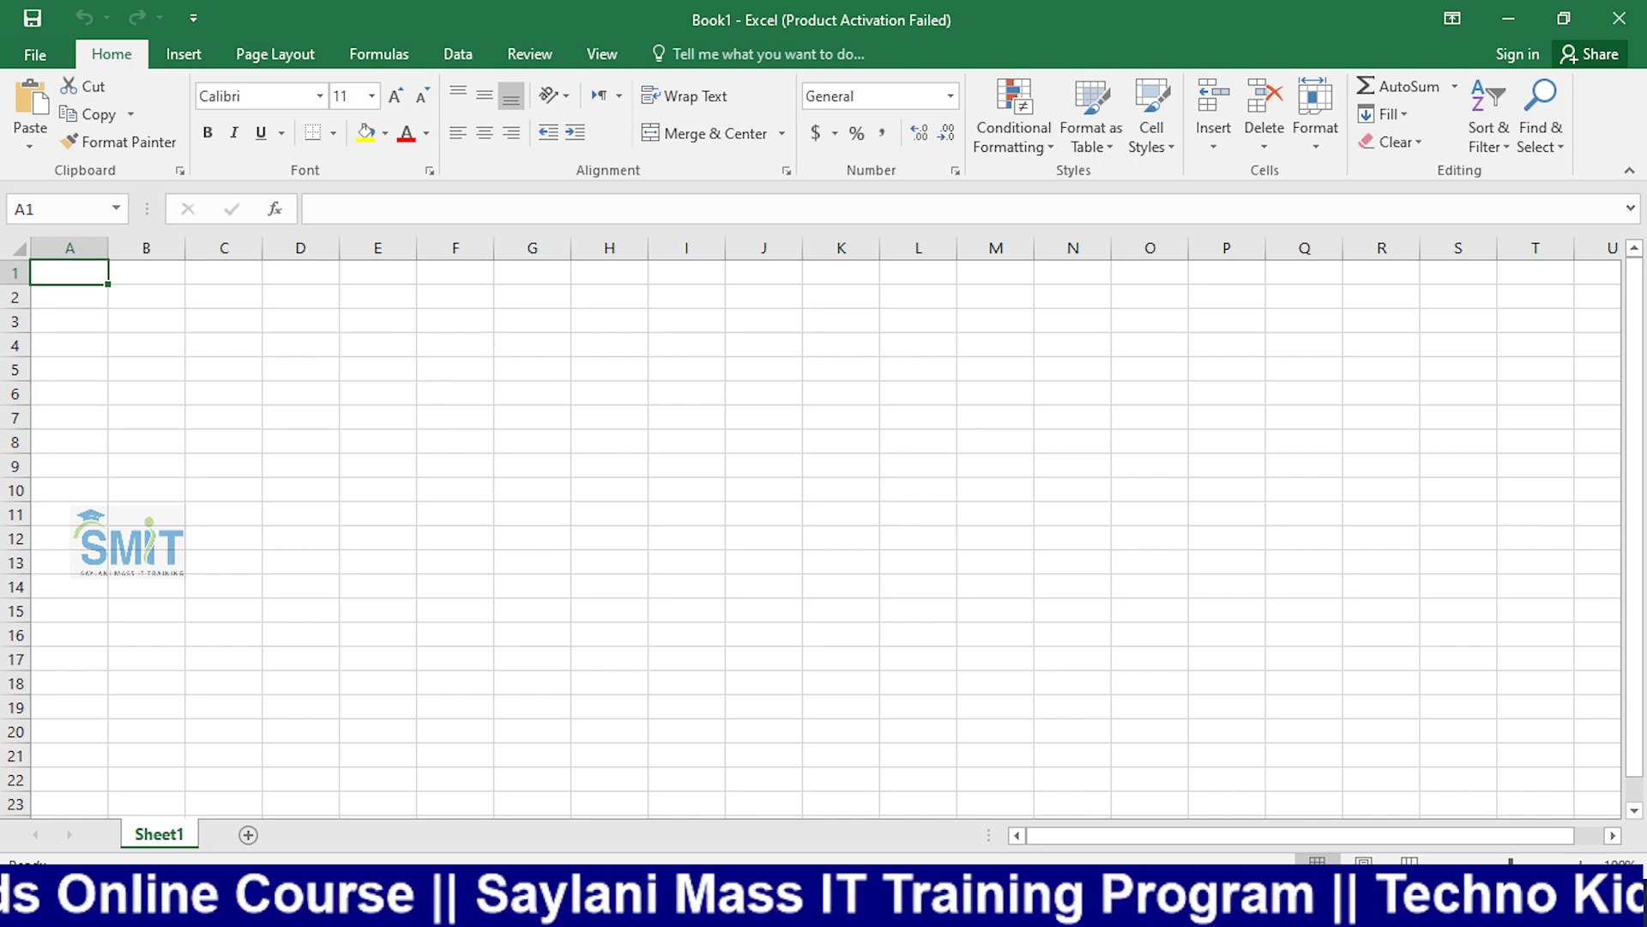
{"action": "scroll", "coordinate": [539, 611], "scroll_direction": "up", "scroll_amount": 7, "text": "ctrl"}
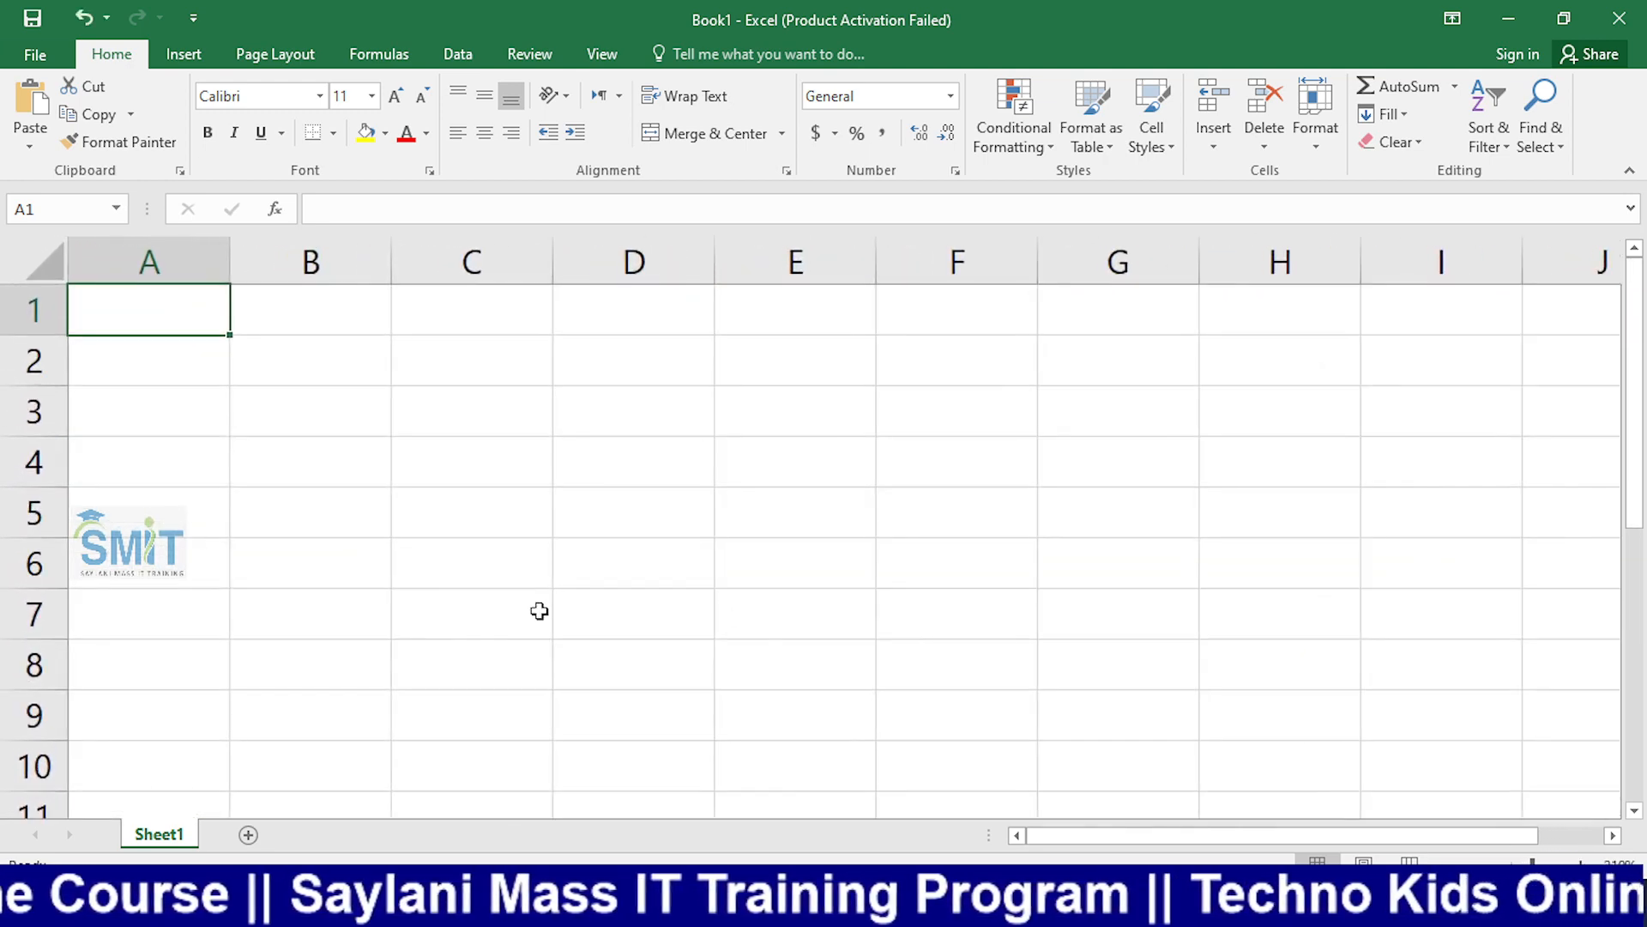
{"action": "key", "text": "Down"}
{"action": "key", "text": "Right"}
{"action": "key", "text": "Down"}
{"action": "key", "text": "Right"}
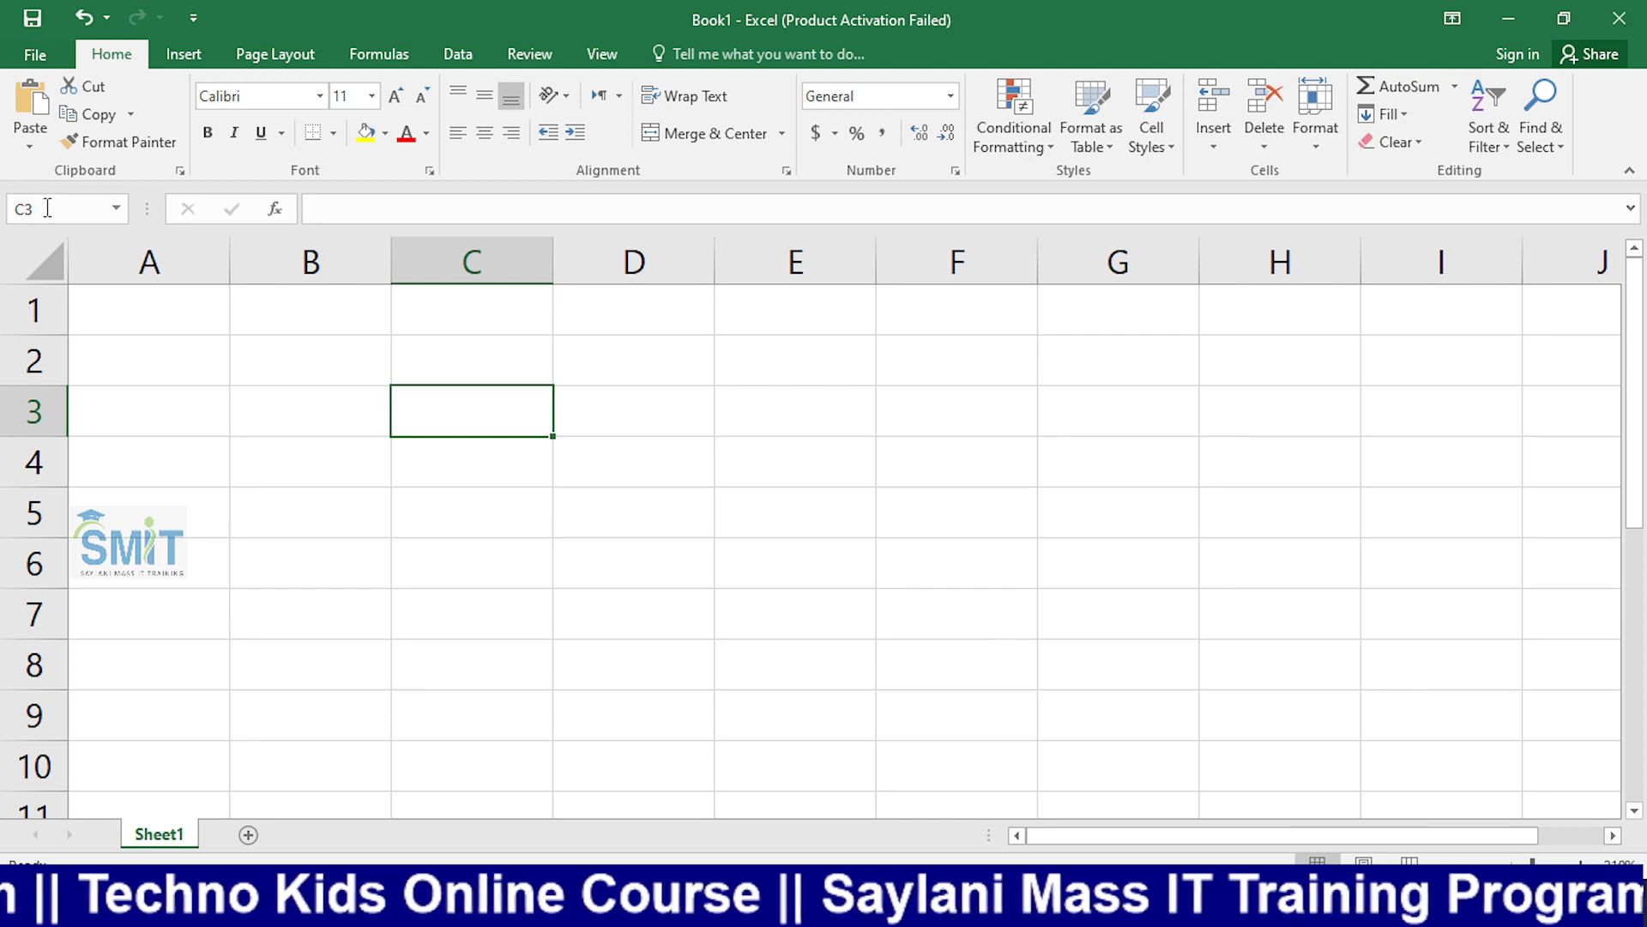
{"action": "left_click", "coordinate": [1136, 482]}
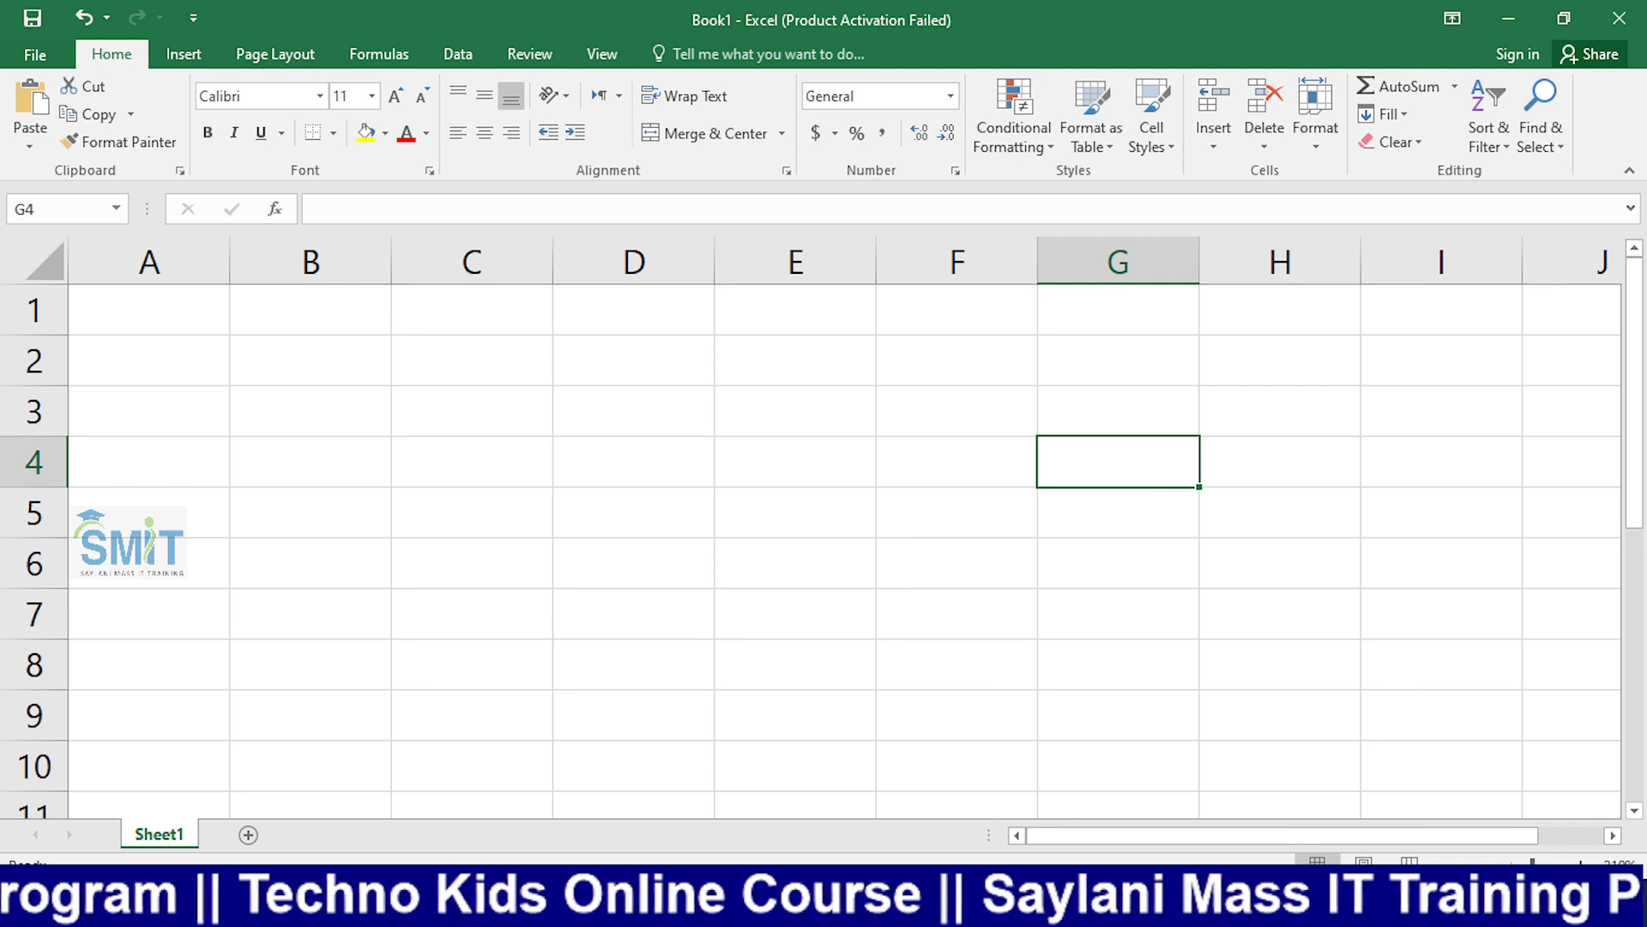
Step: Set the system speaker volume to 100 and return to the worksheet
{"action": "left_click", "coordinate": [1454, 900]}
{"action": "left_click", "coordinate": [1454, 901]}
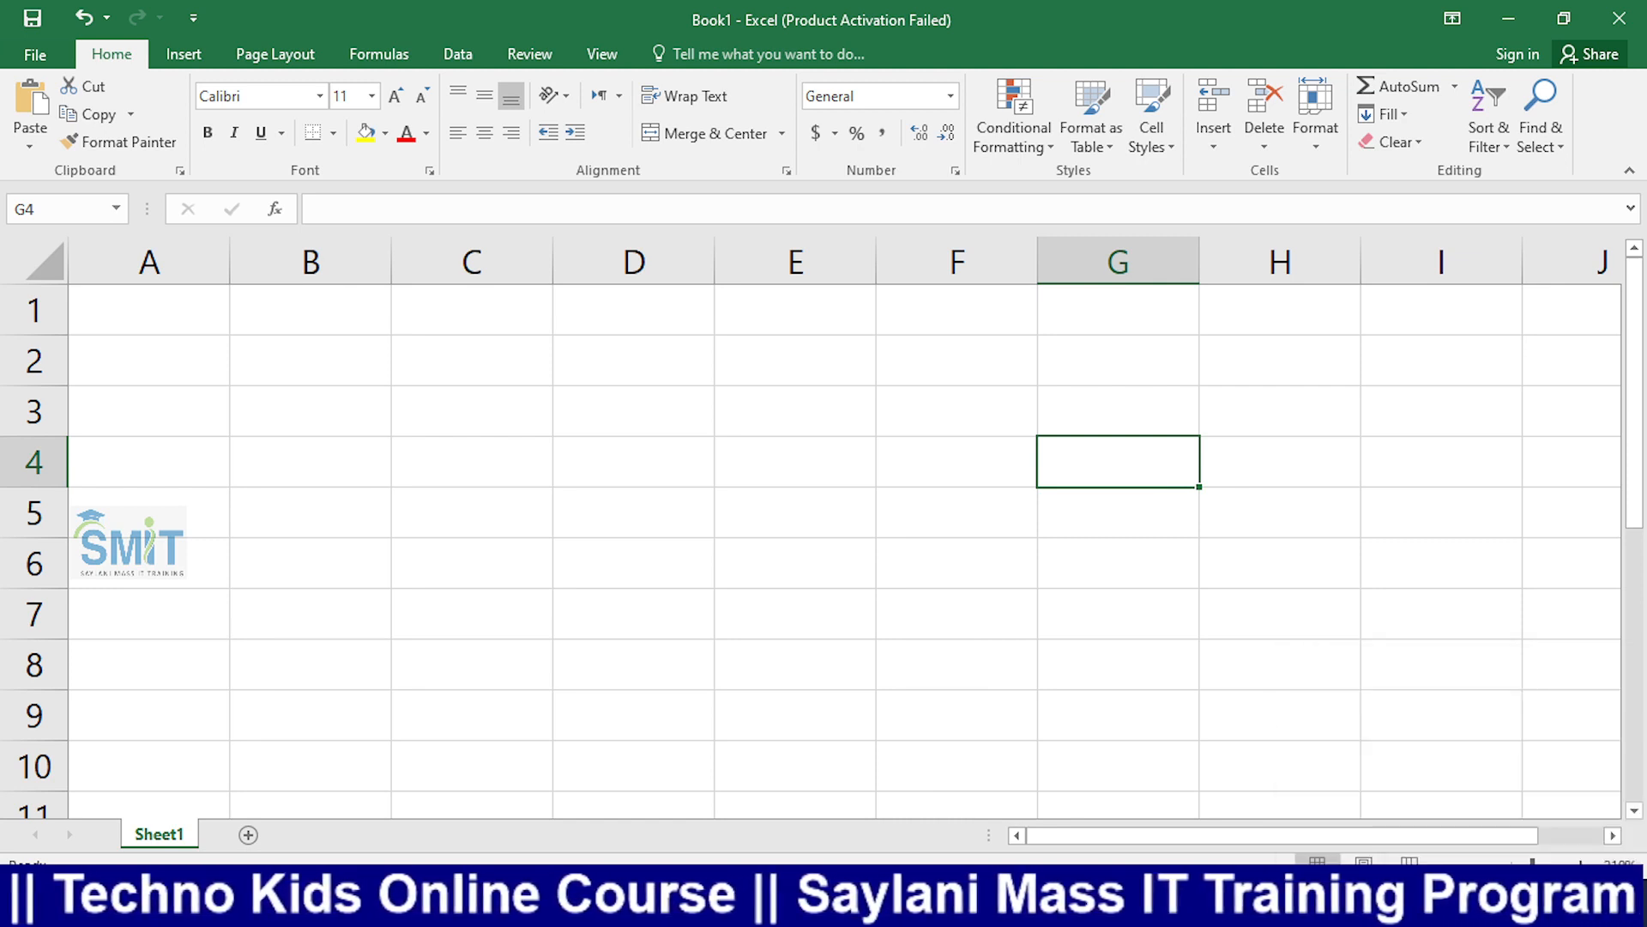
{"action": "left_click", "coordinate": [1420, 901]}
{"action": "left_click_drag", "start_coordinate": [1423, 847], "coordinate": [1570, 848]}
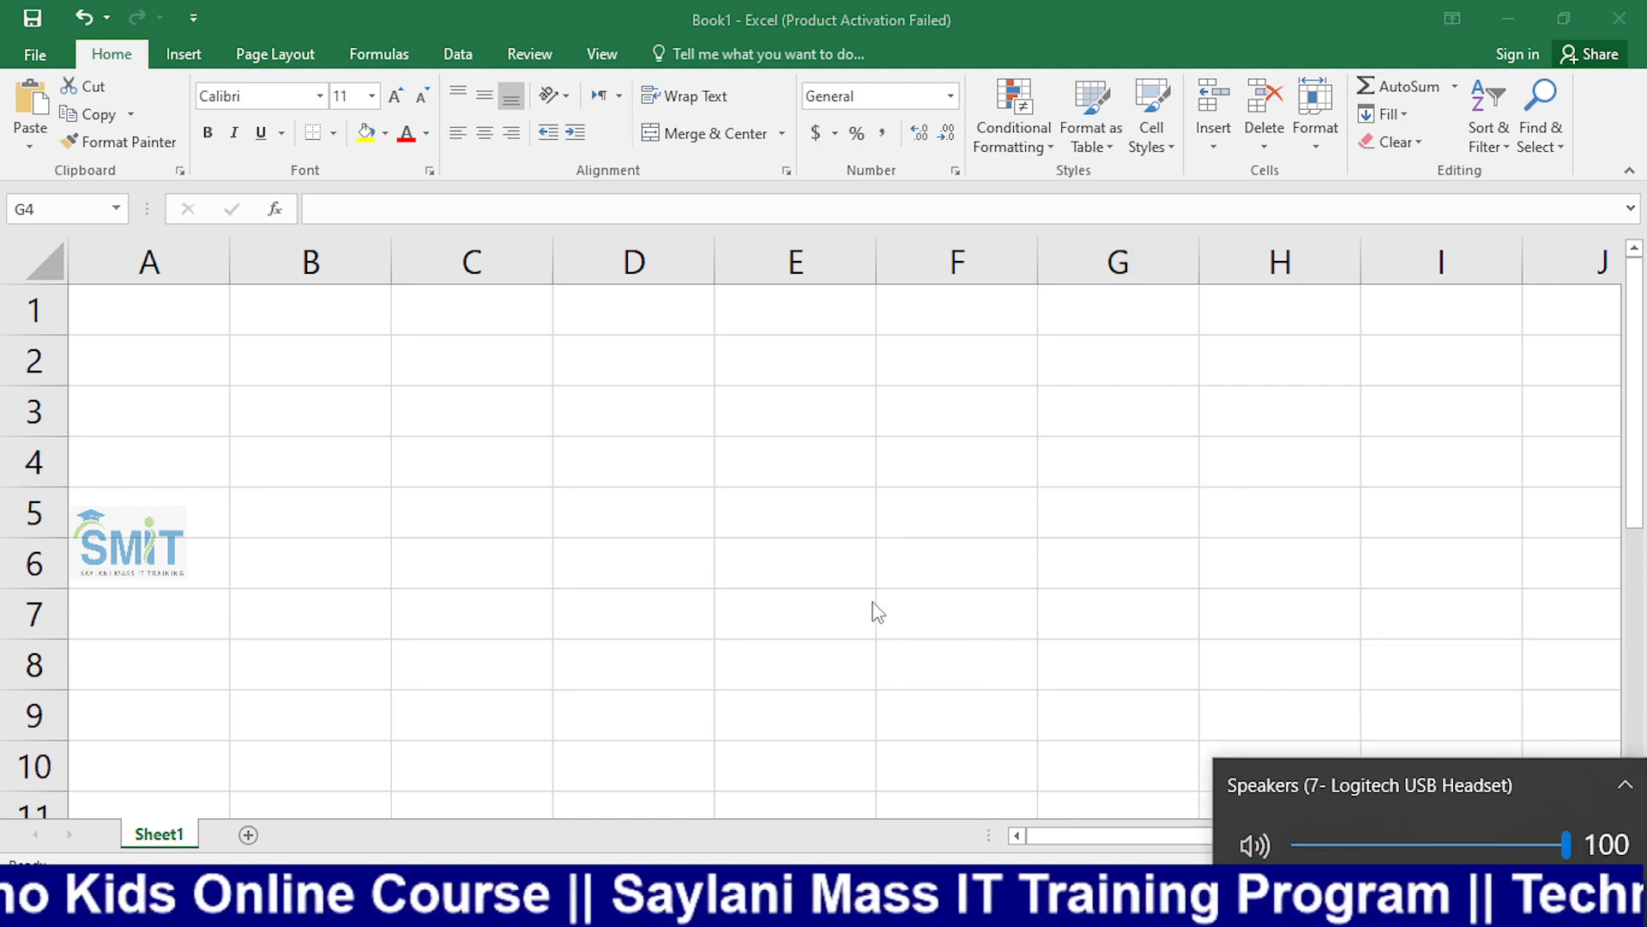
{"action": "left_click", "coordinate": [673, 424]}
{"action": "left_click", "coordinate": [671, 420]}
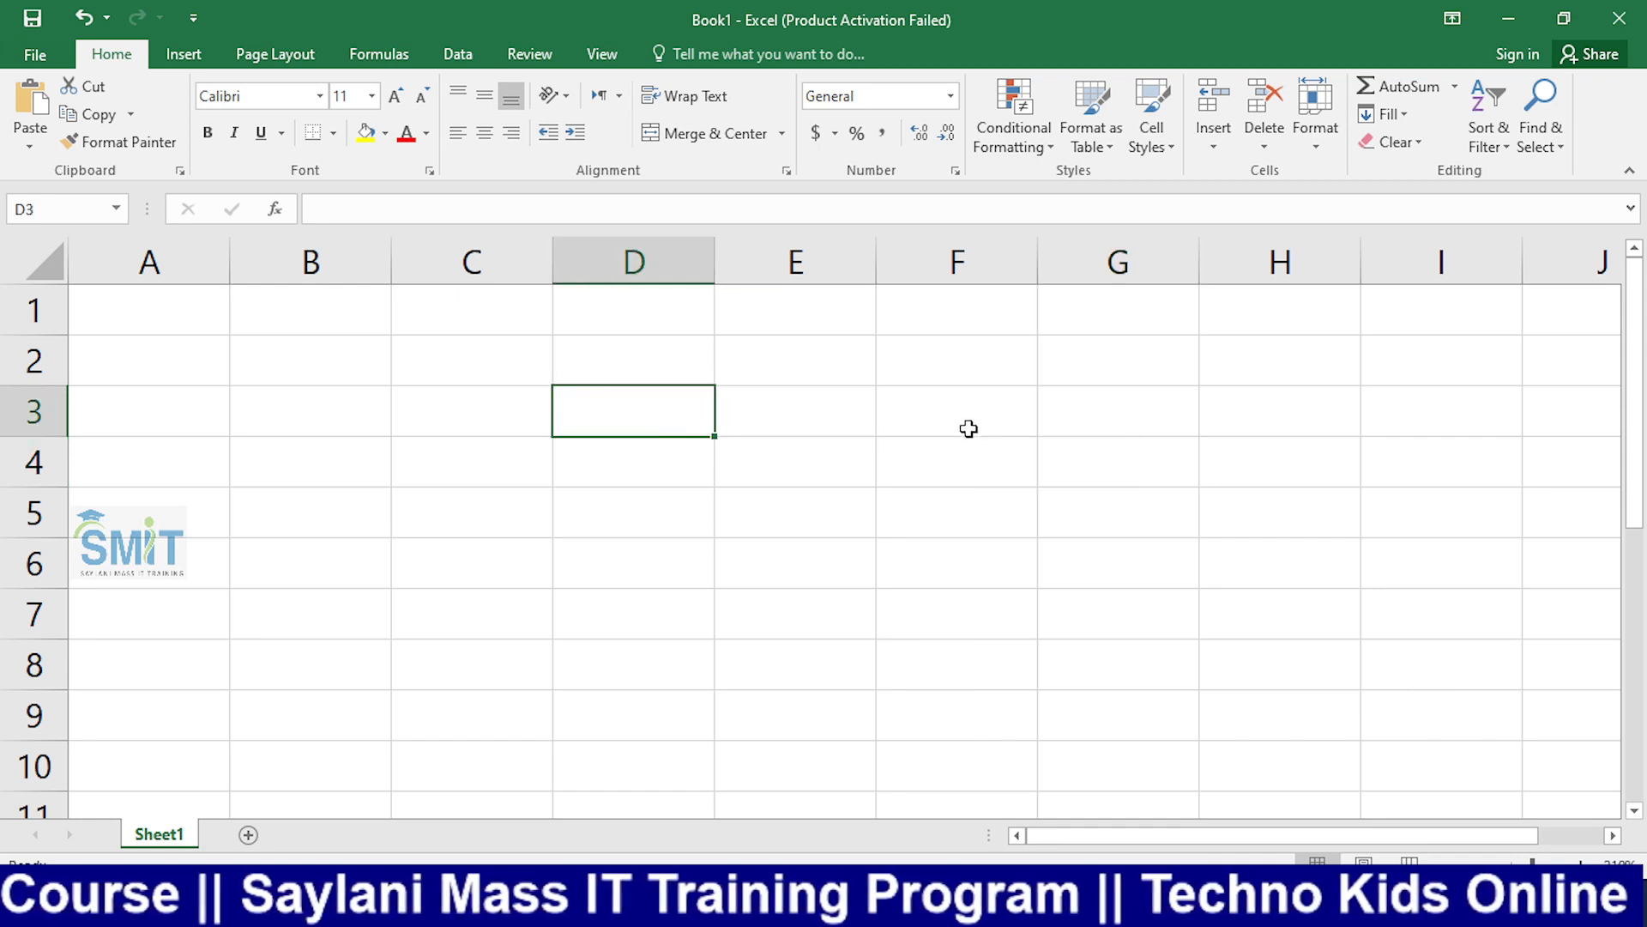
{"action": "left_click", "coordinate": [1110, 457]}
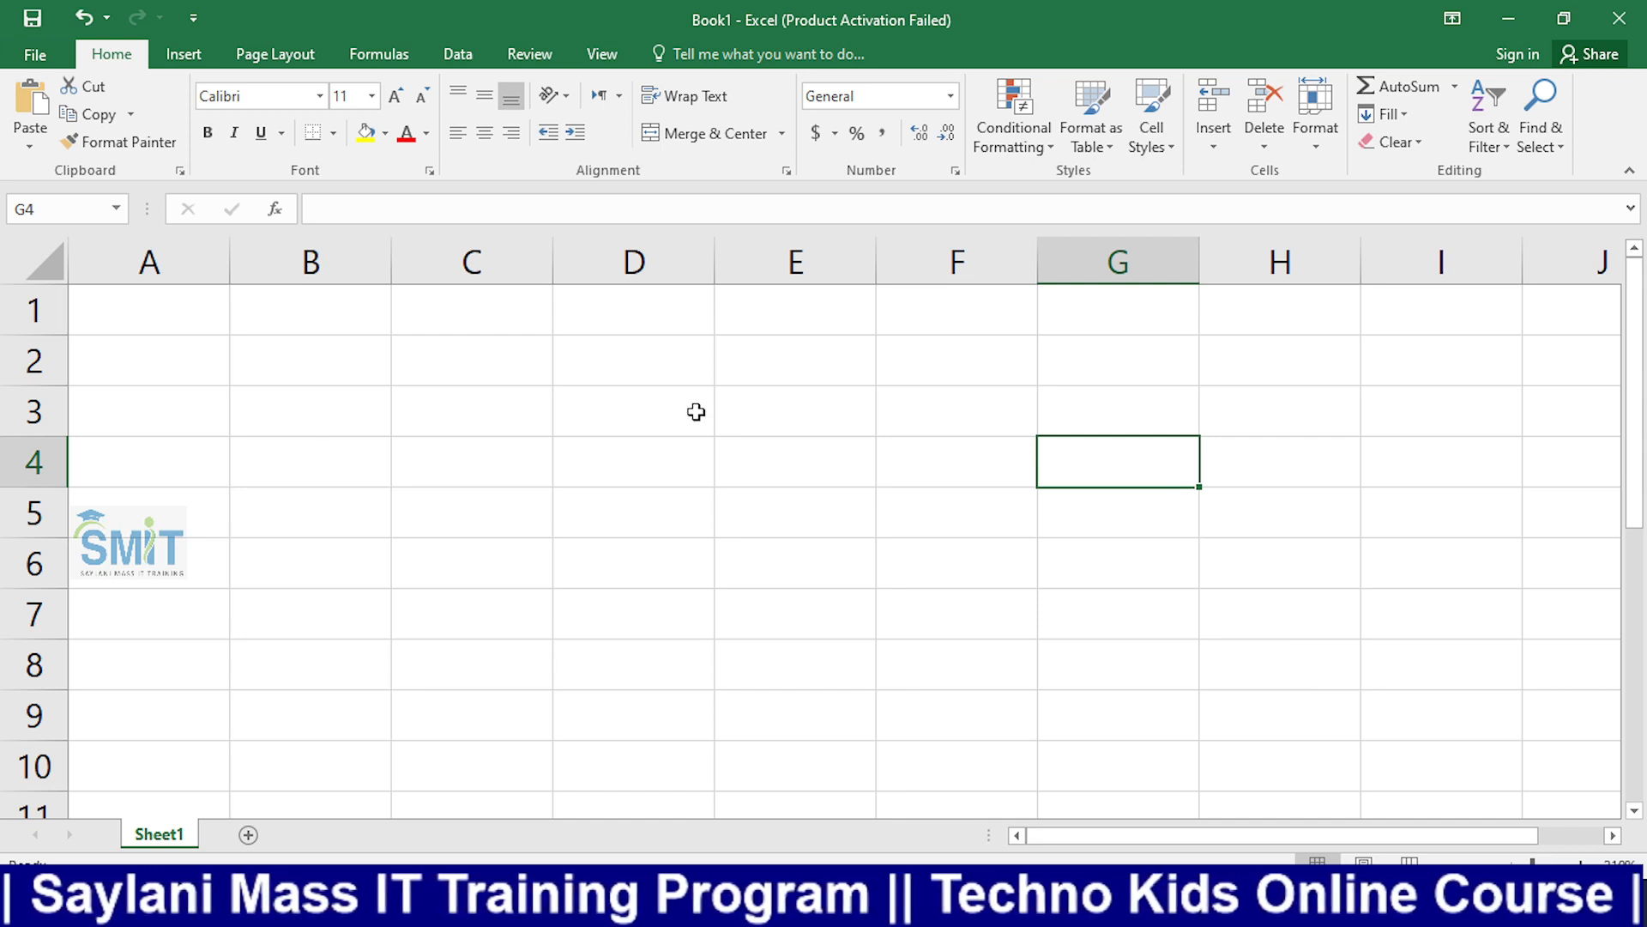
{"action": "left_click", "coordinate": [683, 520]}
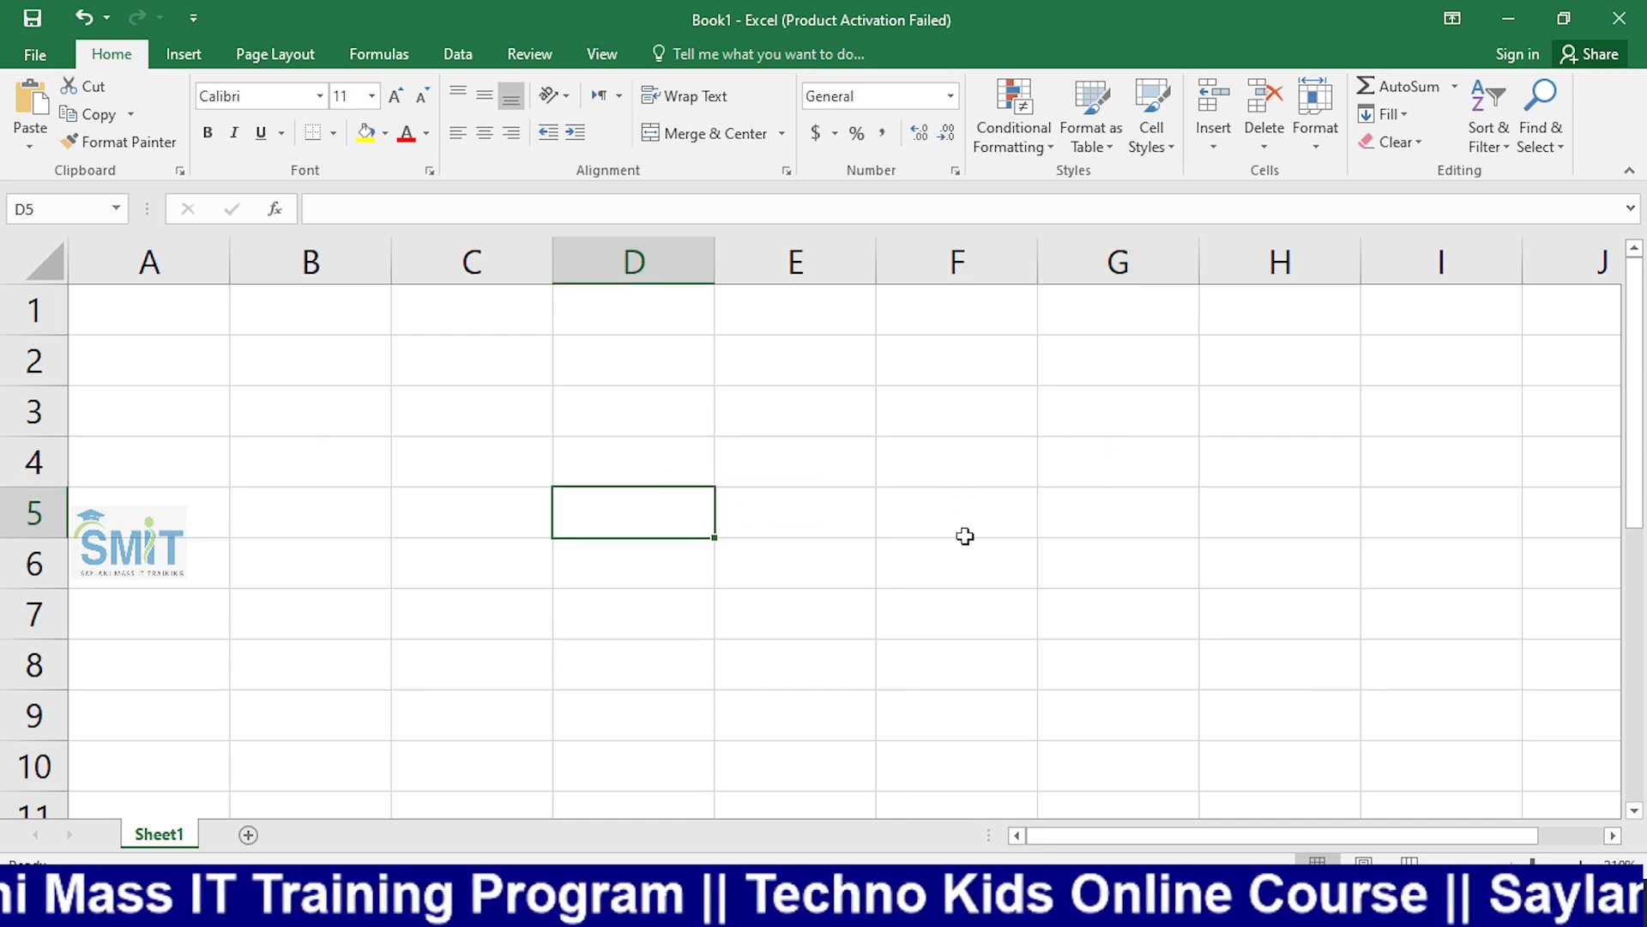
{"action": "left_click", "coordinate": [808, 708]}
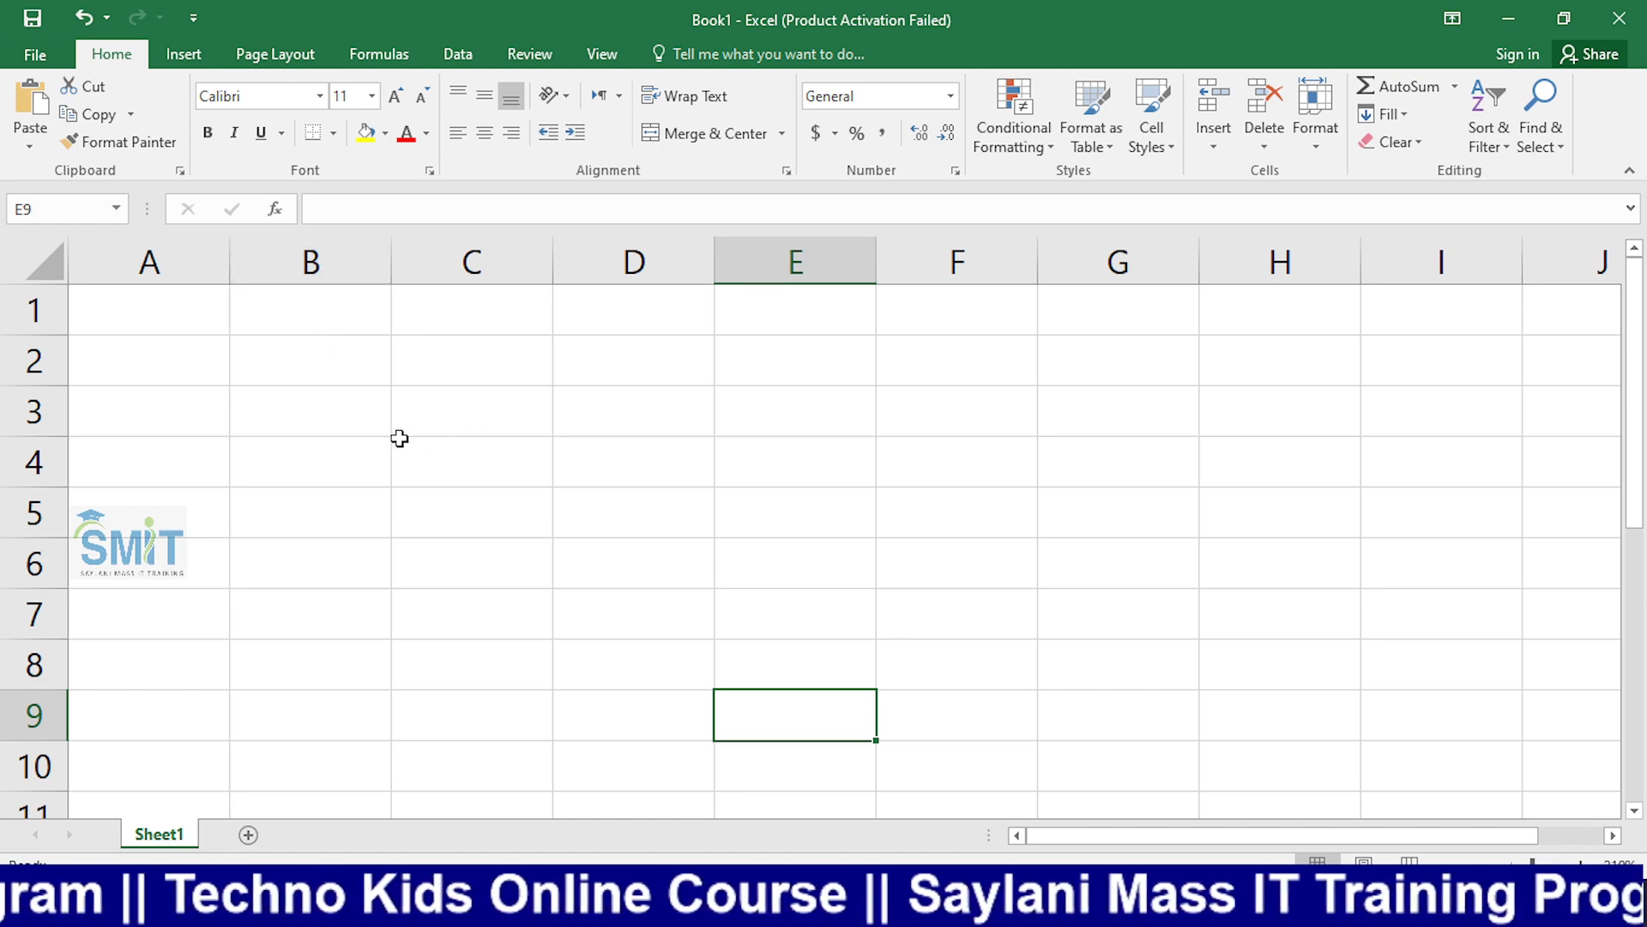
Step: Enter the values 2 and 4 in cells A1 and A2
{"action": "left_click", "coordinate": [214, 323]}
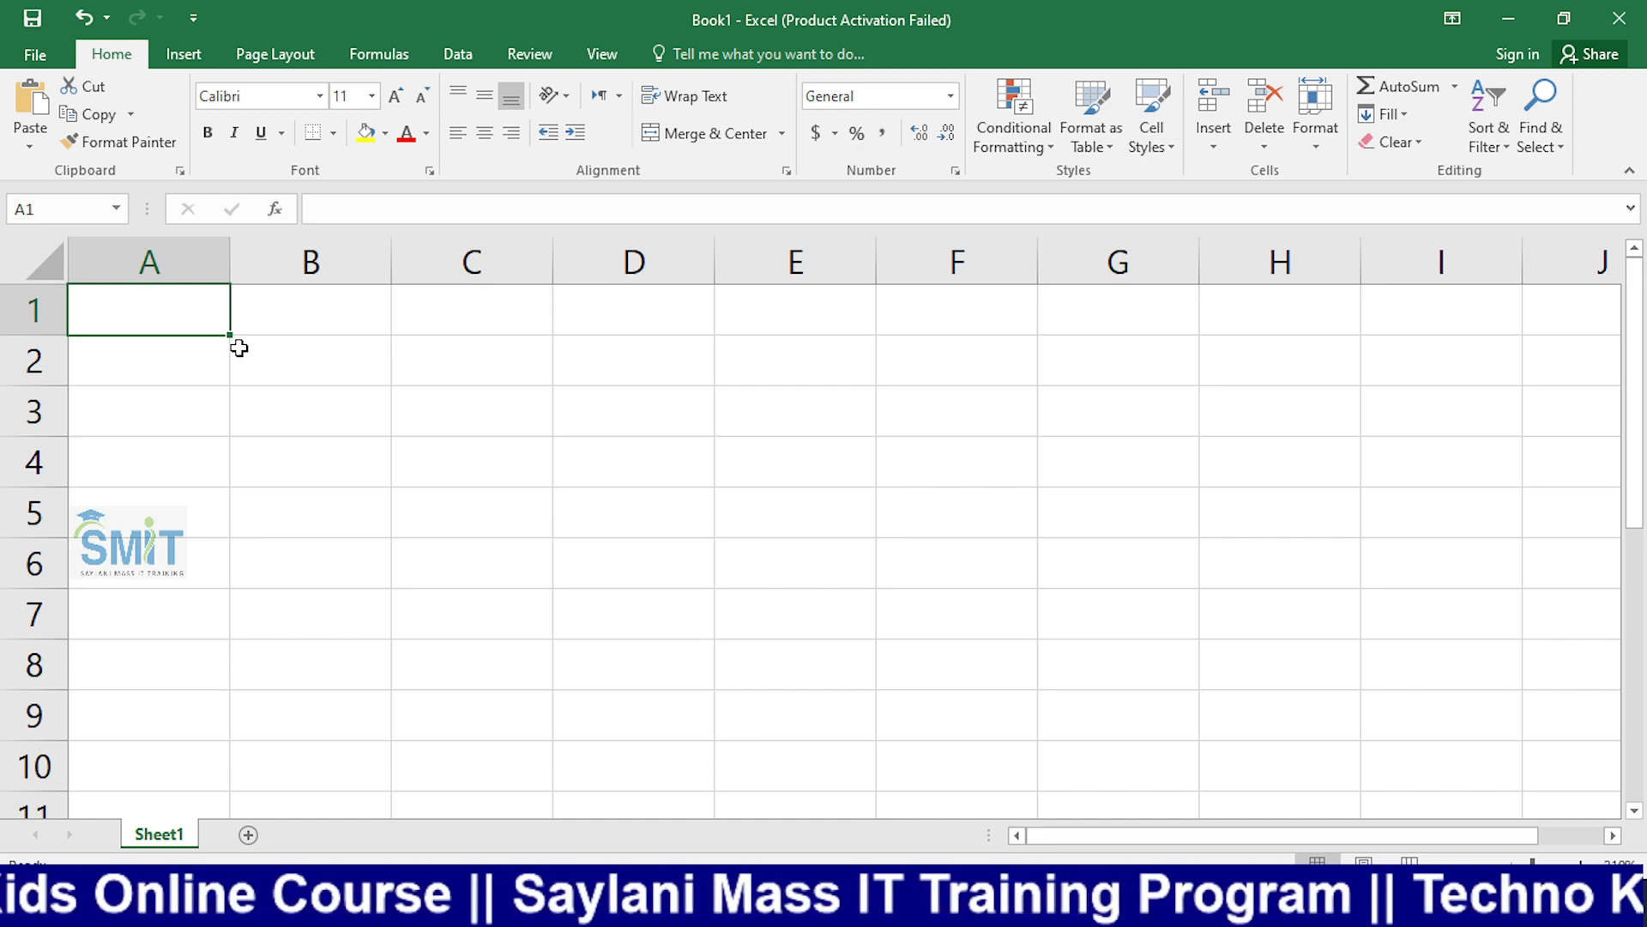
{"action": "type", "text": "2"}
{"action": "key", "text": "Return"}
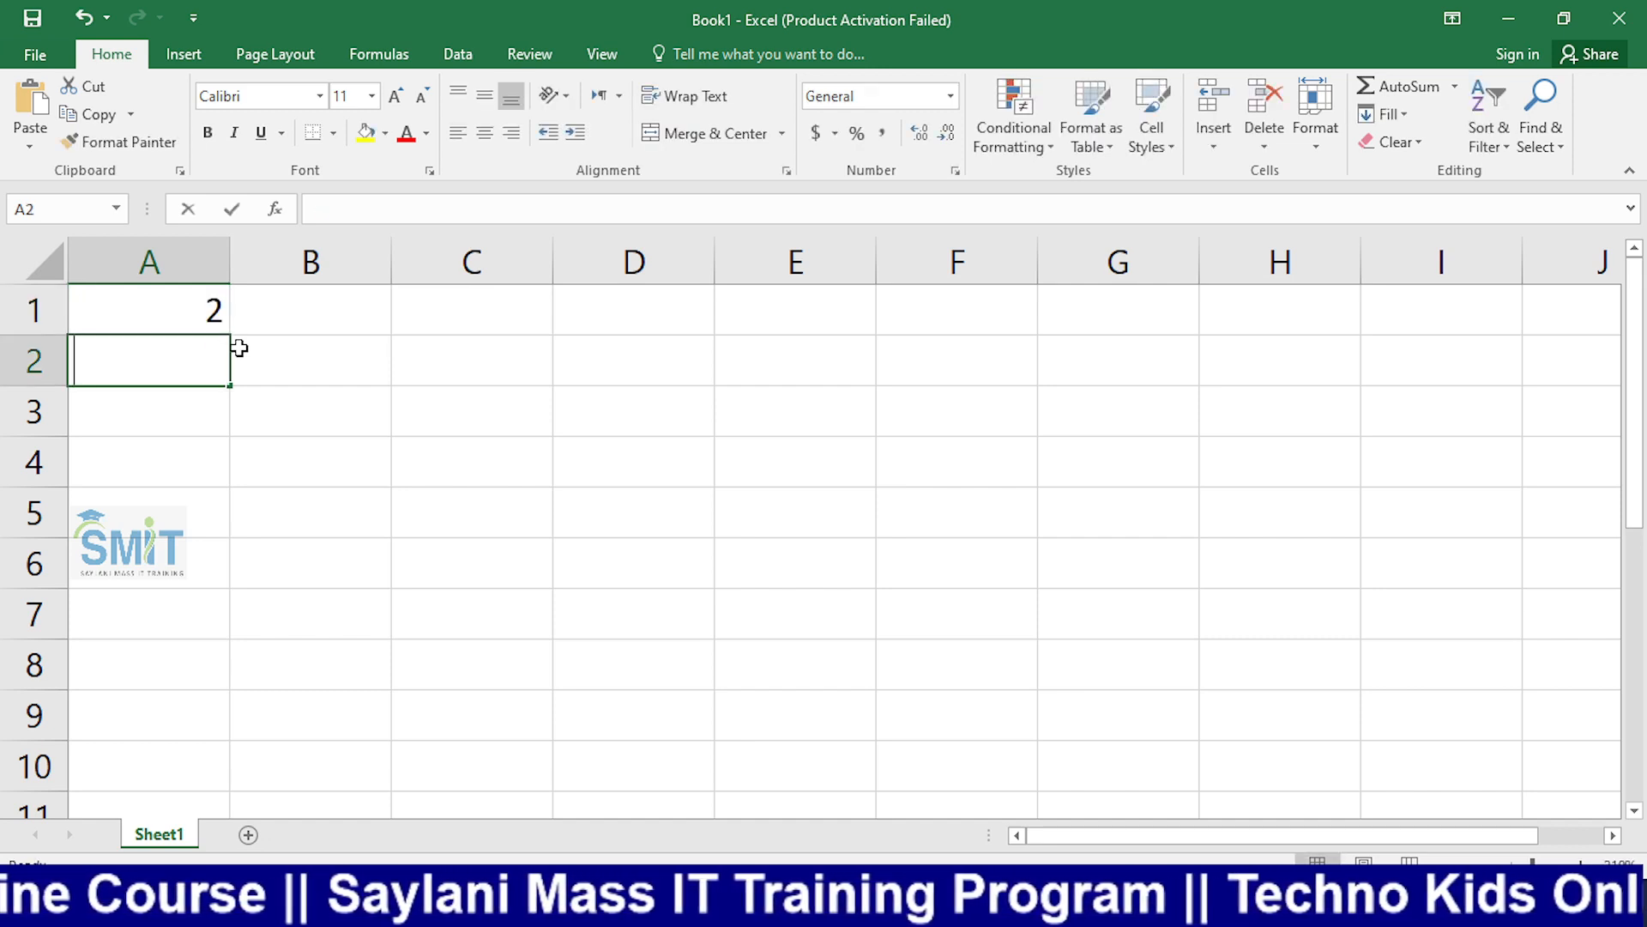
{"action": "type", "text": "4"}
{"action": "key", "text": "Return"}
Step: Enter the values 3 and 6 in cells B1 and B2
{"action": "left_click", "coordinate": [239, 347]}
{"action": "key", "text": "Up"}
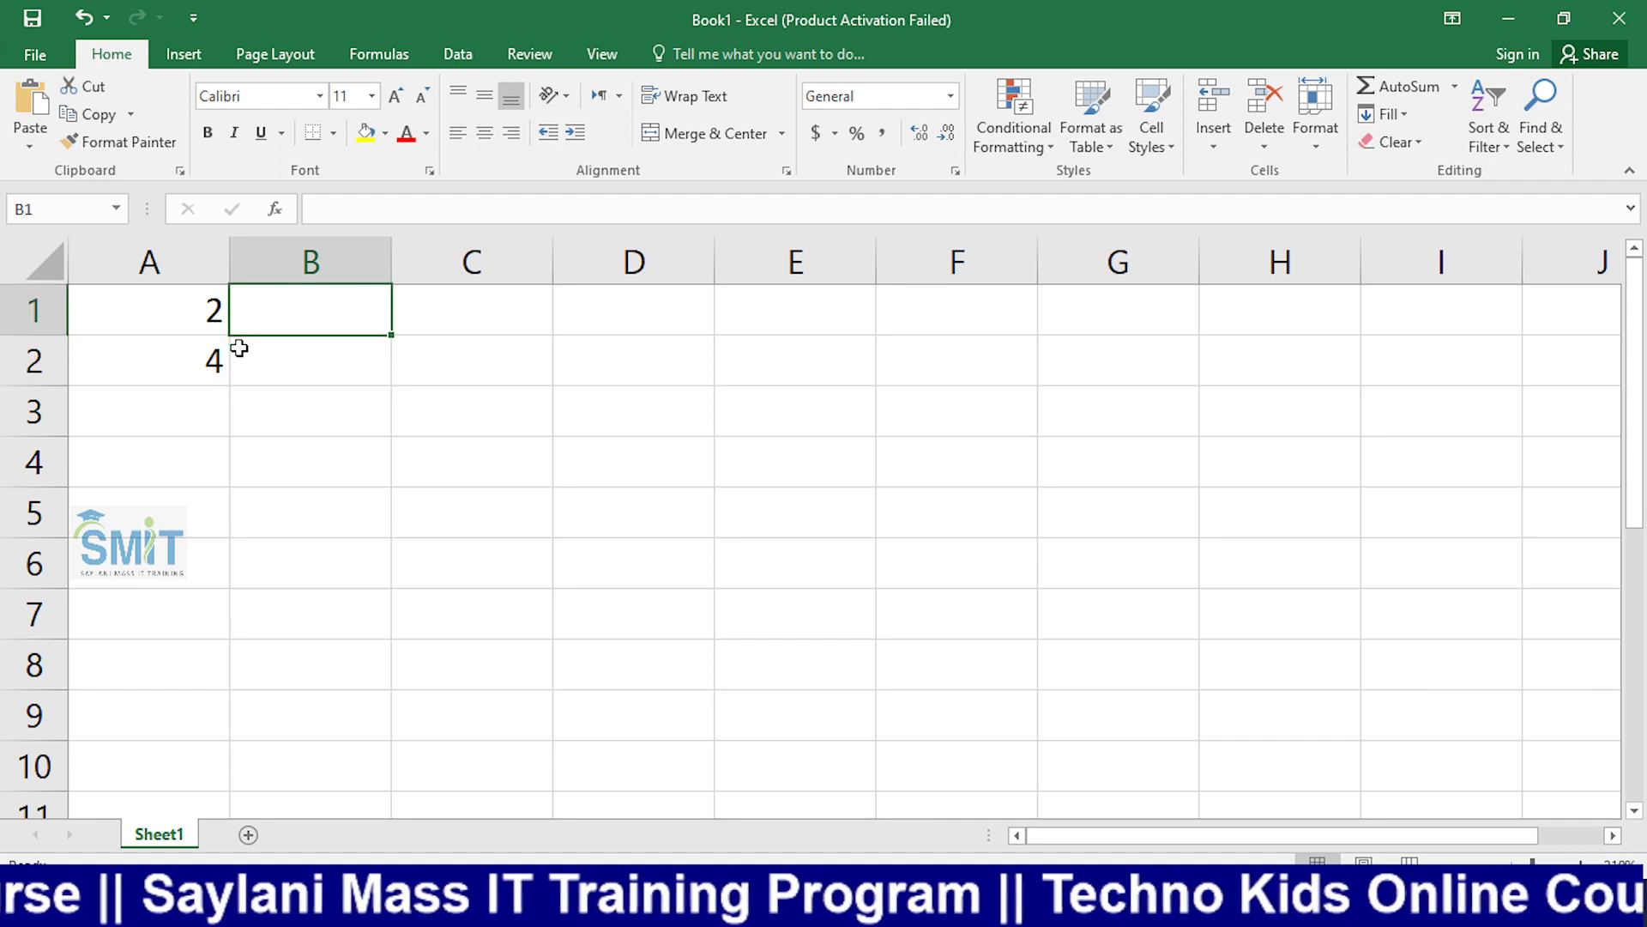
{"action": "type", "text": "3"}
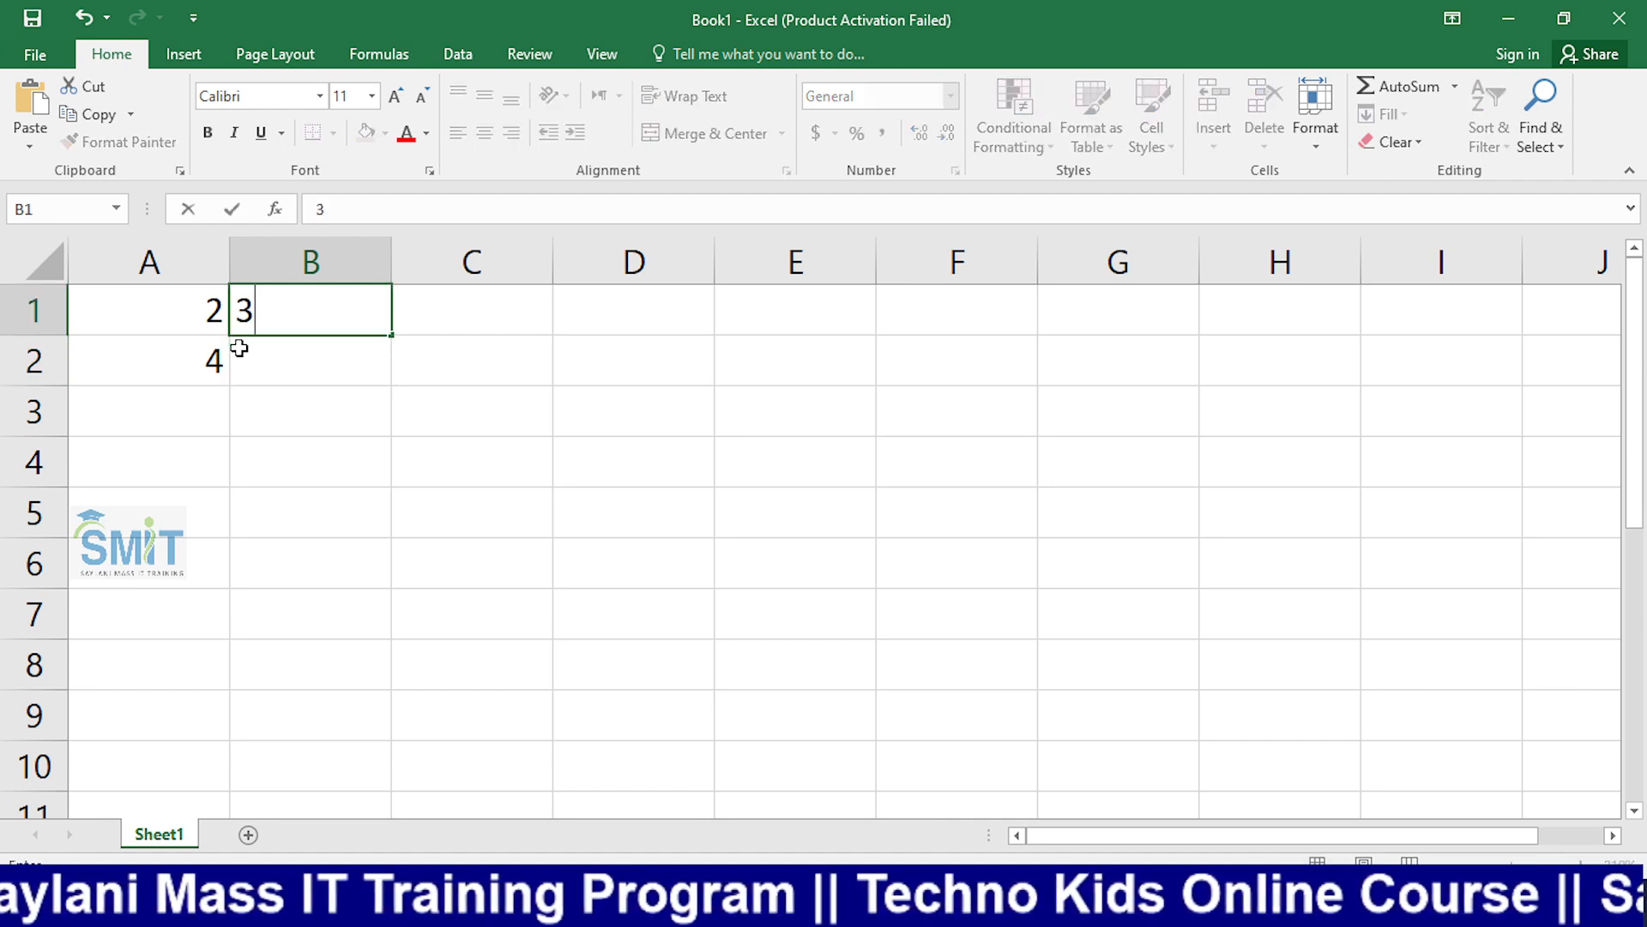
{"action": "key", "text": "Return"}
{"action": "type", "text": "6"}
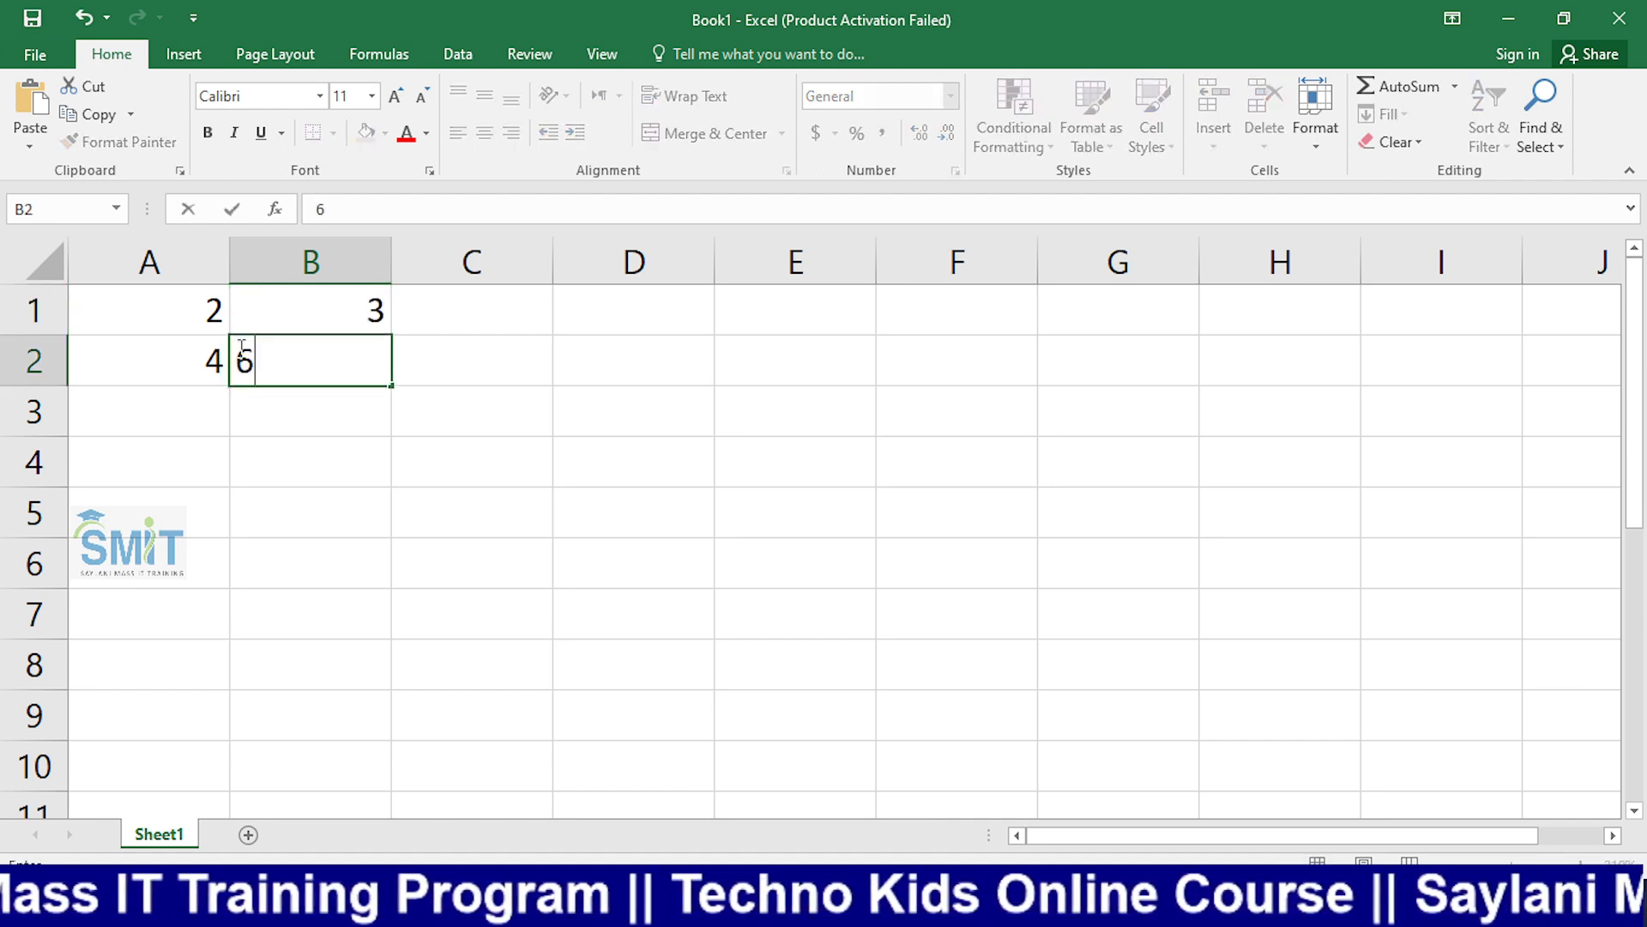
{"action": "key", "text": "Return"}
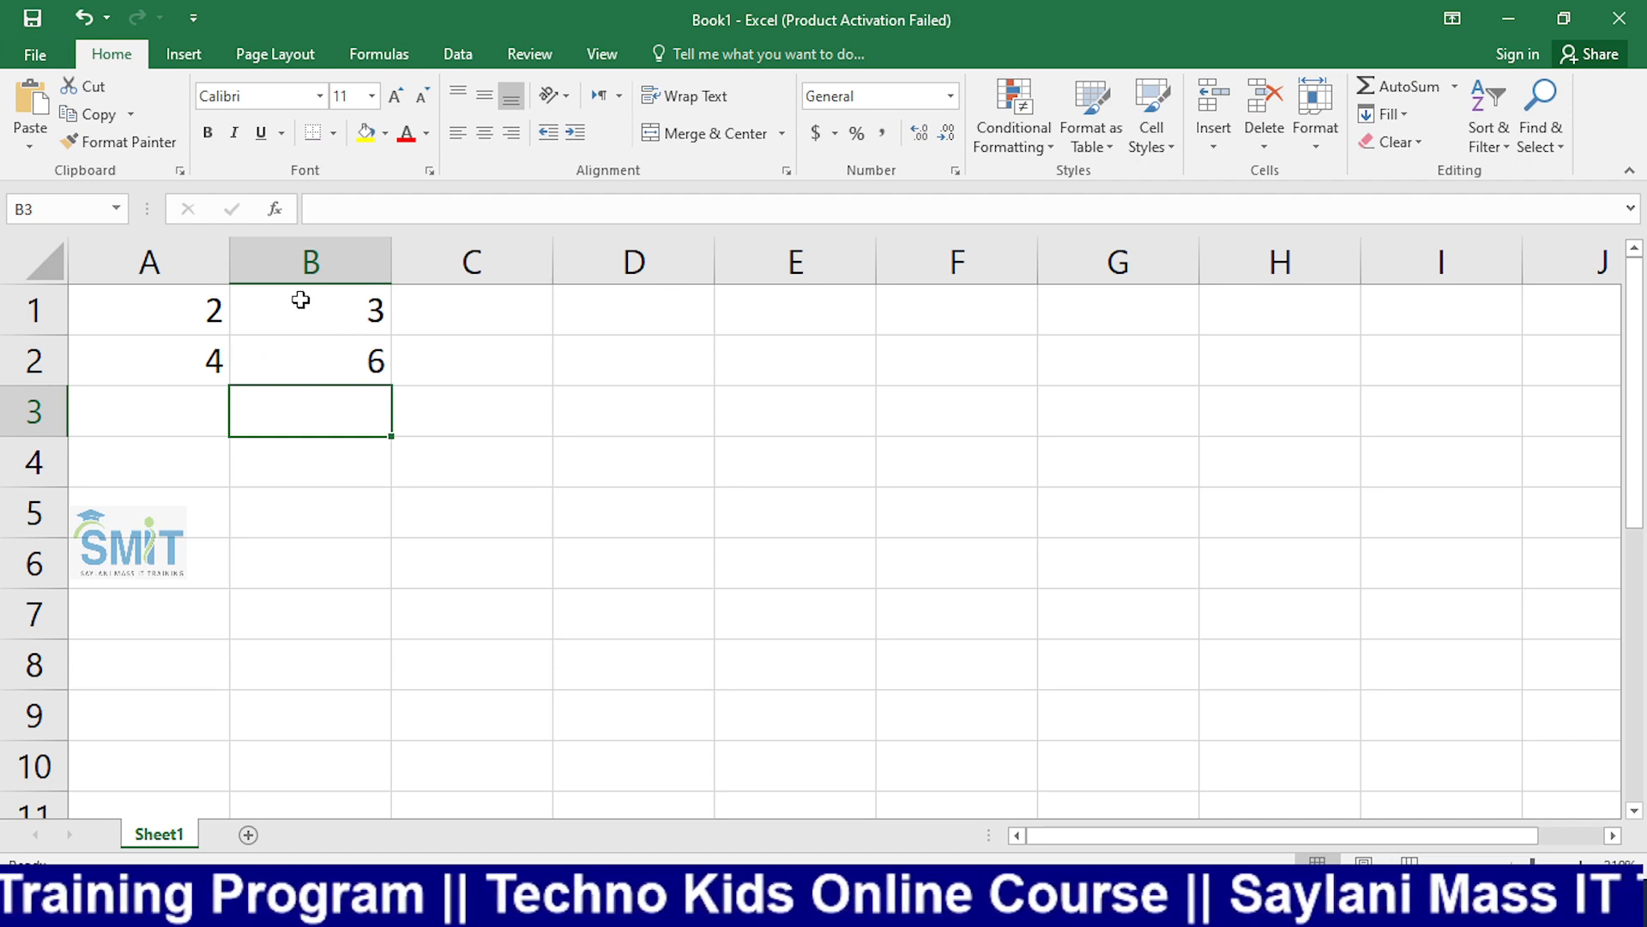
Step: Fill the A1:B2 series down to row 10 and across to column I, and undo the fill
{"action": "left_click_drag", "start_coordinate": [183, 313], "coordinate": [1518, 783]}
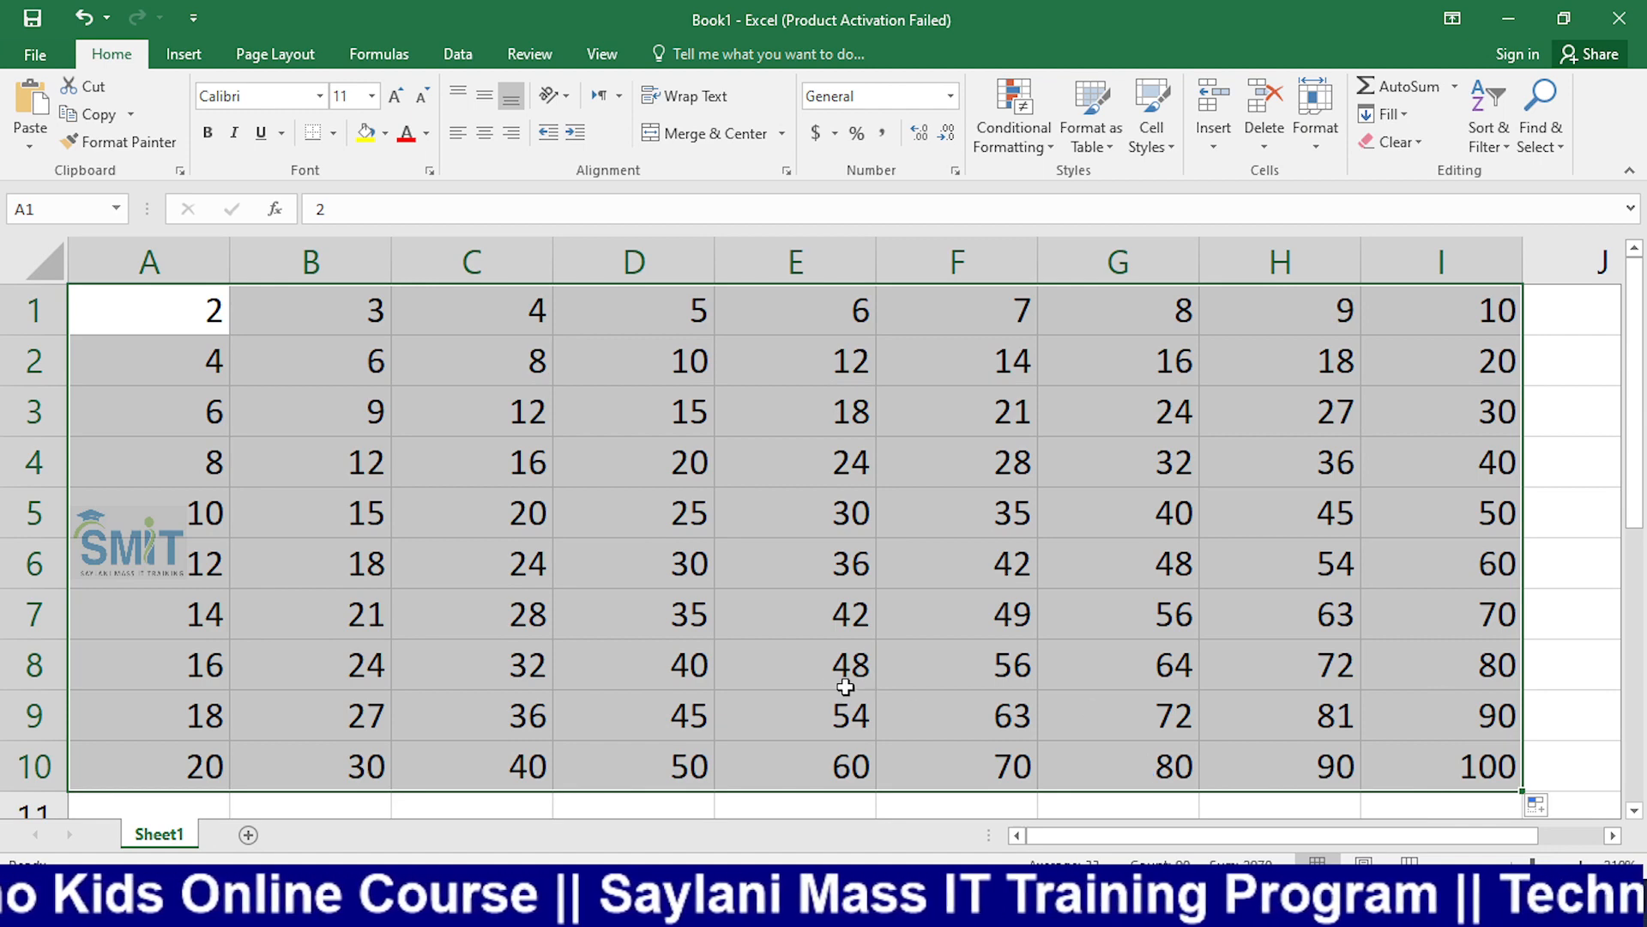
{"action": "key", "text": "ctrl+z"}
{"action": "key", "text": "ctrl+z"}
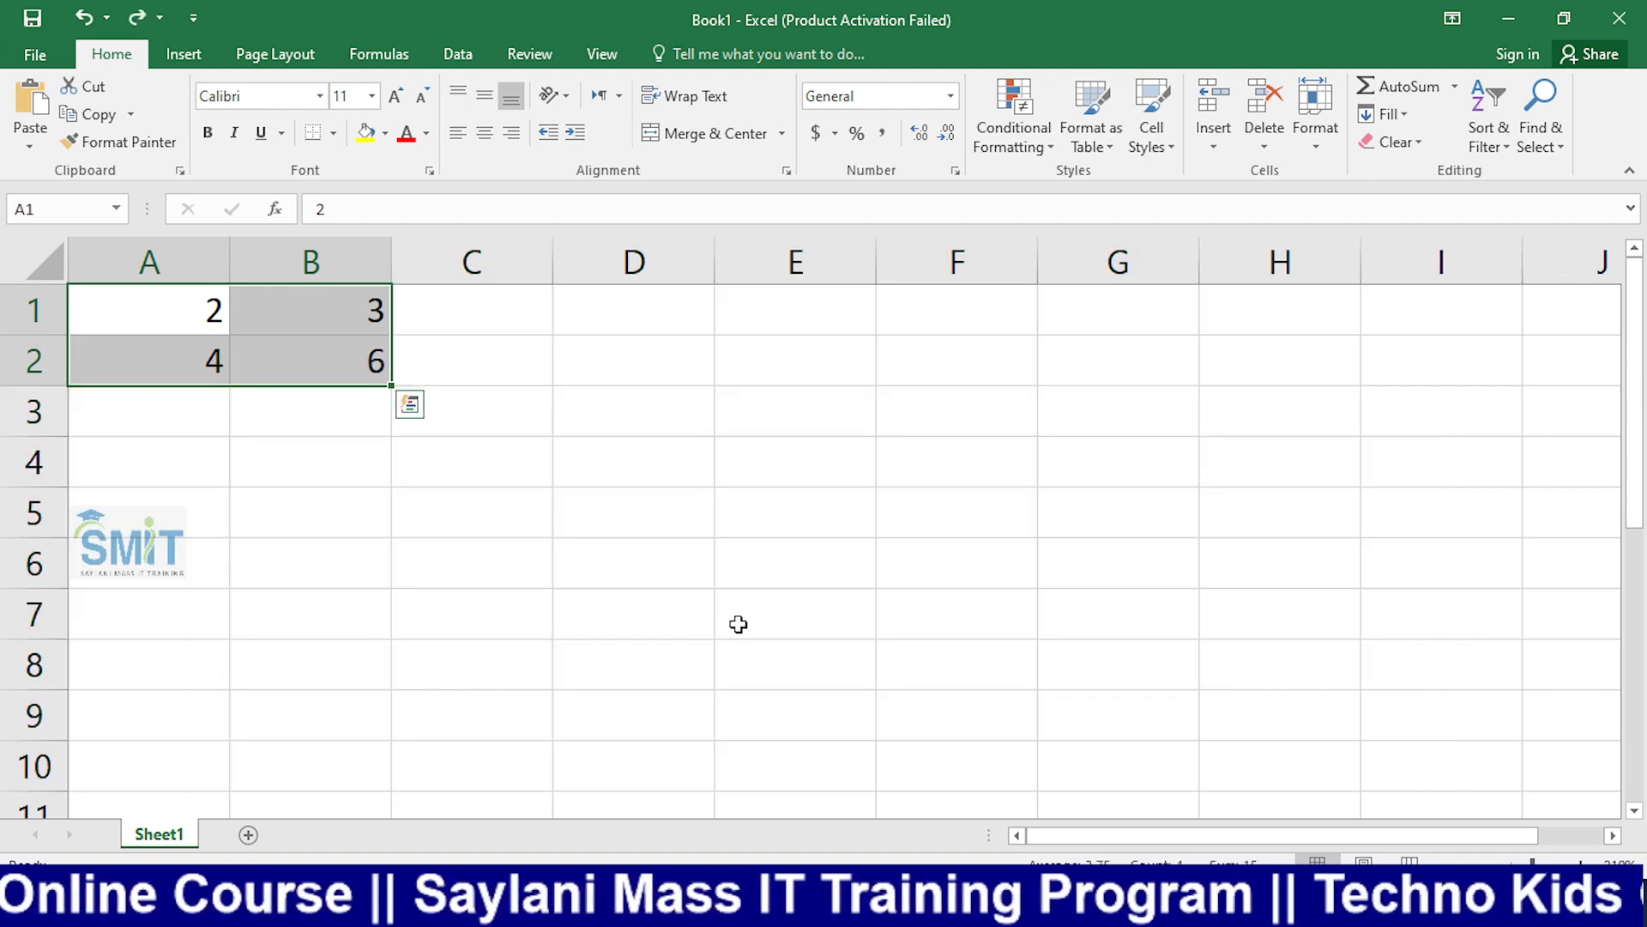
Step: Clear the values in B1:B2 and fill the A1:A2 series down to A10
{"action": "left_click", "coordinate": [669, 423]}
{"action": "left_click_drag", "start_coordinate": [384, 312], "coordinate": [360, 362]}
{"action": "key", "text": "Delete"}
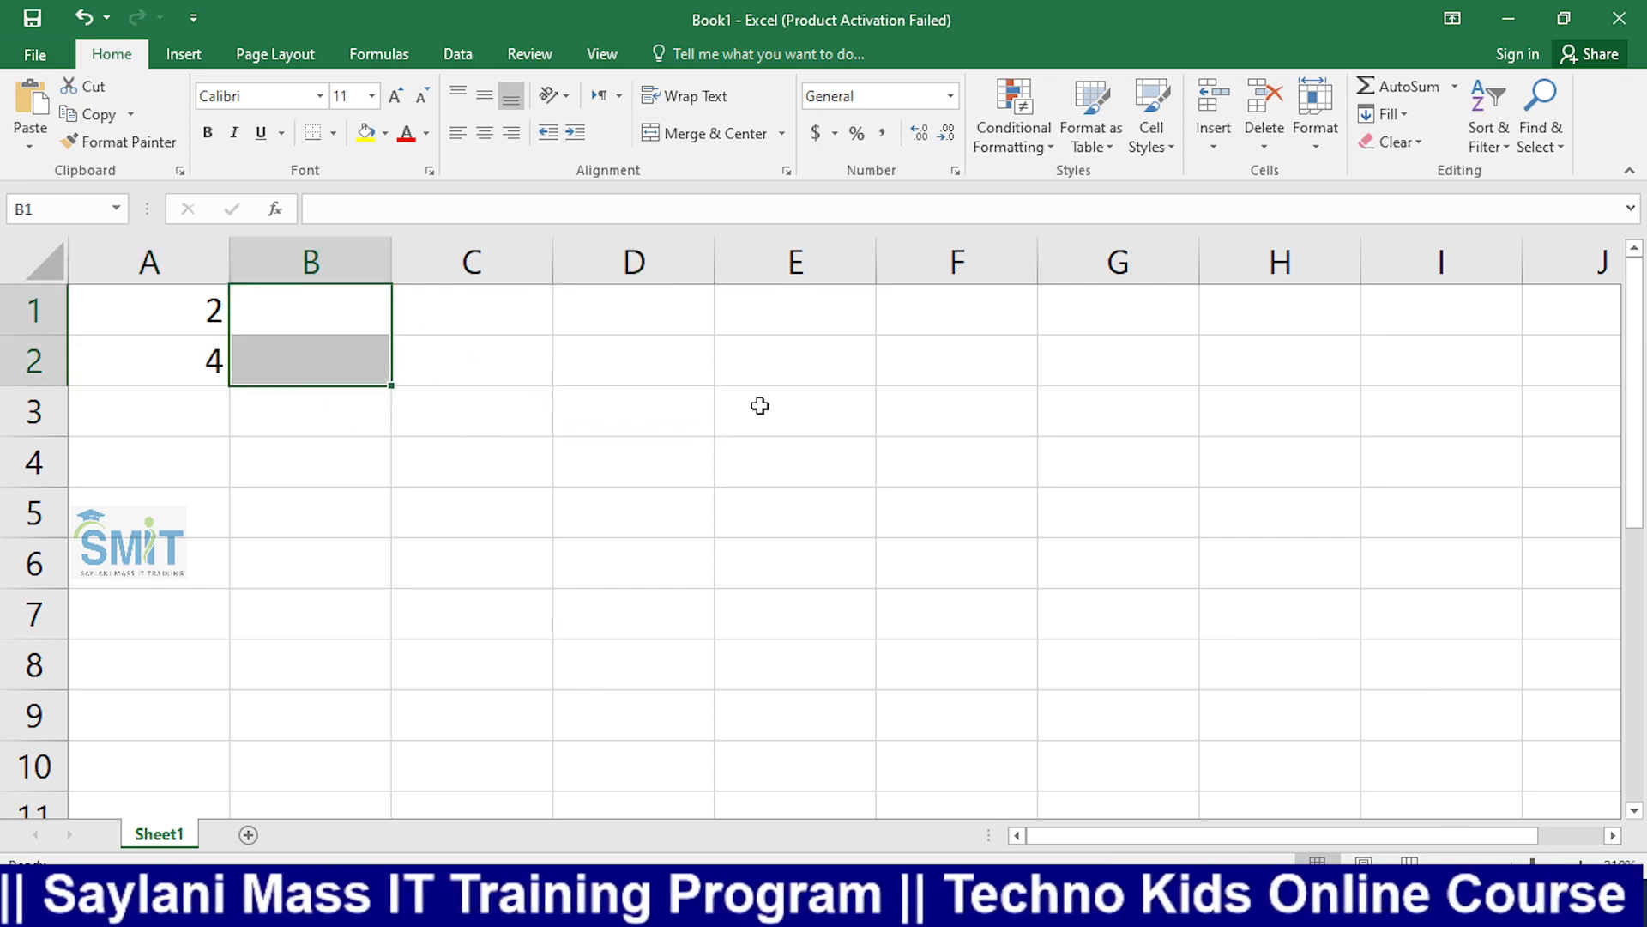
{"action": "left_click", "coordinate": [210, 311]}
{"action": "left_click_drag", "start_coordinate": [213, 308], "coordinate": [214, 787]}
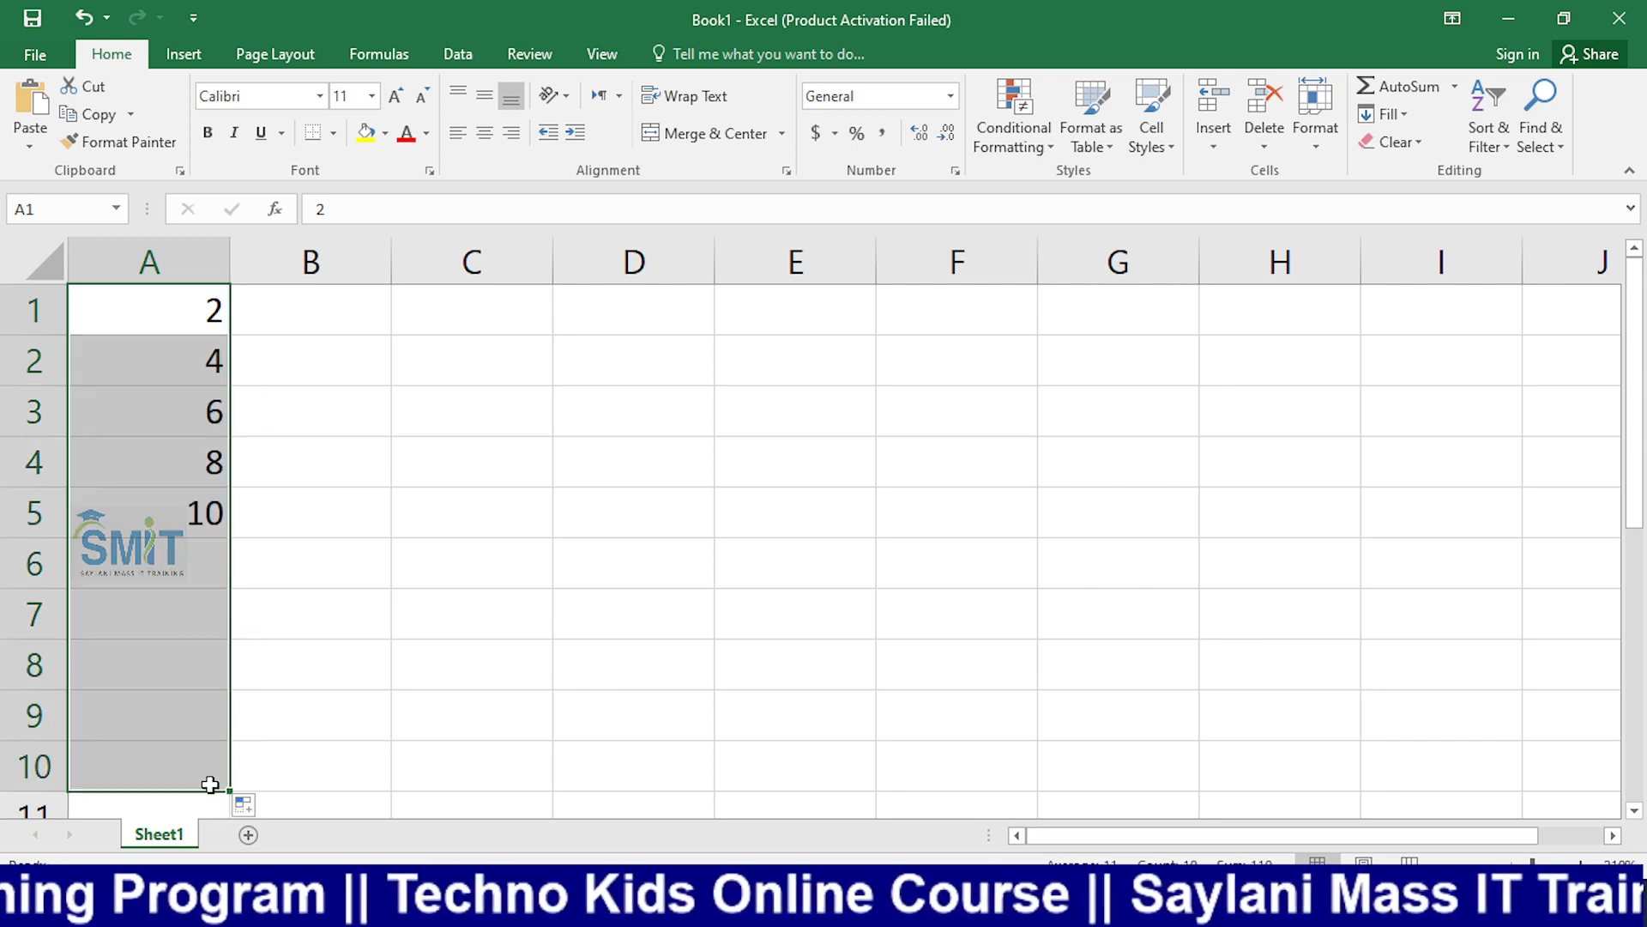
Step: Enter 3 and 6 in cells B1 and B2 and fill the series down to B10
{"action": "left_click", "coordinate": [282, 322]}
{"action": "type", "text": "36"}
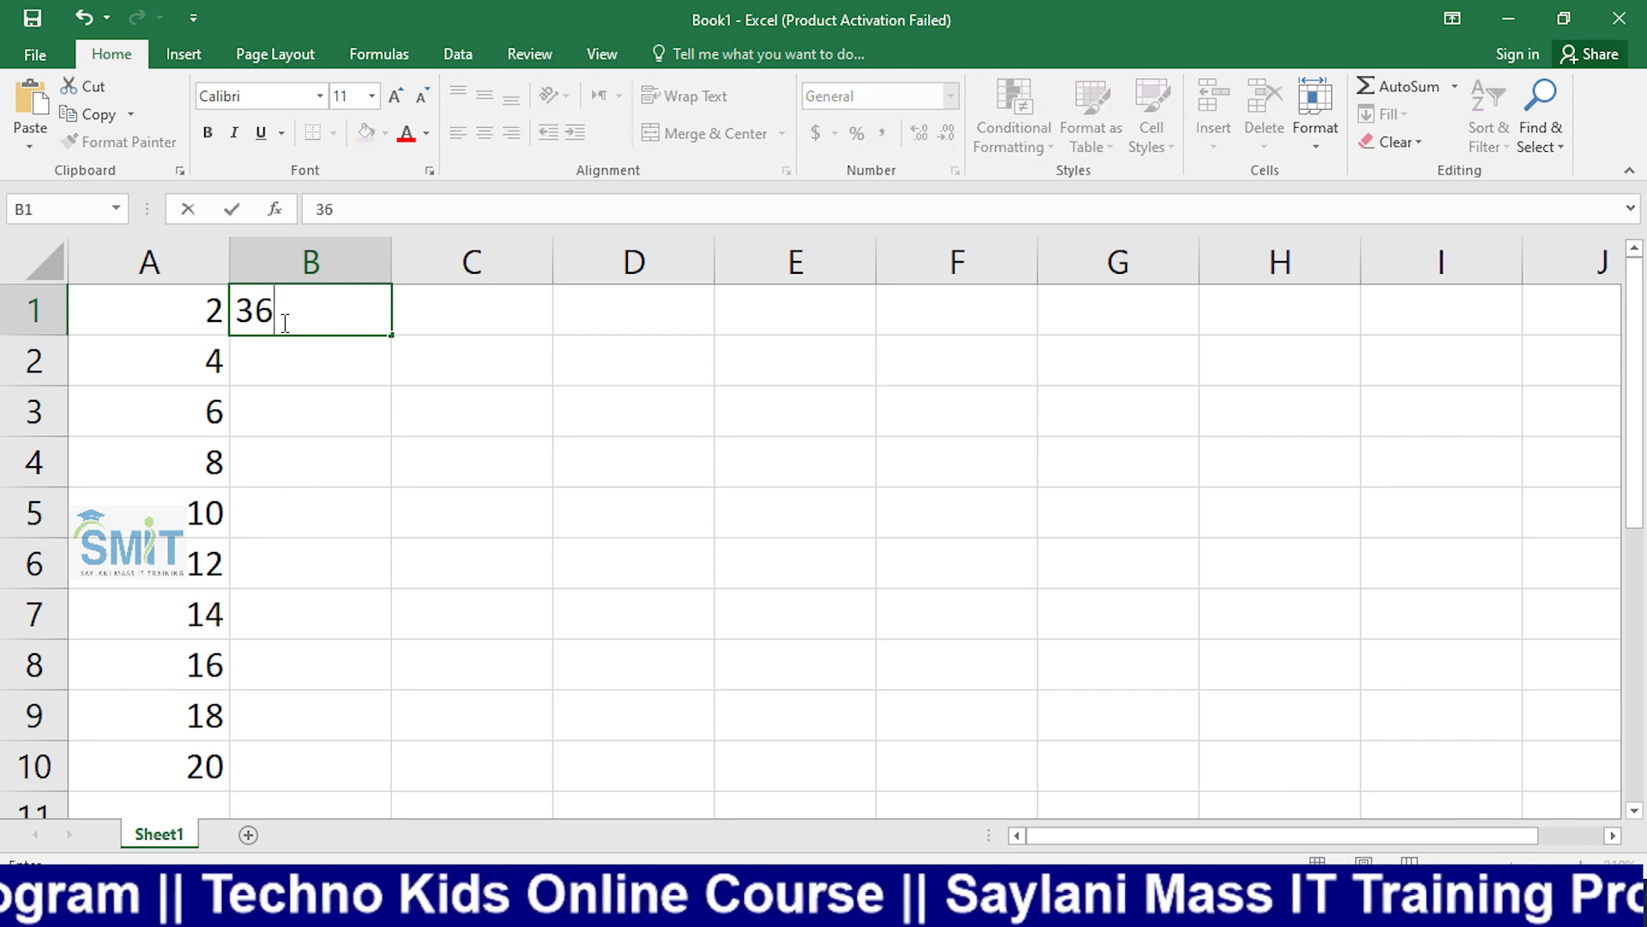
{"action": "key", "text": "Return"}
{"action": "left_click", "coordinate": [282, 322]}
{"action": "type", "text": "3"}
{"action": "key", "text": "Return"}
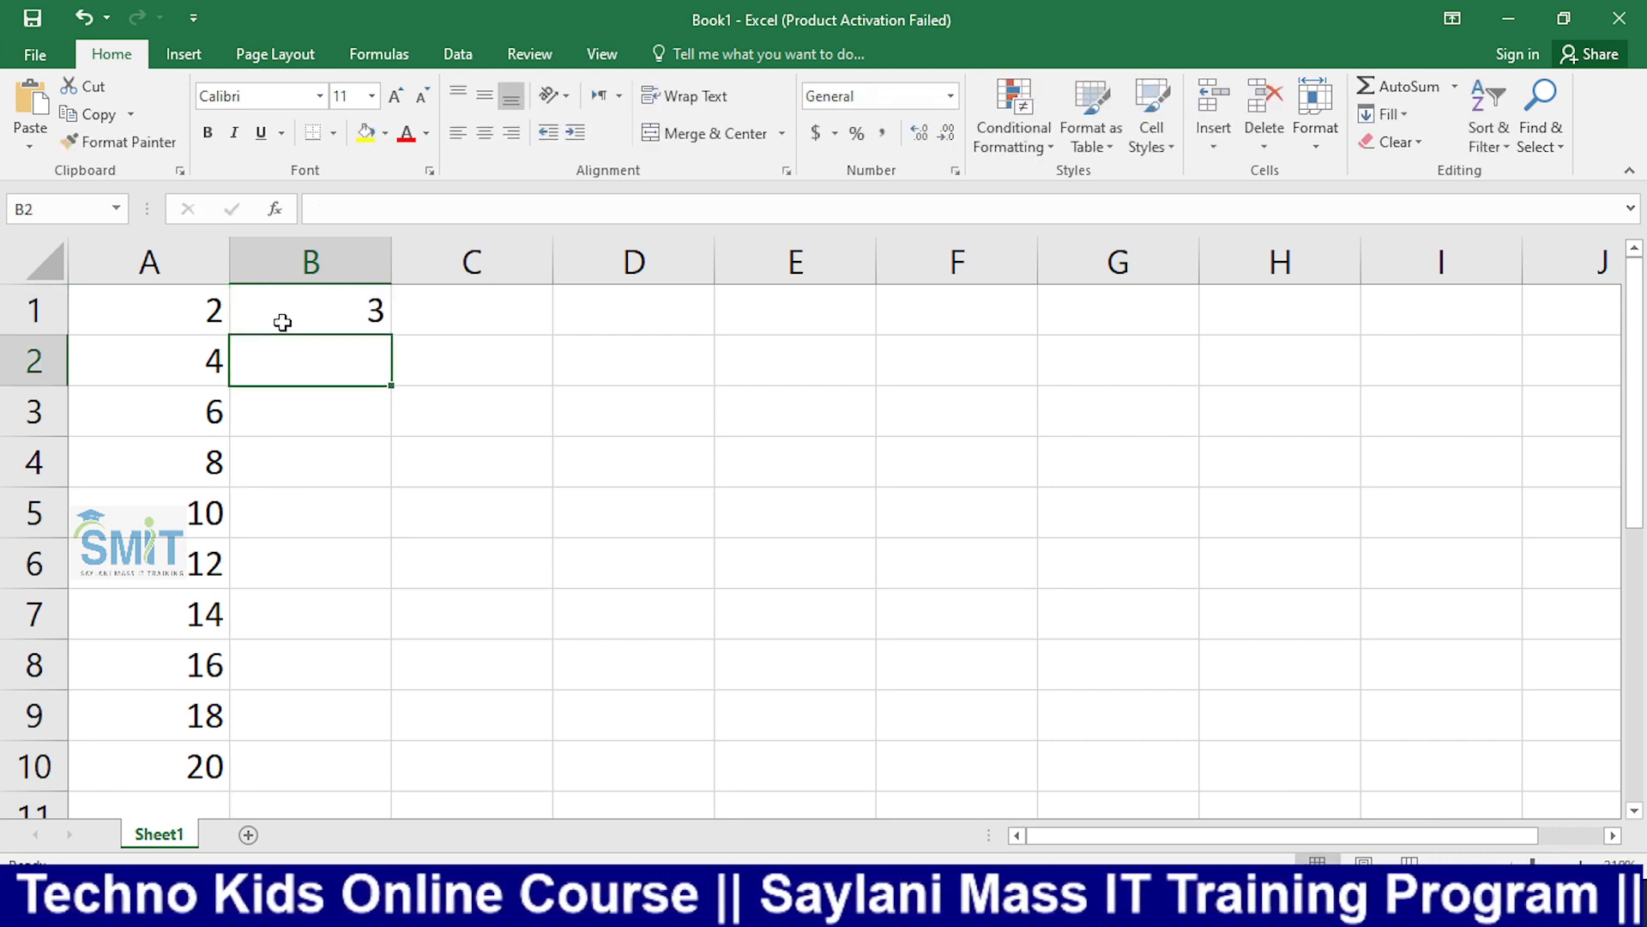
{"action": "type", "text": "6"}
{"action": "key", "text": "Return"}
{"action": "left_click", "coordinate": [309, 311]}
{"action": "left_click_drag", "start_coordinate": [309, 311], "coordinate": [338, 779]}
Step: Enter 4 and 8 in cells C1 and C2 and fill the series down to C10
{"action": "left_click", "coordinate": [506, 312]}
{"action": "type", "text": "4"}
{"action": "key", "text": "Return"}
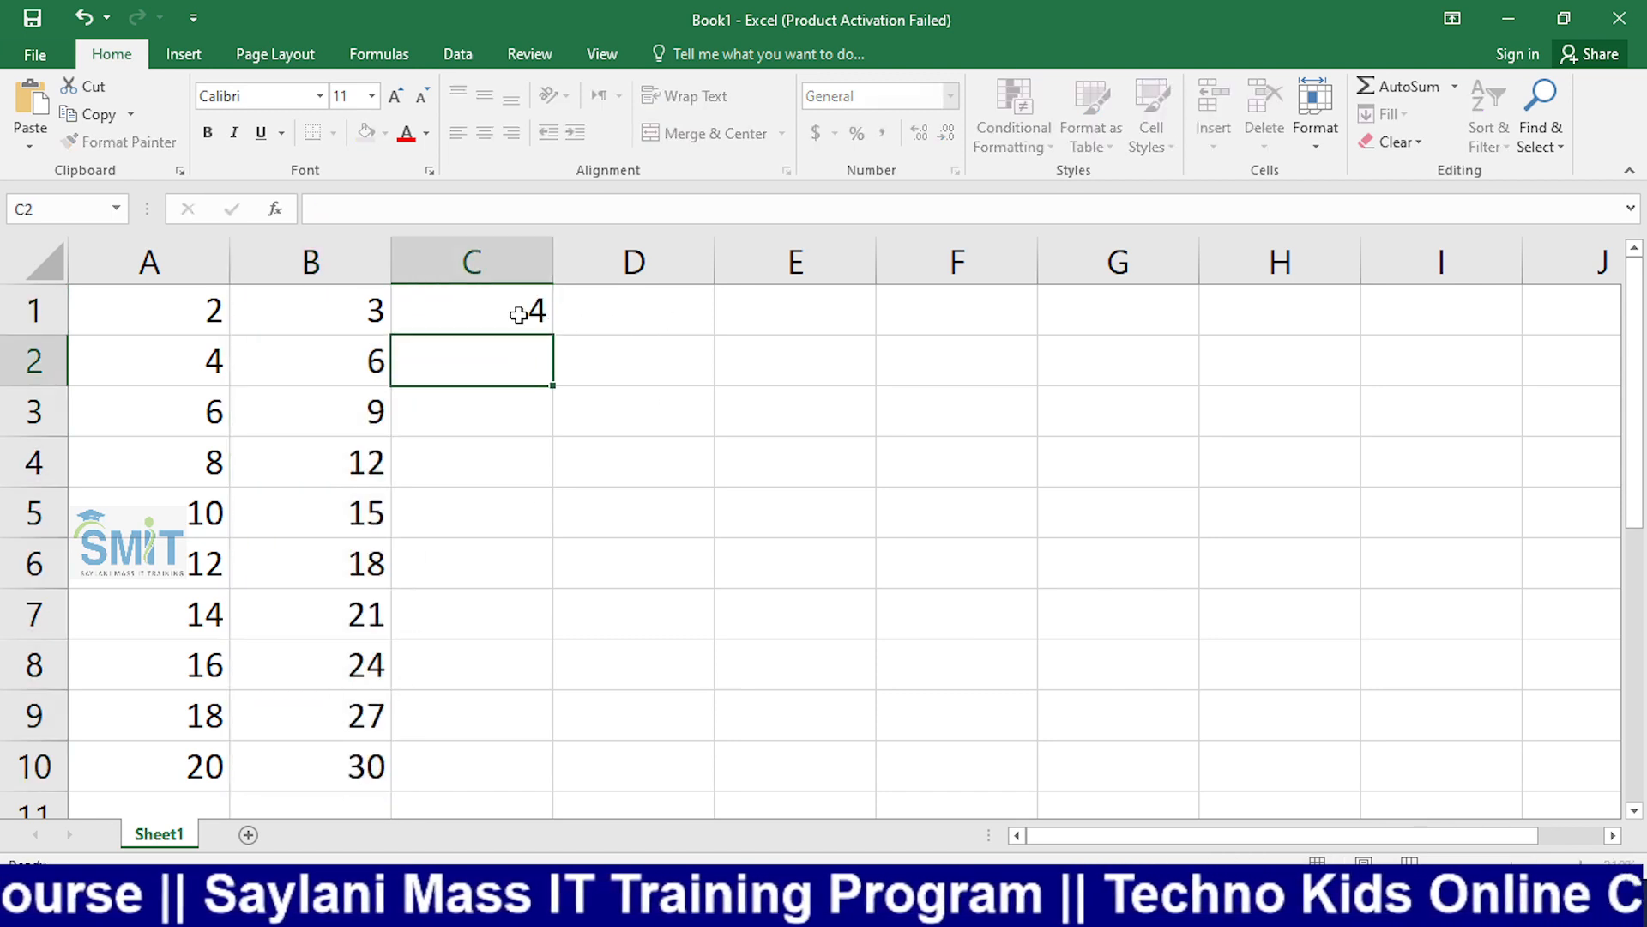
{"action": "type", "text": "8"}
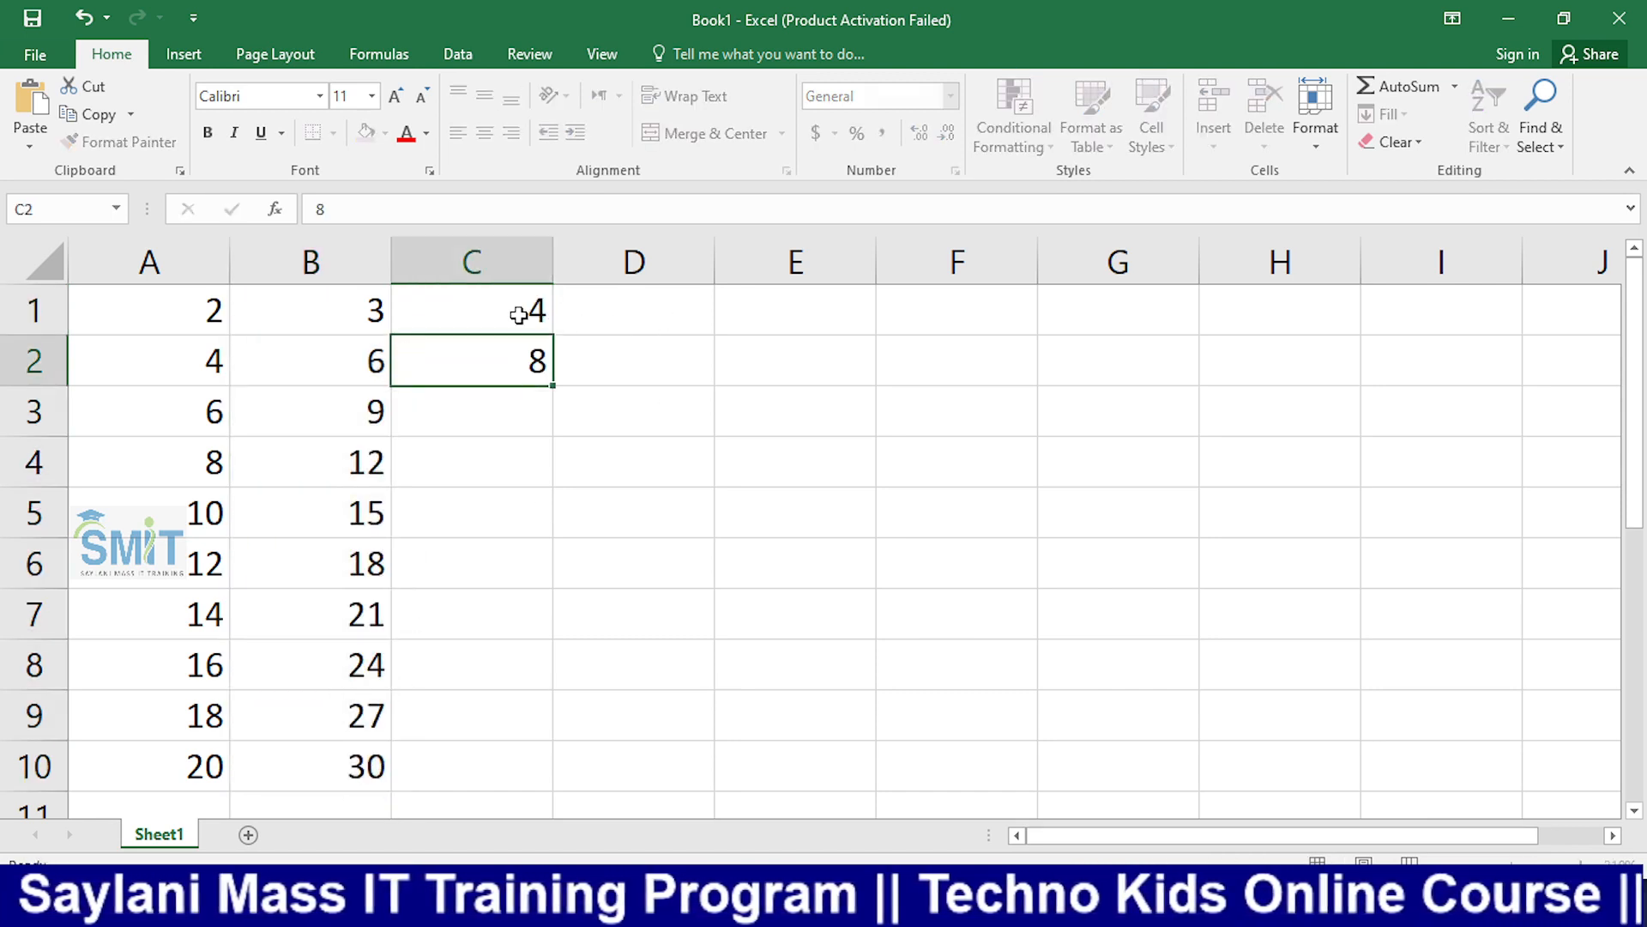
{"action": "key", "text": "Return"}
{"action": "left_click_drag", "start_coordinate": [522, 316], "coordinate": [496, 794]}
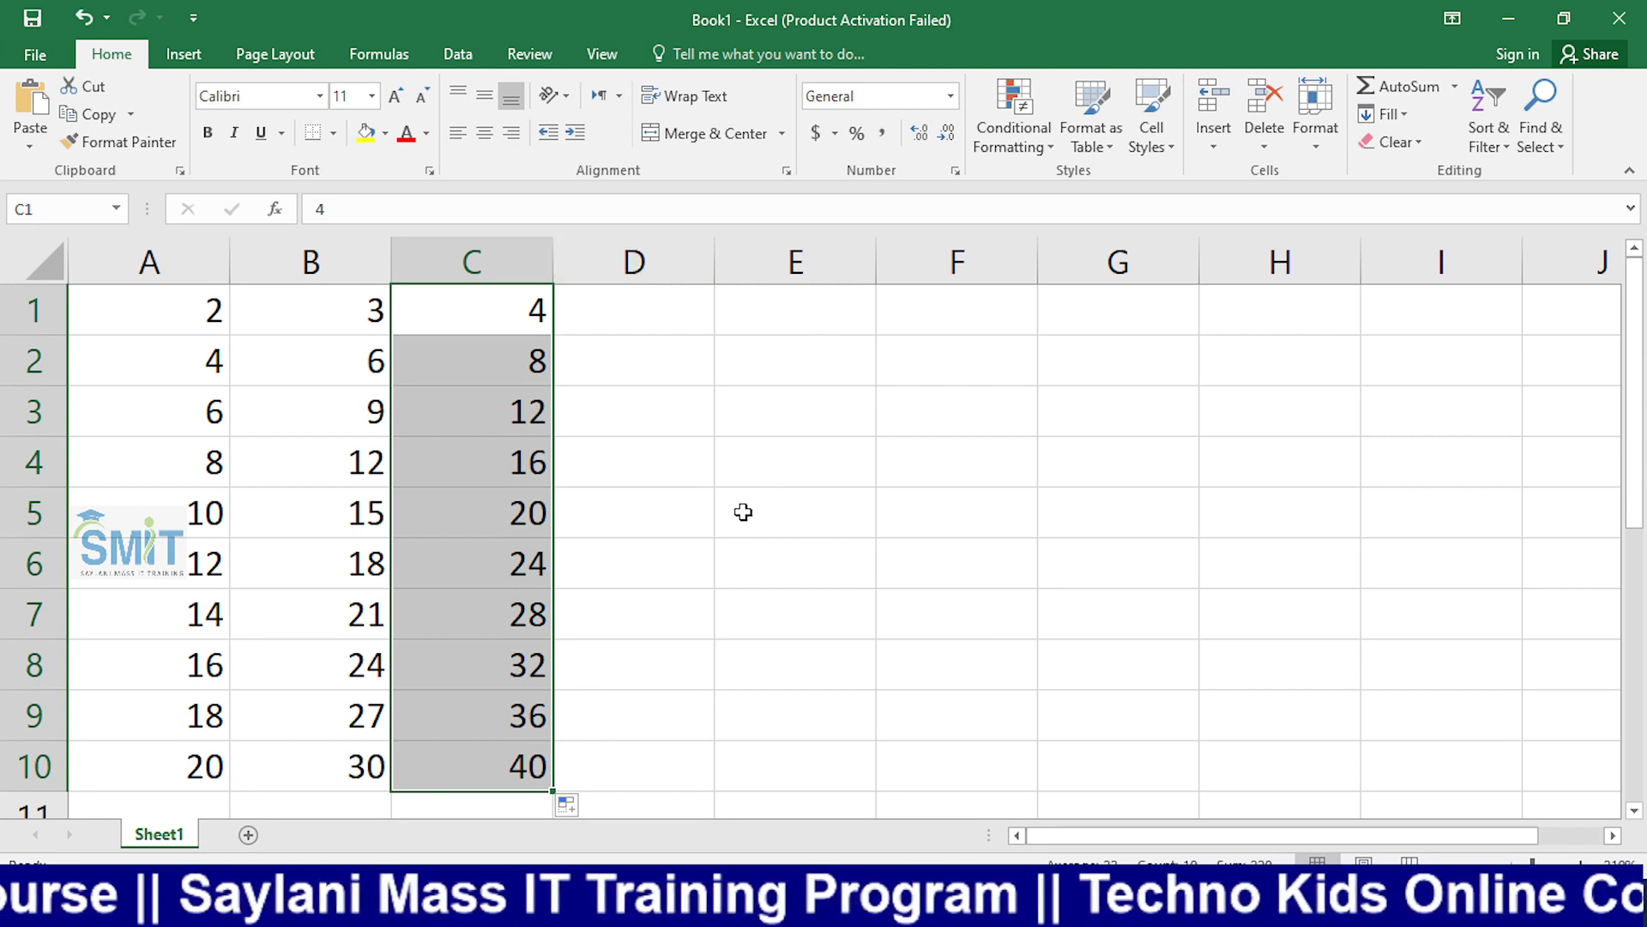
Step: Clear all the table values in the range A1:C10
{"action": "left_click", "coordinate": [257, 372]}
{"action": "left_click_drag", "start_coordinate": [169, 316], "coordinate": [503, 766]}
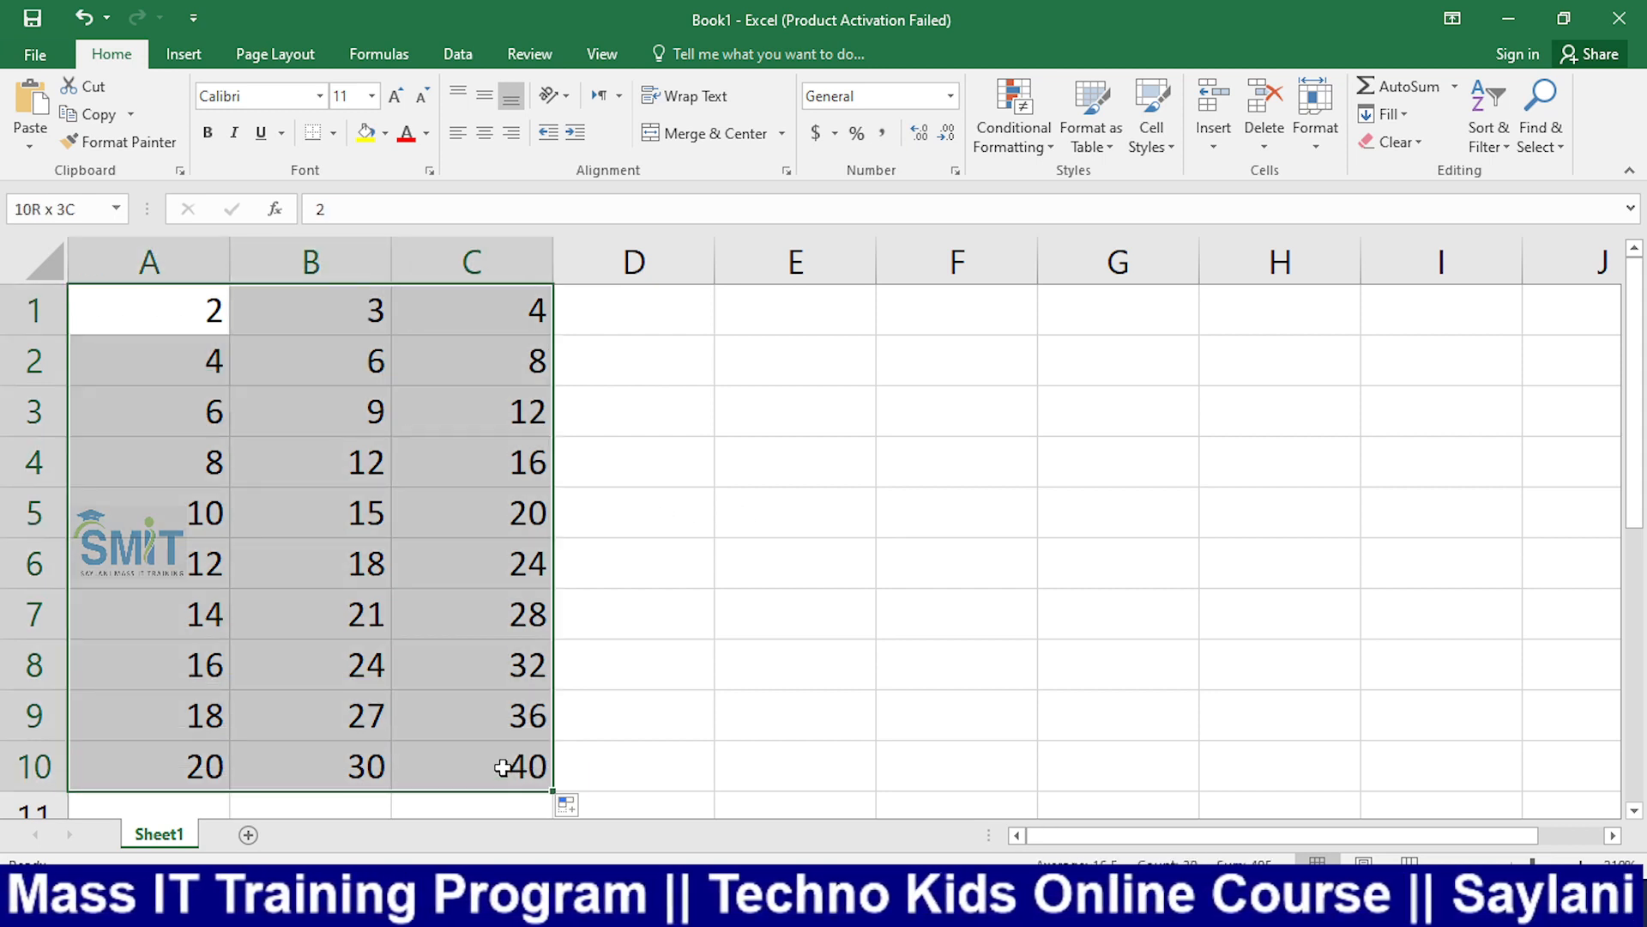
{"action": "key", "text": "Delete"}
Step: Start the 2 times table in column A with 2 in A1 and 4 in A2
{"action": "left_click", "coordinate": [210, 306]}
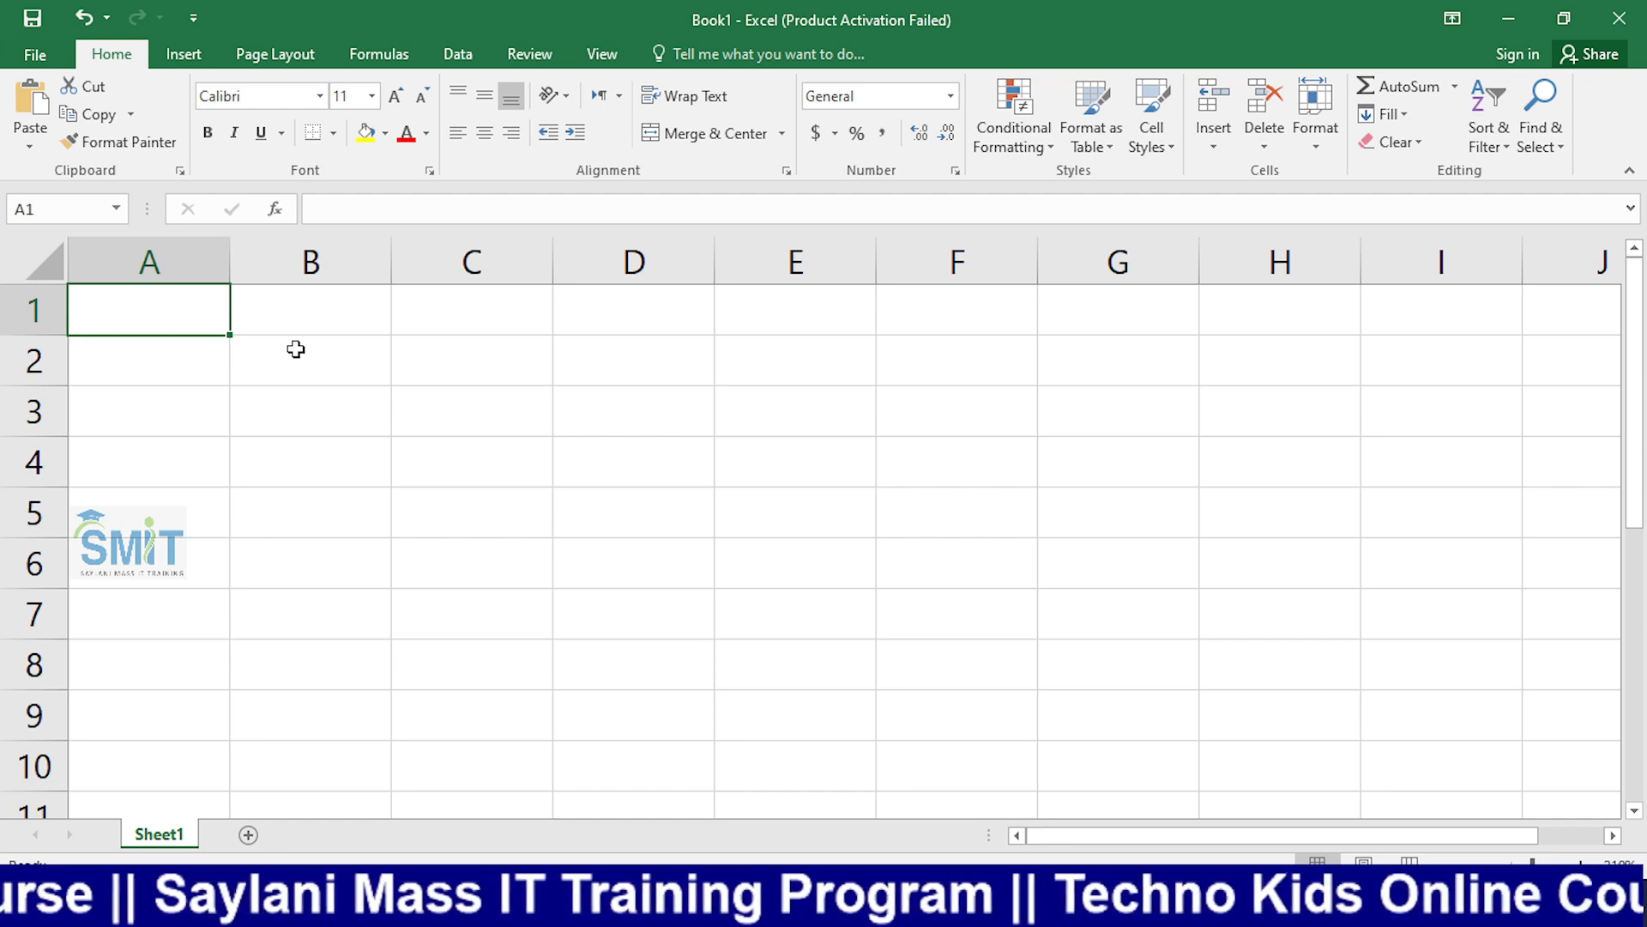
{"action": "type", "text": "2"}
{"action": "key", "text": "Return"}
{"action": "type", "text": "4"}
{"action": "key", "text": "Return"}
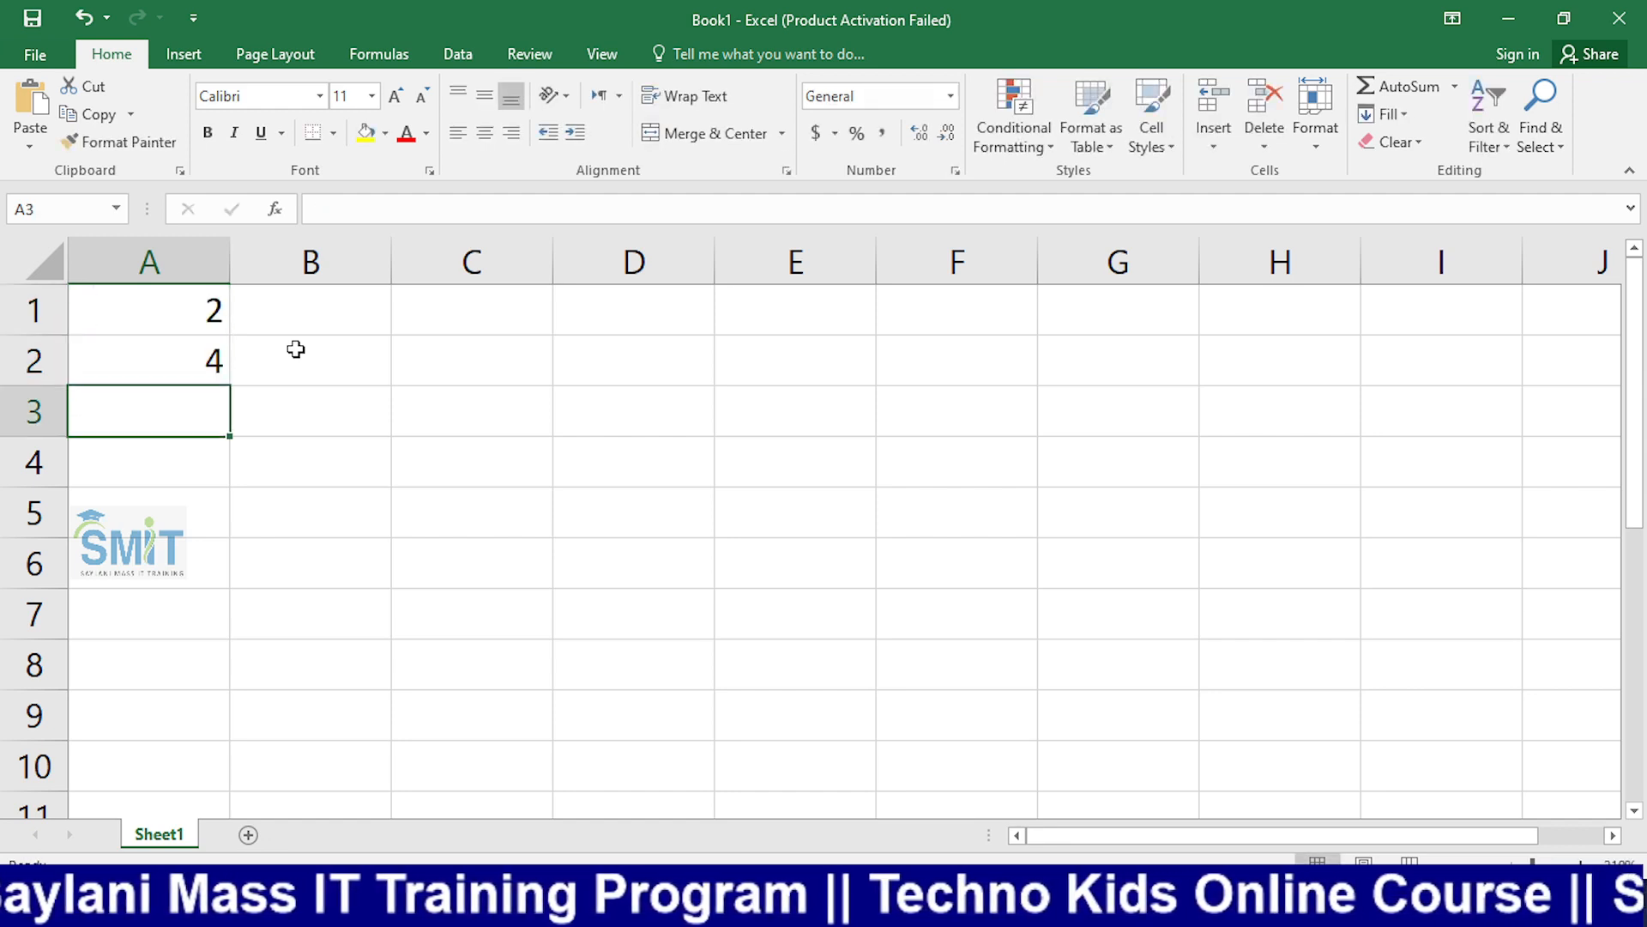
Step: Start the 3 times table in column B with 3 in B1 and 6 in B2
{"action": "key", "text": "Up"}
{"action": "key", "text": "Up"}
{"action": "key", "text": "Right"}
{"action": "type", "text": "3"}
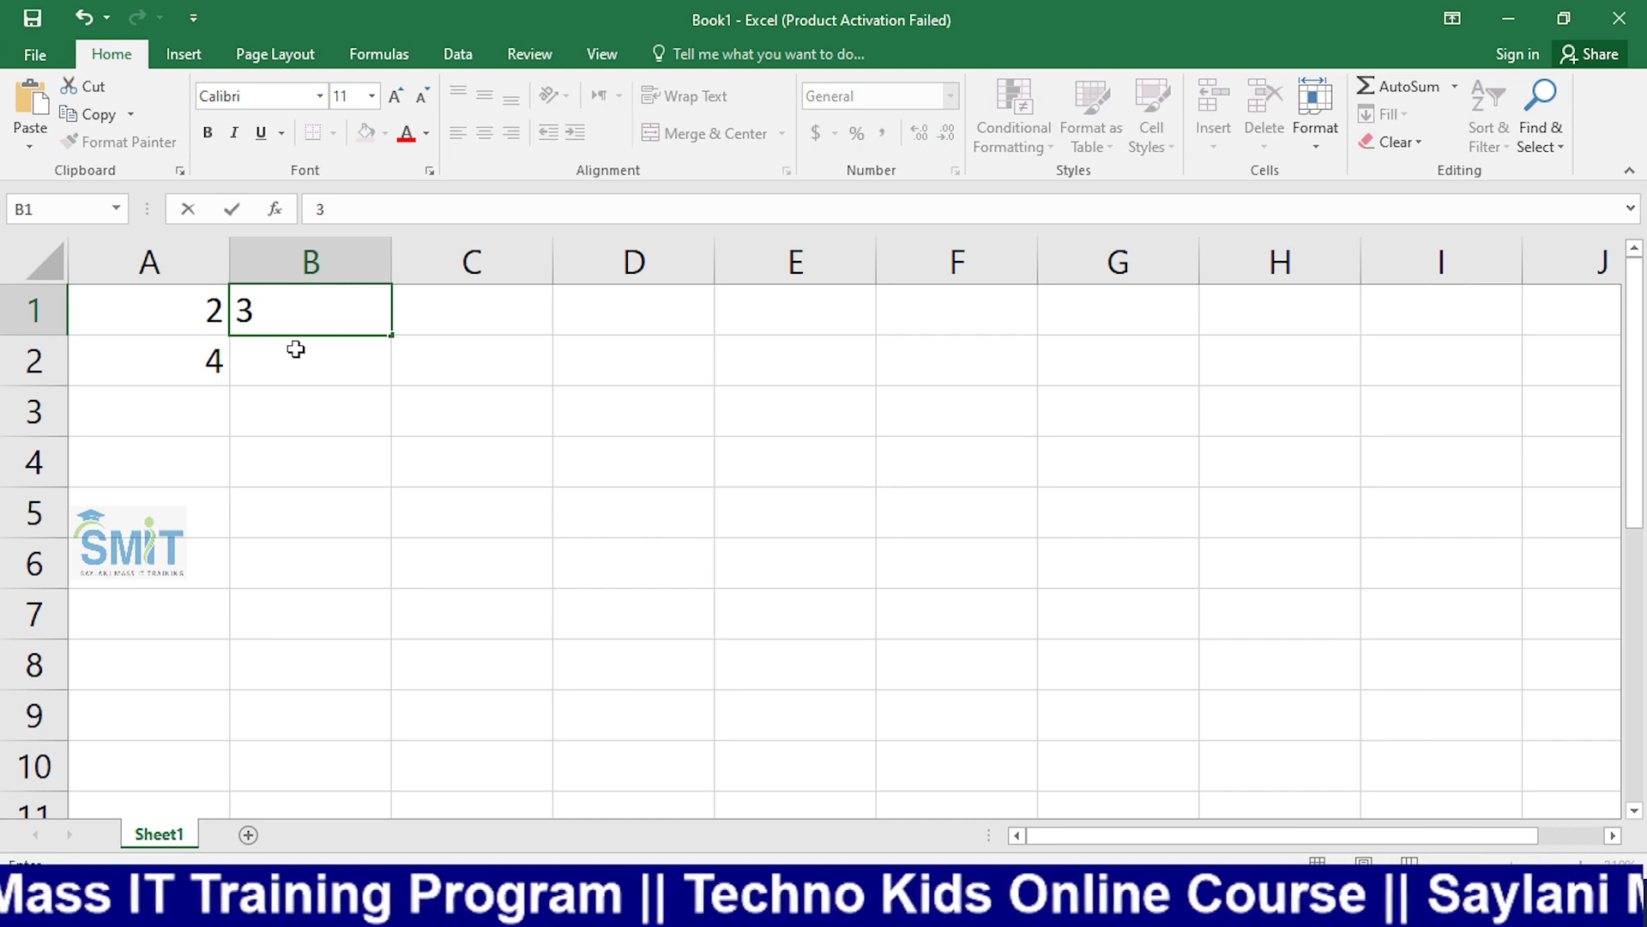
{"action": "key", "text": "Return"}
{"action": "type", "text": "6"}
{"action": "key", "text": "Return"}
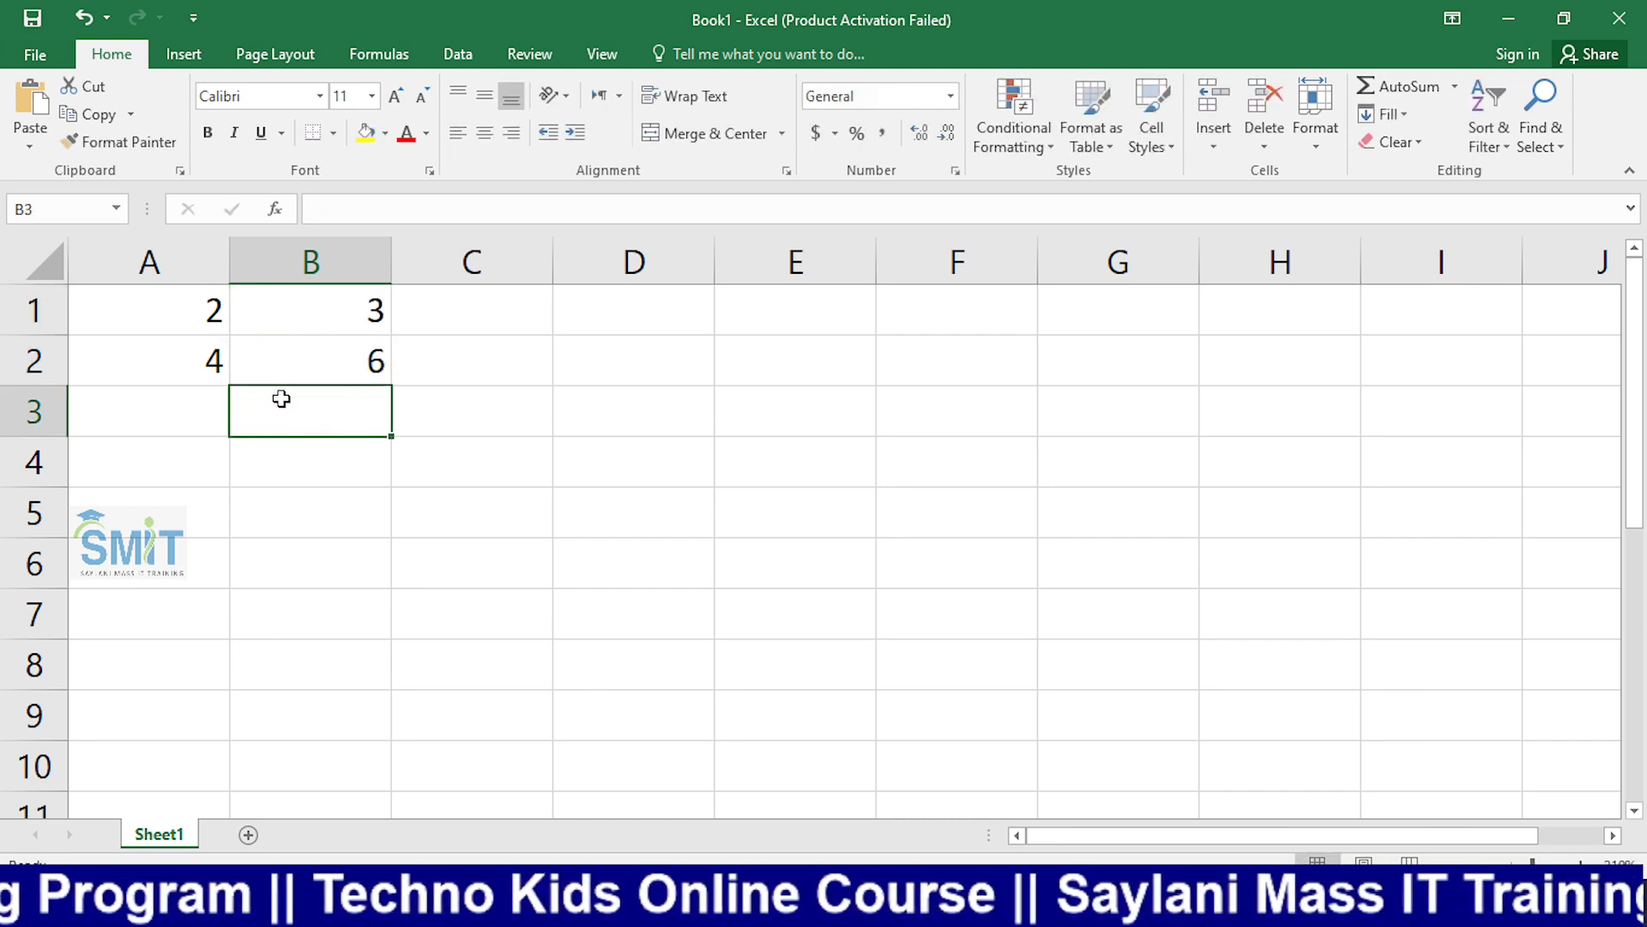
Step: Clear the second-row values in cells A2:B2
{"action": "left_click_drag", "start_coordinate": [157, 347], "coordinate": [383, 360]}
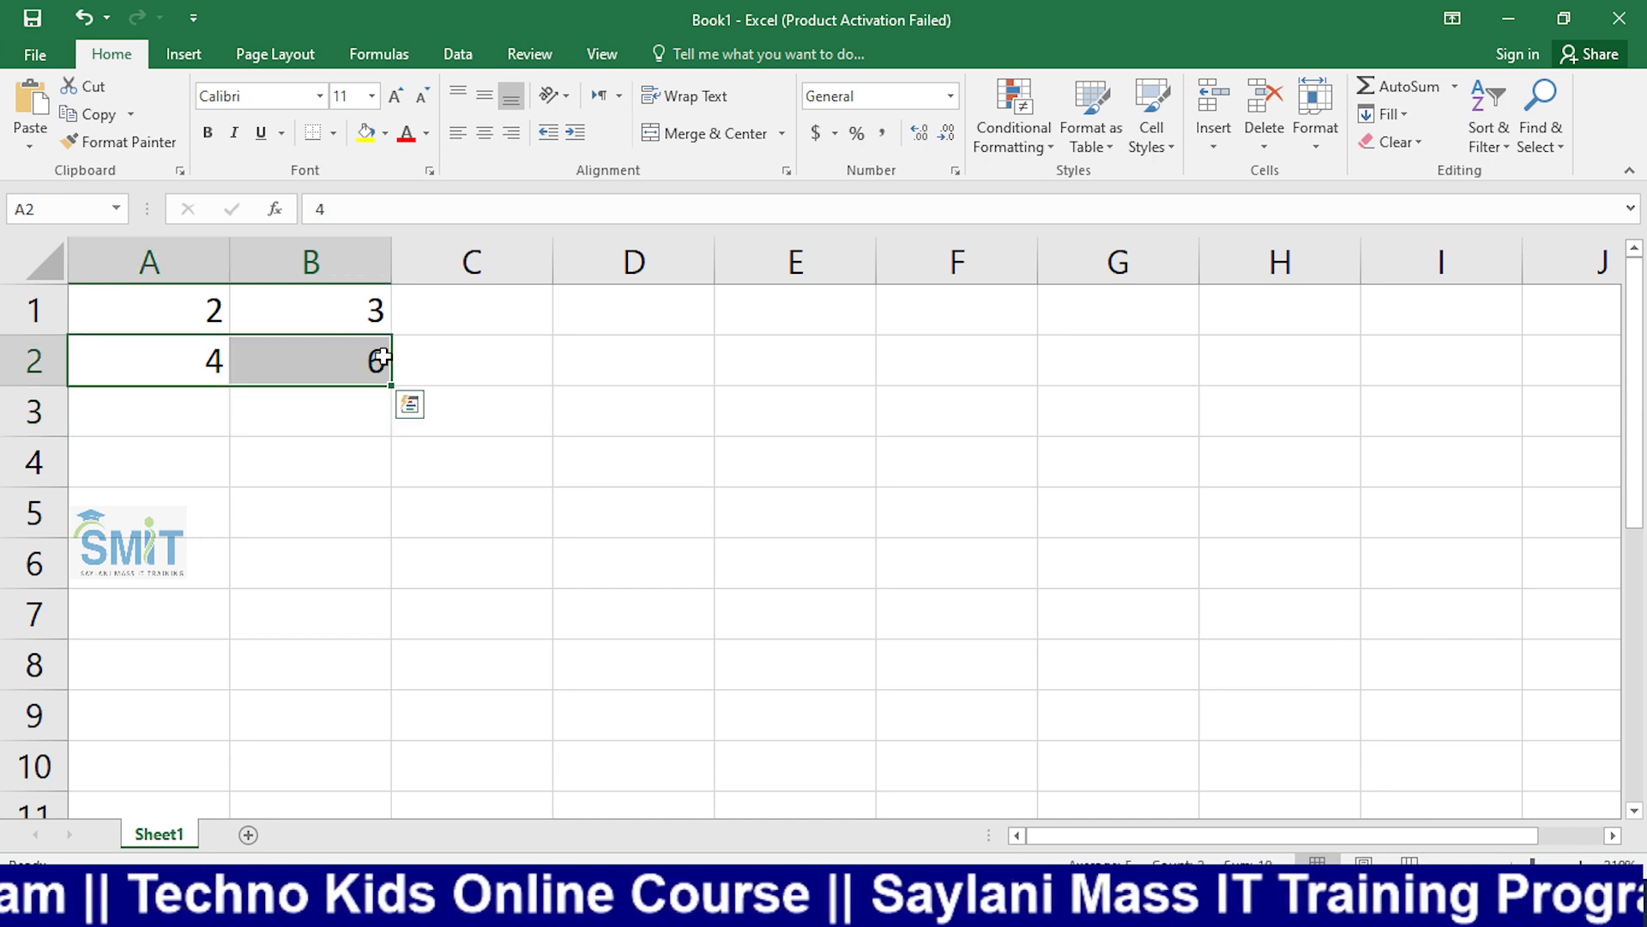
{"action": "key", "text": "Delete"}
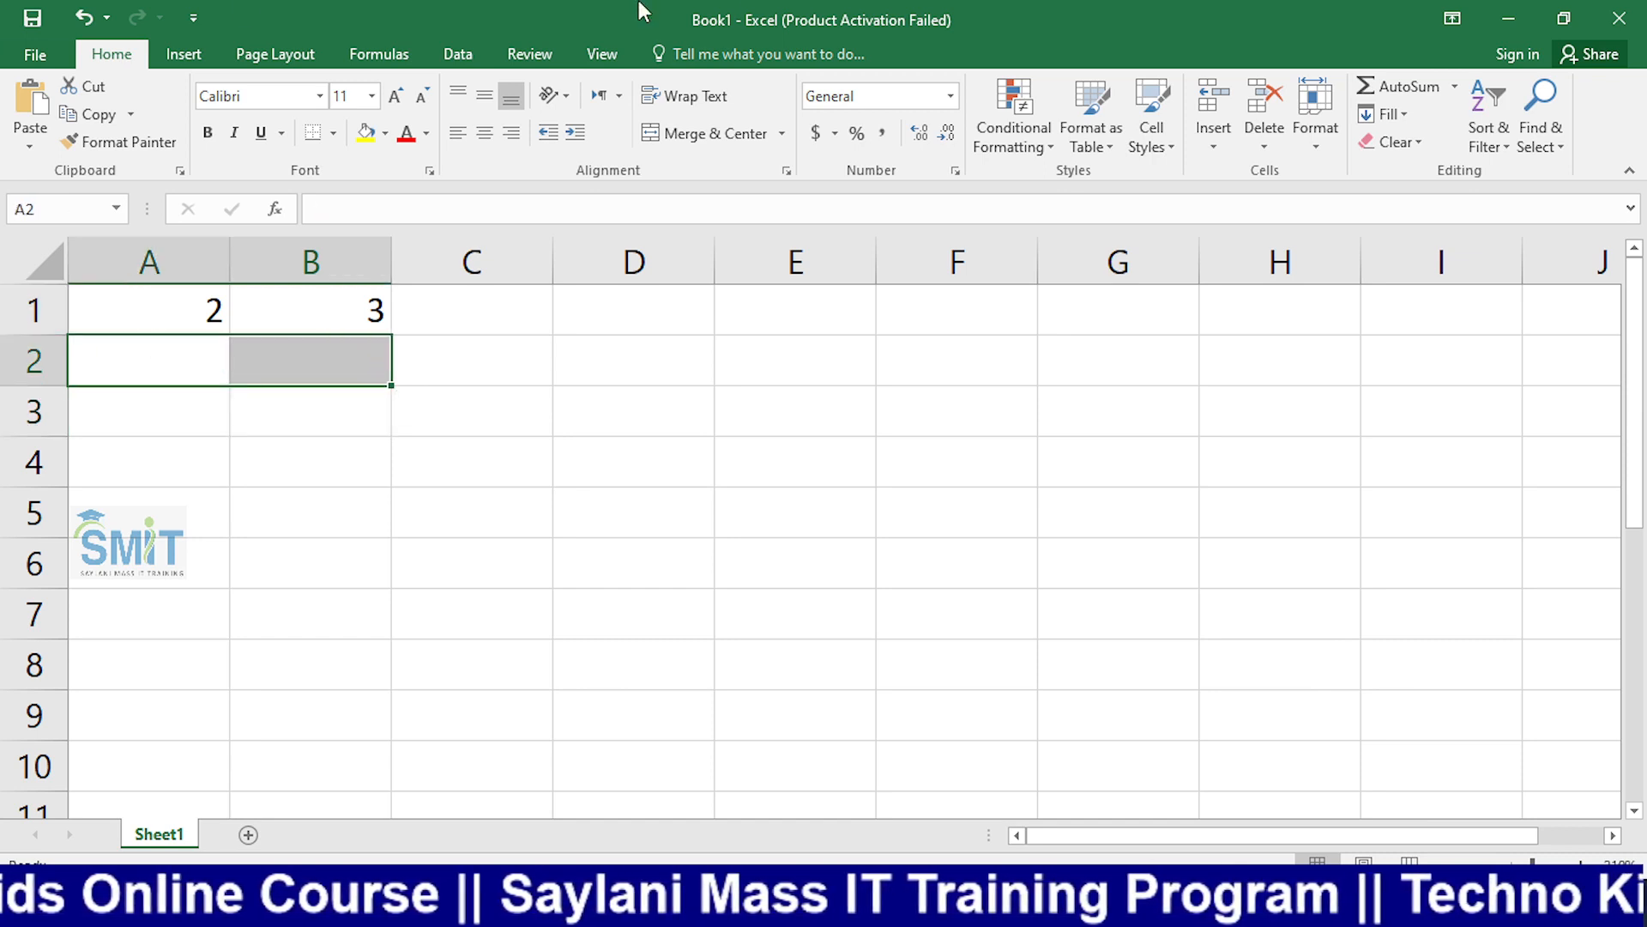
Step: Try filling A1:B1 across to column I and down to row 10, and undo the fill
{"action": "left_click", "coordinate": [154, 311]}
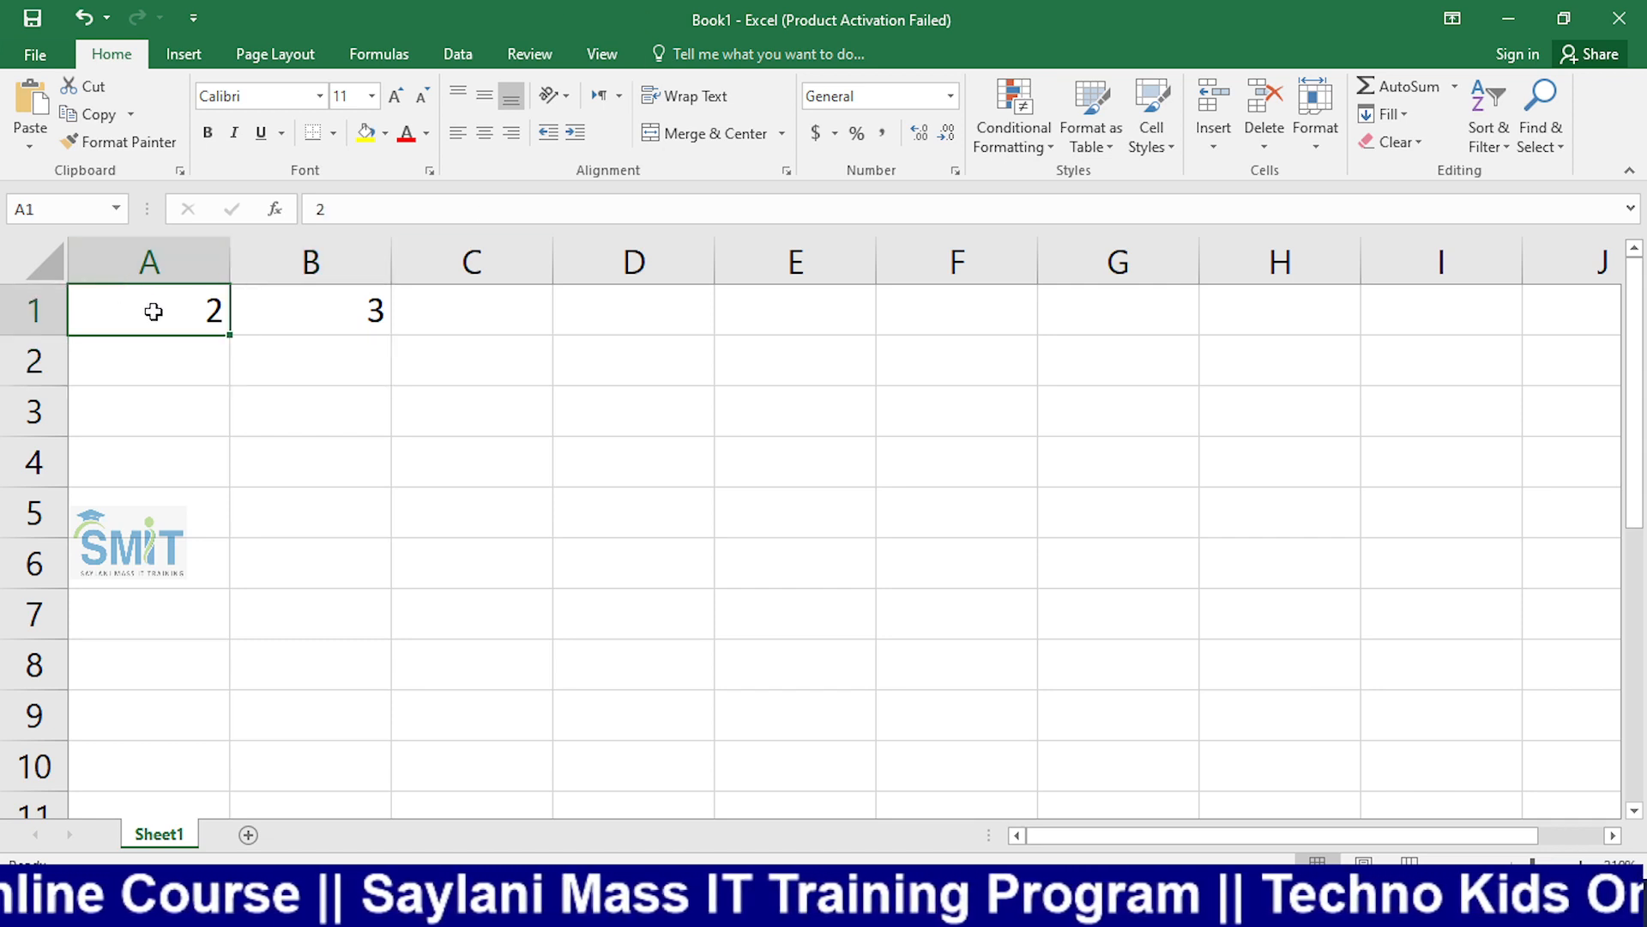
{"action": "left_click", "coordinate": [300, 313], "text": "shift"}
{"action": "left_click_drag", "start_coordinate": [391, 335], "coordinate": [1521, 788]}
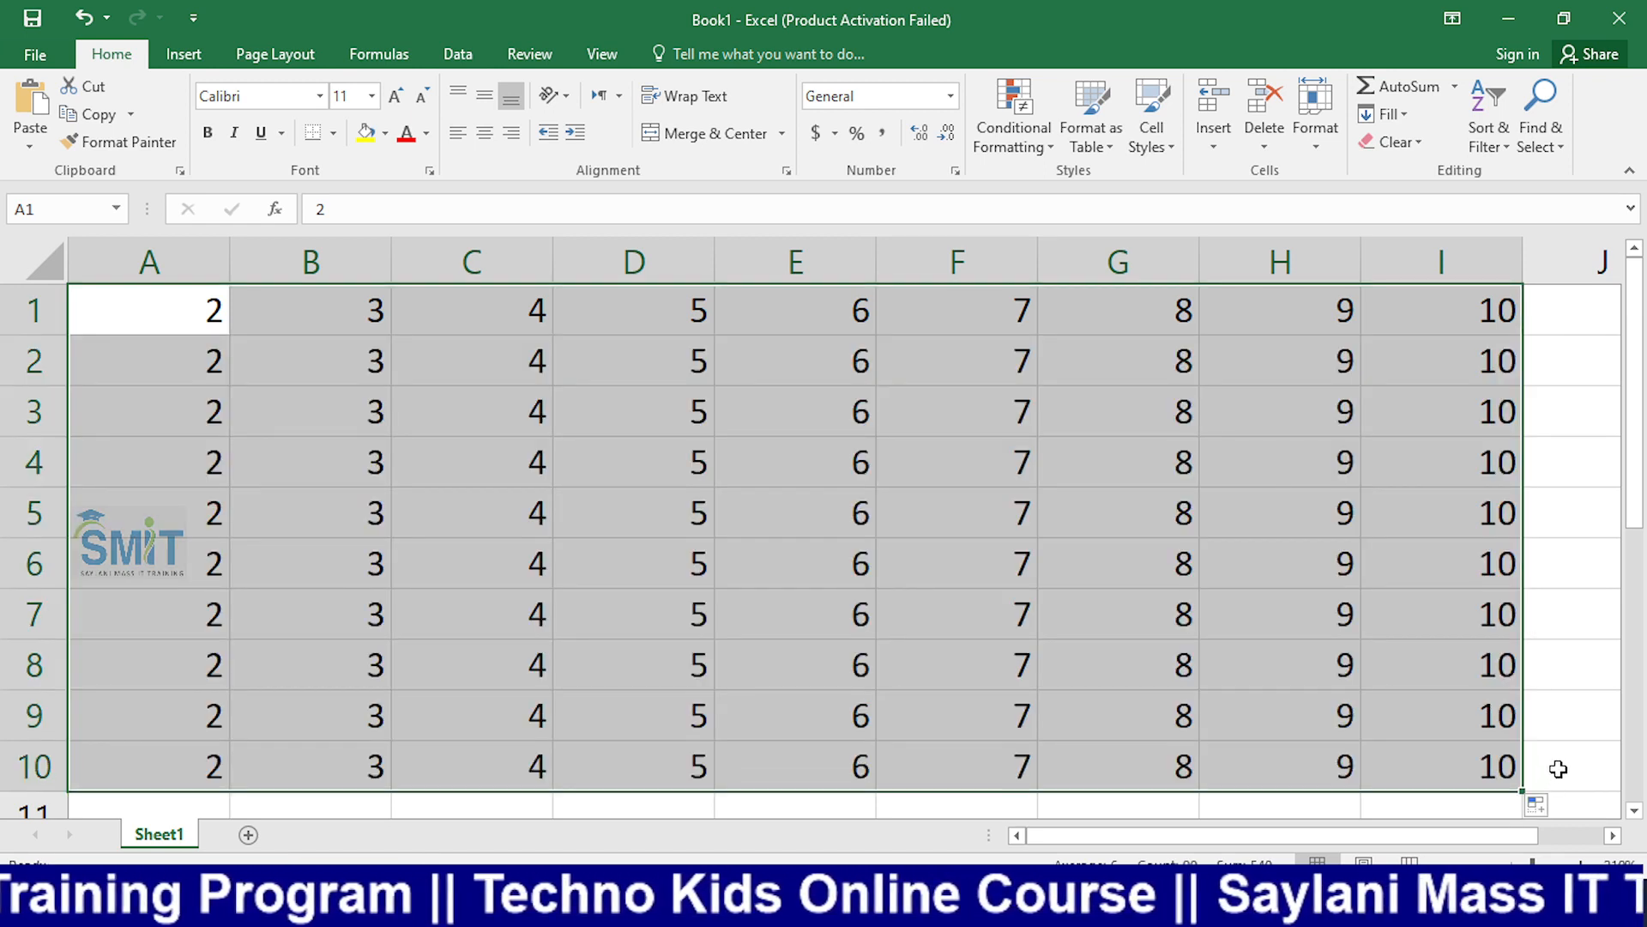
{"action": "key", "text": "ctrl+z"}
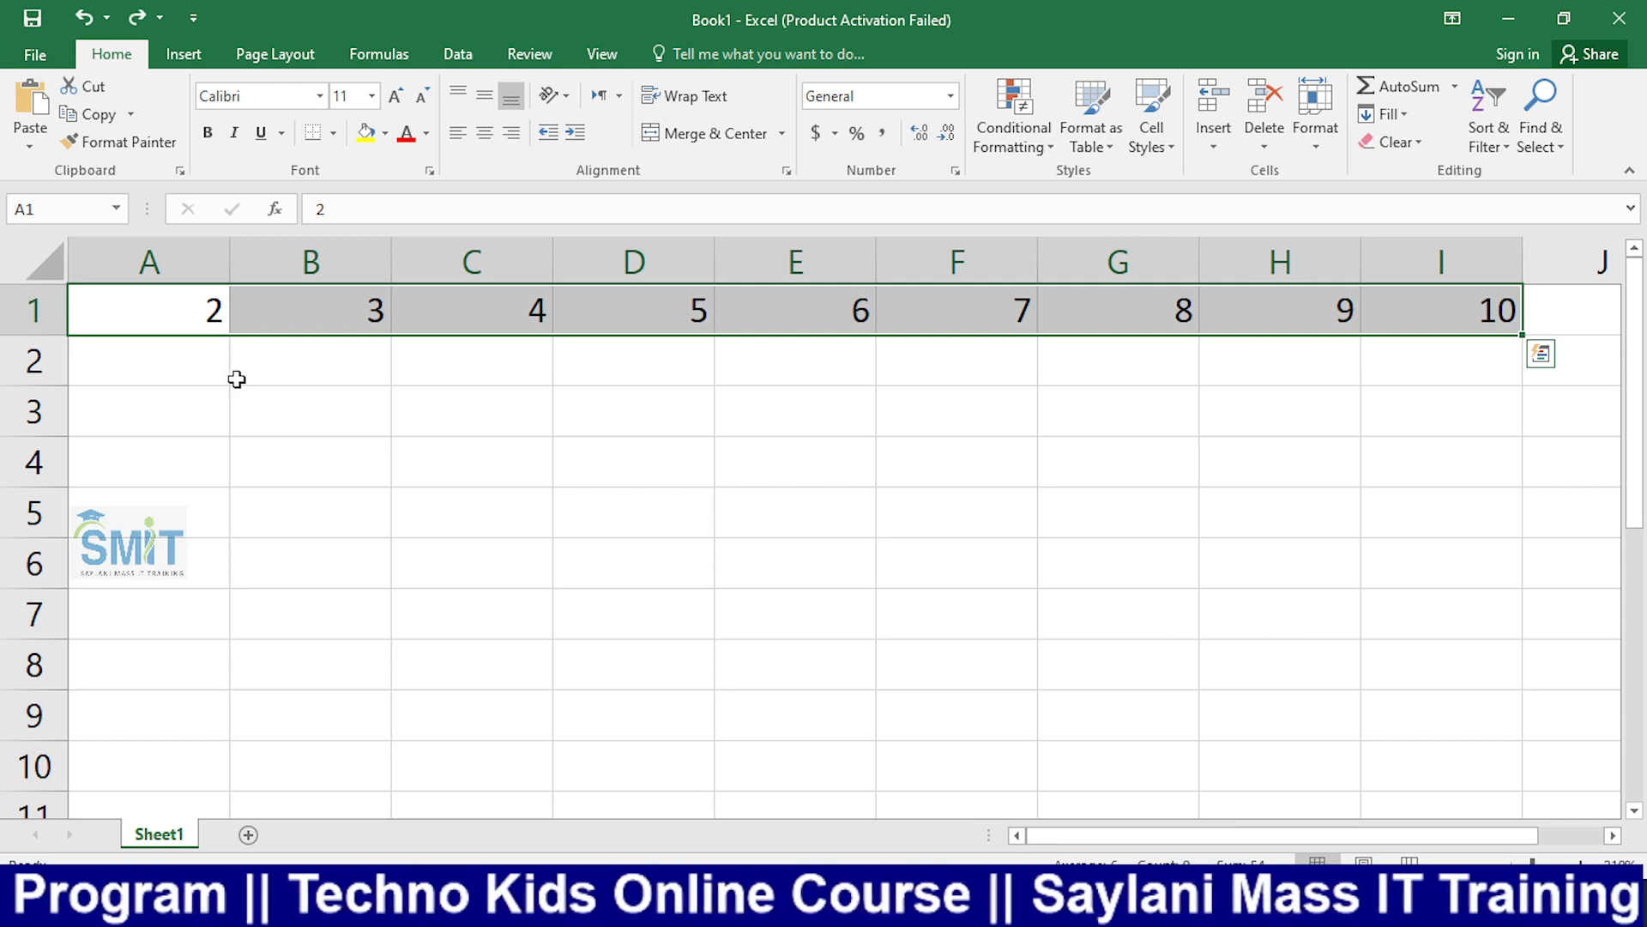
{"action": "key", "text": "ctrl+z"}
Step: Enter the second multiples of the 2 and 3 times tables: 4 in A2 and 6 in B2
{"action": "left_click", "coordinate": [147, 361]}
{"action": "type", "text": "4"}
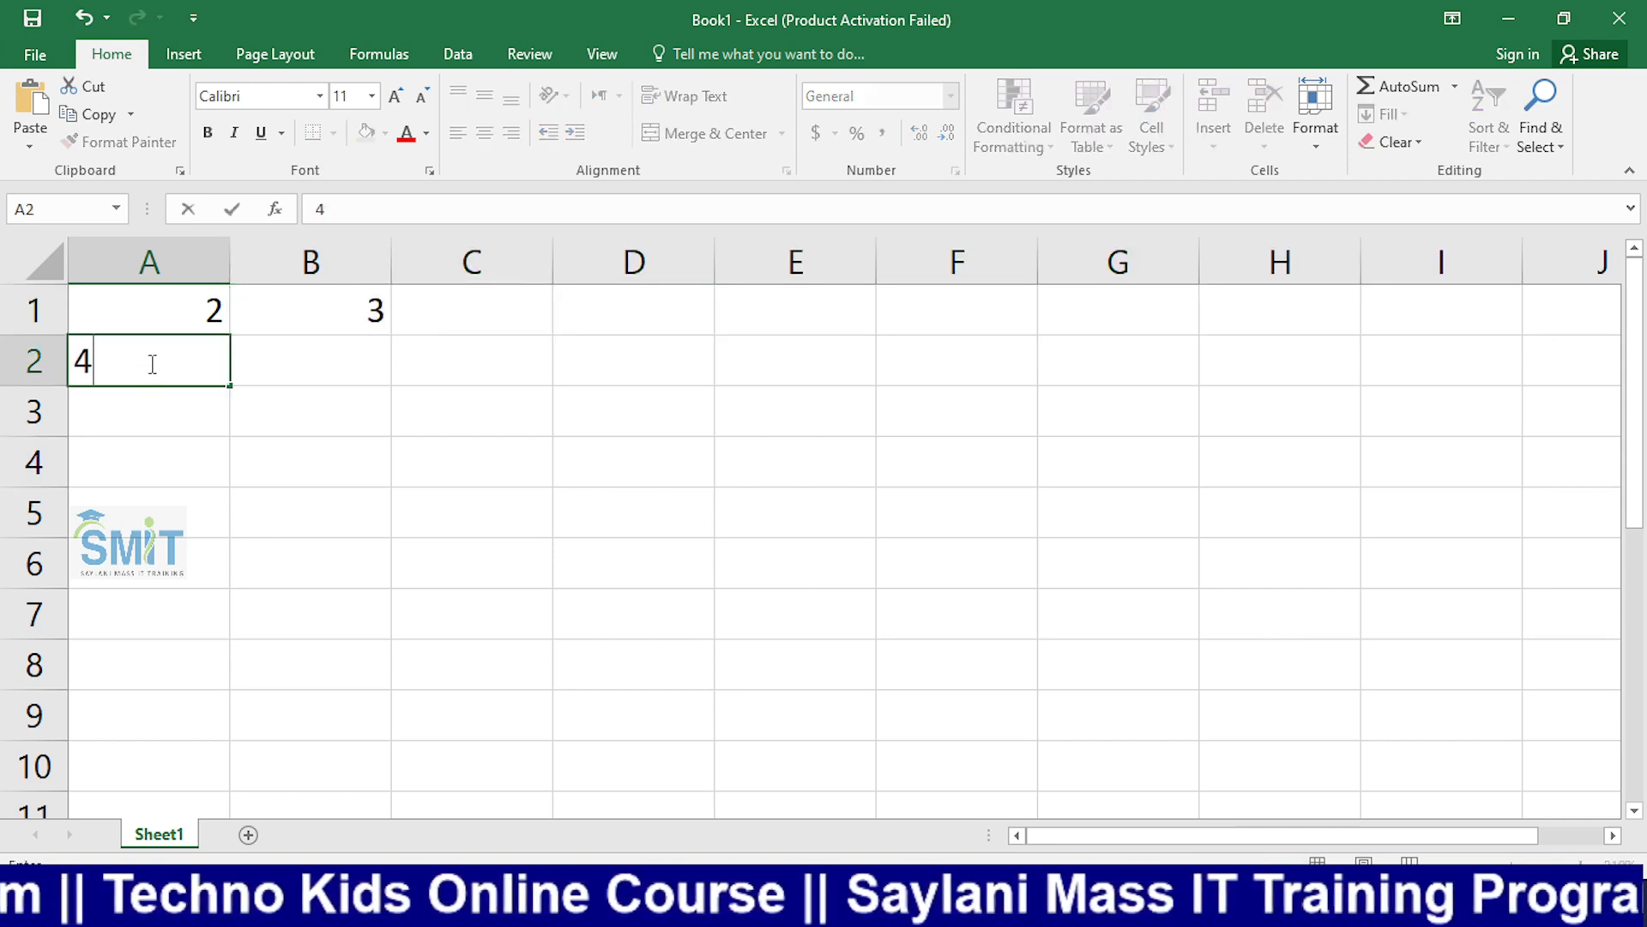
{"action": "key", "text": "Return"}
{"action": "key", "text": "Up"}
{"action": "key", "text": "Right"}
{"action": "type", "text": "6"}
{"action": "key", "text": "Return"}
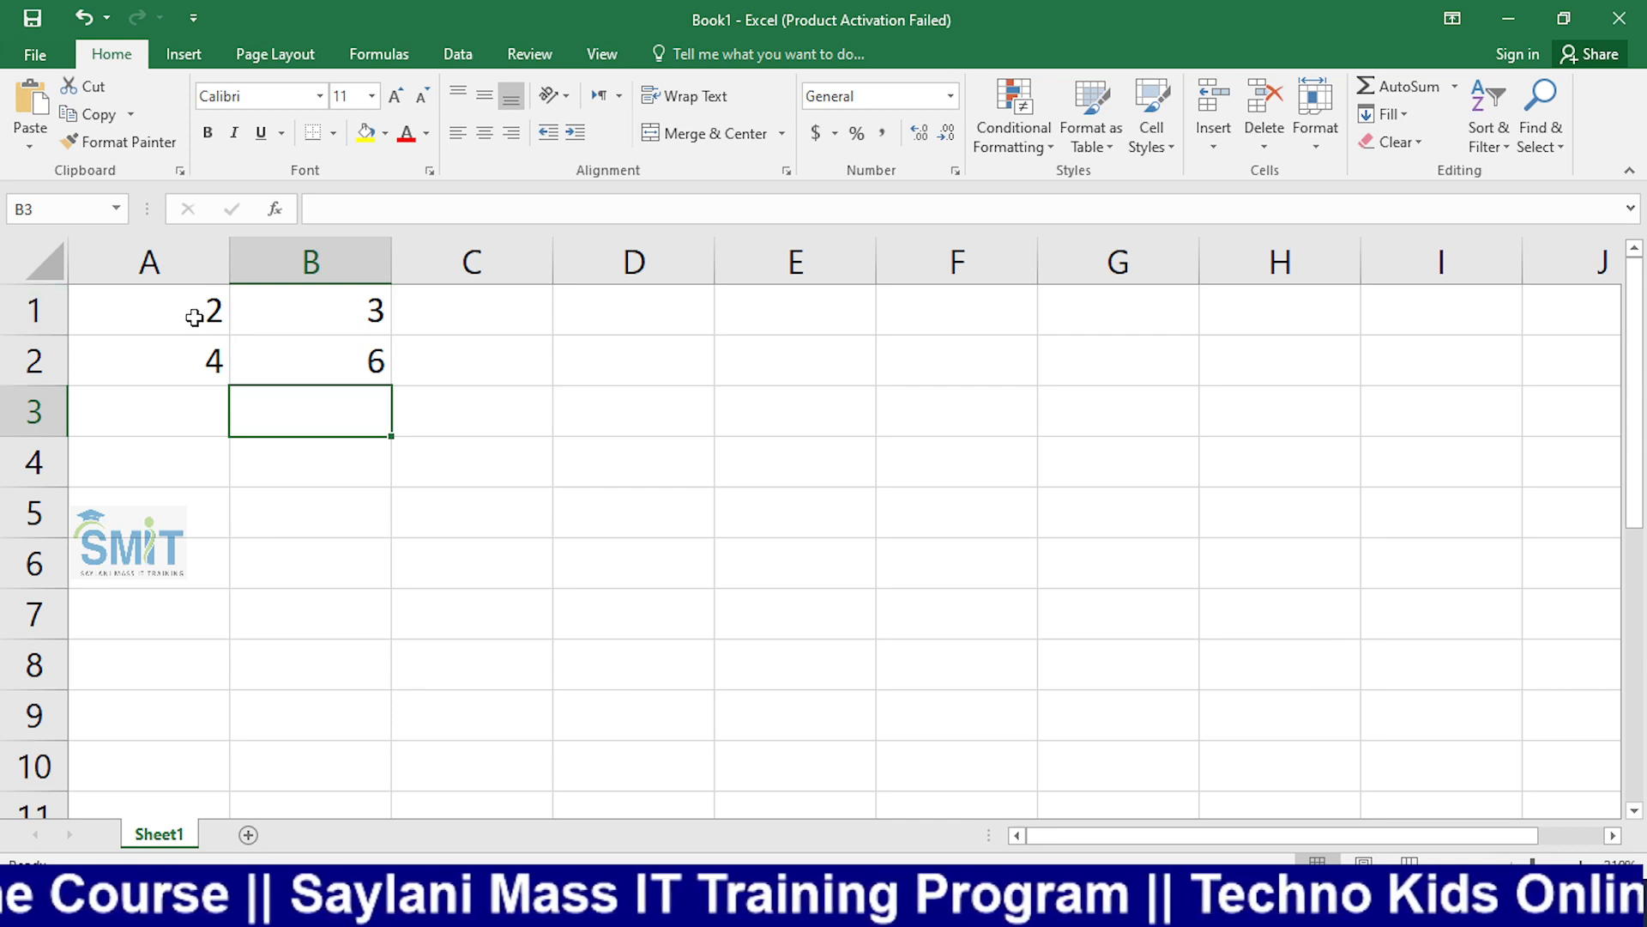
Step: AutoFill the A1:B2 starting values across to column I and down to row 10 to build the multiplication tables
{"action": "left_click_drag", "start_coordinate": [142, 330], "coordinate": [300, 355]}
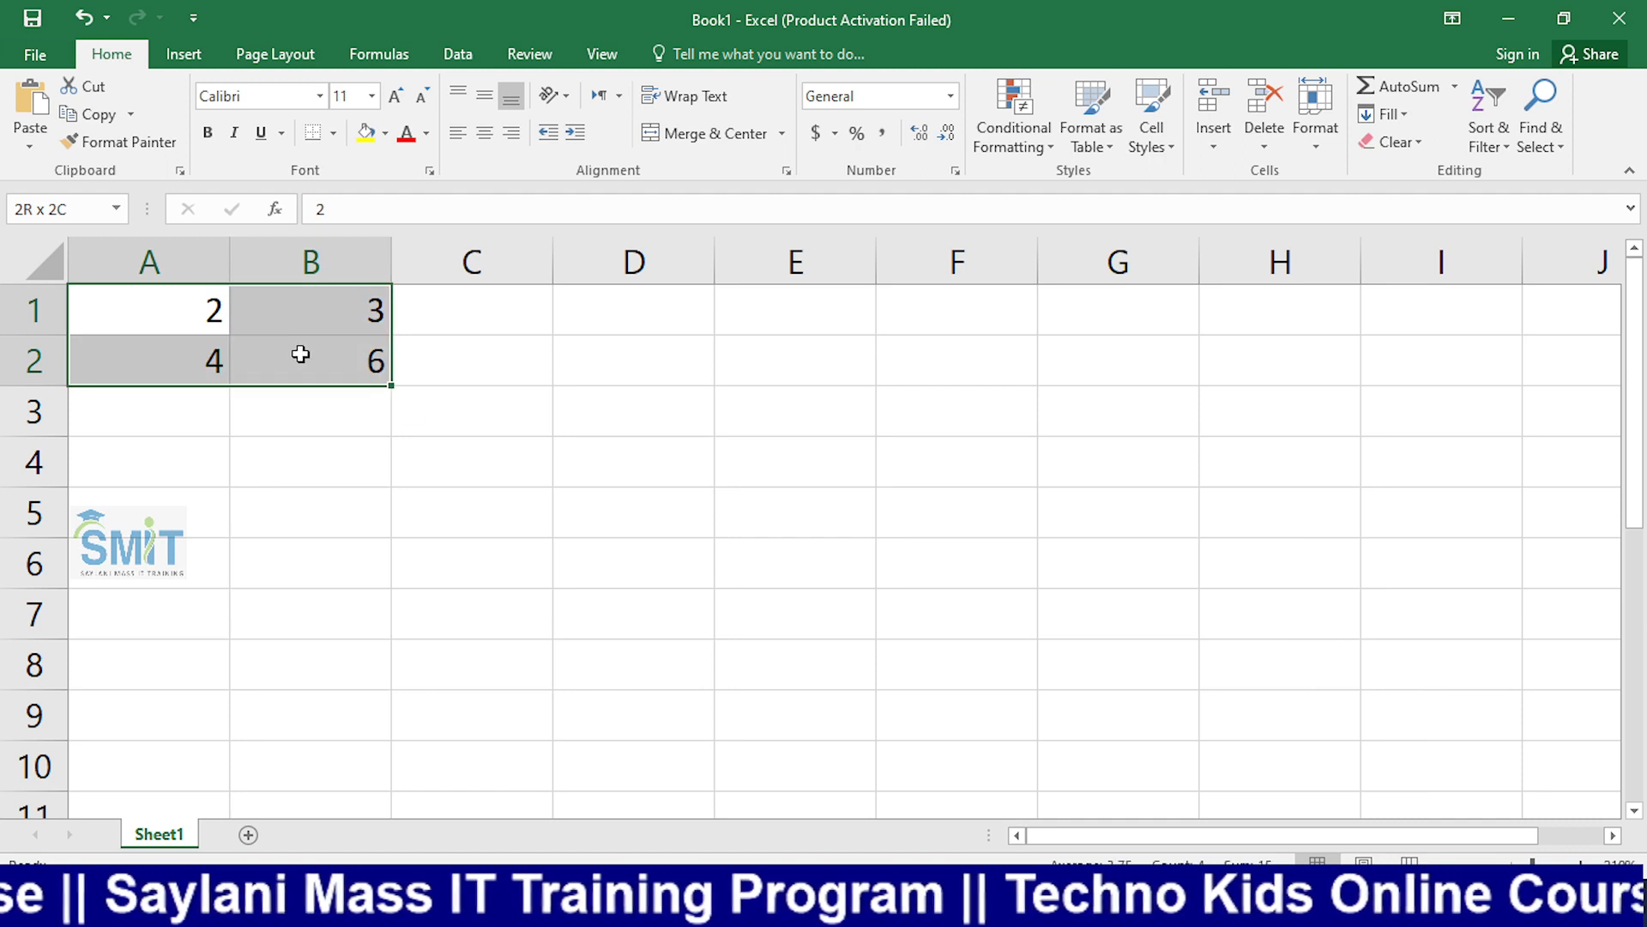
{"action": "left_click_drag", "start_coordinate": [391, 386], "coordinate": [1503, 591]}
{"action": "scroll", "coordinate": [1195, 511], "scroll_direction": "up", "scroll_amount": 2}
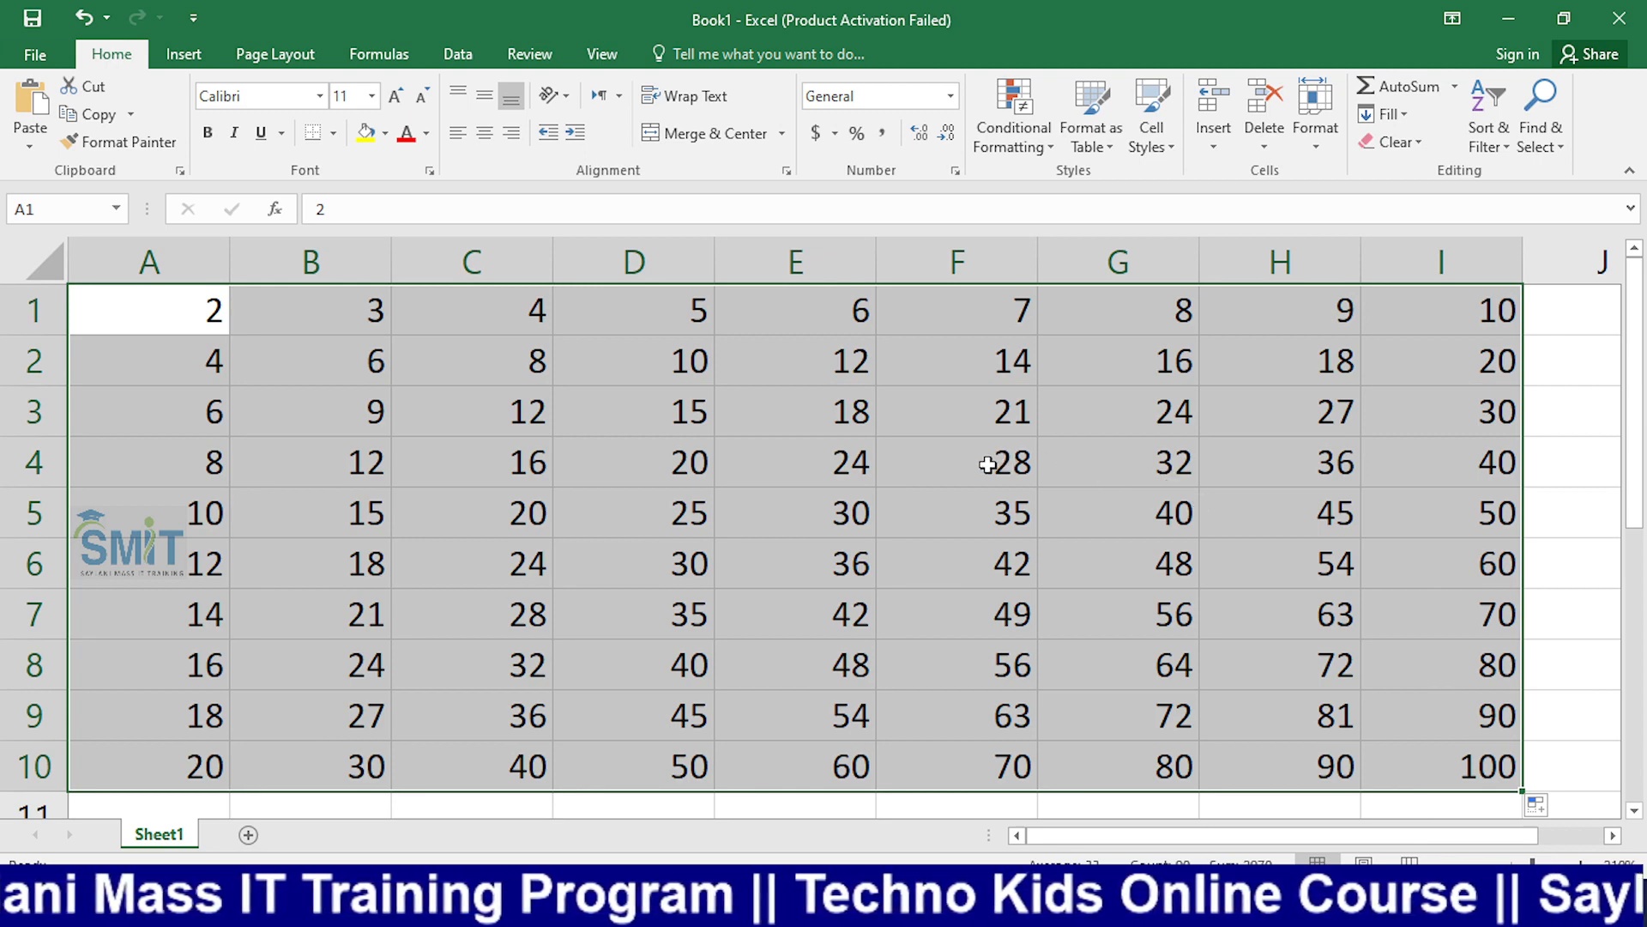
Step: Clear all the multiplication tables from cells A1:I10
{"action": "key", "text": "Delete"}
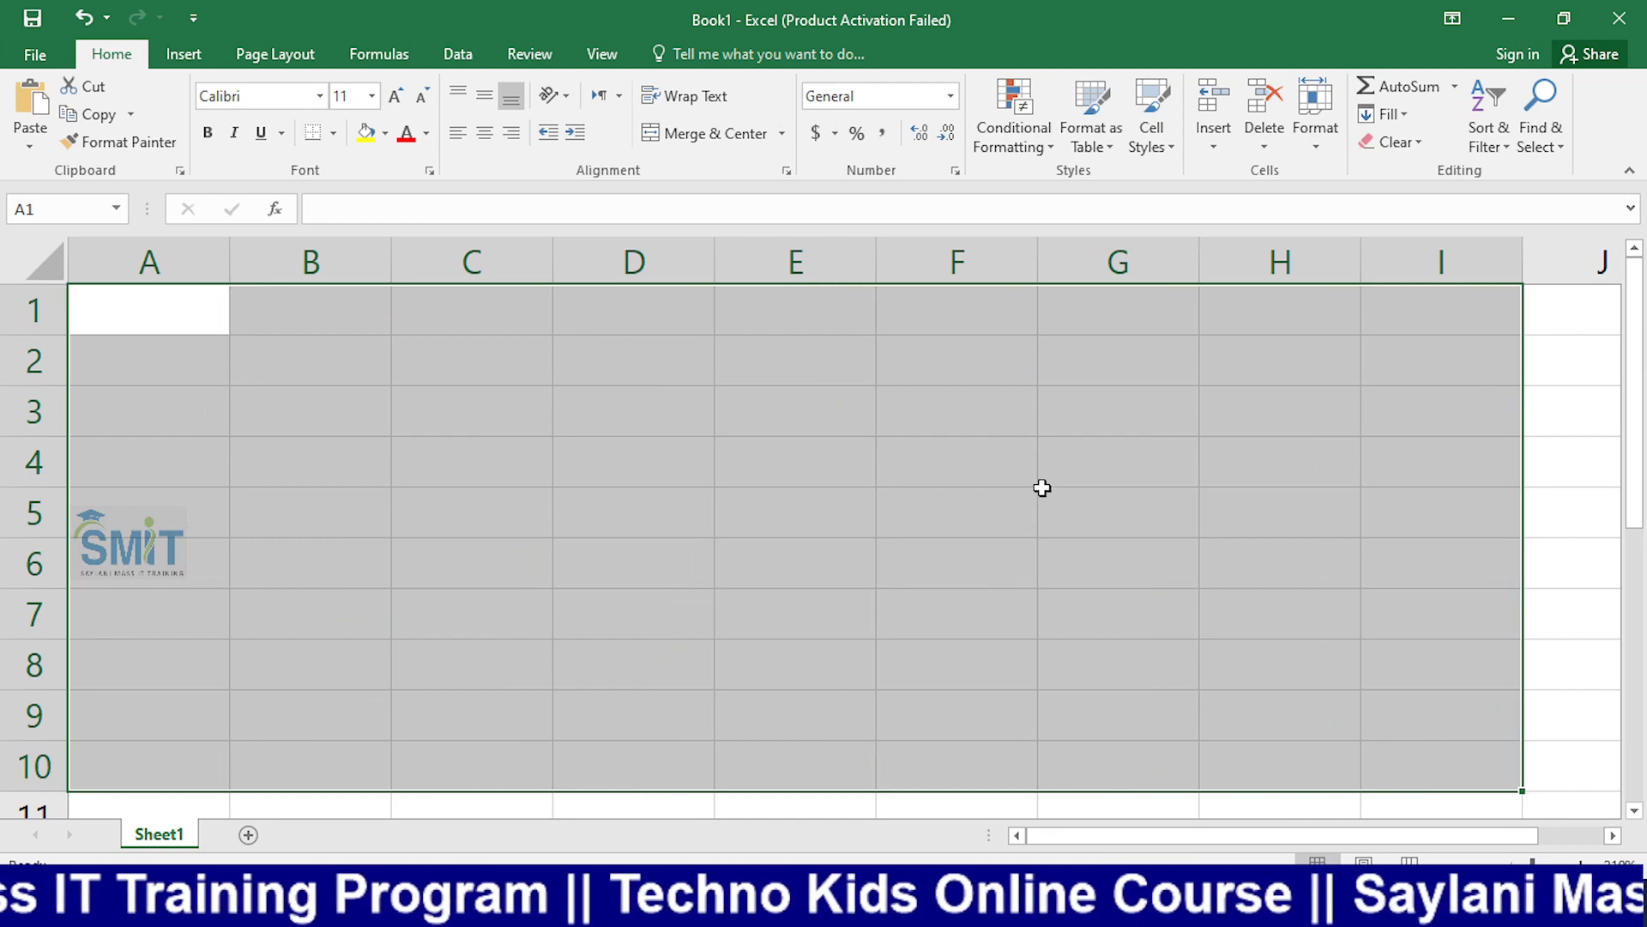
{"action": "left_click", "coordinate": [1584, 429]}
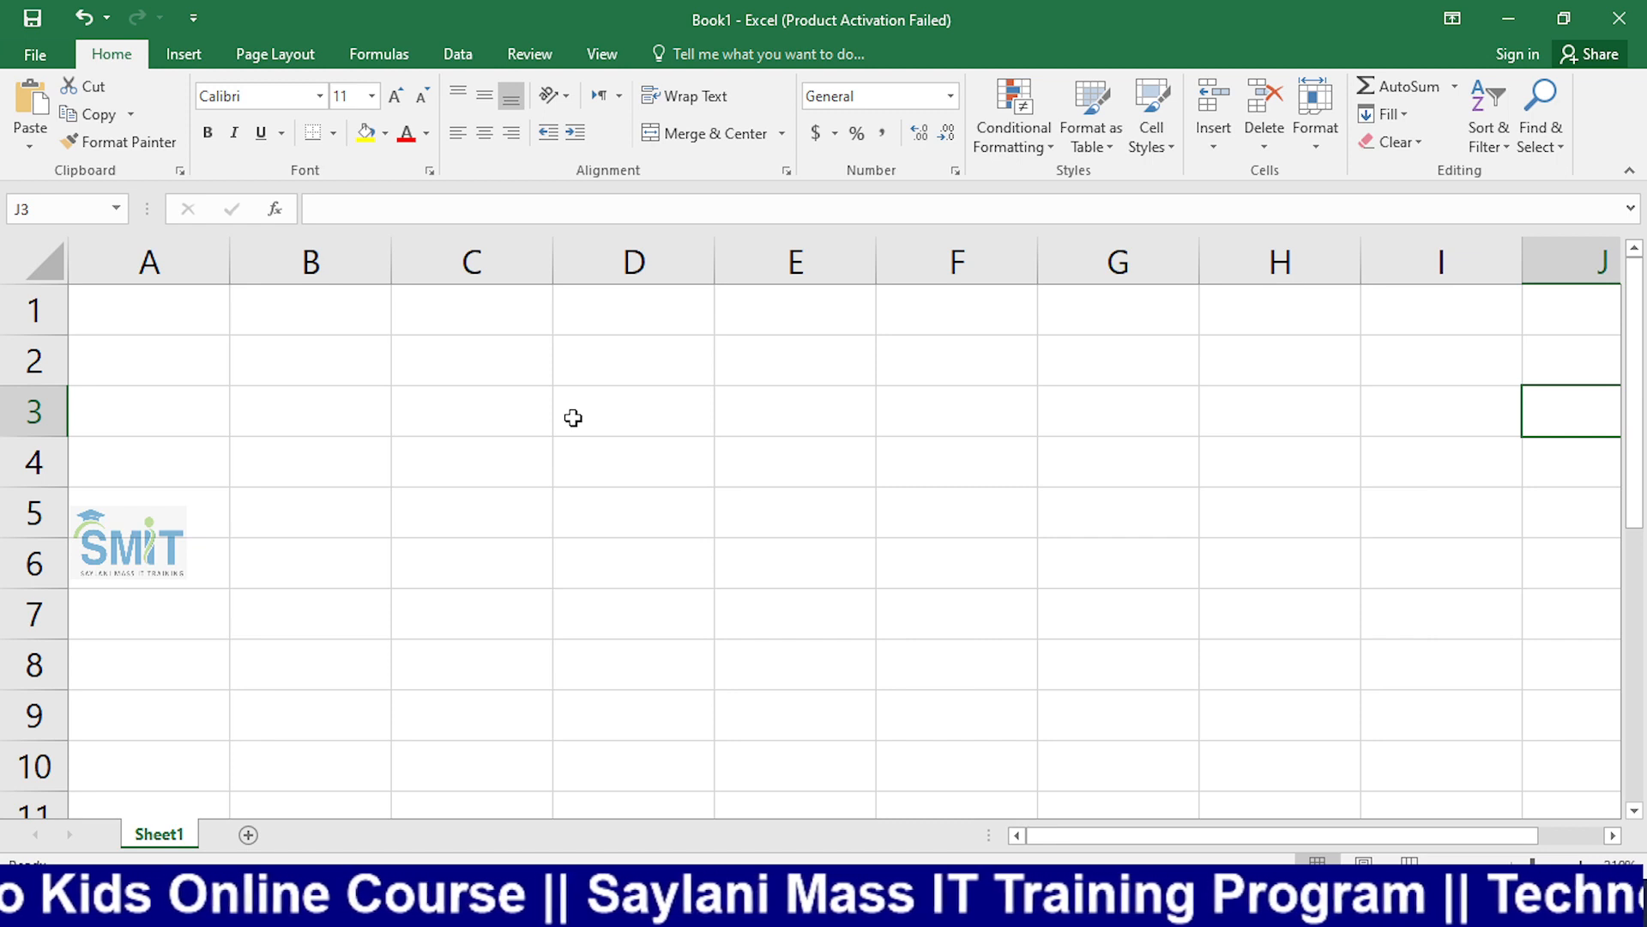
Step: Enter the arithmetic operators +, -, * and / in cells C3 to F3, one per cell
{"action": "left_click", "coordinate": [526, 414]}
{"action": "type", "text": "+"}
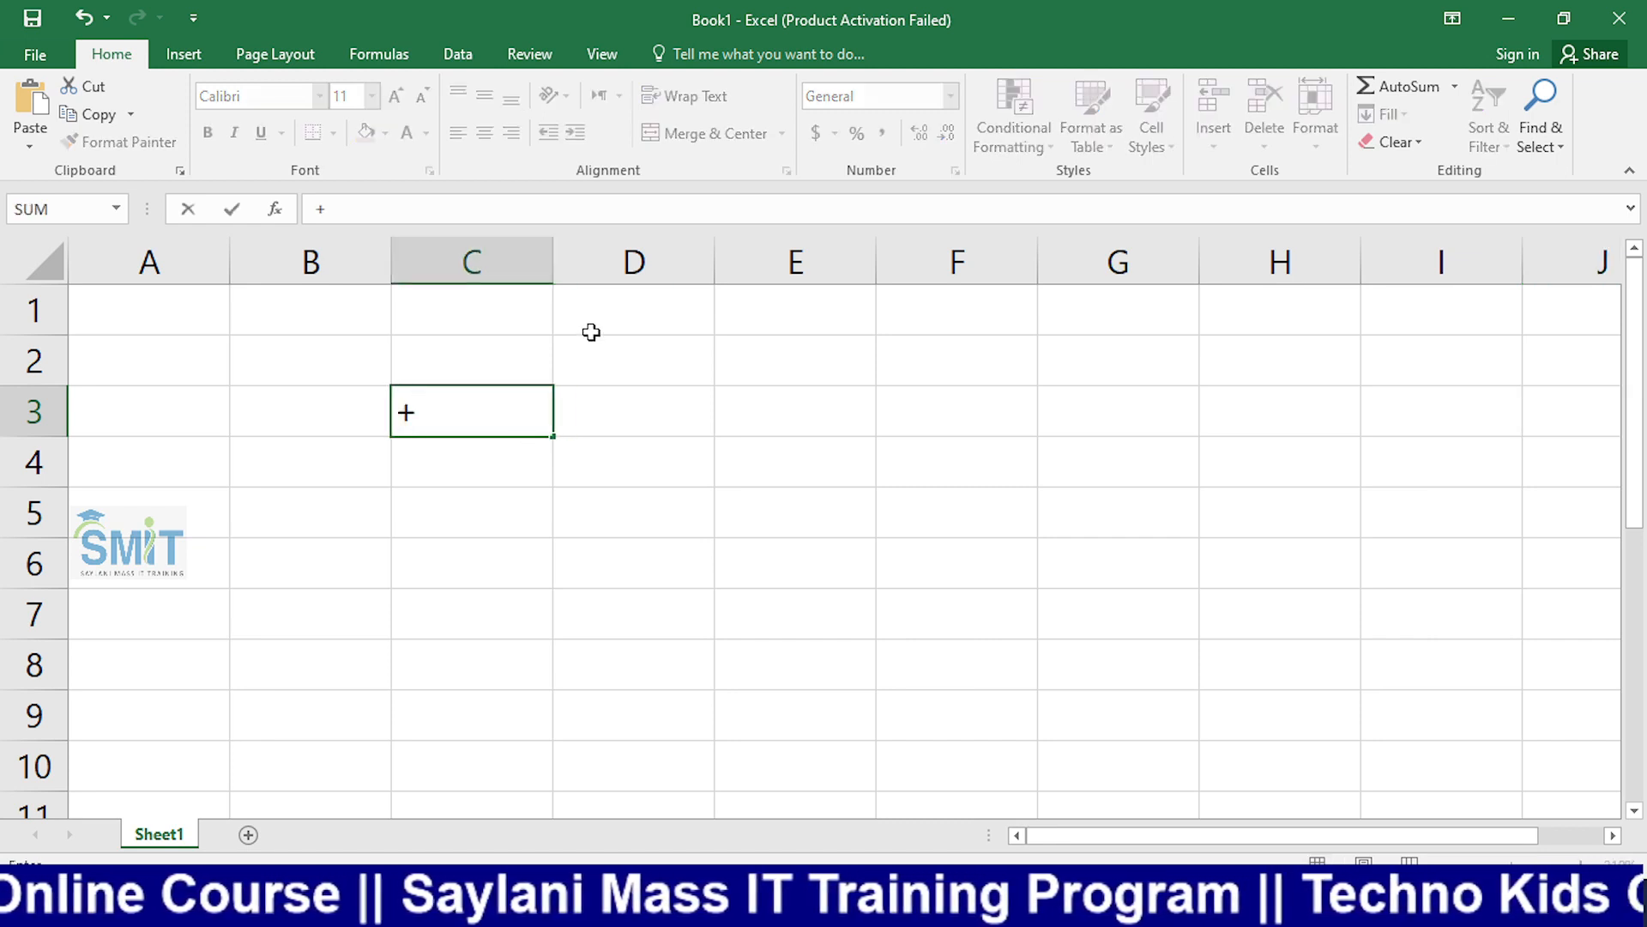
{"action": "key", "text": "Tab"}
{"action": "type", "text": "-"}
{"action": "key", "text": "Tab"}
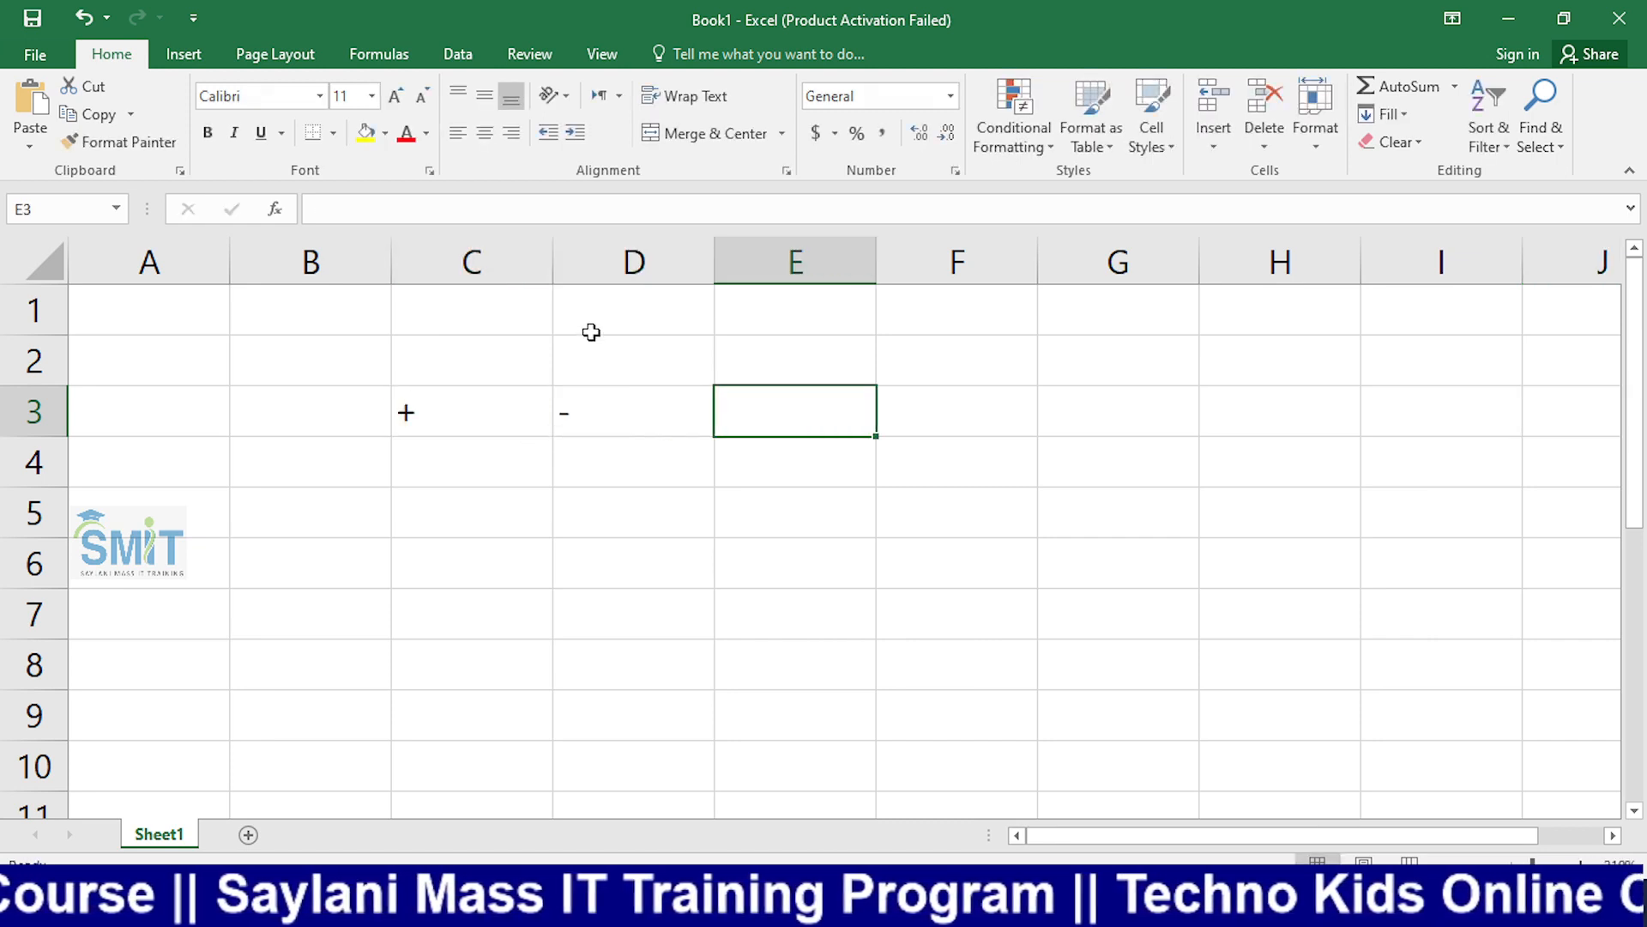
{"action": "type", "text": "*"}
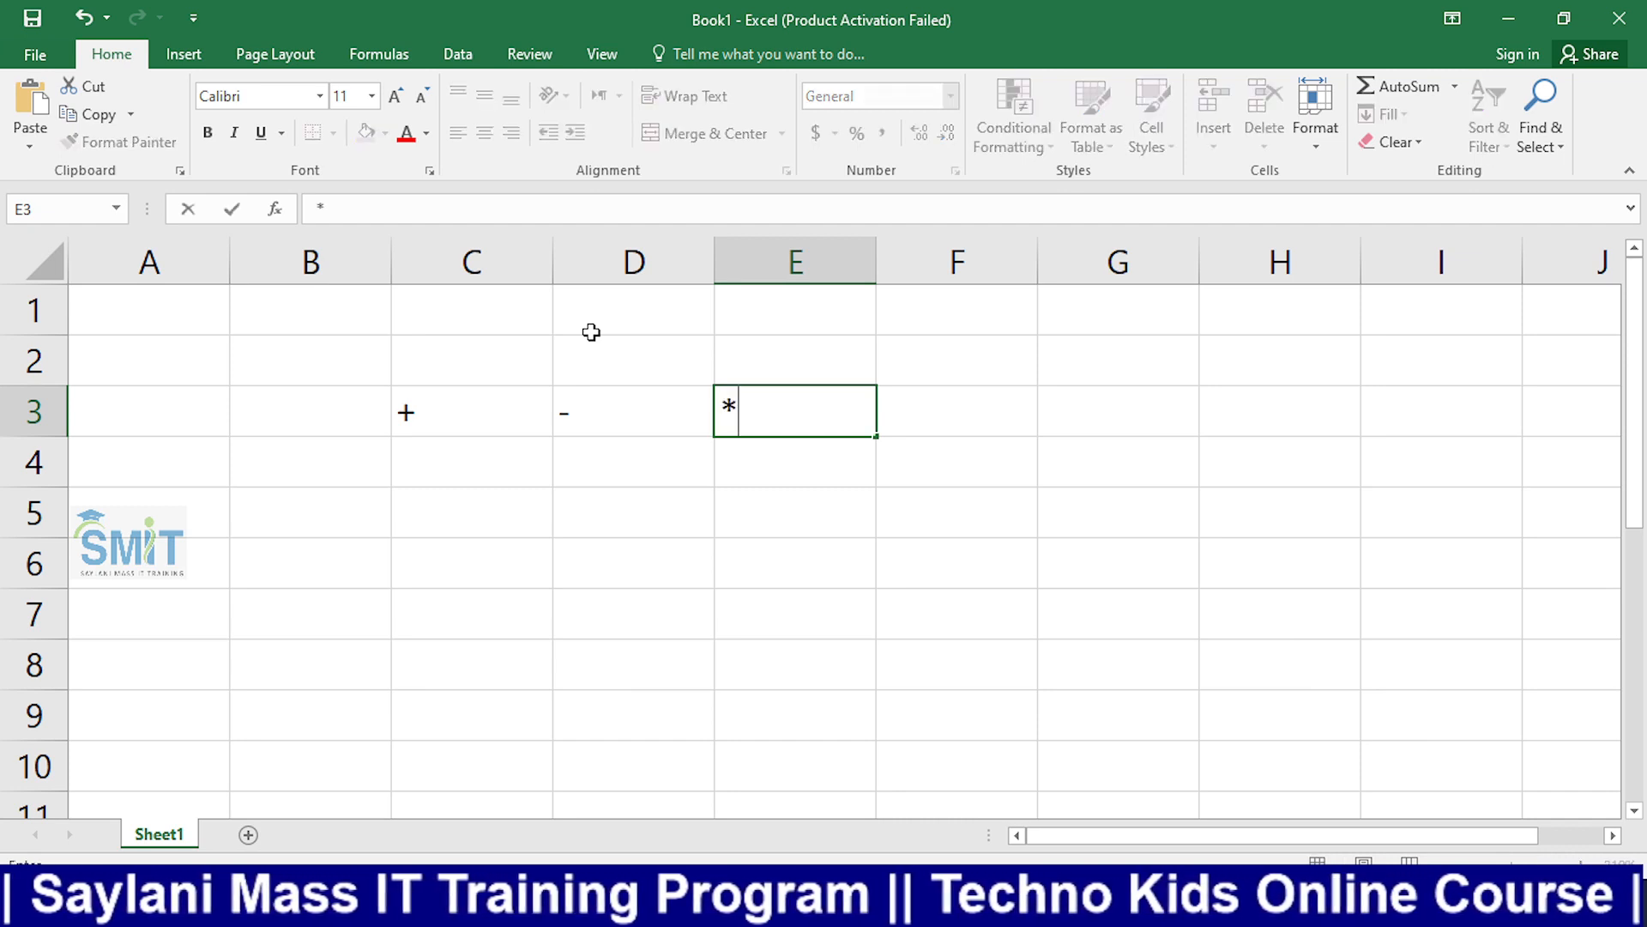
{"action": "key", "text": "Tab"}
{"action": "key", "text": "alt"}
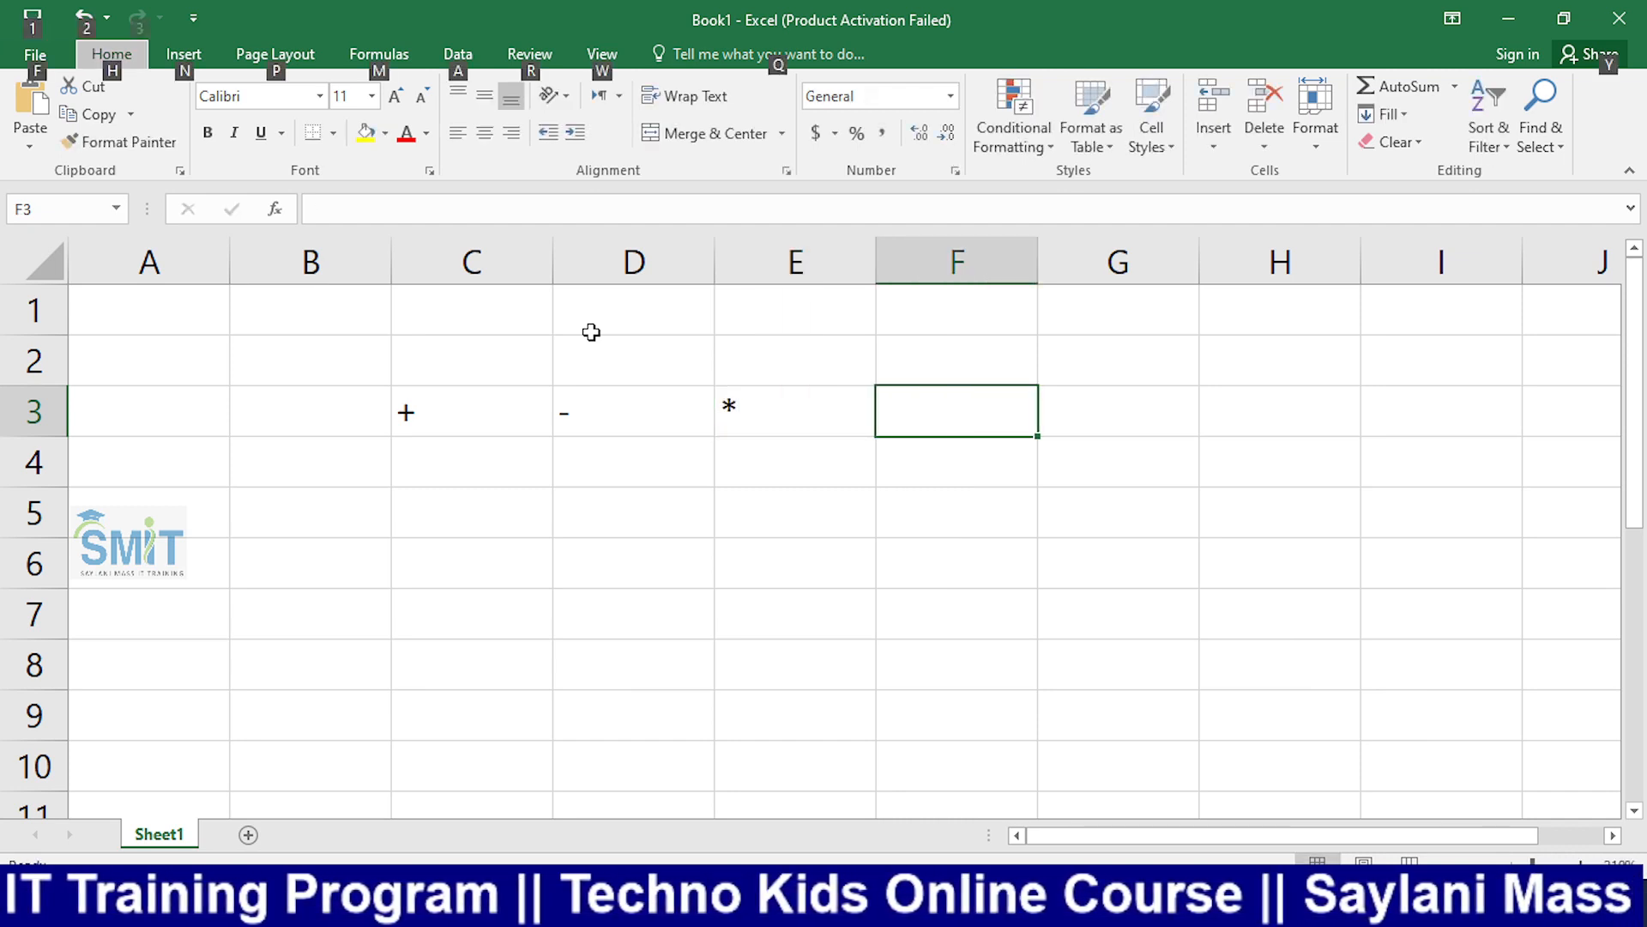
{"action": "key", "text": "alt"}
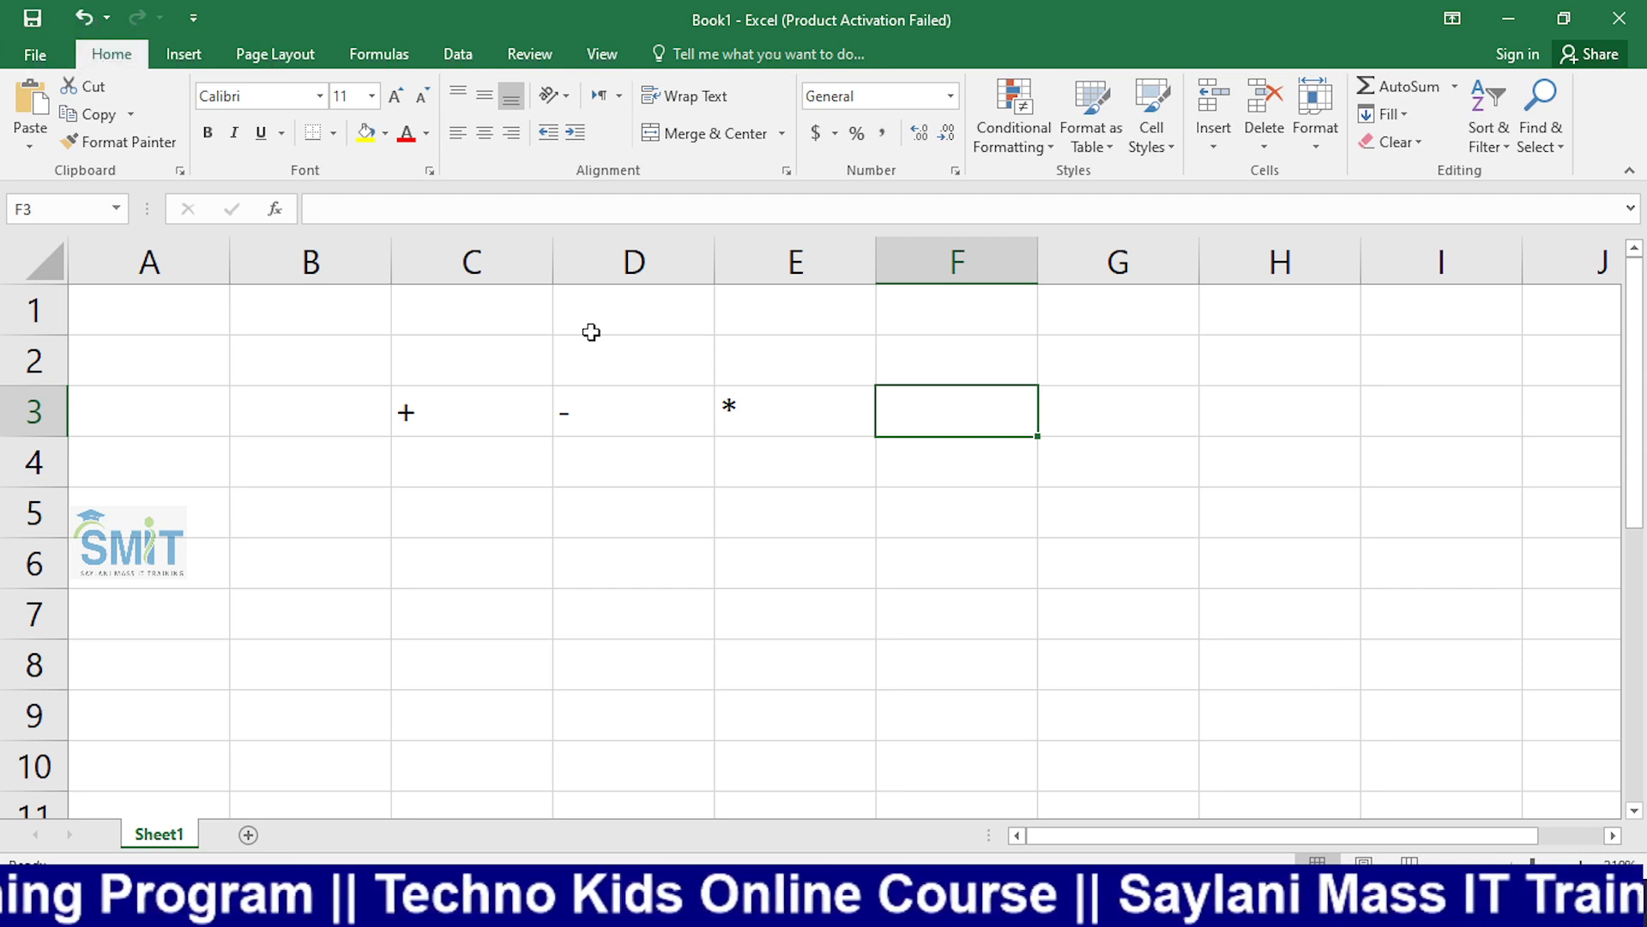
{"action": "type", "text": "/"}
{"action": "key", "text": "Up"}
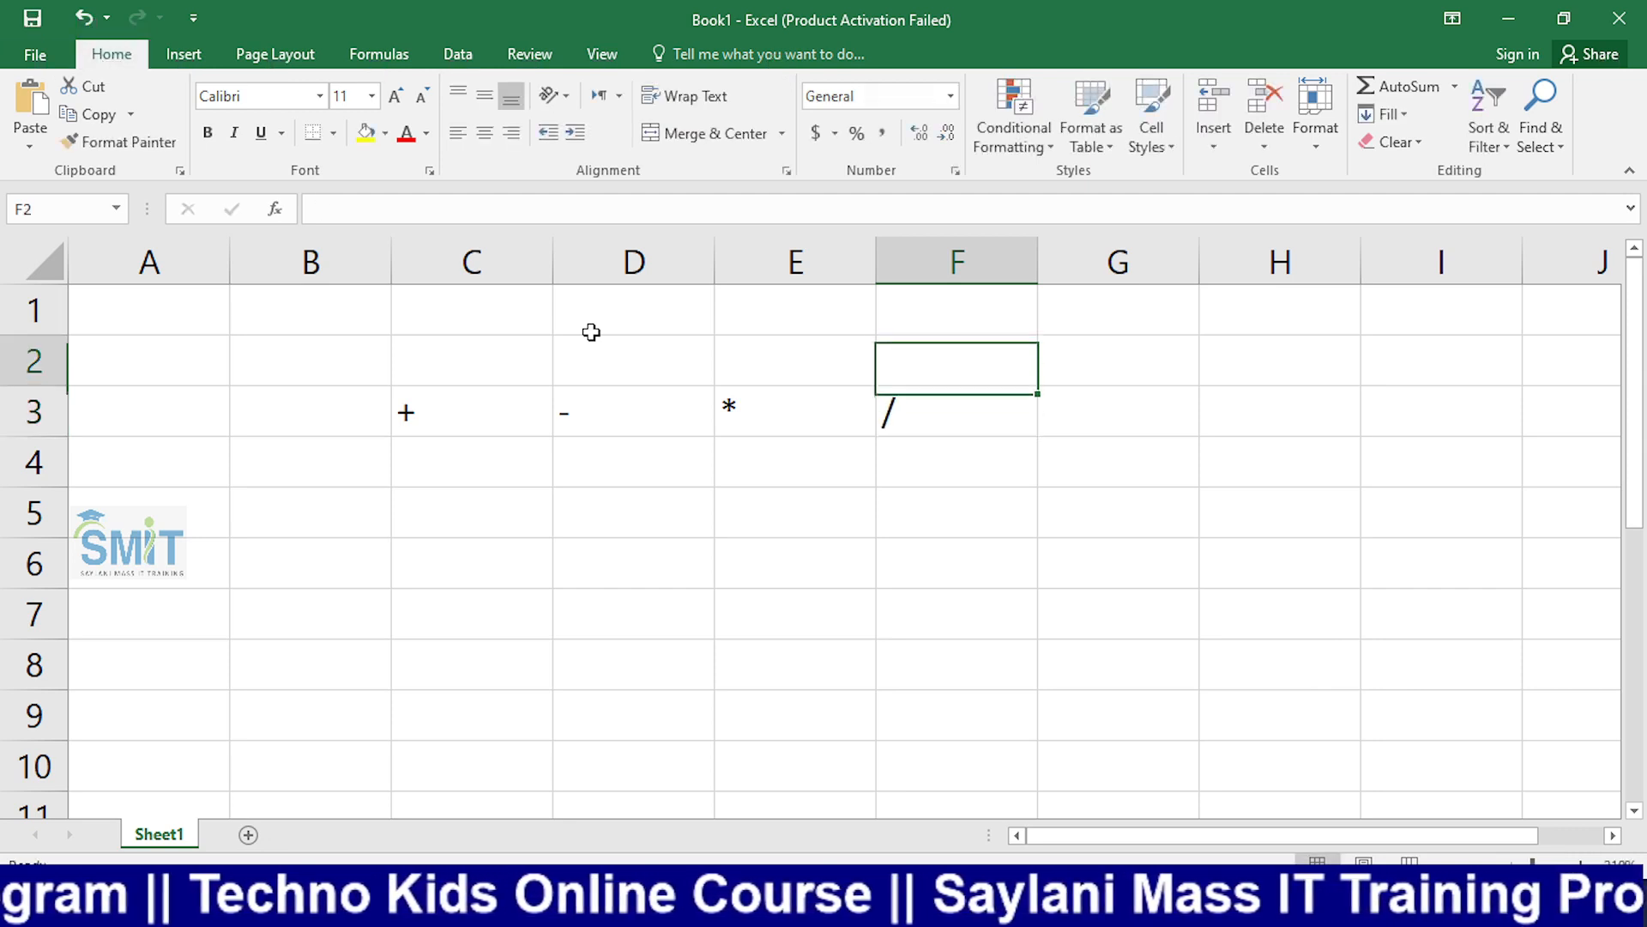
Step: Enter the heading Addition in C2, above the plus sign
{"action": "key", "text": "Left"}
{"action": "key", "text": "Left"}
{"action": "key", "text": "Left"}
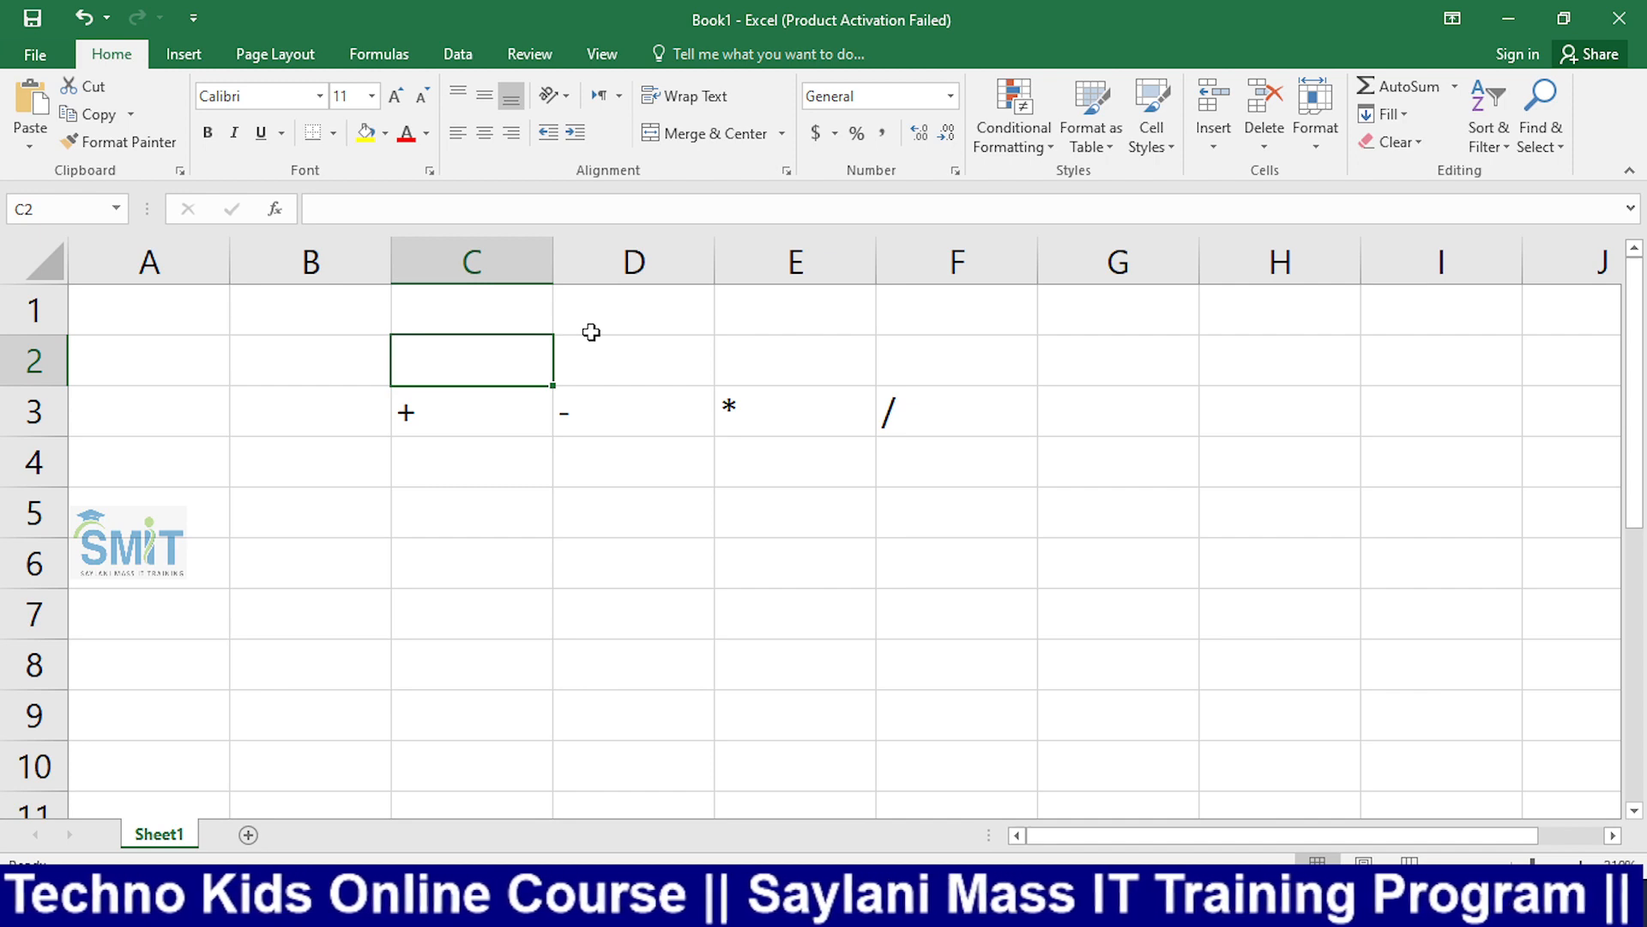
{"action": "type", "text": "Add"}
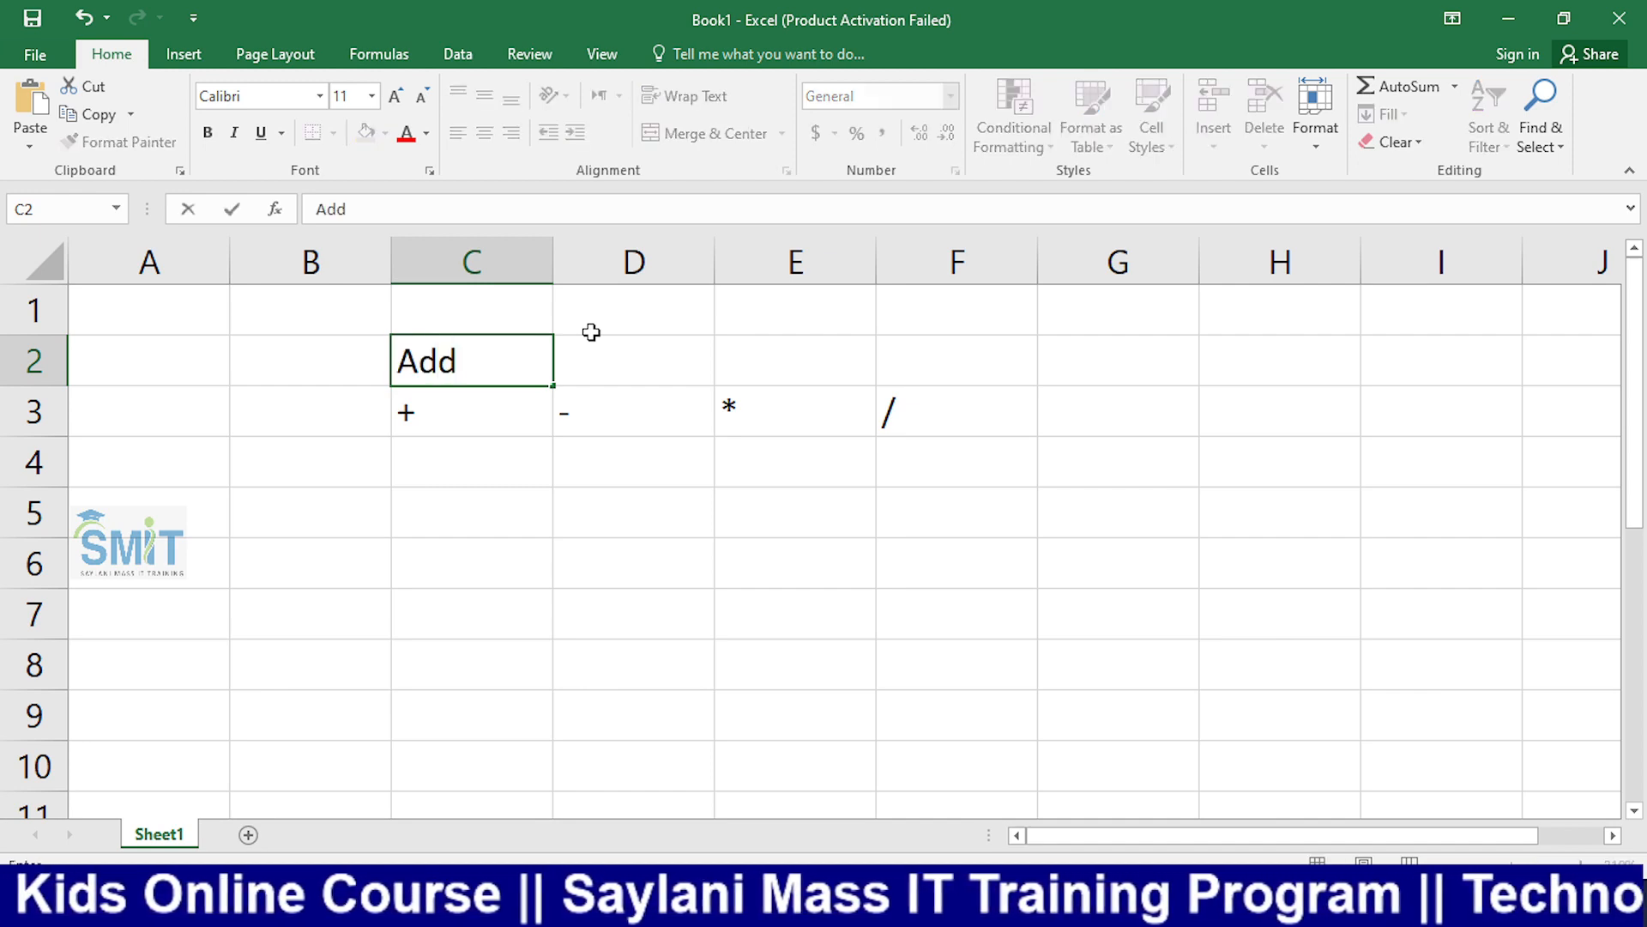
{"action": "type", "text": "i"}
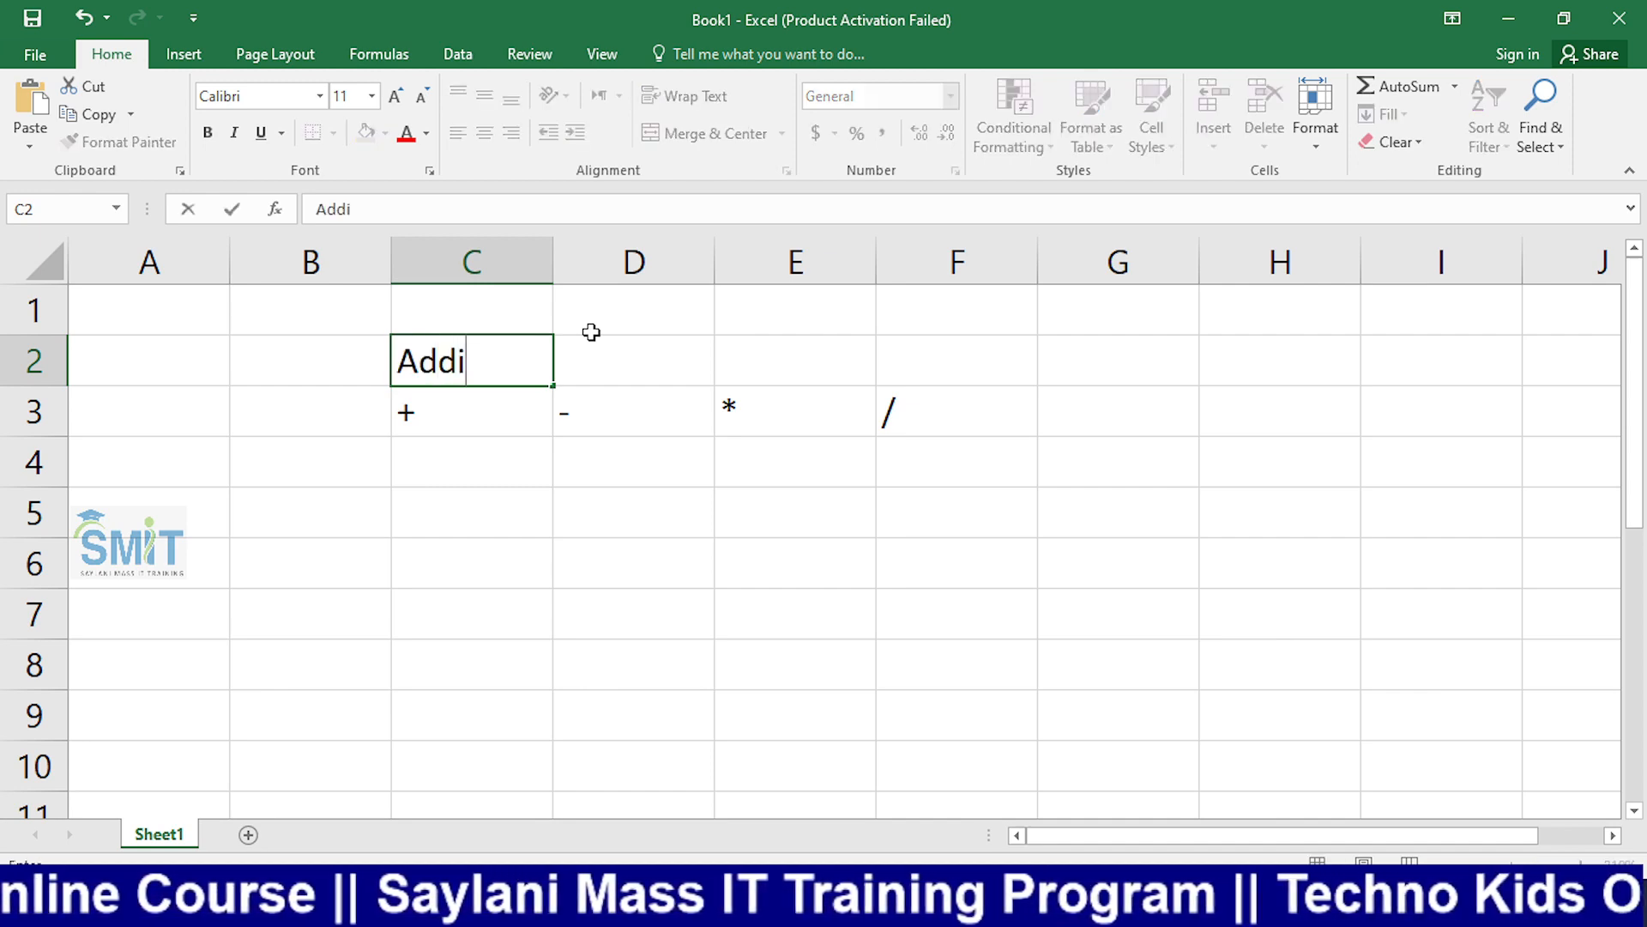
{"action": "type", "text": "tio"}
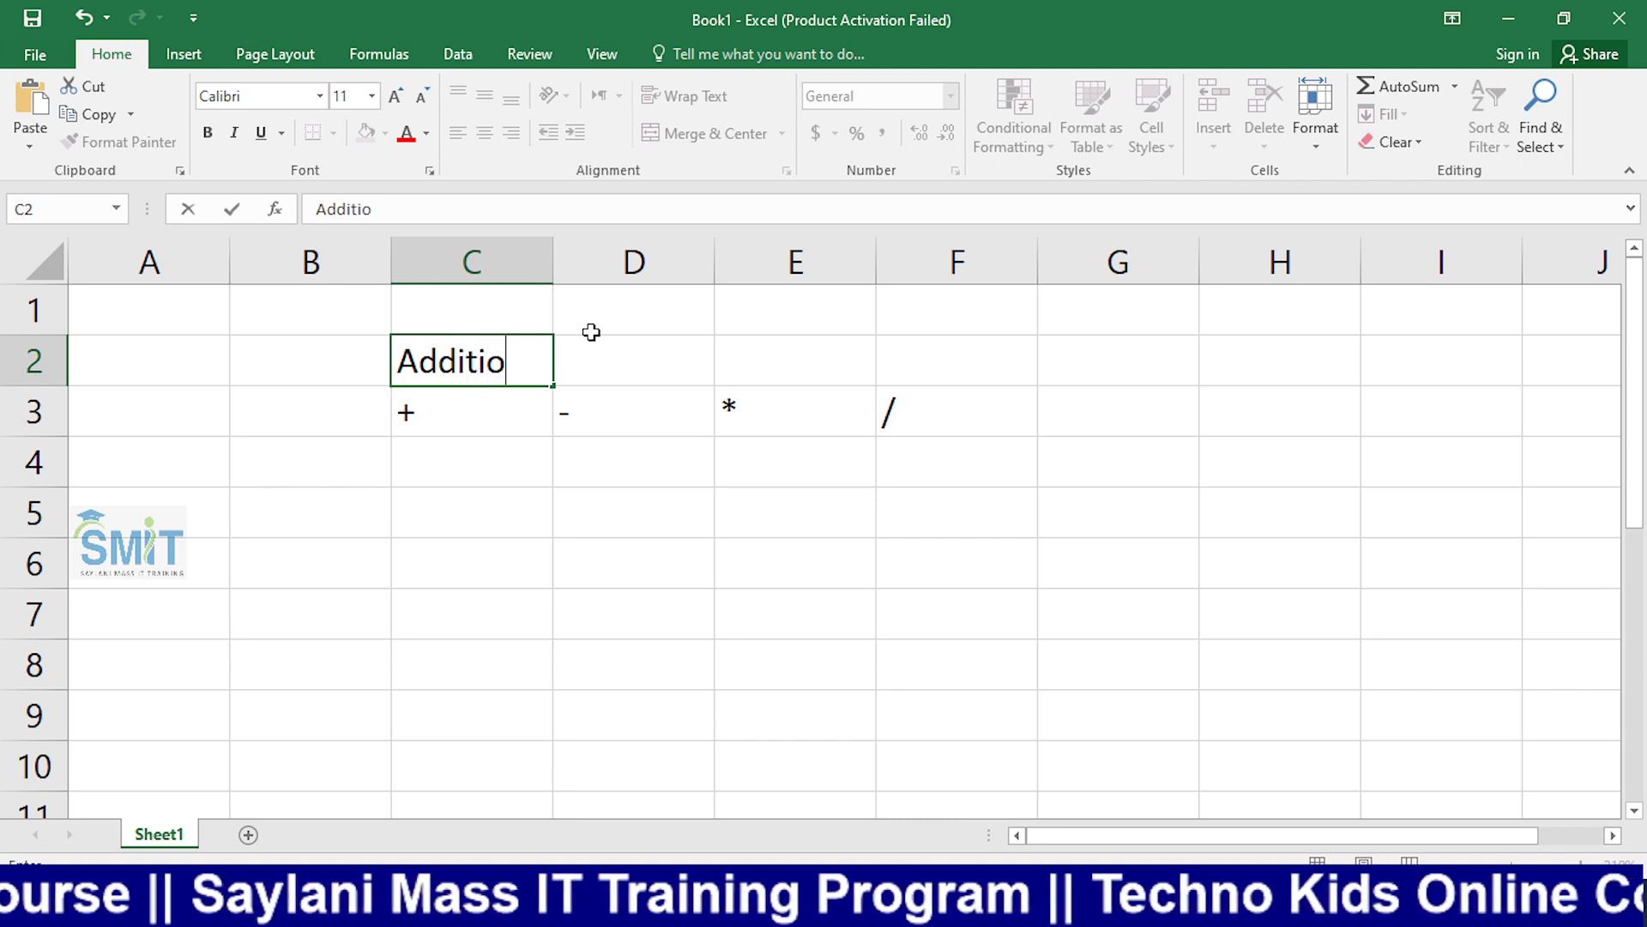
{"action": "type", "text": "n"}
Step: Enter the heading Subtraction in D2, above the minus sign
{"action": "left_click", "coordinate": [592, 338]}
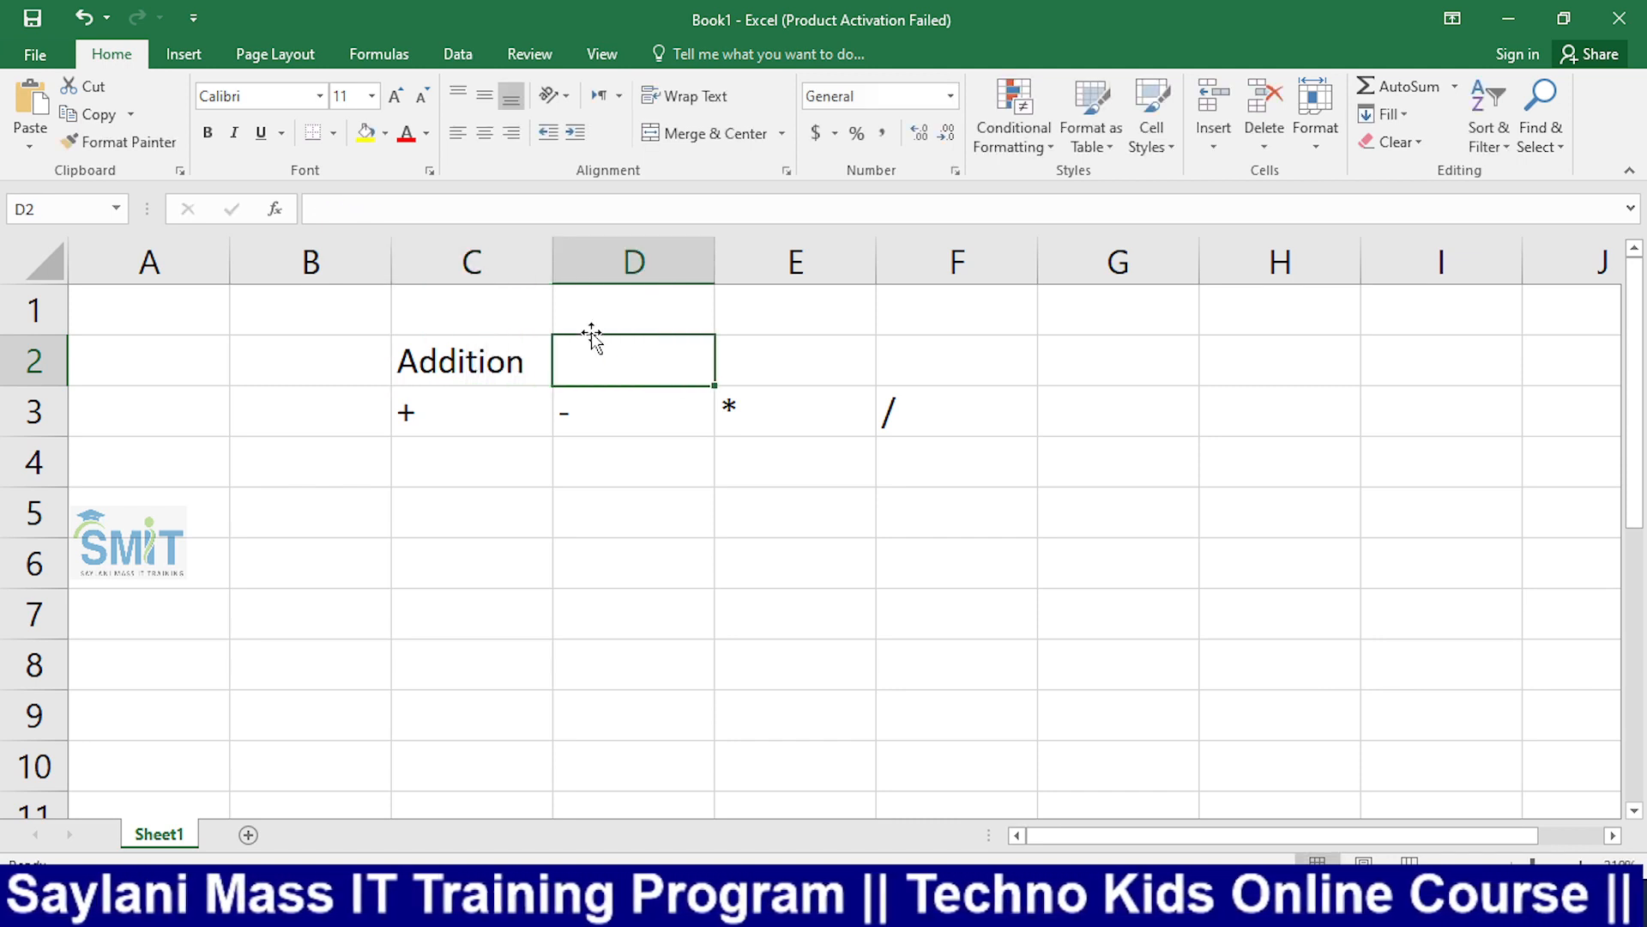
{"action": "type", "text": "Sub"}
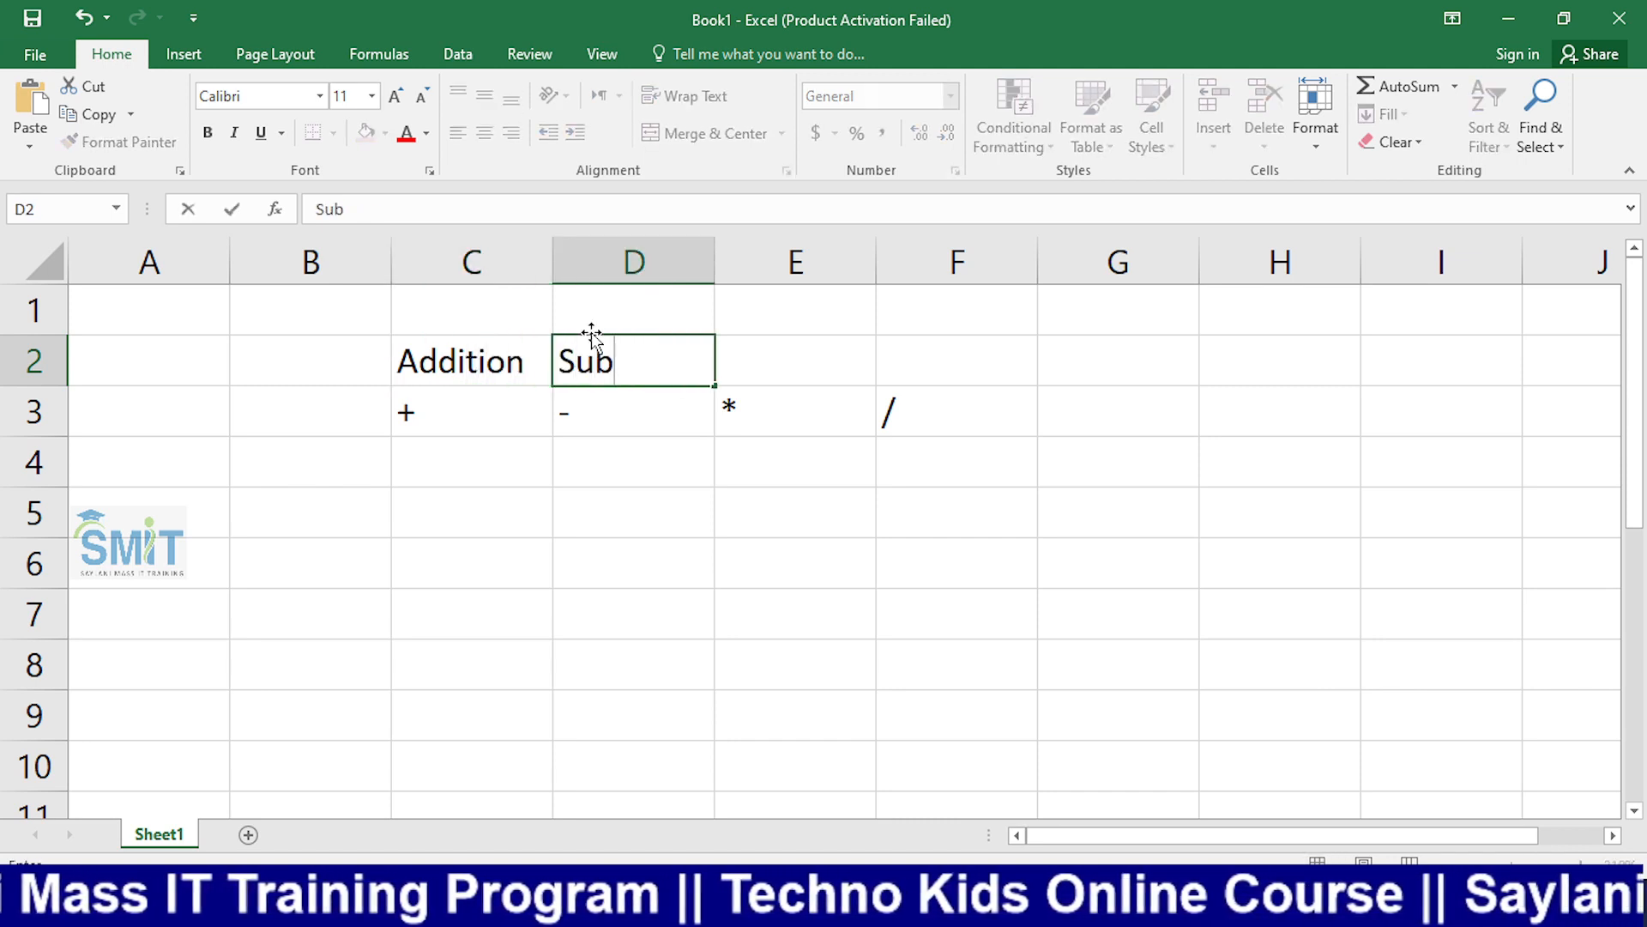
{"action": "type", "text": "trac"}
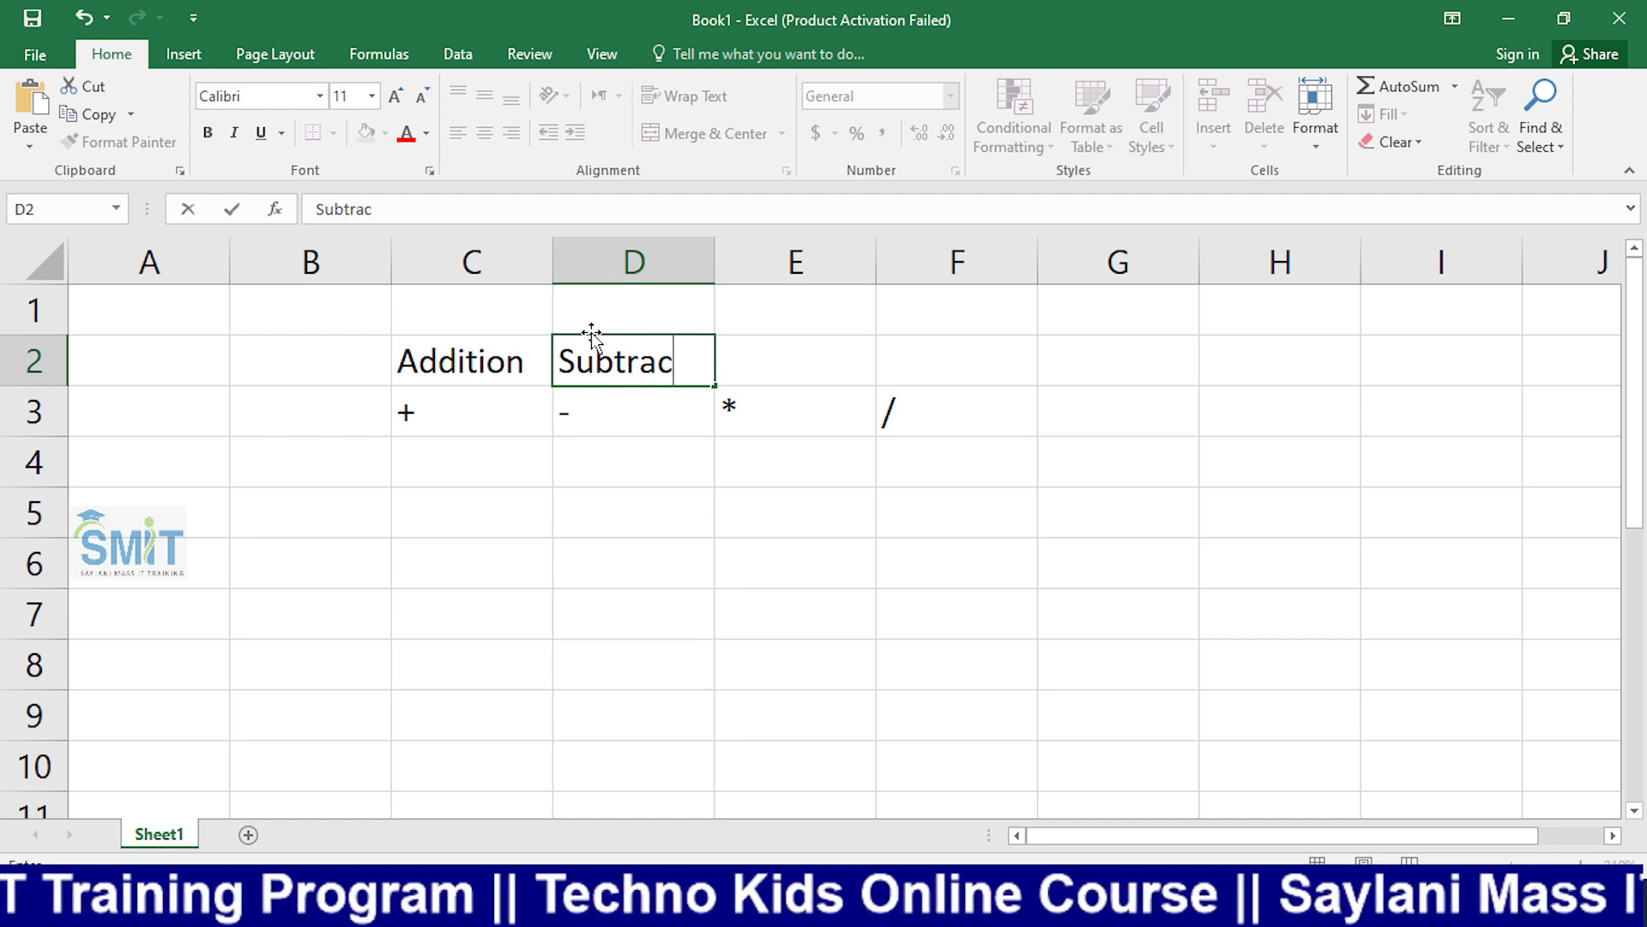
{"action": "type", "text": "tion"}
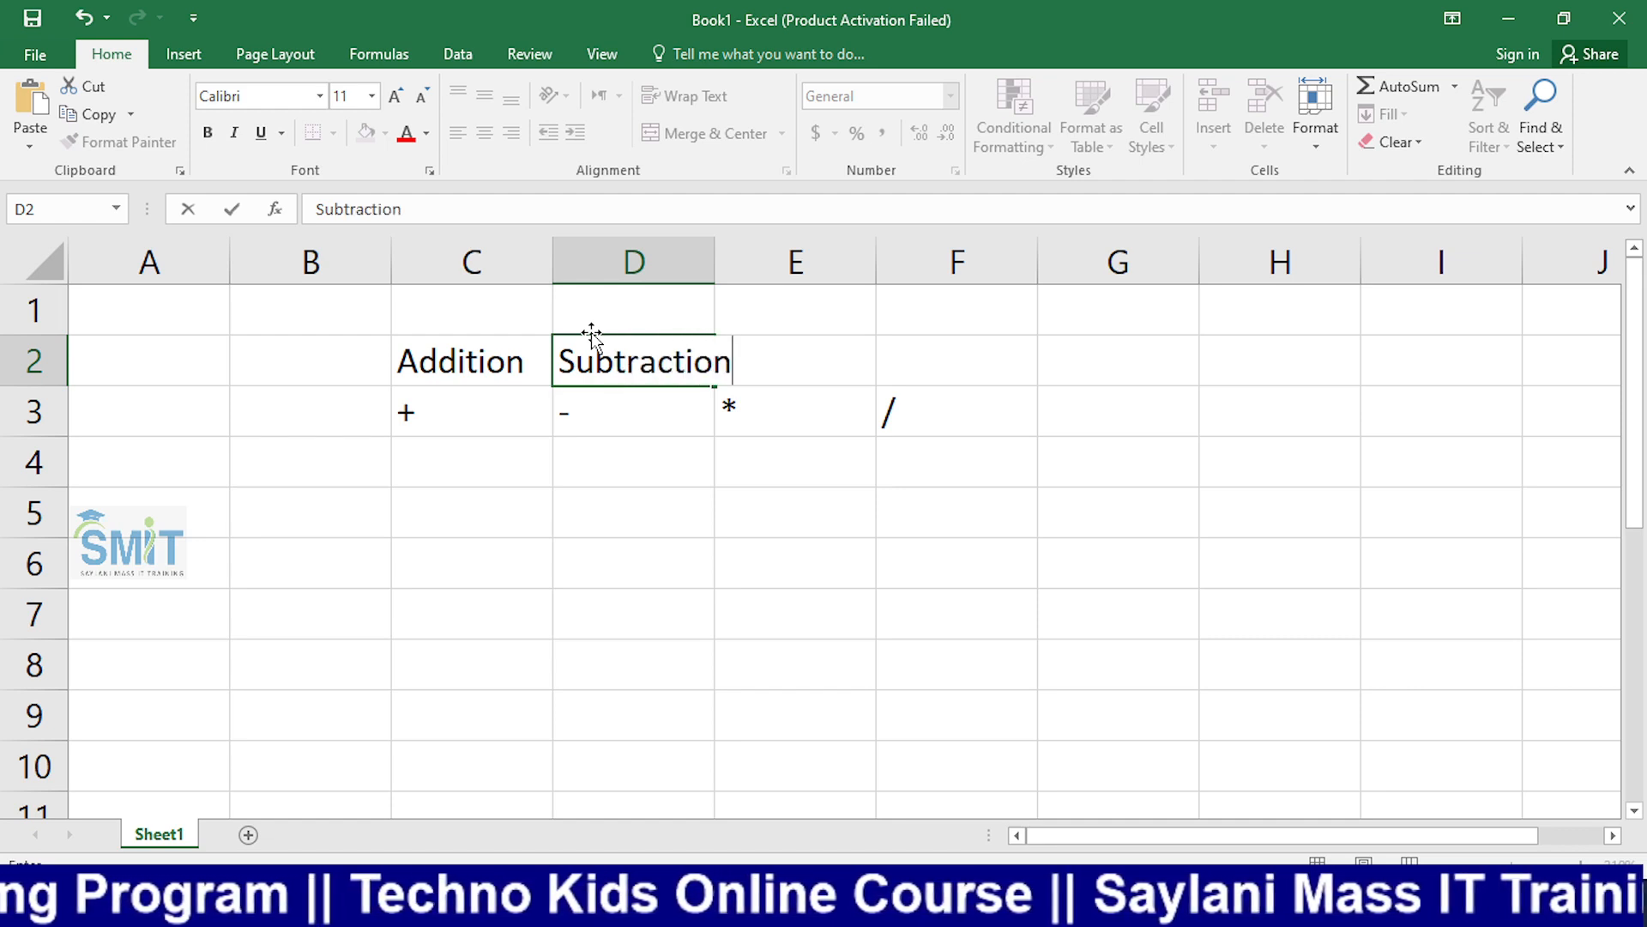
{"action": "key", "text": "Tab"}
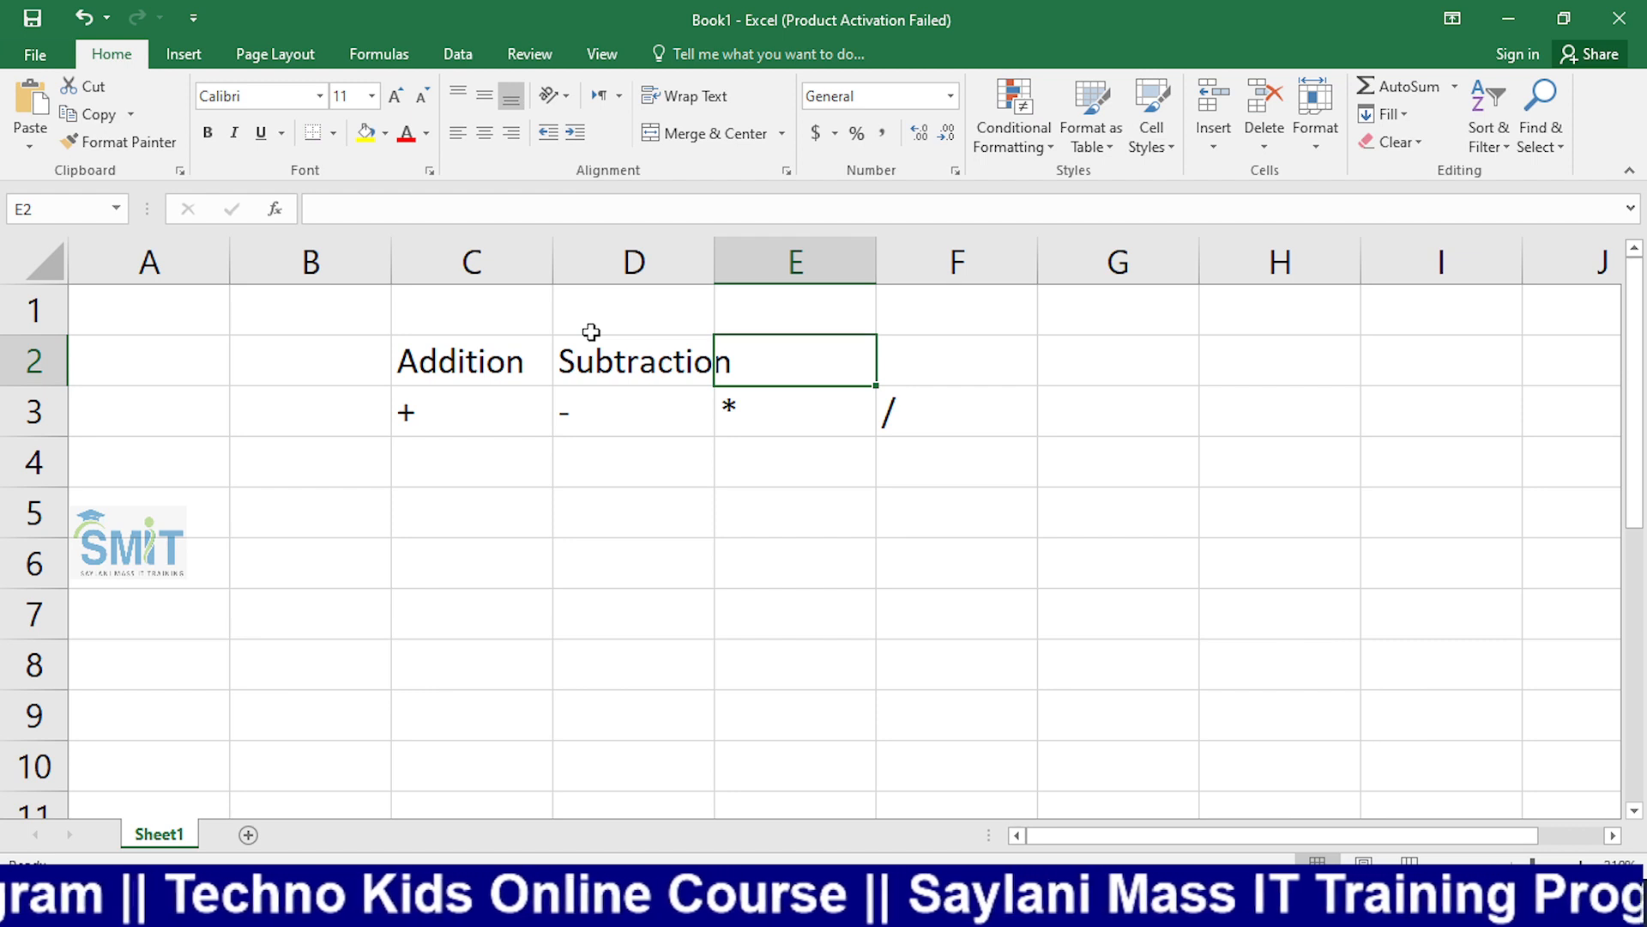
Step: Enter the heading Multiplication in E2, above the asterisk
{"action": "type", "text": "Multi"}
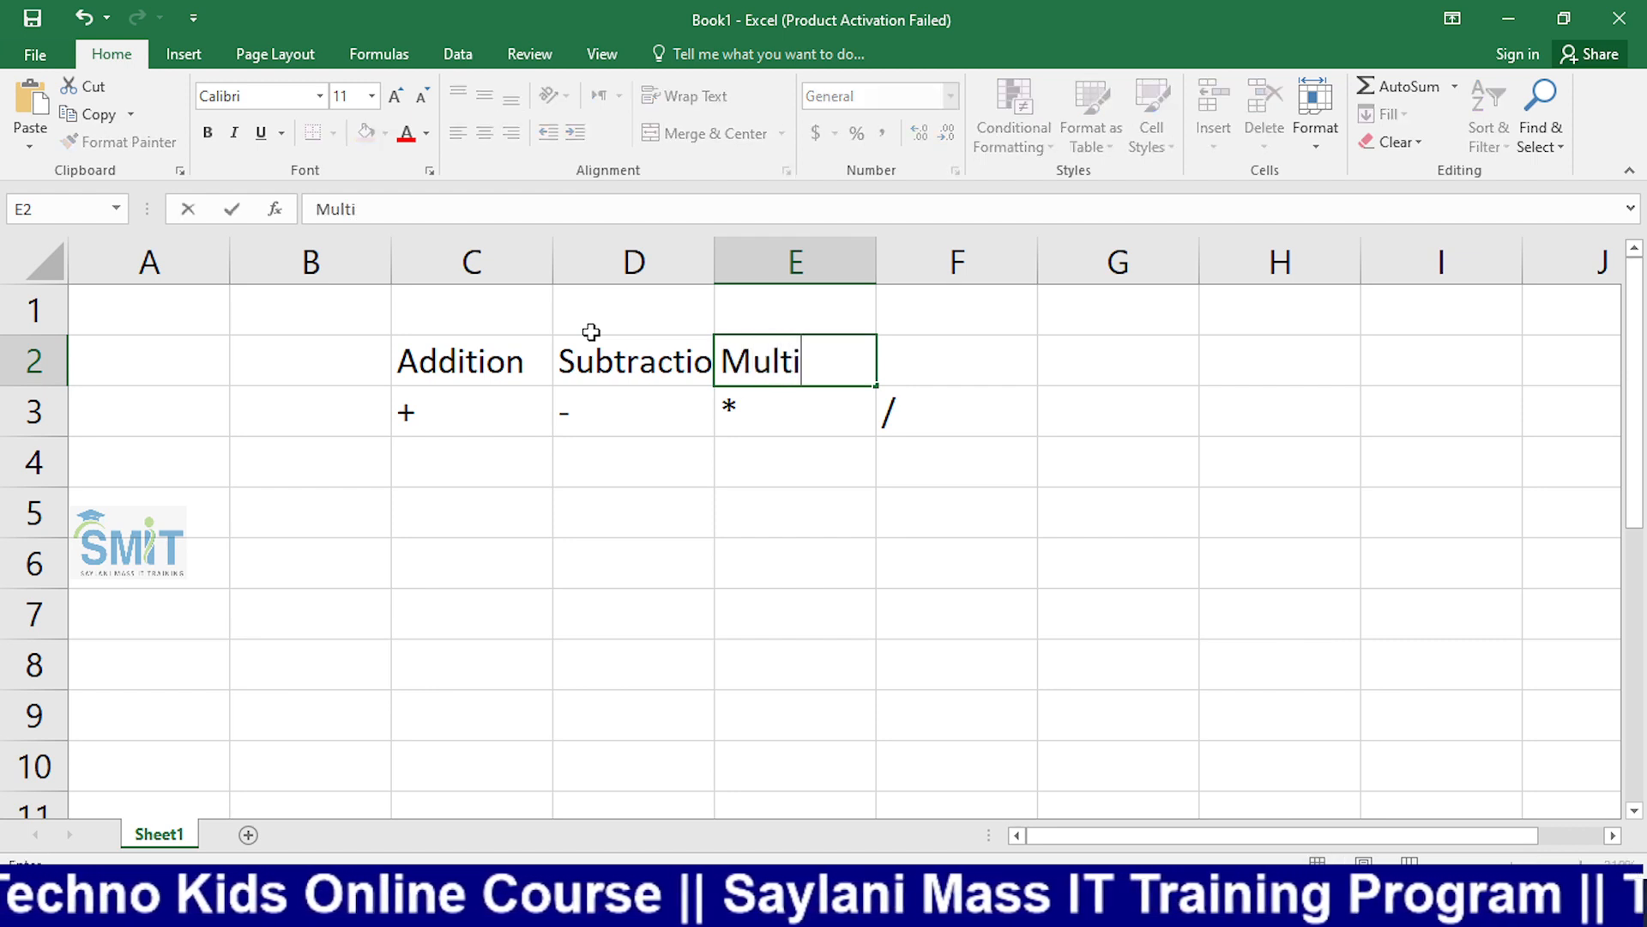
{"action": "type", "text": "p"}
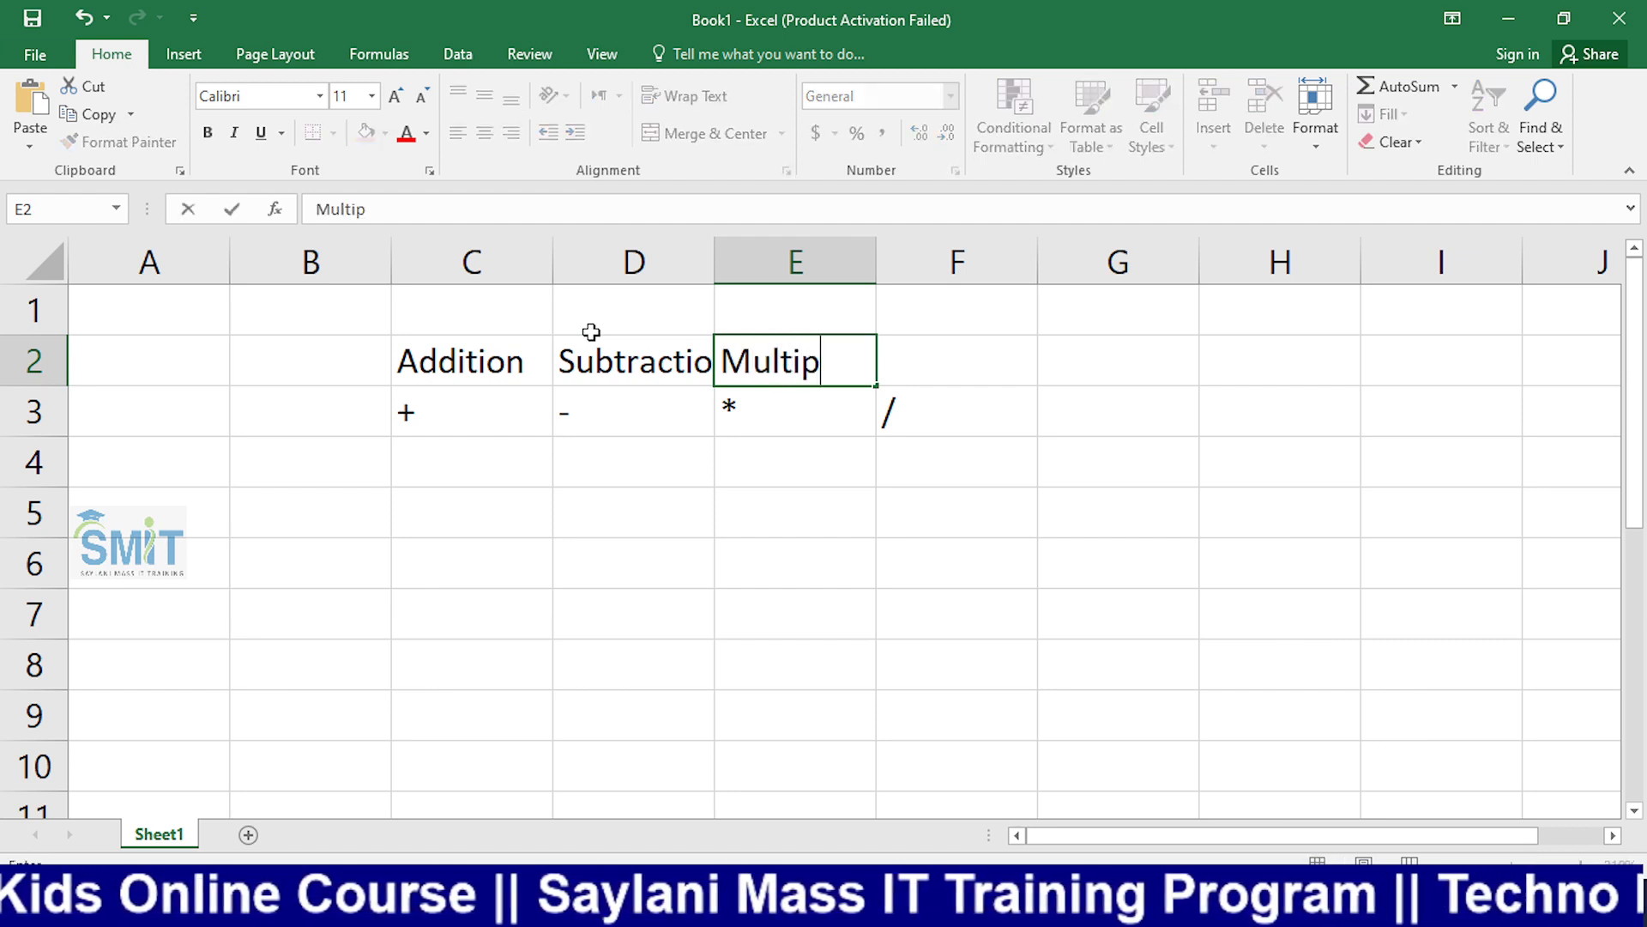
{"action": "type", "text": "lic"}
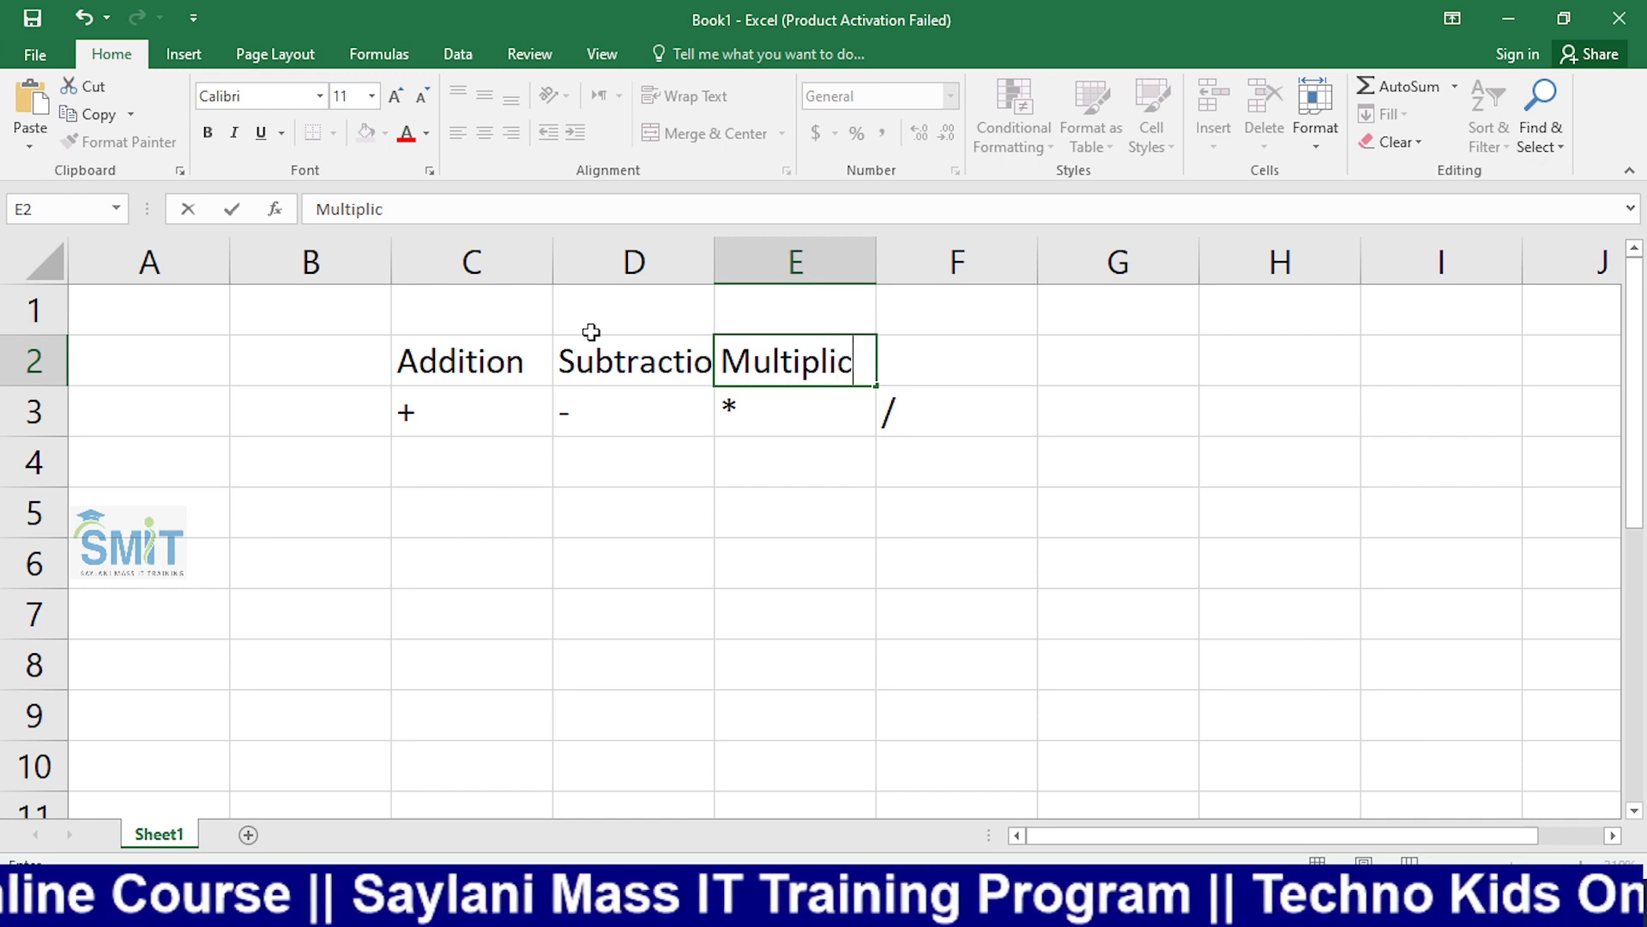
{"action": "type", "text": "ati"}
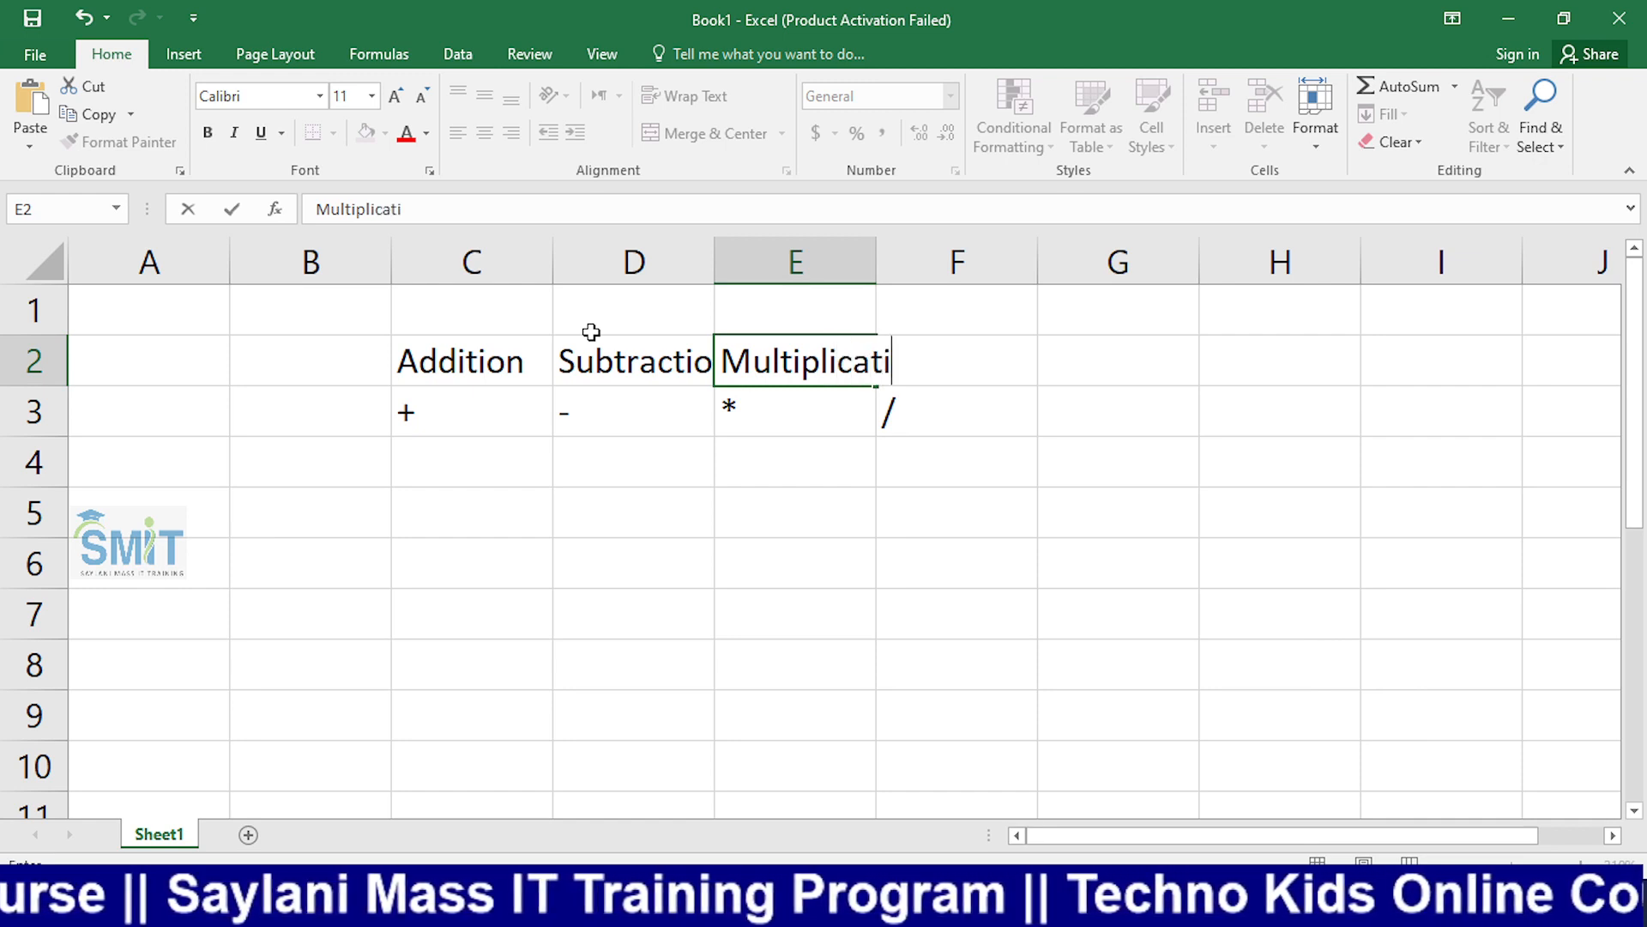
{"action": "type", "text": "on"}
{"action": "key", "text": "Tab"}
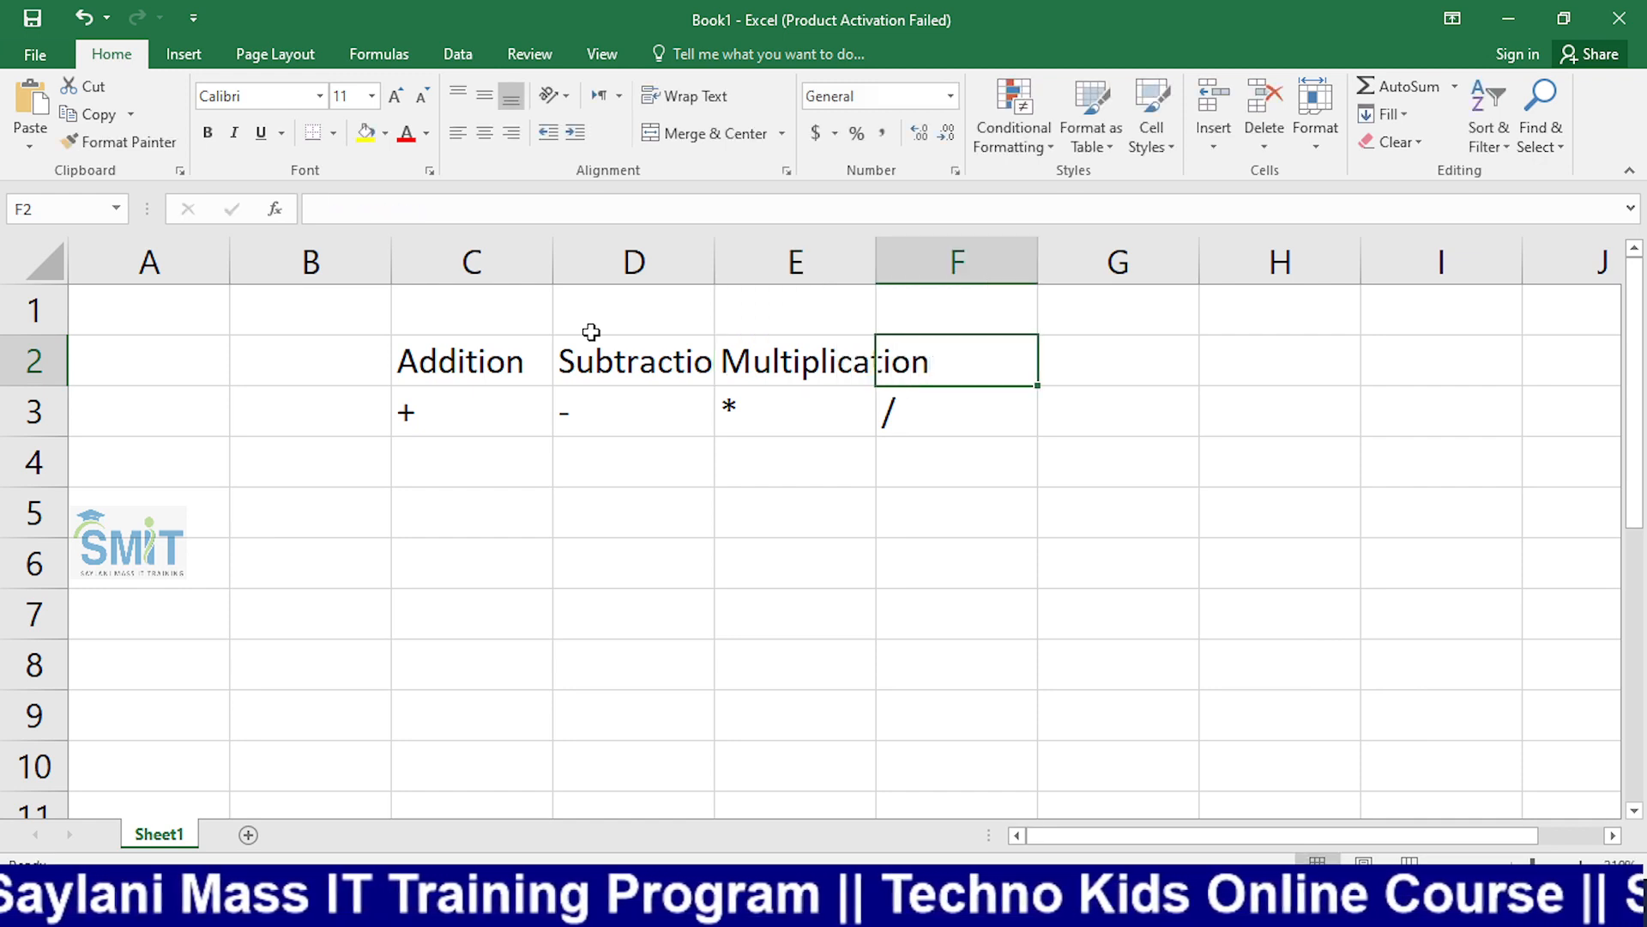
Step: Enter the heading Division in F2, above the slash
{"action": "type", "text": "Div"}
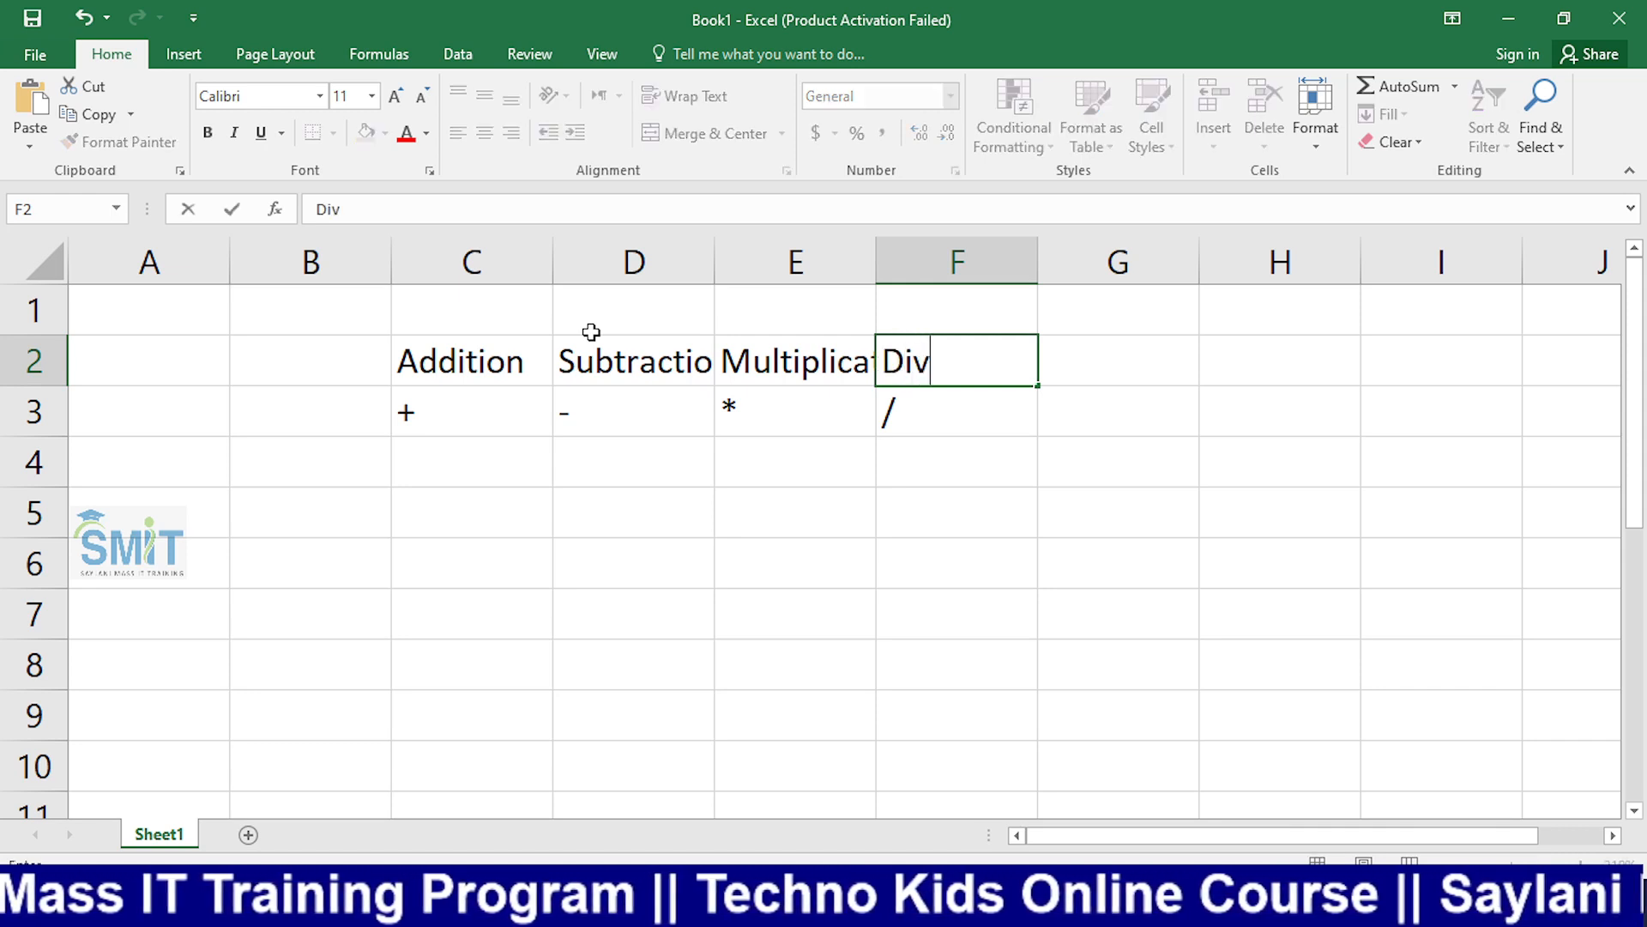
{"action": "type", "text": "isi"}
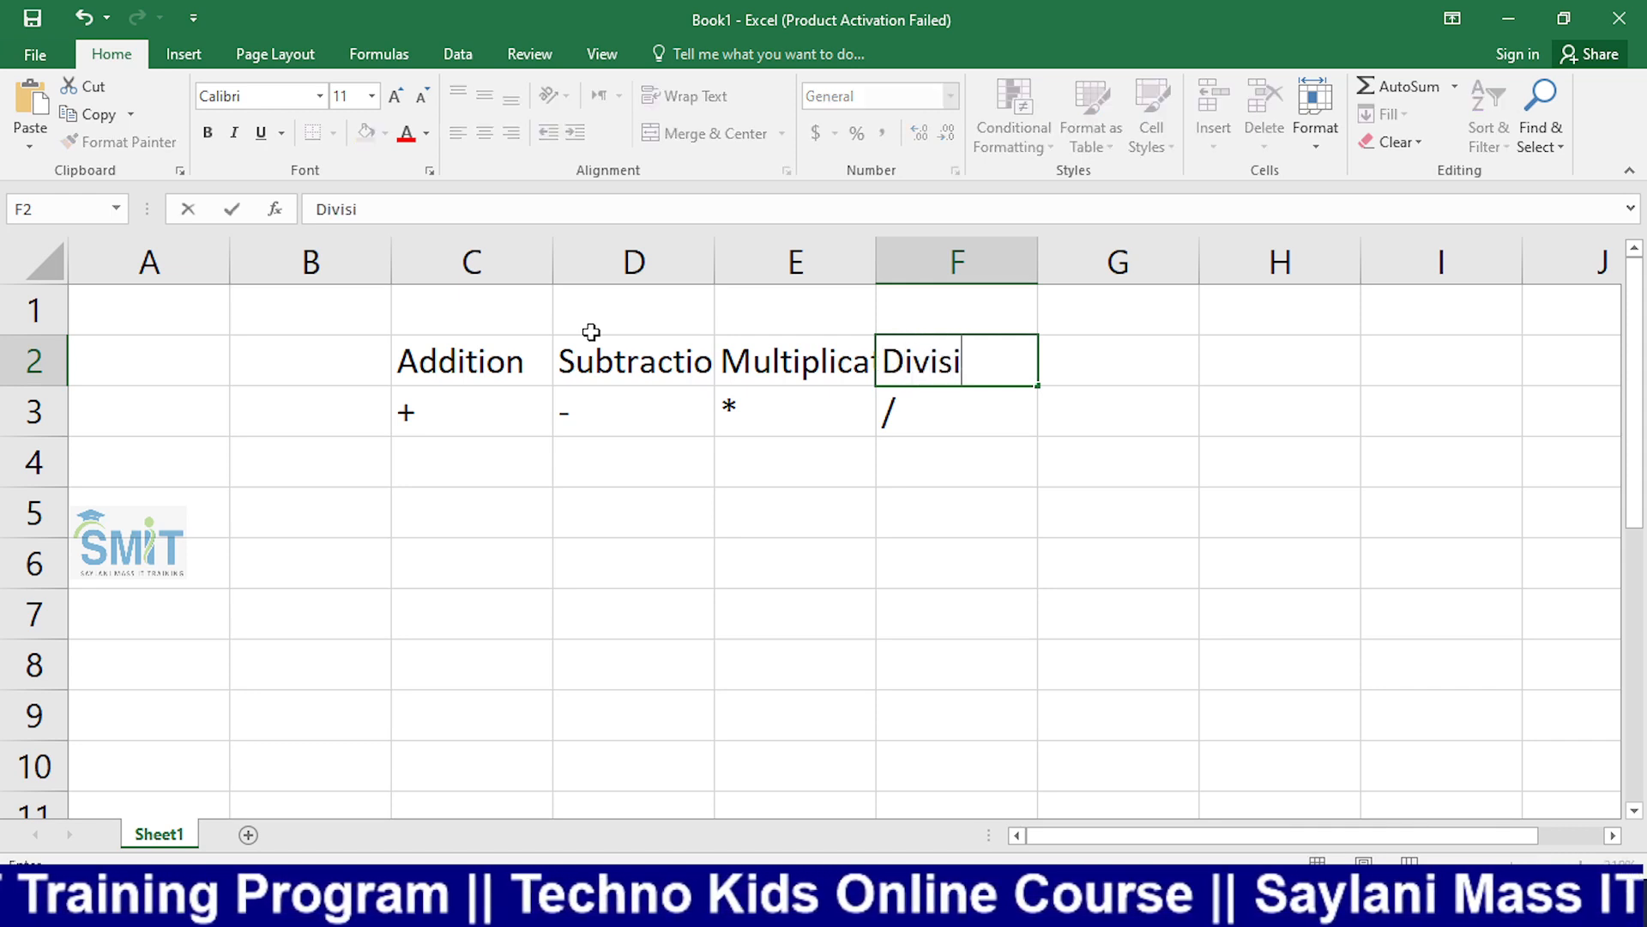
{"action": "type", "text": "on"}
{"action": "key", "text": "Return"}
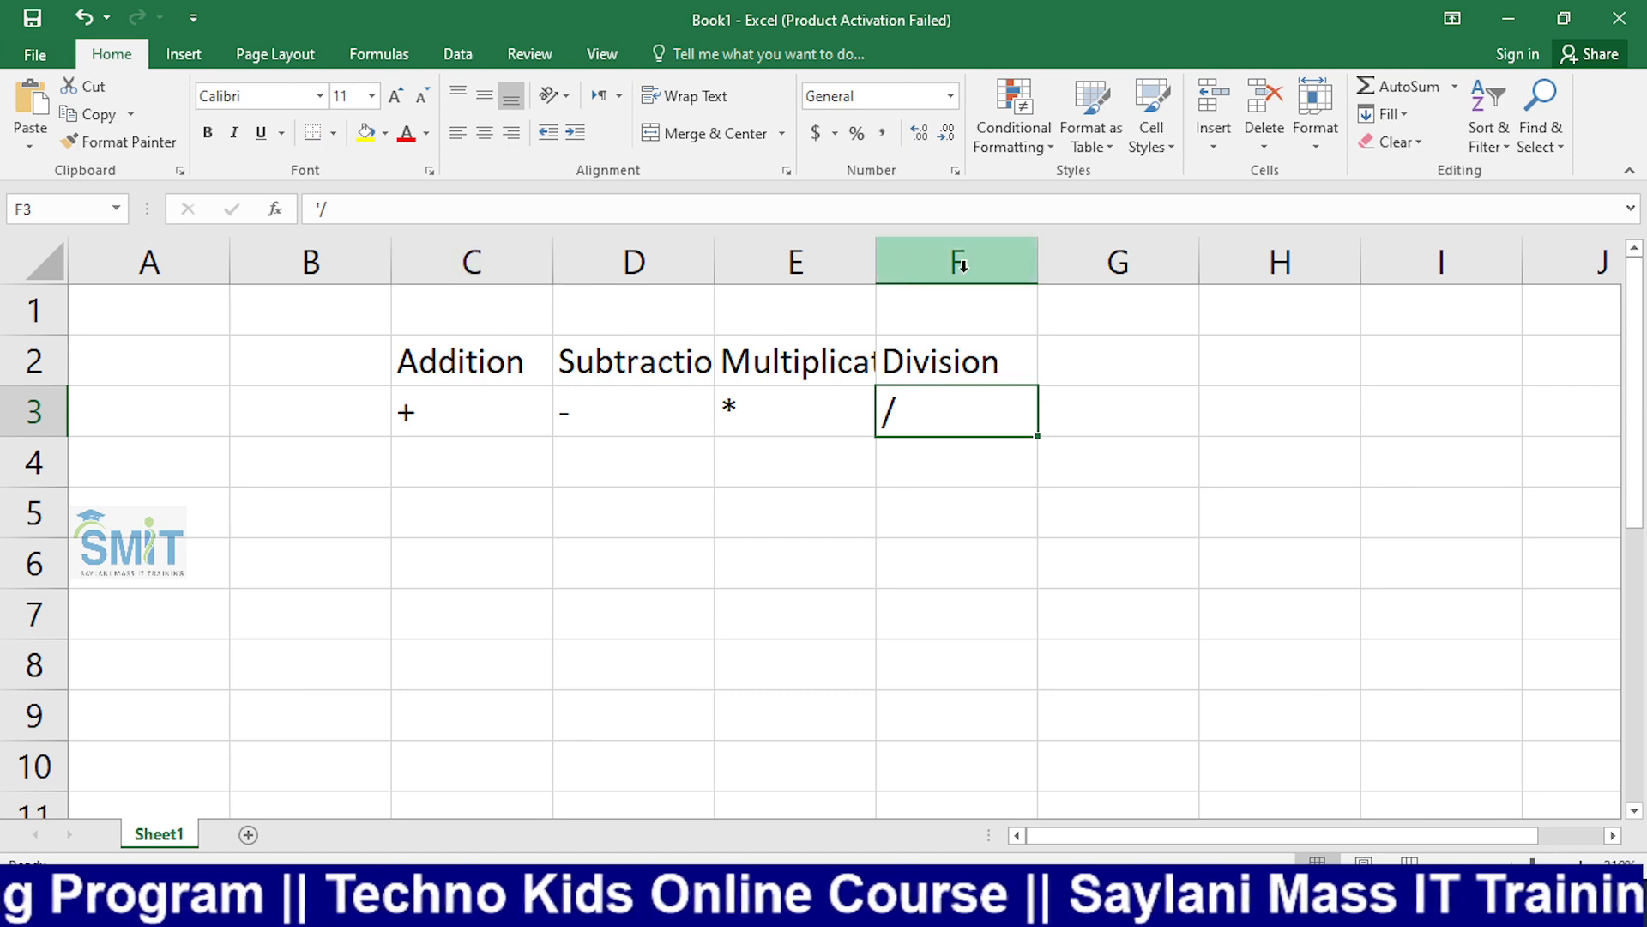
Step: Widen columns E and D so that the Multiplication and Subtraction headings fit in their cells
{"action": "left_click", "coordinate": [813, 370]}
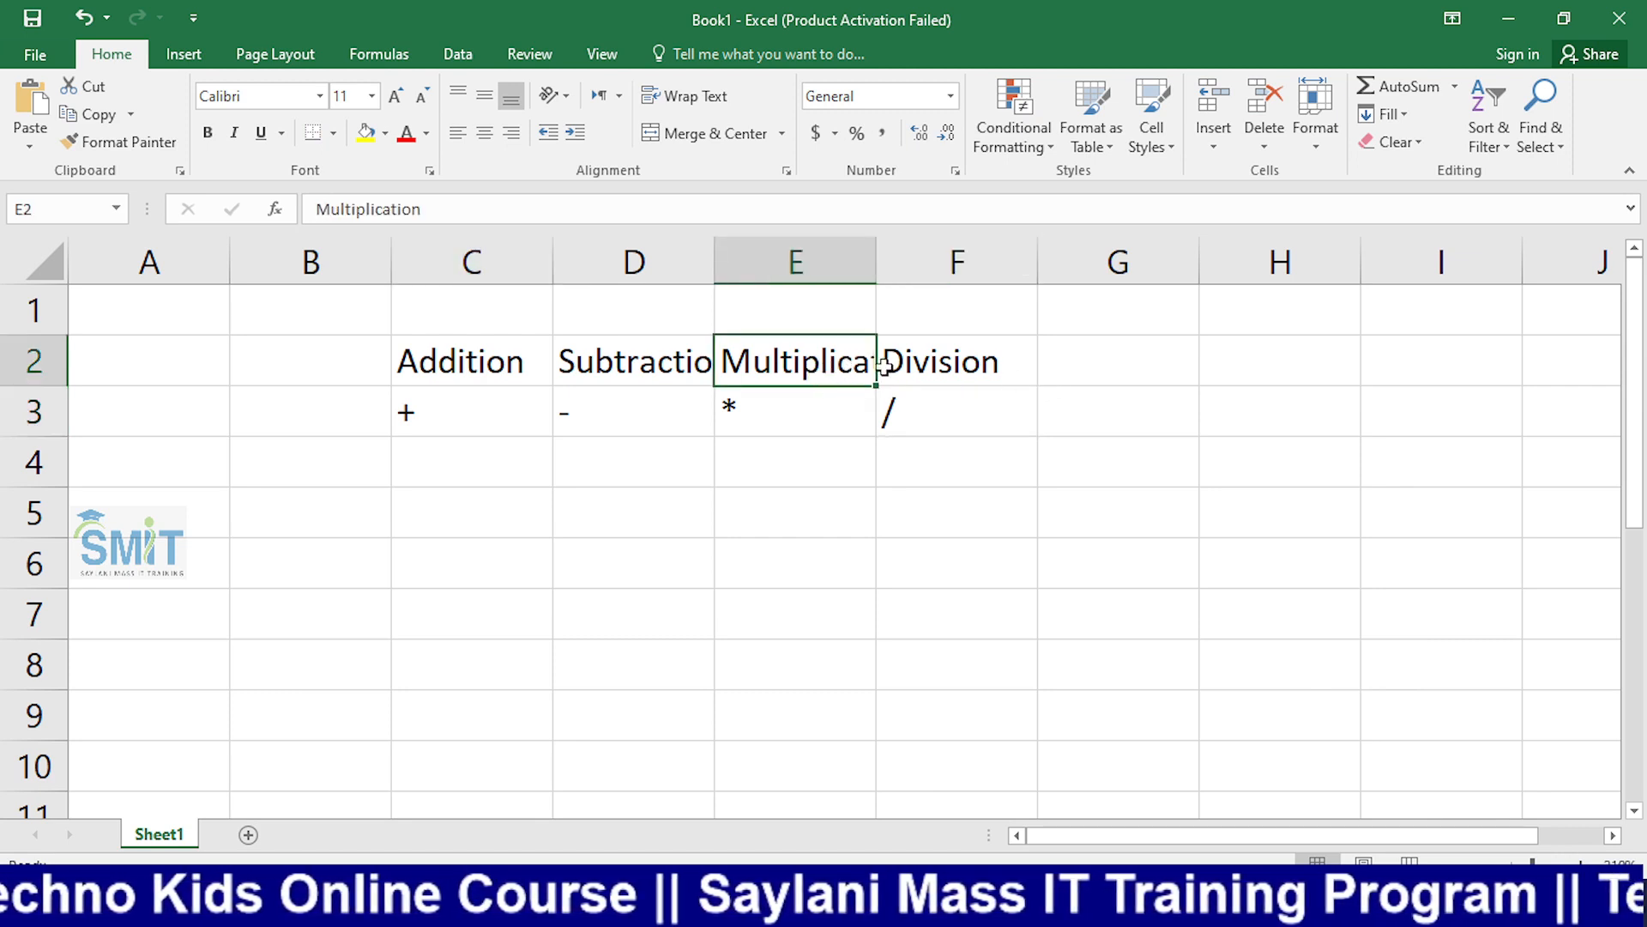
{"action": "double_click", "coordinate": [876, 262]}
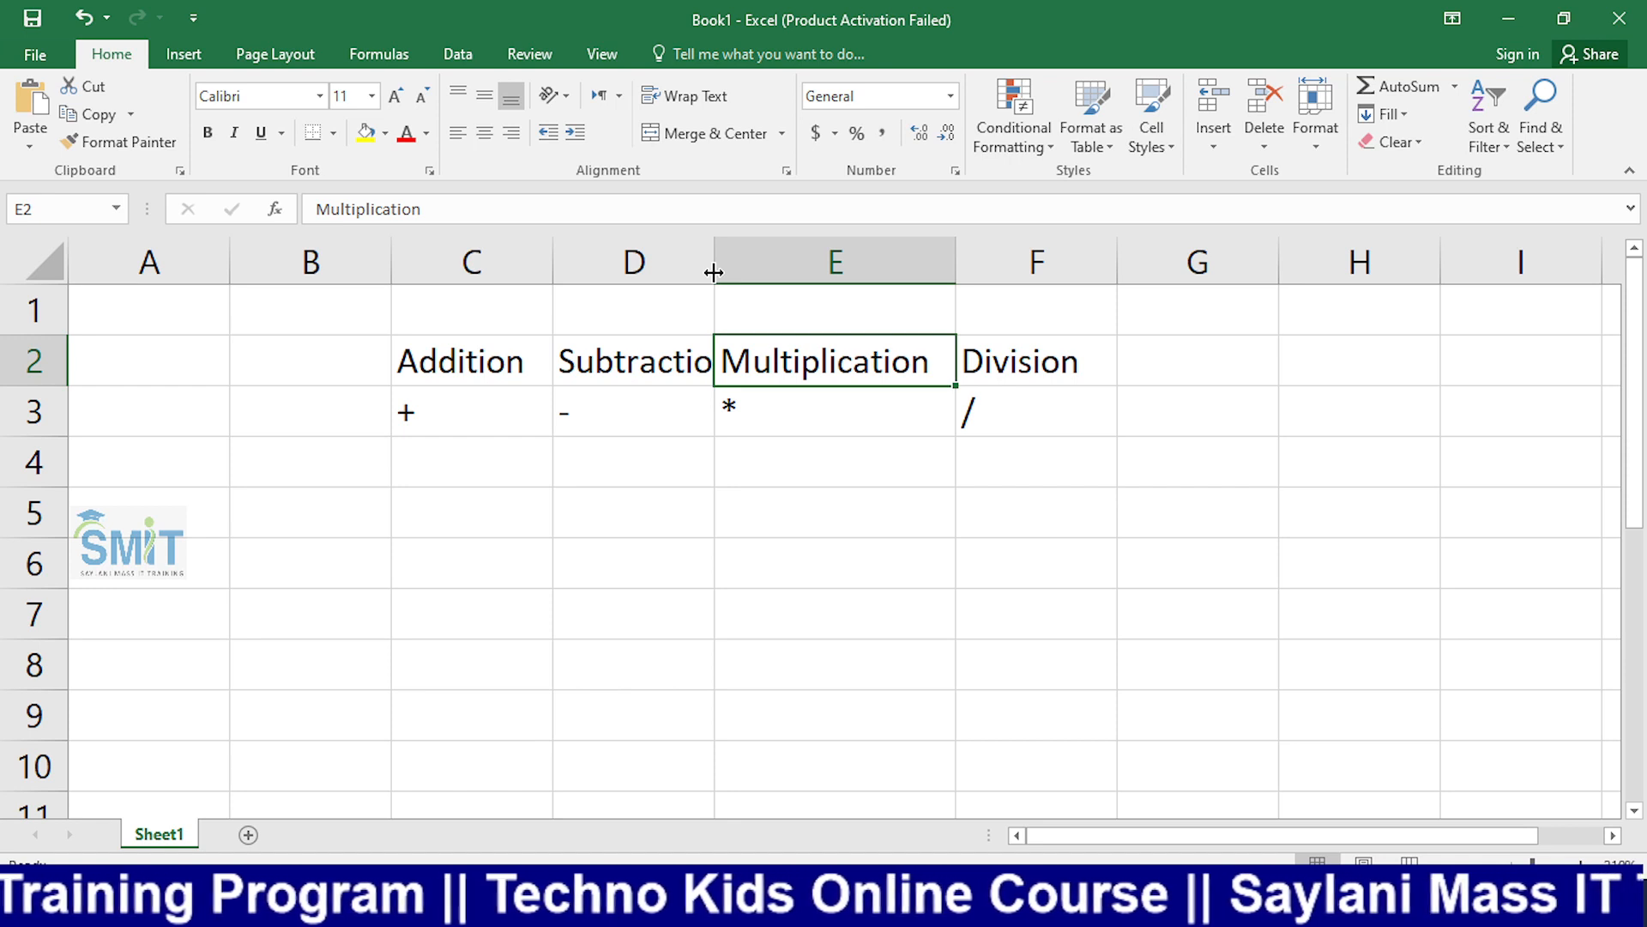
{"action": "left_click_drag", "start_coordinate": [713, 269], "coordinate": [751, 269]}
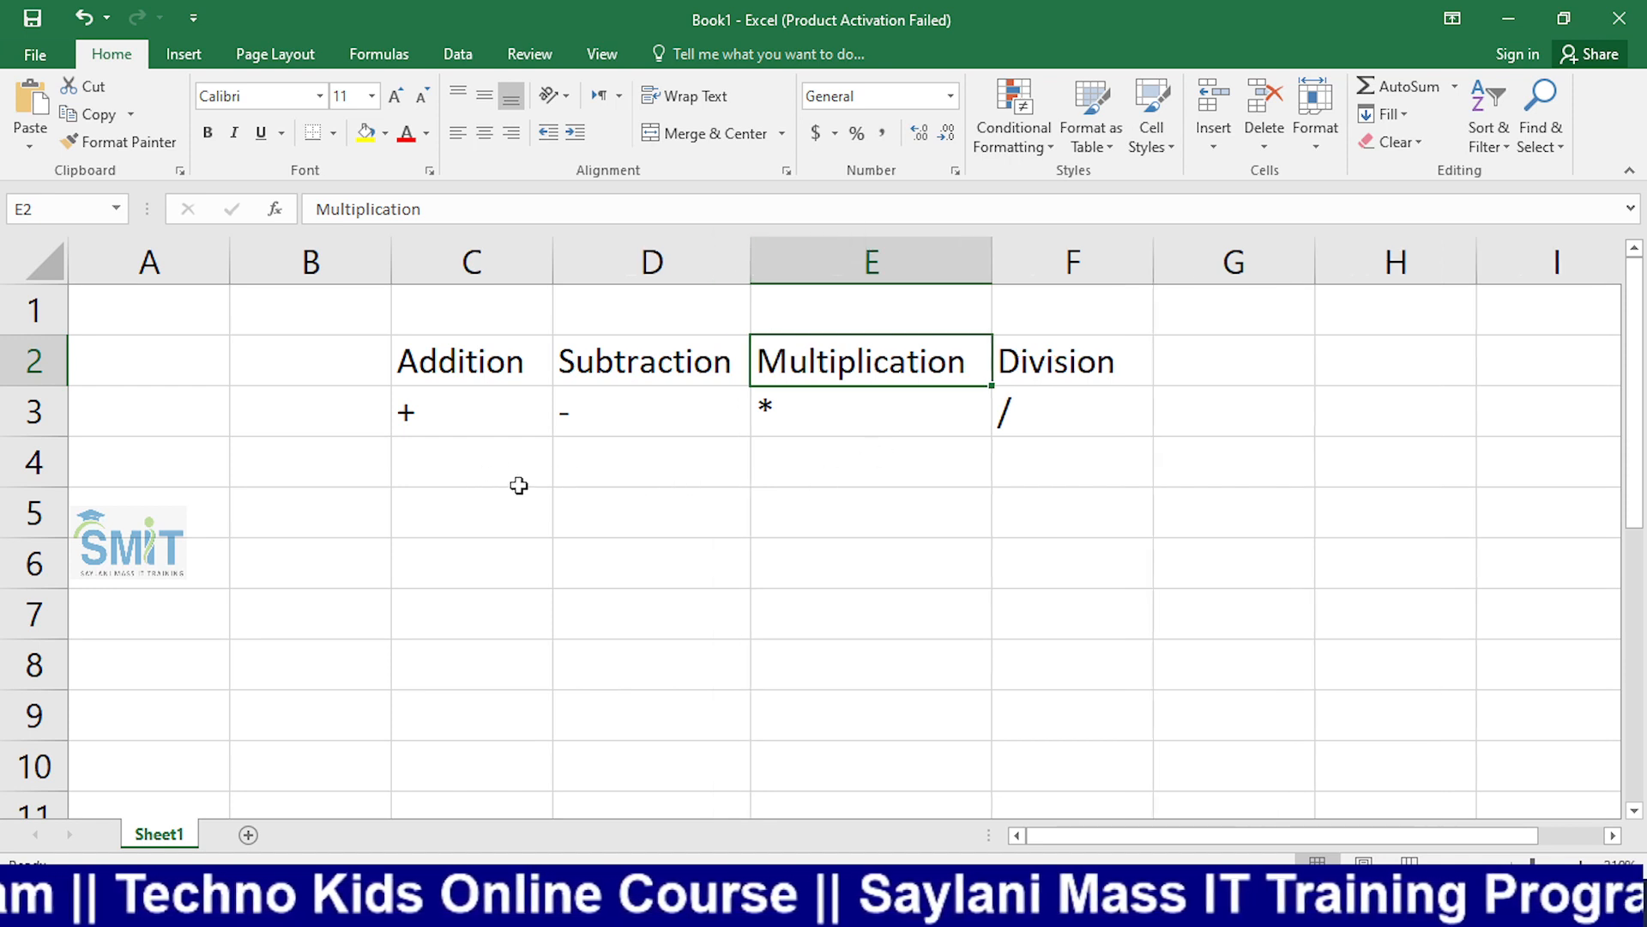
Step: Enter the row label Value 1 in B5
{"action": "left_click", "coordinate": [451, 508]}
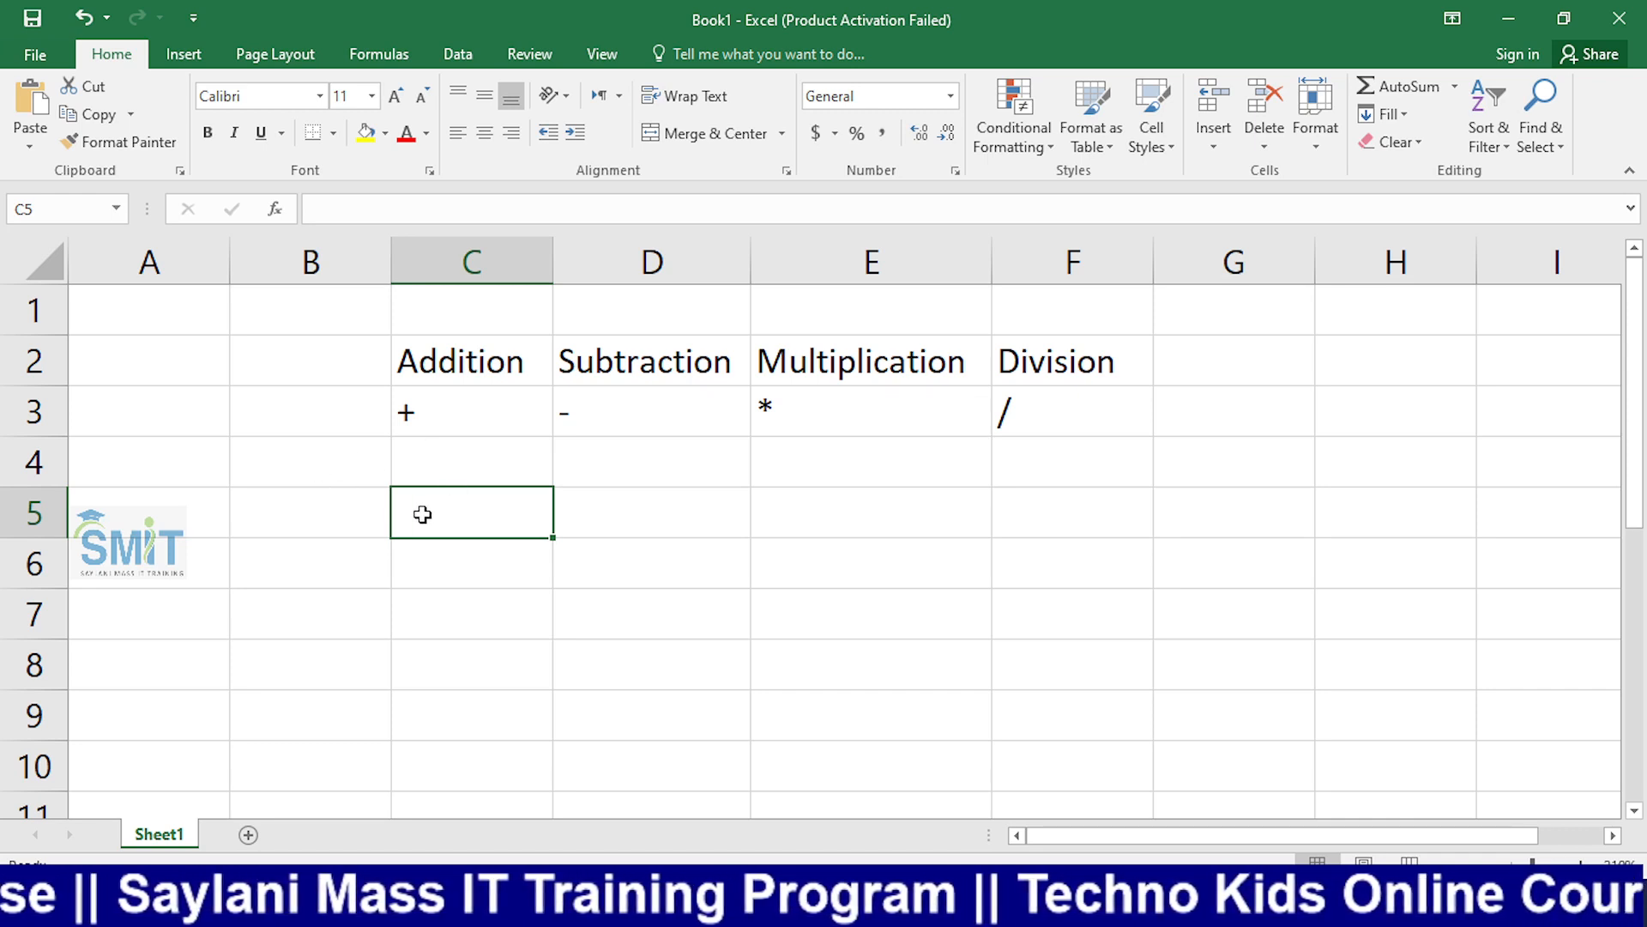
{"action": "left_click", "coordinate": [321, 507]}
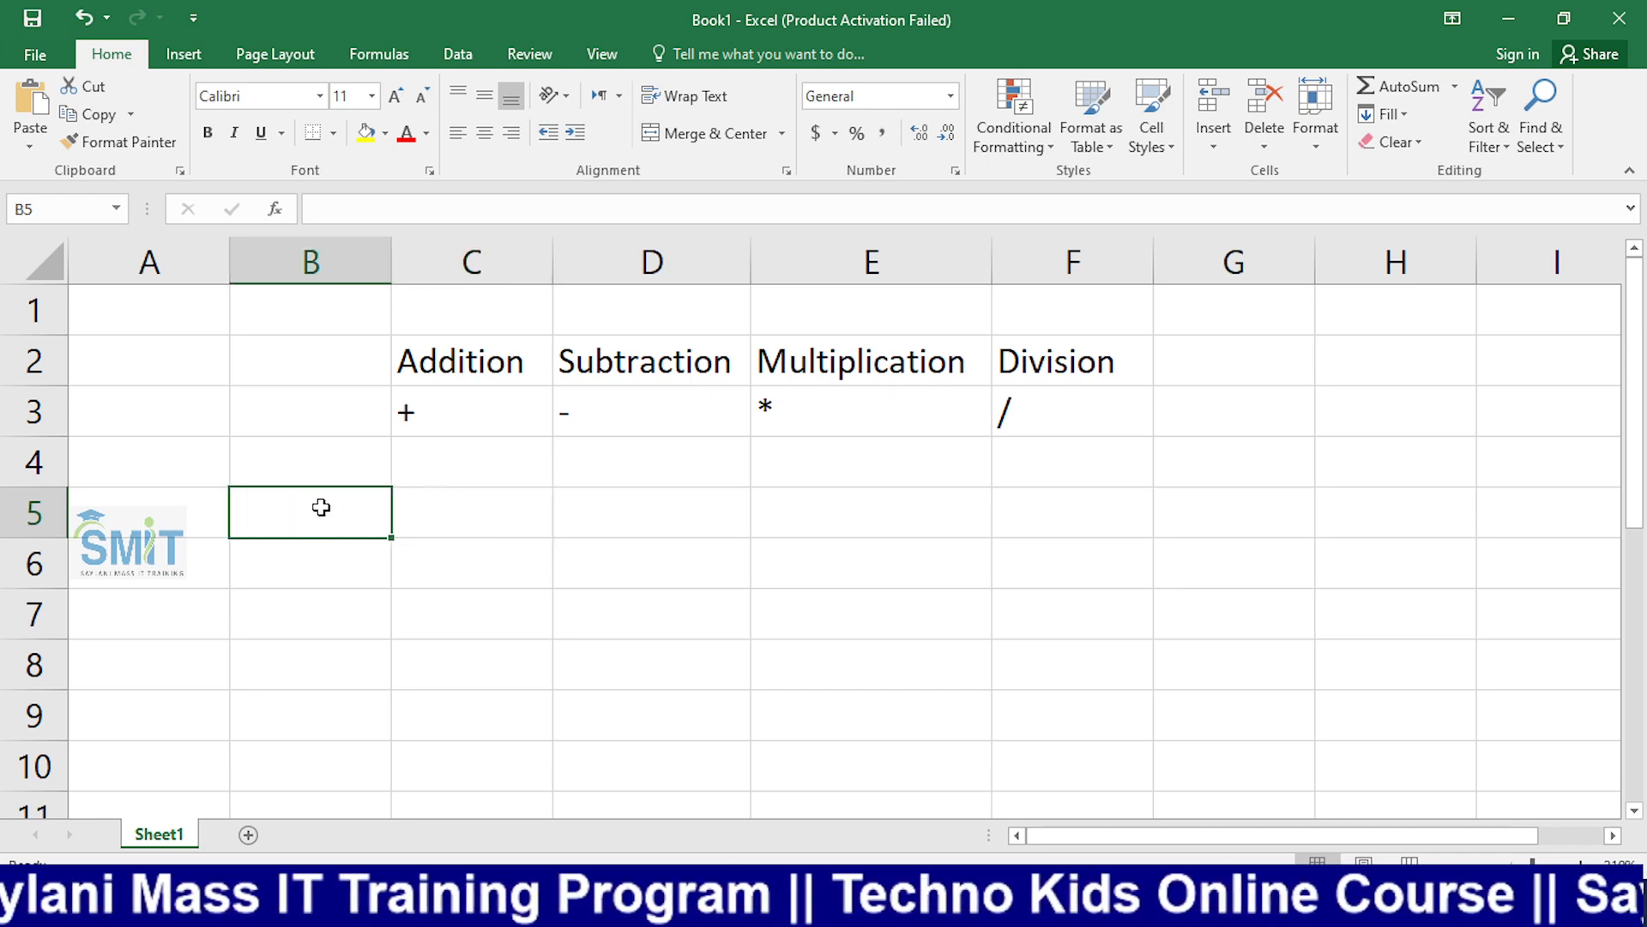
{"action": "type", "text": "Value"}
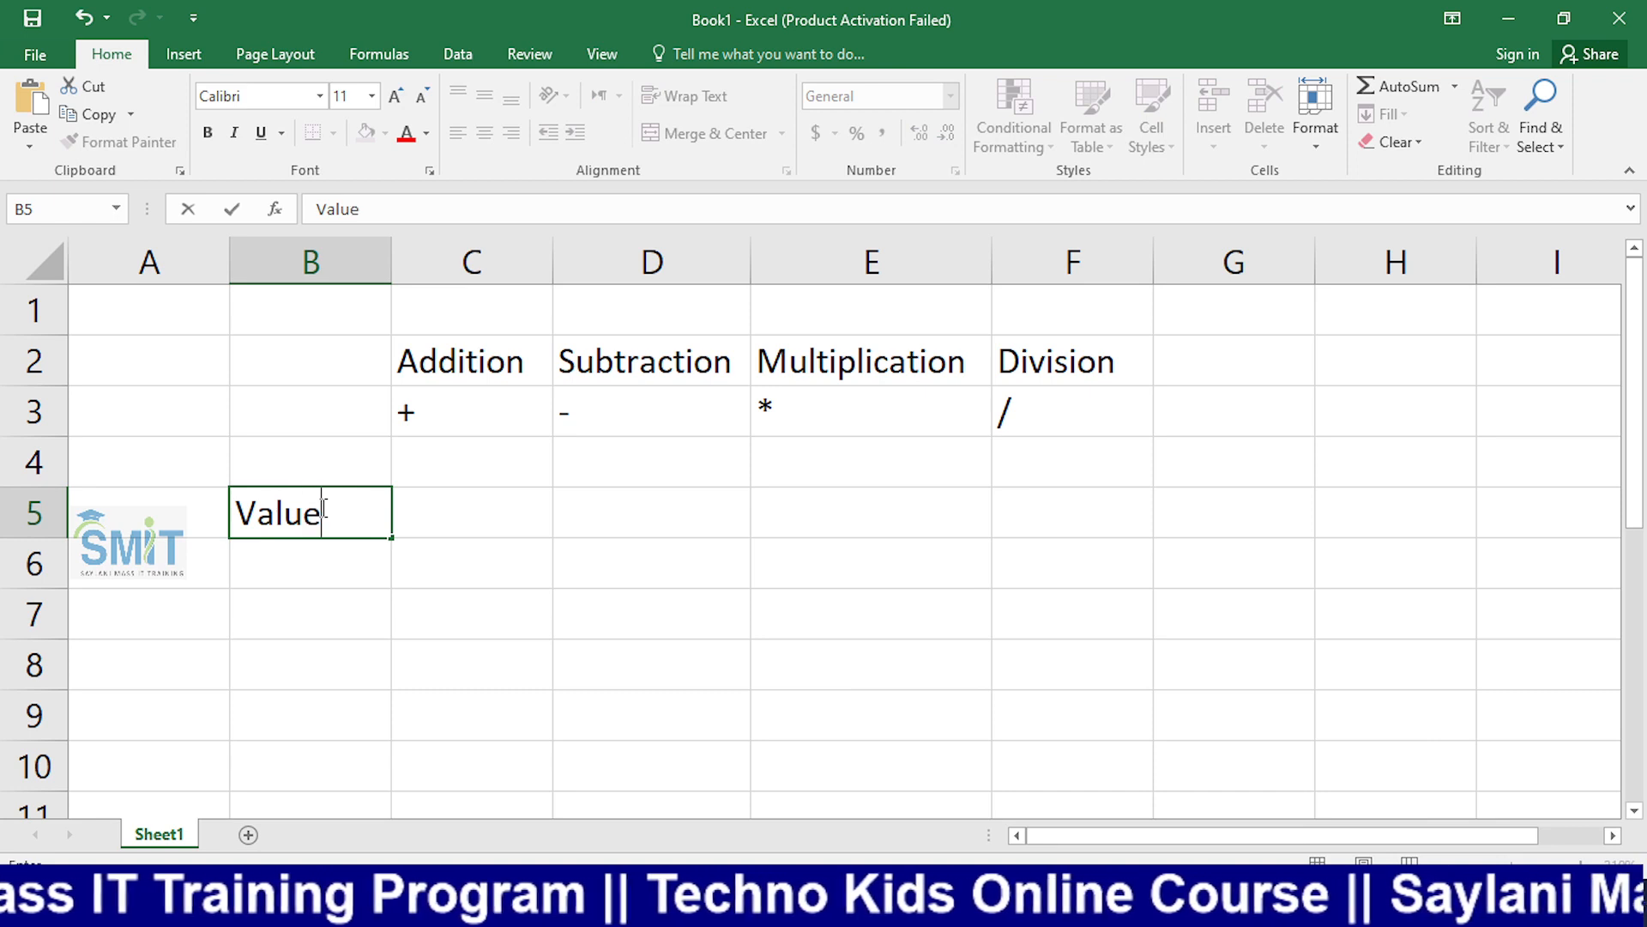
{"action": "type", "text": "1"}
{"action": "key", "text": "Return"}
Step: Enter the row label Value 2 in B6, below Value 1
{"action": "type", "text": "Value 1"}
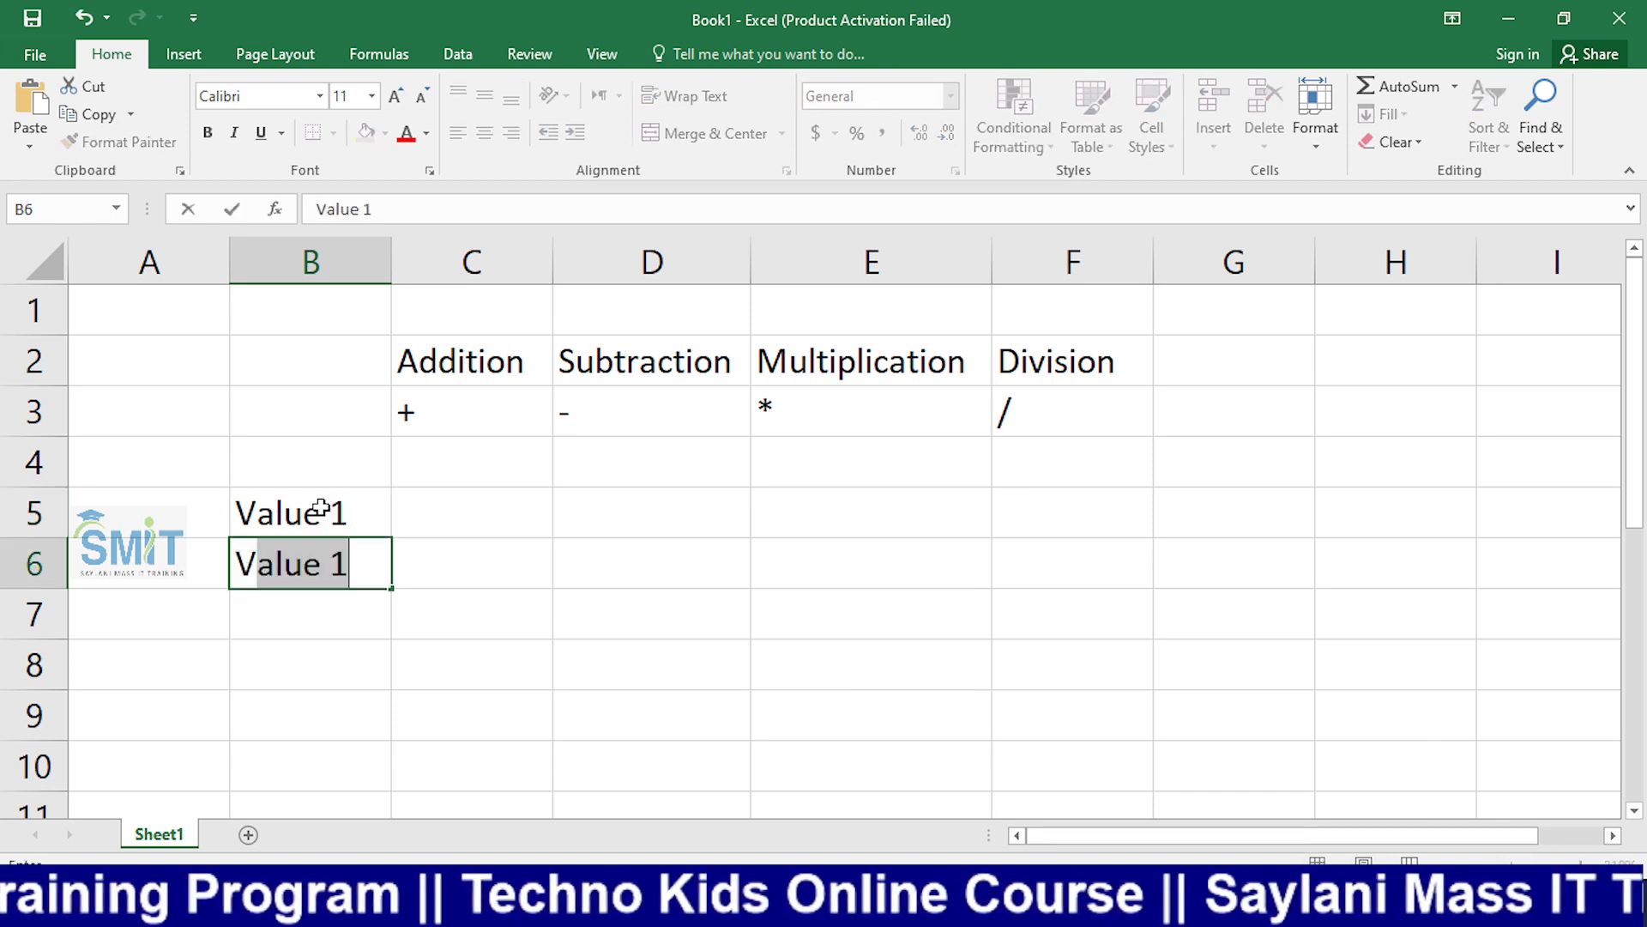
{"action": "key", "text": "Right"}
{"action": "key", "text": "Left"}
{"action": "key", "text": "F2"}
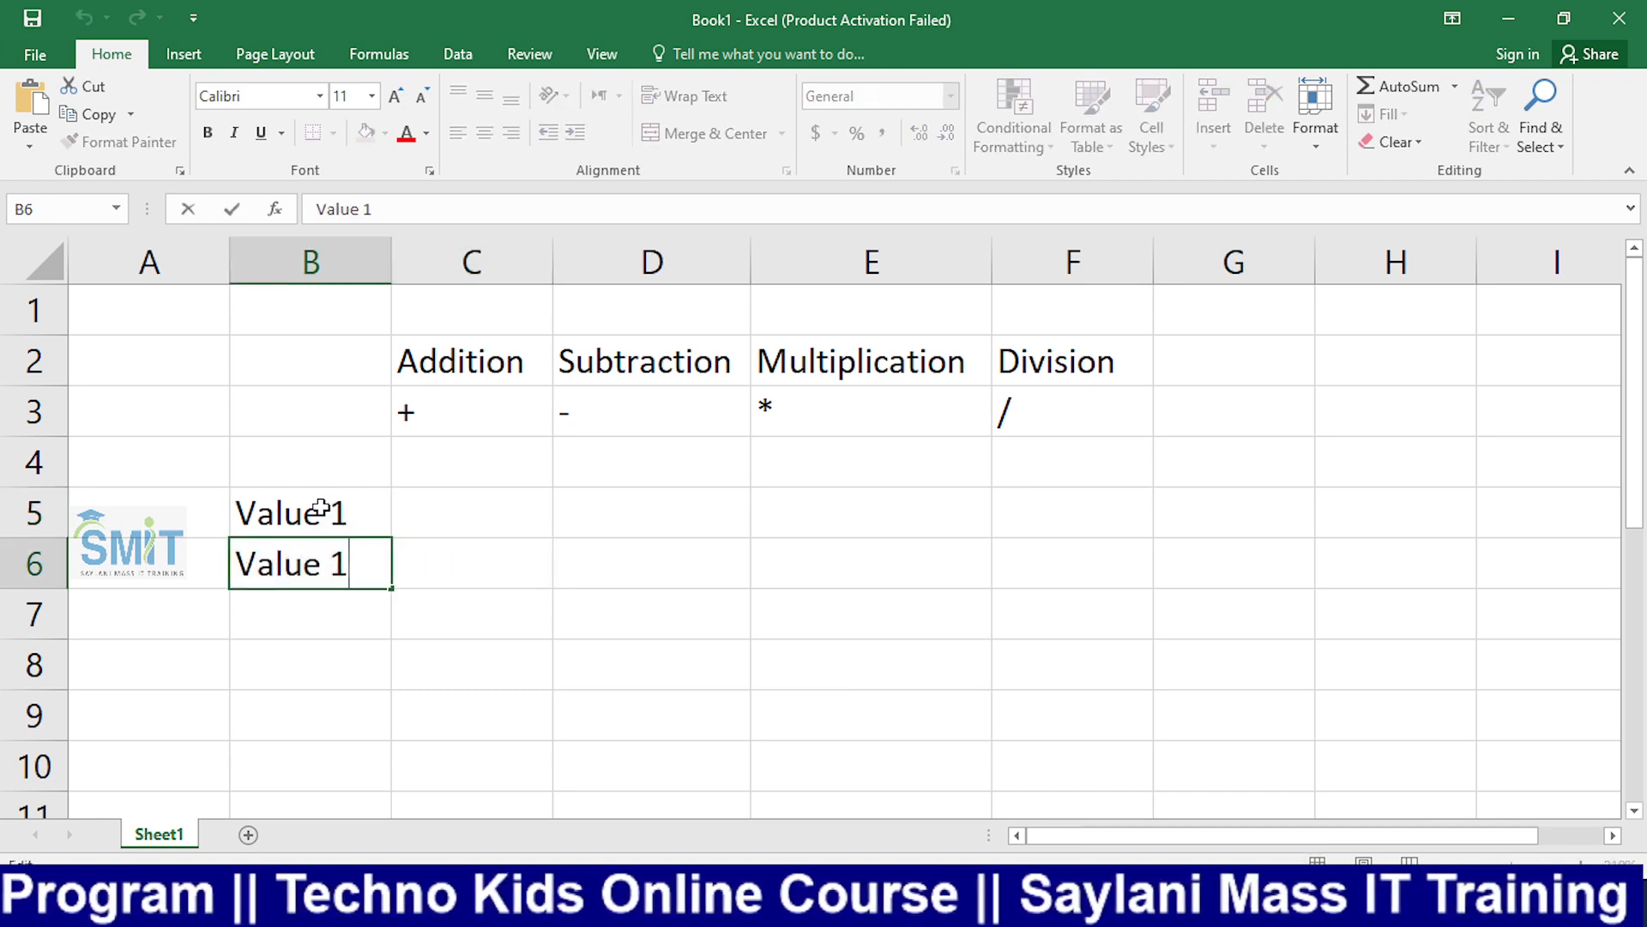
{"action": "key", "text": "BackSpace"}
{"action": "type", "text": "3"}
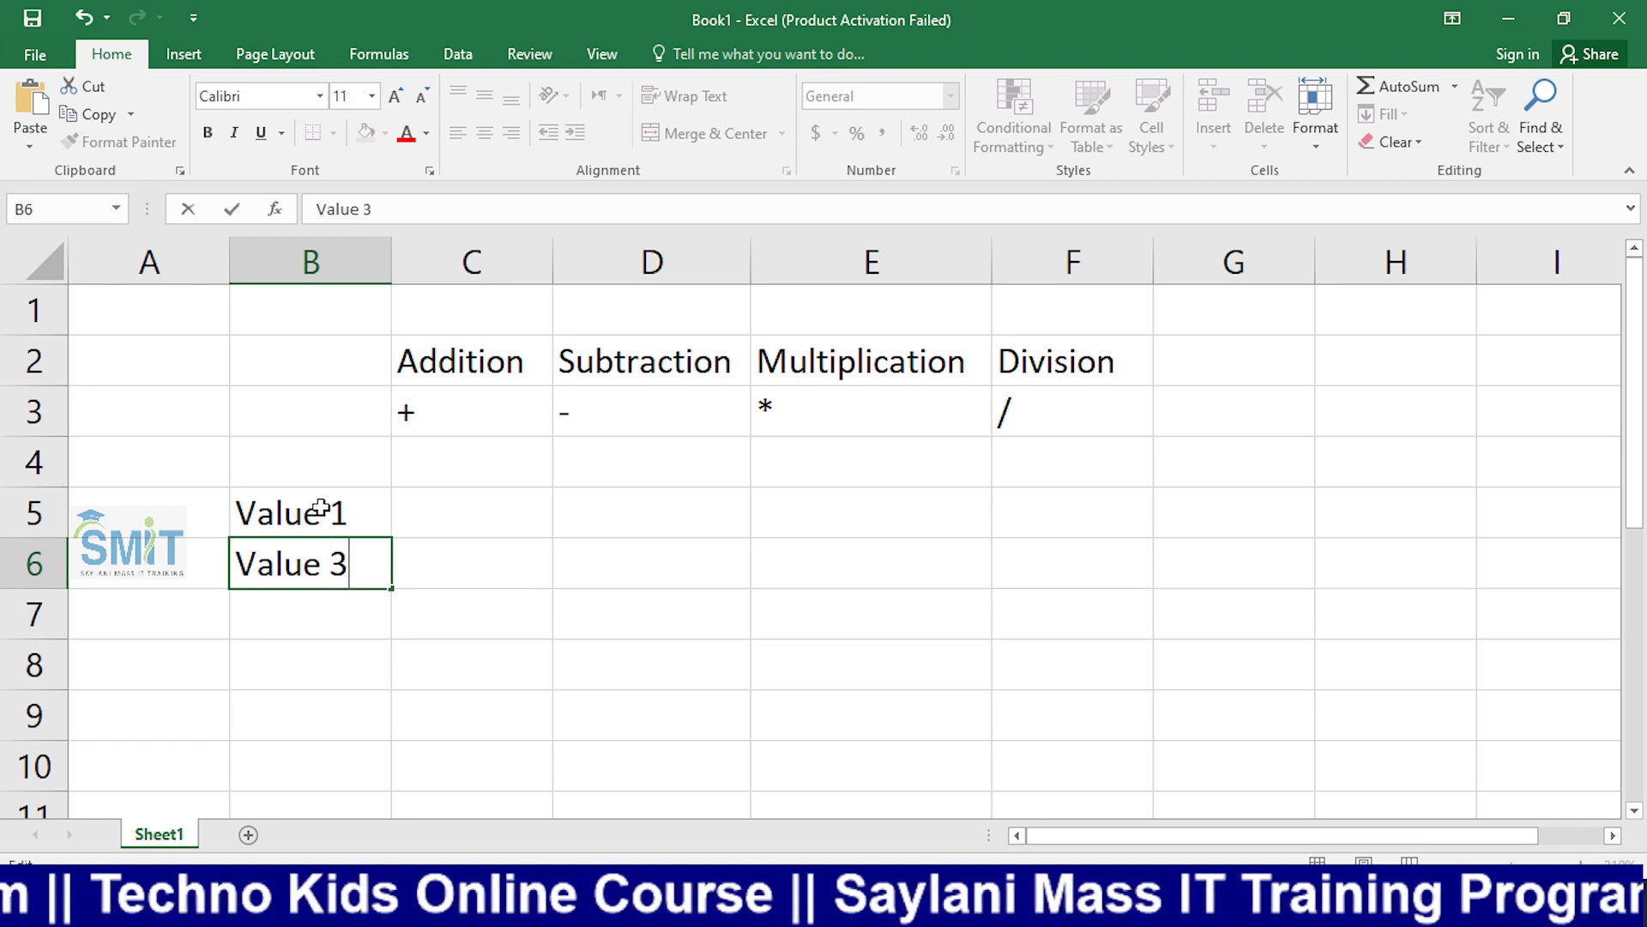
{"action": "key", "text": "BackSpace"}
{"action": "type", "text": "2"}
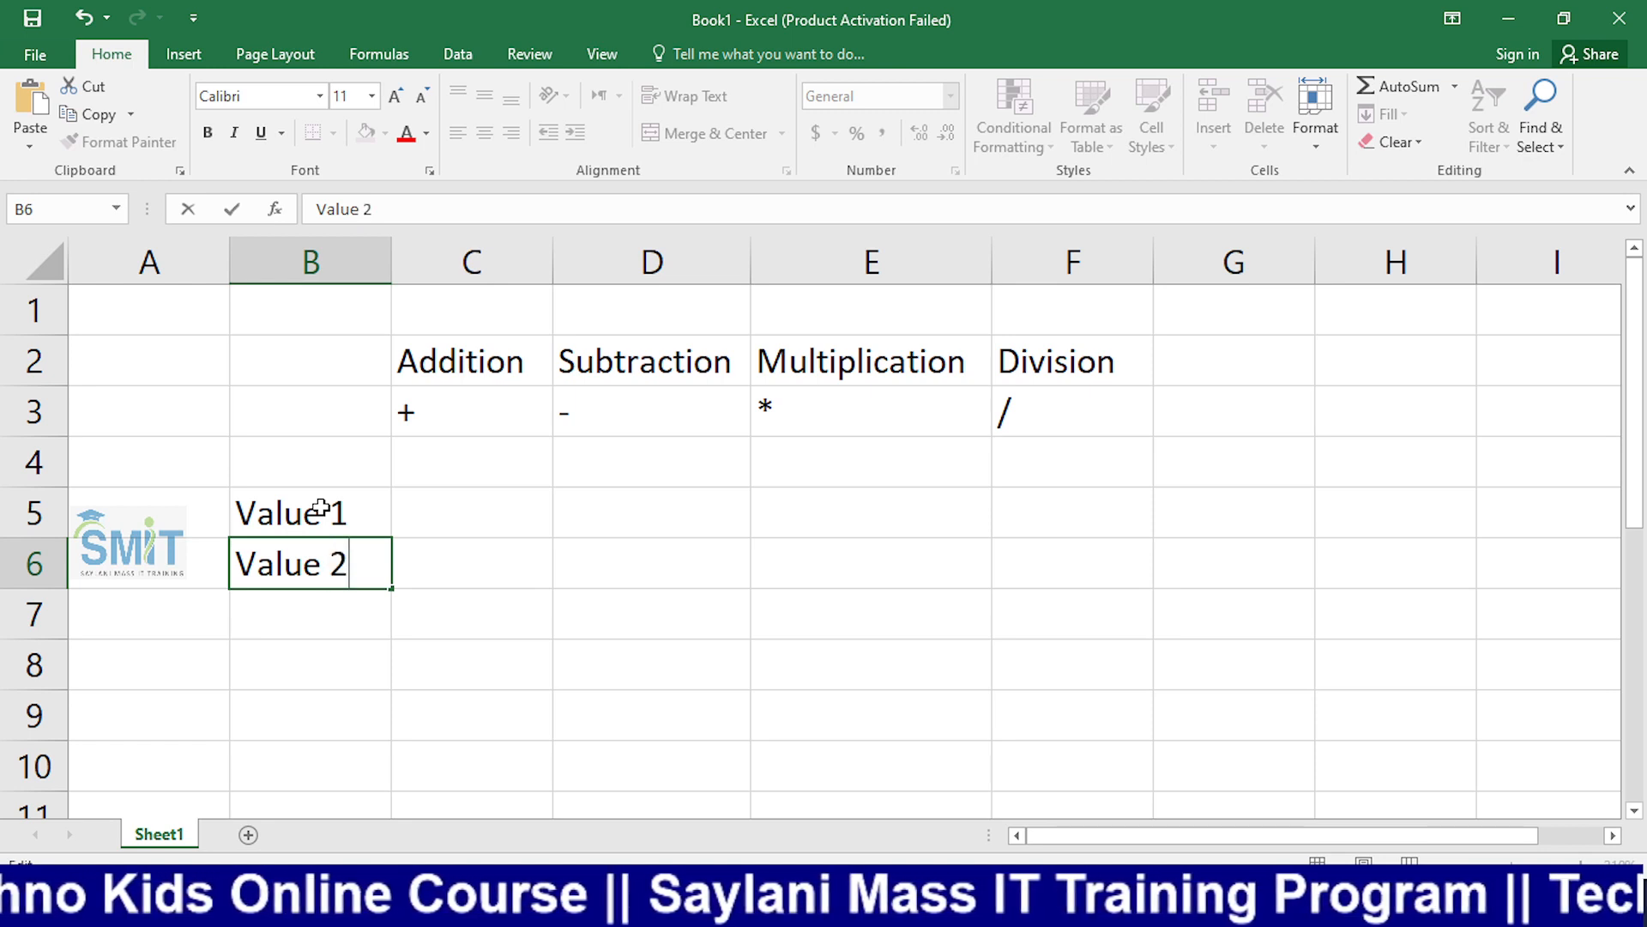
{"action": "key", "text": "Return"}
{"action": "key", "text": "Right"}
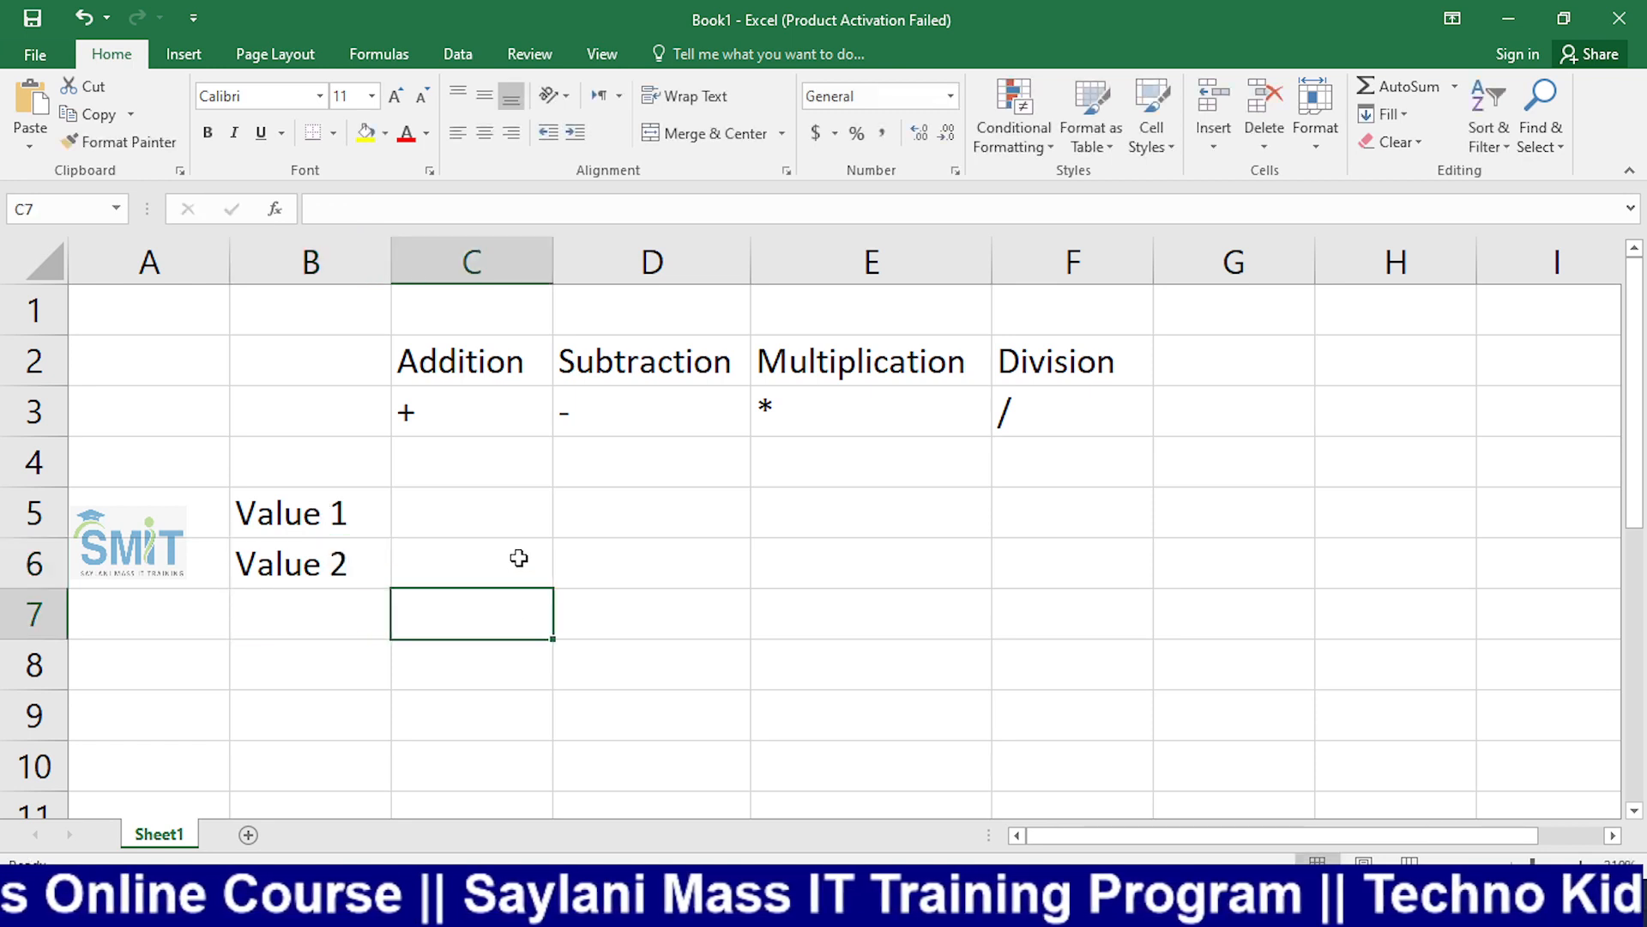
Step: Enter 10 in C5 as the first value of the Addition column
{"action": "left_click", "coordinate": [485, 519]}
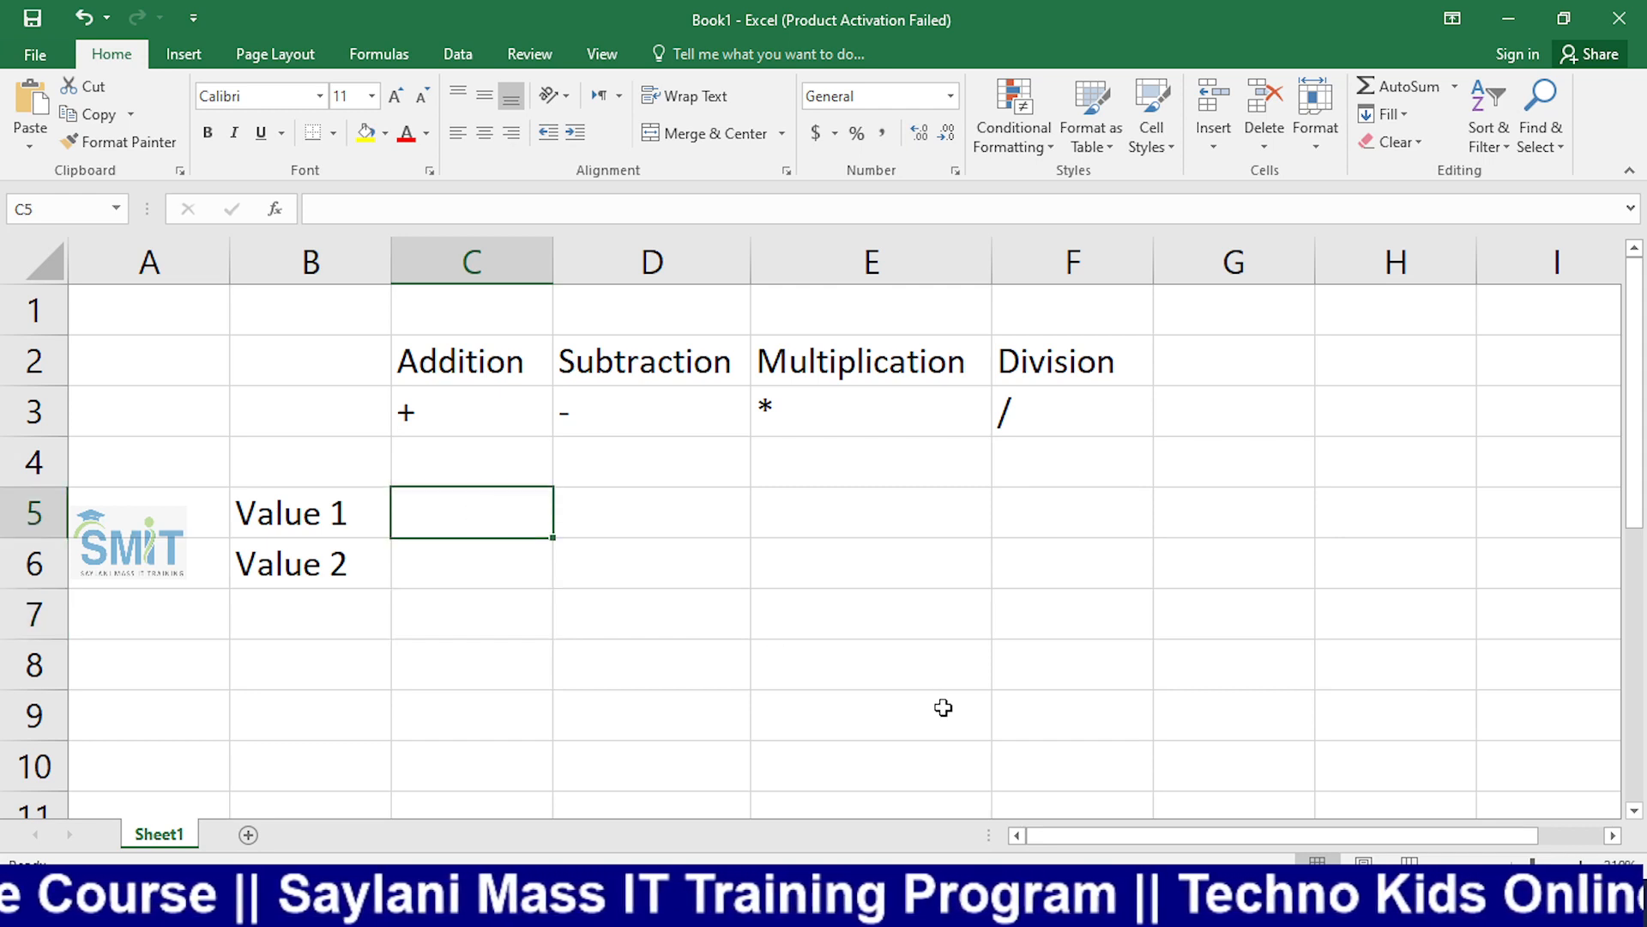
{"action": "type", "text": "10"}
{"action": "left_click", "coordinate": [780, 629]}
{"action": "left_click", "coordinate": [496, 500]}
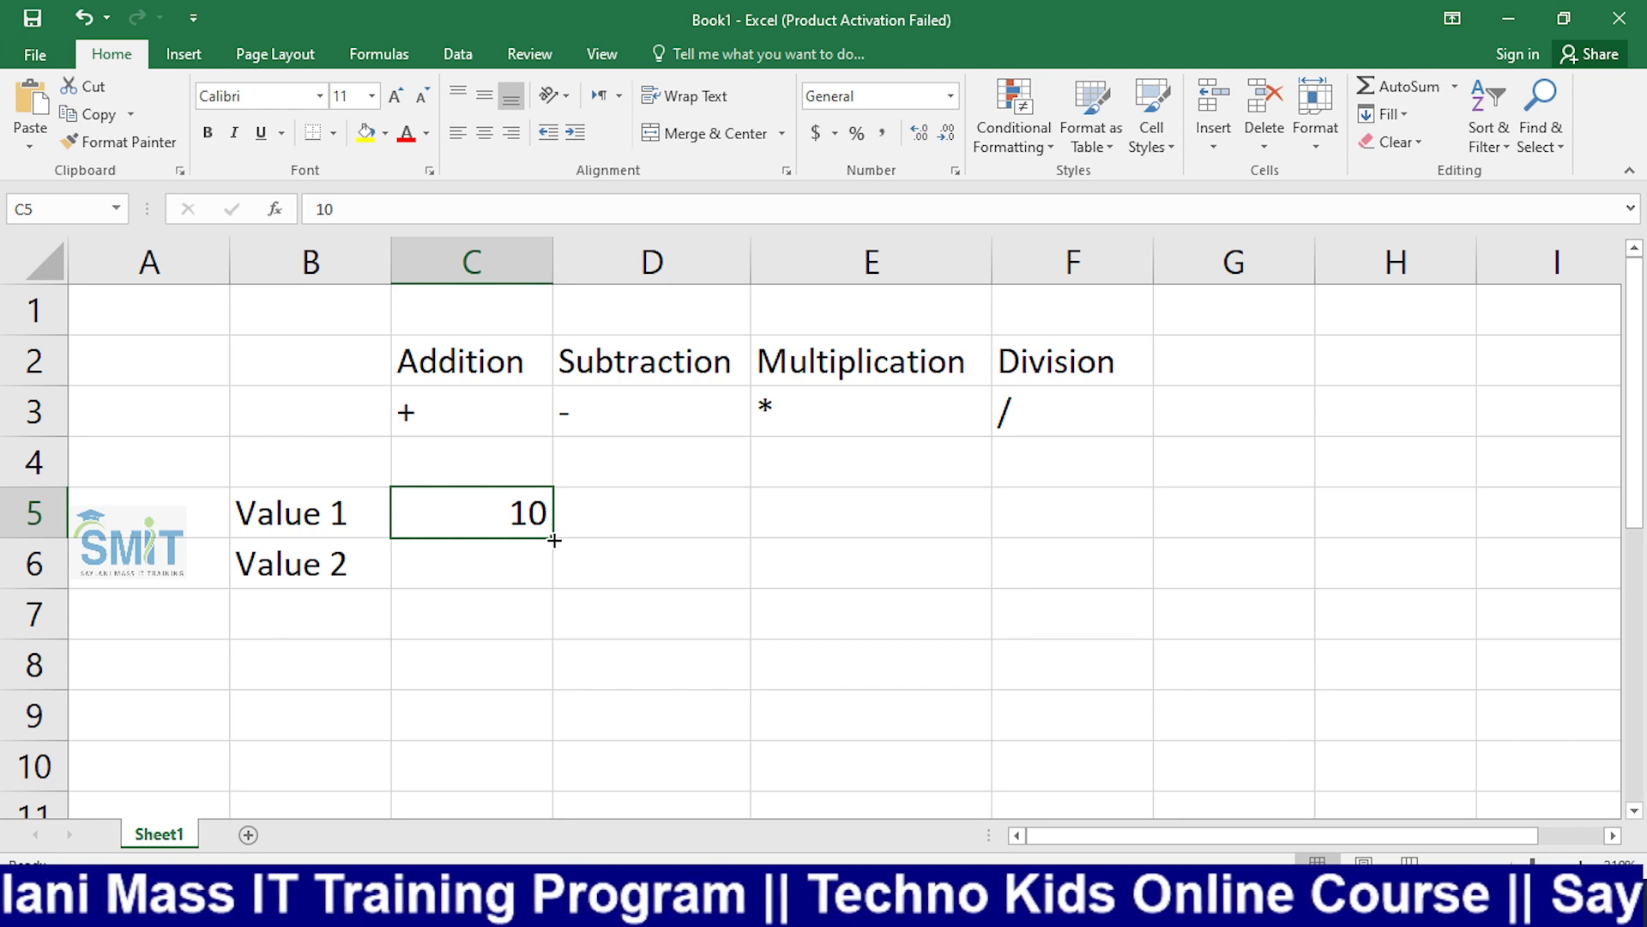
{"action": "left_click_drag", "start_coordinate": [554, 540], "coordinate": [1125, 515]}
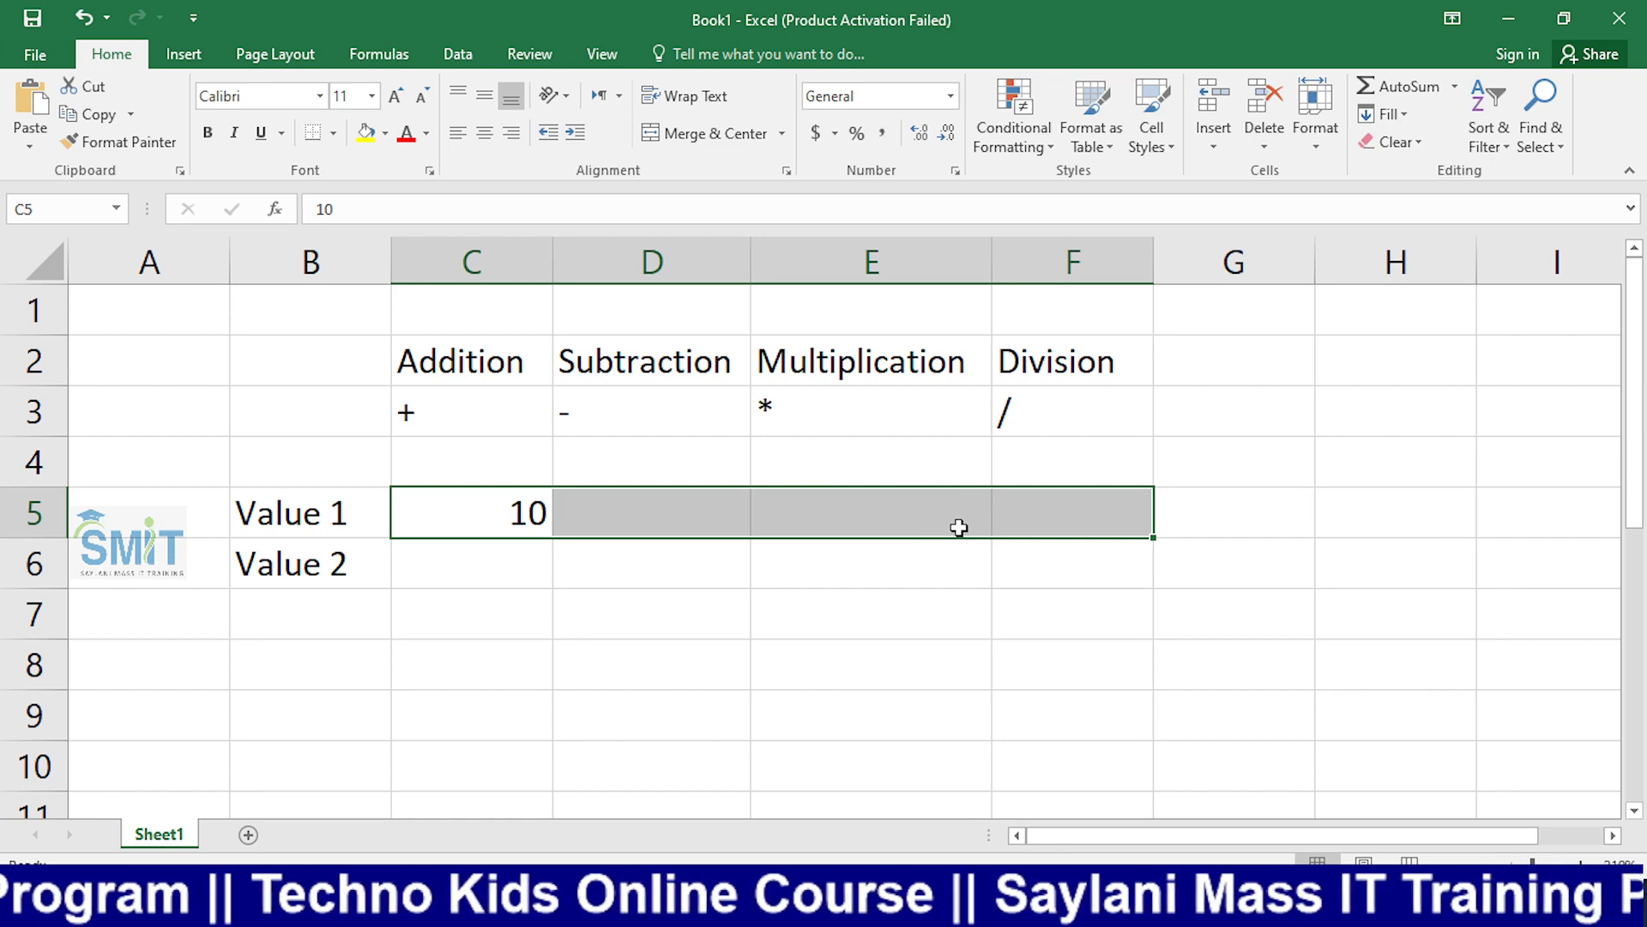
{"action": "key", "text": "alt+Tab"}
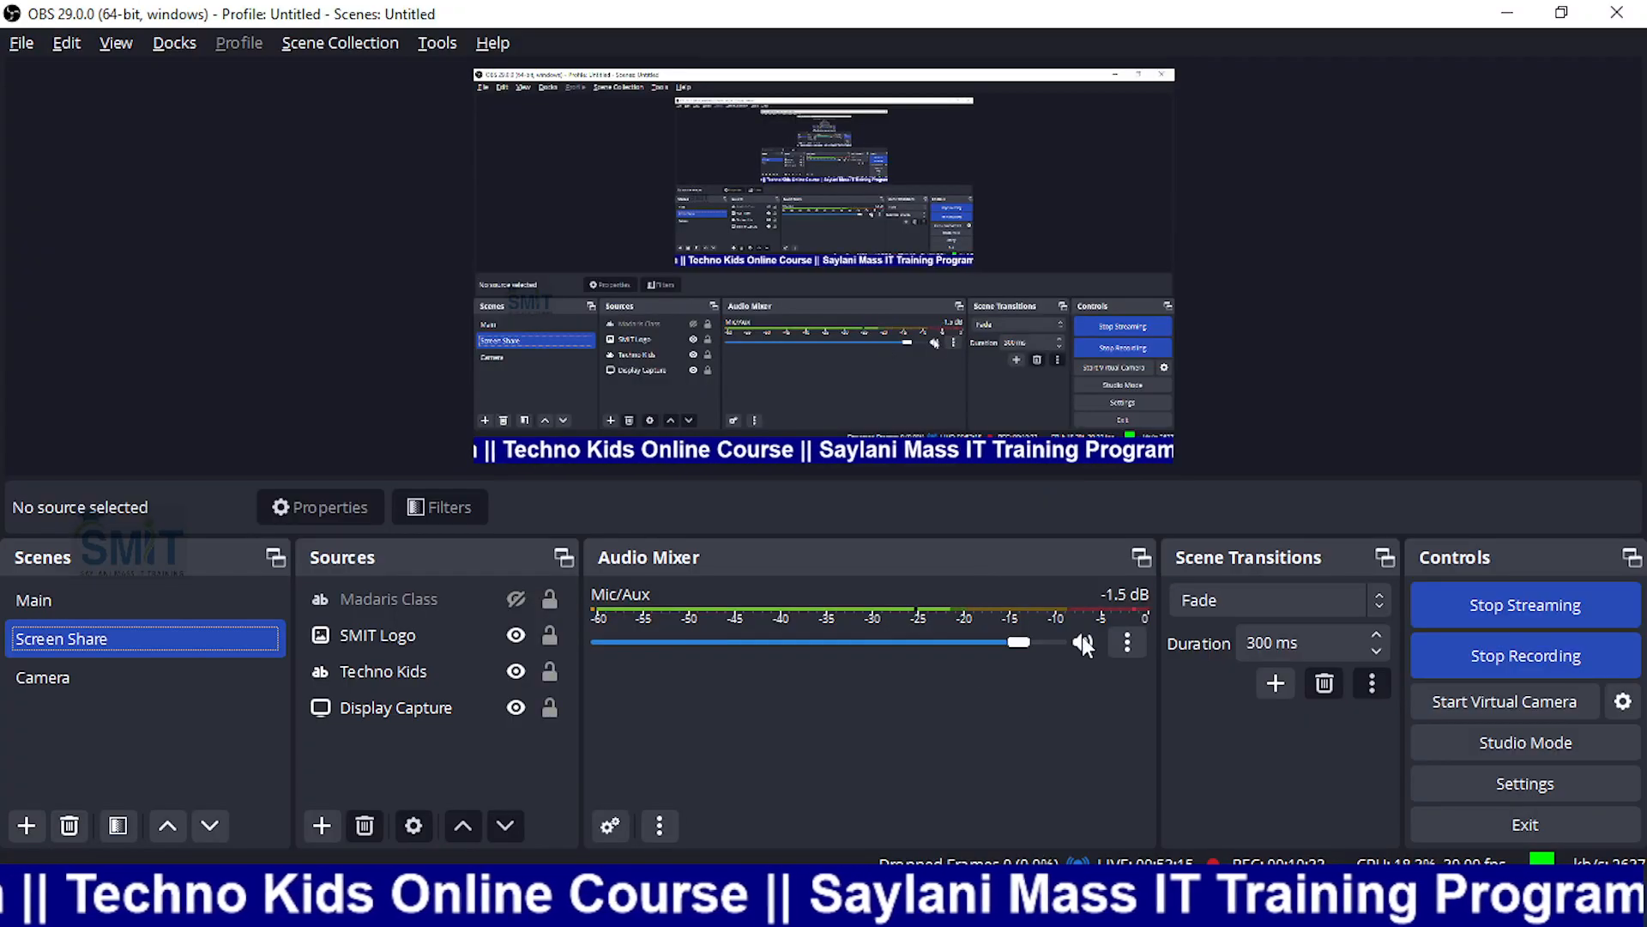
{"action": "key", "text": "alt+Tab"}
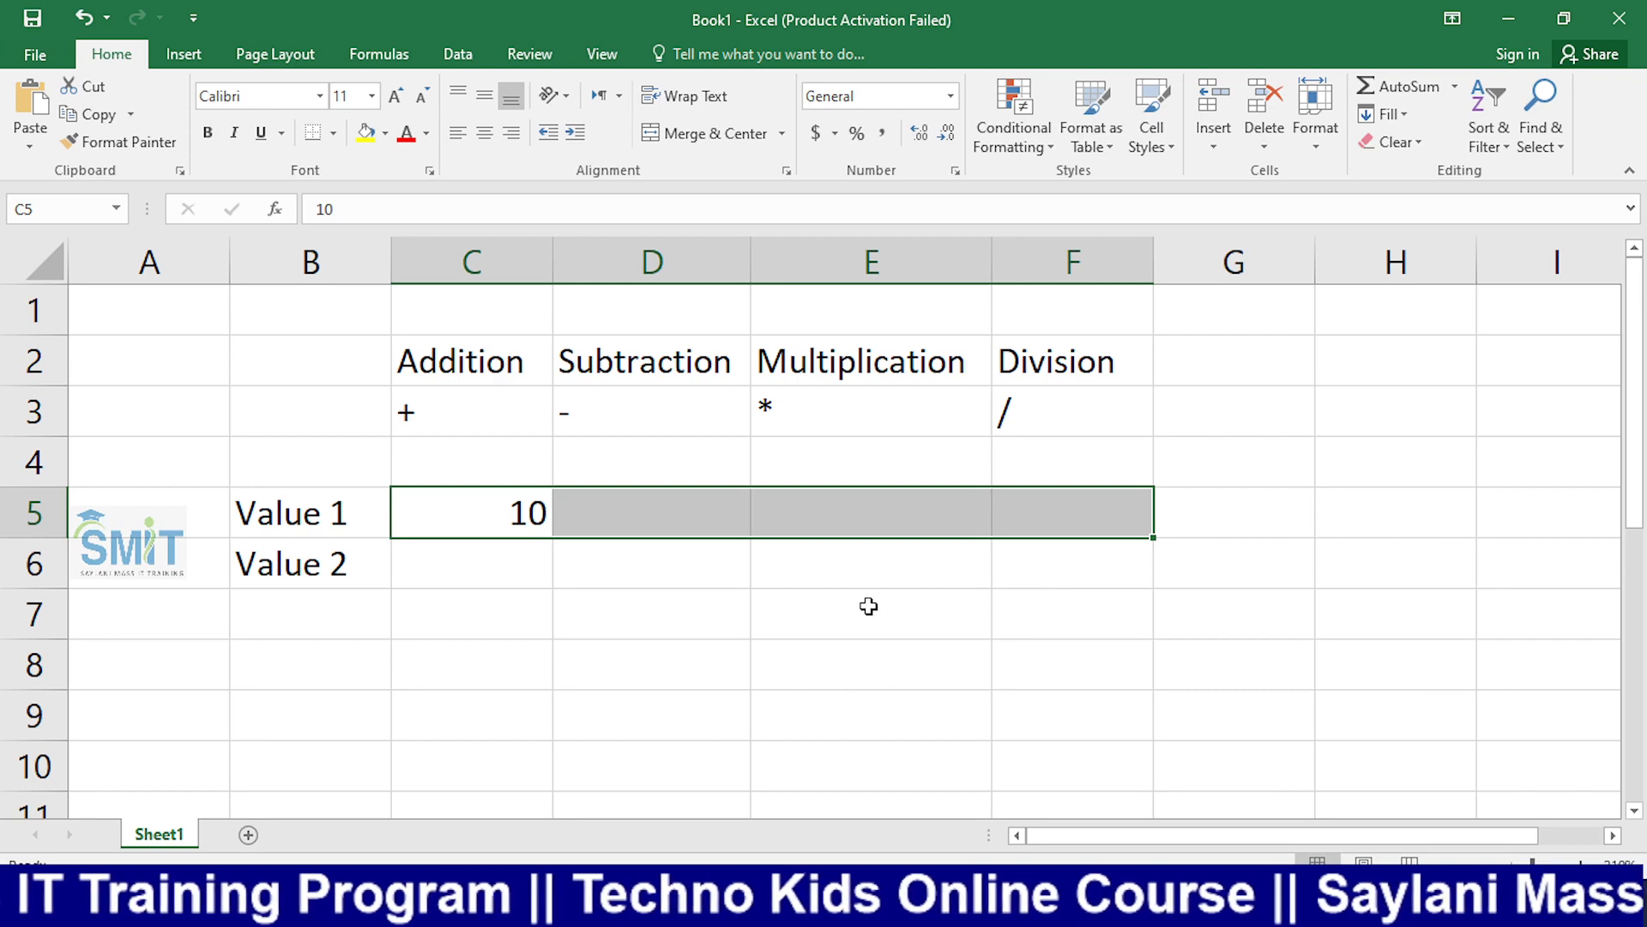
{"action": "key", "text": "alt+Tab"}
{"action": "left_click", "coordinate": [1081, 643]}
{"action": "key", "text": "alt+Tab"}
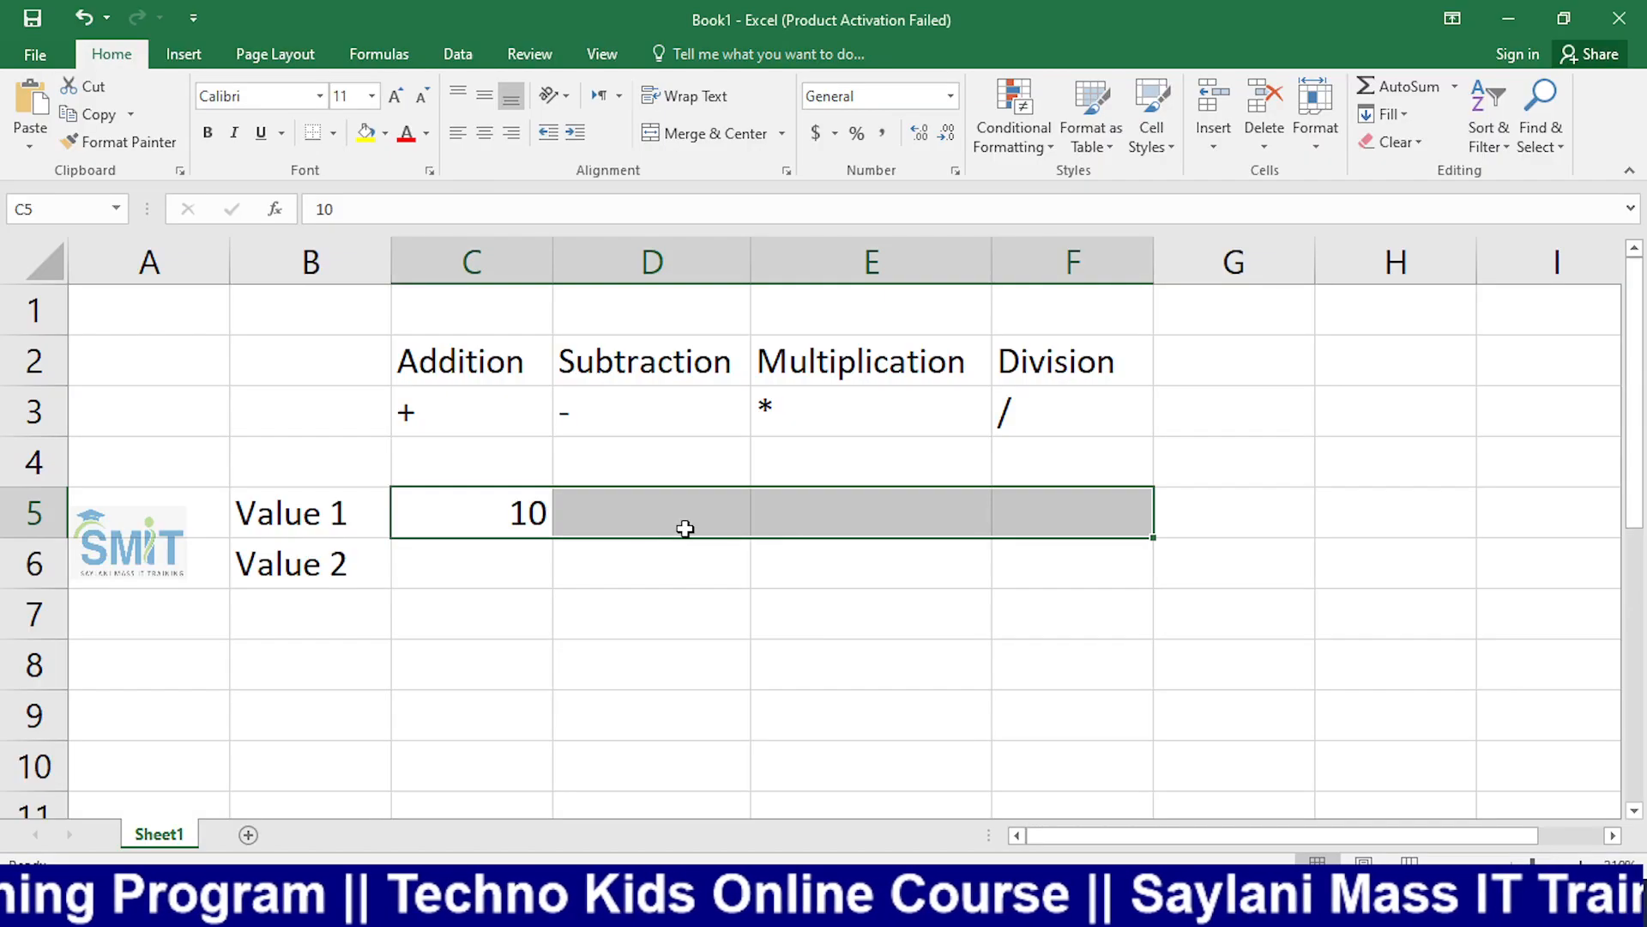
{"action": "left_click", "coordinate": [684, 528]}
{"action": "left_click", "coordinate": [530, 519]}
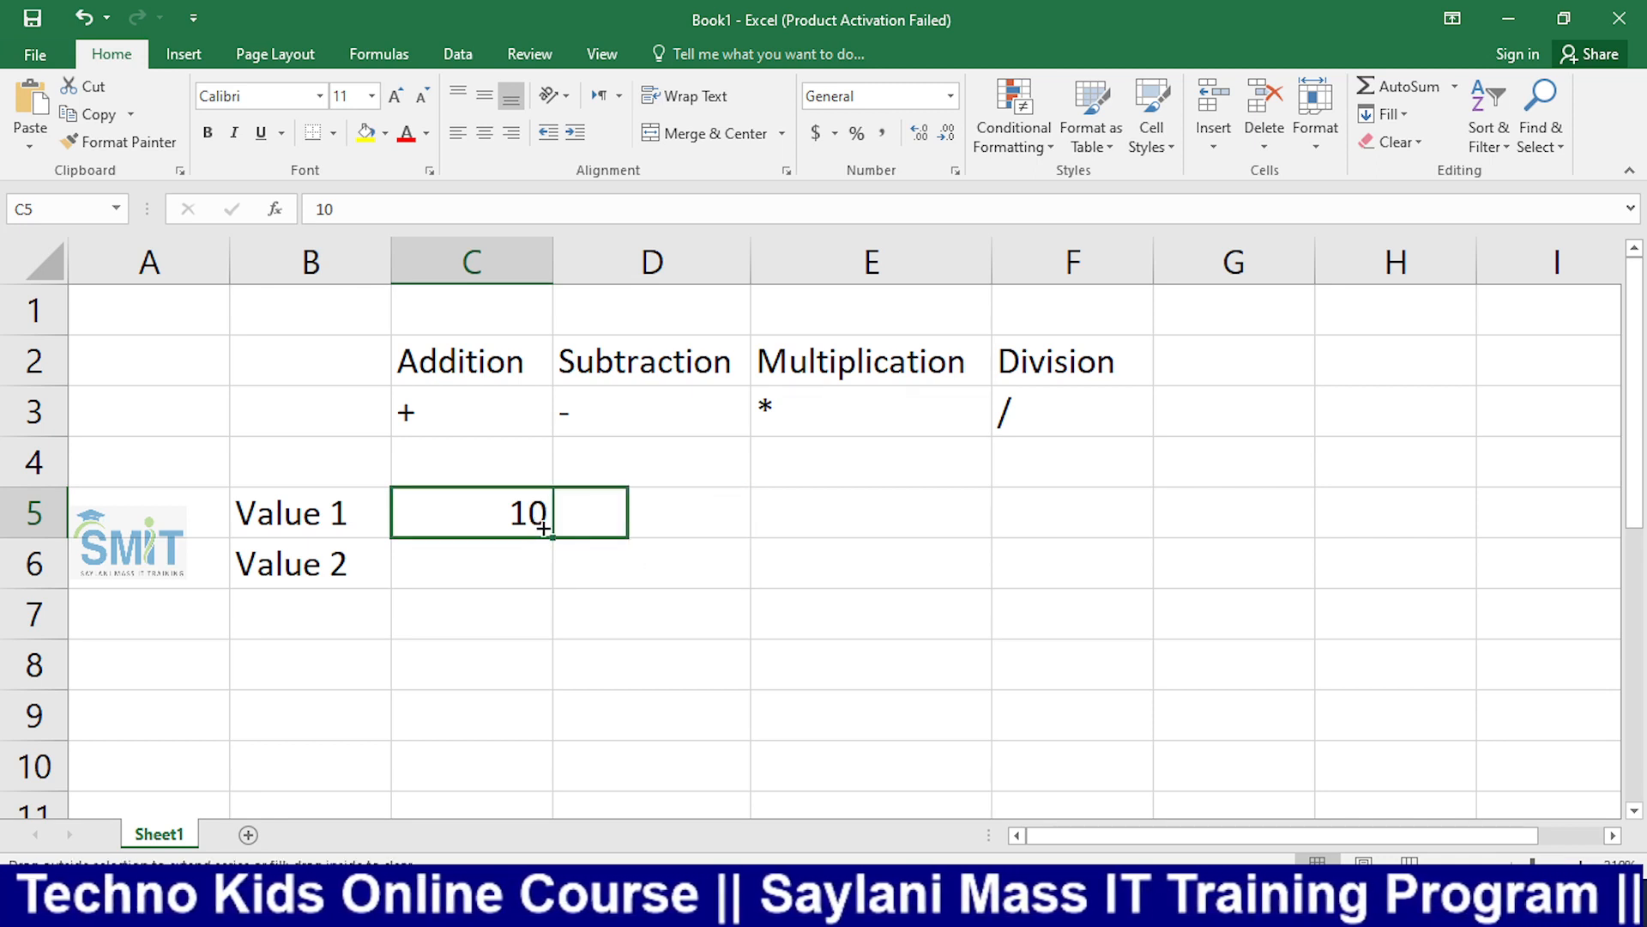
{"action": "left_click_drag", "start_coordinate": [525, 513], "coordinate": [1132, 514]}
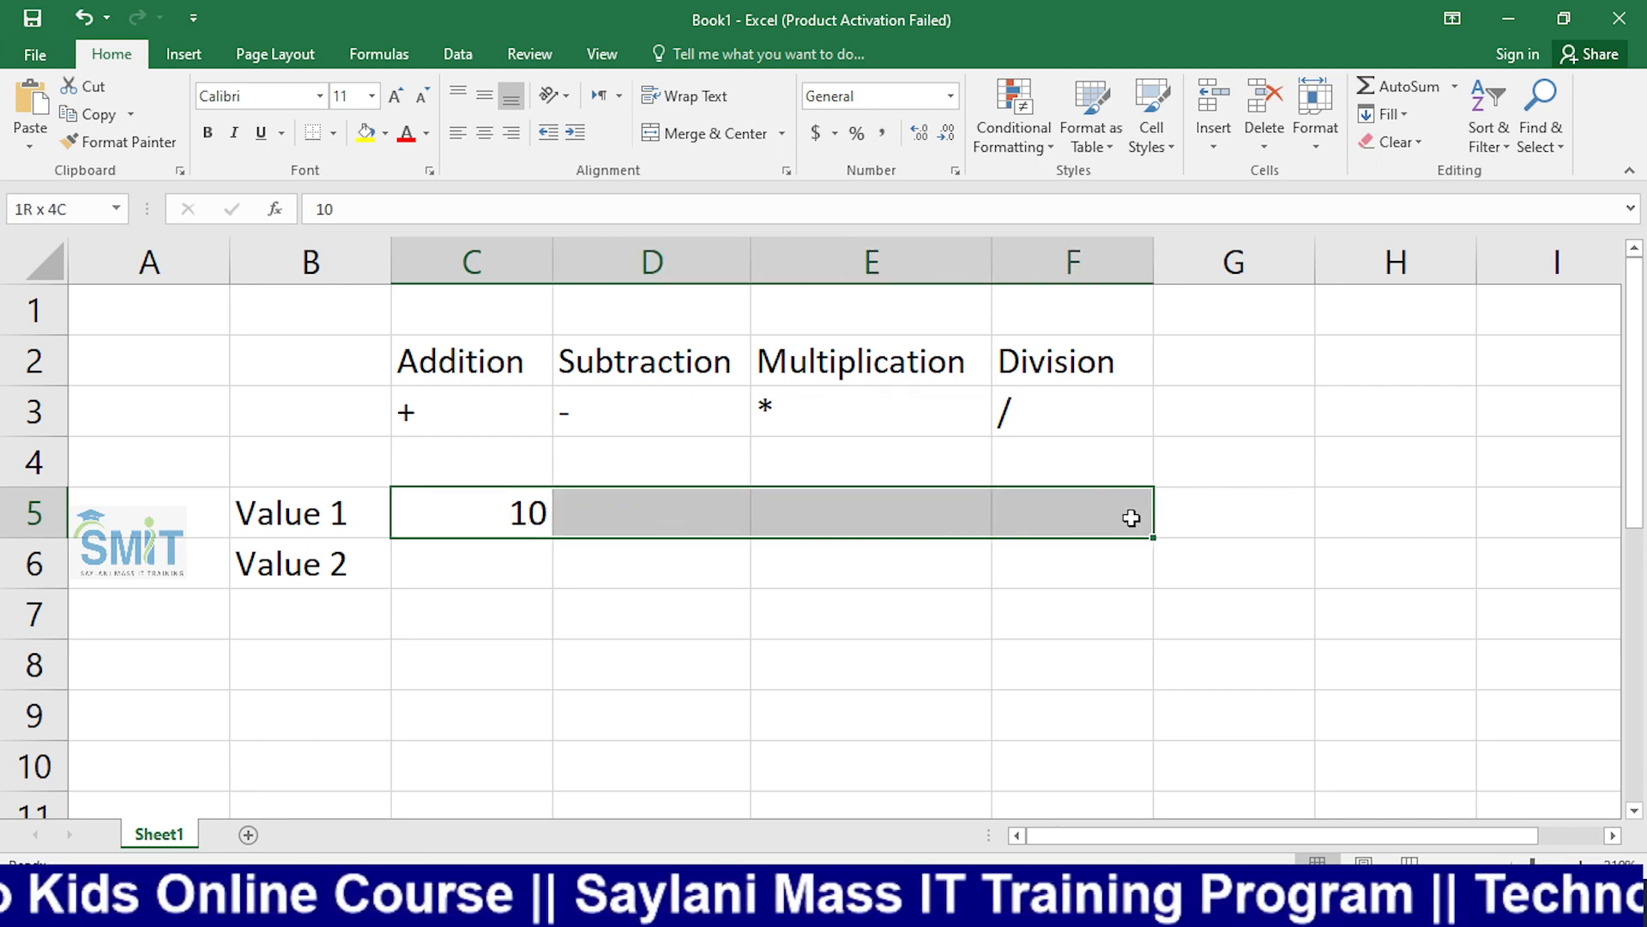
{"action": "left_click", "coordinate": [742, 609]}
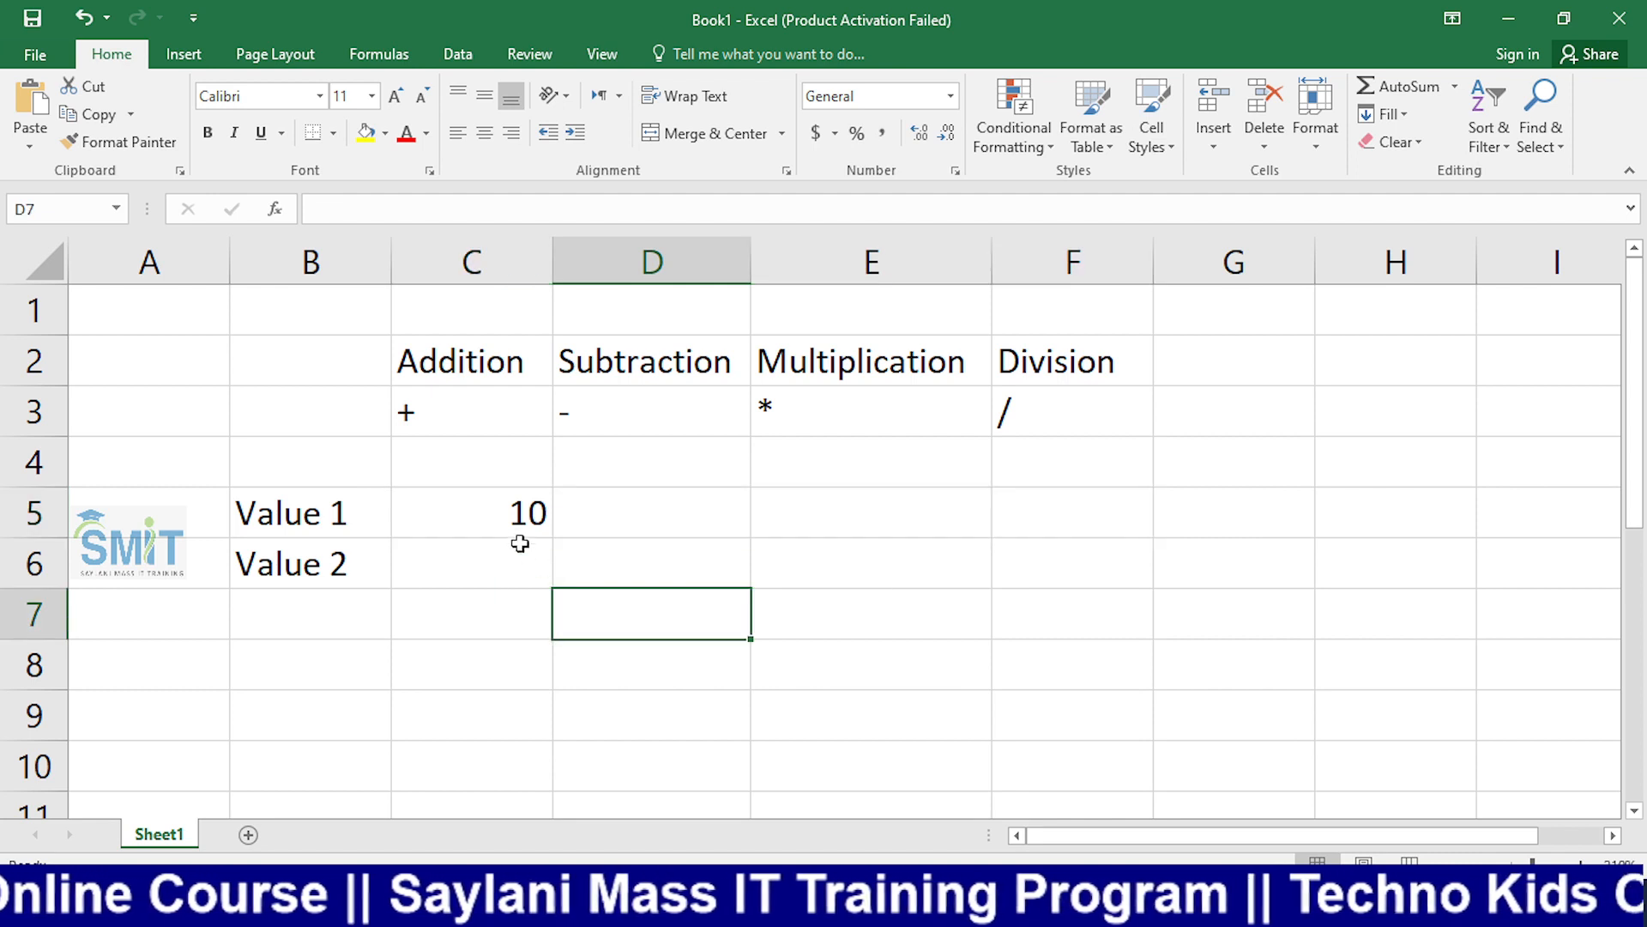
Step: AutoFill the 10 from C5 across the Value 1 row to F5
{"action": "left_click", "coordinate": [515, 525]}
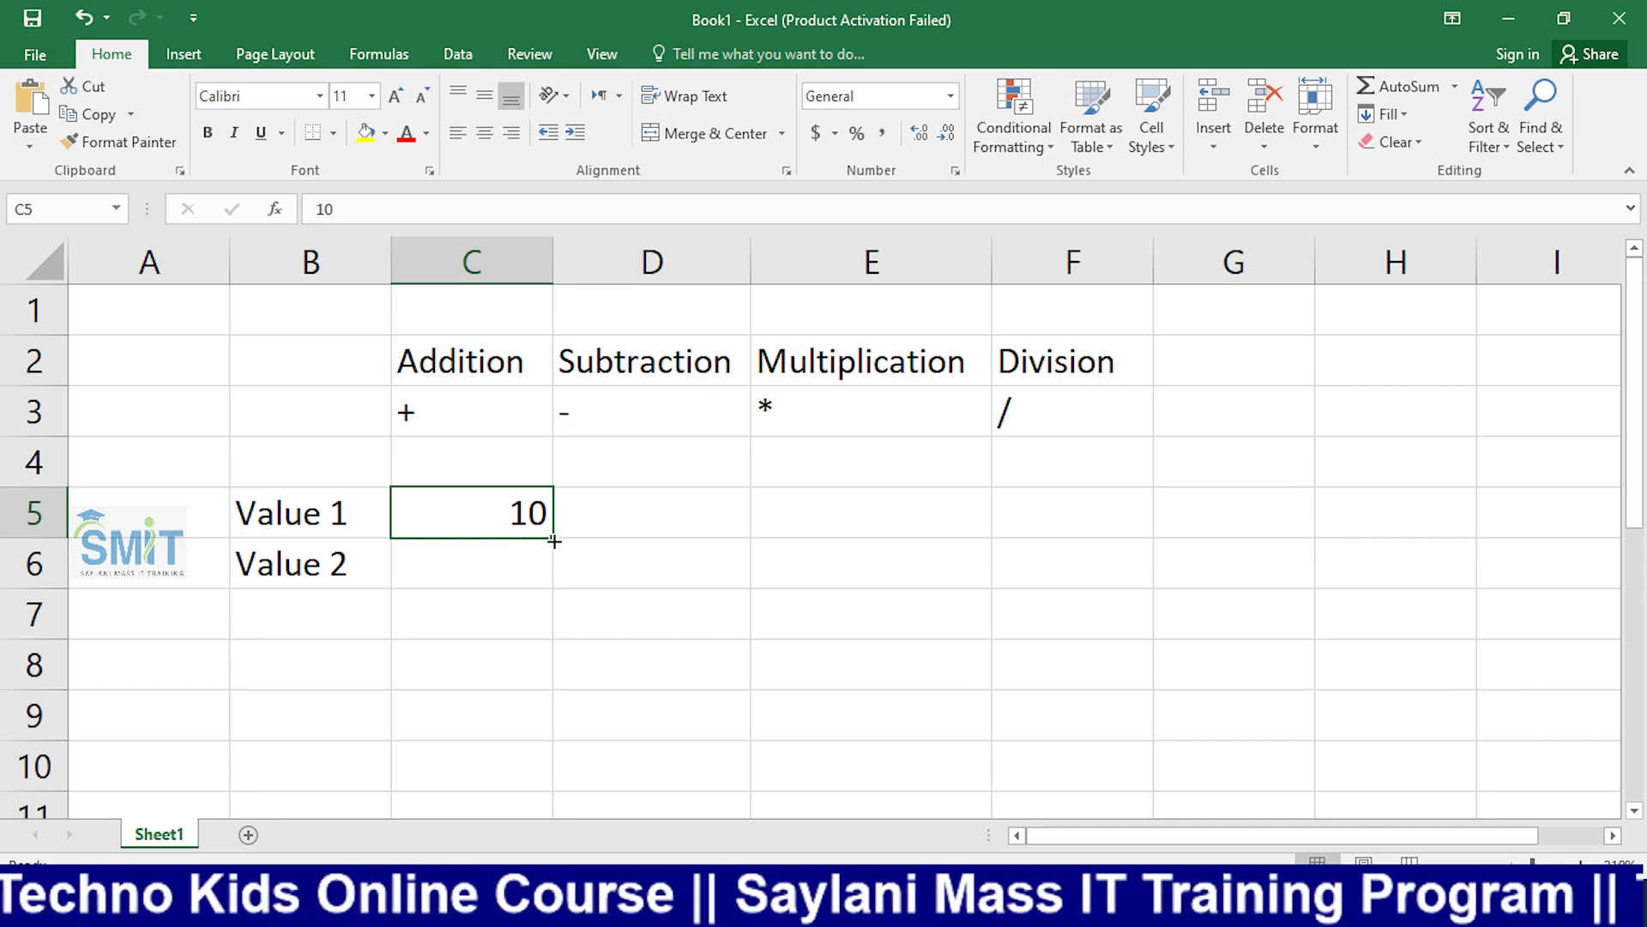
{"action": "left_click_drag", "start_coordinate": [555, 541], "coordinate": [1125, 546]}
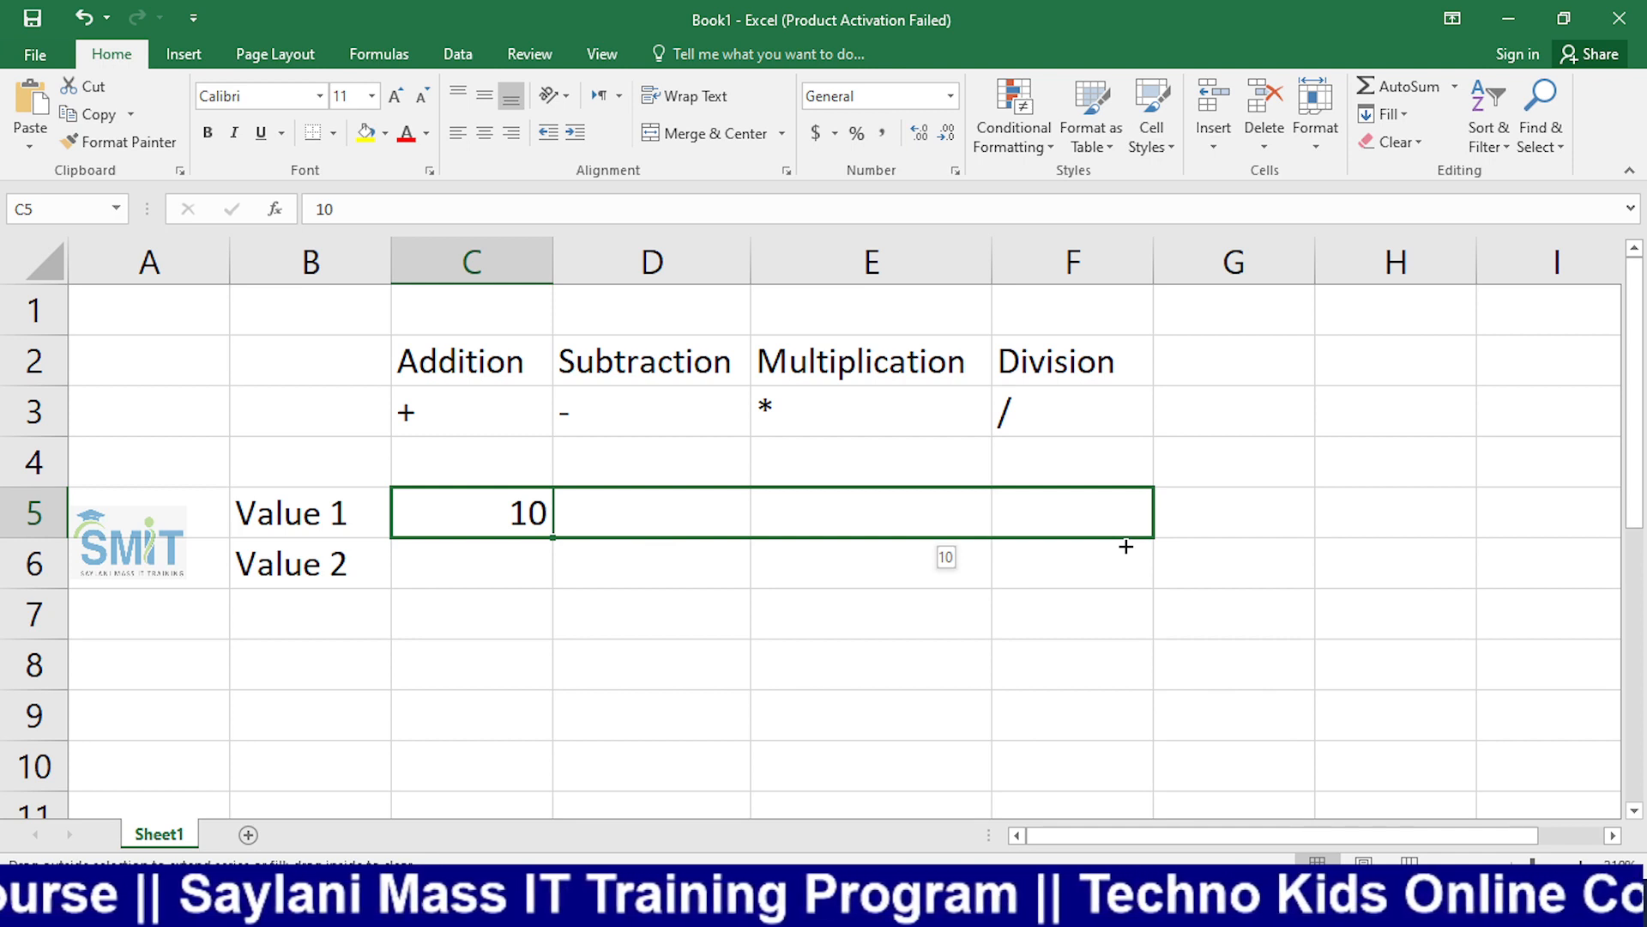
{"action": "left_click_drag", "start_coordinate": [1125, 547], "coordinate": [1122, 541]}
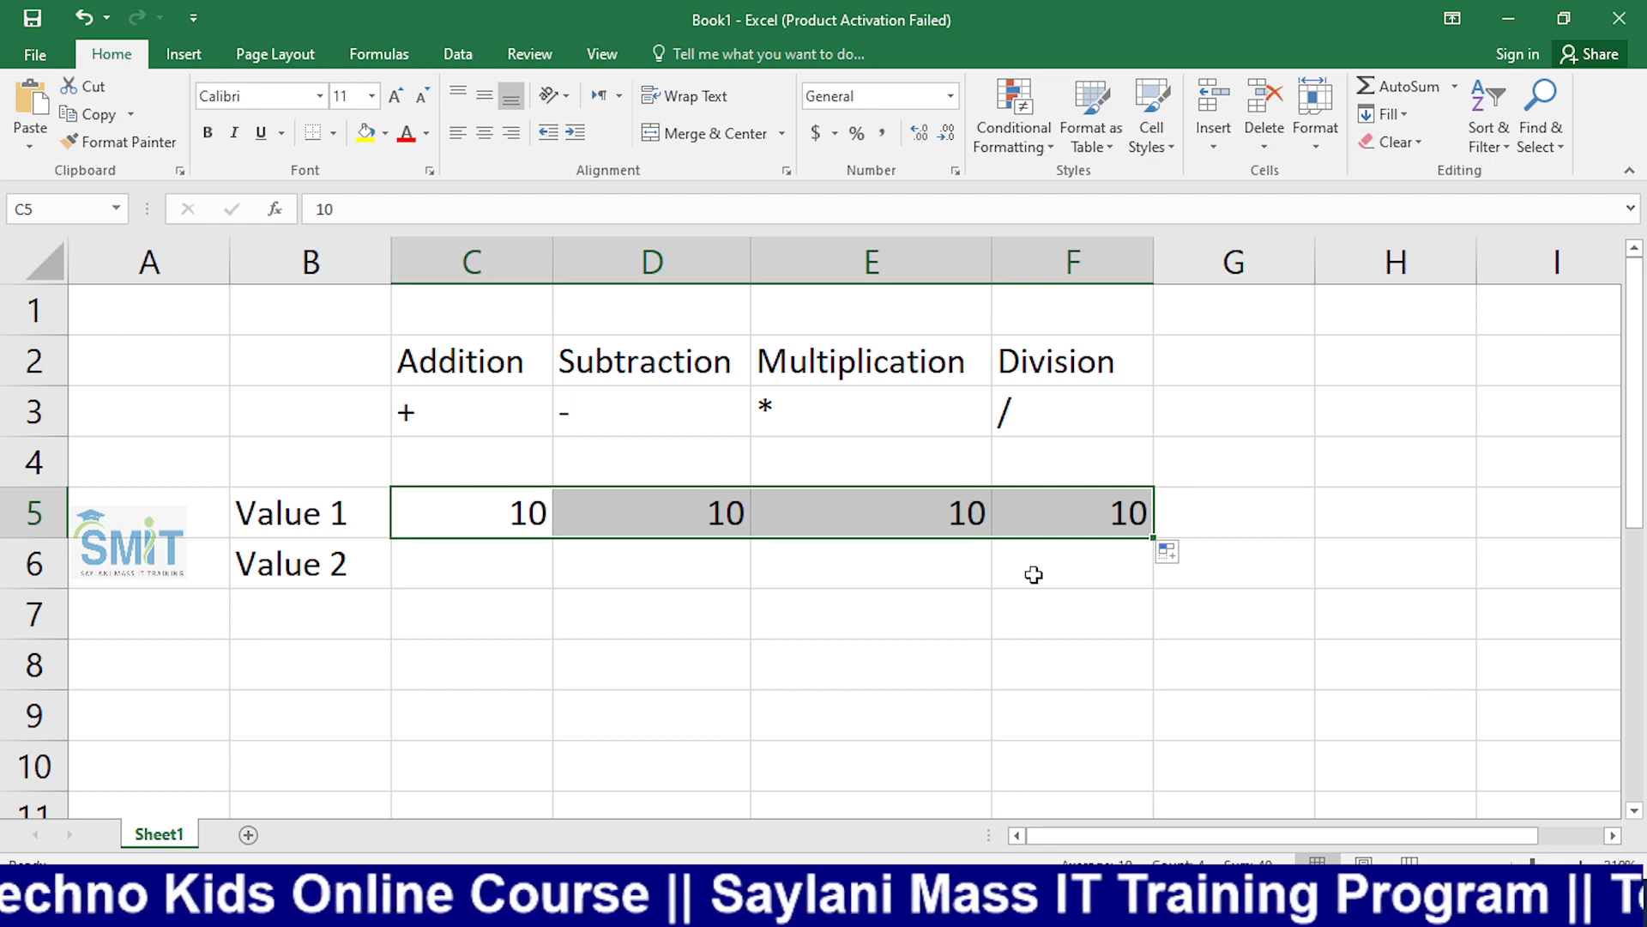
Step: Enter 5 in C6 and AutoFill it across the Value 2 row to F6
{"action": "left_click", "coordinate": [536, 552]}
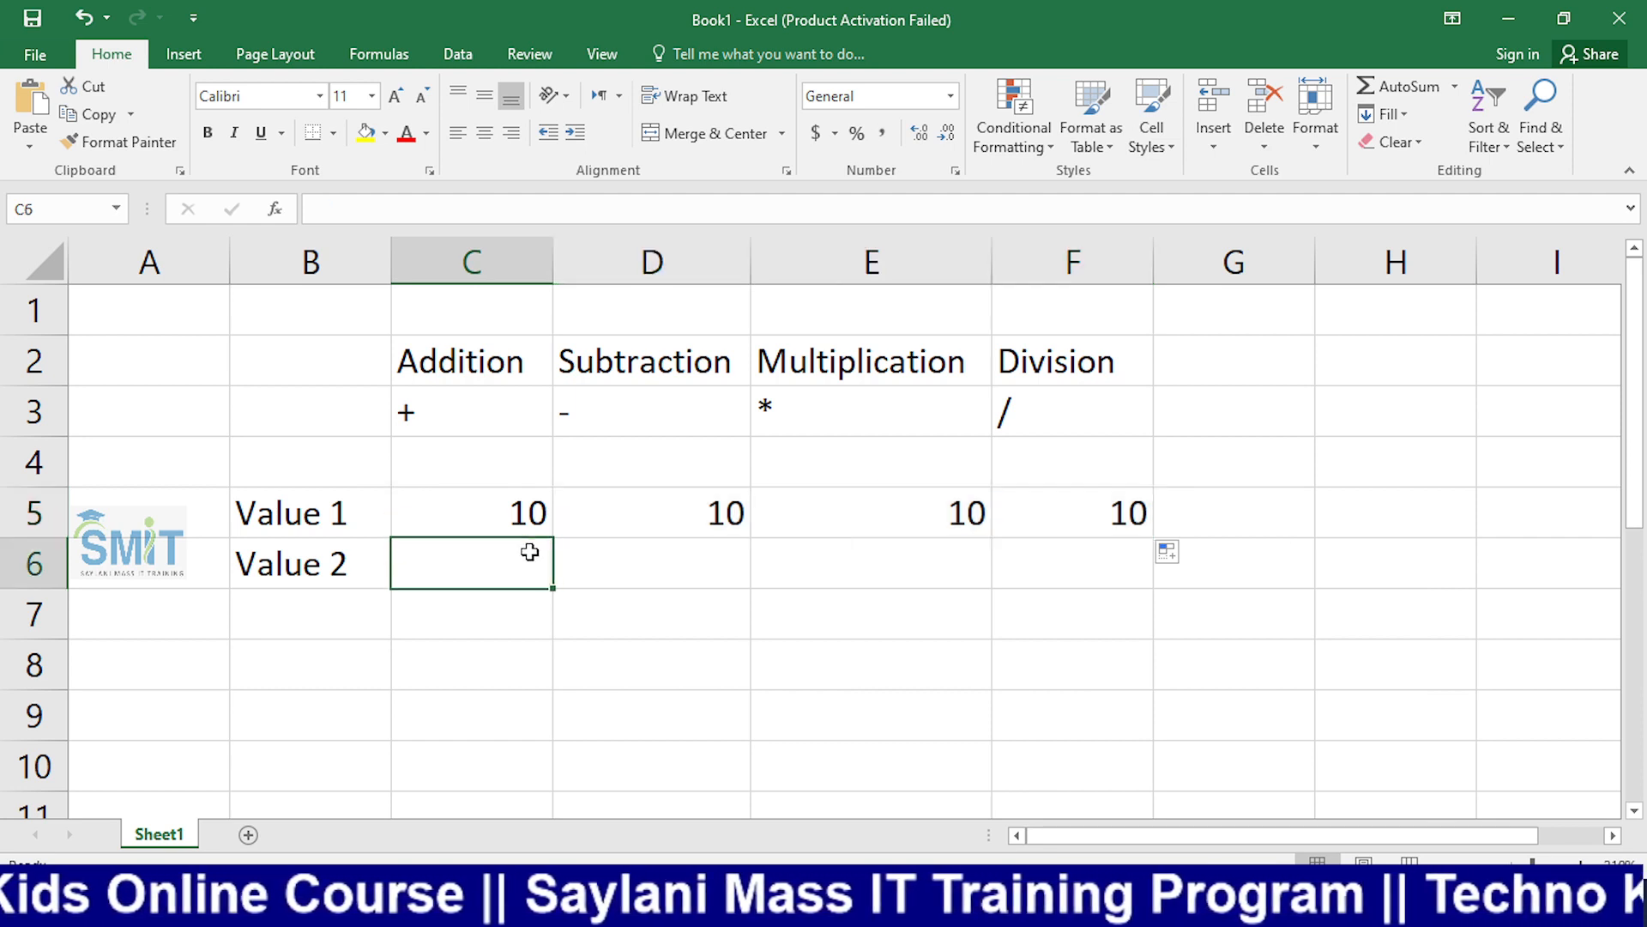
{"action": "type", "text": "5"}
{"action": "key", "text": "Return"}
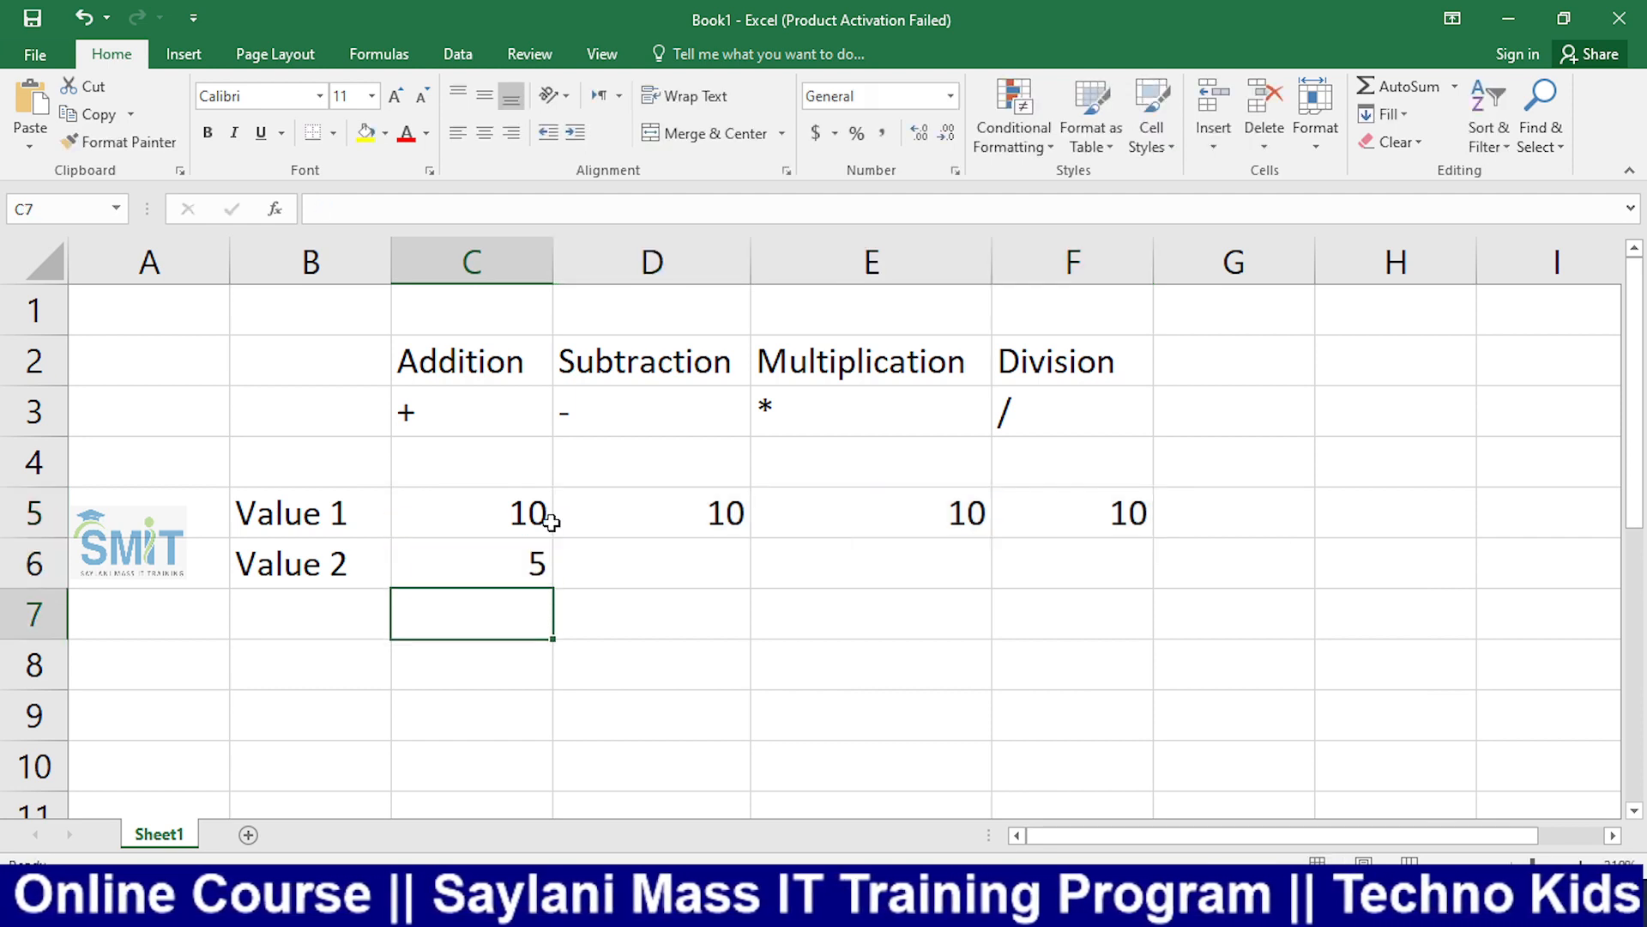
{"action": "left_click", "coordinate": [525, 568]}
{"action": "left_click_drag", "start_coordinate": [554, 591], "coordinate": [1192, 583]}
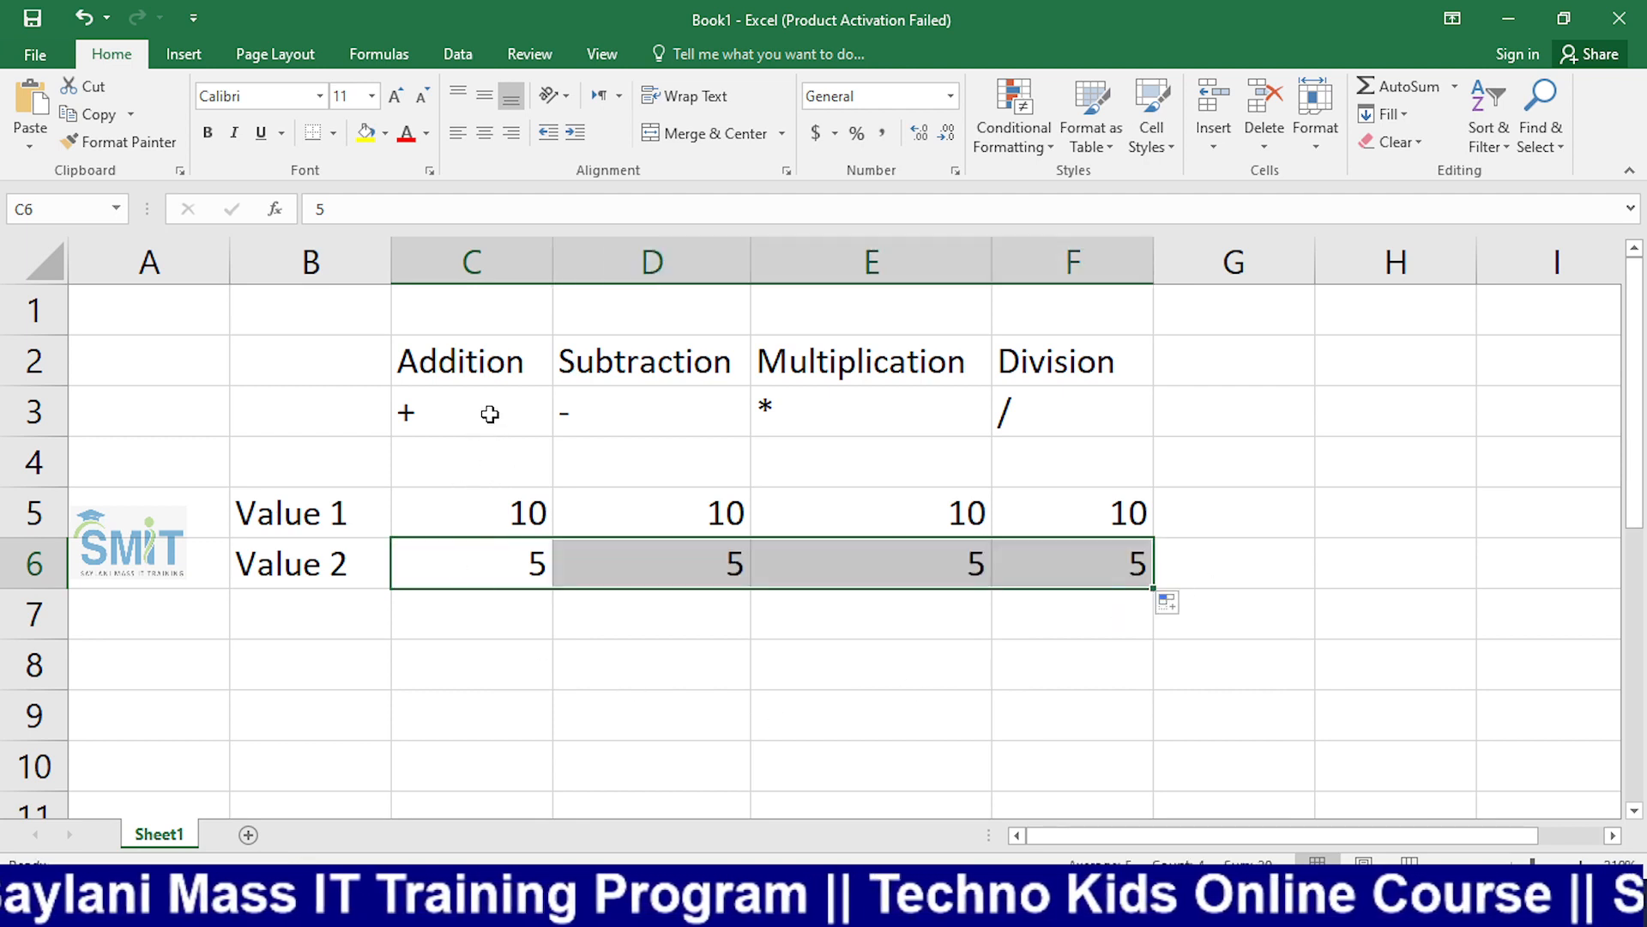
Step: Examine the two values of the Addition column in C5 and C6
{"action": "left_click", "coordinate": [496, 506]}
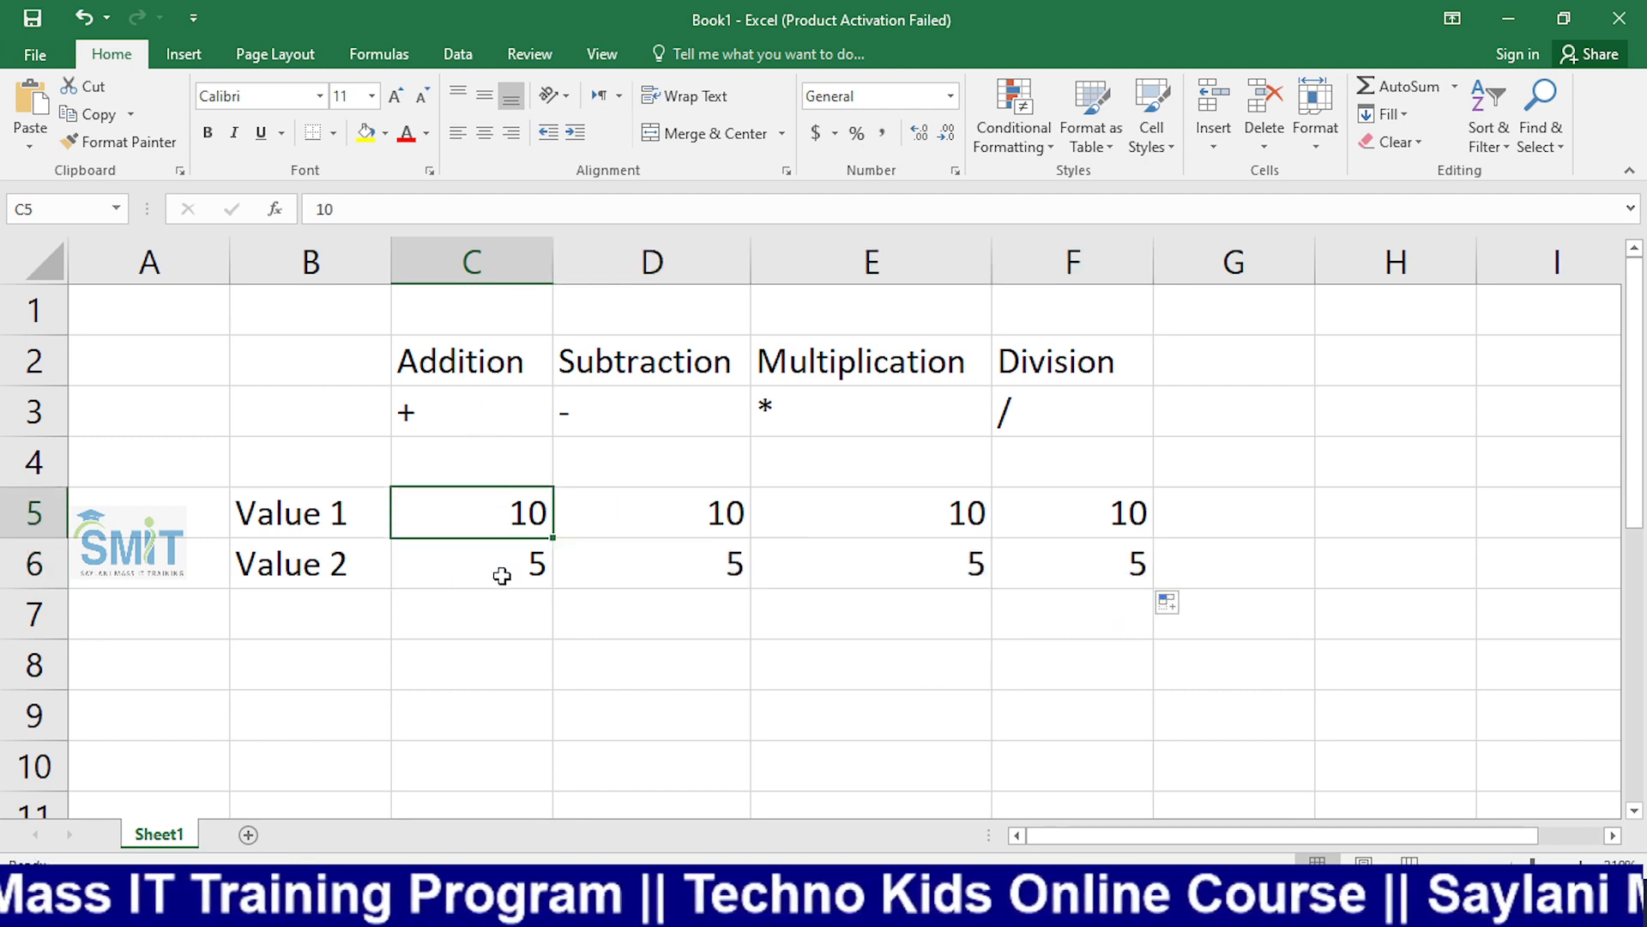
{"action": "left_click", "coordinate": [500, 574]}
{"action": "left_click", "coordinate": [501, 504]}
{"action": "left_click", "coordinate": [509, 585]}
{"action": "left_click", "coordinate": [523, 505]}
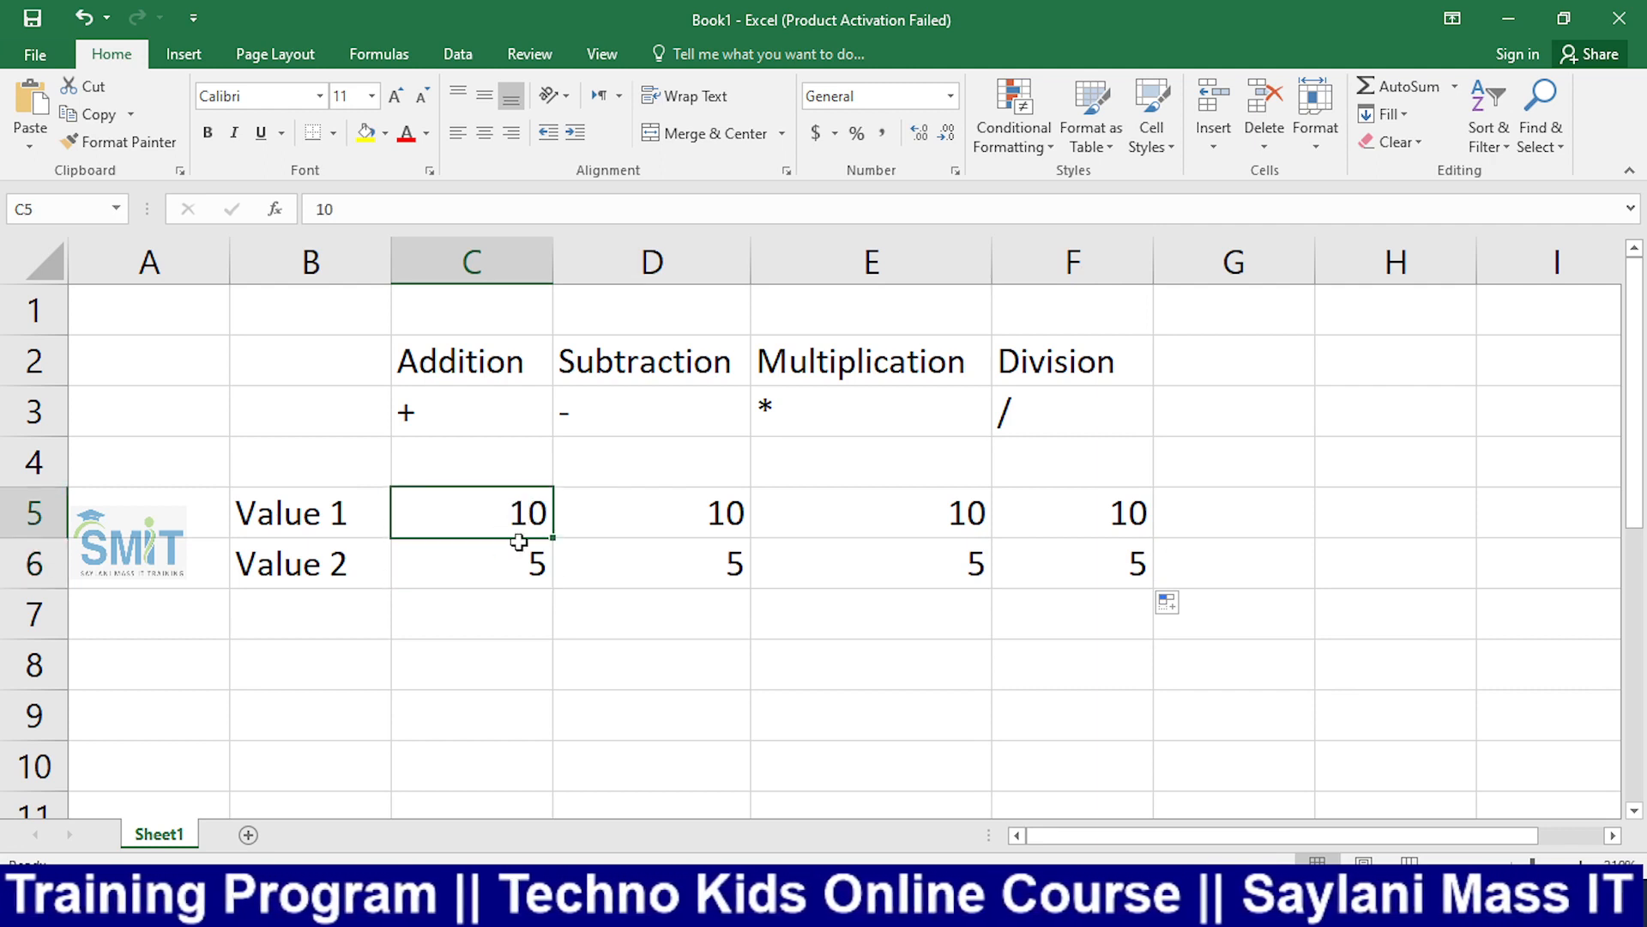
{"action": "left_click", "coordinate": [512, 581]}
{"action": "left_click", "coordinate": [497, 499]}
{"action": "left_click", "coordinate": [507, 568]}
{"action": "left_click", "coordinate": [507, 515]}
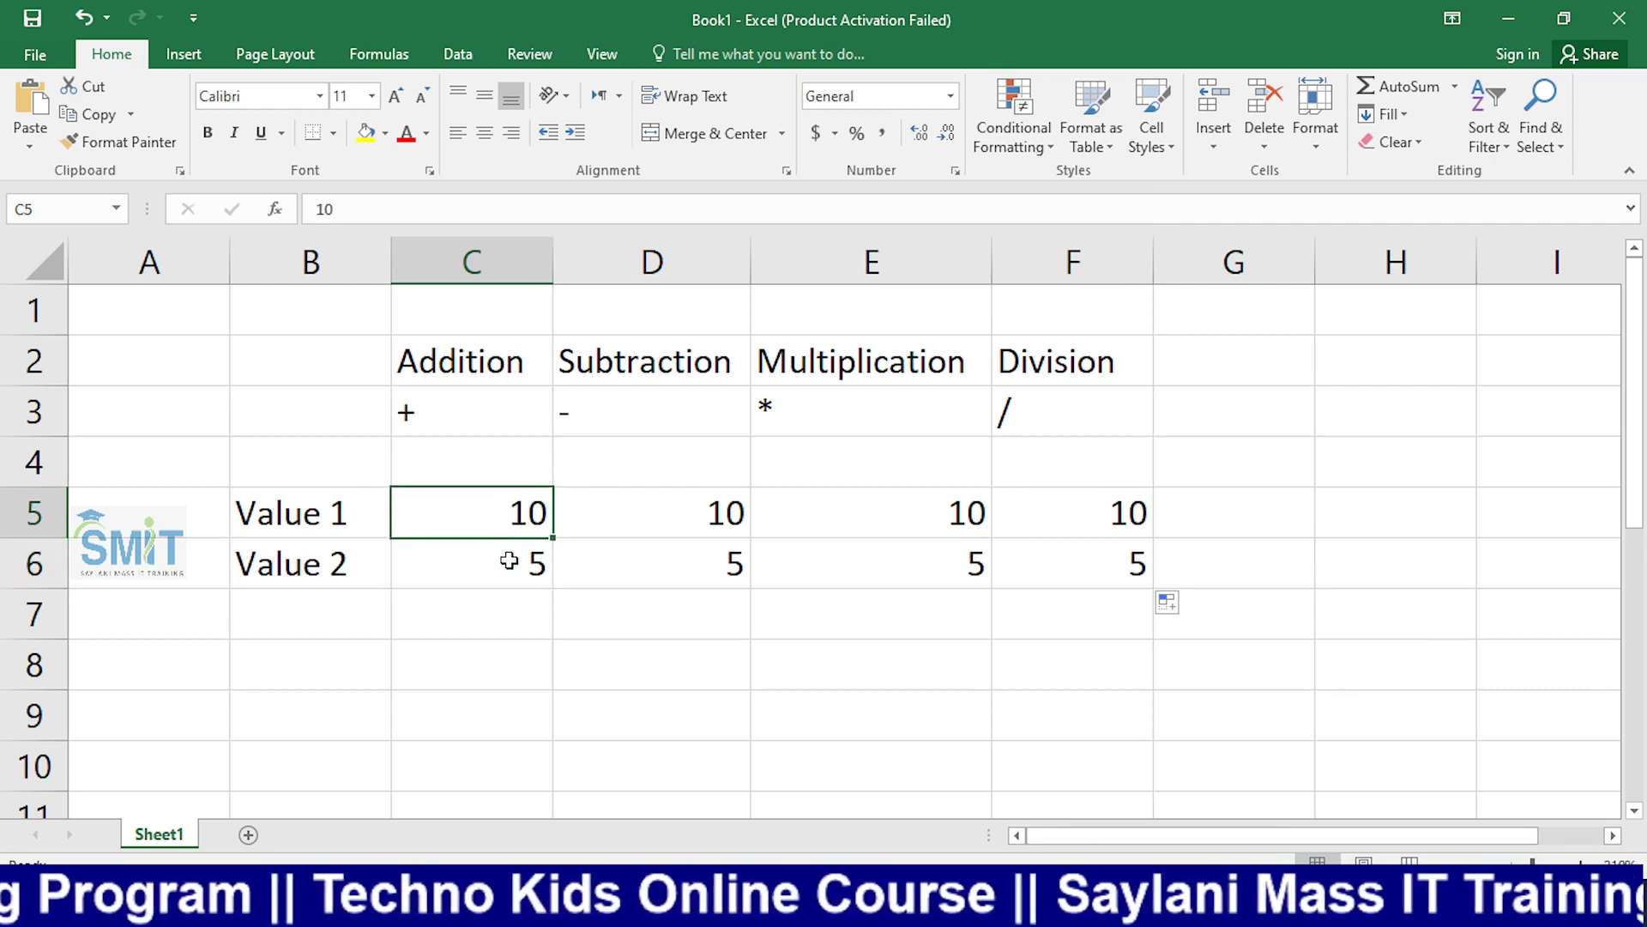
{"action": "left_click", "coordinate": [507, 566]}
{"action": "left_click", "coordinate": [507, 507]}
{"action": "left_click", "coordinate": [512, 554]}
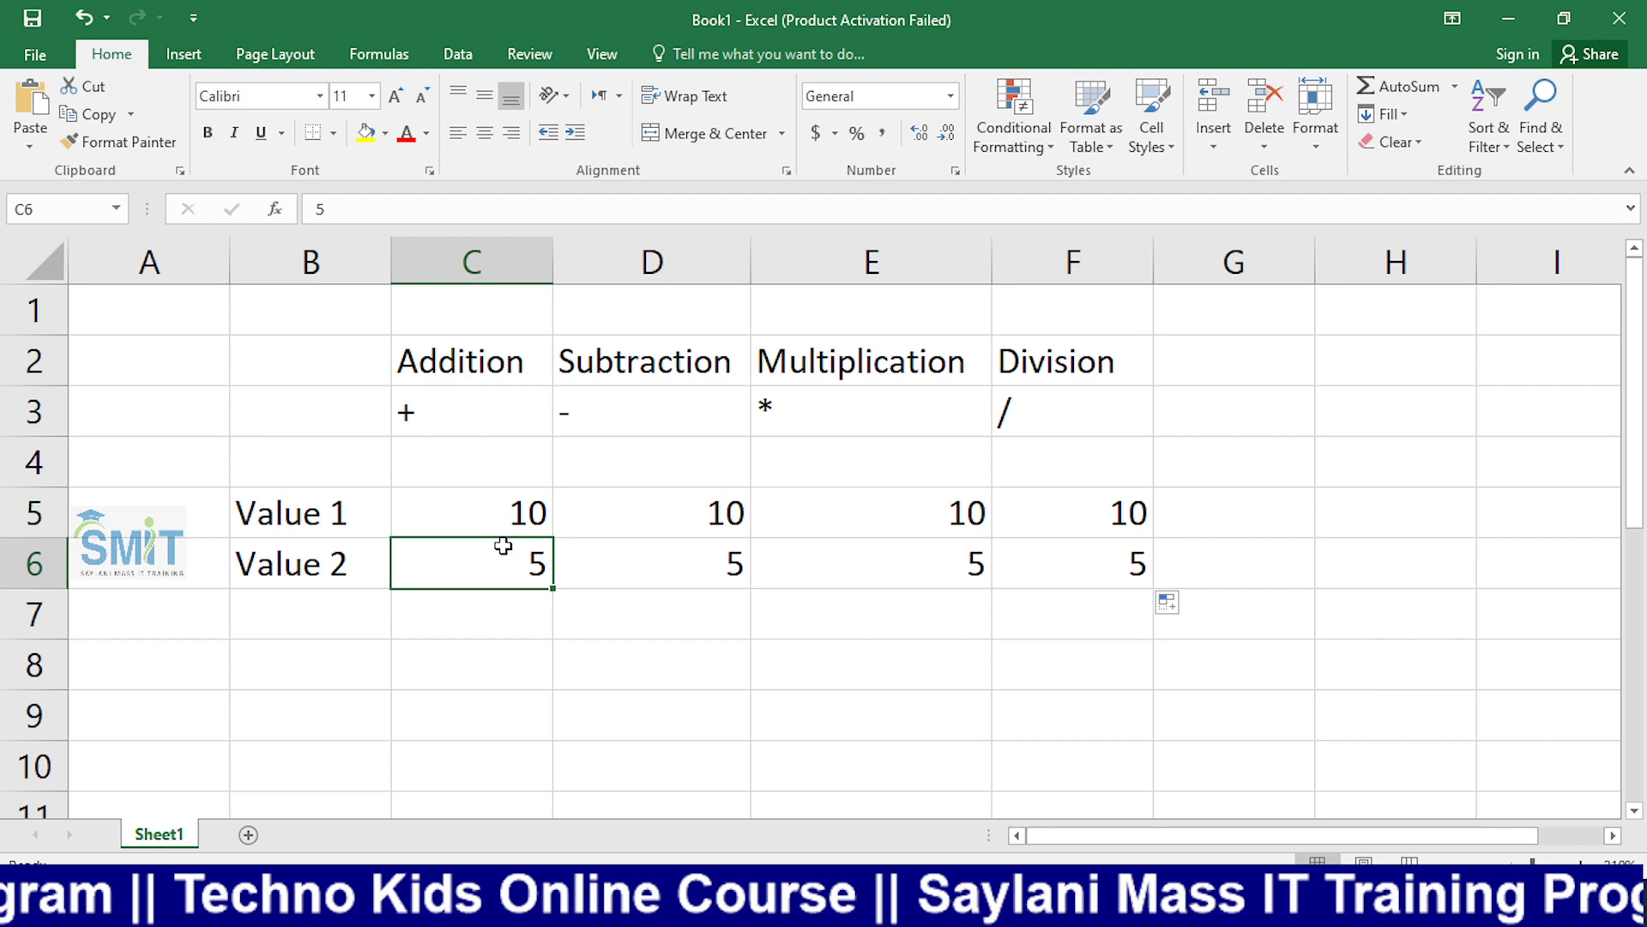
Step: Enter the row label Ans 1 in B9 and select the empty cell C9 beside it
{"action": "left_click", "coordinate": [333, 704]}
{"action": "type", "text": "A"}
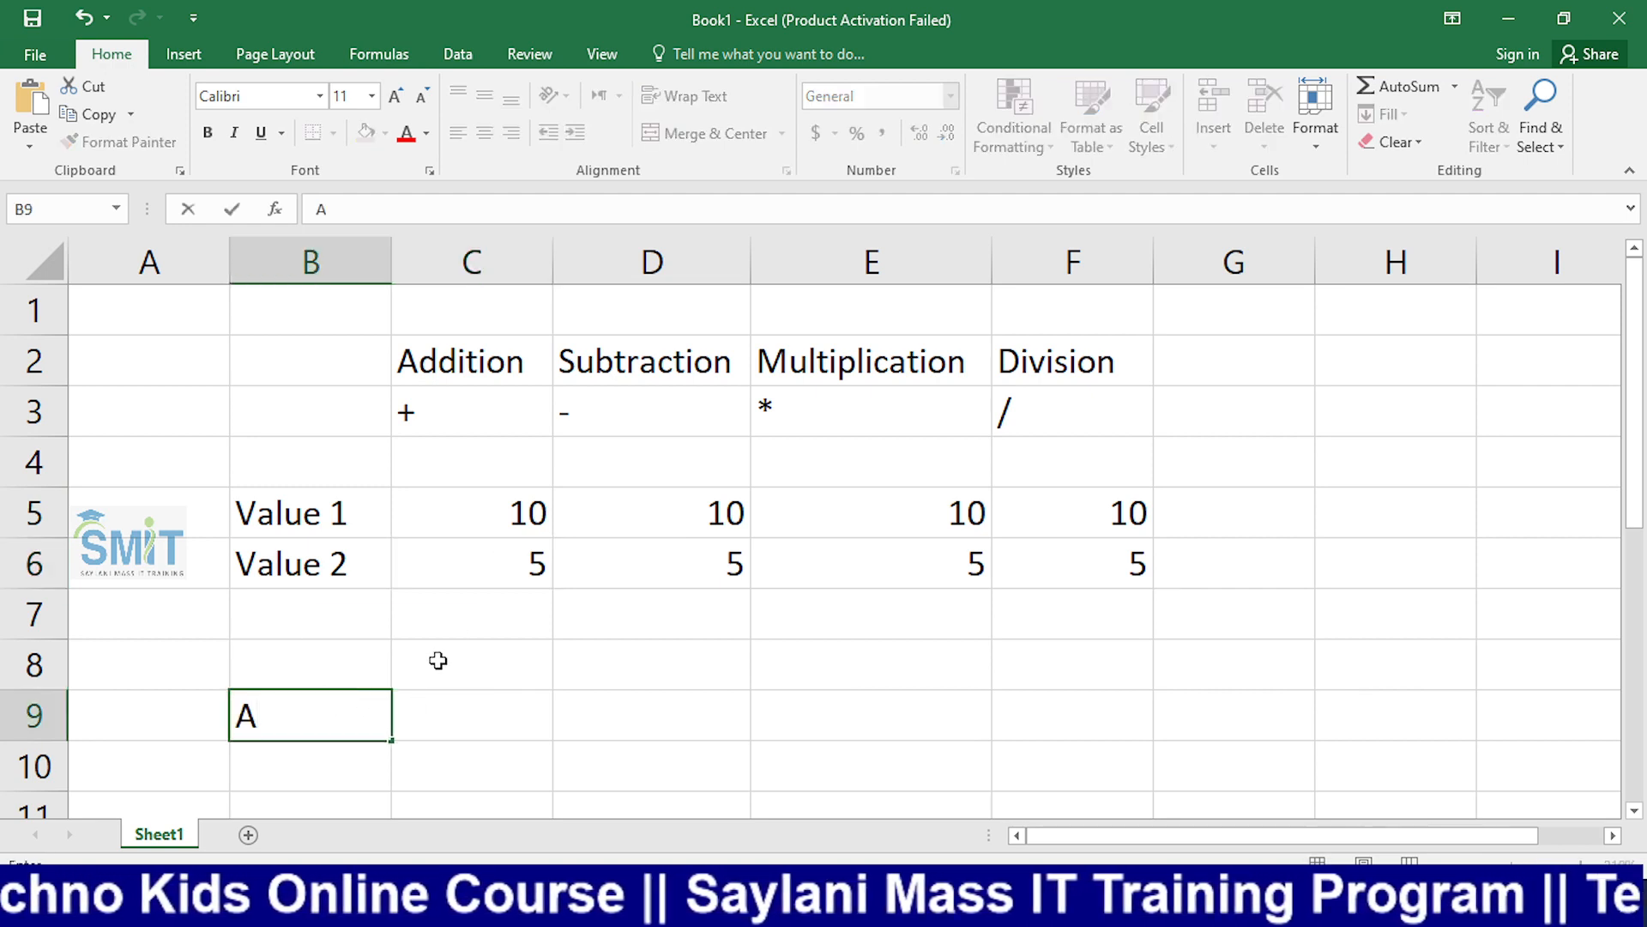
{"action": "type", "text": "ns 1"}
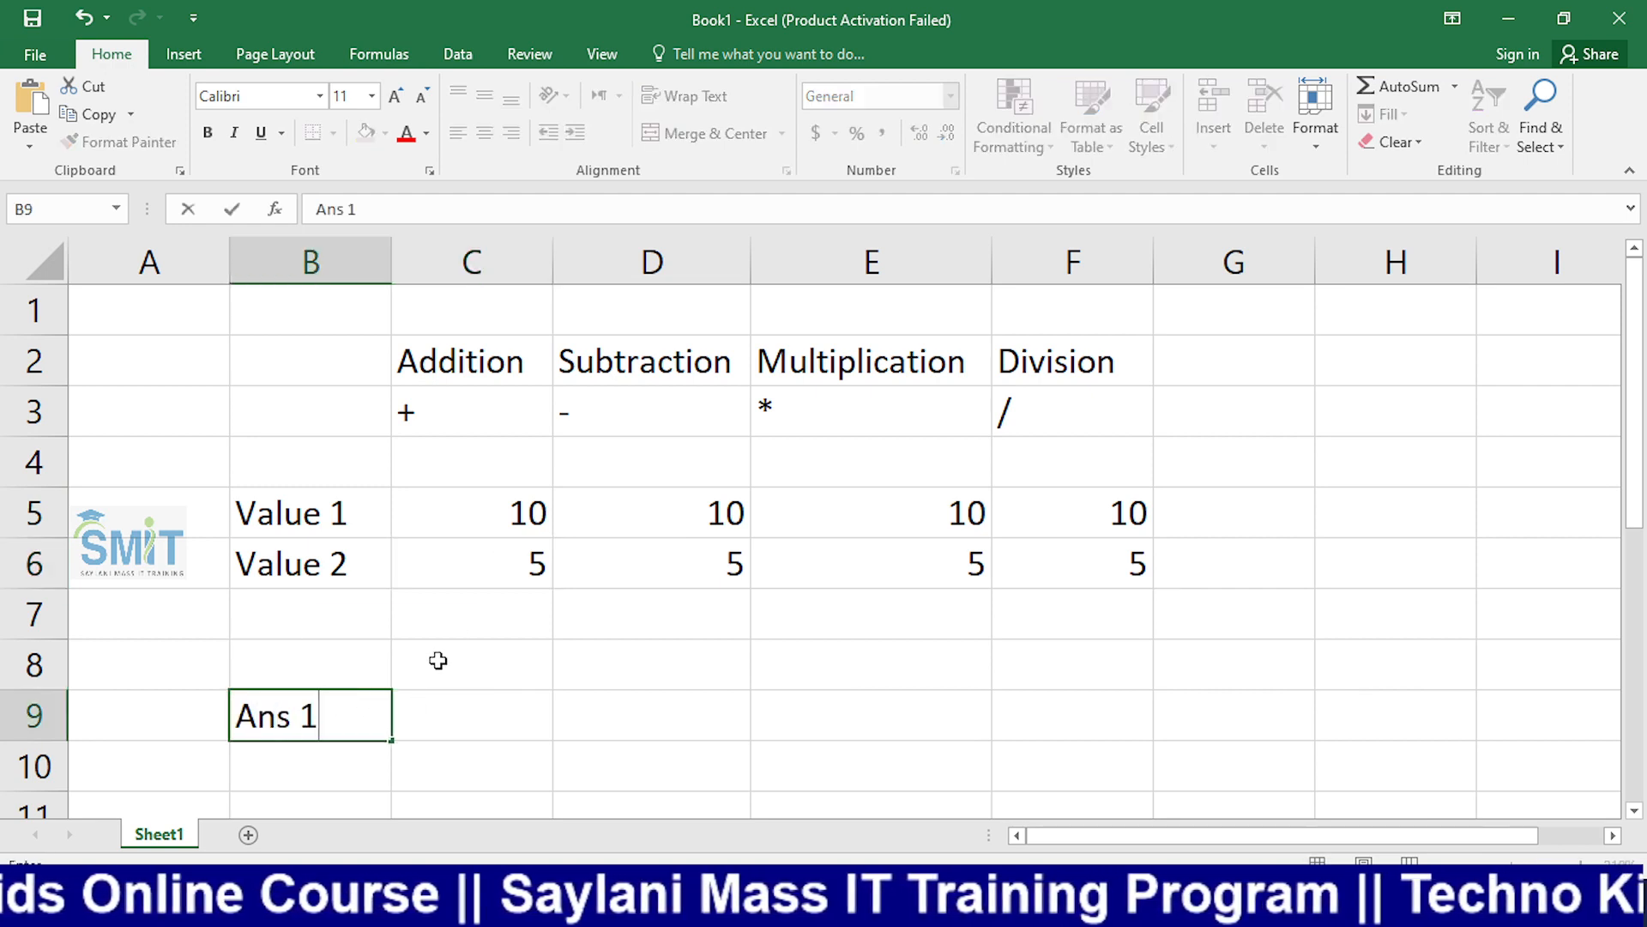
{"action": "key", "text": "Return"}
{"action": "left_click", "coordinate": [495, 715]}
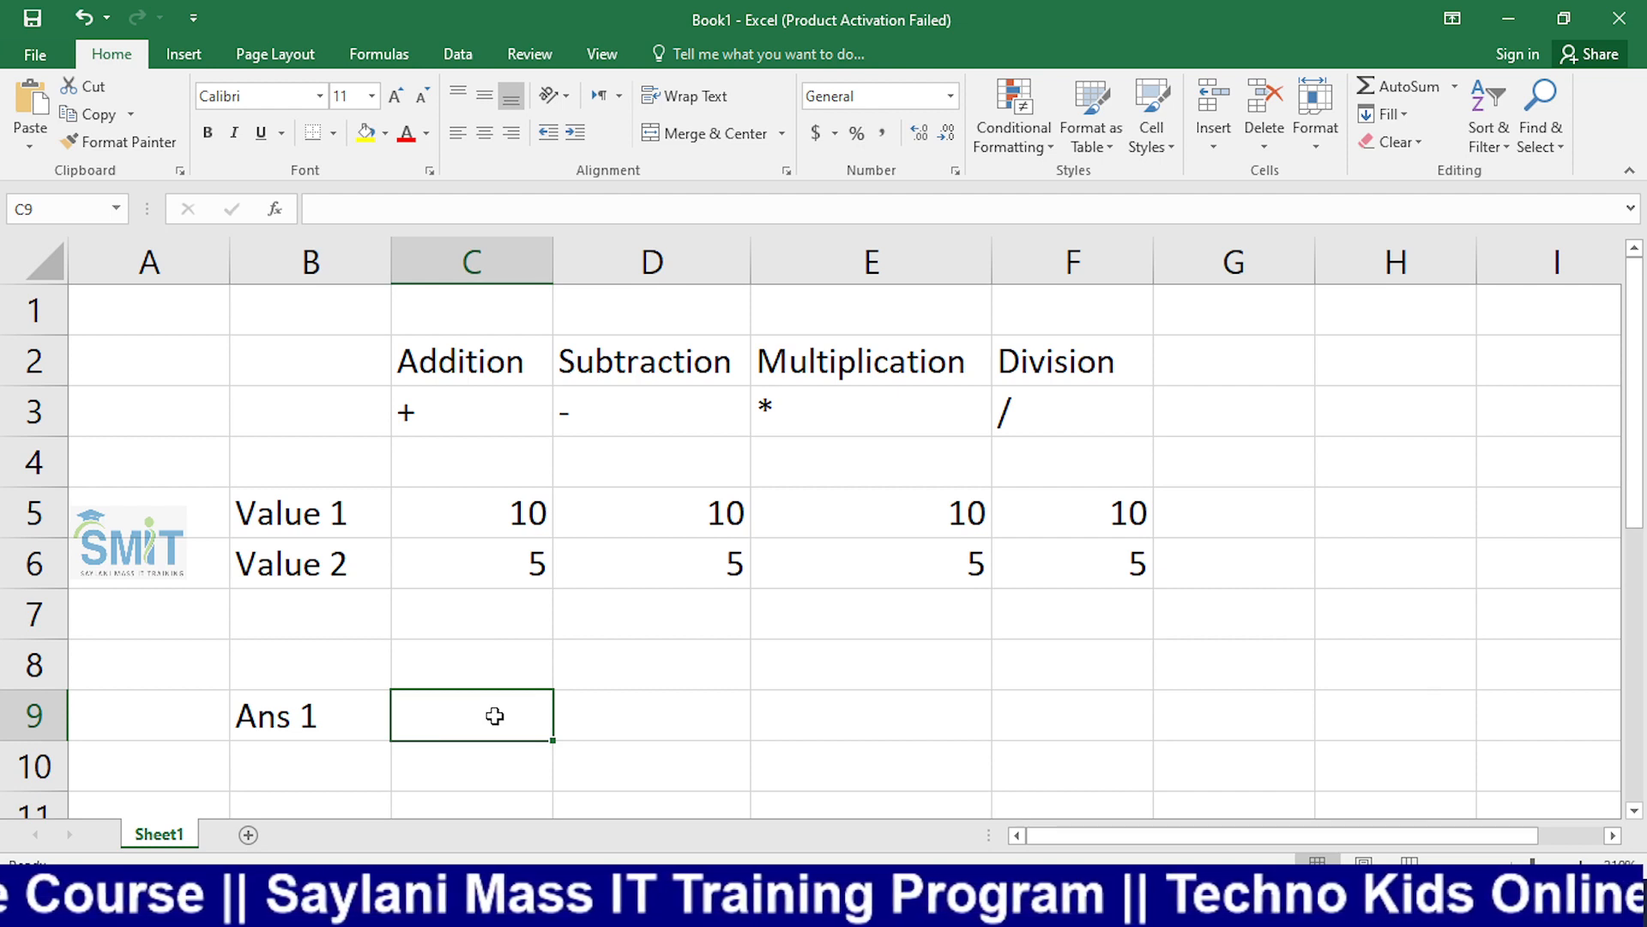
{"action": "key", "text": "alt+Tab"}
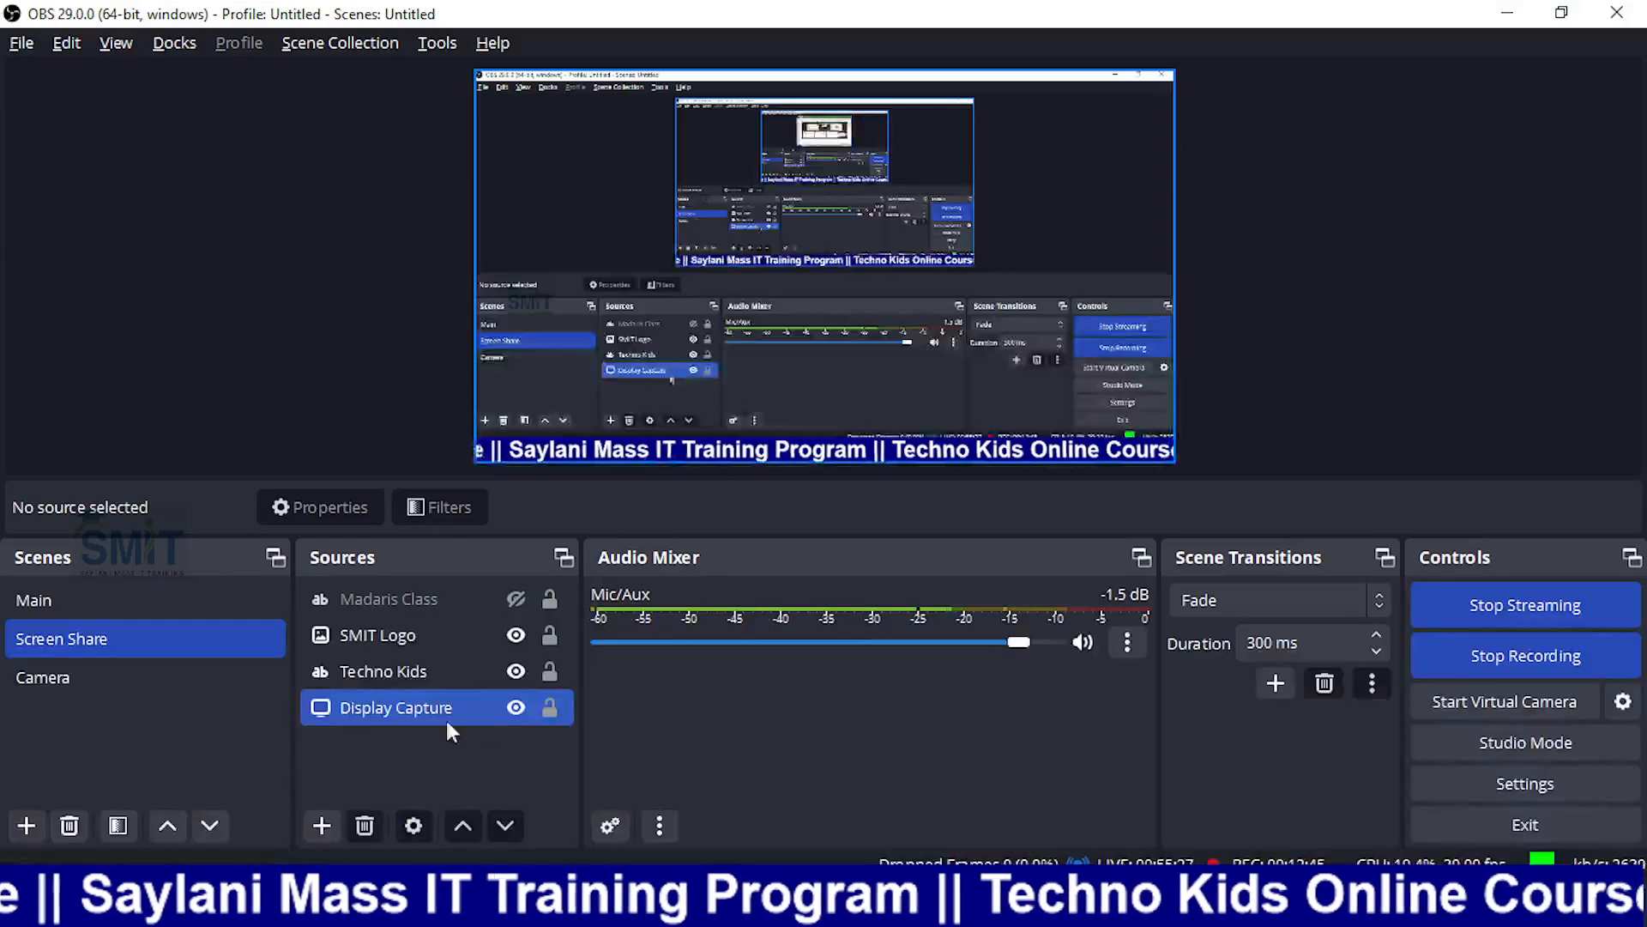
{"action": "left_click", "coordinate": [69, 671]}
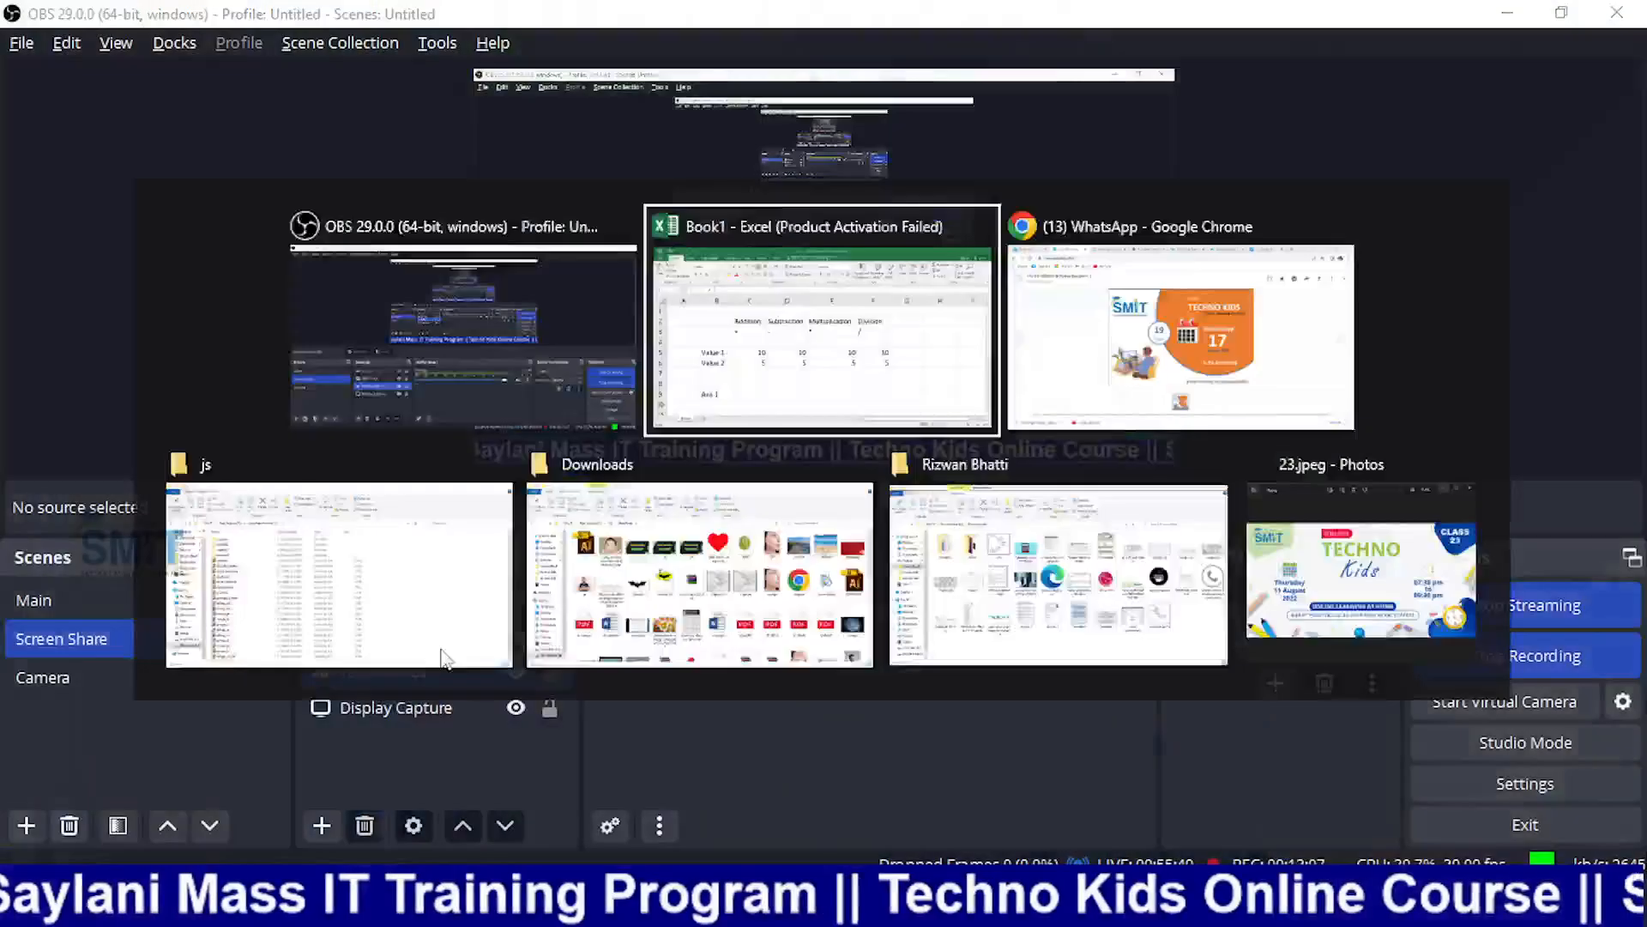
{"action": "key", "text": "alt+Tab"}
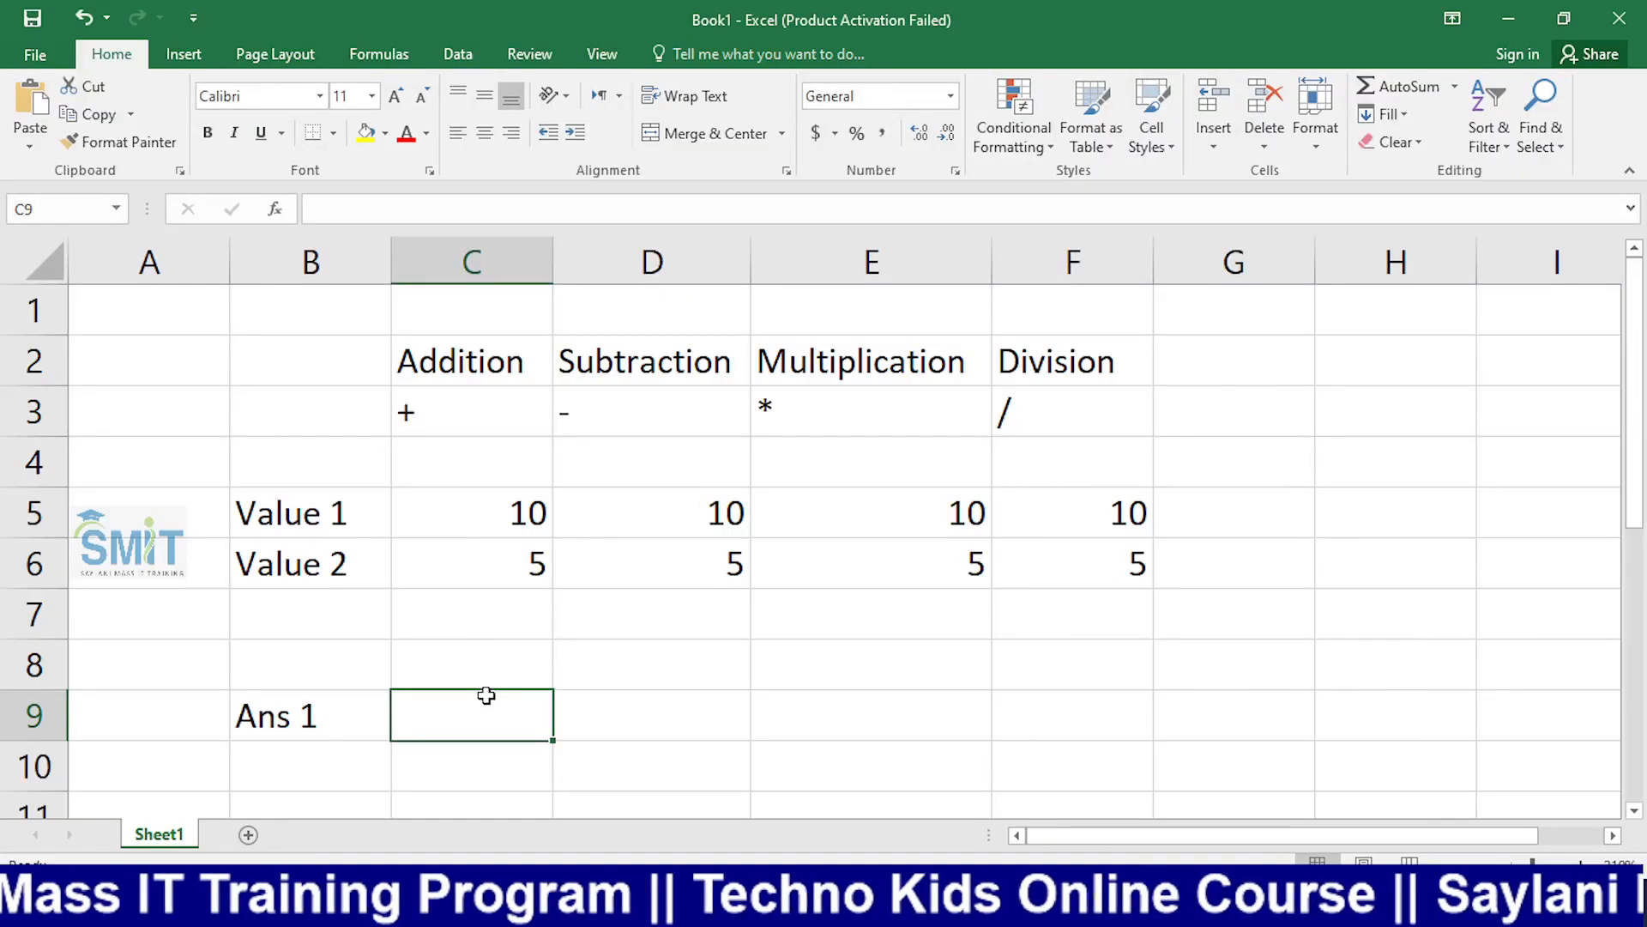
Step: Enter 10+5 in C9 without an equals sign, then reselect the cell
{"action": "type", "text": "10+5"}
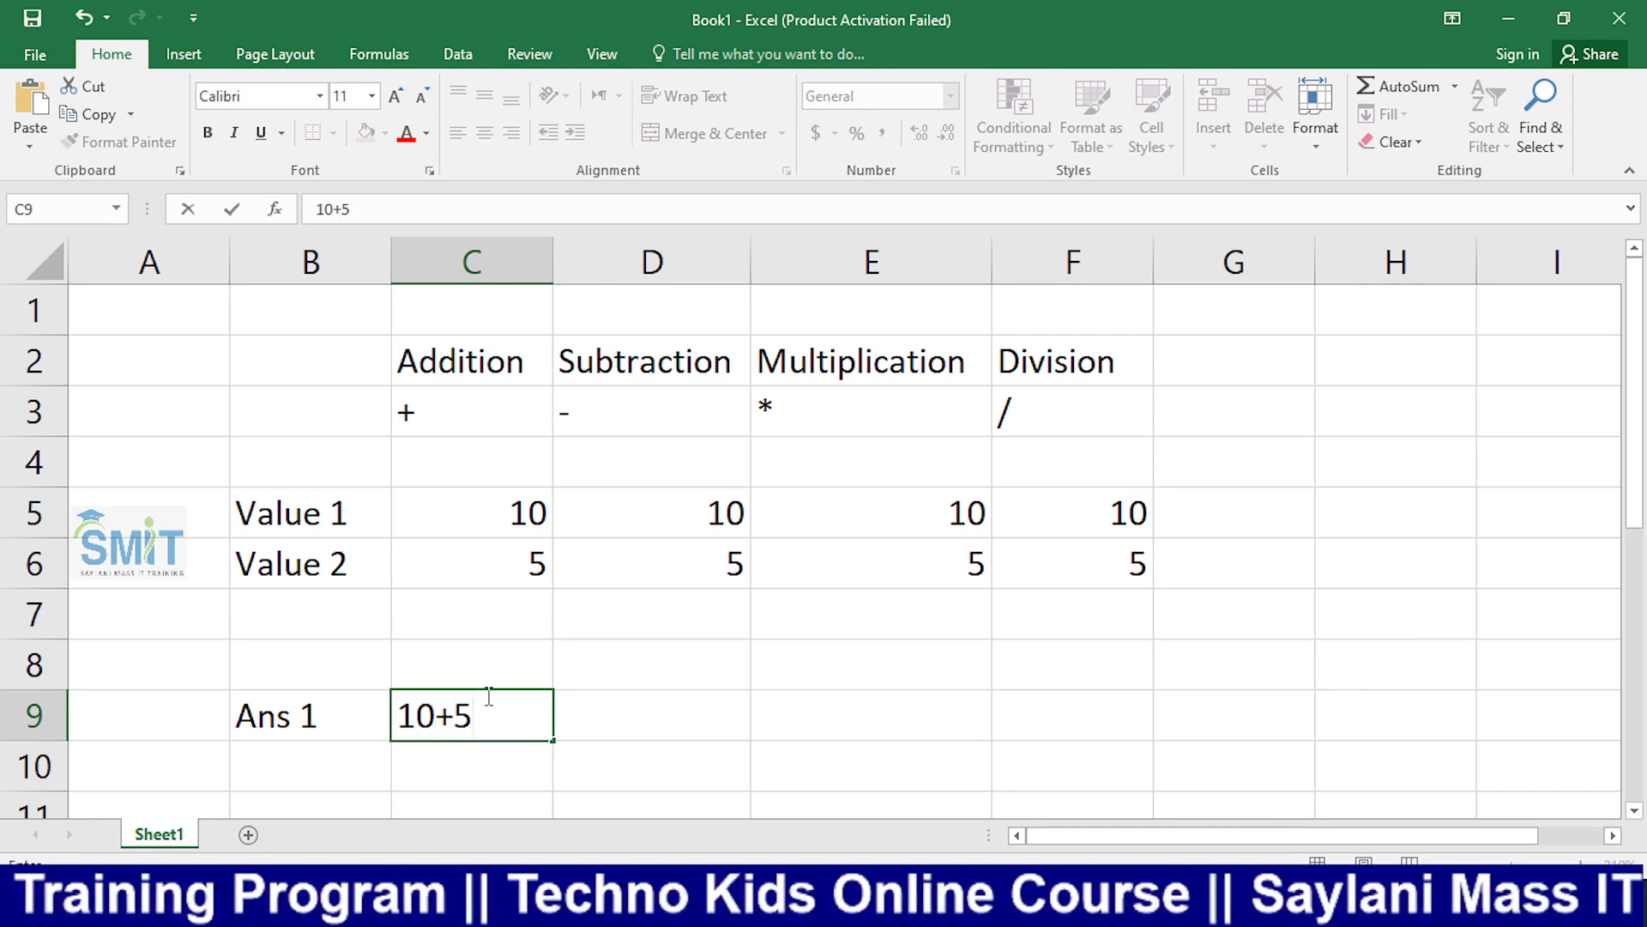
{"action": "key", "text": "Return"}
{"action": "left_click", "coordinate": [486, 695]}
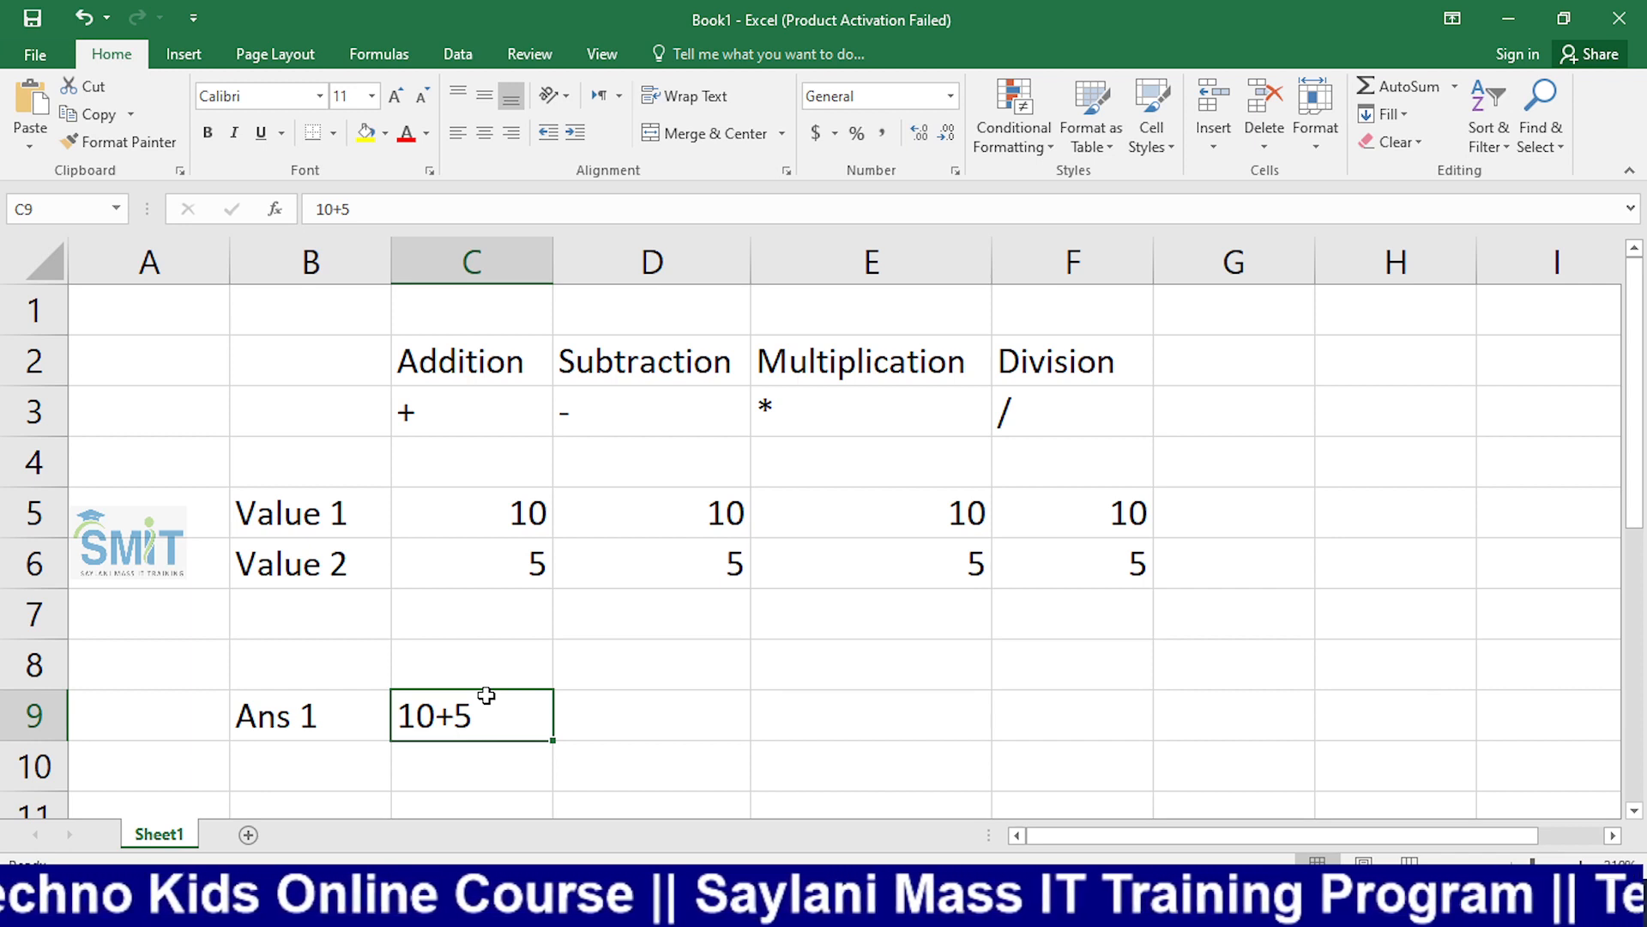
Step: Replace the plain text in C9 with the addition formula =10+5
{"action": "key", "text": "Delete"}
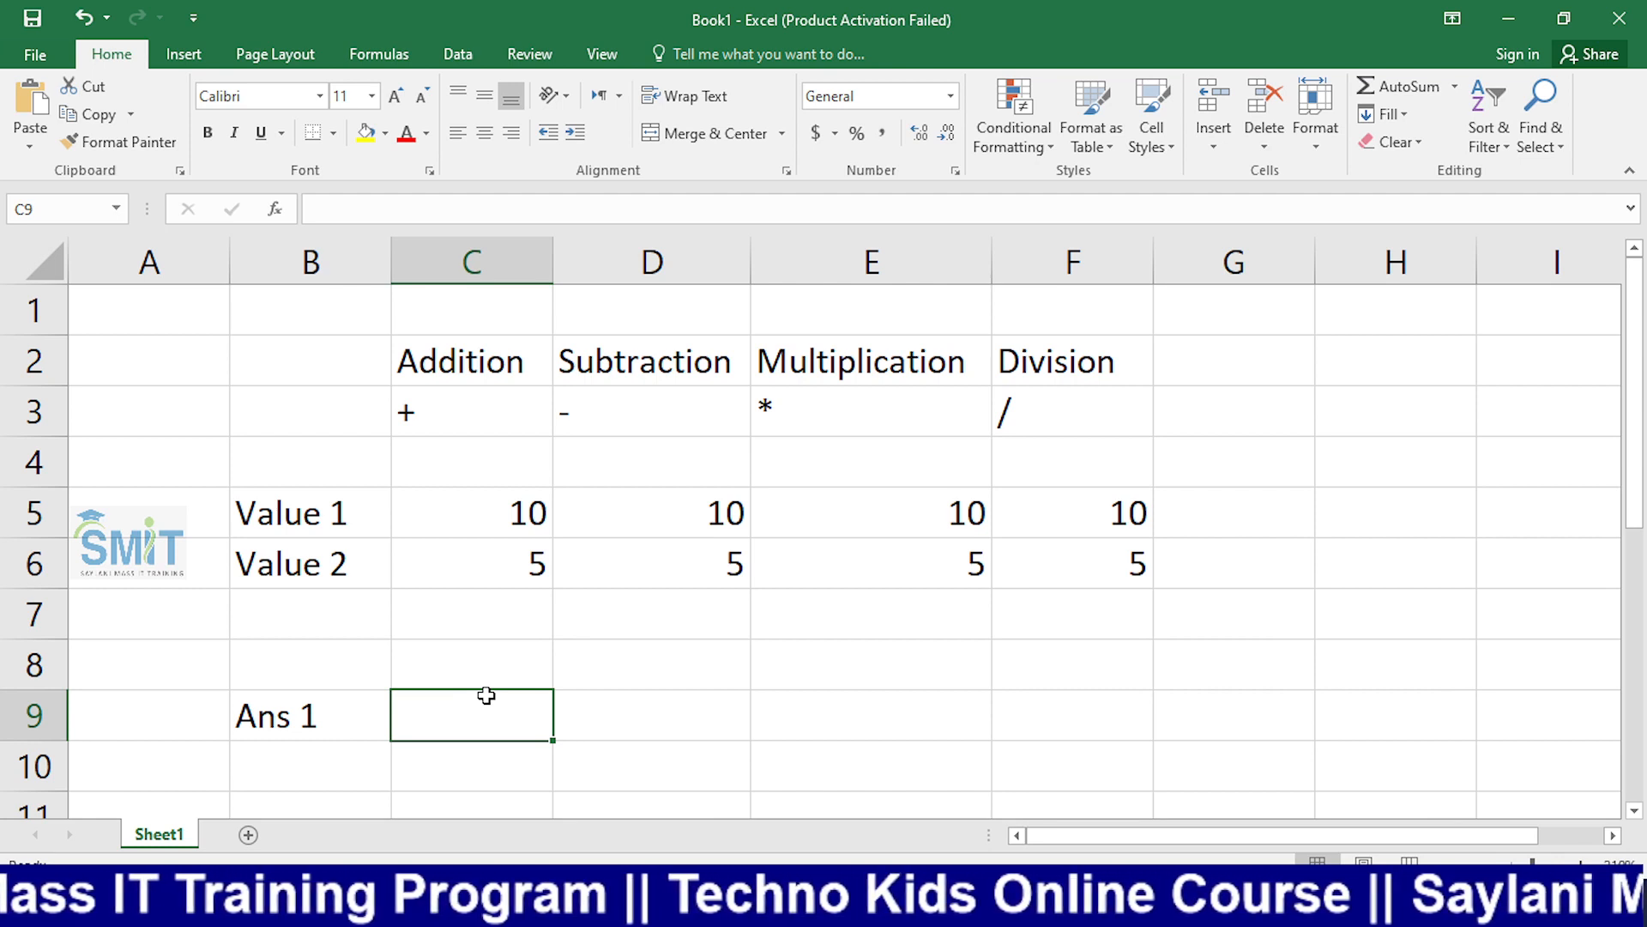
{"action": "type", "text": "="}
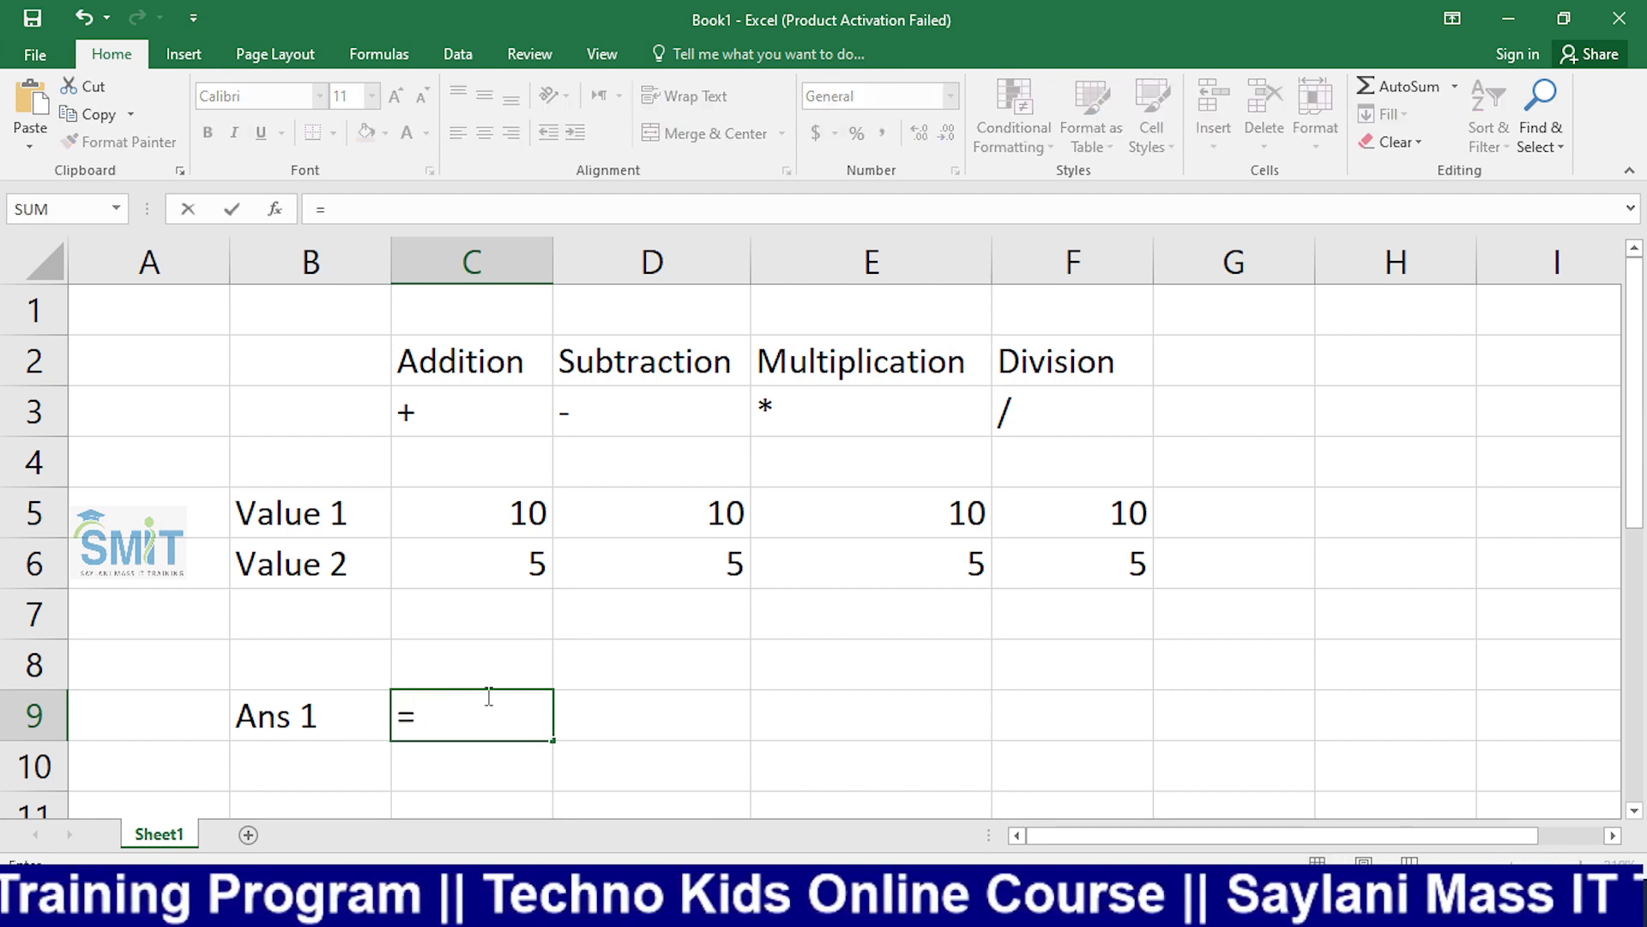
{"action": "type", "text": "10+5"}
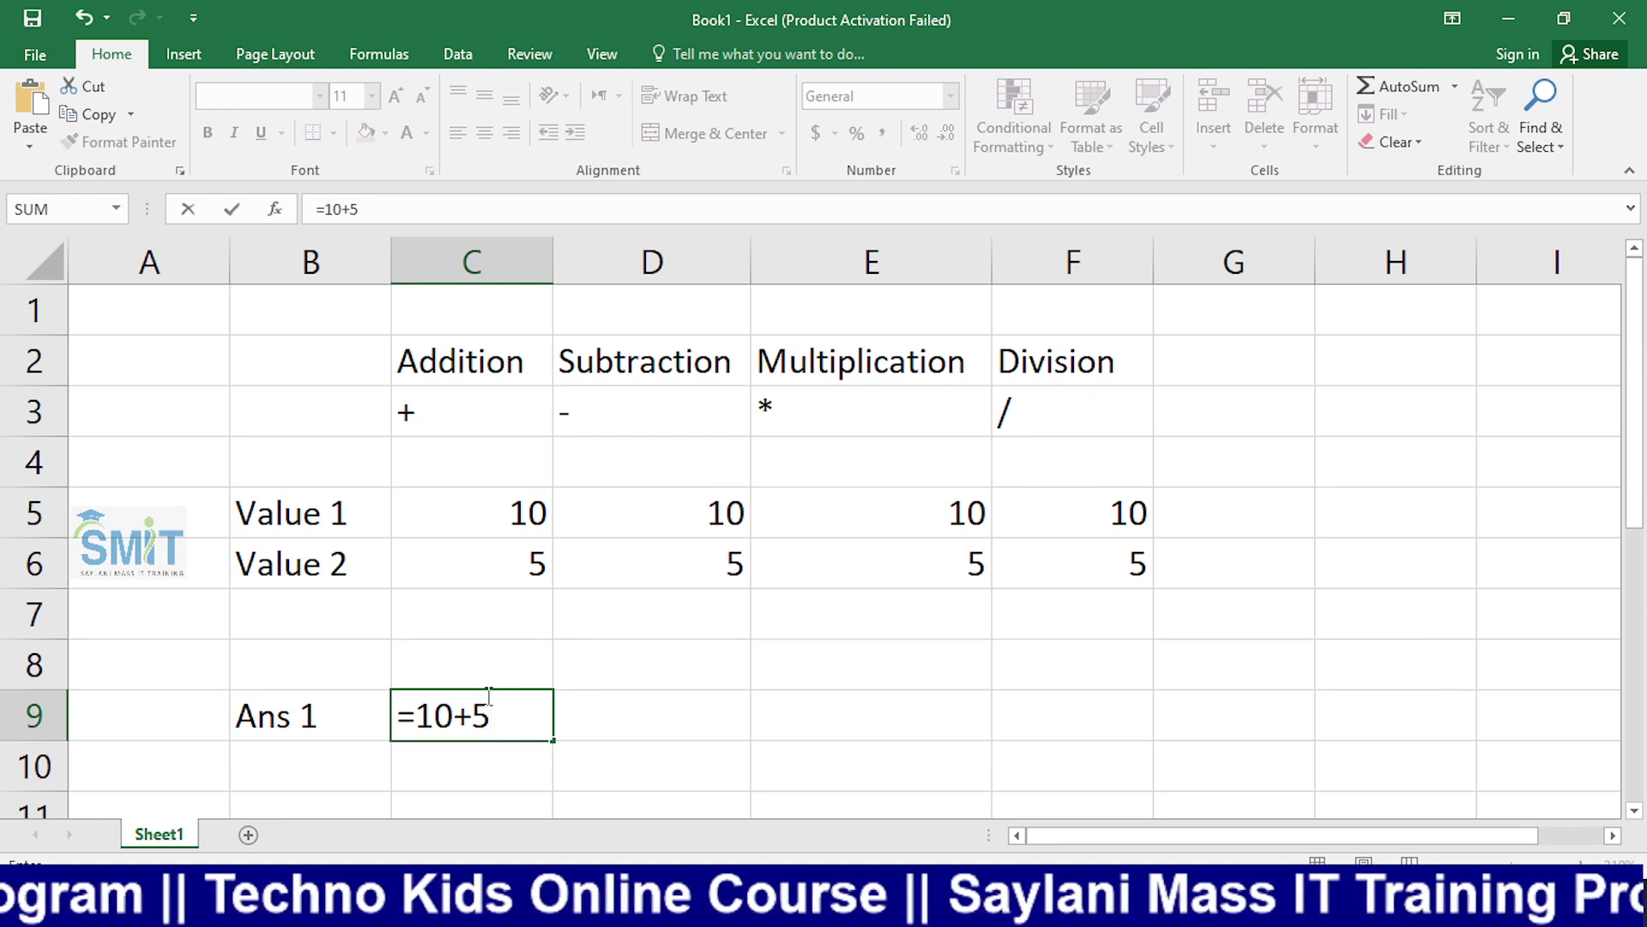
{"action": "double_click", "coordinate": [451, 715]}
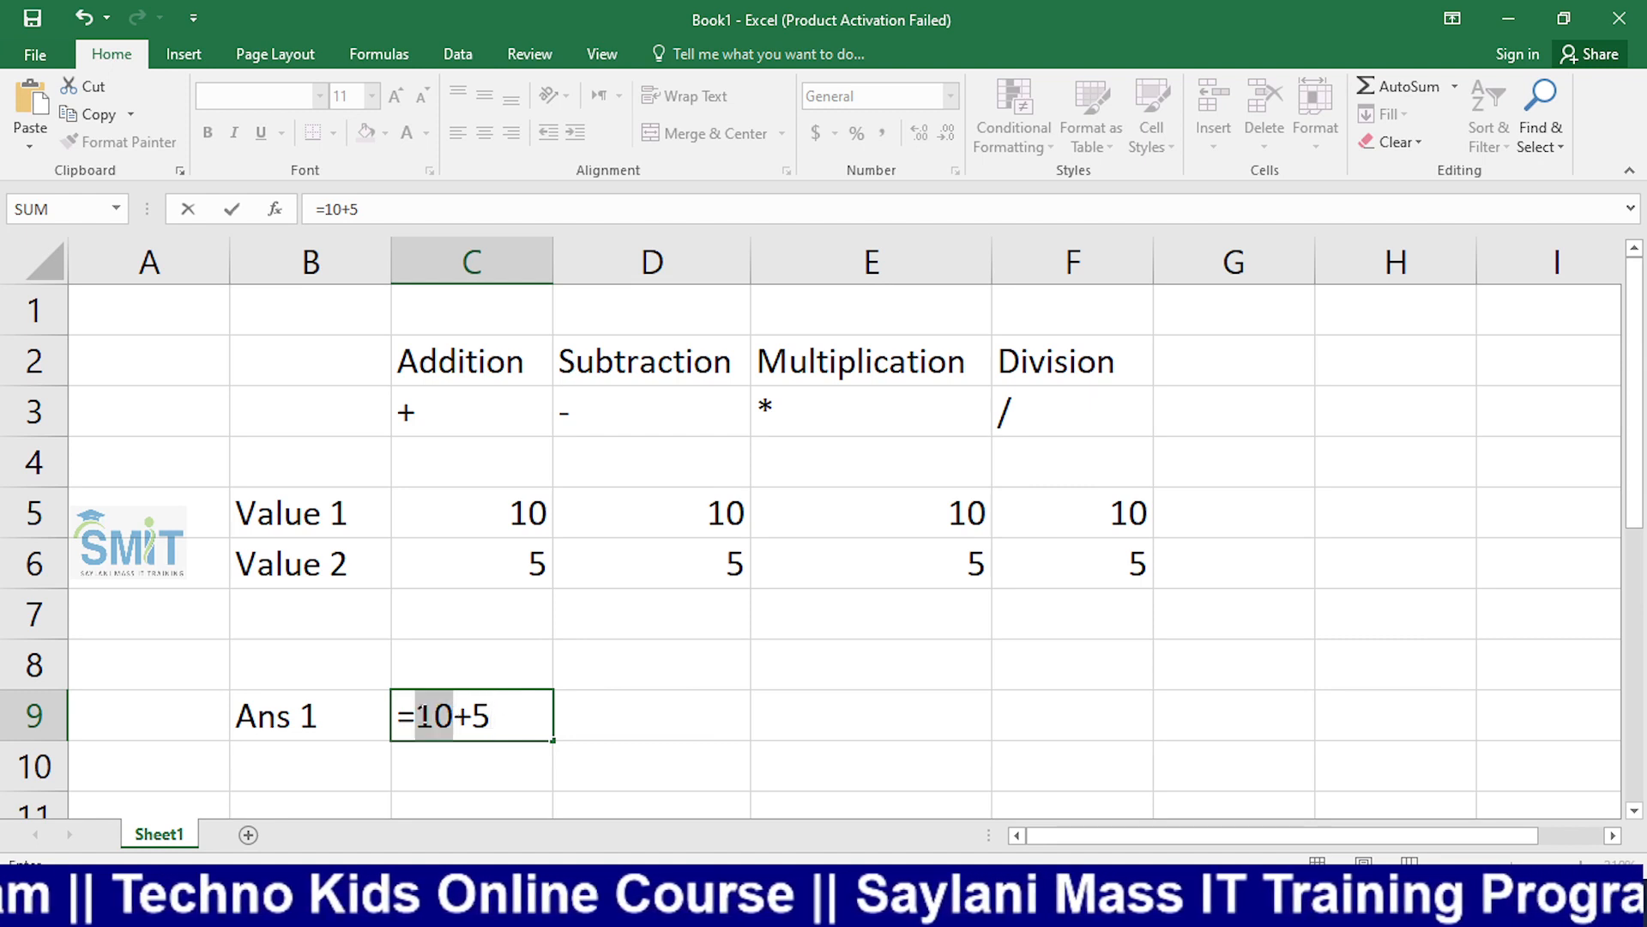
{"action": "left_click_drag", "start_coordinate": [464, 715], "coordinate": [470, 718]}
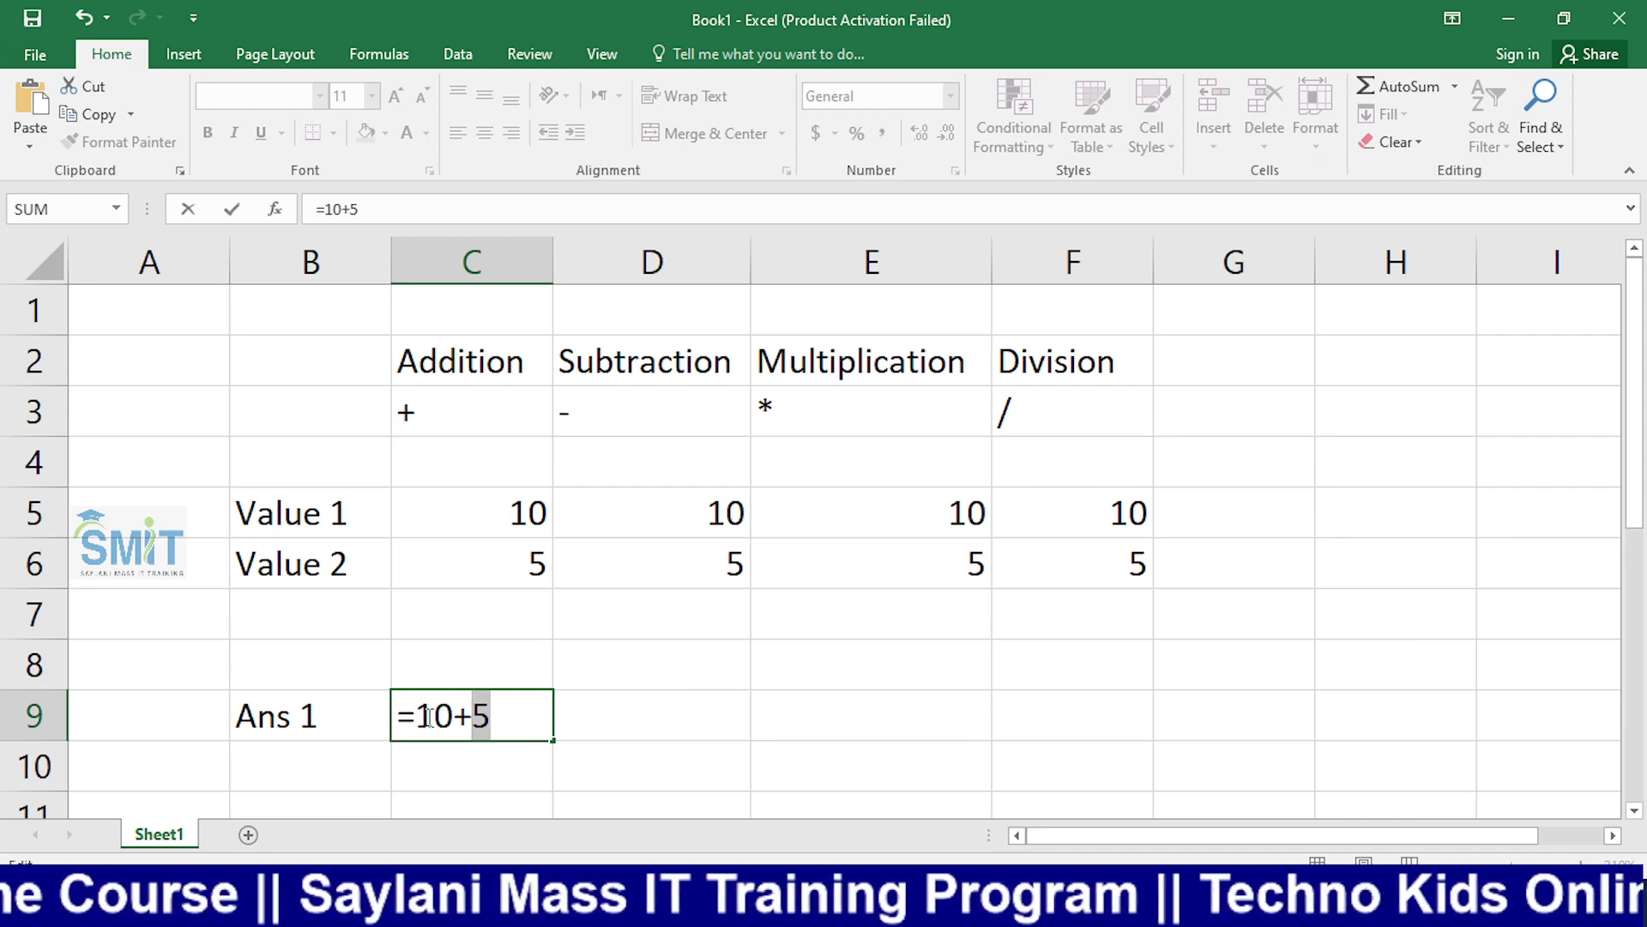
{"action": "key", "text": "Return"}
Step: Enter the formula =10-5 in D9 as the Ans 1 result of the Subtraction column
{"action": "left_click", "coordinate": [565, 717]}
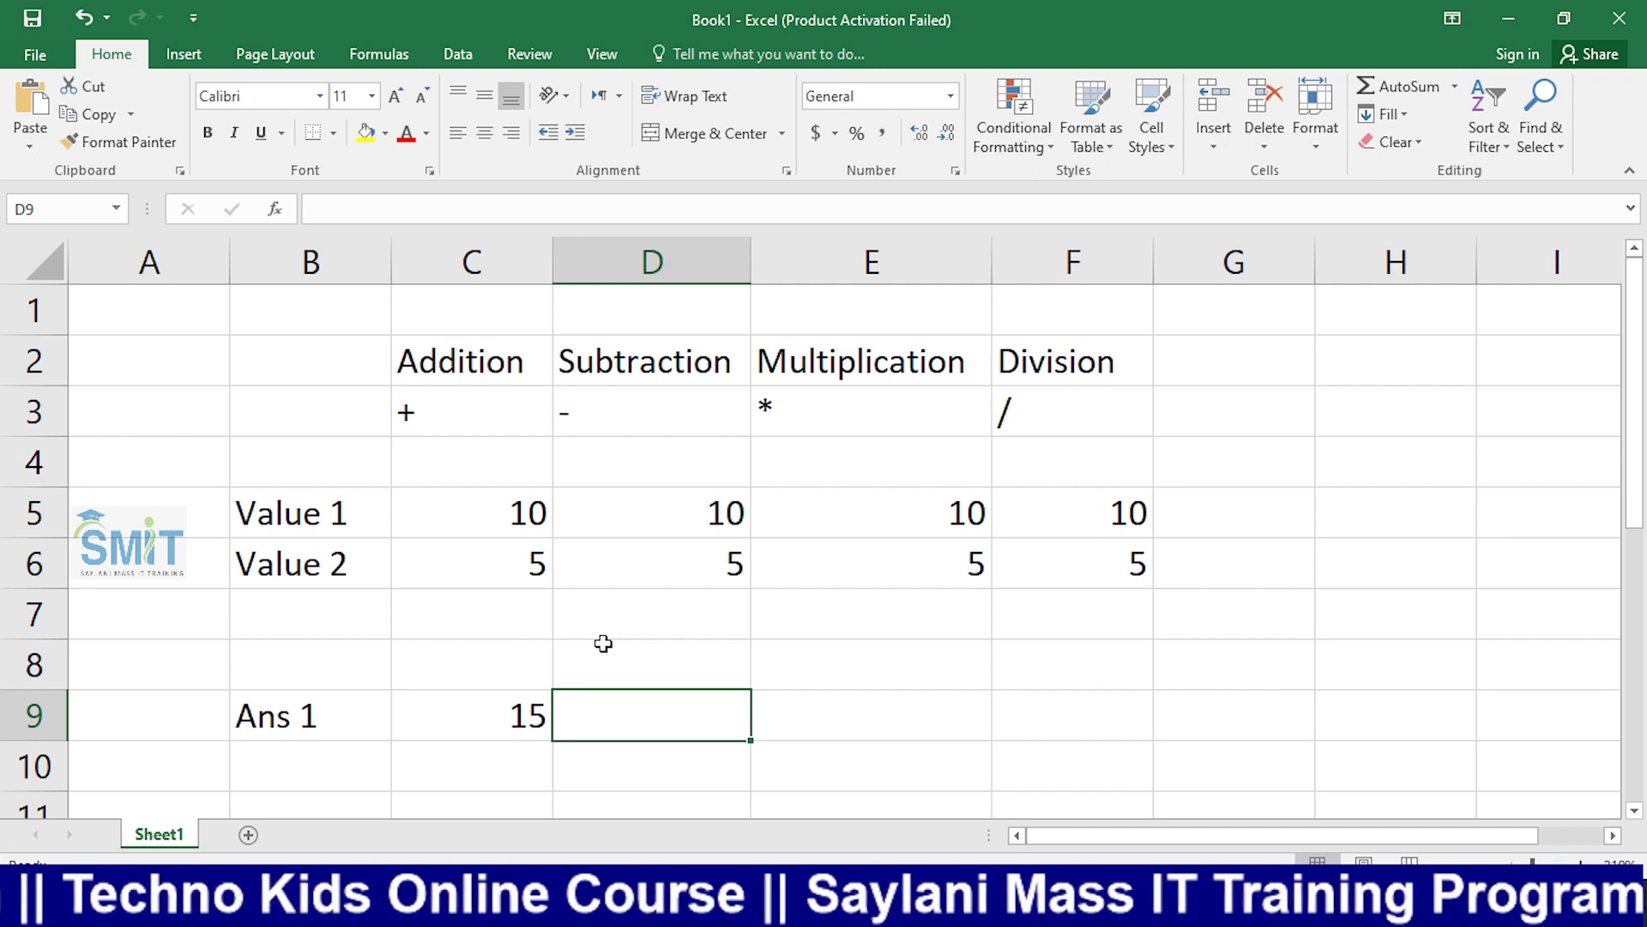
{"action": "type", "text": "=10"}
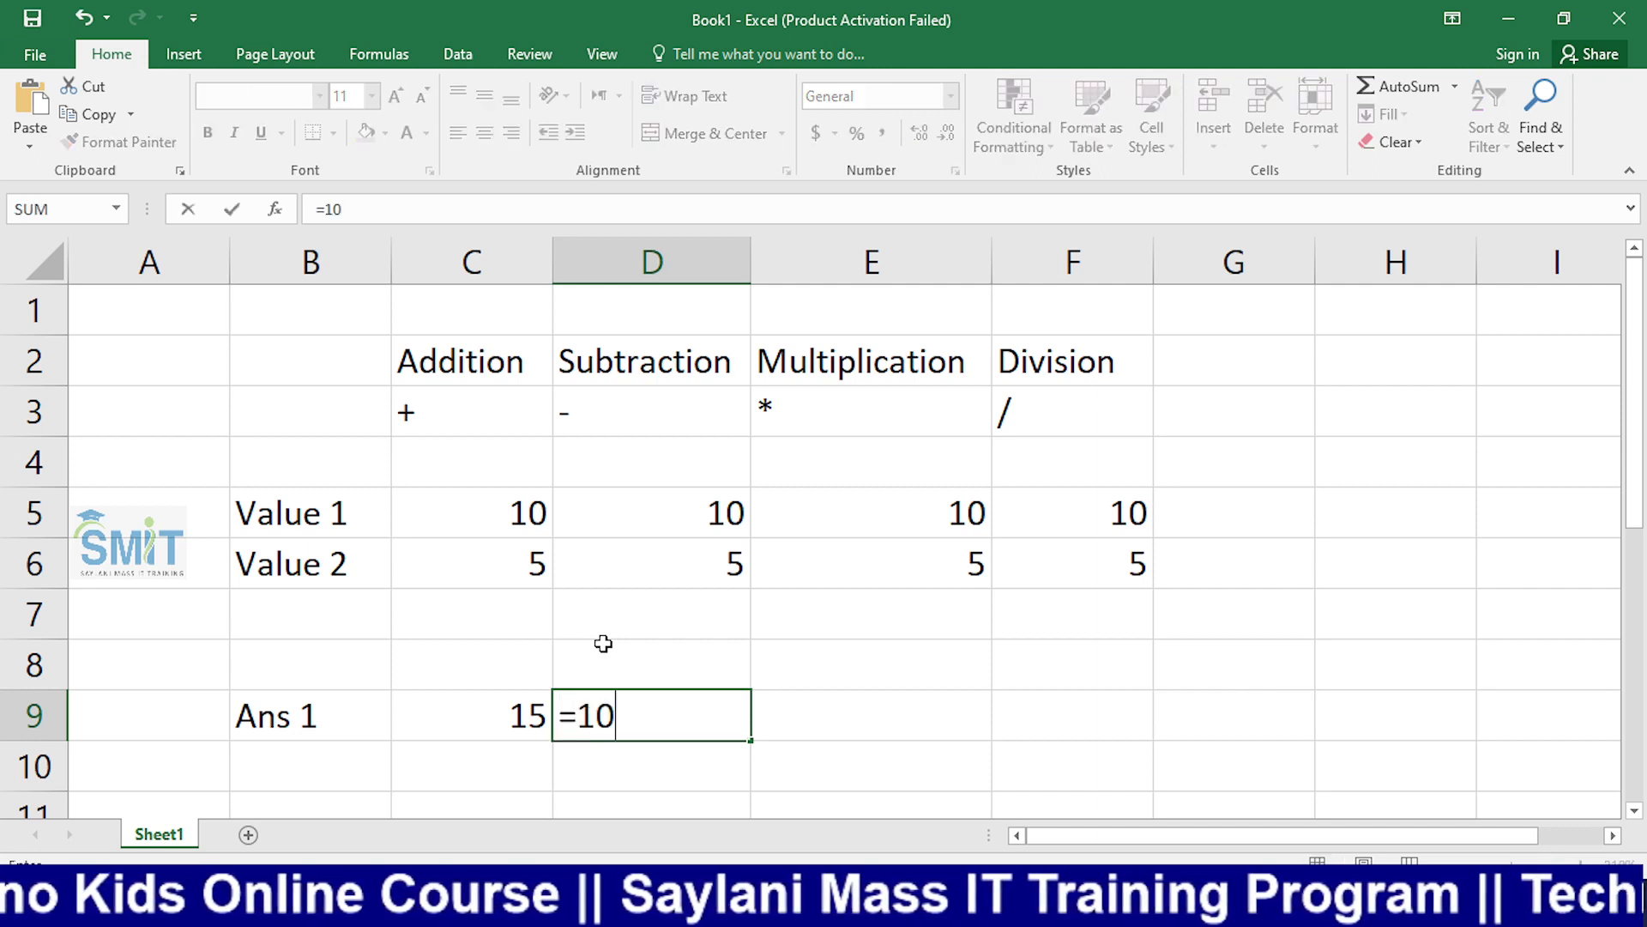
{"action": "type", "text": "-5"}
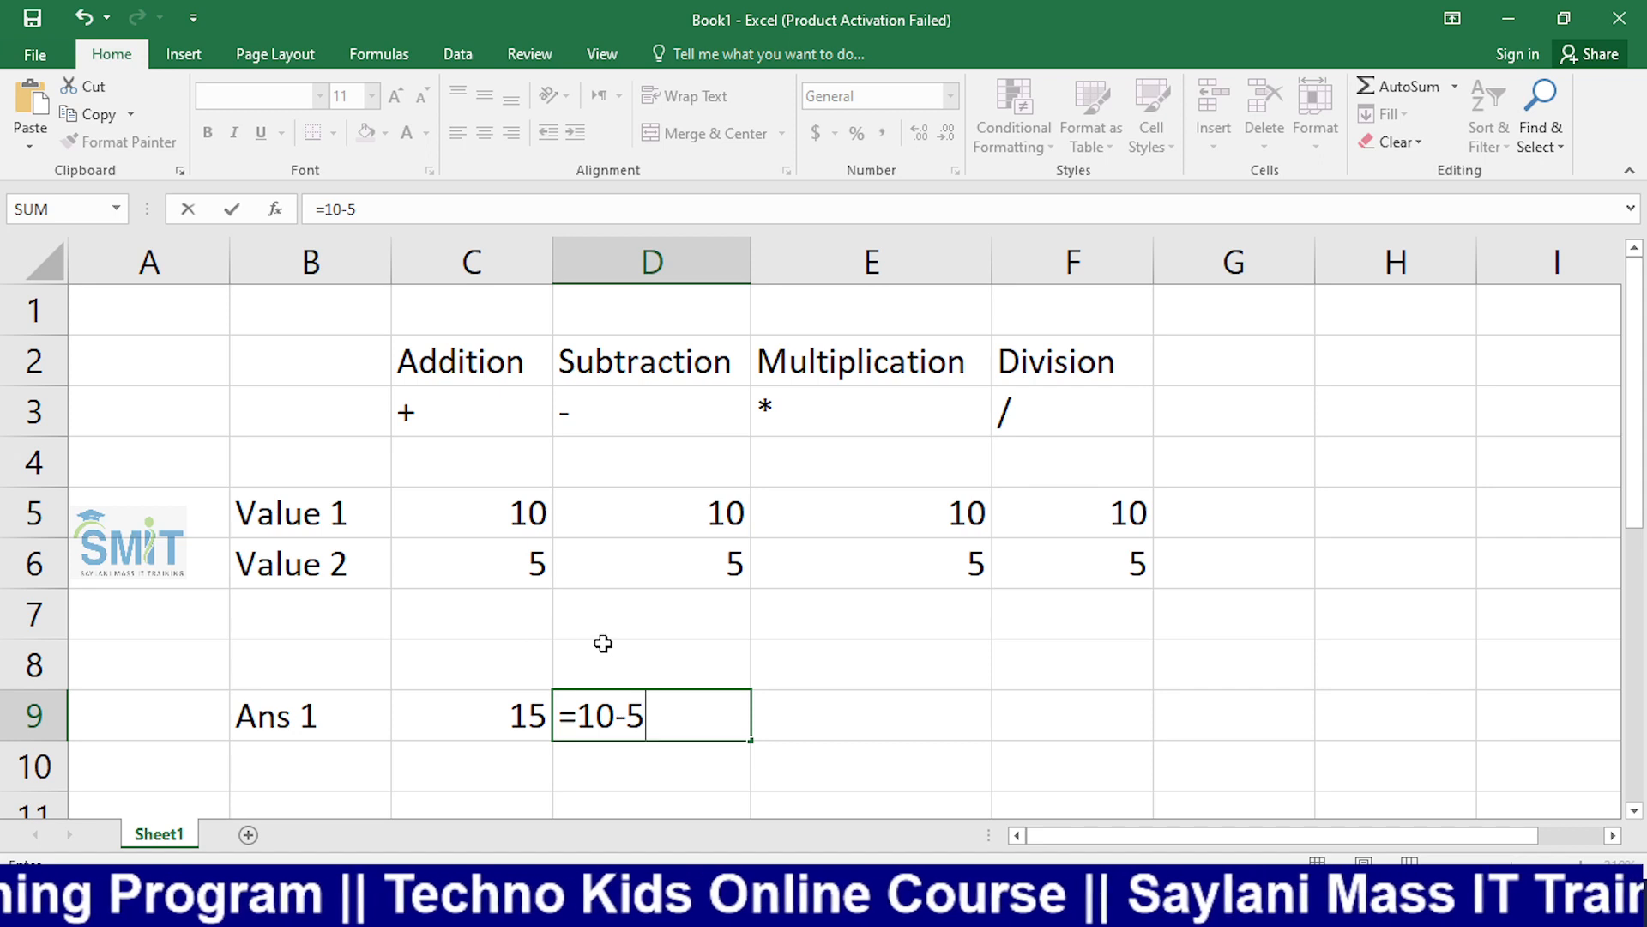
{"action": "key", "text": "Tab"}
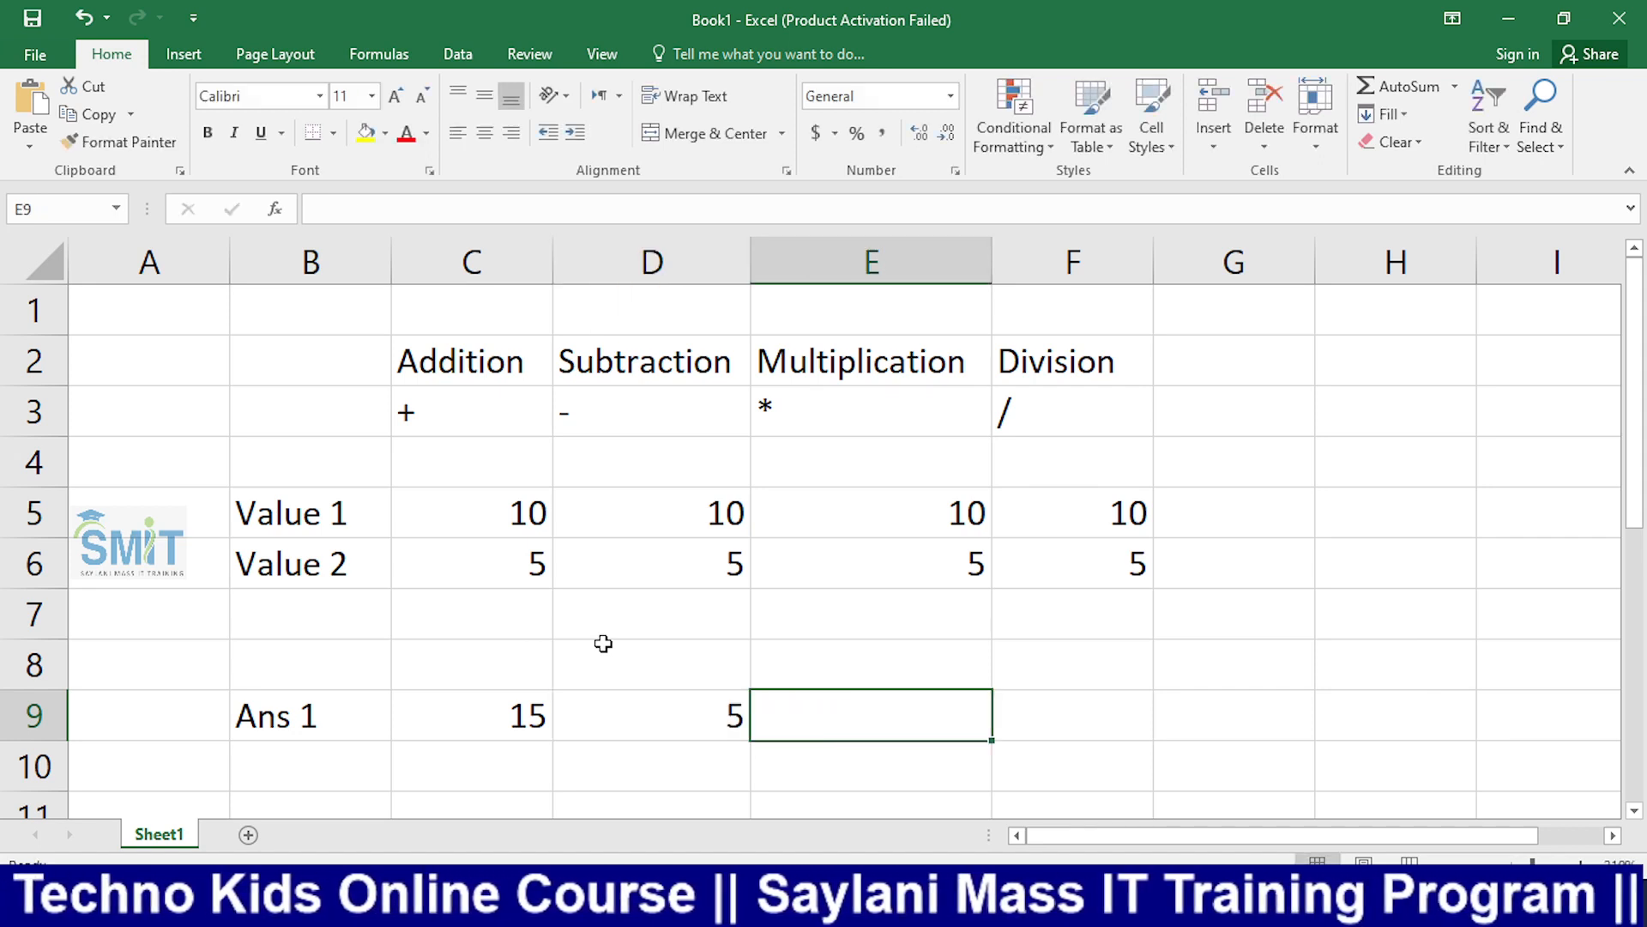
Step: Enter the formula =10*5 in E9 as the Ans 1 result of the Multiplication column
{"action": "type", "text": "="}
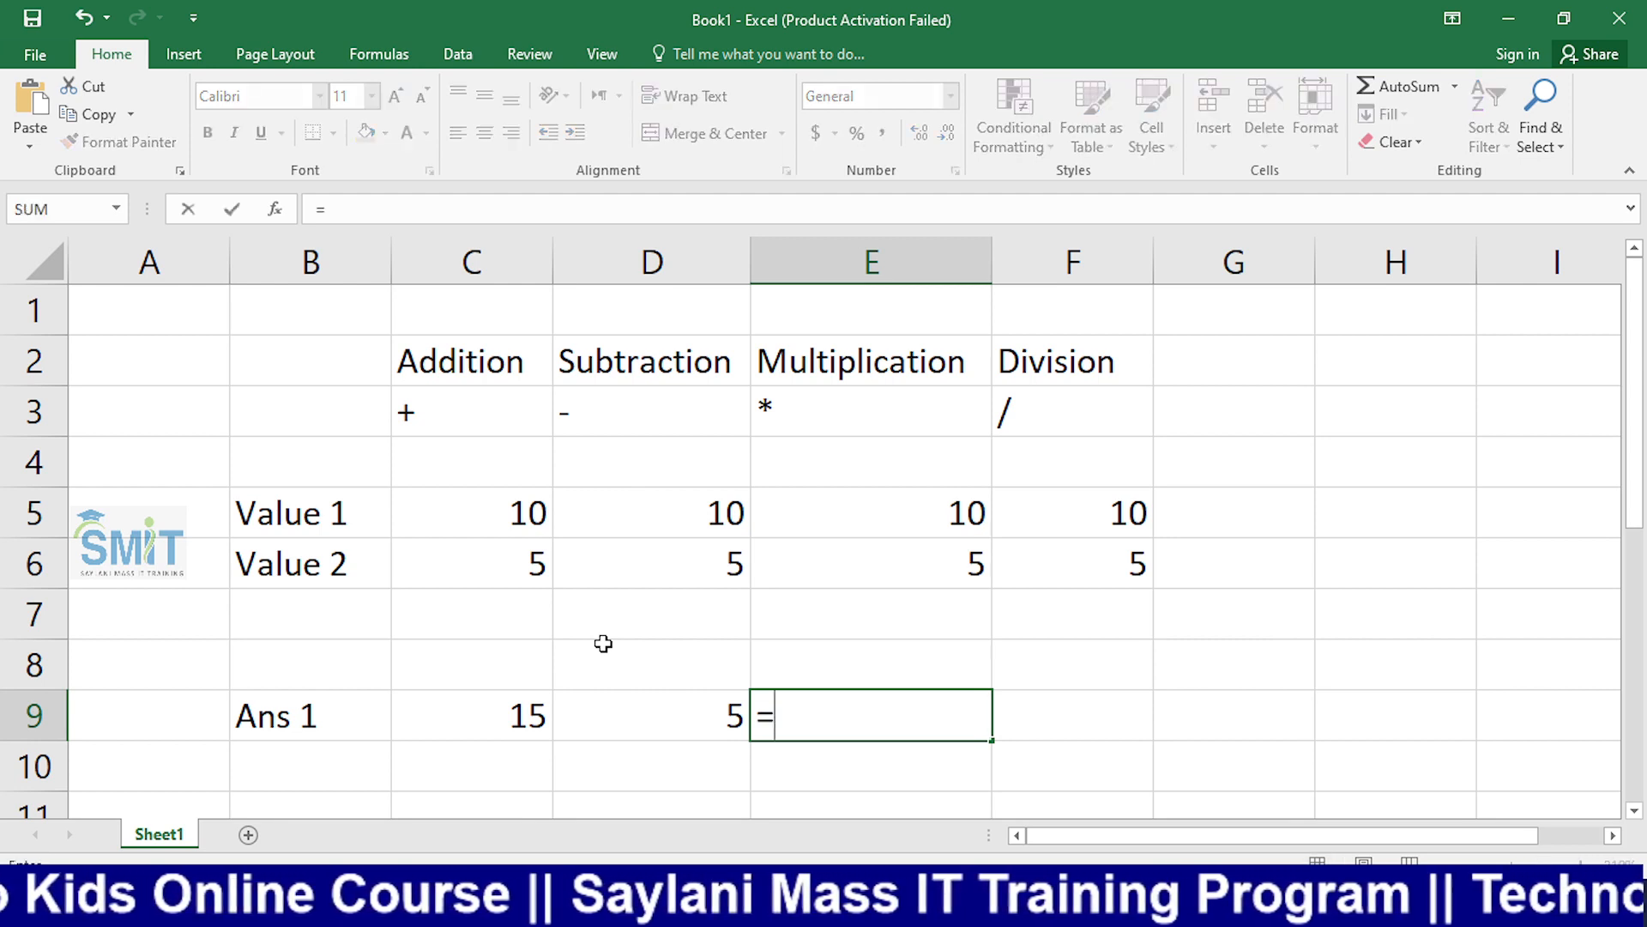
{"action": "type", "text": "10*5"}
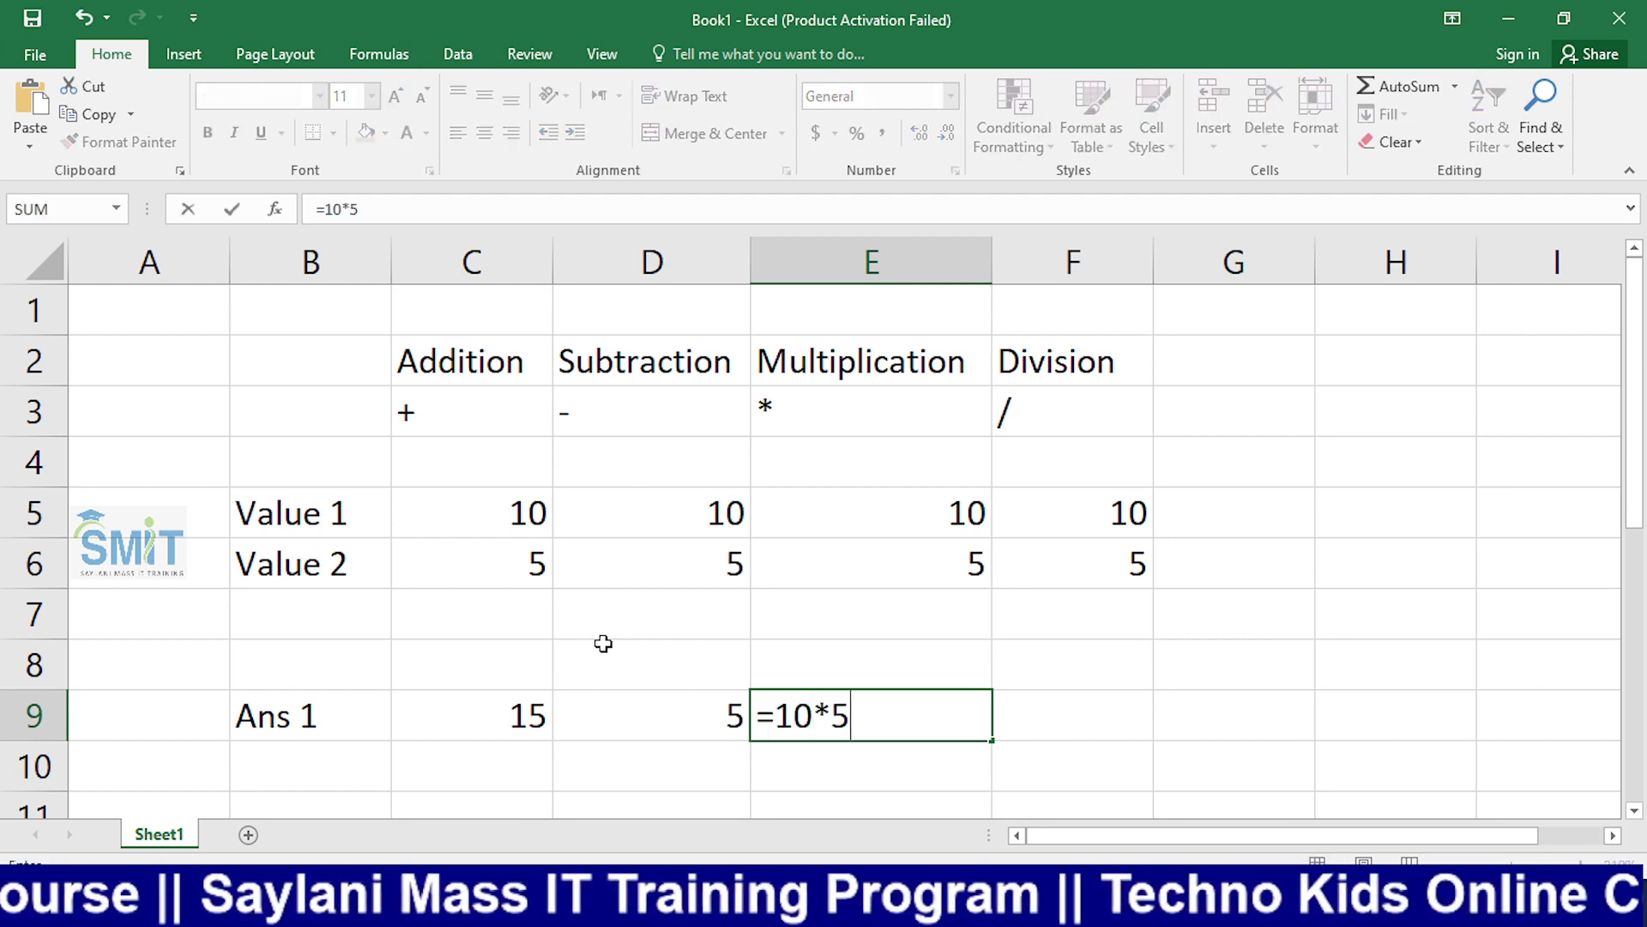
{"action": "double_click", "coordinate": [825, 715]}
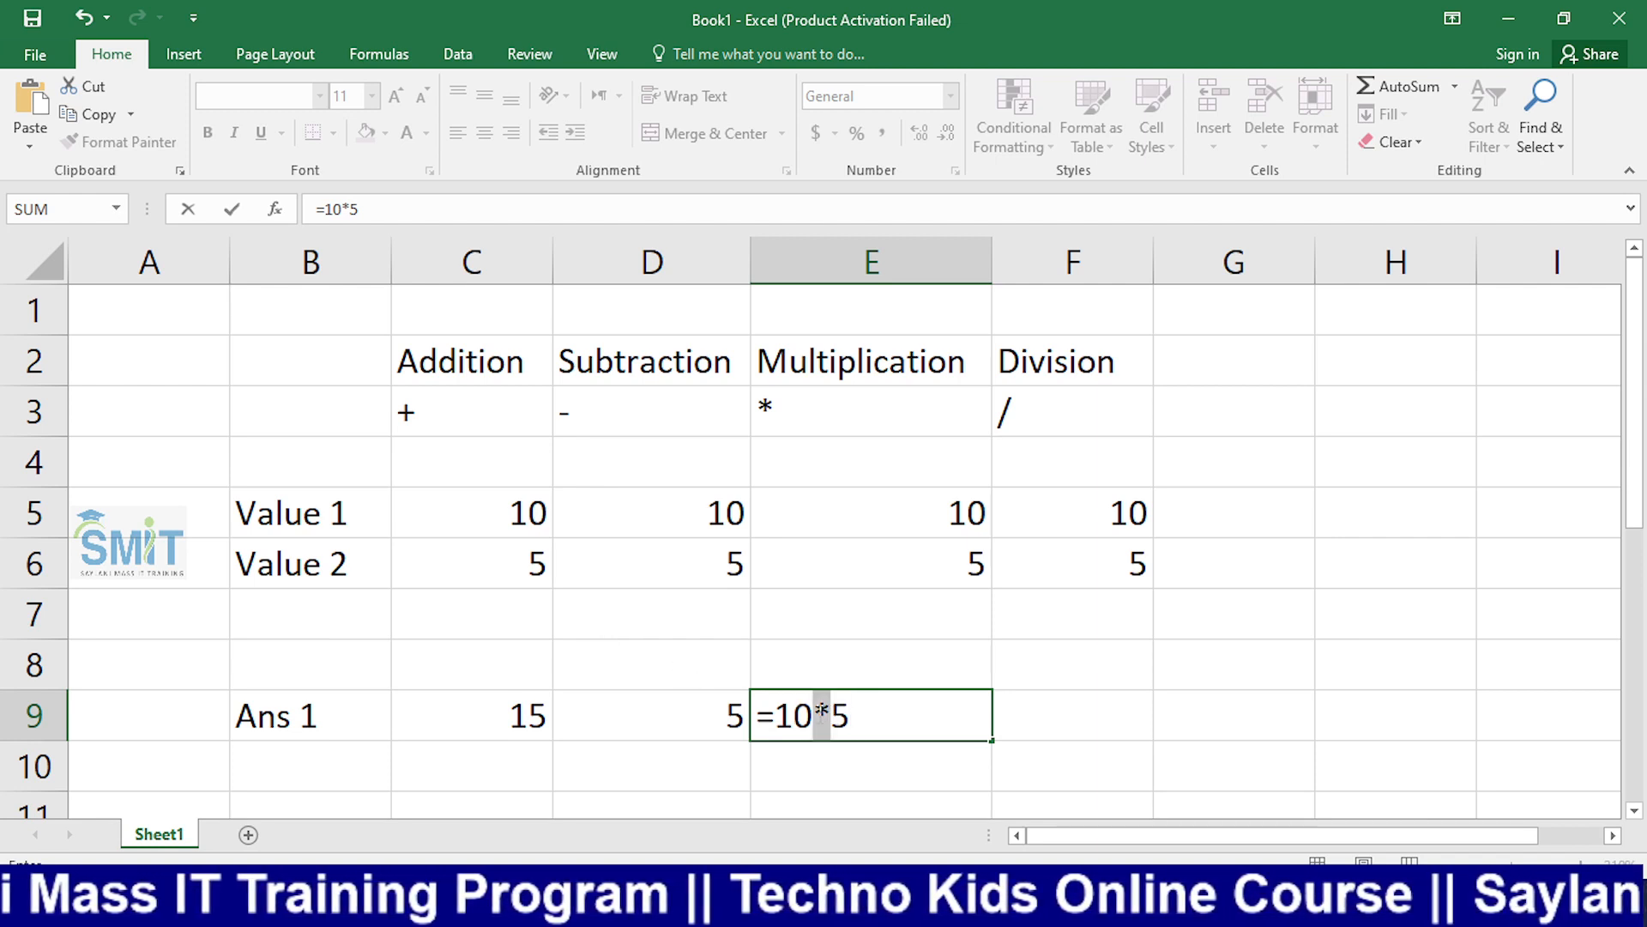
{"action": "left_click", "coordinate": [855, 715]}
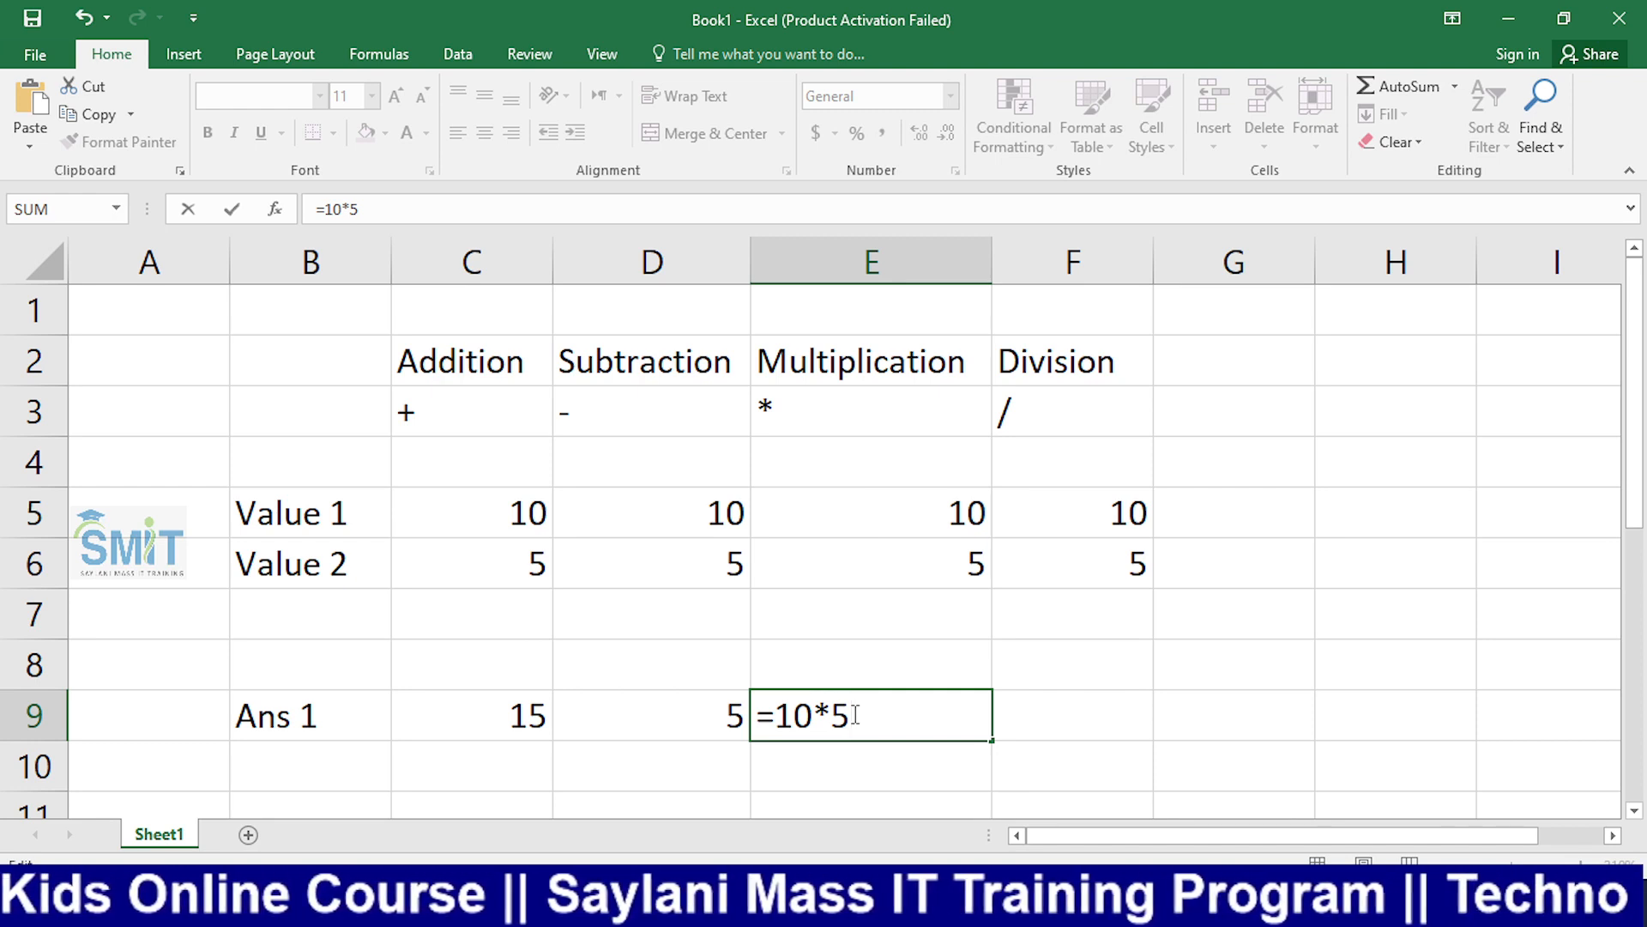
{"action": "key", "text": "Tab"}
Step: Enter the formula =10/5 in F9 as the Ans 1 result of the Division column
{"action": "type", "text": "="}
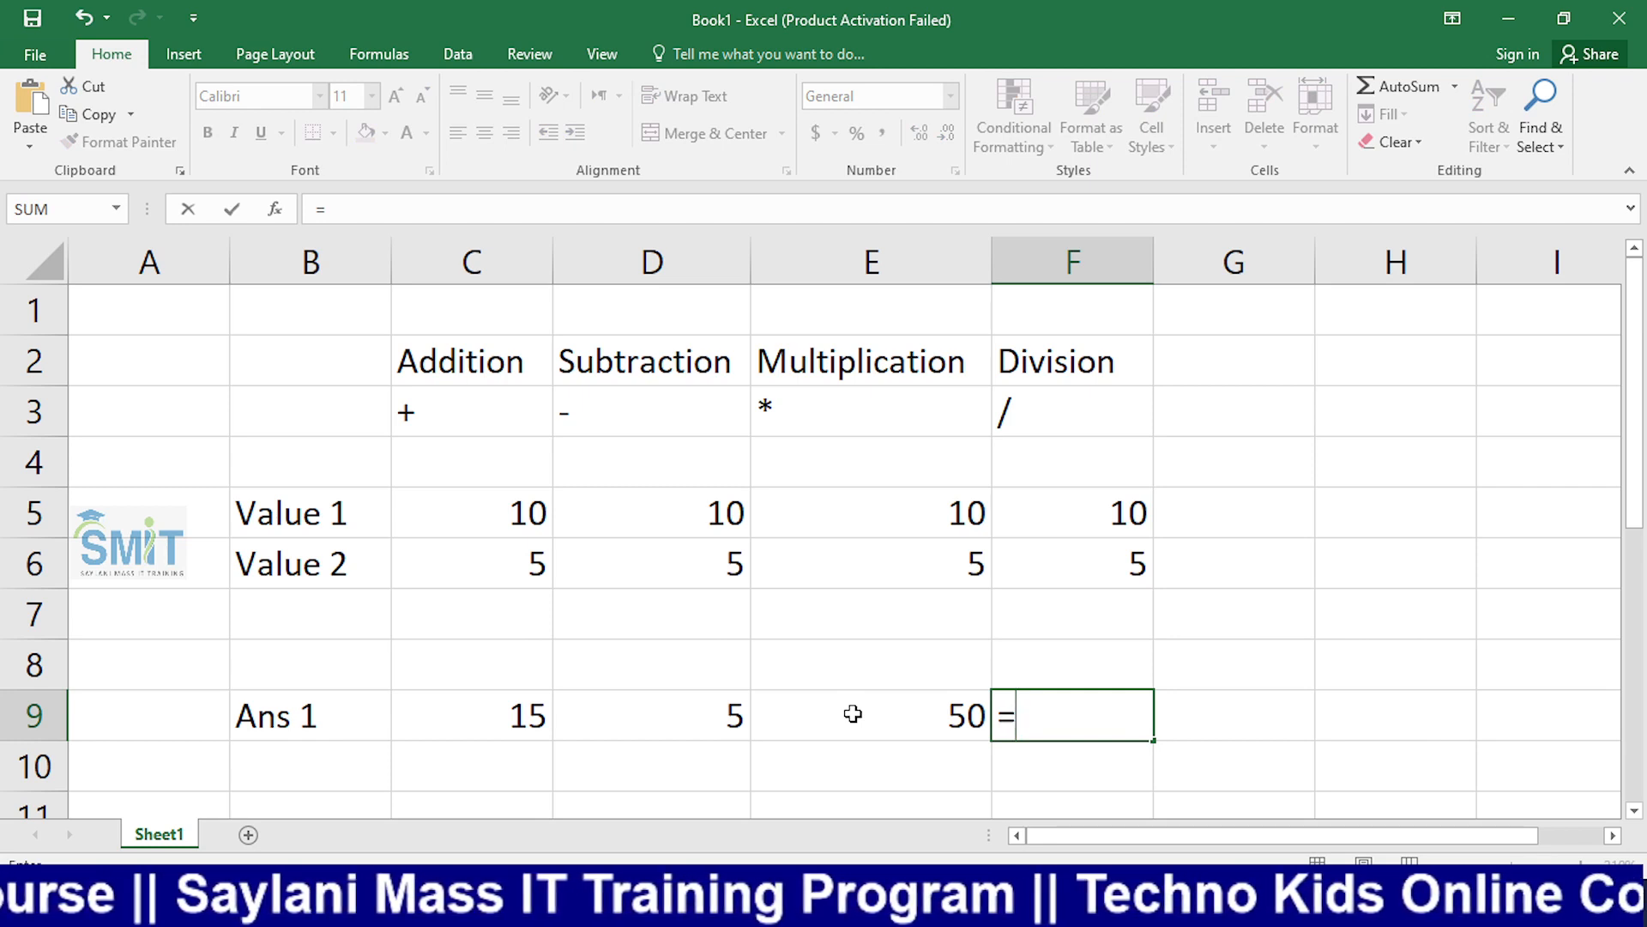
{"action": "type", "text": "10/5"}
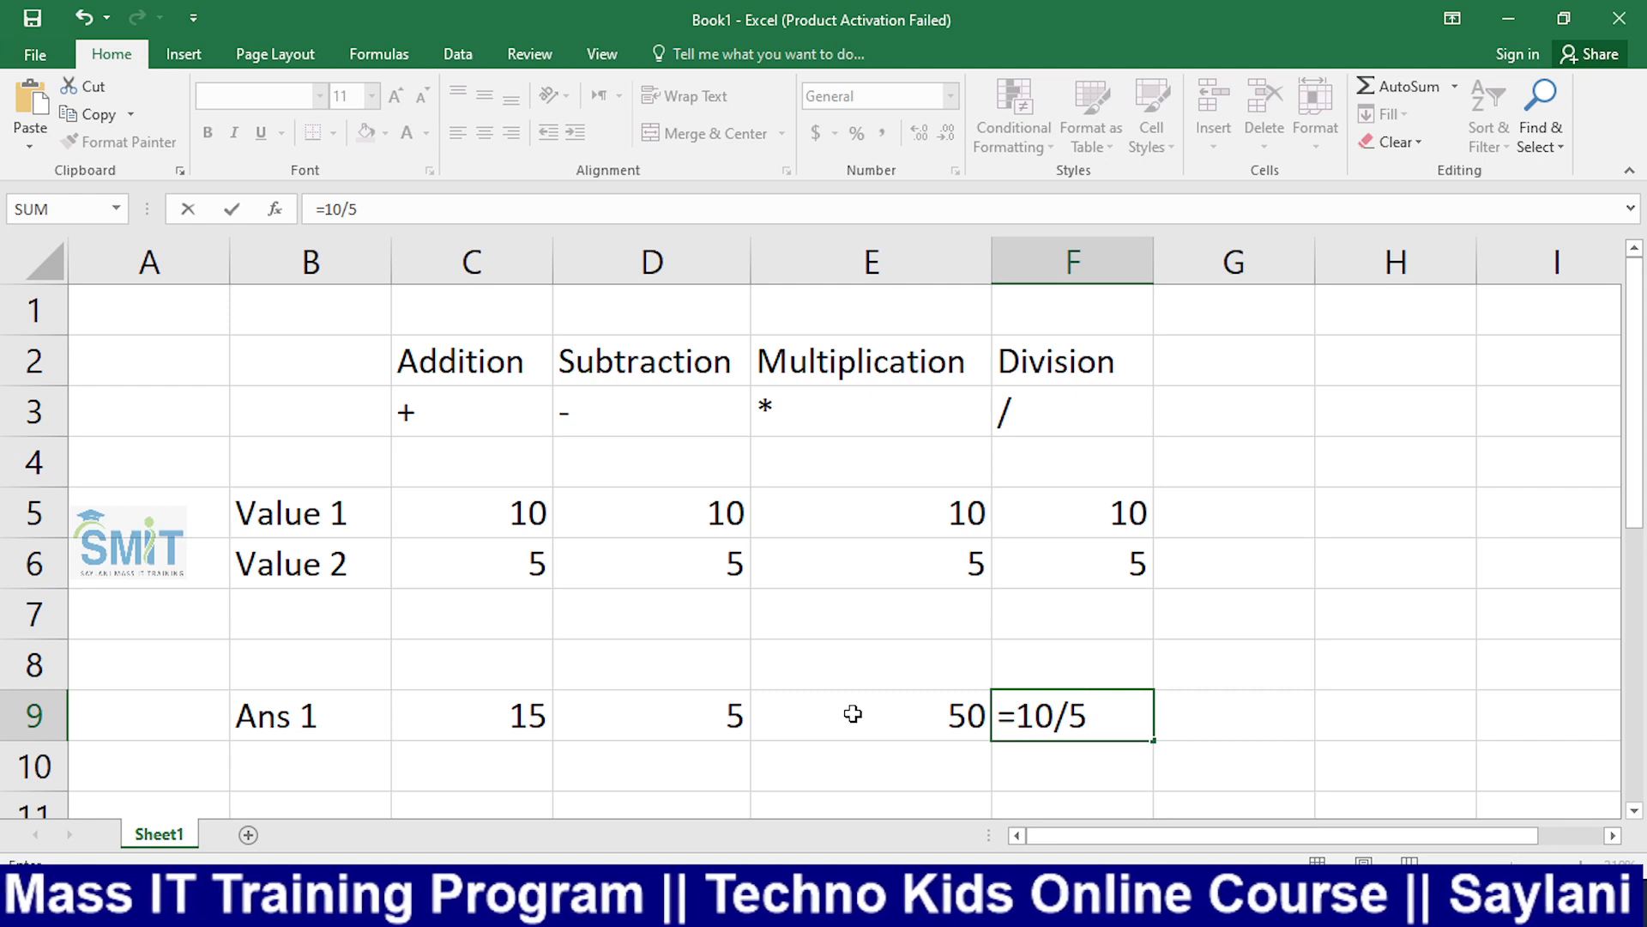
{"action": "key", "text": "Return"}
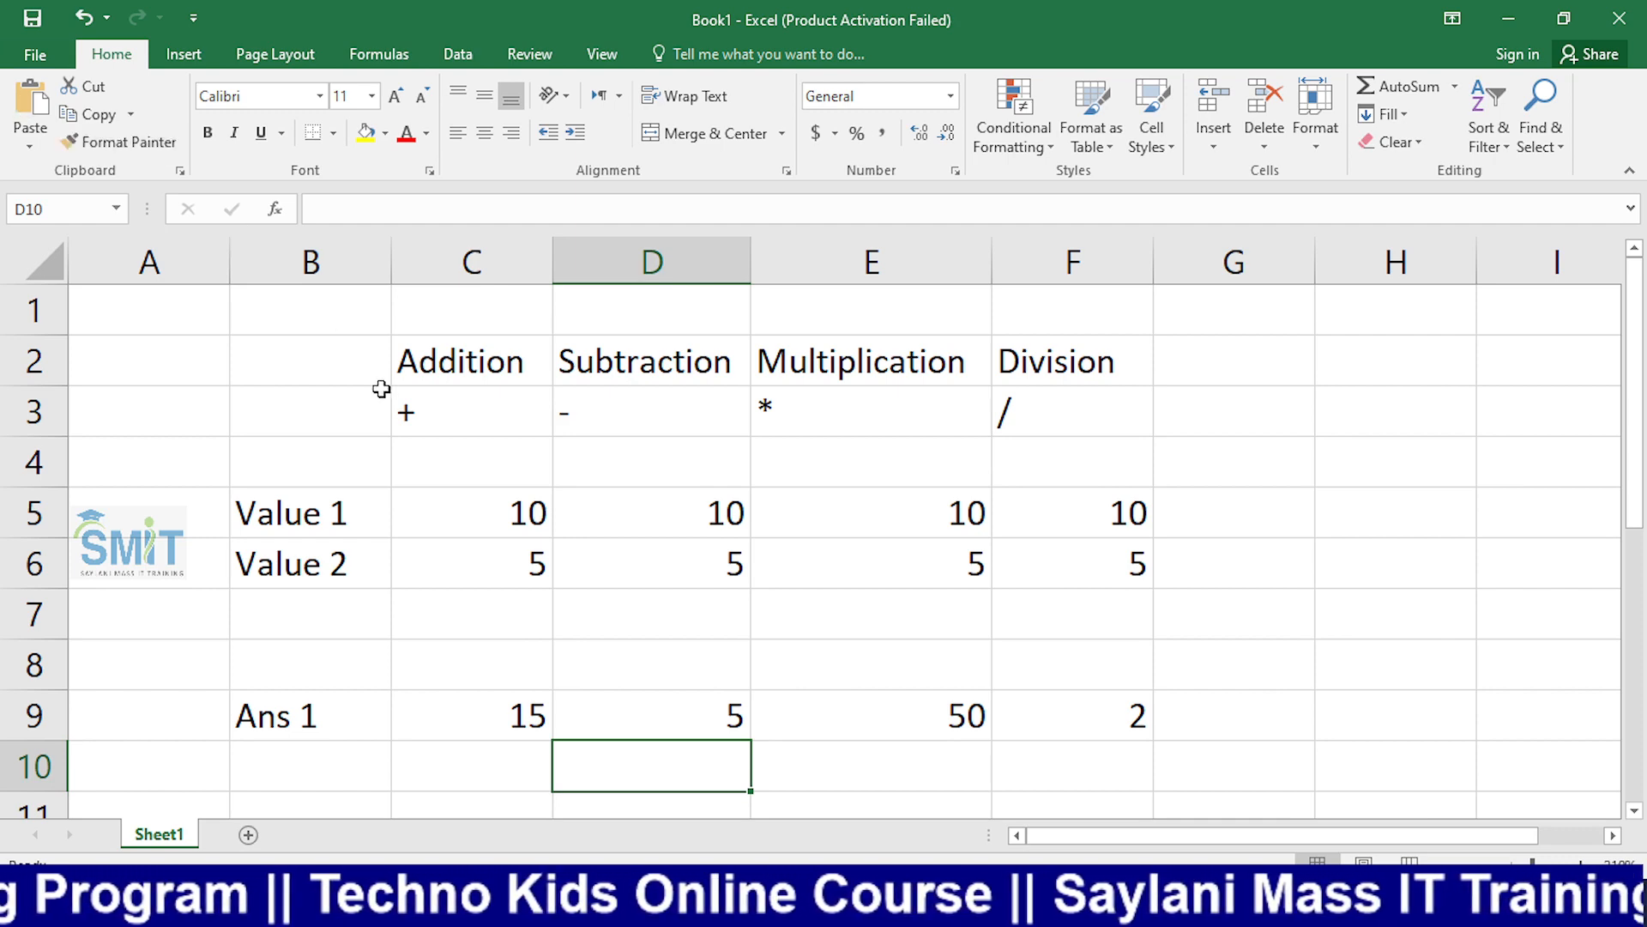
Step: Check the underlying contents of the Addition heading, the Value 1 label, the plus sign and the number in C5
{"action": "left_click", "coordinate": [438, 363]}
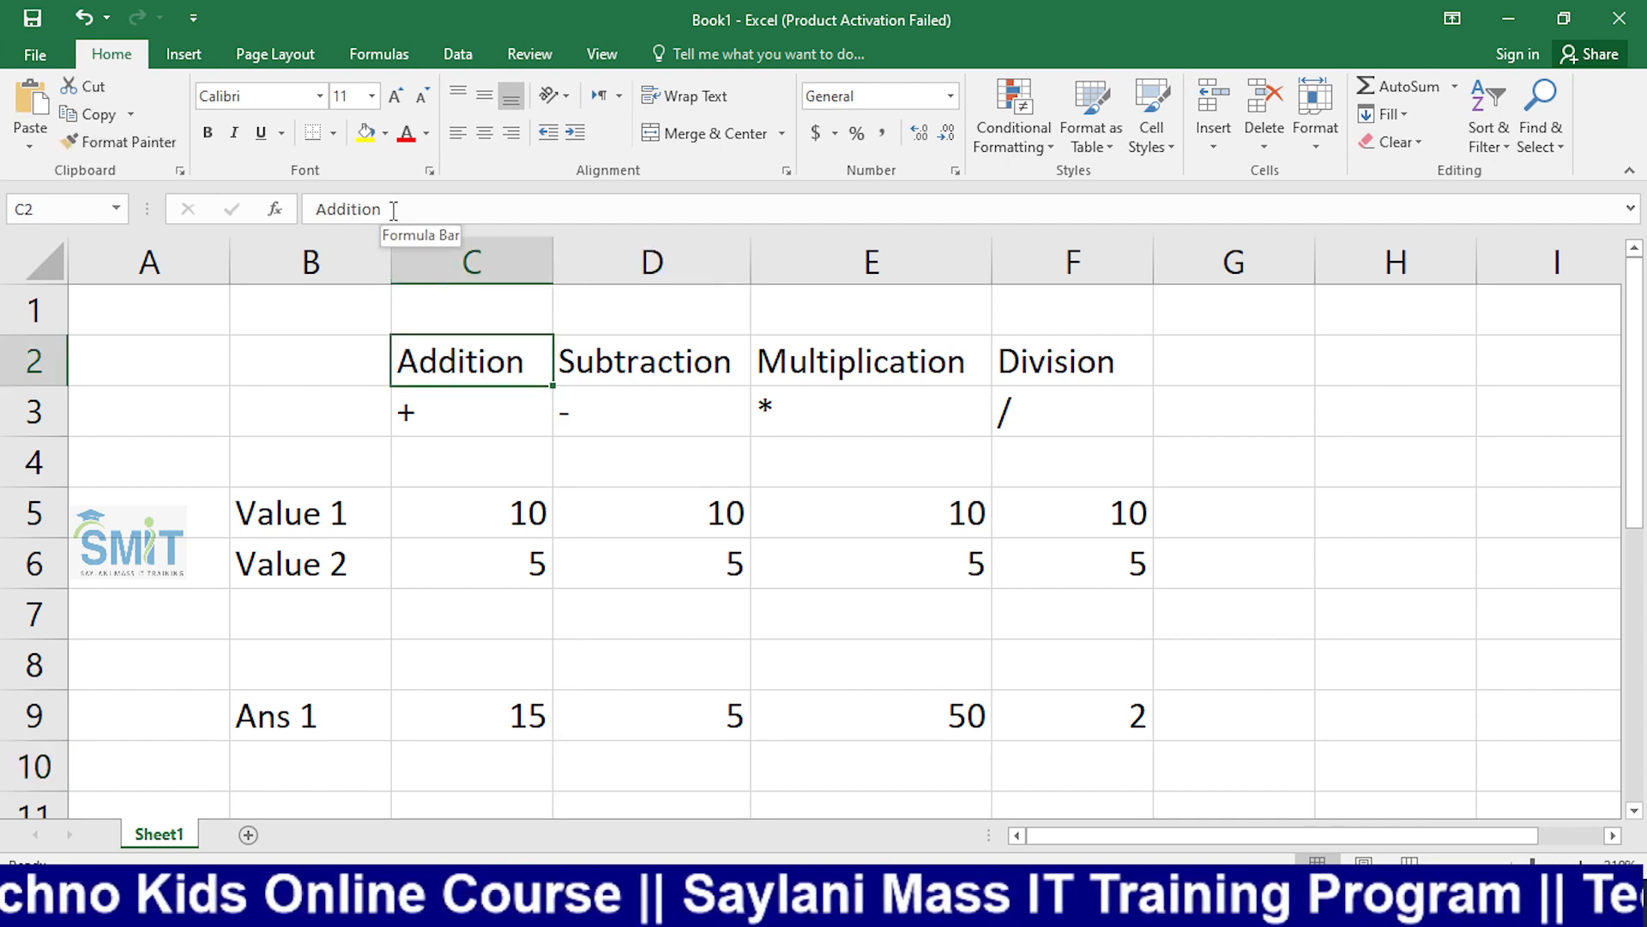
{"action": "left_click_drag", "start_coordinate": [387, 209], "coordinate": [314, 210]}
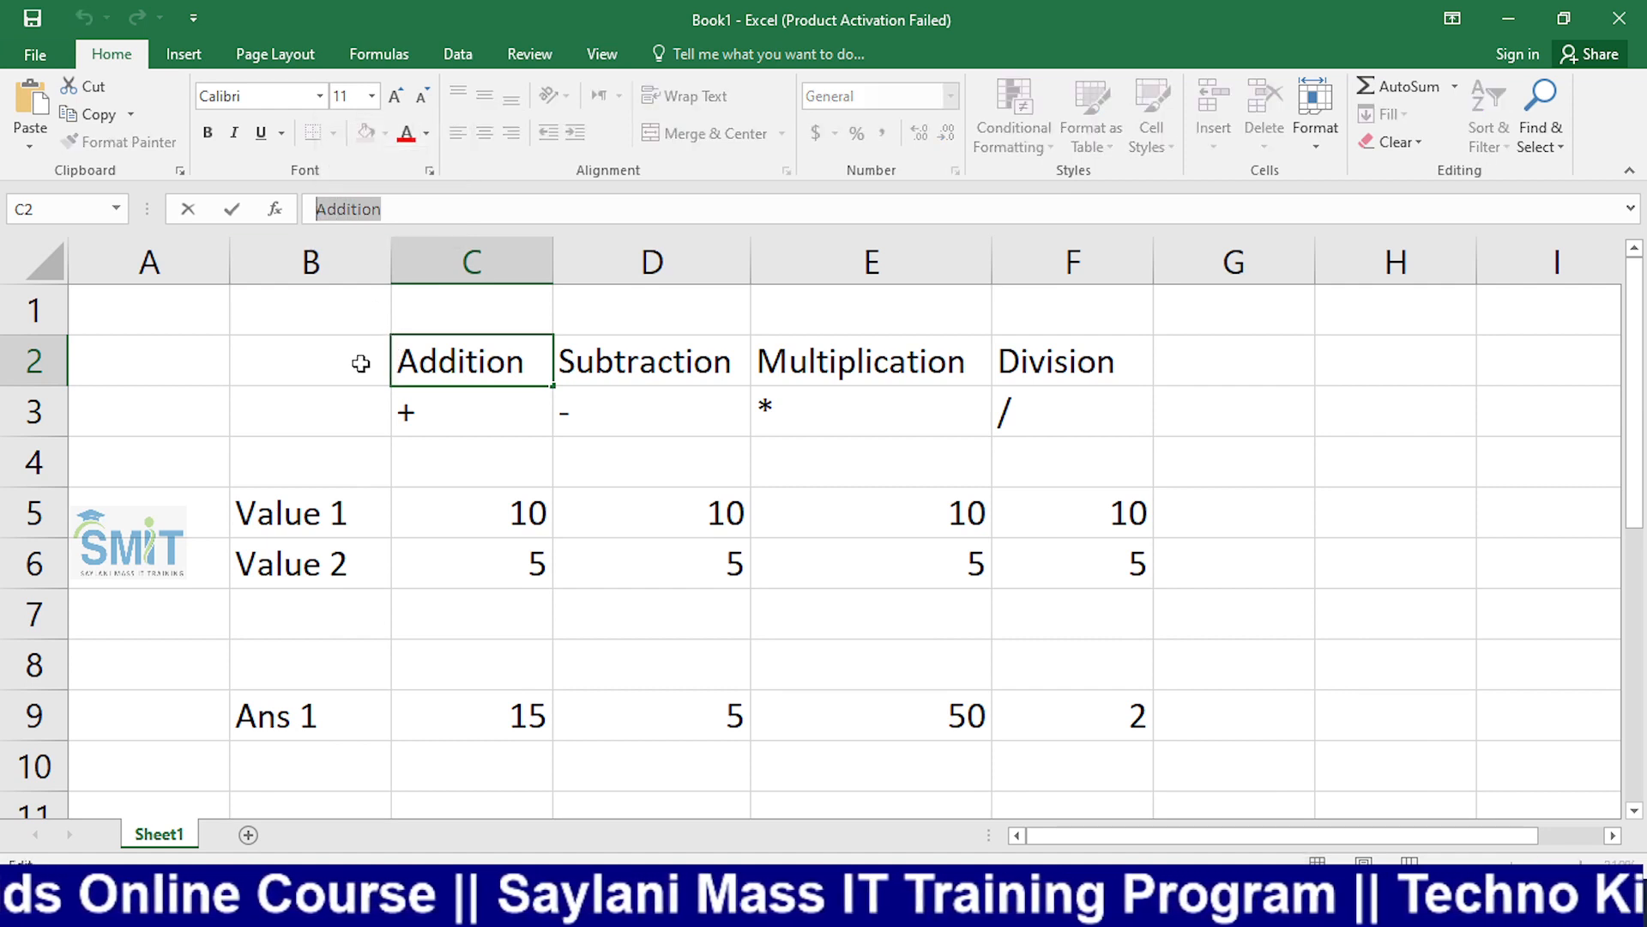
{"action": "left_click", "coordinate": [357, 510]}
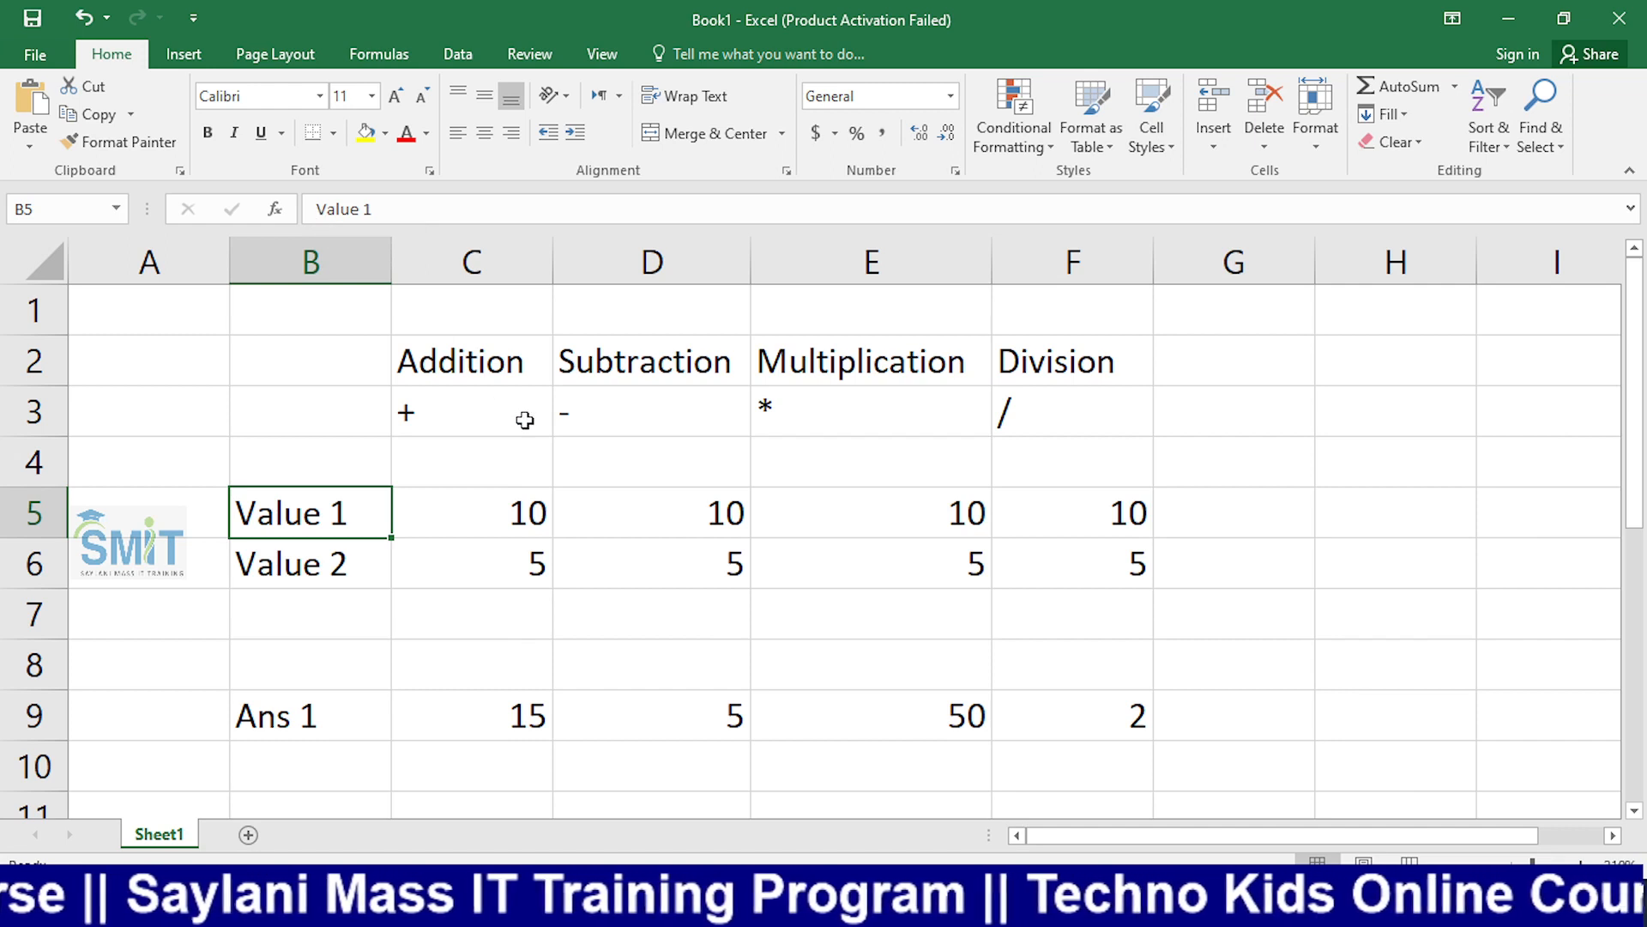
{"action": "left_click", "coordinate": [491, 416]}
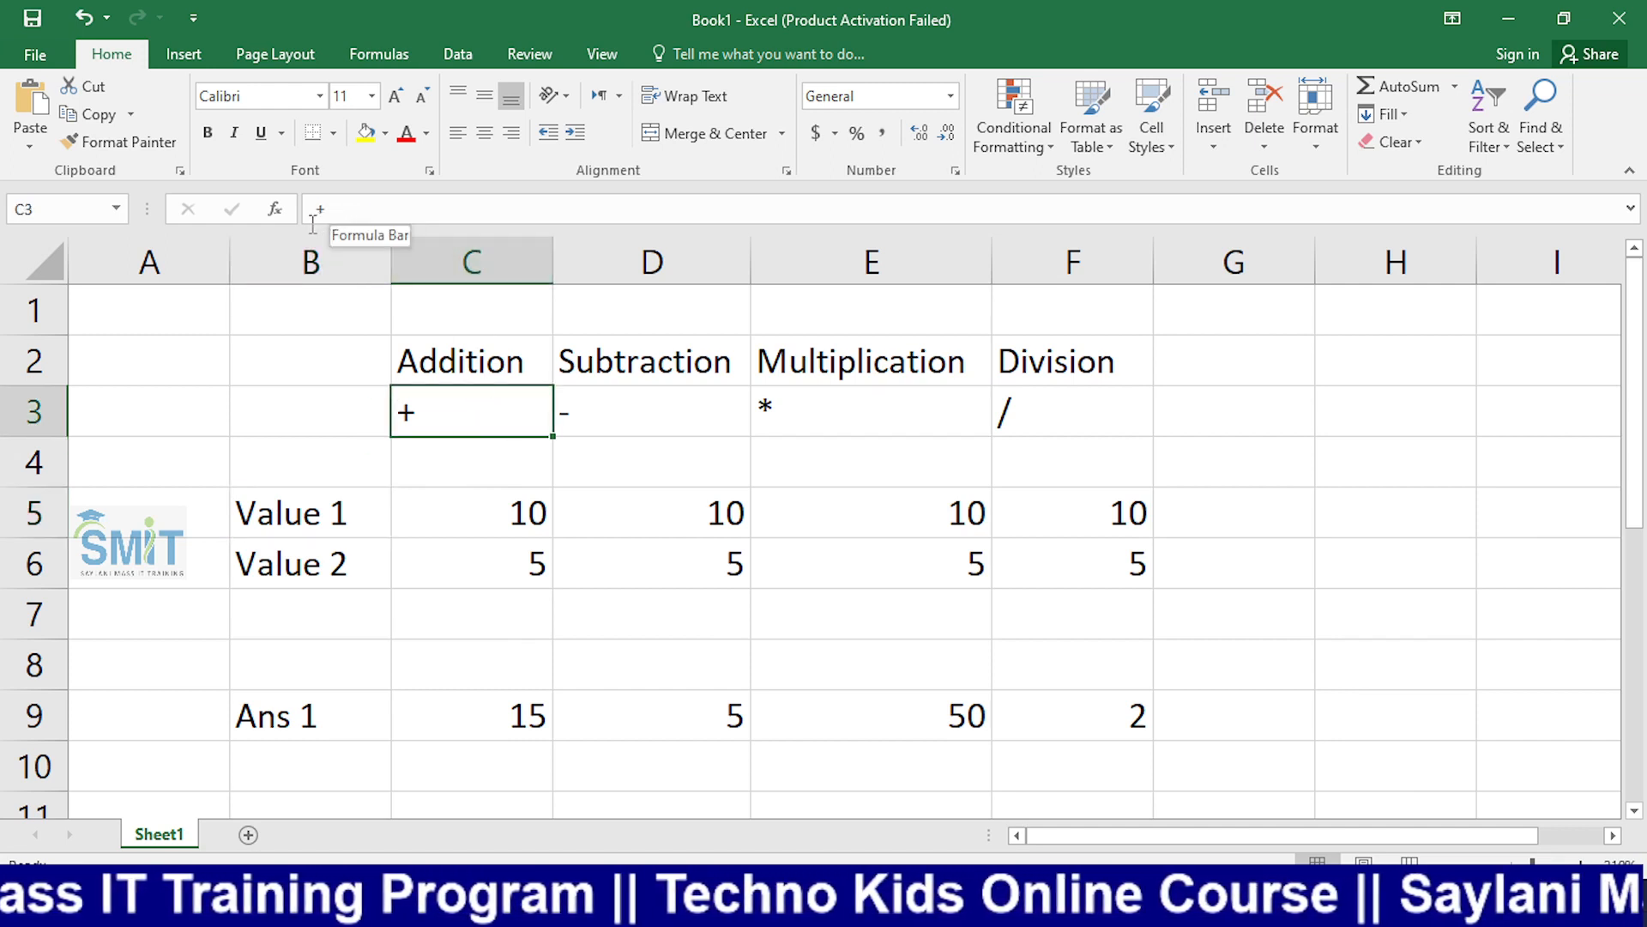
{"action": "left_click", "coordinate": [478, 506]}
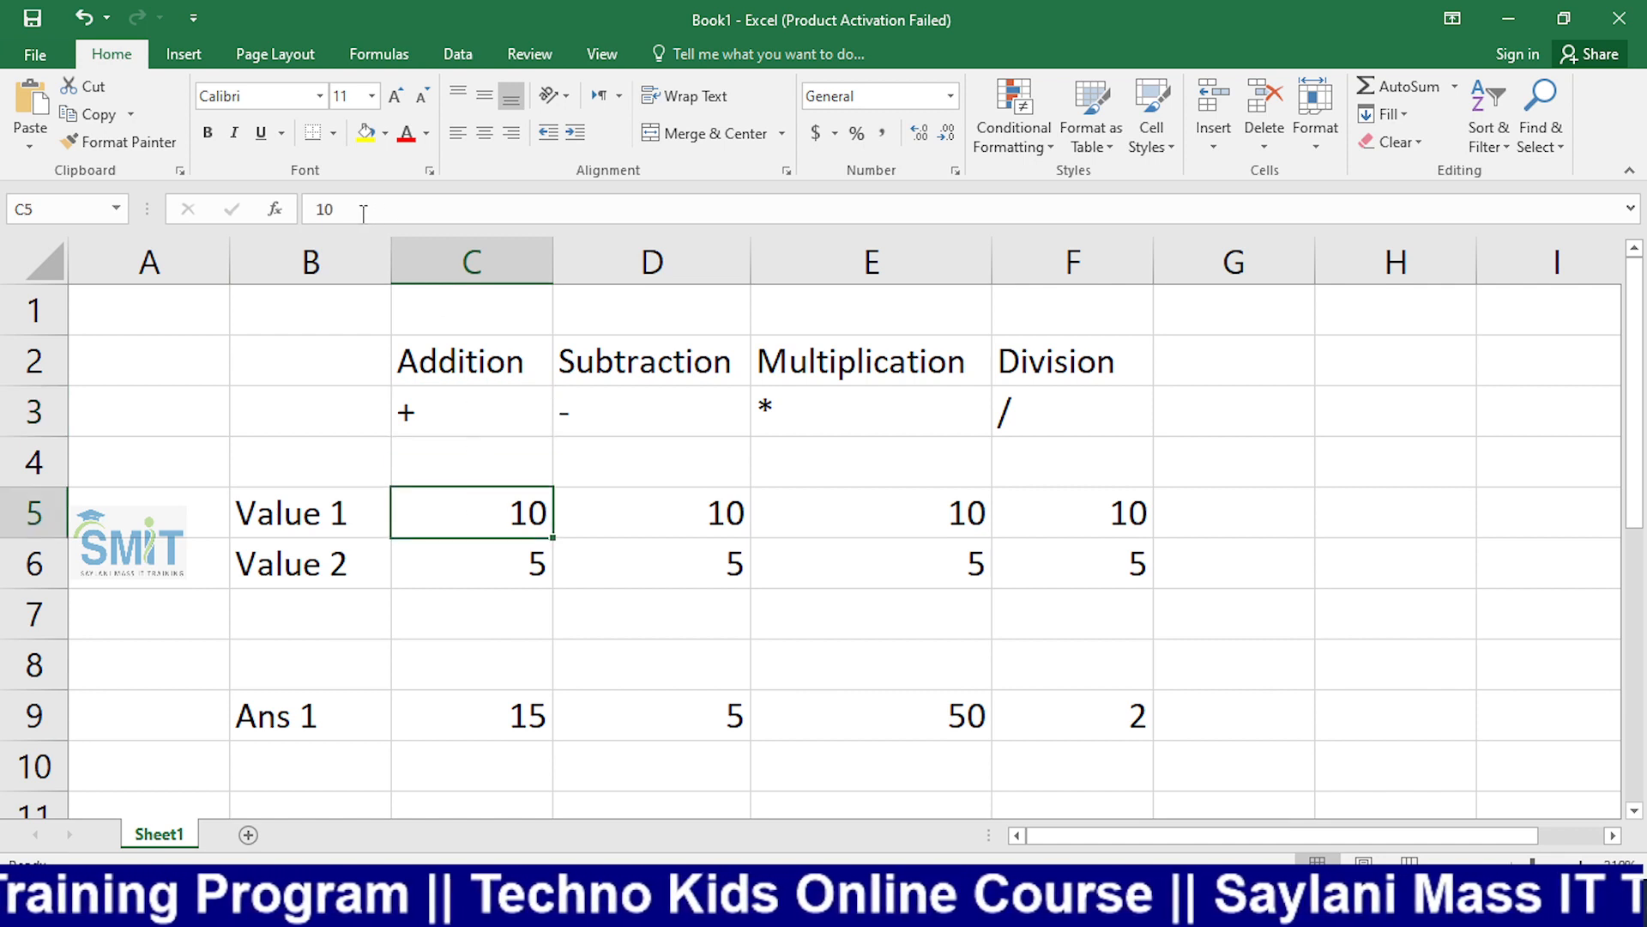
Step: Fill the Addition answer cell C9 with a light orange theme color
{"action": "left_click", "coordinate": [466, 706]}
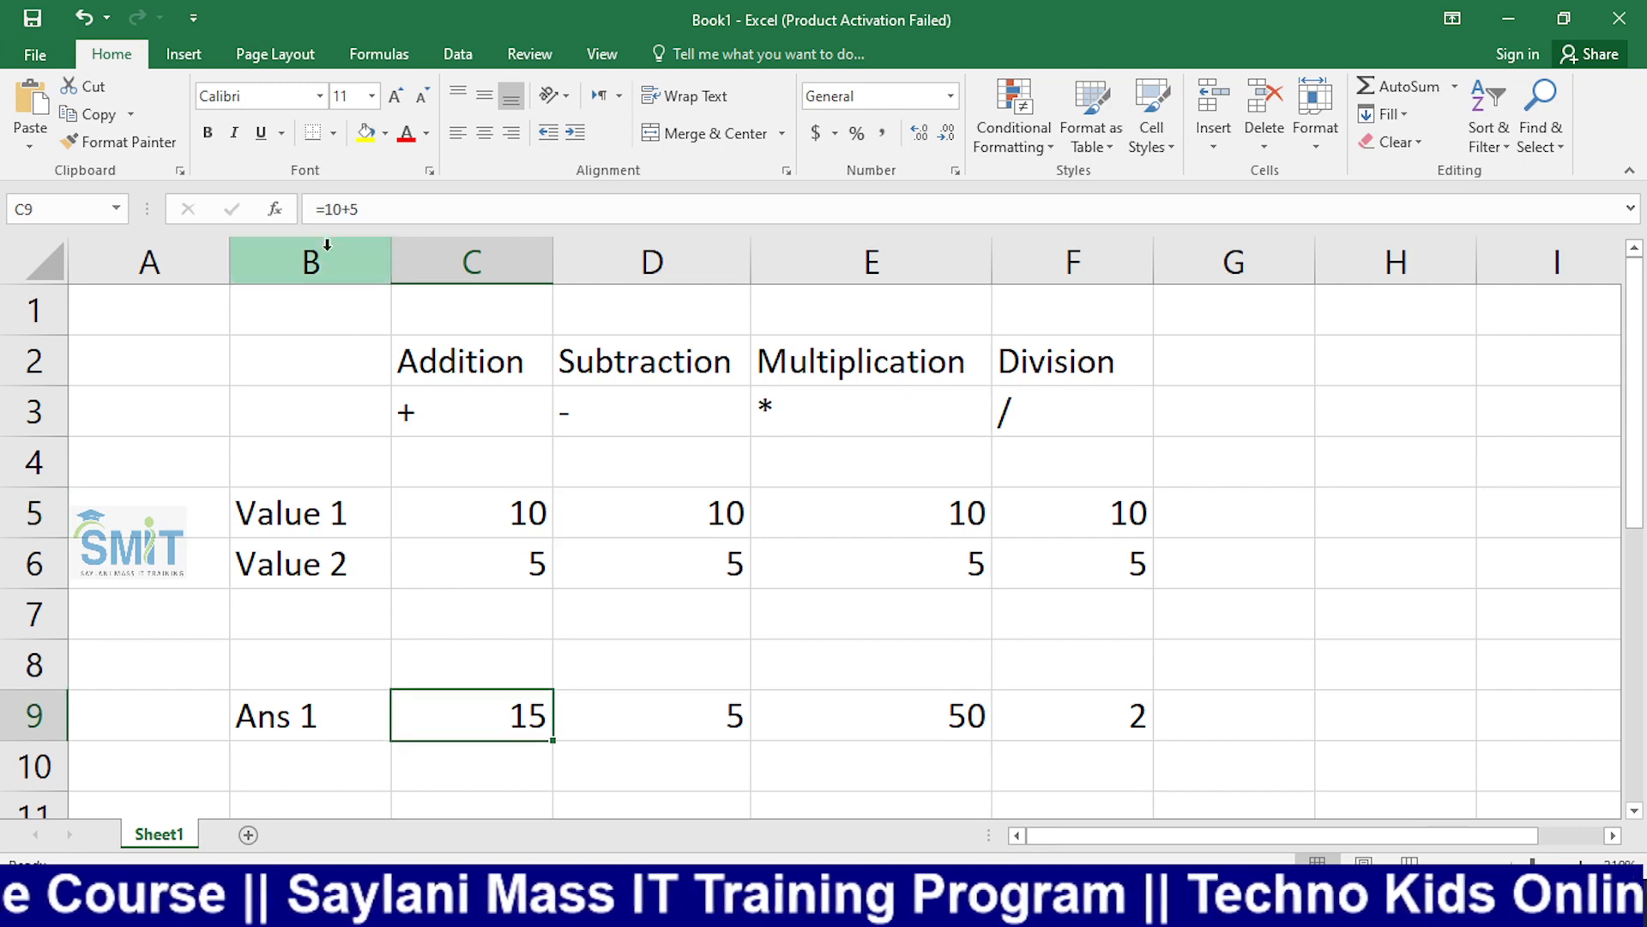
{"action": "left_click", "coordinate": [385, 133]}
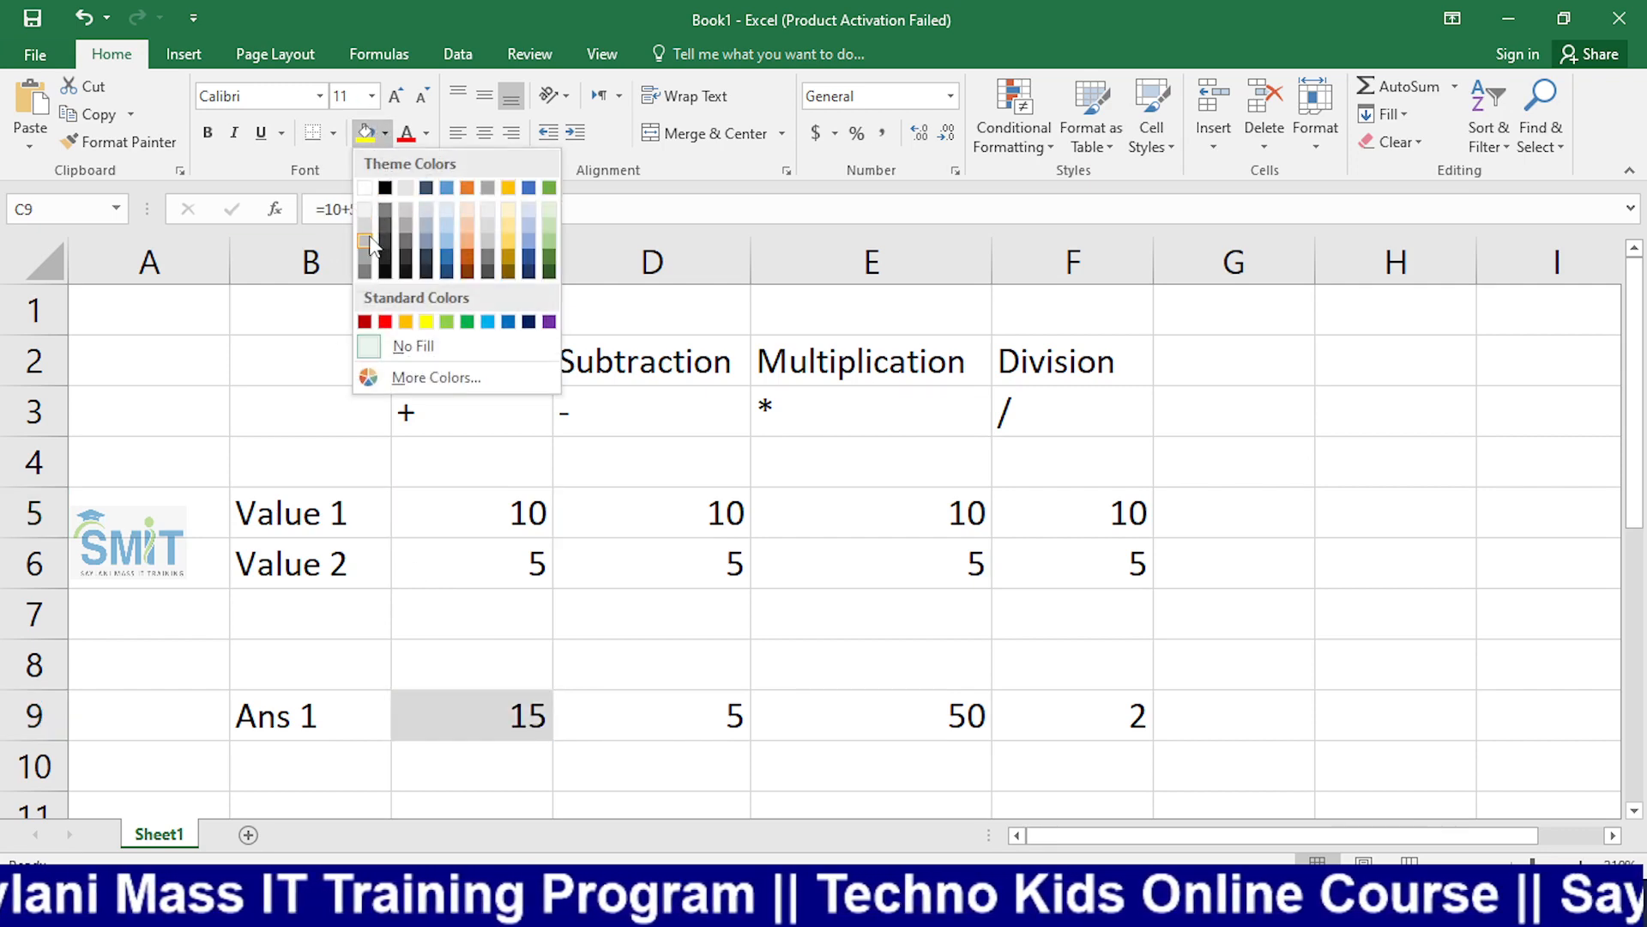
{"action": "left_click", "coordinate": [468, 251]}
{"action": "left_click", "coordinate": [488, 625]}
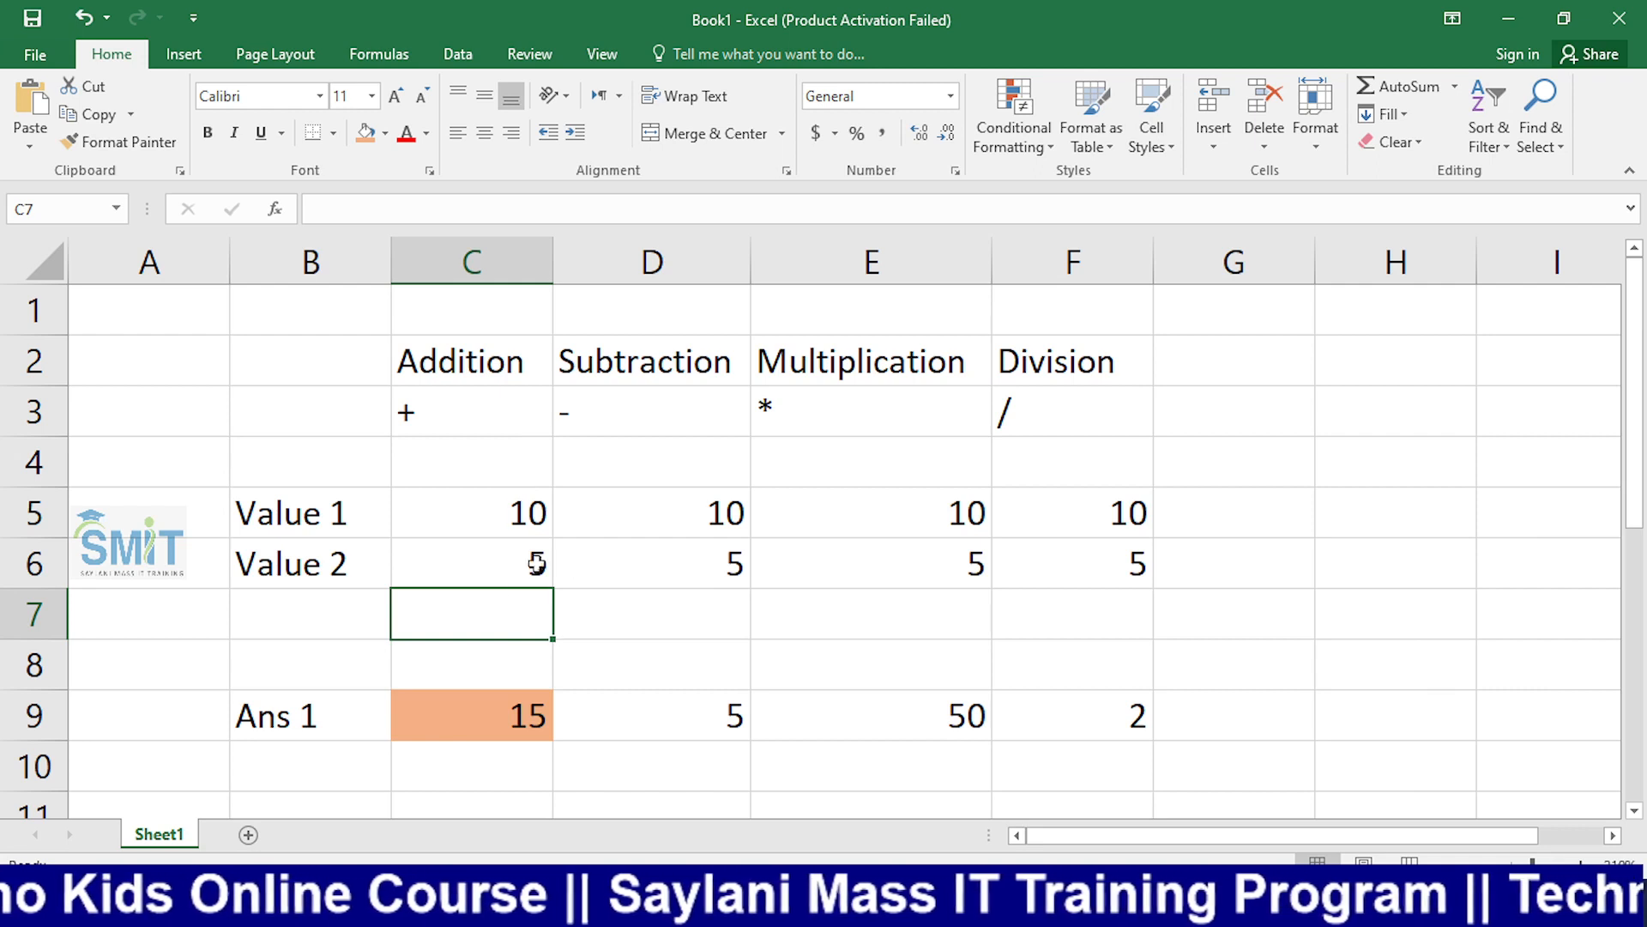
Step: Examine the formulas behind the Ans 1 results in C9 to F9 and the source values in C5 and C6
{"action": "left_click", "coordinate": [473, 714]}
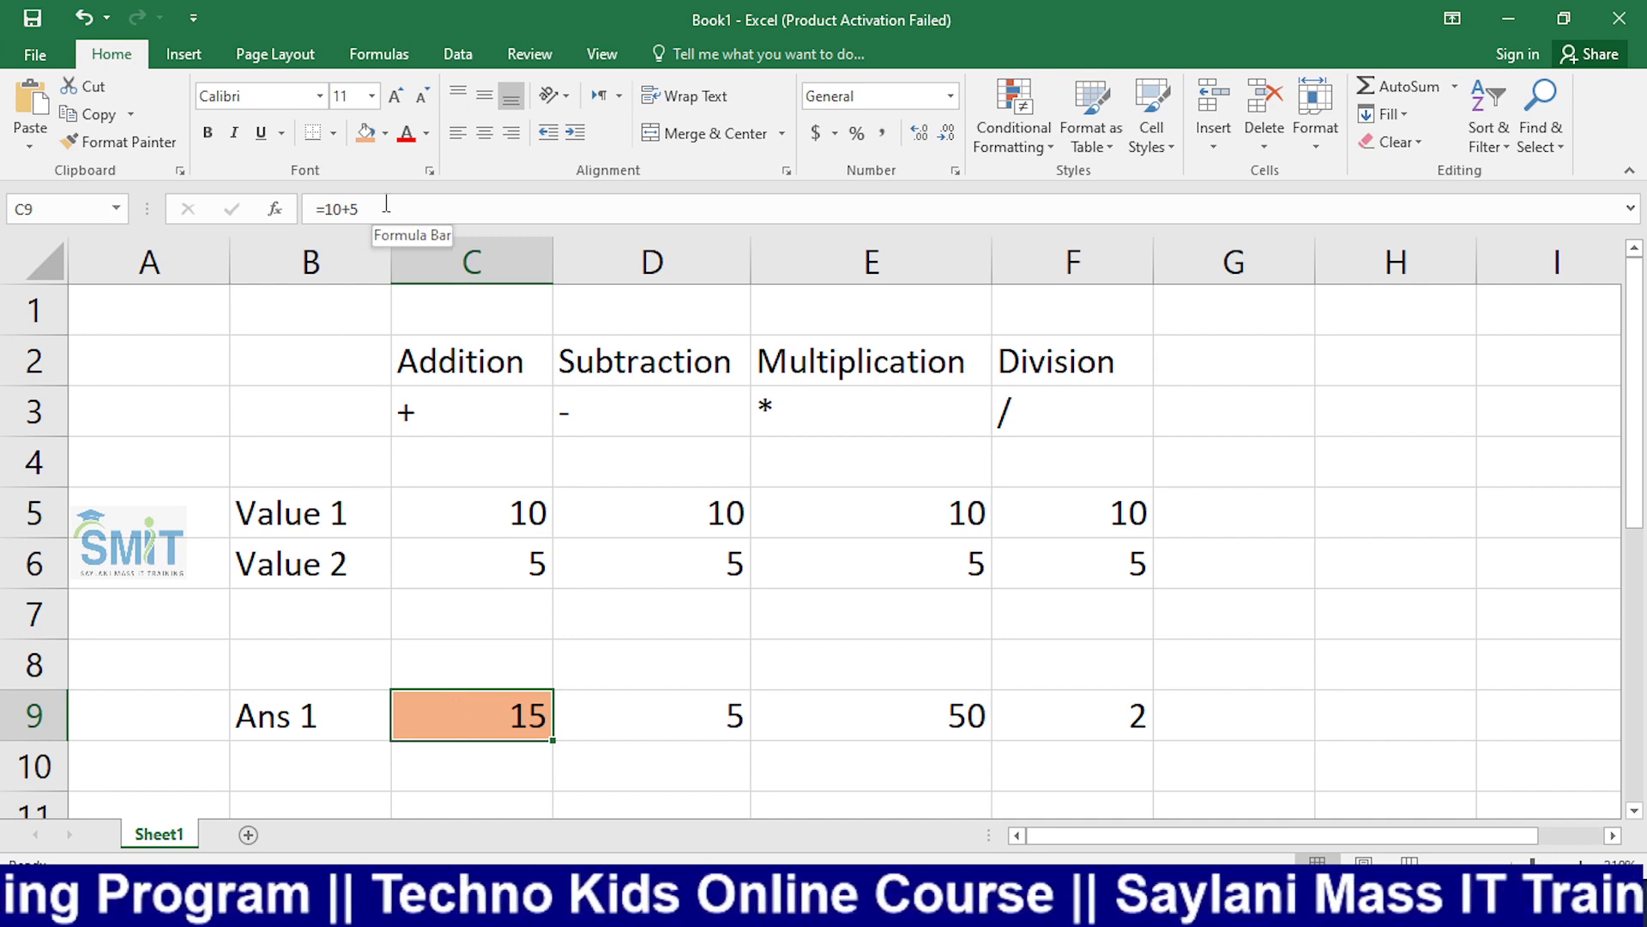
{"action": "left_click", "coordinate": [507, 513]}
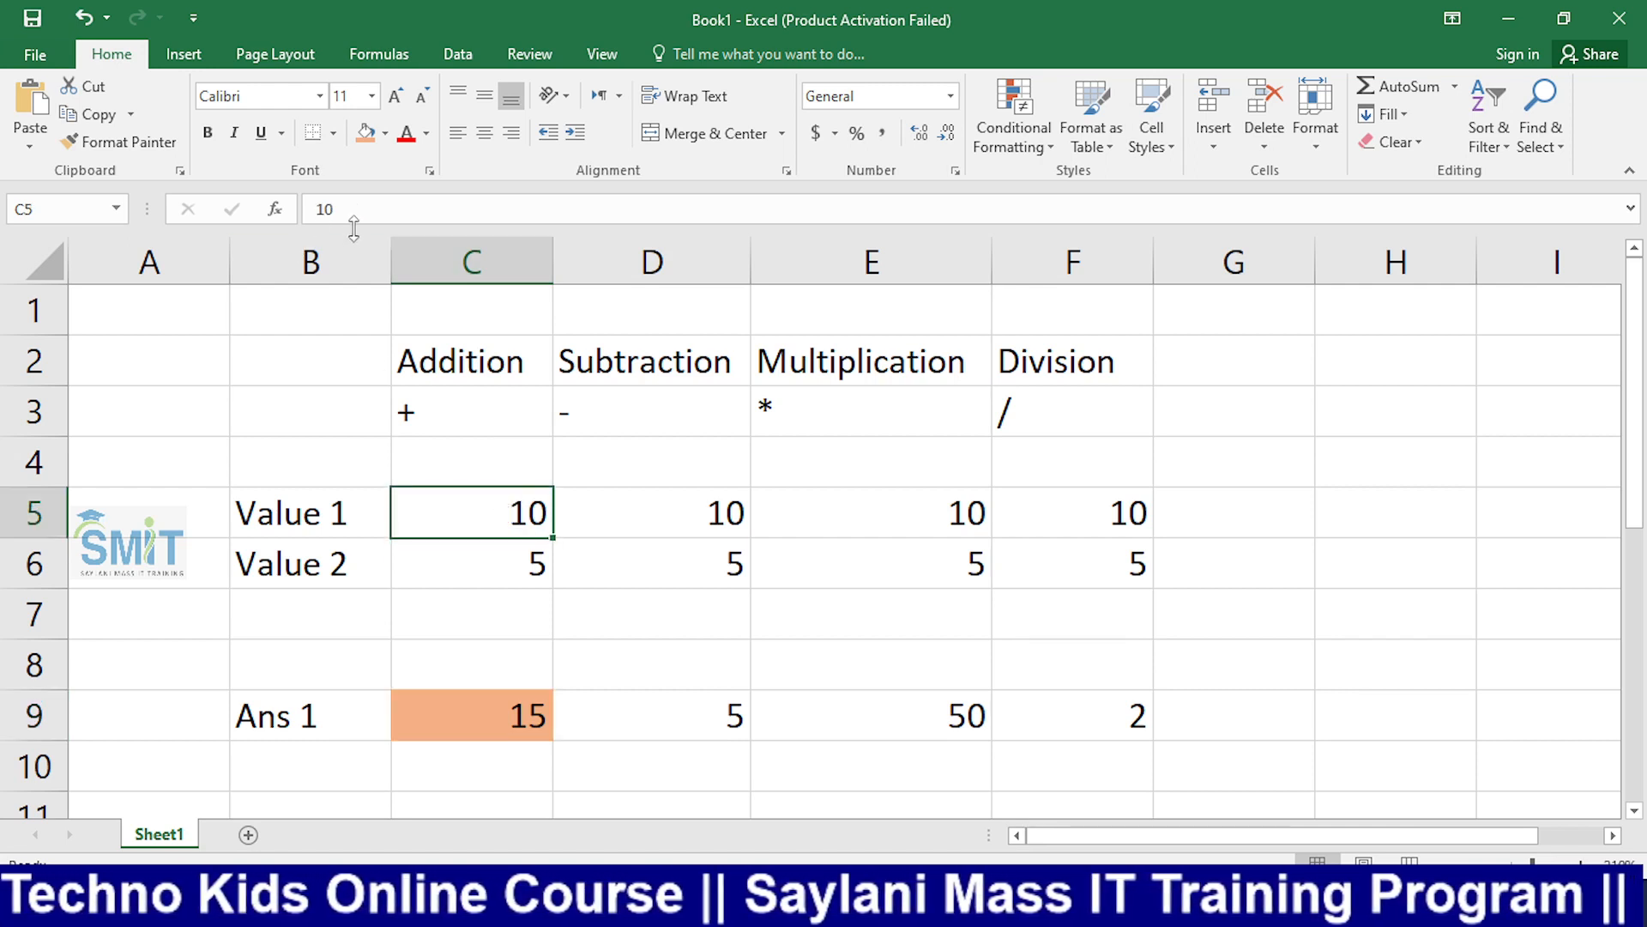
{"action": "left_click", "coordinate": [526, 574]}
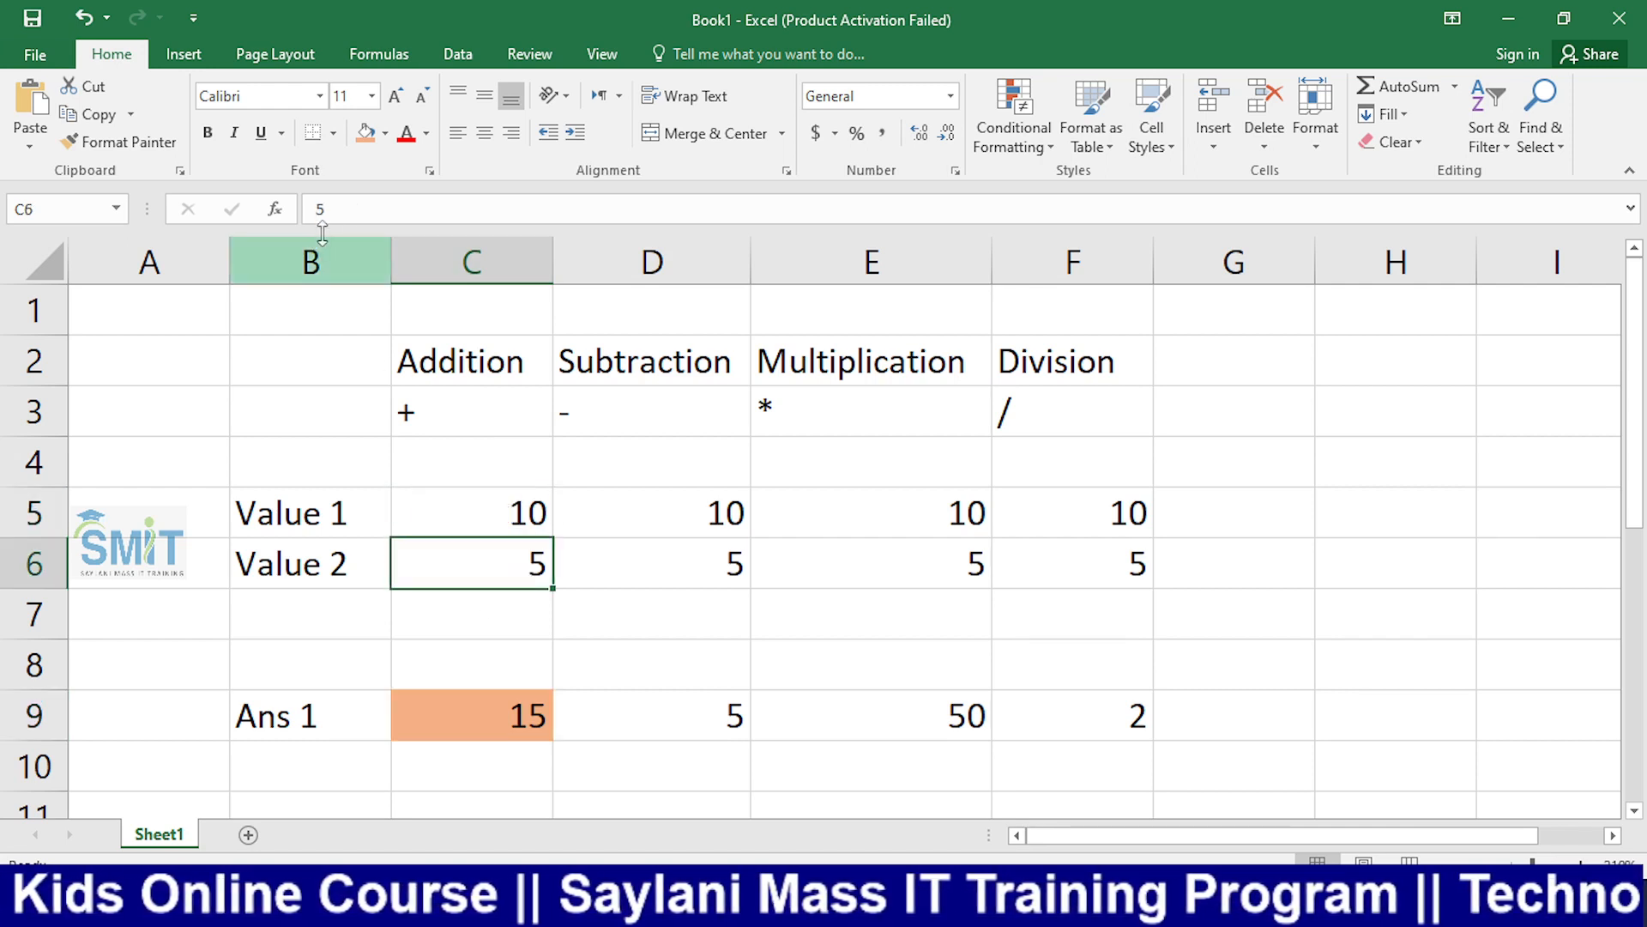
{"action": "left_click", "coordinate": [697, 715]}
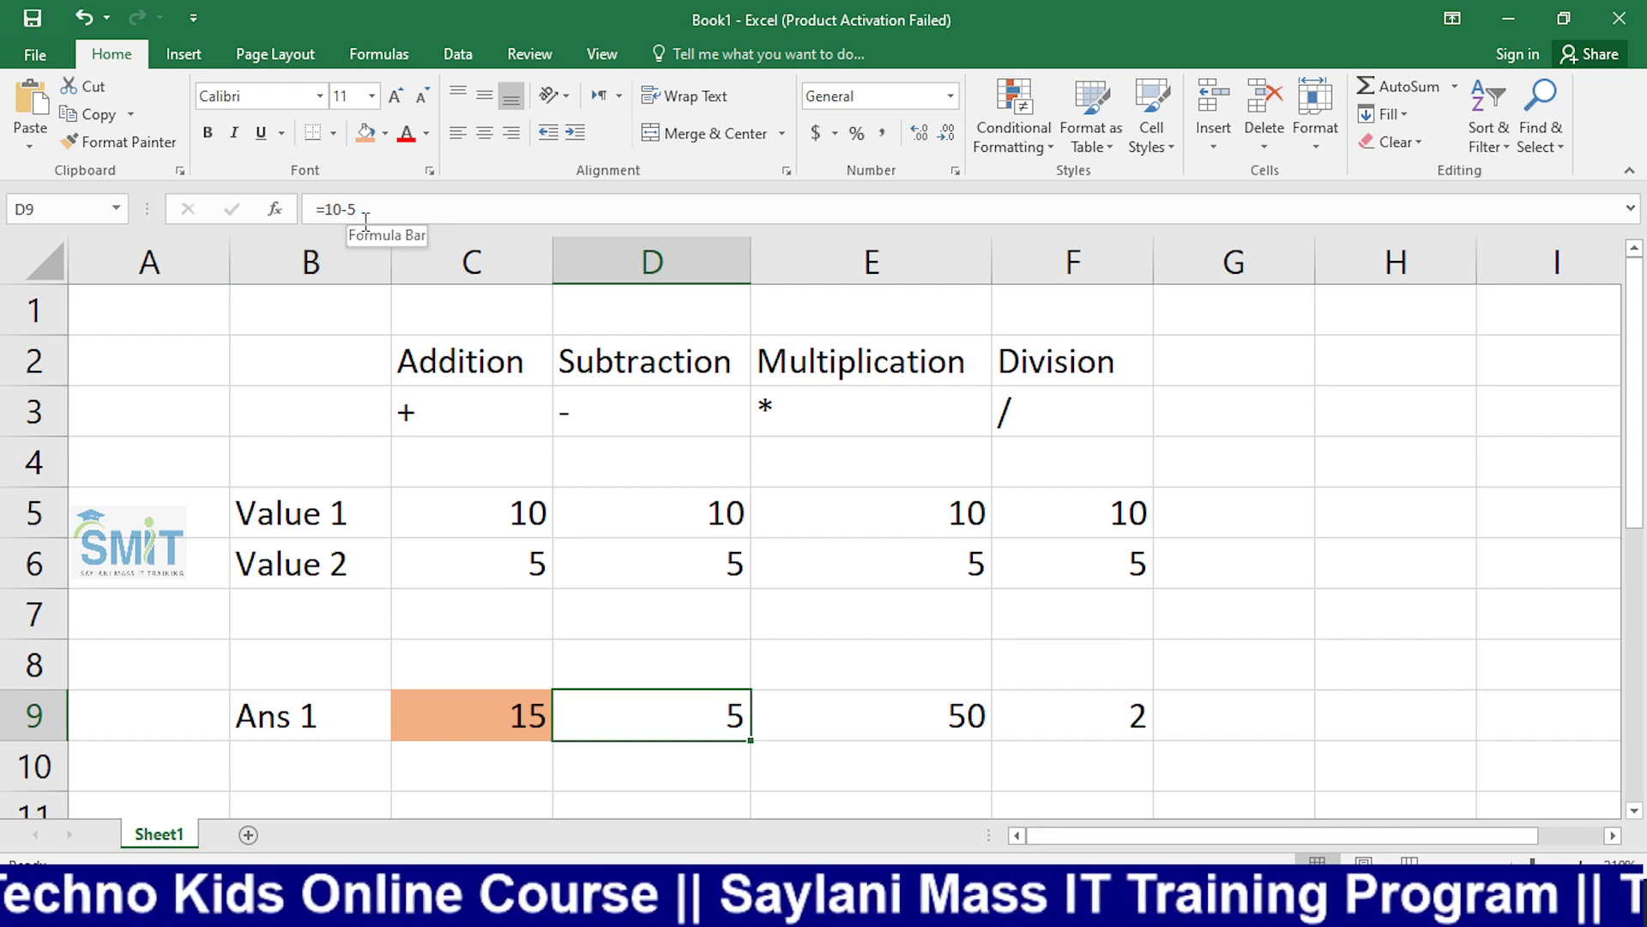
{"action": "left_click", "coordinate": [906, 717]}
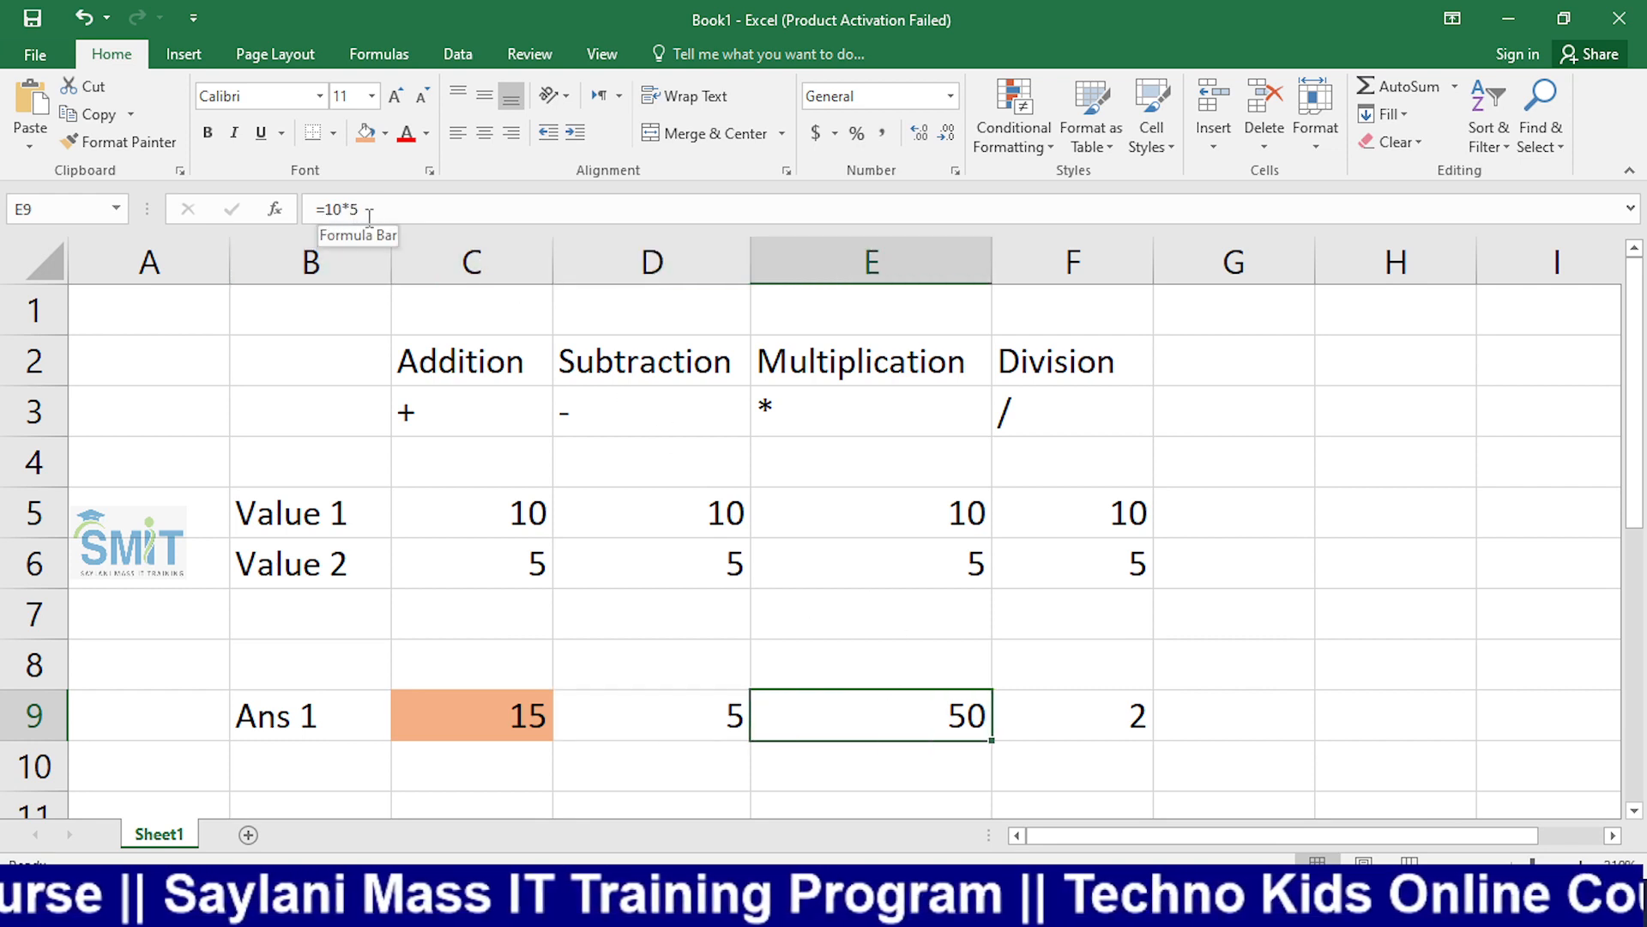
{"action": "left_click", "coordinate": [1111, 717]}
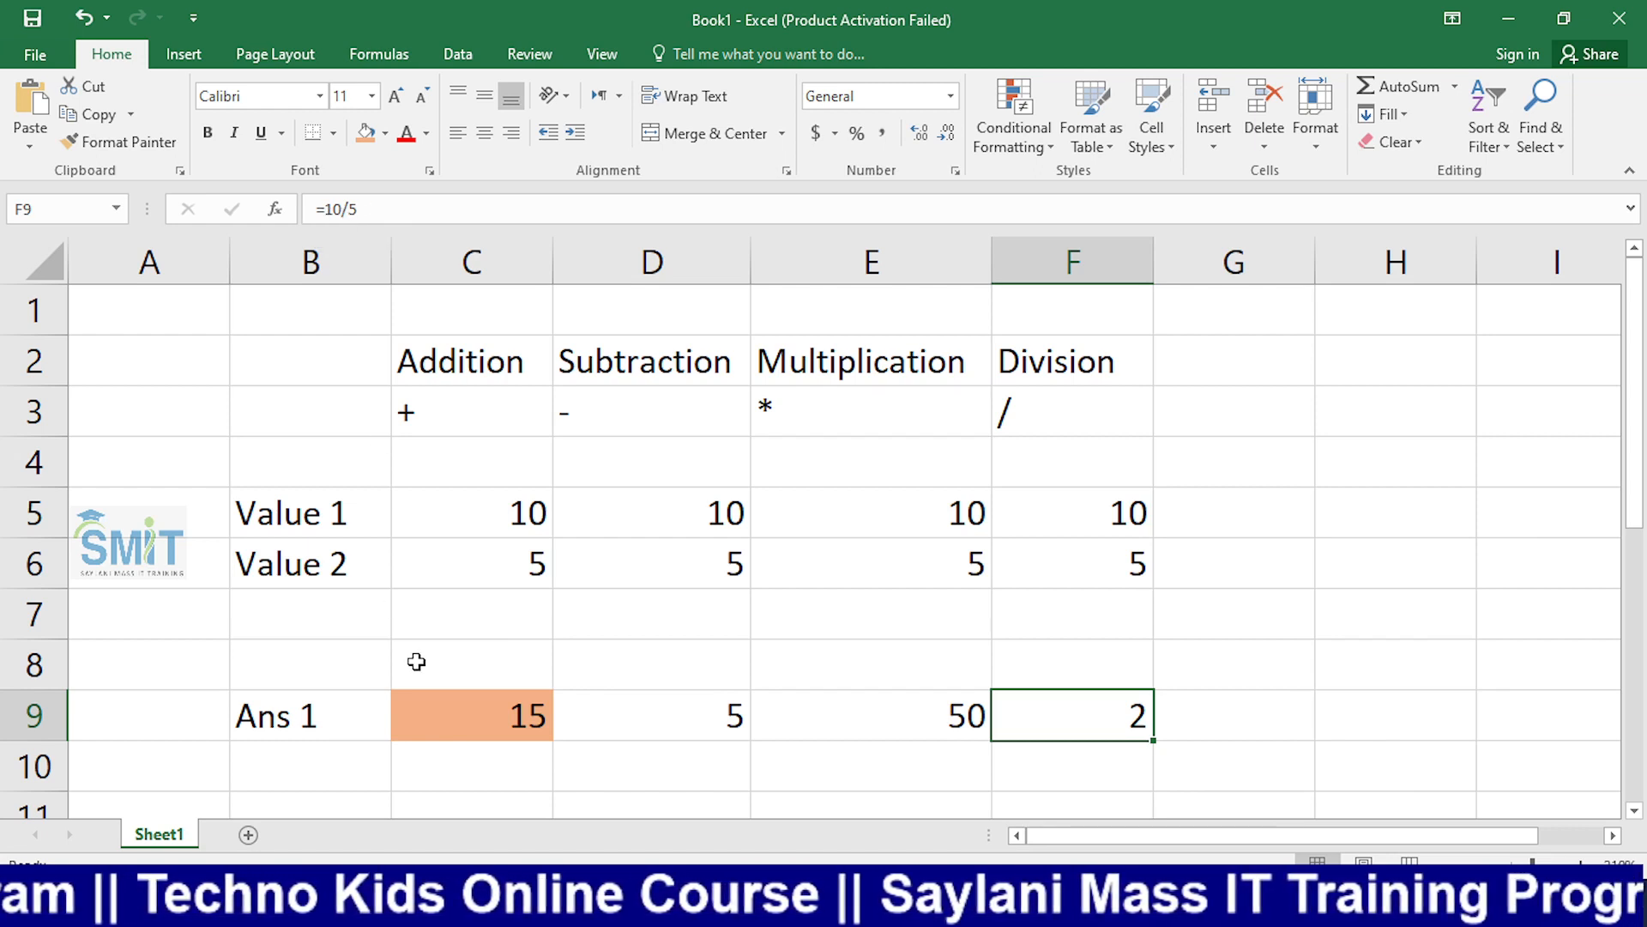
Step: Enter the row label Ans 2 in B10, below Ans 1
{"action": "left_click", "coordinate": [376, 763]}
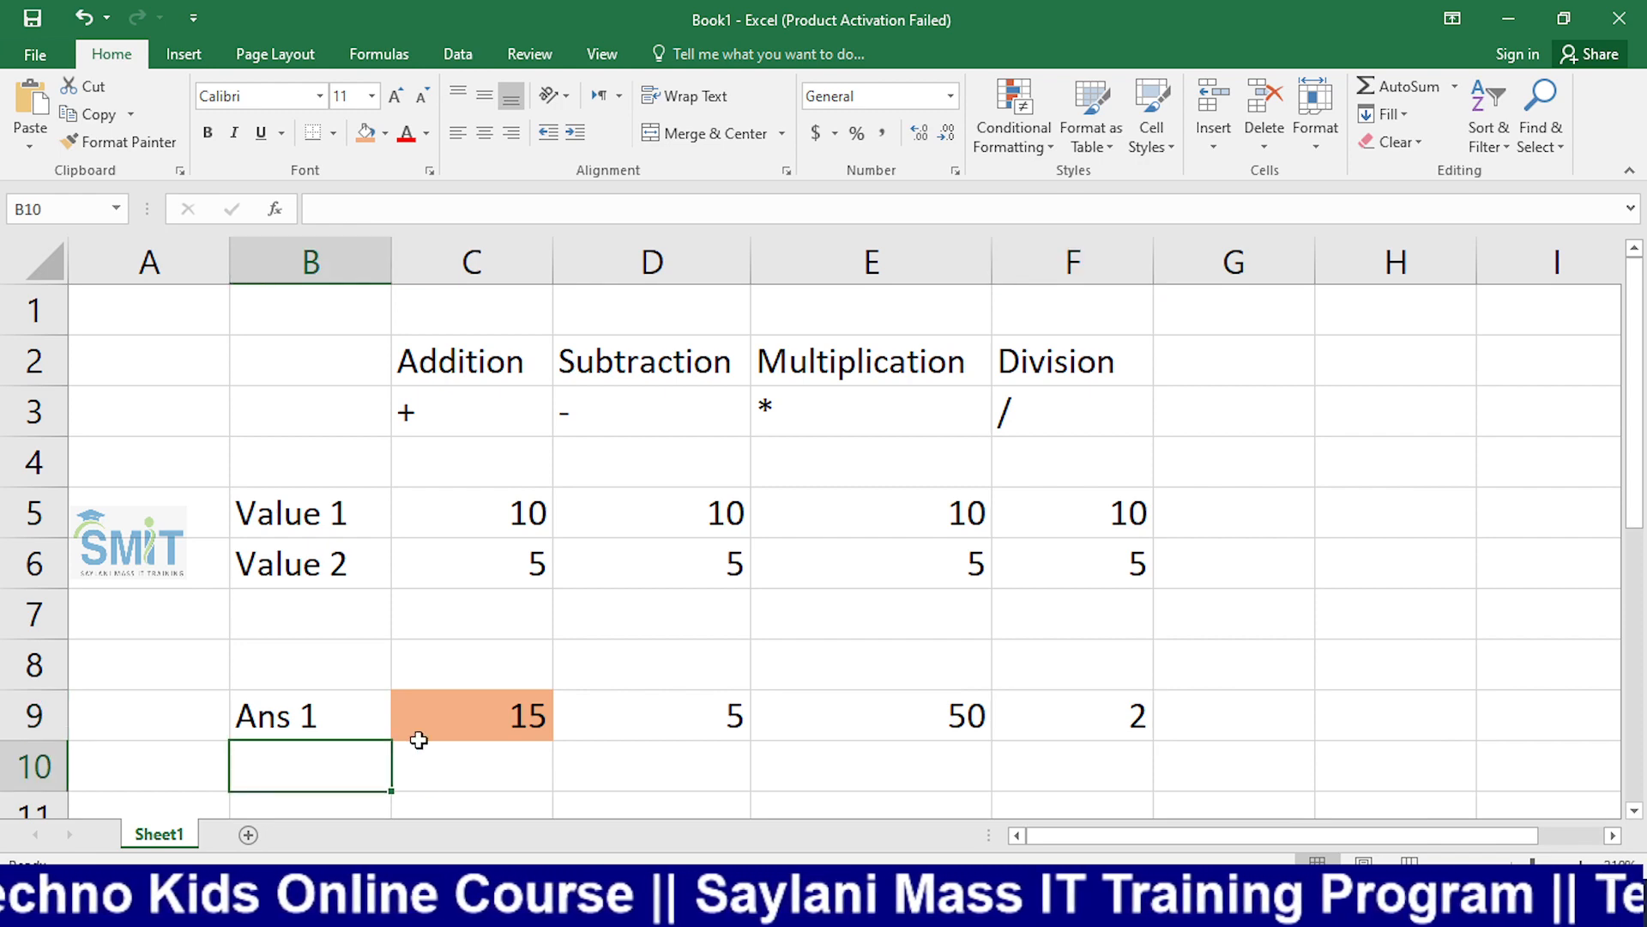
{"action": "type", "text": "A"}
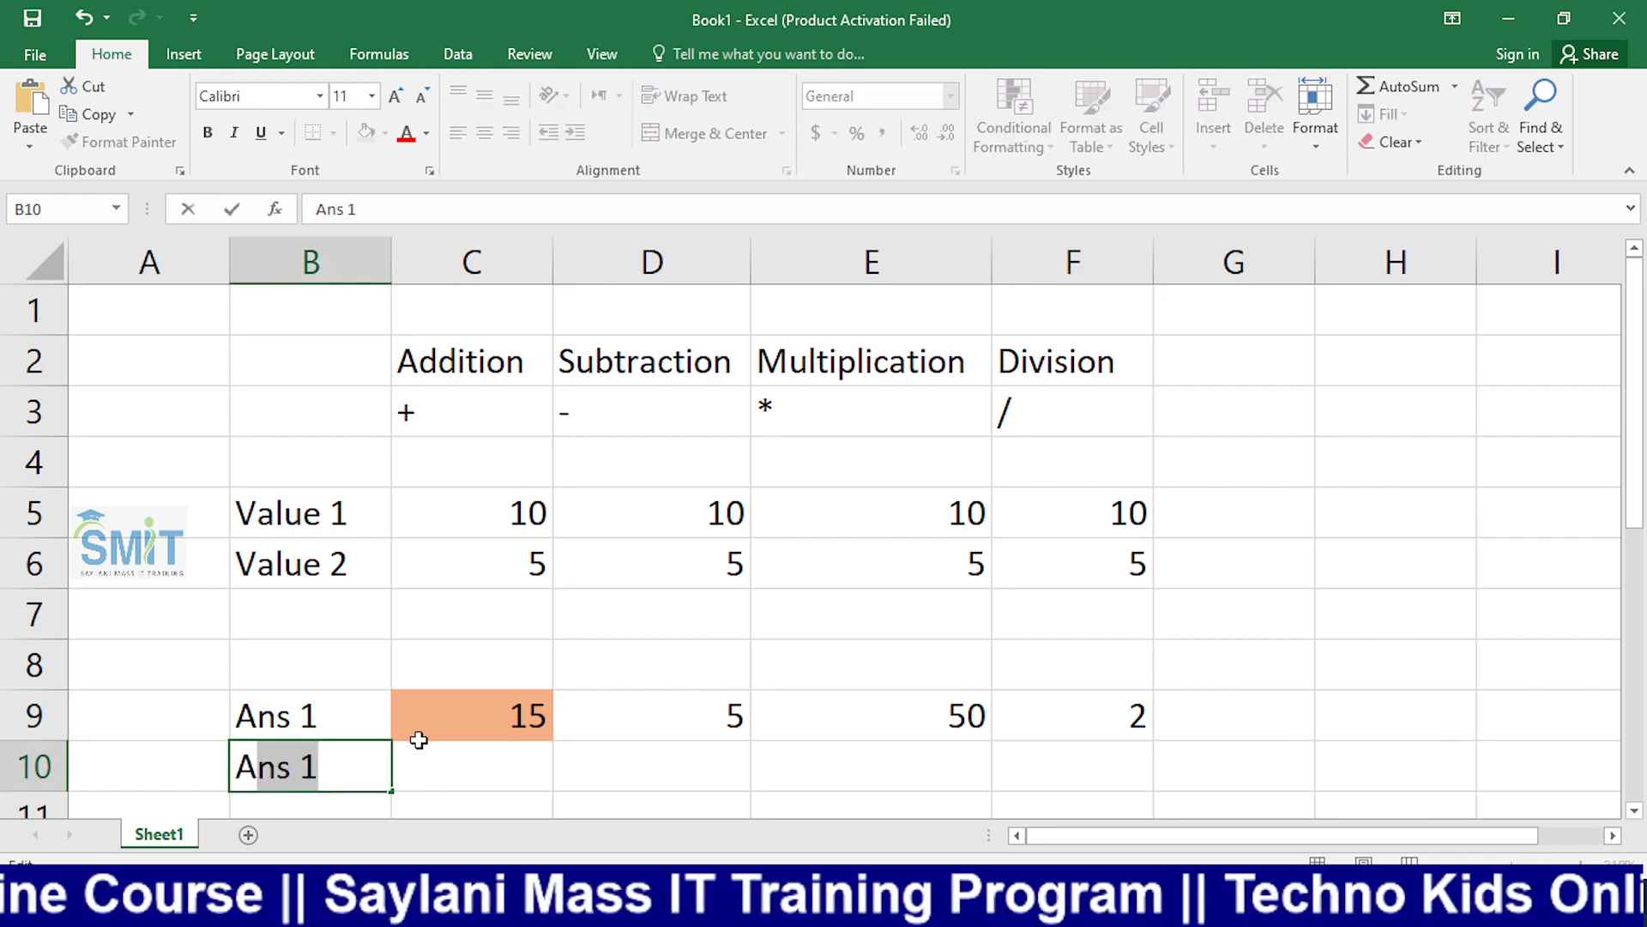
{"action": "key", "text": "BackSpace"}
{"action": "type", "text": "ns"}
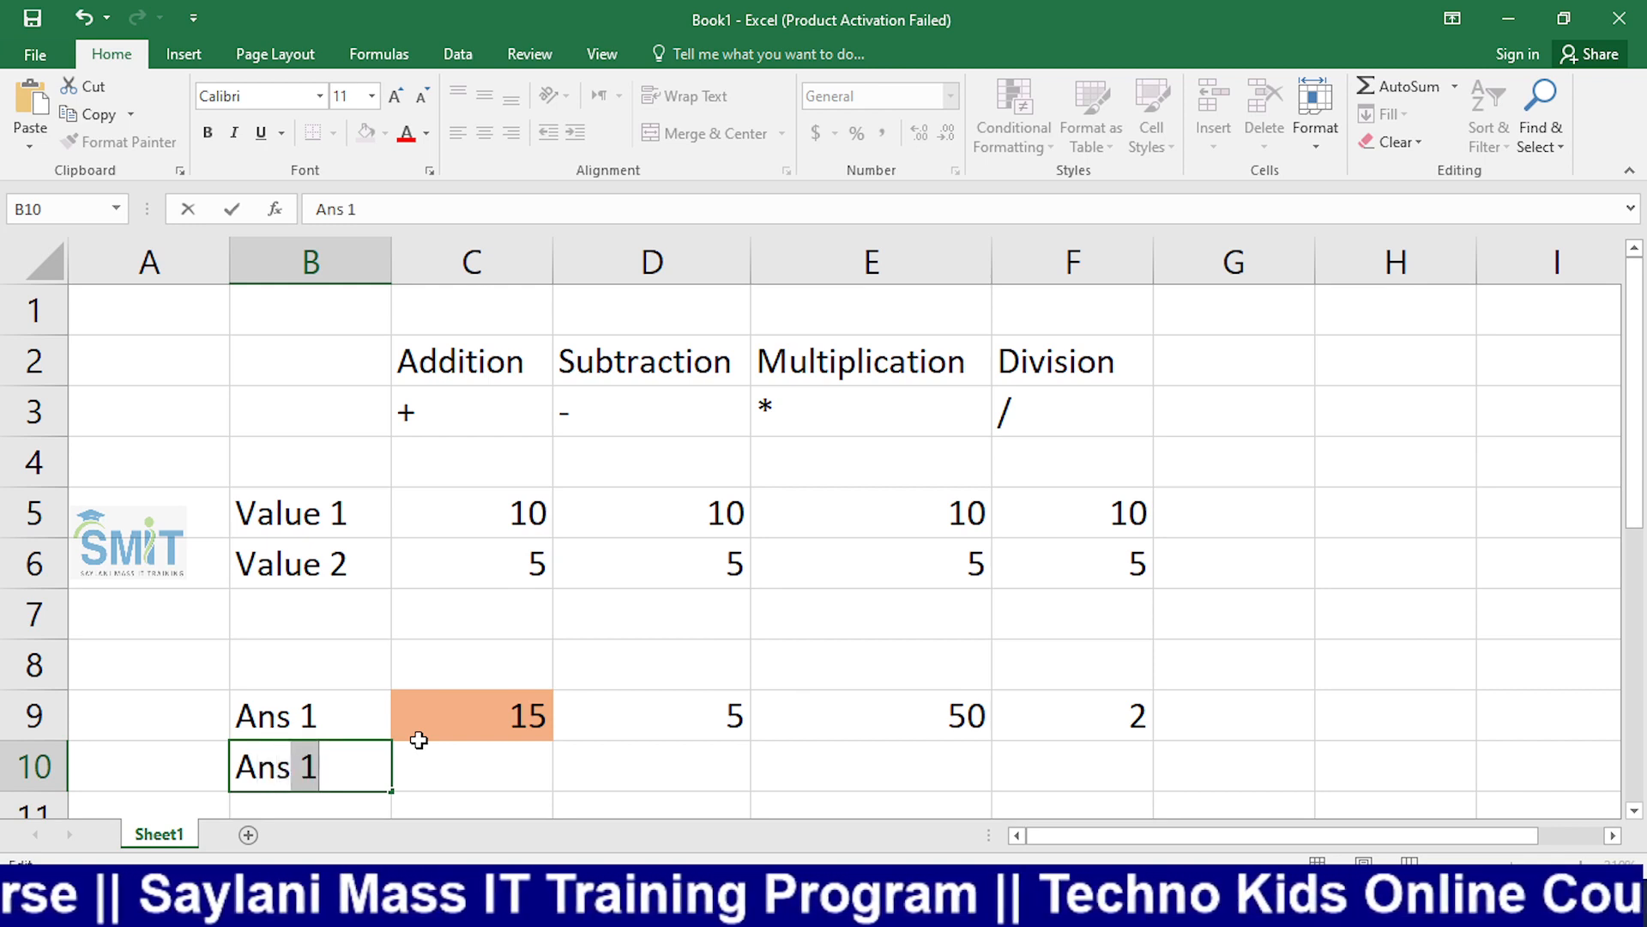
{"action": "type", "text": "2"}
{"action": "key", "text": "BackSpace"}
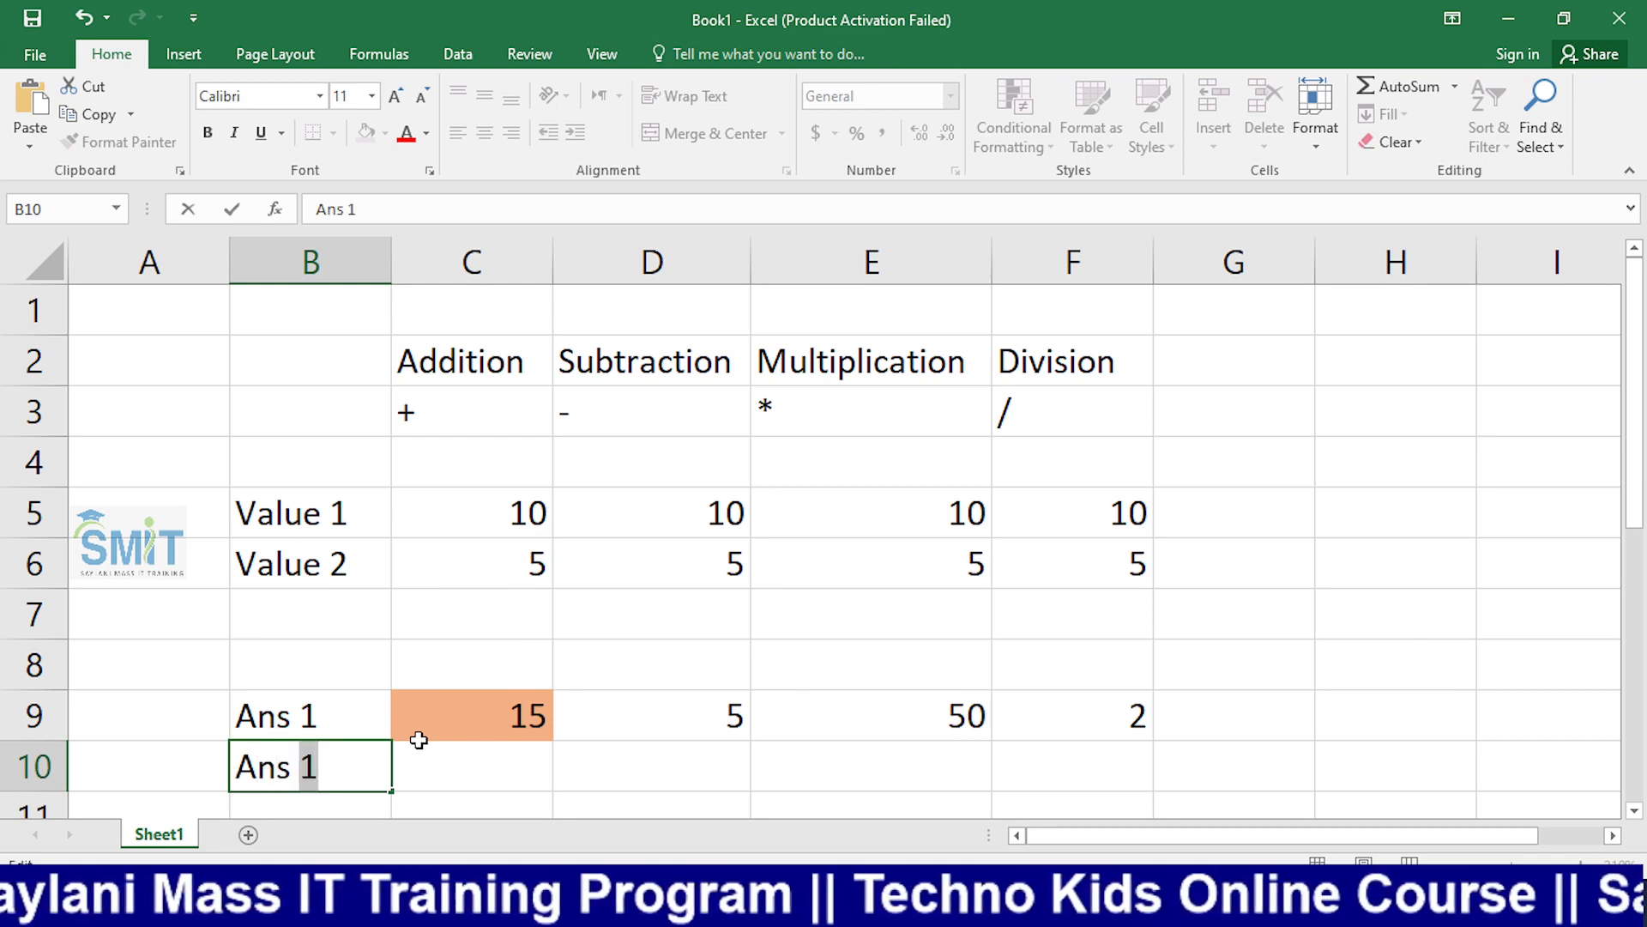
{"action": "type", "text": "2"}
{"action": "key", "text": "Return"}
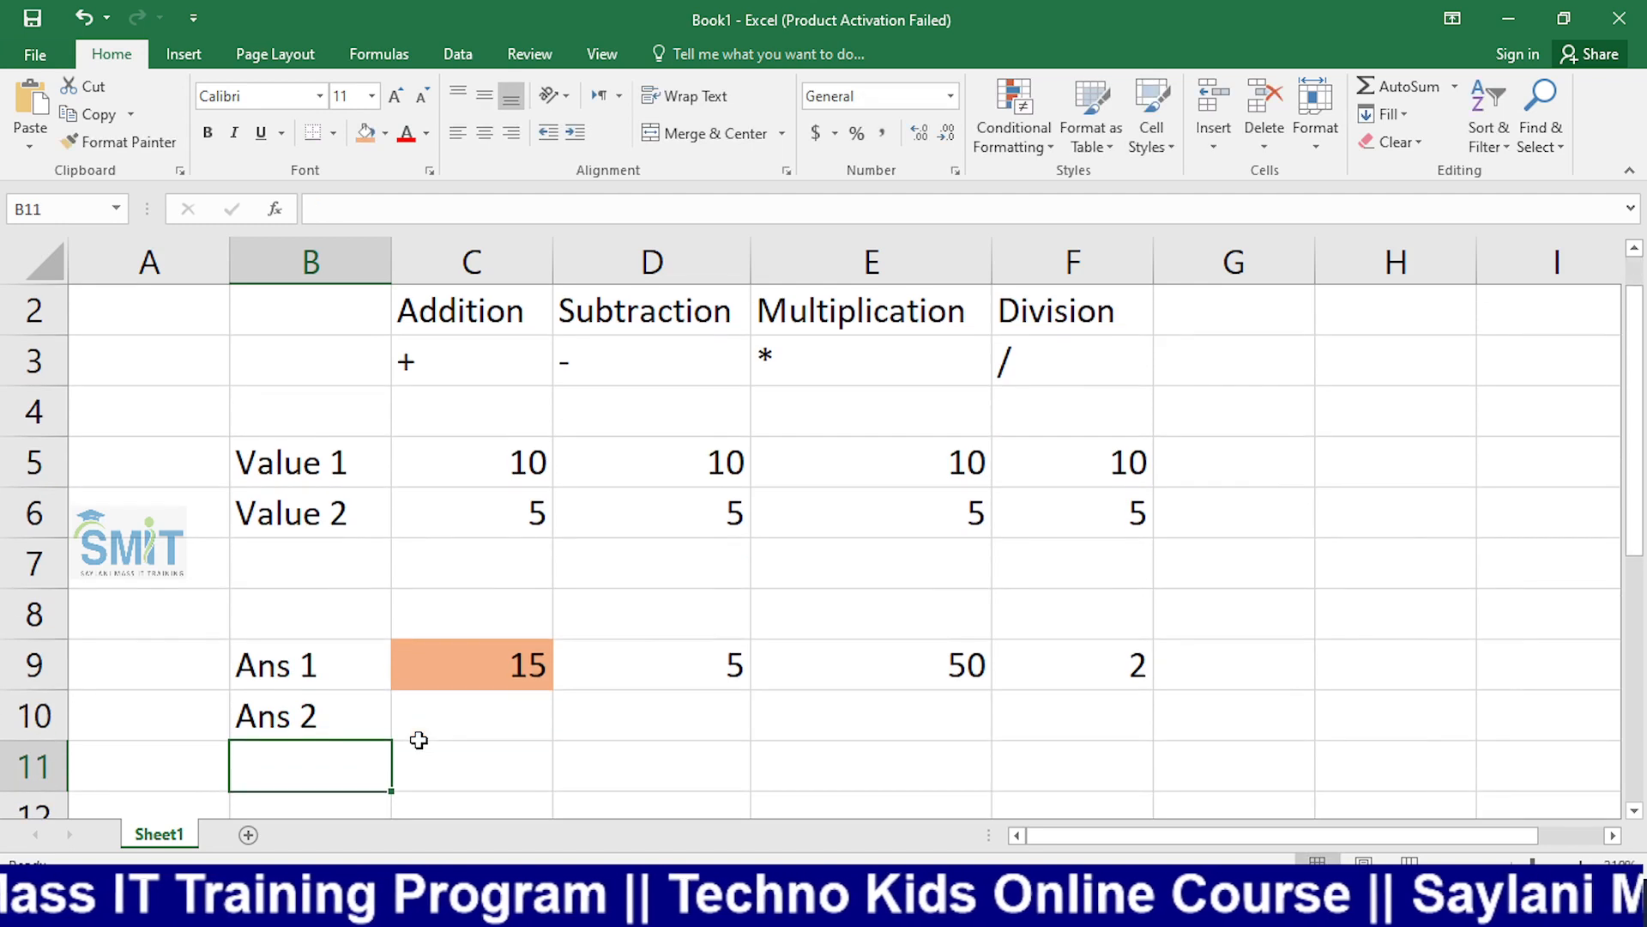
{"action": "left_click", "coordinate": [502, 720]}
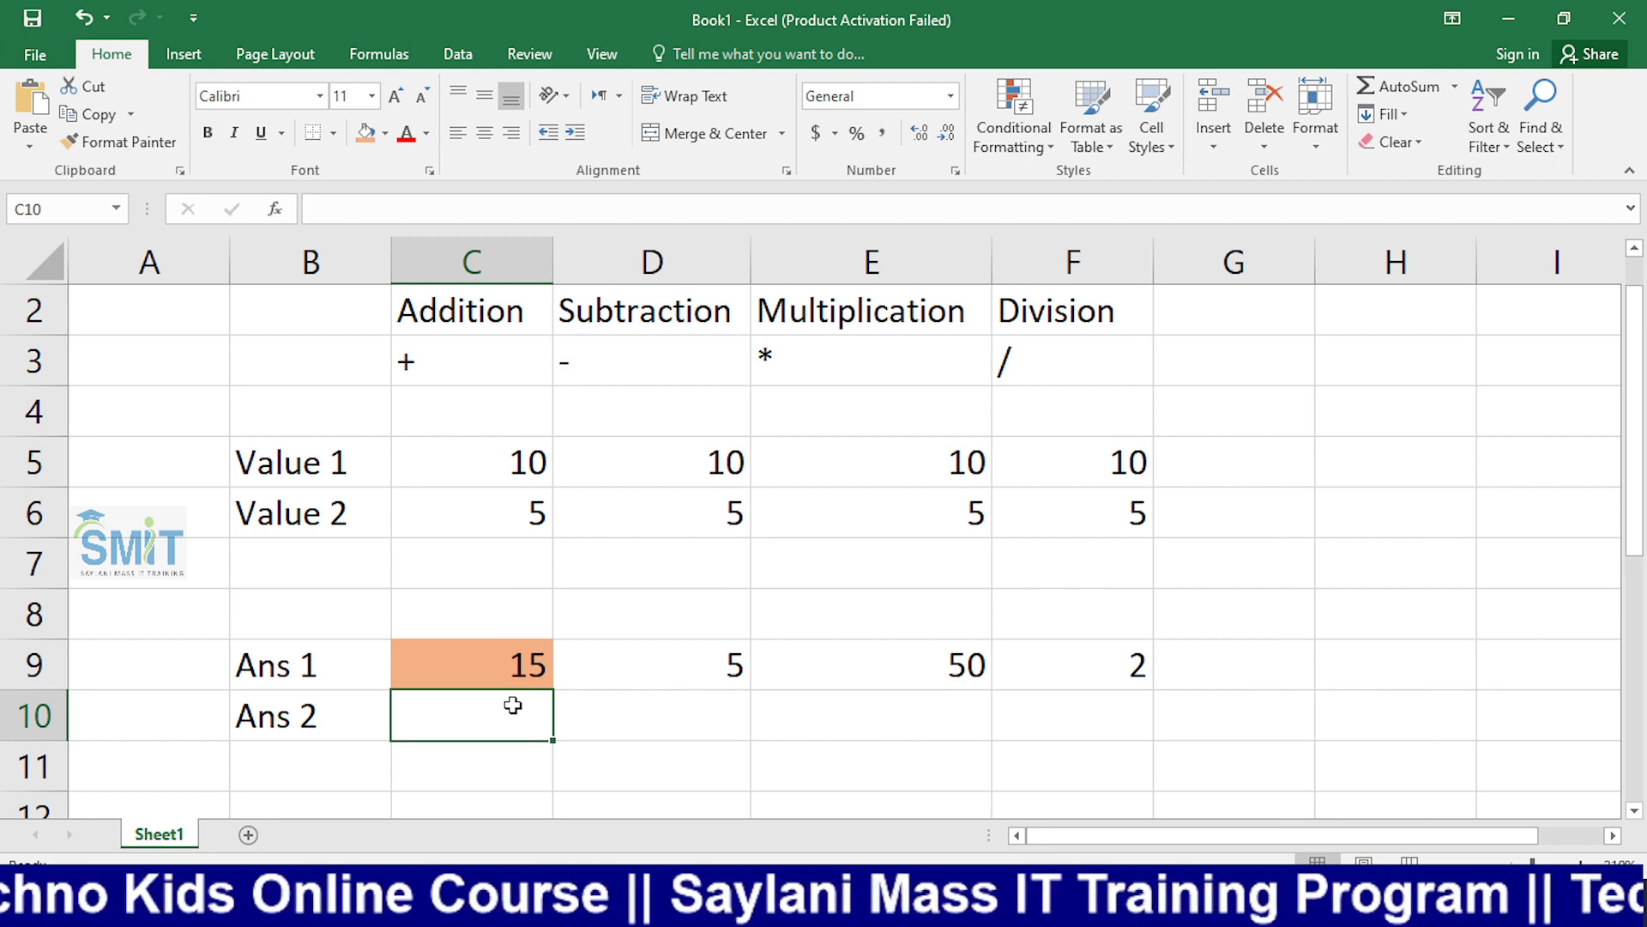
{"action": "type", "text": "="}
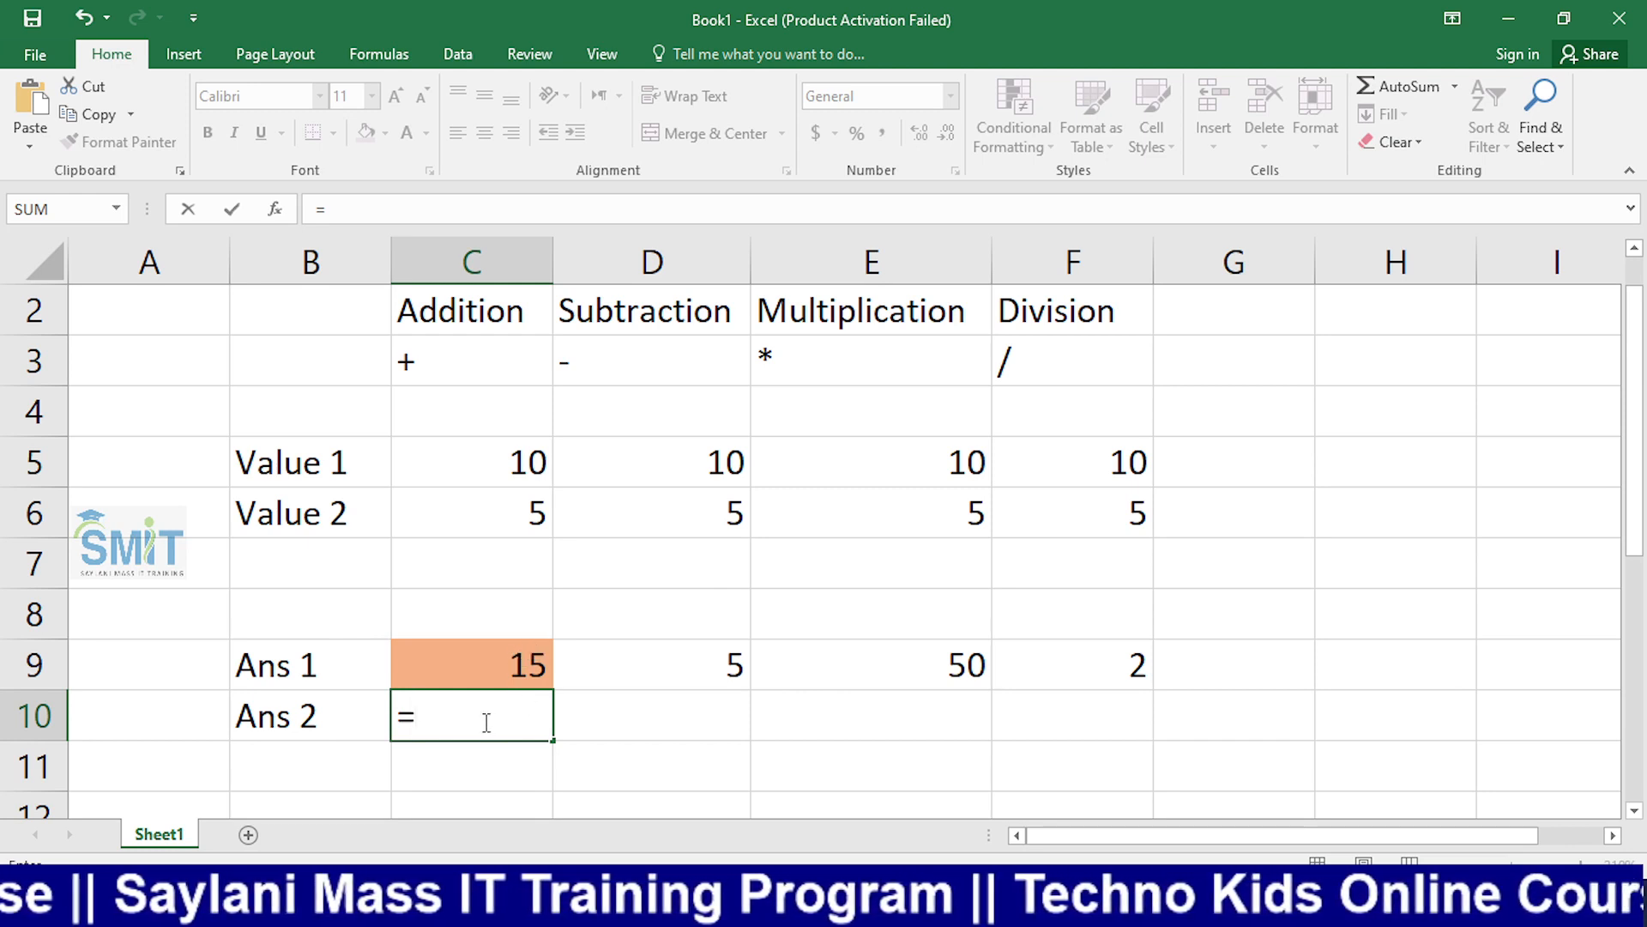
{"action": "key", "text": "Escape"}
{"action": "left_click", "coordinate": [464, 661]}
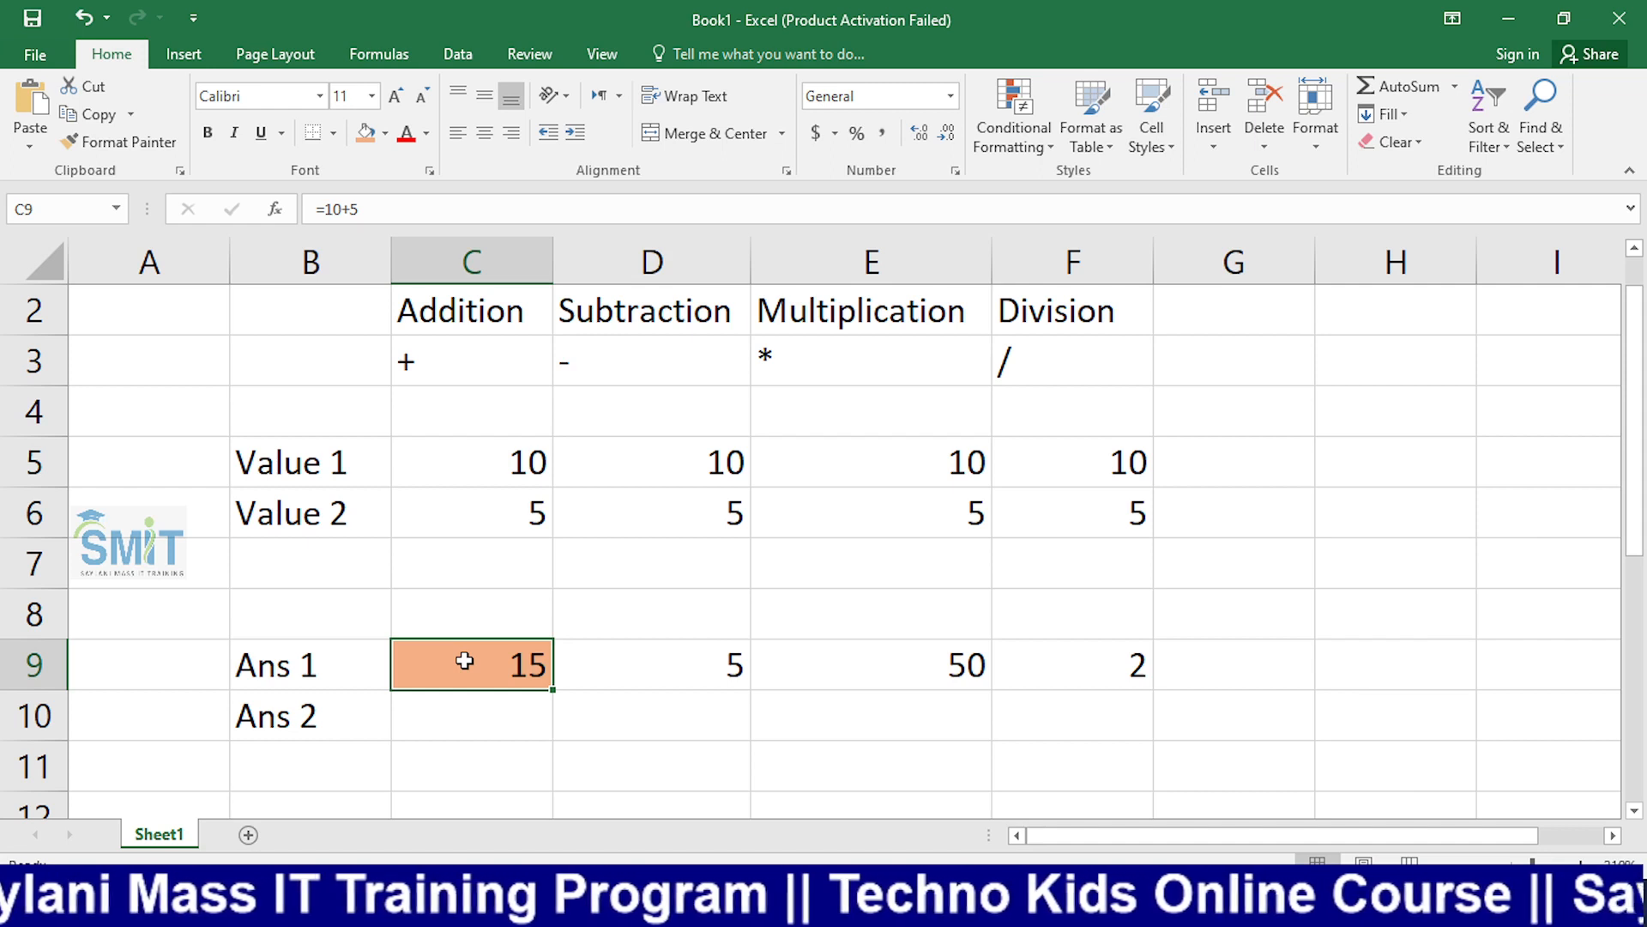
Step: Build the Ans 2 addition formula =C5+C6 in C10, using cell references instead of the typed numbers 10+5
{"action": "left_click", "coordinate": [443, 738]}
{"action": "type", "text": "=1"}
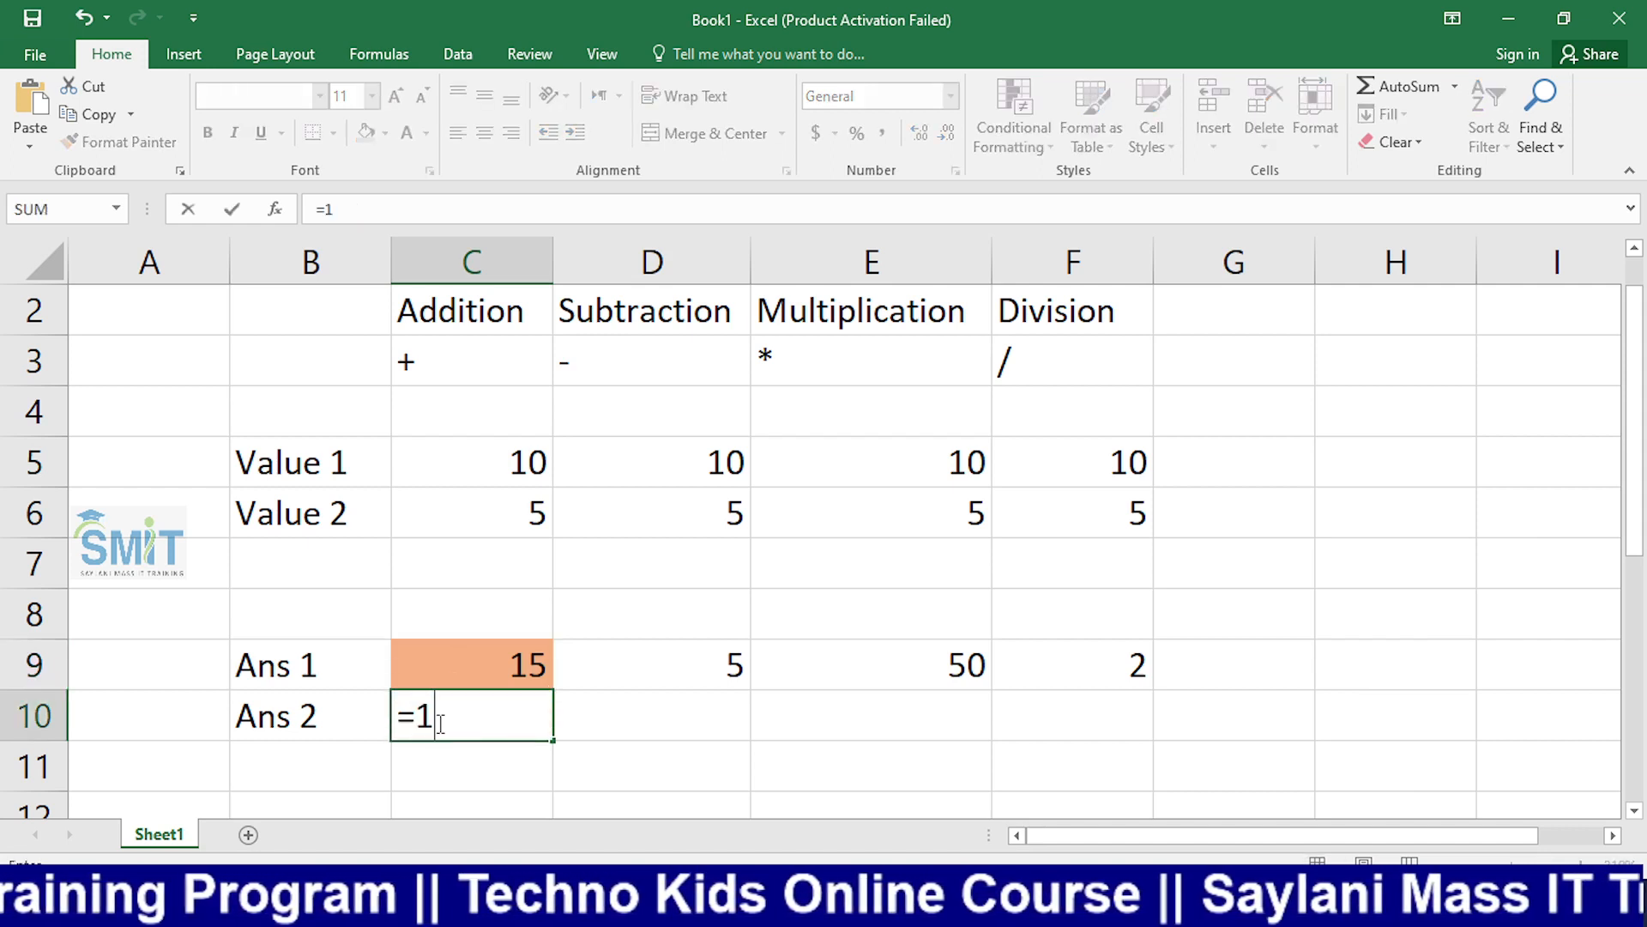
{"action": "type", "text": "0+5"}
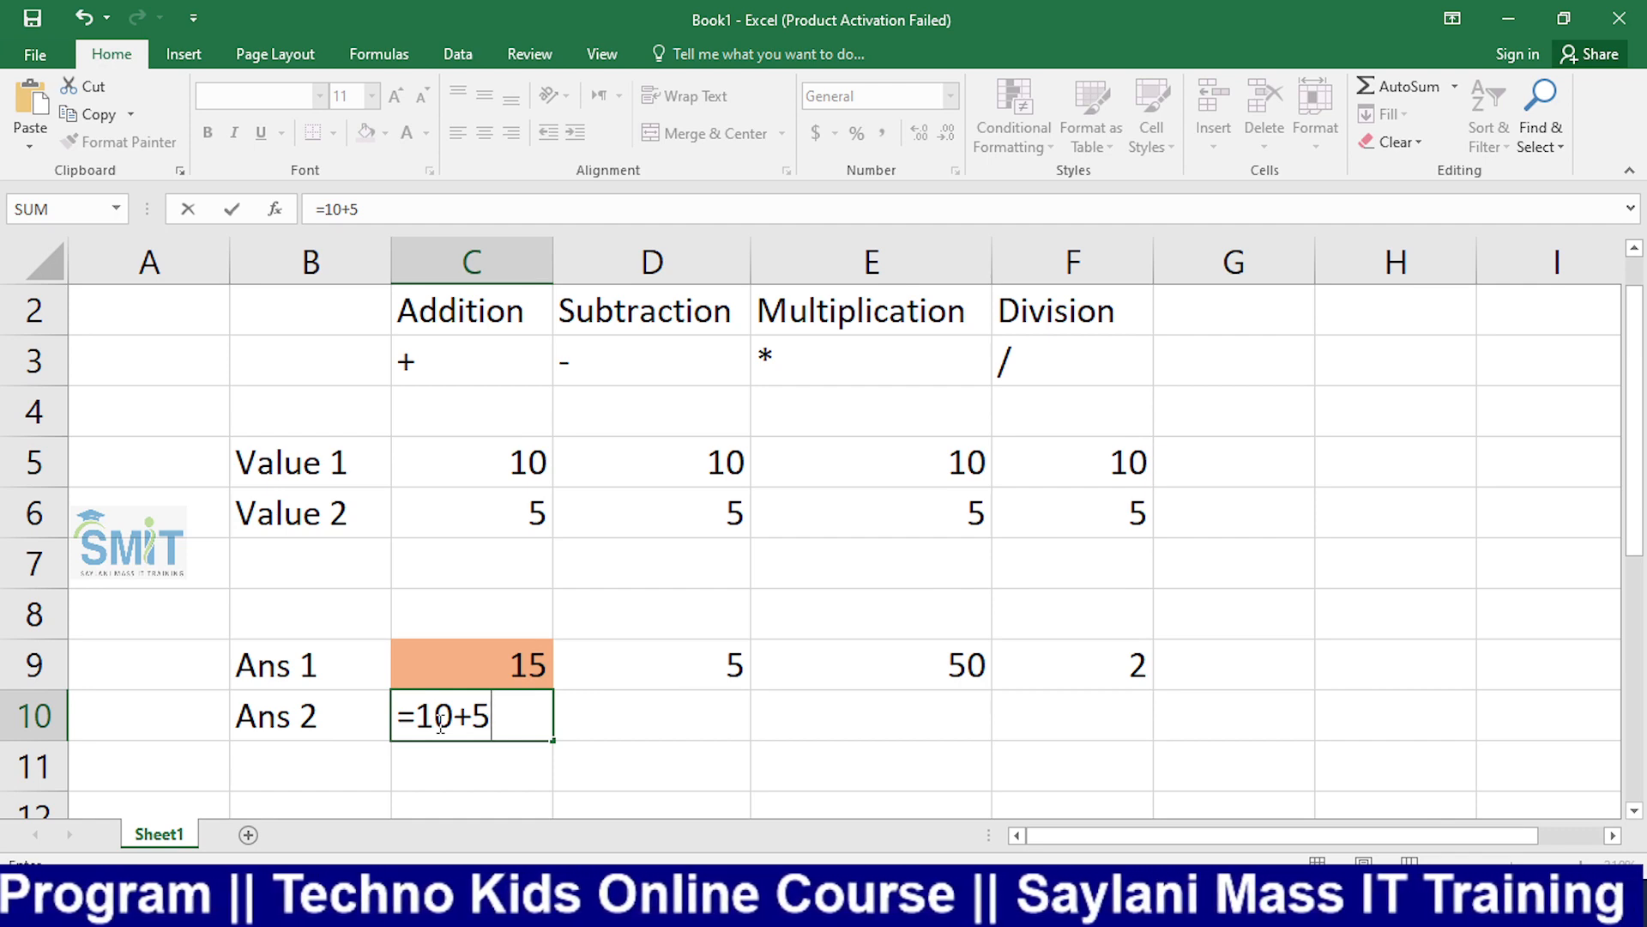
{"action": "key", "text": "BackSpace"}
{"action": "key", "text": "BackSpace"}
{"action": "key", "text": "BackSpace"}
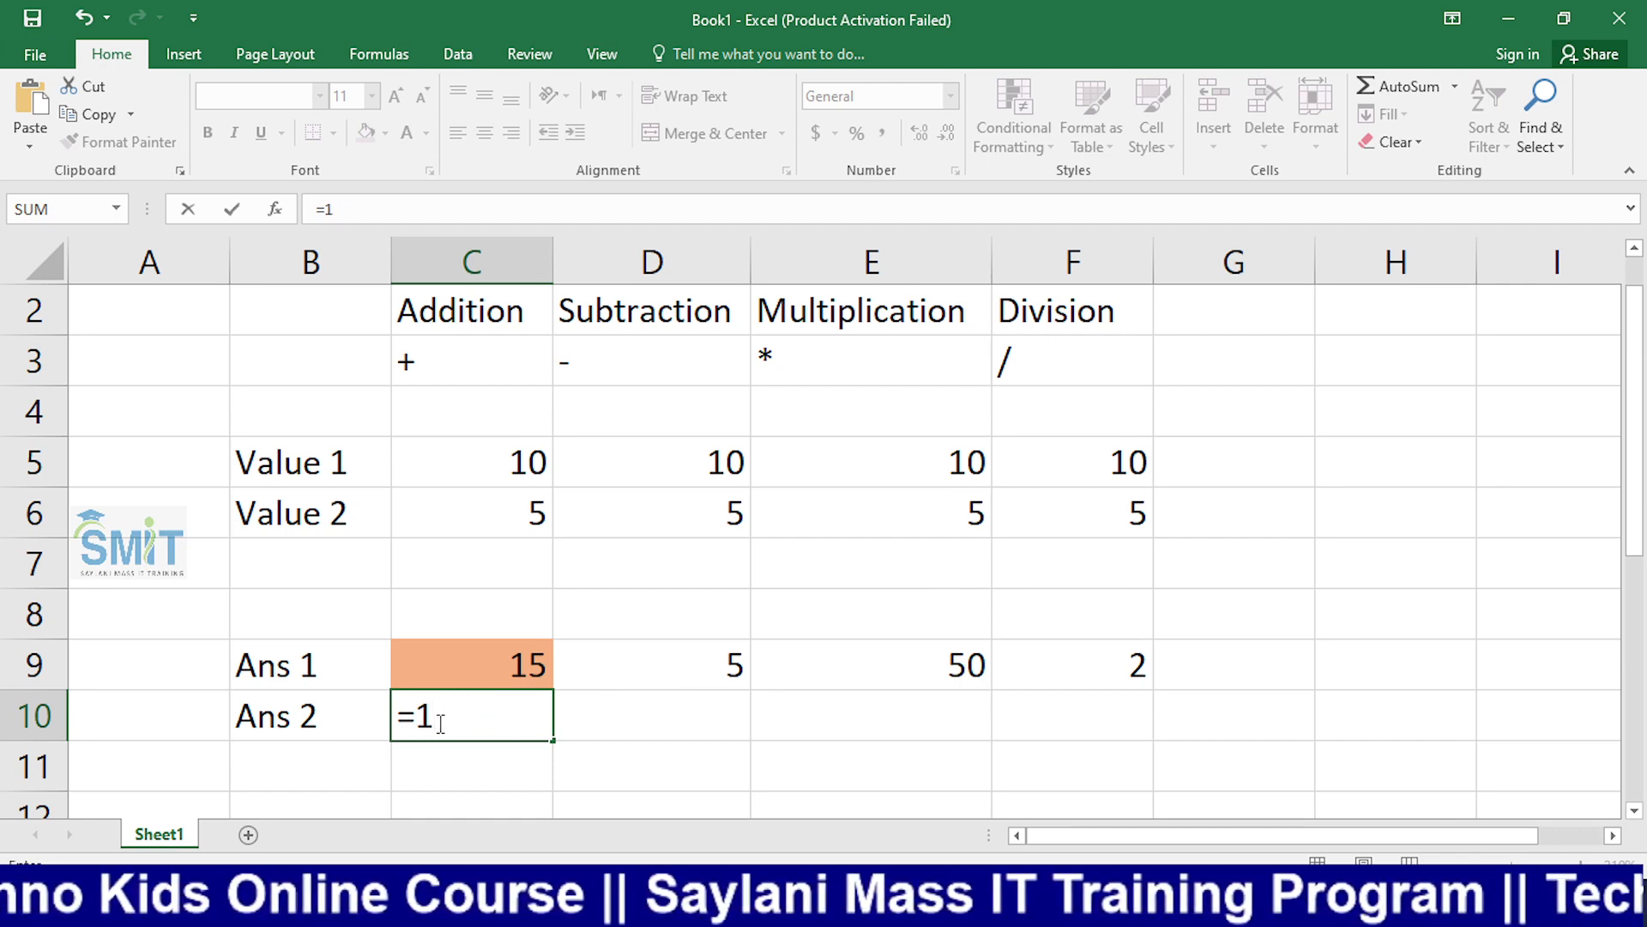
{"action": "key", "text": "BackSpace"}
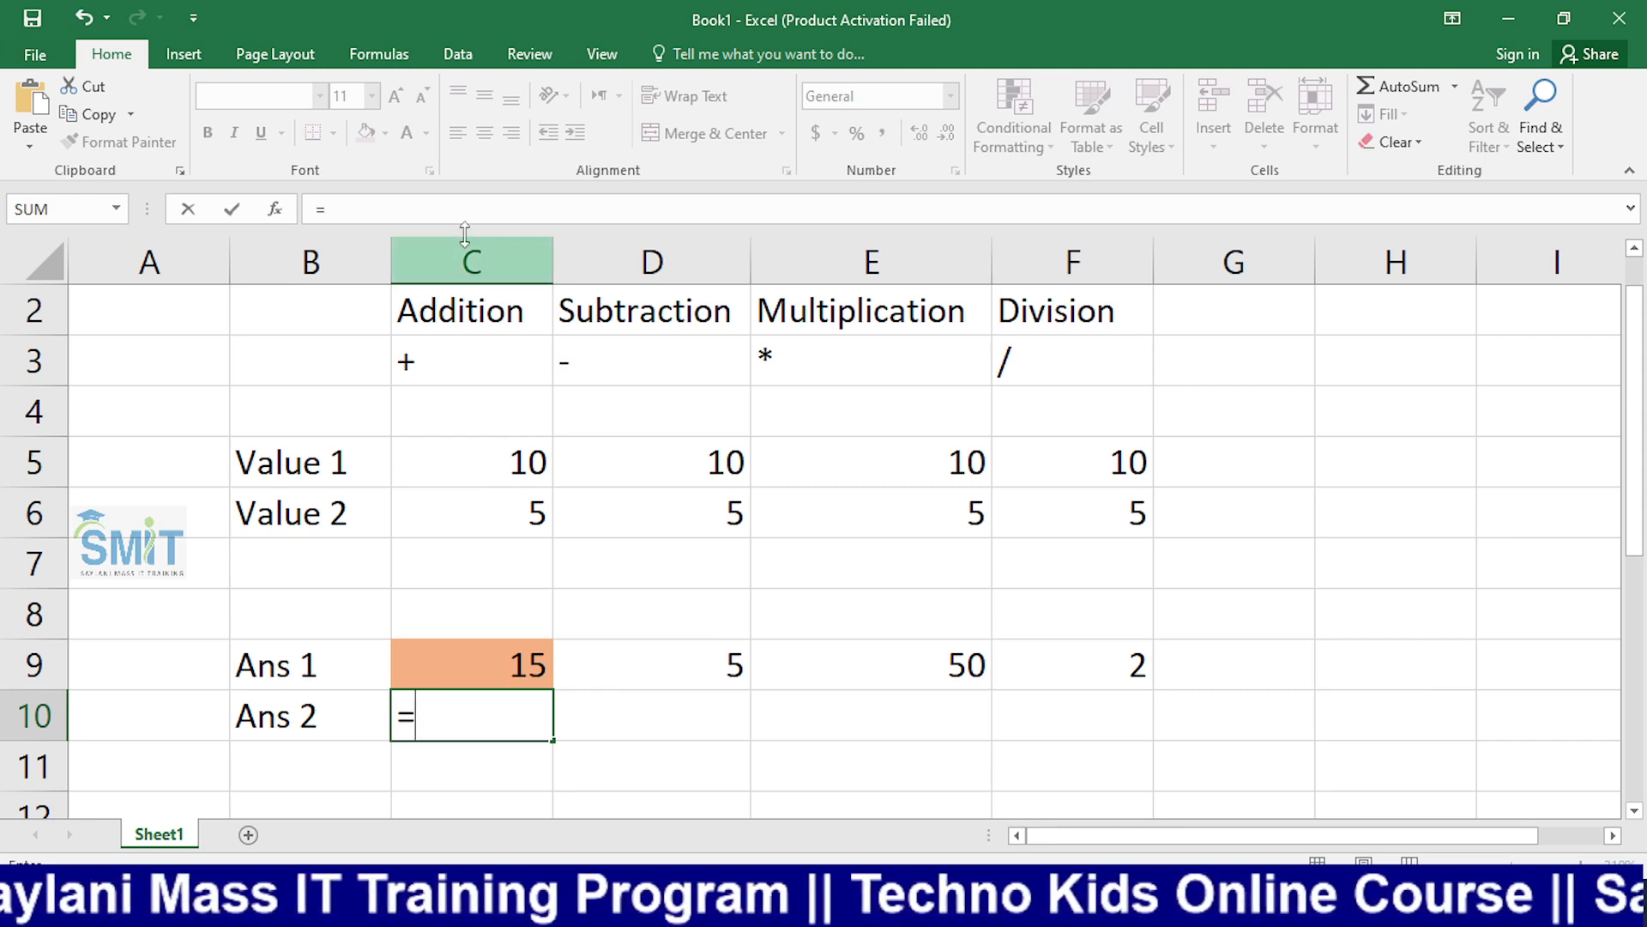
{"action": "left_click", "coordinate": [489, 466]}
{"action": "type", "text": "+"}
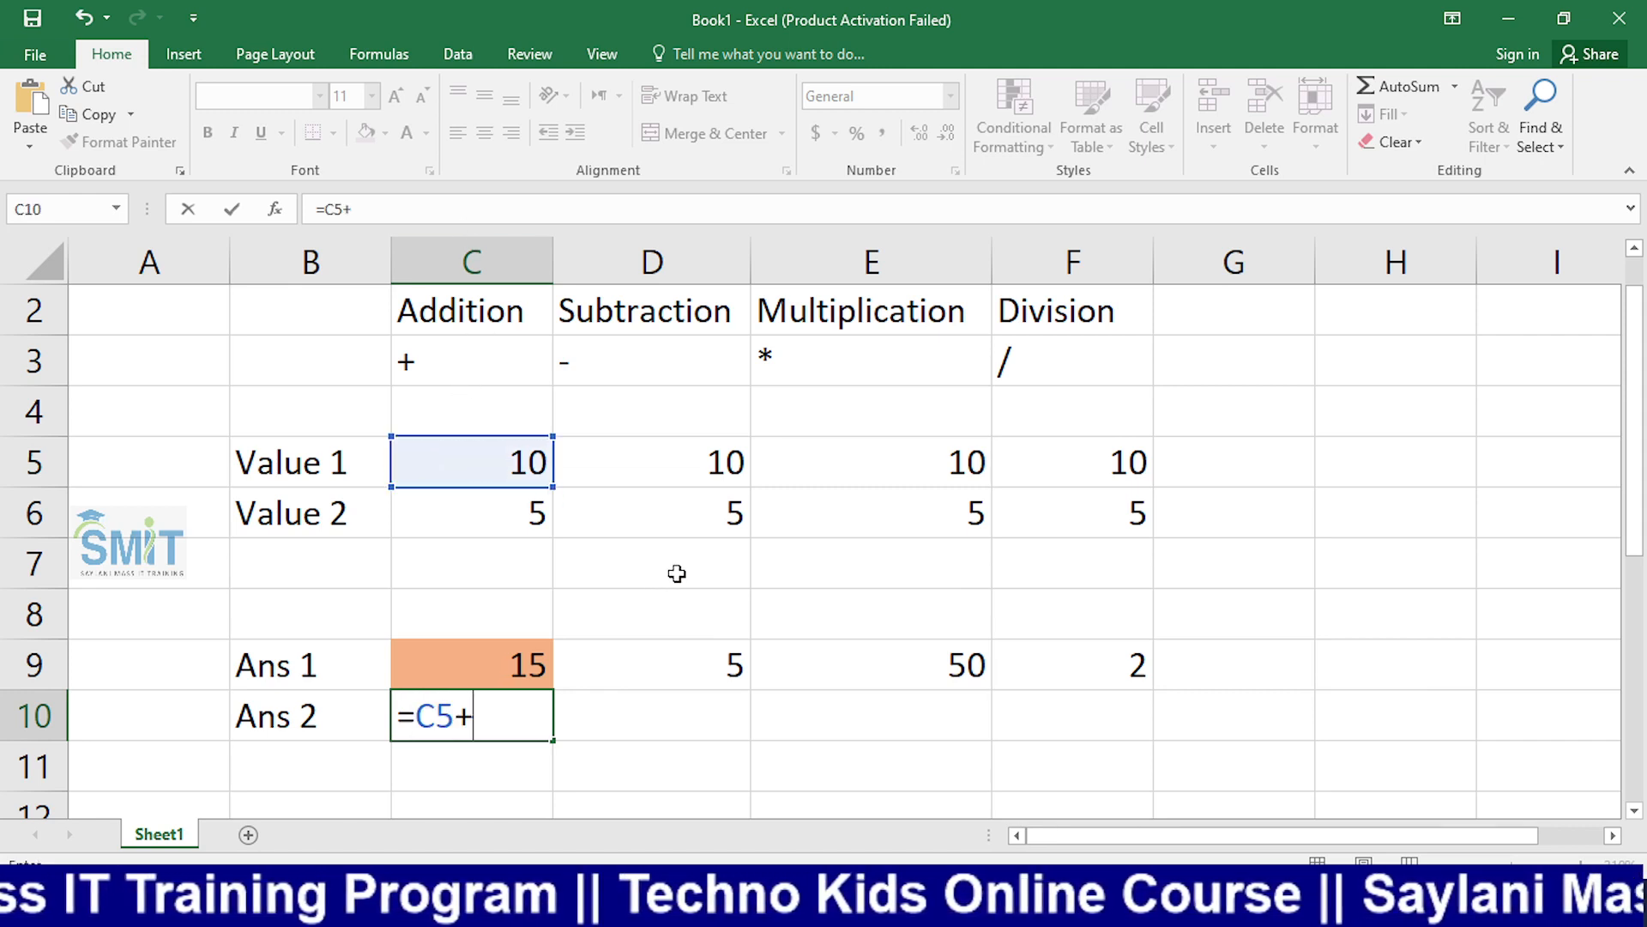
{"action": "left_click", "coordinate": [465, 503]}
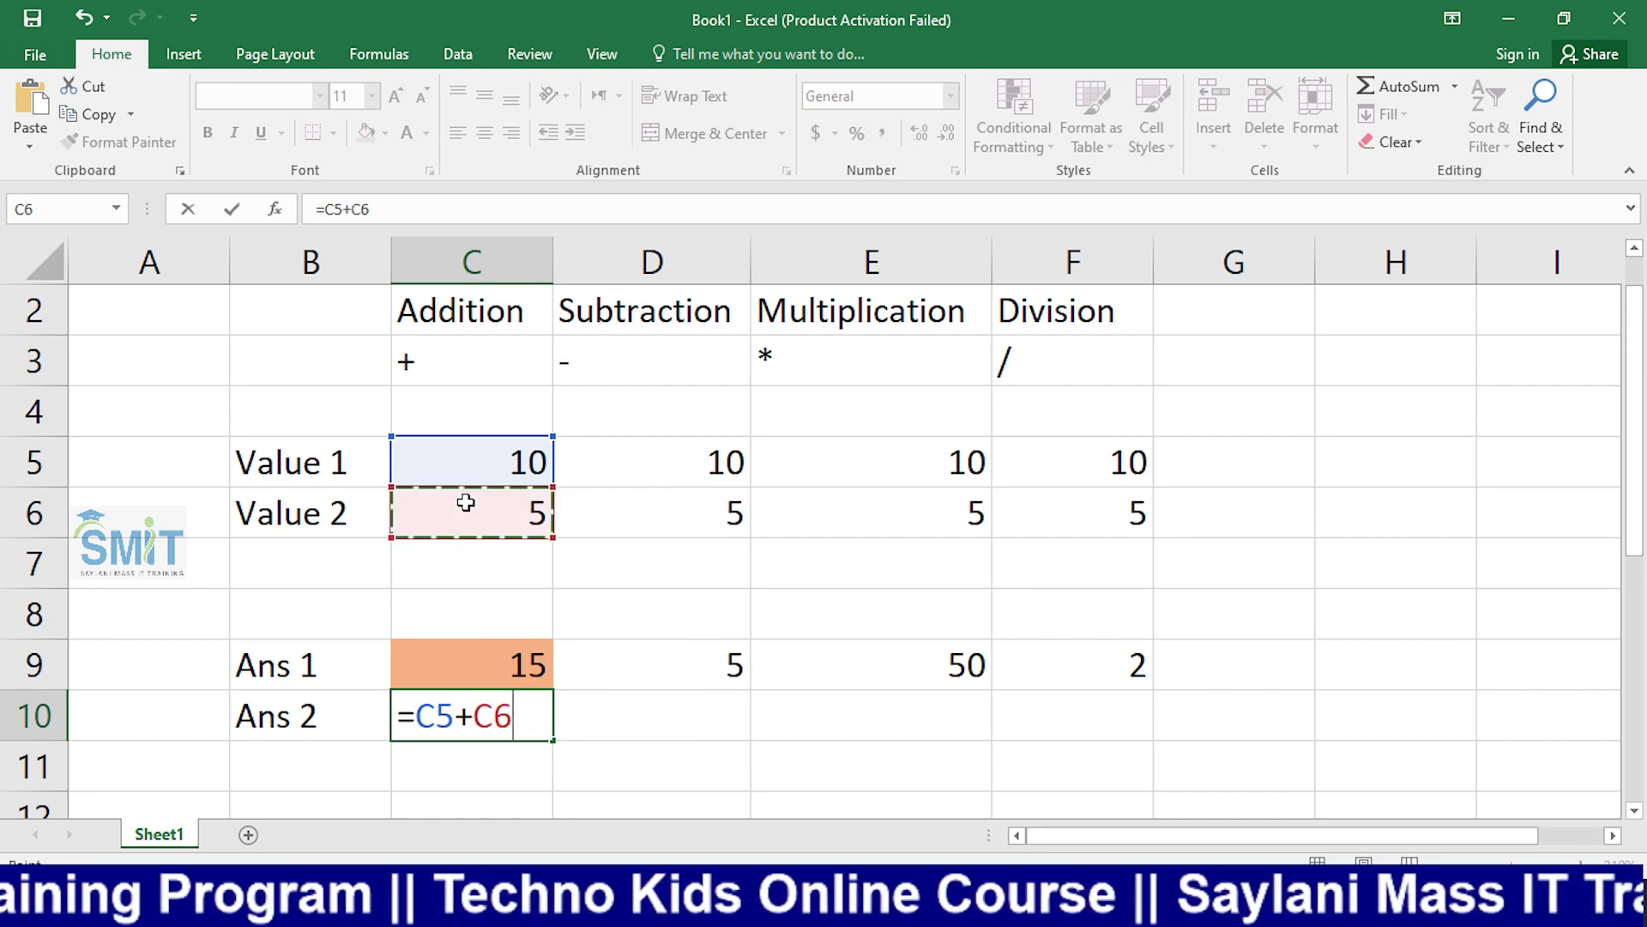
{"action": "left_click_drag", "start_coordinate": [417, 718], "coordinate": [515, 717]}
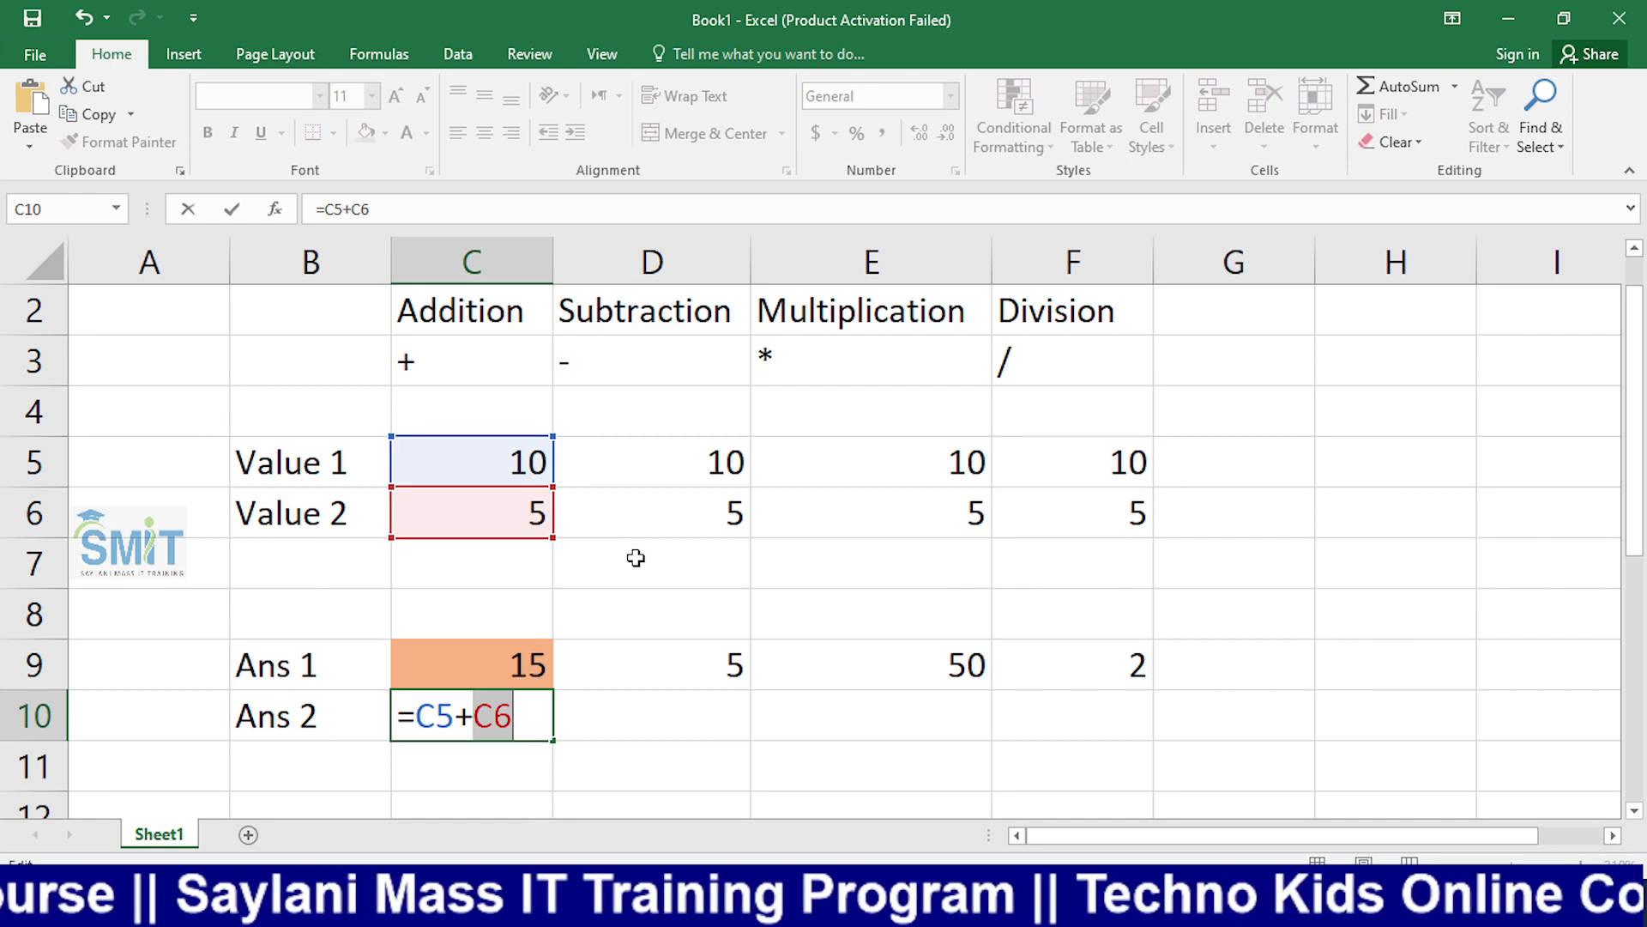
Step: Switch to OBS, try a Mic/Aux volume of -0.7 dB, restore the previous level and return to Excel
{"action": "key", "text": "alt+Tab"}
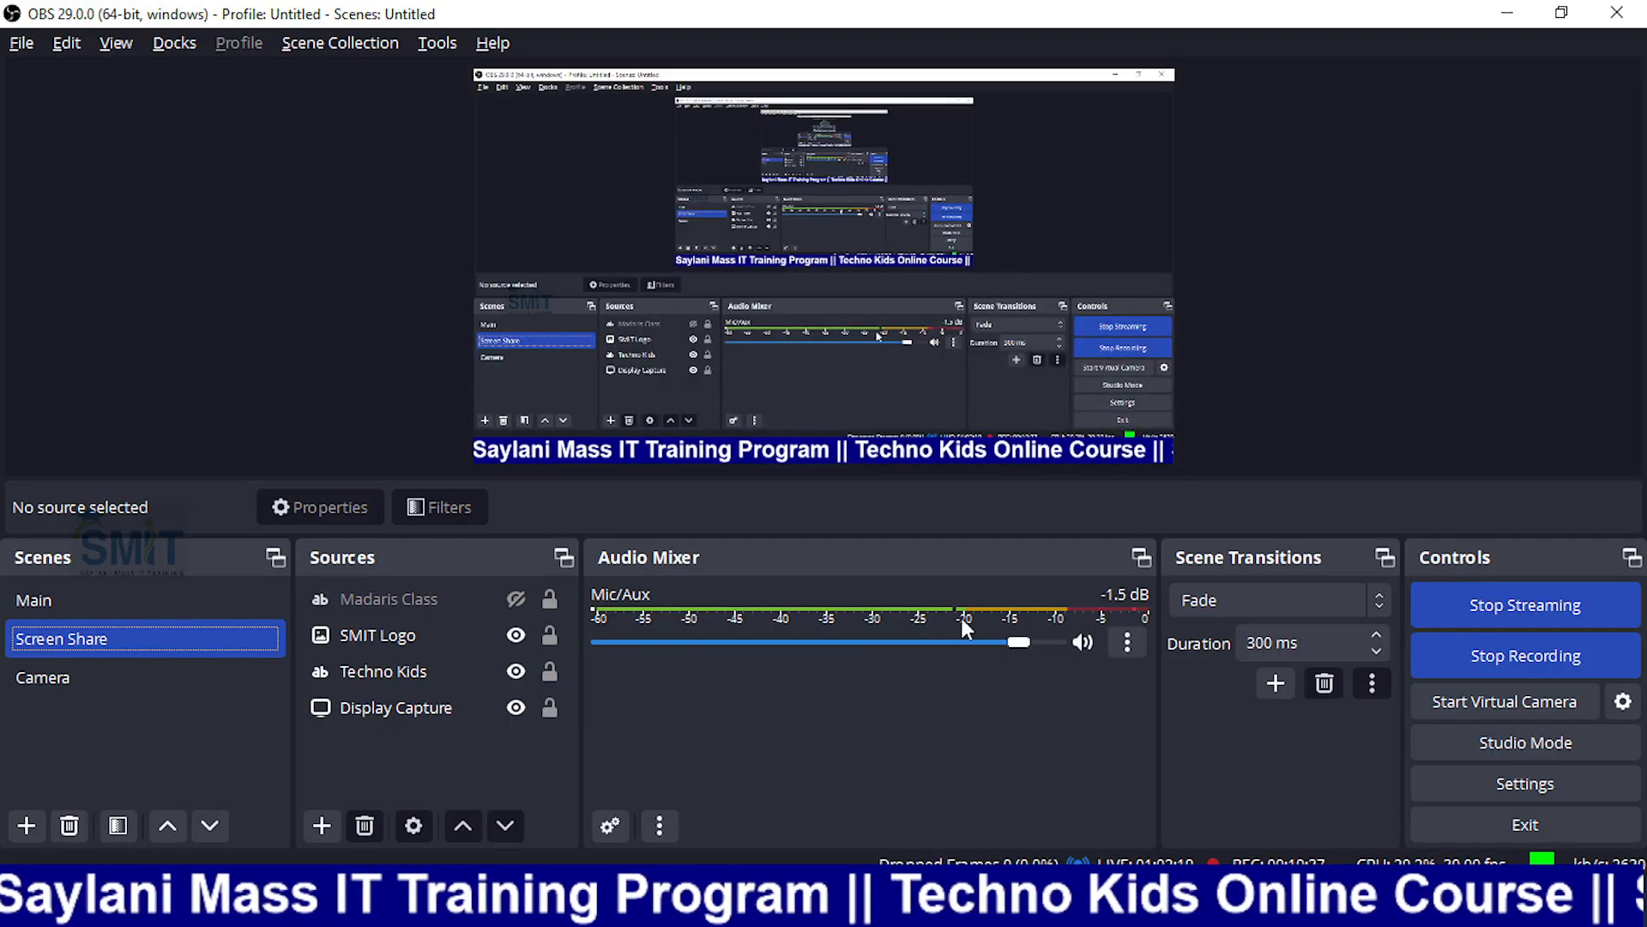
{"action": "left_click_drag", "start_coordinate": [1022, 639], "coordinate": [1037, 641]}
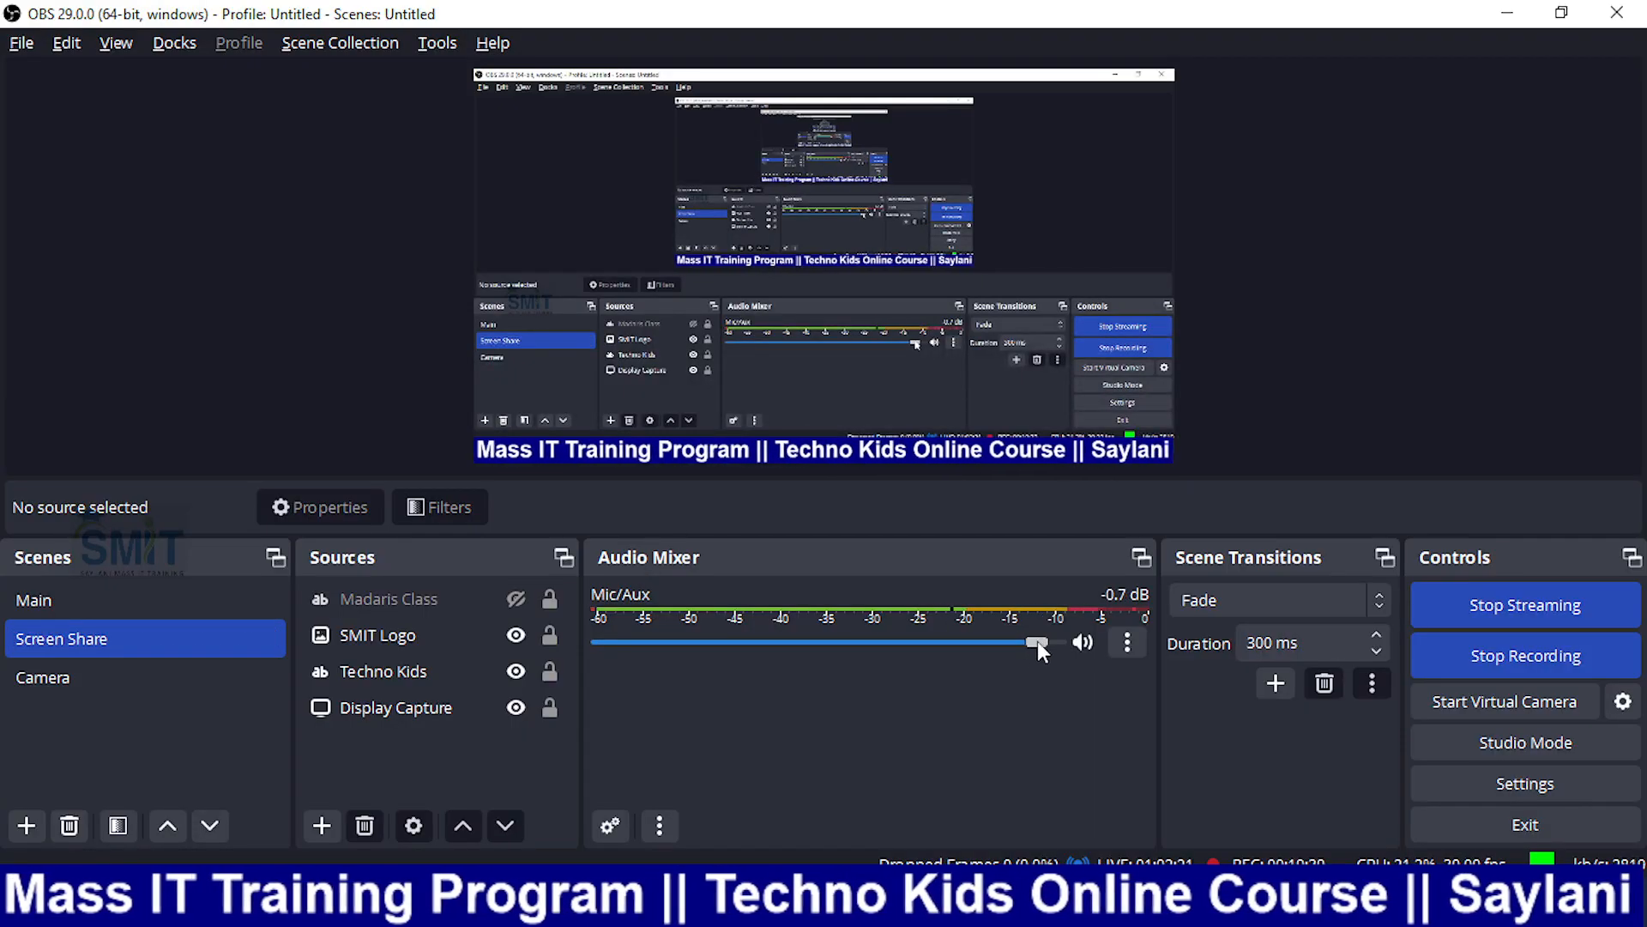
{"action": "left_click_drag", "start_coordinate": [1037, 641], "coordinate": [1021, 643]}
{"action": "key", "text": "alt+Tab"}
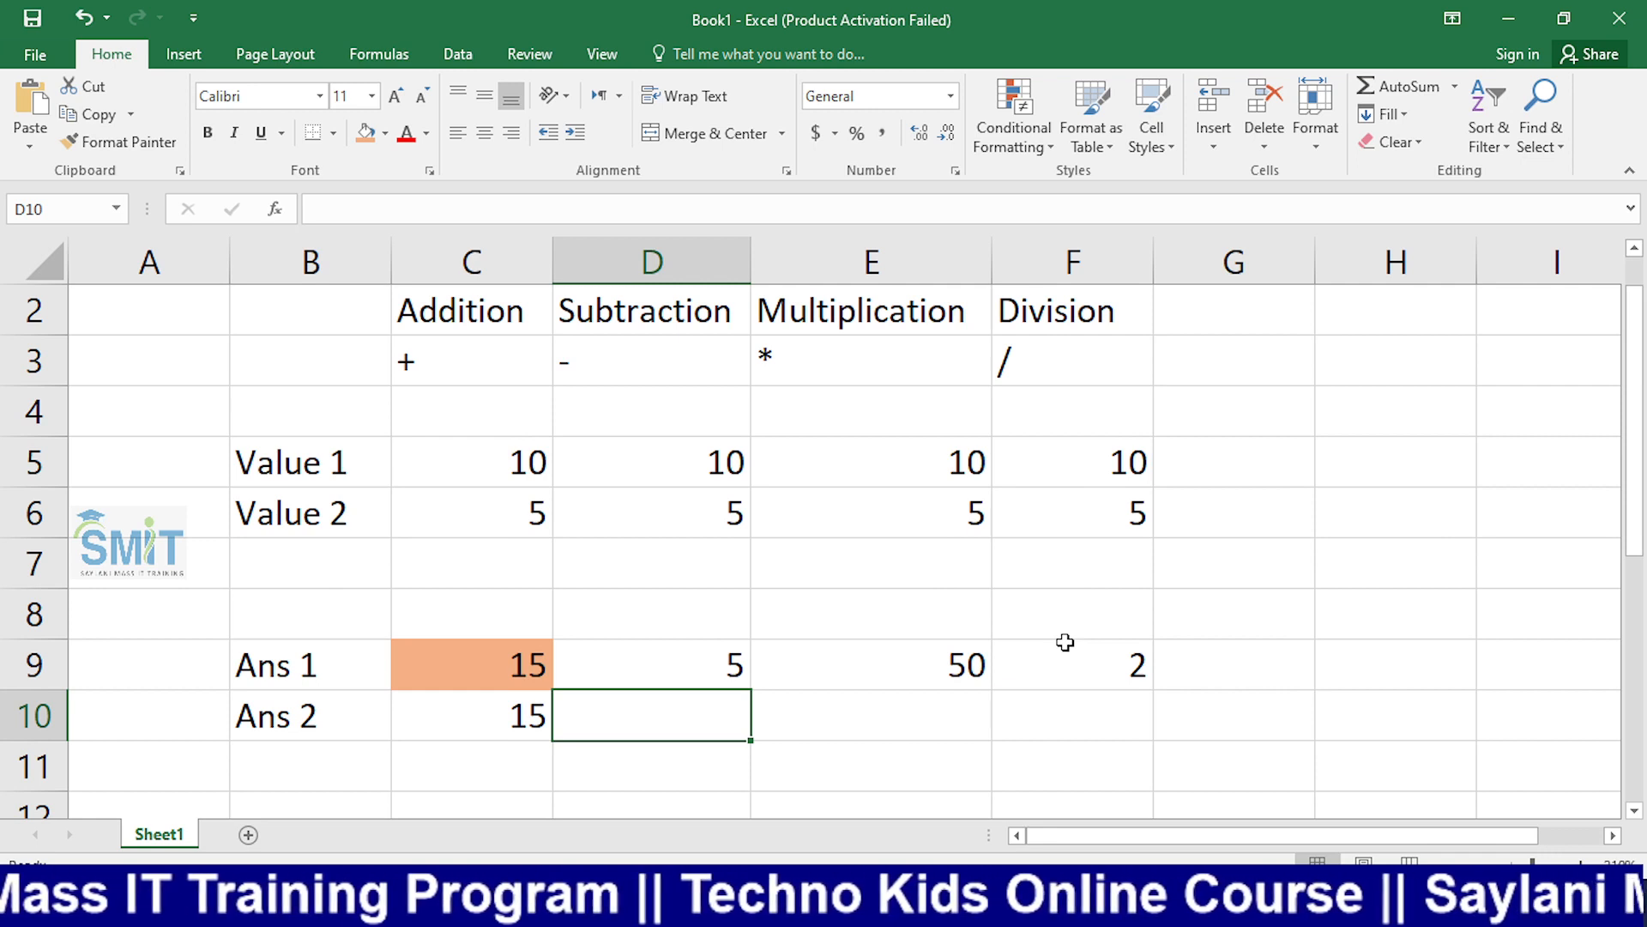
Step: Enter the Ans 2 subtraction formula =D5-D6 in D10, referencing the cells instead of typing the number 10
{"action": "type", "text": "="}
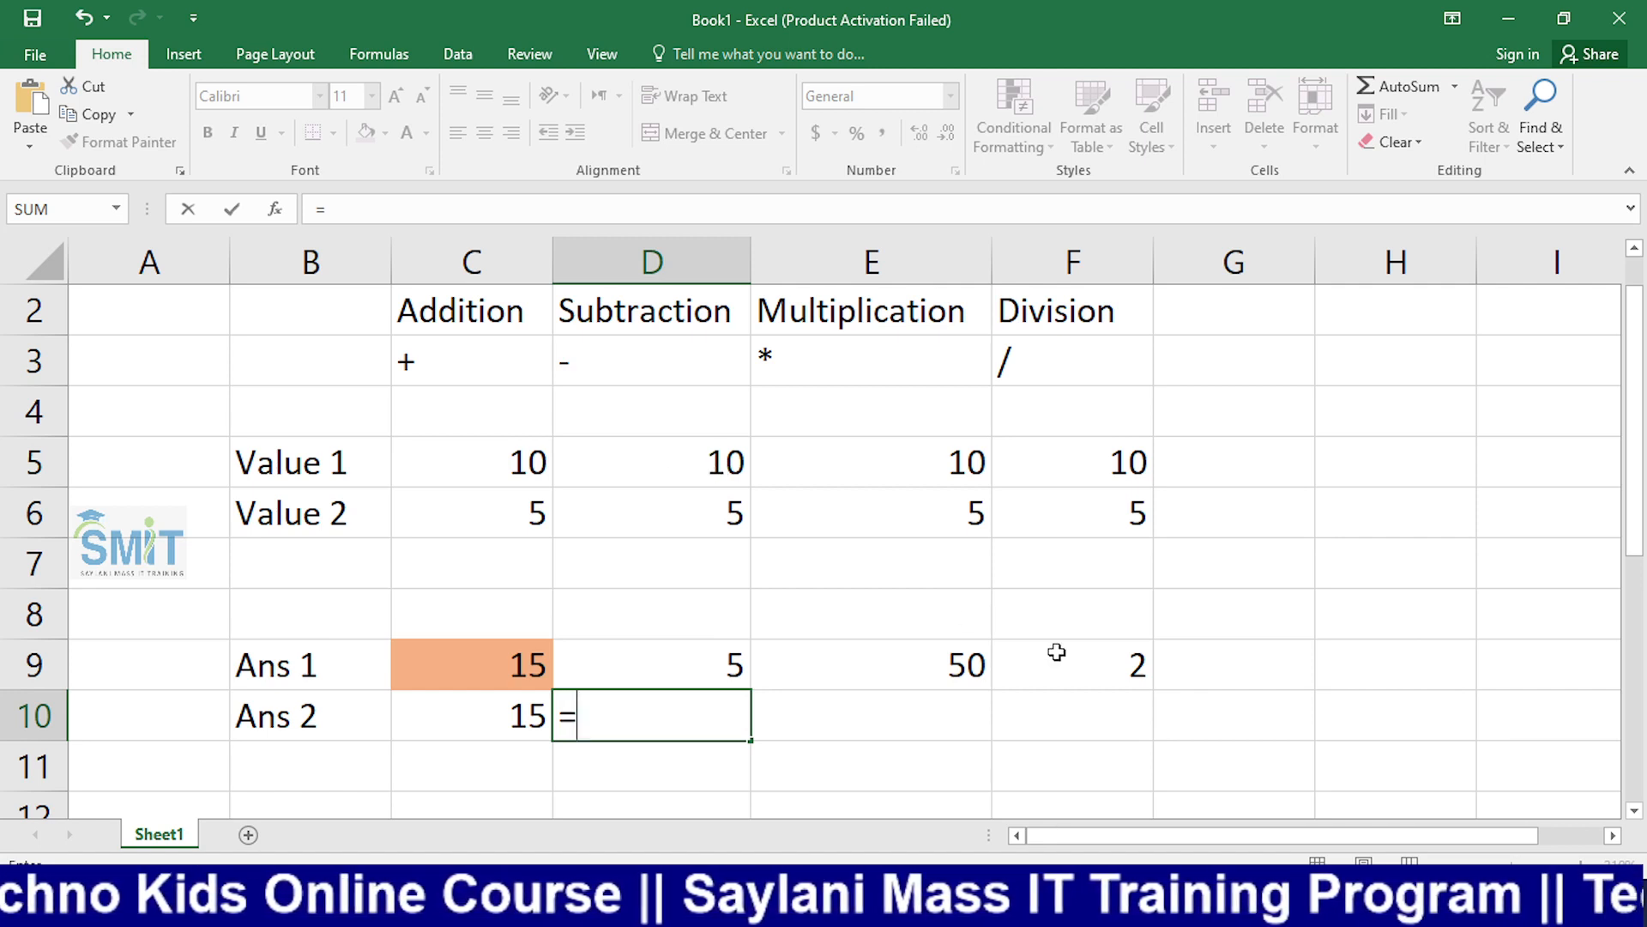
{"action": "type", "text": "10"}
{"action": "key", "text": "BackSpace"}
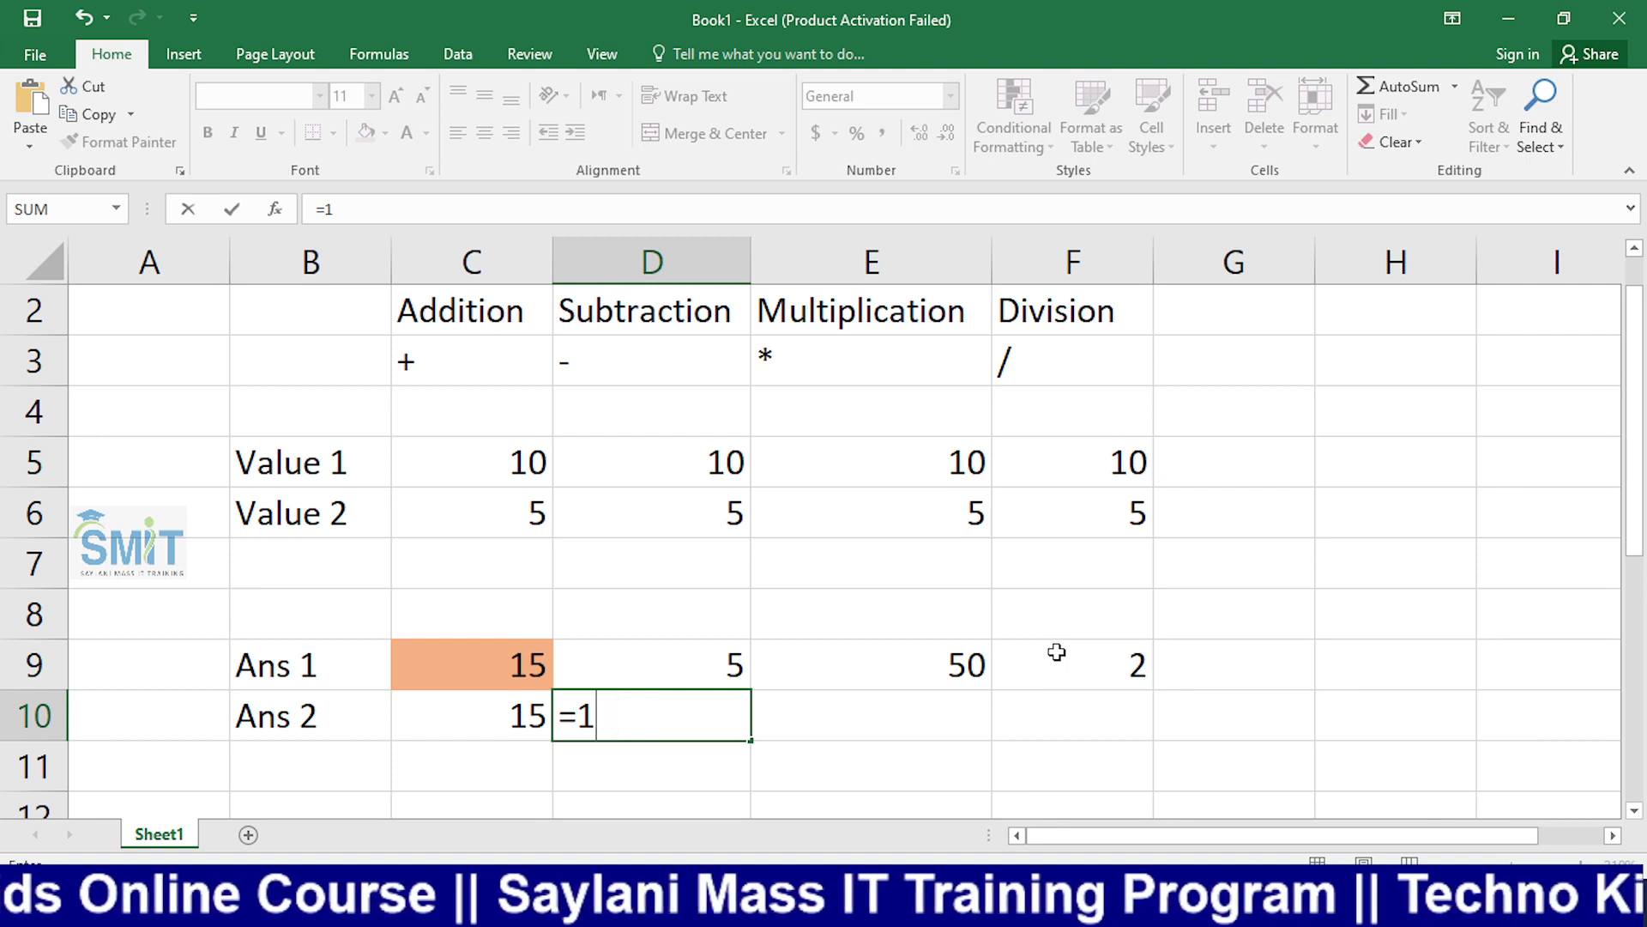
{"action": "key", "text": "BackSpace"}
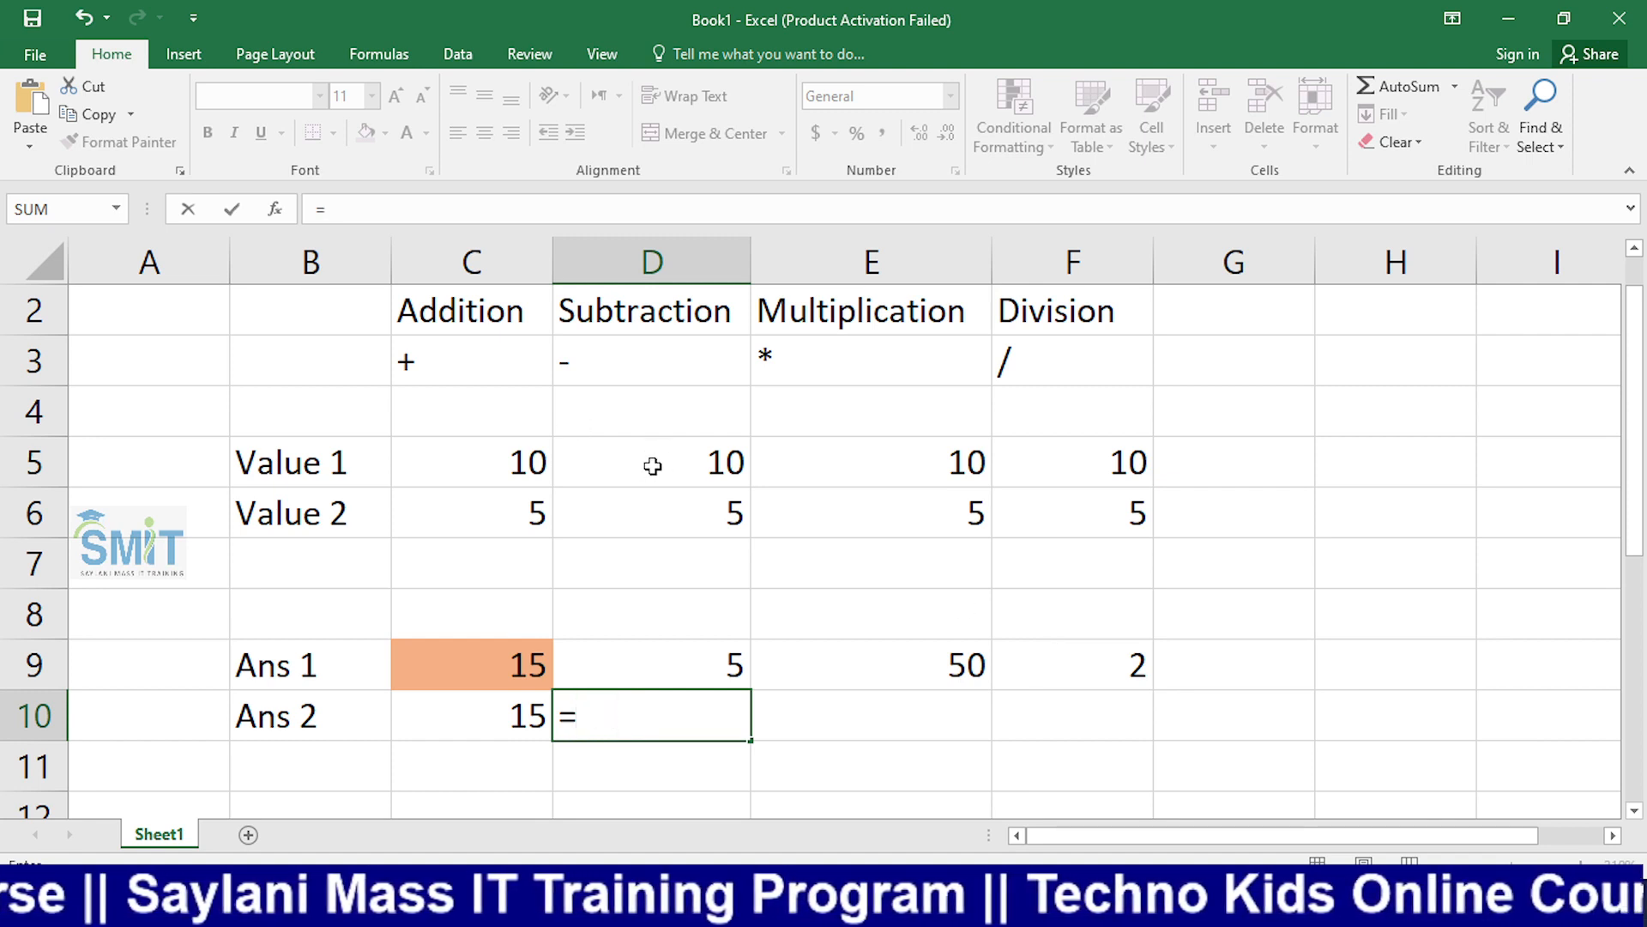
{"action": "left_click", "coordinate": [654, 466]}
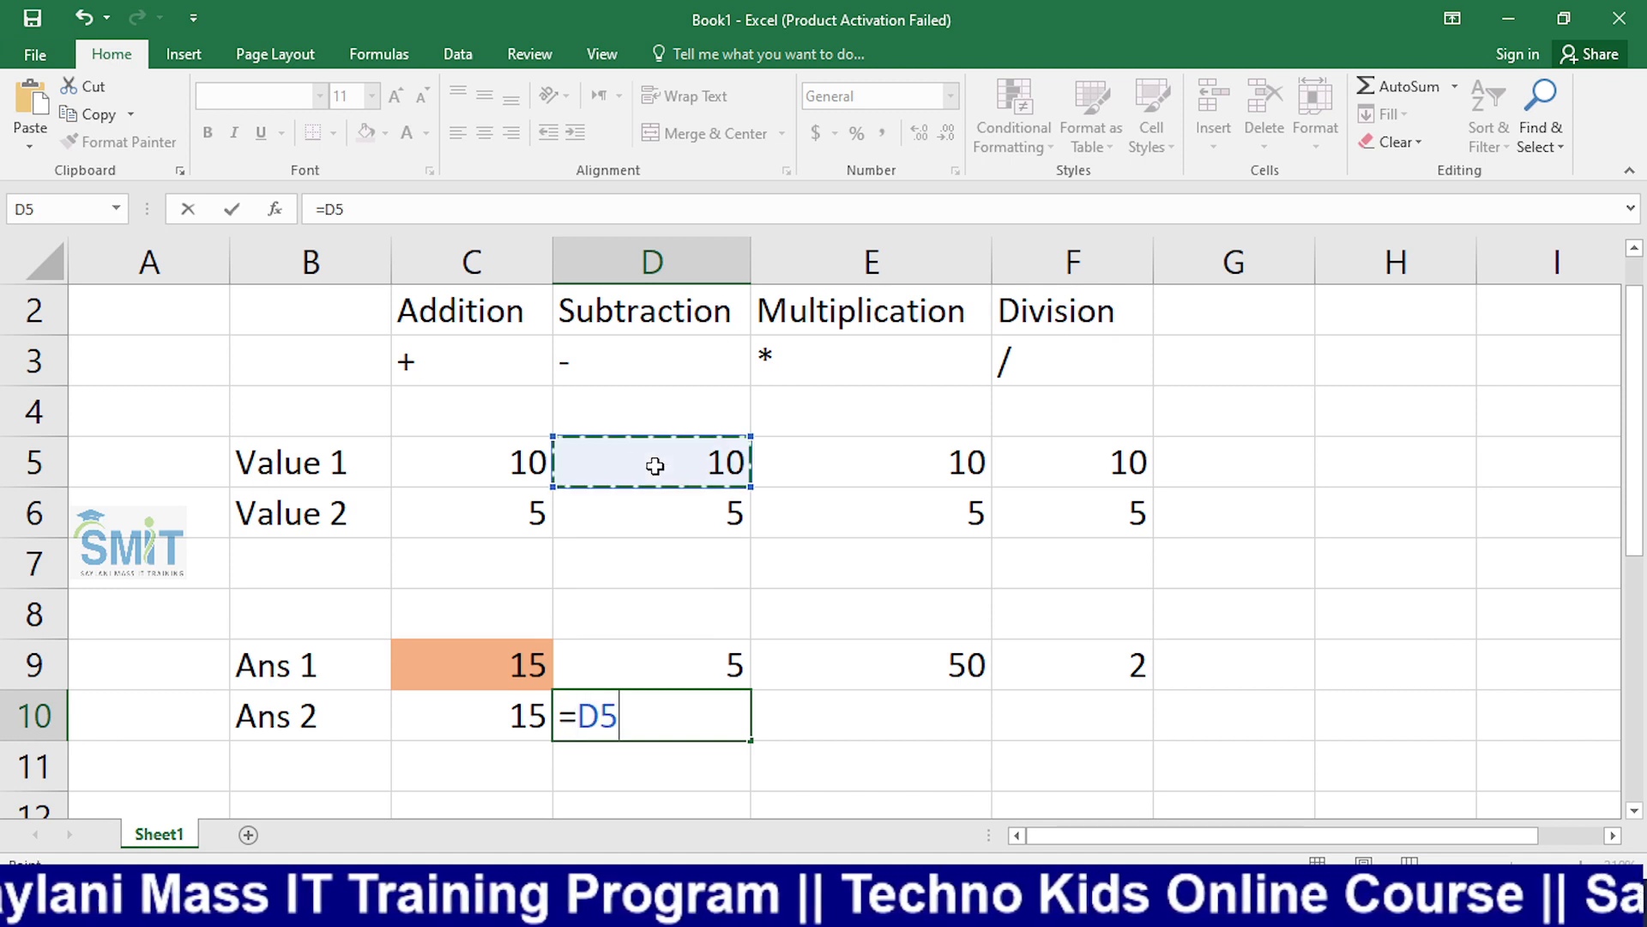
{"action": "type", "text": "-"}
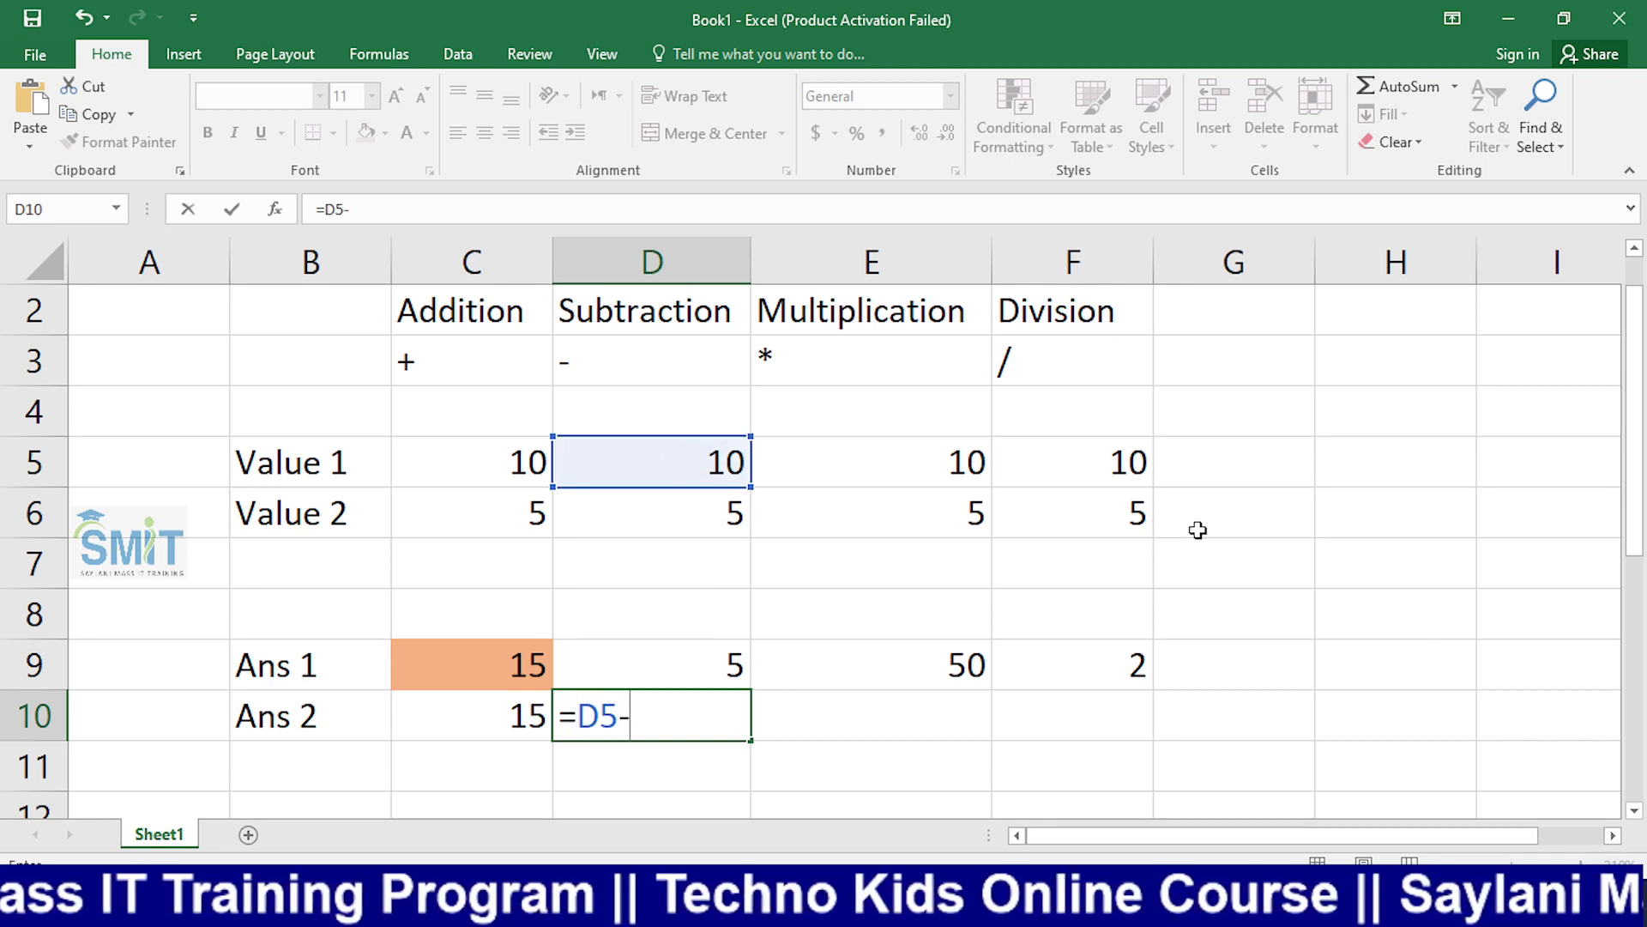
{"action": "left_click", "coordinate": [725, 513]}
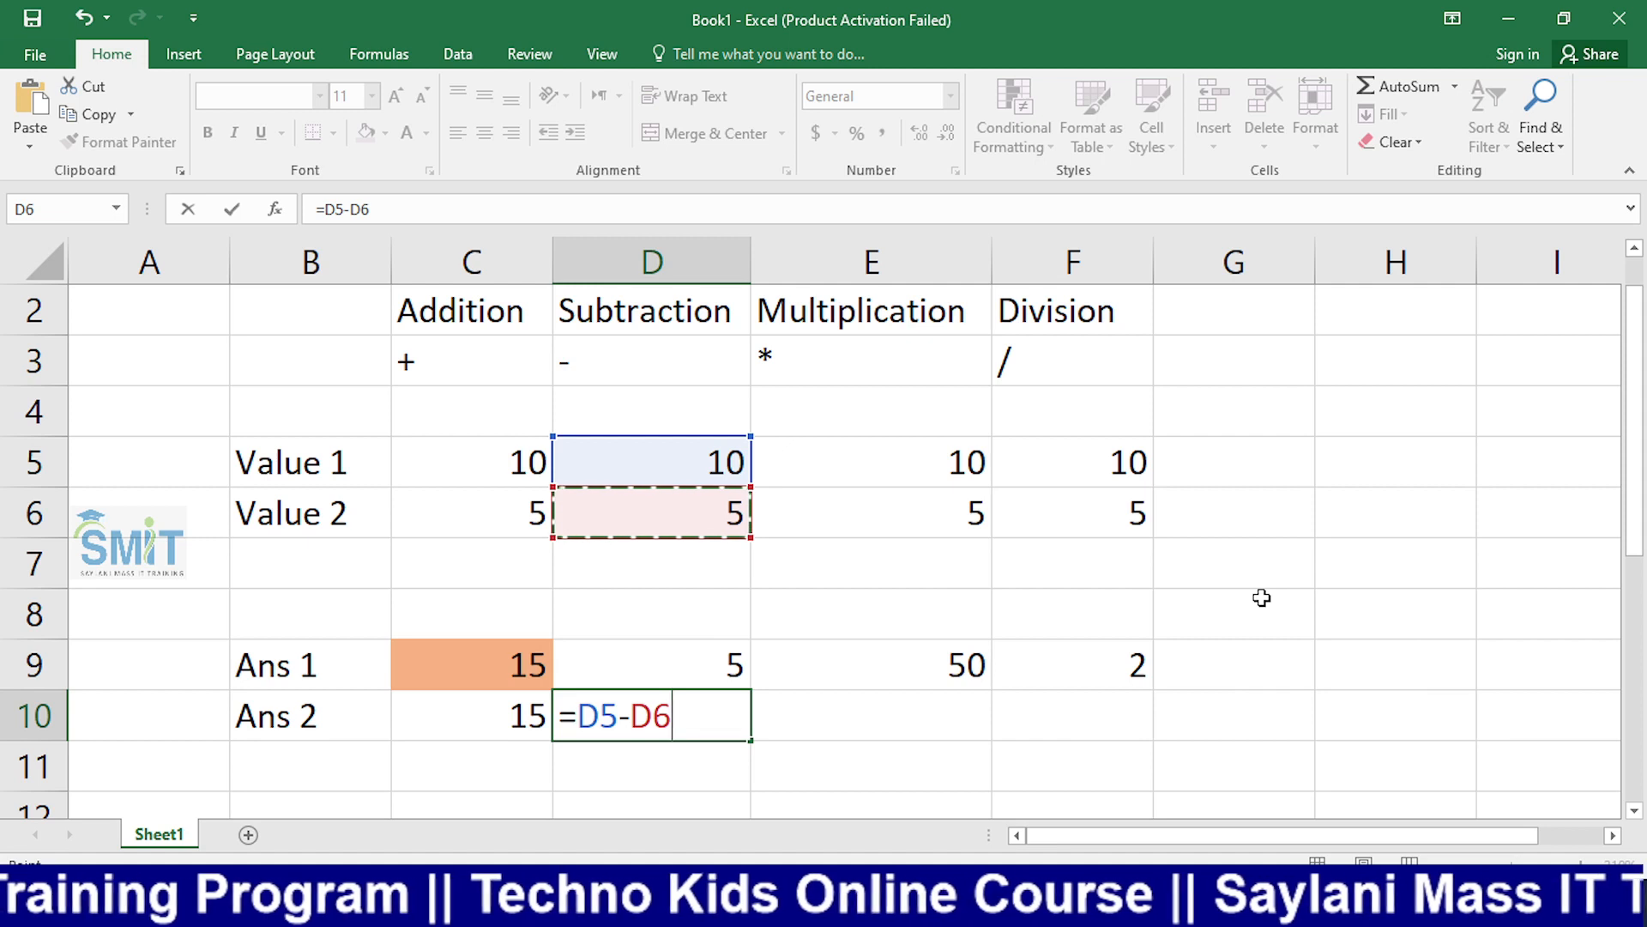
{"action": "key", "text": "Return"}
Step: Enter the Ans 2 multiplication formula =E5*E6 in E10
{"action": "left_click", "coordinate": [957, 721]}
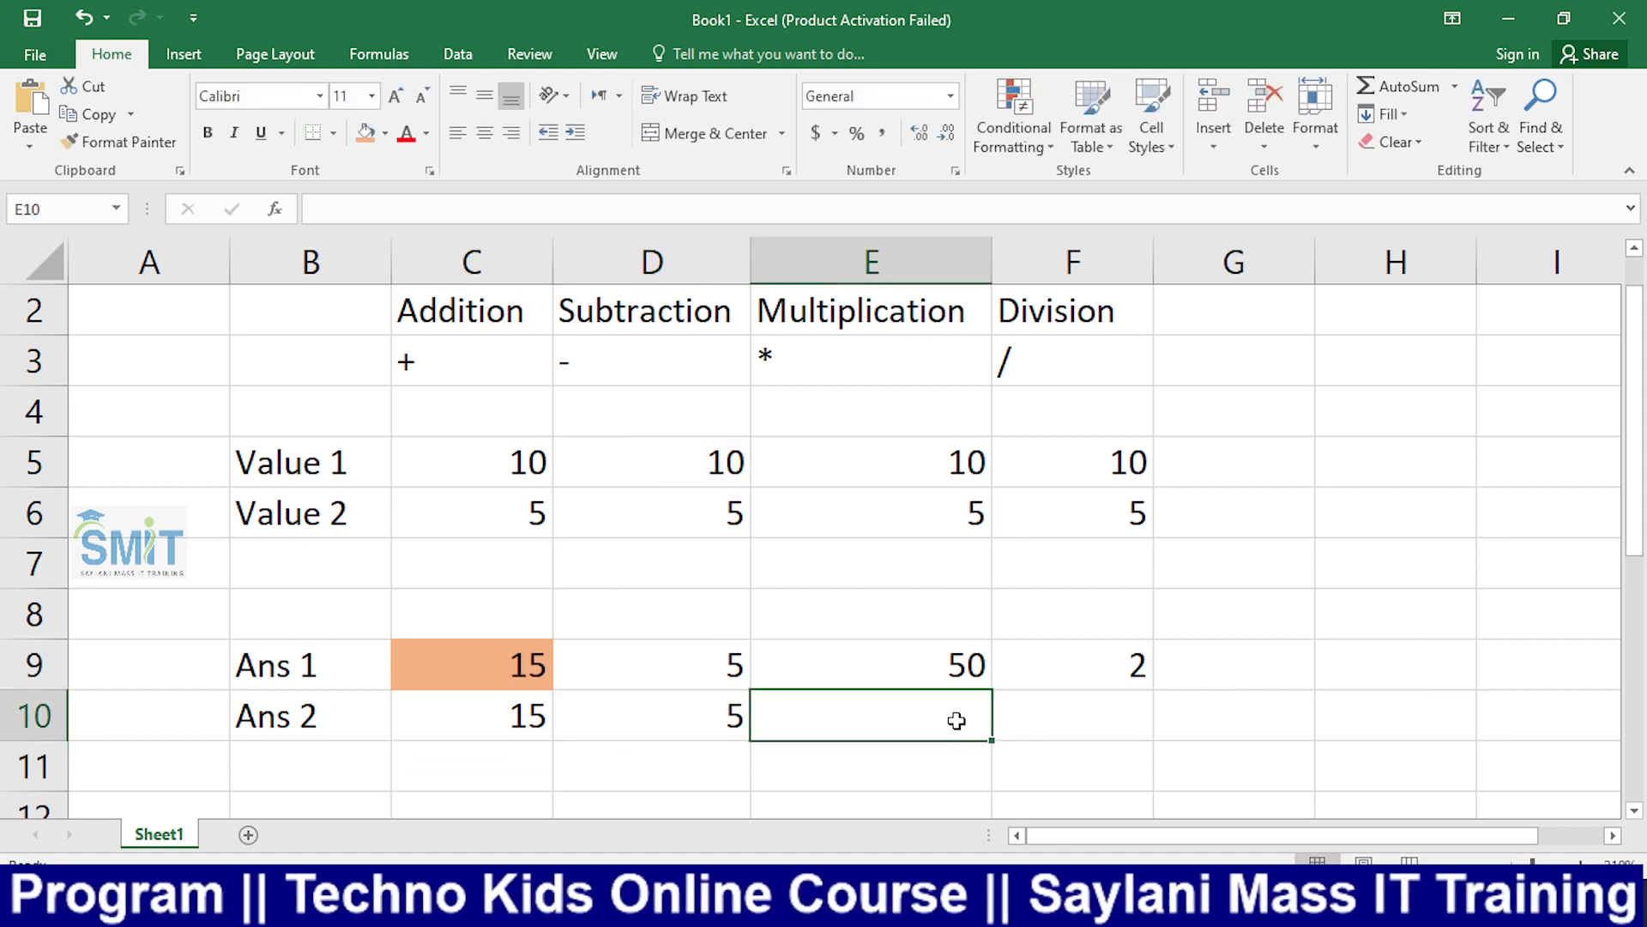
{"action": "type", "text": "="}
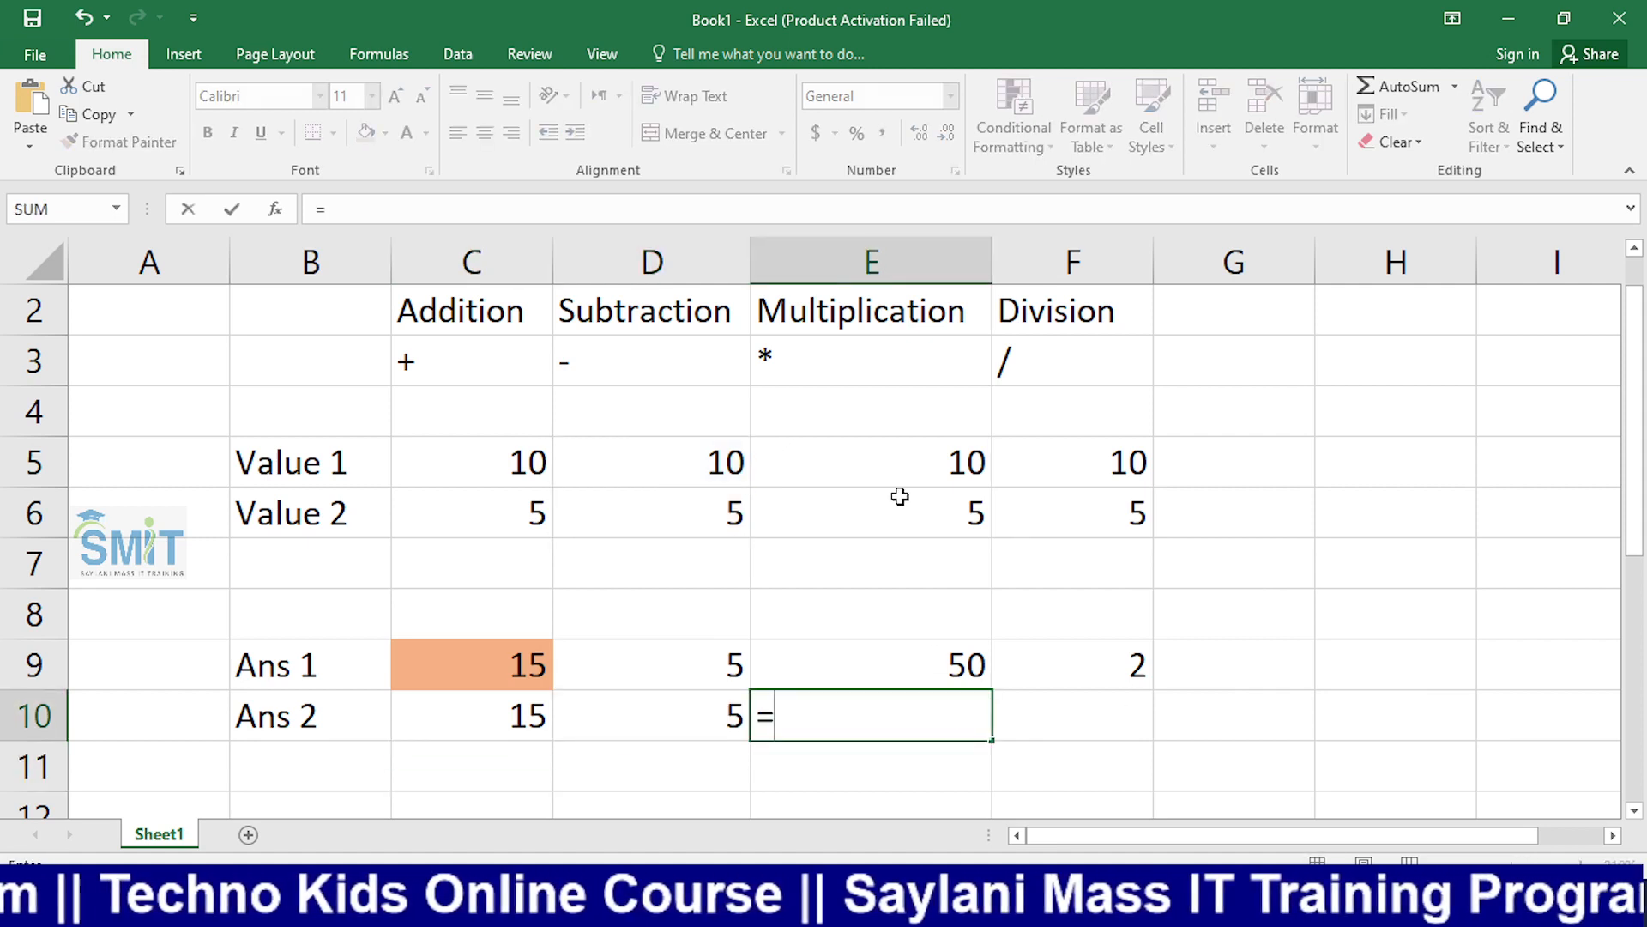
{"action": "left_click", "coordinate": [921, 466]}
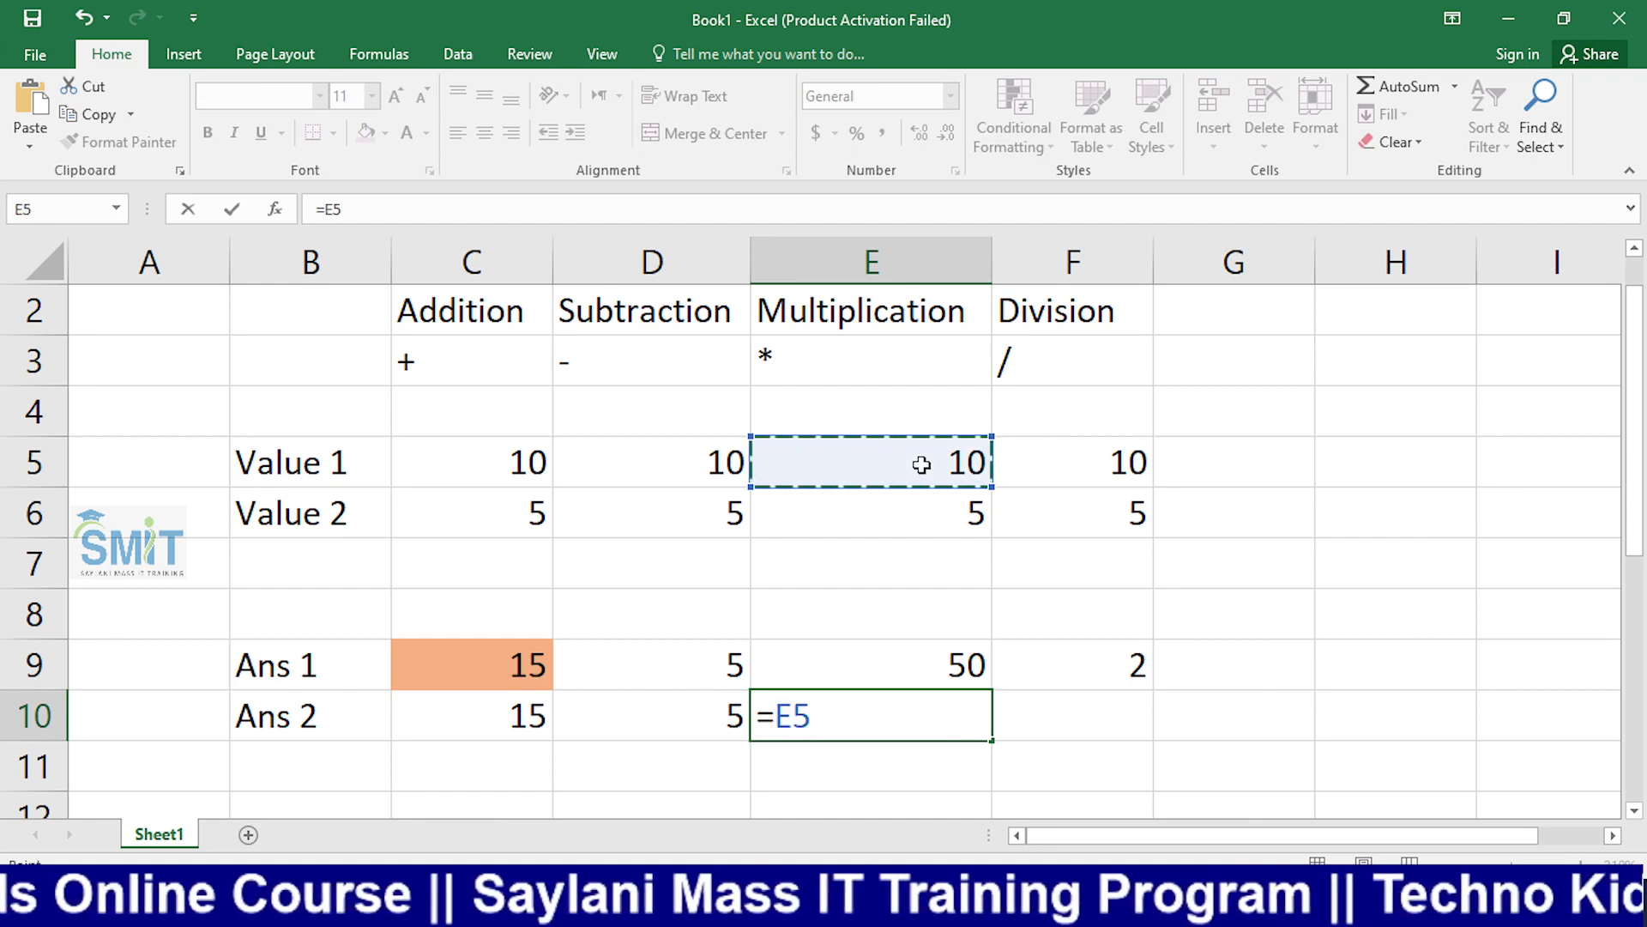
{"action": "type", "text": "*"}
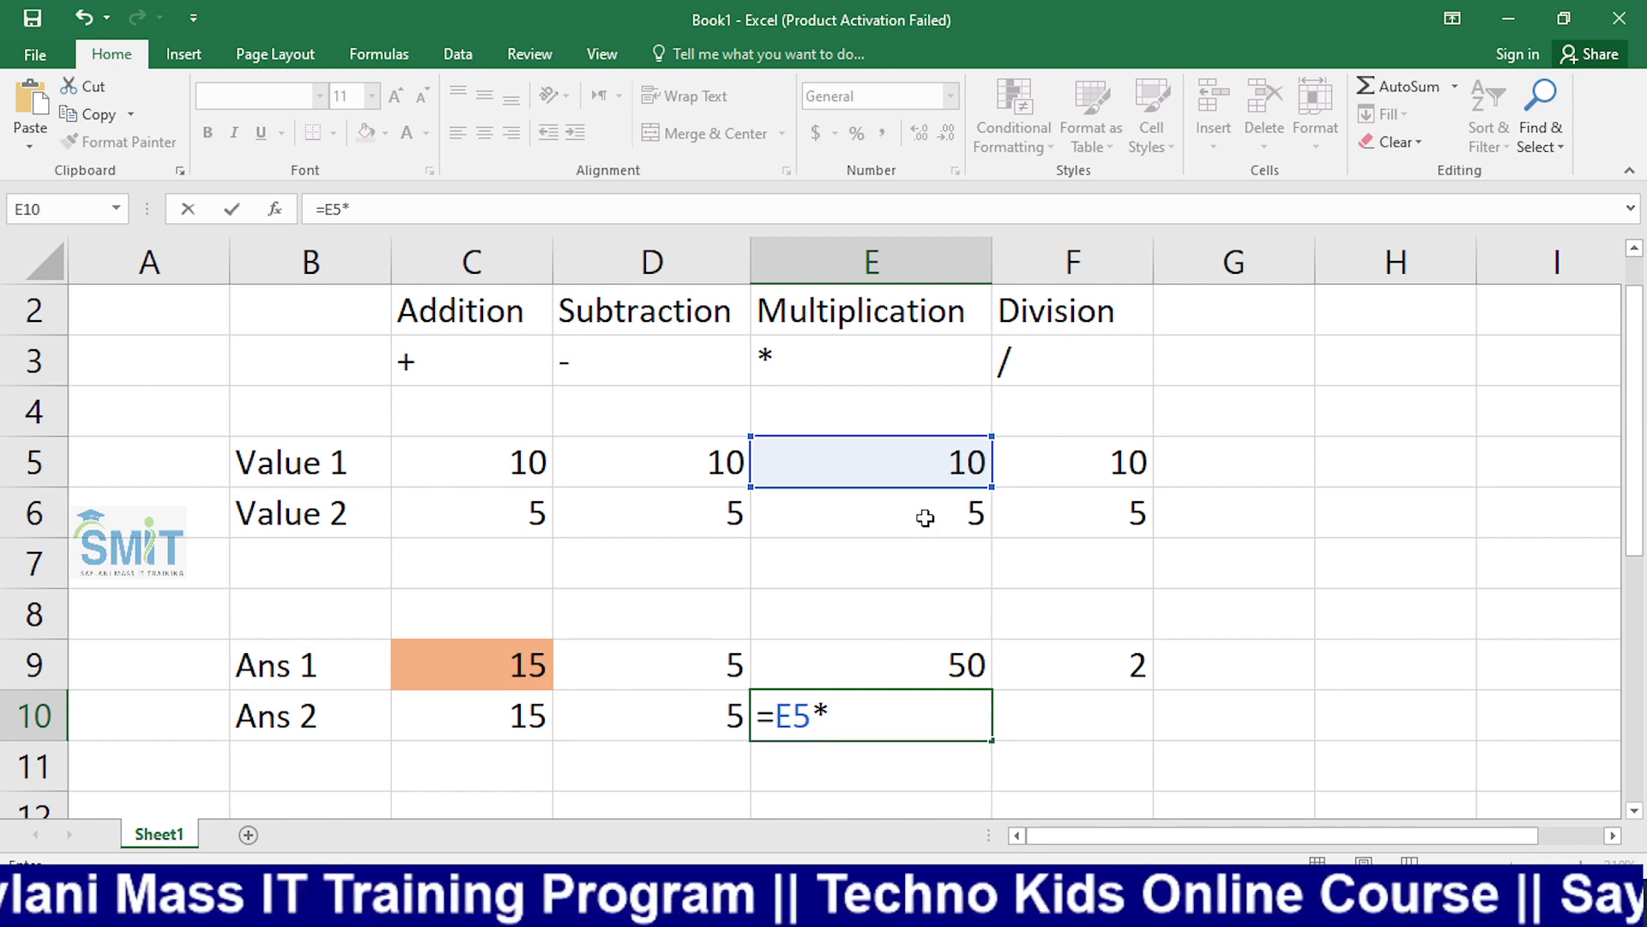
{"action": "type", "text": "E"}
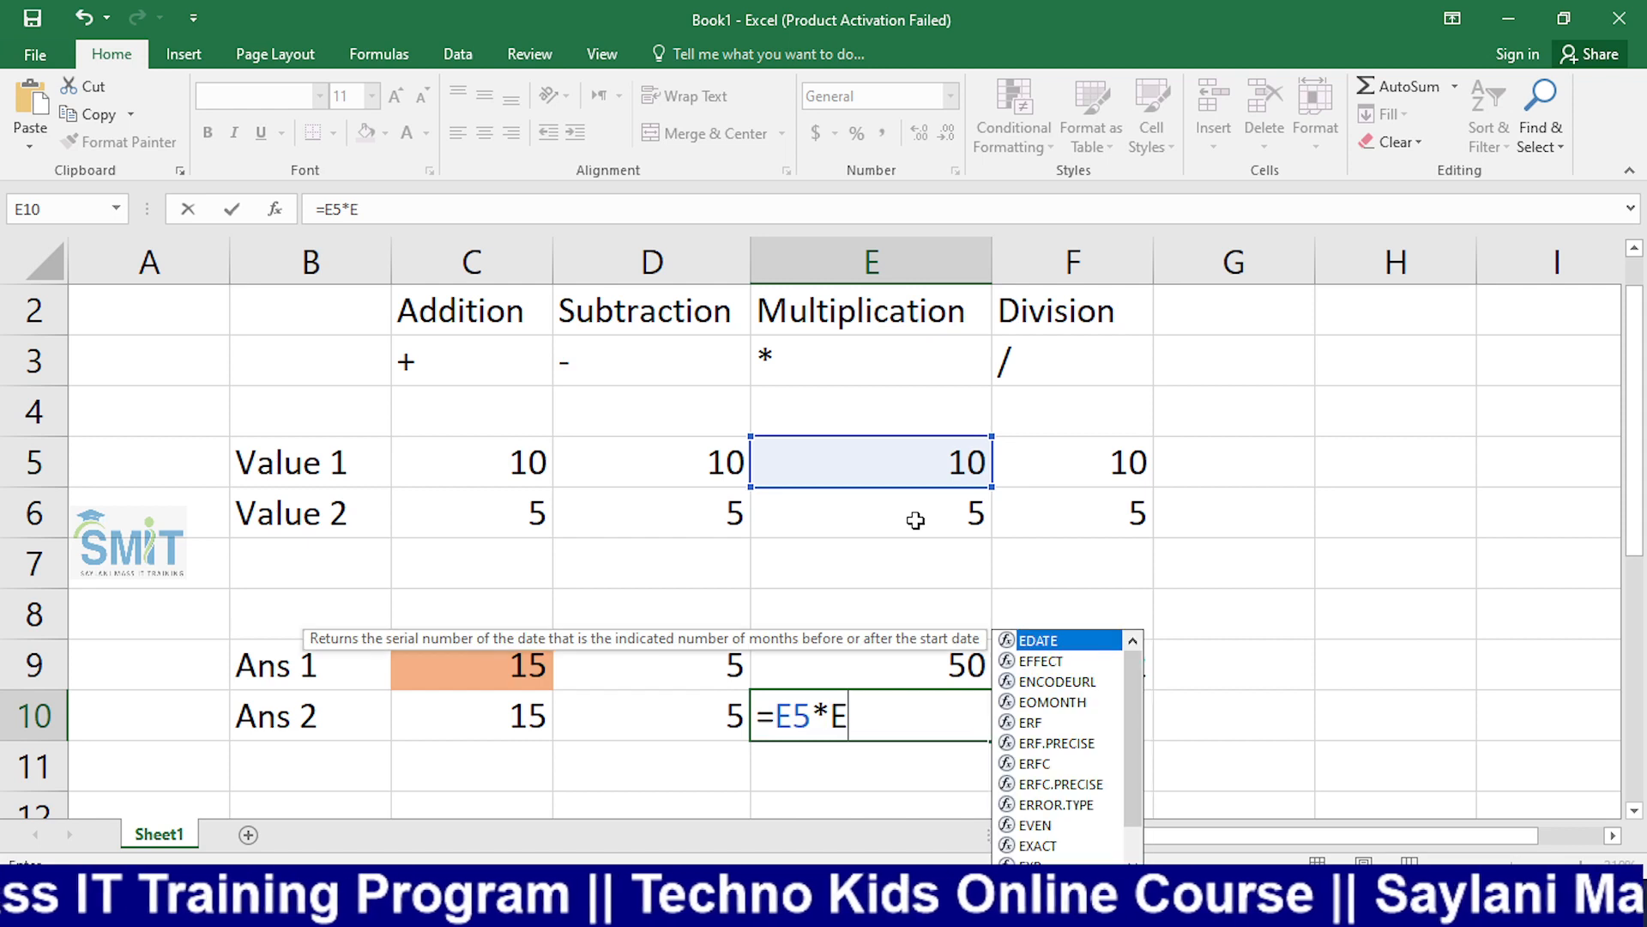
{"action": "type", "text": "6"}
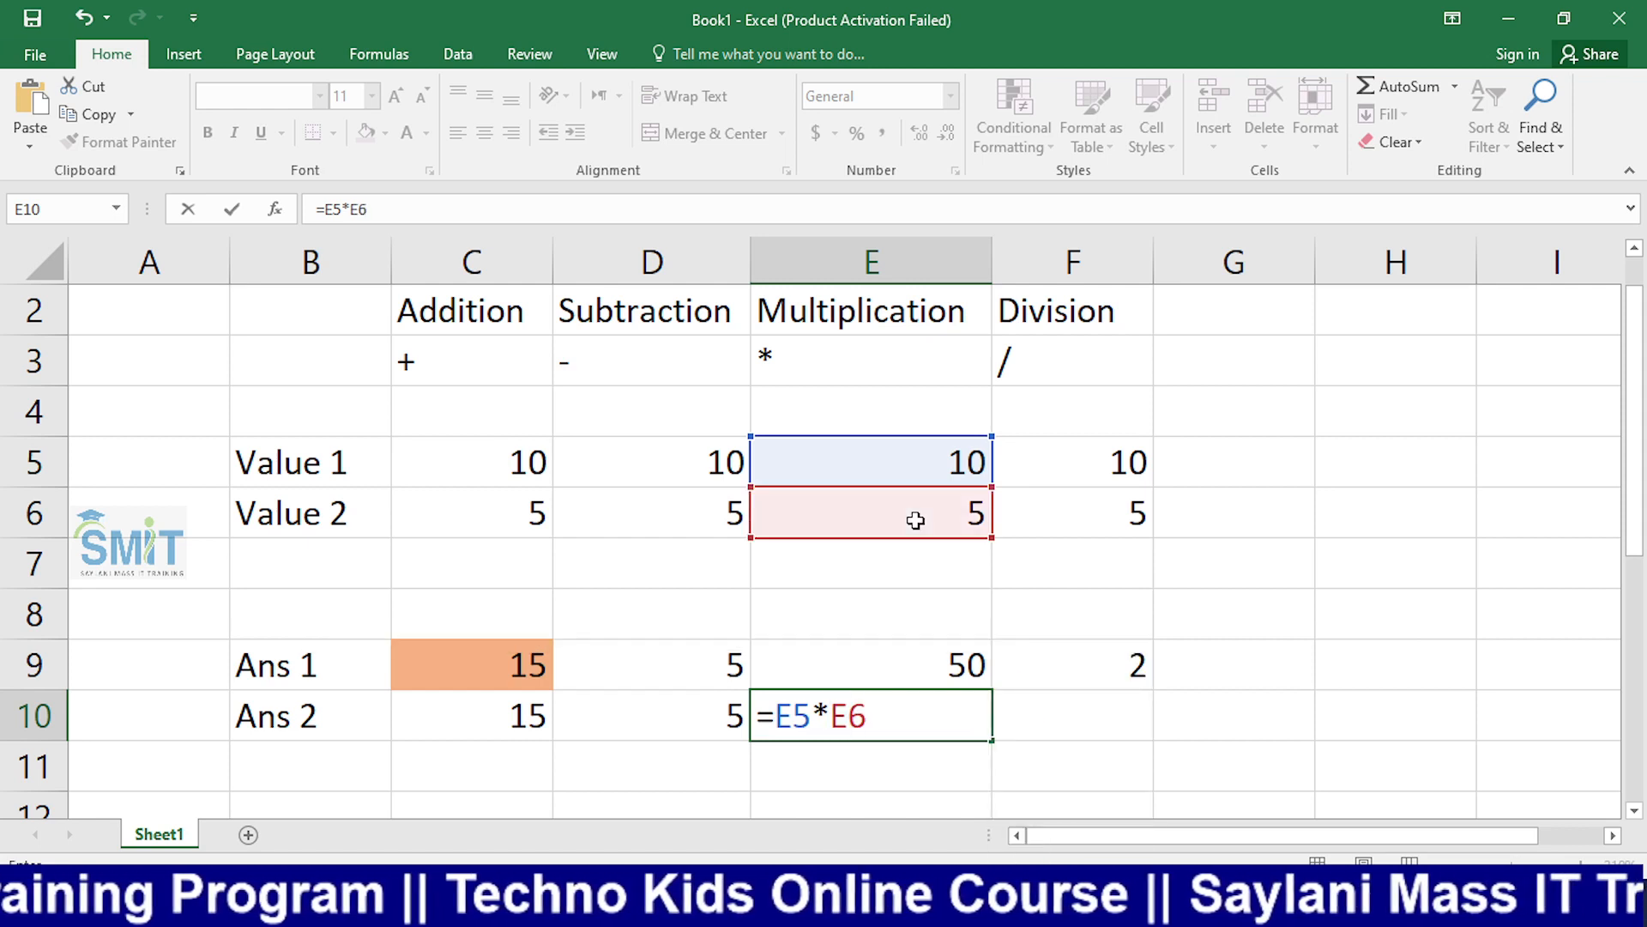
{"action": "key", "text": "Tab"}
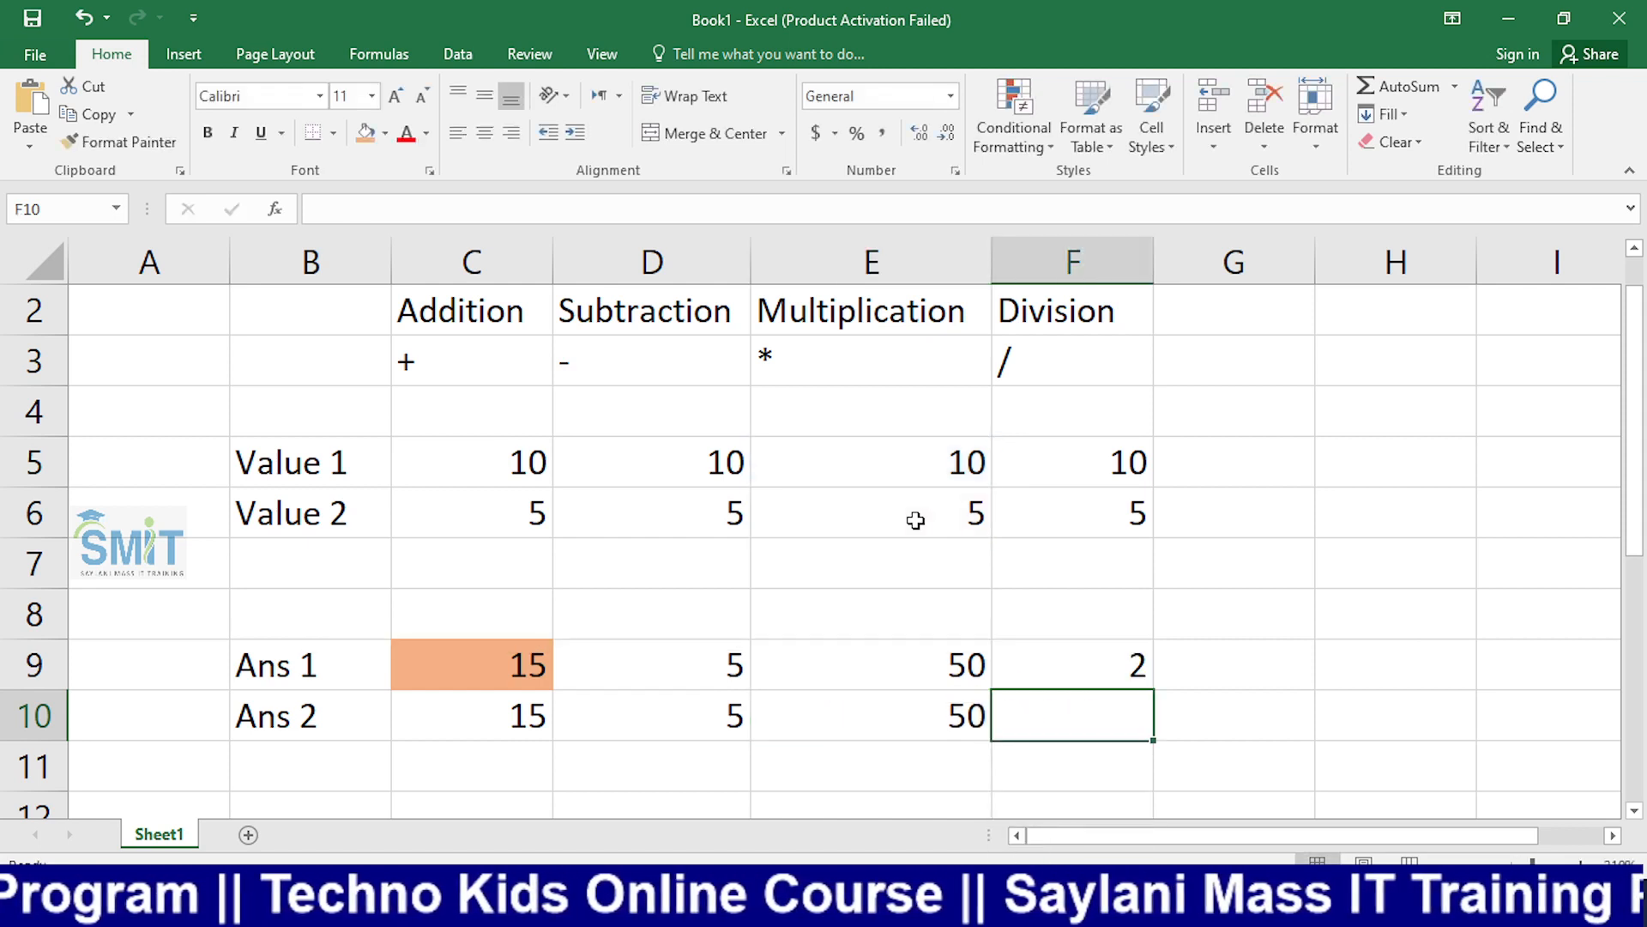
Step: Enter the Ans 2 division formula =F5/F6 in F10
{"action": "type", "text": "="}
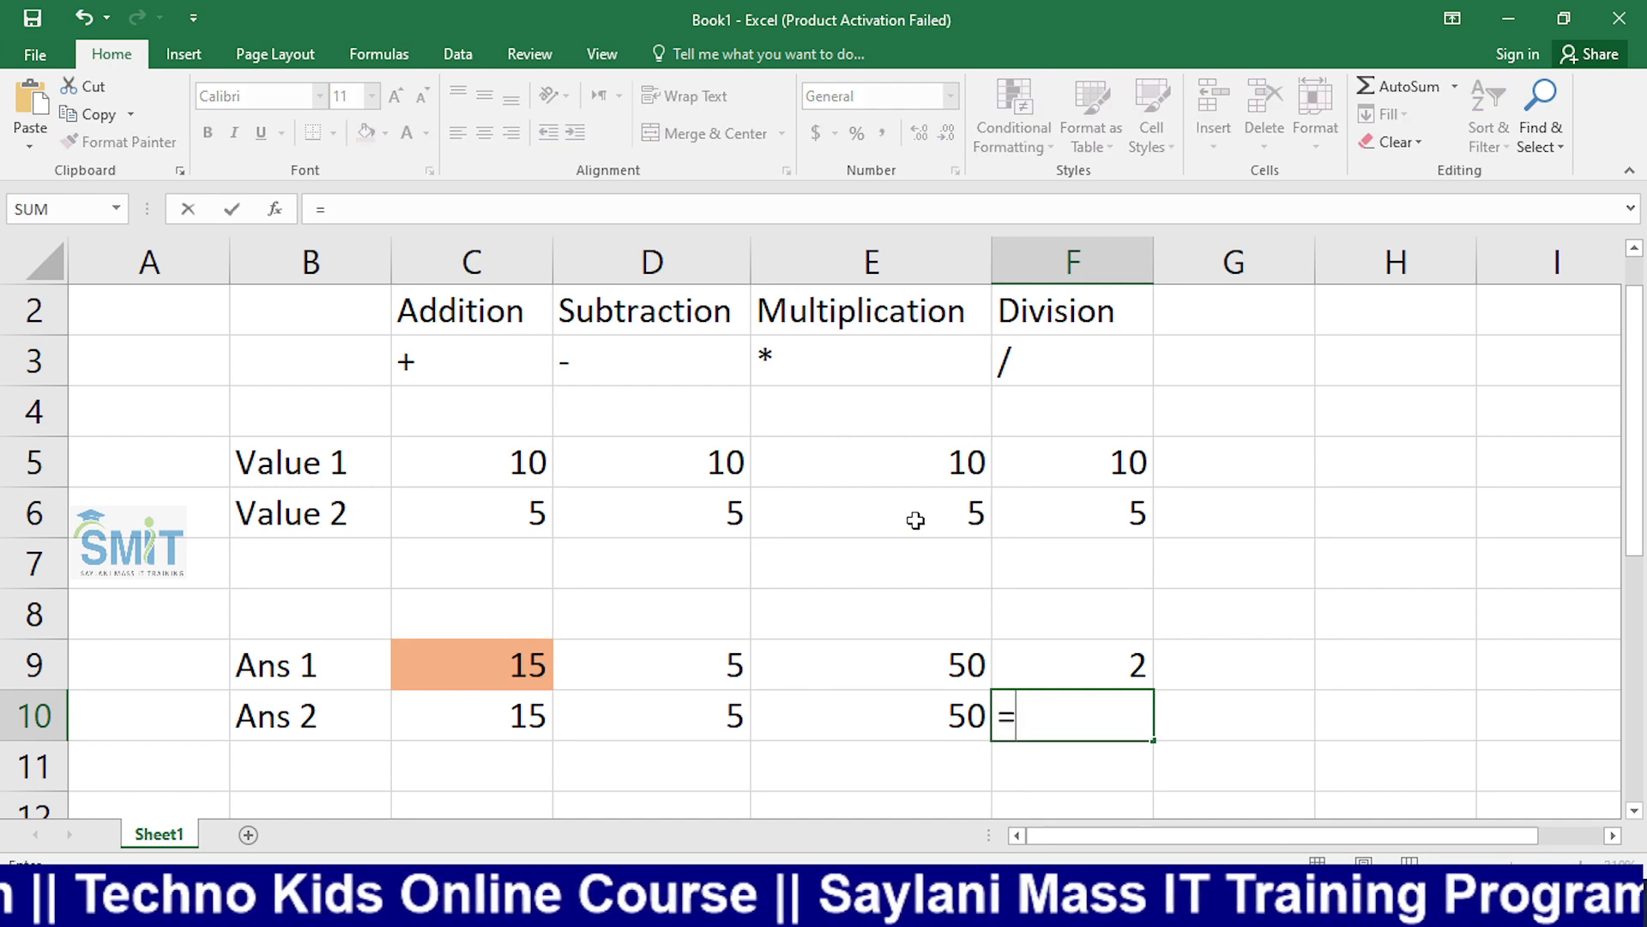
{"action": "type", "text": "f"}
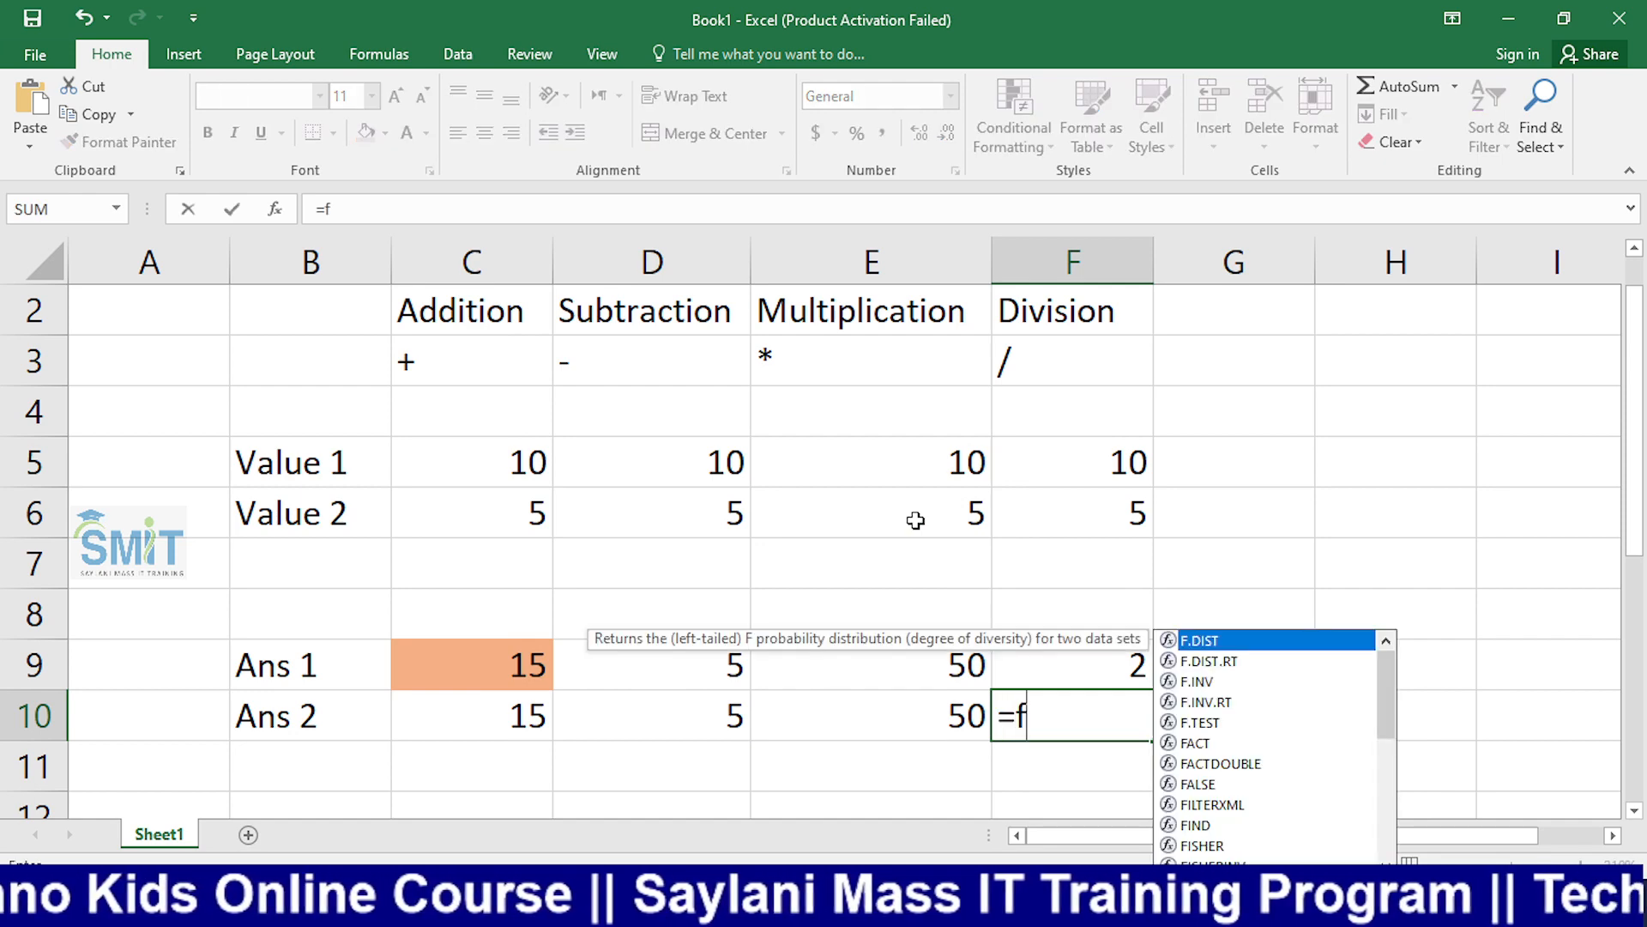
{"action": "type", "text": "5"}
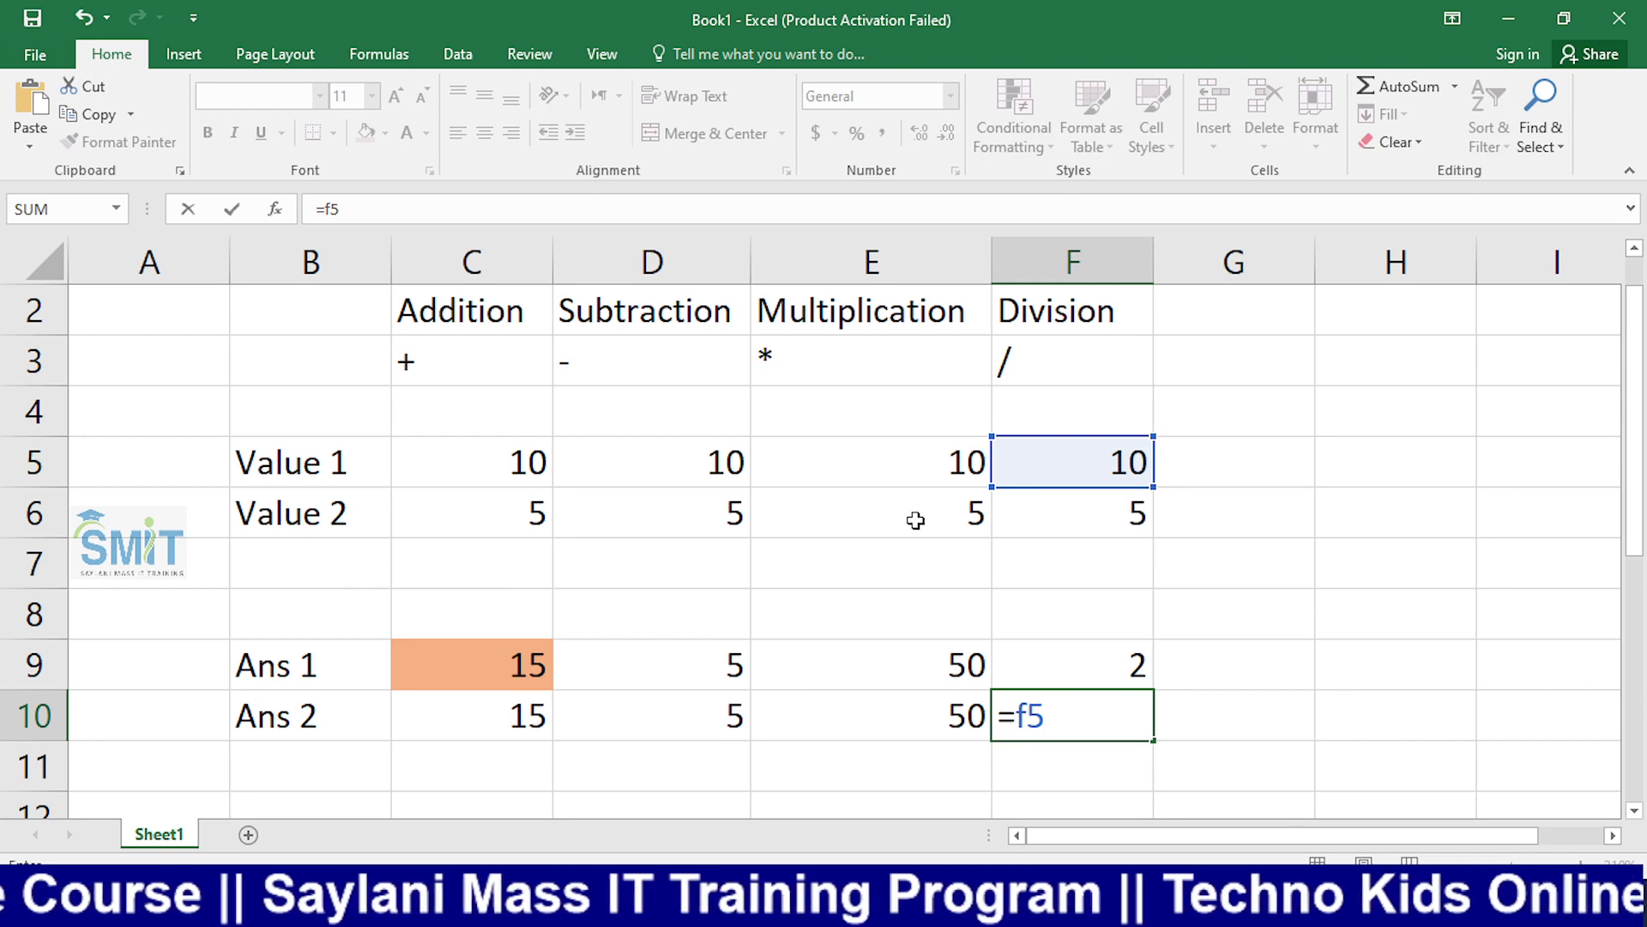
{"action": "type", "text": "/f6"}
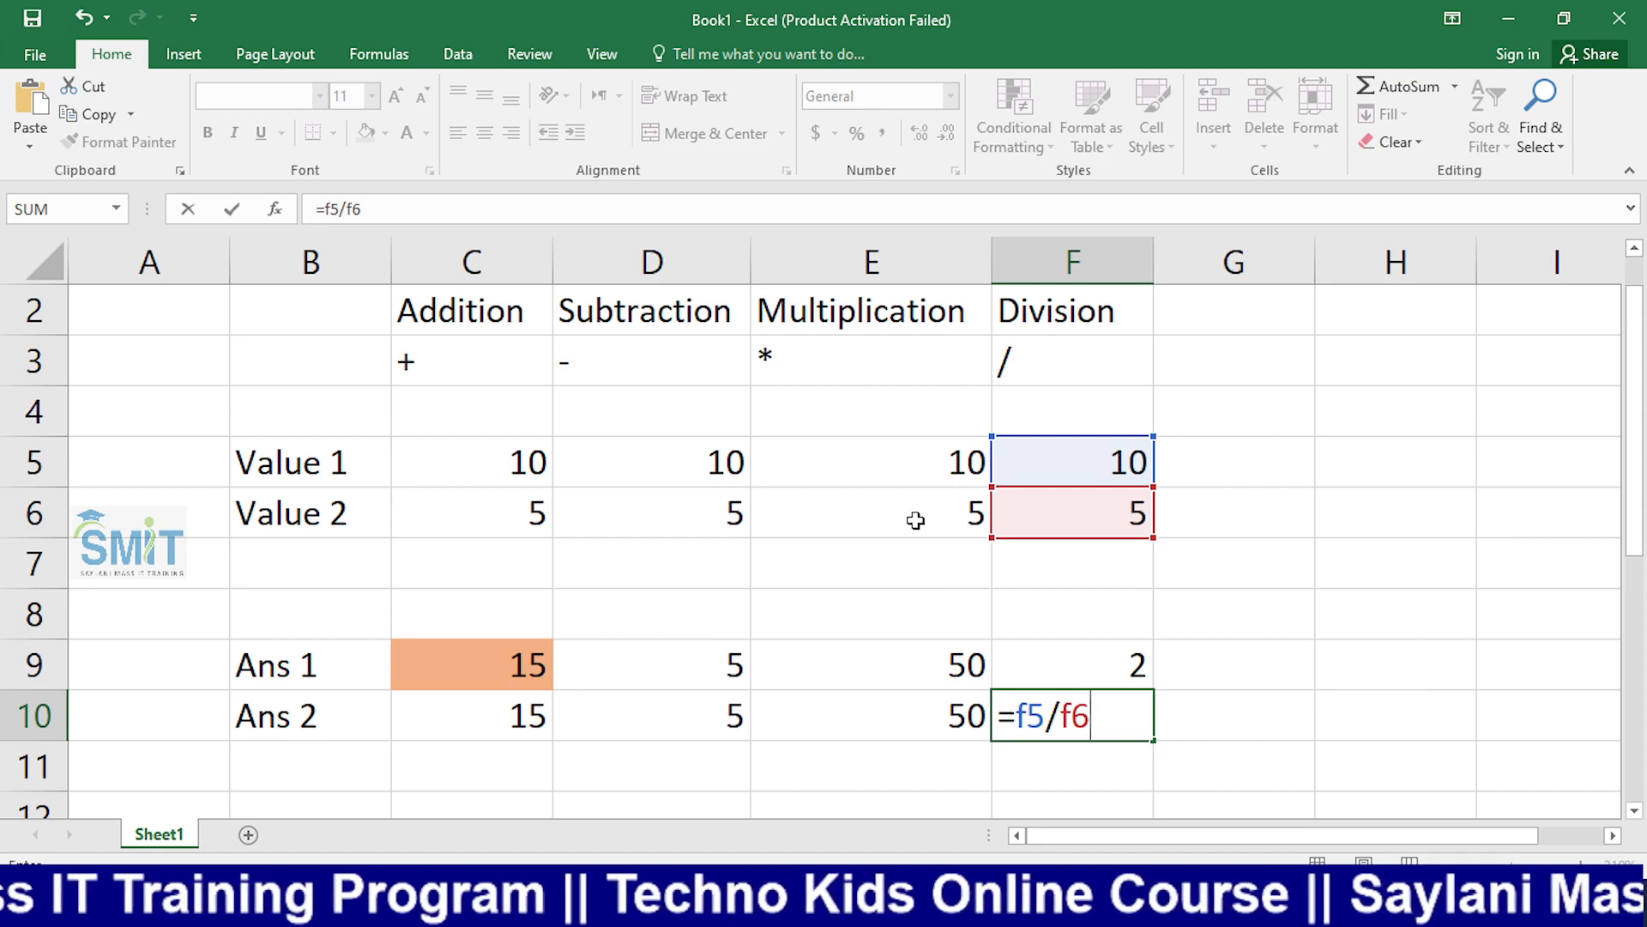
{"action": "key", "text": "Return"}
{"action": "key", "text": "Left"}
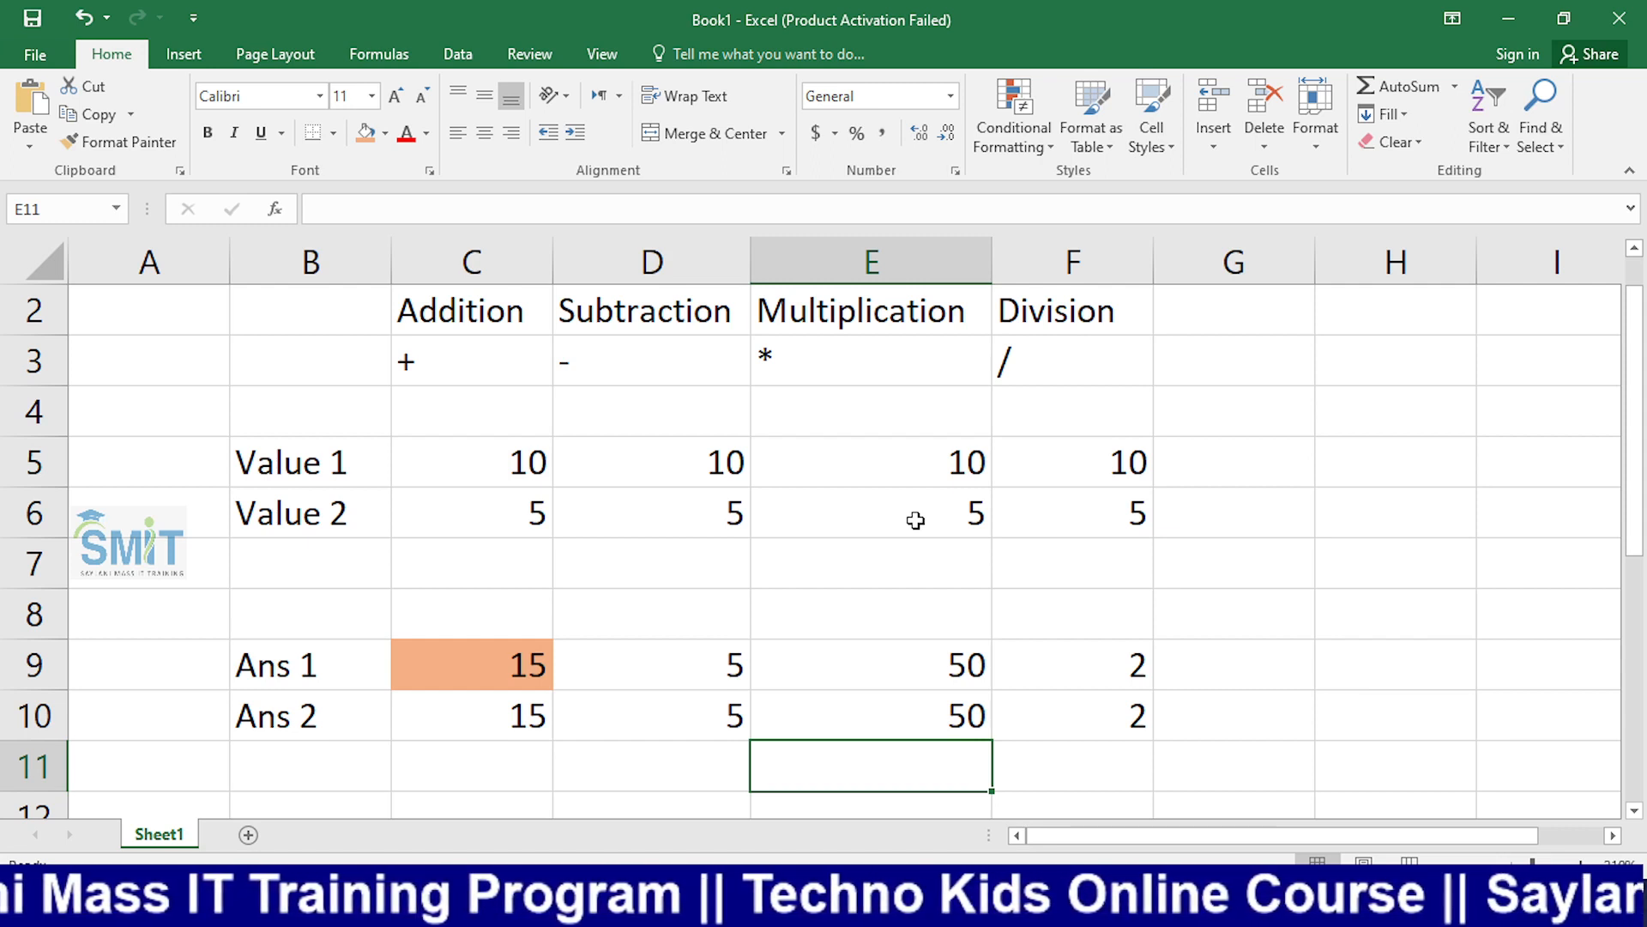
Step: Switch to OBS and activate the Camera scene
{"action": "key", "text": "alt+Tab"}
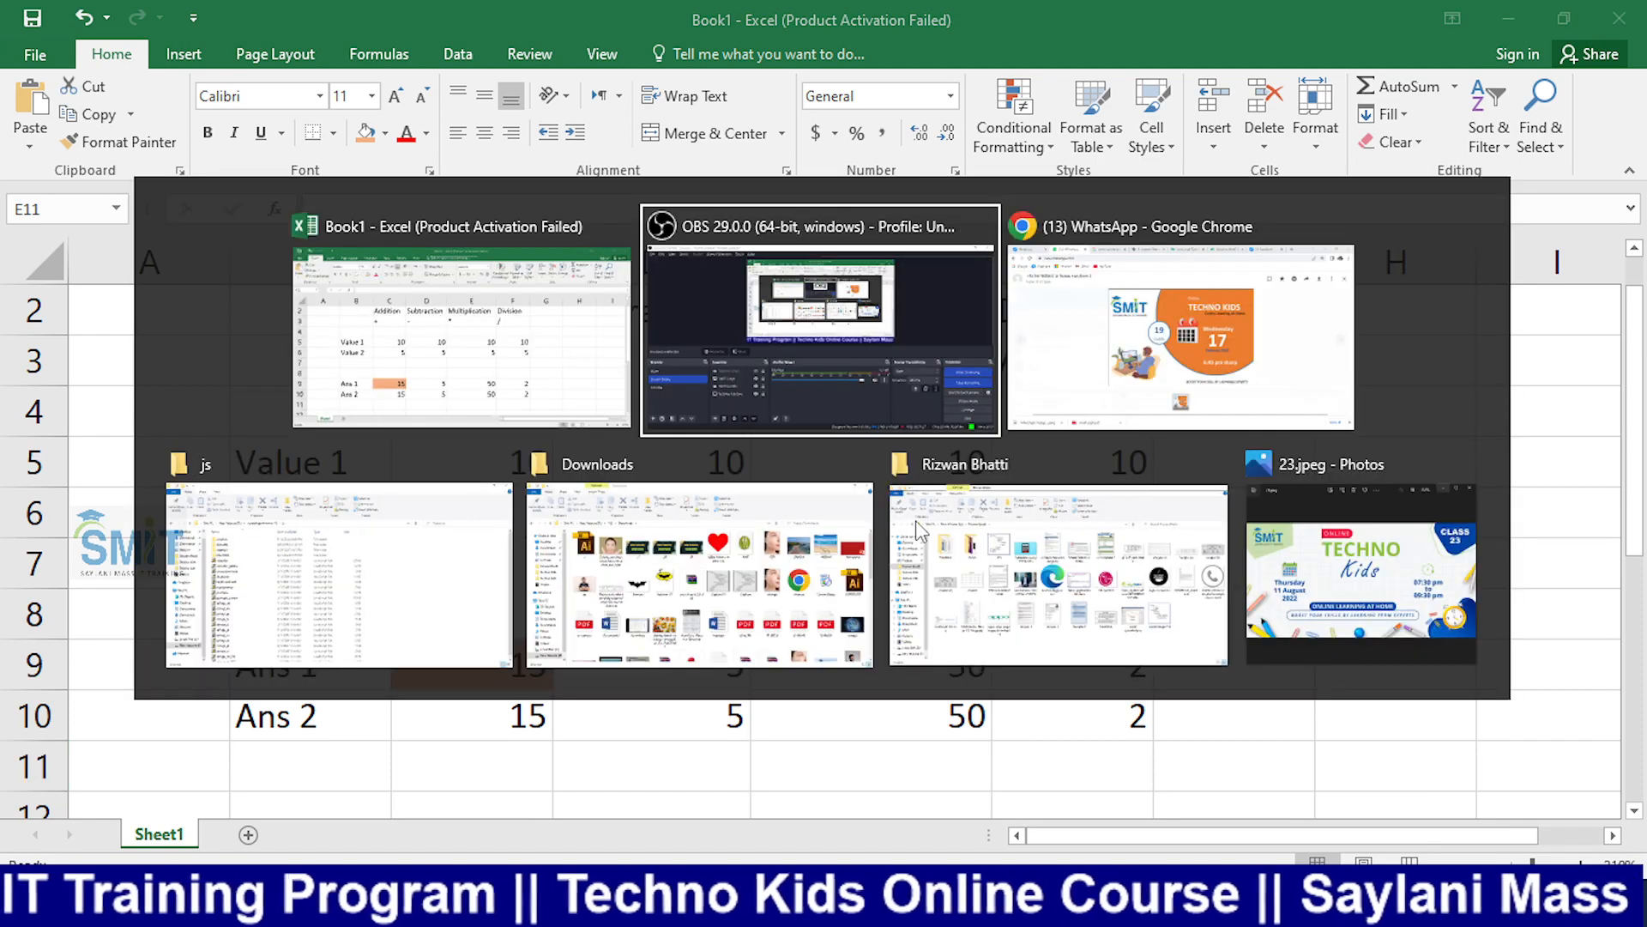
{"action": "left_click", "coordinate": [78, 688]}
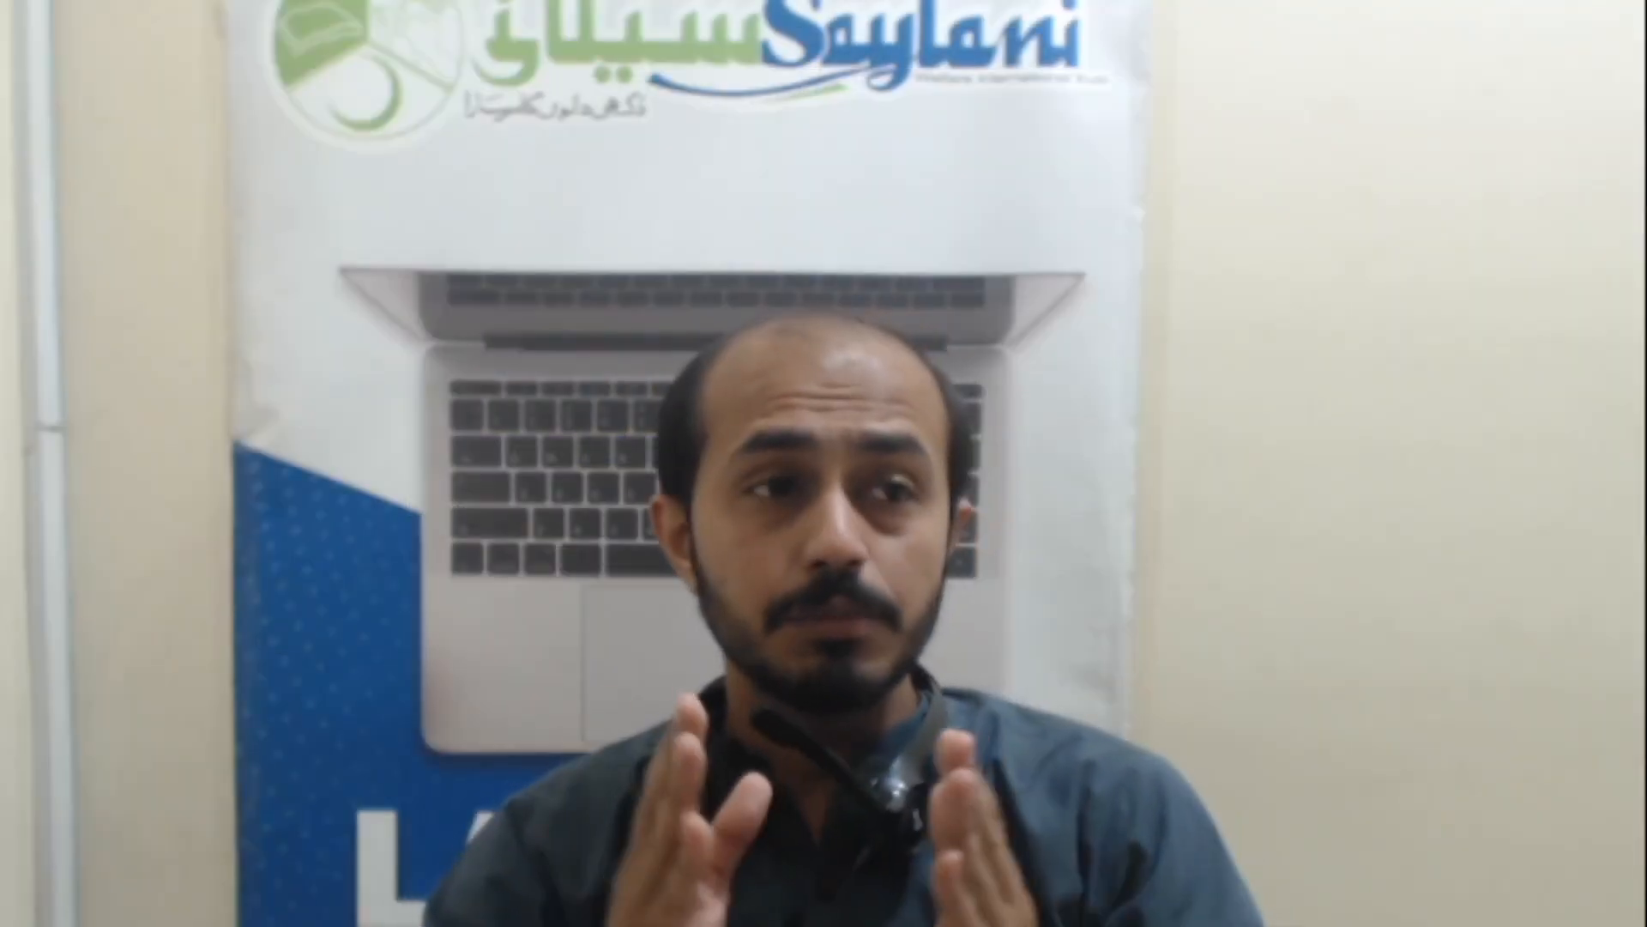
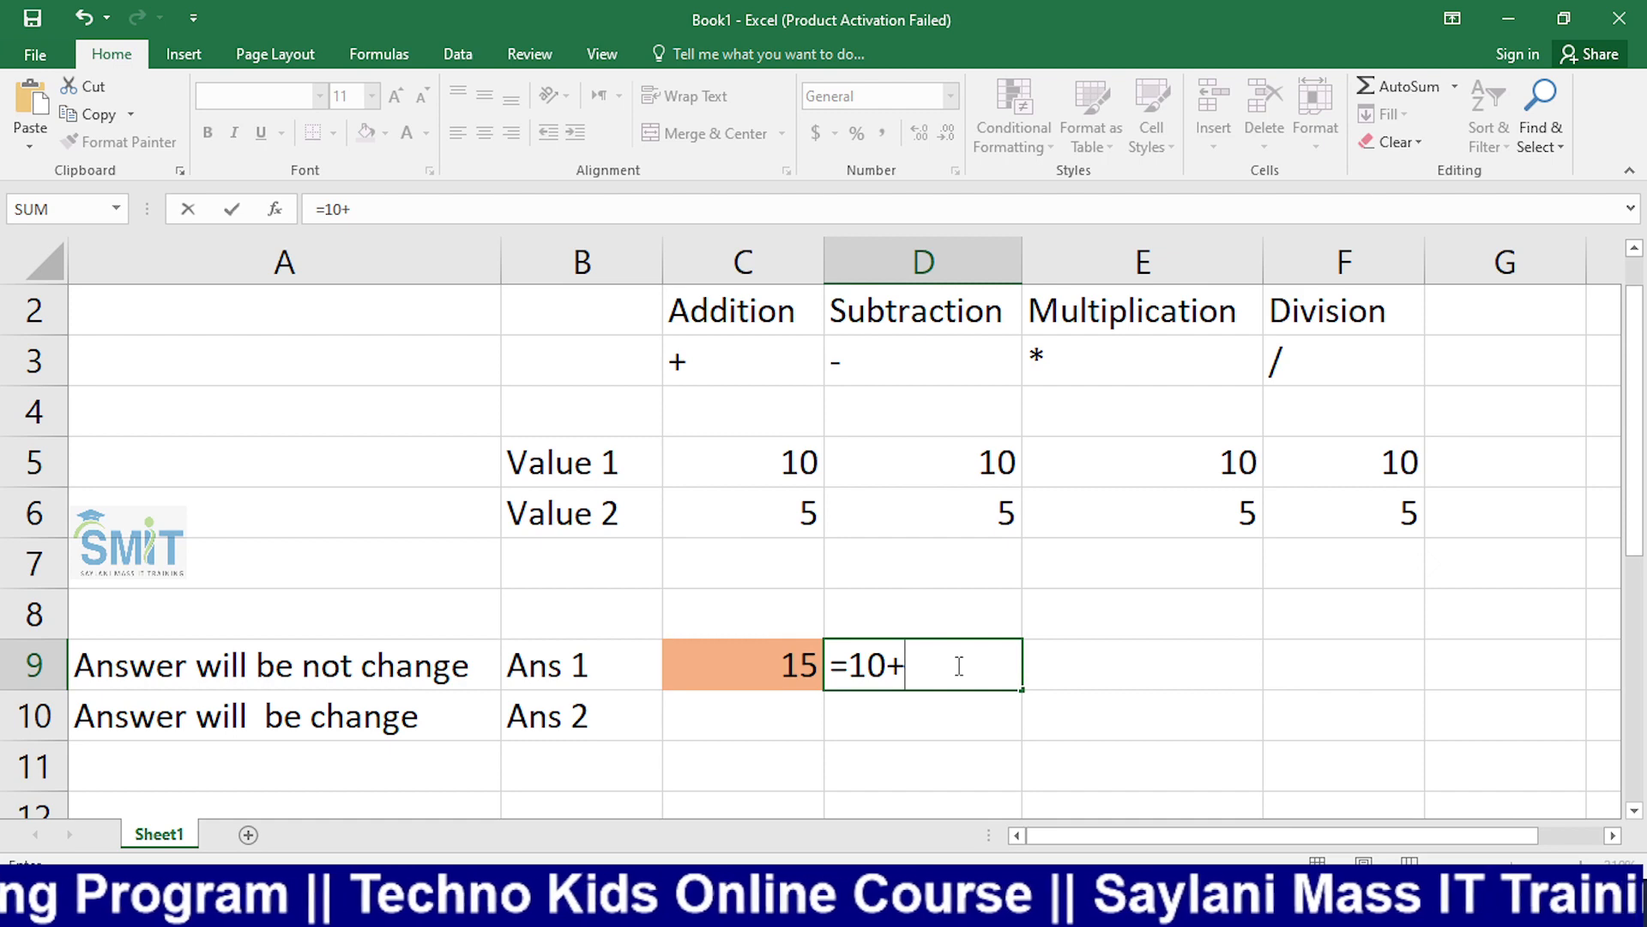
Step: Correct the operator in the Ans 1 subtraction cell D9 and enter the formula as =10-5
{"action": "key", "text": "BackSpace"}
{"action": "type", "text": "-5"}
{"action": "key", "text": "ctrl+Return"}
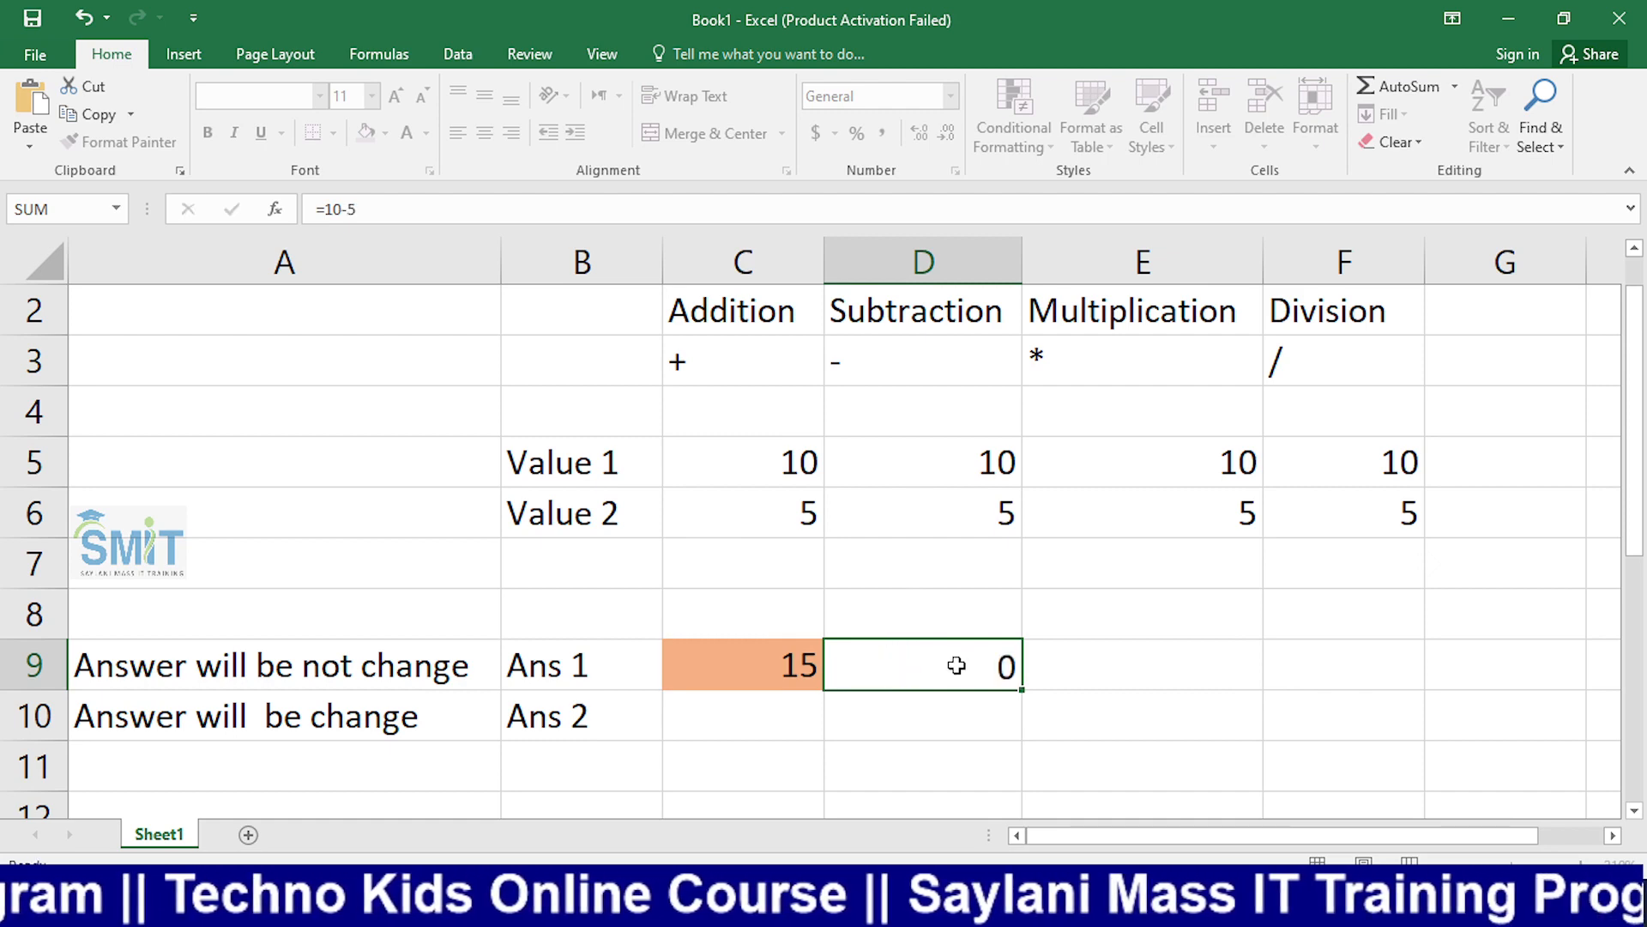
Step: Confirm the subtraction formula in D9 and enter the Ans 1 multiplication formula =10*5 in E9
{"action": "key", "text": "Tab"}
{"action": "type", "text": "=10"}
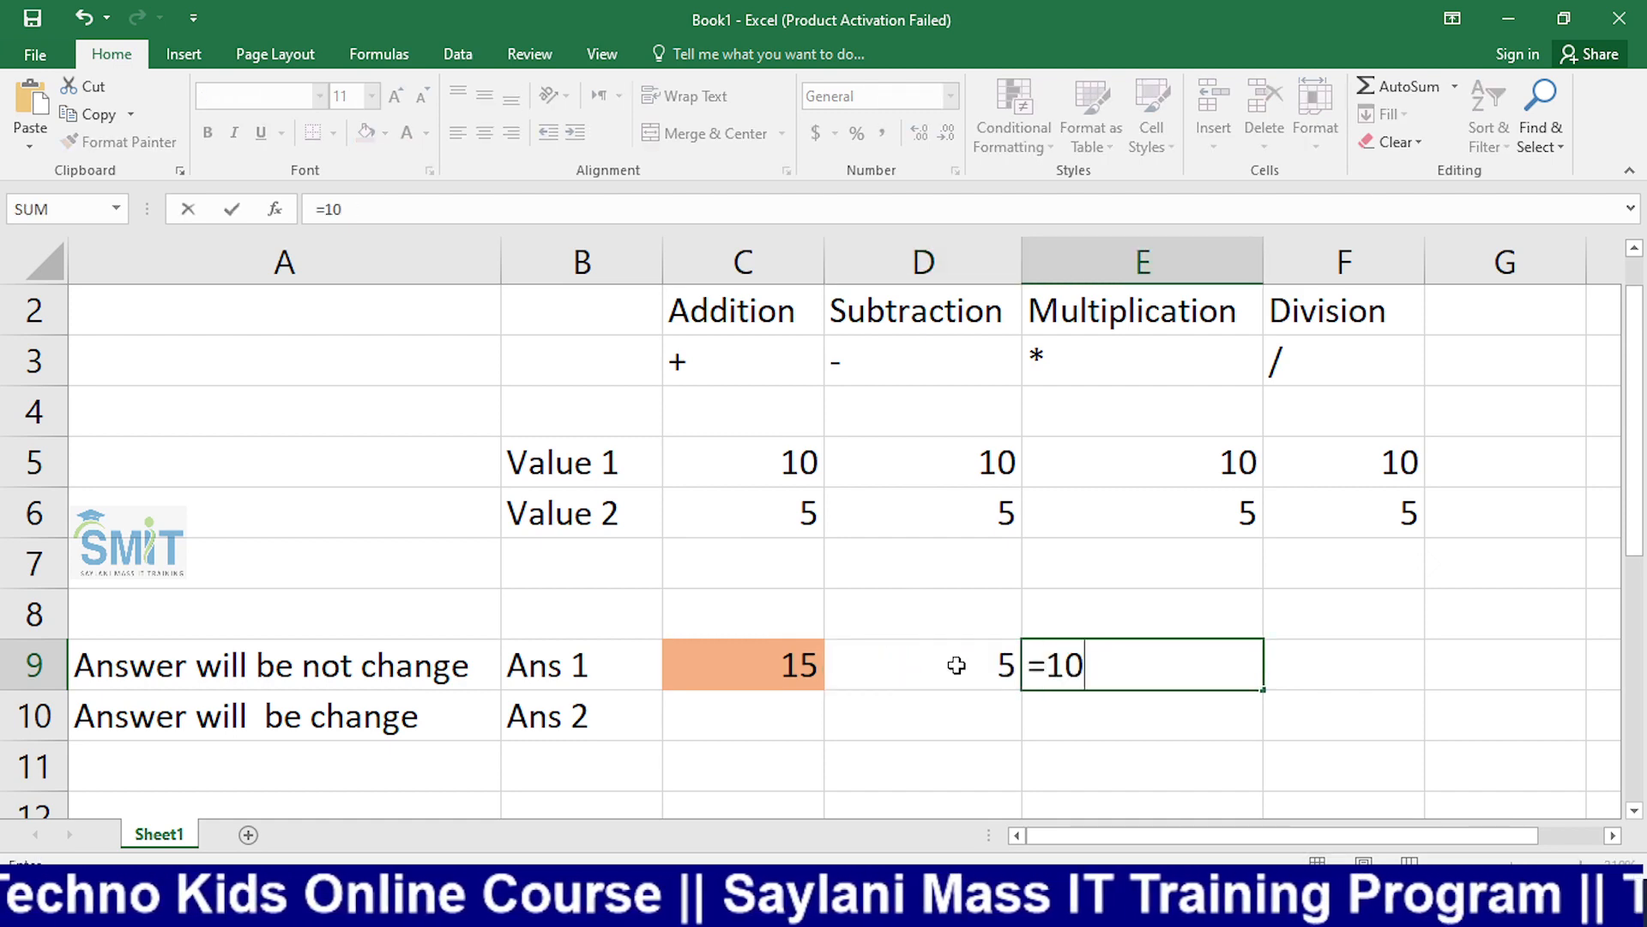
{"action": "type", "text": "/"}
{"action": "key", "text": "BackSpace"}
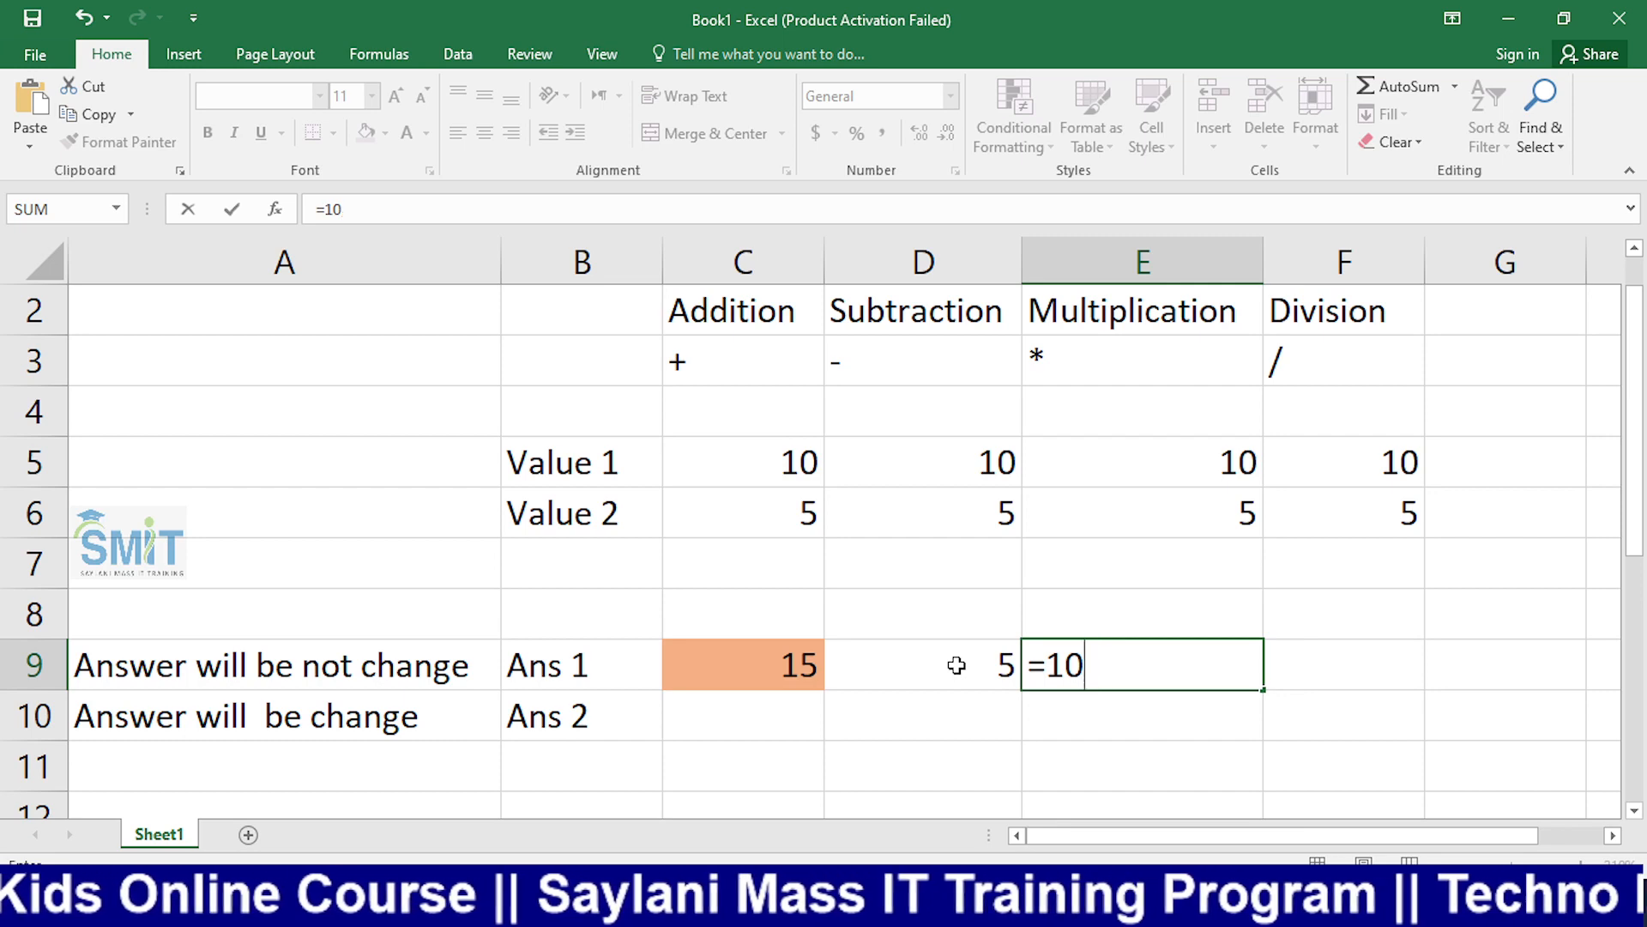
{"action": "type", "text": "*5"}
{"action": "key", "text": "Tab"}
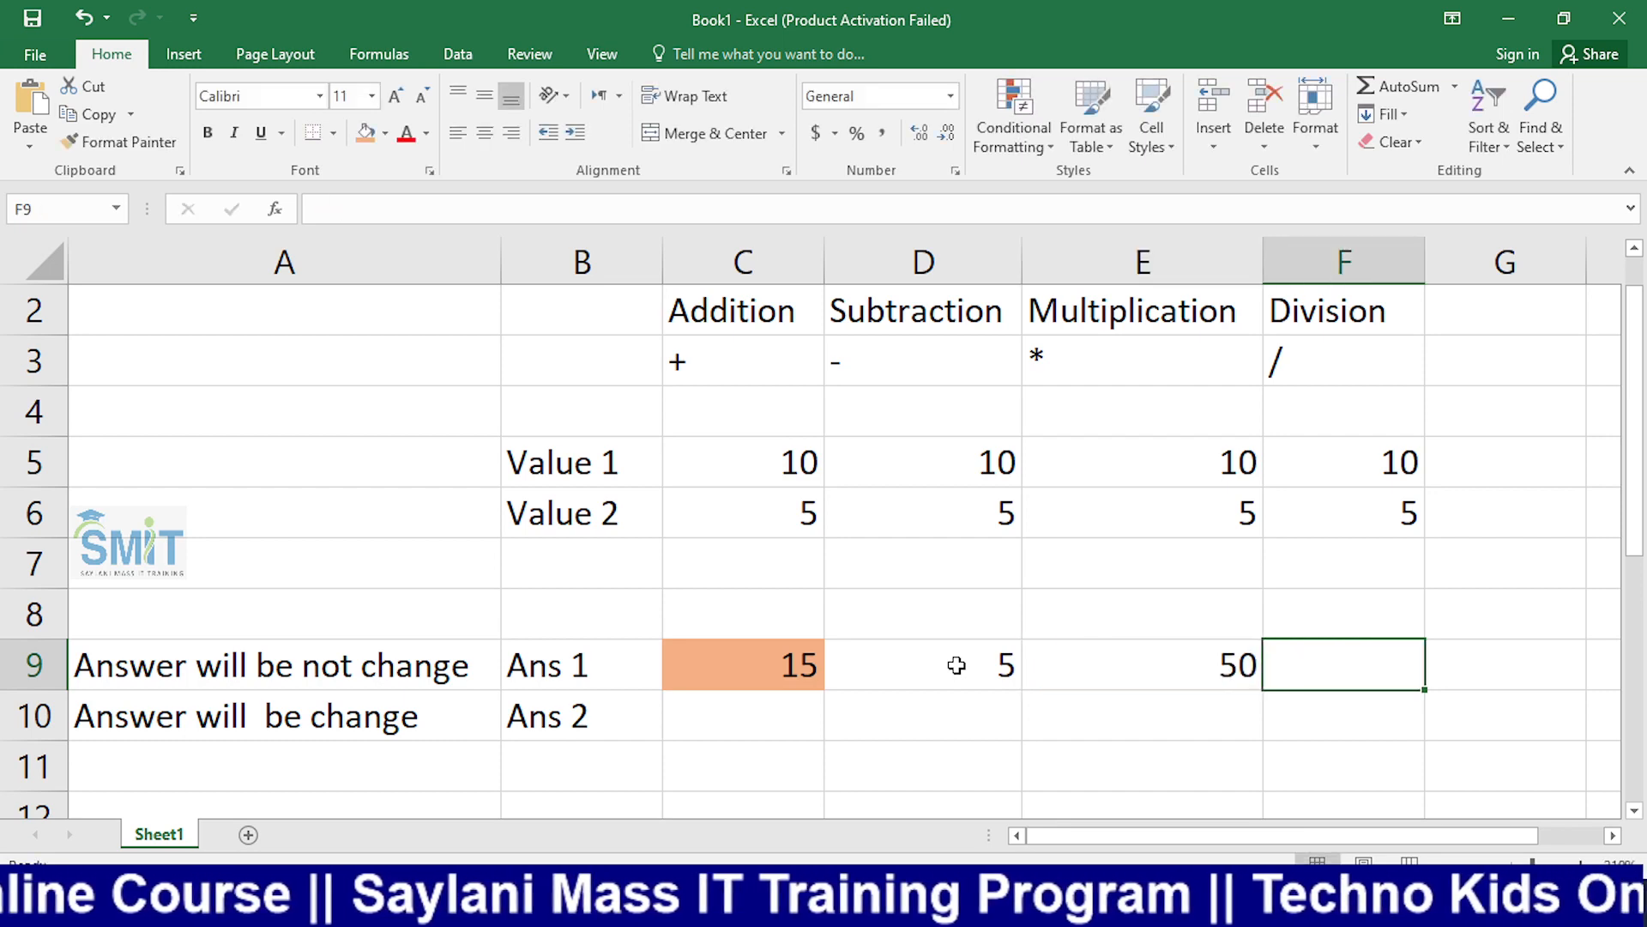
Step: Enter the Ans 1 division formula =10/5 in F9
{"action": "type", "text": "=10"}
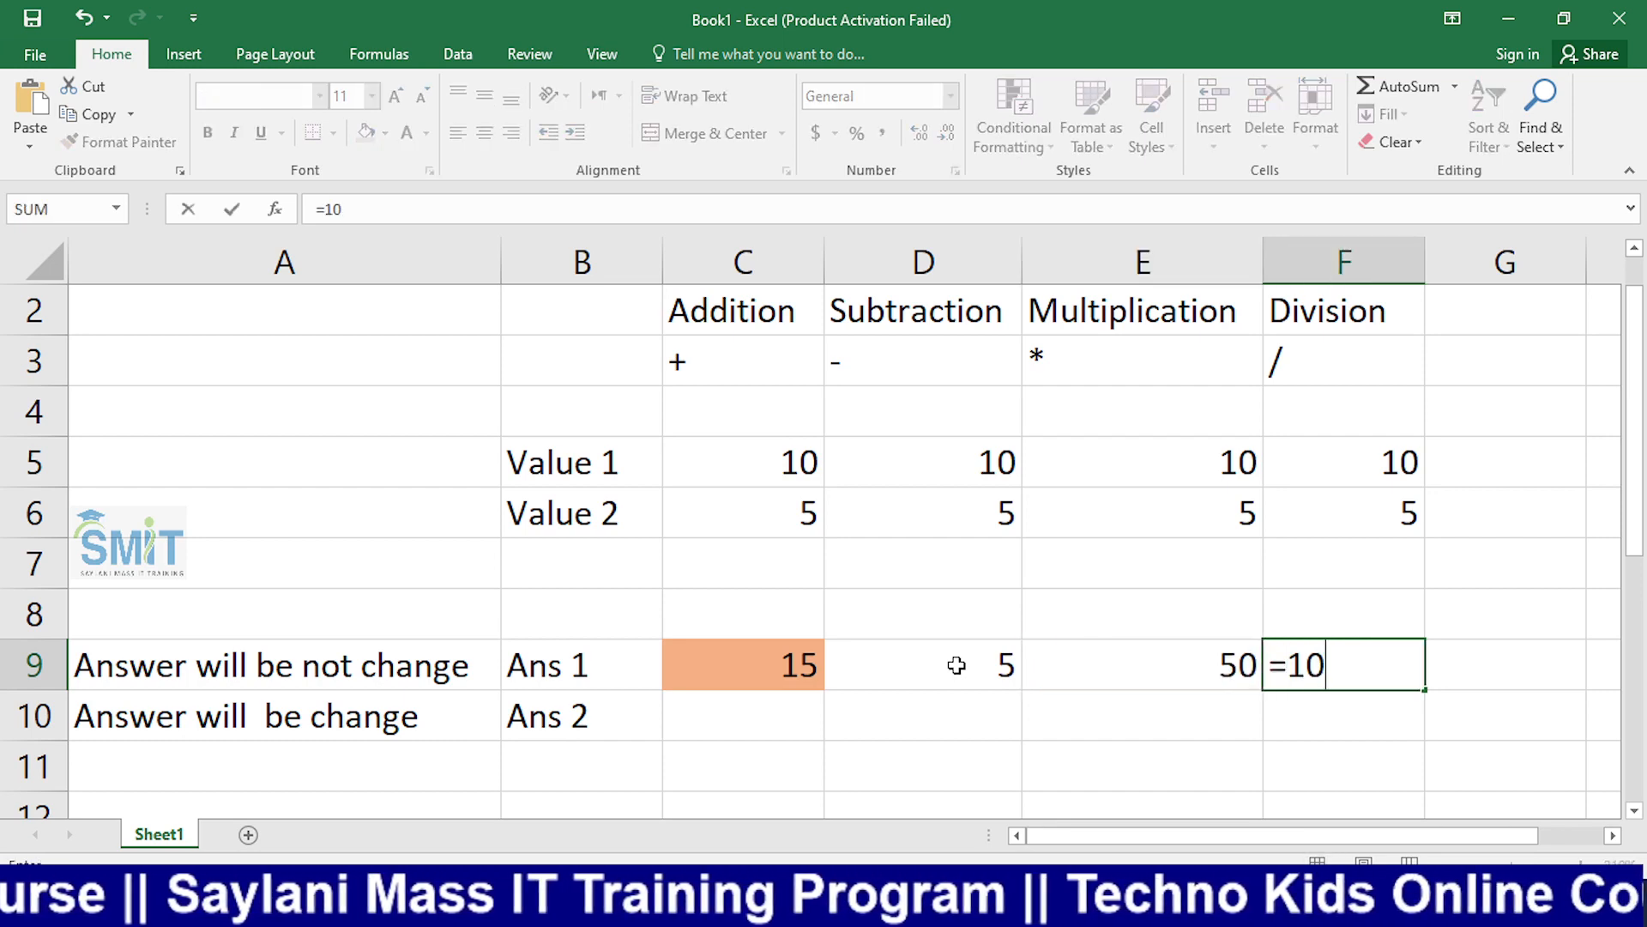
{"action": "type", "text": "/5"}
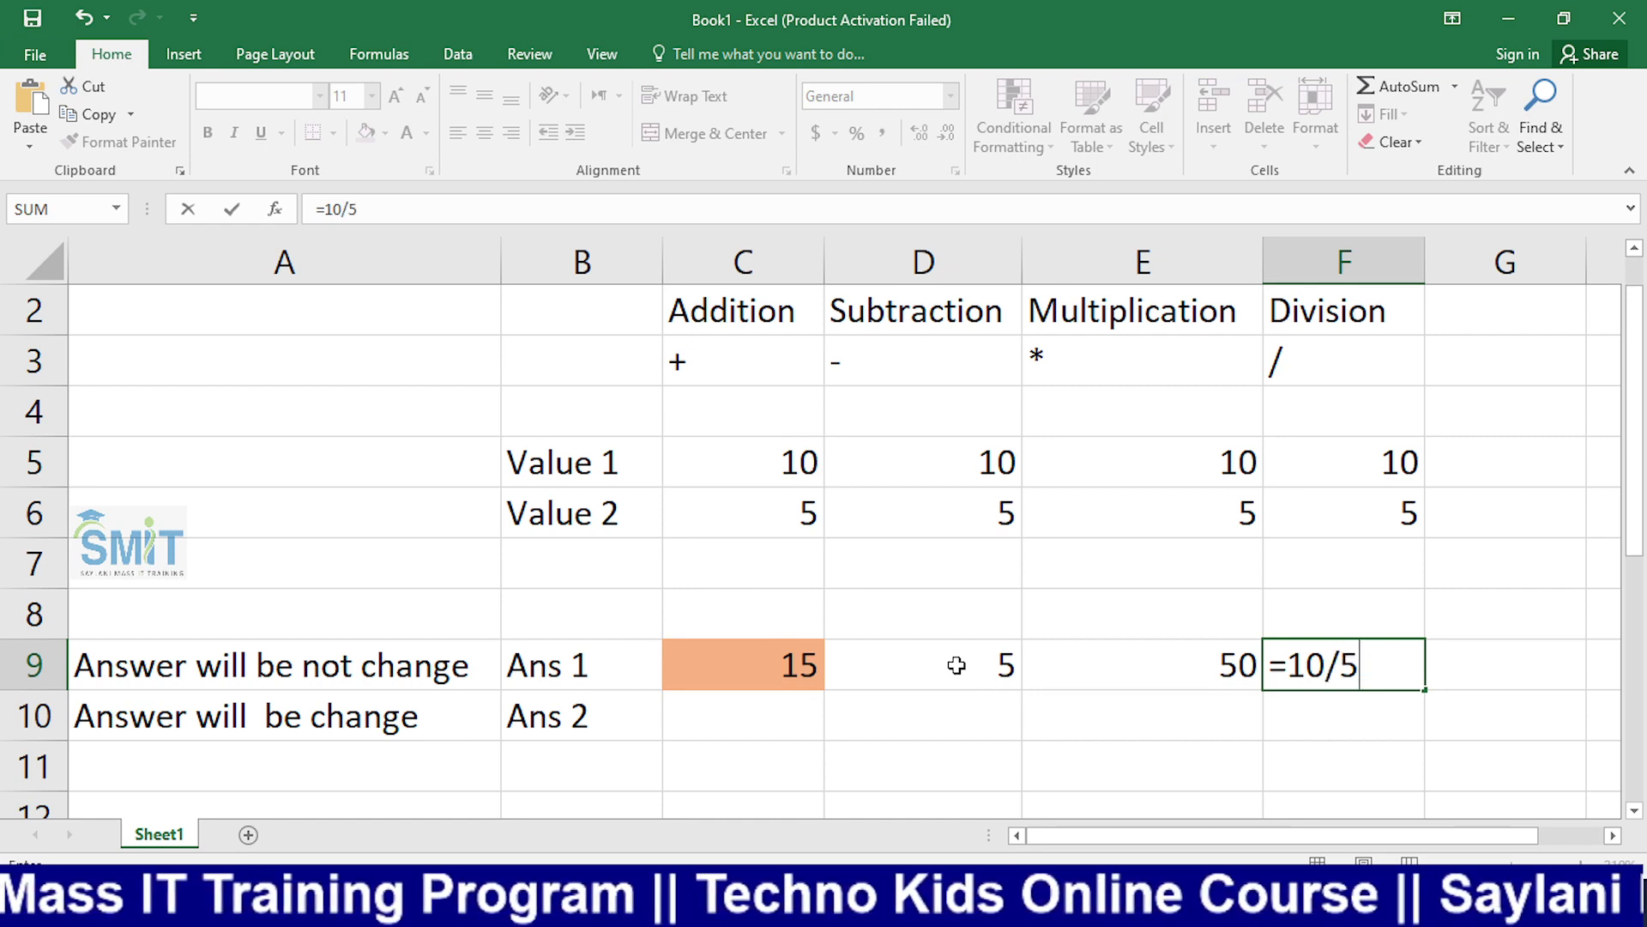
{"action": "key", "text": "Return"}
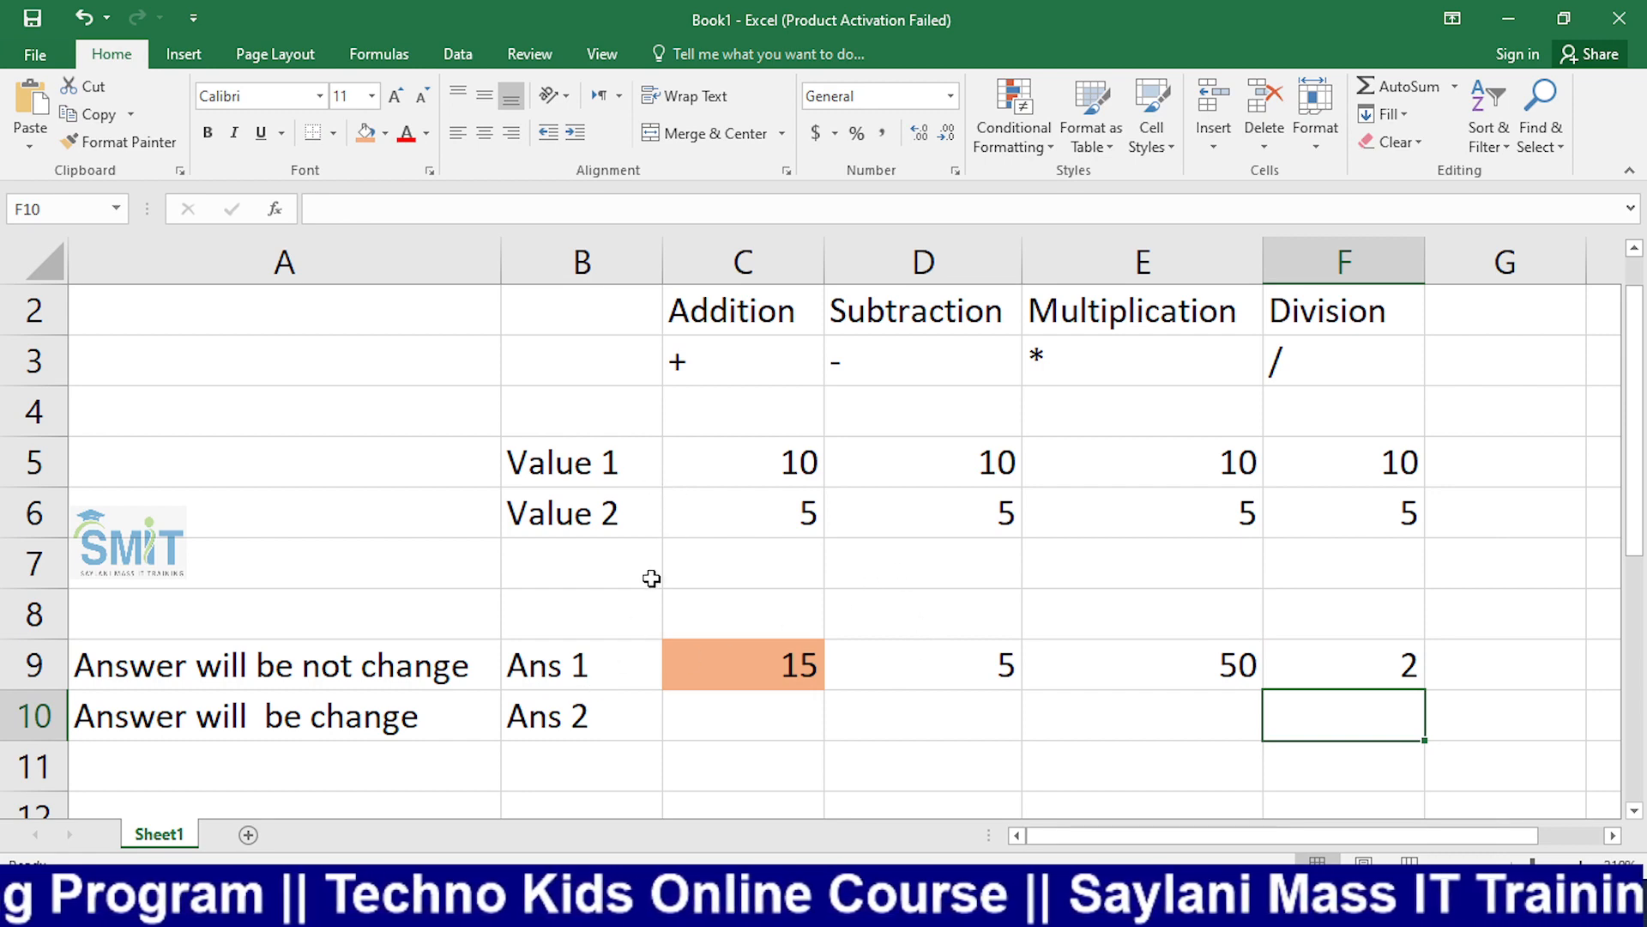
Step: Enter the Ans 2 addition formula =C5+C6 in C10, referencing the Value 1 and Value 2 cells
{"action": "left_click", "coordinate": [729, 712]}
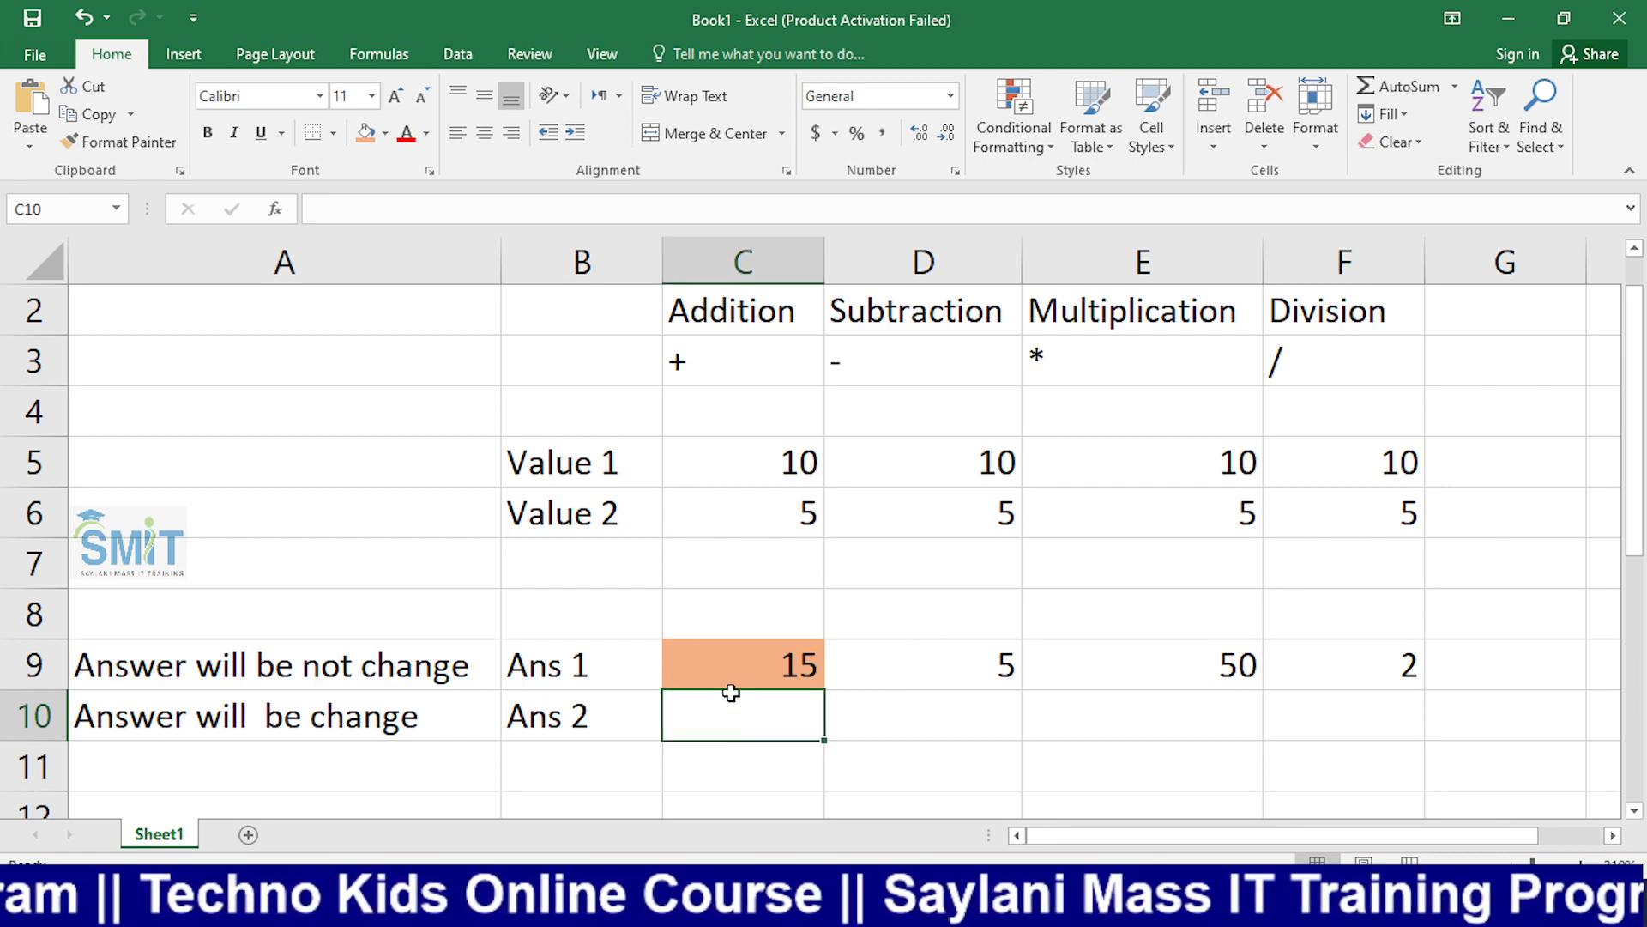
{"action": "type", "text": "="}
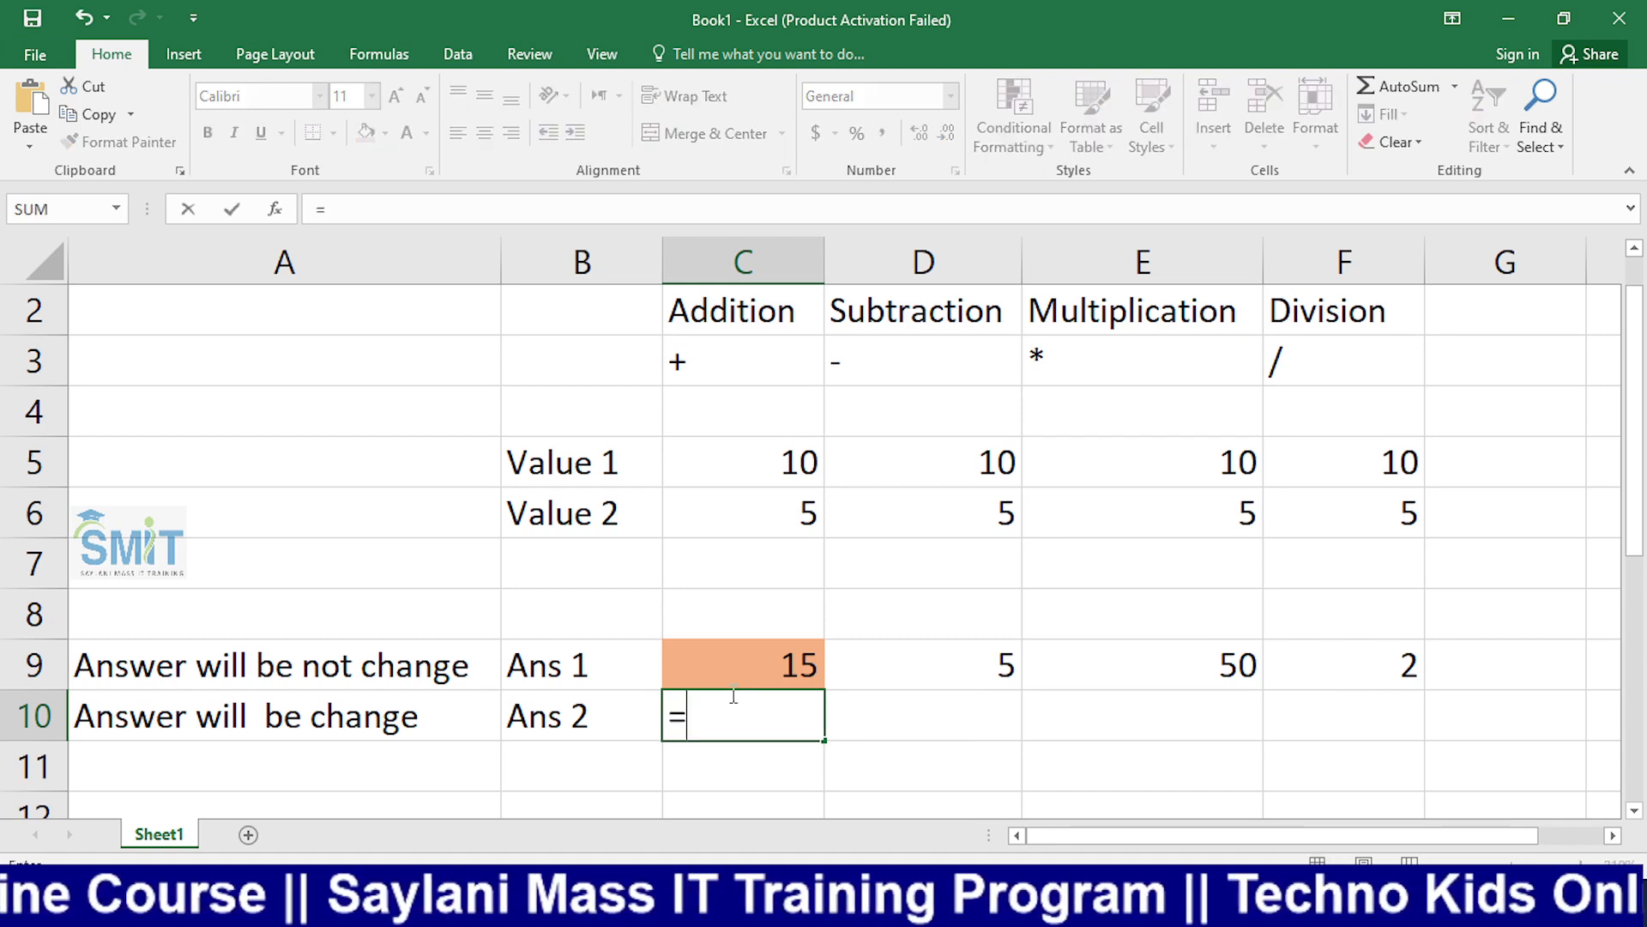
{"action": "left_click", "coordinate": [764, 462]}
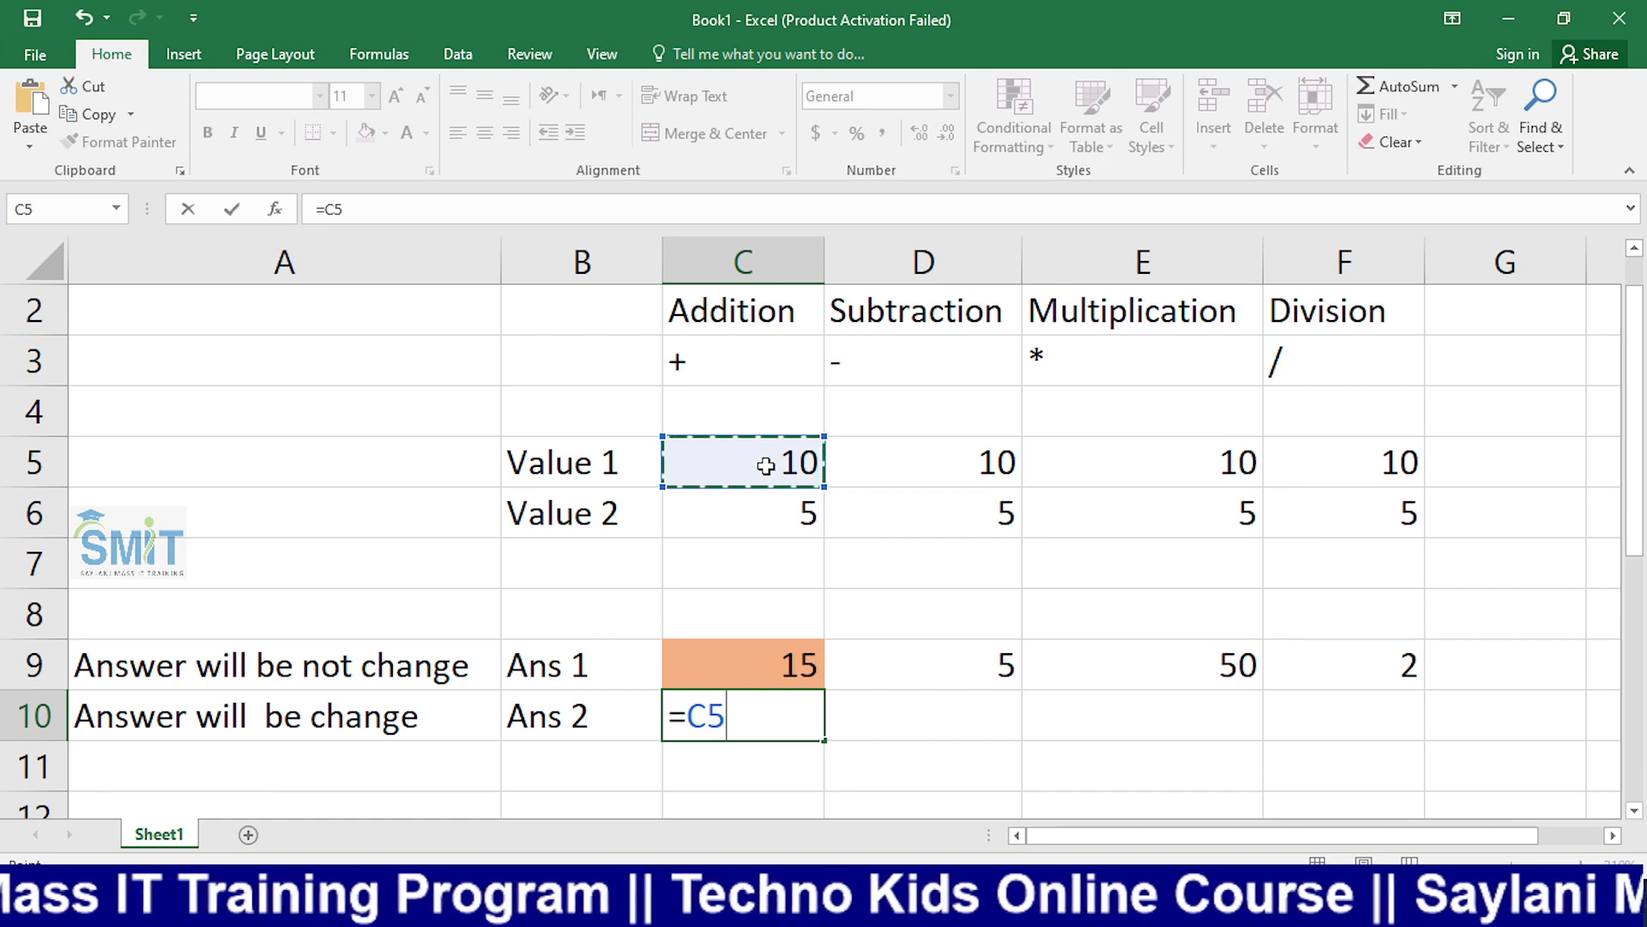
{"action": "type", "text": "+"}
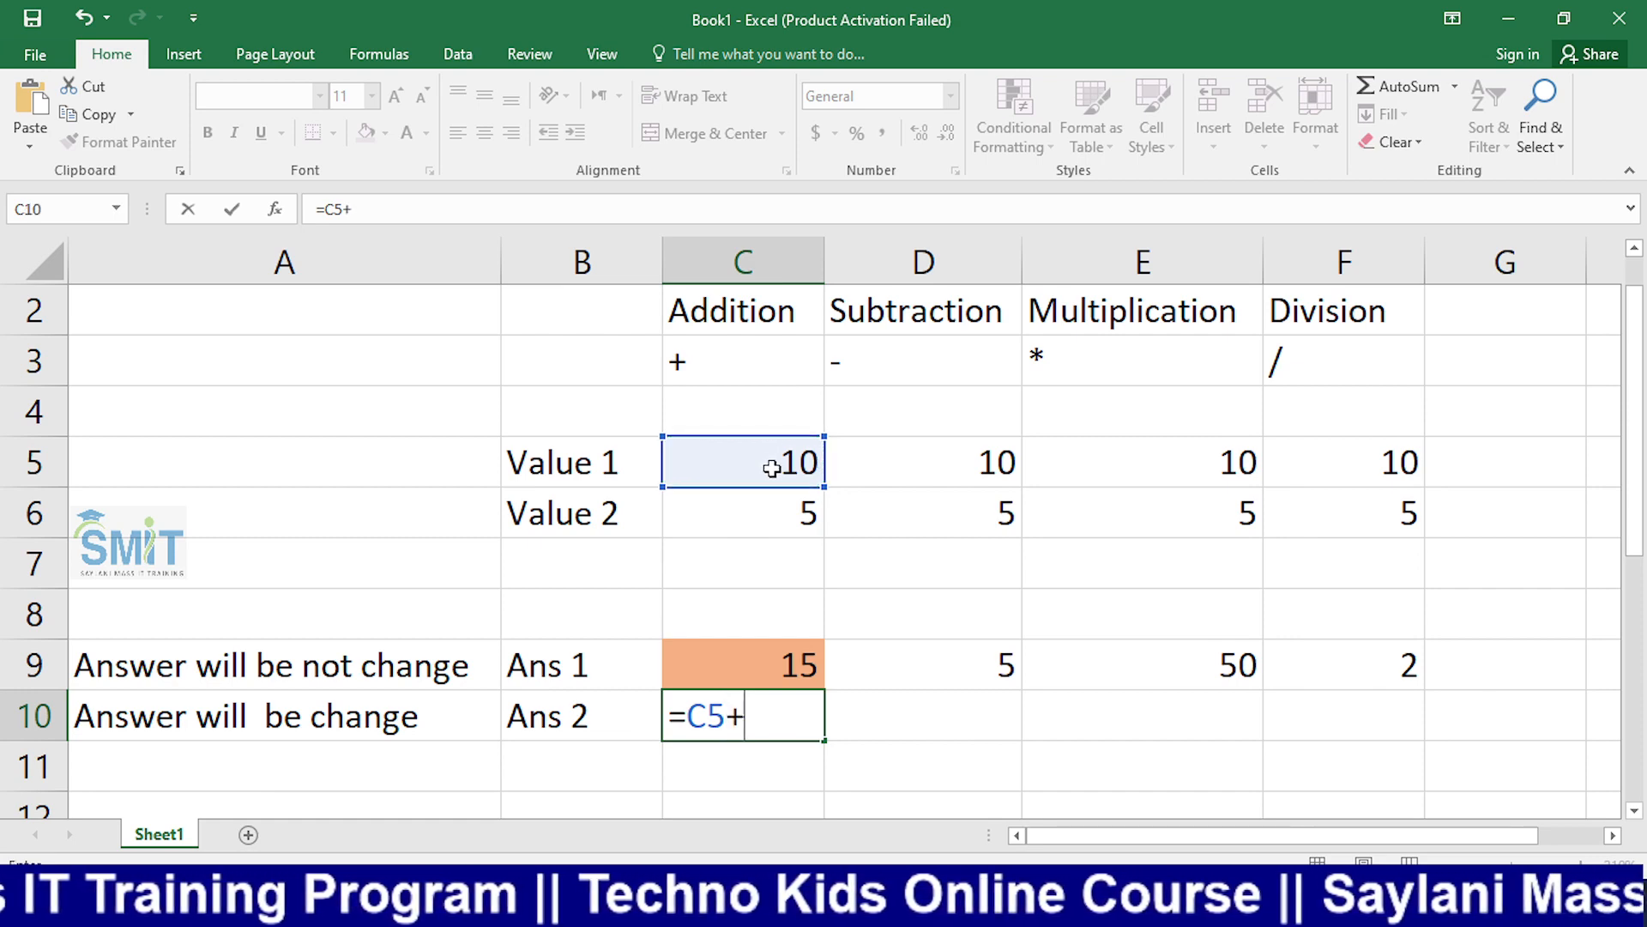
{"action": "left_click", "coordinate": [780, 514]}
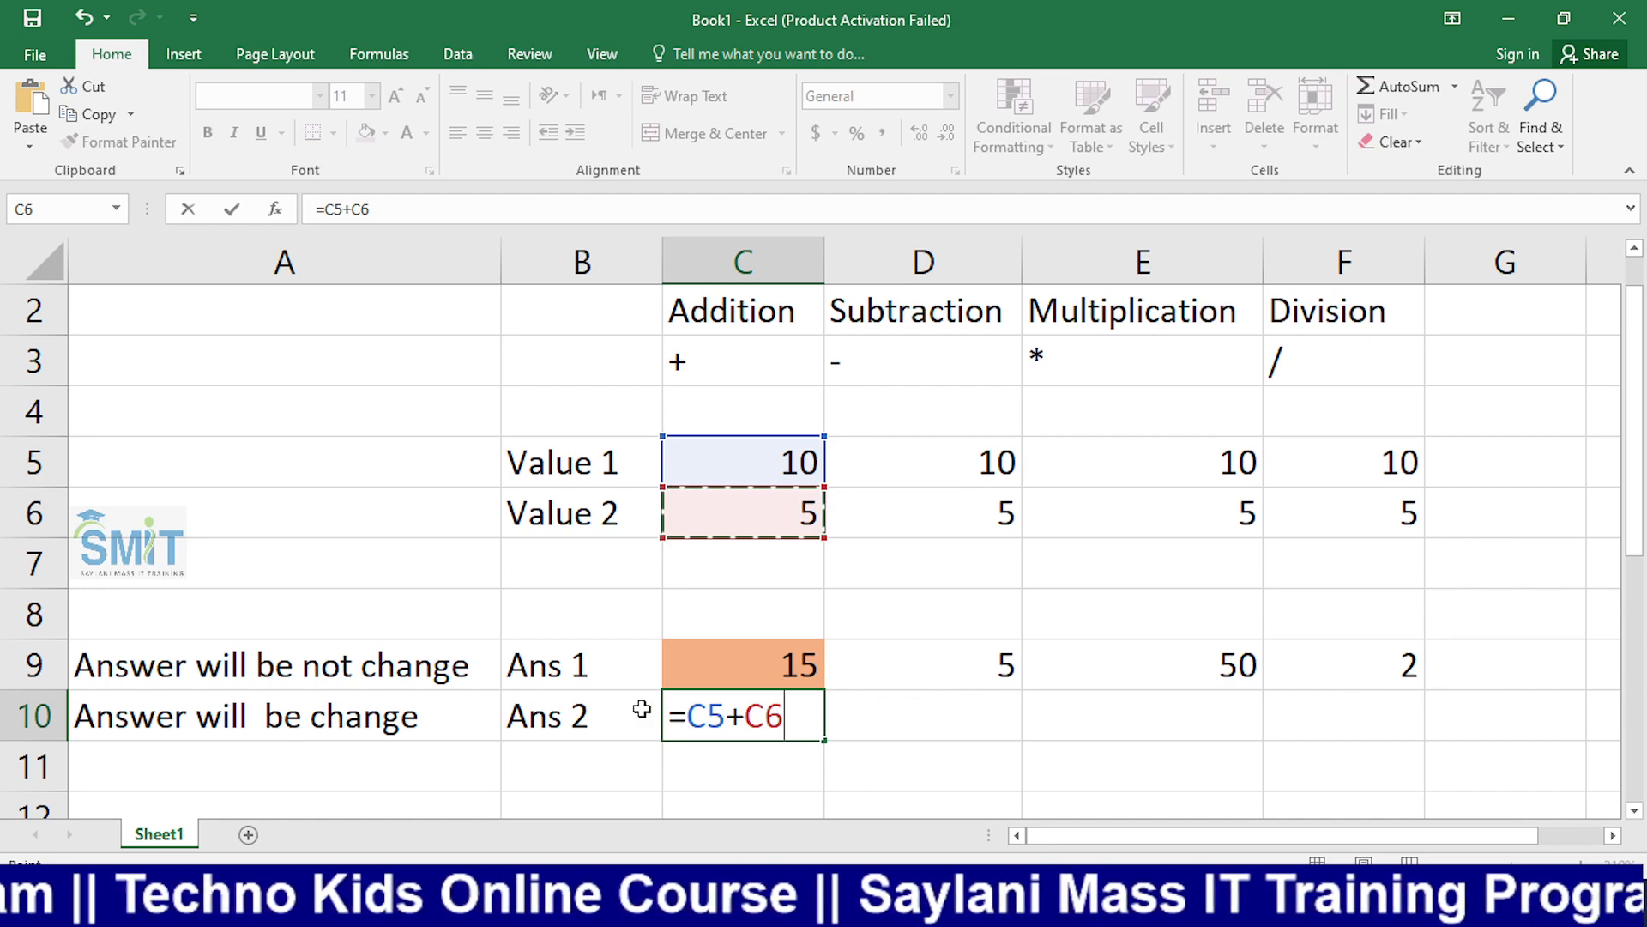
{"action": "left_click_drag", "start_coordinate": [687, 711], "coordinate": [727, 710]}
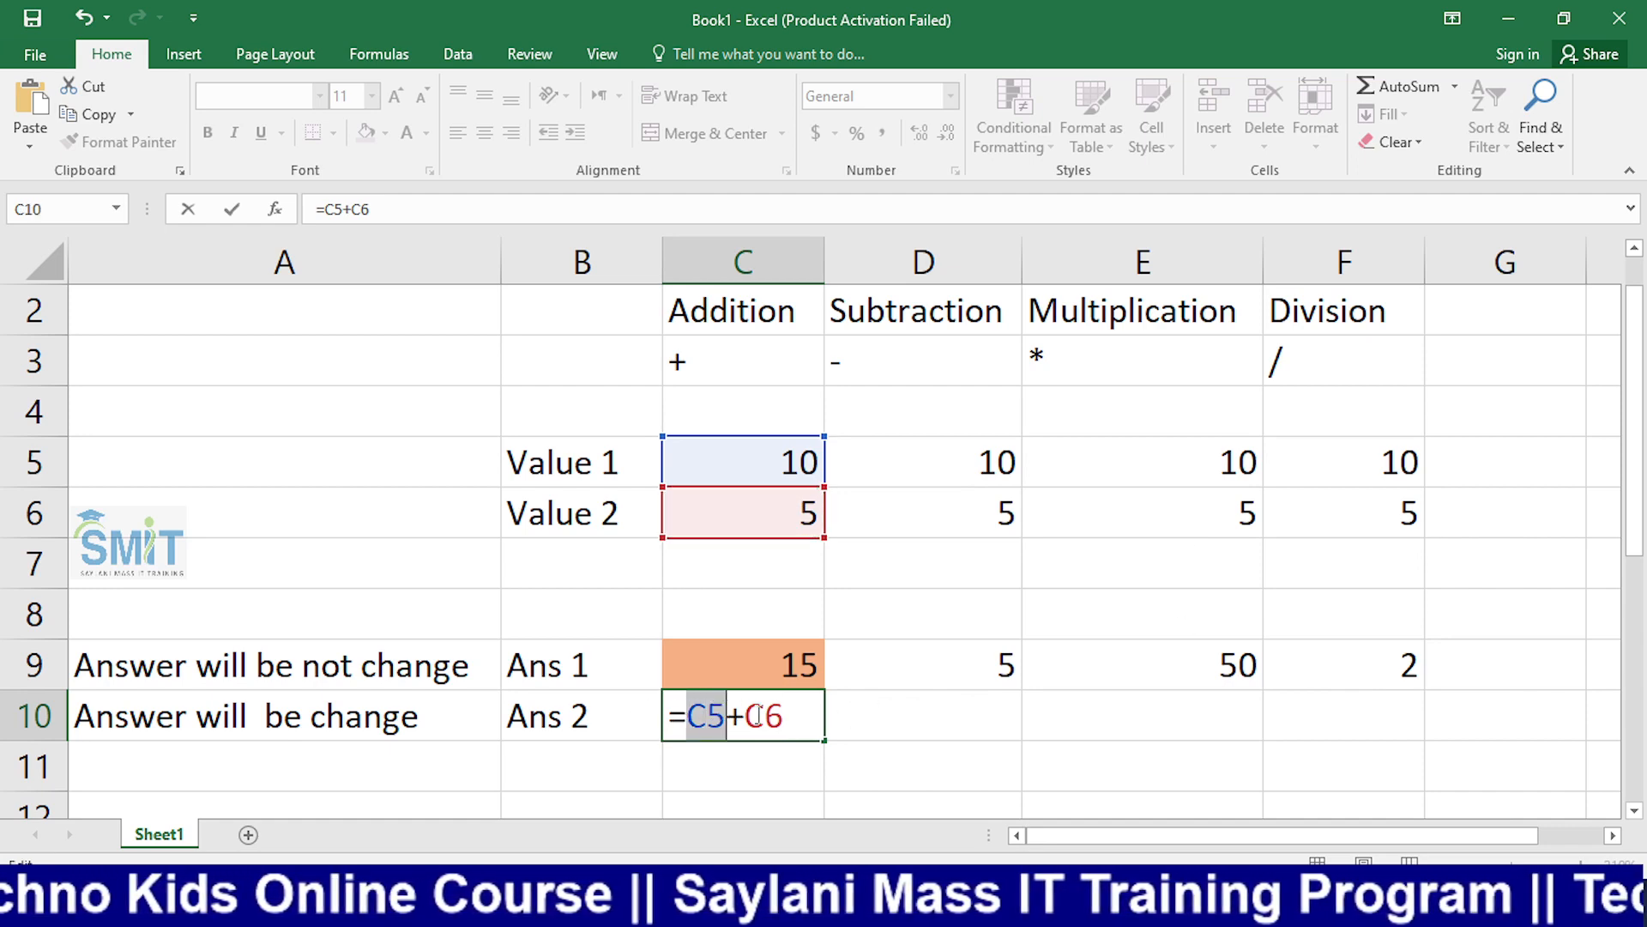
{"action": "left_click", "coordinate": [726, 713]}
{"action": "left_click_drag", "start_coordinate": [726, 714], "coordinate": [687, 714]}
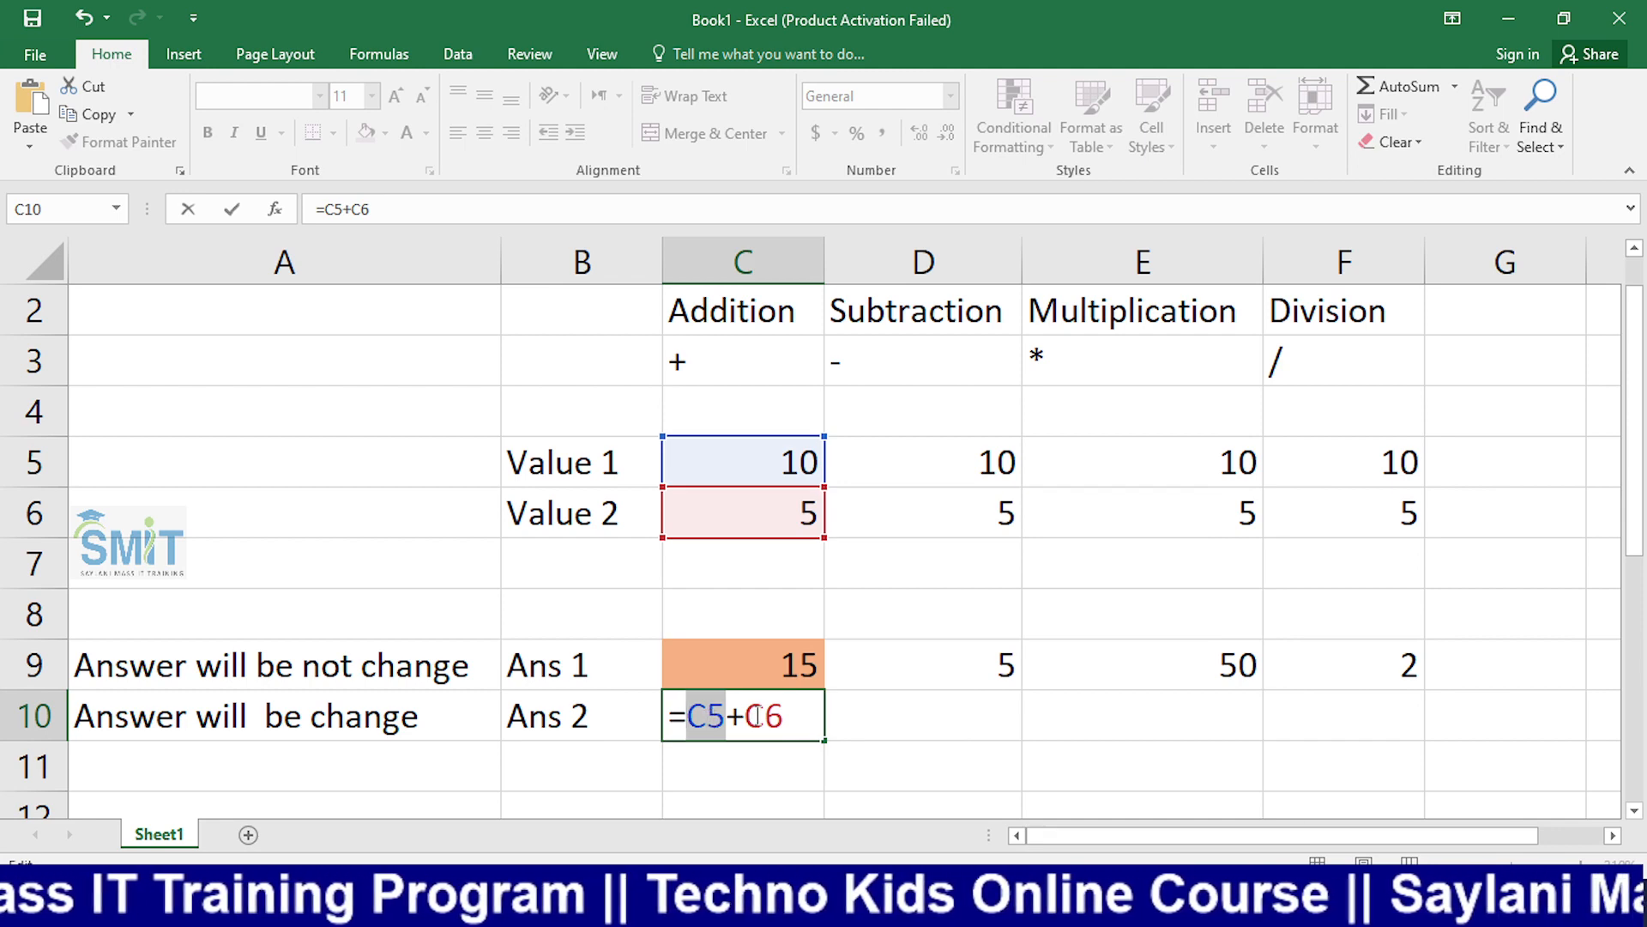
{"action": "key", "text": "Return"}
Step: Begin a formula in the Ans 2 subtraction cell D10
{"action": "left_click", "coordinate": [803, 700]}
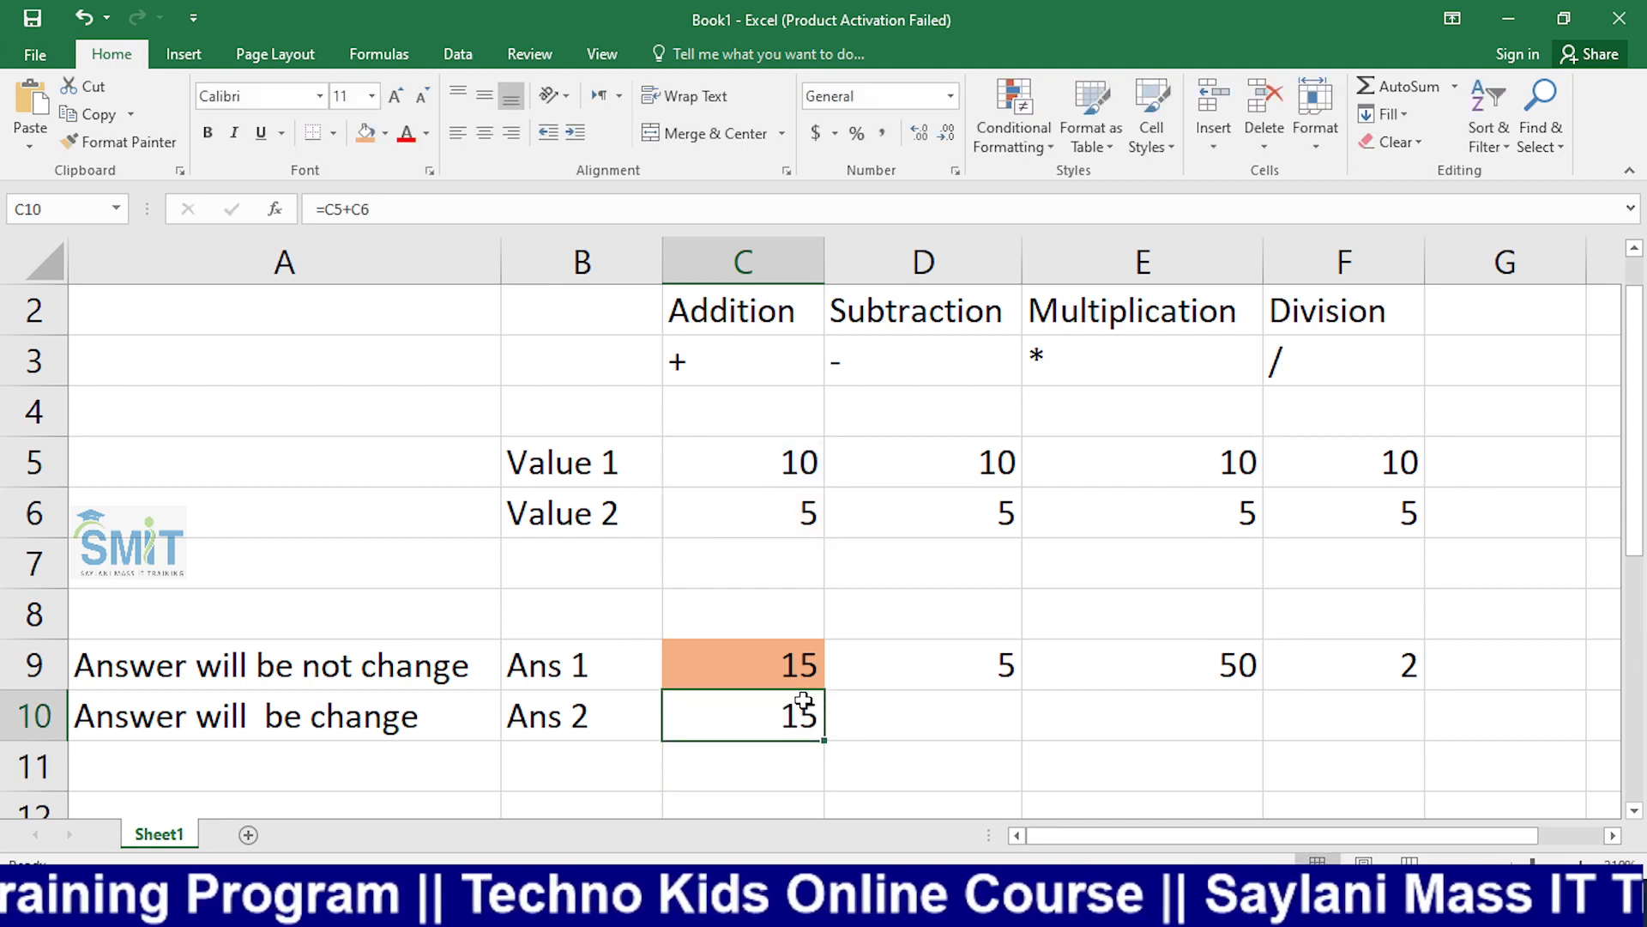
{"action": "key", "text": "Right"}
{"action": "type", "text": "="}
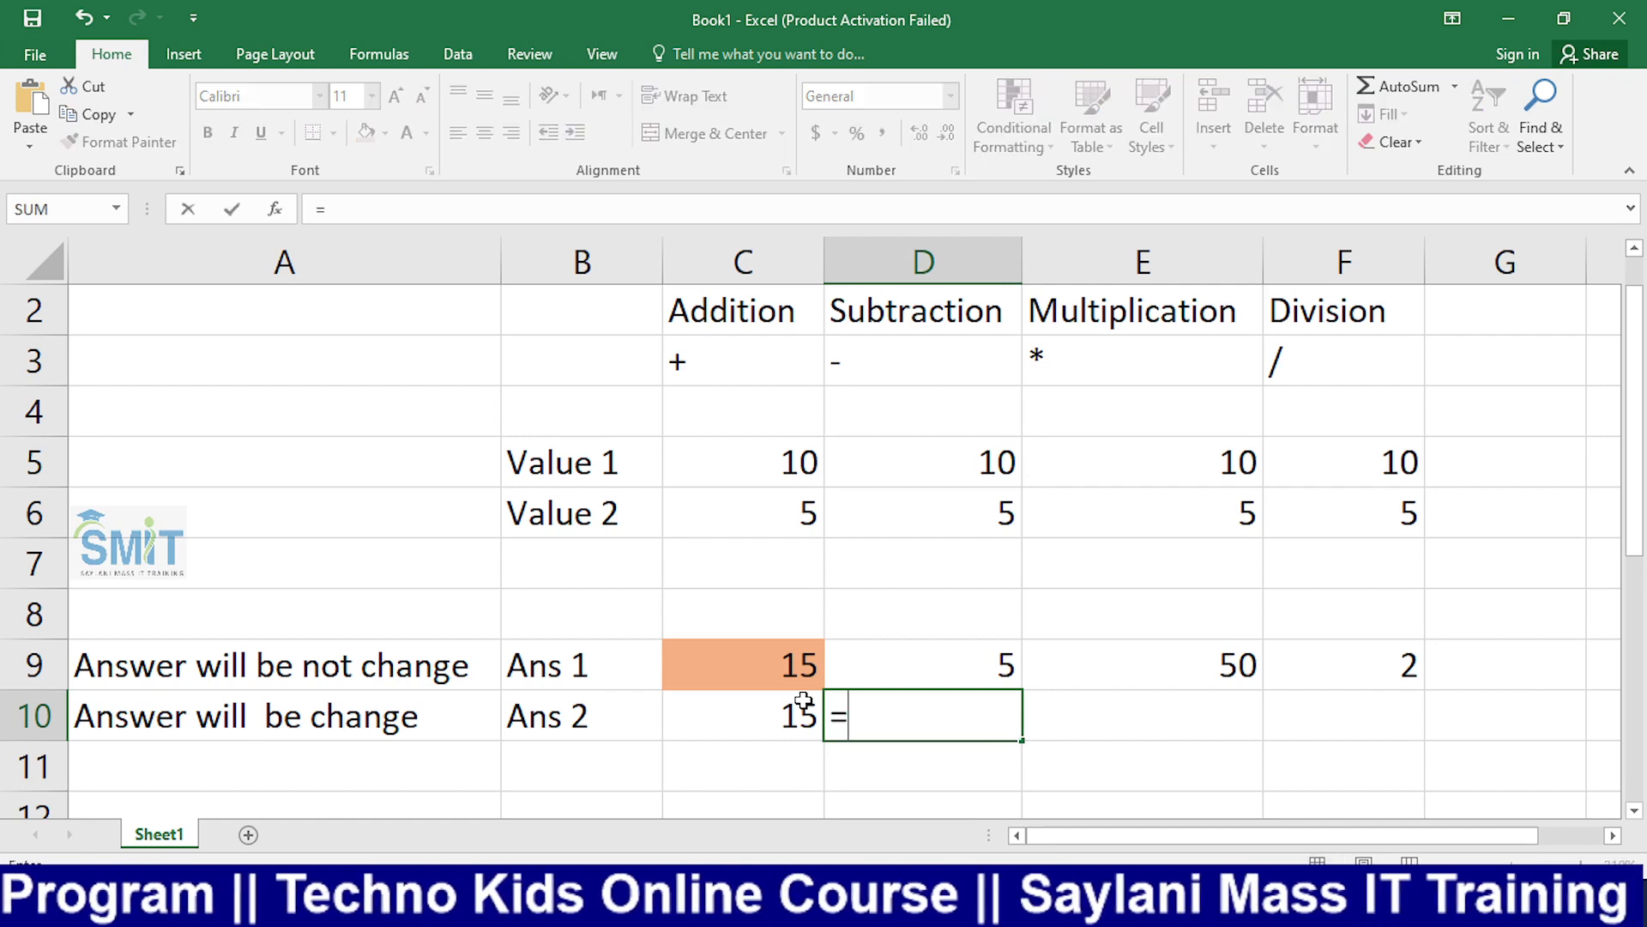
{"action": "type", "text": "10"}
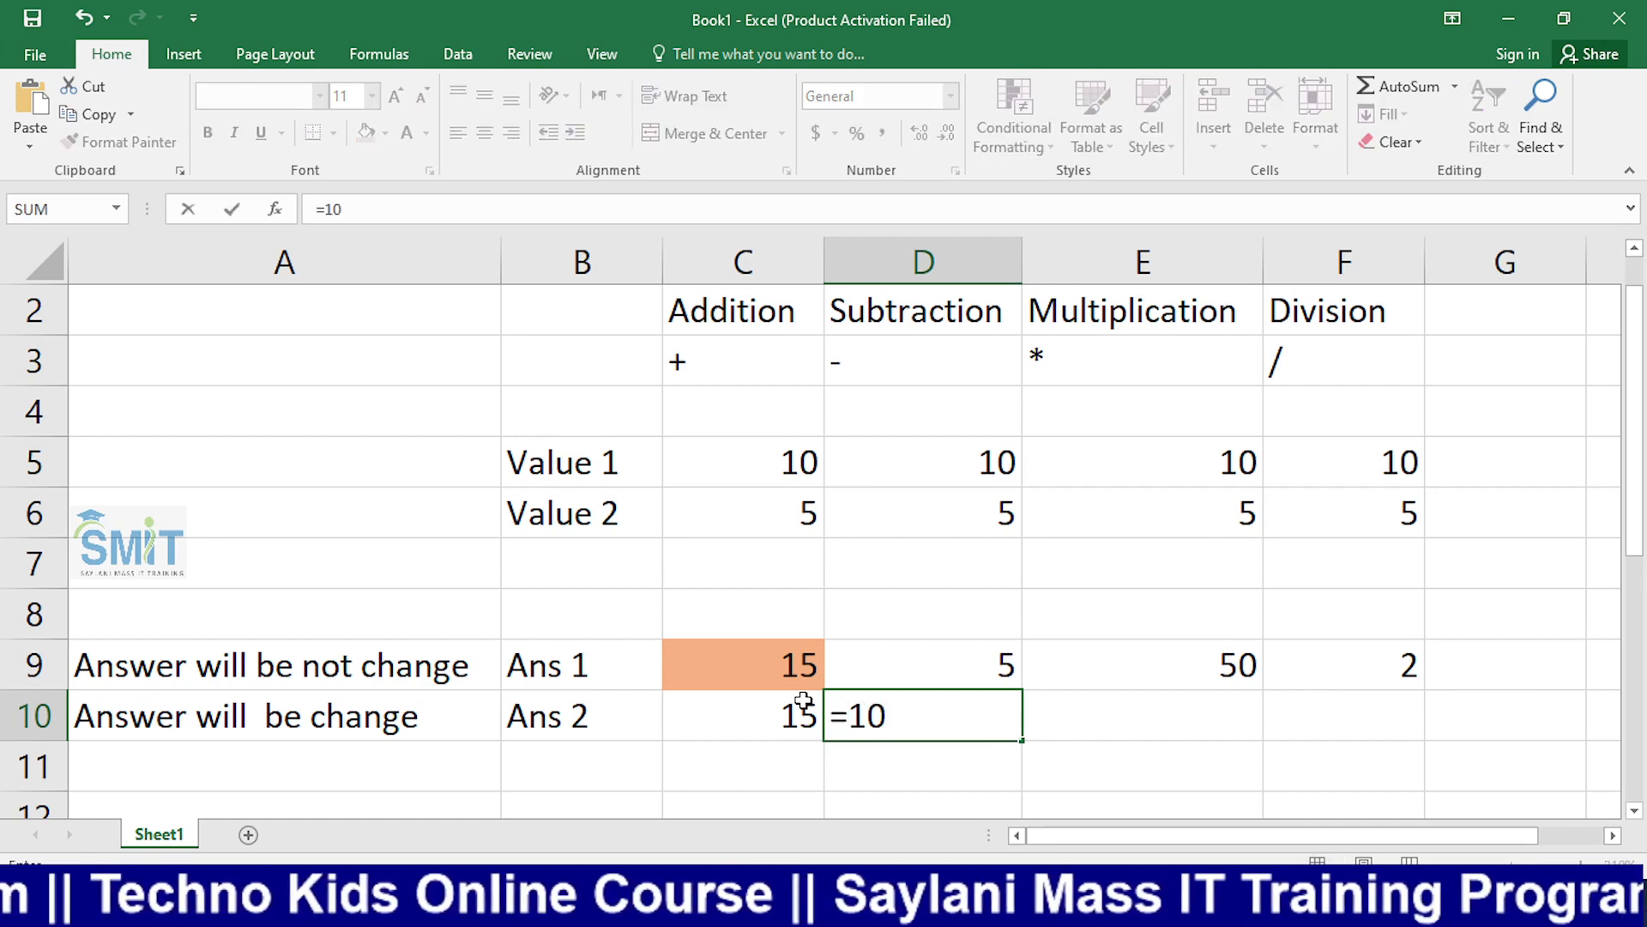
{"action": "type", "text": "-5"}
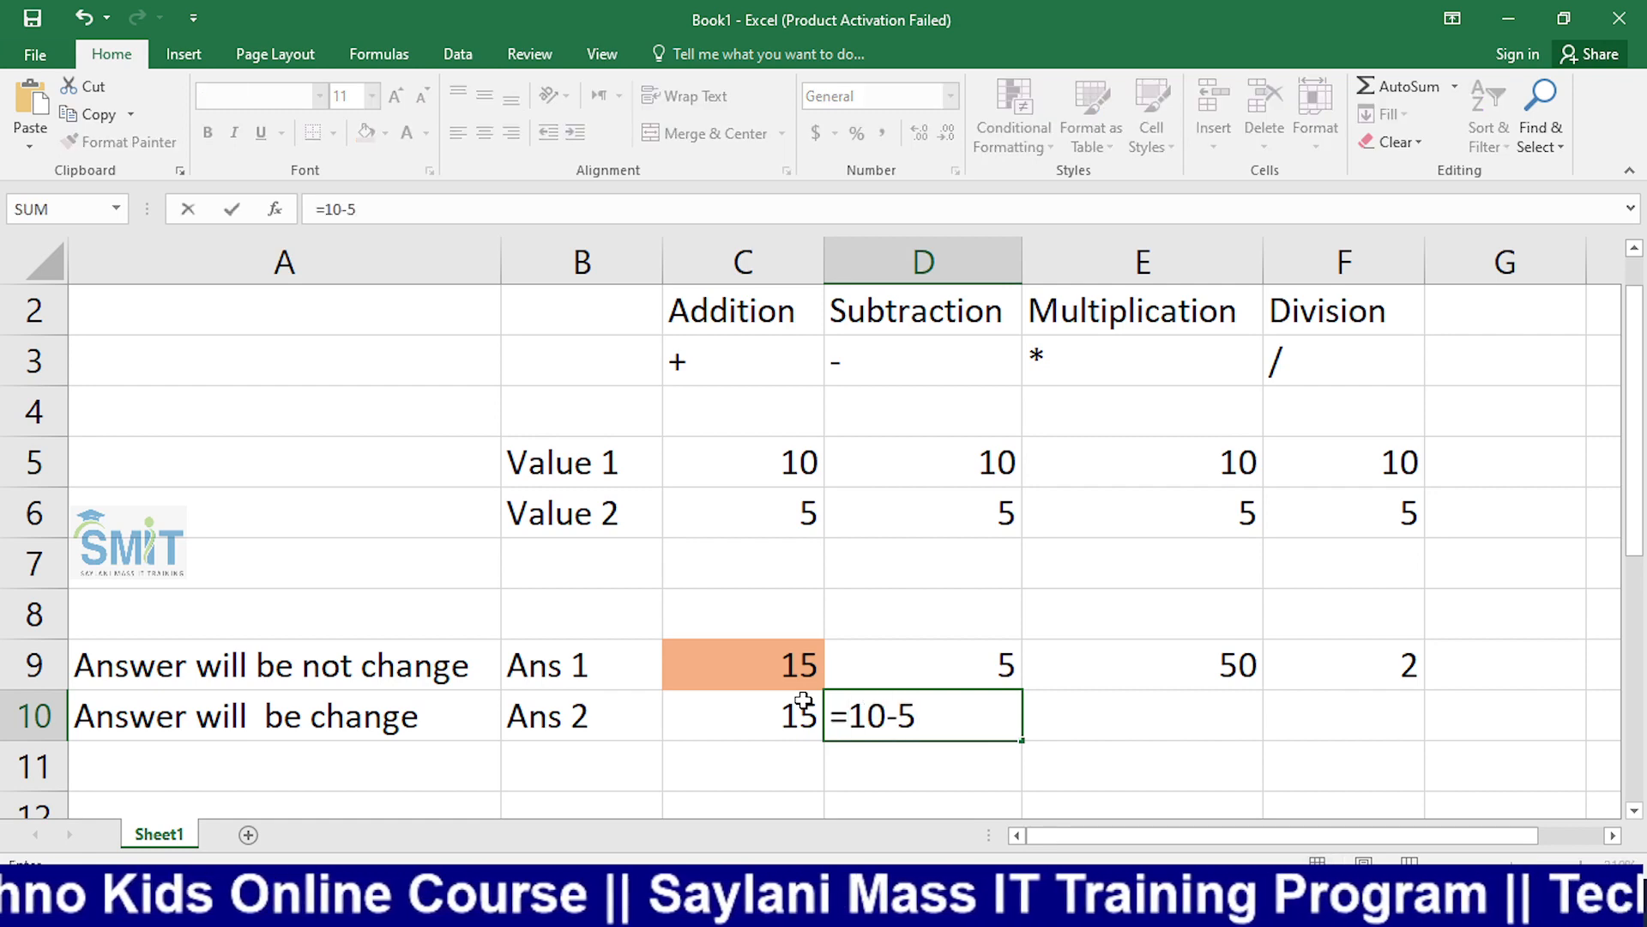
{"action": "key", "text": "BackSpace"}
{"action": "key", "text": "BackSpace"}
{"action": "key", "text": "BackSpace"}
{"action": "key", "text": "BackSpace"}
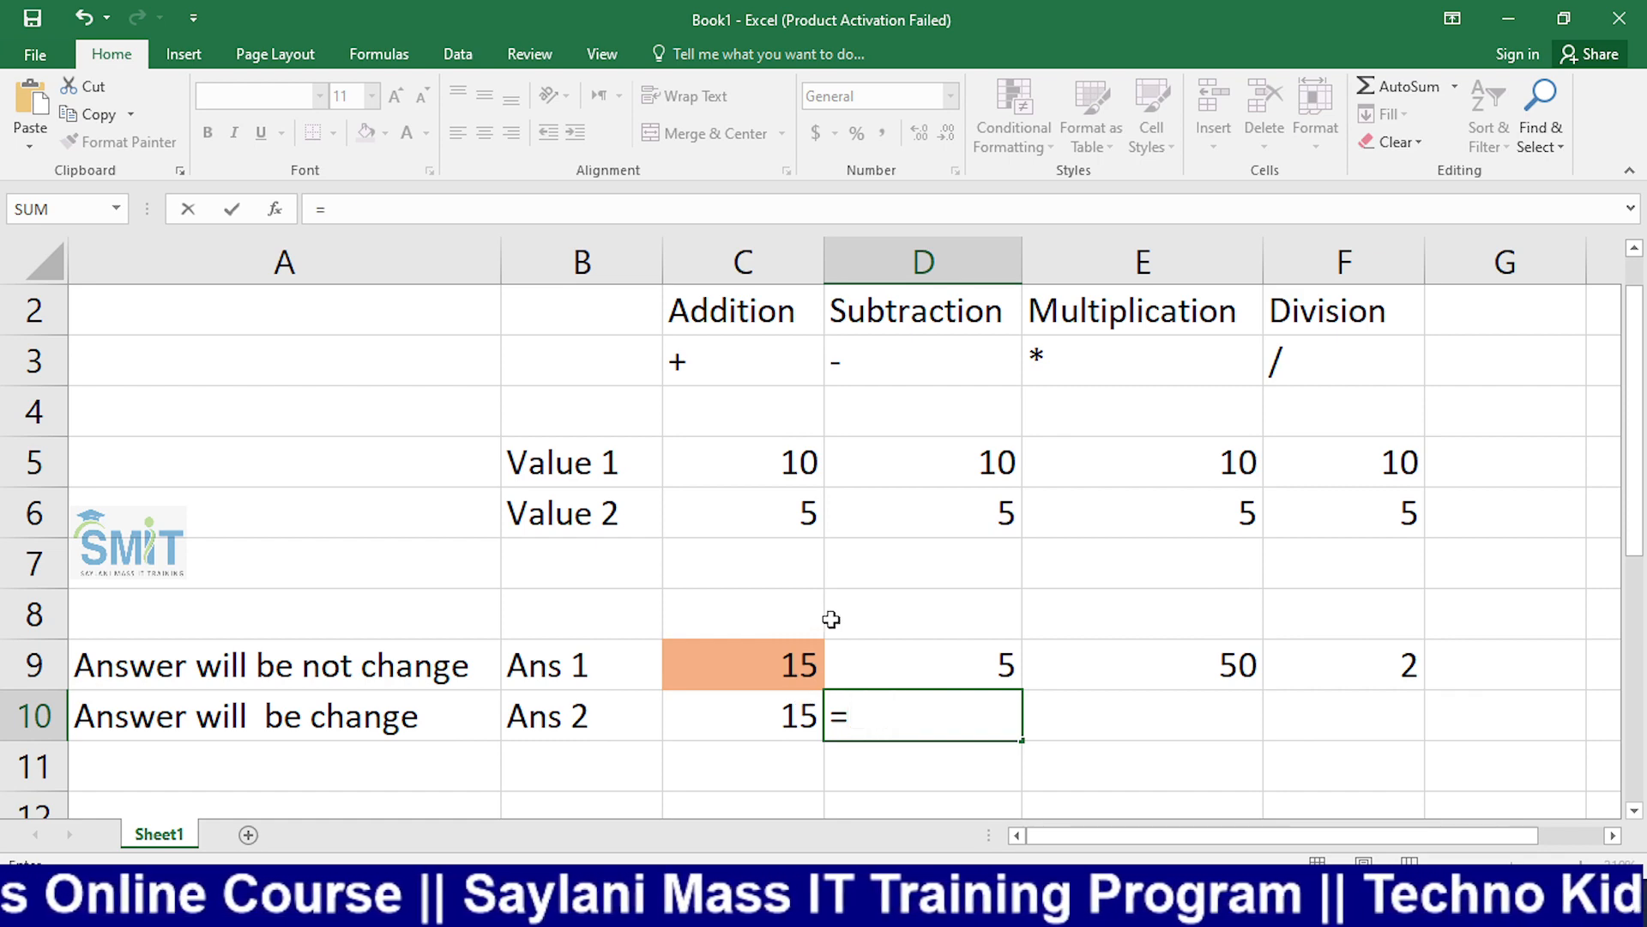
Step: Complete the Ans 2 subtraction formula in D10 as =D5-D6 and confirm it
{"action": "left_click", "coordinate": [925, 460]}
{"action": "type", "text": "-"}
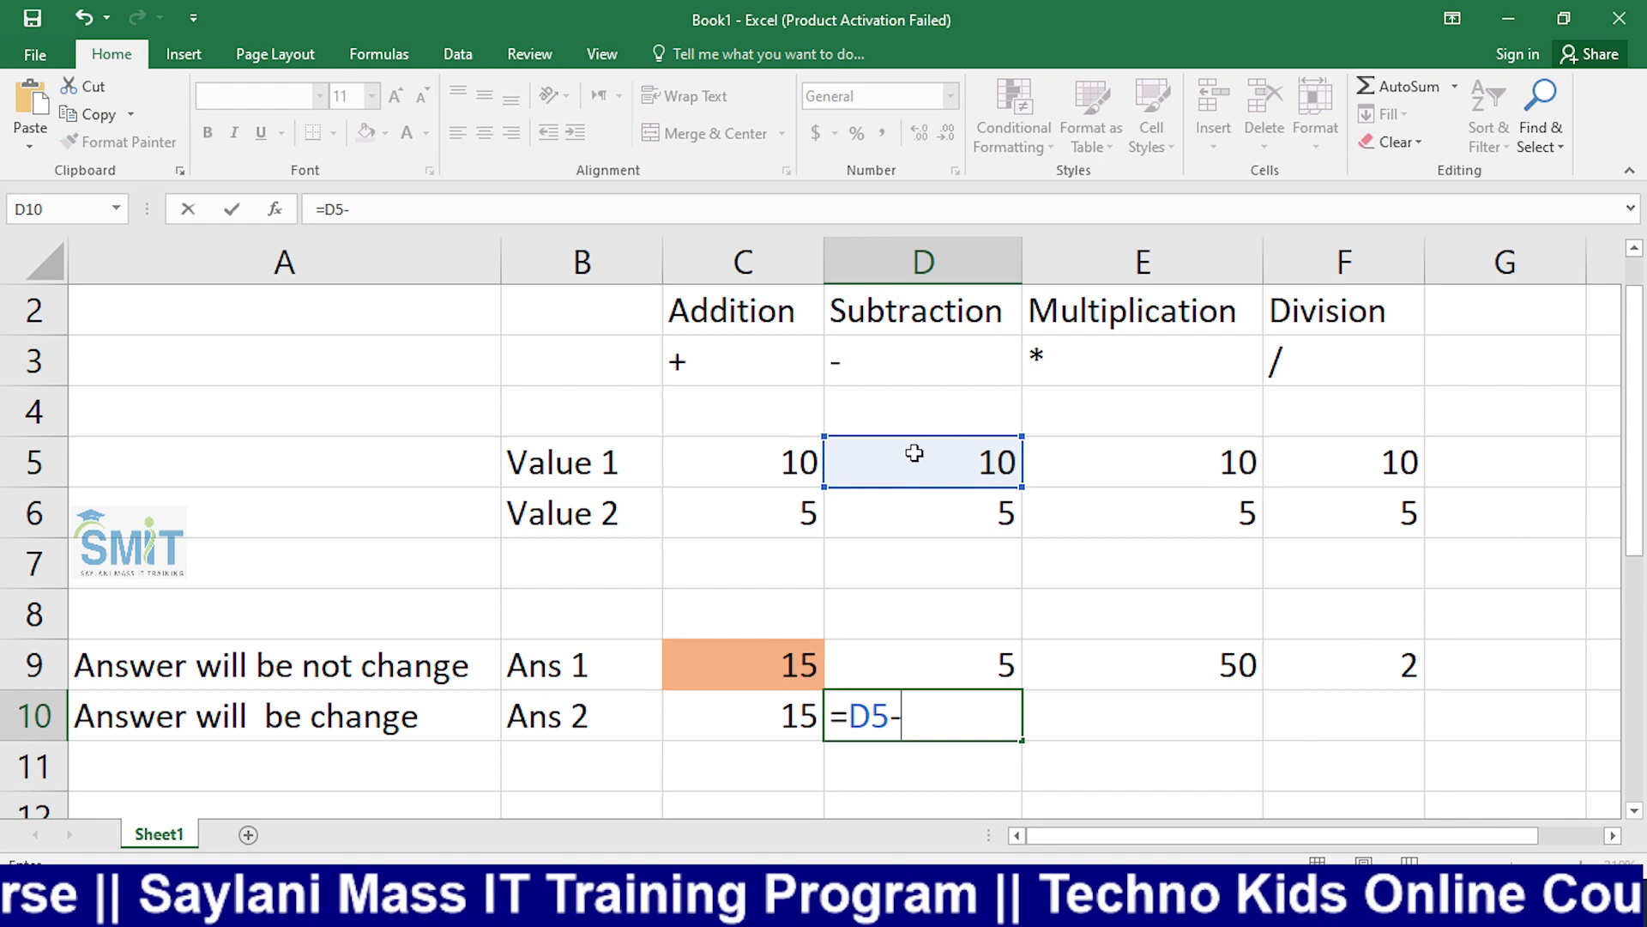
{"action": "left_click", "coordinate": [975, 527]}
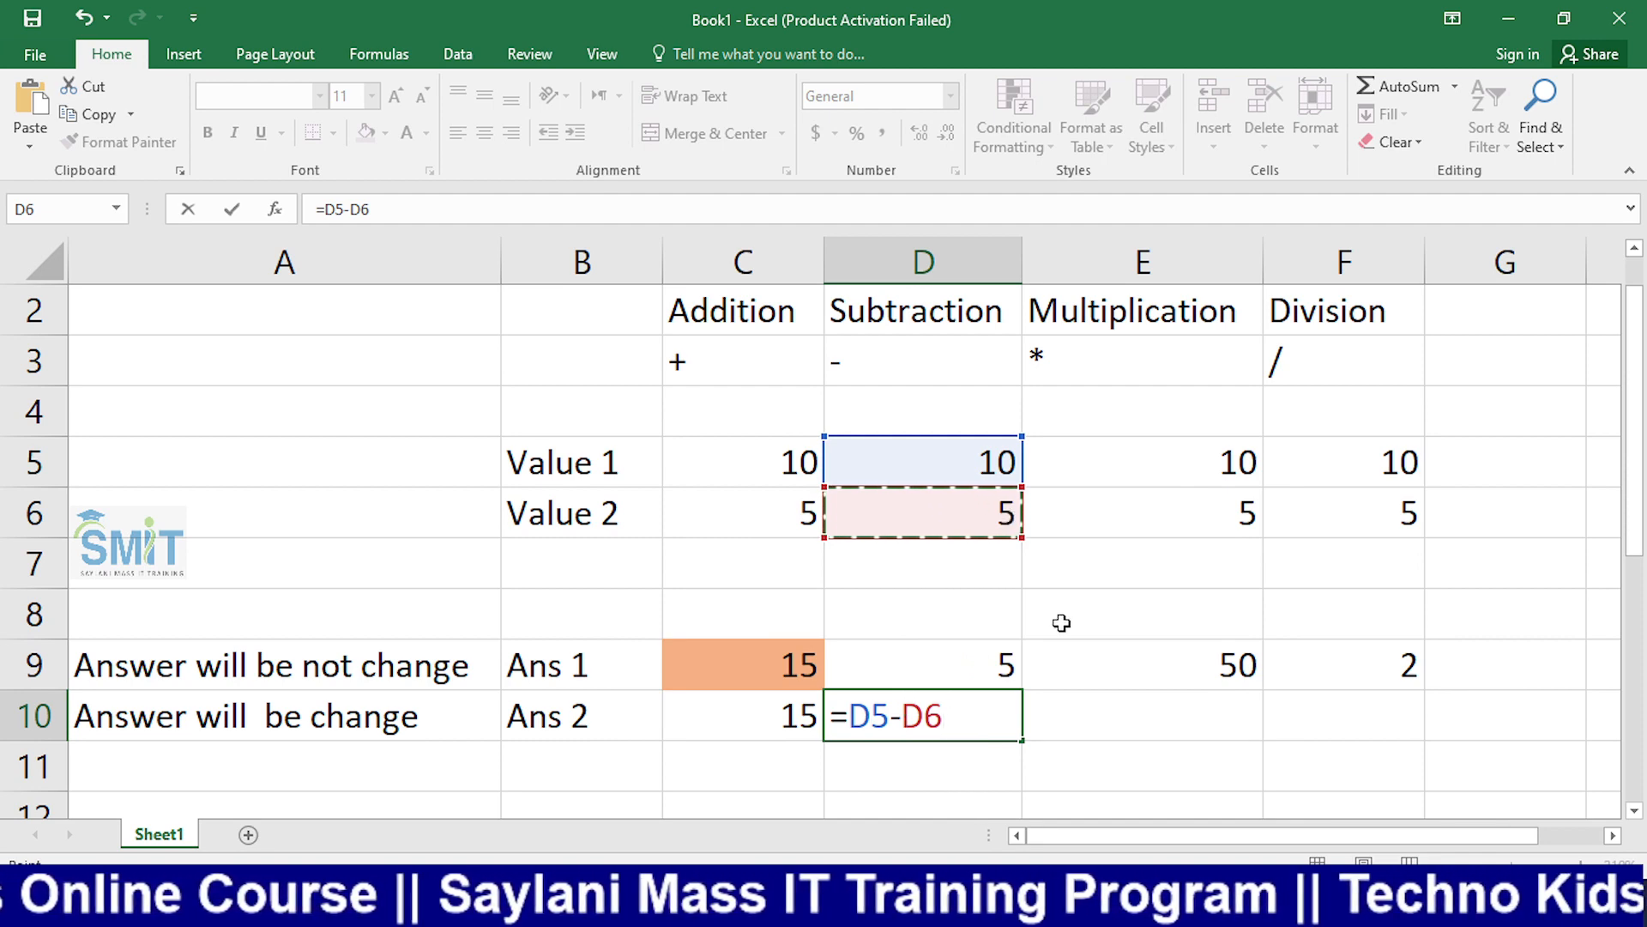
{"action": "key", "text": "Tab"}
Step: Enter the Ans 2 multiplication formula =E5*E6 in E10
{"action": "type", "text": "="}
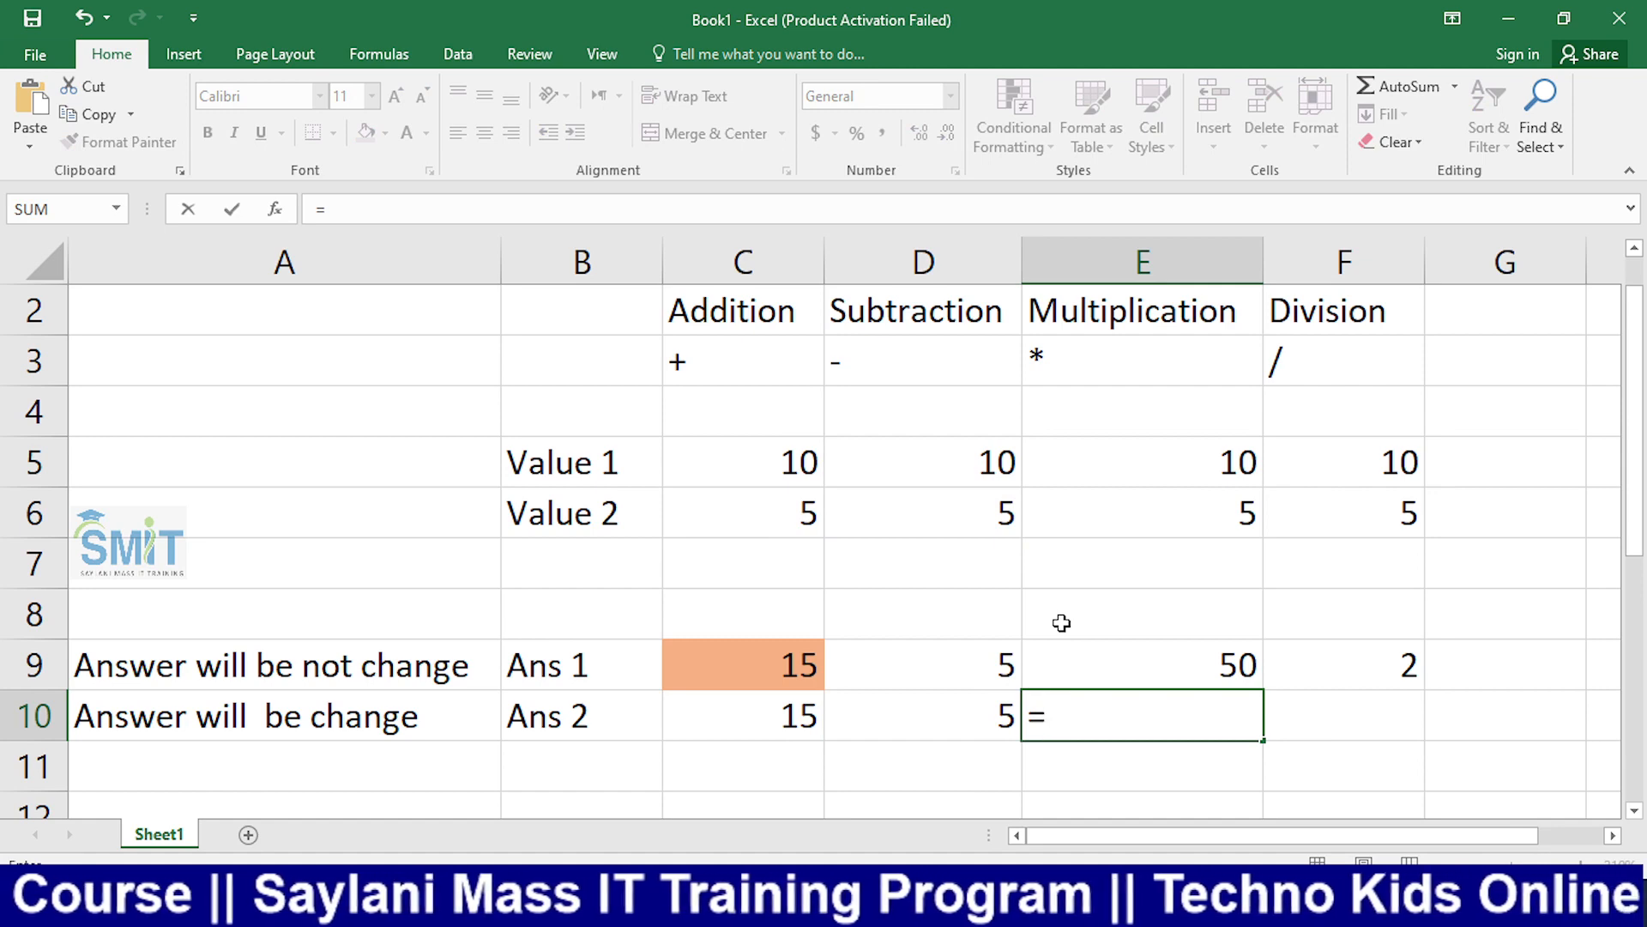
{"action": "left_click", "coordinate": [1137, 478]}
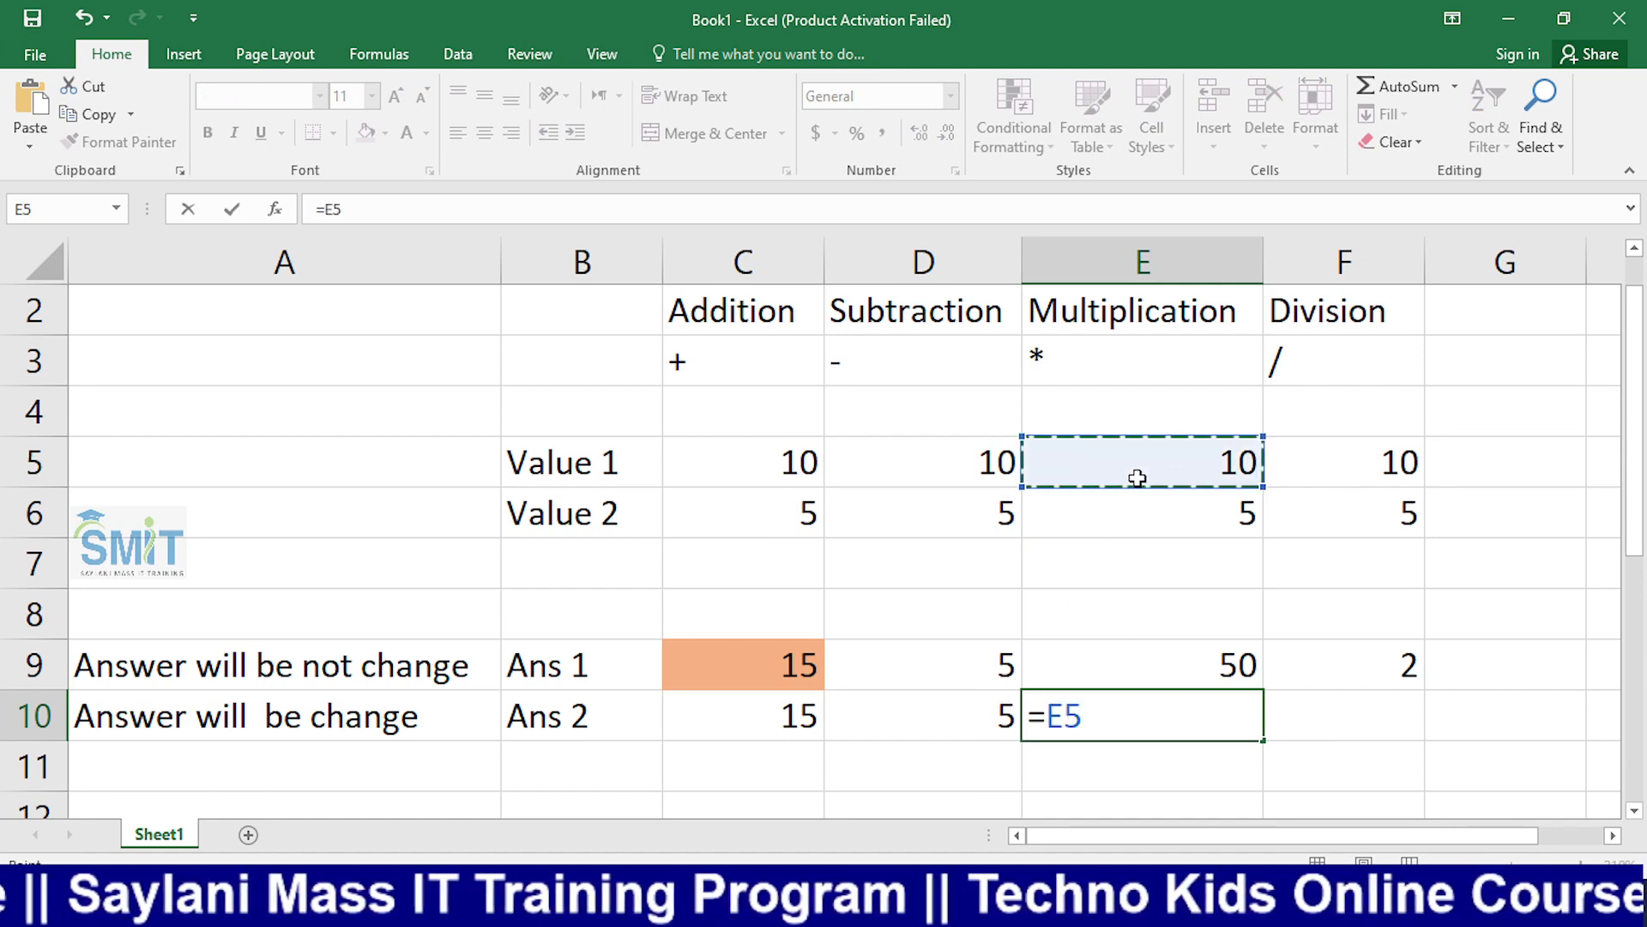
{"action": "type", "text": "*"}
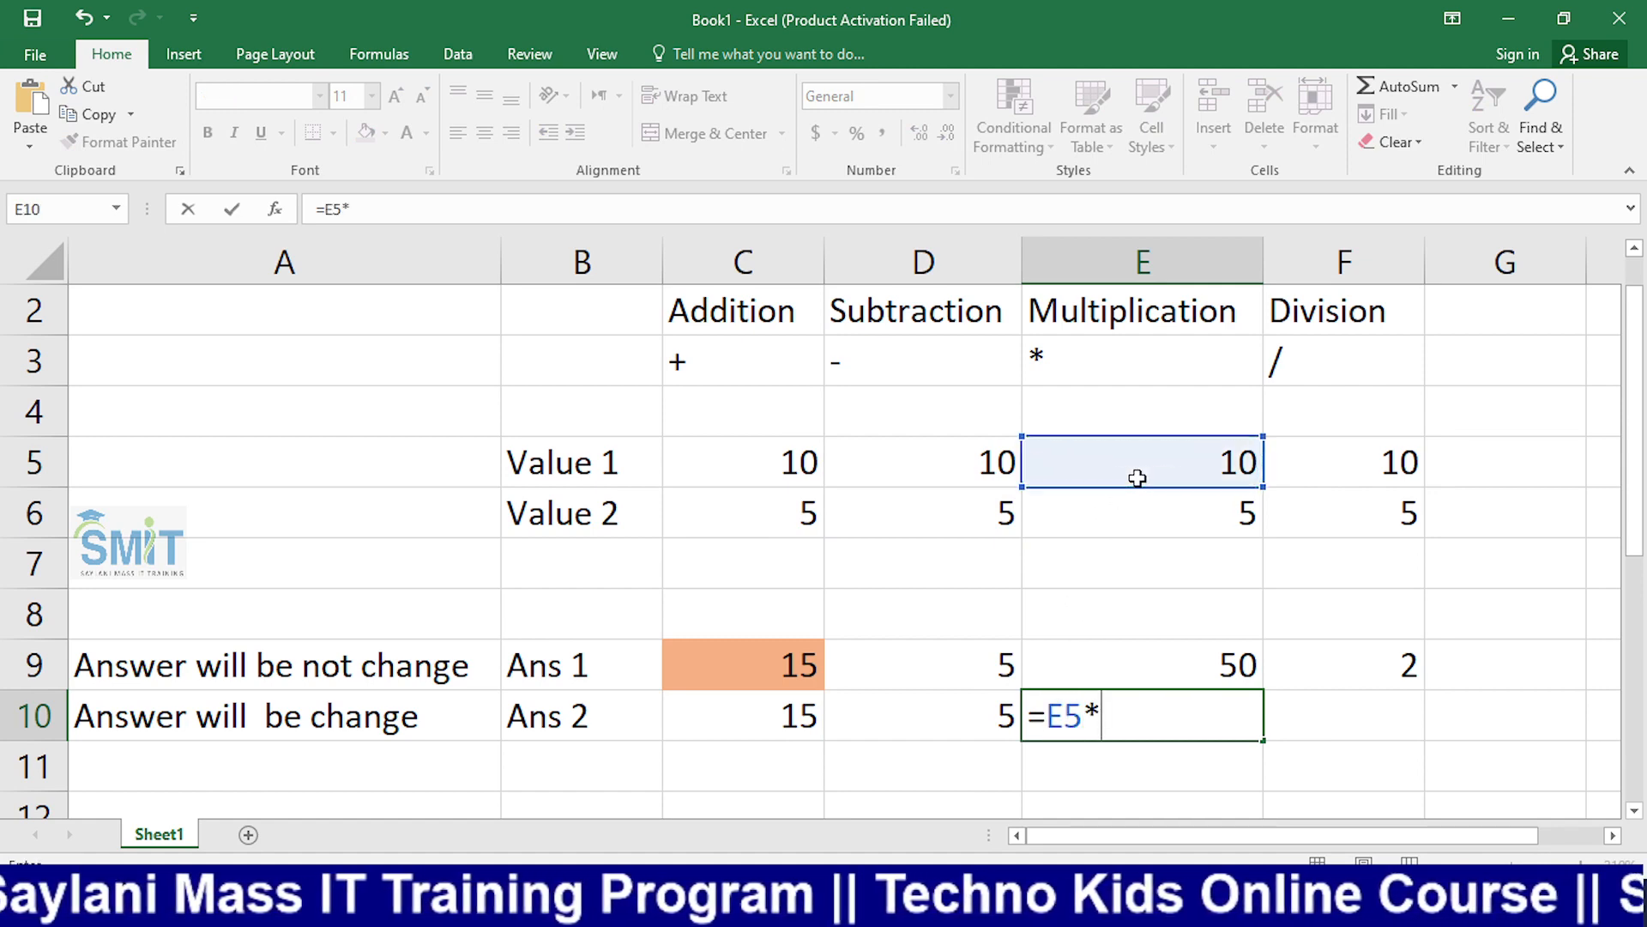
{"action": "left_click", "coordinate": [1183, 510]}
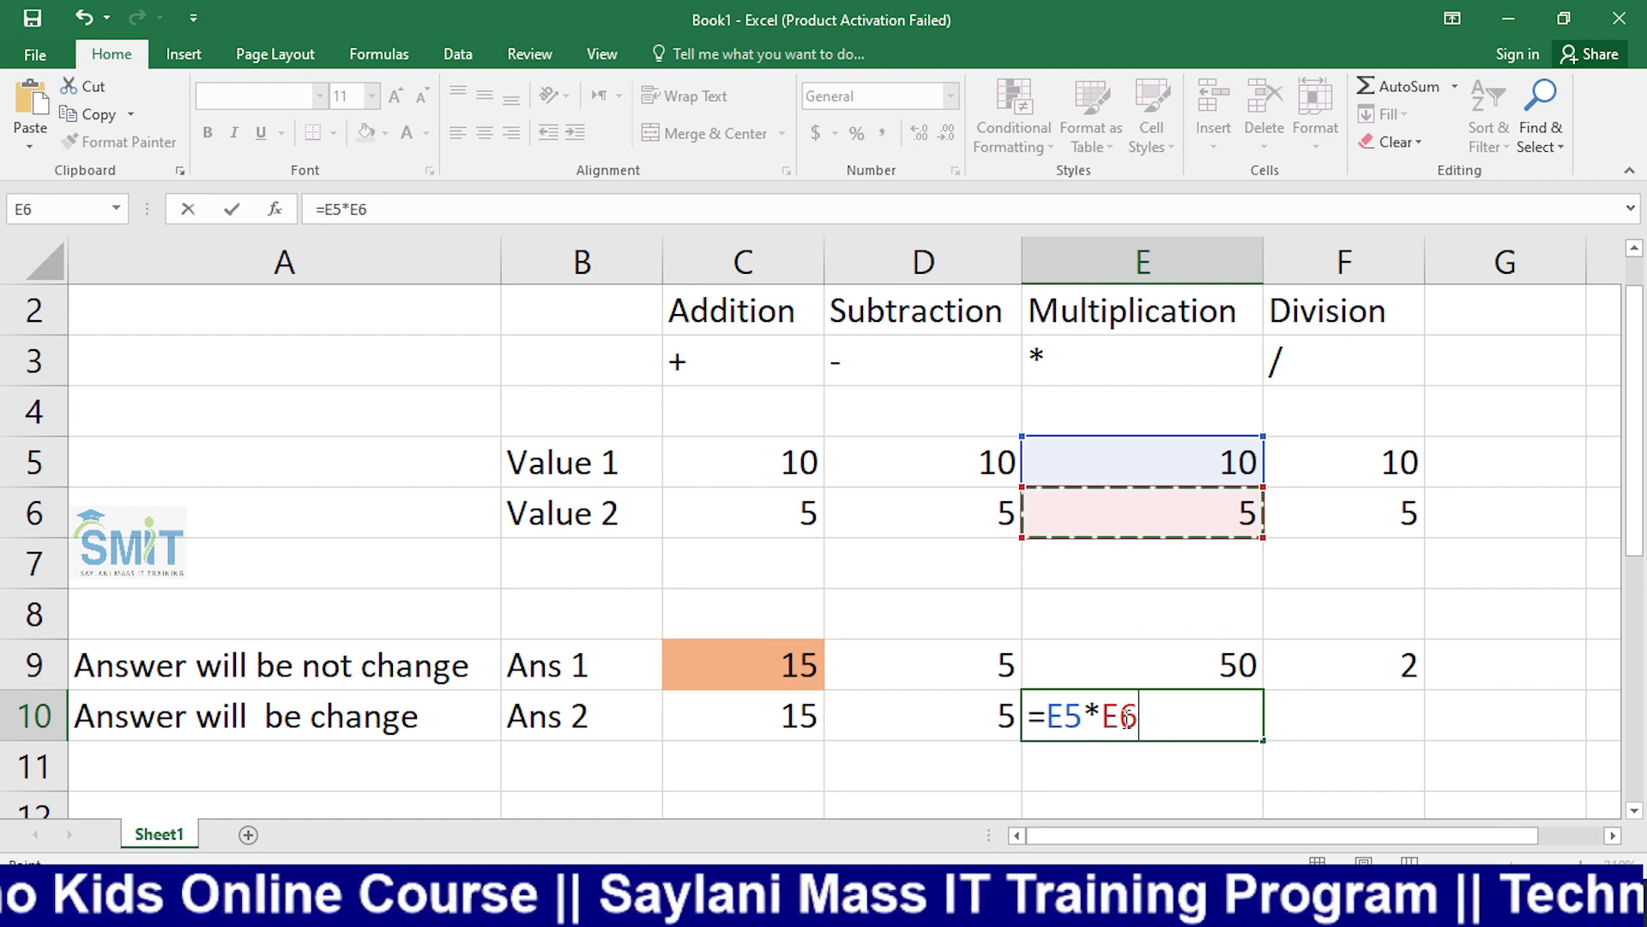
{"action": "key", "text": "Tab"}
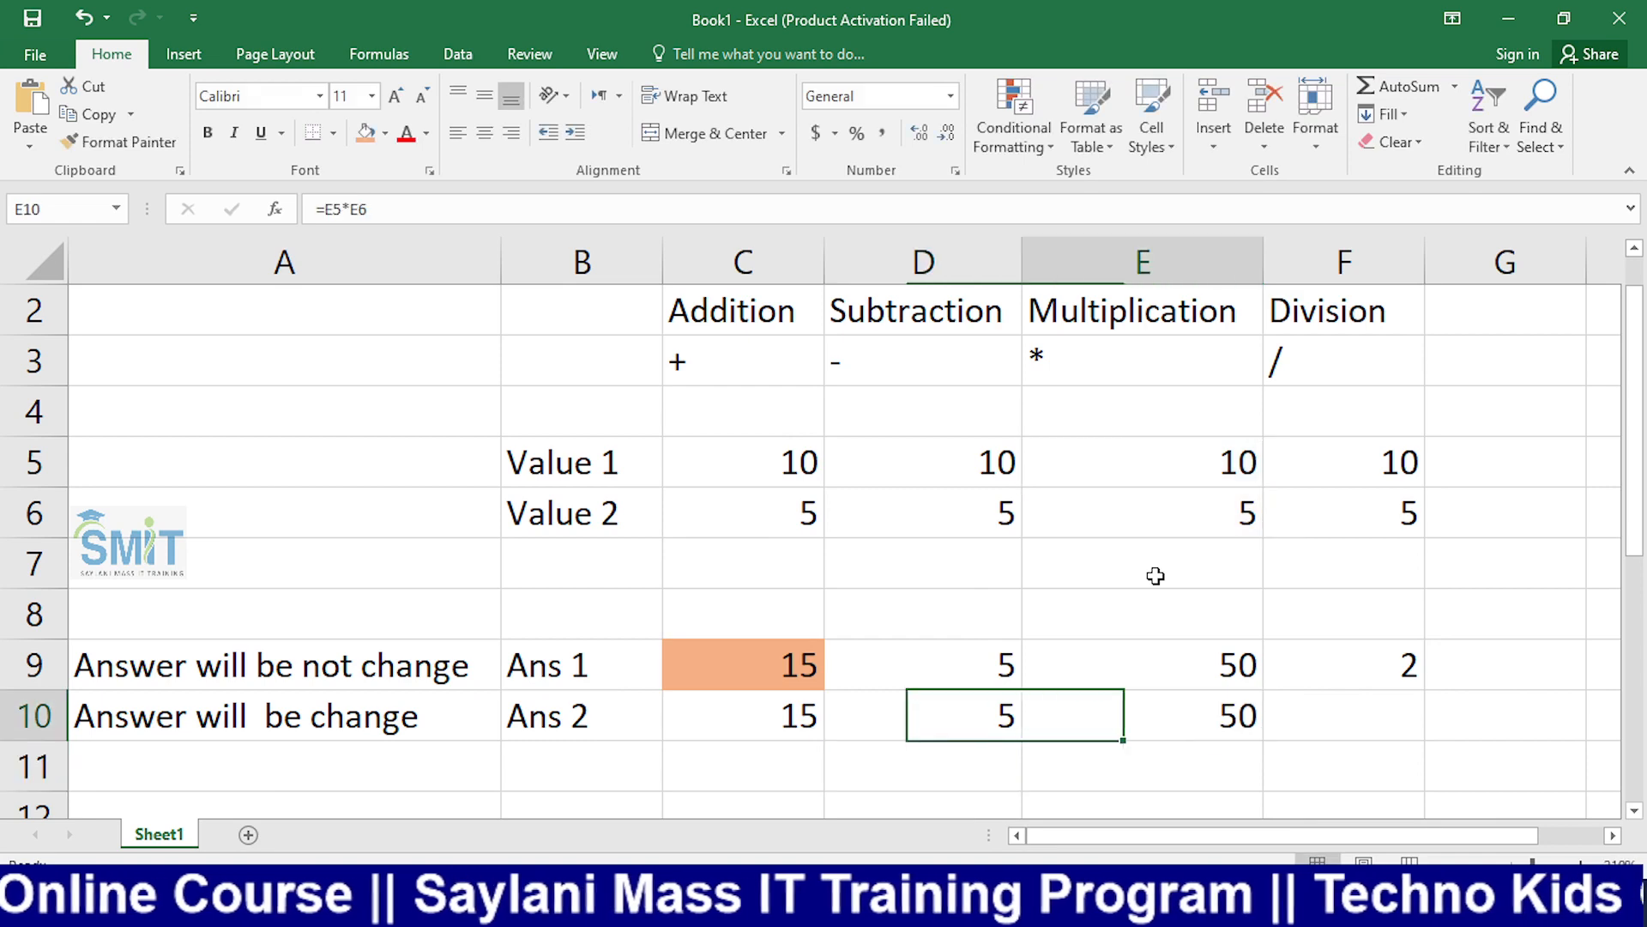
Step: Enter the Ans 2 division formula =f5/f6 in F10, writing the cell references by hand
{"action": "type", "text": "="}
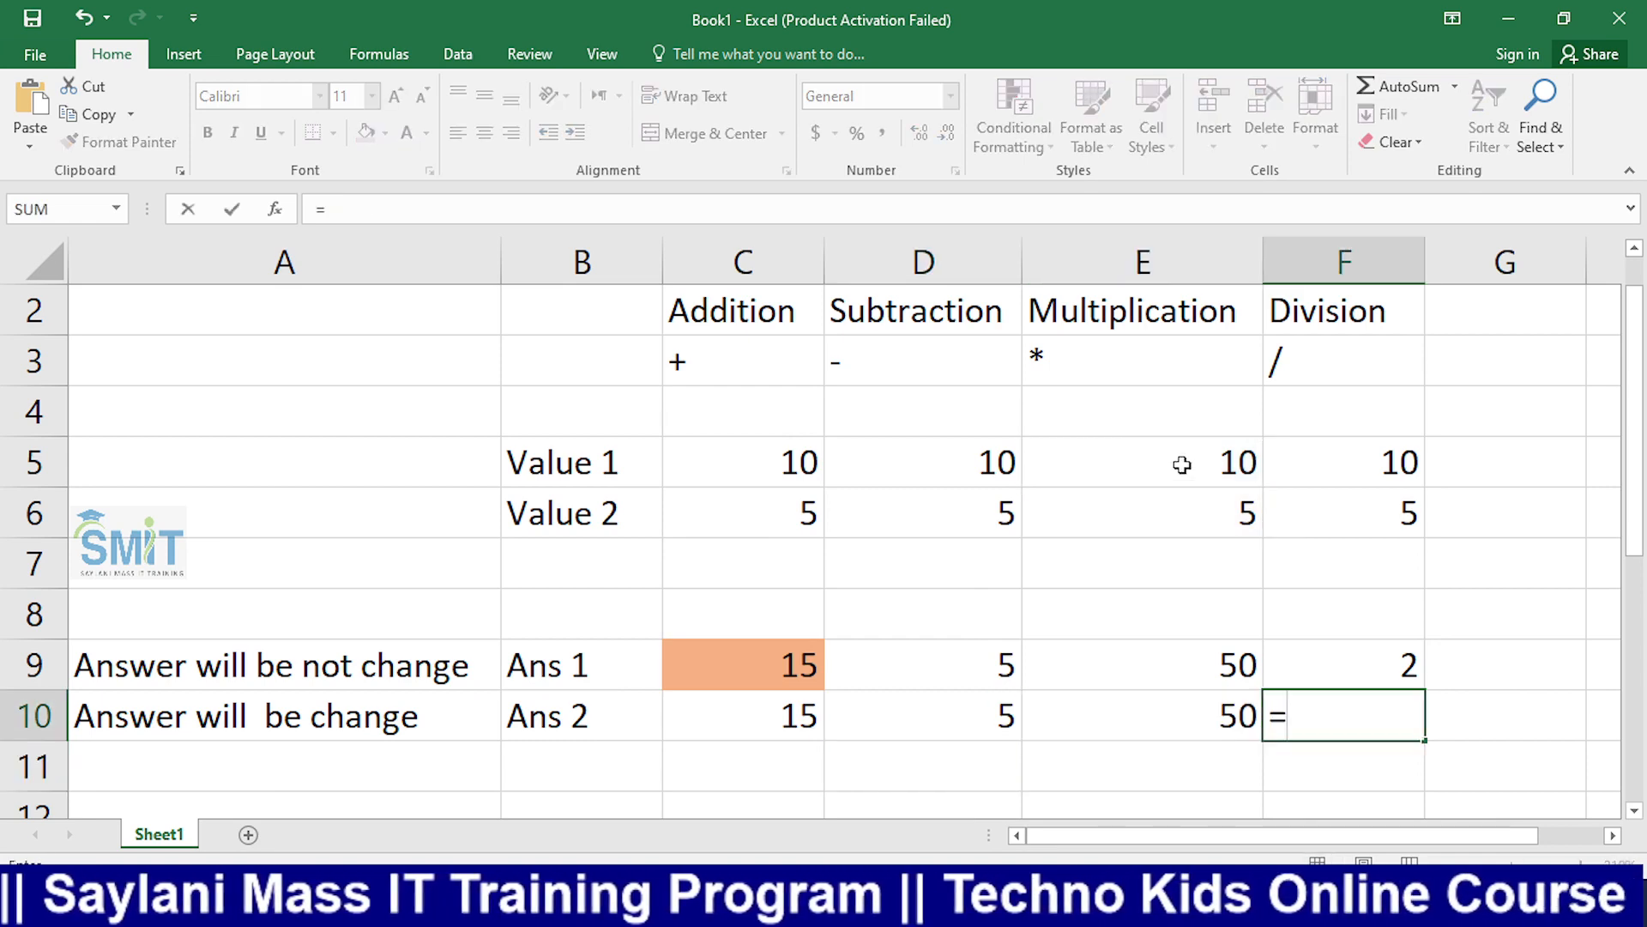
{"action": "left_click", "coordinate": [1341, 461]}
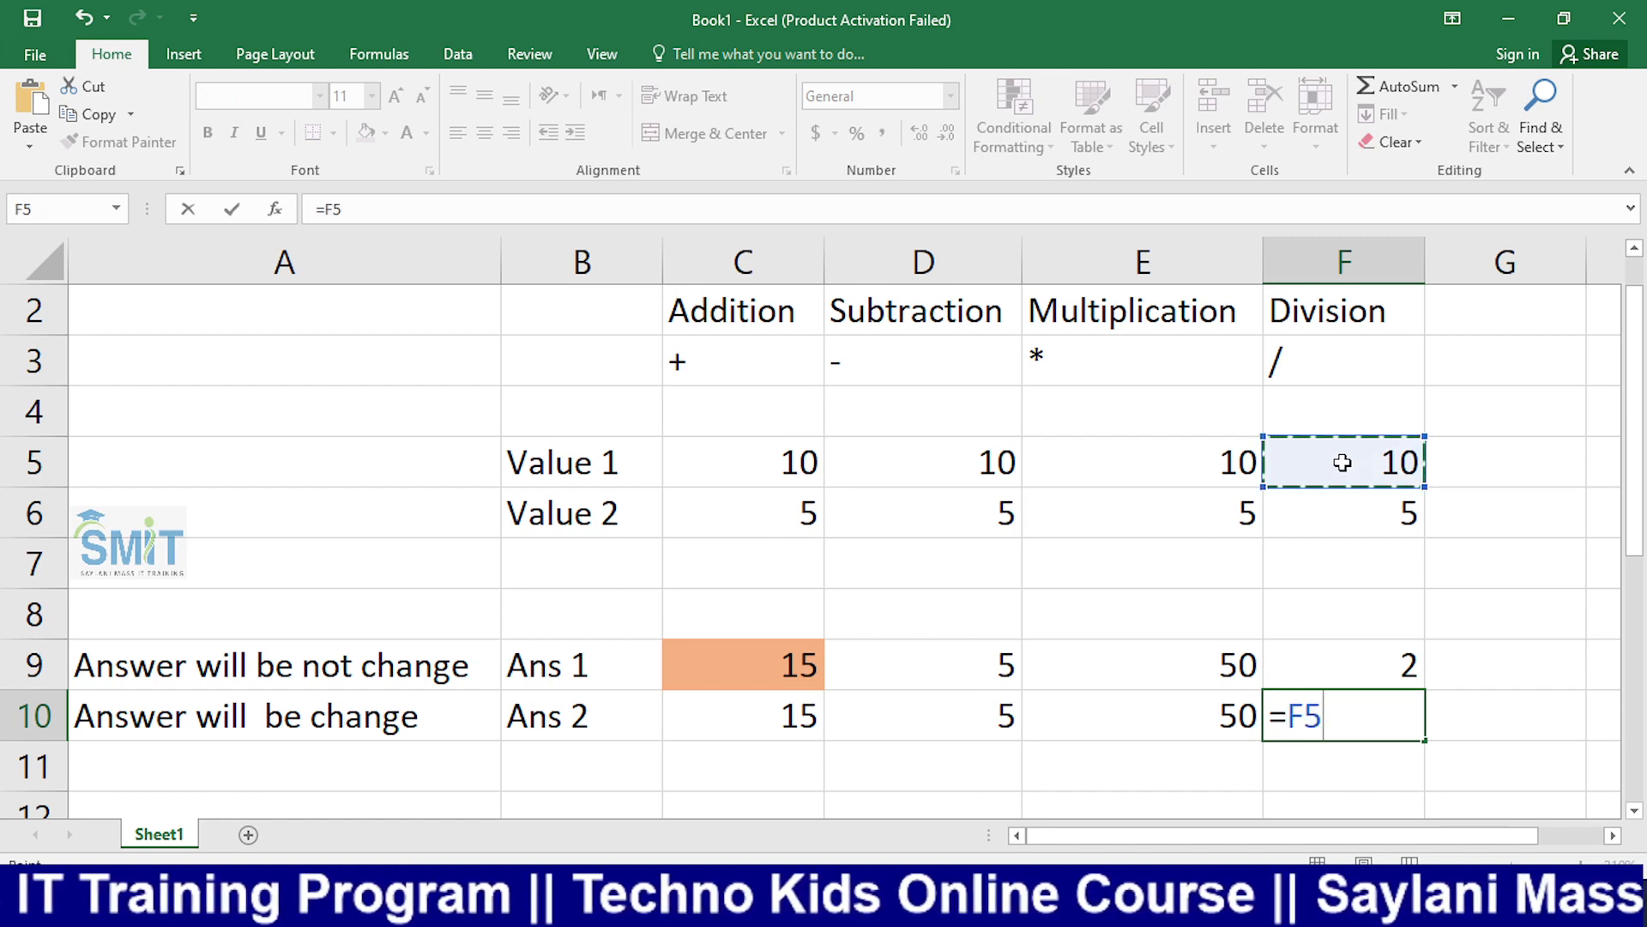
{"action": "key", "text": "BackSpace"}
{"action": "key", "text": "BackSpace"}
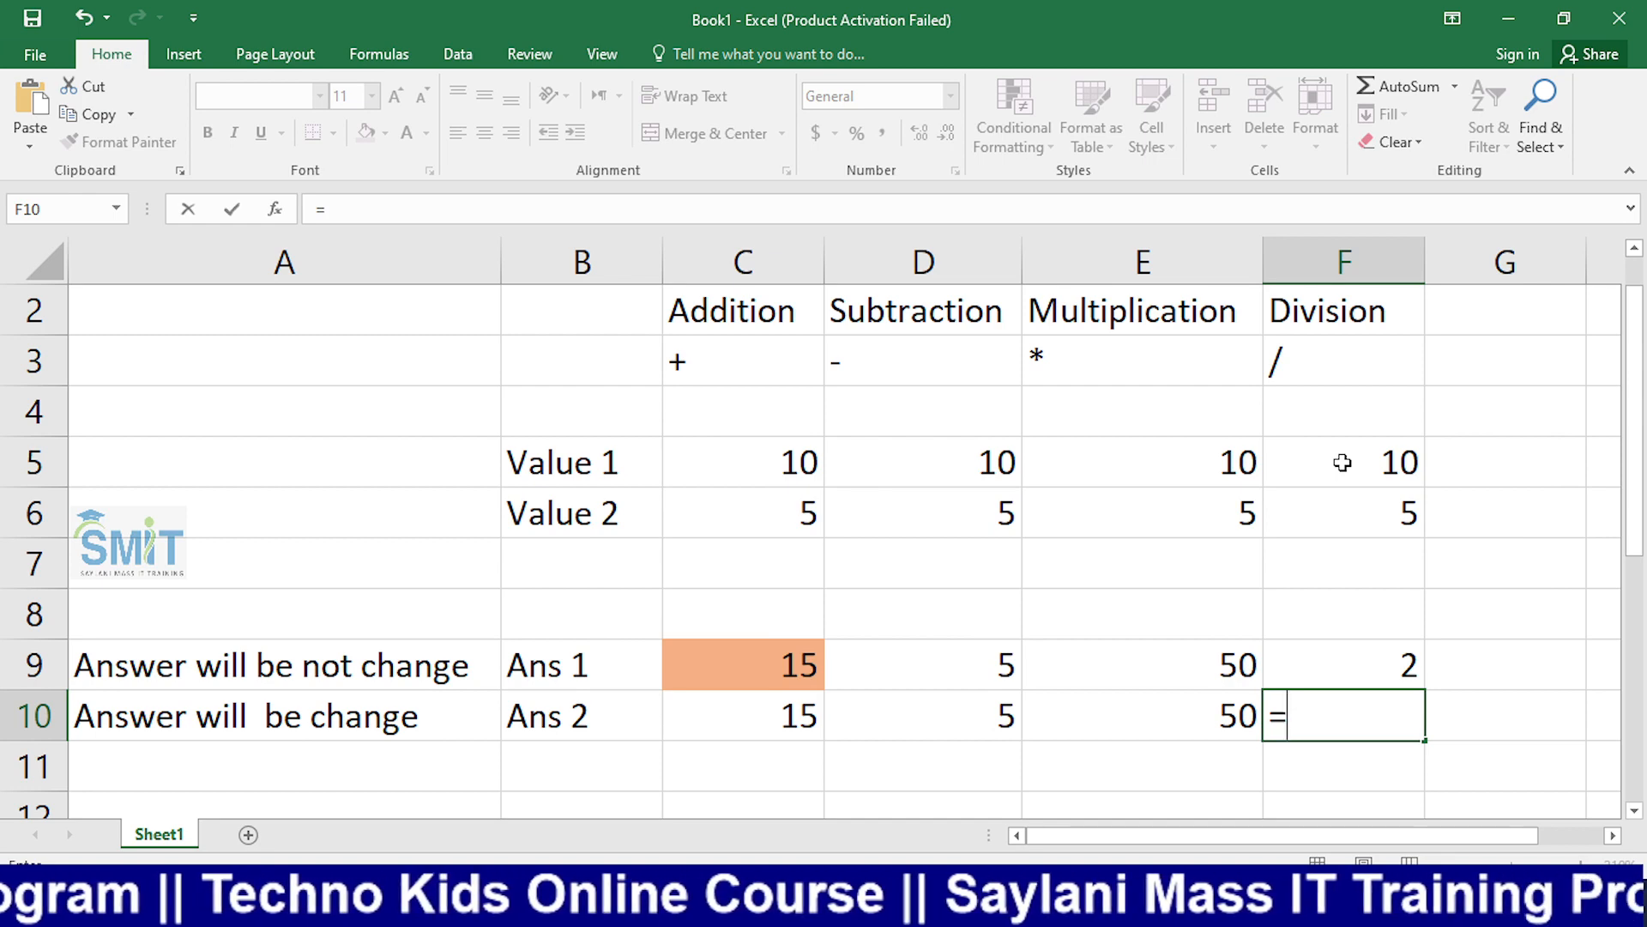
{"action": "type", "text": "f5"}
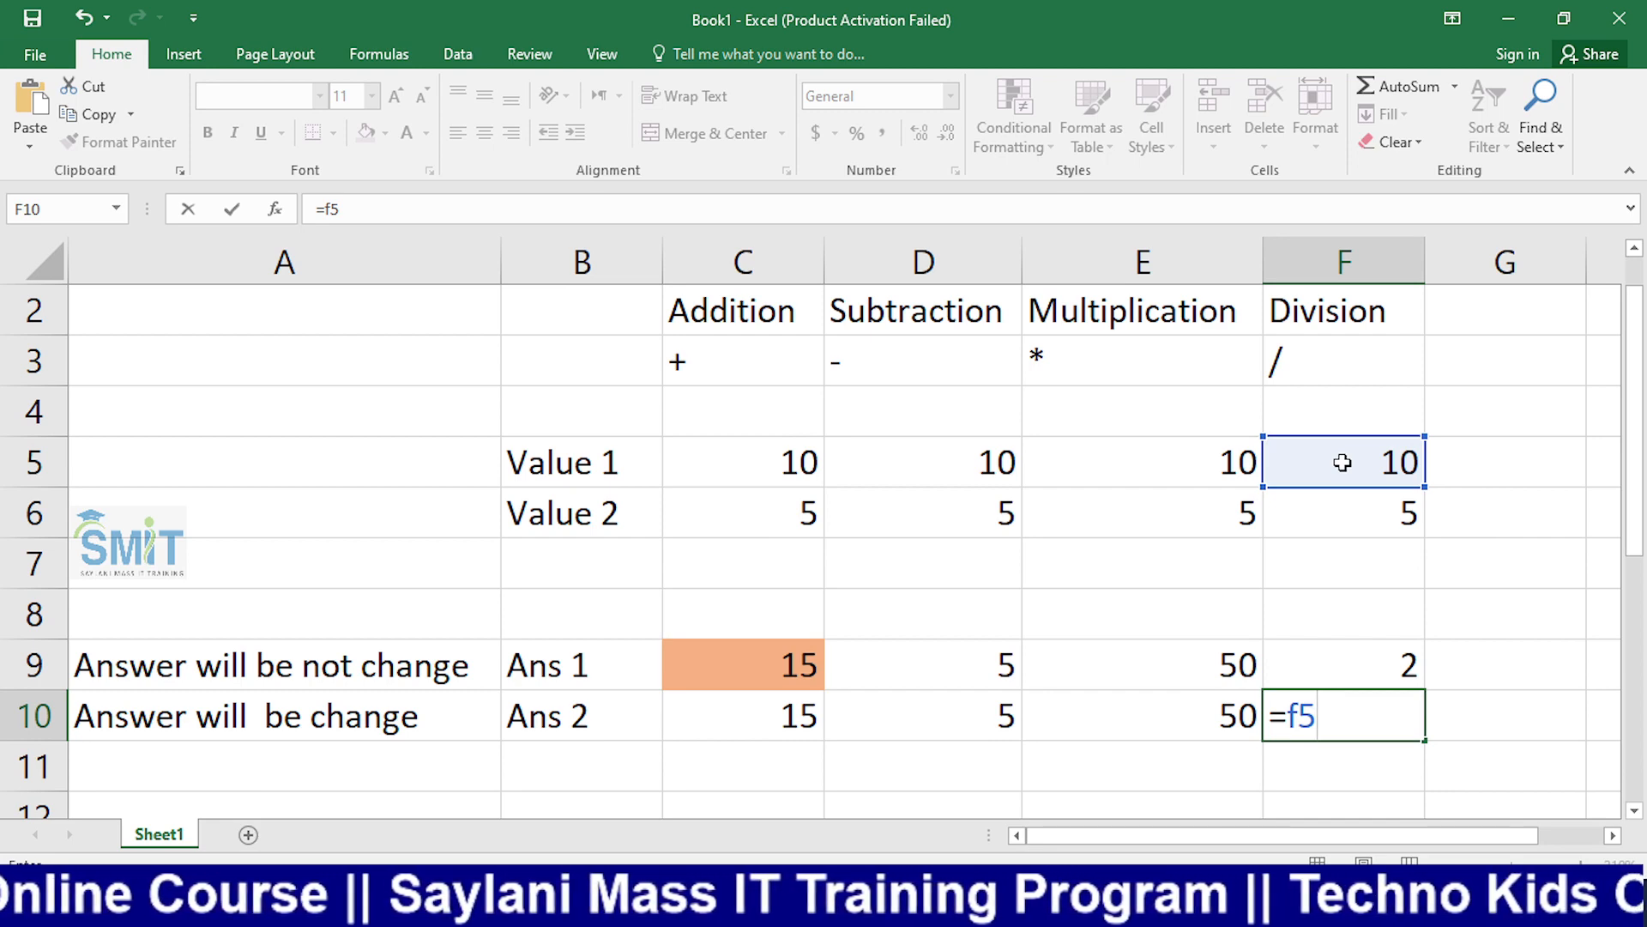
{"action": "type", "text": "/"}
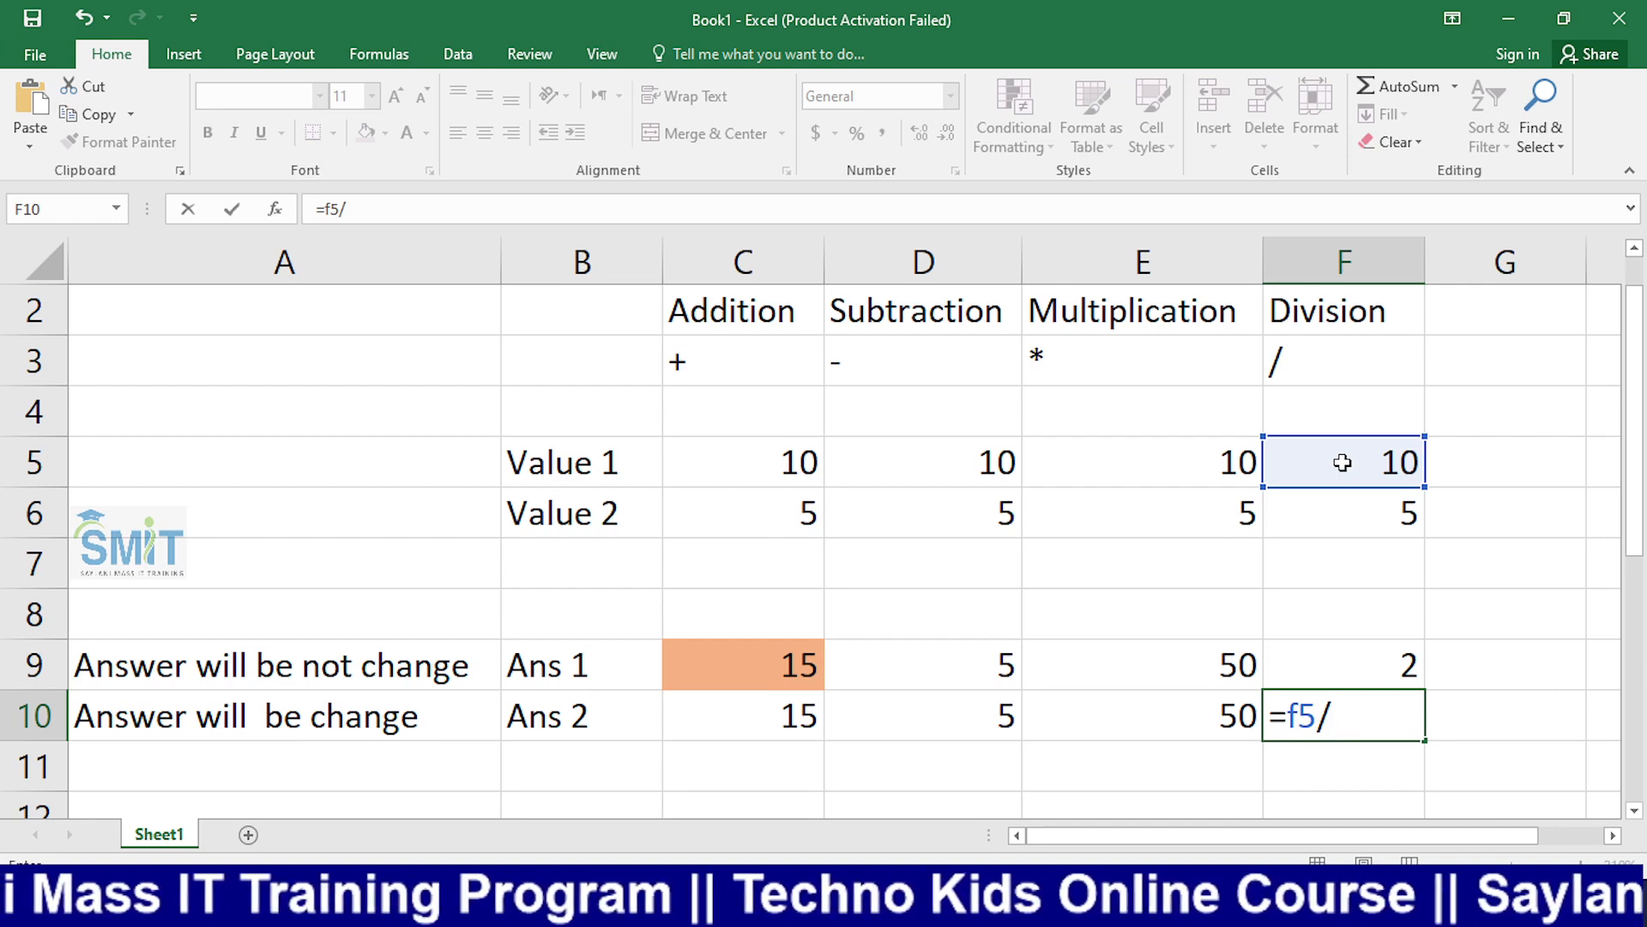
{"action": "type", "text": "f"}
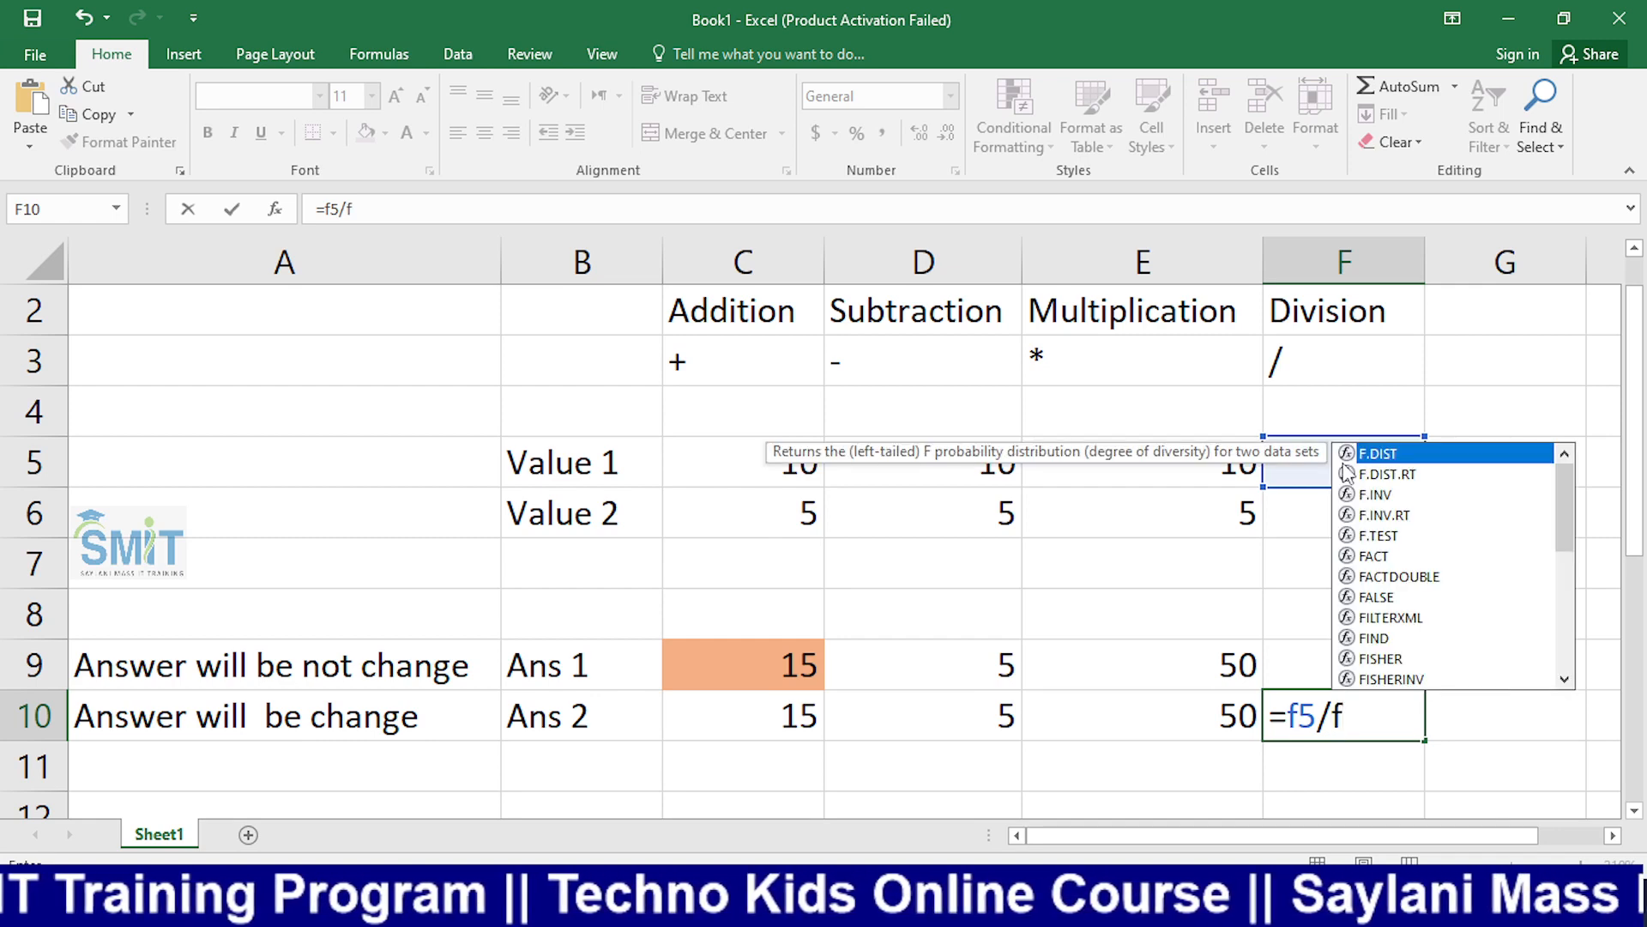
{"action": "type", "text": "6"}
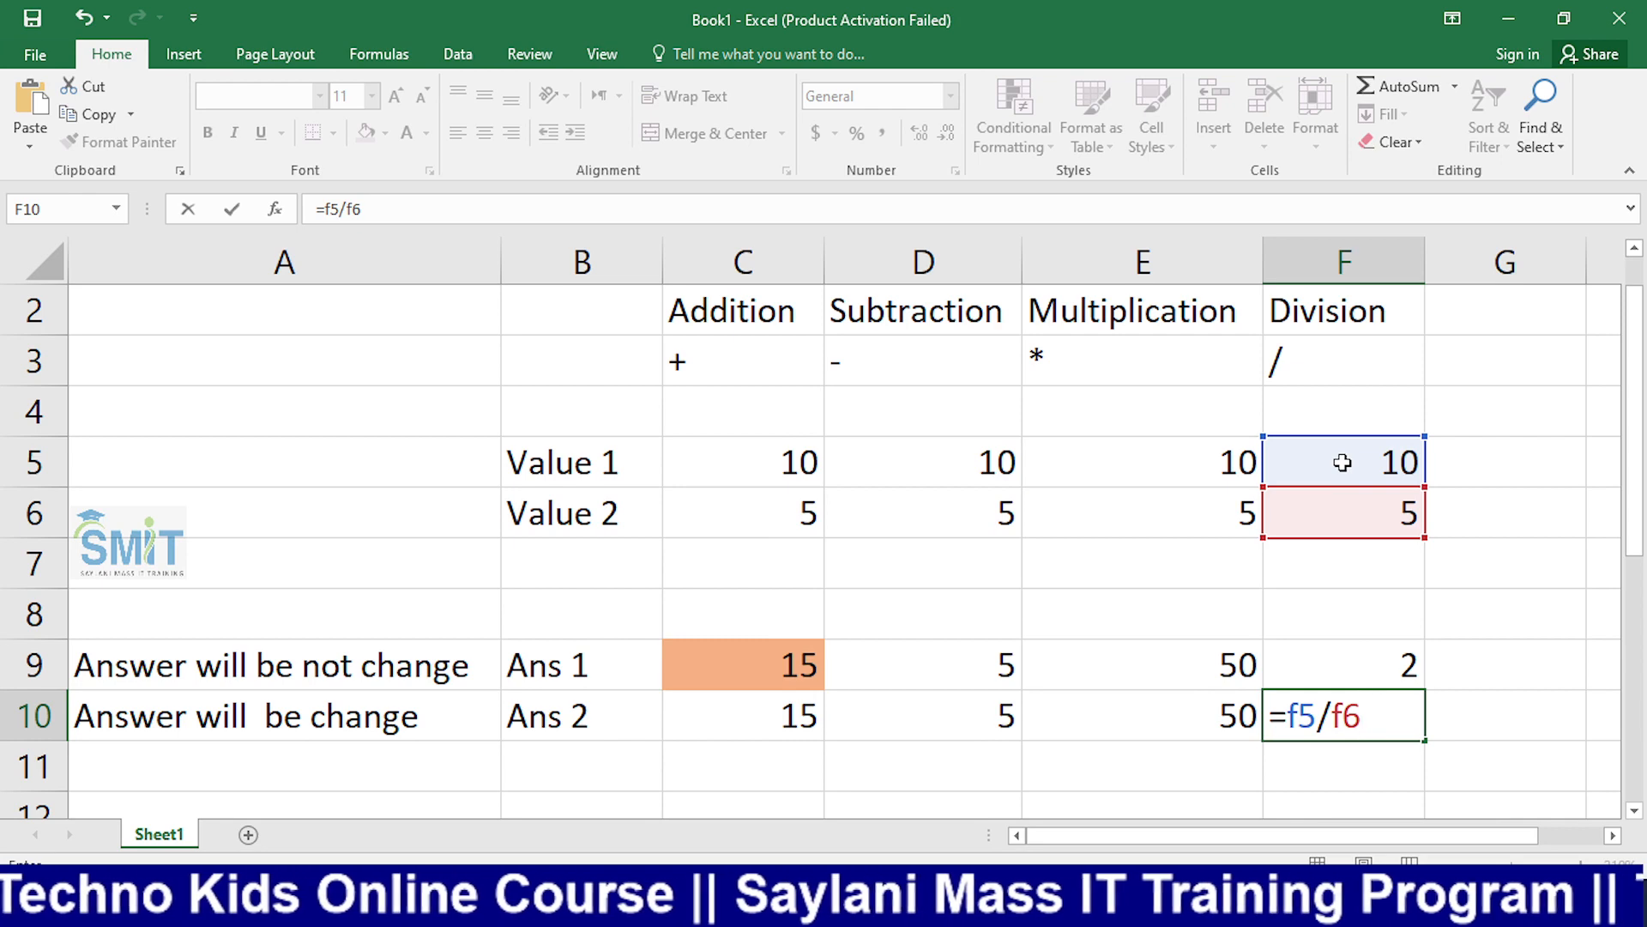
{"action": "key", "text": "Return"}
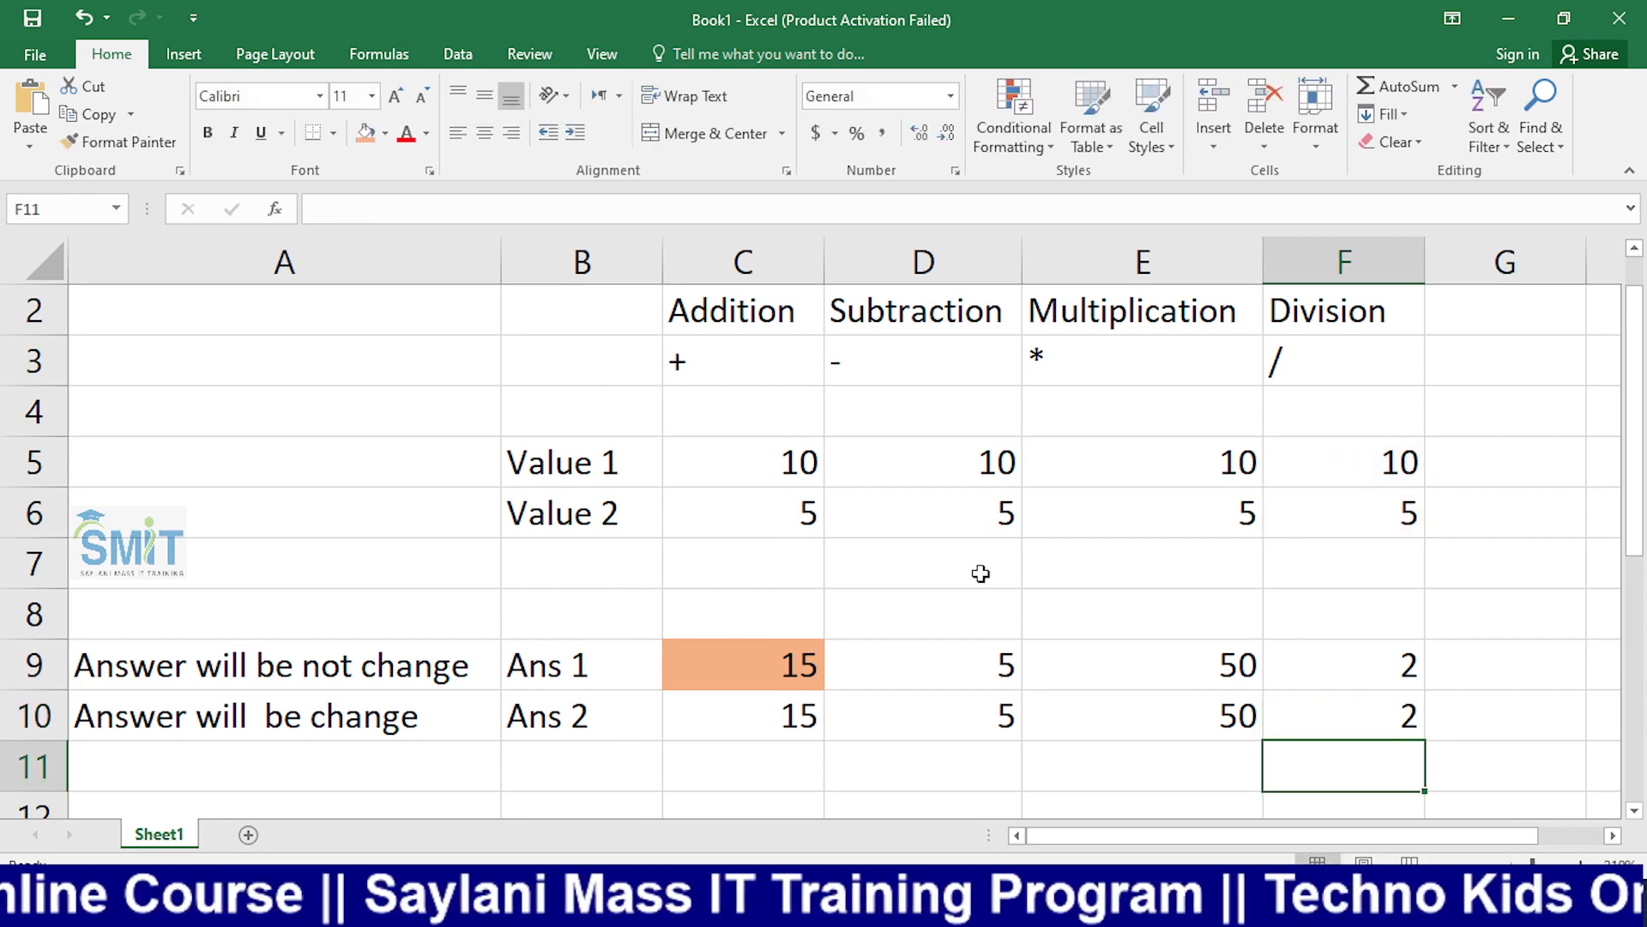
Step: Apply the orange fill colour to the Ans 1 results in C9:F9
{"action": "left_click_drag", "start_coordinate": [764, 675], "coordinate": [1333, 654]}
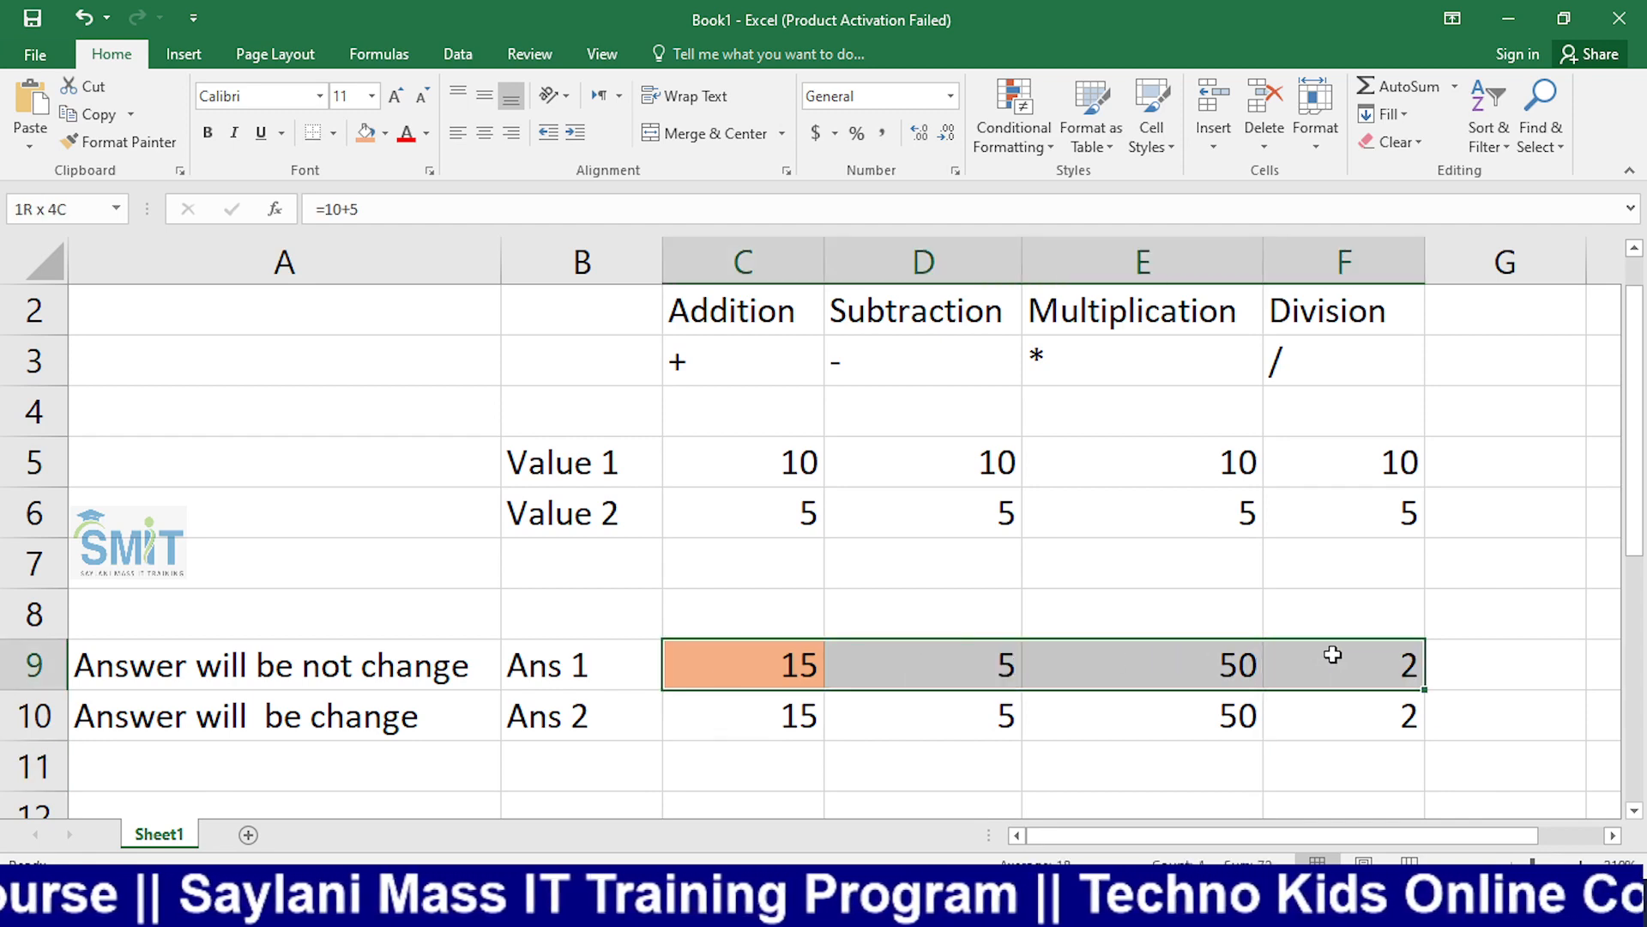
{"action": "left_click", "coordinate": [366, 132]}
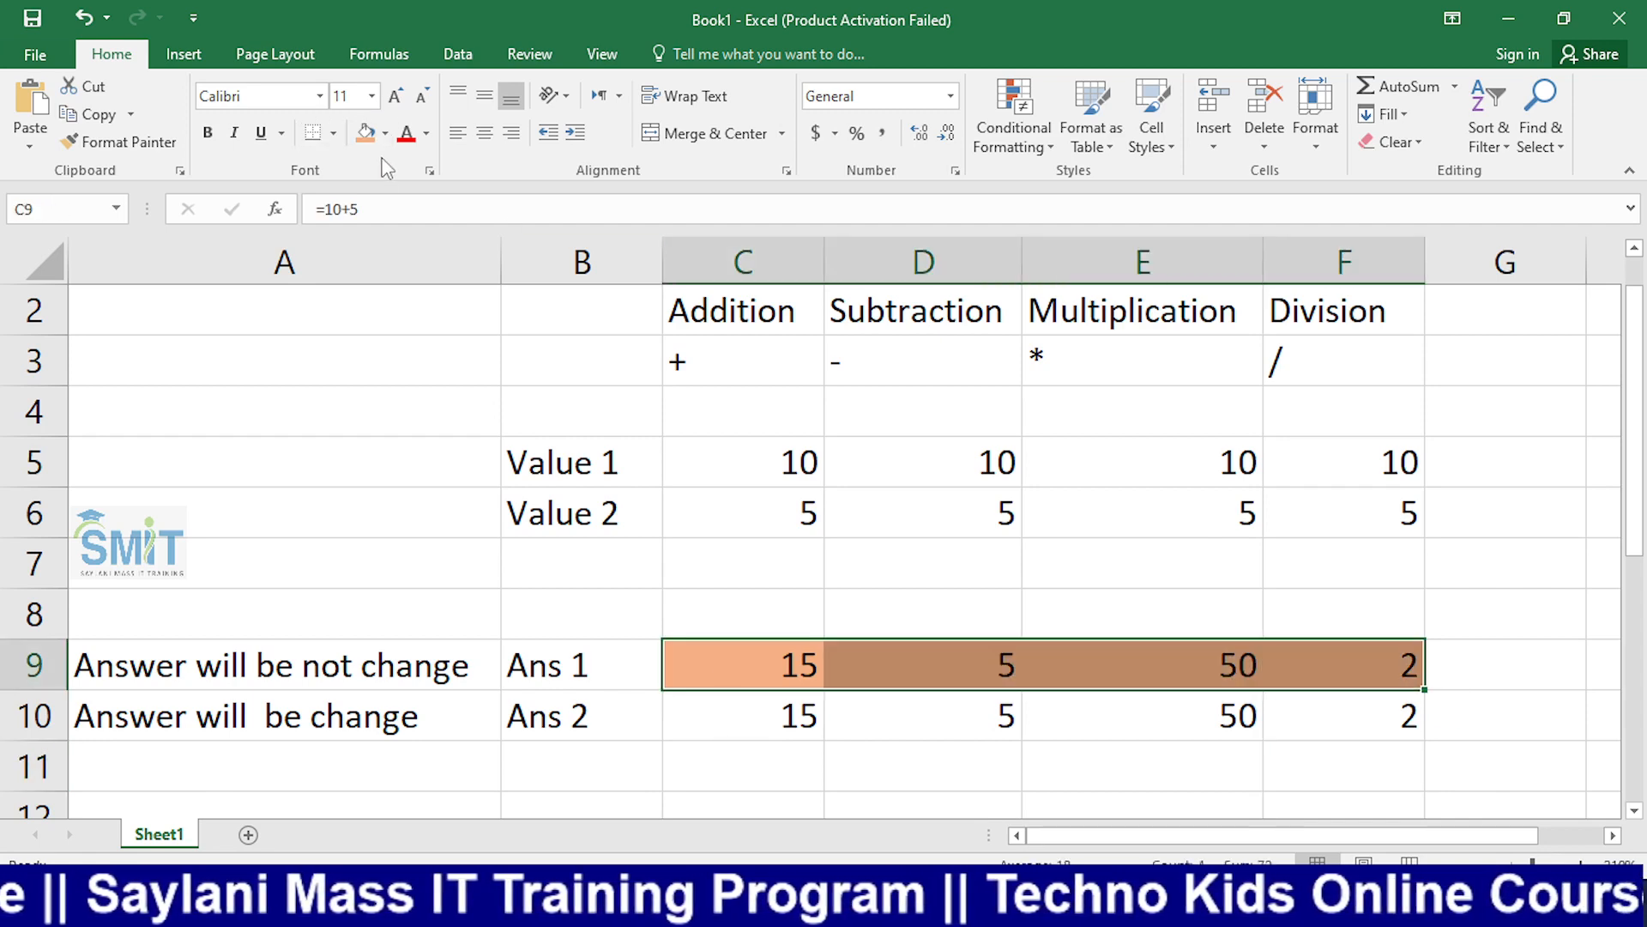
Step: Compare the formulas behind the Ans 1 and Ans 2 addition results in C9 and C10
{"action": "left_click", "coordinate": [783, 654]}
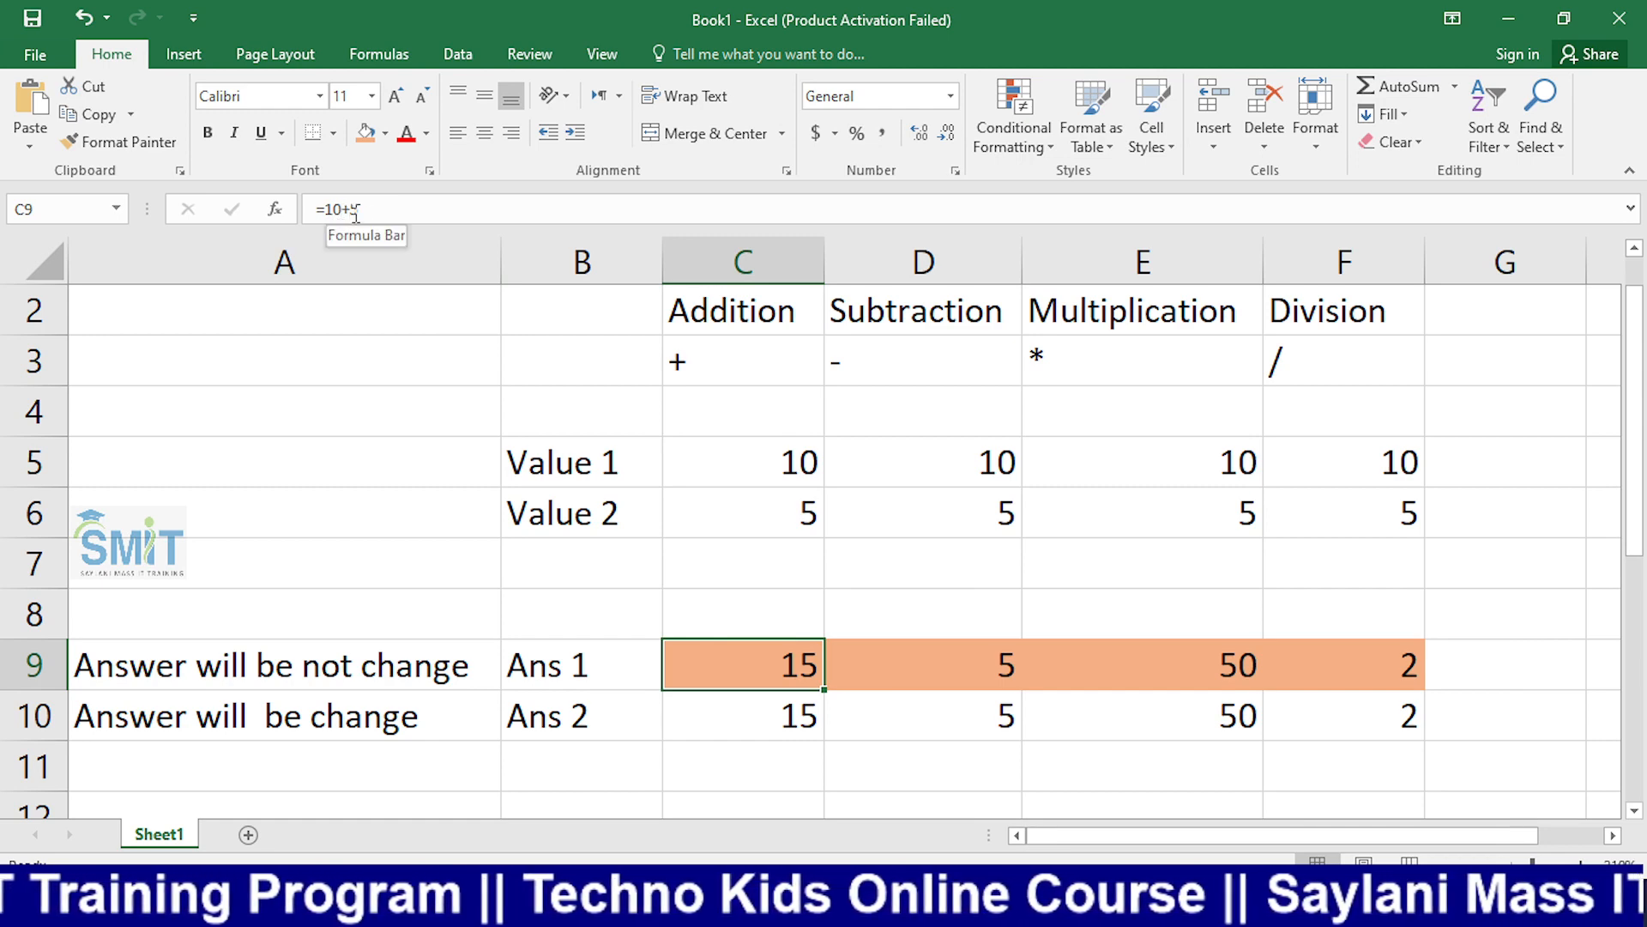
{"action": "left_click_drag", "start_coordinate": [772, 446], "coordinate": [1414, 527]}
{"action": "left_click_drag", "start_coordinate": [210, 670], "coordinate": [1412, 661]}
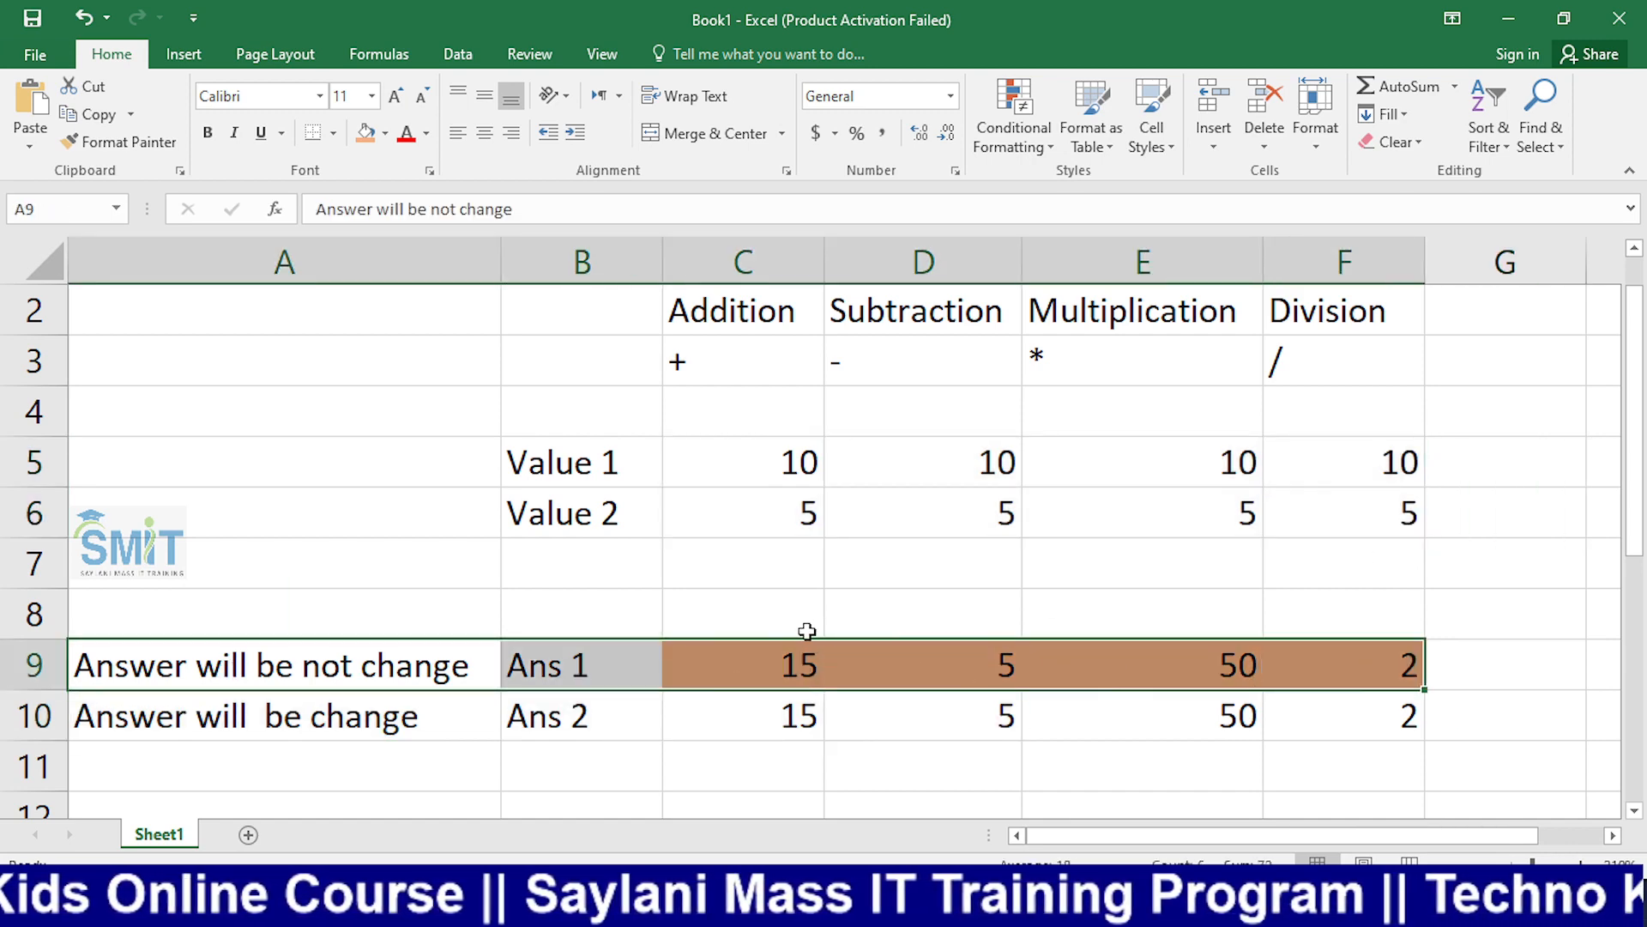
{"action": "left_click", "coordinate": [704, 665]}
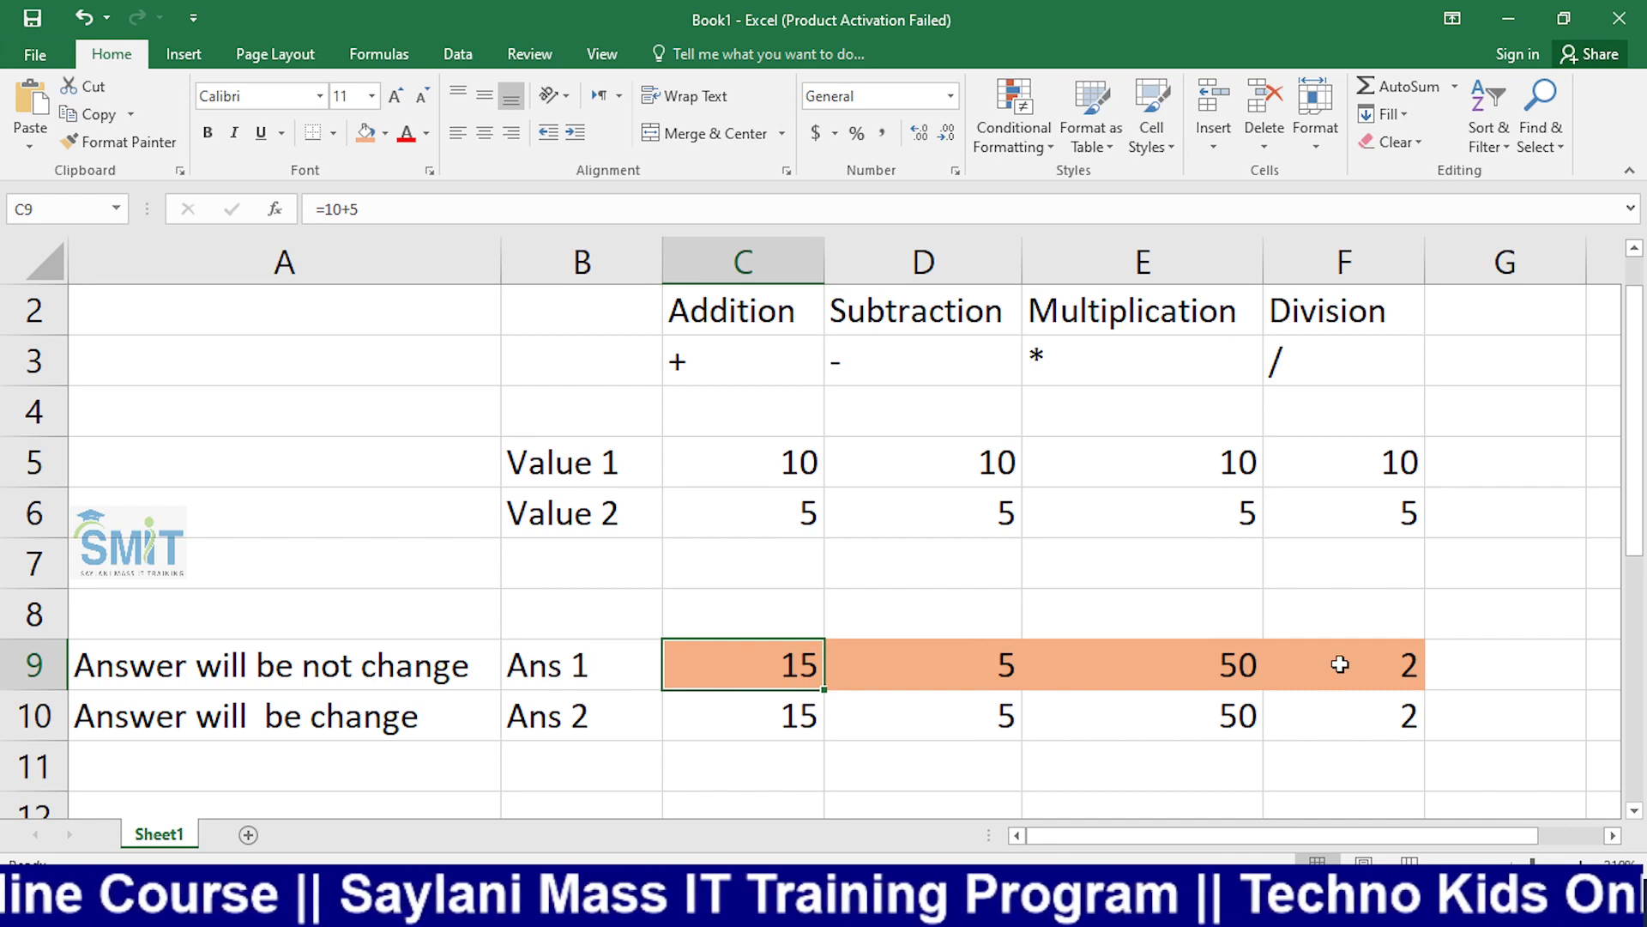
{"action": "double_click", "coordinate": [806, 664]}
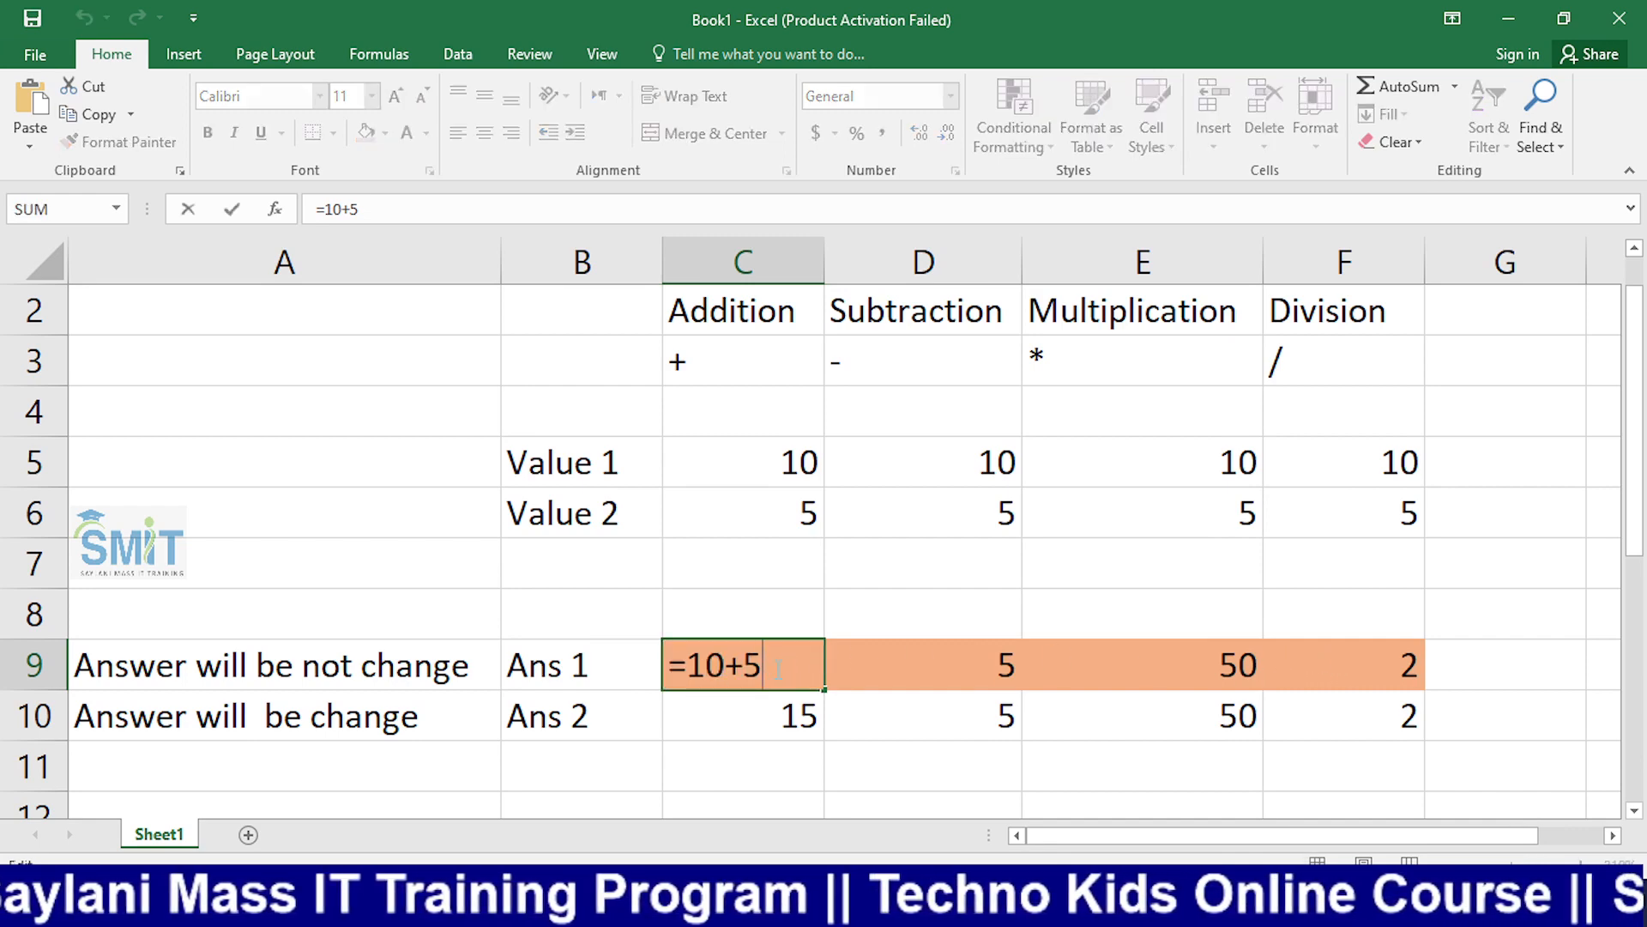
{"action": "key", "text": "Escape"}
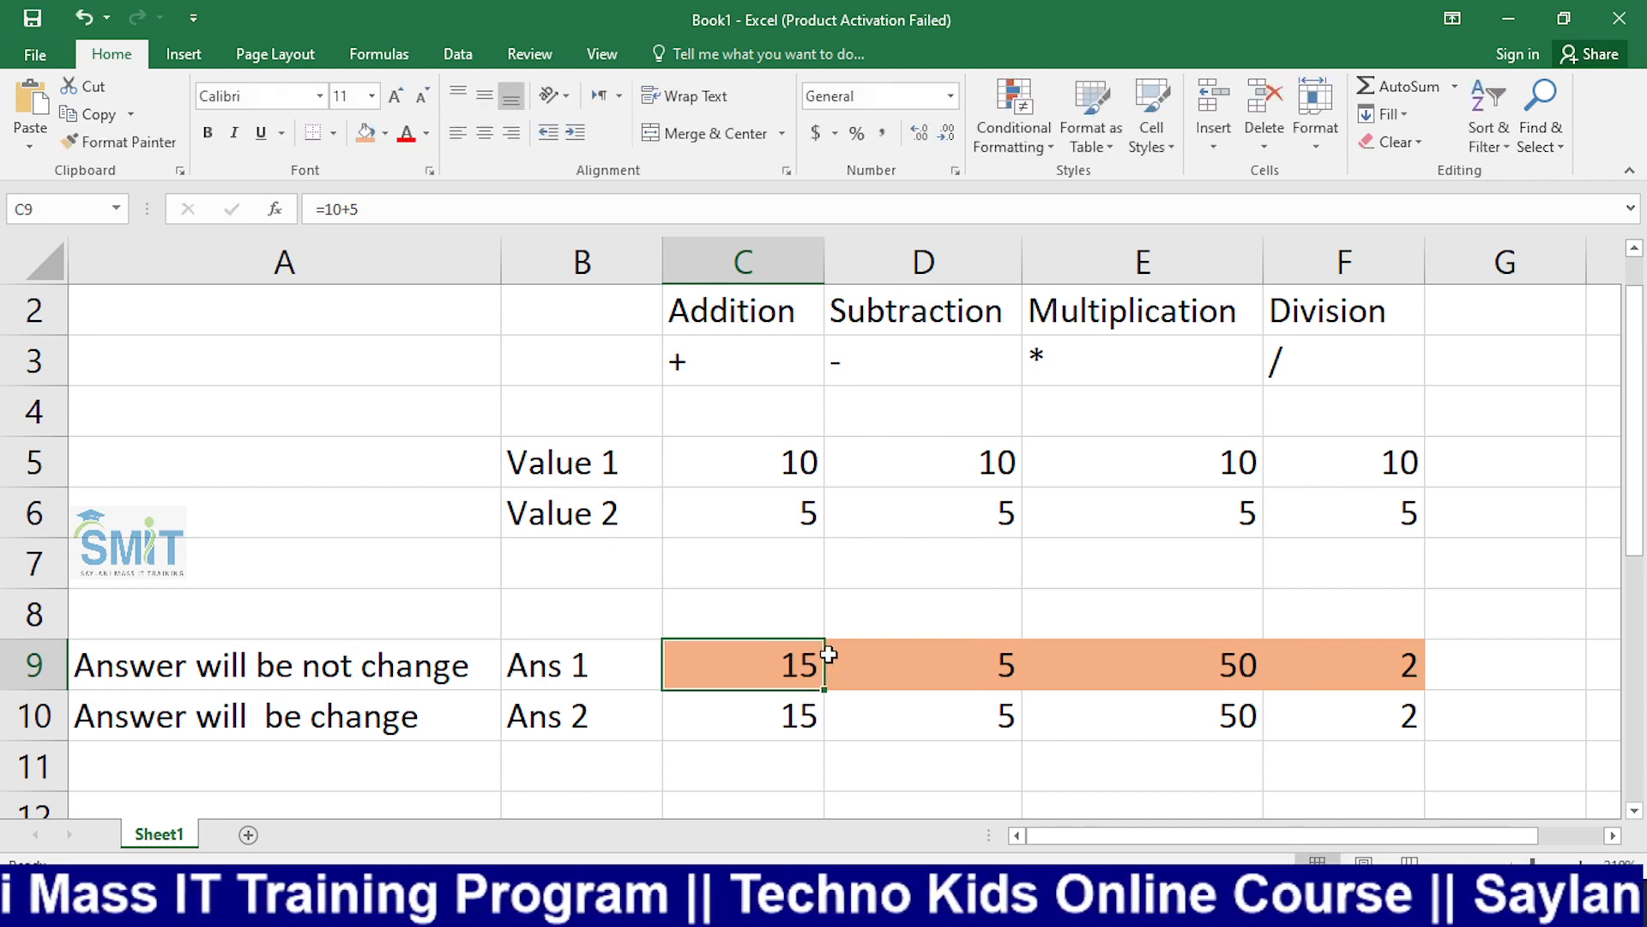
{"action": "left_click", "coordinate": [791, 719]}
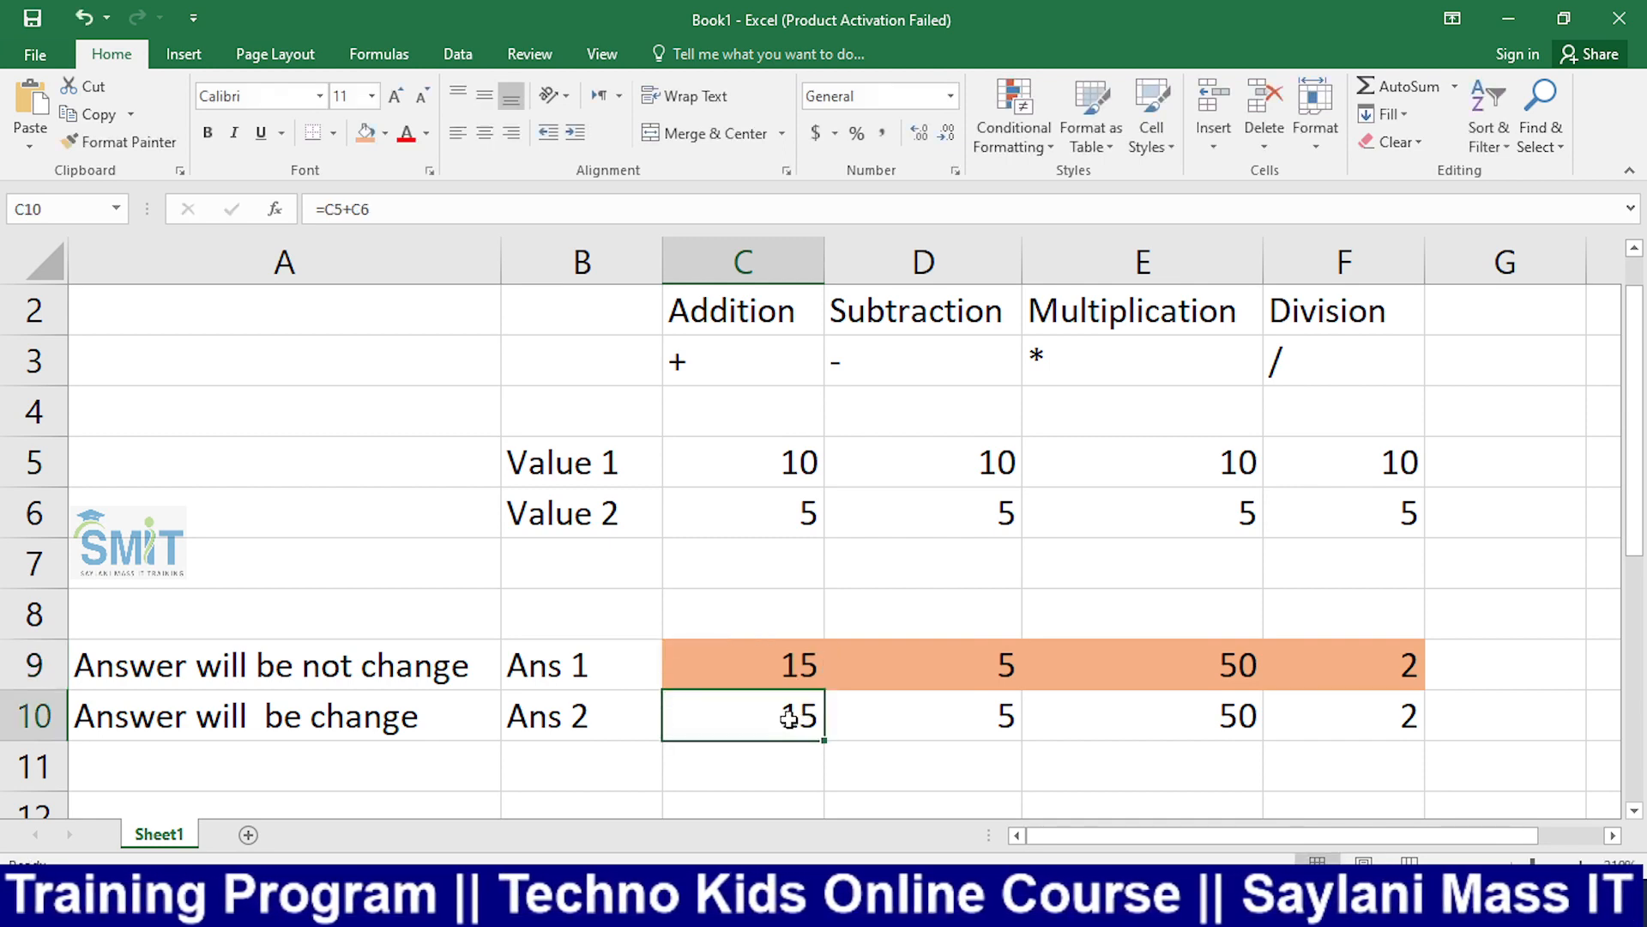
{"action": "double_click", "coordinate": [797, 719]}
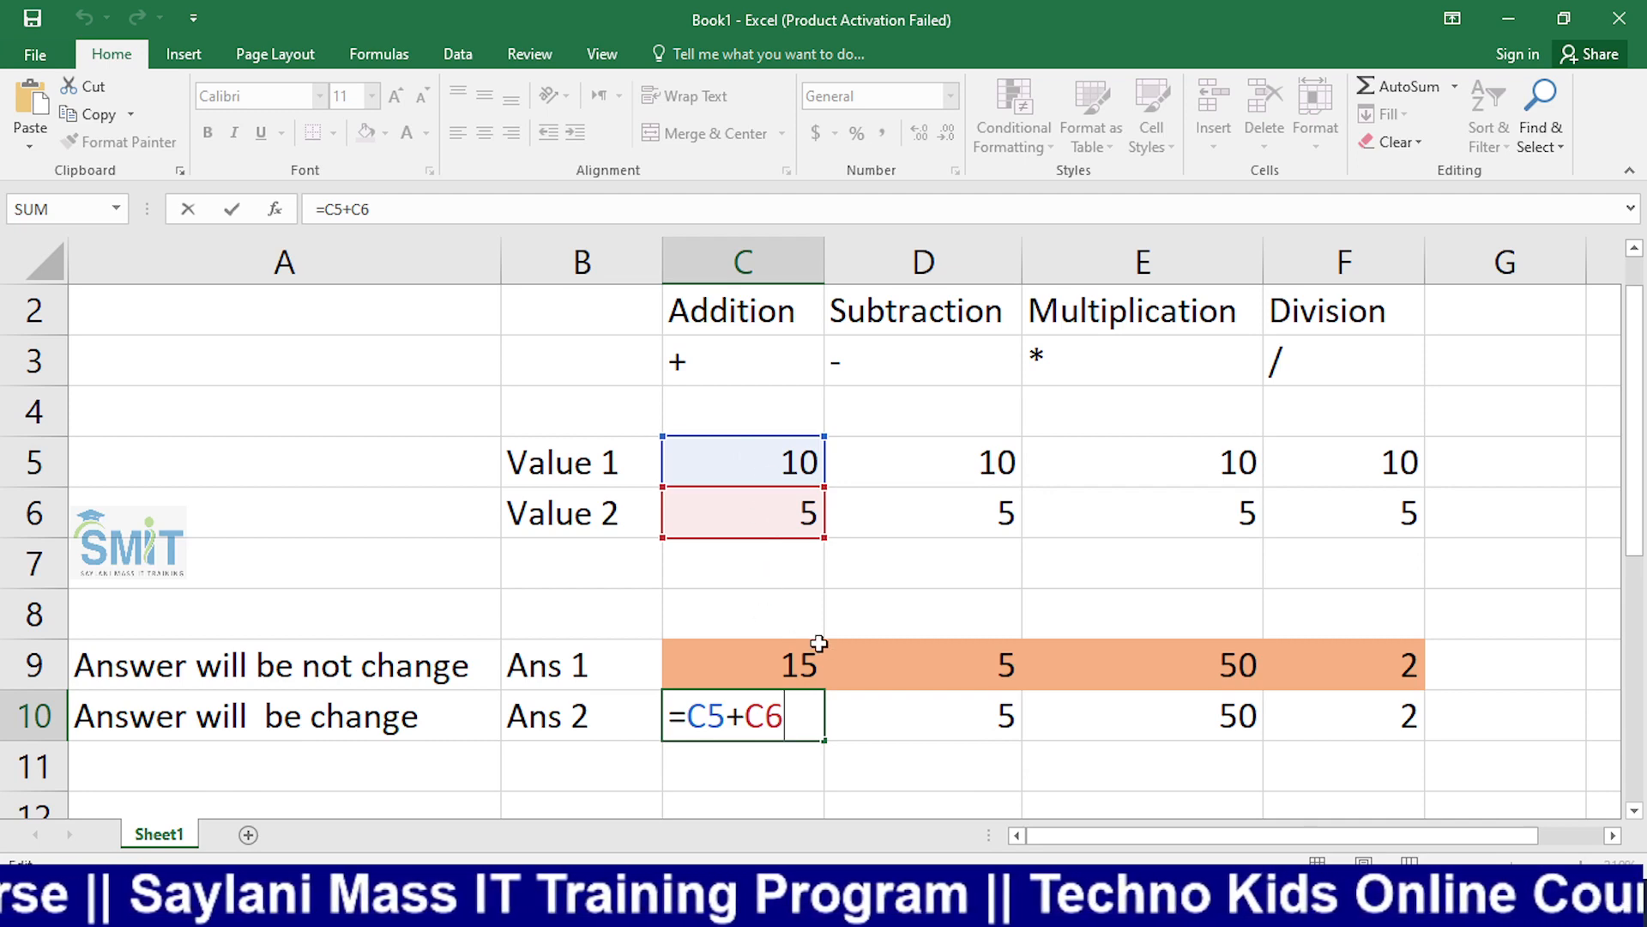
{"action": "key", "text": "ctrl+Return"}
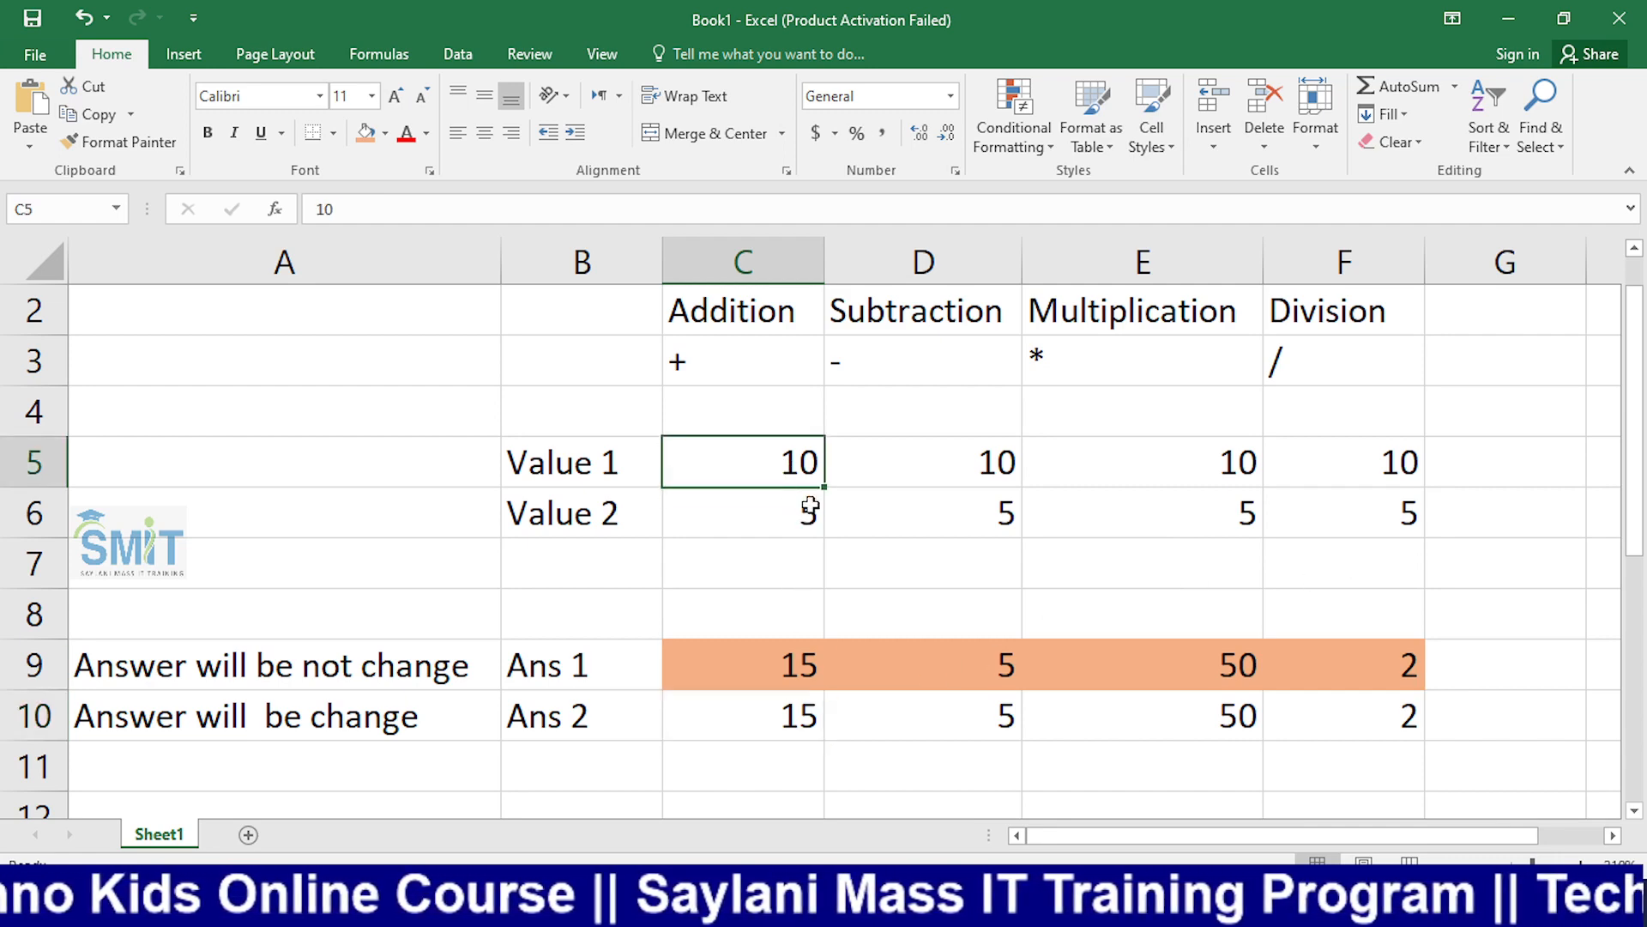
Step: Clear the two addition values in C5:C6 and check the Ans 1 and Ans 2 formulas in C9 and C10
{"action": "left_click_drag", "start_coordinate": [738, 705], "coordinate": [1401, 717]}
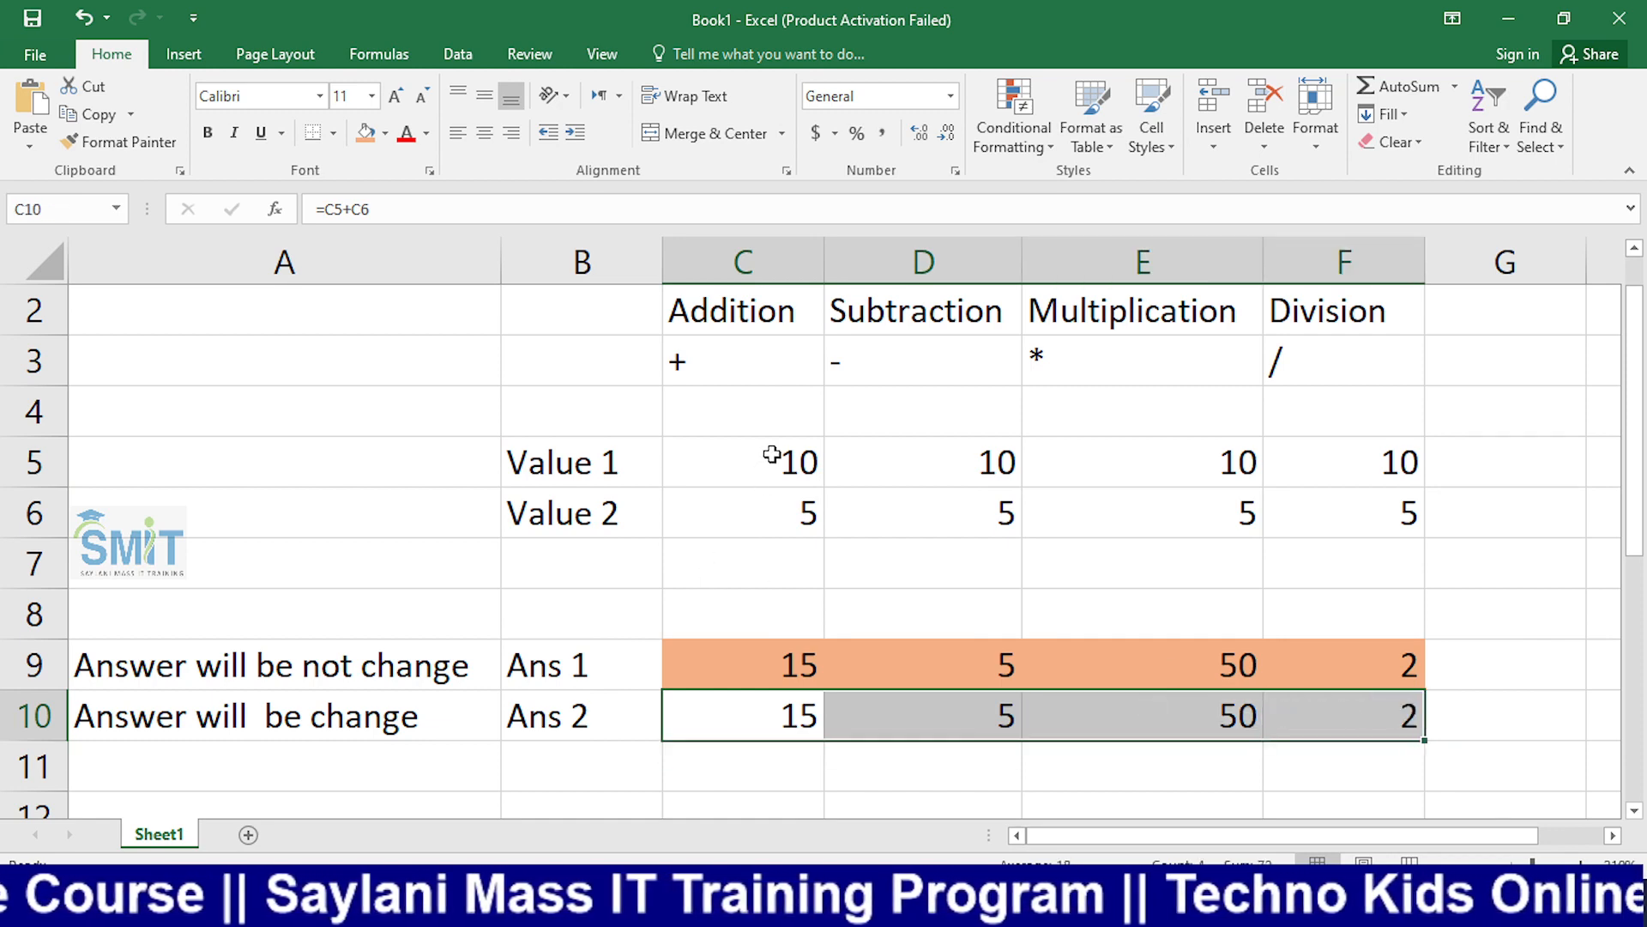
{"action": "left_click_drag", "start_coordinate": [769, 461], "coordinate": [768, 515]}
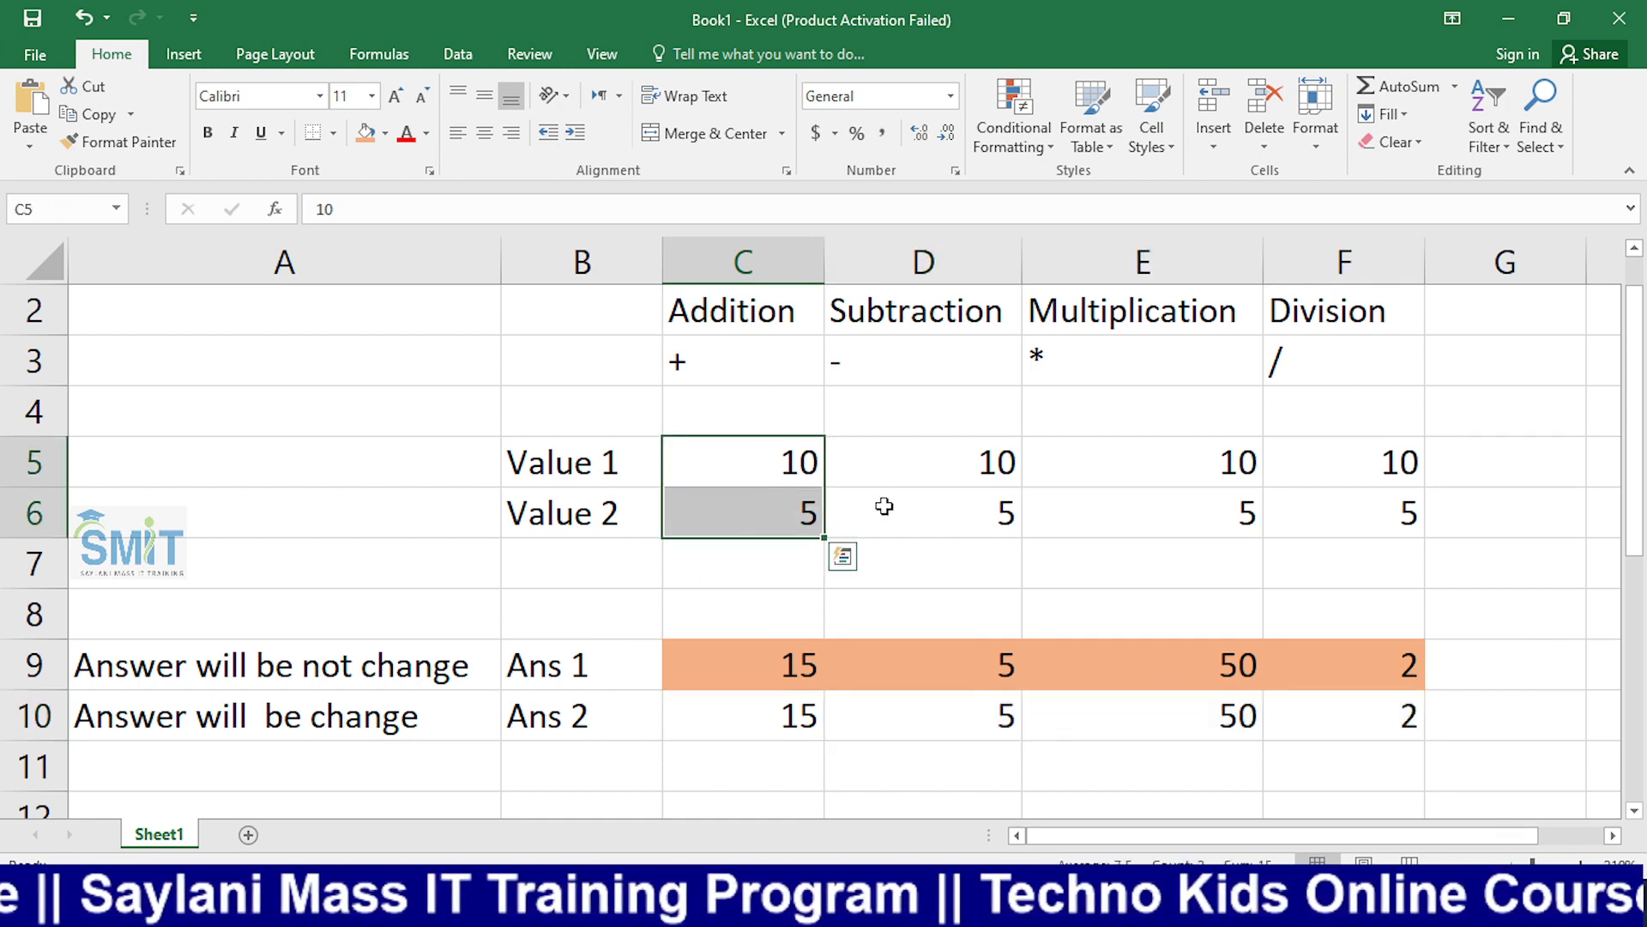
{"action": "key", "text": "Delete"}
{"action": "left_click", "coordinate": [766, 692]}
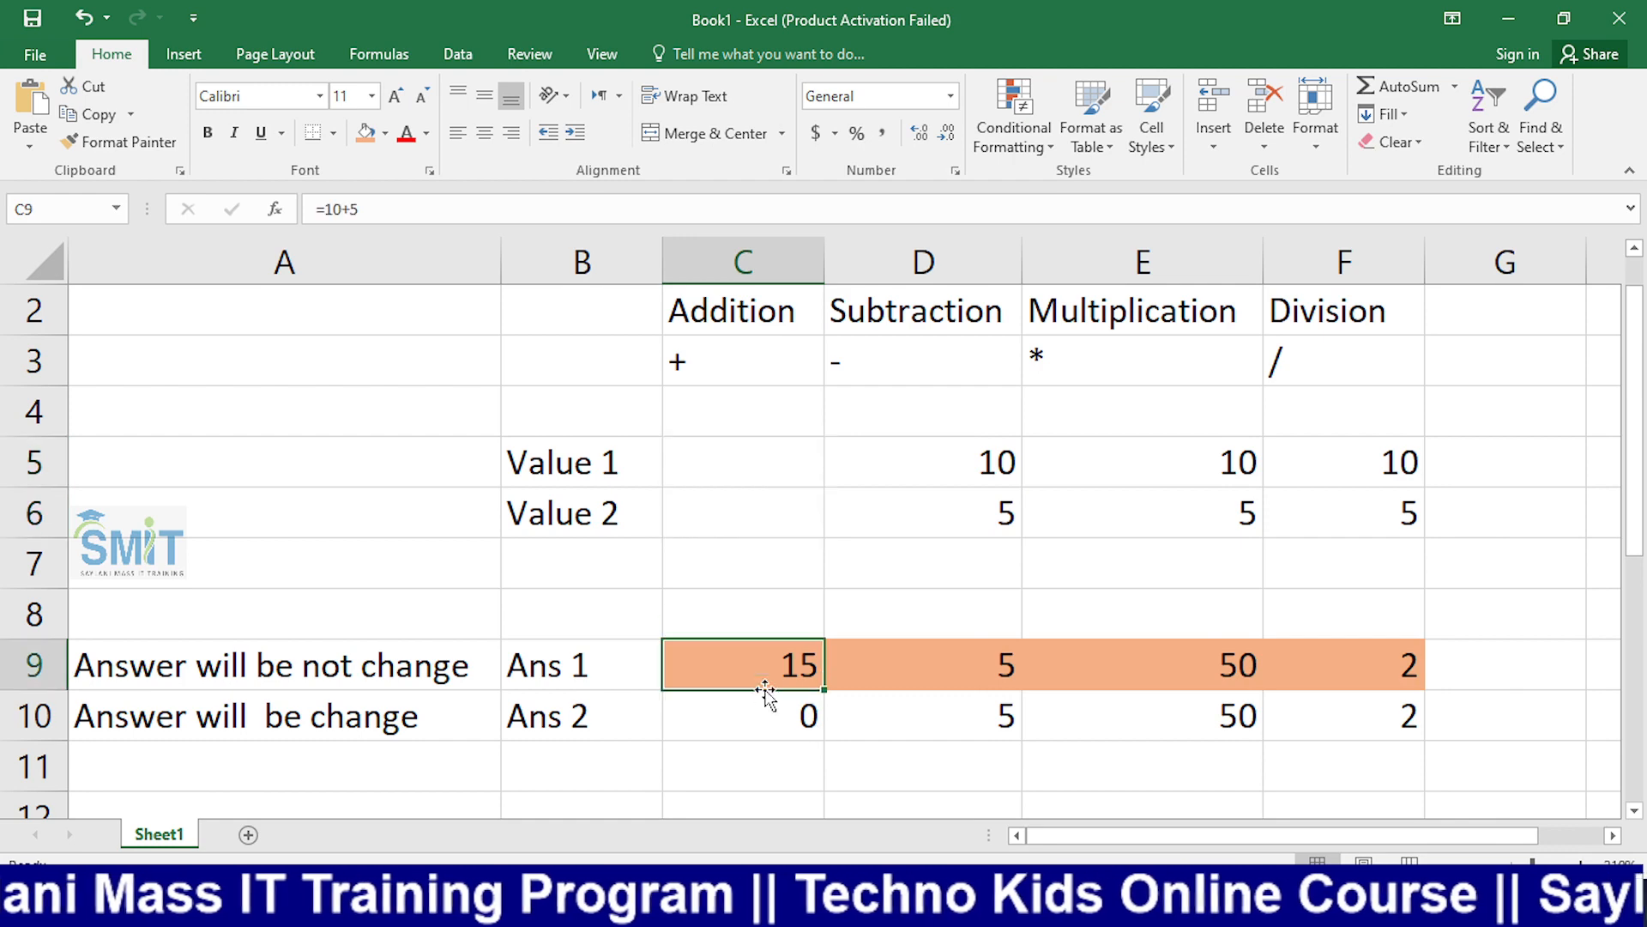
{"action": "left_click", "coordinate": [764, 732]}
{"action": "double_click", "coordinate": [765, 732]}
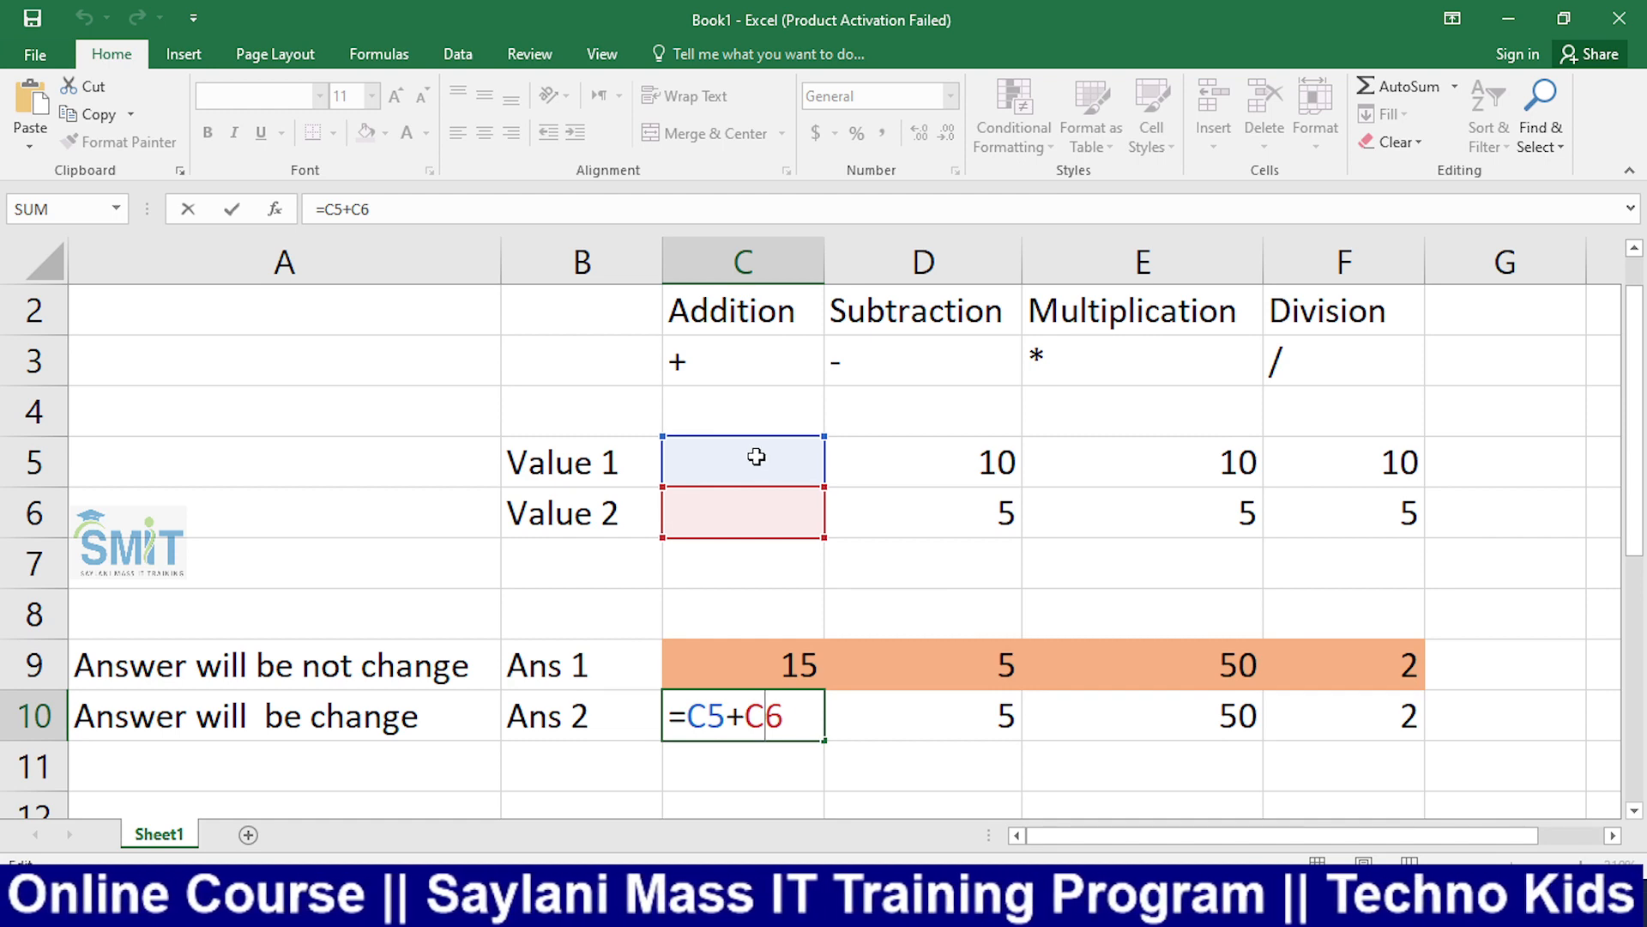
{"action": "key", "text": "ctrl+Return"}
Step: Enter 20 as Value 1 in C5 and 30 as Value 2 in C6 of the Addition column
{"action": "key", "text": "Up"}
{"action": "key", "text": "Up"}
{"action": "key", "text": "Up"}
{"action": "key", "text": "Up"}
{"action": "key", "text": "Up"}
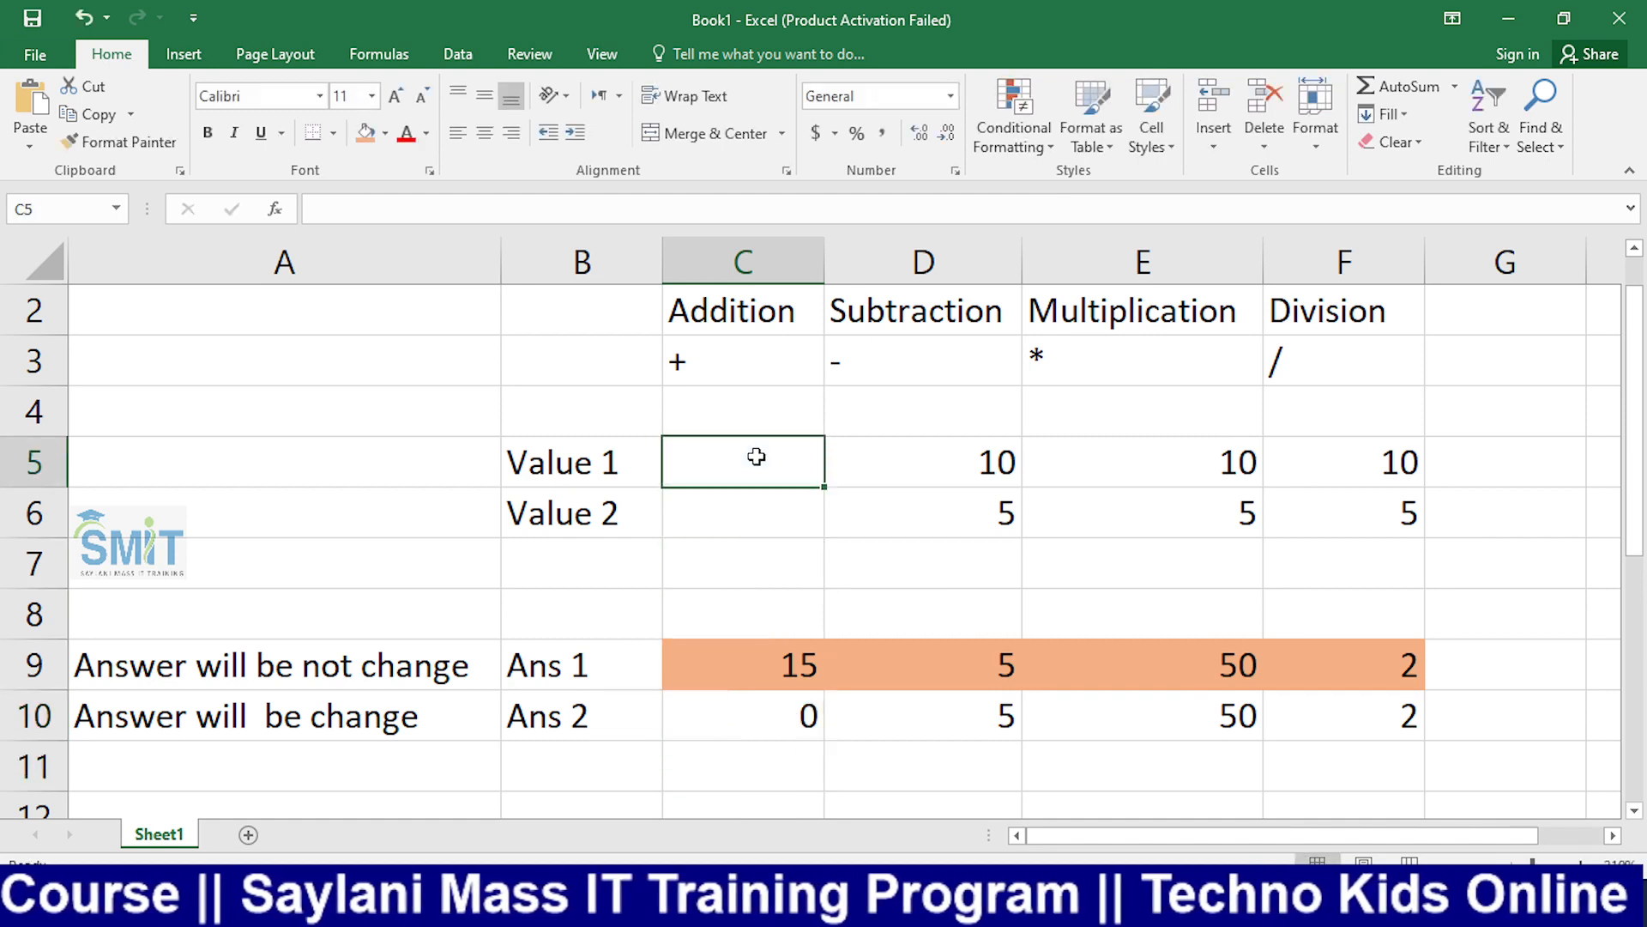
{"action": "type", "text": "20"}
{"action": "key", "text": "Return"}
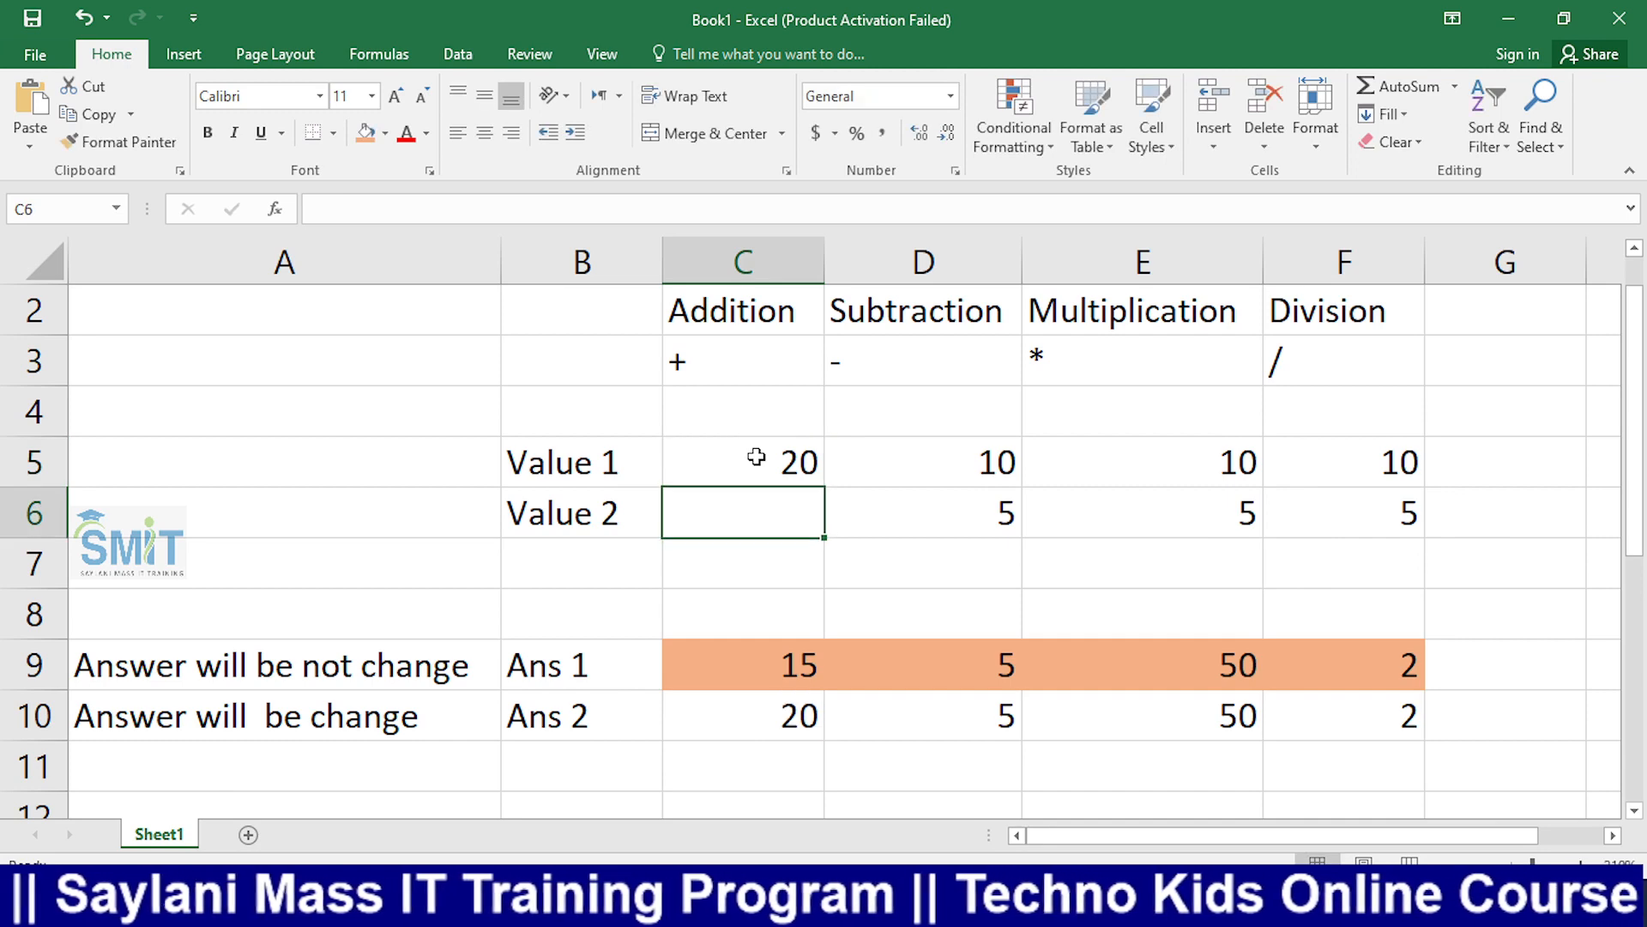
{"action": "type", "text": "30"}
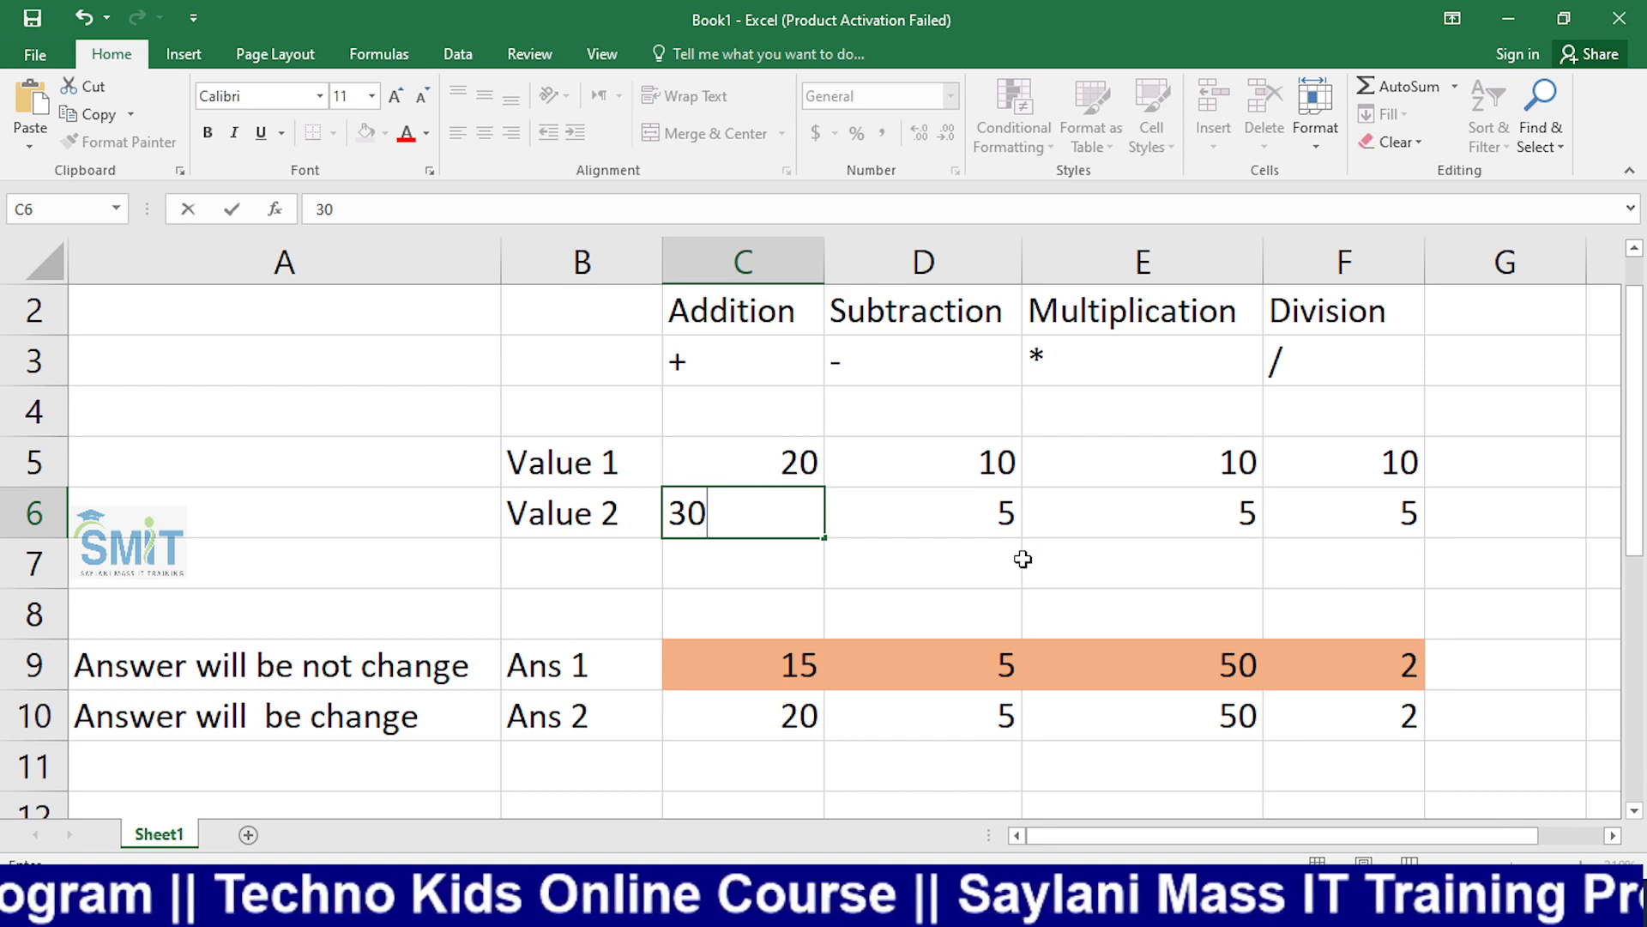
{"action": "key", "text": "Return"}
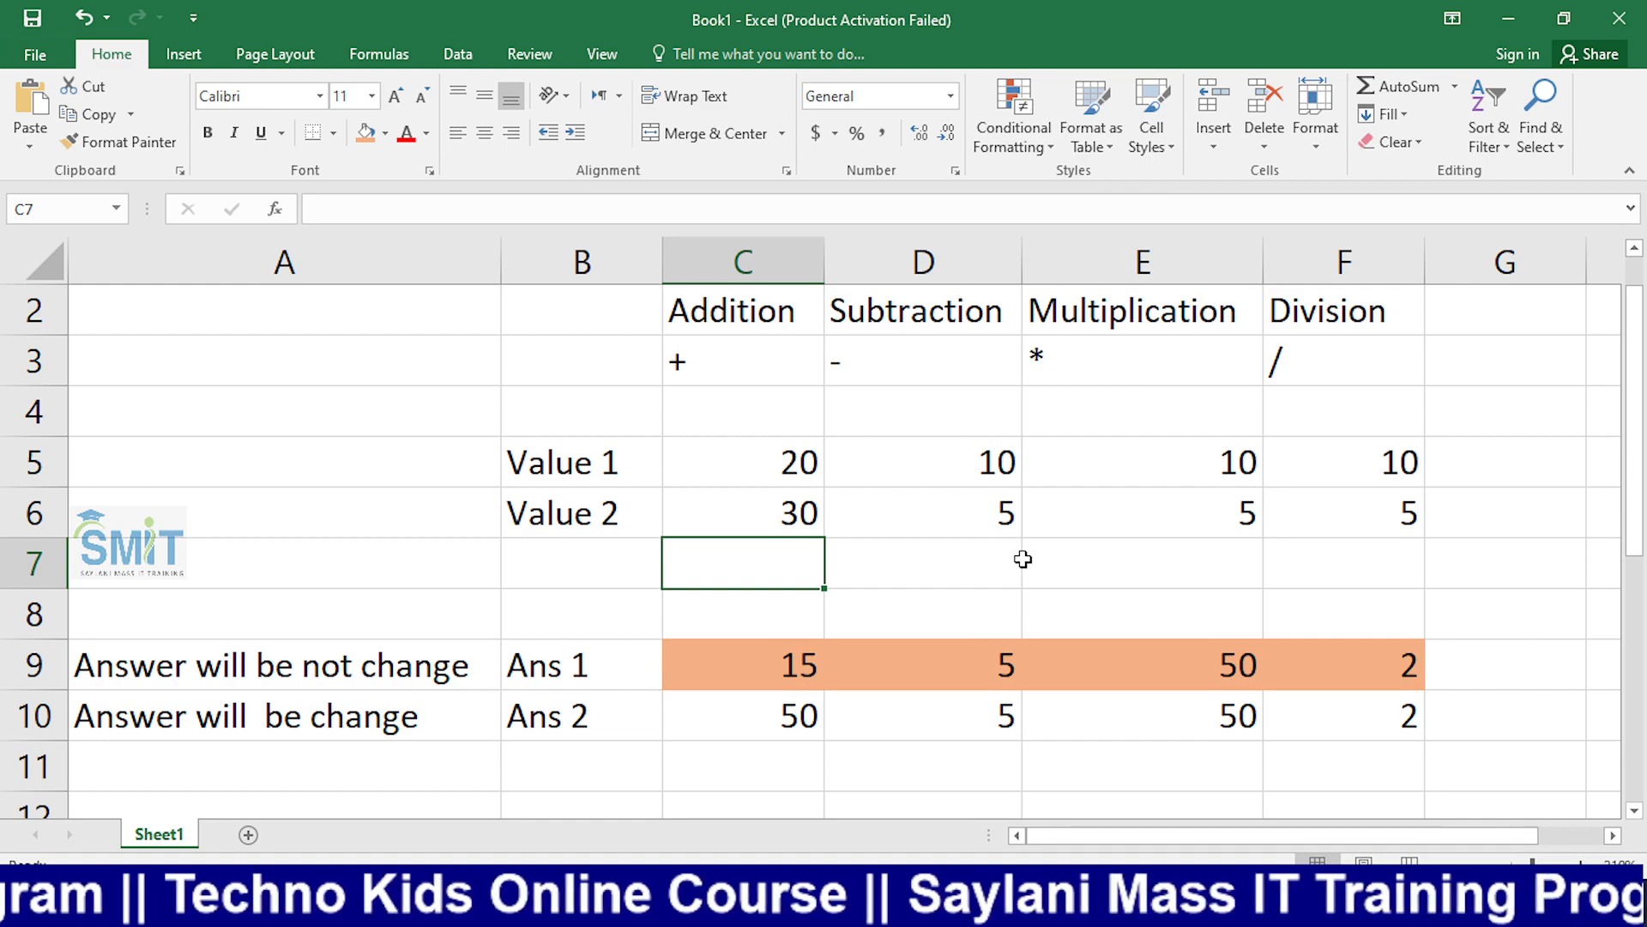
{"action": "key", "text": "alt+Tab"}
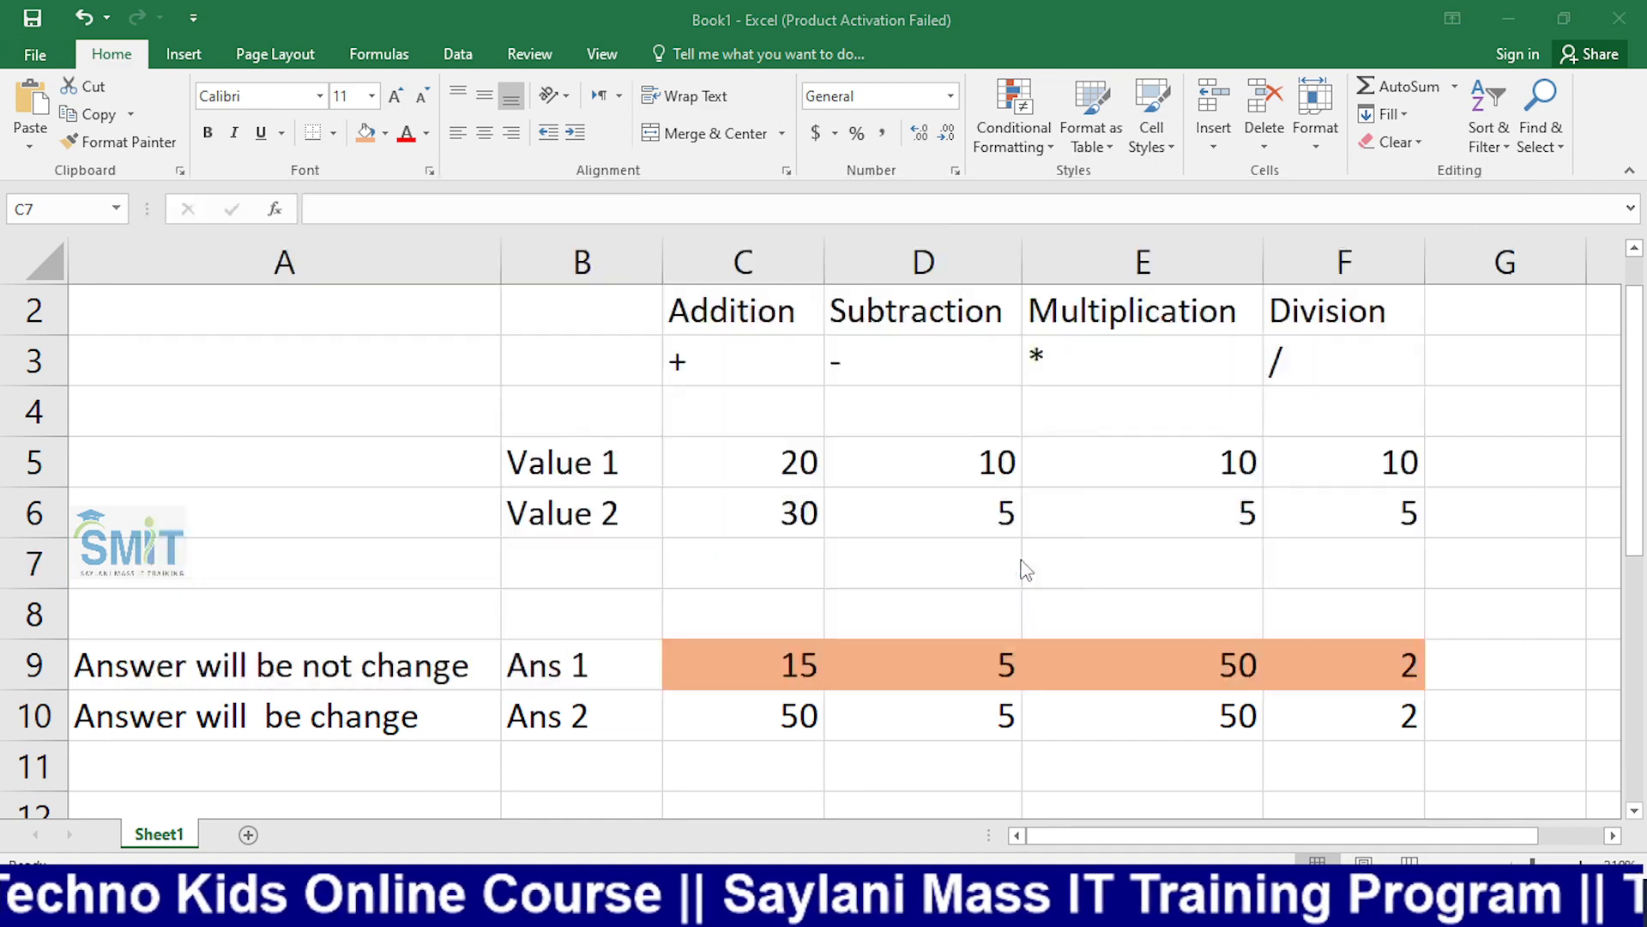
{"action": "left_click", "coordinate": [180, 677]}
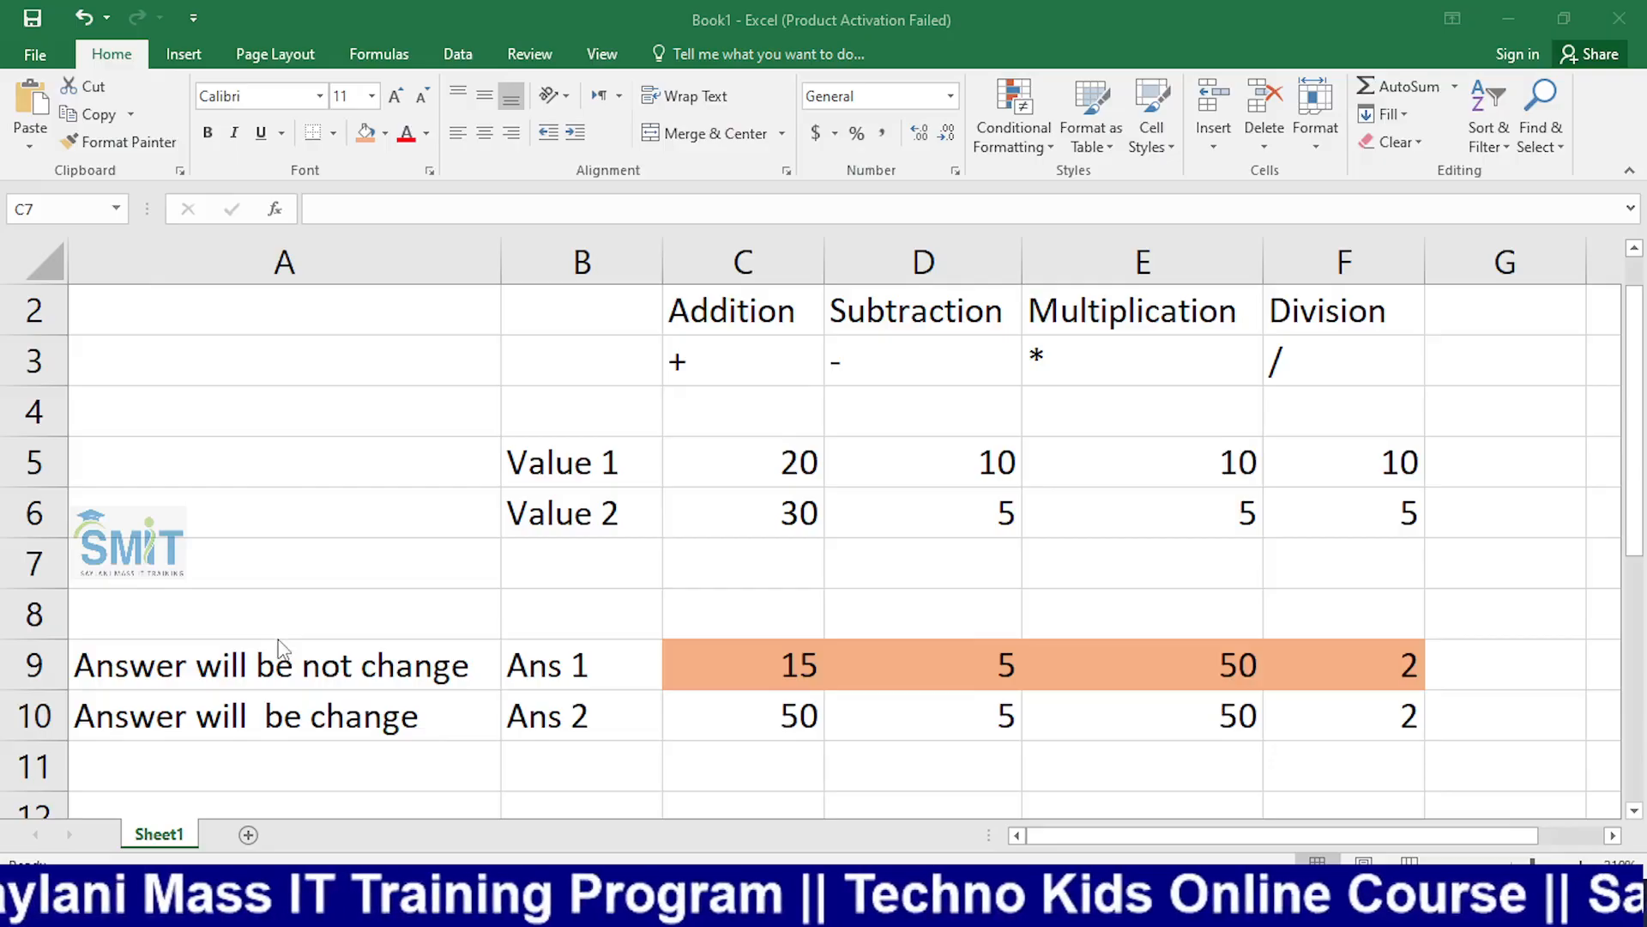
Step: Add a new worksheet to the workbook and set its zoom to 200%
{"action": "left_click", "coordinate": [243, 834]}
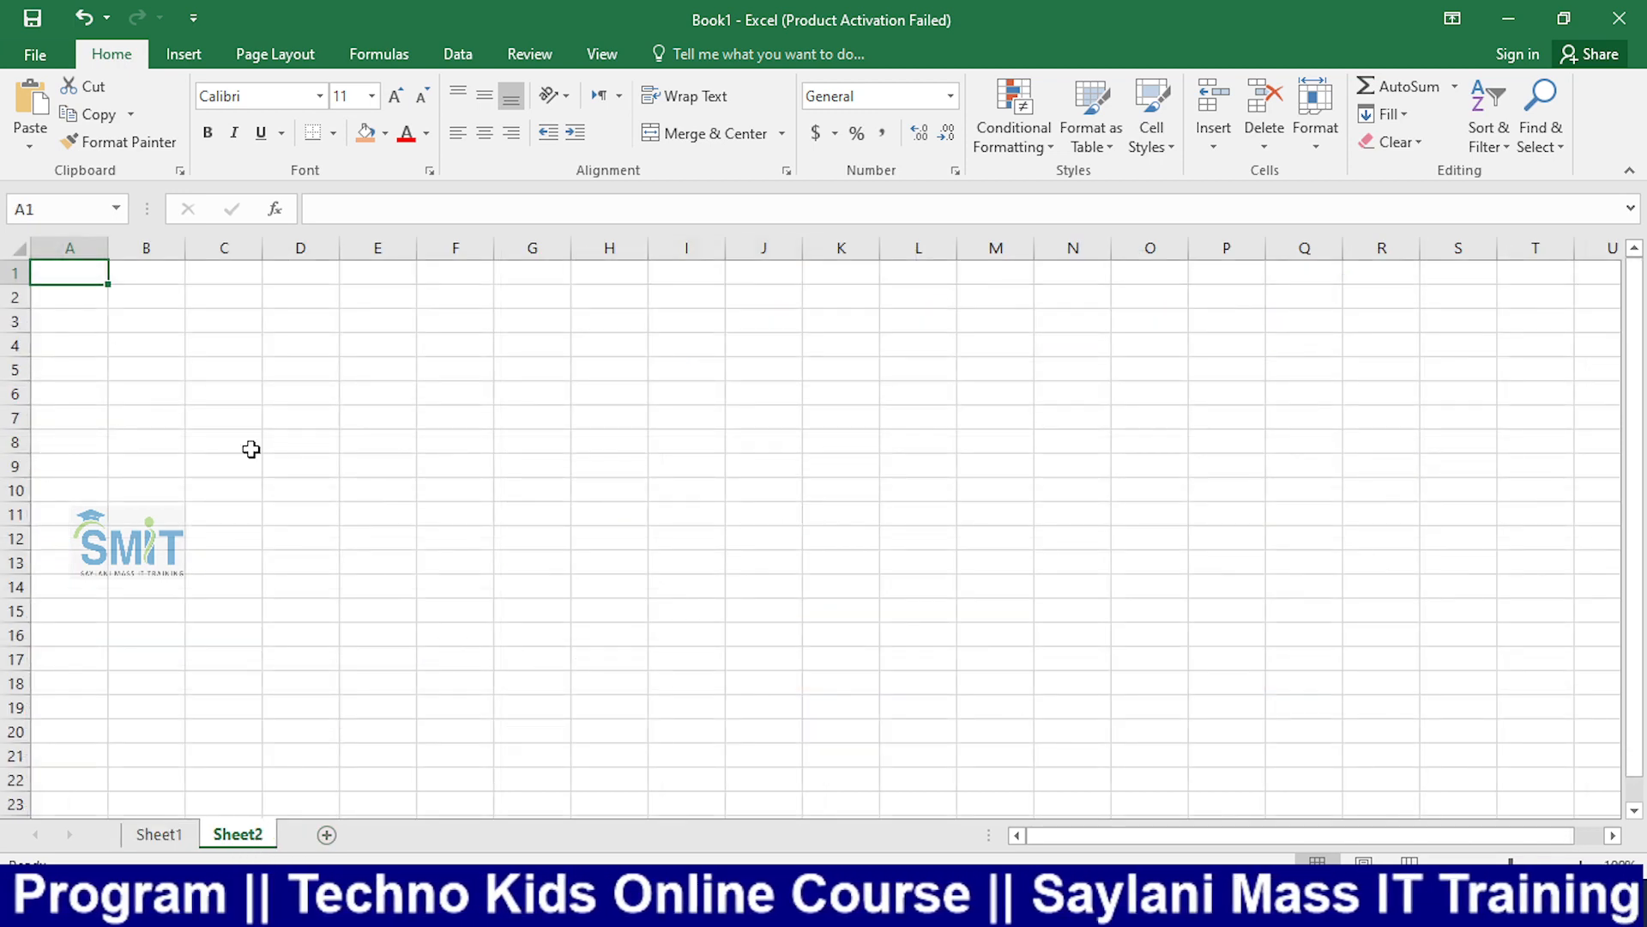
{"action": "left_click", "coordinate": [1580, 865]}
{"action": "left_click", "coordinate": [1581, 865]}
{"action": "left_click", "coordinate": [1580, 864]}
{"action": "left_click", "coordinate": [1581, 865]}
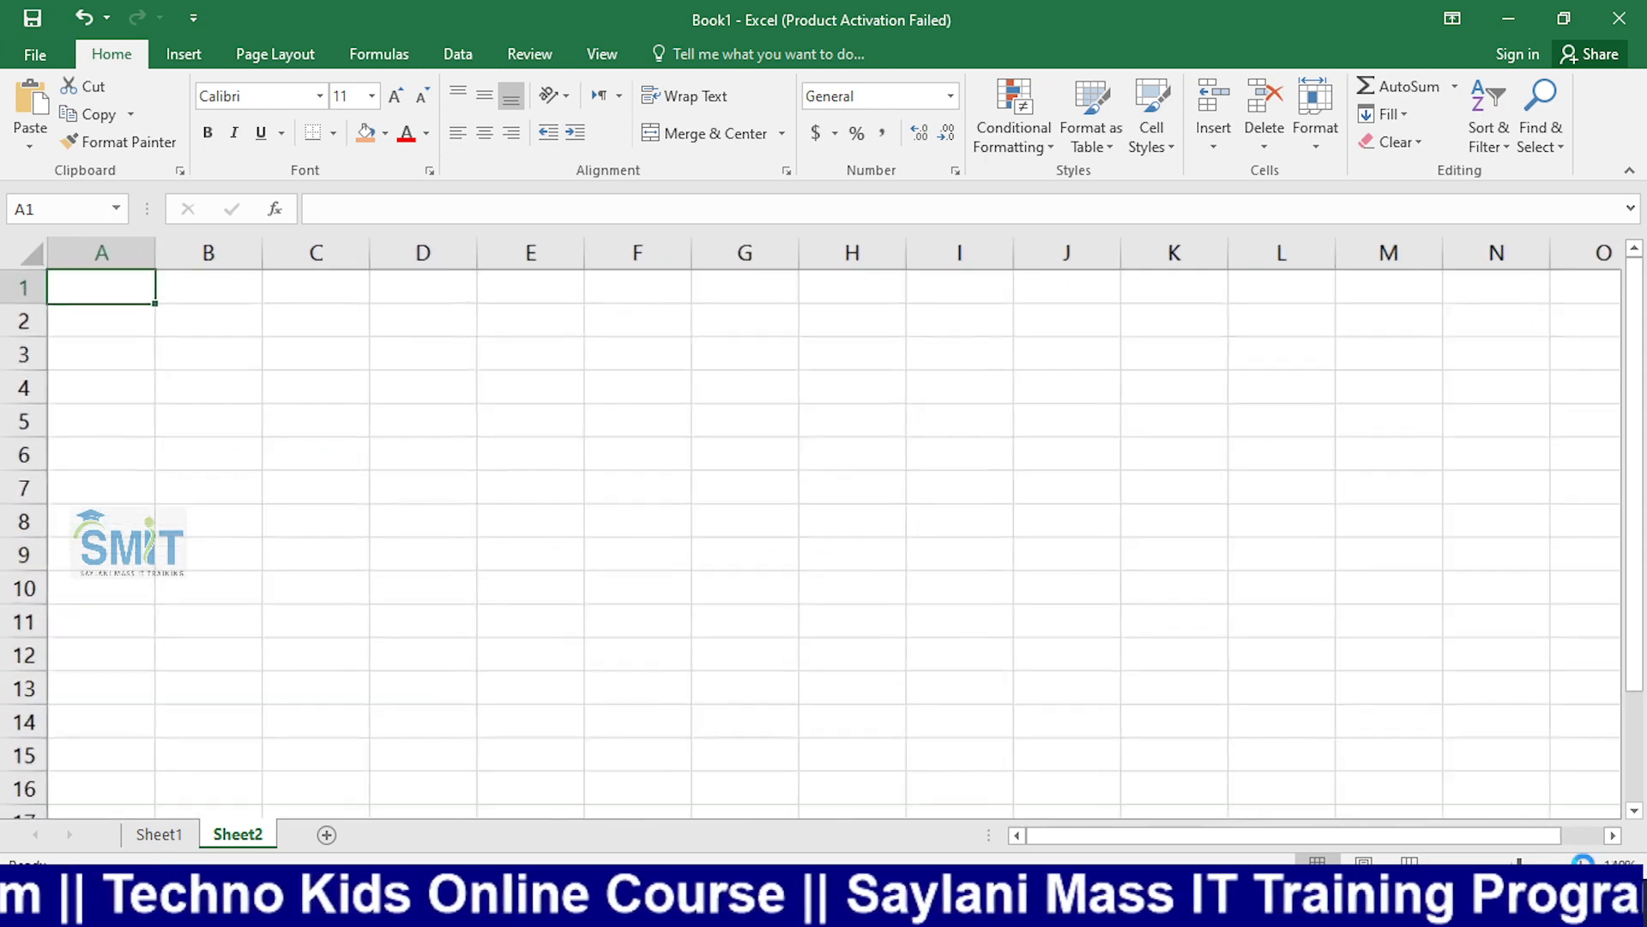
{"action": "left_click", "coordinate": [1580, 864]}
{"action": "left_click", "coordinate": [1580, 865]}
{"action": "left_click", "coordinate": [1580, 865]}
{"action": "left_click", "coordinate": [1581, 864]}
{"action": "left_click", "coordinate": [1580, 865]}
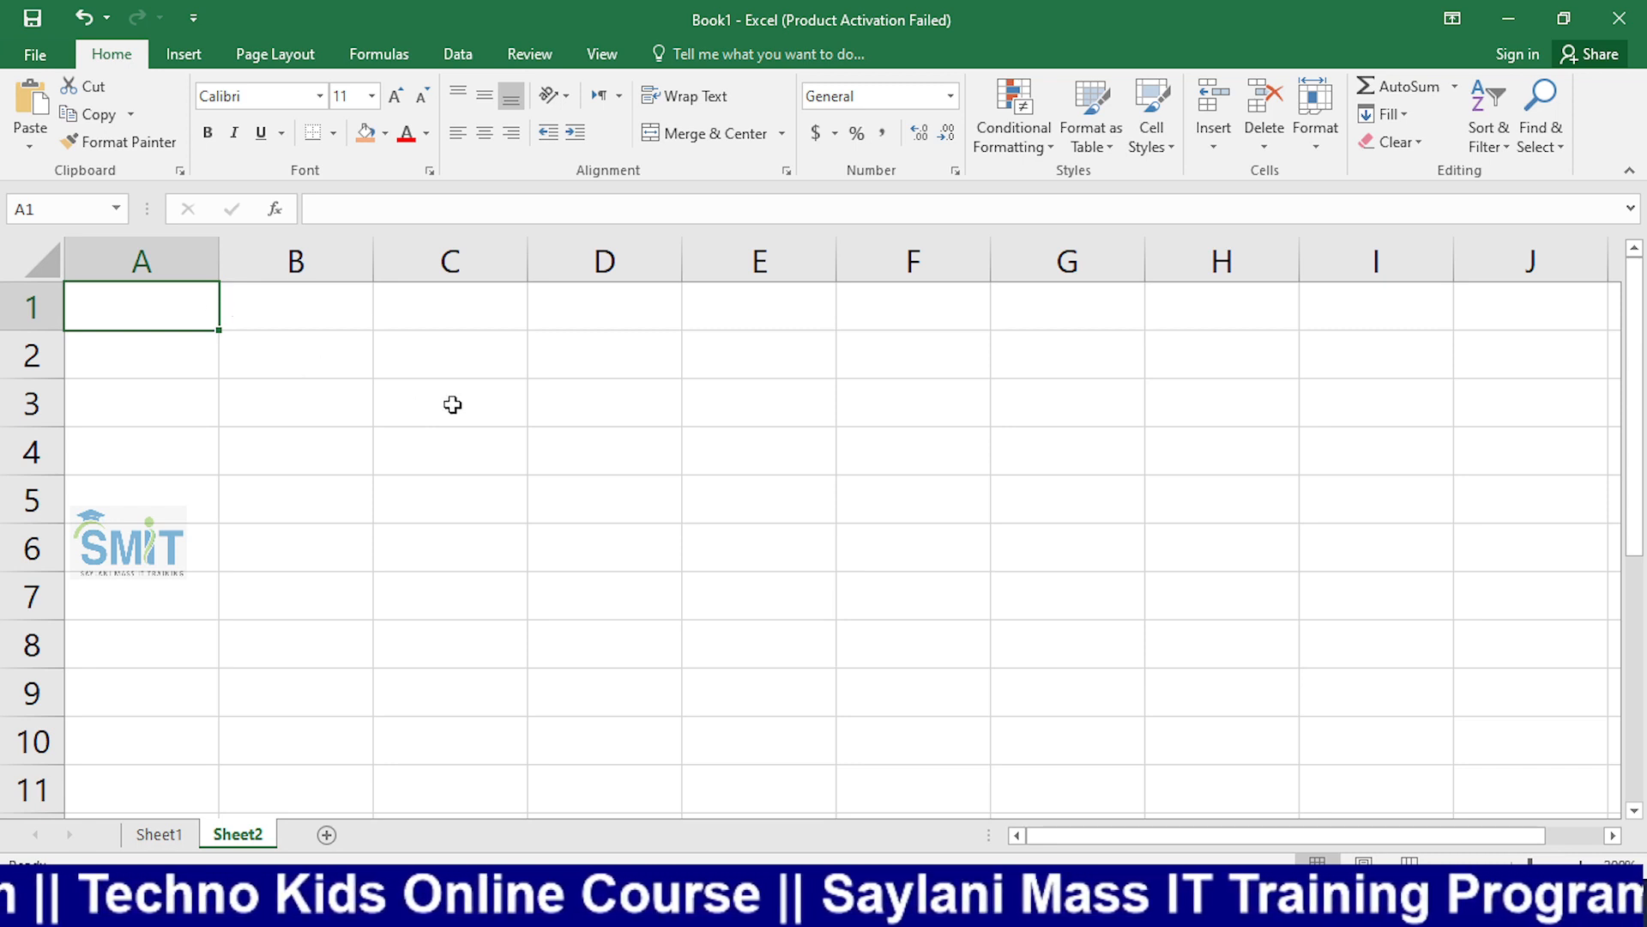
Step: Enter the text "Techno Kids Student" in cell A1 of the new sheet
{"action": "type", "text": "Tech"}
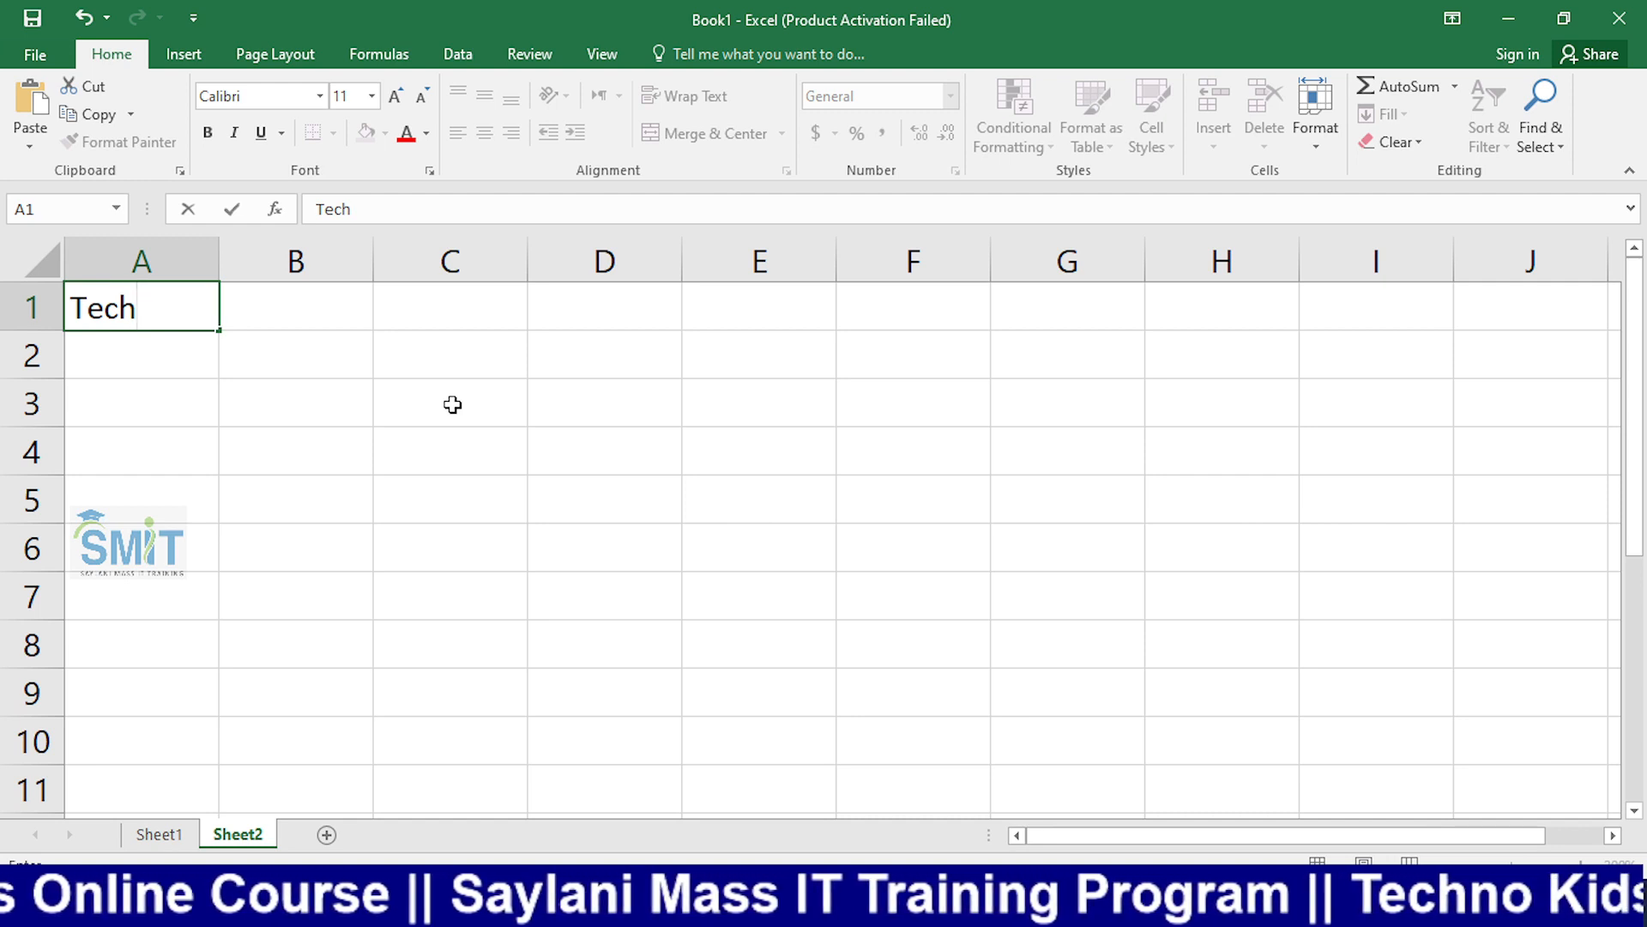
{"action": "type", "text": "no K"}
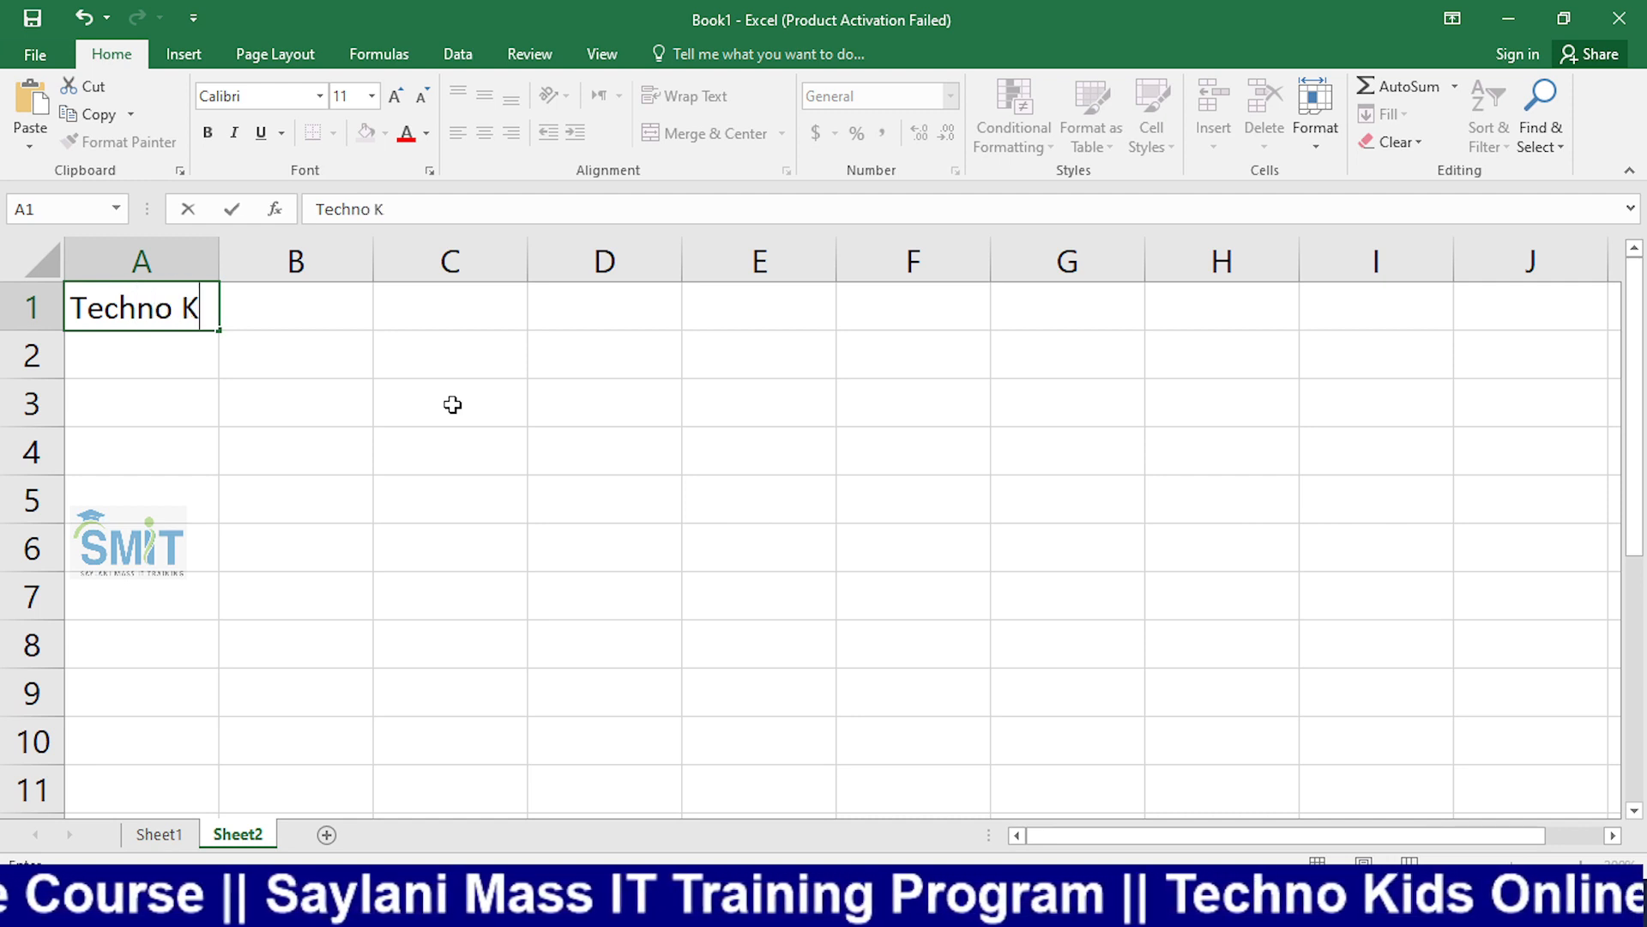
{"action": "type", "text": "ids"}
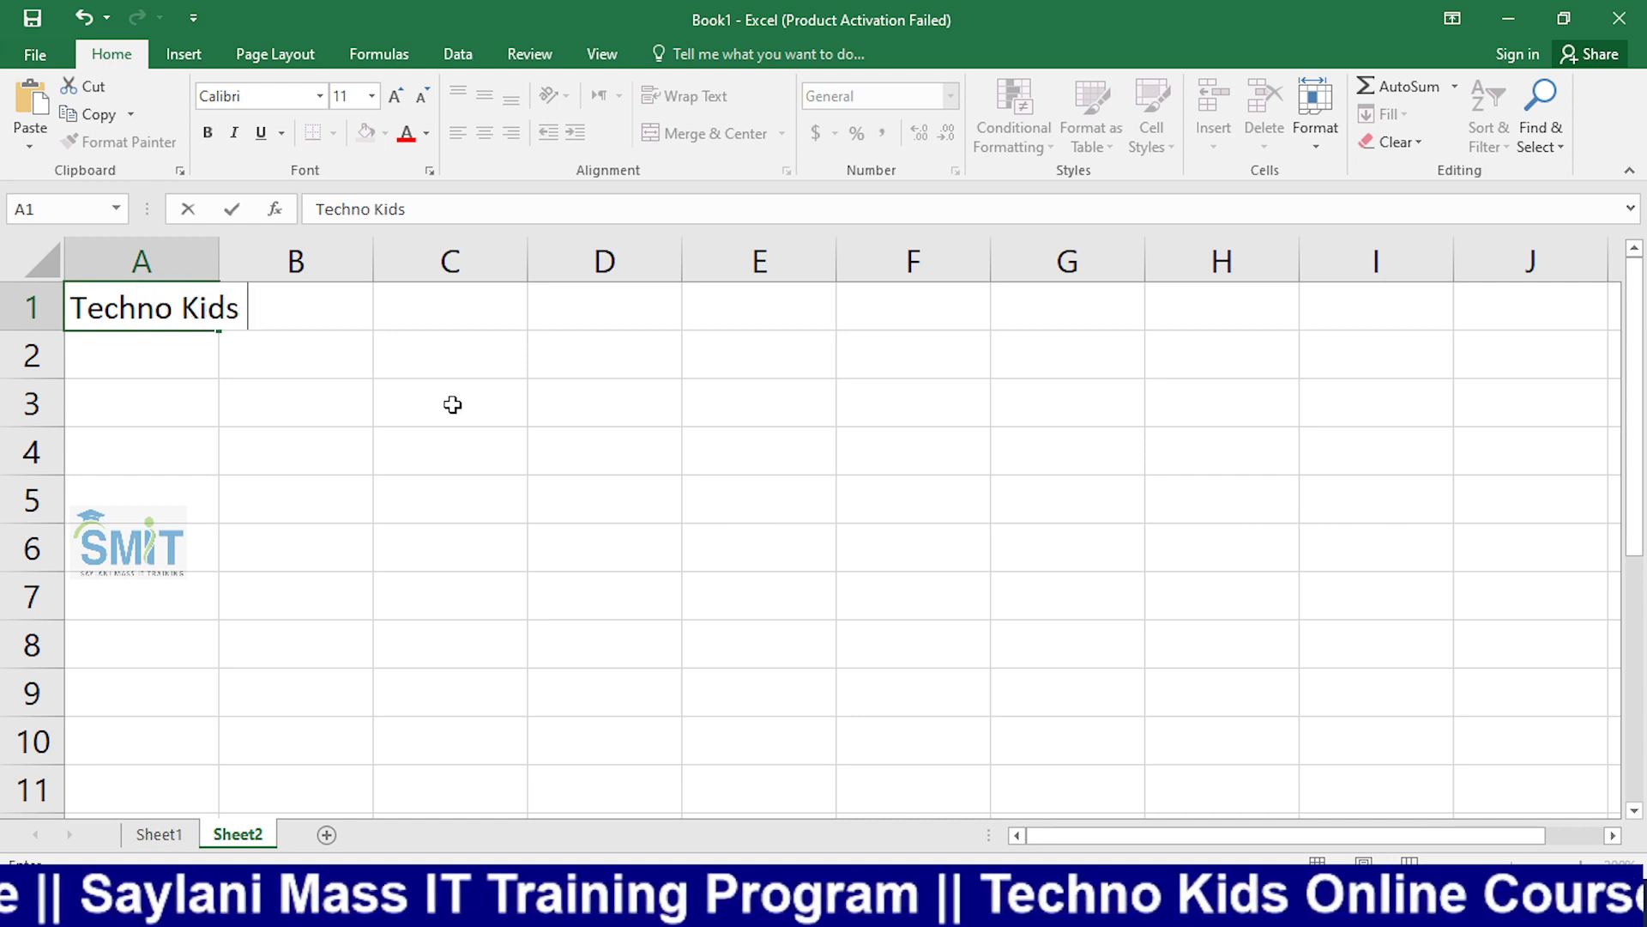
{"action": "type", "text": " St"}
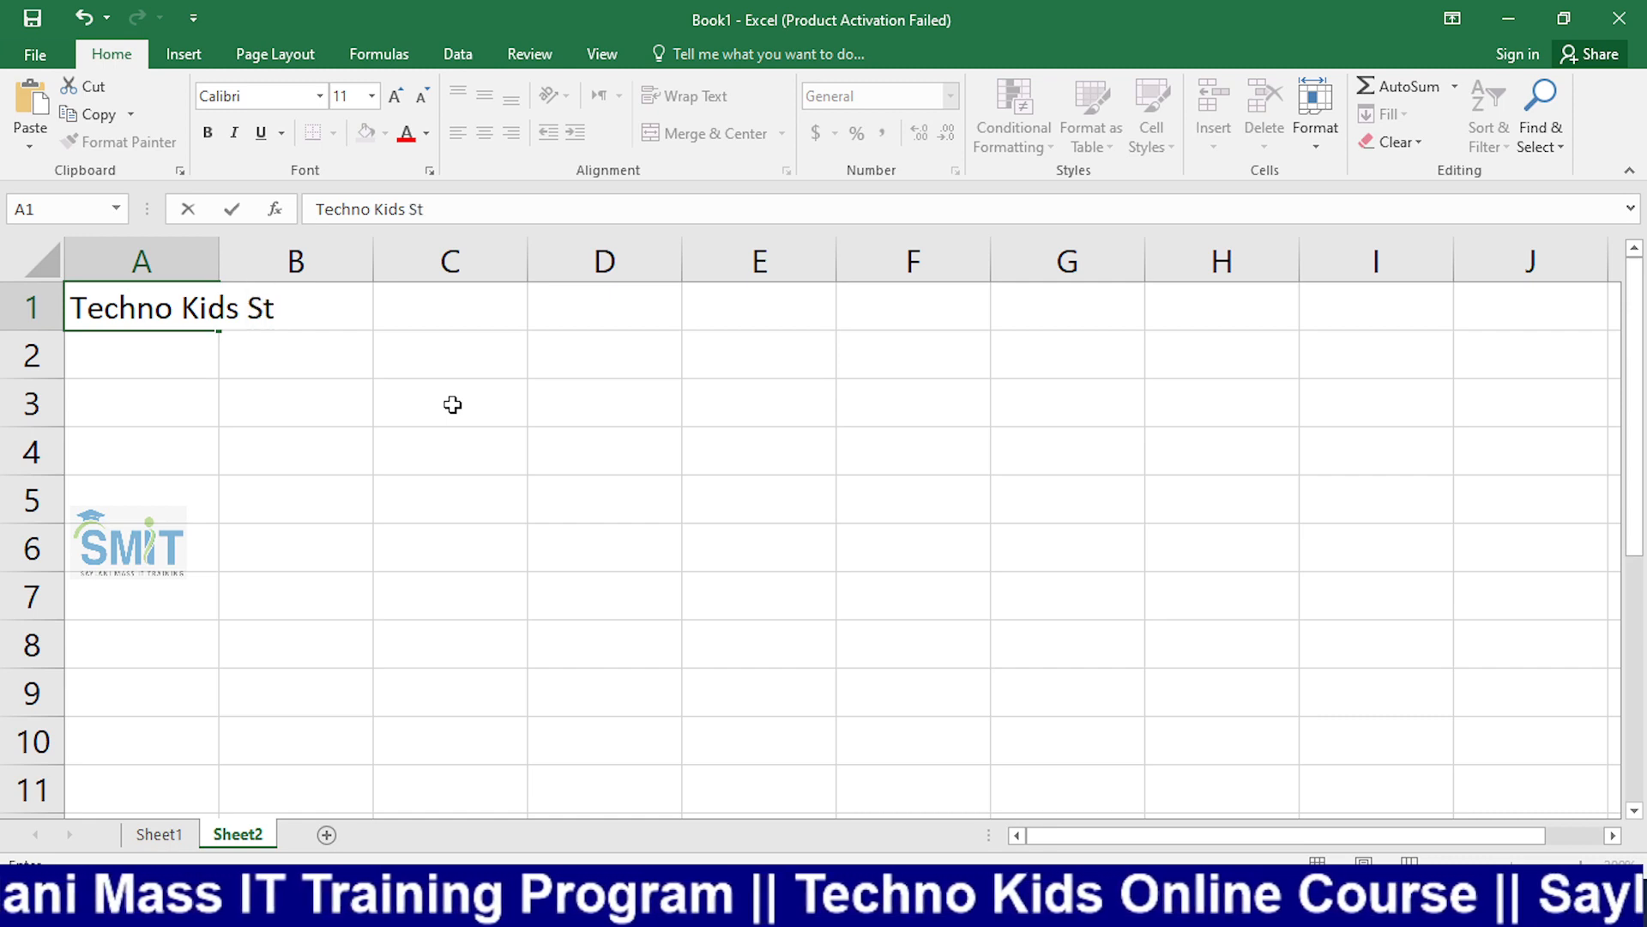
{"action": "type", "text": "udent"}
{"action": "key", "text": "Return"}
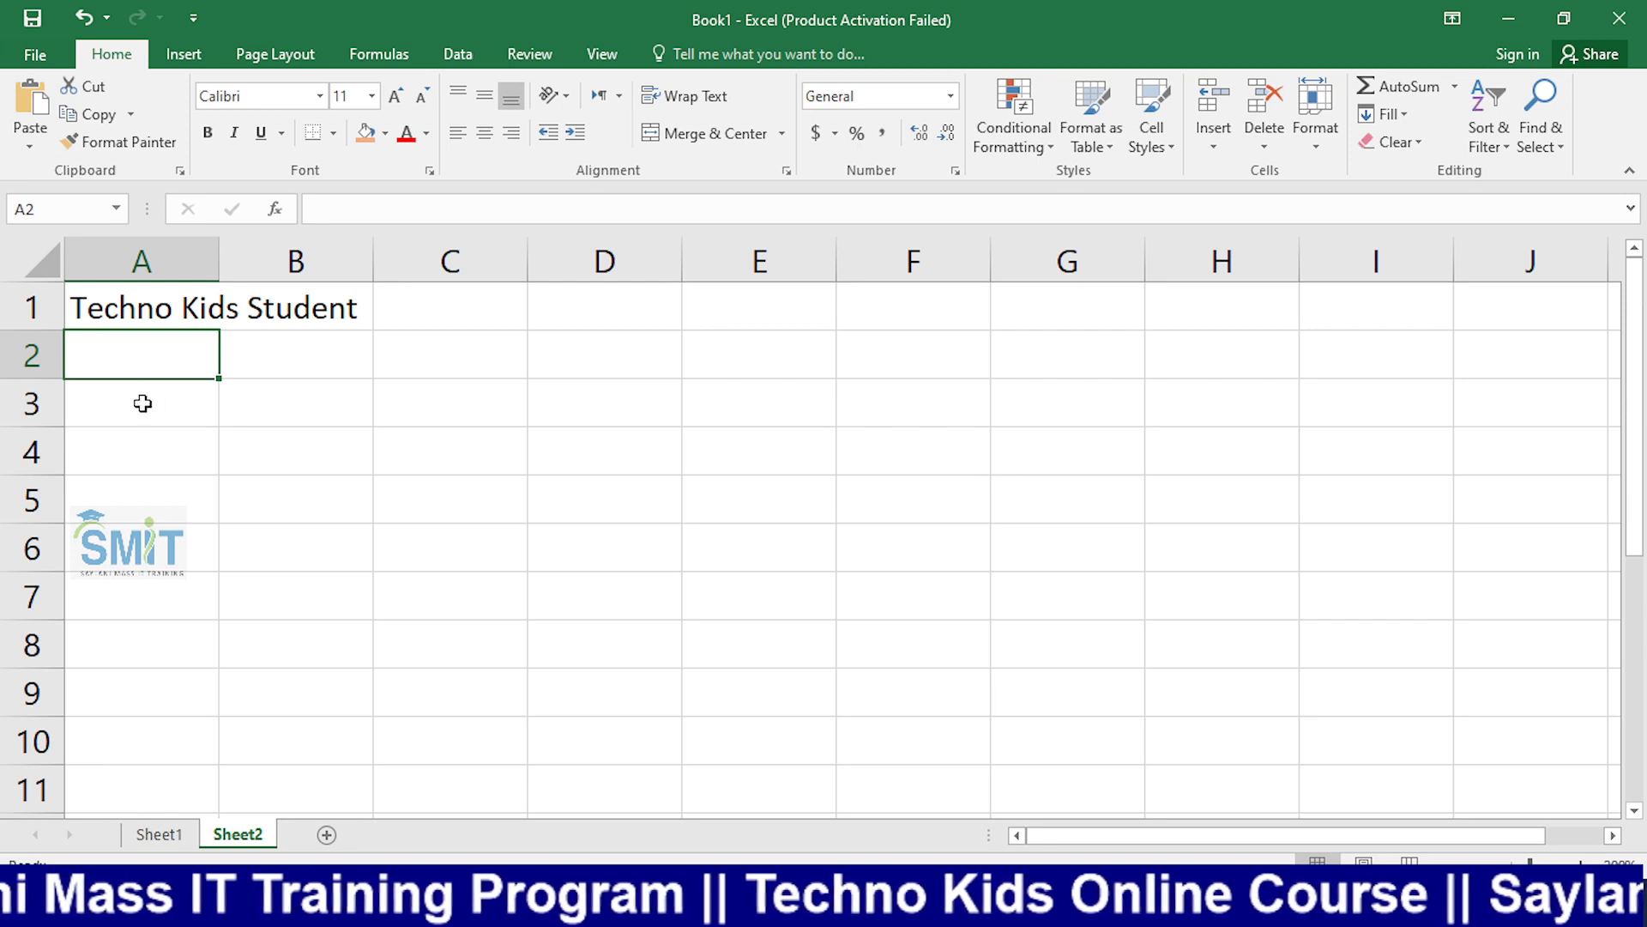
Step: Compare the contents of A1 and B1, and enter a person's first name in B1
{"action": "left_click", "coordinate": [174, 313]}
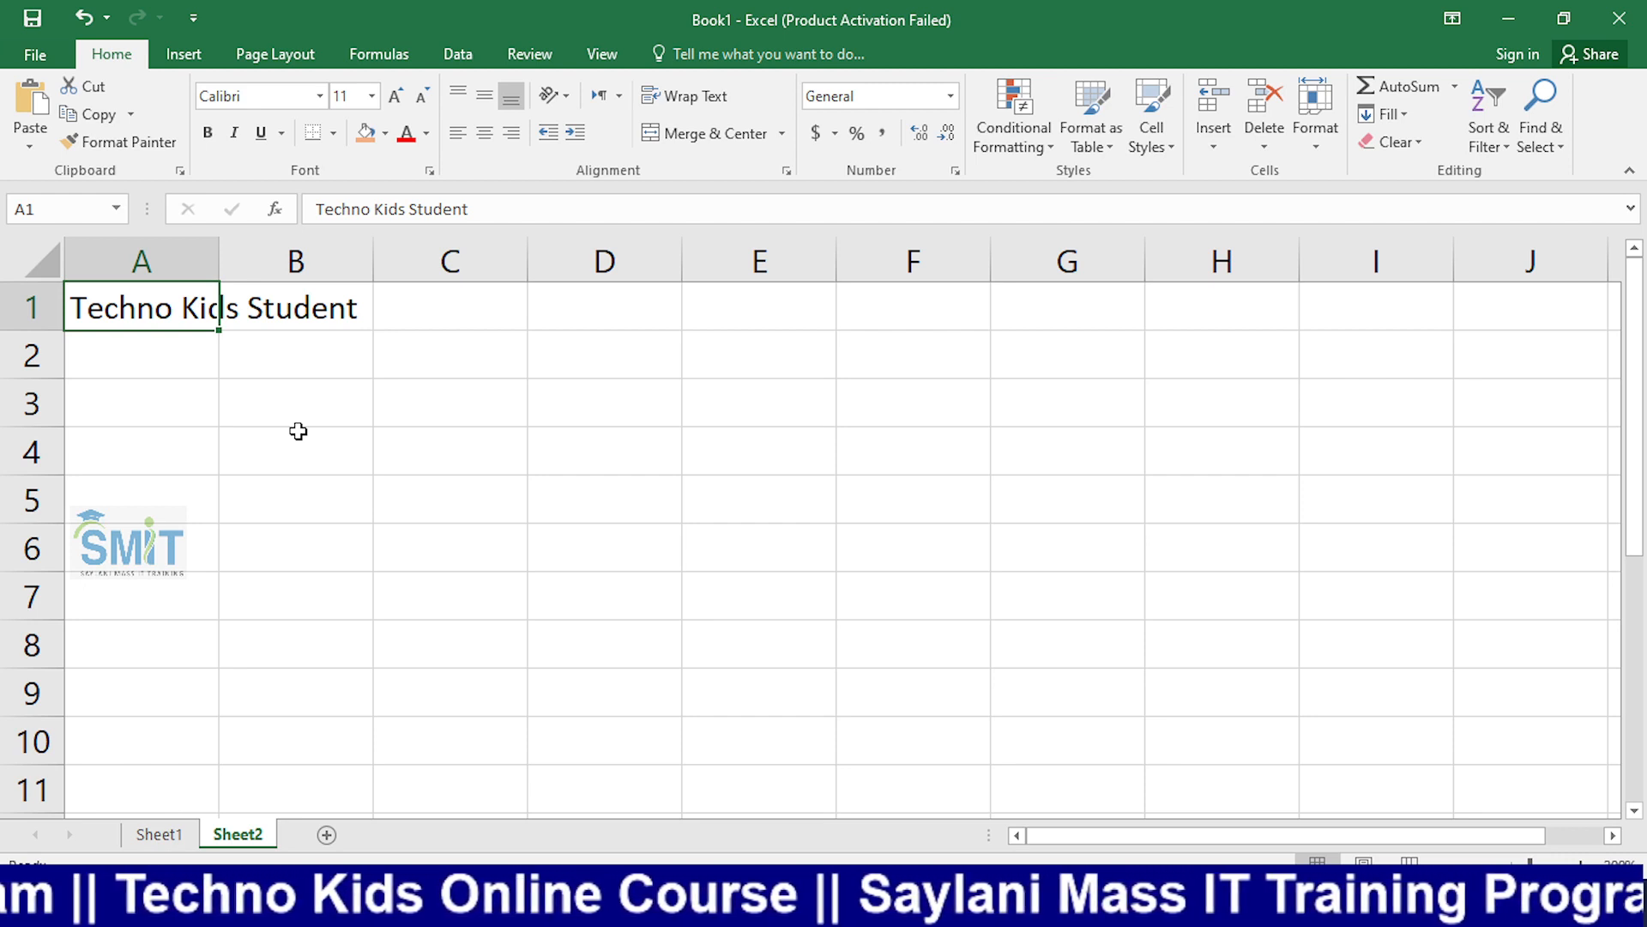
{"action": "left_click", "coordinate": [287, 310]}
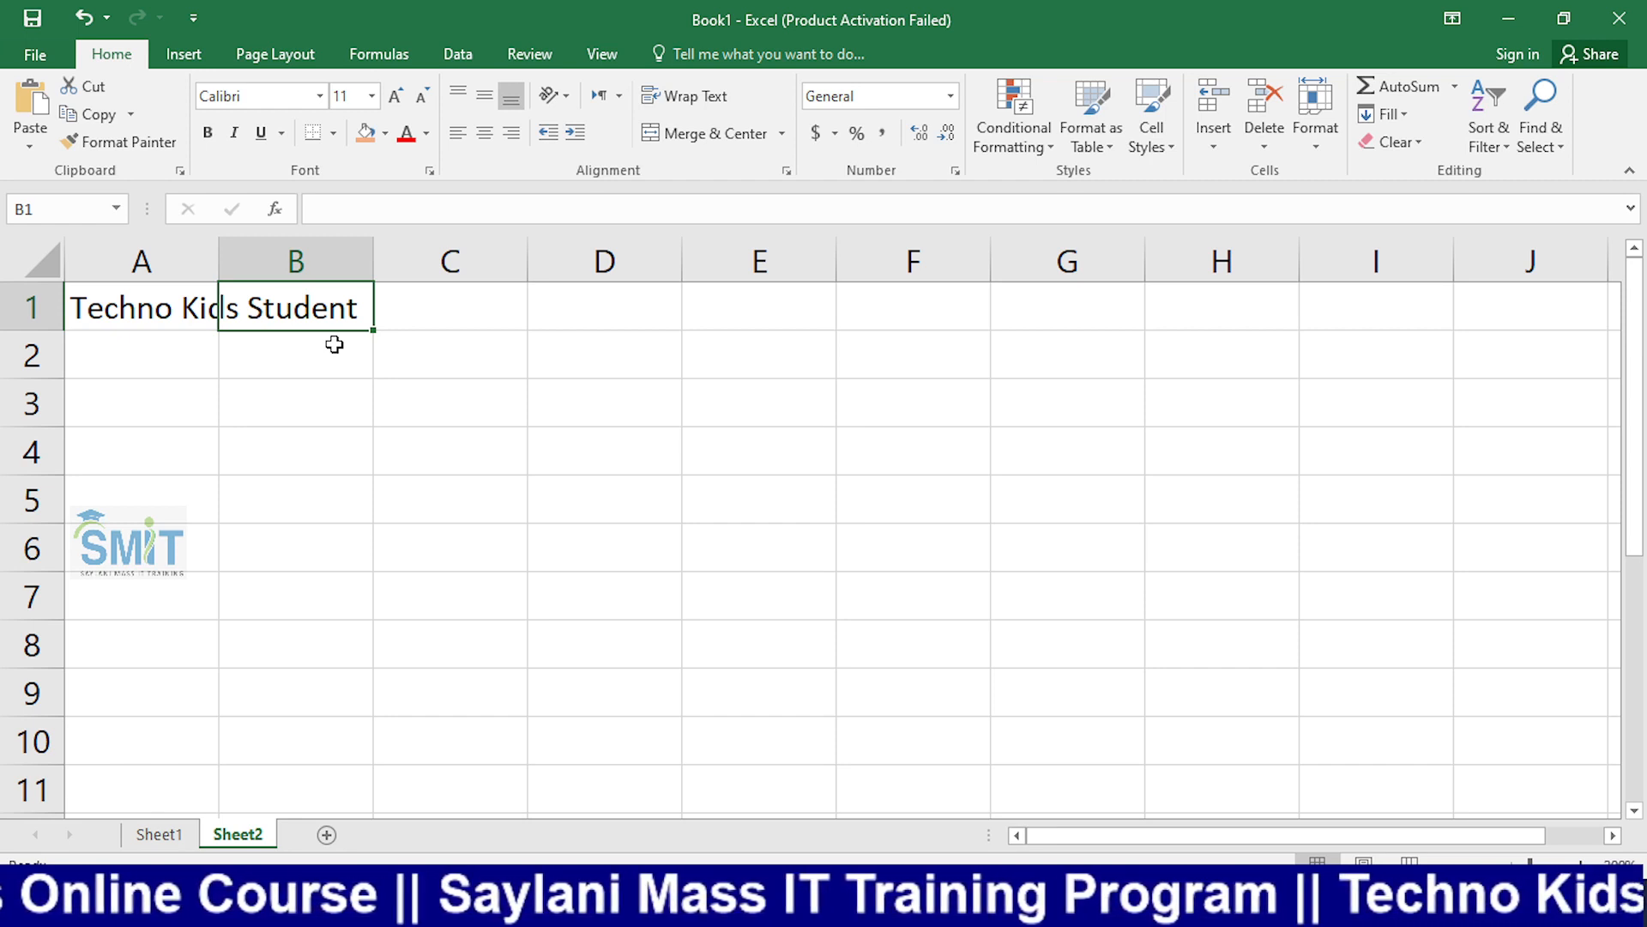
{"action": "type", "text": "Rizwan"}
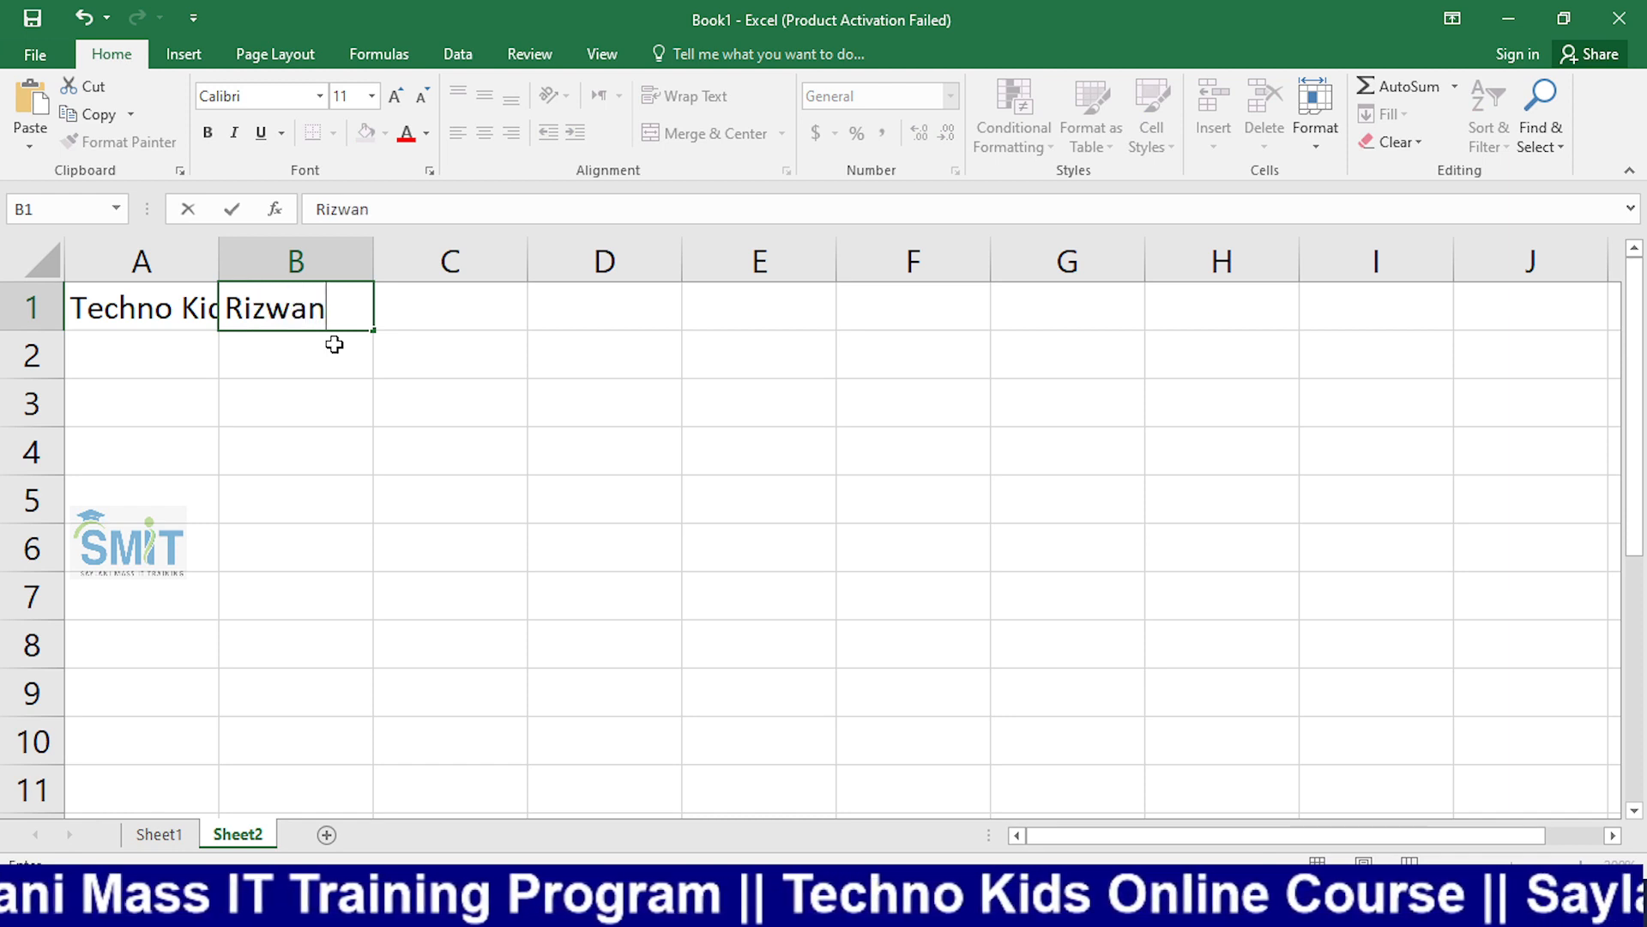
{"action": "left_click", "coordinate": [740, 433]}
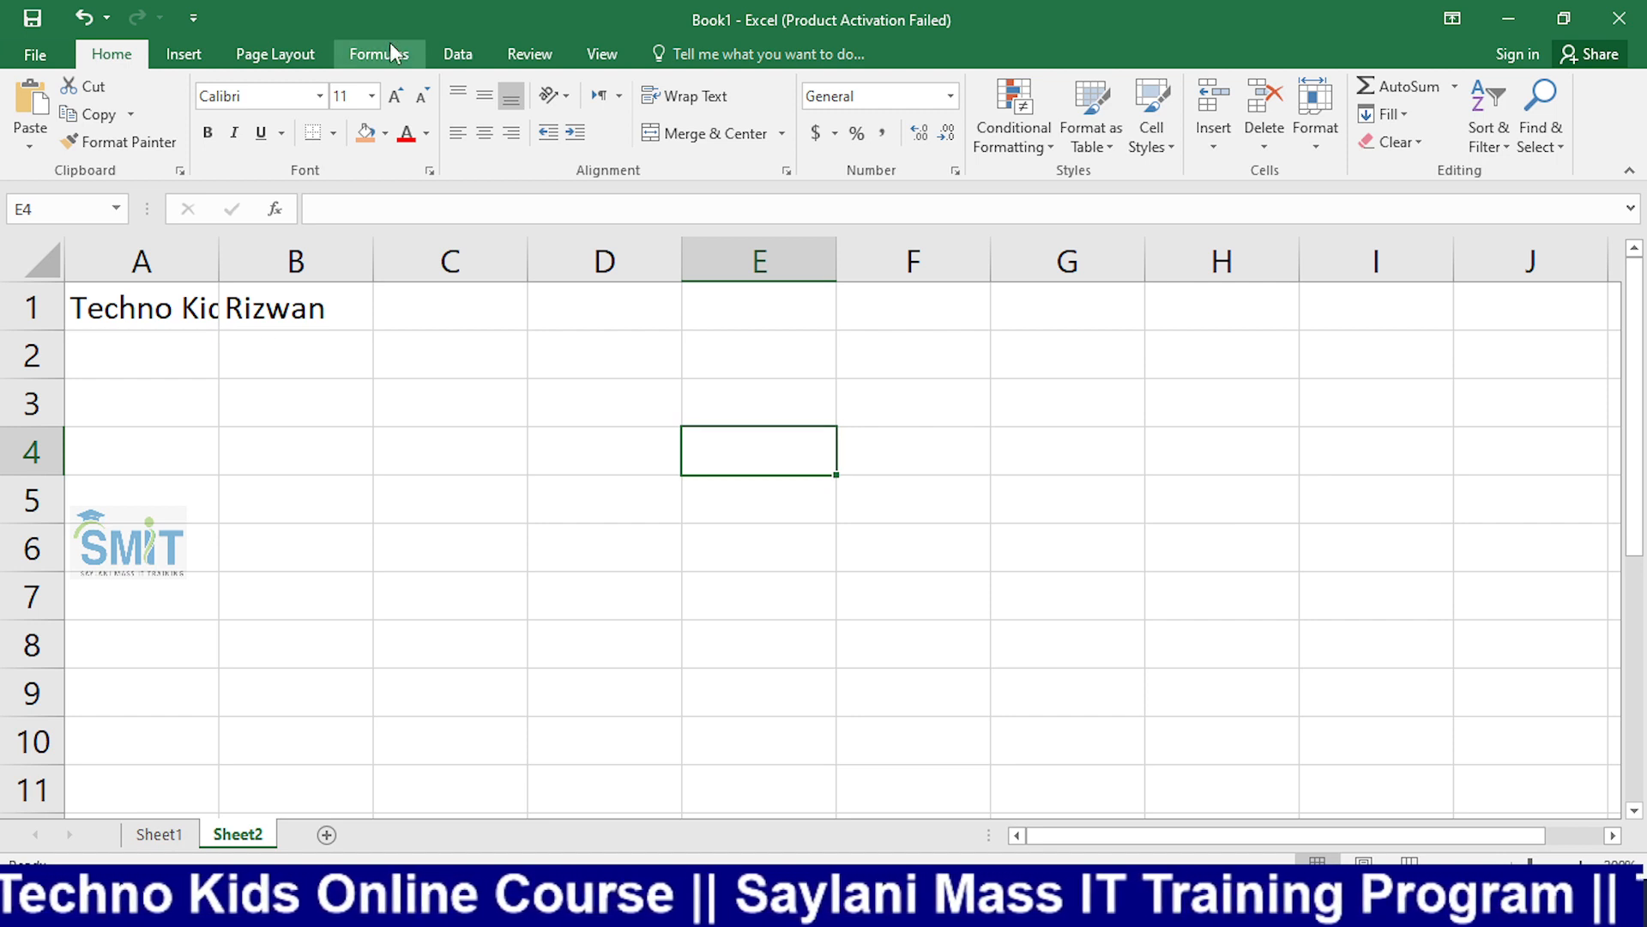
Step: Examine the stored content of cell B1 in the formula bar
{"action": "left_click", "coordinate": [290, 311]}
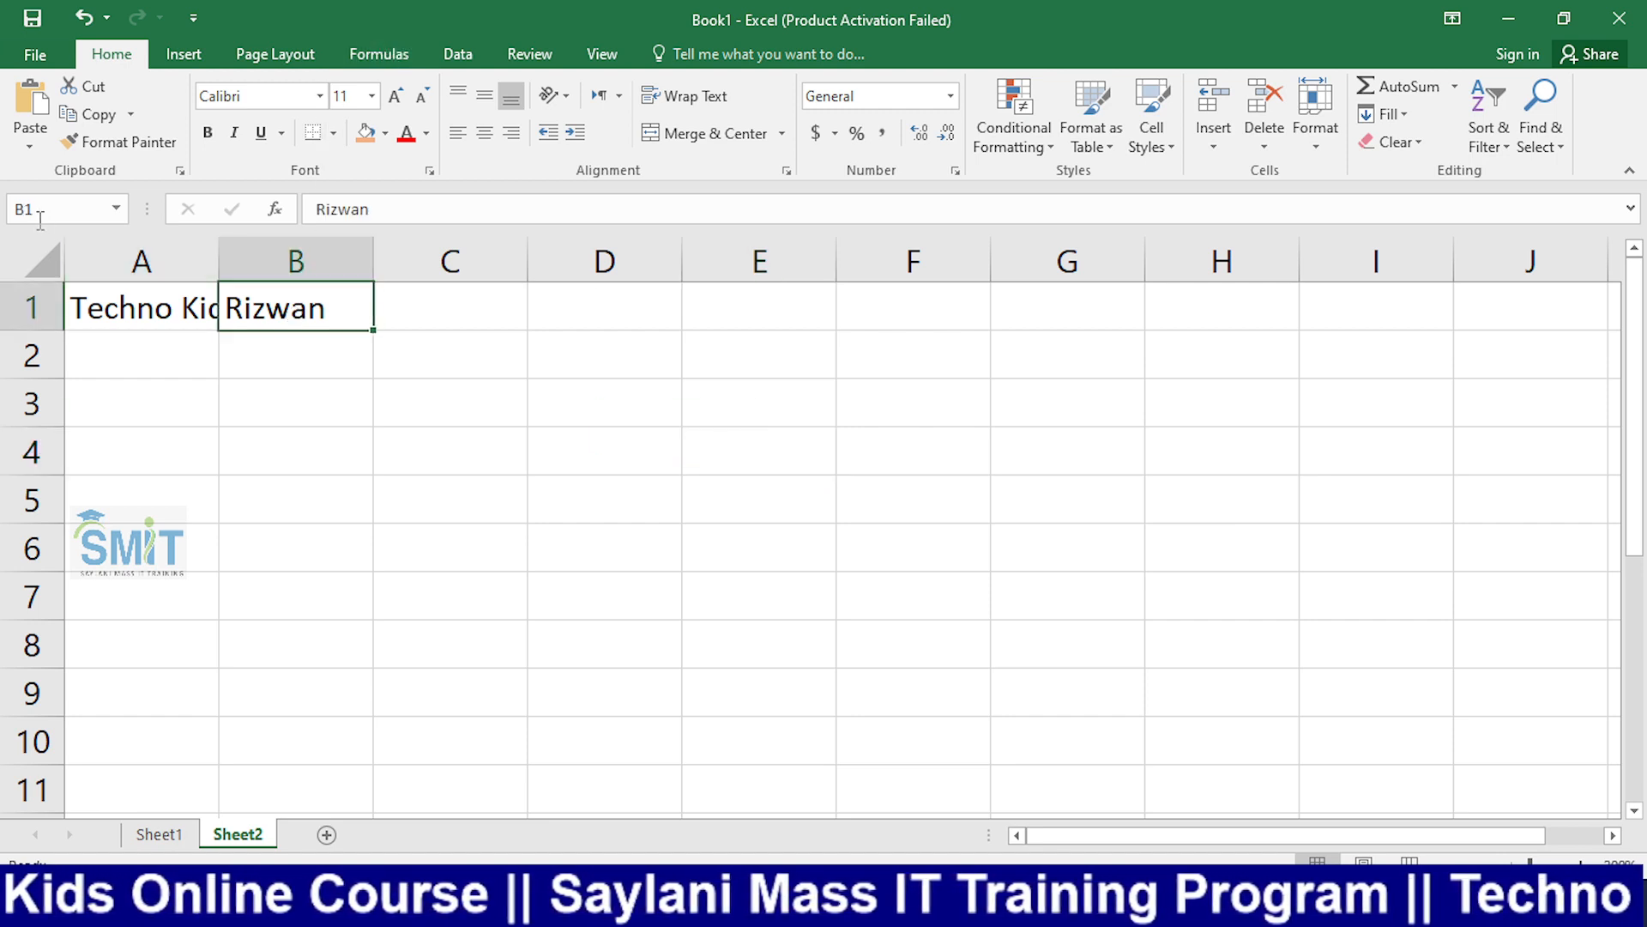
{"action": "left_click", "coordinate": [494, 433]}
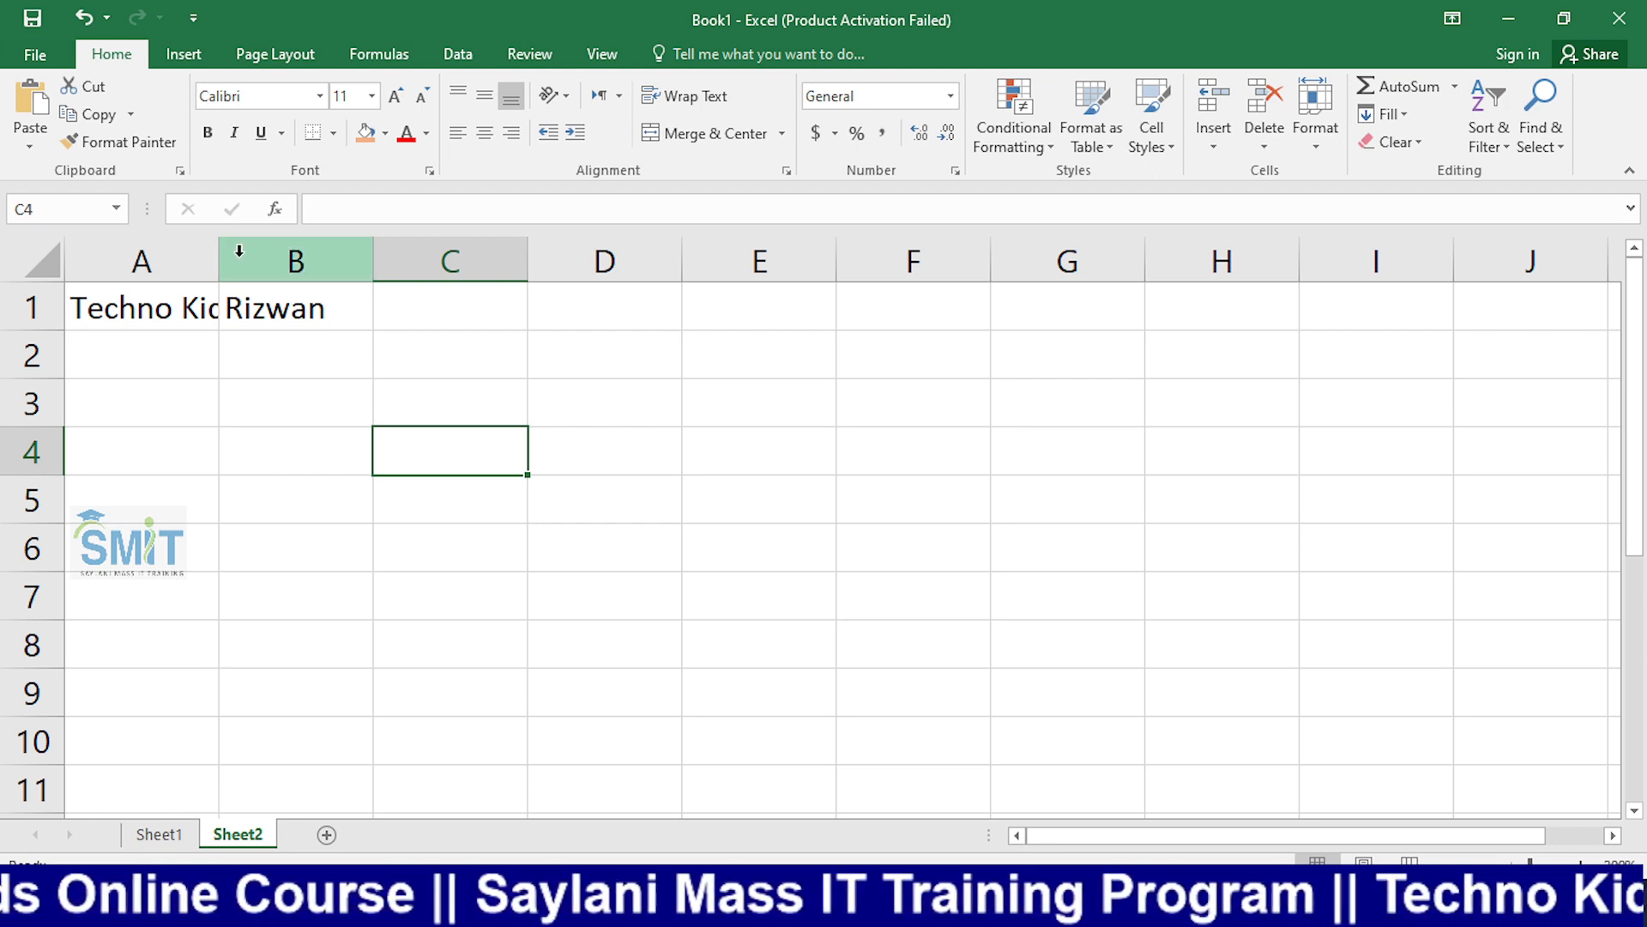
{"action": "left_click", "coordinate": [292, 314]}
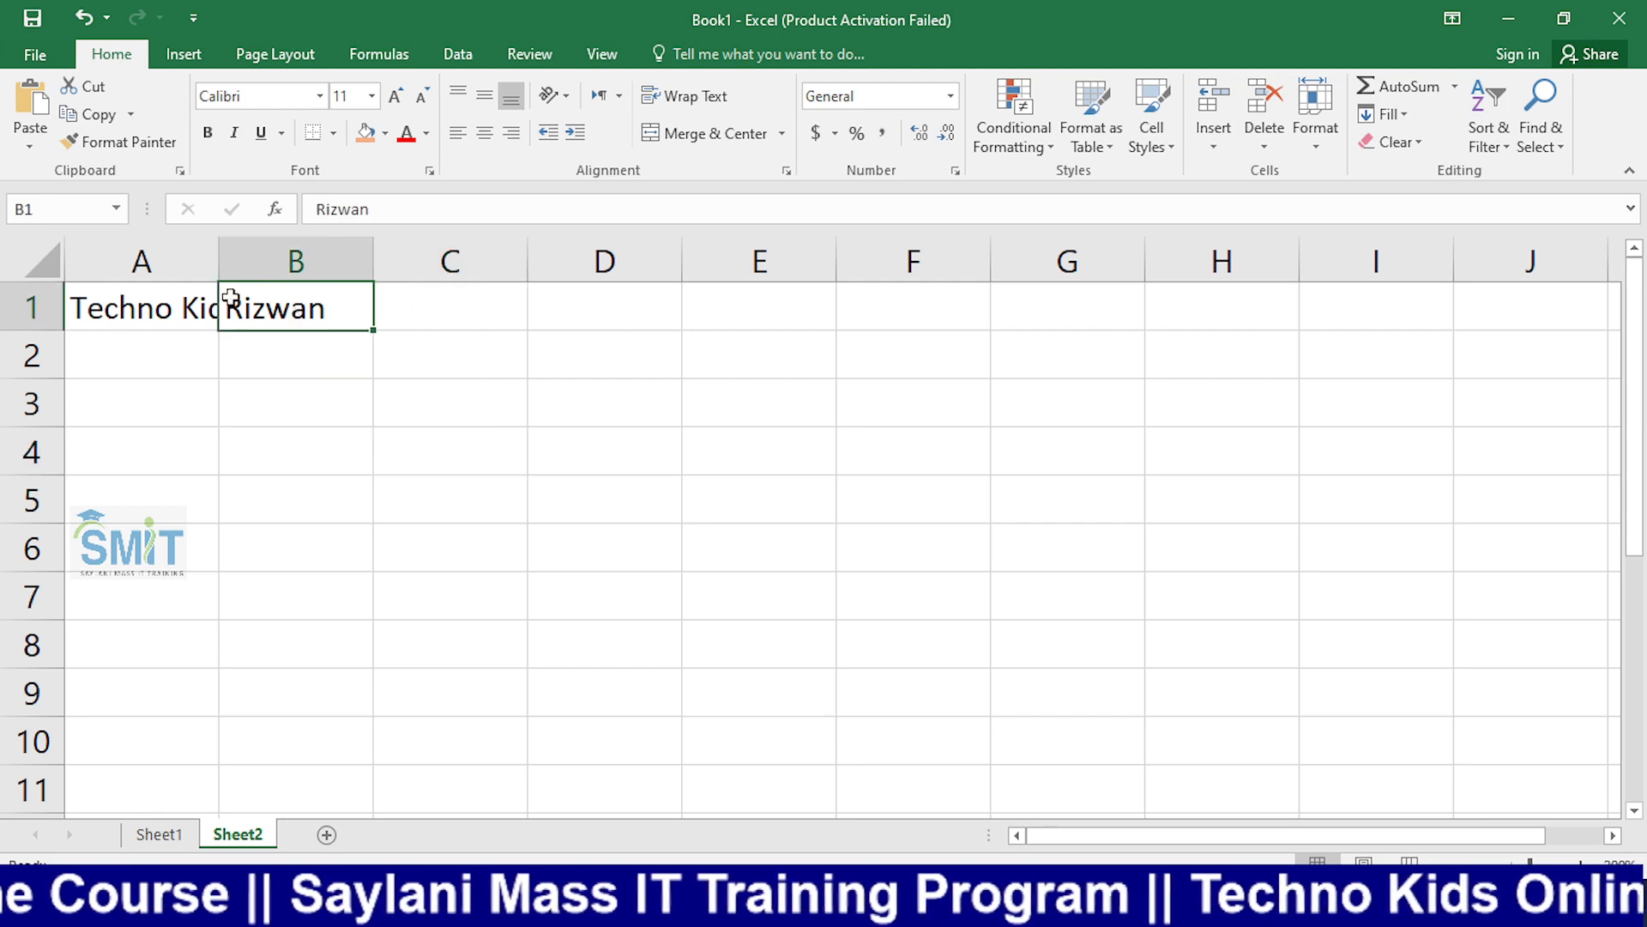
{"action": "double_click", "coordinate": [396, 213]}
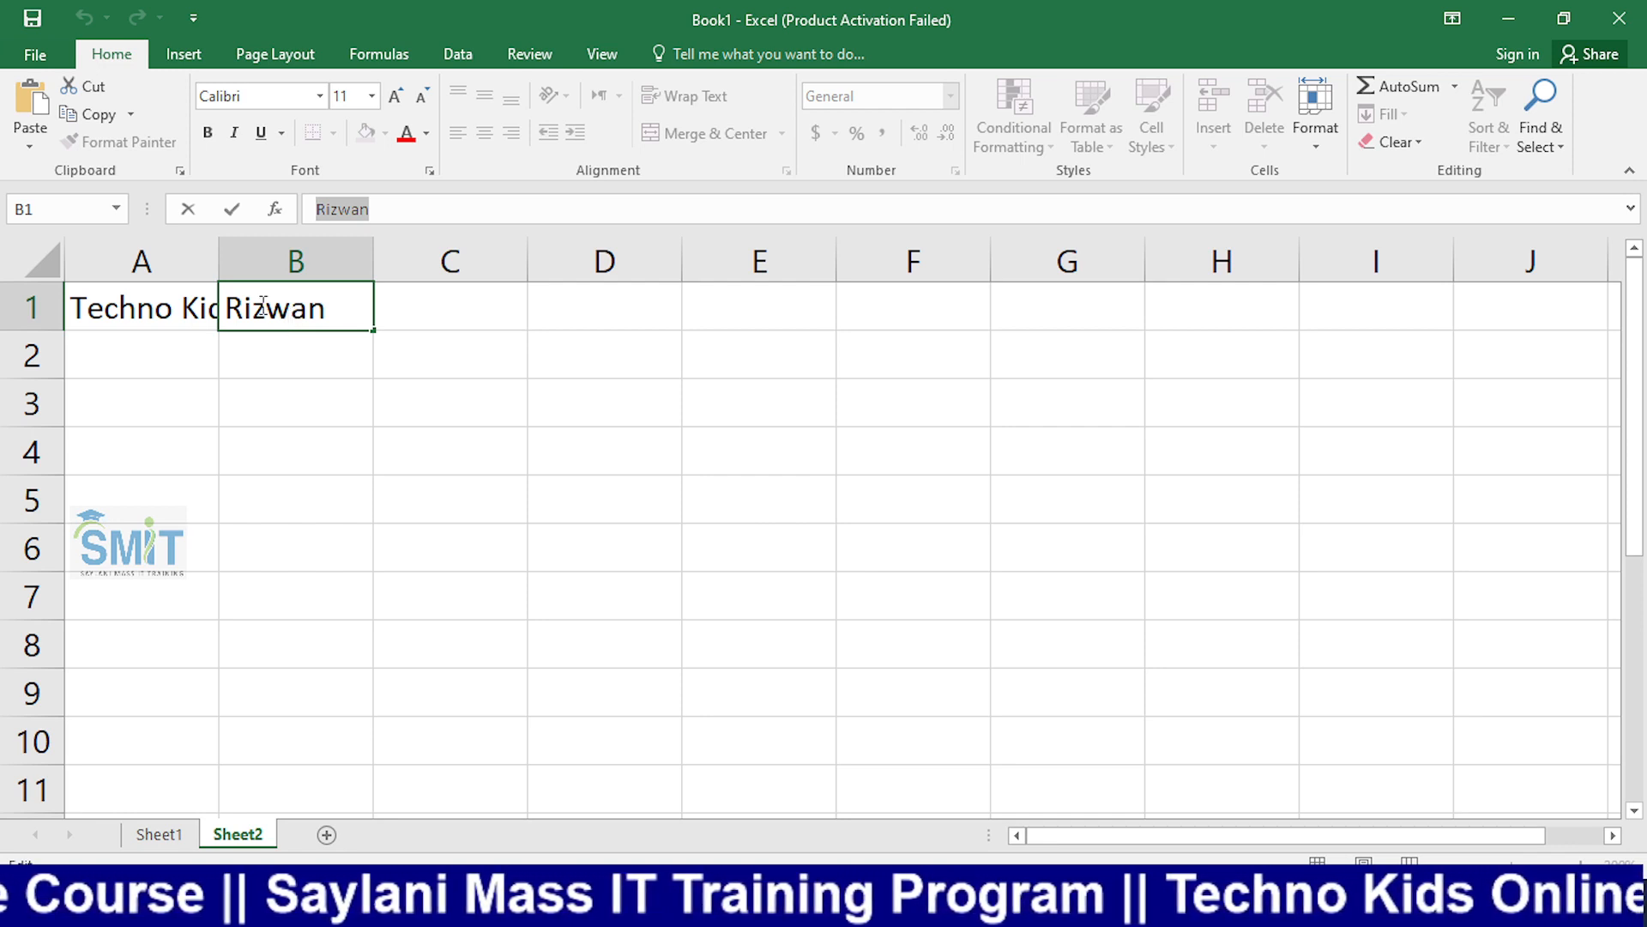
{"action": "left_click", "coordinate": [369, 480]}
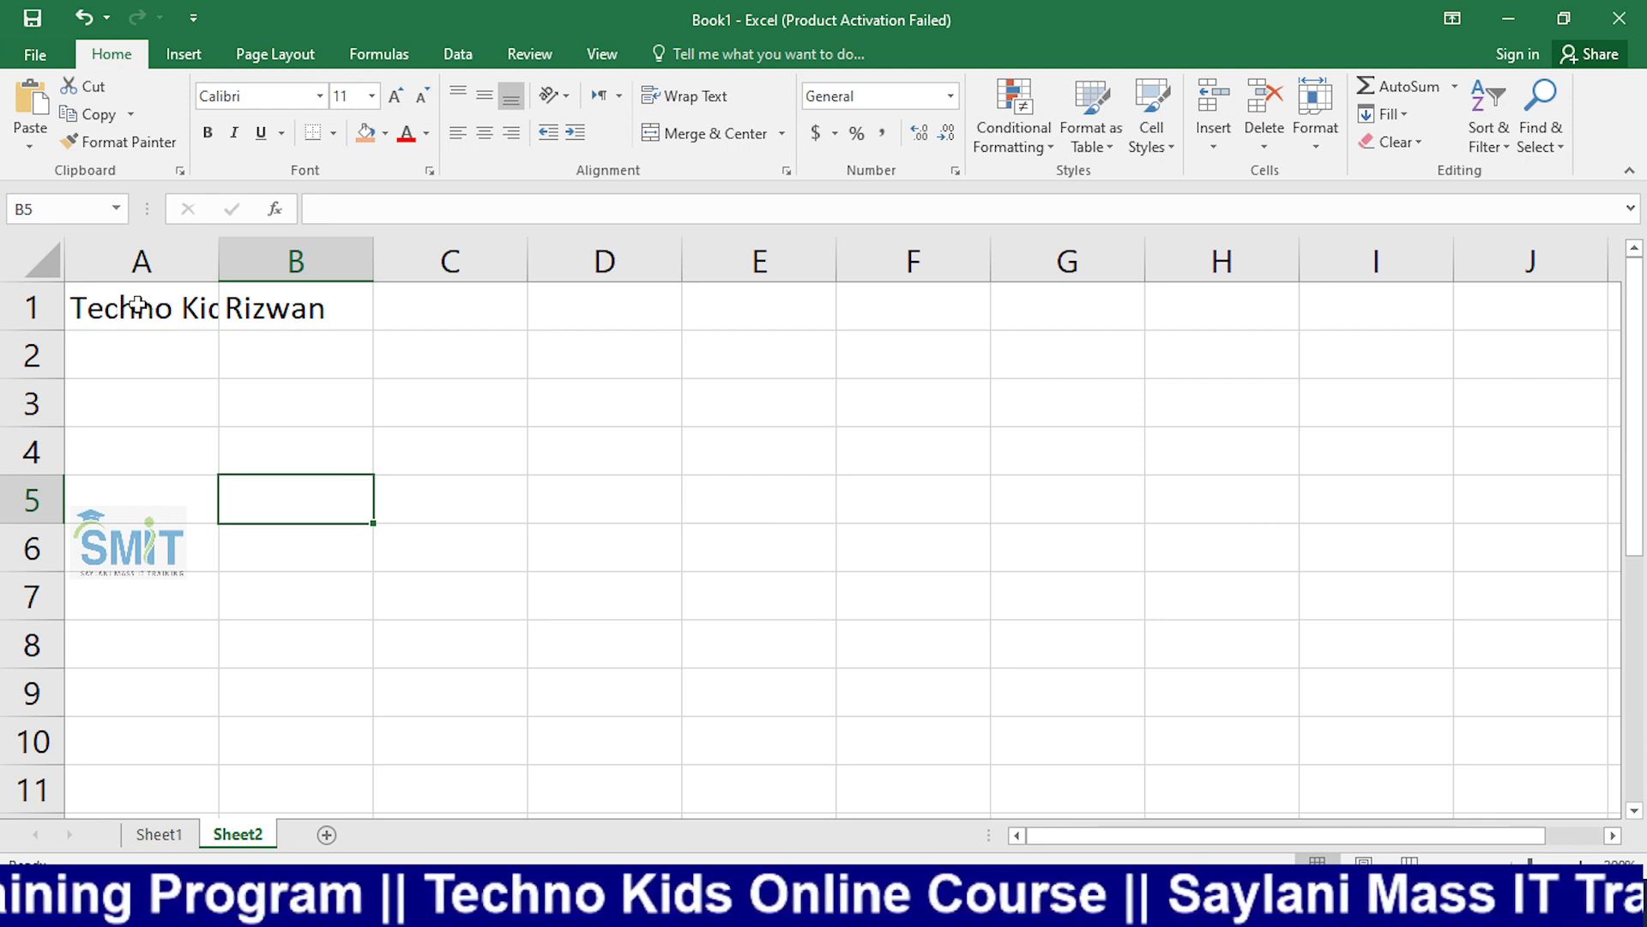
Step: Examine the full text stored in cell A1 in the formula bar, comparing it with the cut-off display beside B1
{"action": "left_click", "coordinate": [305, 210]}
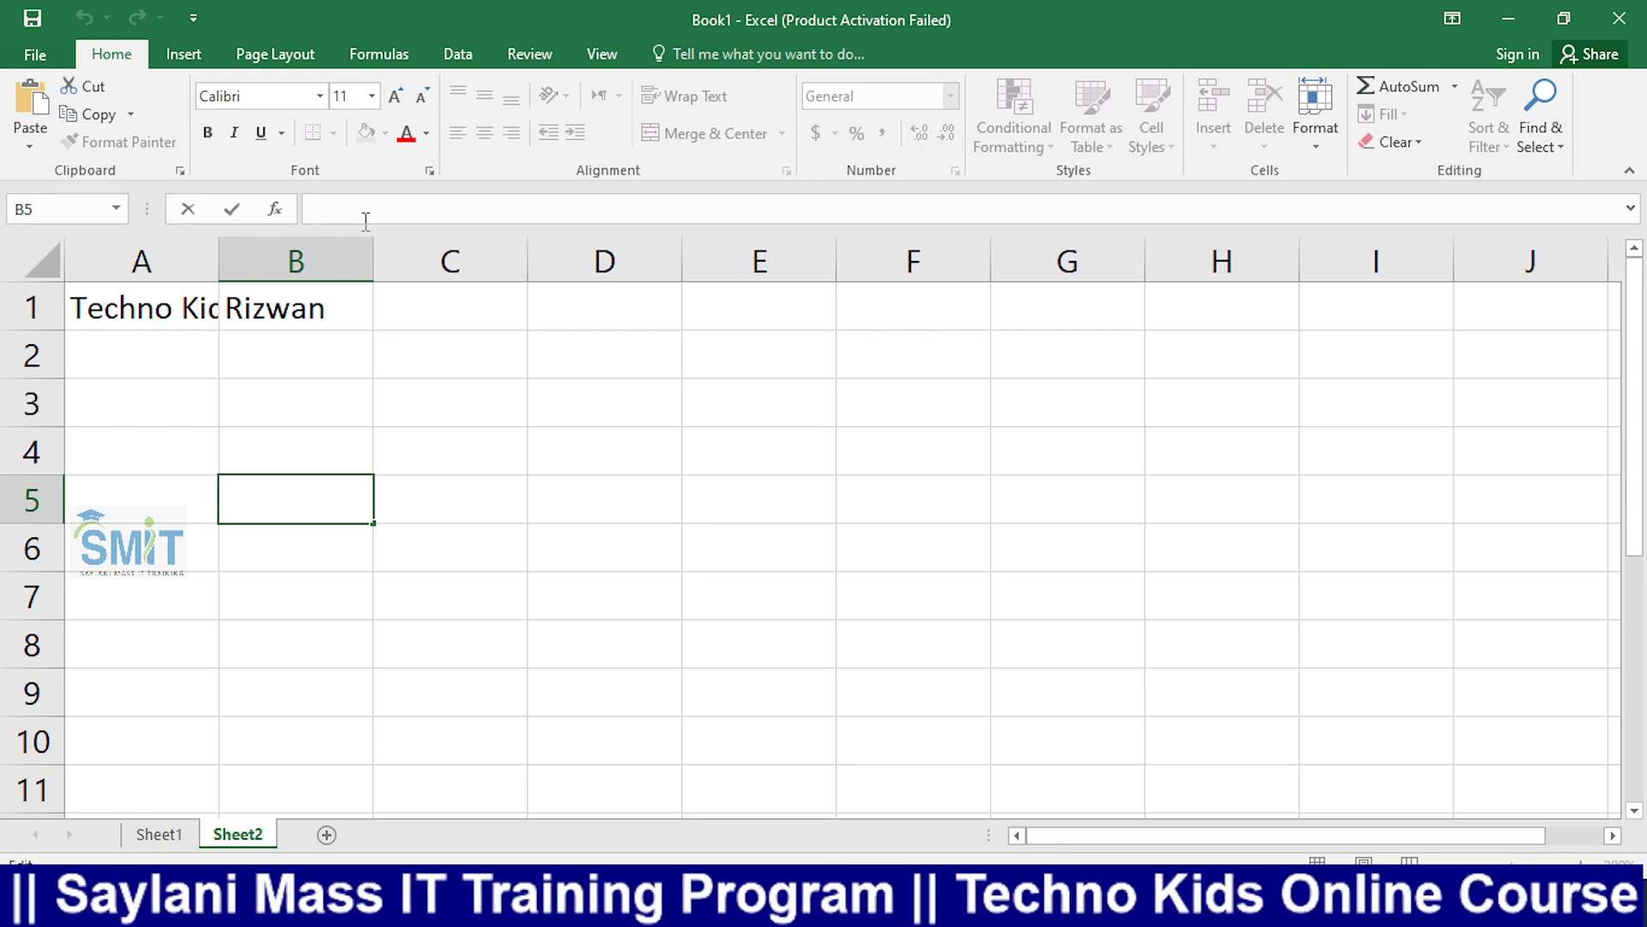
{"action": "left_click", "coordinate": [171, 308]}
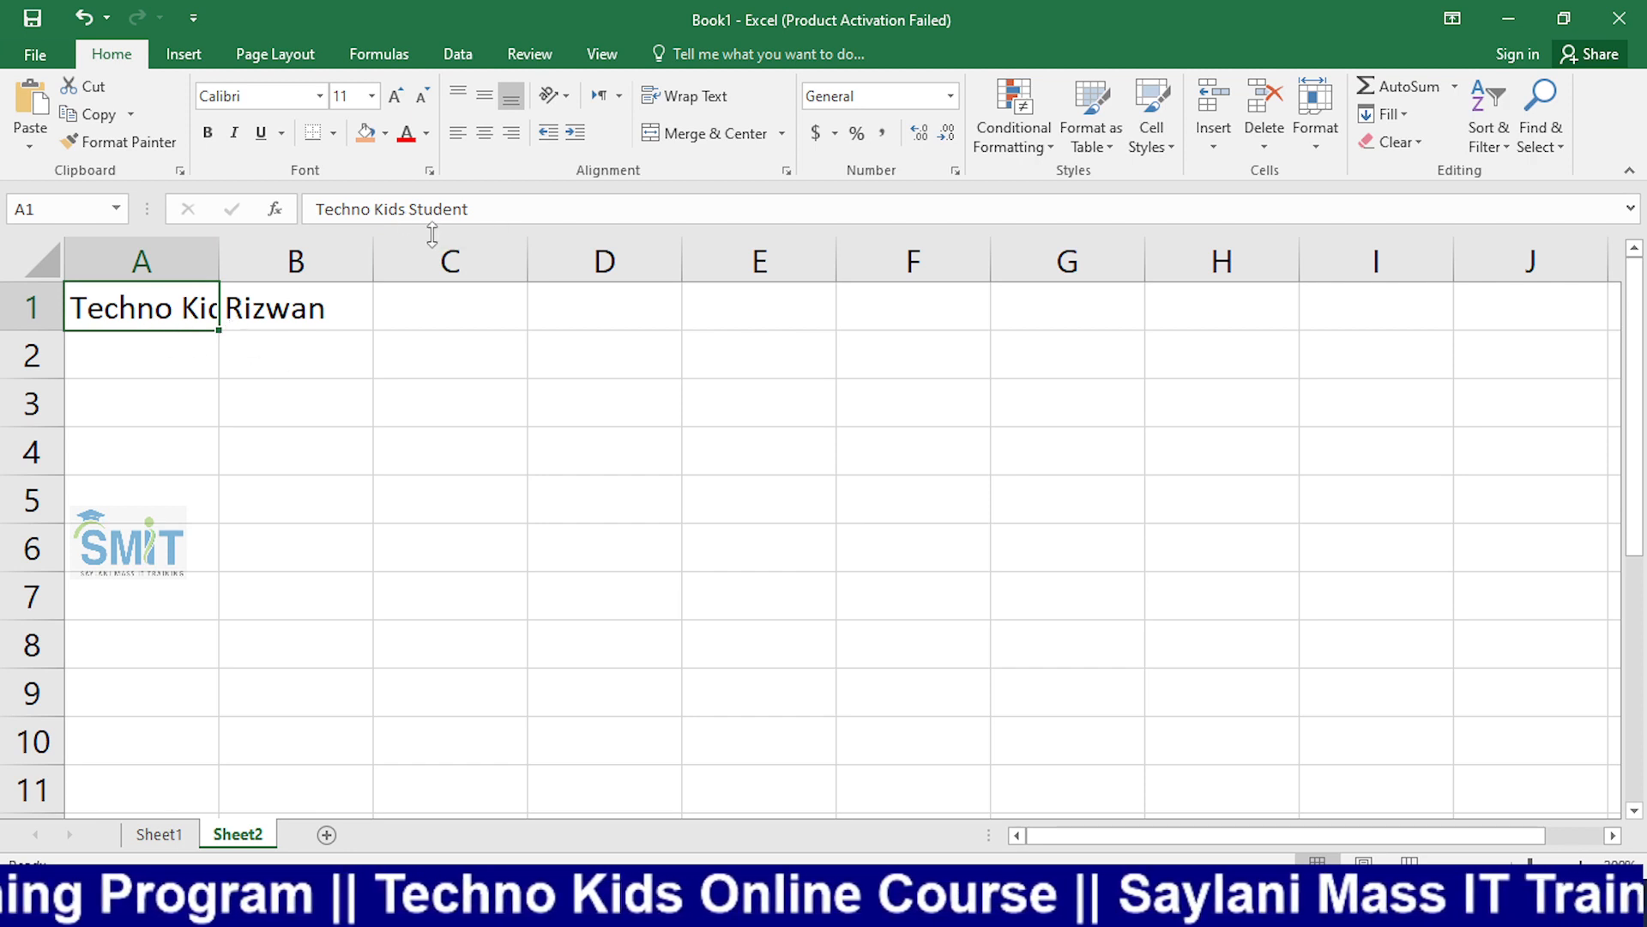
{"action": "left_click", "coordinate": [487, 422]}
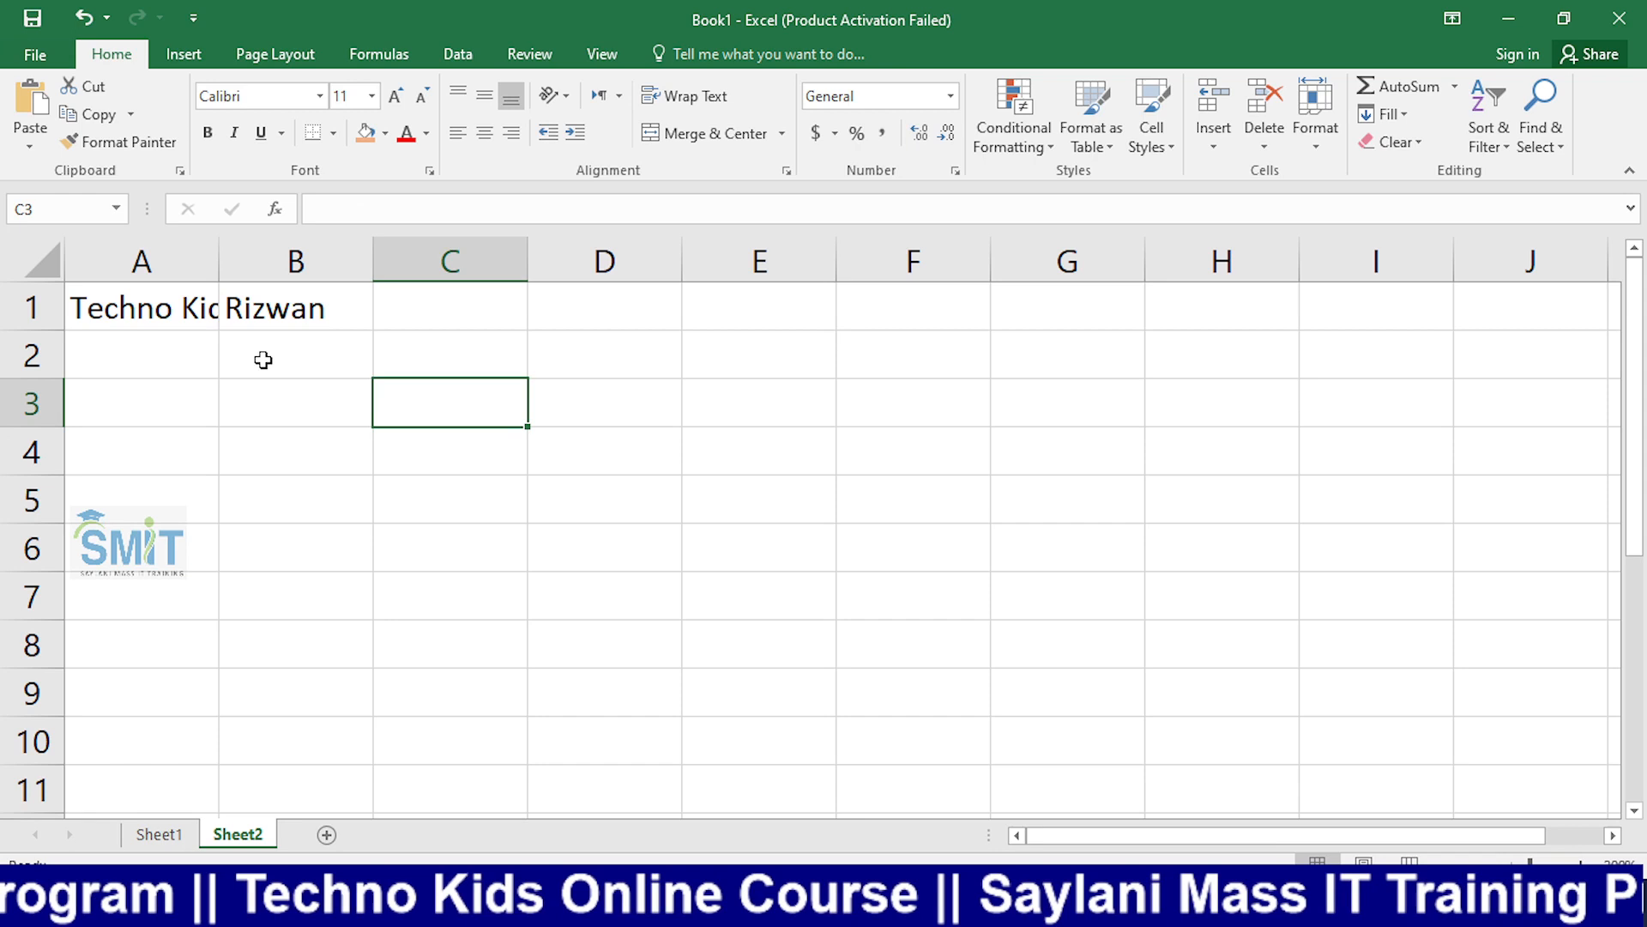
{"action": "left_click", "coordinate": [167, 312]}
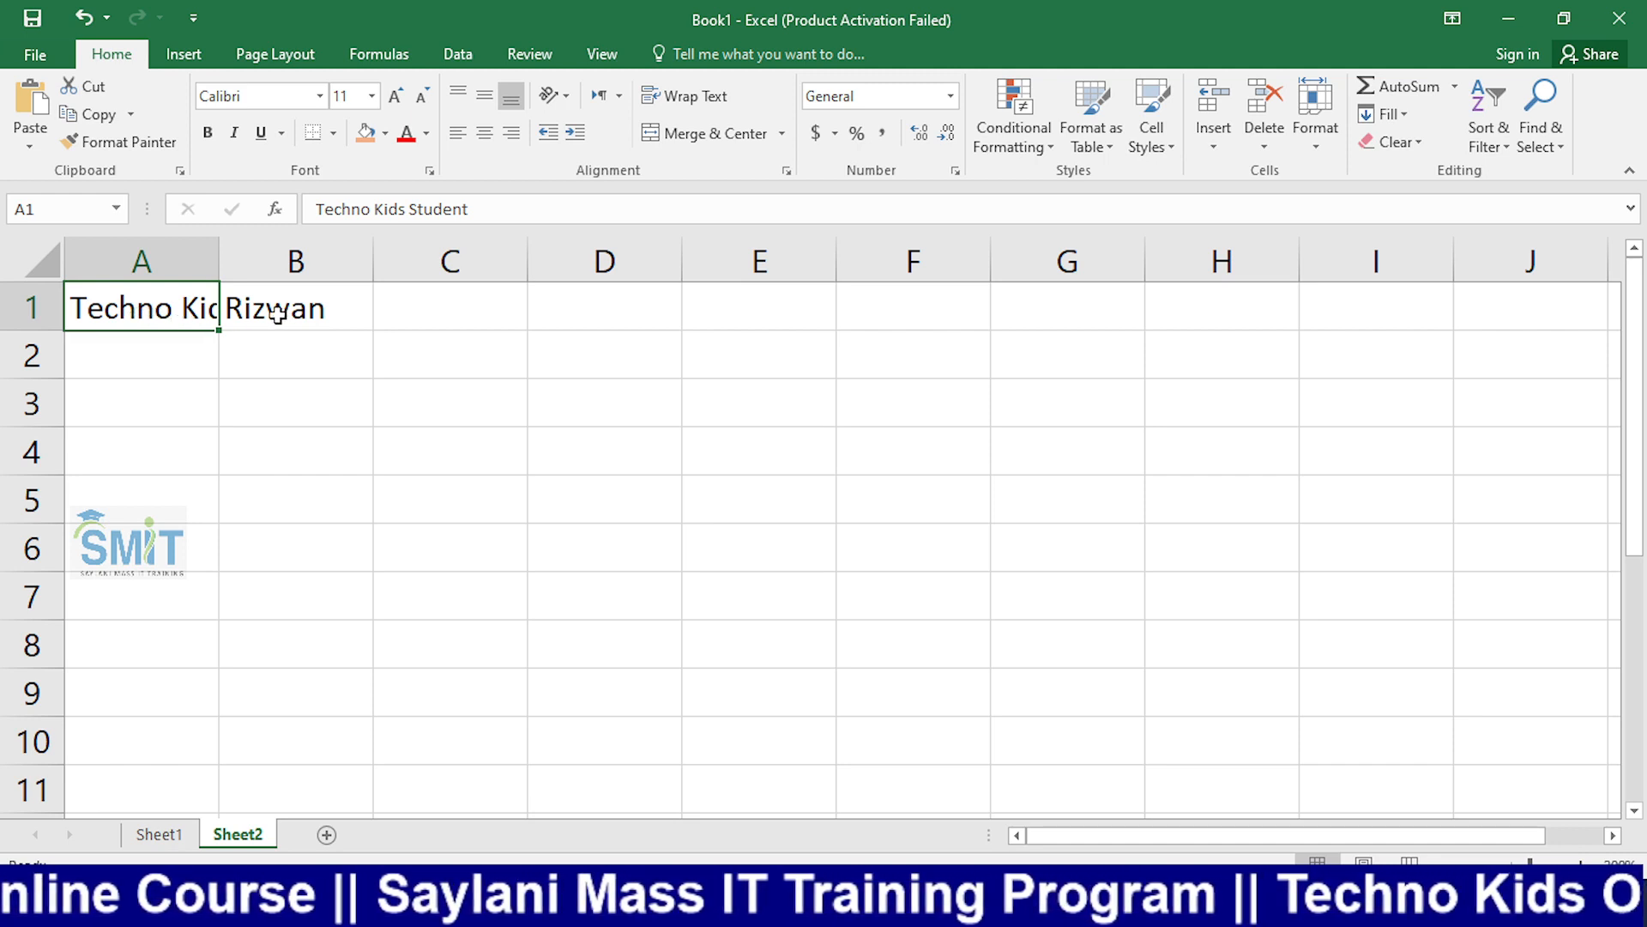
{"action": "left_click", "coordinate": [240, 416]}
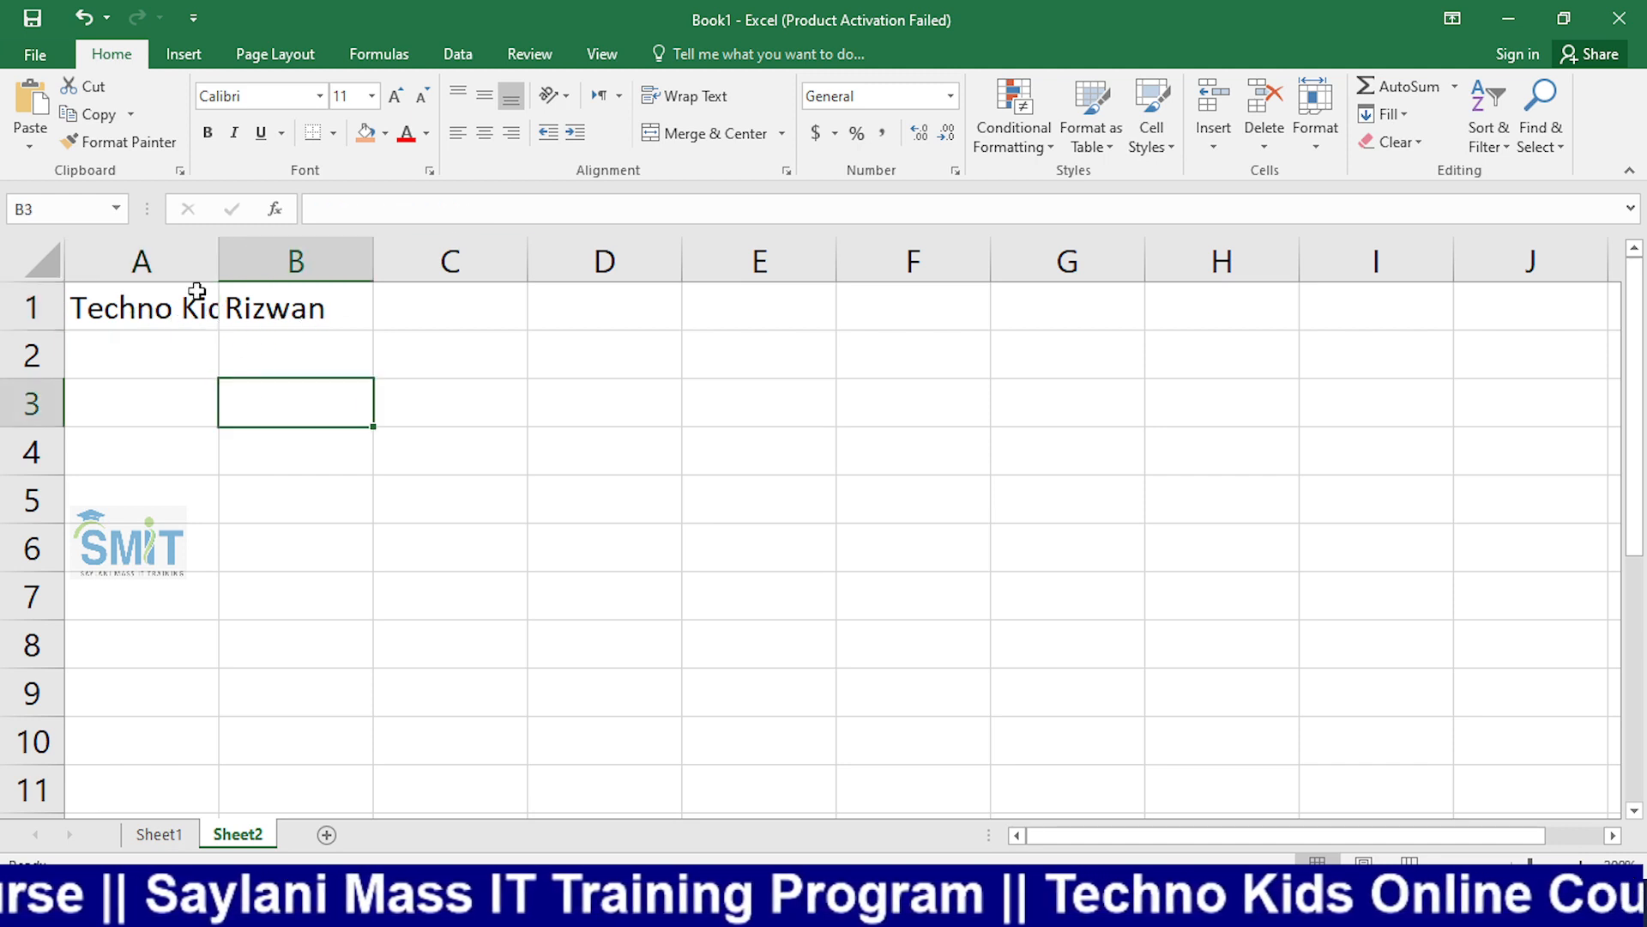
{"action": "left_click", "coordinate": [135, 322]}
{"action": "left_click_drag", "start_coordinate": [474, 209], "coordinate": [314, 212]}
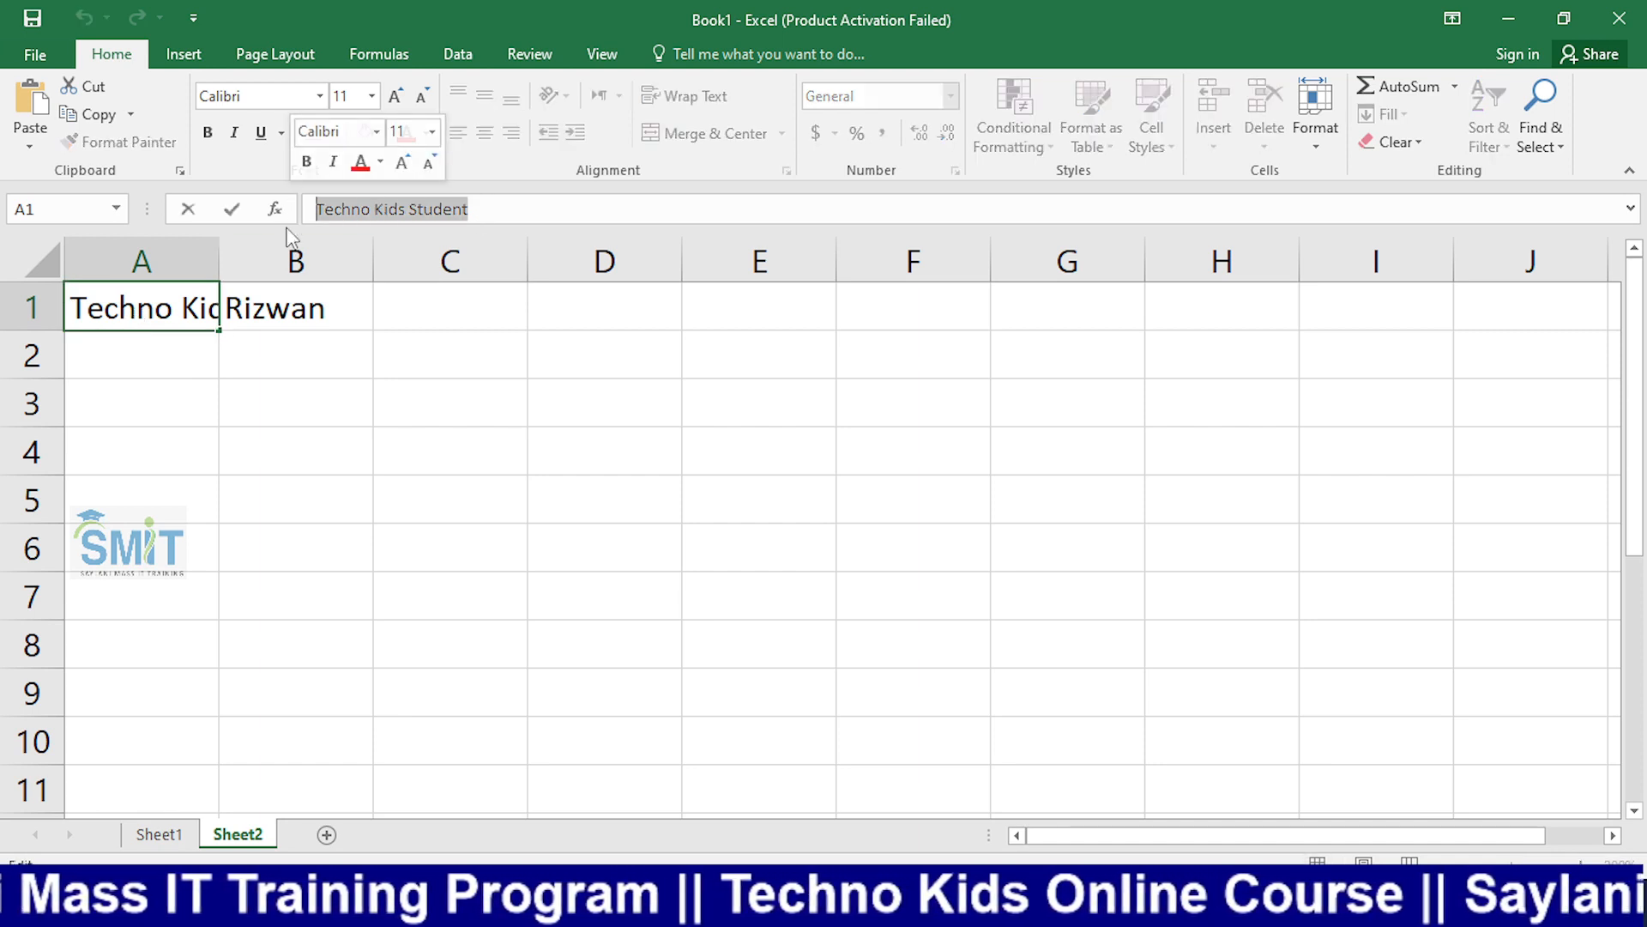
{"action": "left_click", "coordinate": [298, 384]}
{"action": "left_click", "coordinate": [159, 309]}
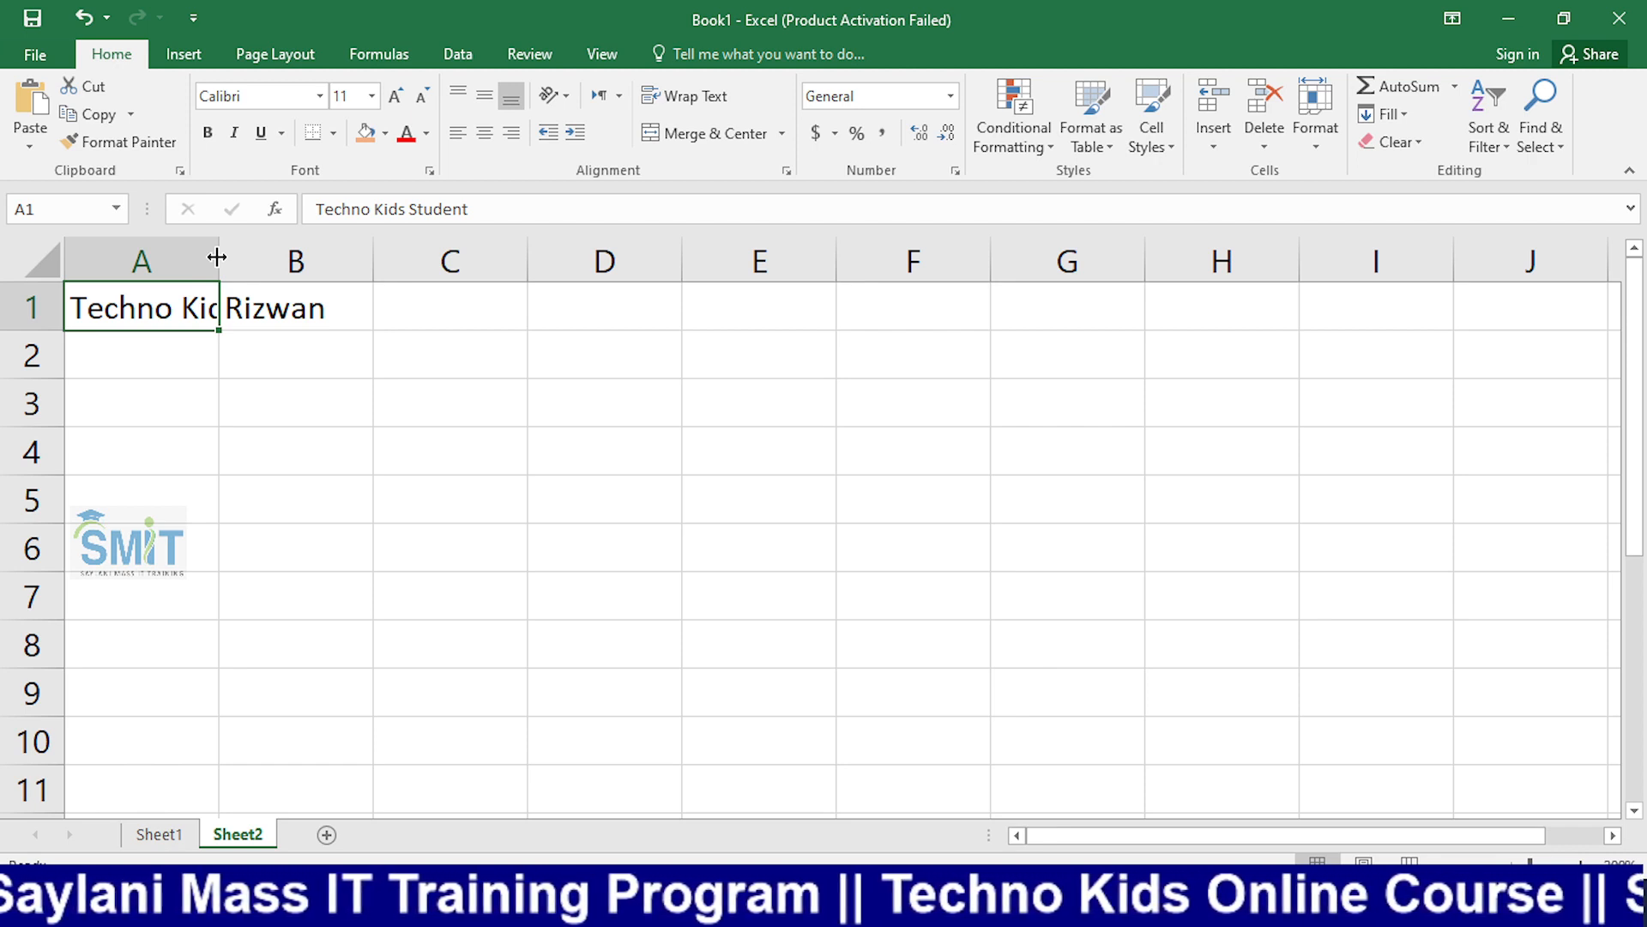
Step: Widen column A in two stages until it far exceeds its text, and shrink it back to narrower than the text
{"action": "left_click_drag", "start_coordinate": [217, 257], "coordinate": [326, 260]}
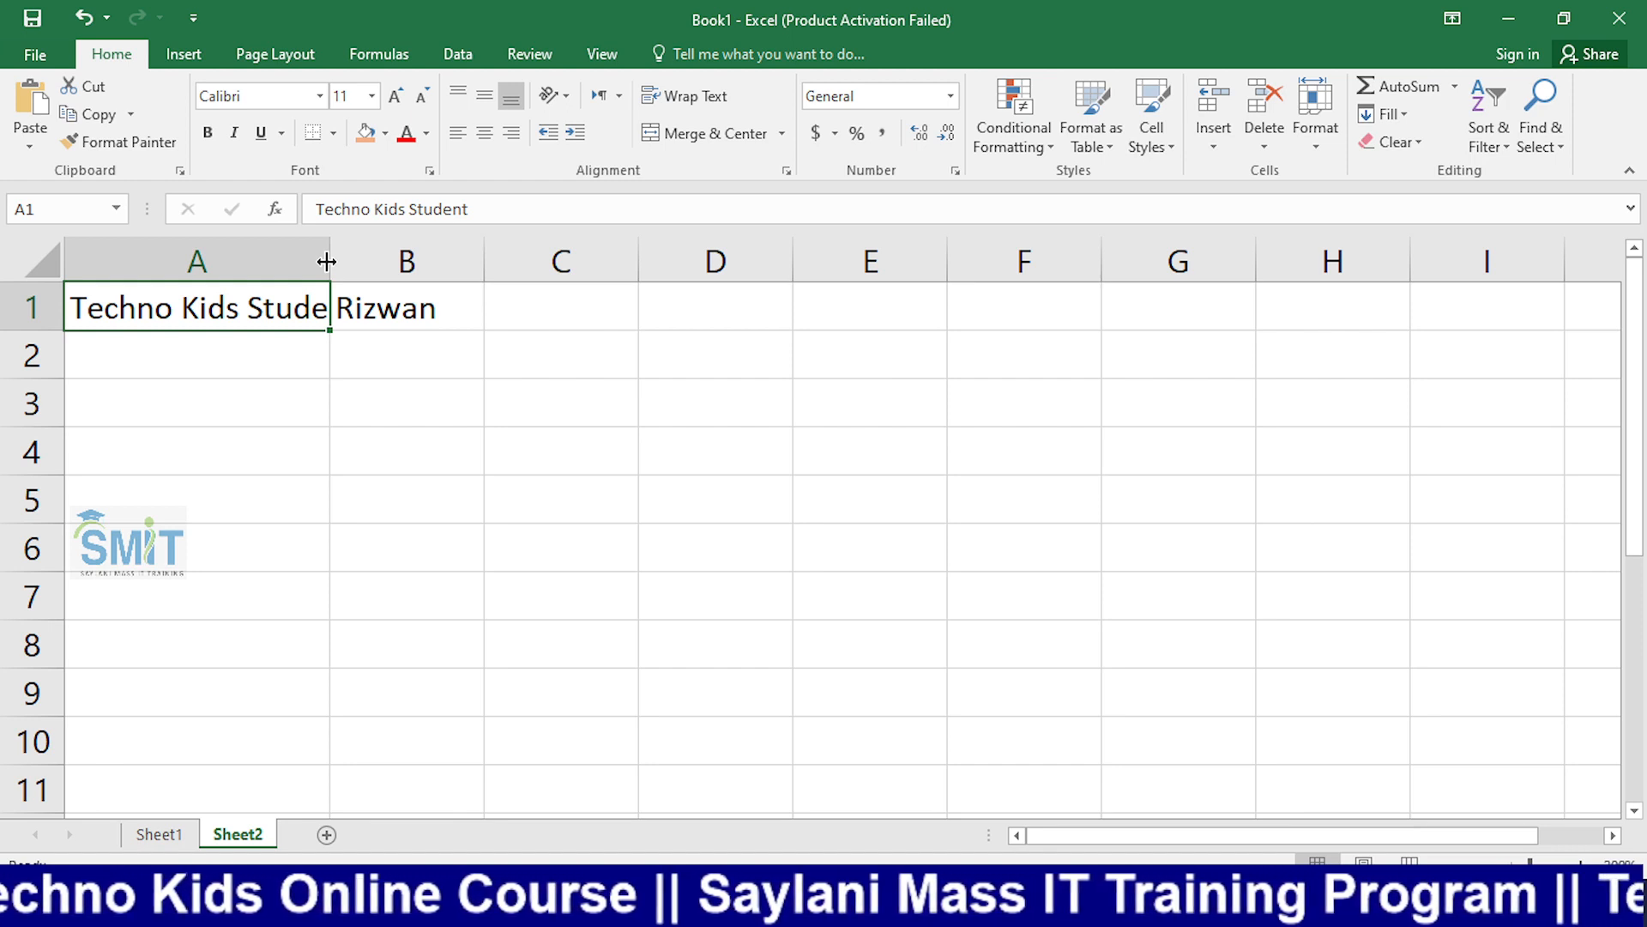
{"action": "left_click_drag", "start_coordinate": [326, 261], "coordinate": [1199, 235]}
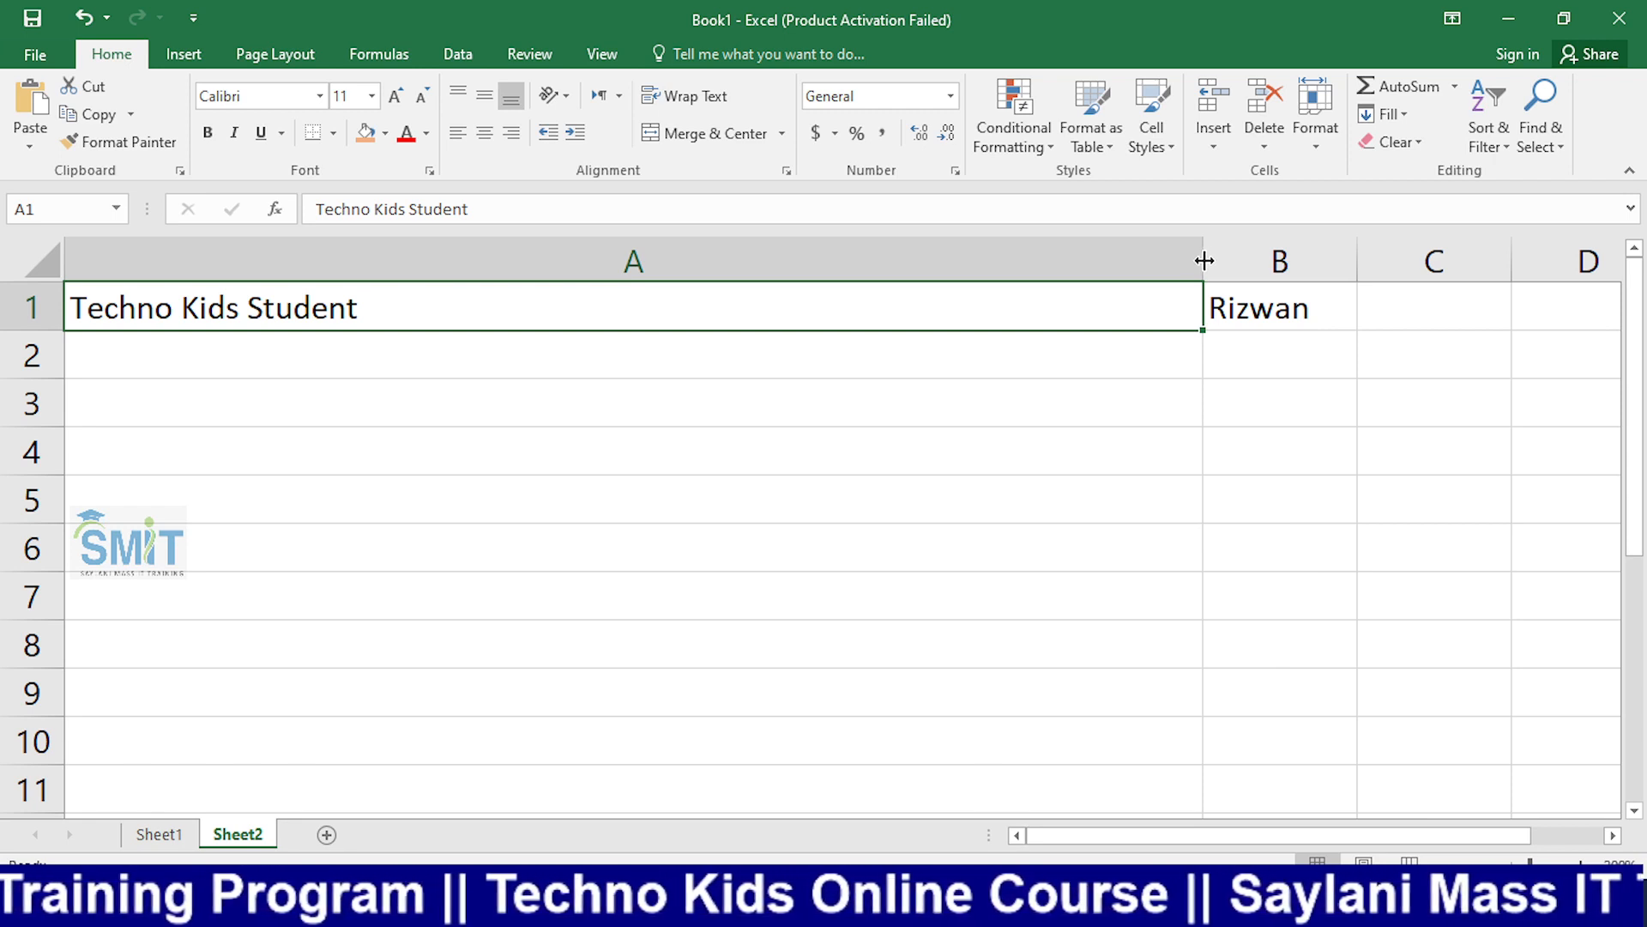
{"action": "left_click_drag", "start_coordinate": [1205, 260], "coordinate": [211, 274]}
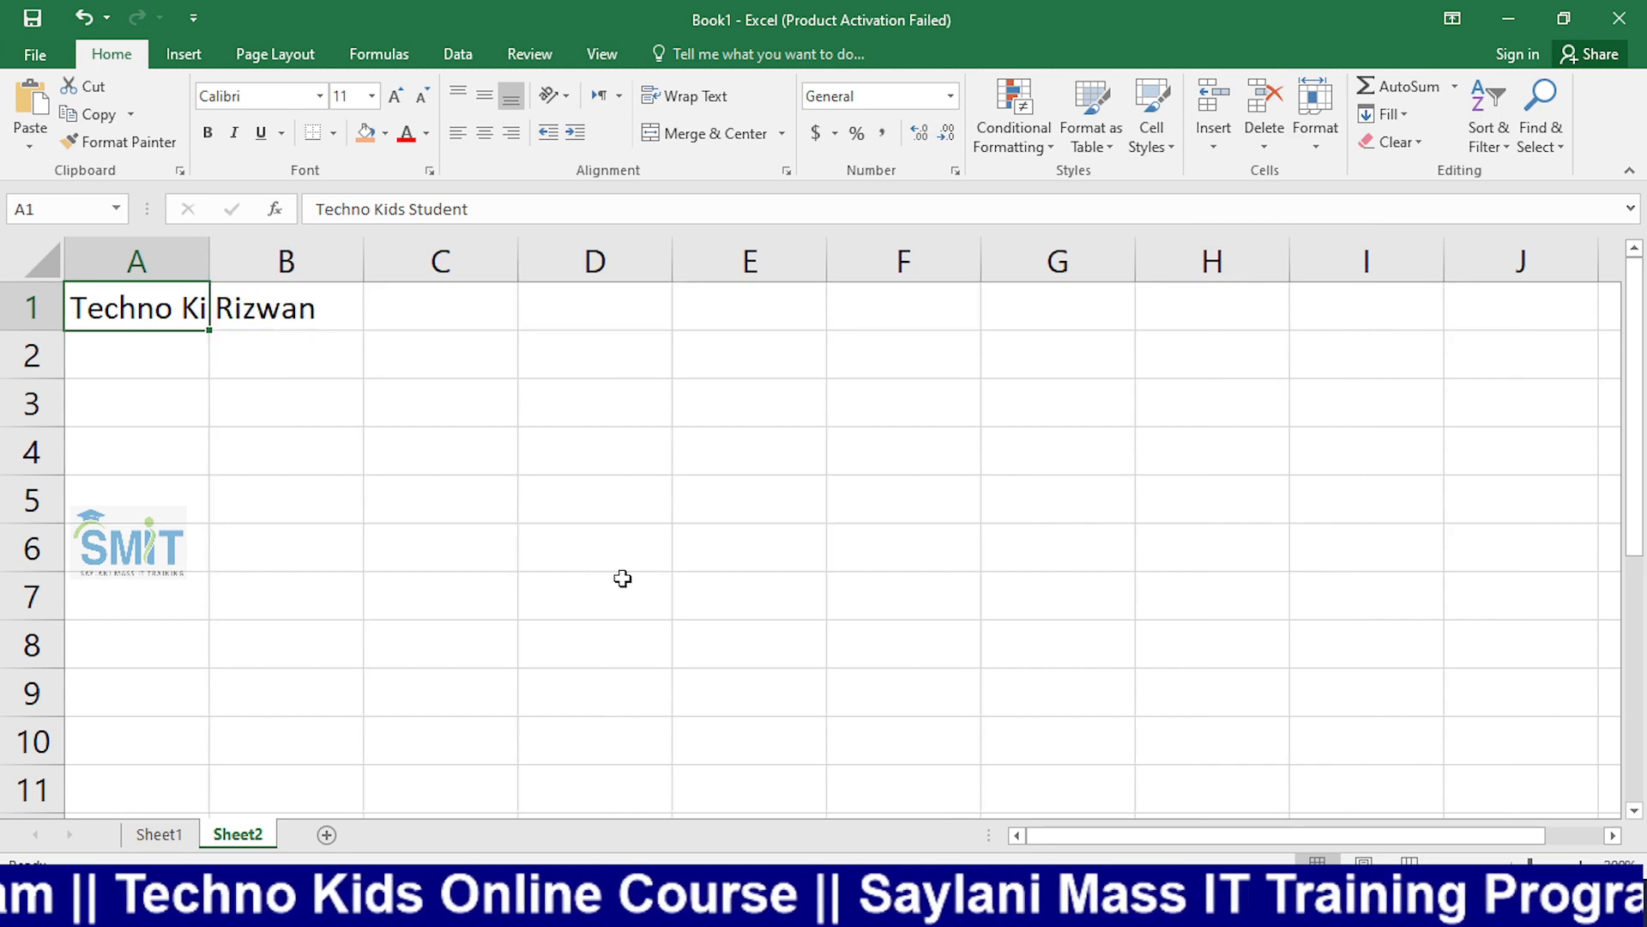
Step: Switch to OBS Studio, toggle the Mic/Aux mute, and change the active scene to Camera
{"action": "left_click", "coordinate": [857, 908]}
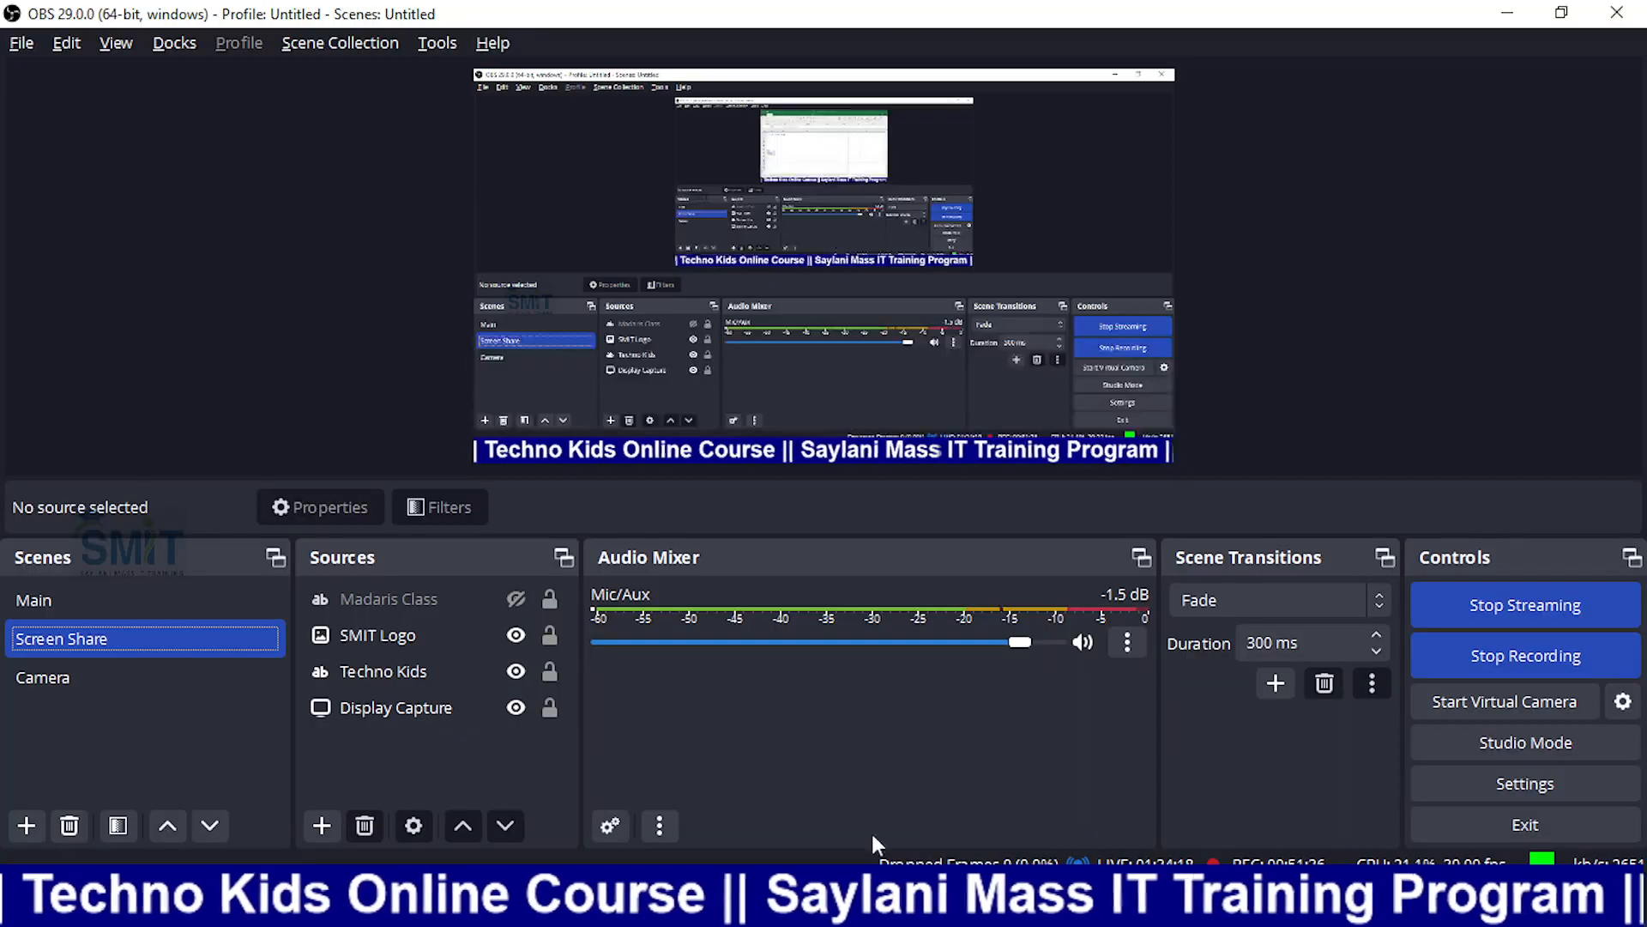
{"action": "left_click", "coordinate": [1082, 642]}
{"action": "left_click", "coordinate": [1532, 10]}
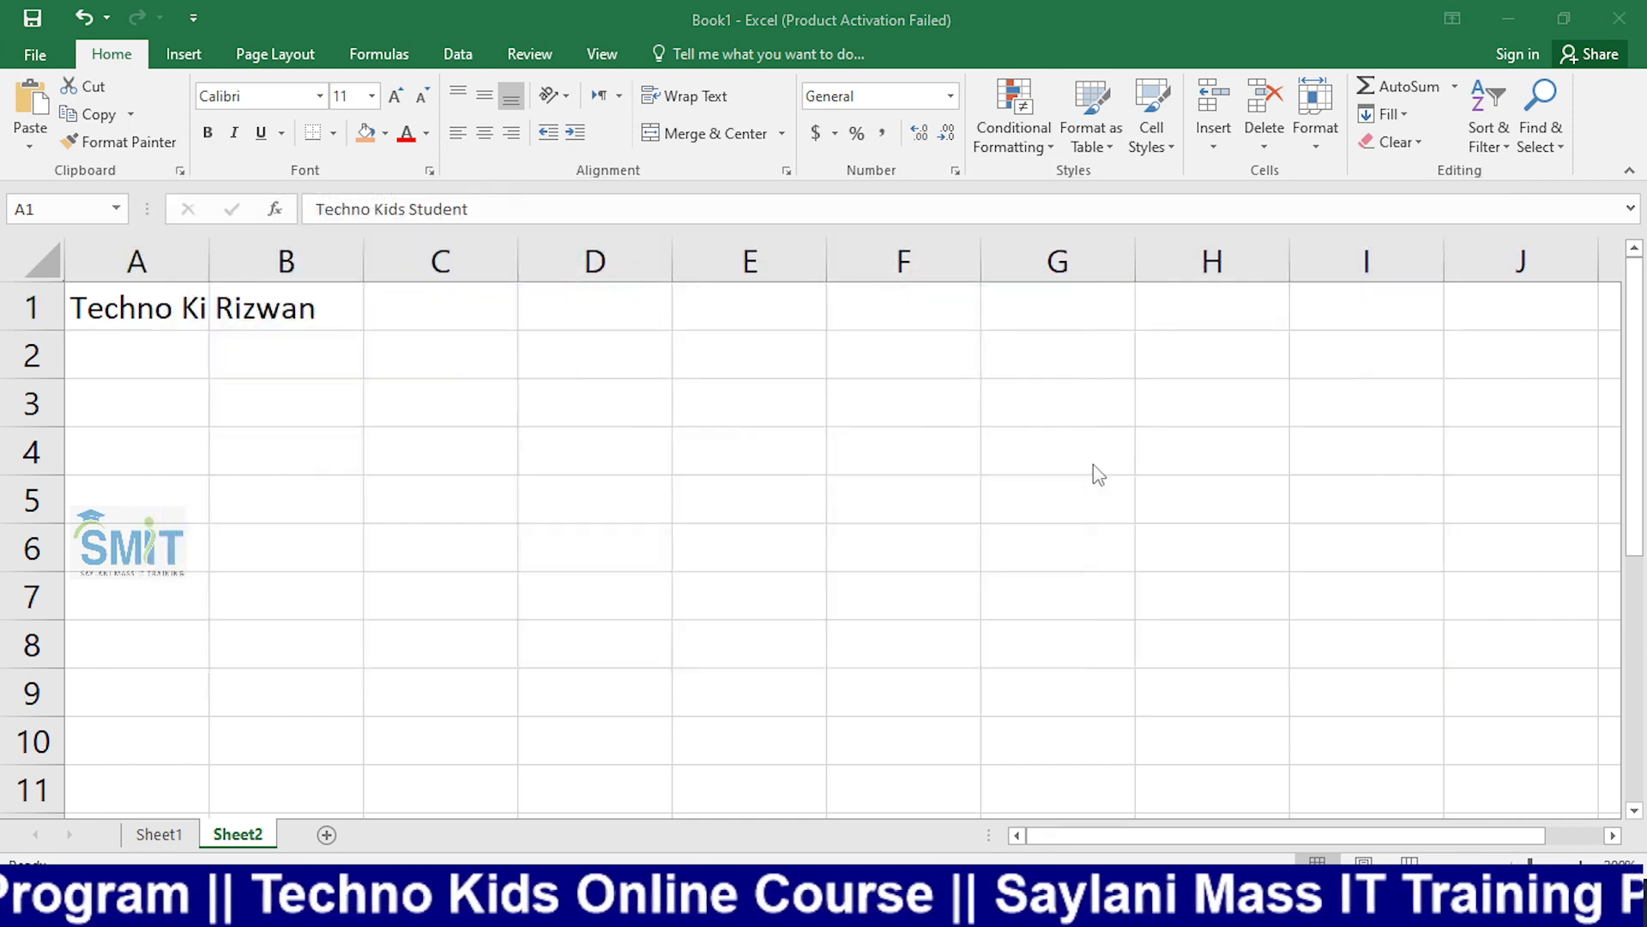
{"action": "key", "text": "alt+Tab"}
{"action": "left_click", "coordinate": [74, 683]}
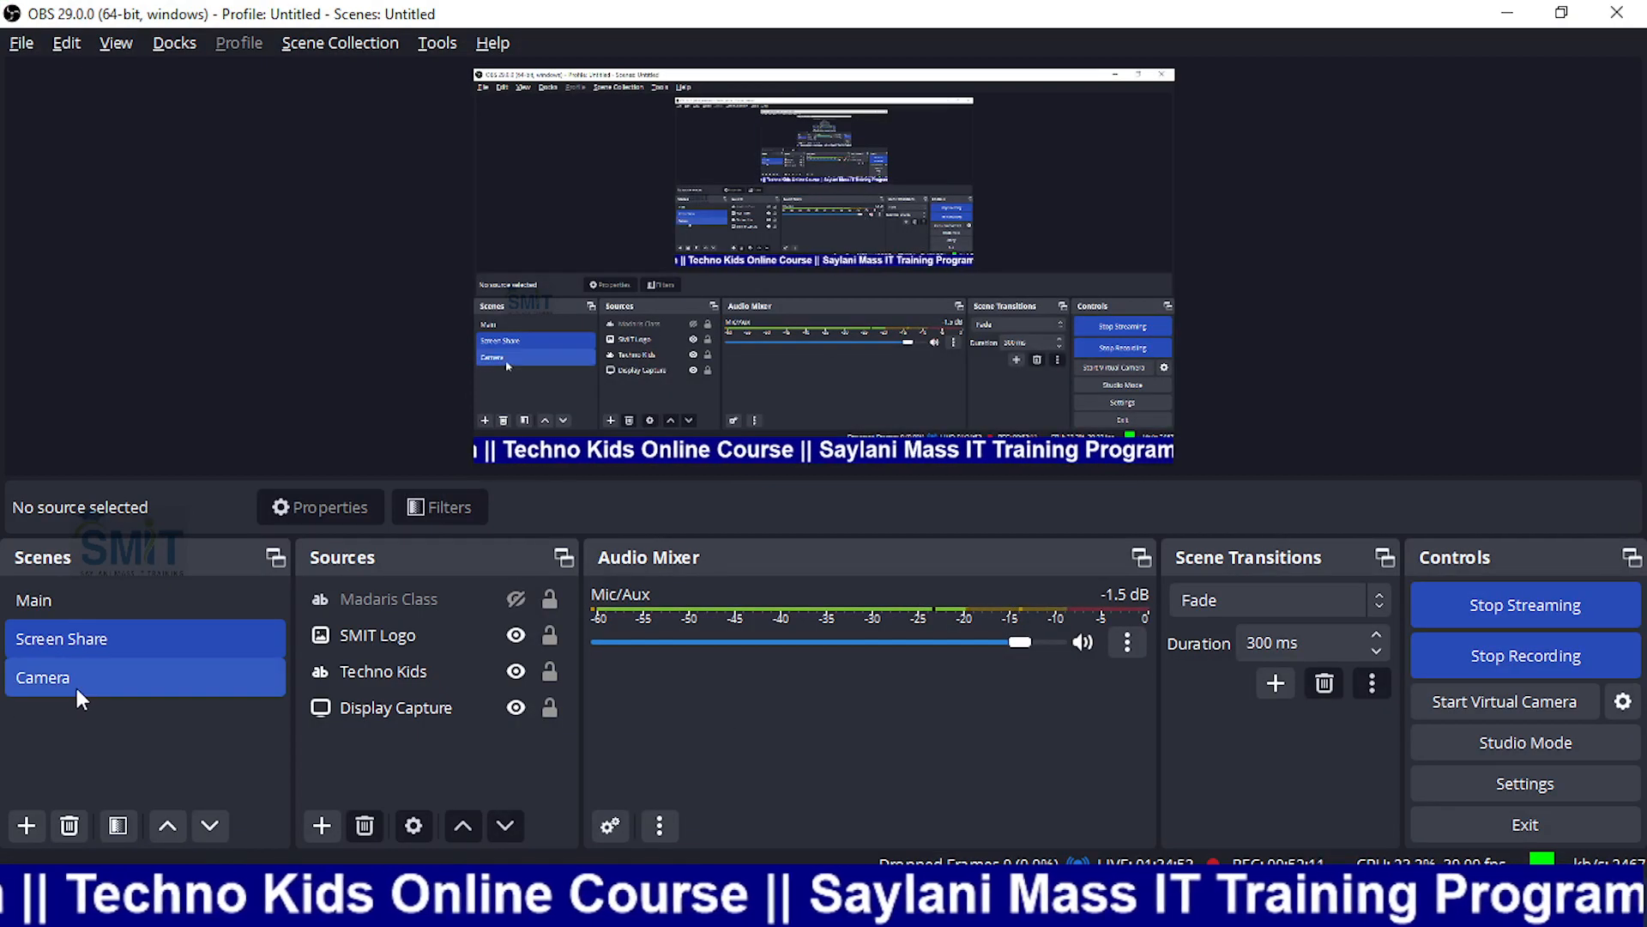
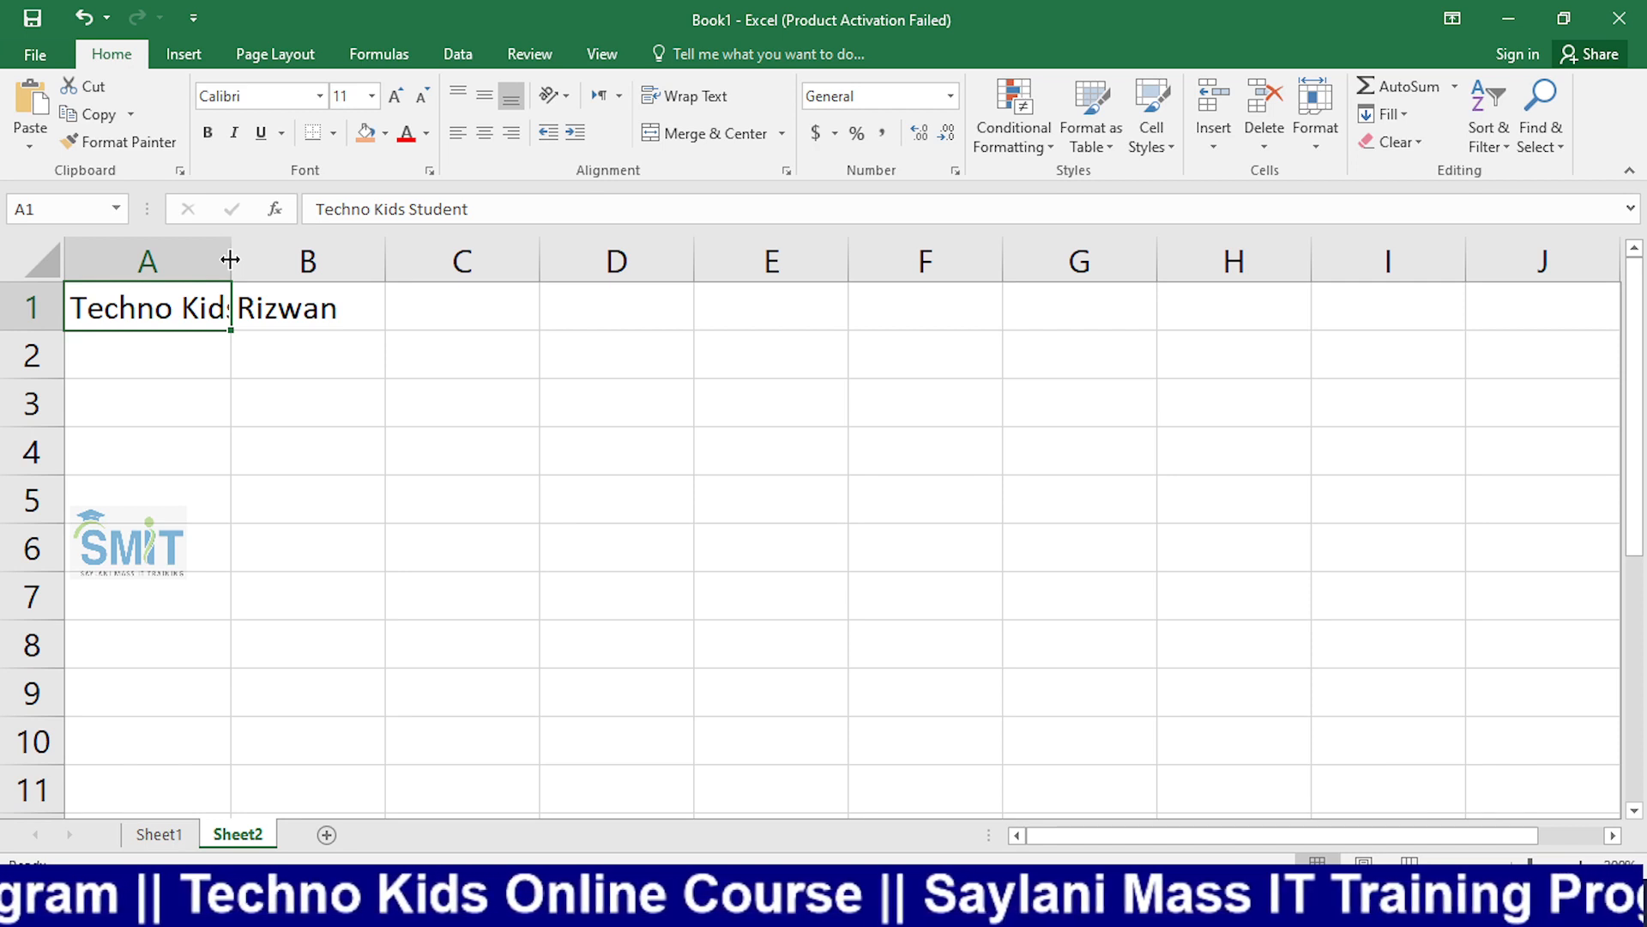
Step: AutoFit column A to the width of the text in A1
{"action": "double_click", "coordinate": [230, 259]}
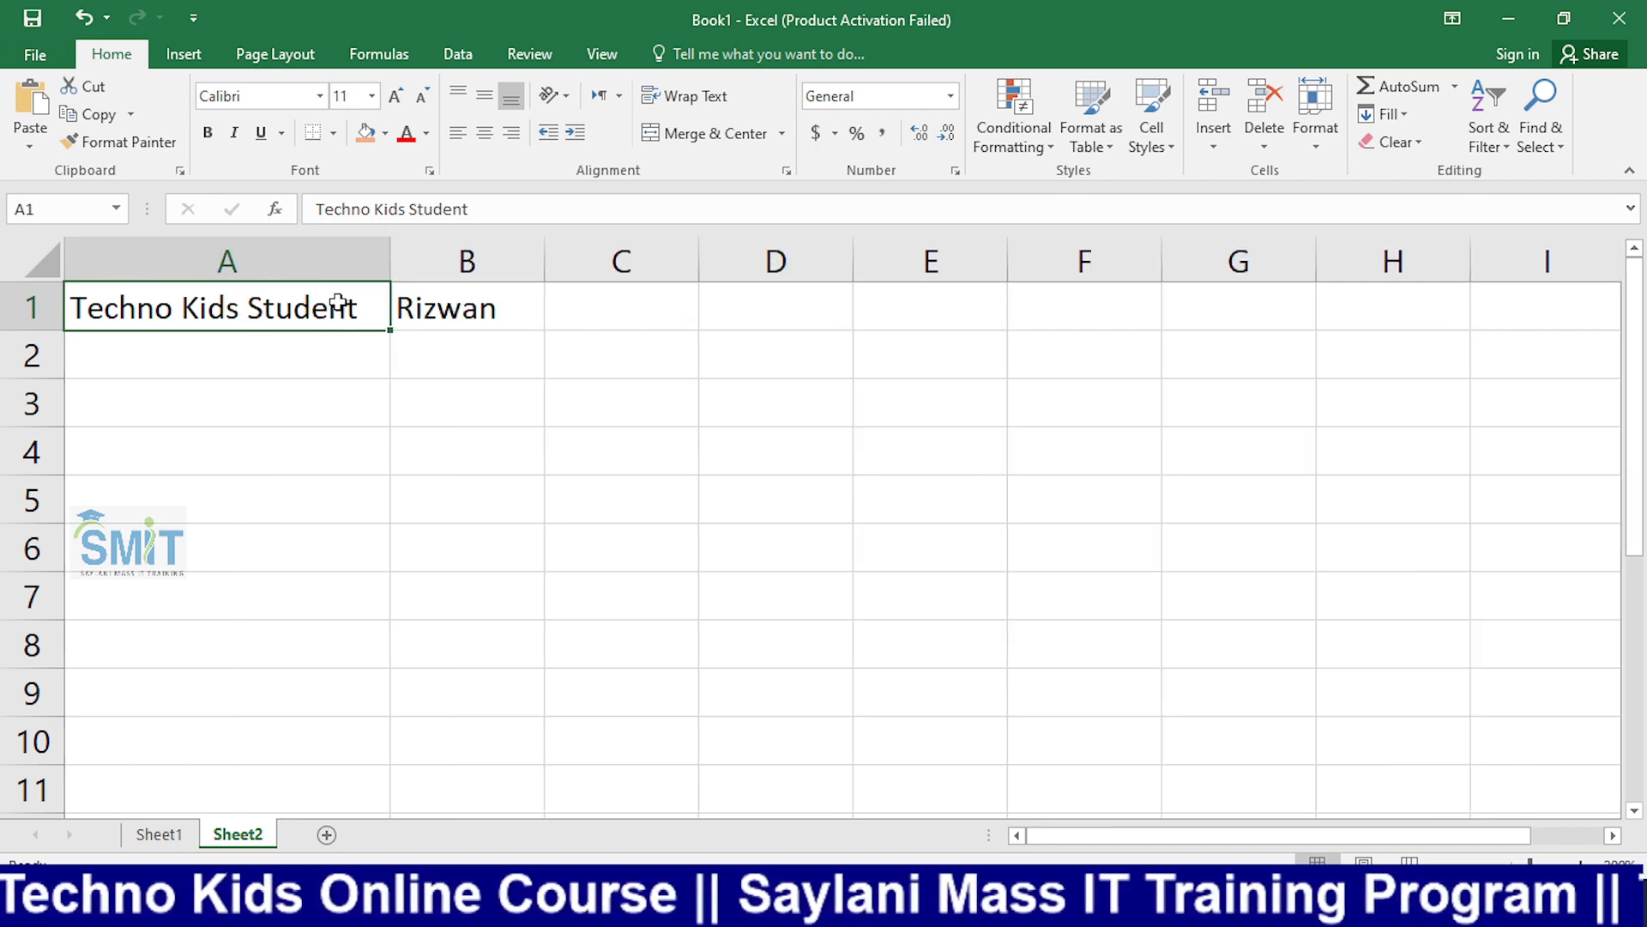
{"action": "left_click", "coordinate": [175, 264]}
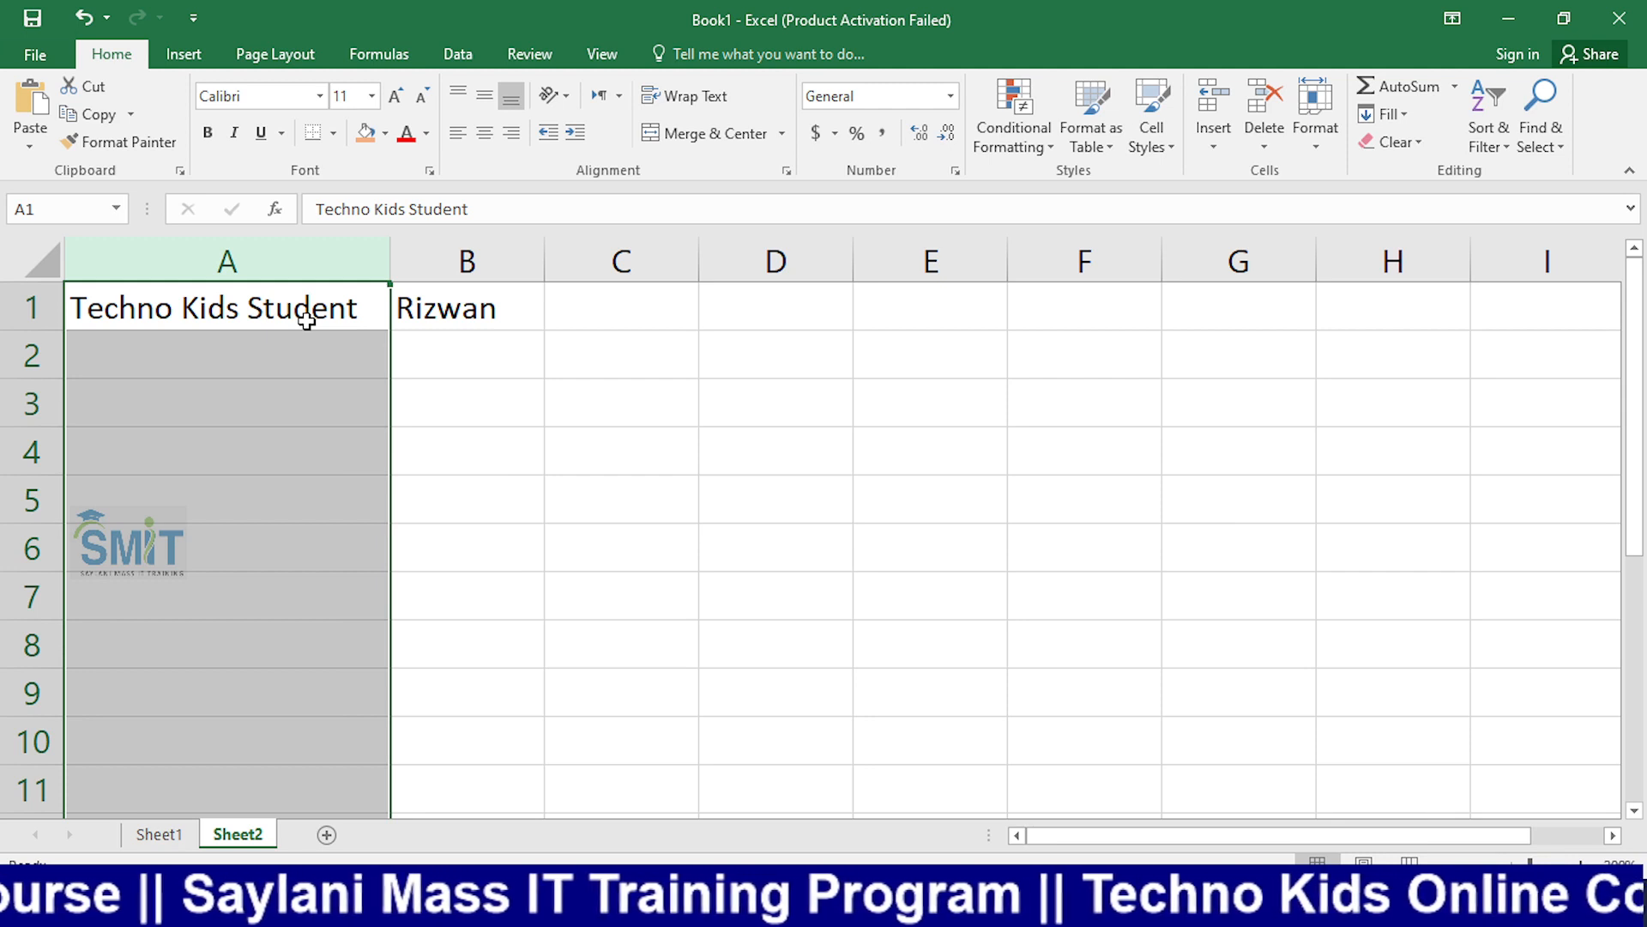
{"action": "left_click", "coordinate": [410, 341]}
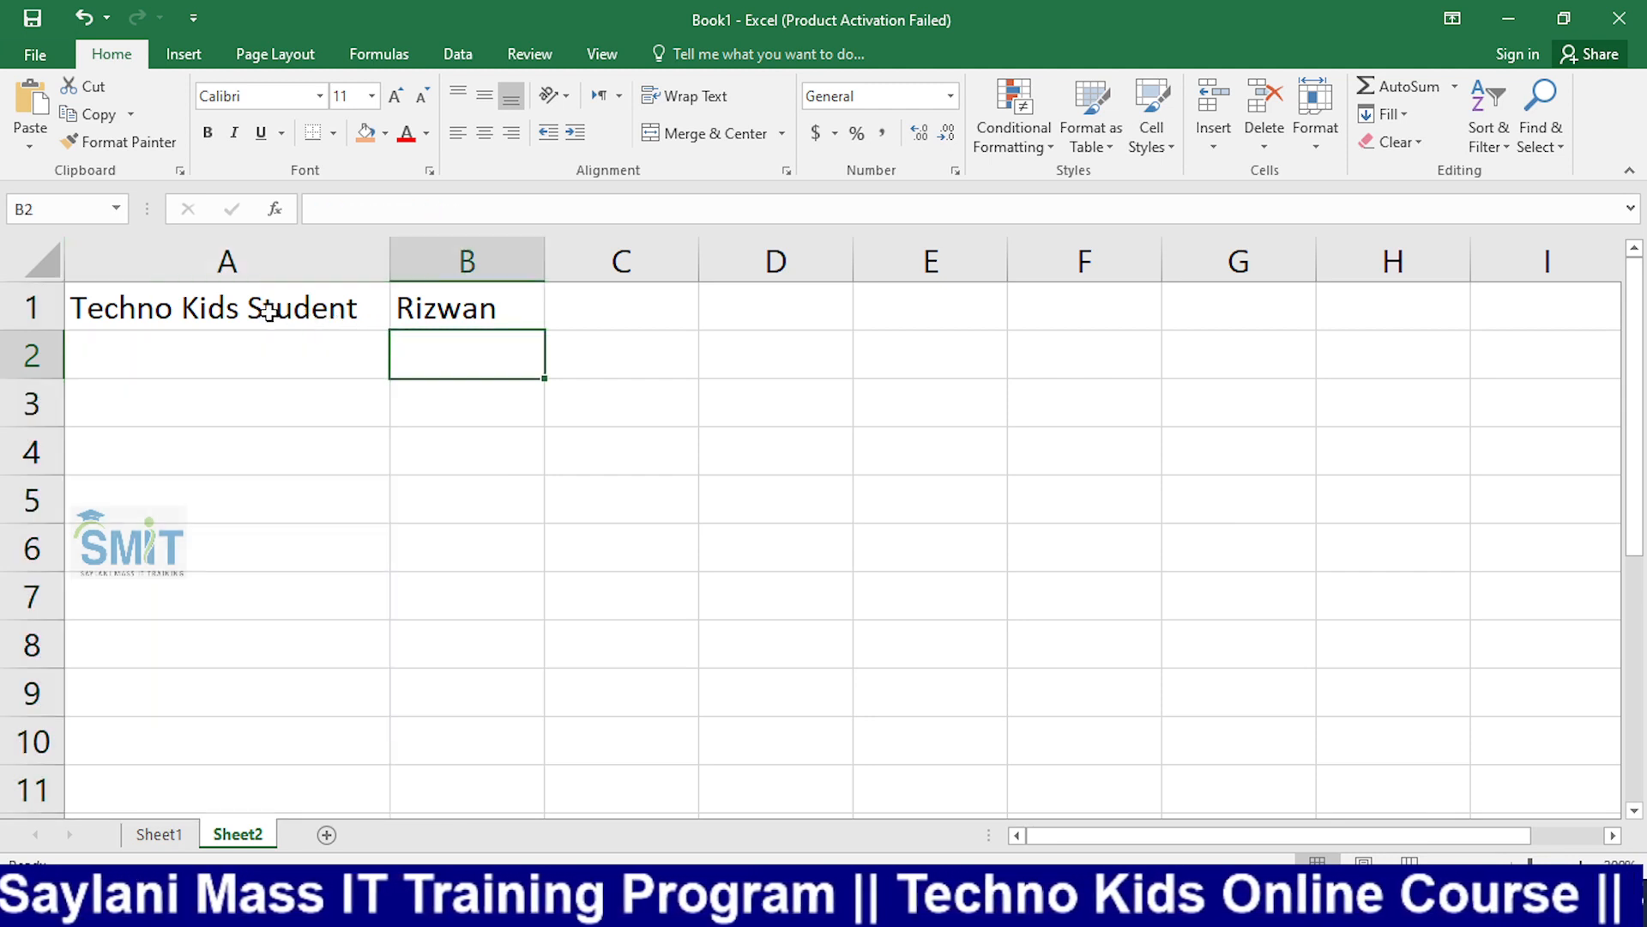
{"action": "left_click", "coordinate": [270, 311]}
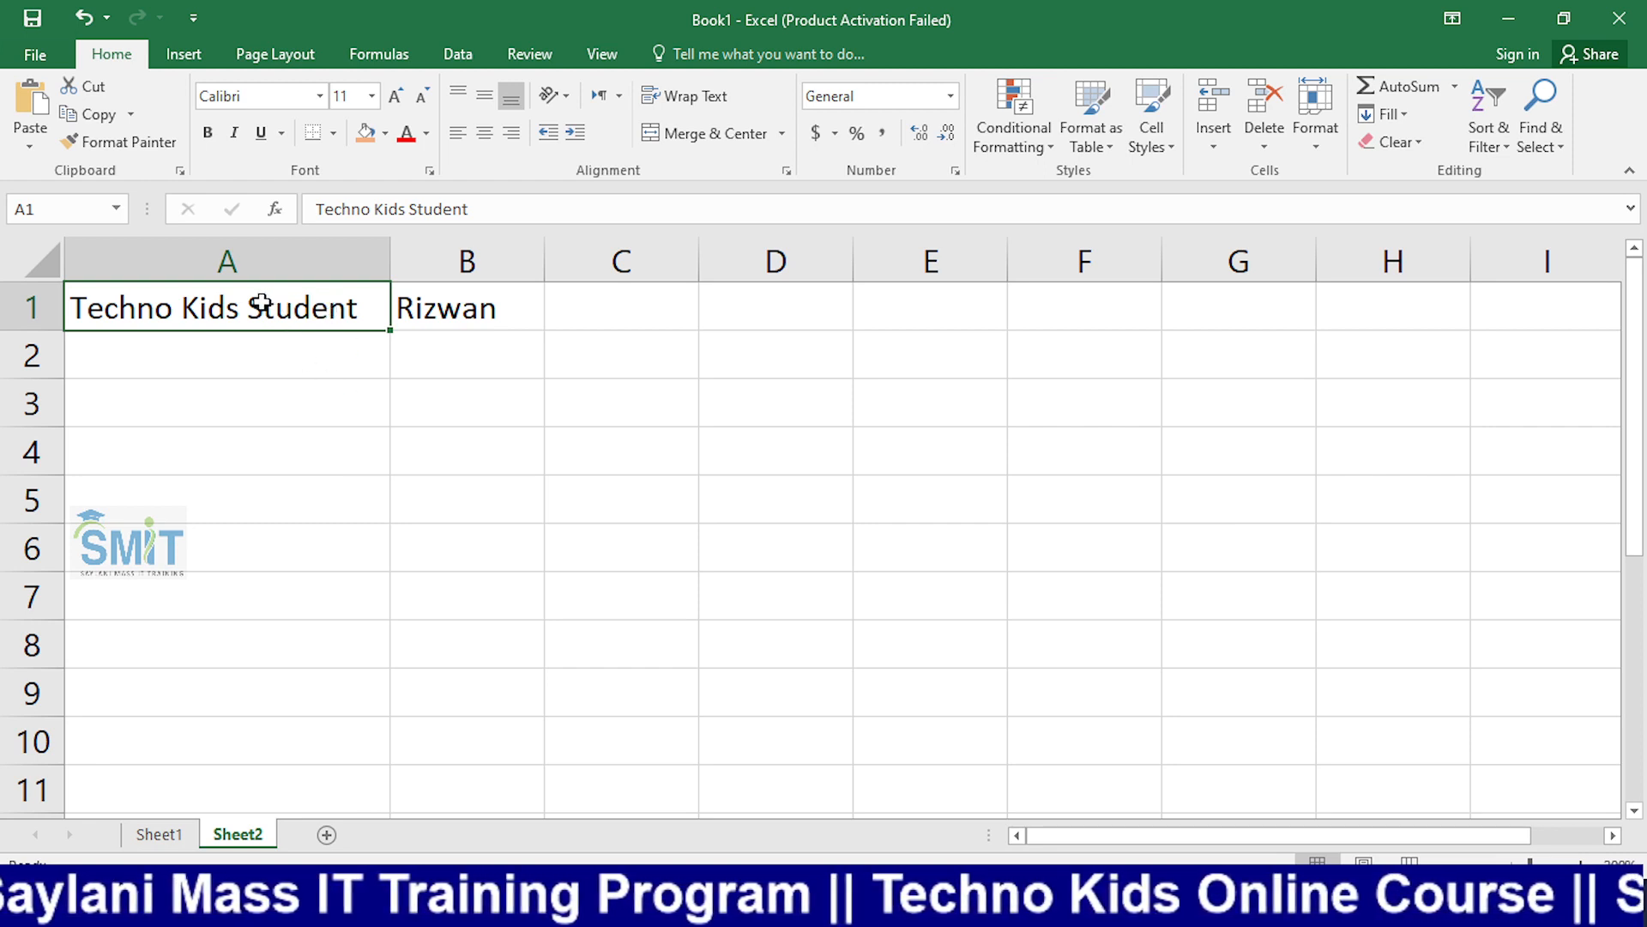
Step: Examine columns A and B and the rows further down the sheet
{"action": "left_click", "coordinate": [179, 250]}
{"action": "left_click", "coordinate": [410, 257]}
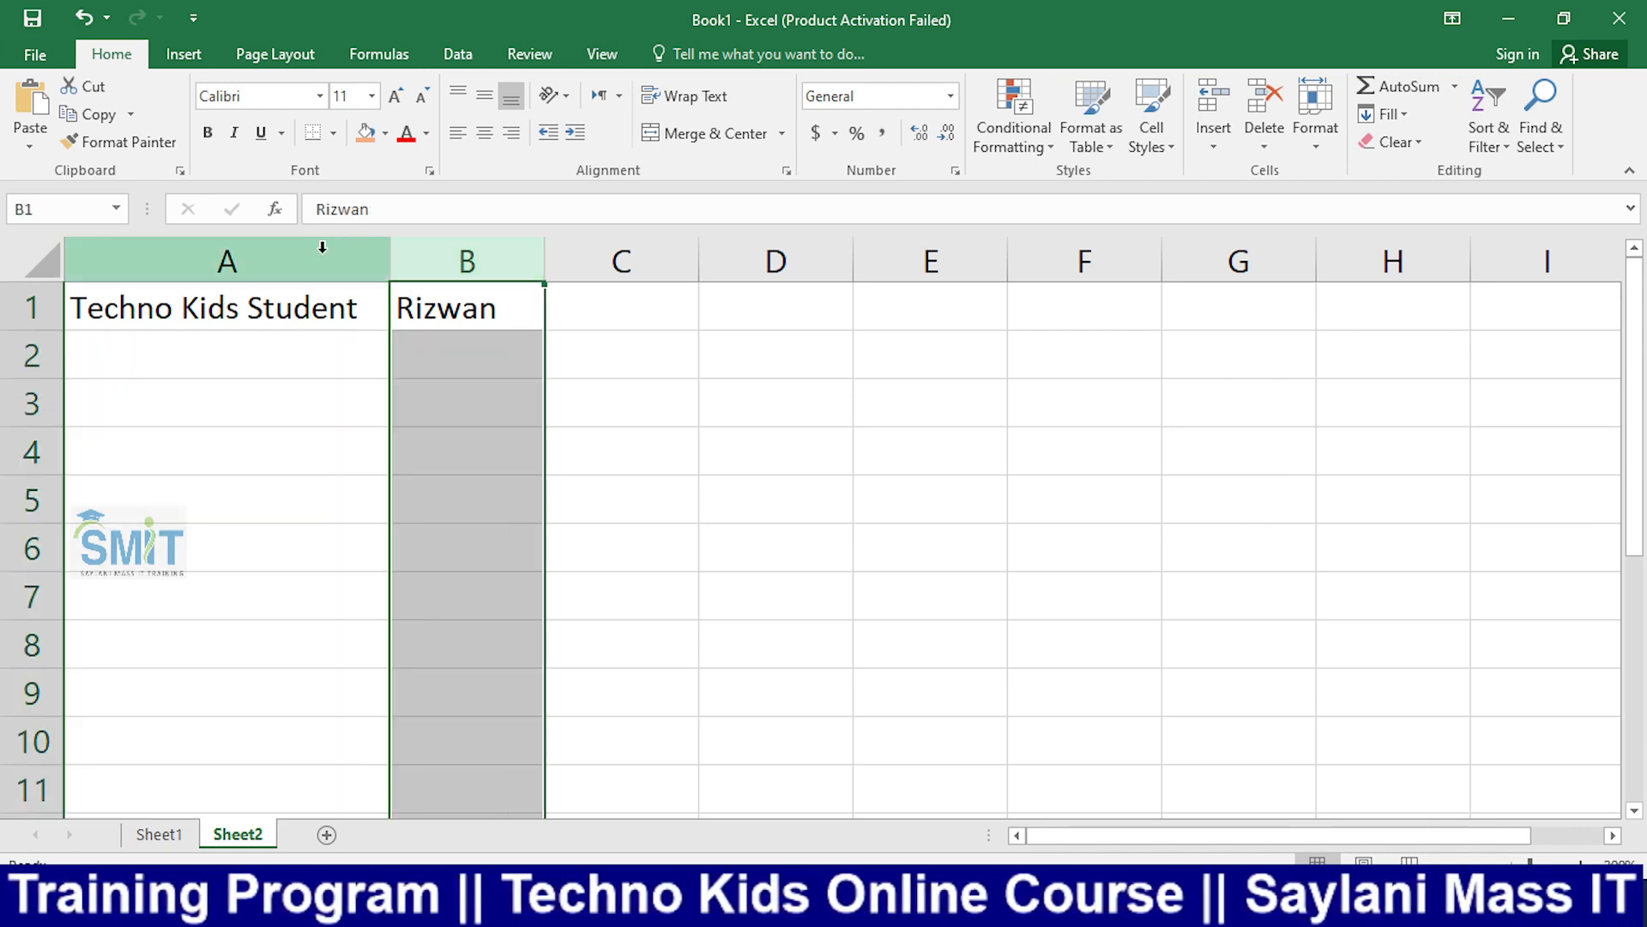
{"action": "scroll", "coordinate": [166, 390], "scroll_direction": "down", "scroll_amount": 1}
{"action": "scroll", "coordinate": [165, 369], "scroll_direction": "up", "scroll_amount": 1}
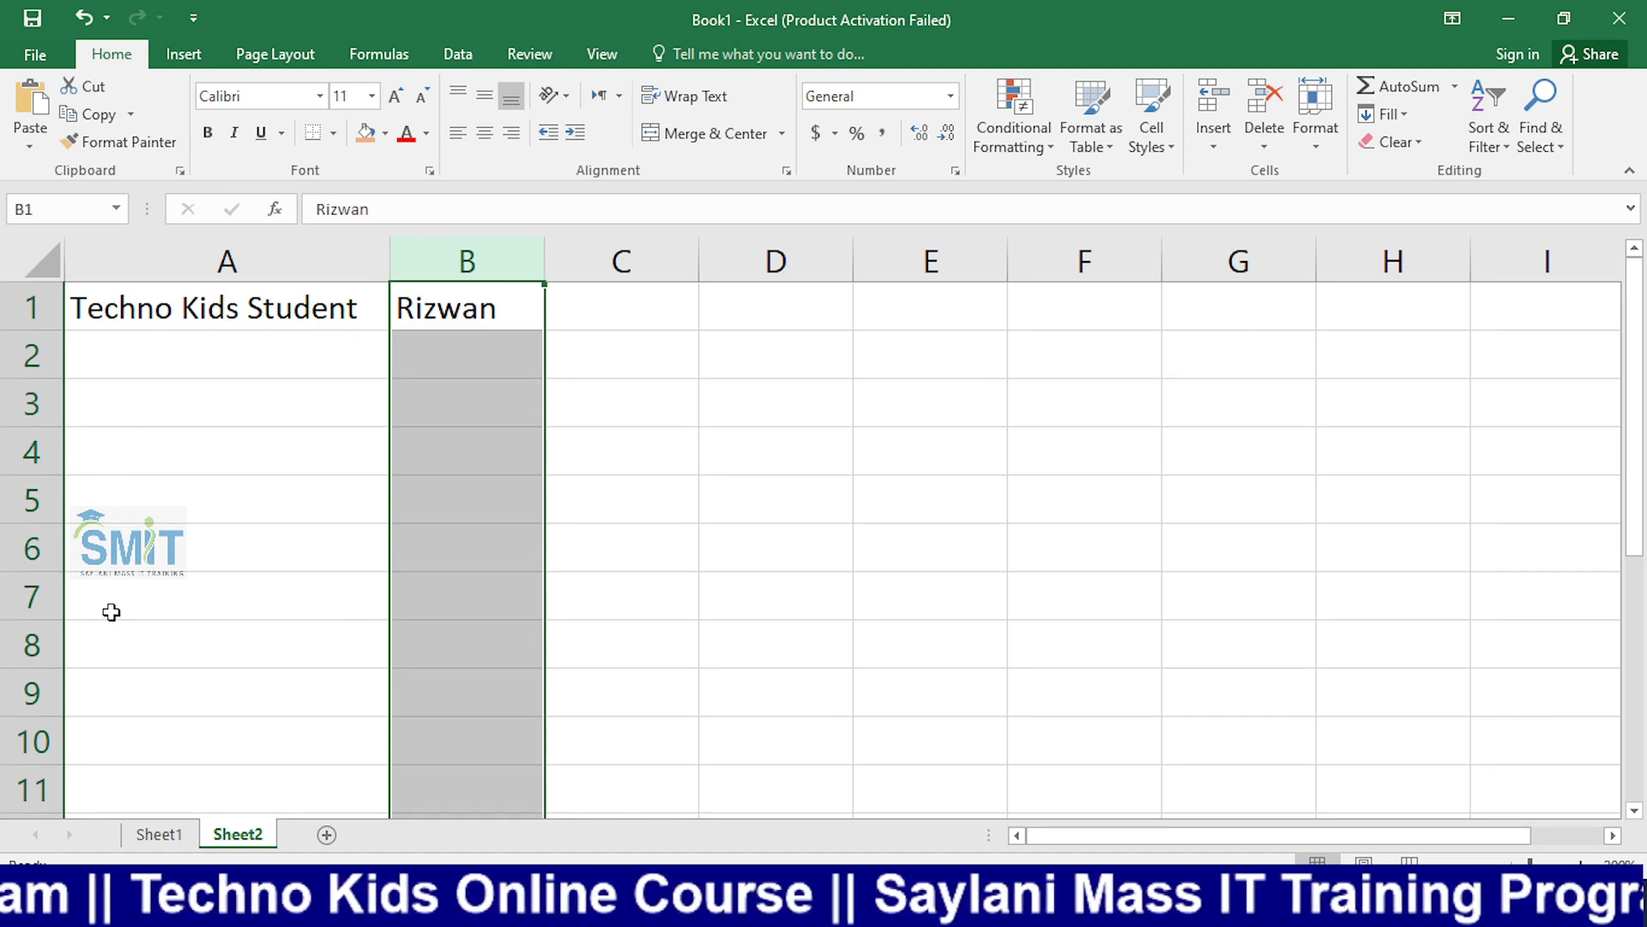
{"action": "scroll", "coordinate": [110, 599], "scroll_direction": "down", "scroll_amount": 1}
{"action": "scroll", "coordinate": [109, 587], "scroll_direction": "up", "scroll_amount": 1}
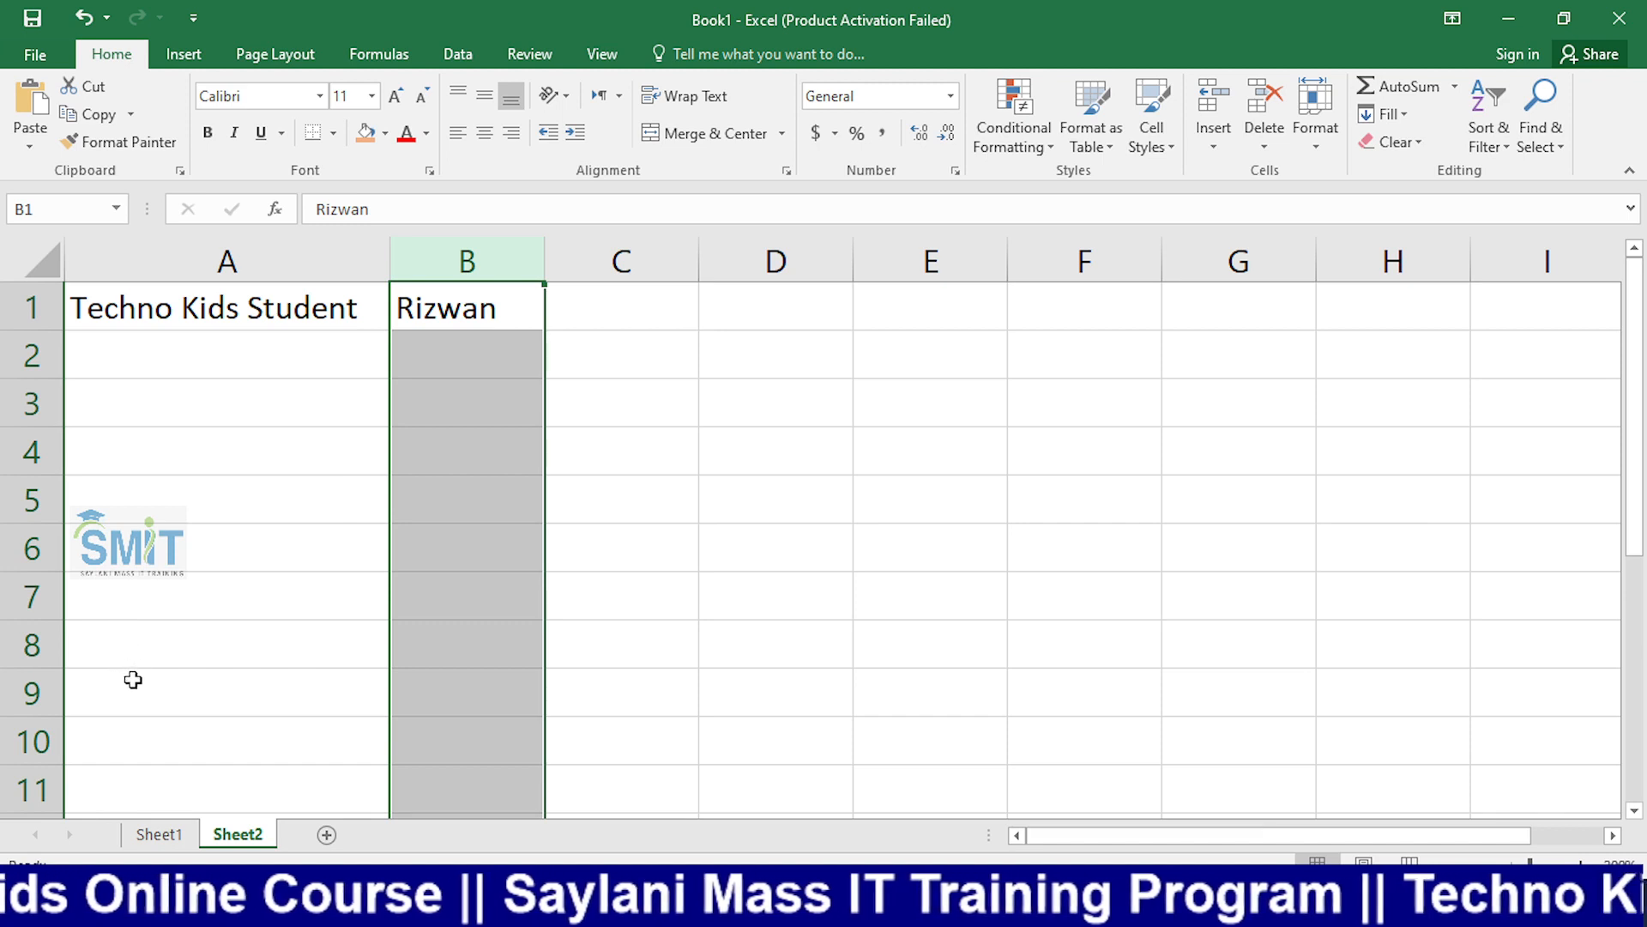
{"action": "left_click", "coordinate": [218, 452]}
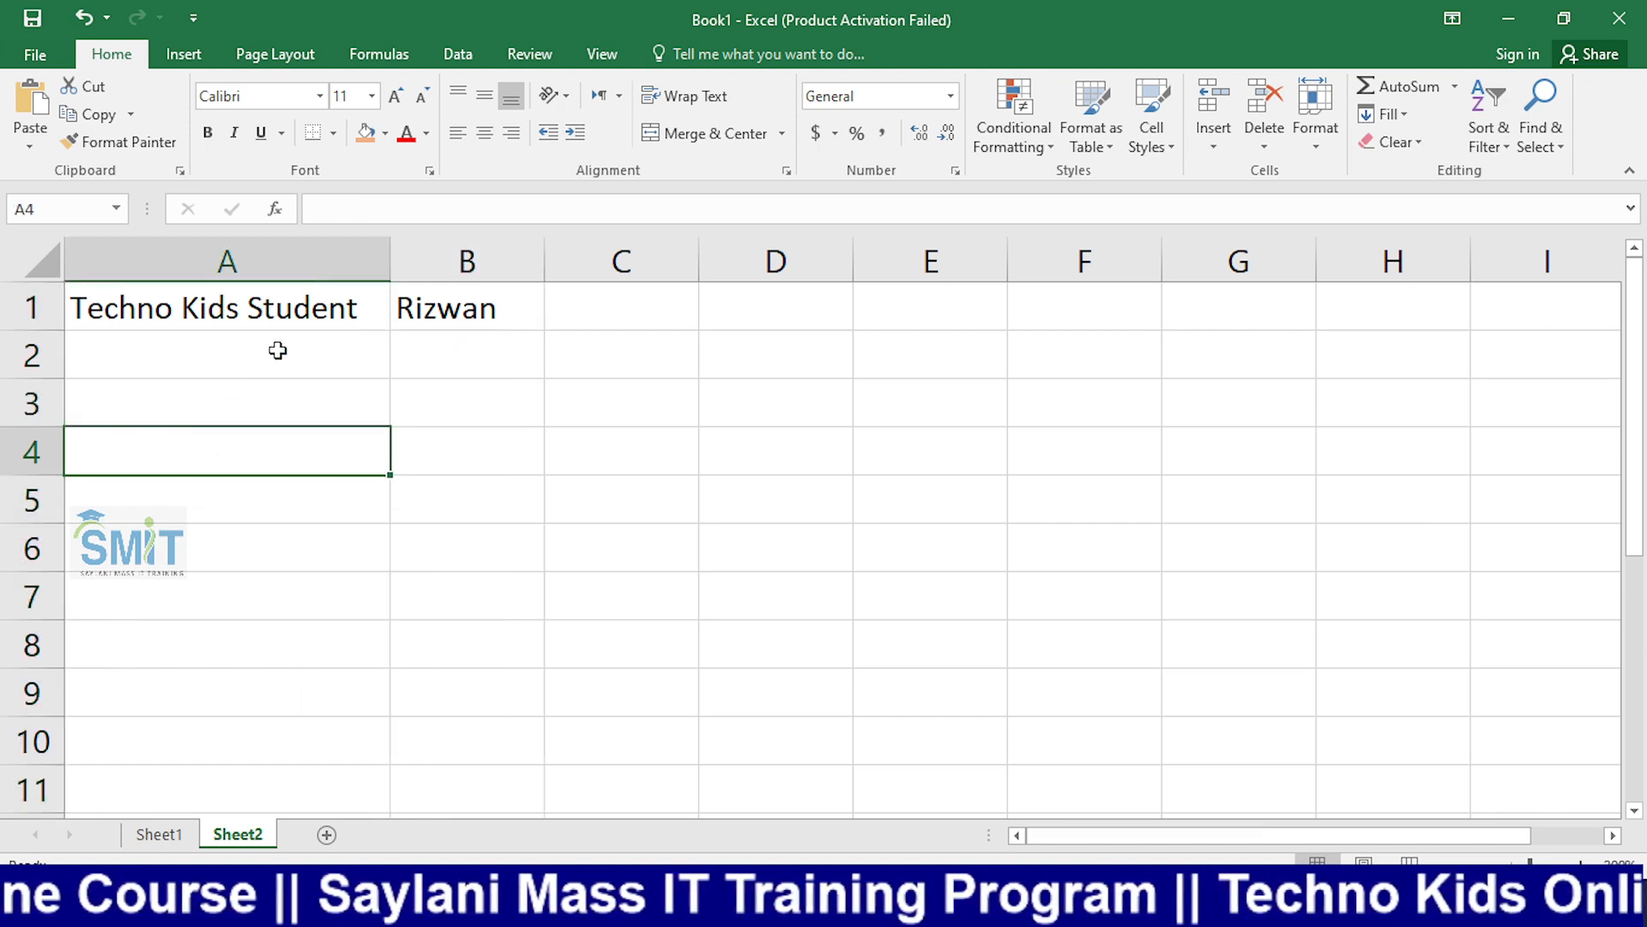
{"action": "scroll", "coordinate": [274, 352], "scroll_direction": "down", "scroll_amount": 6}
{"action": "scroll", "coordinate": [275, 354], "scroll_direction": "down", "scroll_amount": 4}
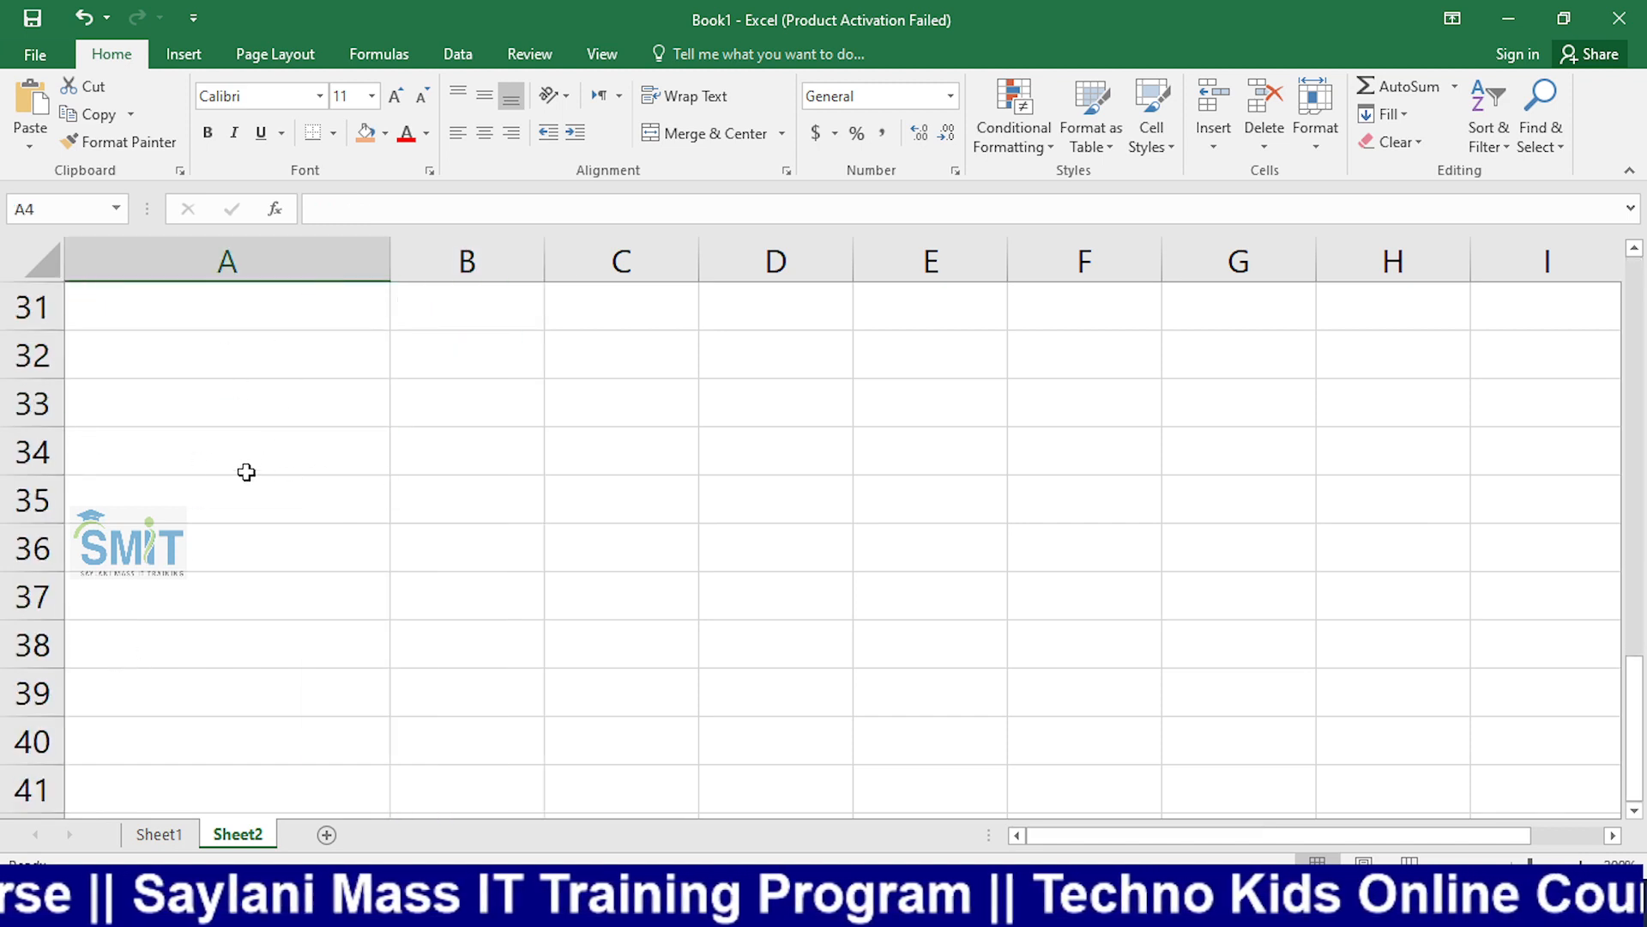
{"action": "scroll", "coordinate": [227, 459], "scroll_direction": "up", "scroll_amount": 7}
{"action": "left_click", "coordinate": [221, 458]}
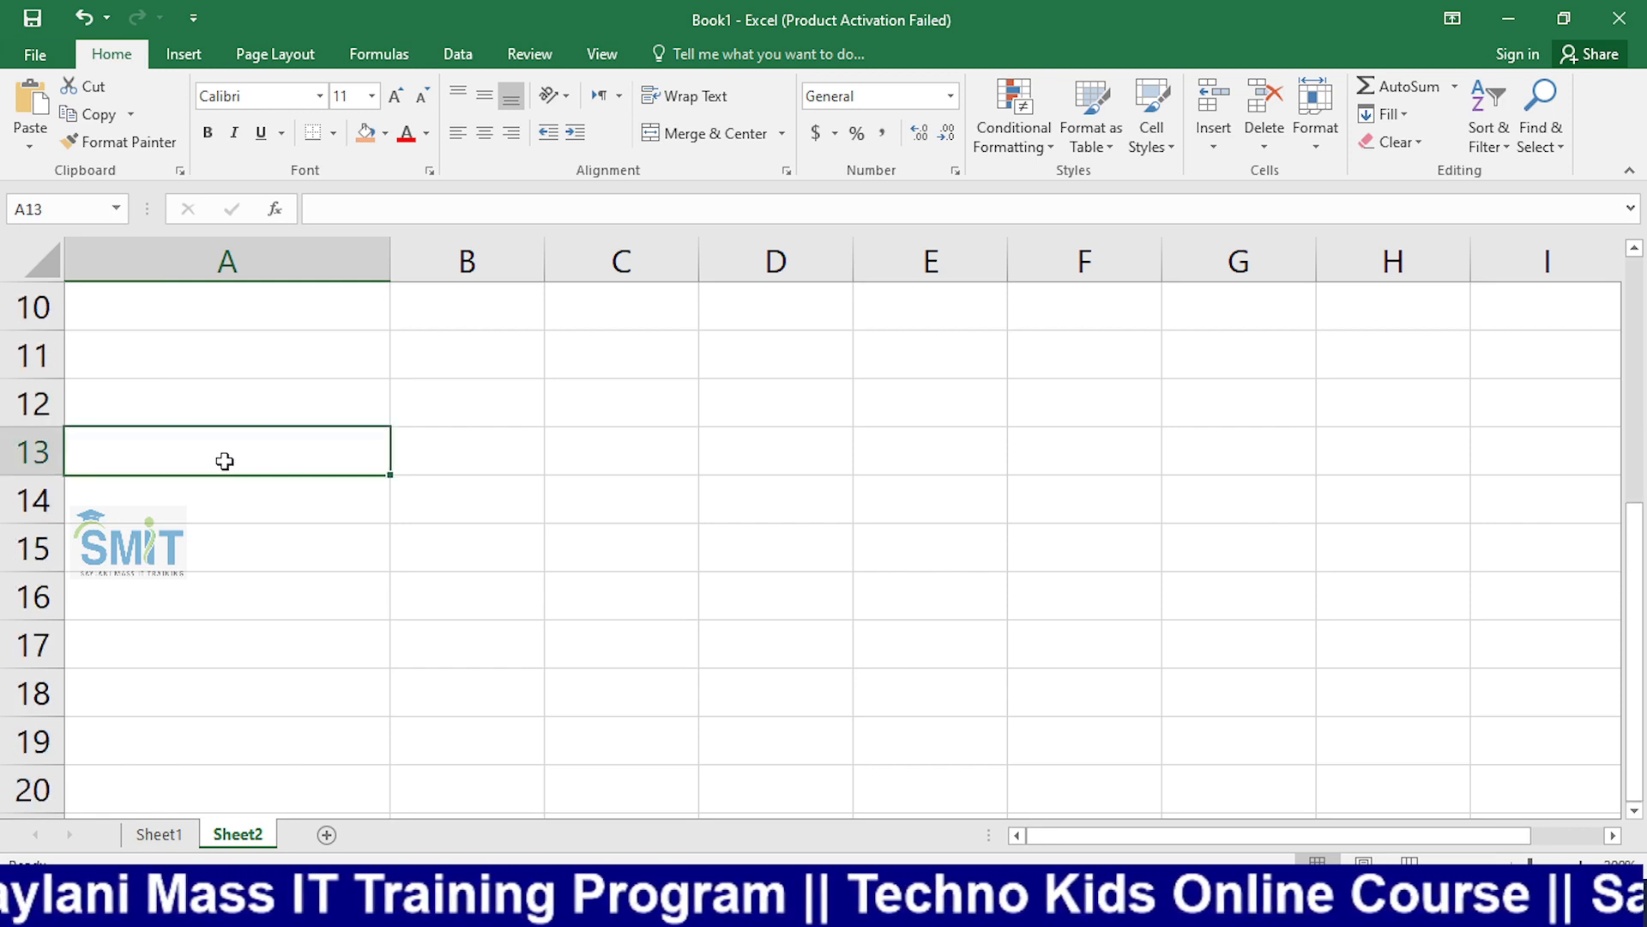
{"action": "scroll", "coordinate": [221, 453], "scroll_direction": "up", "scroll_amount": 3}
{"action": "left_click", "coordinate": [220, 448]}
{"action": "left_click", "coordinate": [232, 400]}
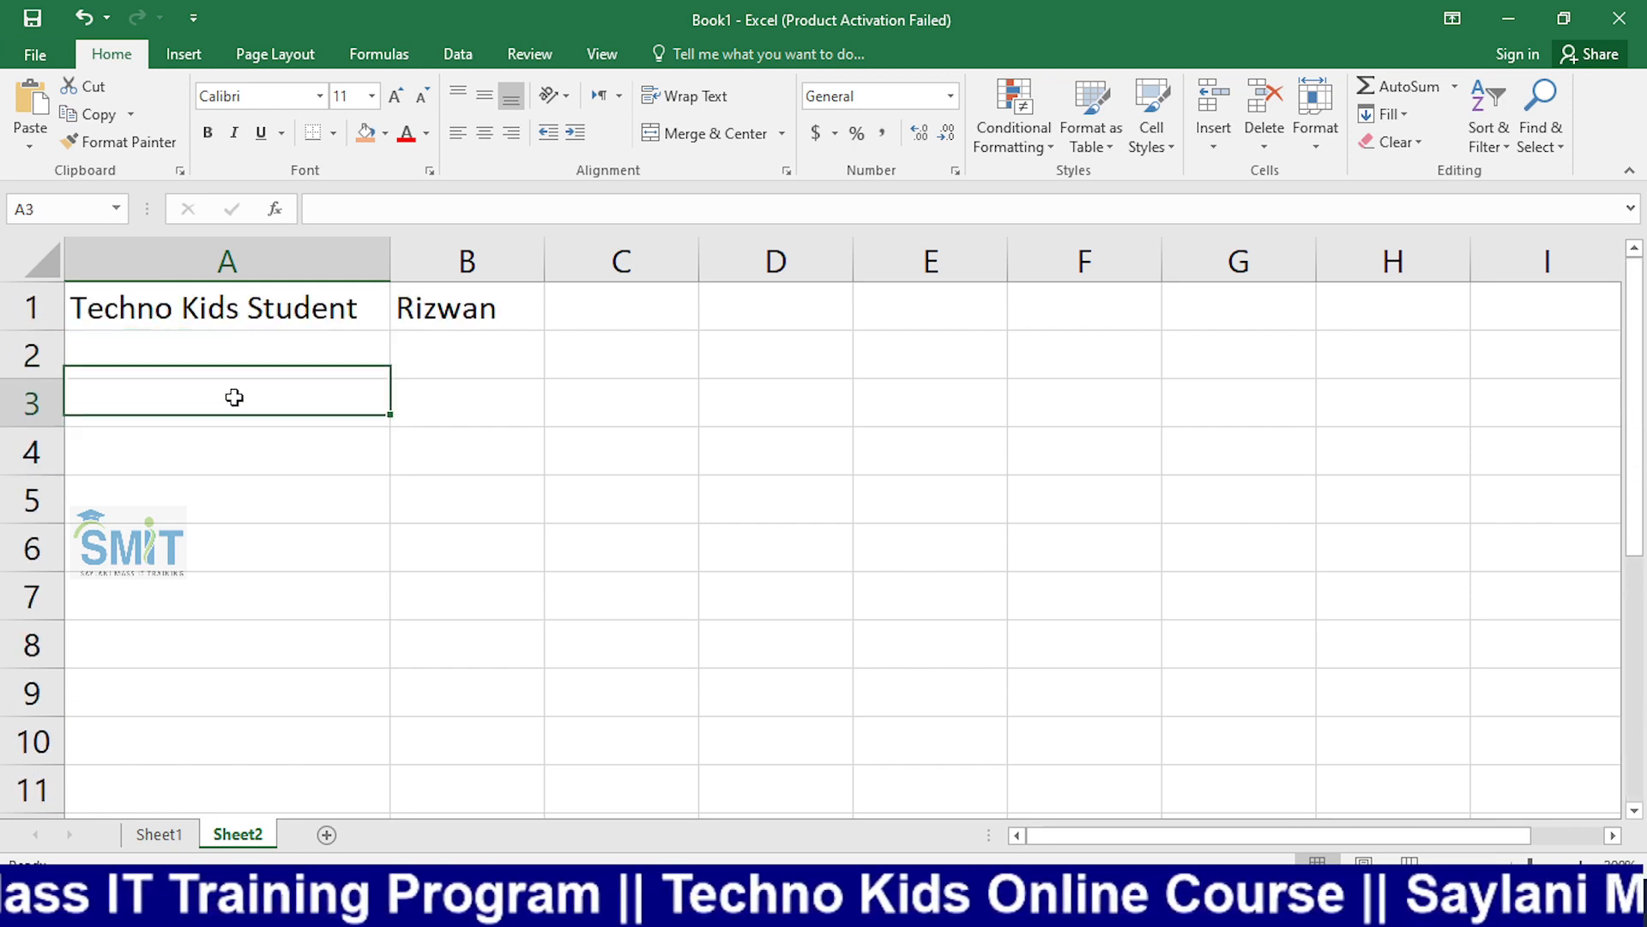
{"action": "left_click", "coordinate": [212, 435]}
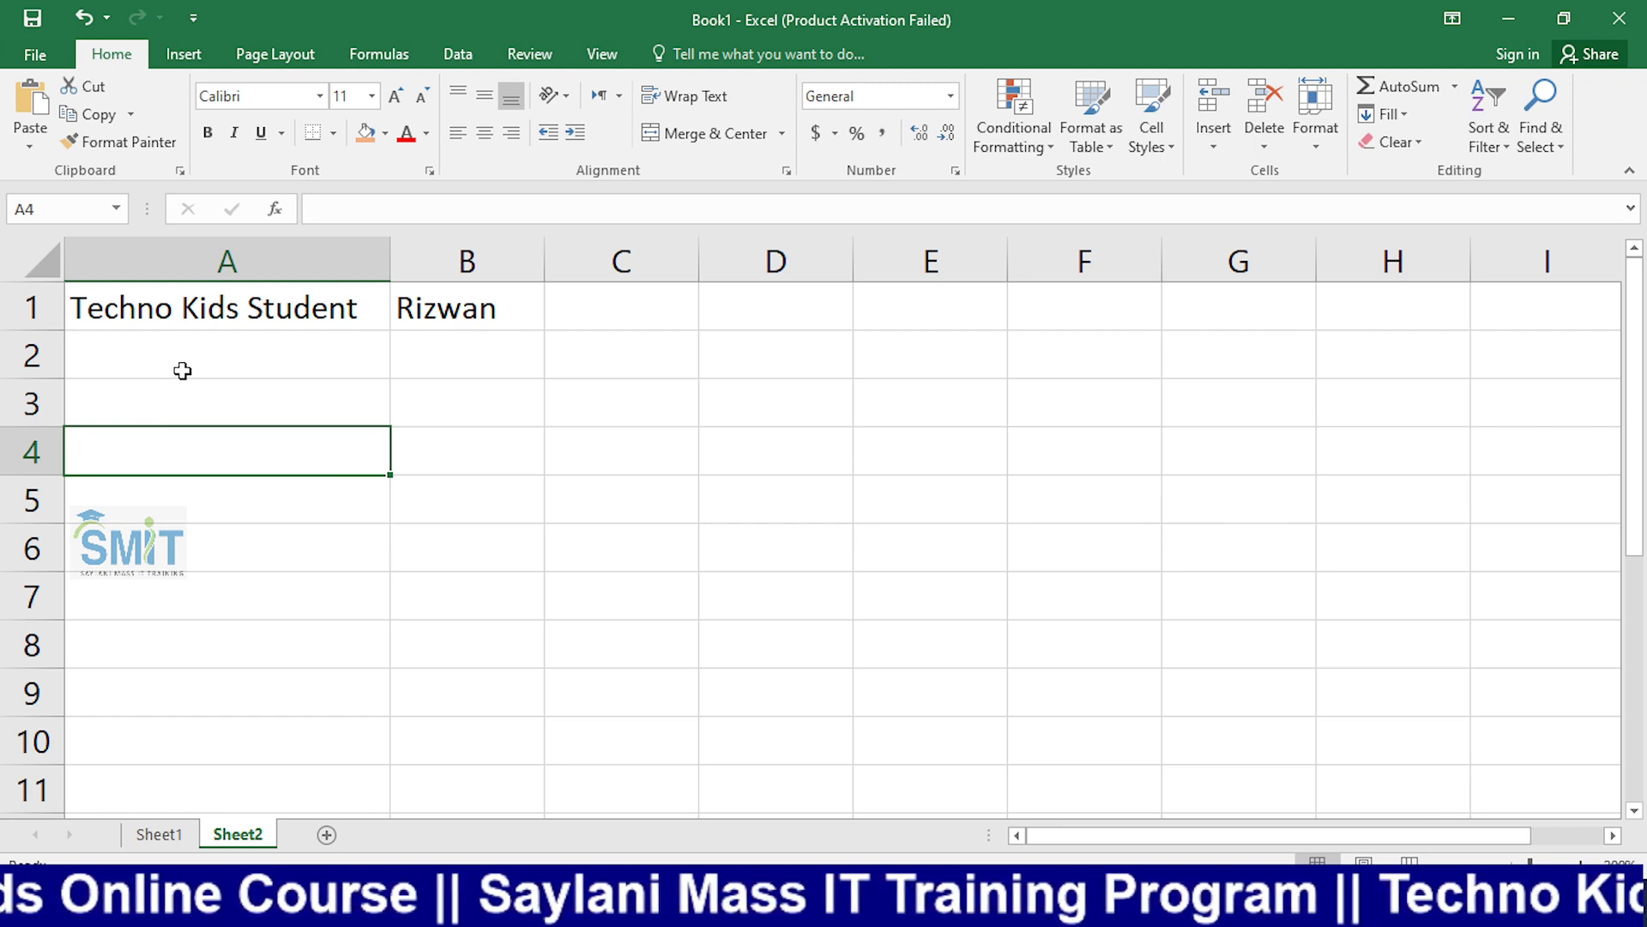
Step: Set the font of the text in cell A1 to Algerian
{"action": "left_click", "coordinate": [225, 332]}
{"action": "left_click", "coordinate": [243, 304]}
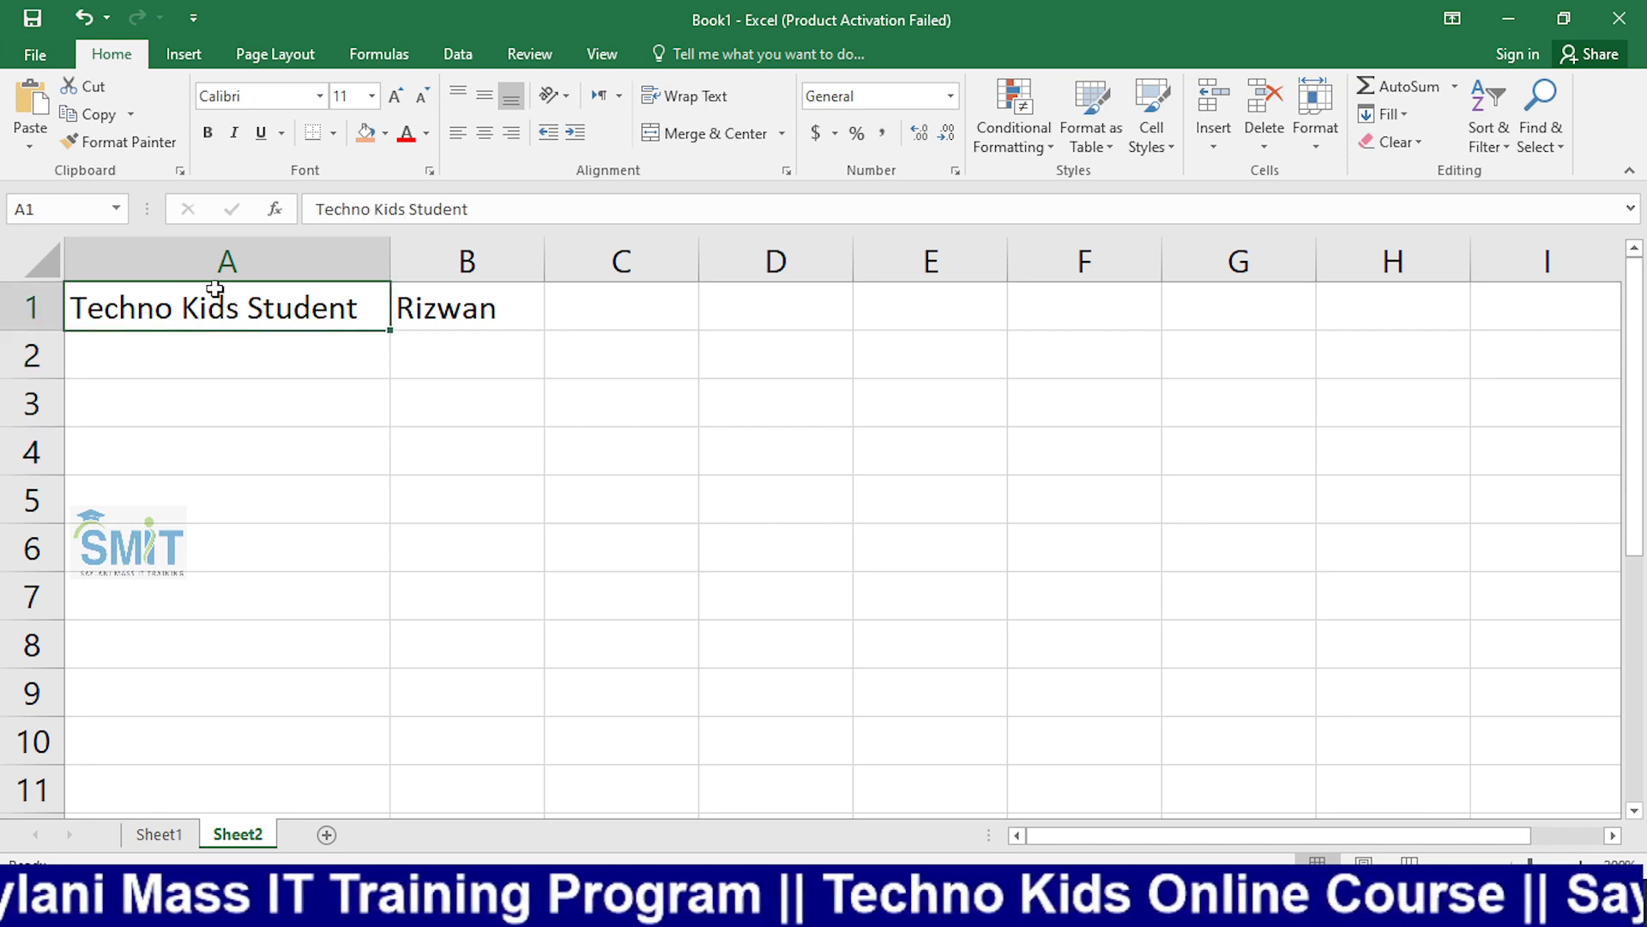
{"action": "left_click", "coordinate": [320, 96]}
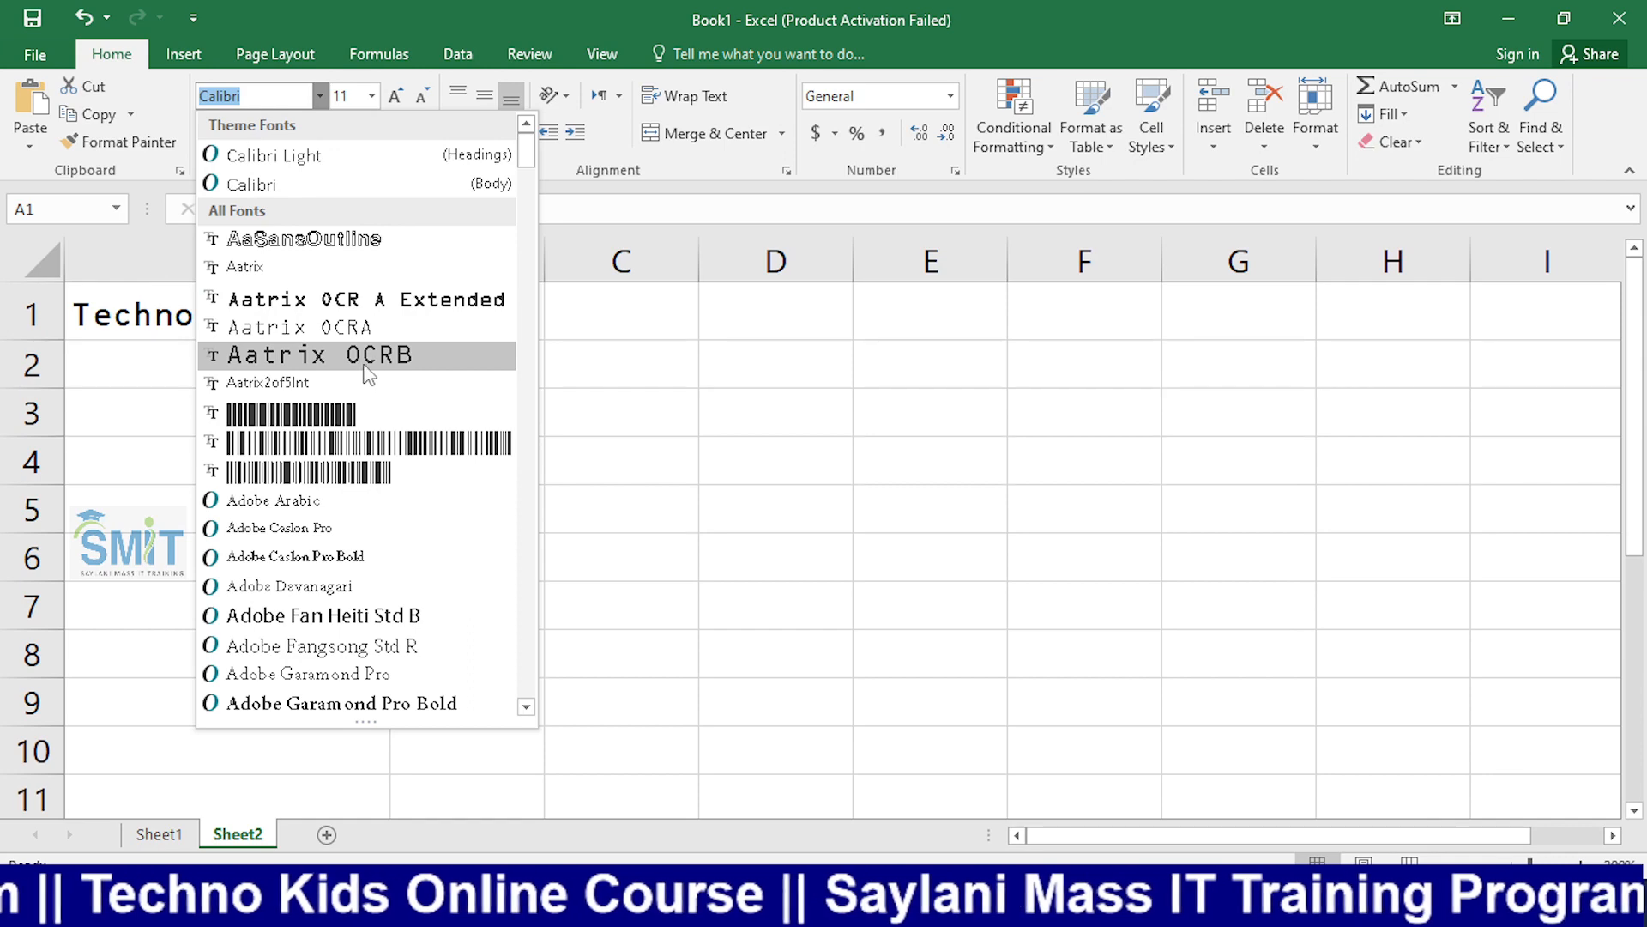
{"action": "scroll", "coordinate": [369, 532], "scroll_direction": "down", "scroll_amount": 3}
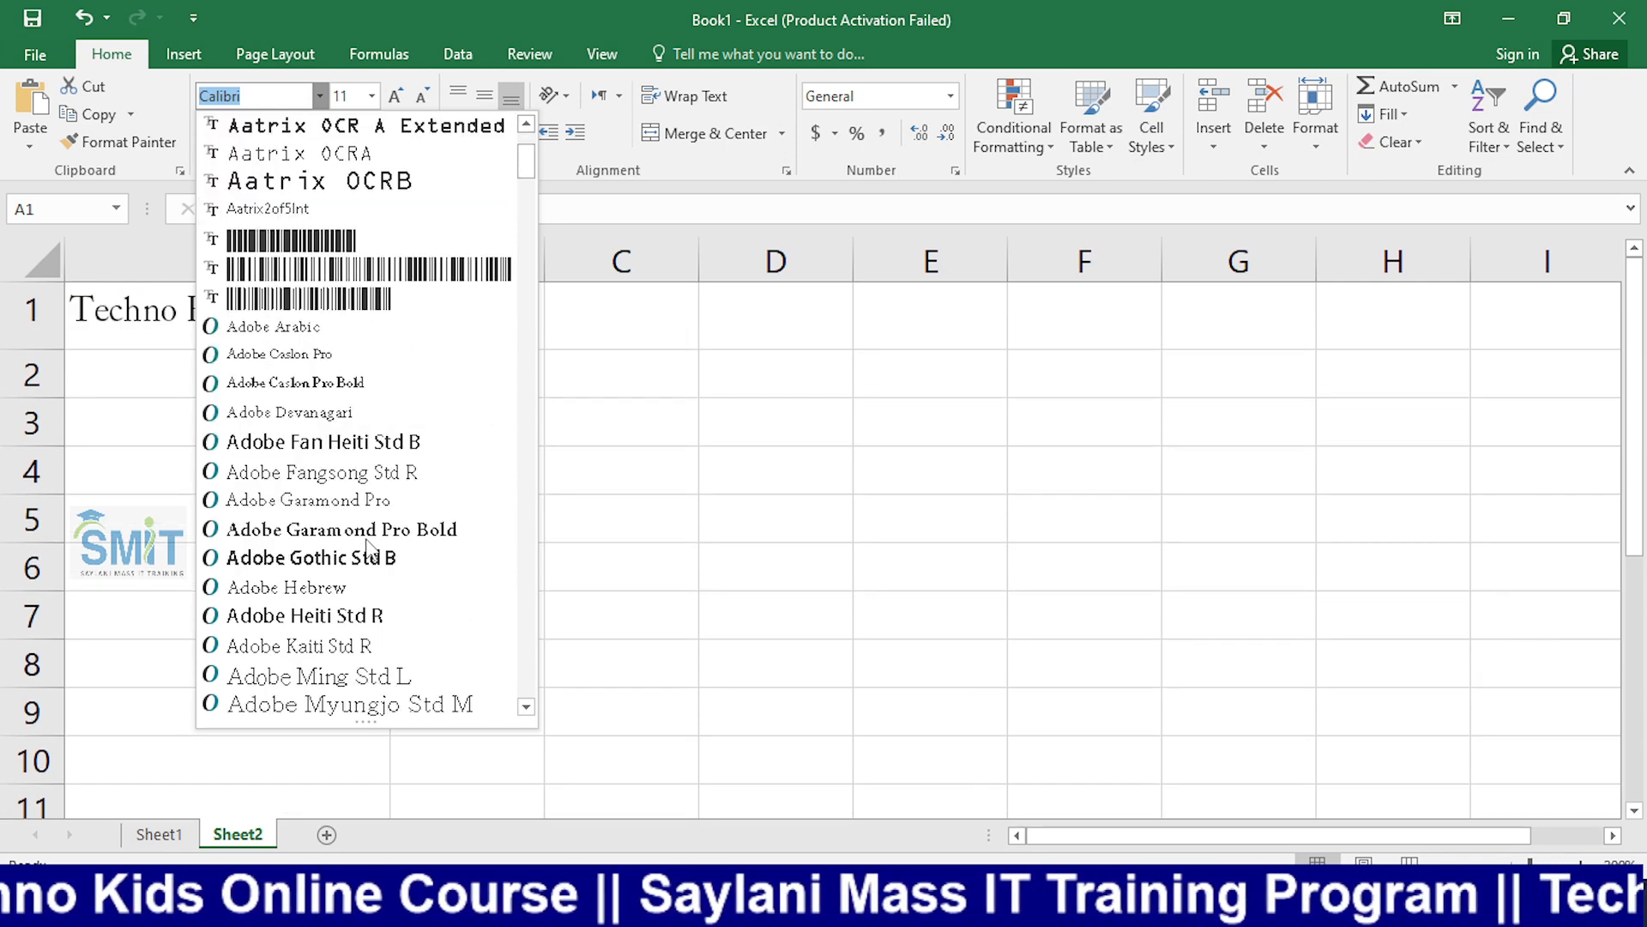
{"action": "scroll", "coordinate": [369, 549], "scroll_direction": "down", "scroll_amount": 3}
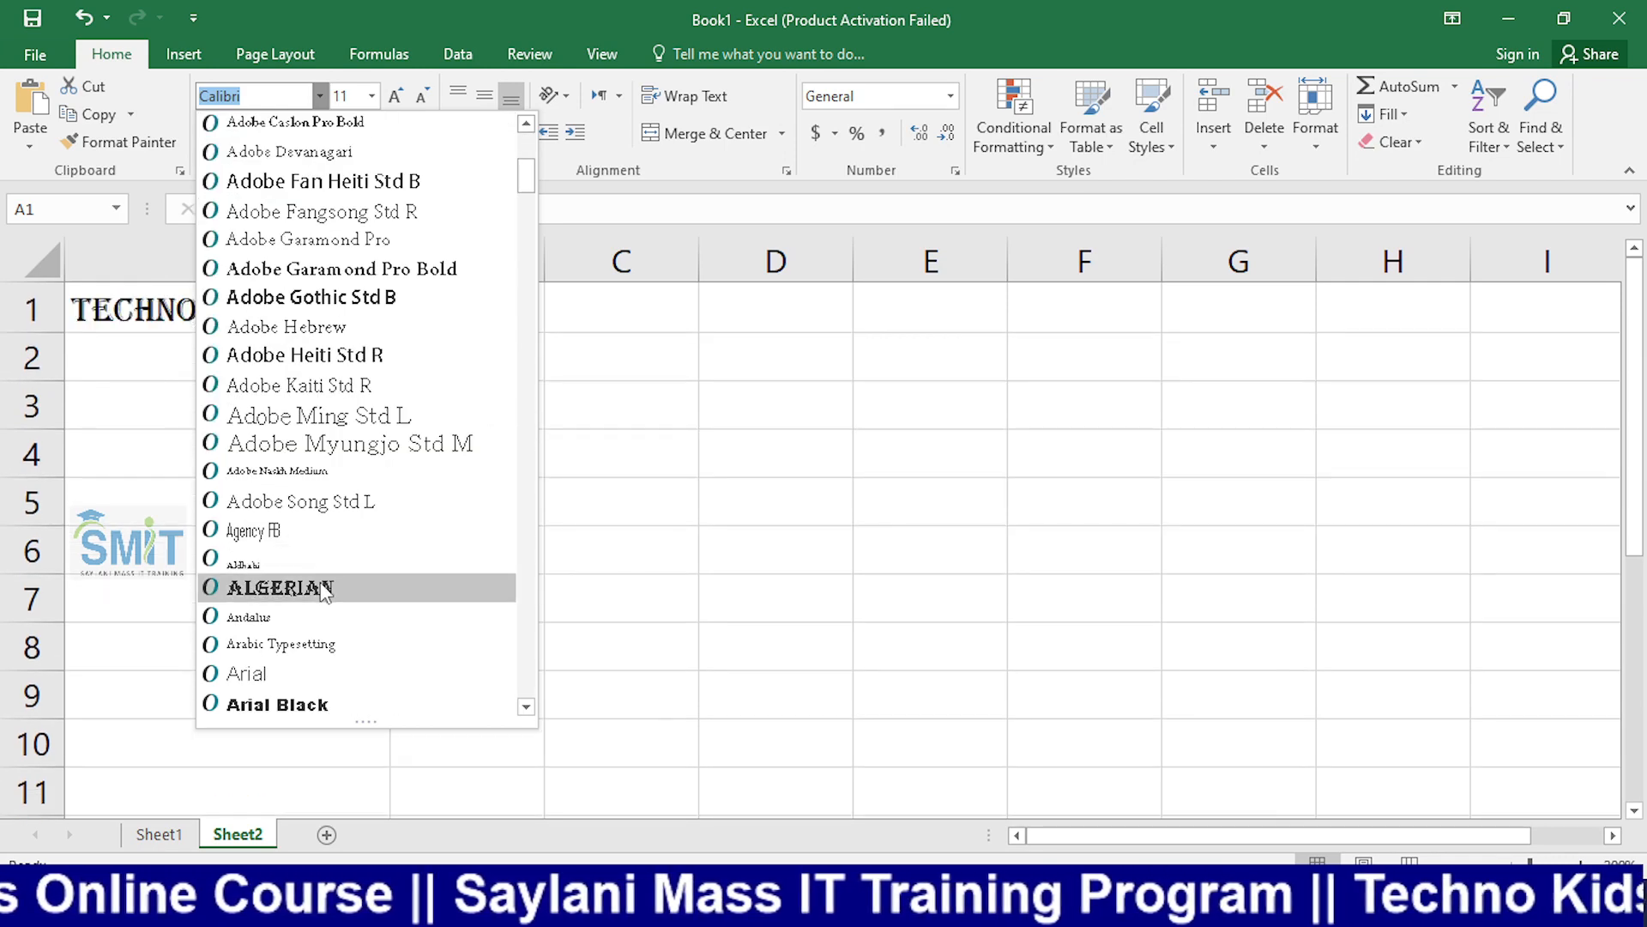
{"action": "left_click", "coordinate": [326, 588]}
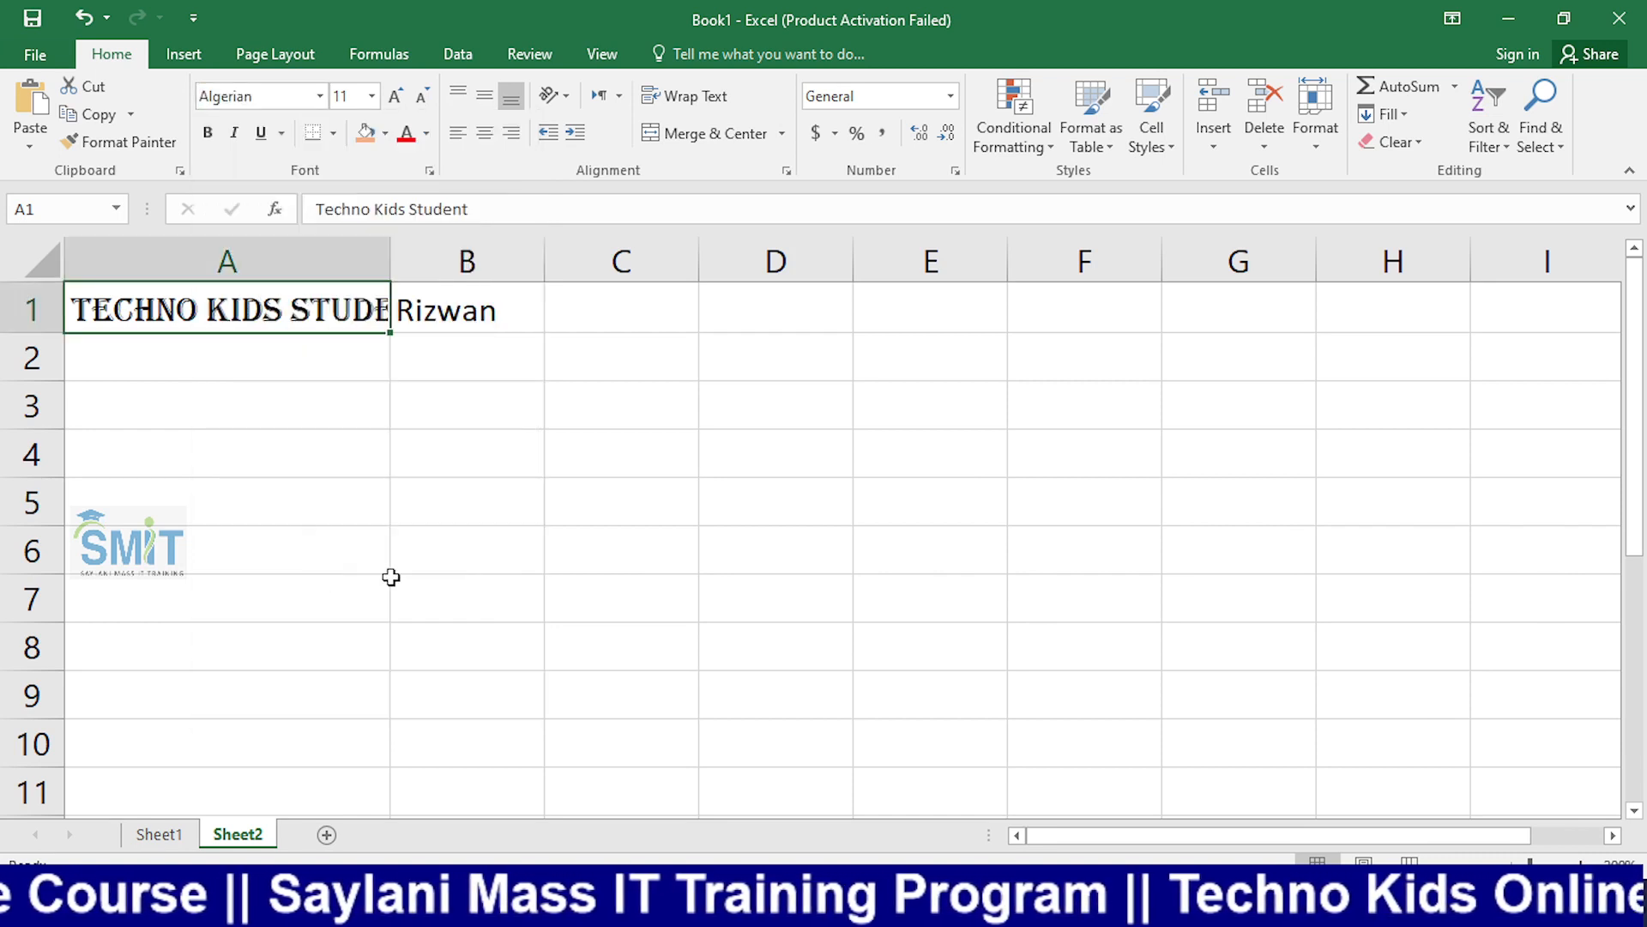
{"action": "left_click", "coordinate": [614, 558]}
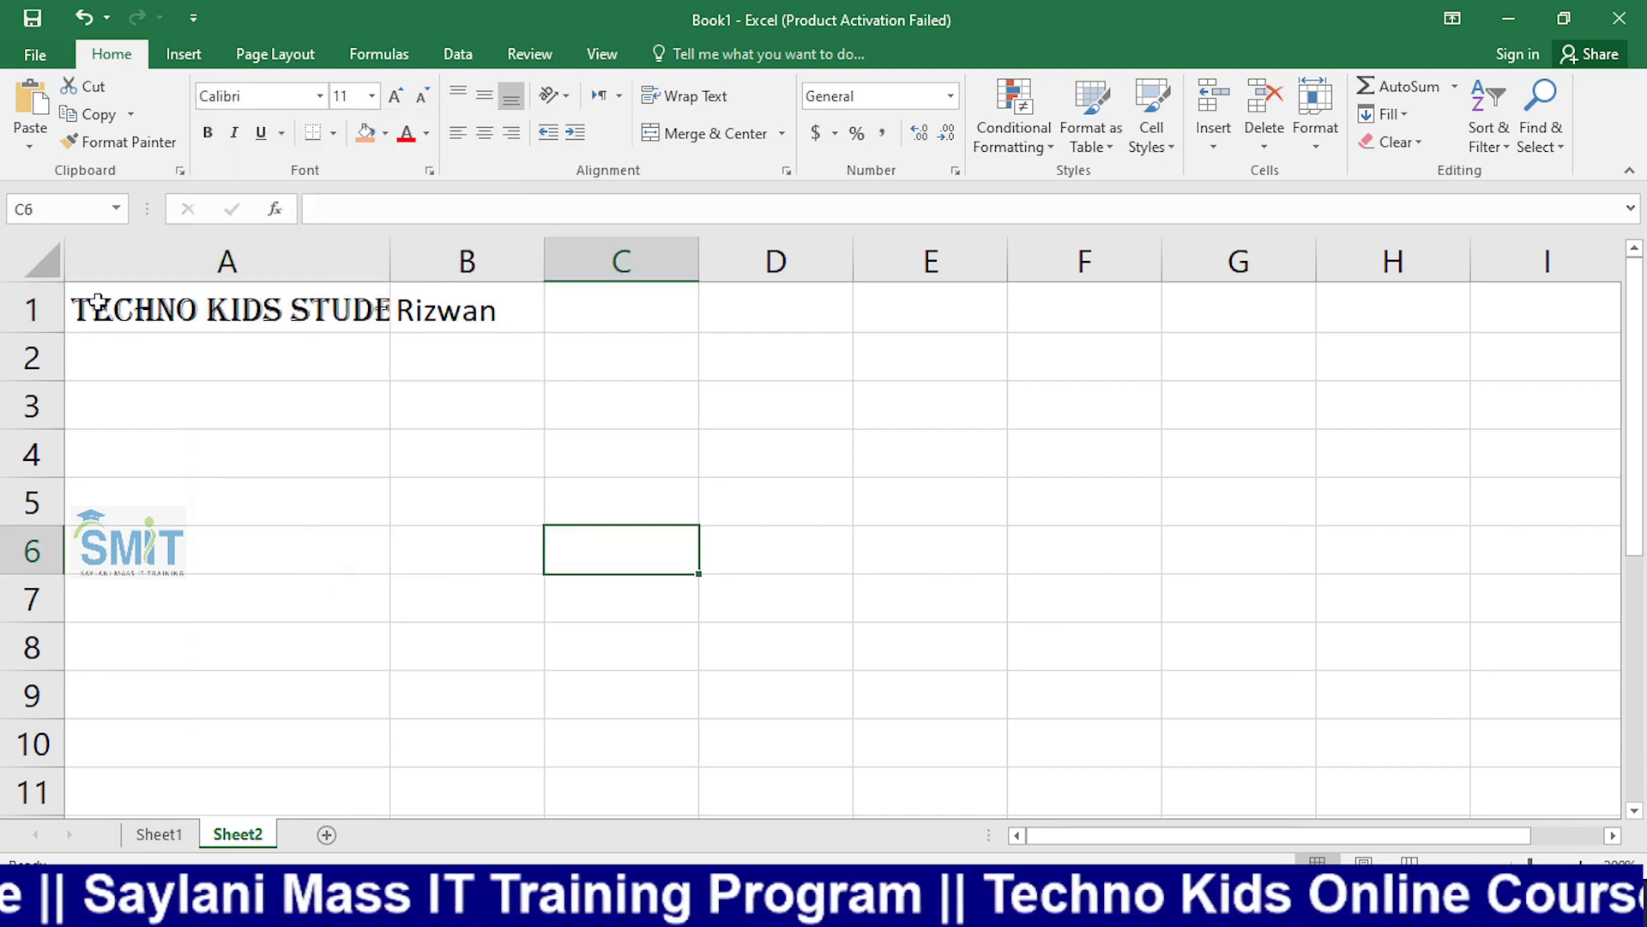
Step: AutoFit column A again to suit the Algerian text in A1
{"action": "left_click", "coordinate": [151, 316]}
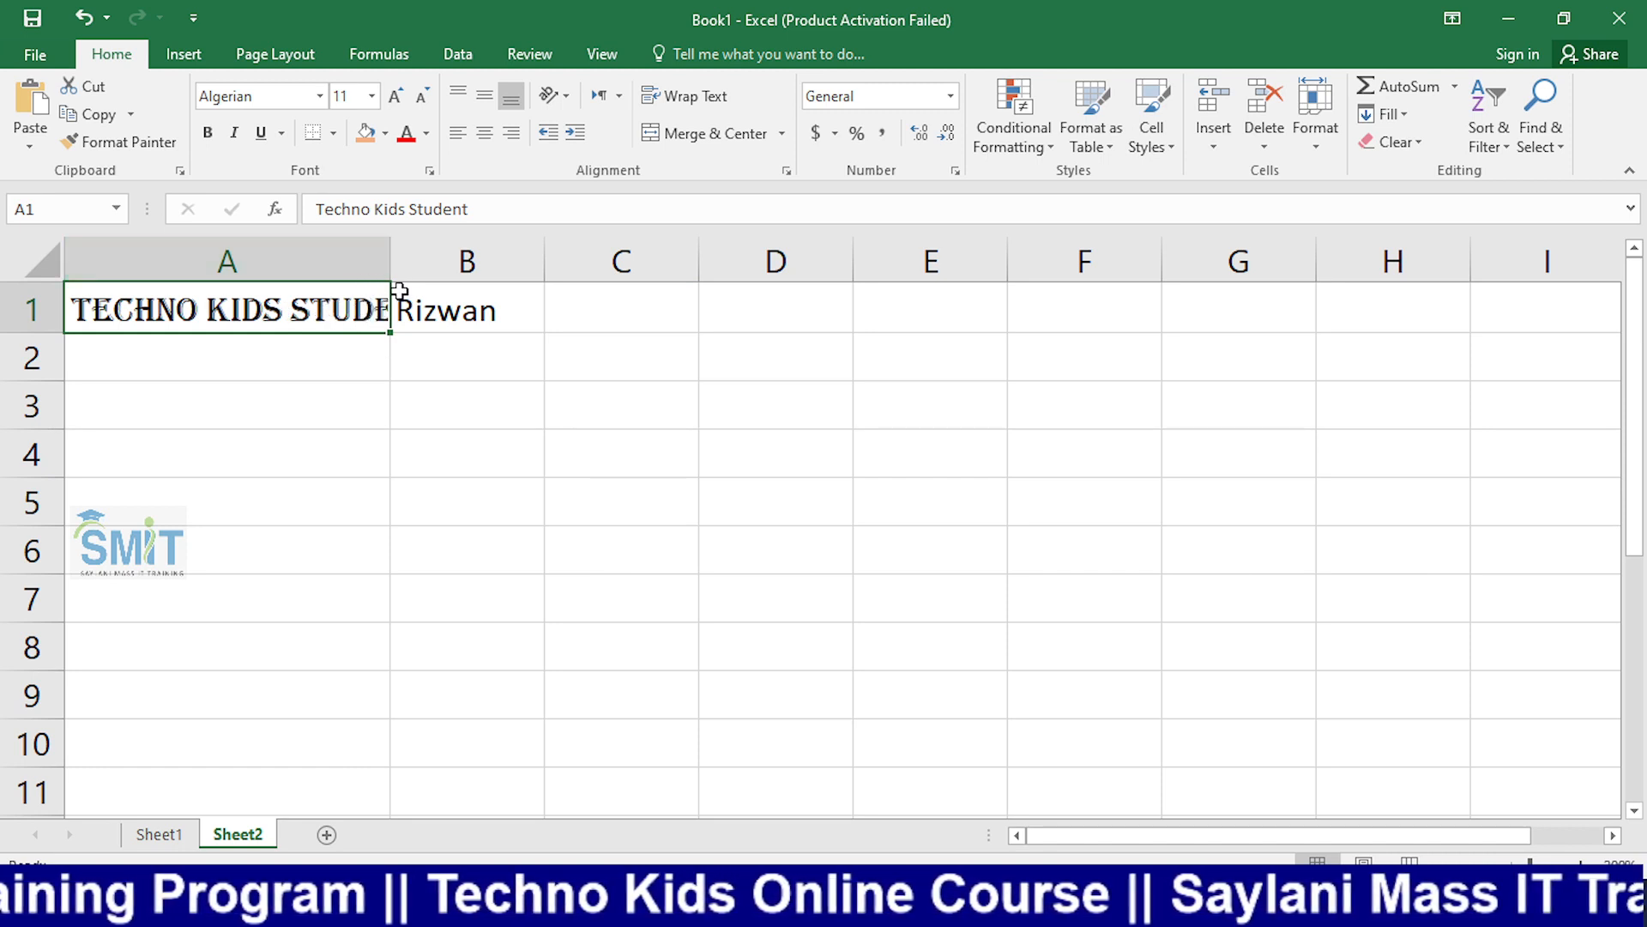
{"action": "double_click", "coordinate": [392, 250]}
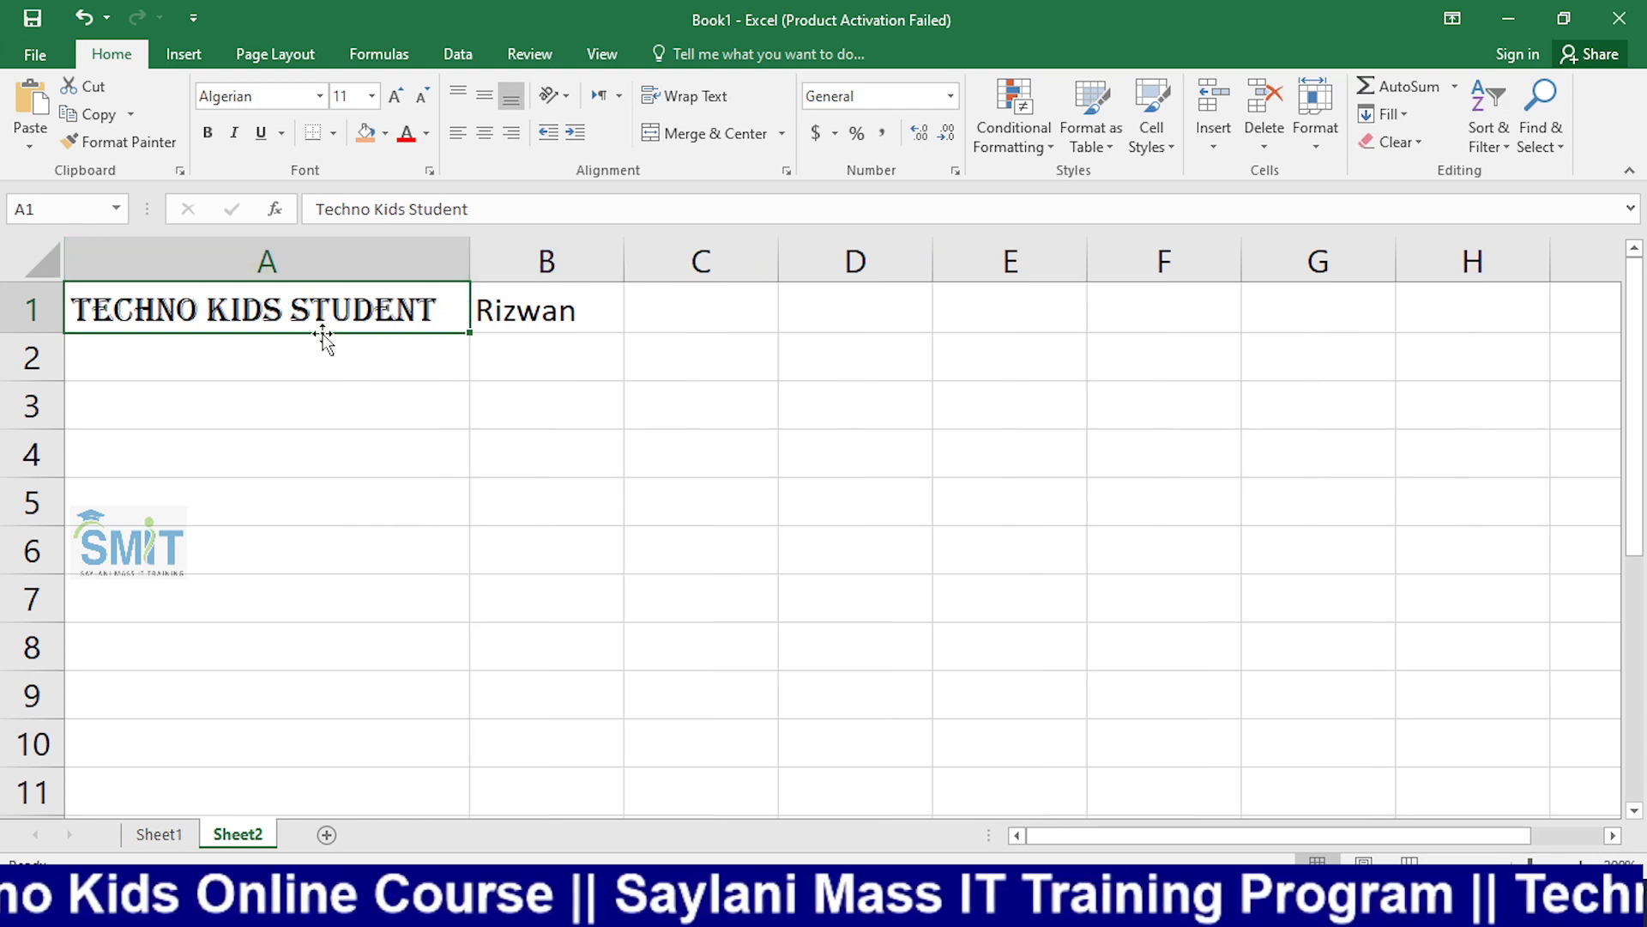
{"action": "left_click", "coordinate": [242, 339]}
Step: Increase the font size of the text in cell A1 to 18
{"action": "left_click", "coordinate": [215, 311]}
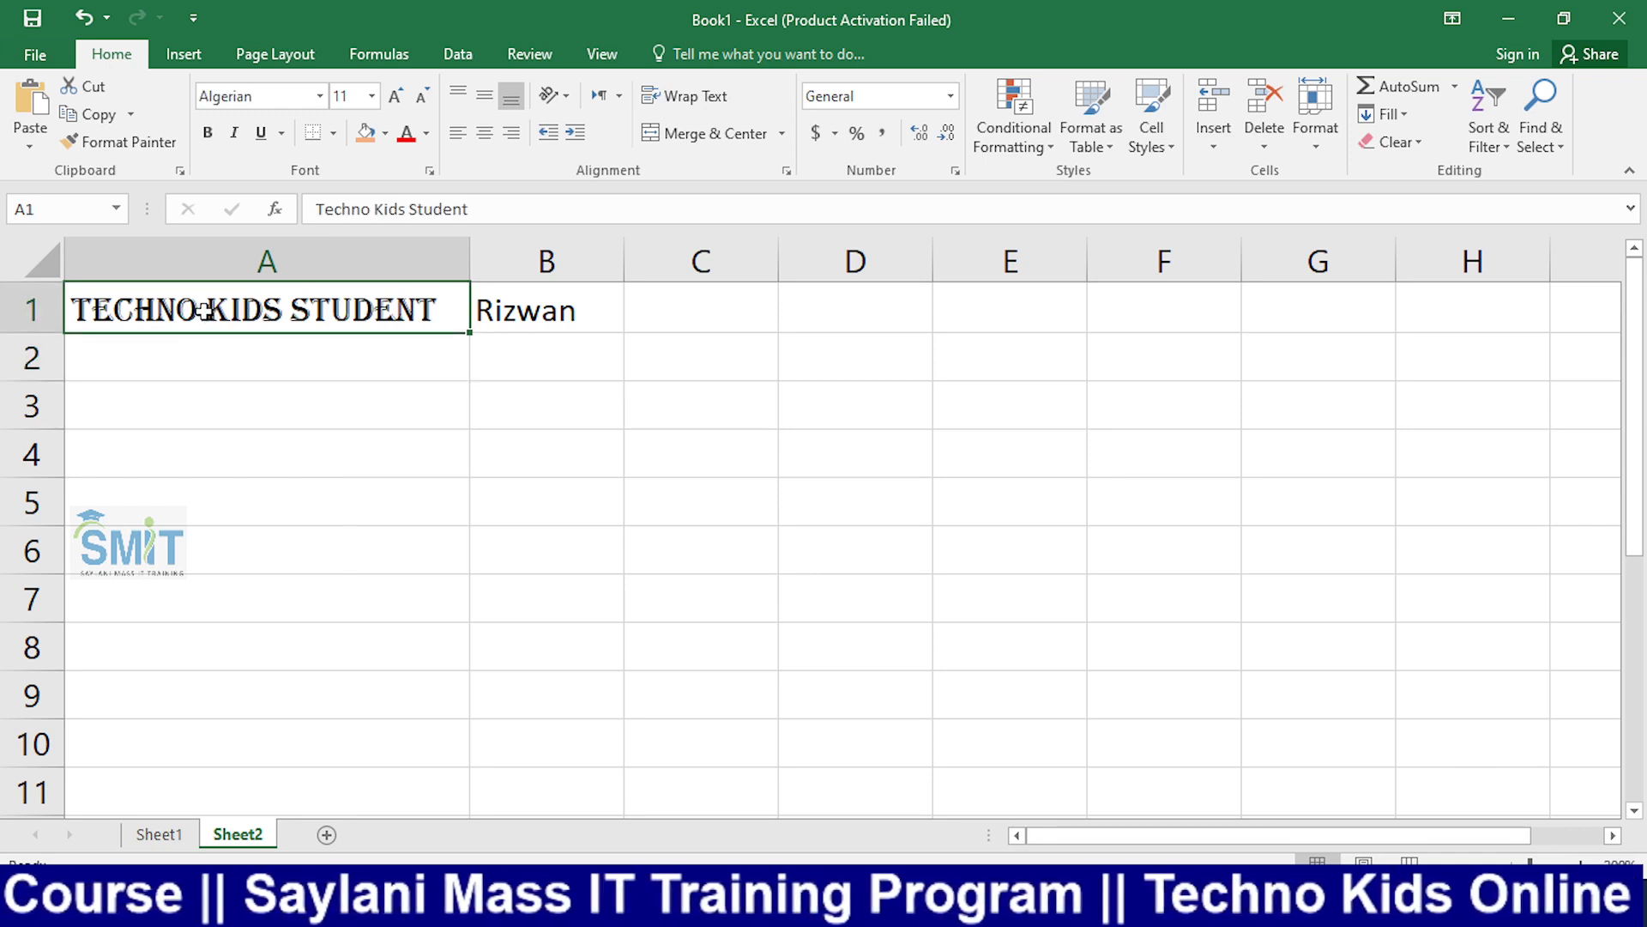
{"action": "left_click", "coordinate": [395, 97]}
{"action": "left_click", "coordinate": [395, 97]}
{"action": "left_click", "coordinate": [395, 96]}
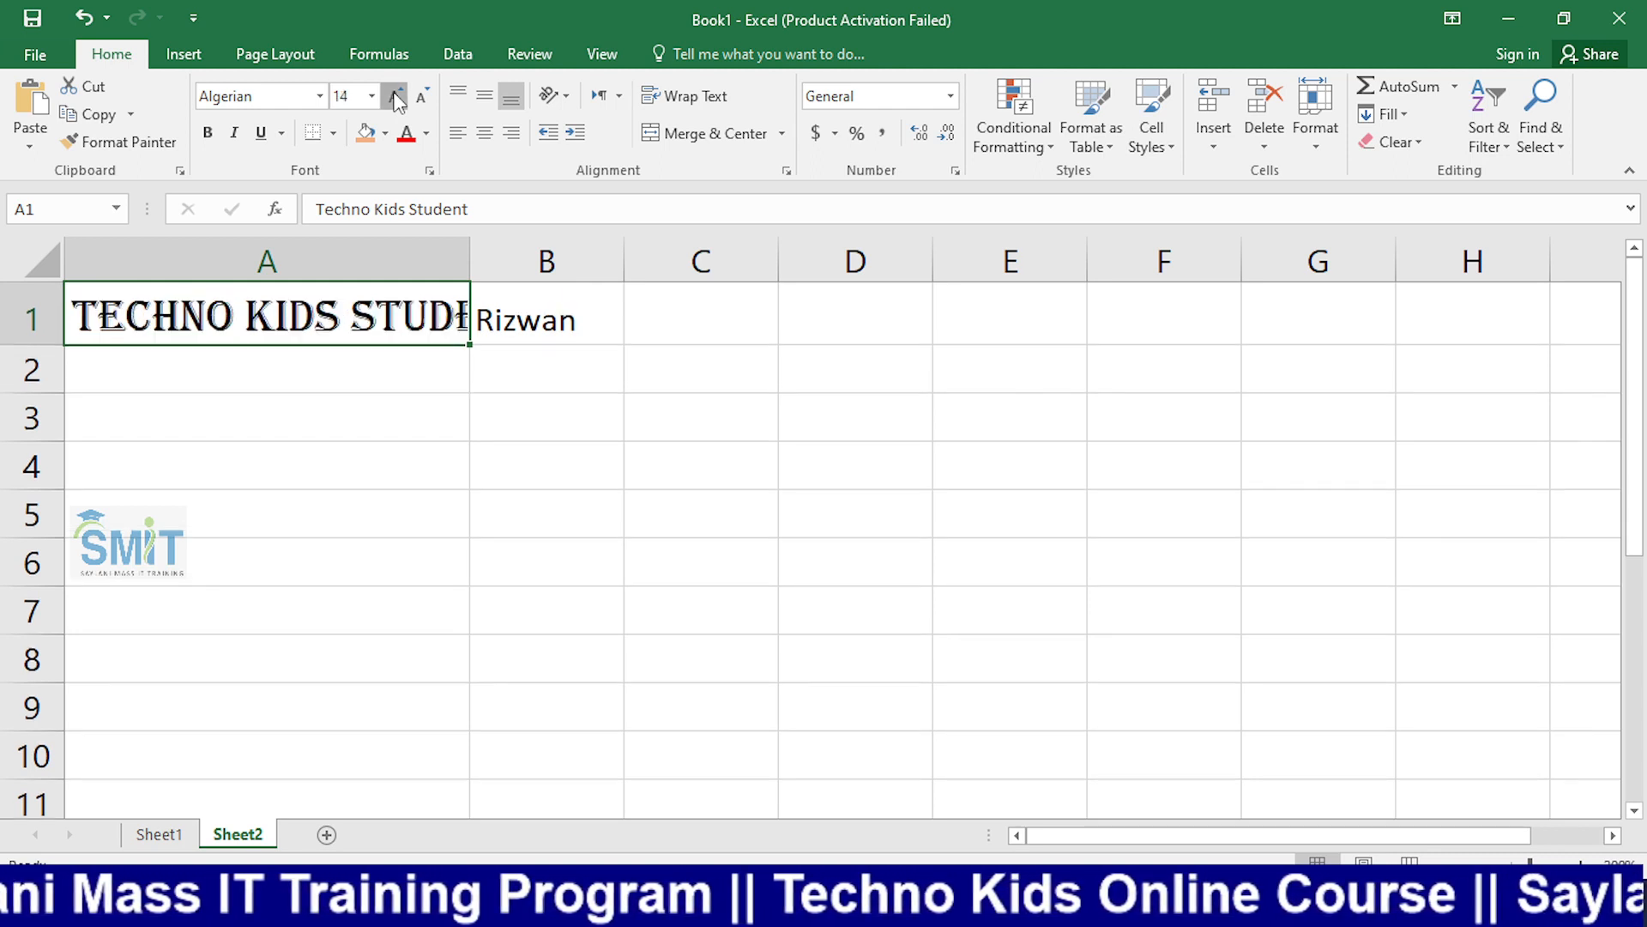
{"action": "left_click", "coordinate": [395, 96]}
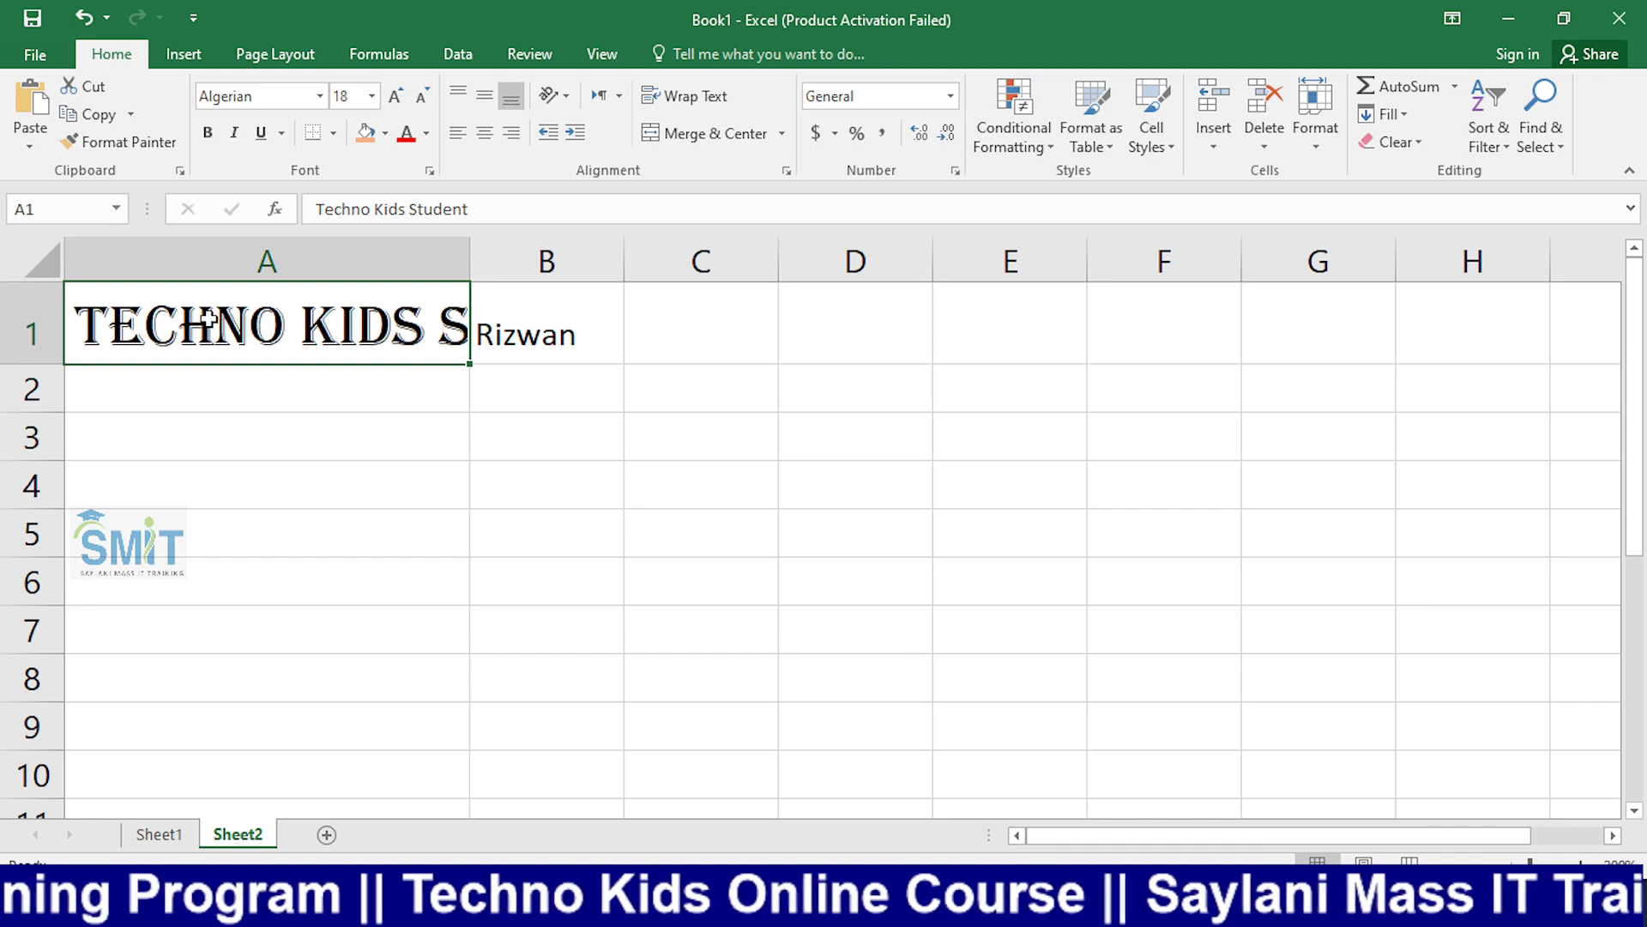
Step: Reduce the font size of the heading in cell A1 to 10 and autofit column A to its text
{"action": "double_click", "coordinate": [467, 262]}
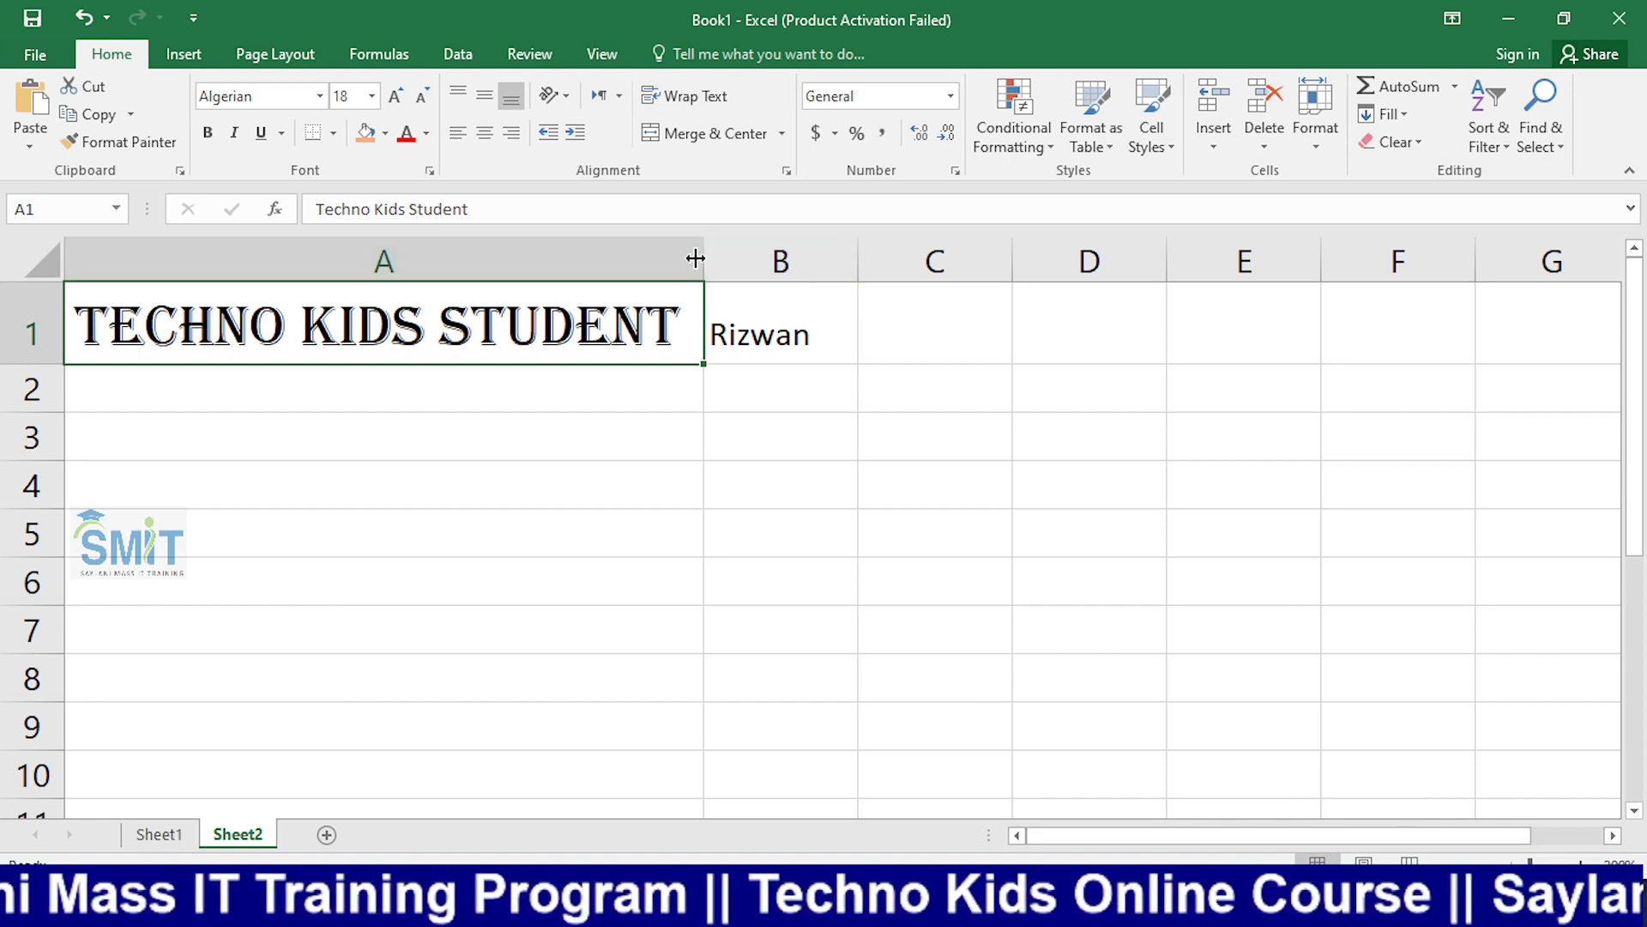
{"action": "left_click", "coordinate": [422, 96]}
{"action": "left_click", "coordinate": [422, 96]}
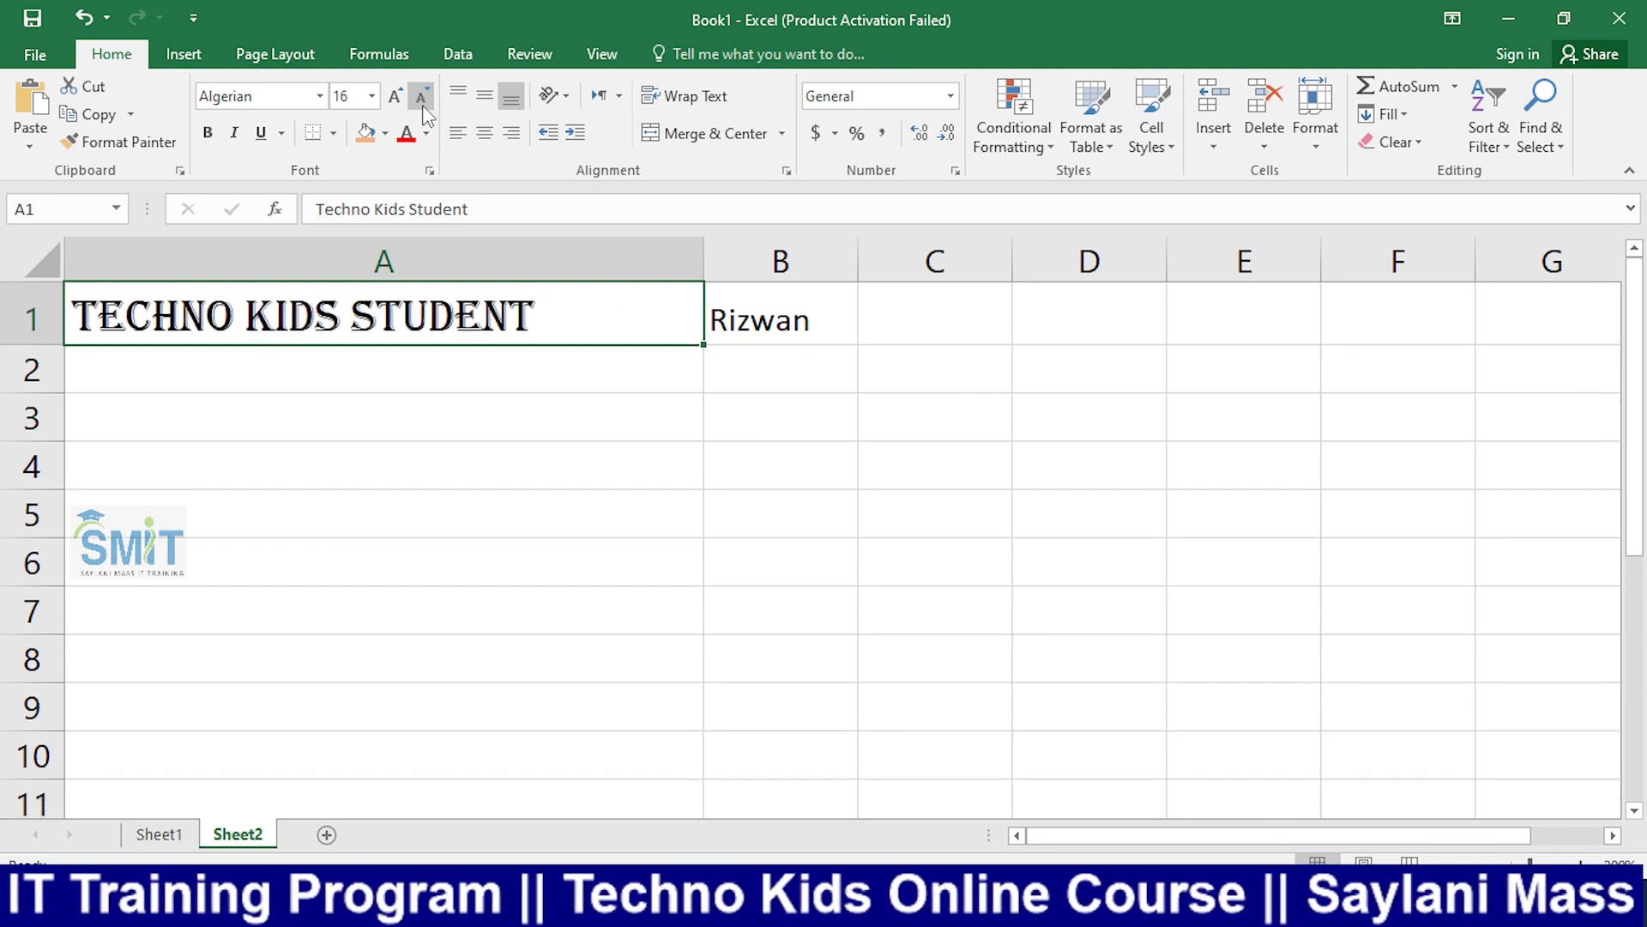
{"action": "left_click", "coordinate": [422, 96]}
{"action": "left_click", "coordinate": [422, 96]}
{"action": "left_click", "coordinate": [423, 103]}
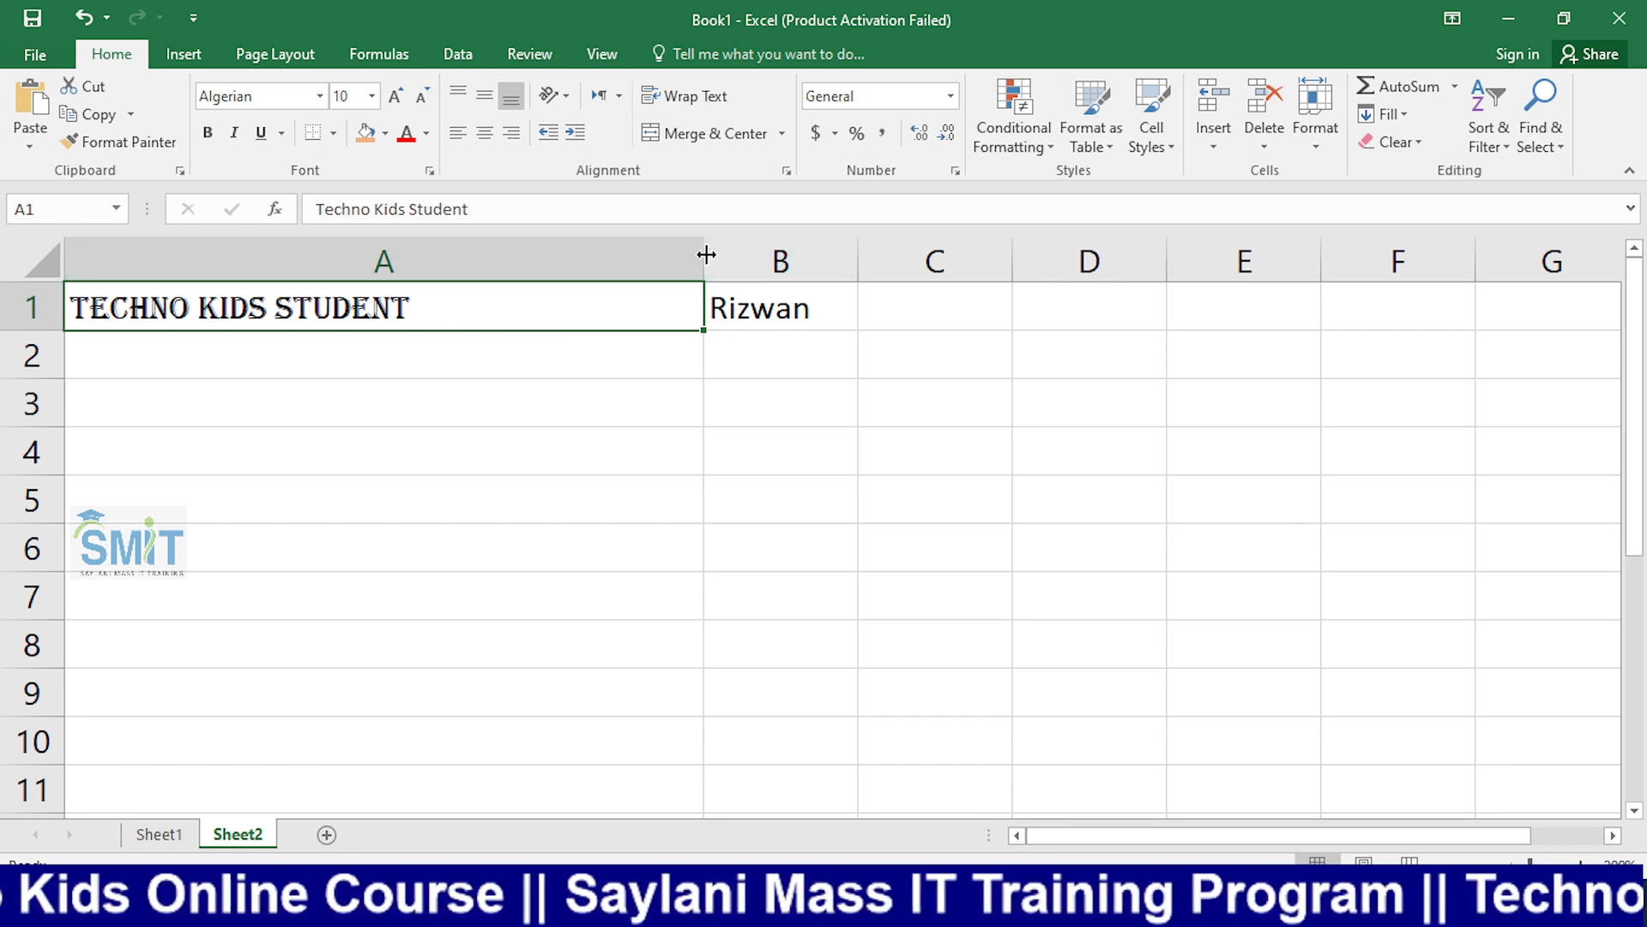
{"action": "left_click", "coordinate": [469, 247]}
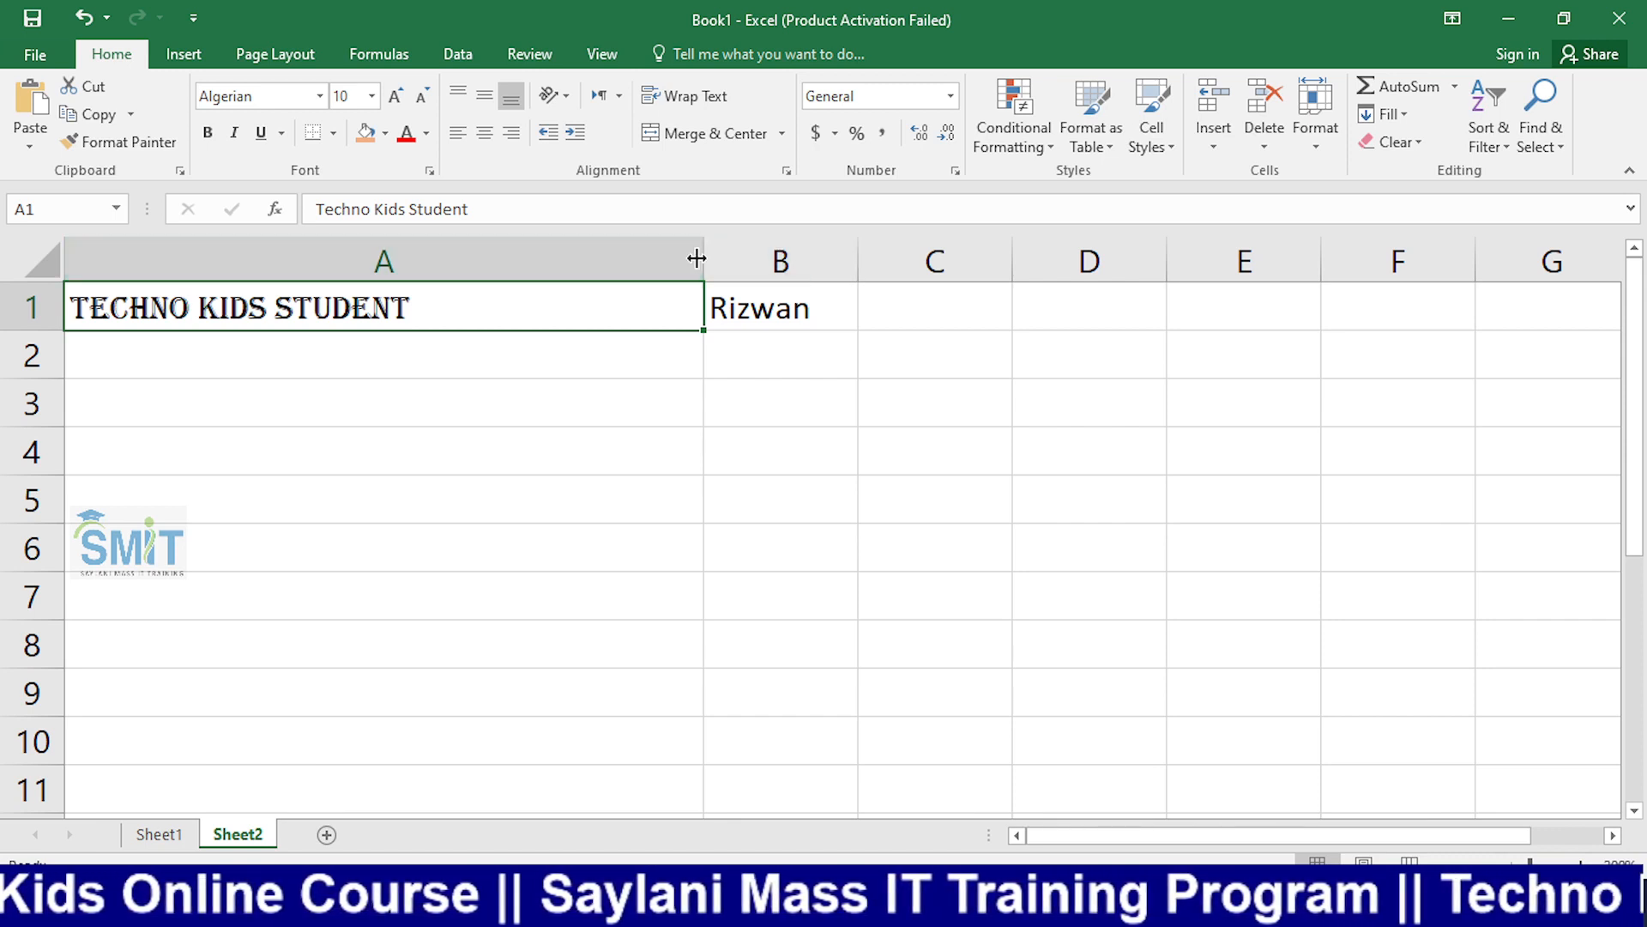
{"action": "double_click", "coordinate": [703, 257]}
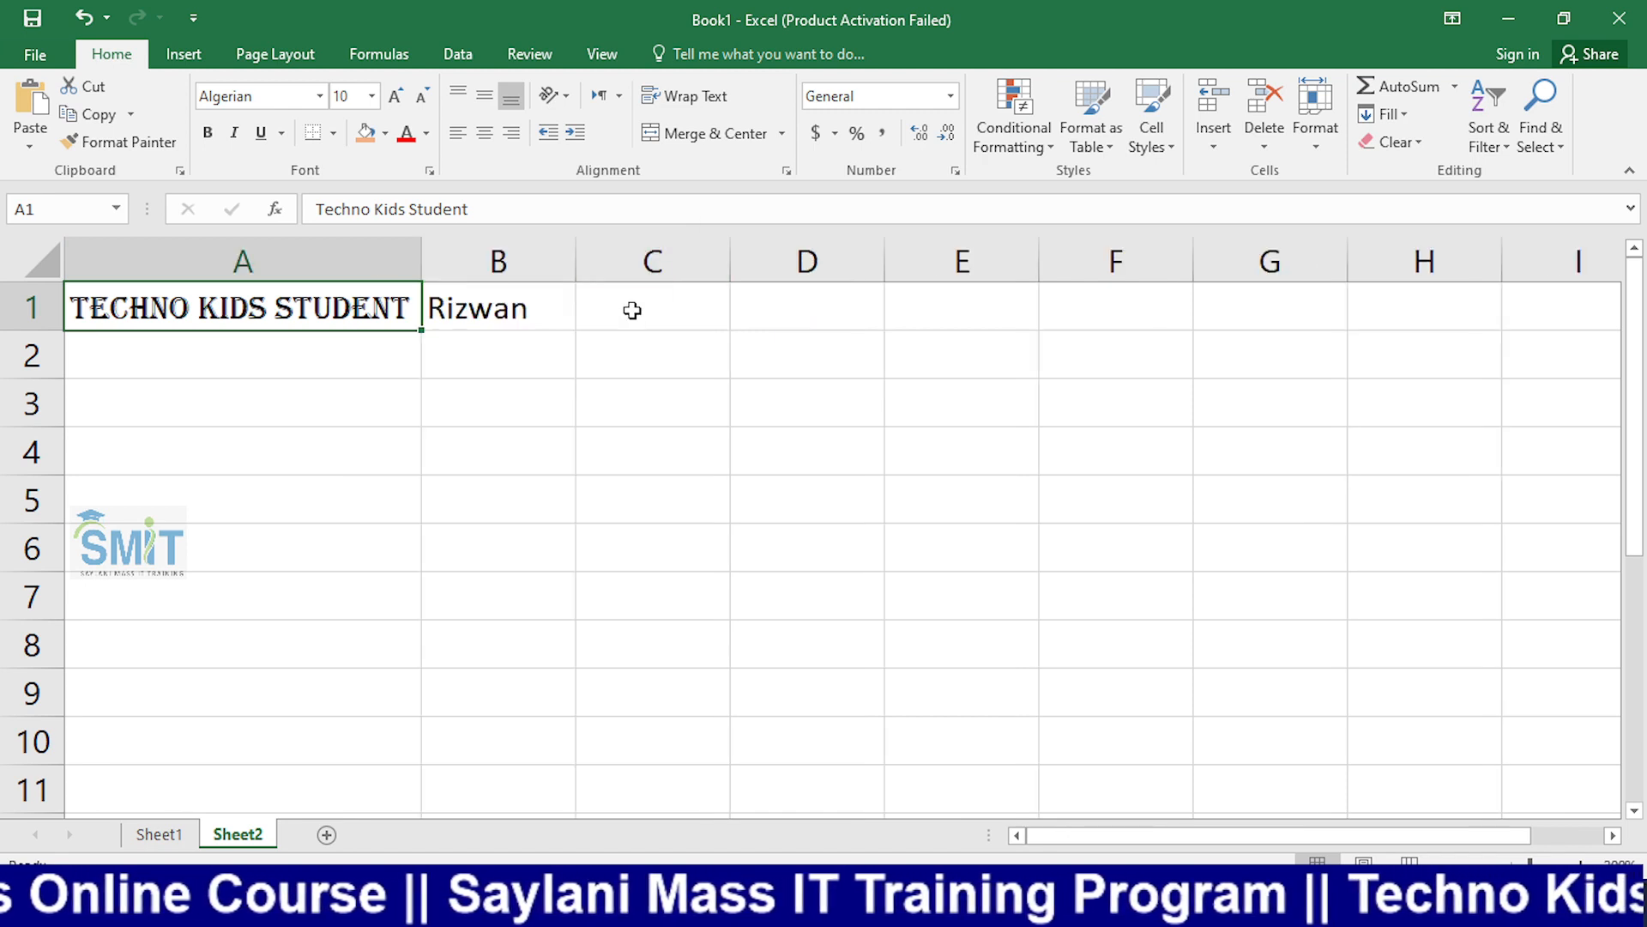
Step: Format the name in cell B1 as bold and italic with a double underline
{"action": "left_click", "coordinate": [541, 307]}
{"action": "left_click", "coordinate": [206, 135]}
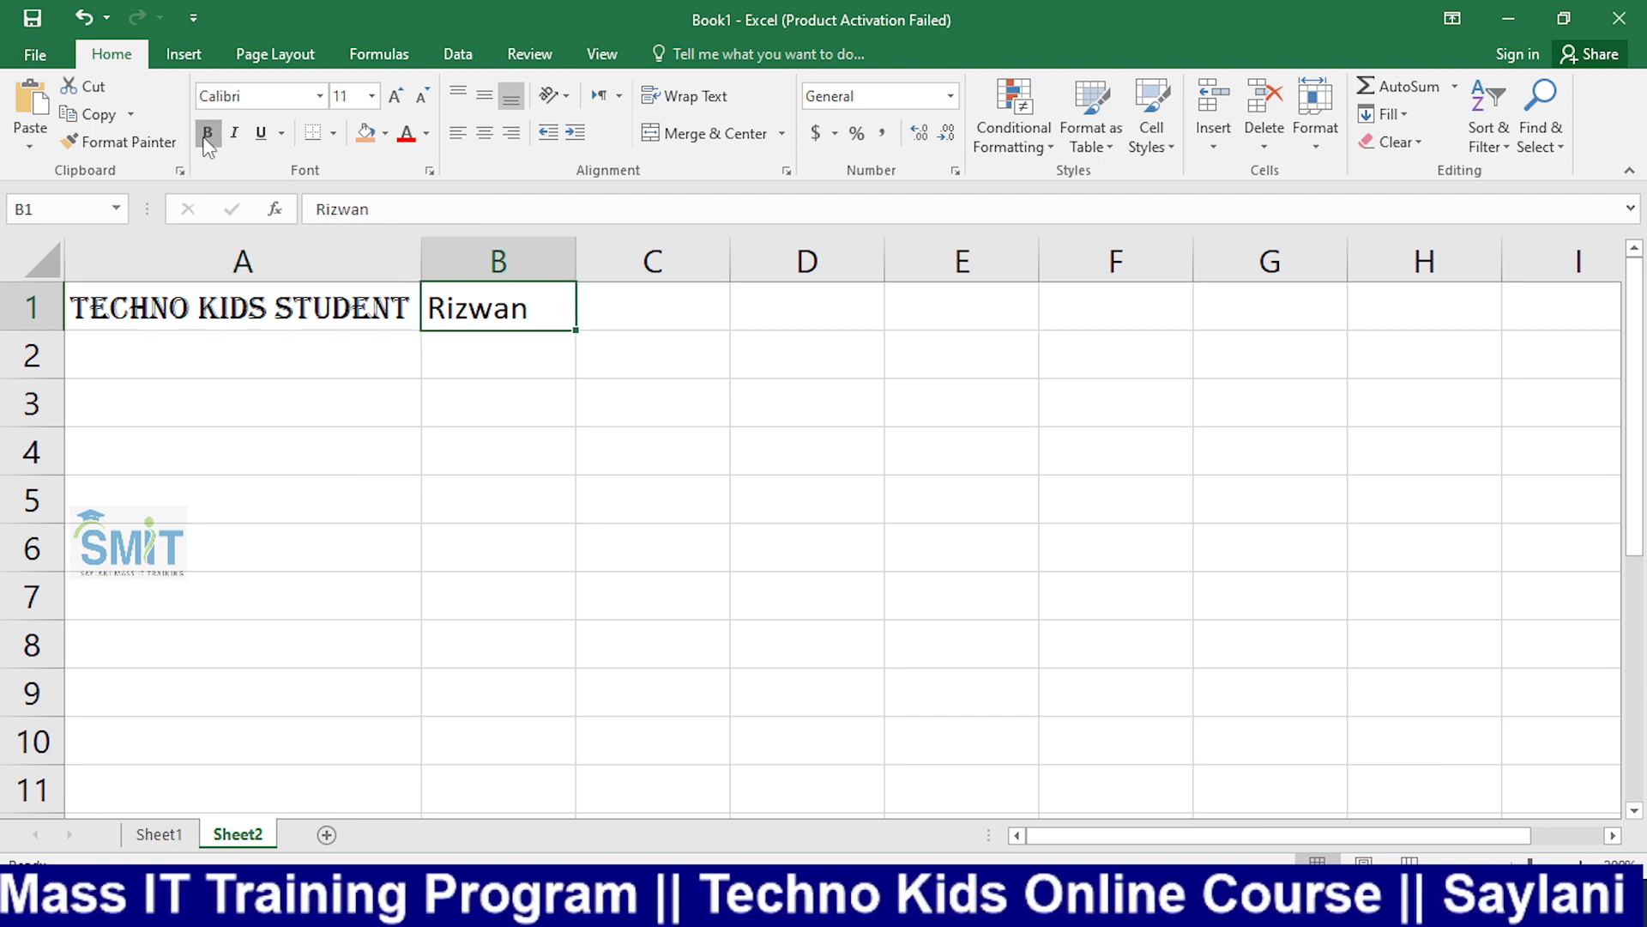
{"action": "left_click", "coordinate": [232, 136]}
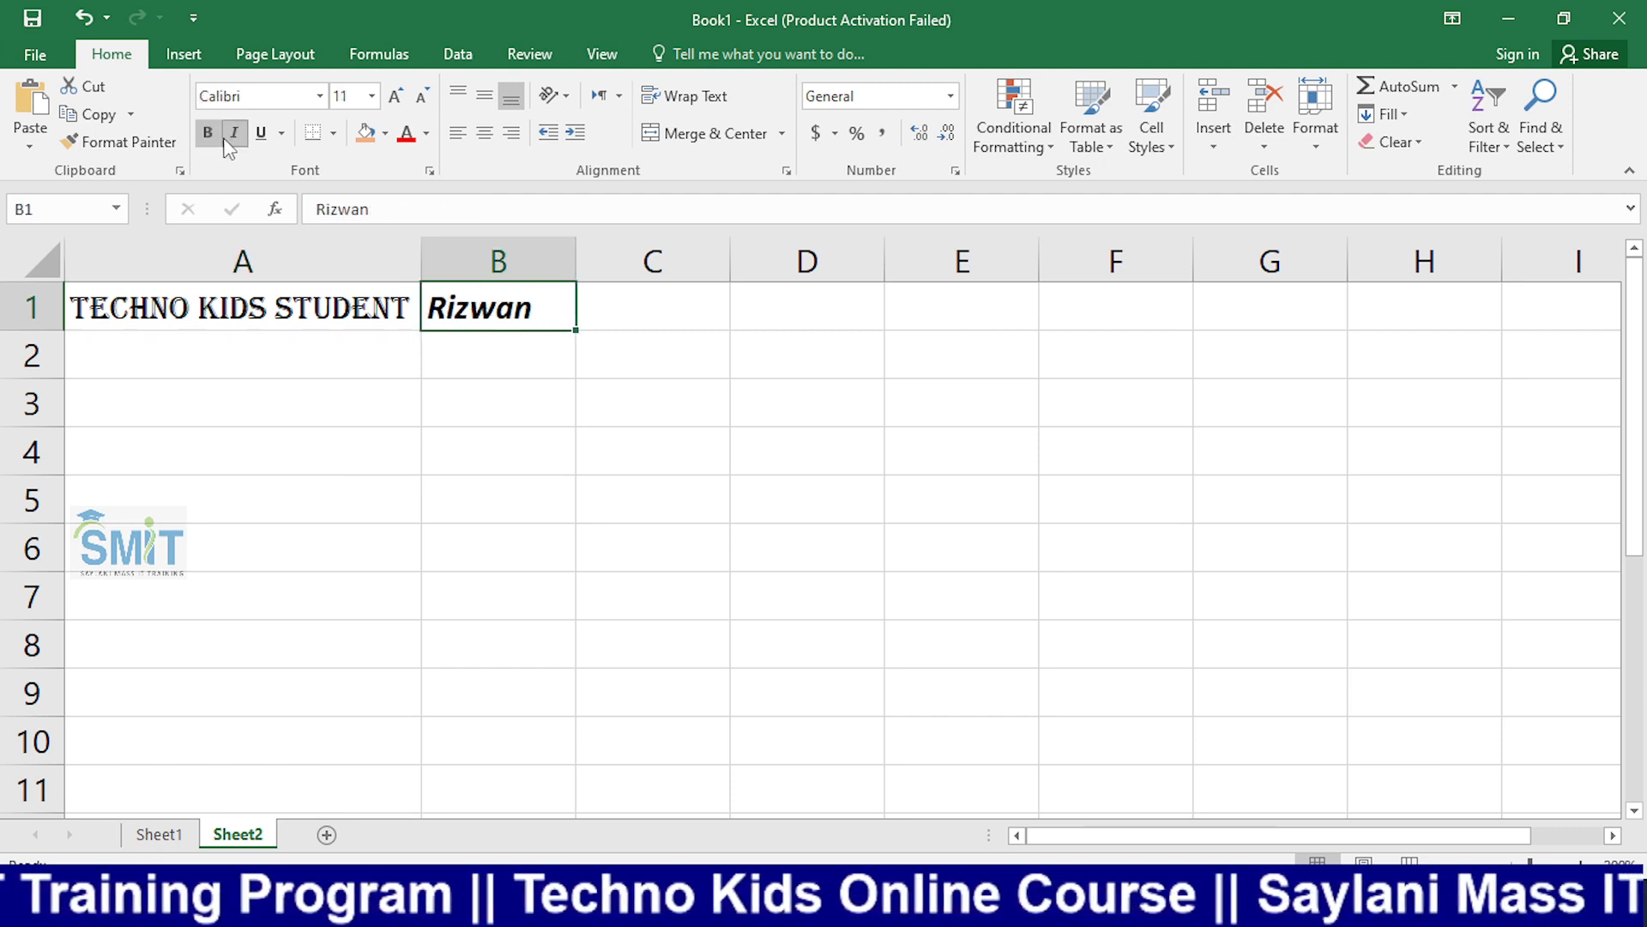
{"action": "left_click", "coordinate": [282, 134]}
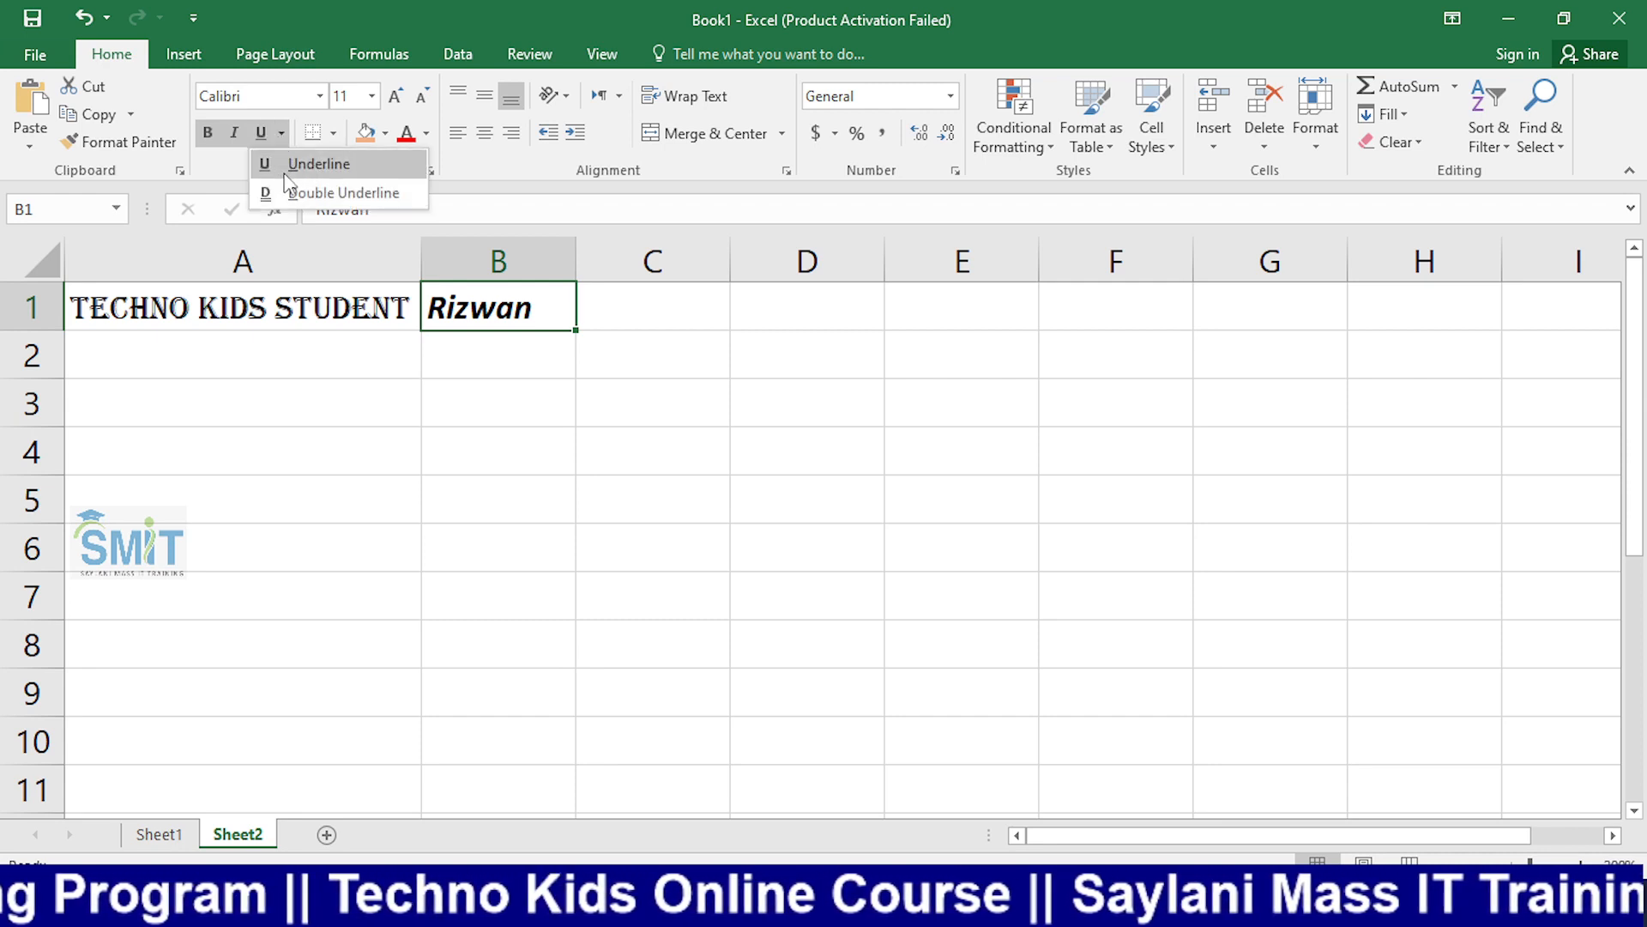
{"action": "left_click", "coordinate": [290, 163]}
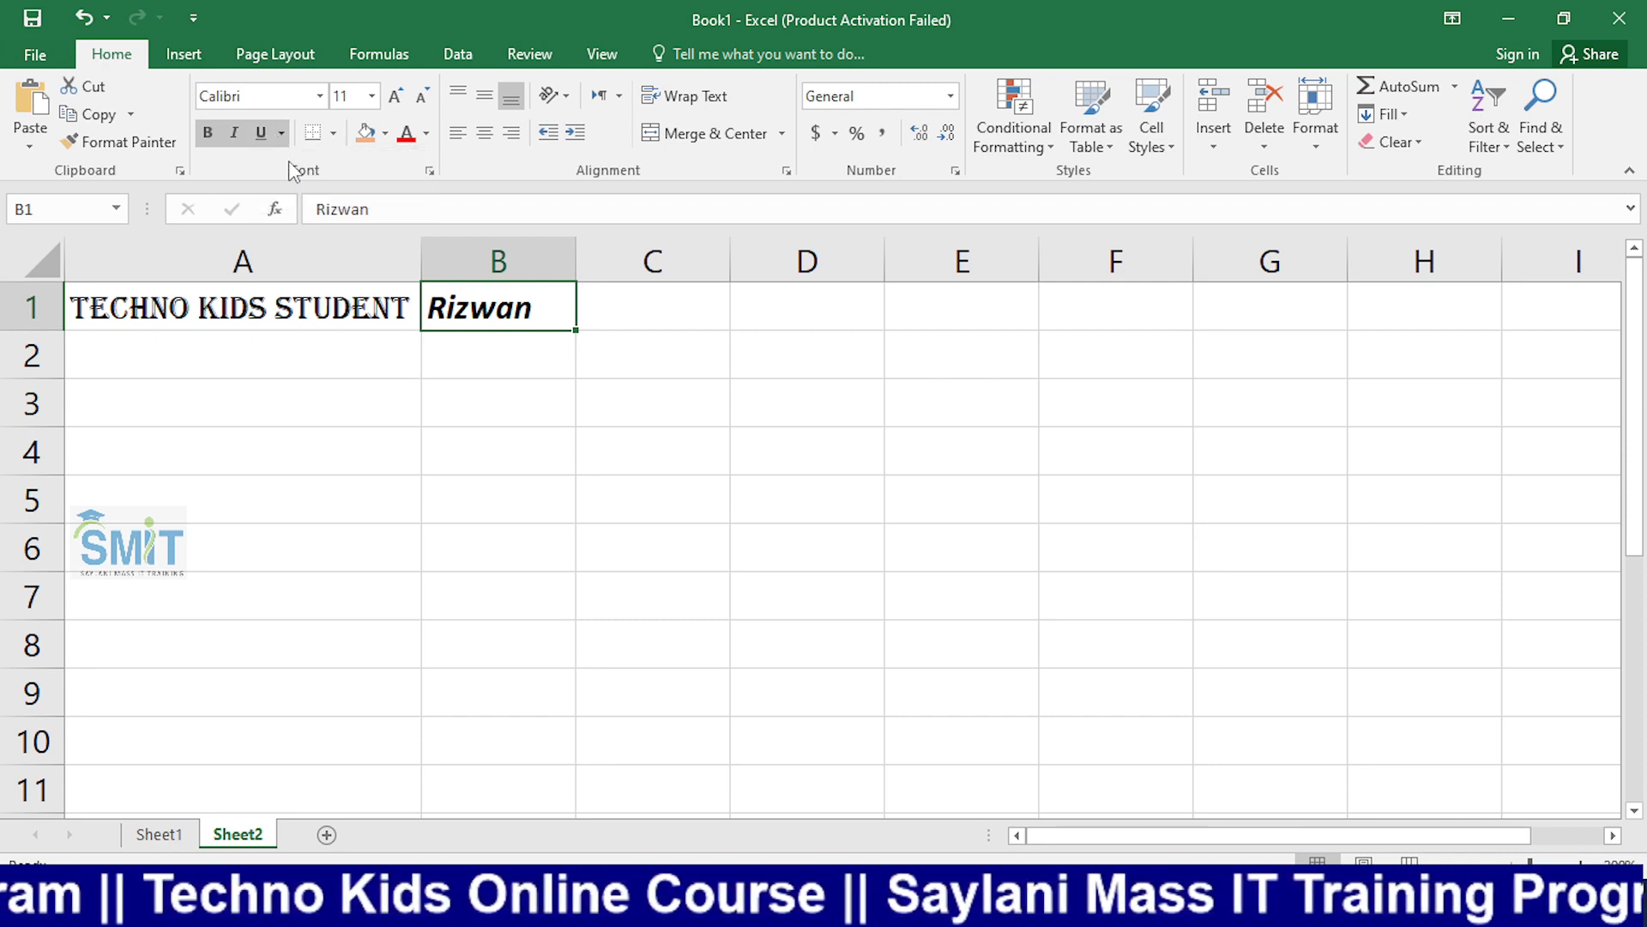
{"action": "left_click", "coordinate": [282, 134]}
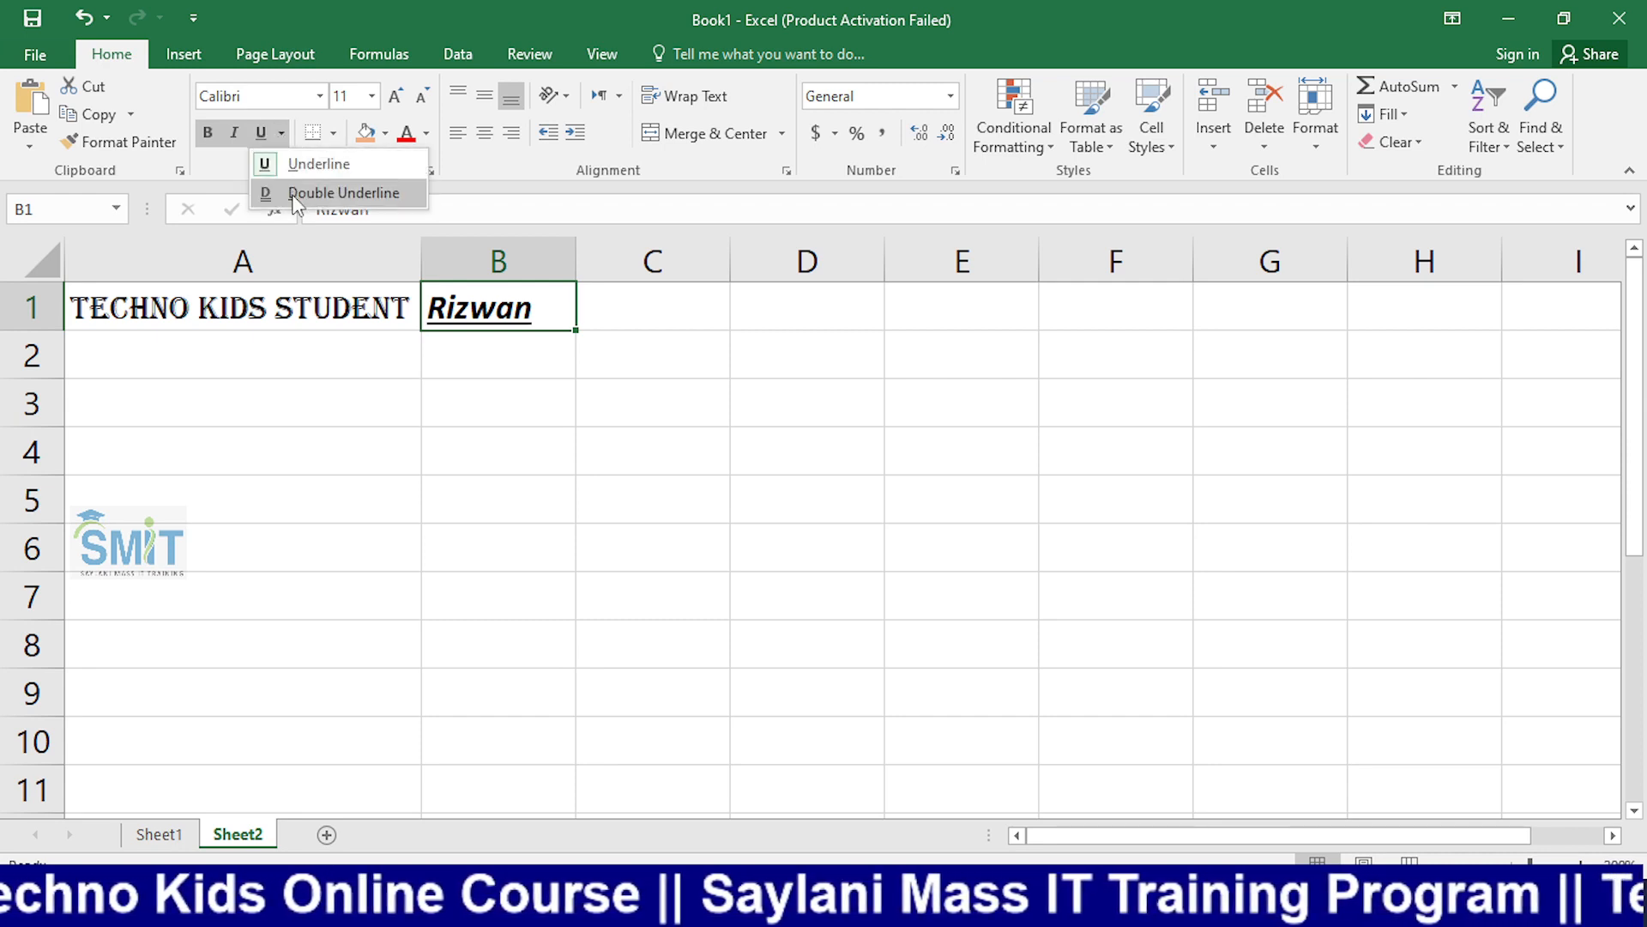
{"action": "left_click", "coordinate": [294, 191]}
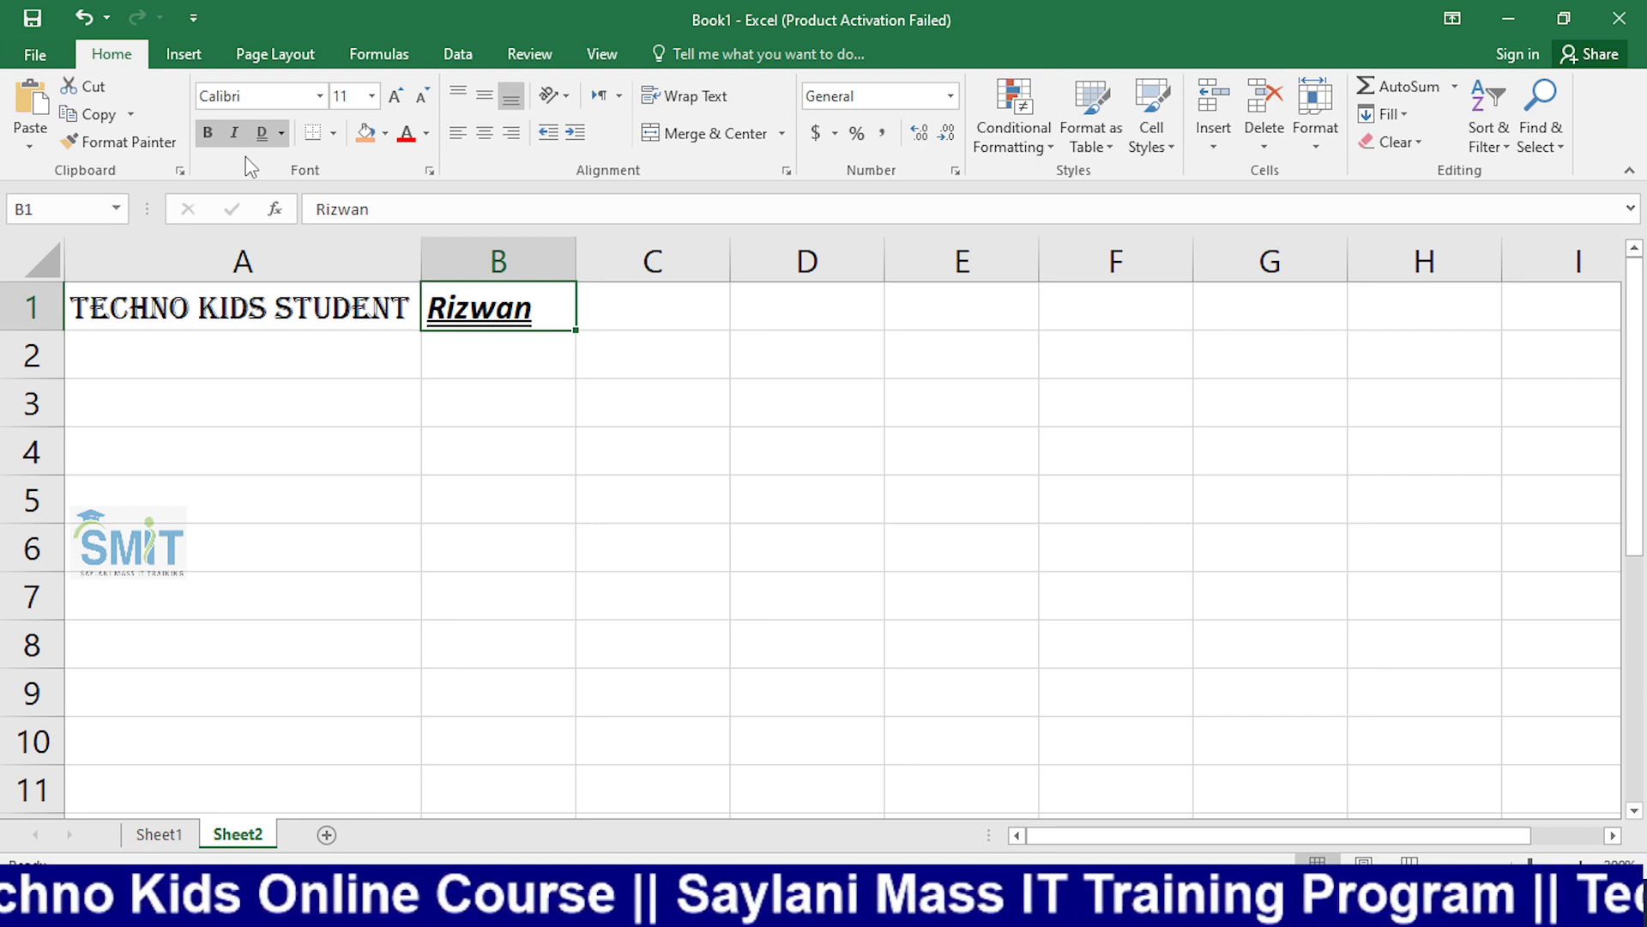
{"action": "left_click", "coordinate": [629, 384]}
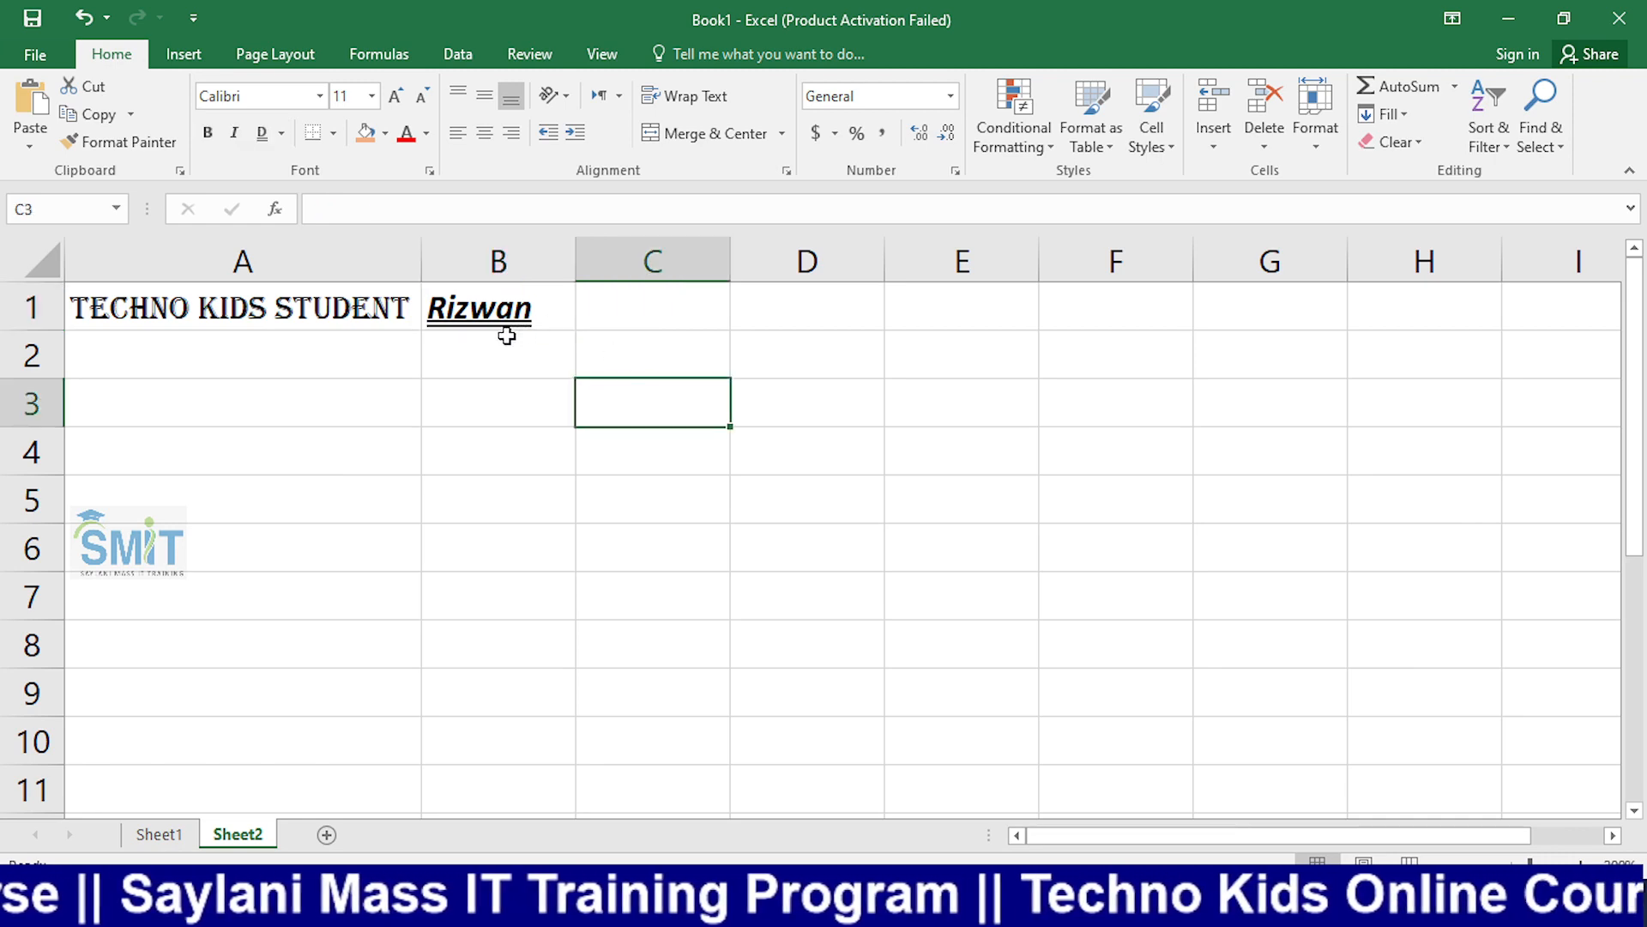
Step: Switch to Word 2016 and create a blank document
{"action": "key", "text": "super"}
{"action": "type", "text": "word"}
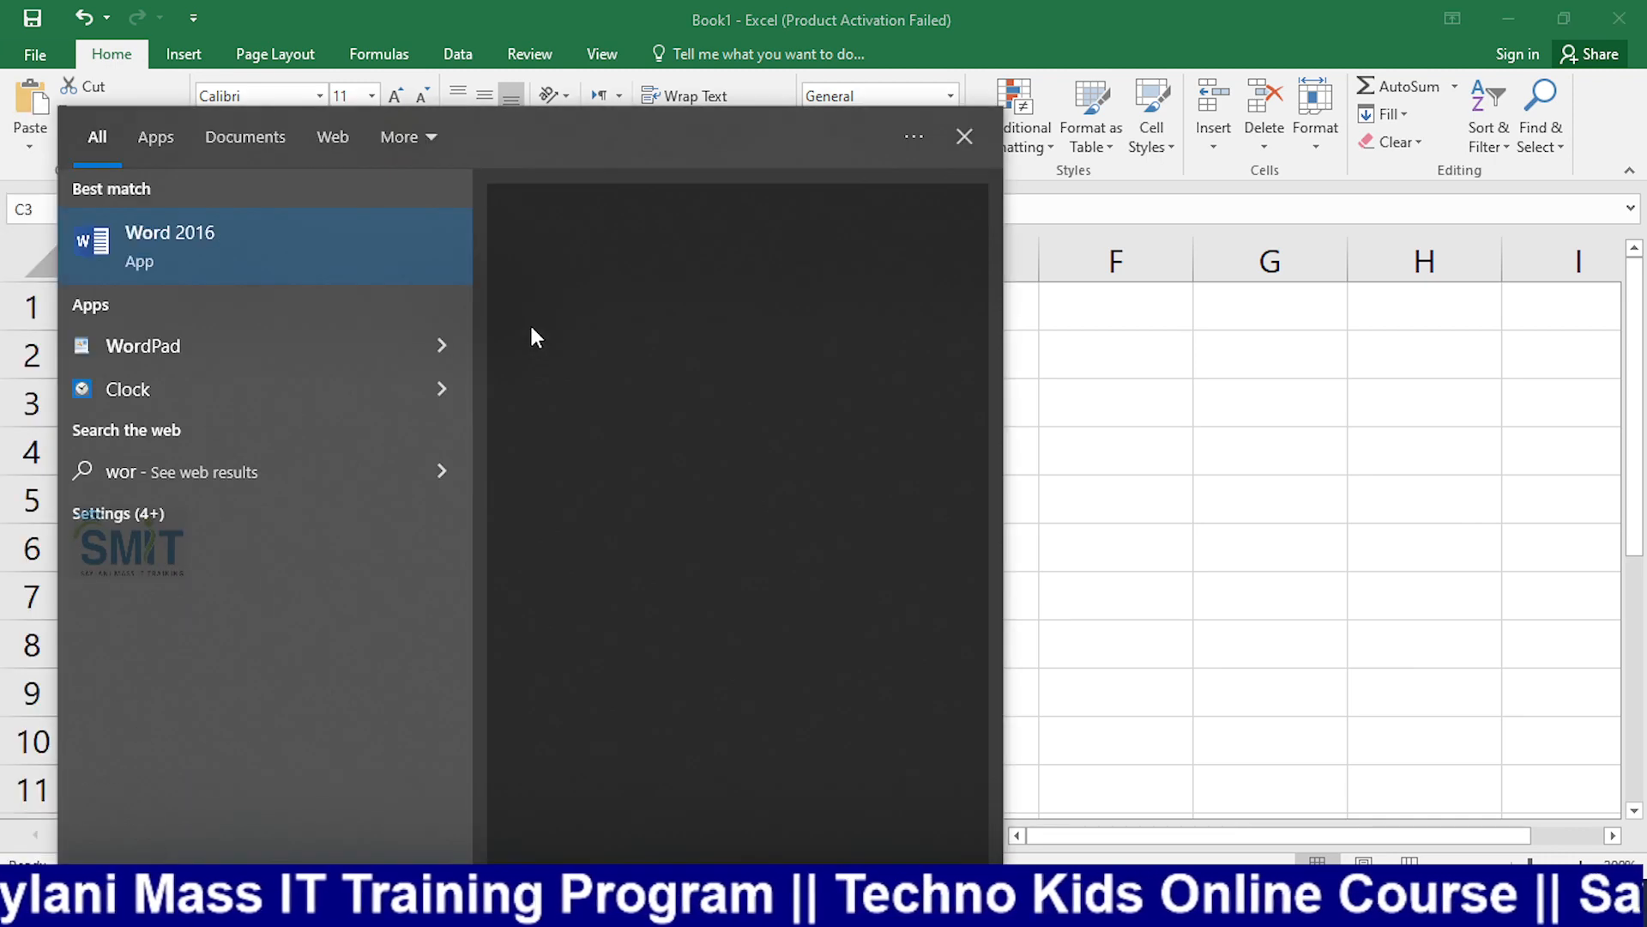
{"action": "key", "text": "Return"}
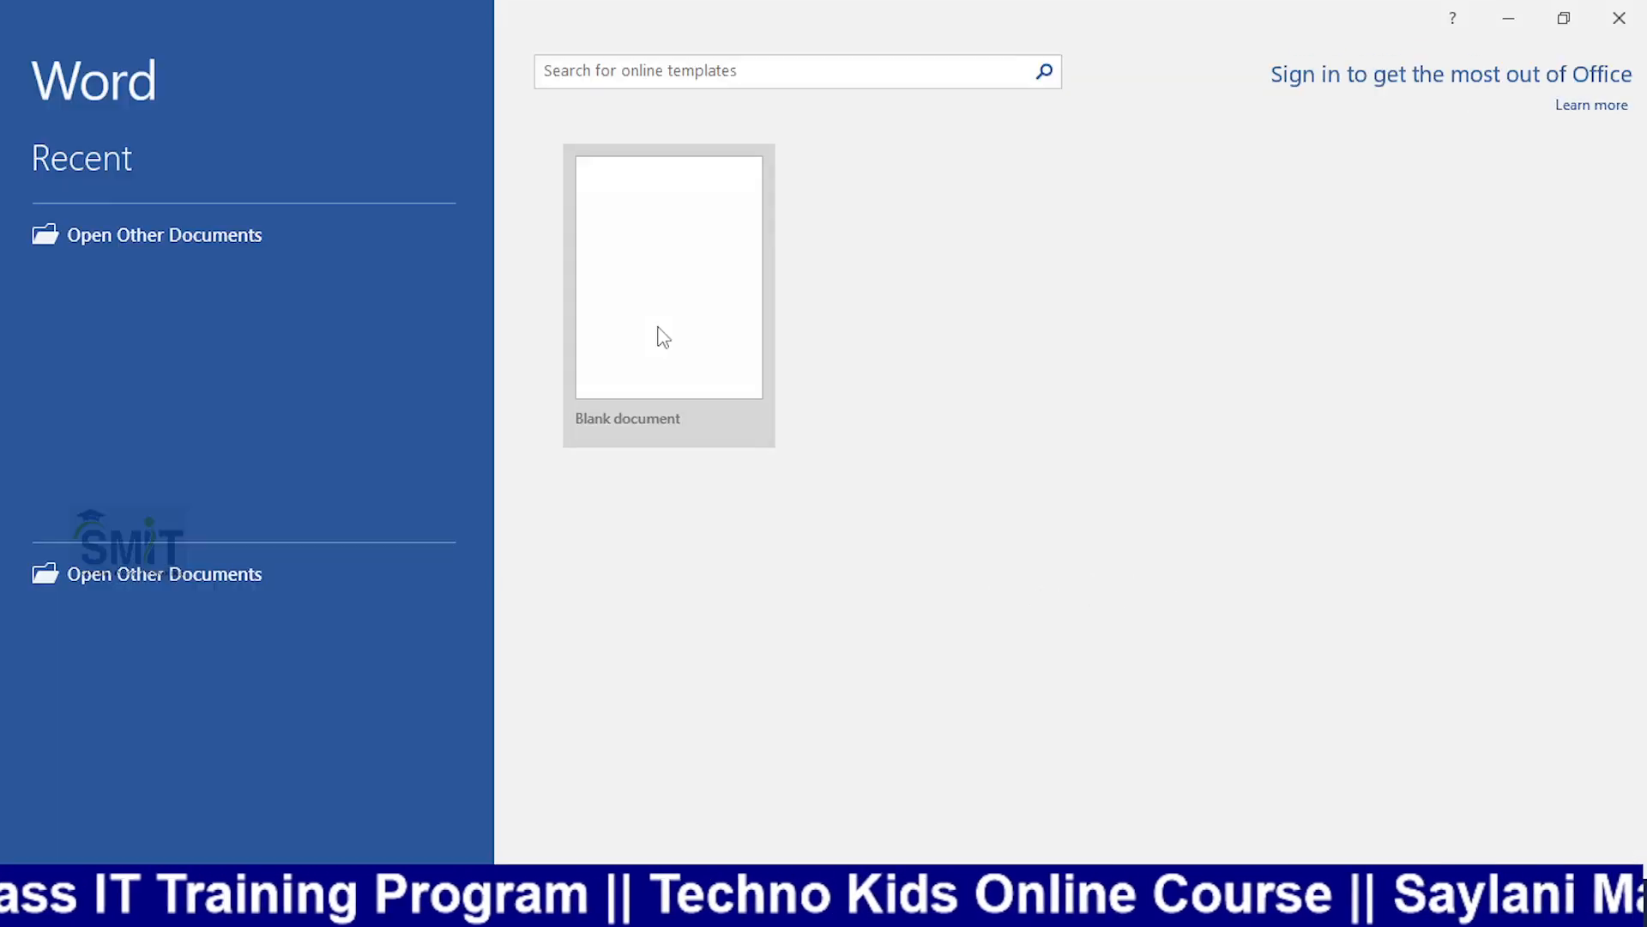
{"action": "left_click", "coordinate": [1095, 189]}
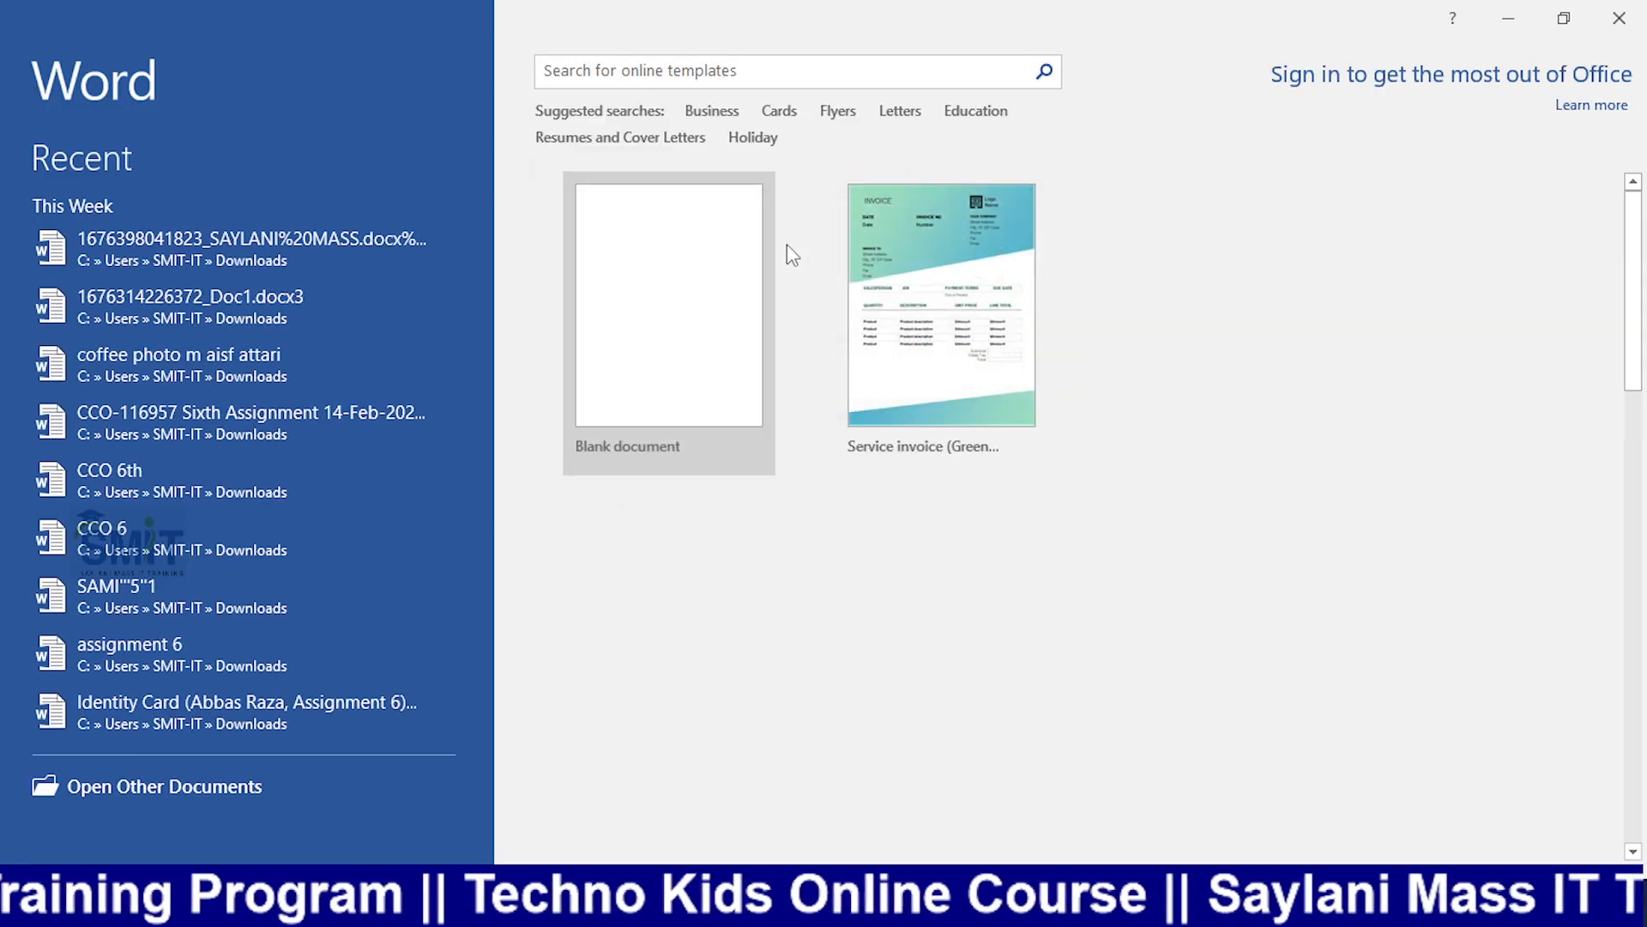
{"action": "left_click", "coordinate": [707, 226]}
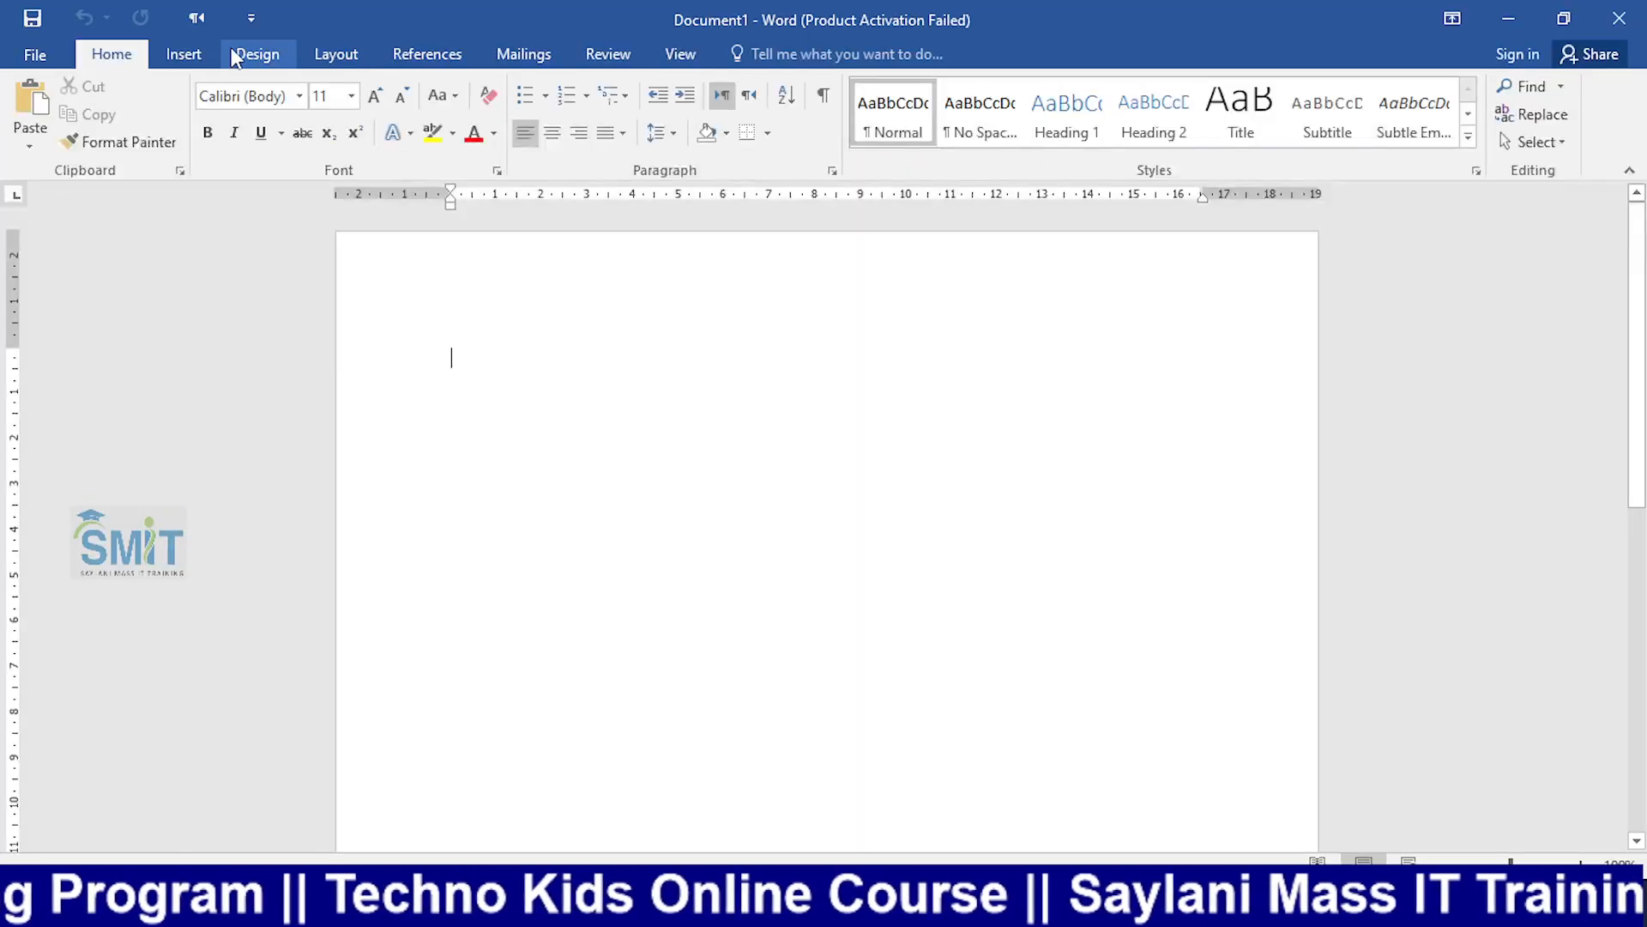
Step: Insert an 8x8 table and enlarge it so its rows are about 1.1 cm high
{"action": "left_click", "coordinate": [184, 54]}
{"action": "left_click", "coordinate": [158, 128]}
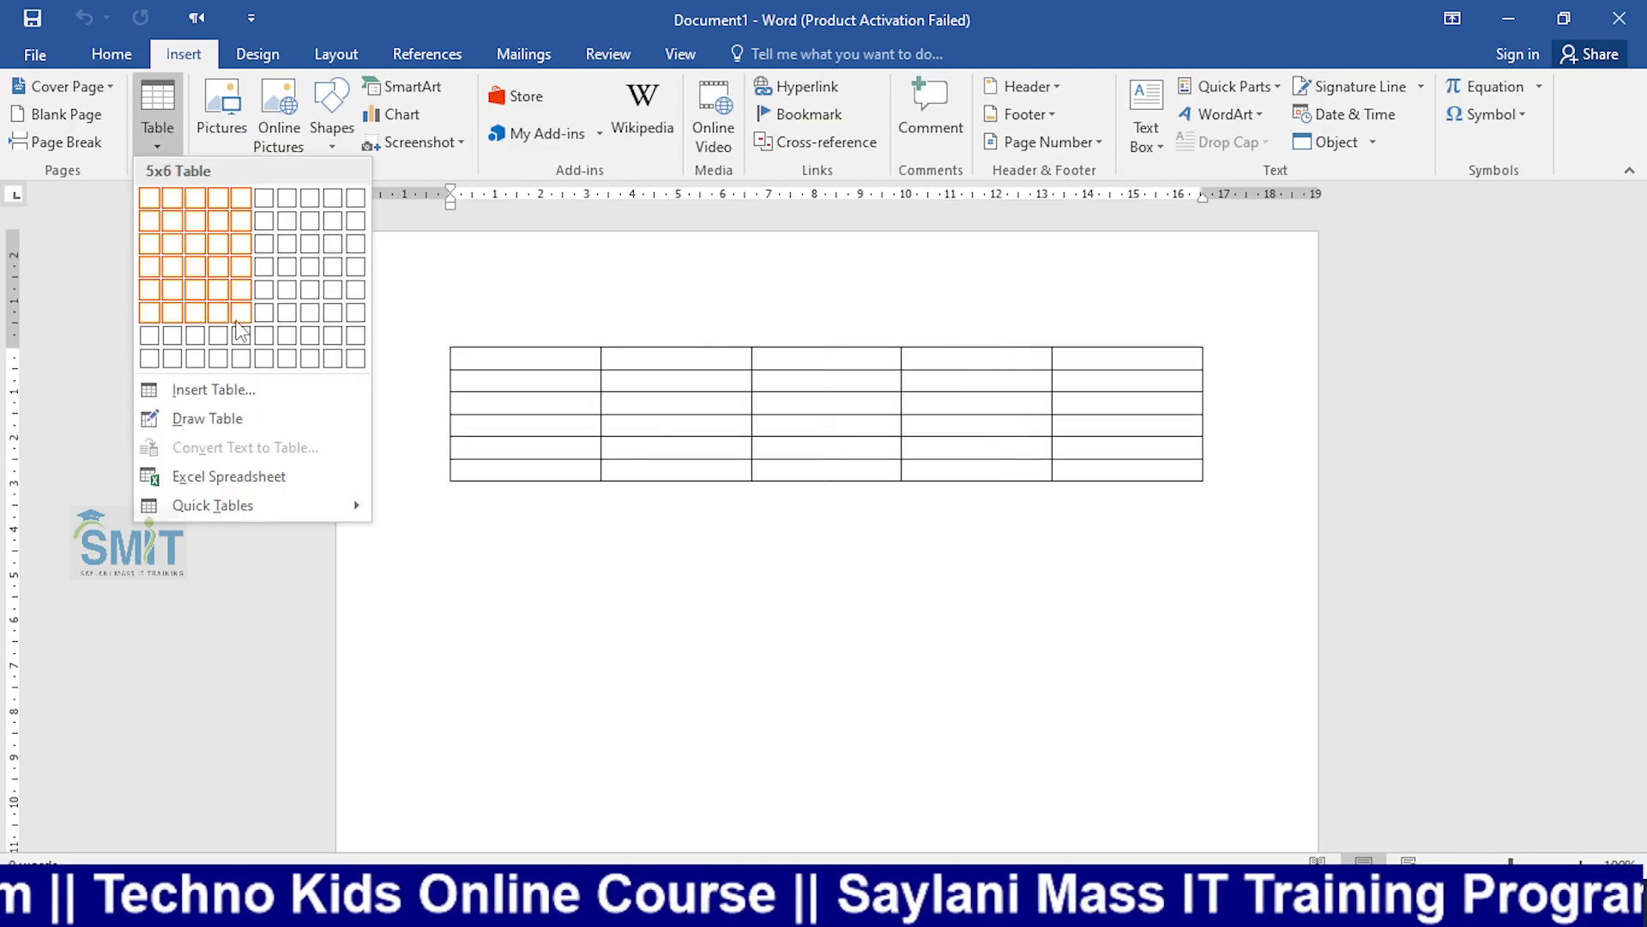
{"action": "left_click", "coordinate": [309, 360]}
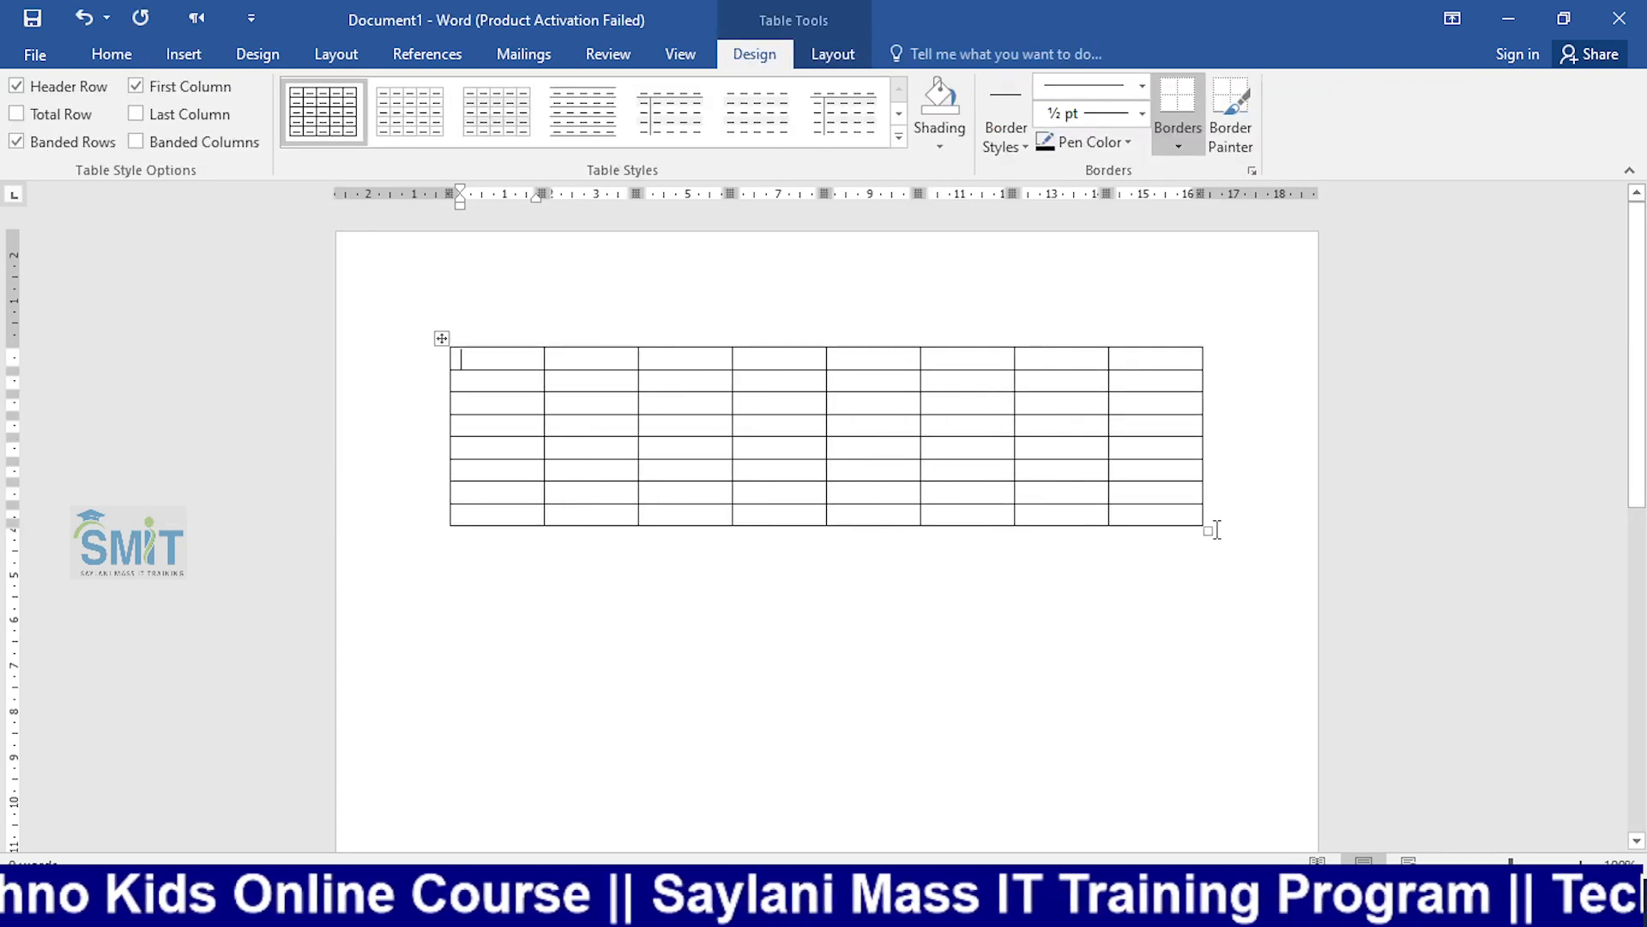
{"action": "left_click_drag", "start_coordinate": [1206, 532], "coordinate": [1213, 746]}
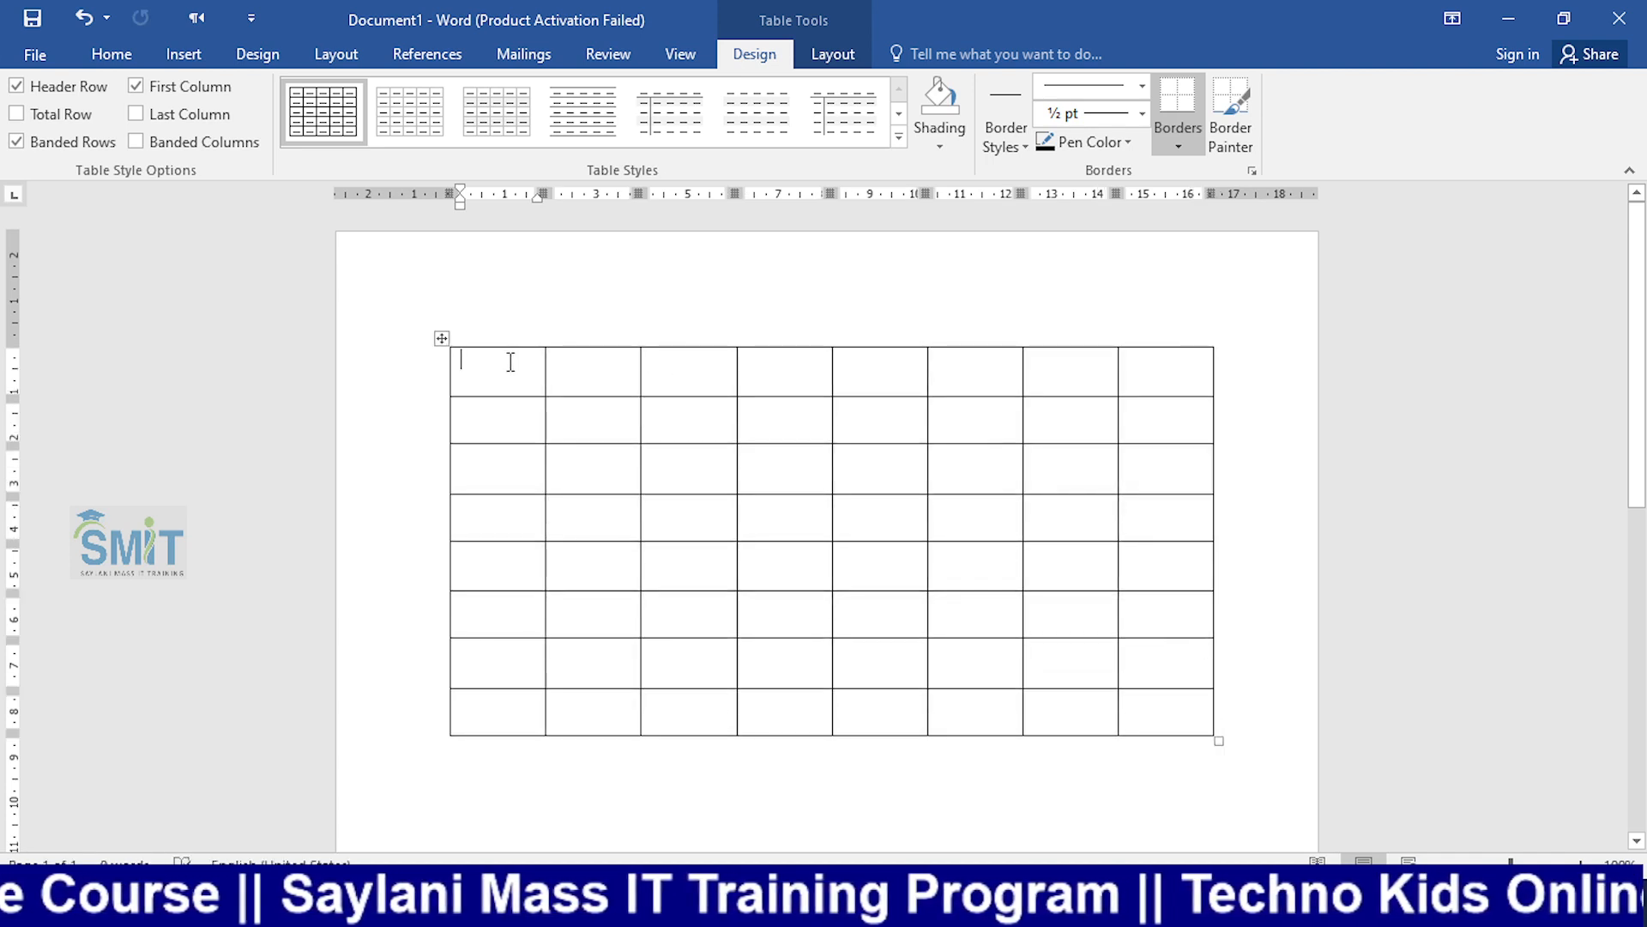
Step: Widen the table's first column at the second column's expense, then set its width to 4.3 cm
{"action": "left_click_drag", "start_coordinate": [545, 375], "coordinate": [576, 362]}
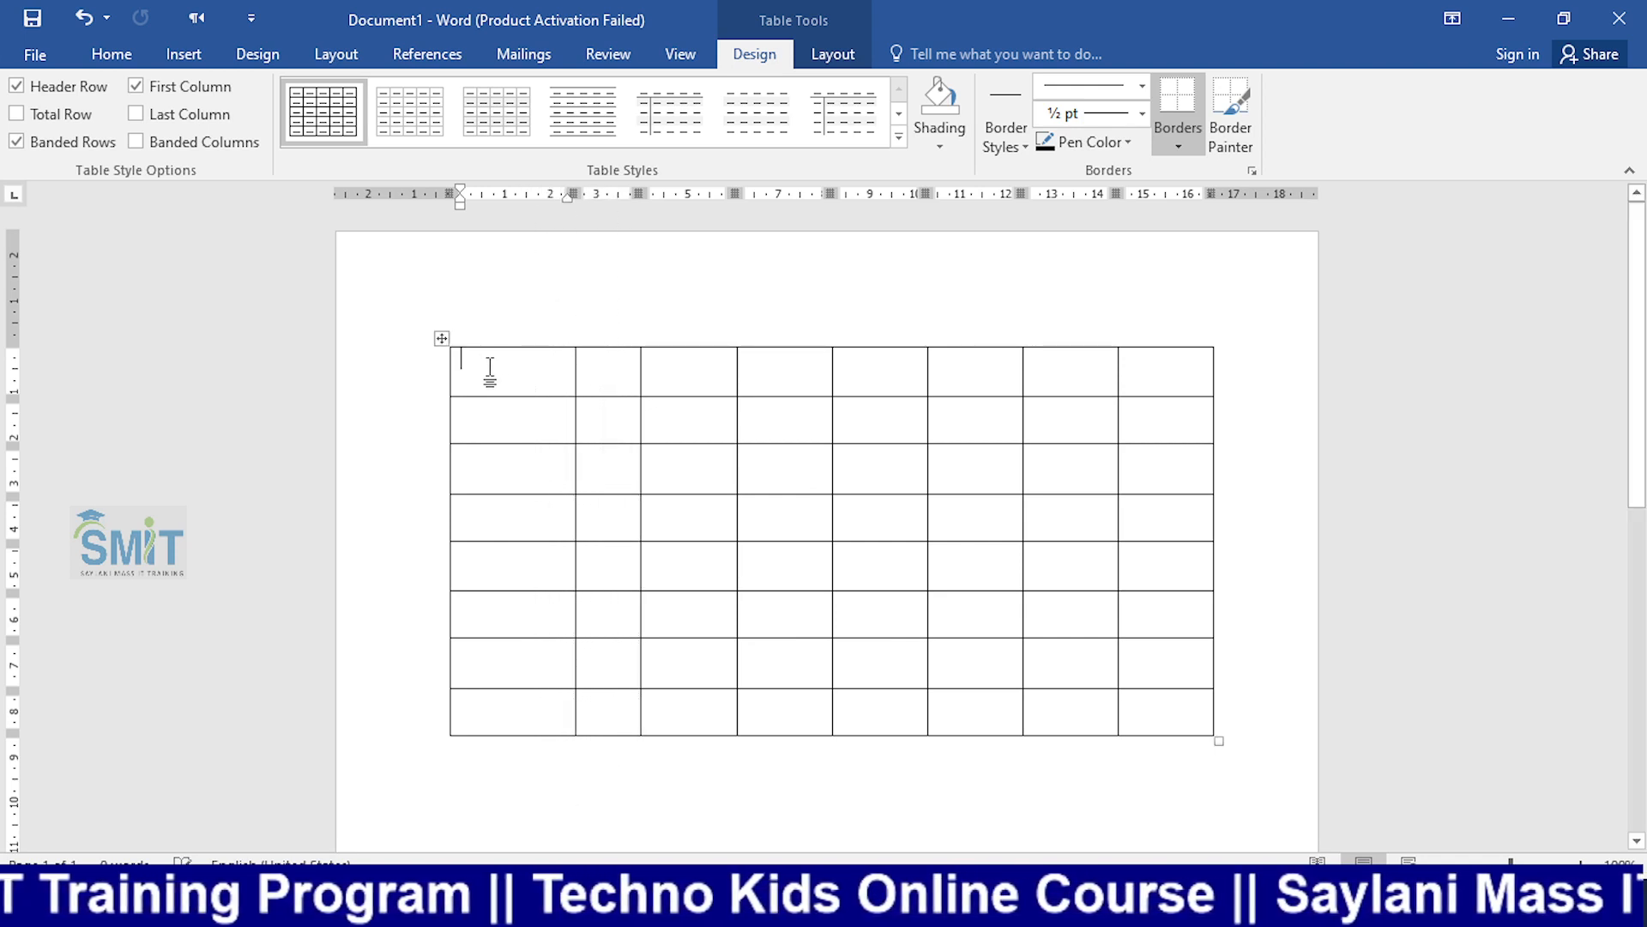
{"action": "left_click", "coordinate": [833, 53]}
{"action": "left_click", "coordinate": [968, 128]}
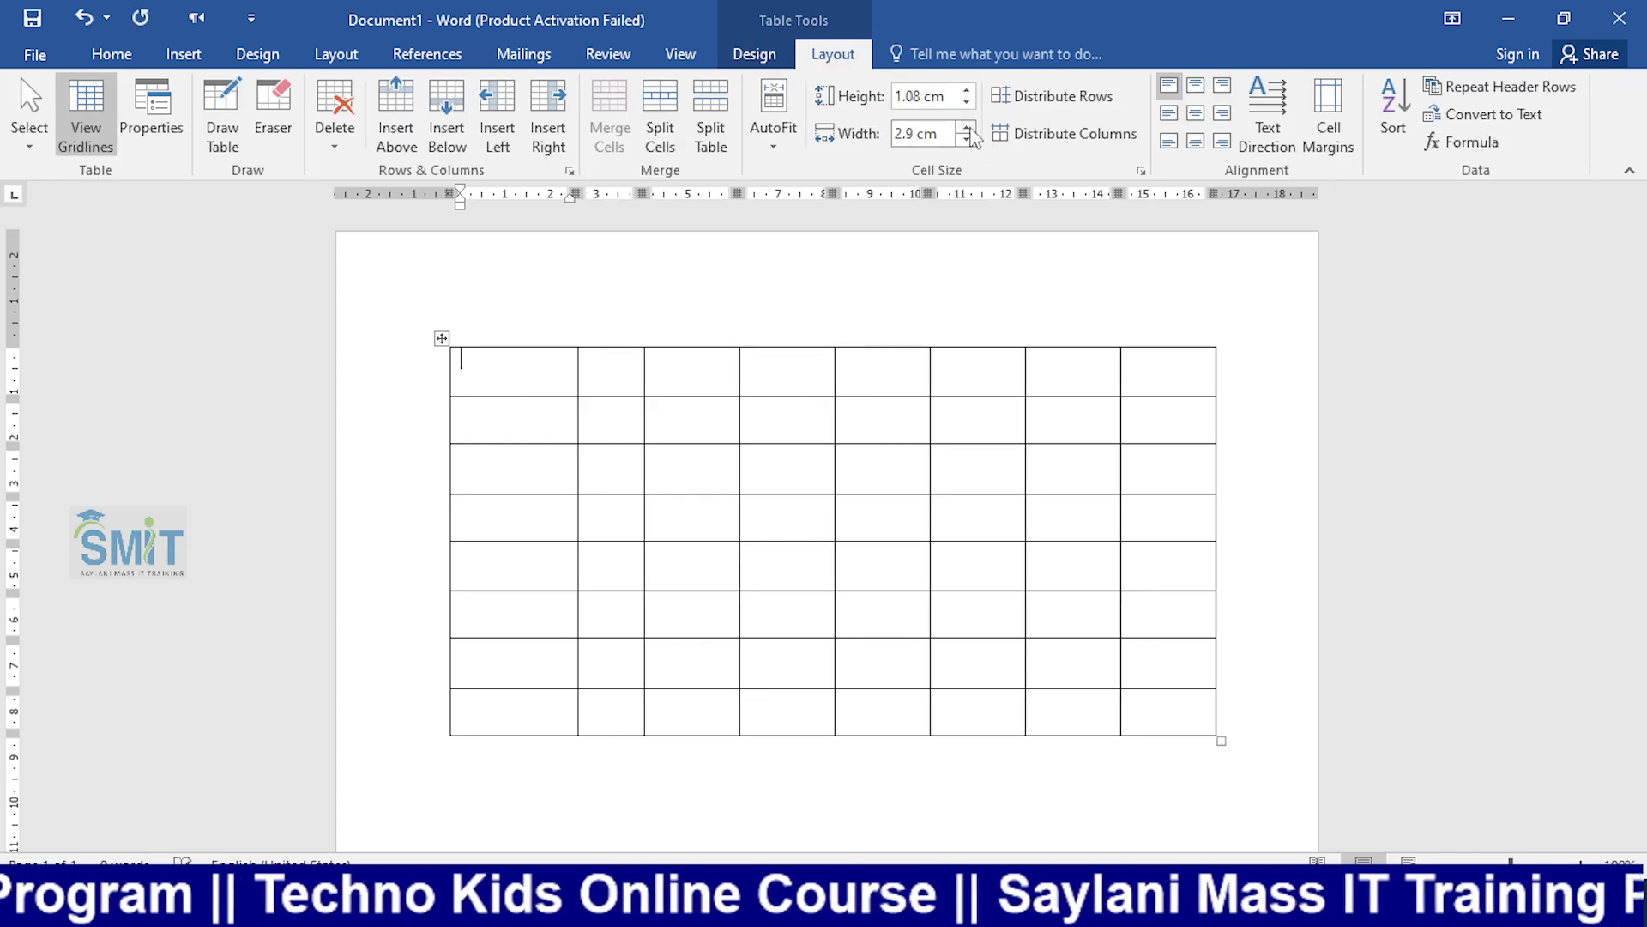
{"action": "left_click", "coordinate": [968, 128]}
{"action": "left_click", "coordinate": [968, 128]}
{"action": "left_click", "coordinate": [968, 127]}
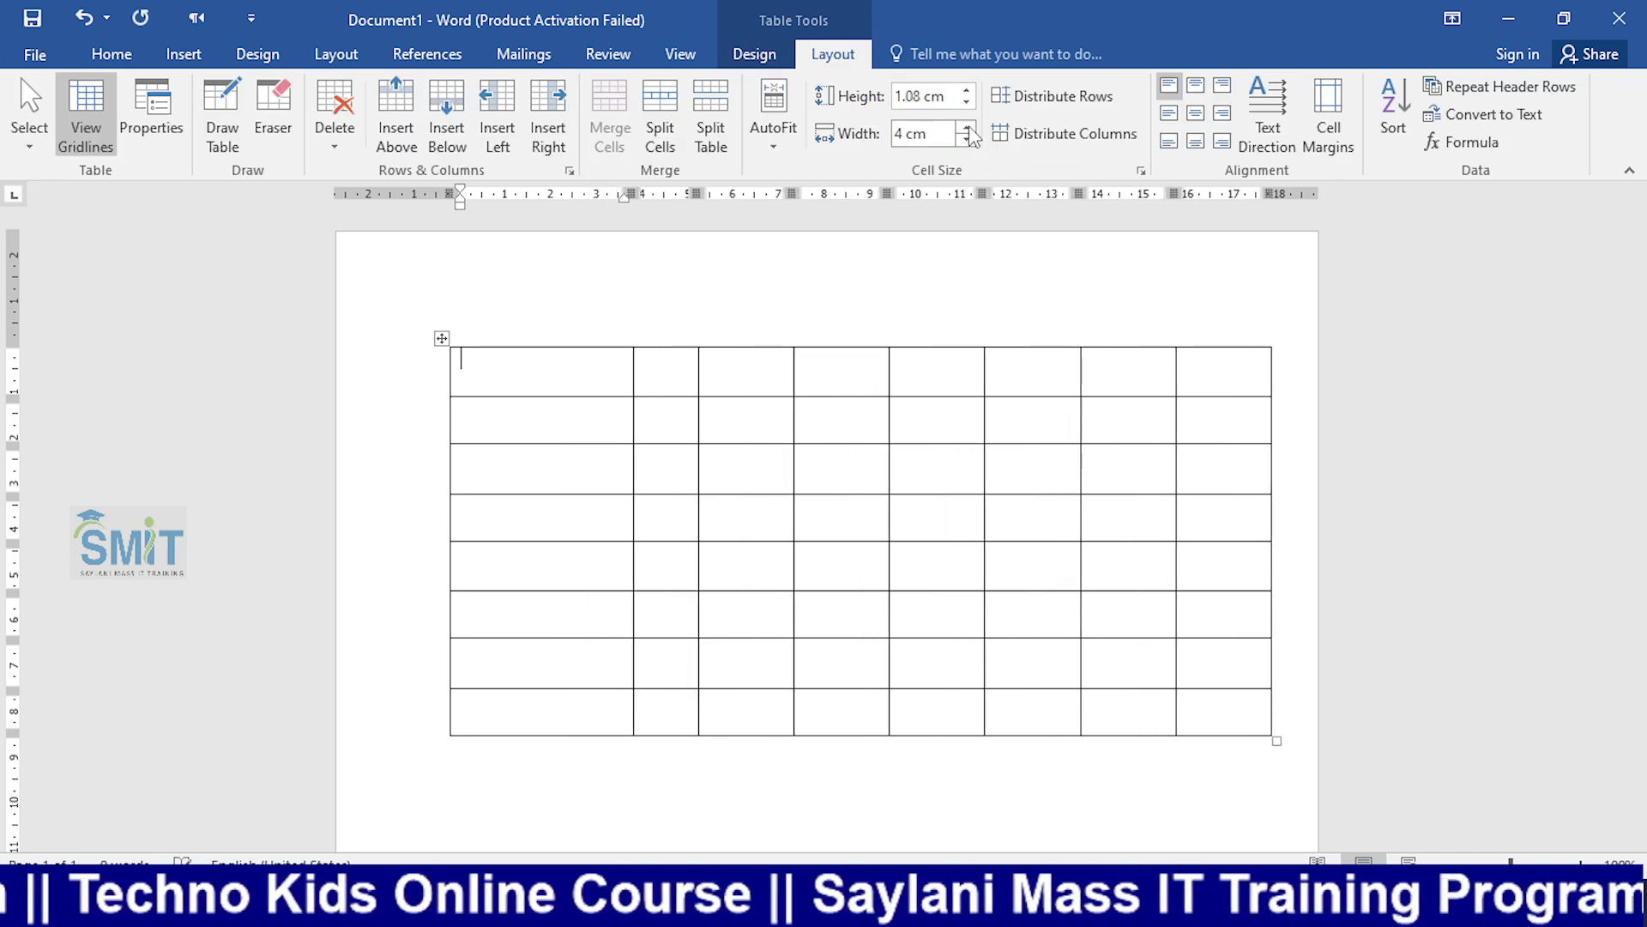
{"action": "left_click", "coordinate": [967, 128]}
{"action": "left_click", "coordinate": [968, 128]}
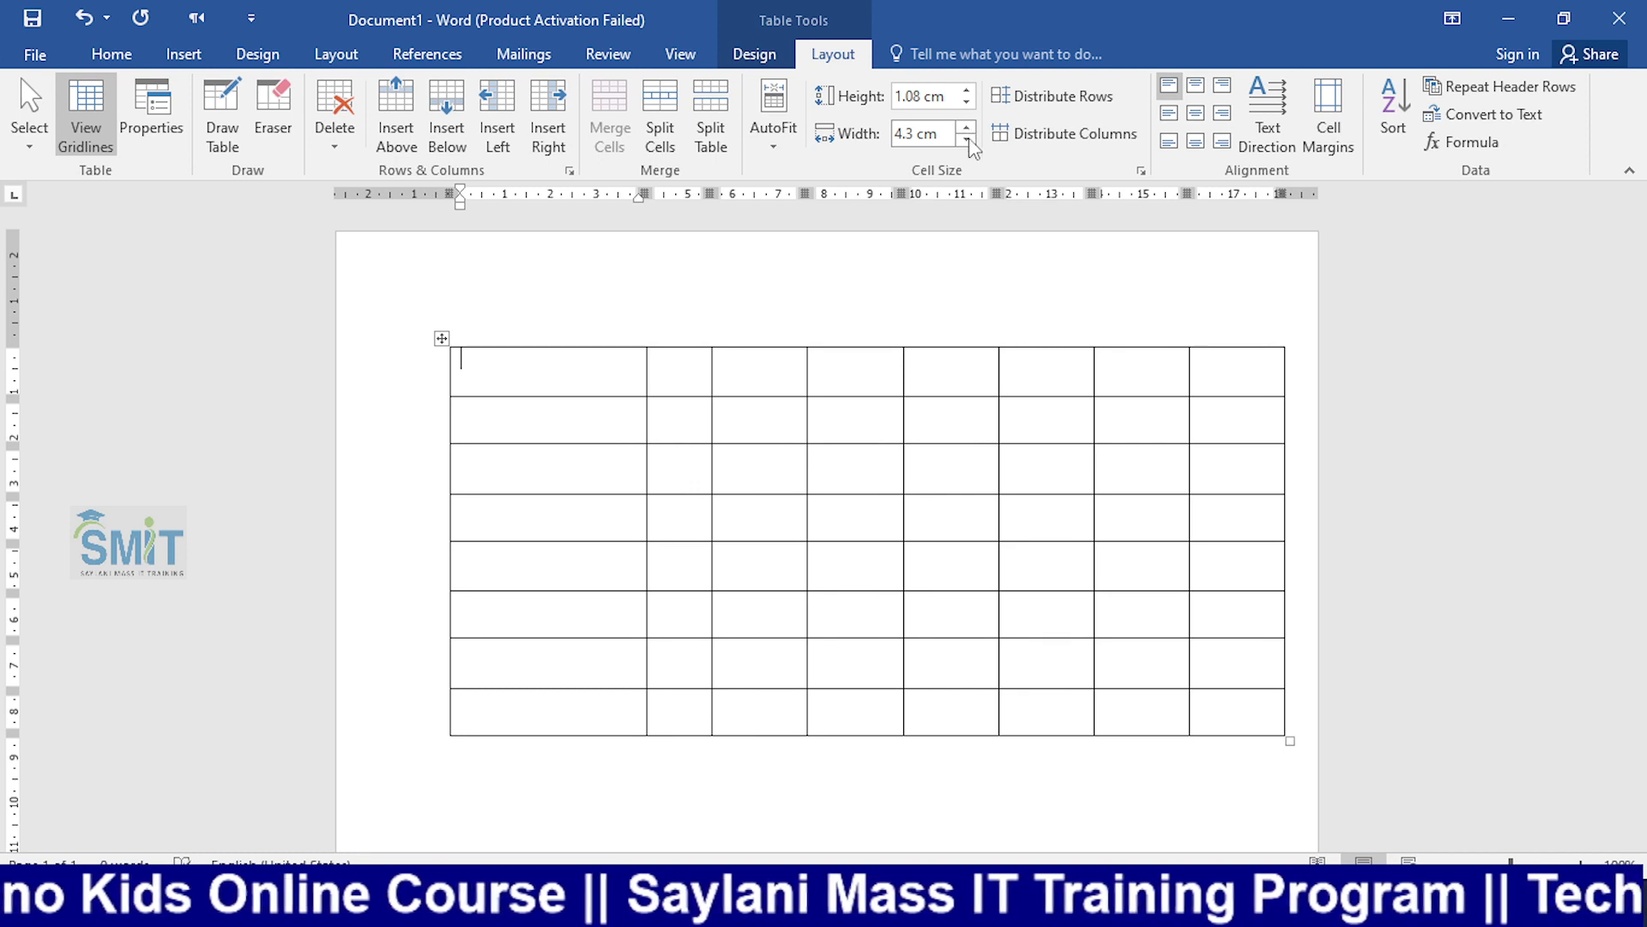
Step: Reduce the width of the table's first column to 3.1 cm
{"action": "left_click", "coordinate": [967, 139]}
{"action": "left_click", "coordinate": [967, 140]}
{"action": "left_click", "coordinate": [967, 140]}
{"action": "left_click", "coordinate": [967, 140]}
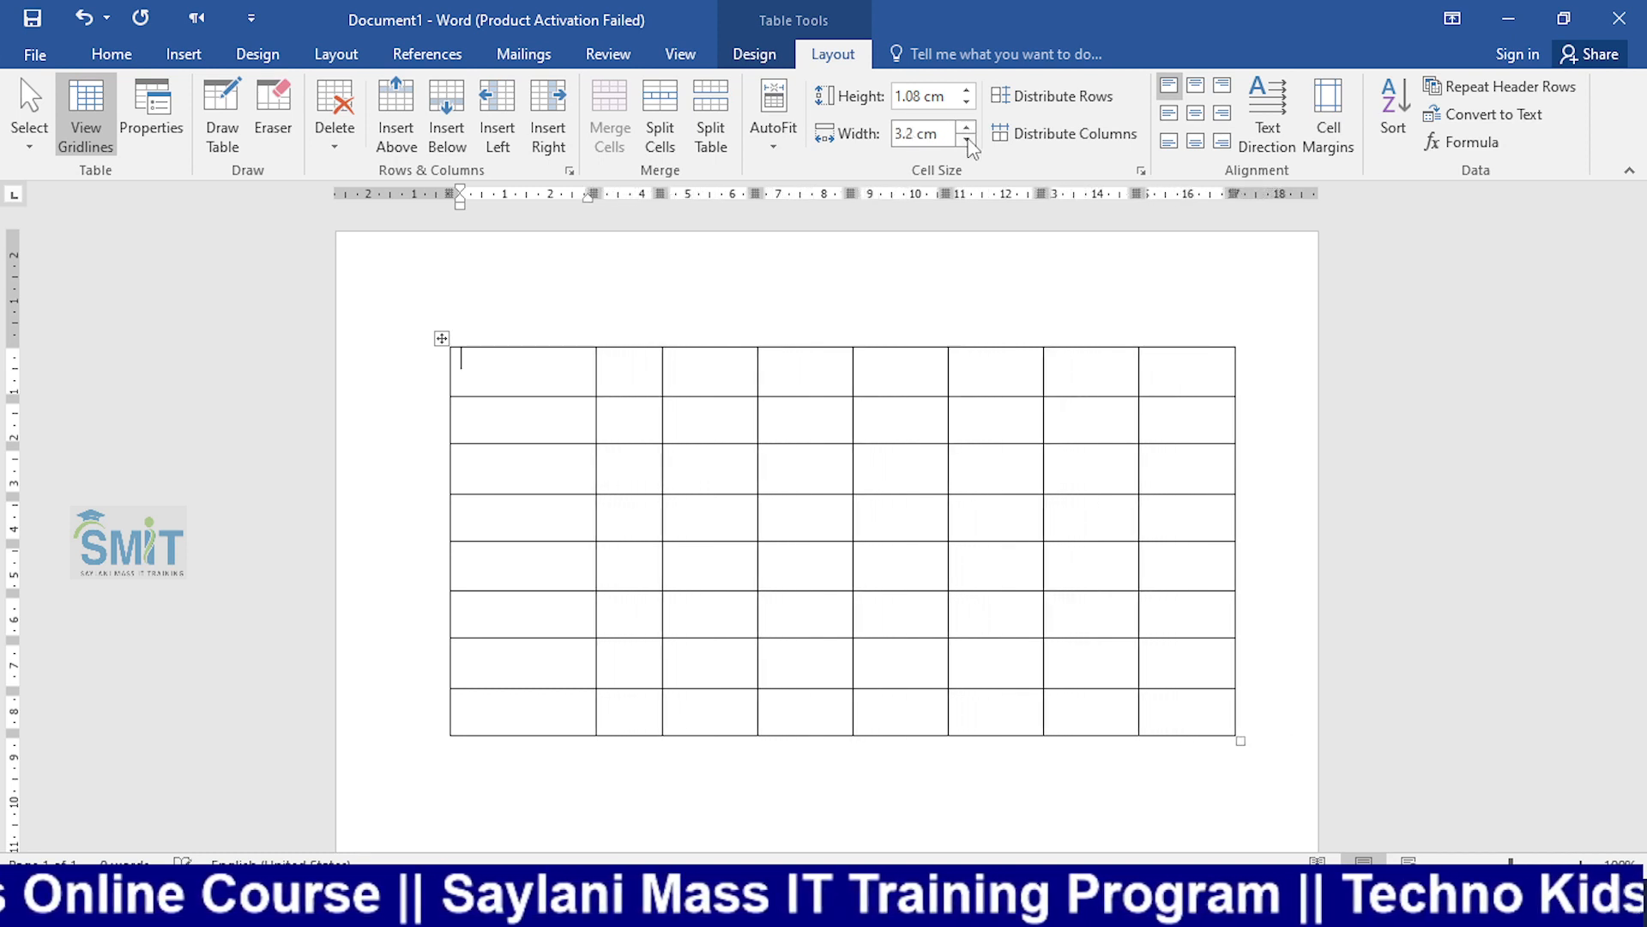
{"action": "left_click", "coordinate": [967, 139]}
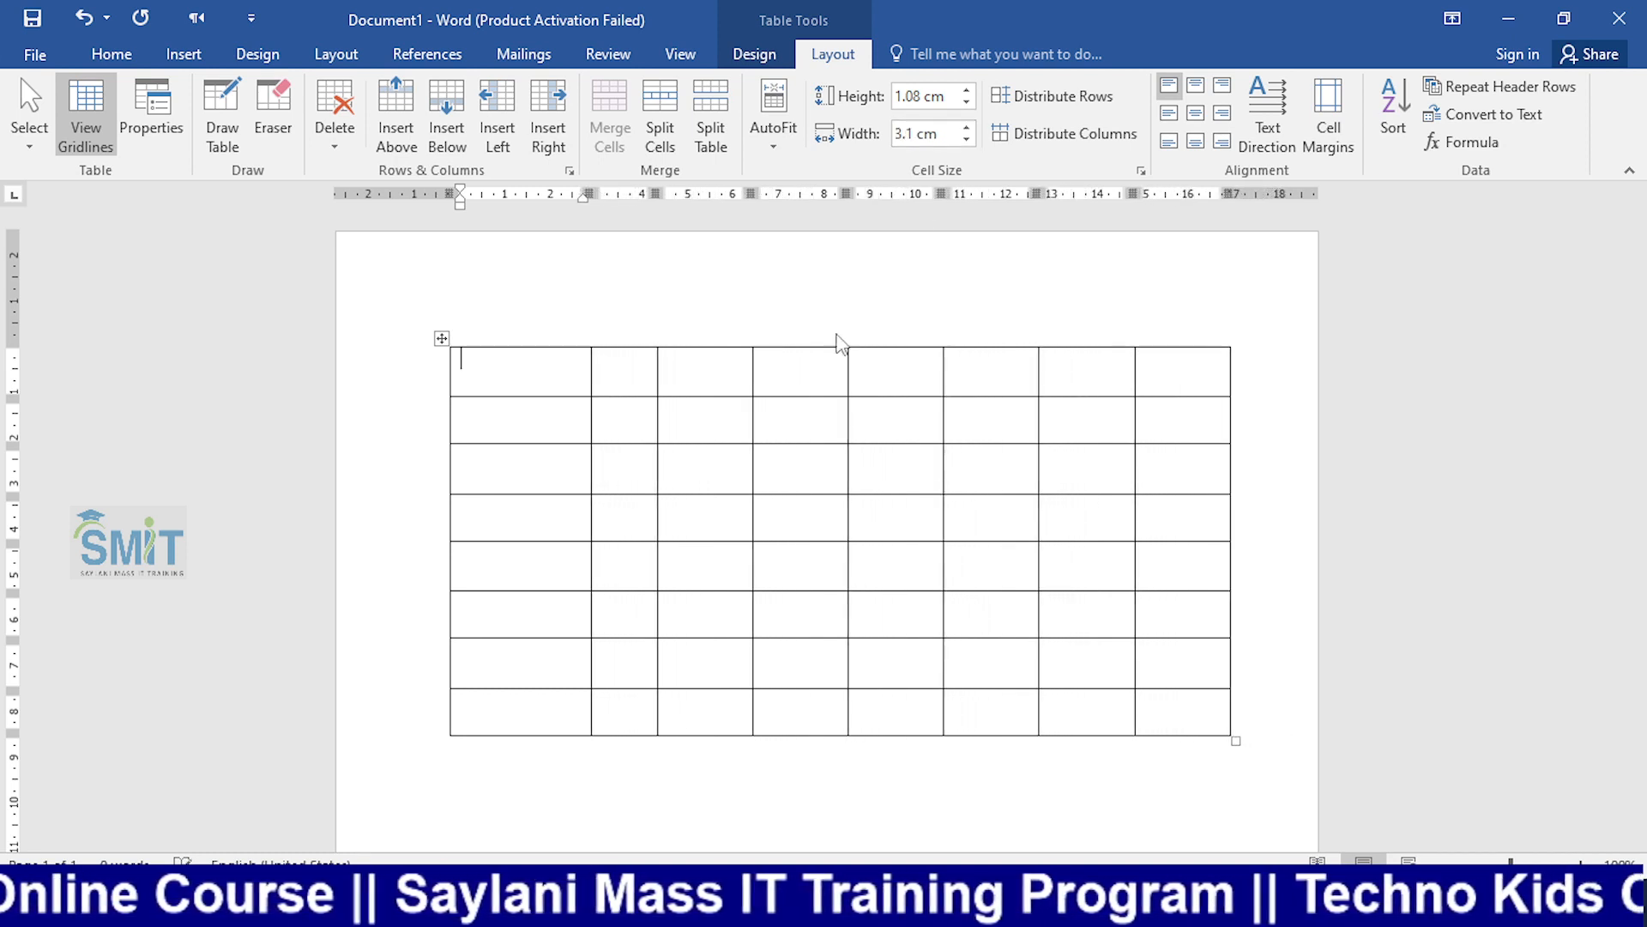
Step: Enter "Techno kids Student" in the first cell of the table
{"action": "left_click", "coordinate": [779, 151]}
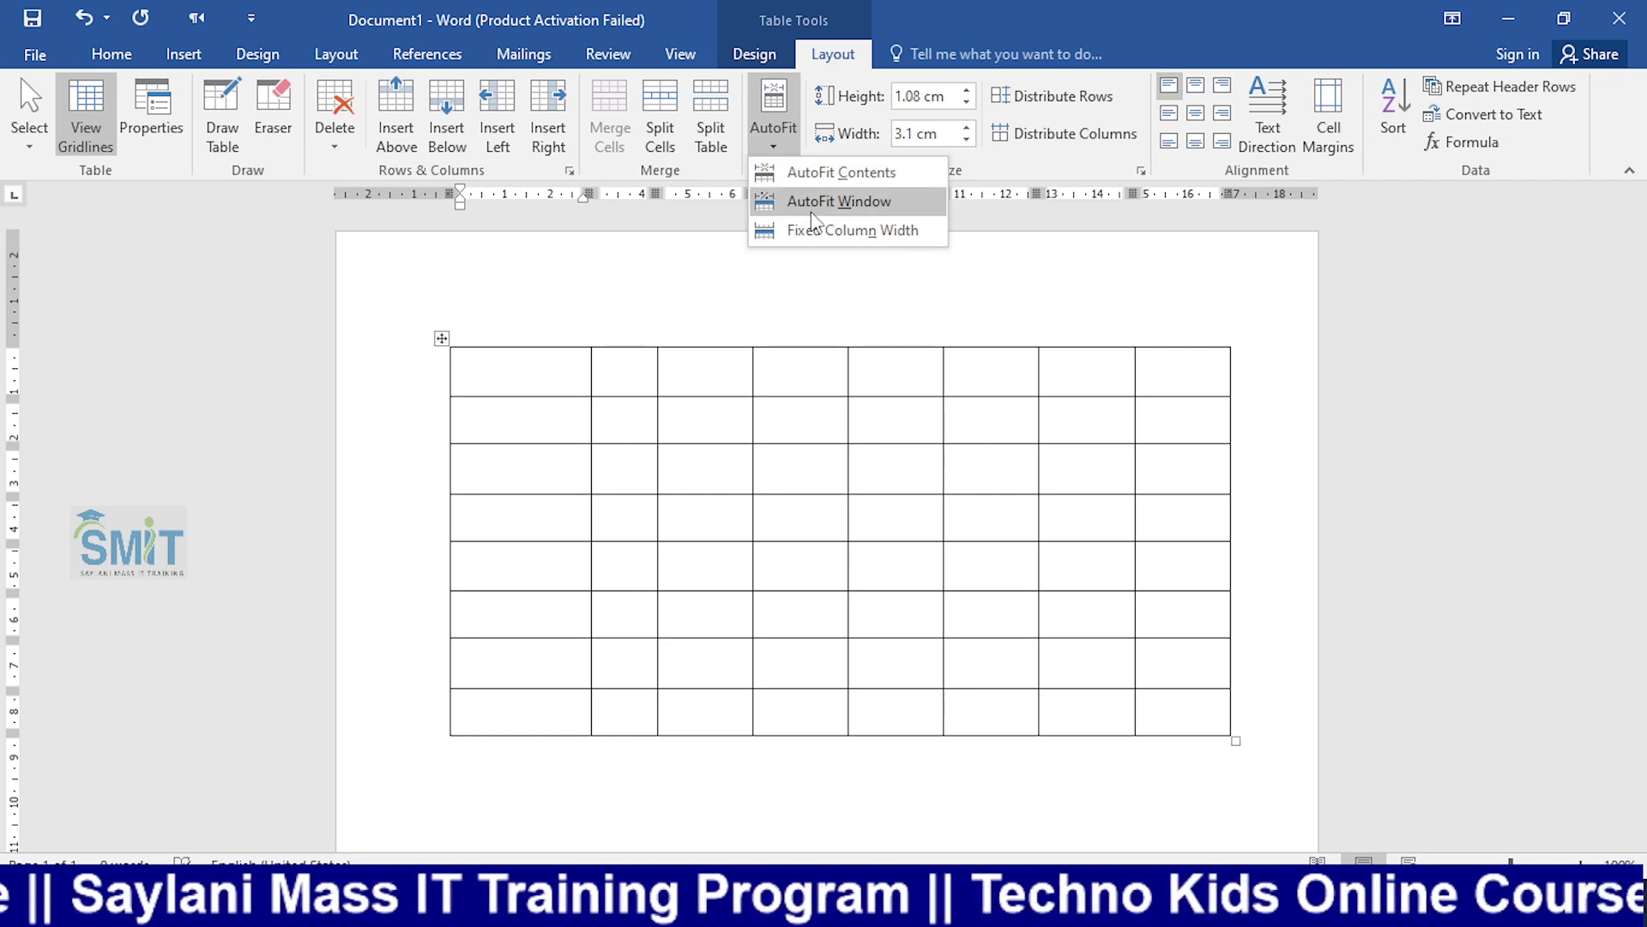
{"action": "left_click", "coordinate": [564, 378]}
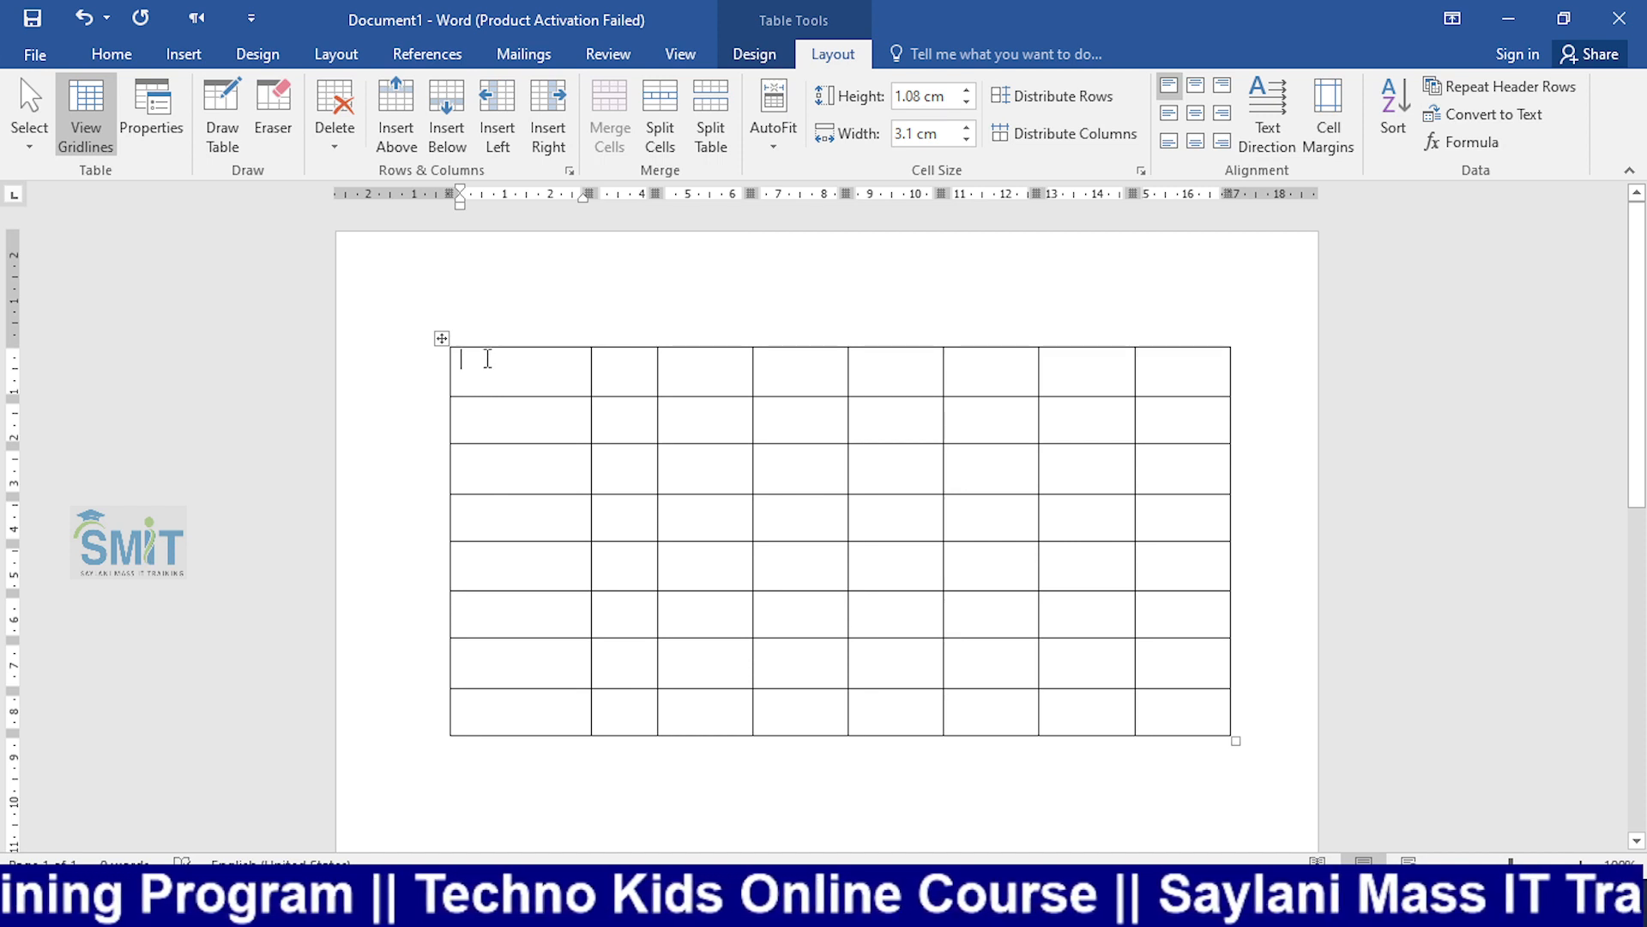
{"action": "type", "text": "echno kids S"}
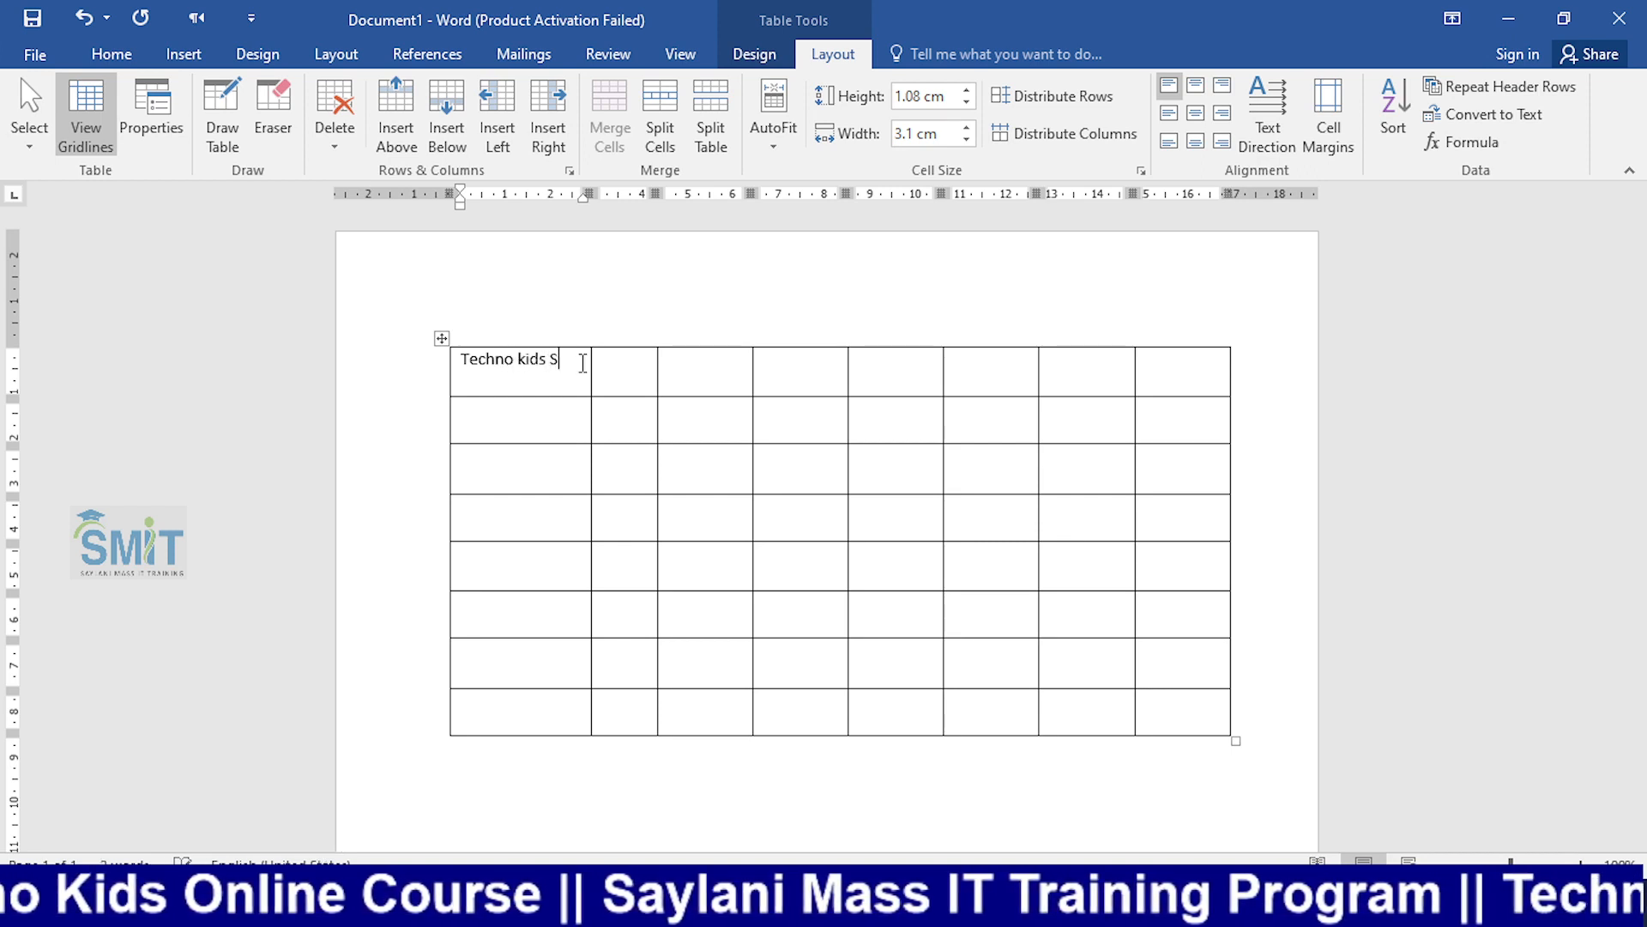
{"action": "type", "text": "tudent"}
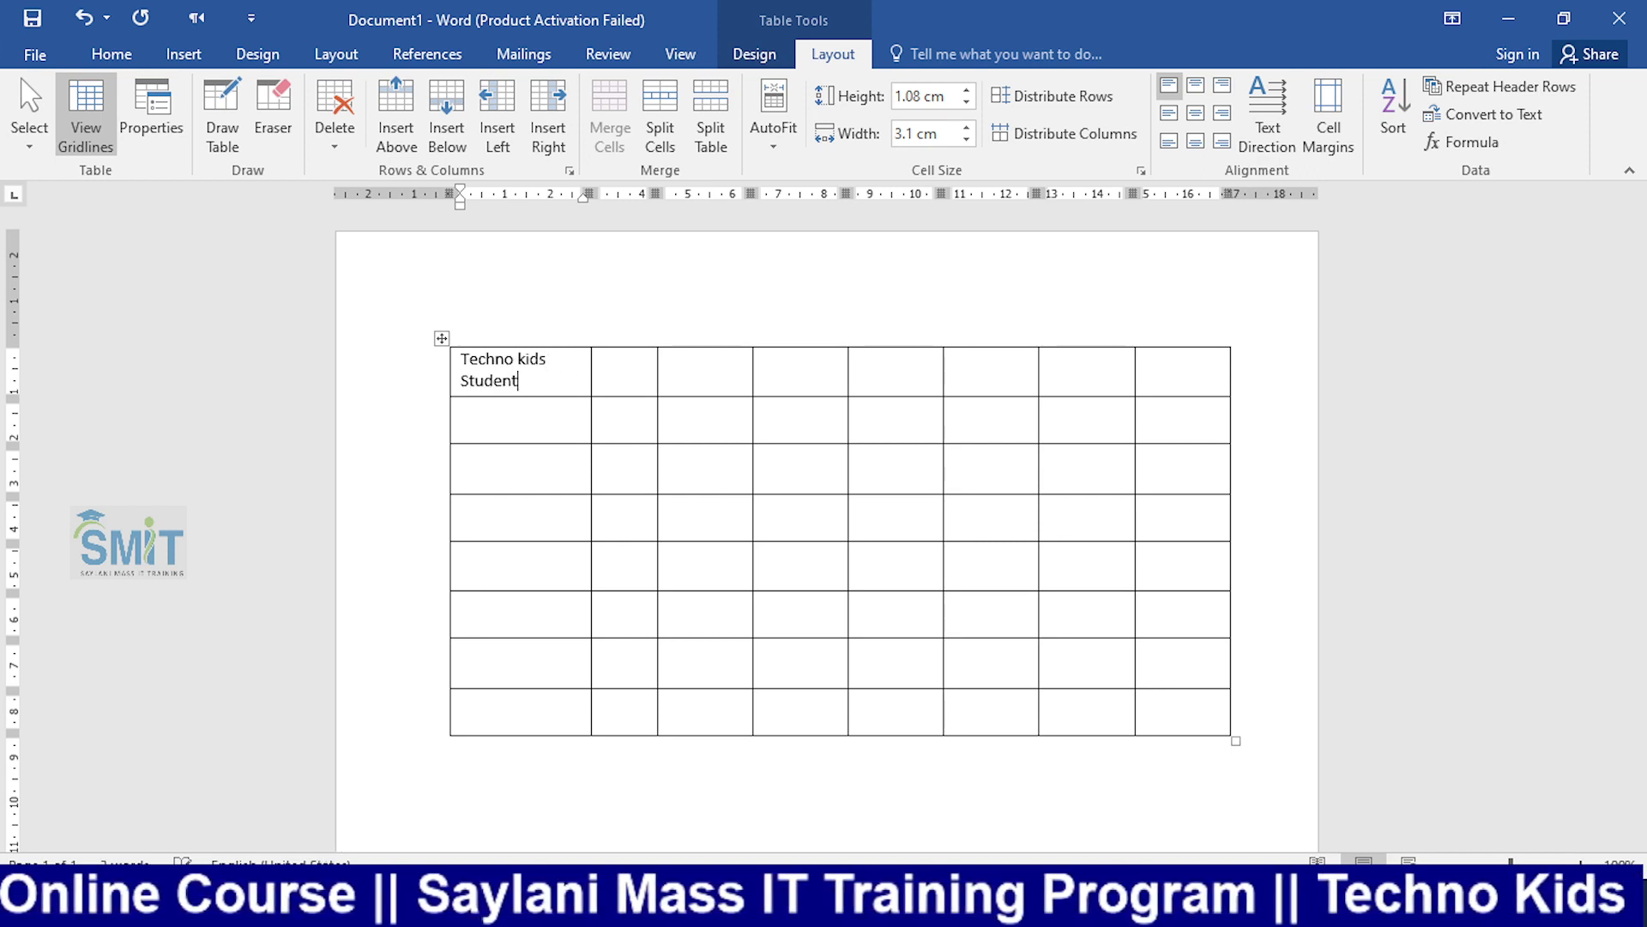
Step: Increase the first column's width to 3.7 cm so the heading fits on one line
{"action": "left_click", "coordinate": [568, 365]}
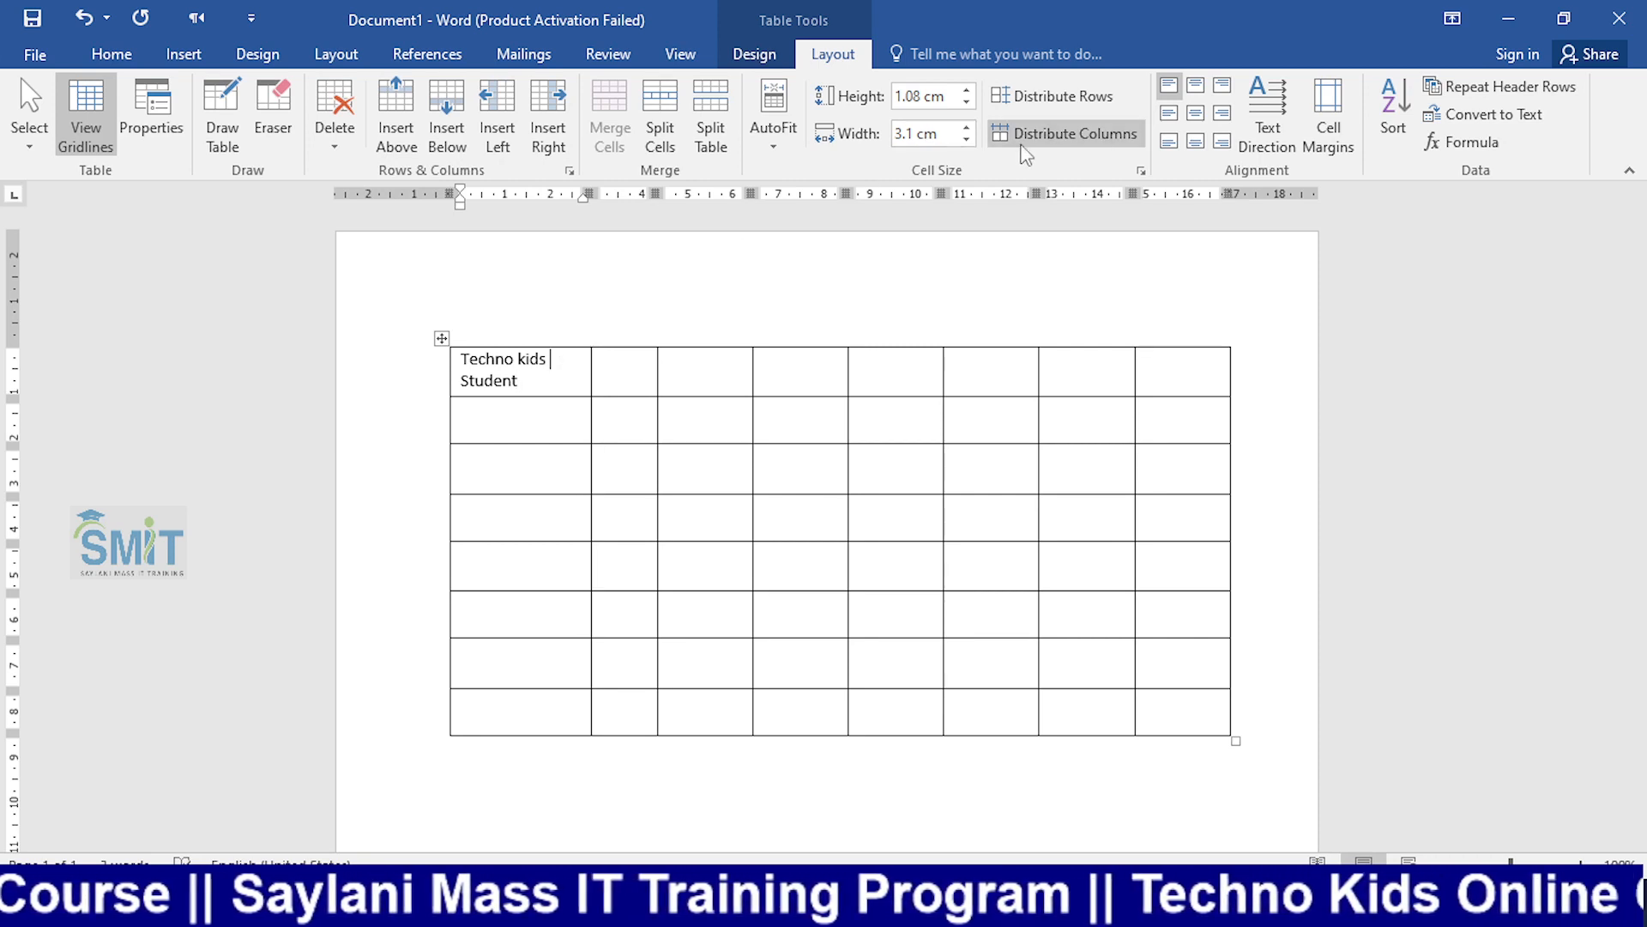
{"action": "left_click", "coordinate": [967, 129]}
{"action": "left_click", "coordinate": [967, 129]}
{"action": "left_click", "coordinate": [967, 129]}
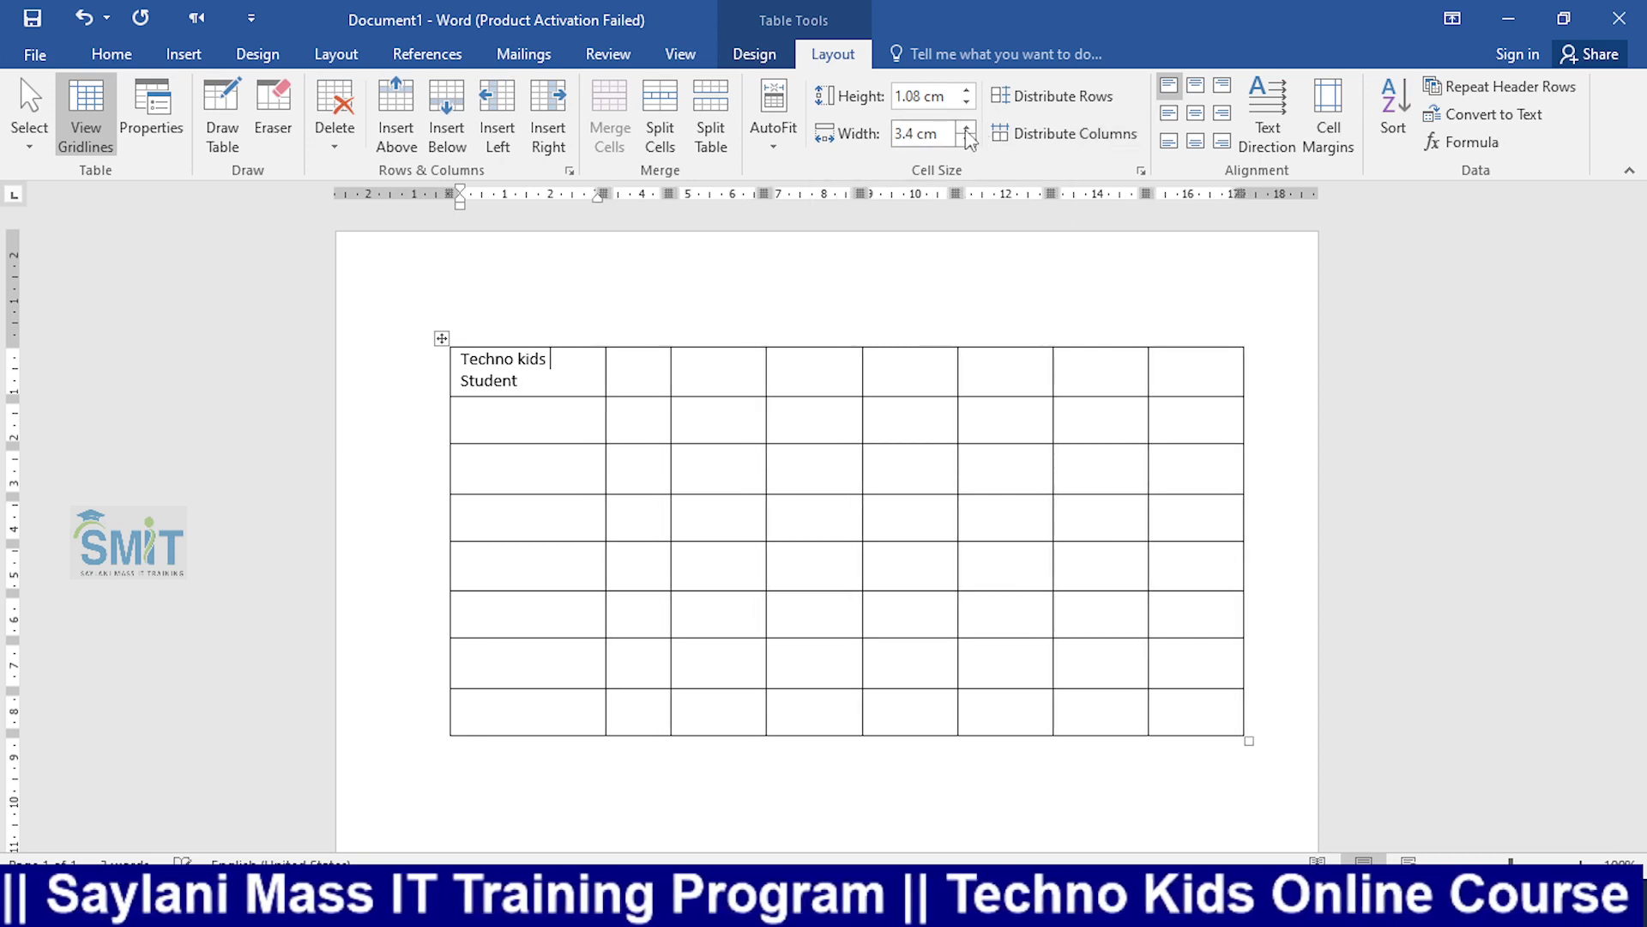
{"action": "left_click", "coordinate": [967, 129]}
{"action": "left_click", "coordinate": [967, 128]}
{"action": "left_click", "coordinate": [967, 129]}
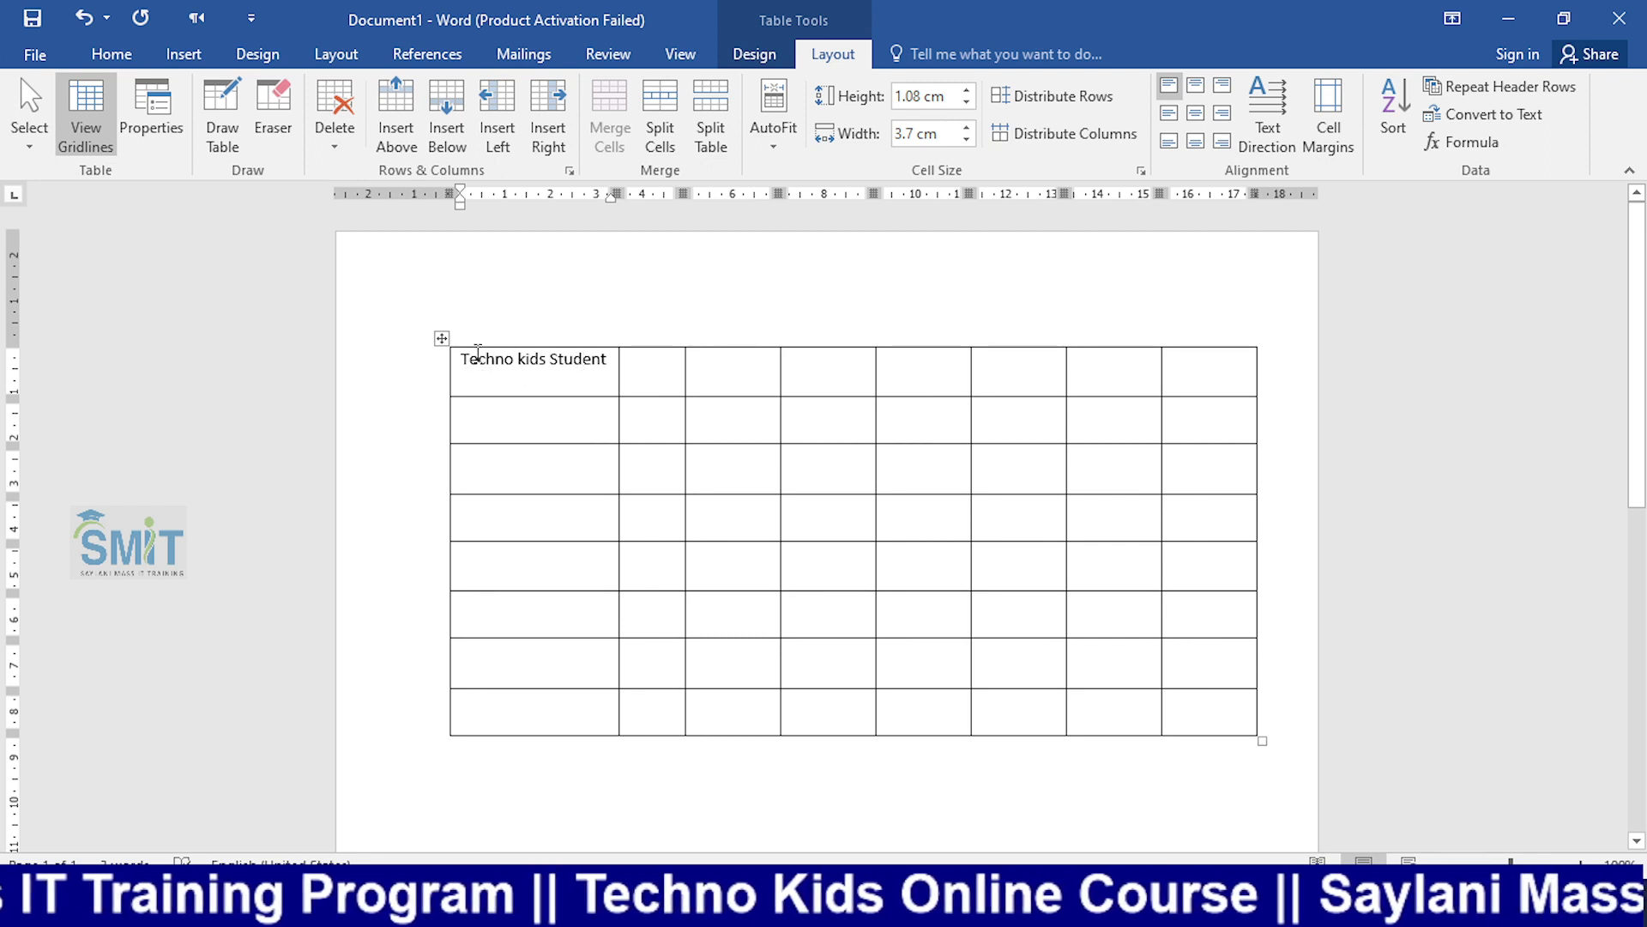
Step: Remove all borders from the entire table
{"action": "left_click", "coordinate": [441, 338]}
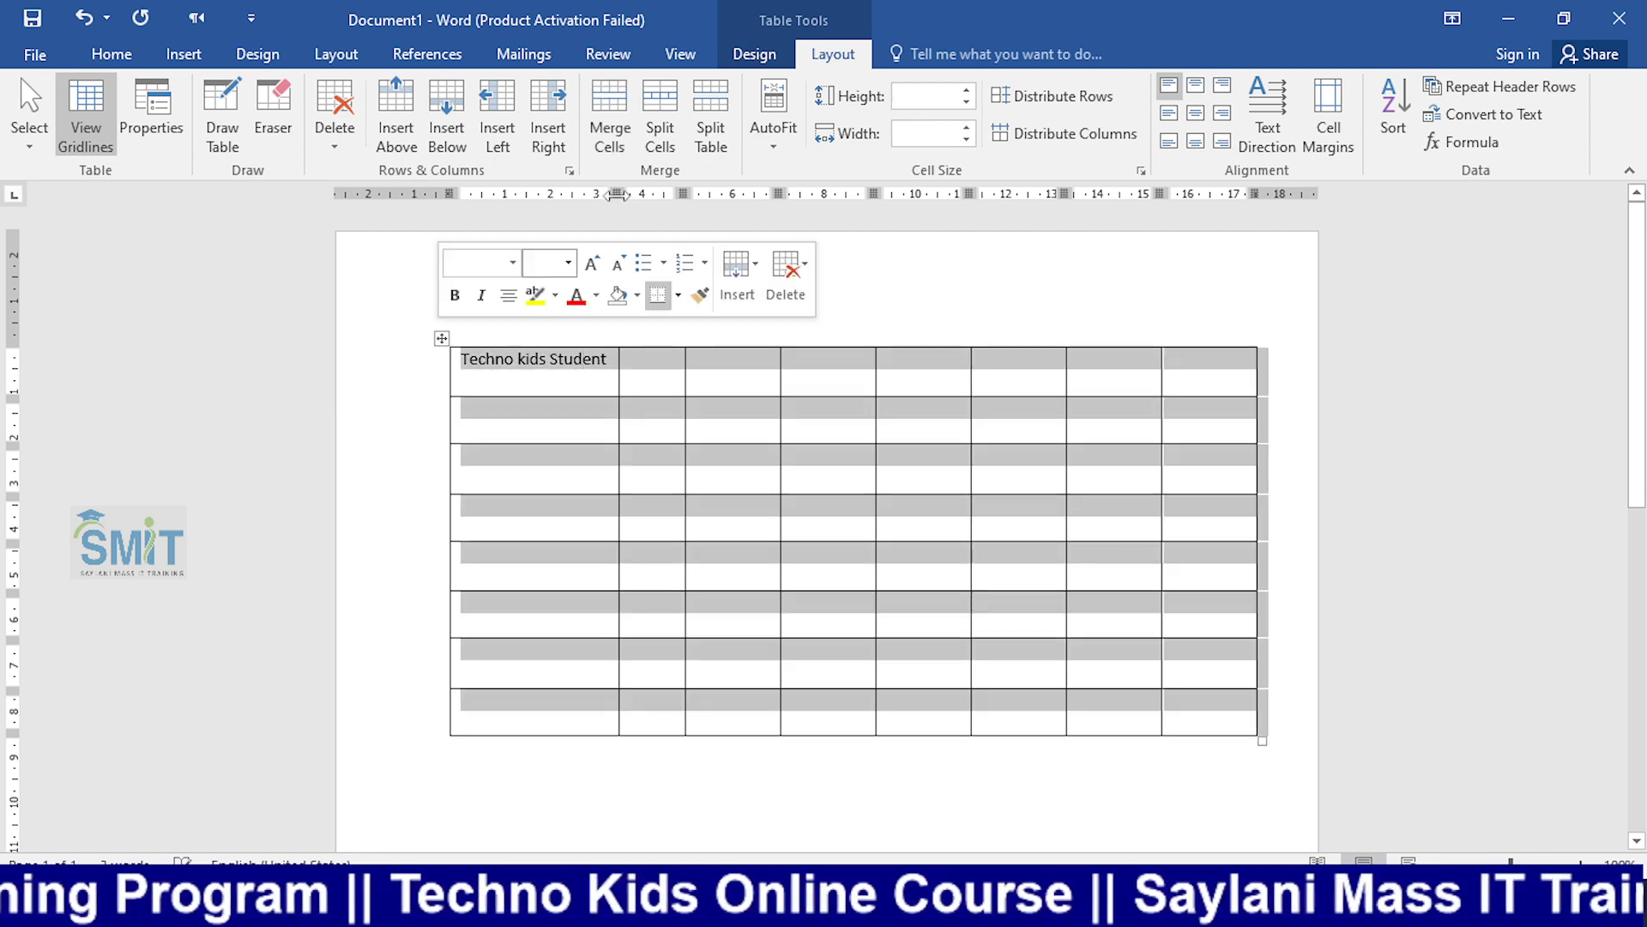
{"action": "left_click", "coordinate": [788, 53]}
{"action": "left_click", "coordinate": [1178, 129]}
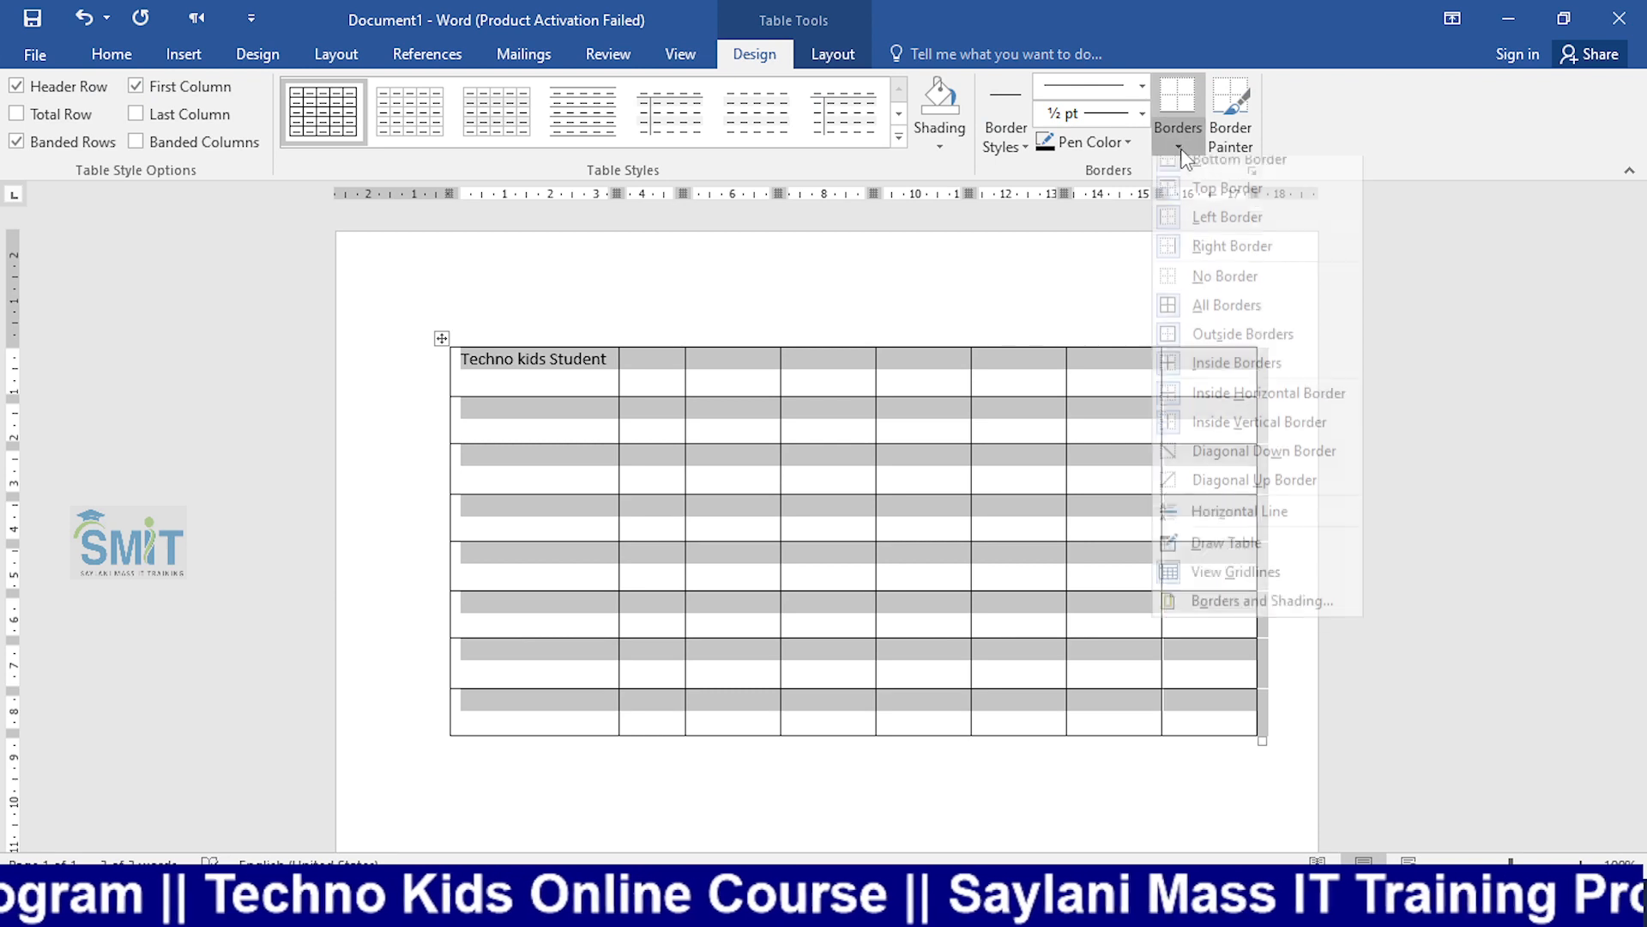
{"action": "left_click", "coordinate": [1227, 292]}
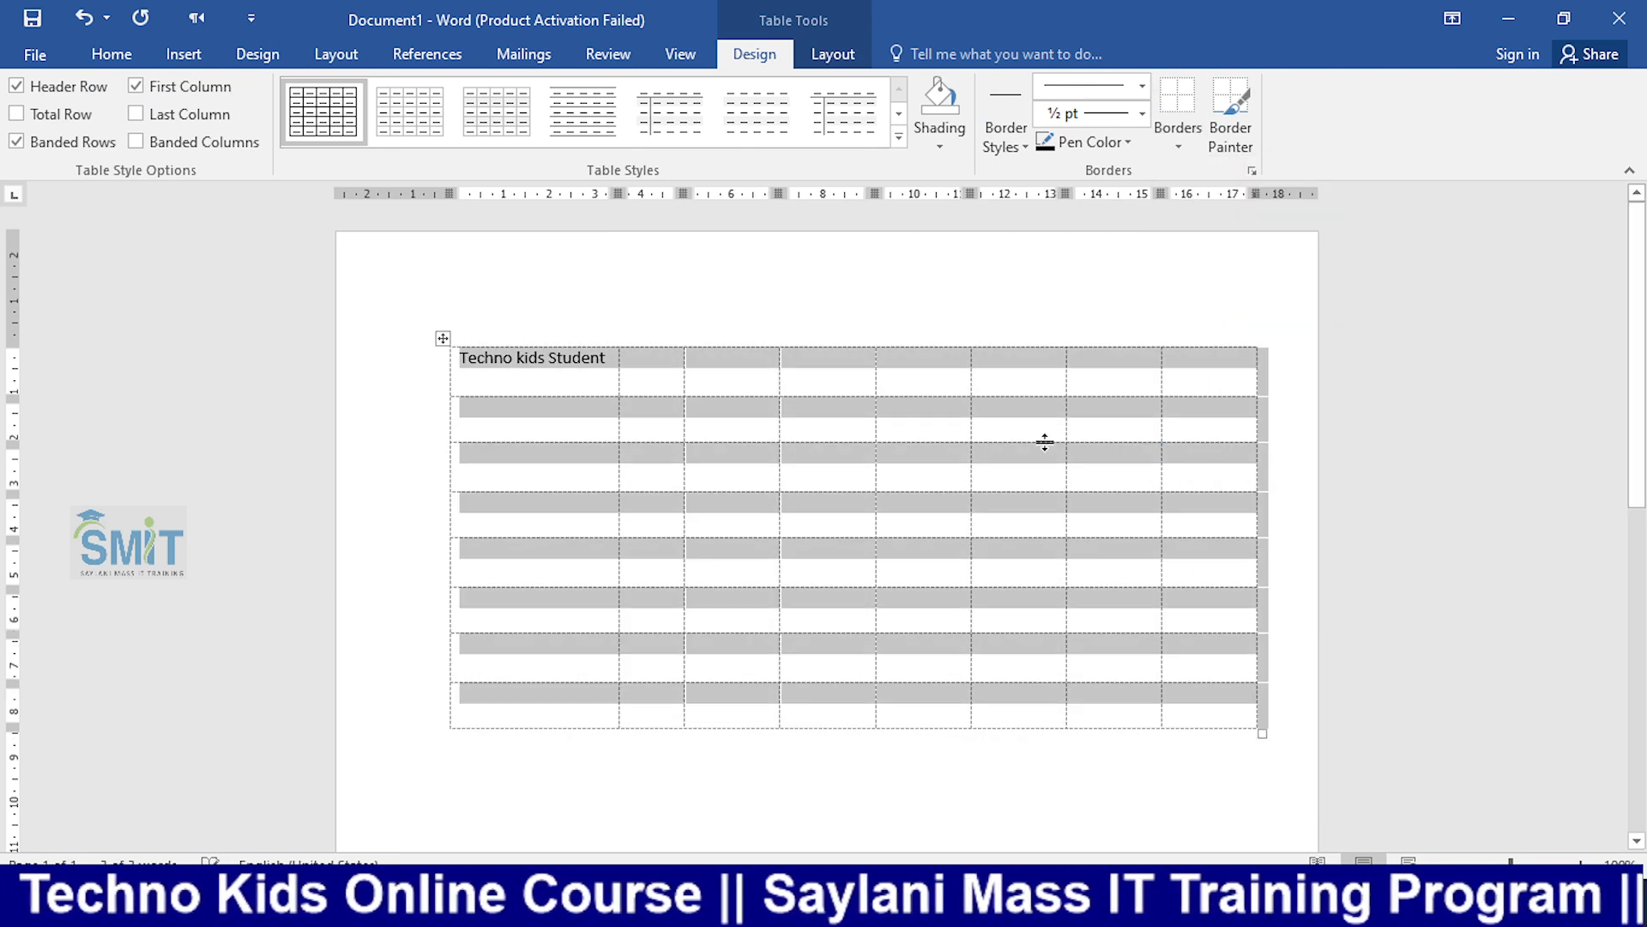
Step: Preview how the borderless table prints, and return to the document
{"action": "left_click", "coordinate": [736, 492]}
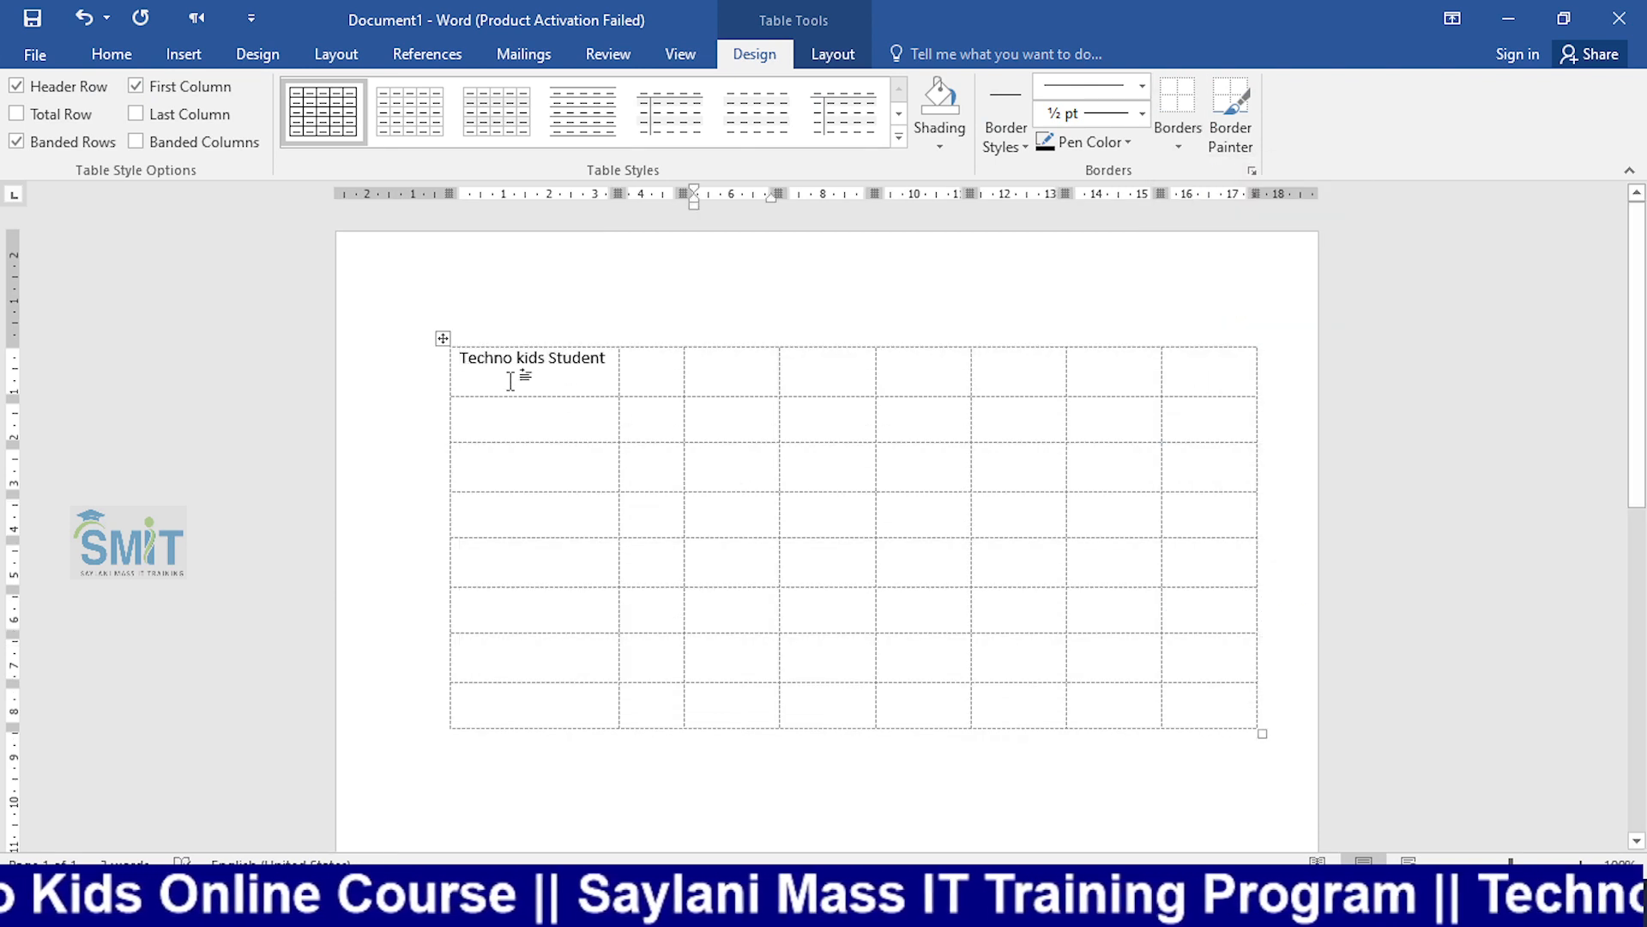
{"action": "left_click", "coordinate": [832, 53]}
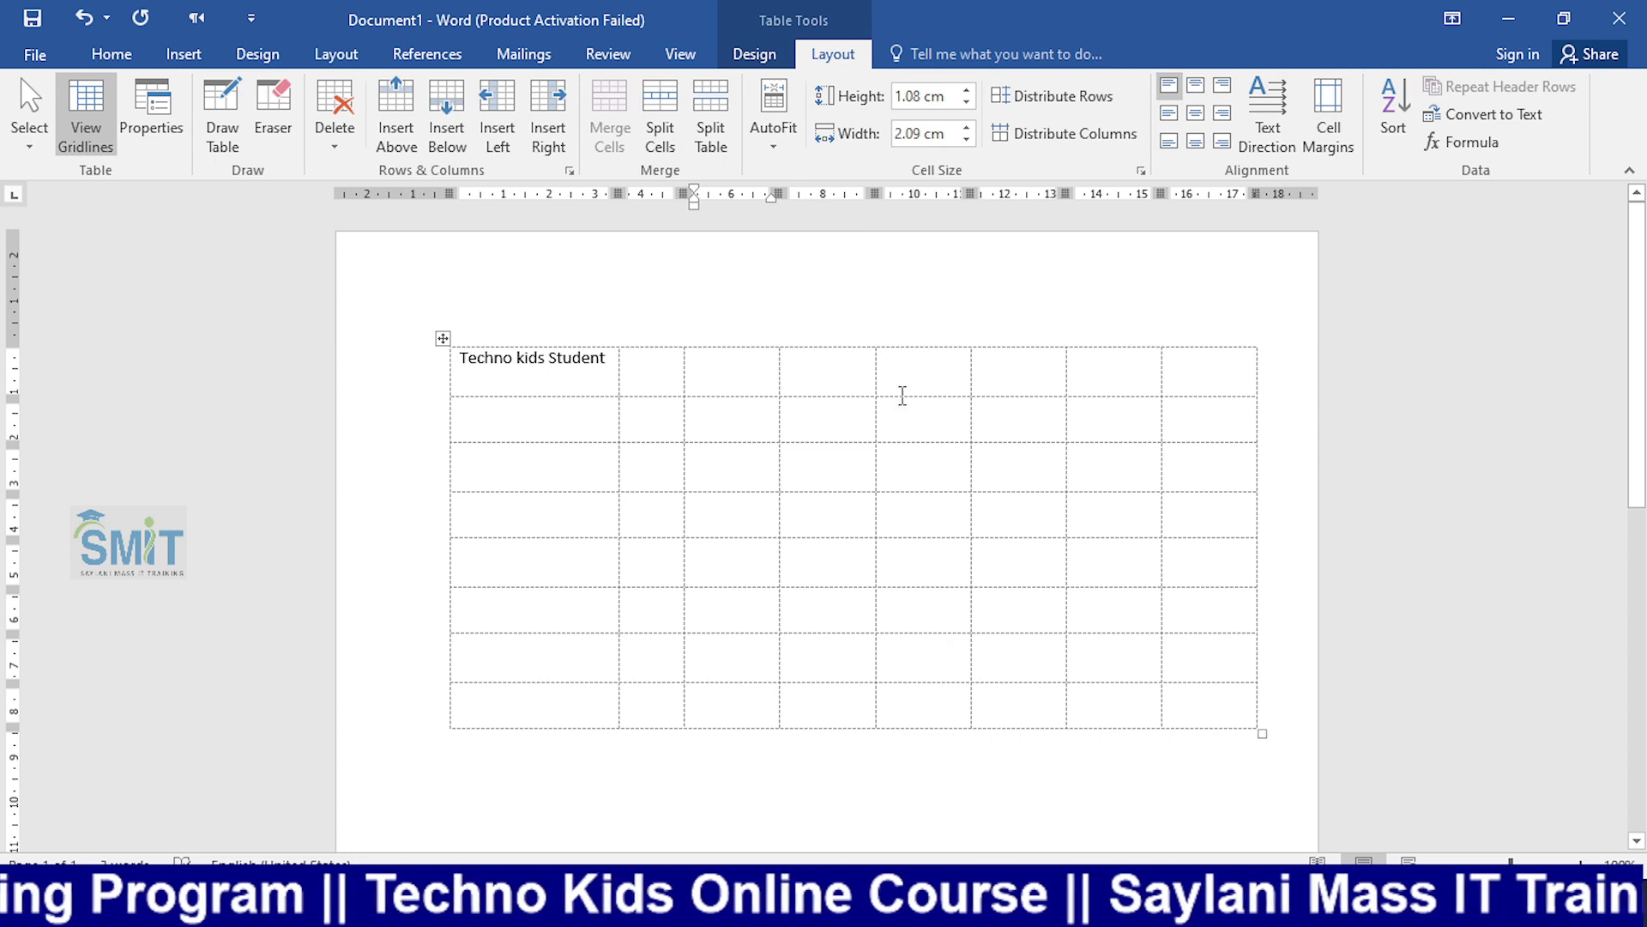
{"action": "key", "text": "ctrl+p"}
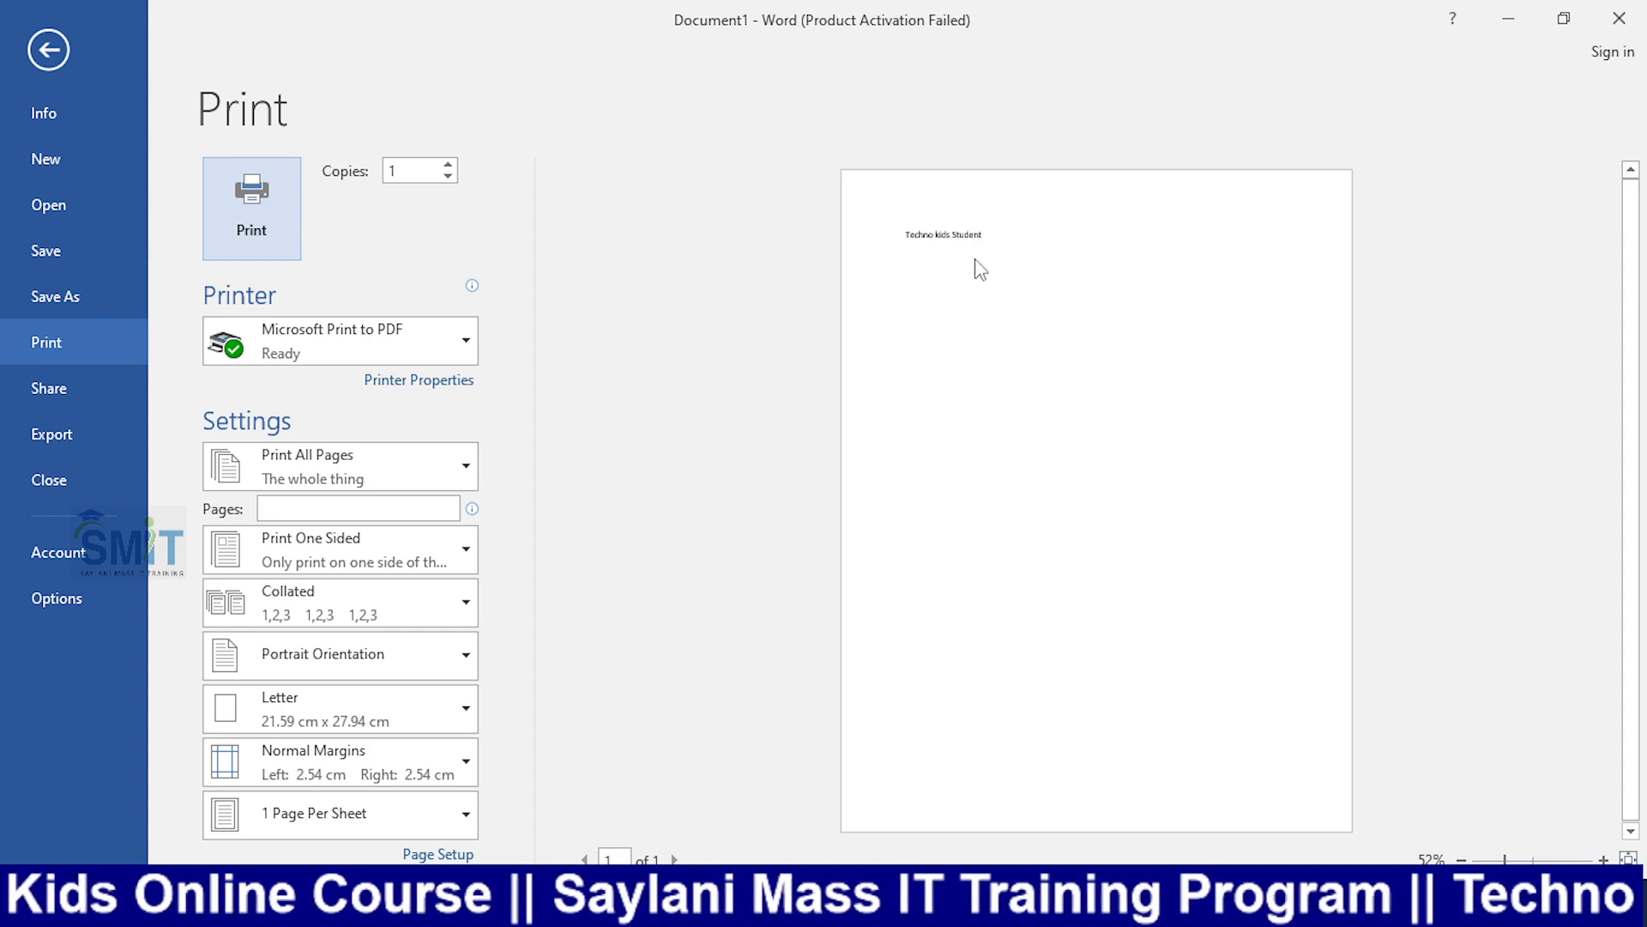
{"action": "left_click", "coordinate": [59, 53]}
Step: Apply all borders to the entire table and check it in print preview
{"action": "left_click", "coordinate": [443, 336]}
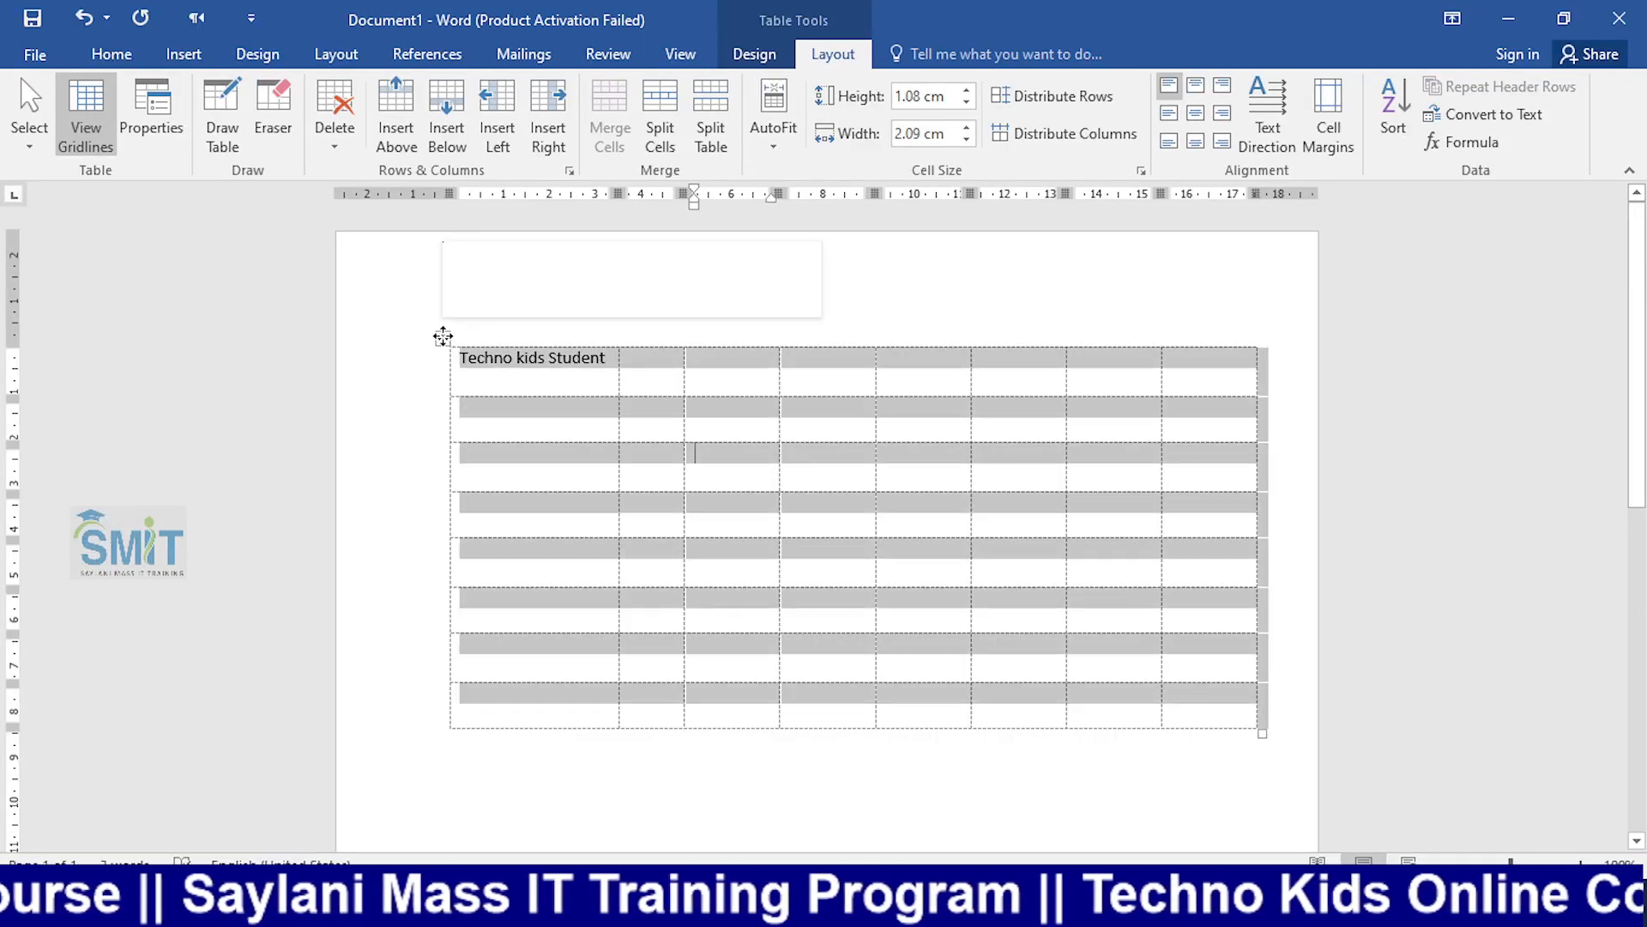
{"action": "left_click", "coordinate": [754, 53]}
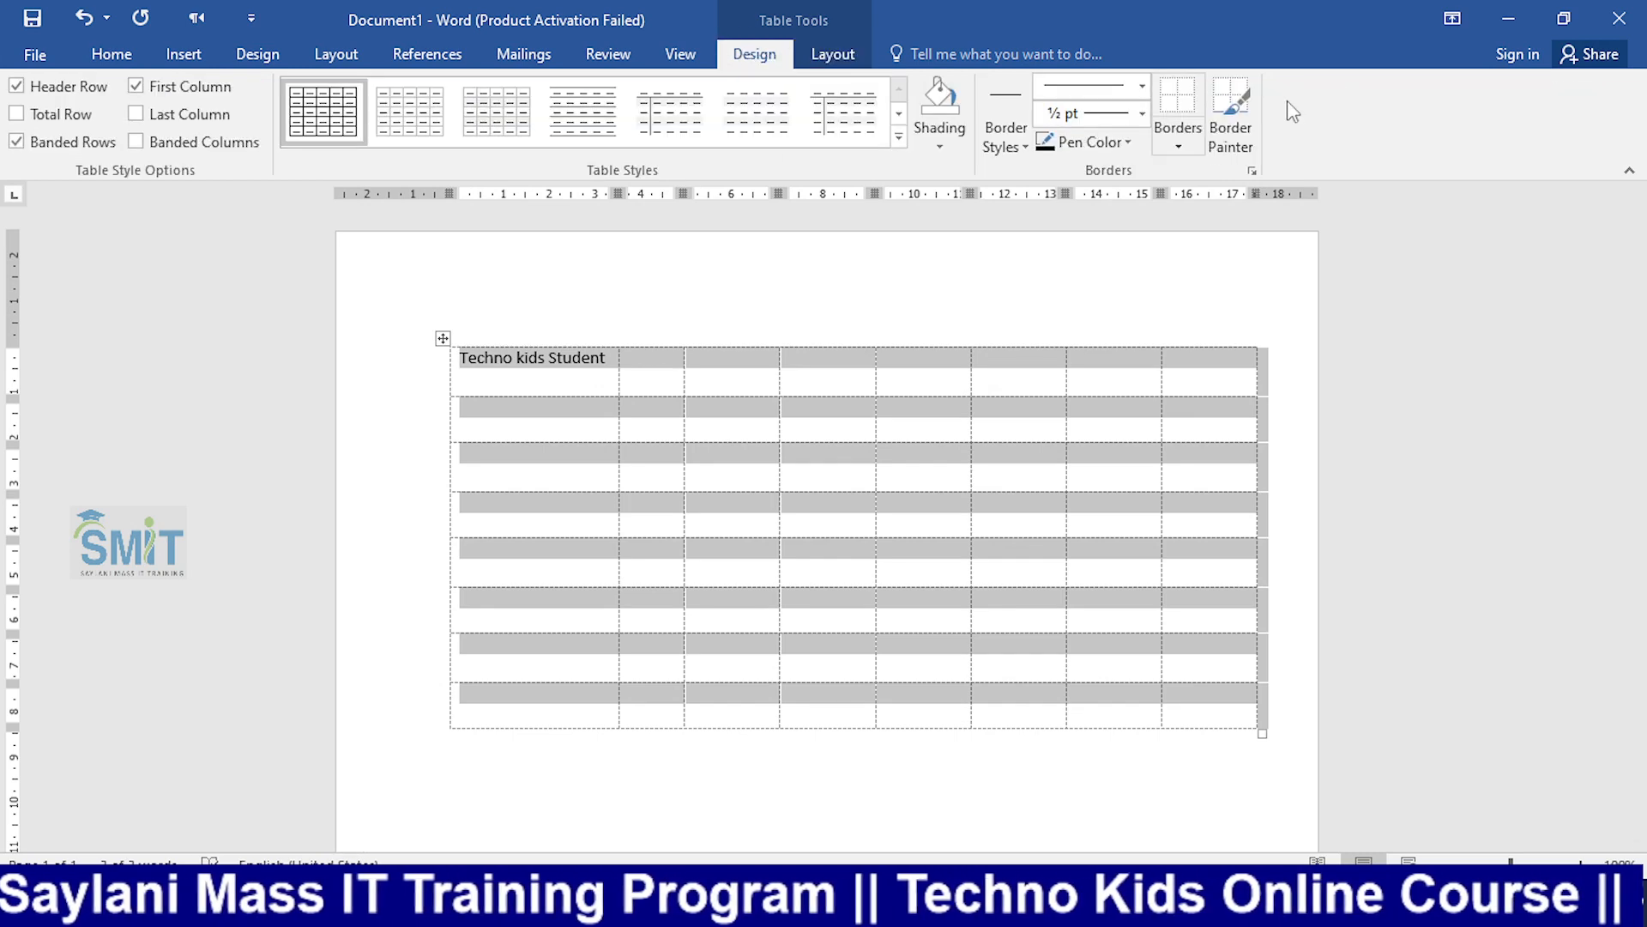
{"action": "left_click", "coordinate": [1179, 146]}
{"action": "left_click", "coordinate": [1220, 316]}
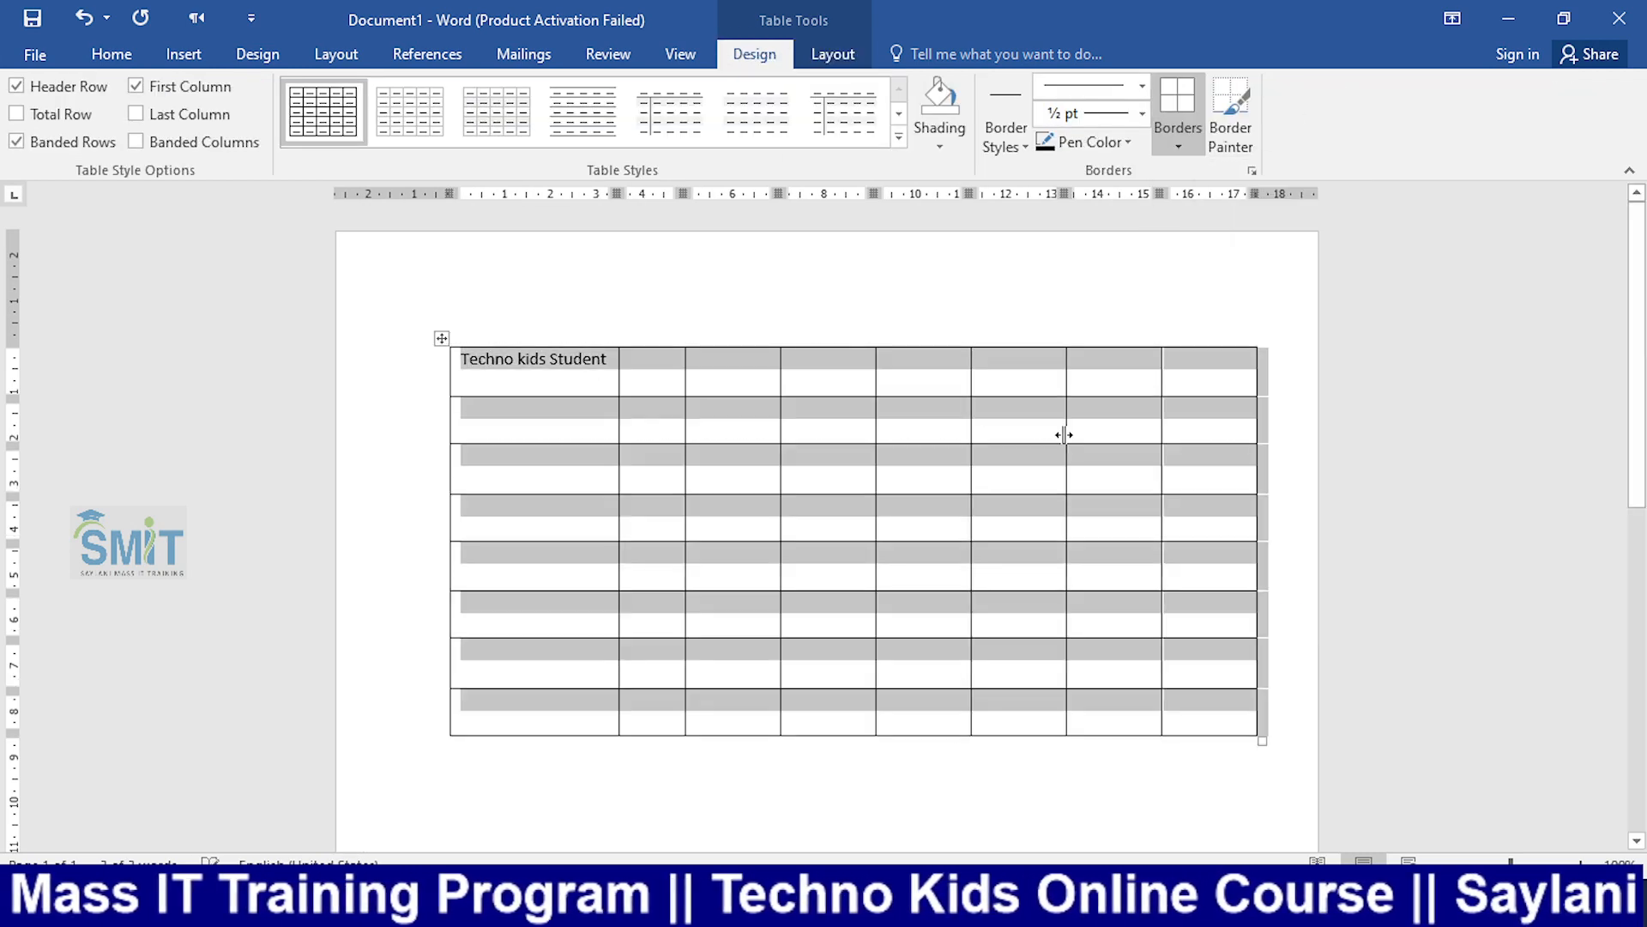
{"action": "left_click", "coordinate": [1035, 417]}
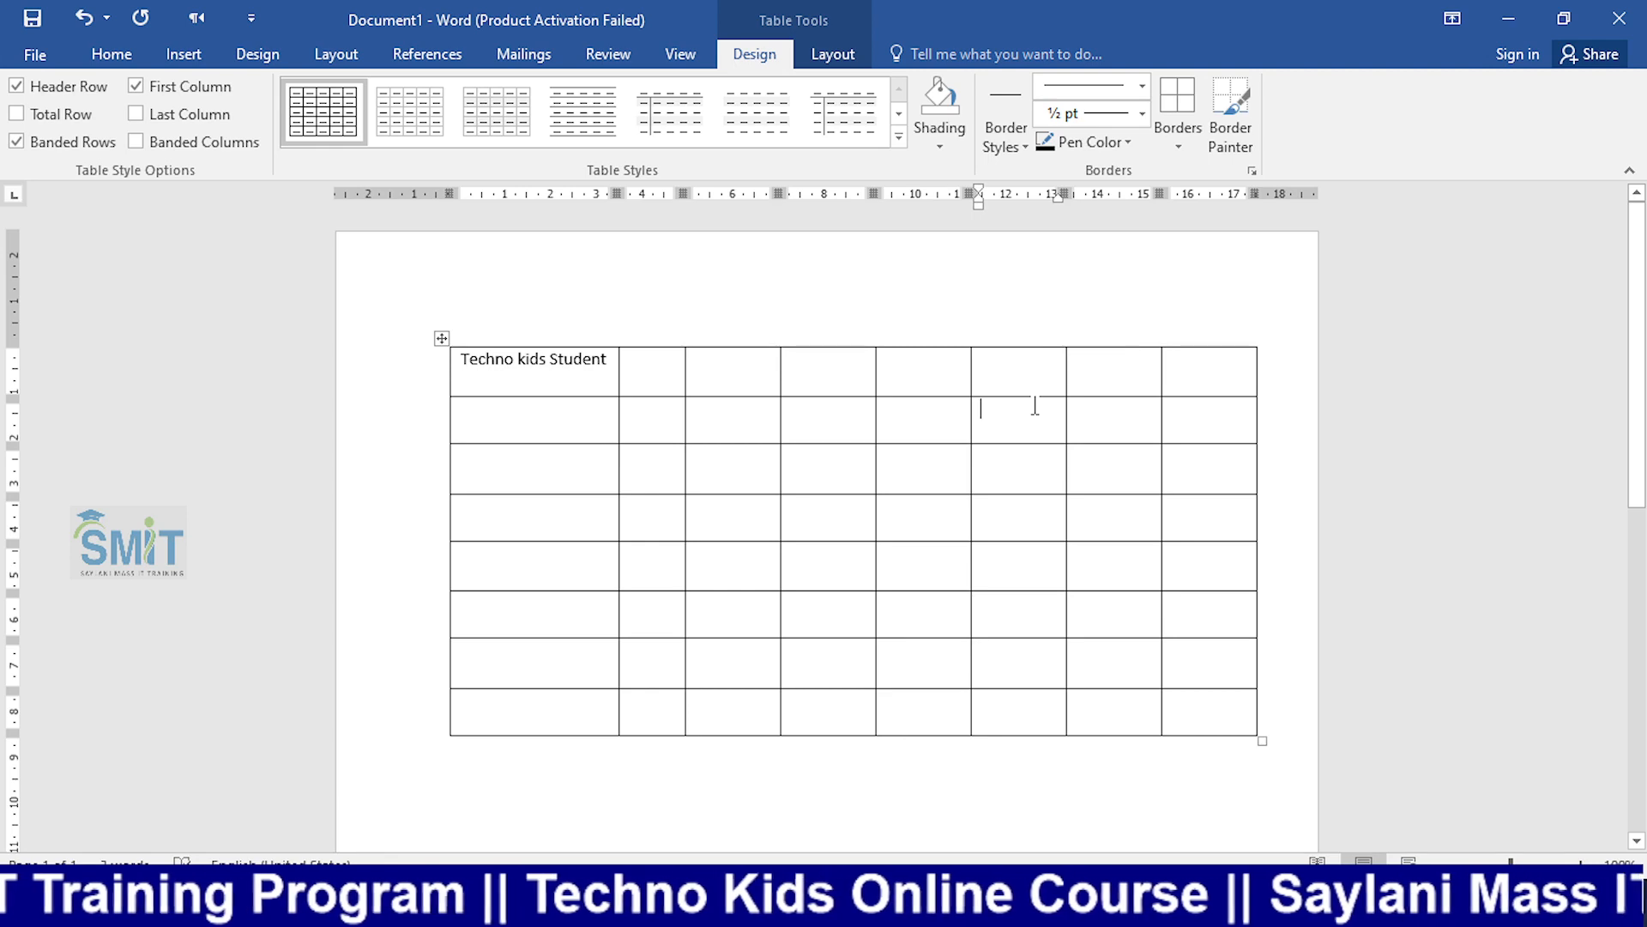
{"action": "key", "text": "ctrl+p"}
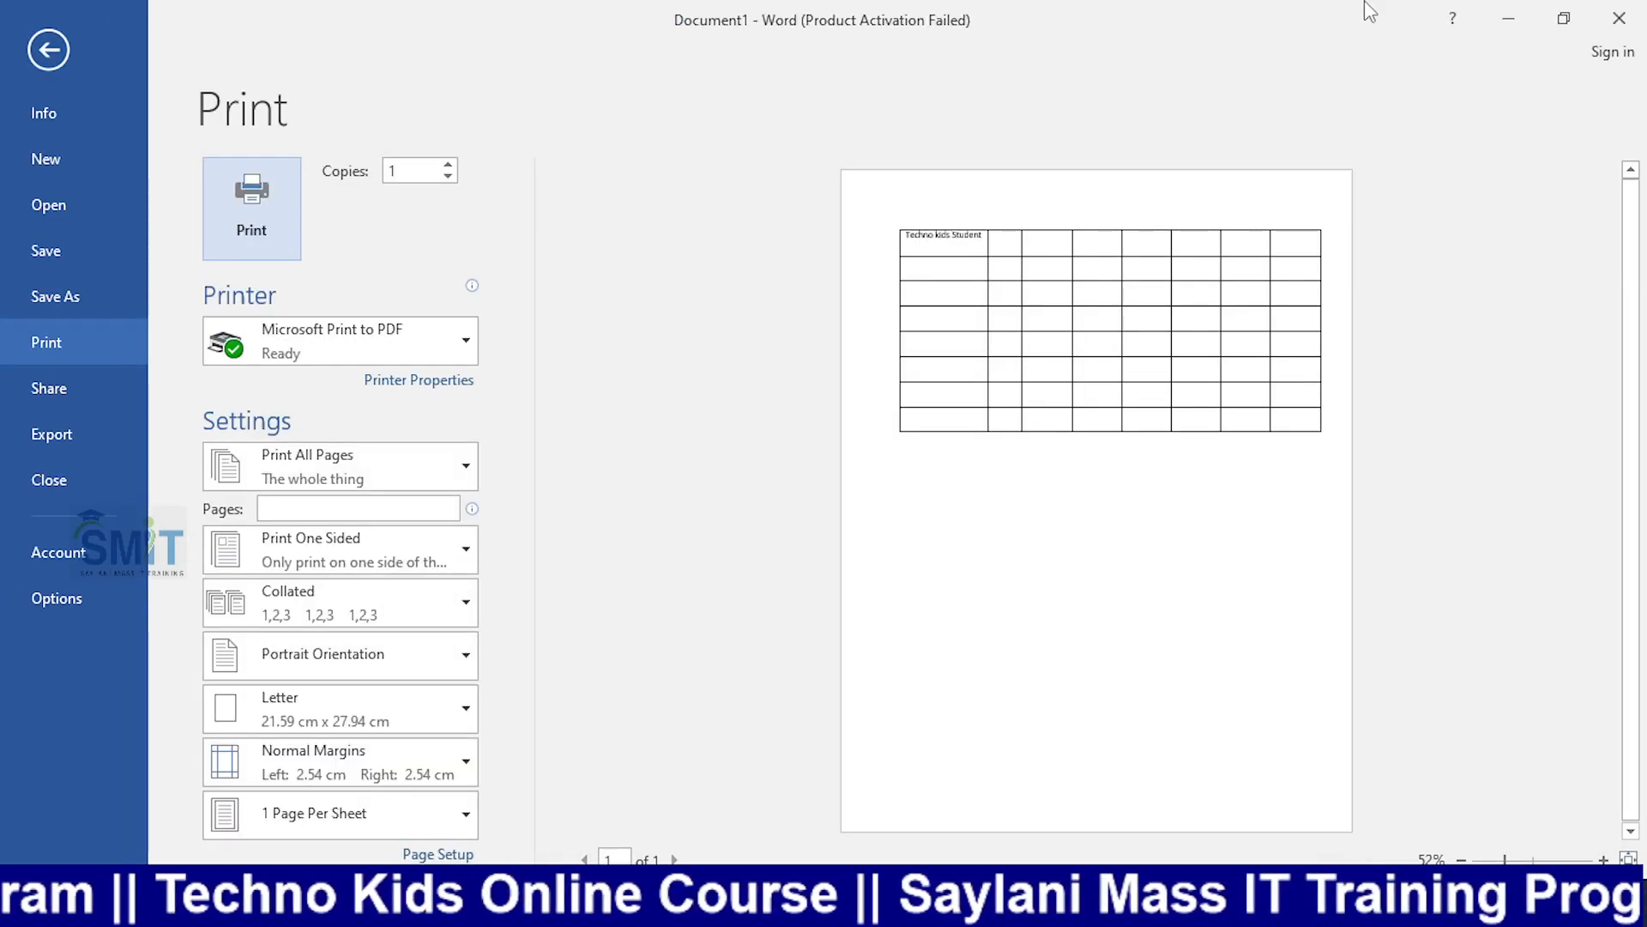
Step: Switch to Excel, preview how Sheet2 prints without cell borders, and return to the worksheet
{"action": "left_click", "coordinate": [1508, 18]}
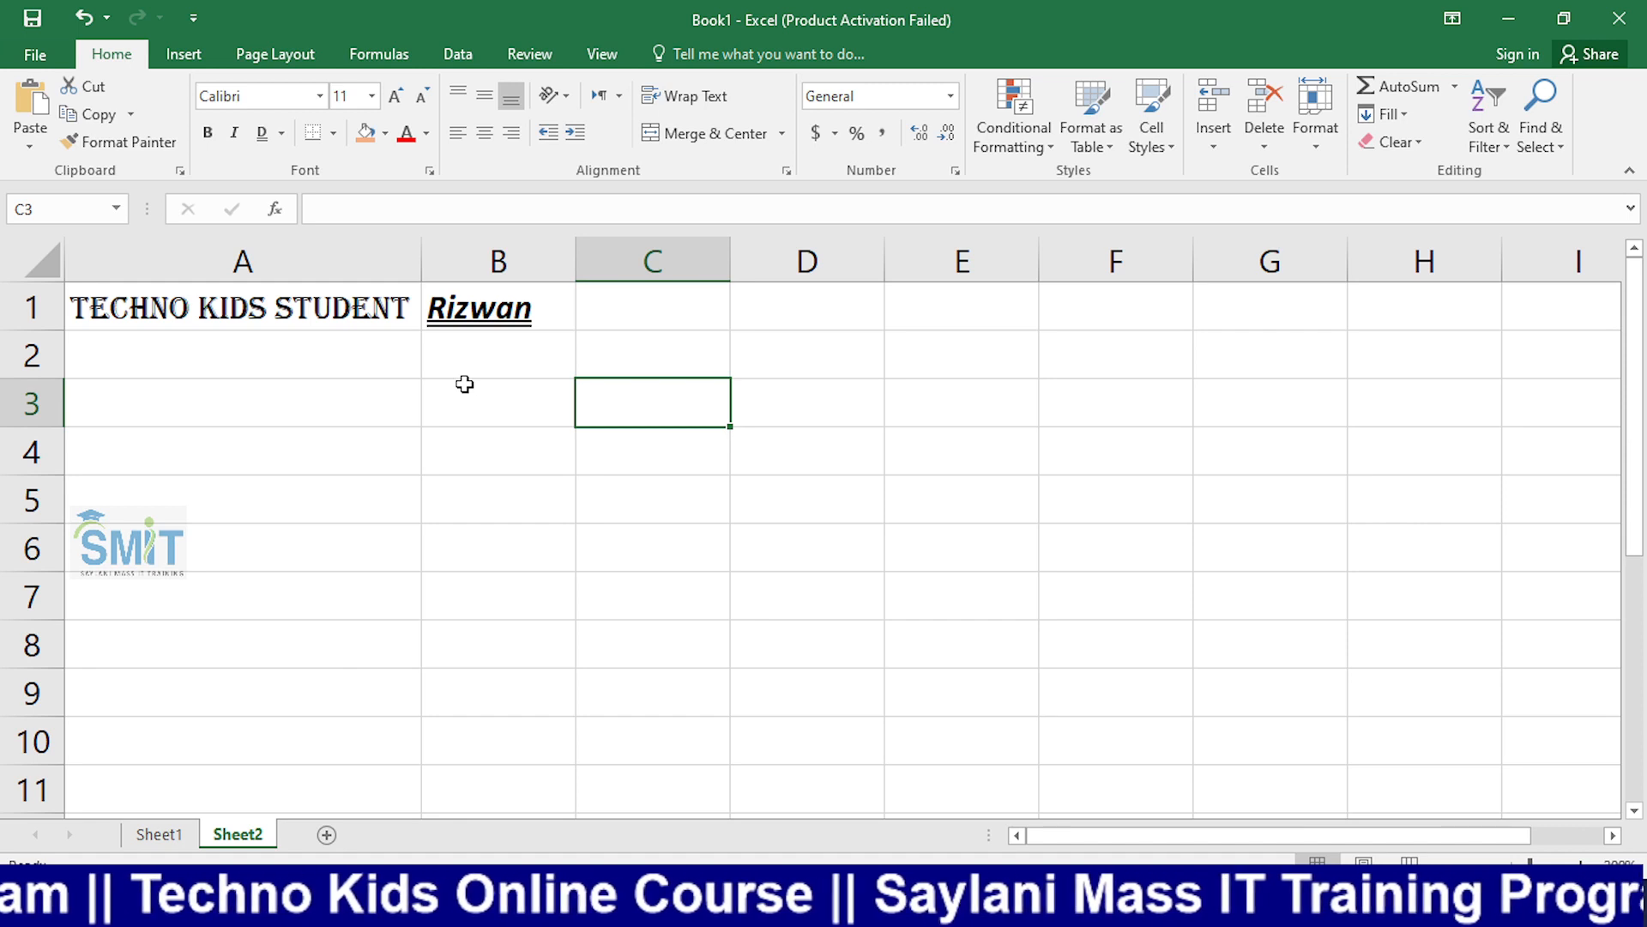
{"action": "key", "text": "ctrl+p"}
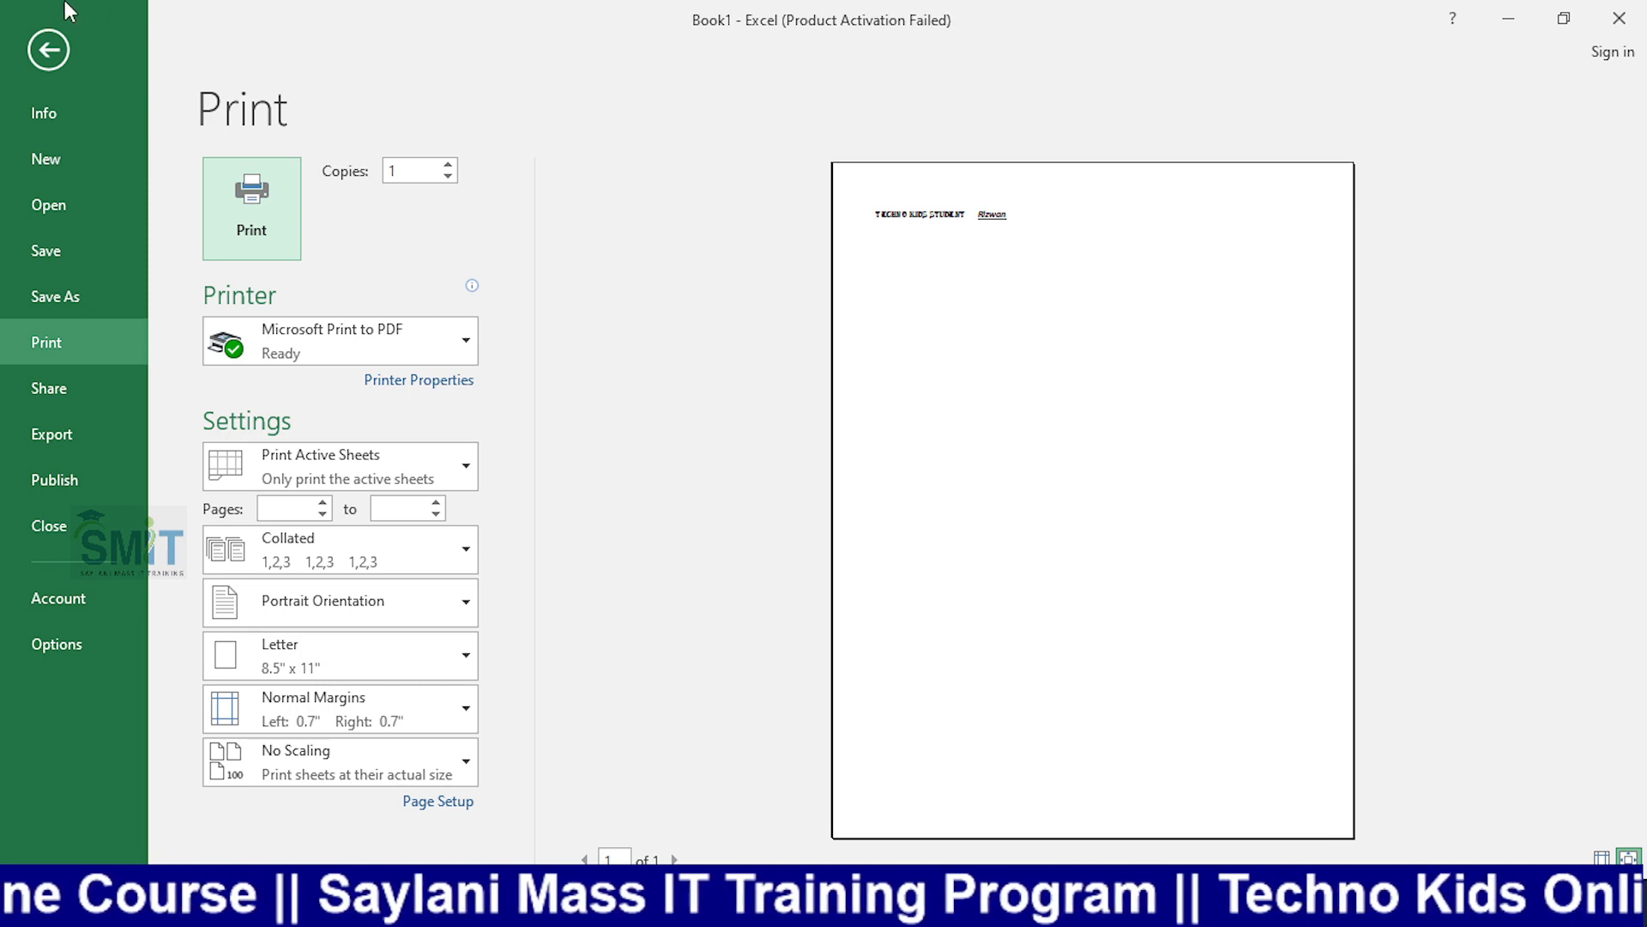
{"action": "left_click", "coordinate": [48, 47]}
{"action": "left_click", "coordinate": [426, 387]}
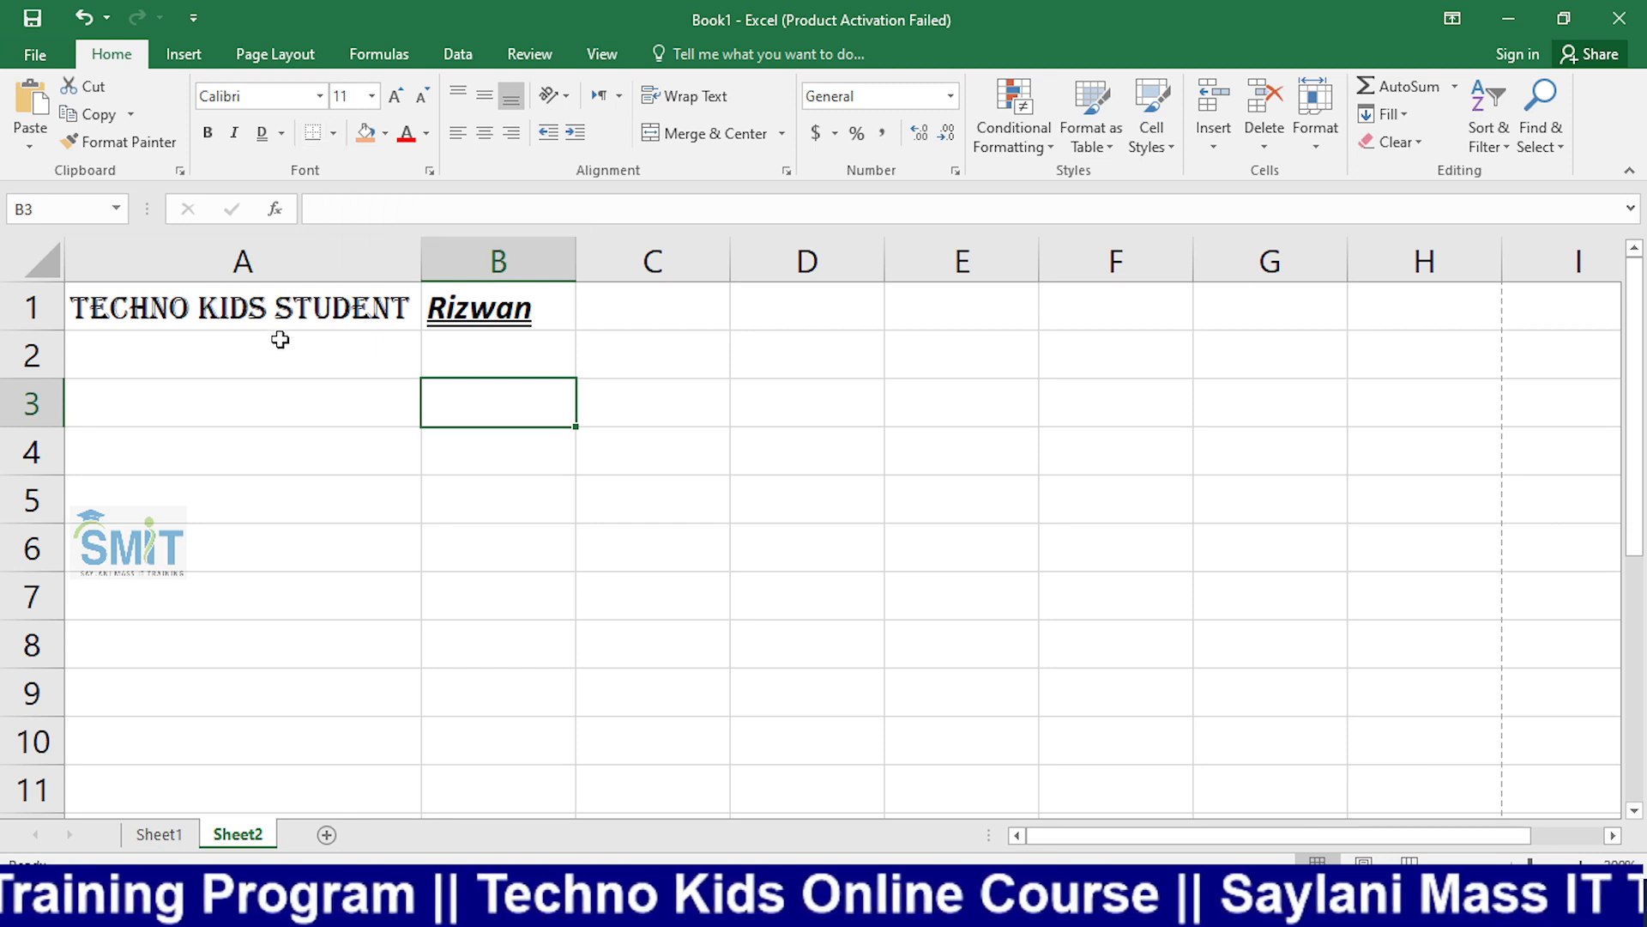
{"action": "left_click", "coordinate": [298, 389]}
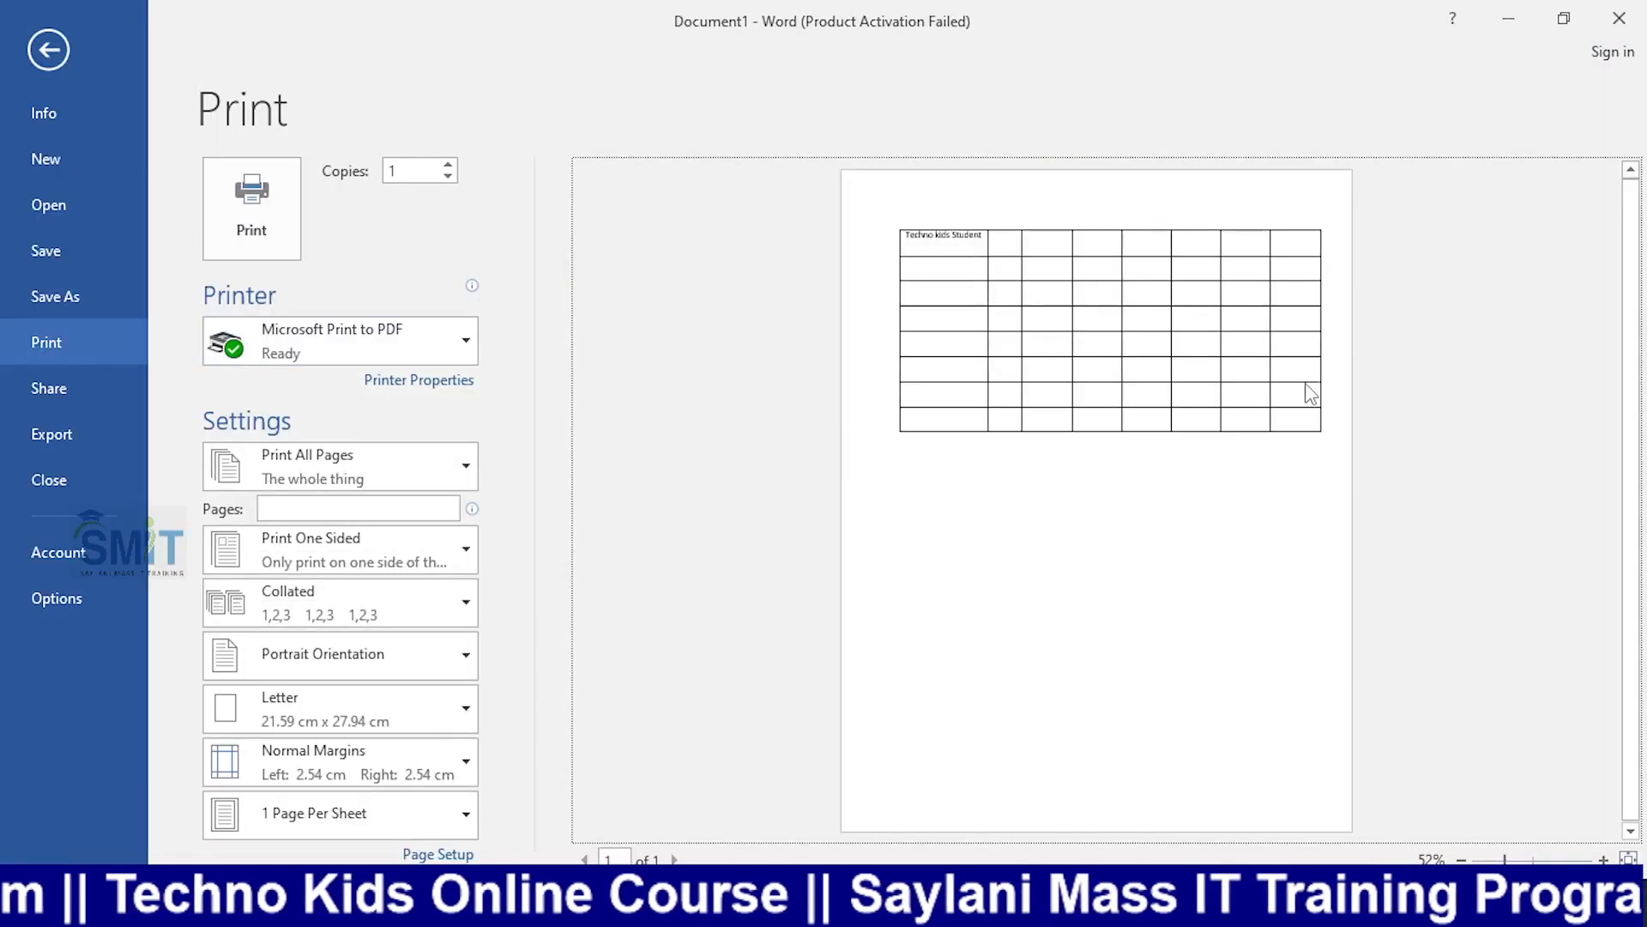
Step: Back in the Word document, remove all borders from the first seven rows of the table's first five columns
{"action": "left_click", "coordinate": [48, 48]}
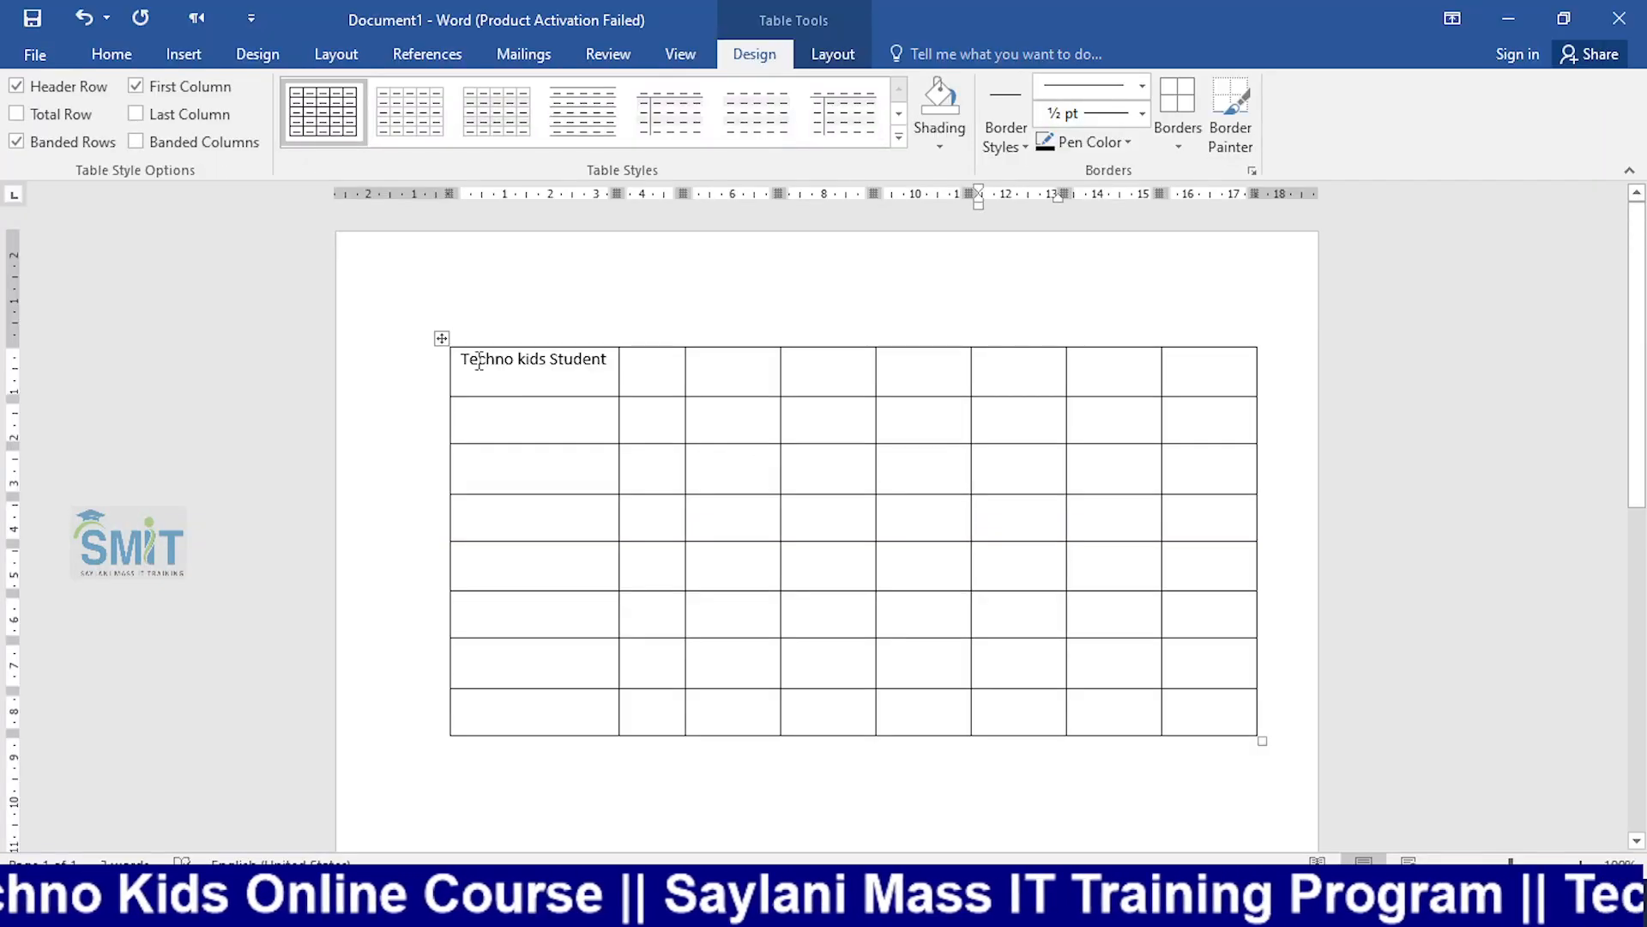
{"action": "left_click_drag", "start_coordinate": [478, 360], "coordinate": [969, 671]}
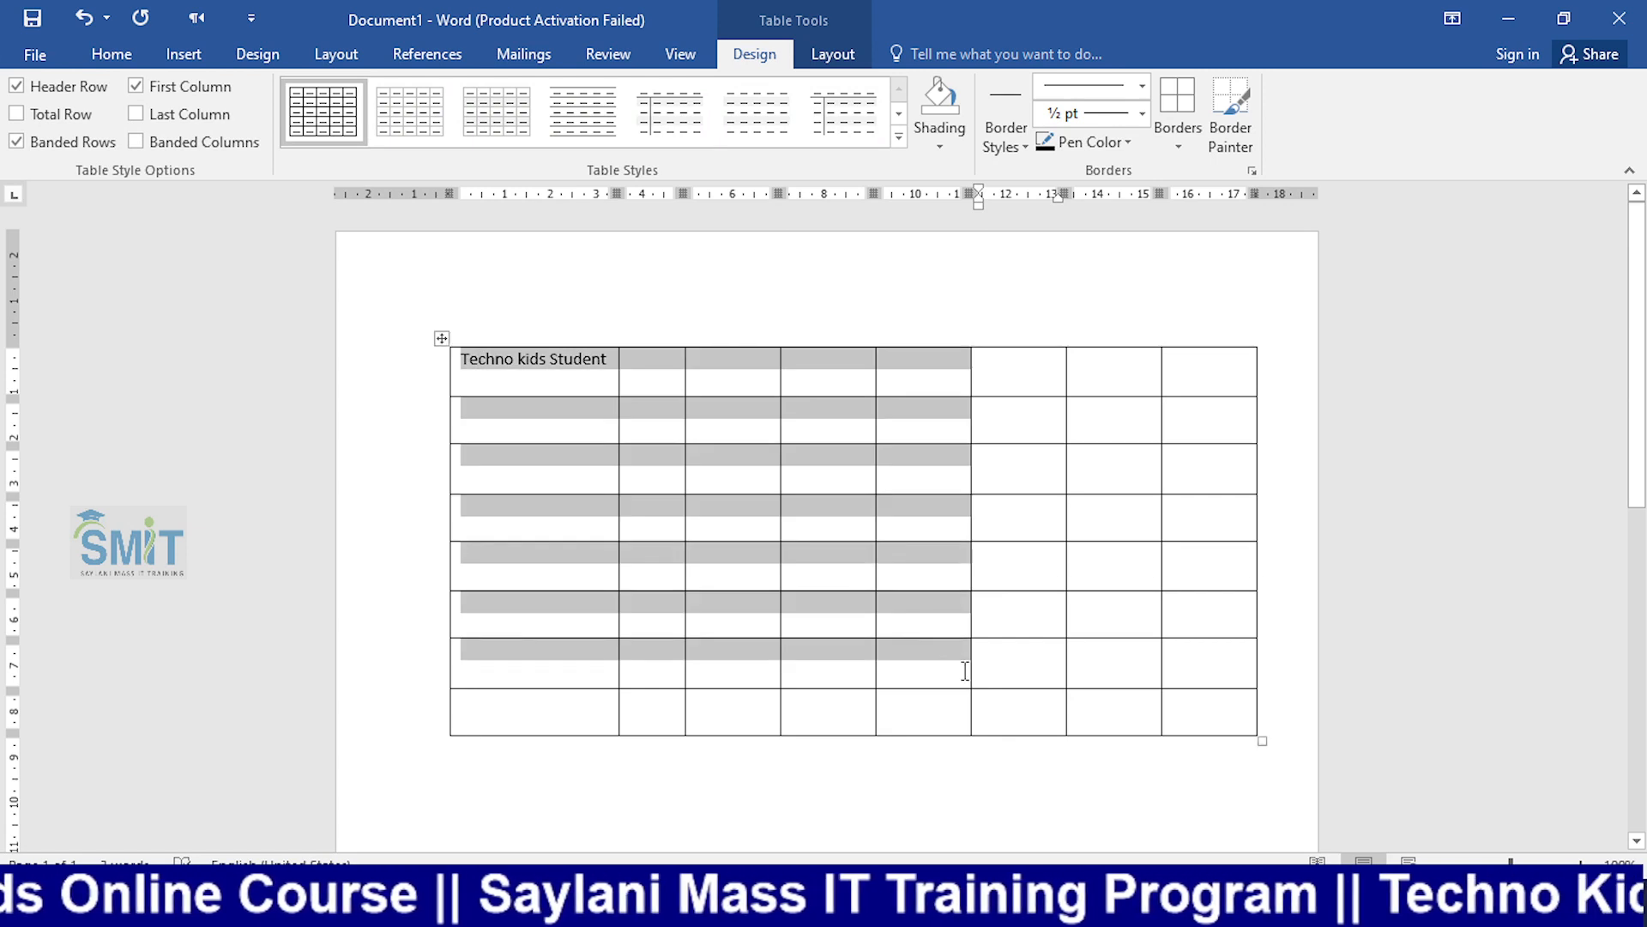
{"action": "left_click", "coordinate": [1178, 145]}
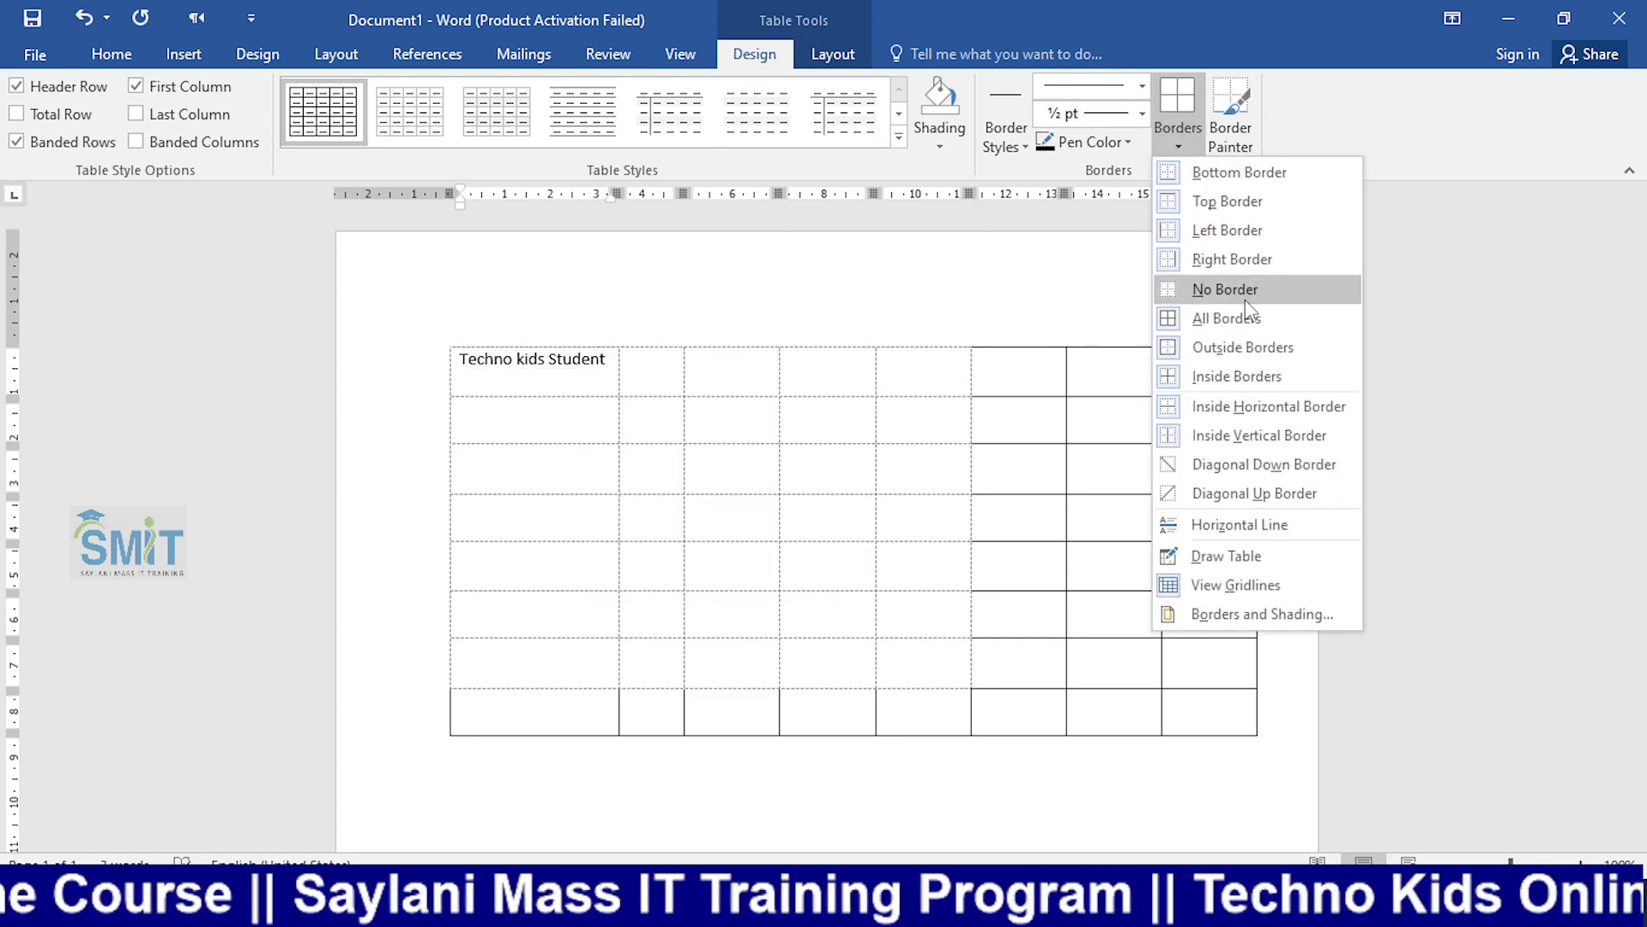
{"action": "left_click", "coordinate": [1244, 296]}
{"action": "left_click", "coordinate": [1083, 502]}
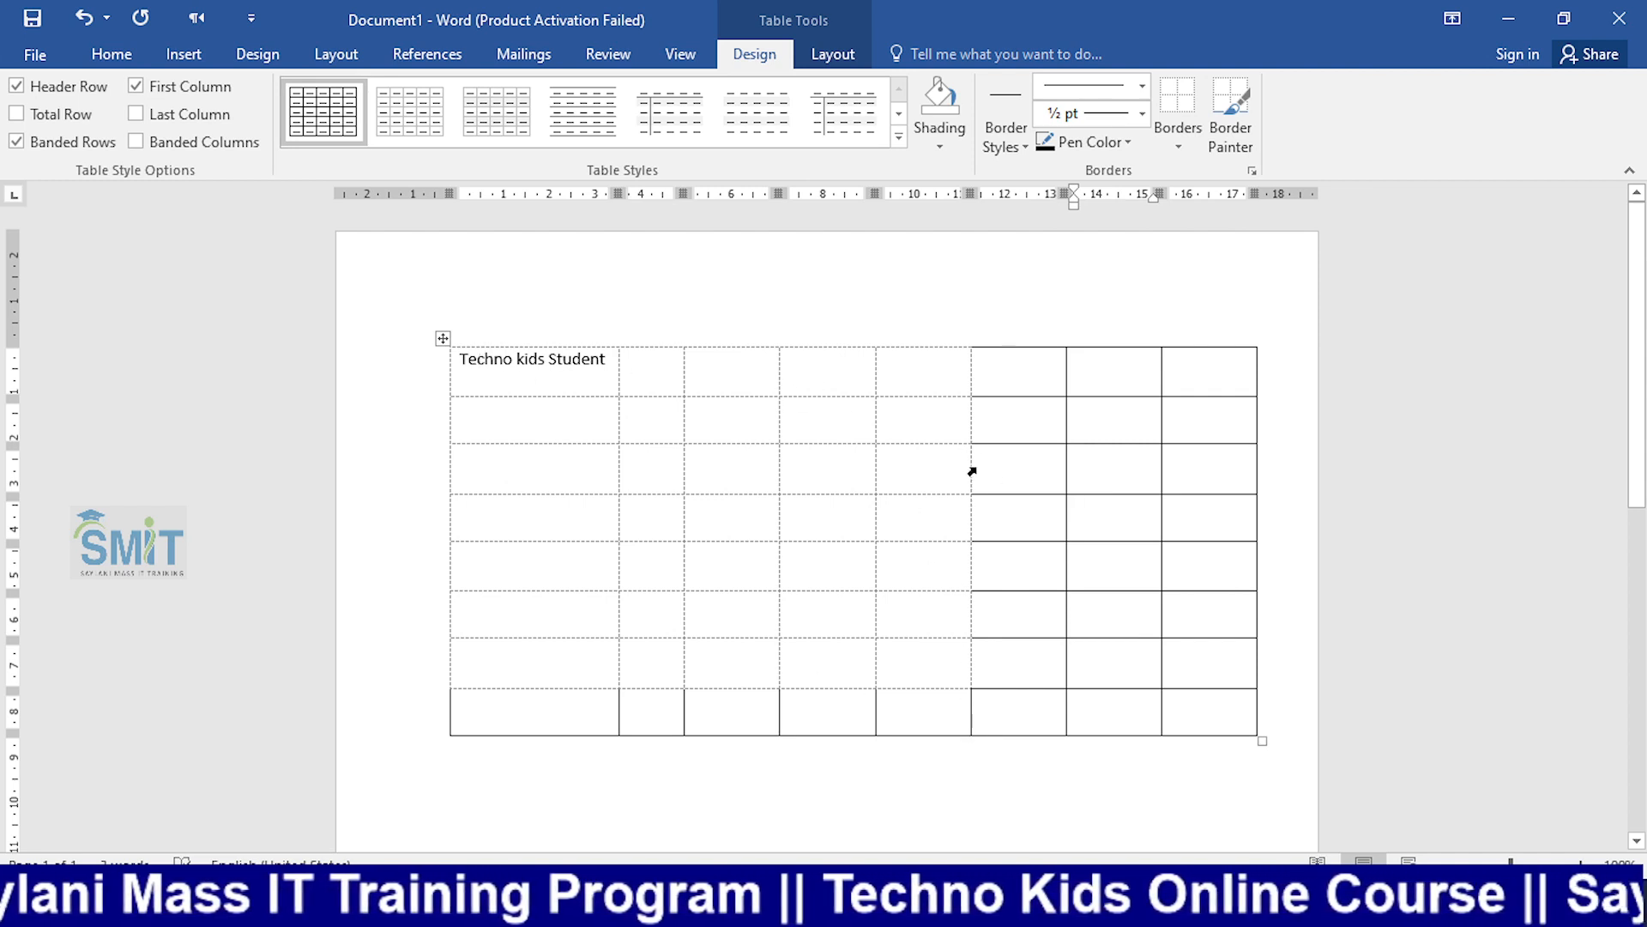
Step: Enter "Border Apply" in the first row of the table's sixth column
{"action": "left_click_drag", "start_coordinate": [1015, 379], "coordinate": [1188, 710]}
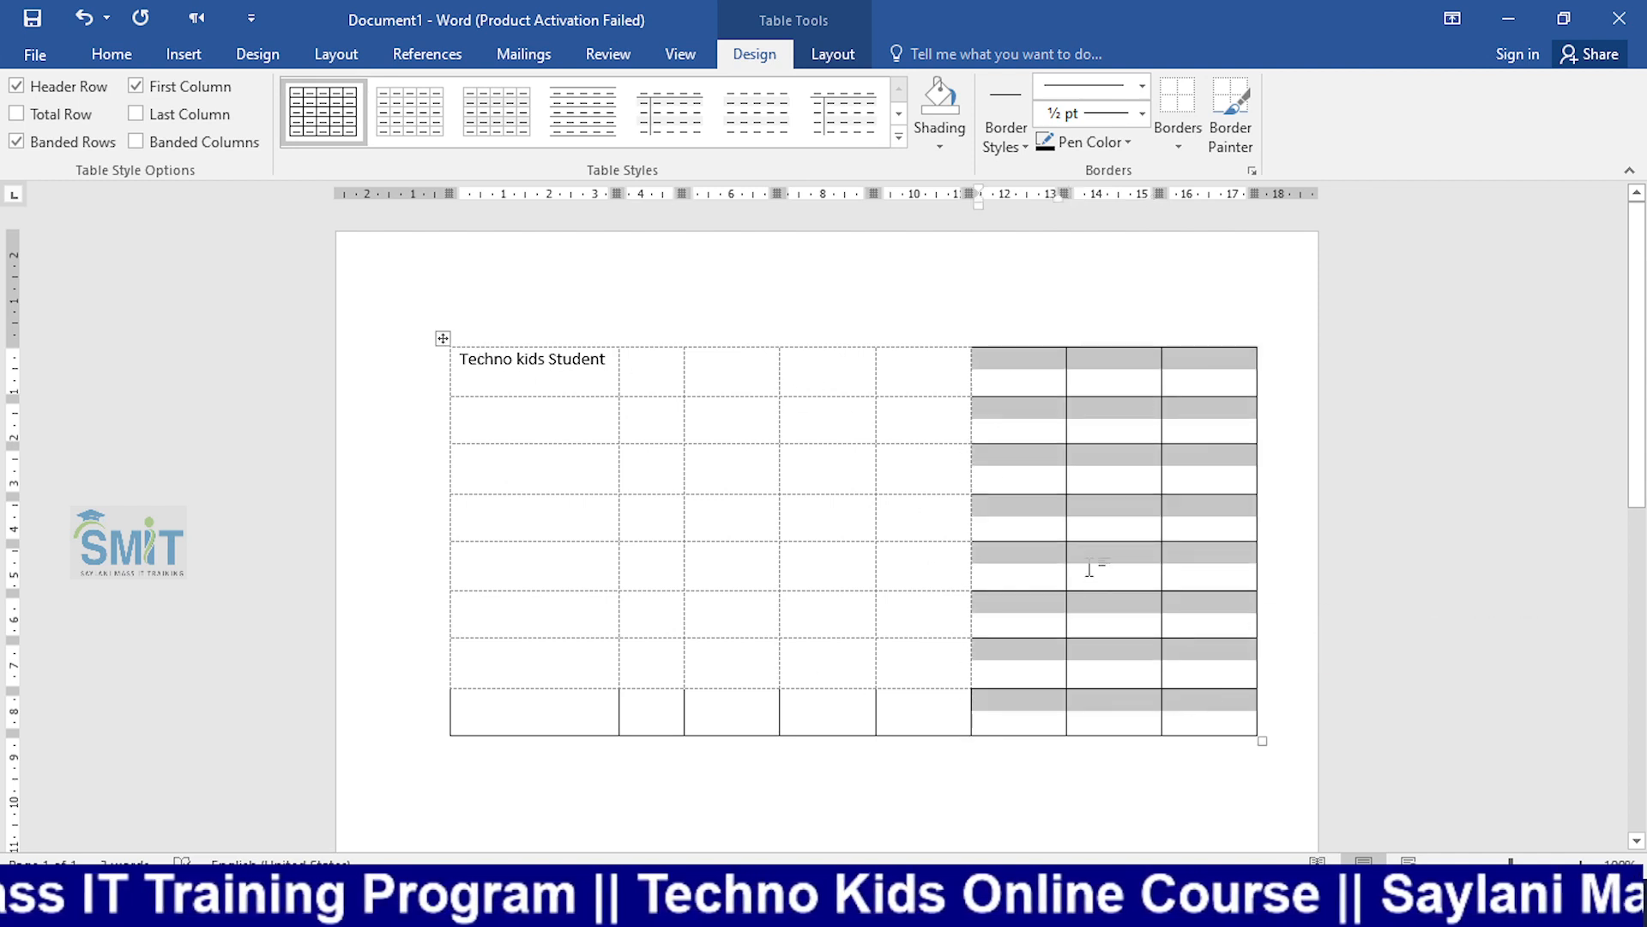
{"action": "left_click", "coordinate": [1032, 345]}
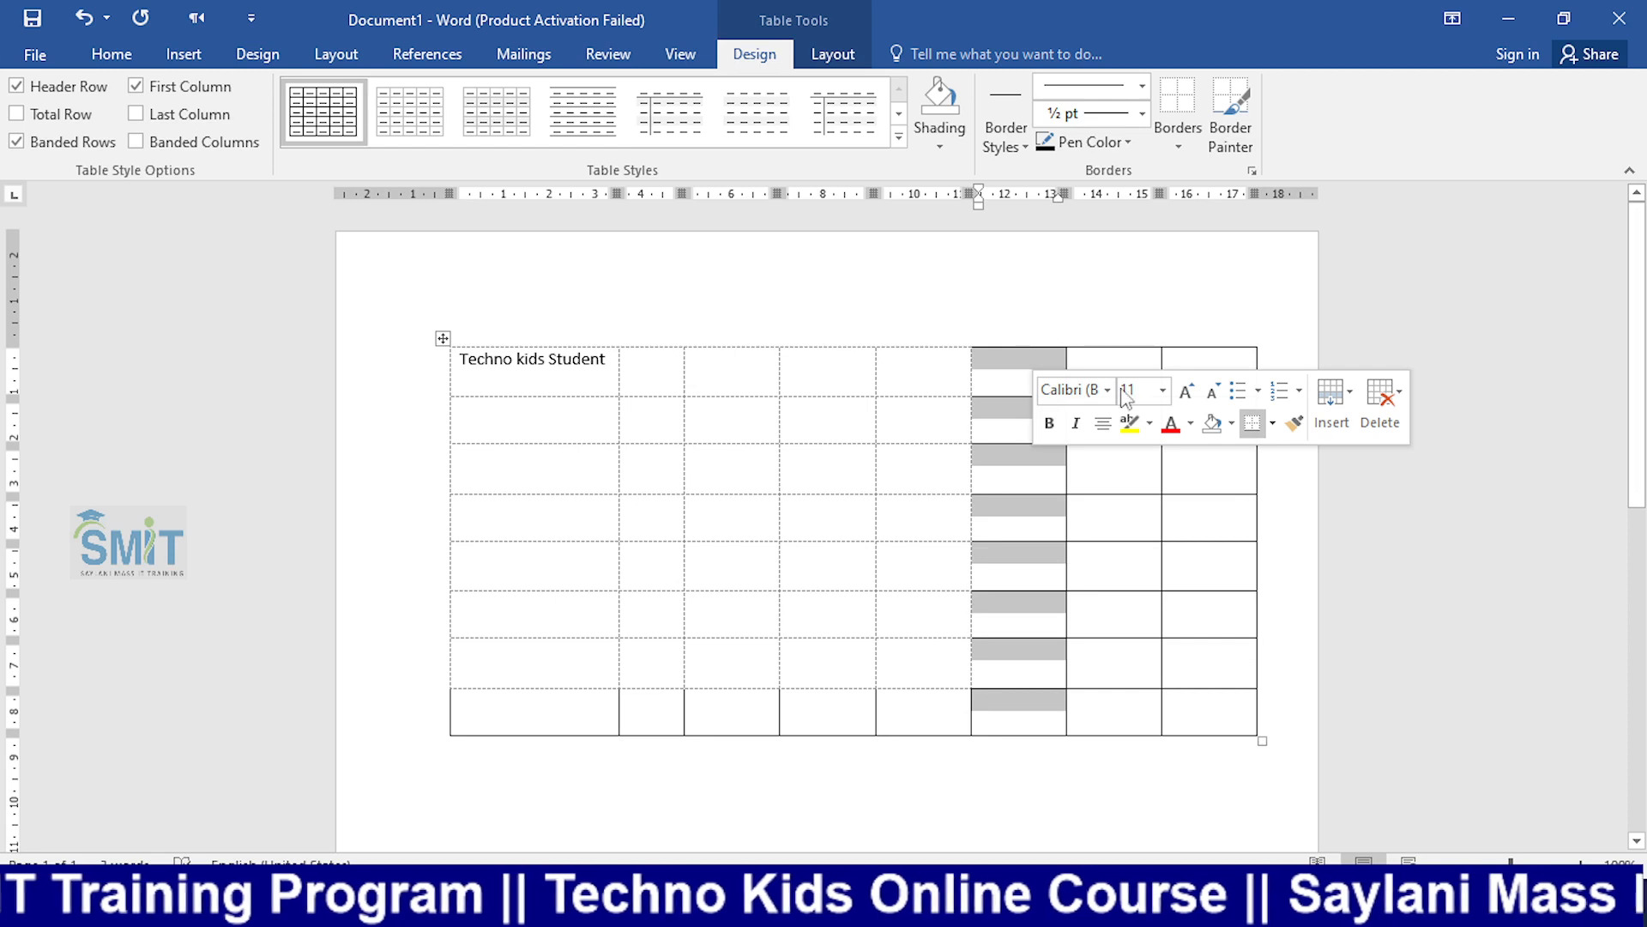
{"action": "left_click", "coordinate": [1020, 374]}
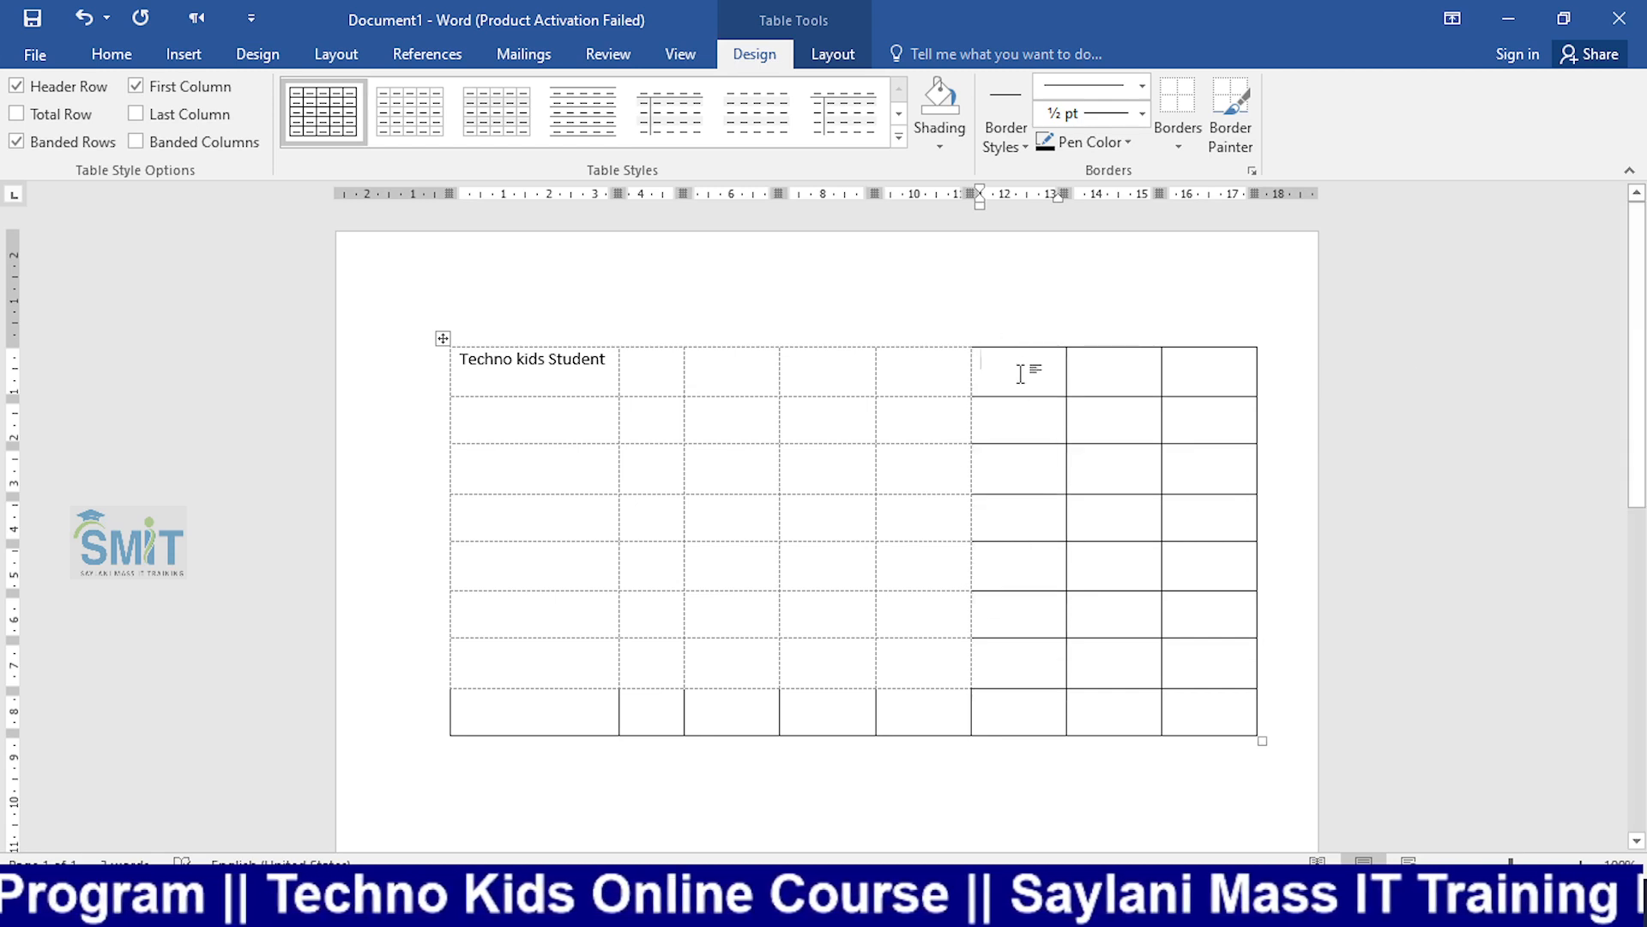
{"action": "type", "text": "Bo"}
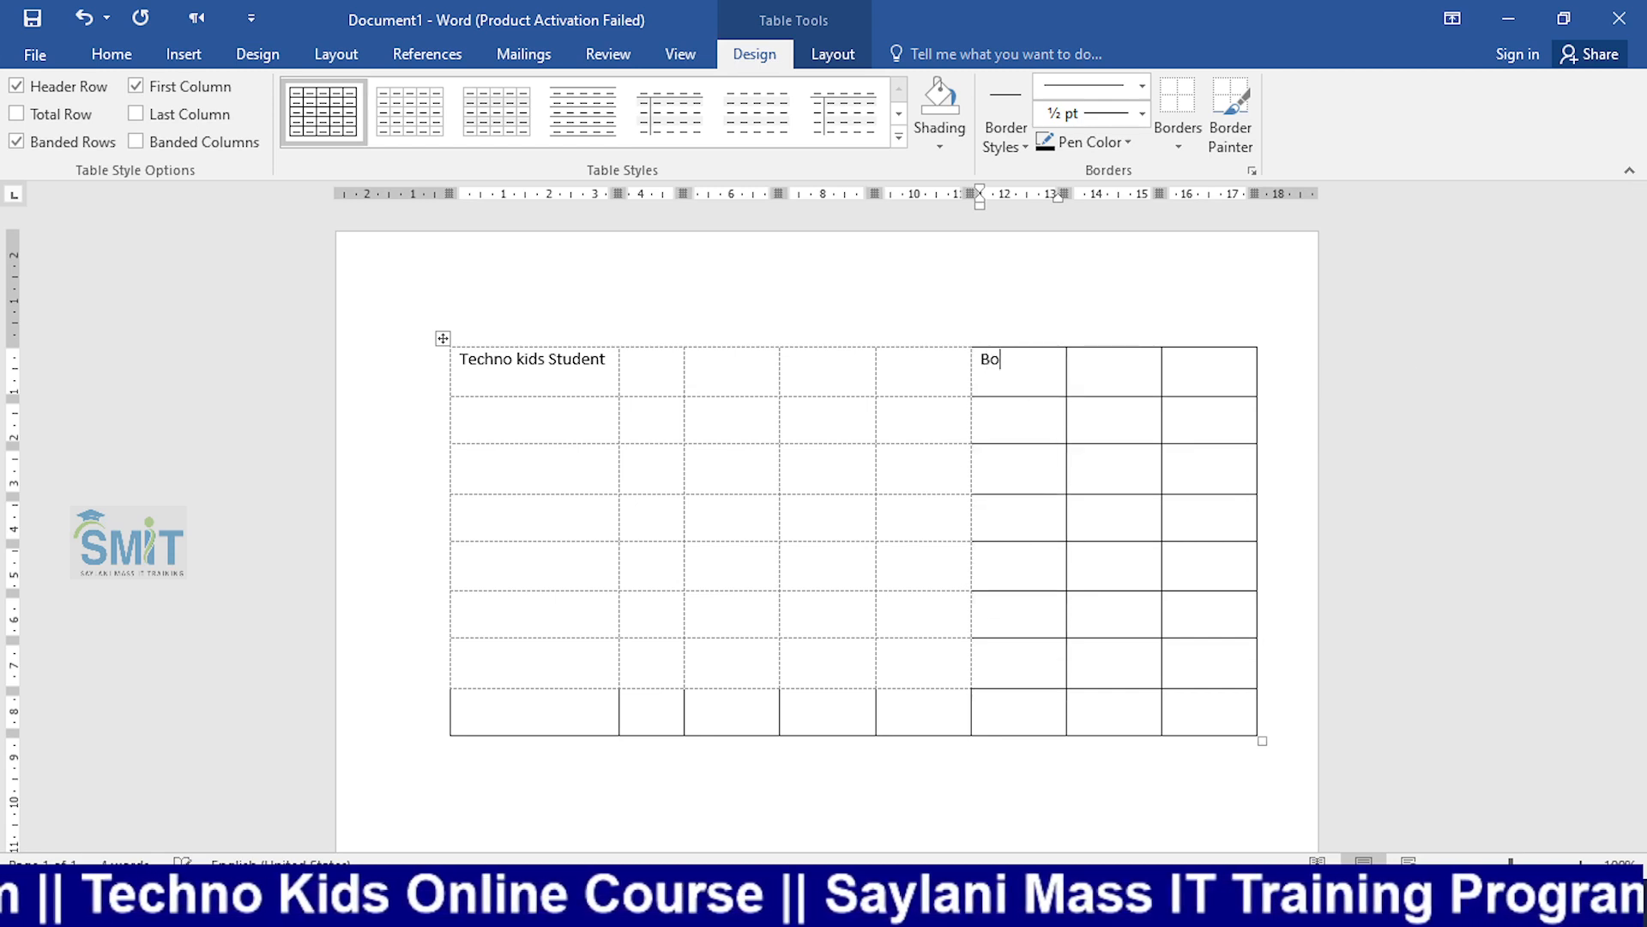
{"action": "type", "text": "rder Apply"}
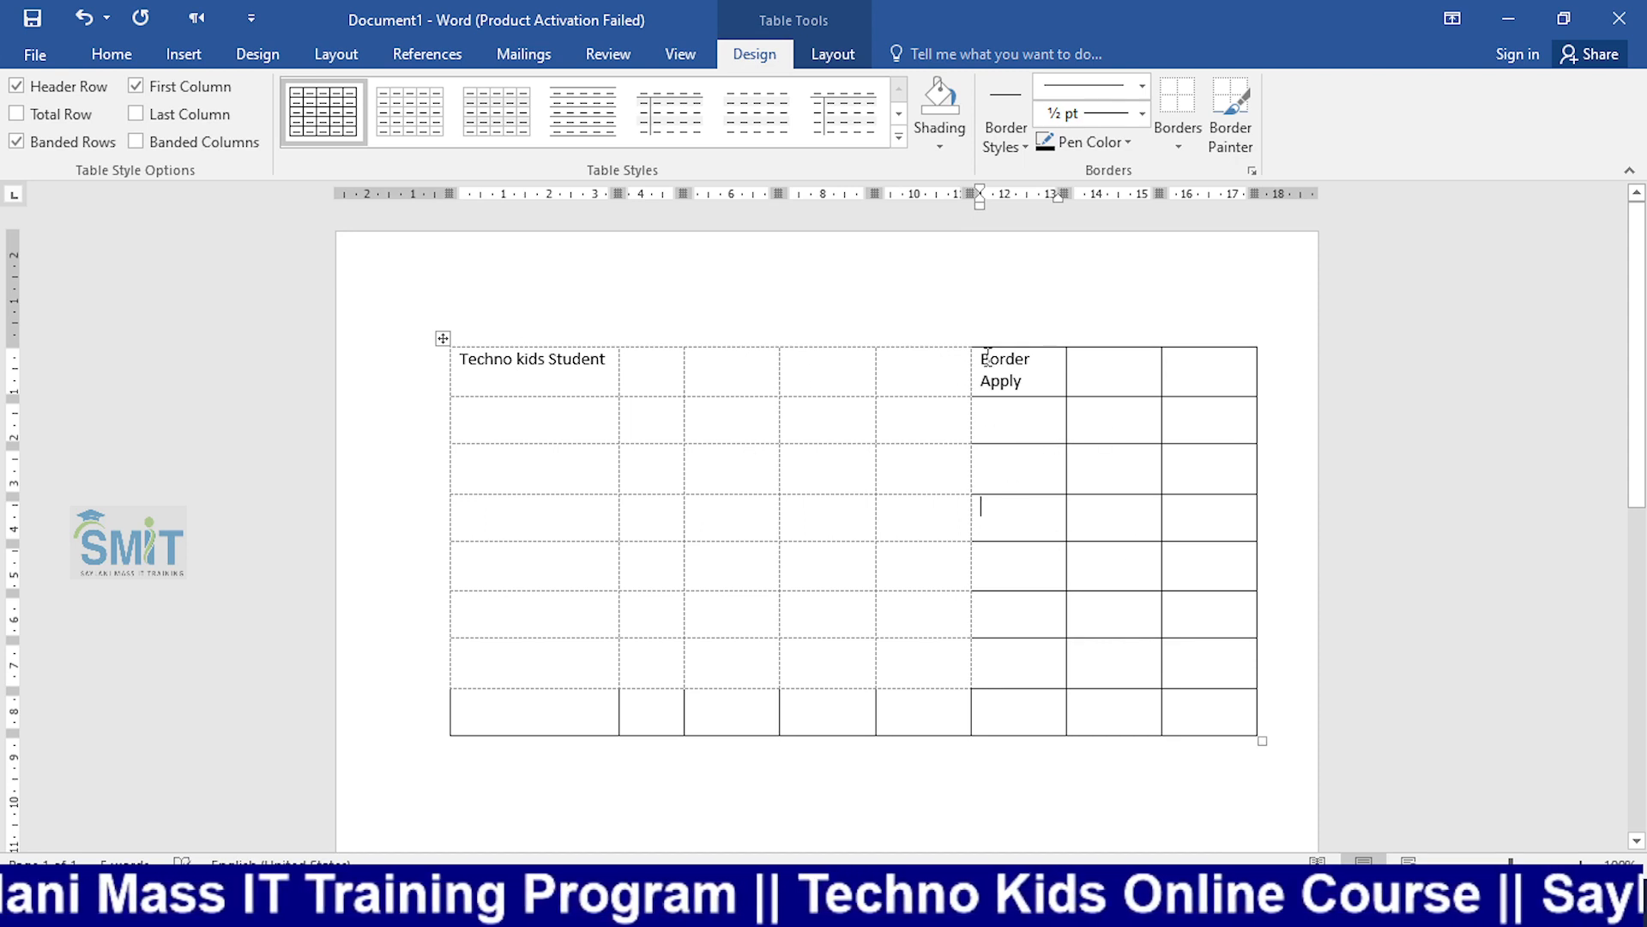
Step: Copy "Border Apply" into all the remaining bordered cells of the last three columns and the bottom row
{"action": "left_click_drag", "start_coordinate": [985, 357], "coordinate": [1236, 724]}
{"action": "type", "text": "Border Apply"}
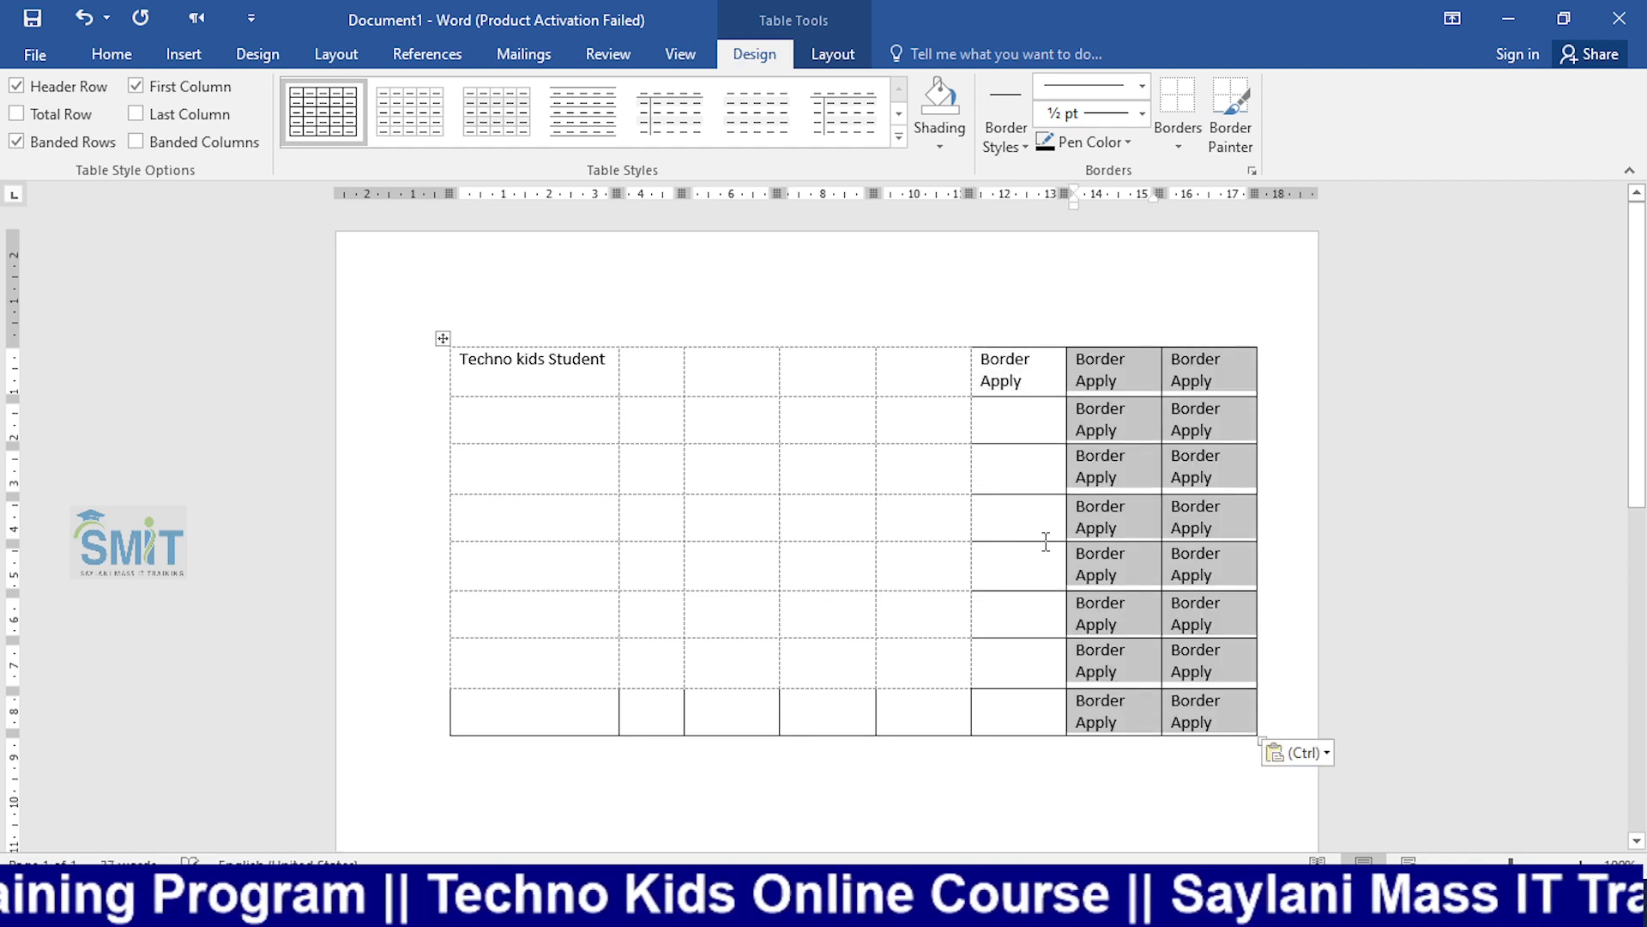
{"action": "left_click_drag", "start_coordinate": [1012, 416], "coordinate": [1048, 717]}
{"action": "type", "text": "Border Apply"}
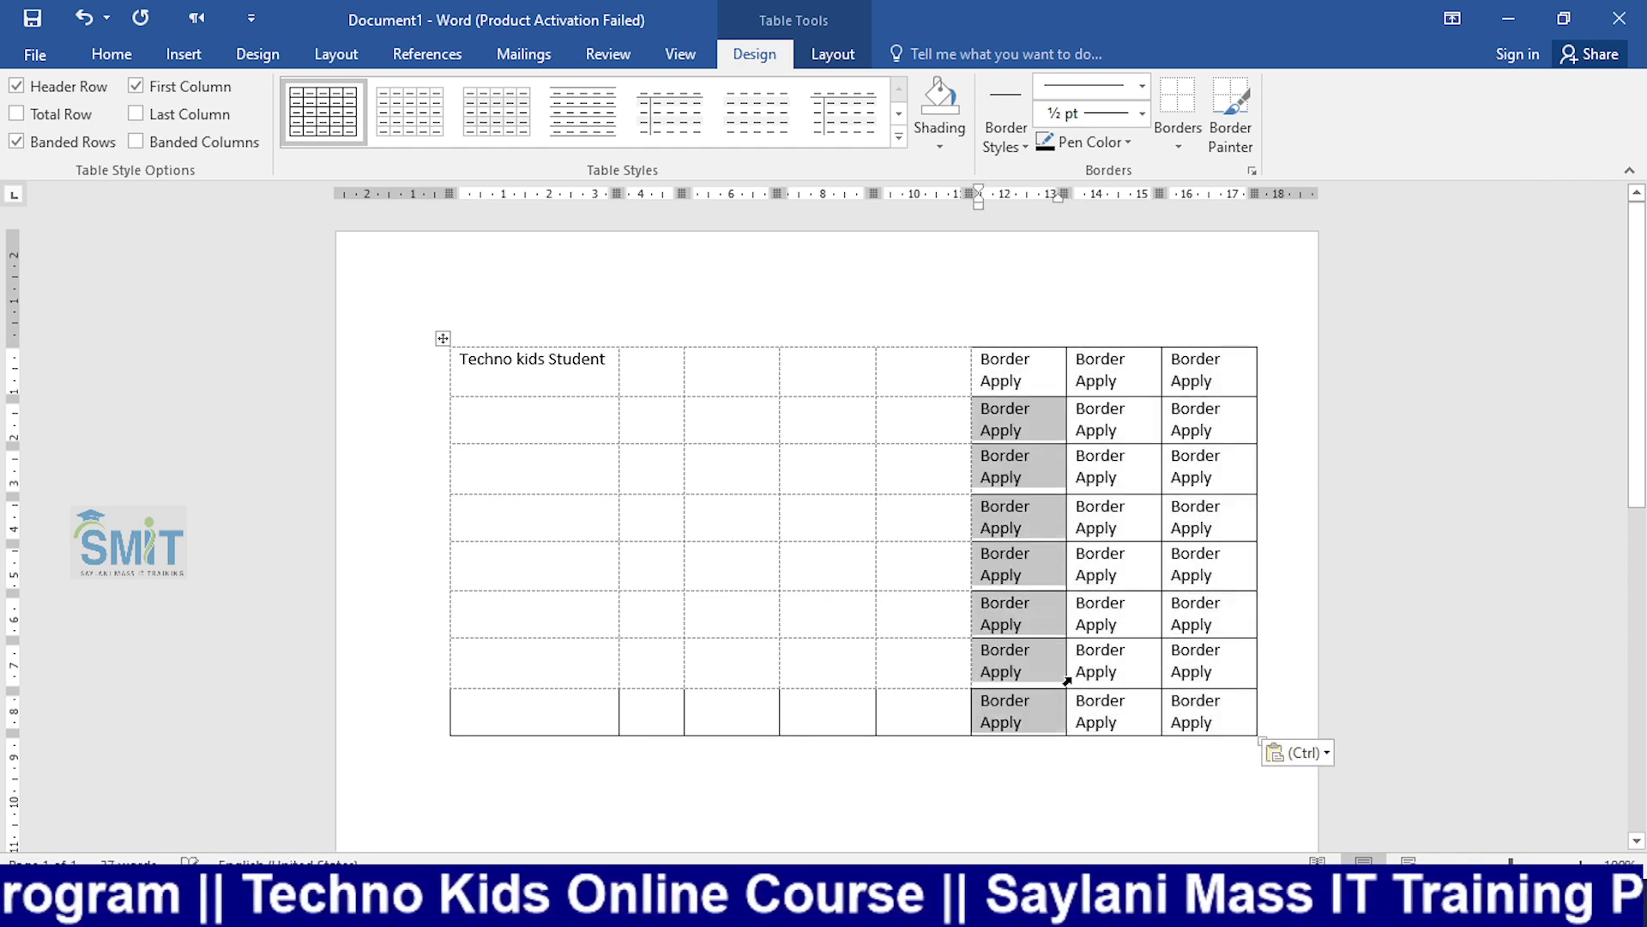
{"action": "left_click_drag", "start_coordinate": [564, 718], "coordinate": [952, 721]}
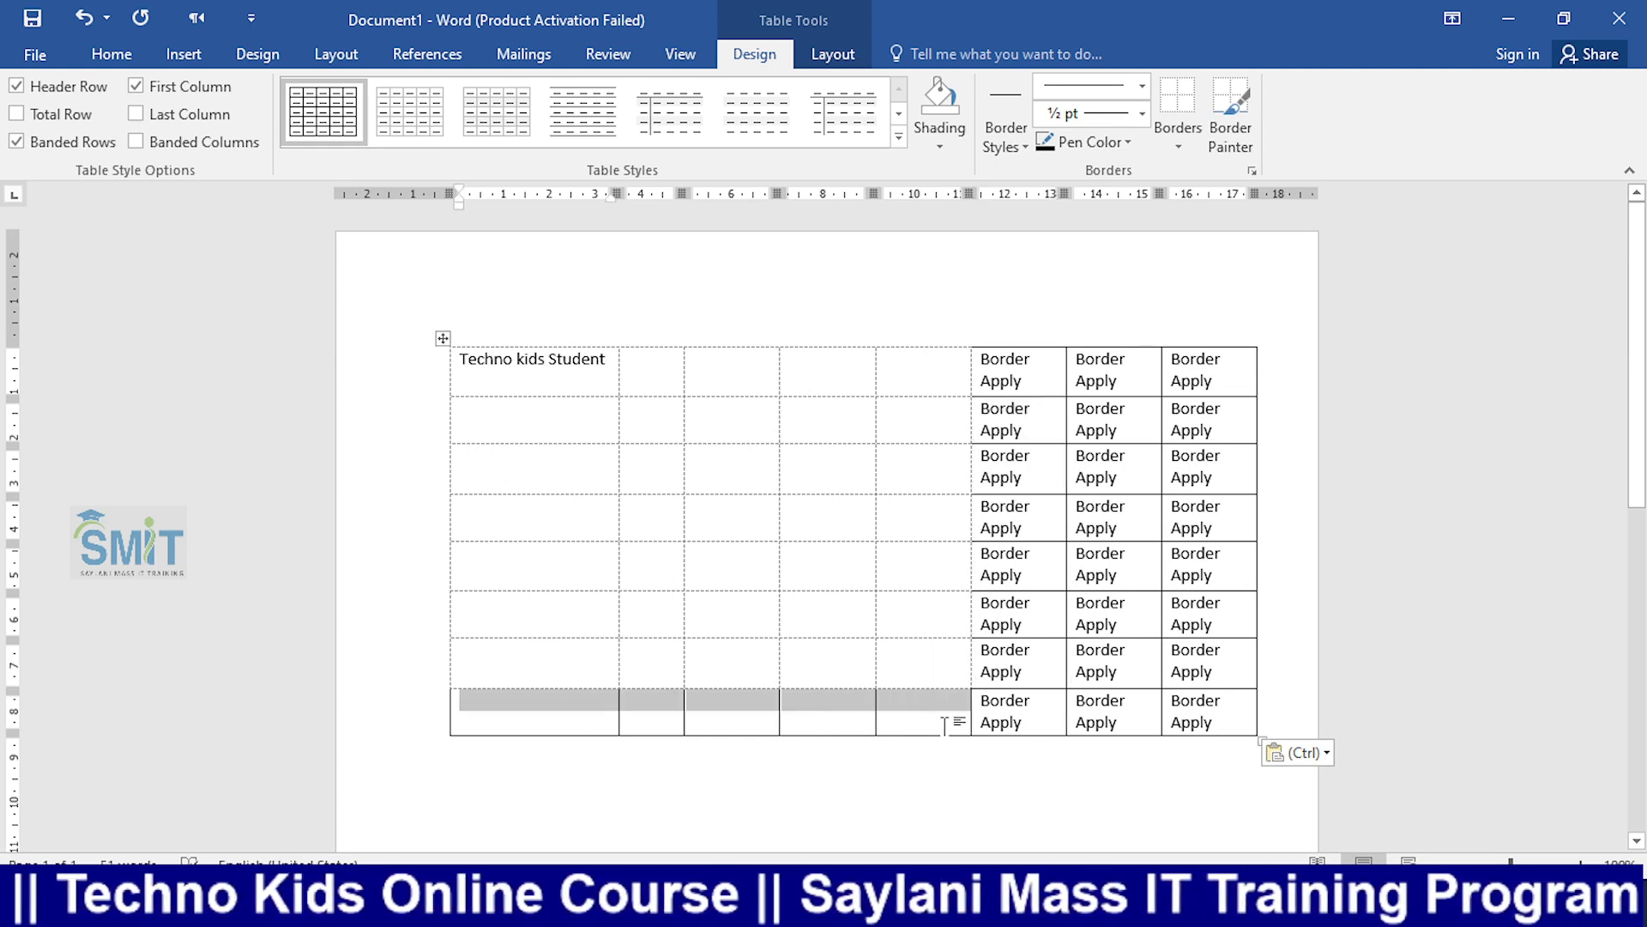
{"action": "type", "text": "Border Apply"}
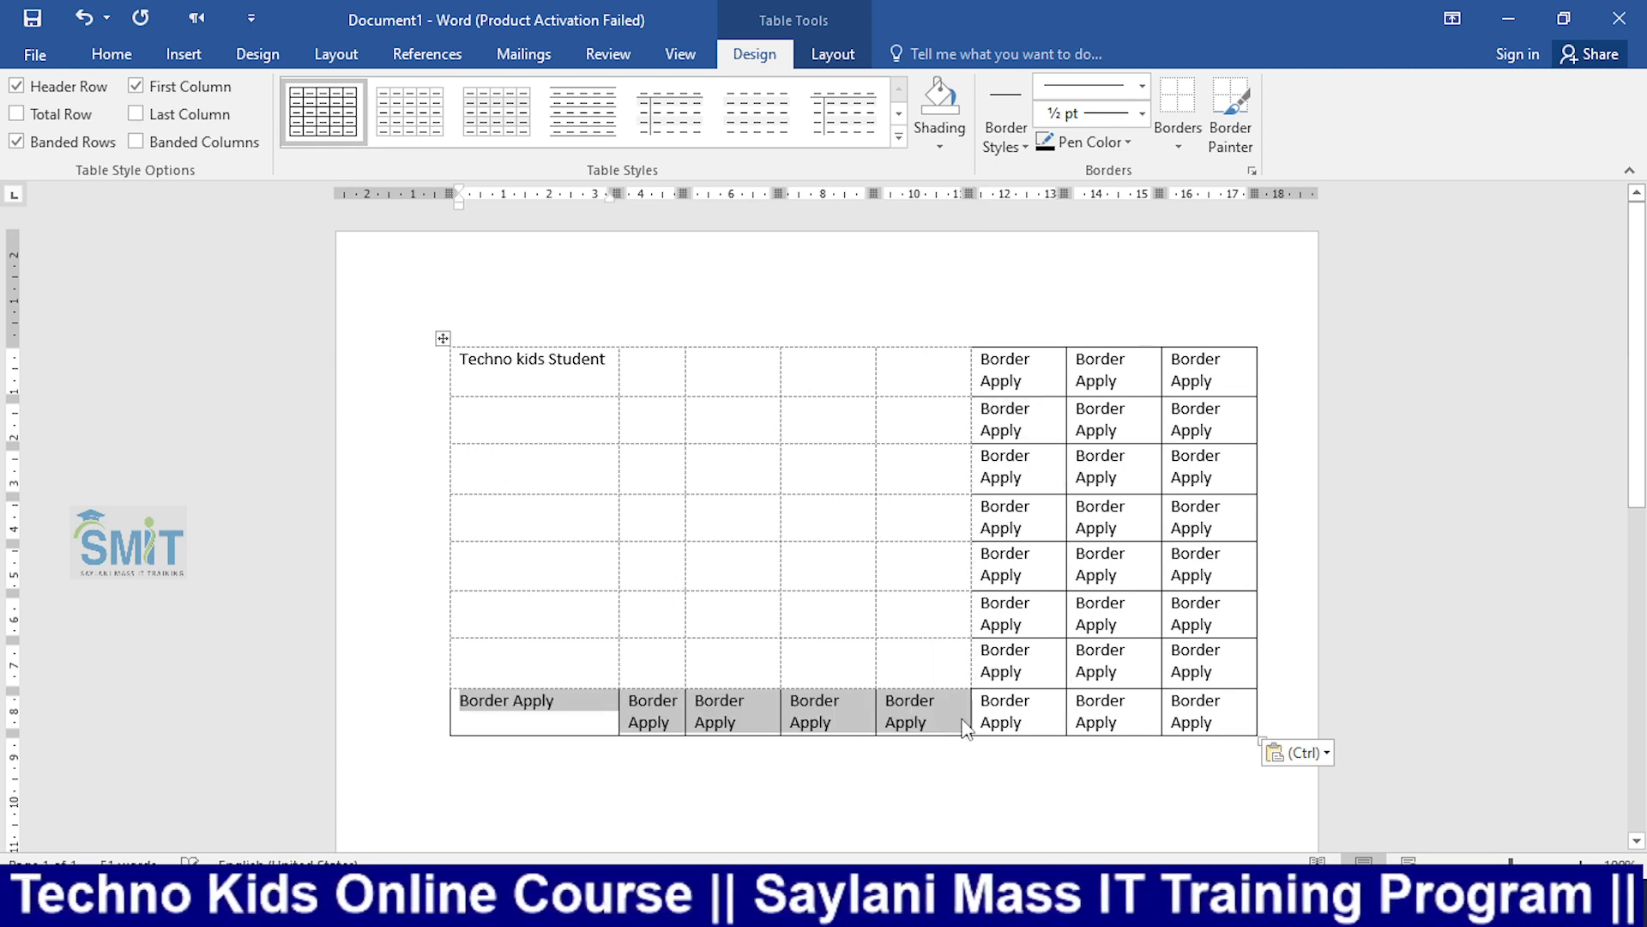
Step: Enter "No Border" in the first cell of the table's second row
{"action": "left_click", "coordinate": [573, 423]}
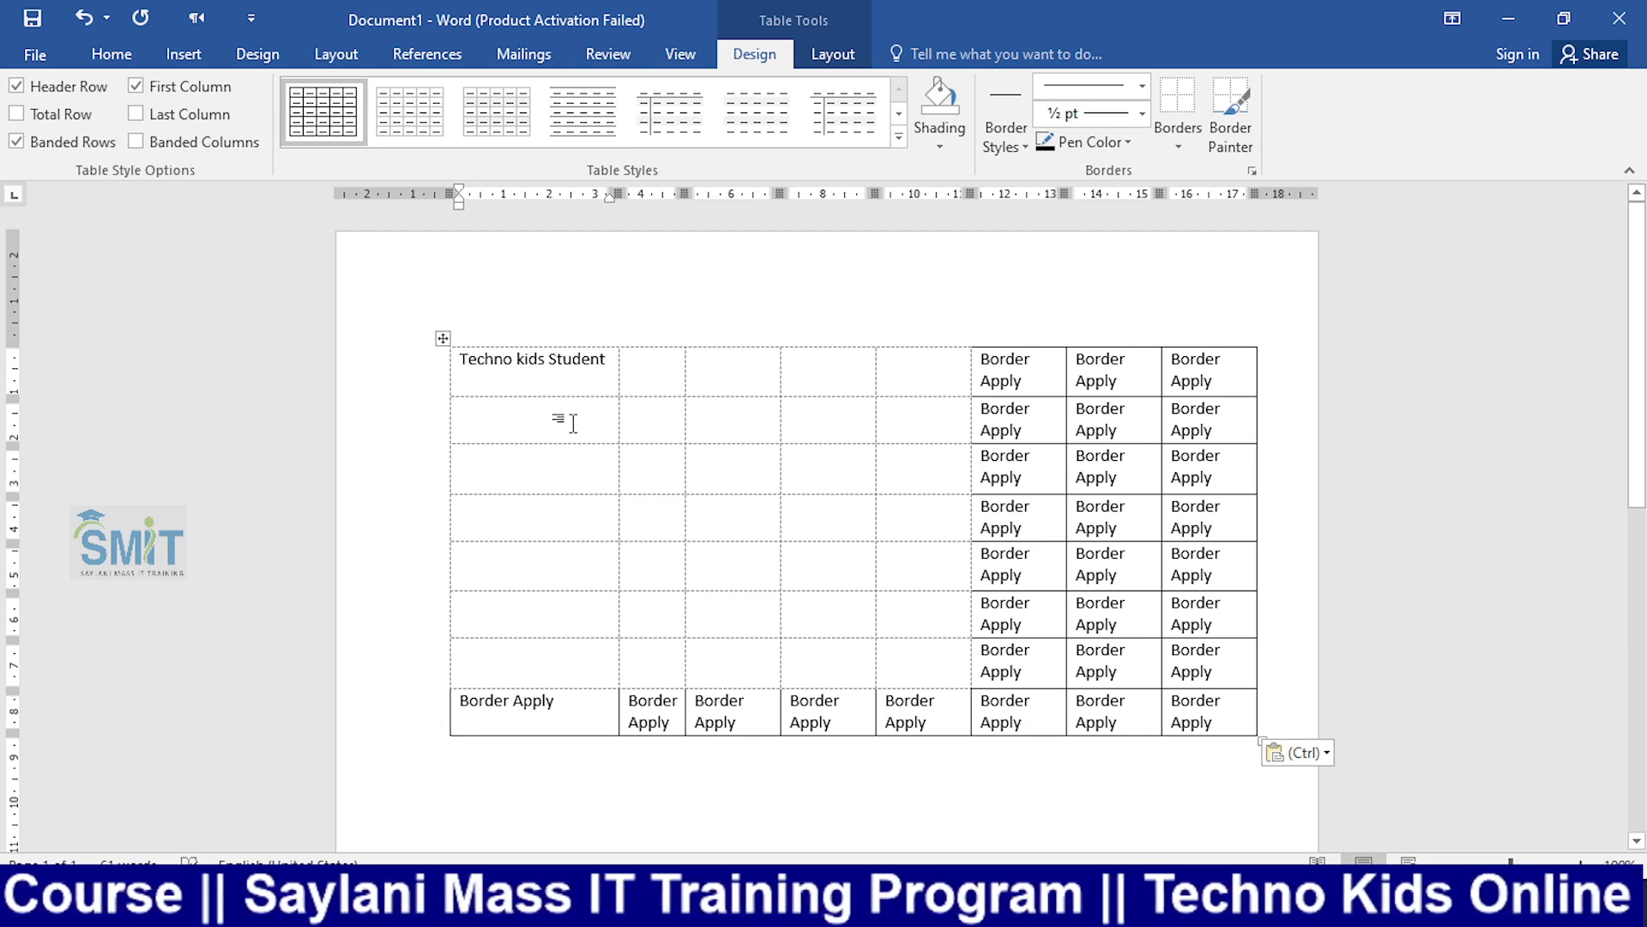
{"action": "key", "text": "ctrl"}
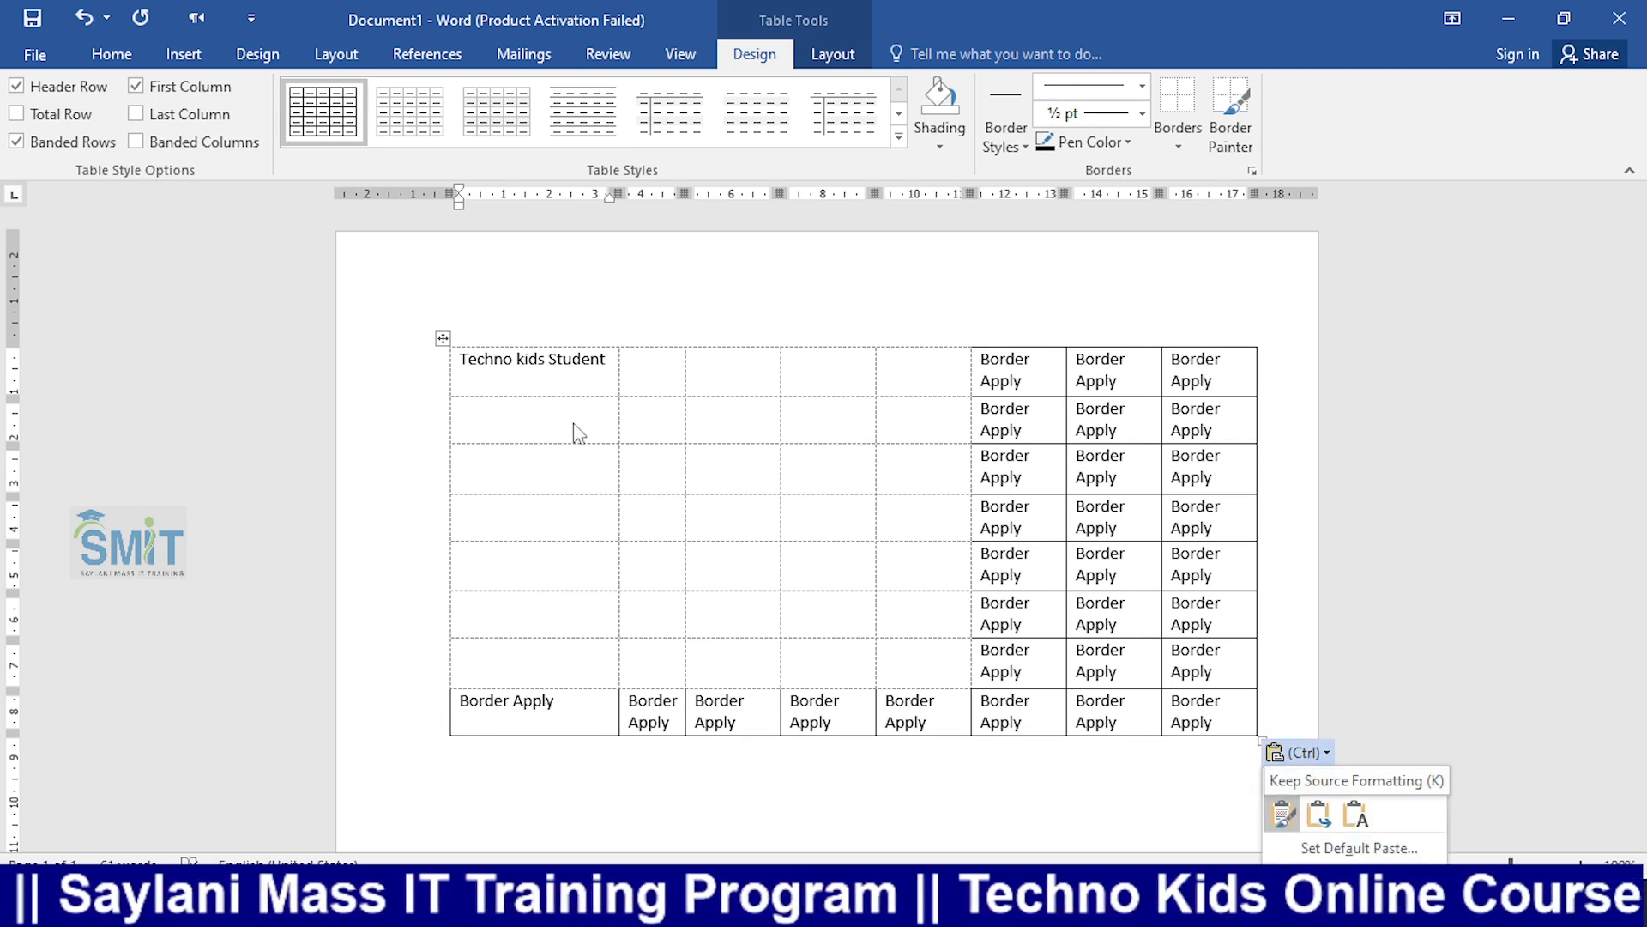
{"action": "left_click", "coordinate": [573, 423]}
{"action": "type", "text": "No "}
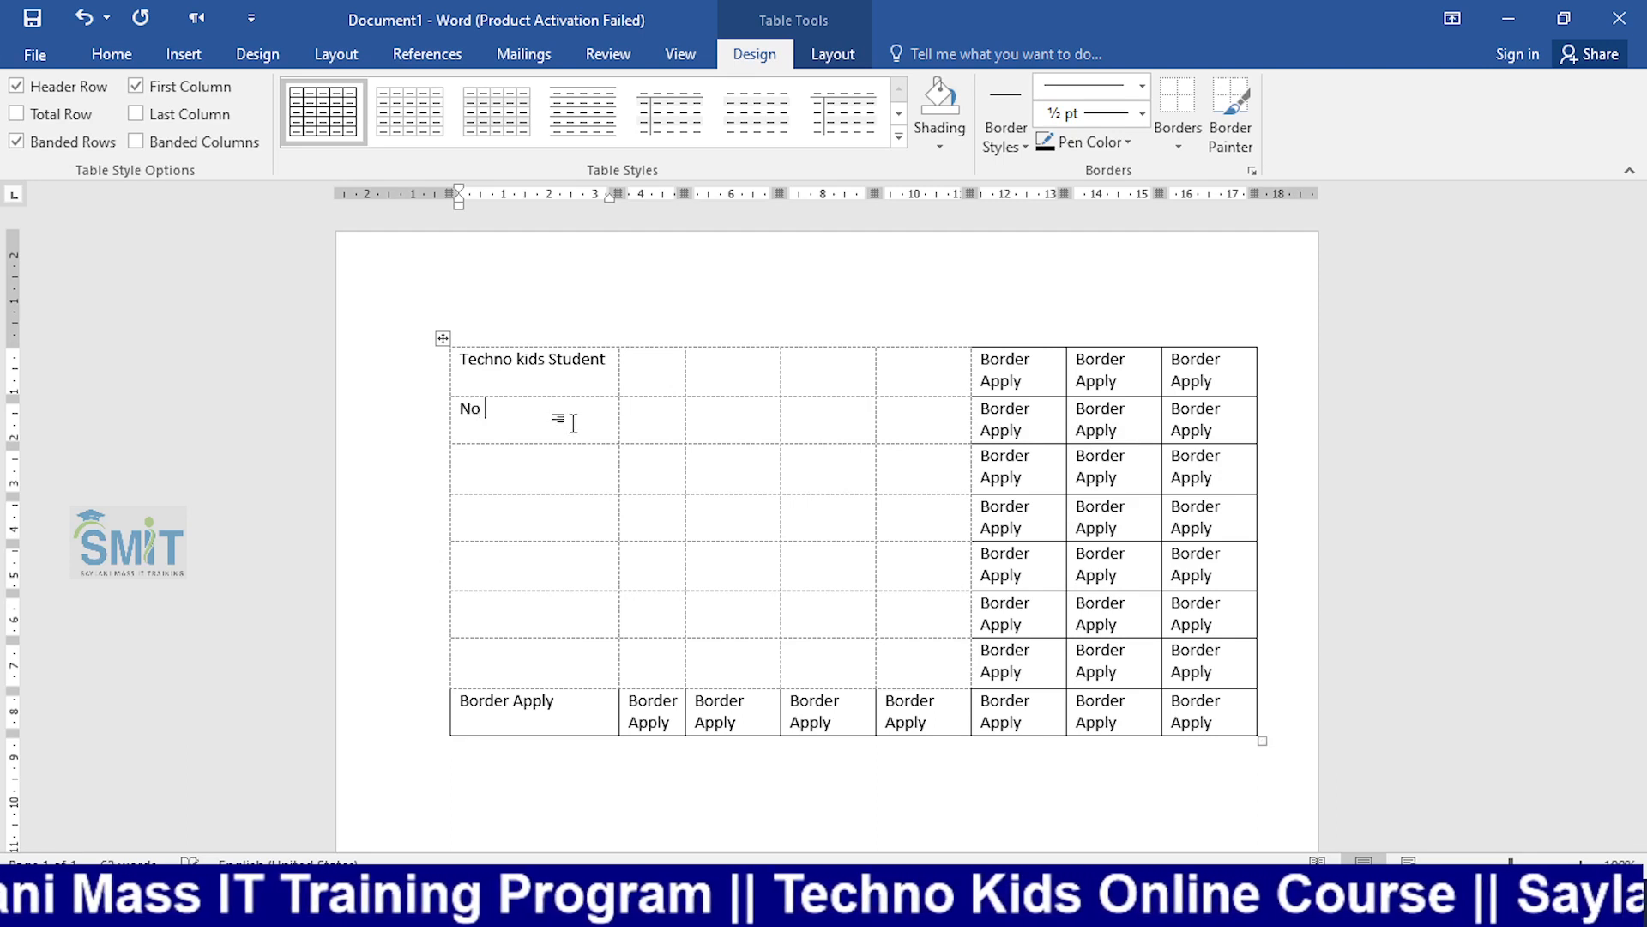
{"action": "type", "text": "Border"}
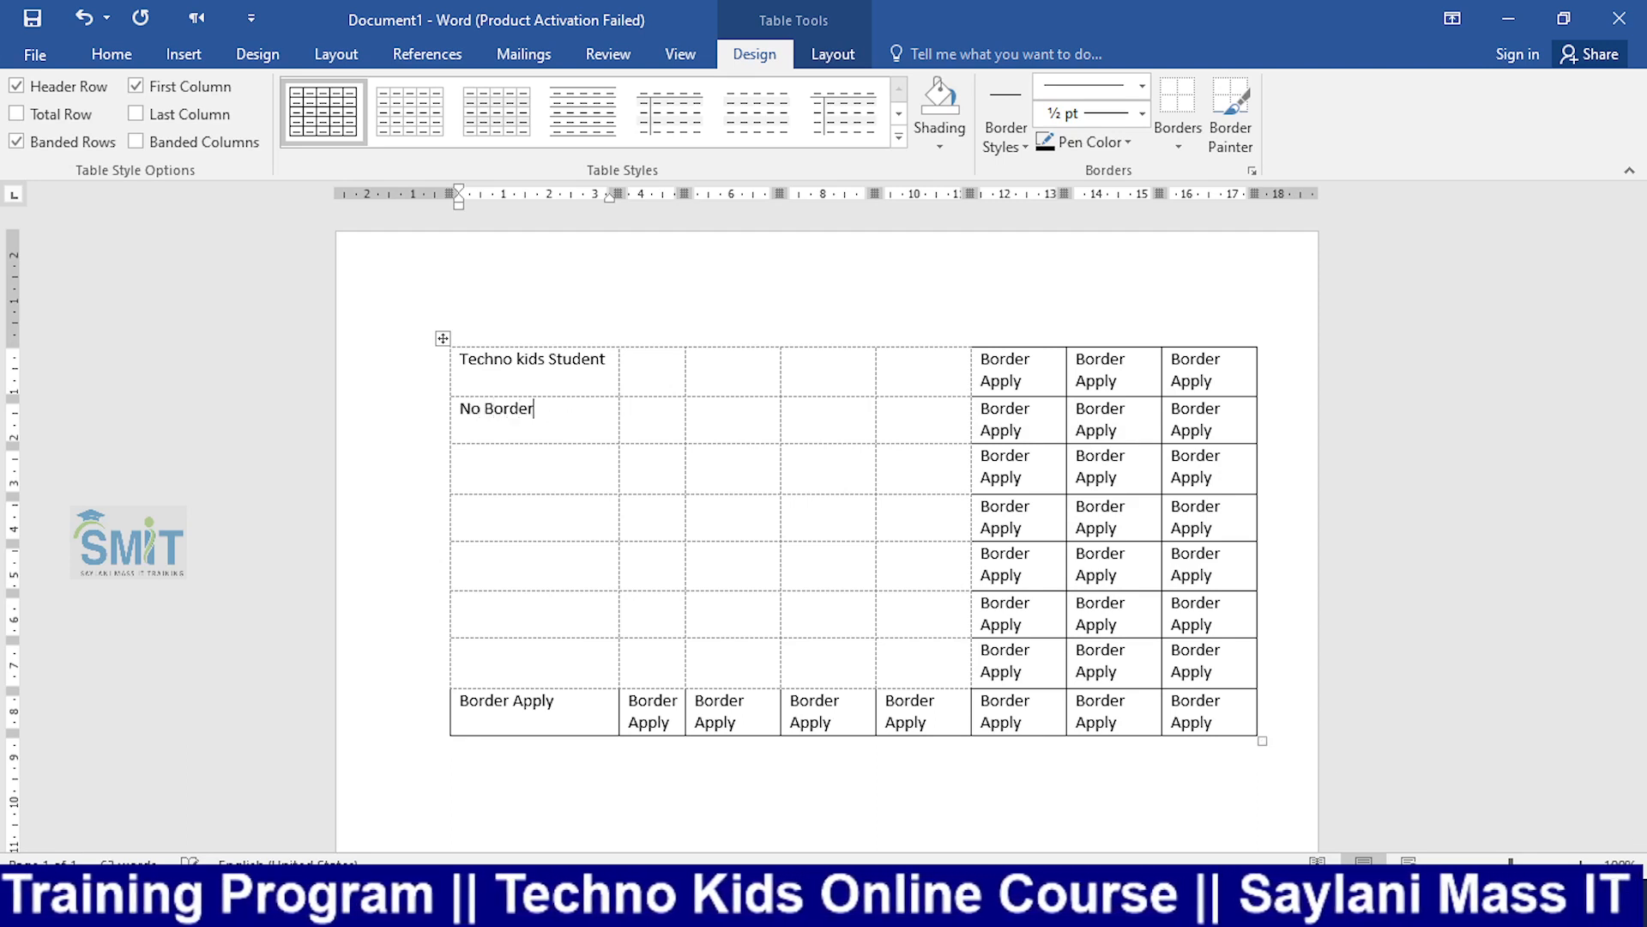
Step: Copy "No Border" into all the remaining empty borderless cells of the table
{"action": "left_click", "coordinate": [725, 511]}
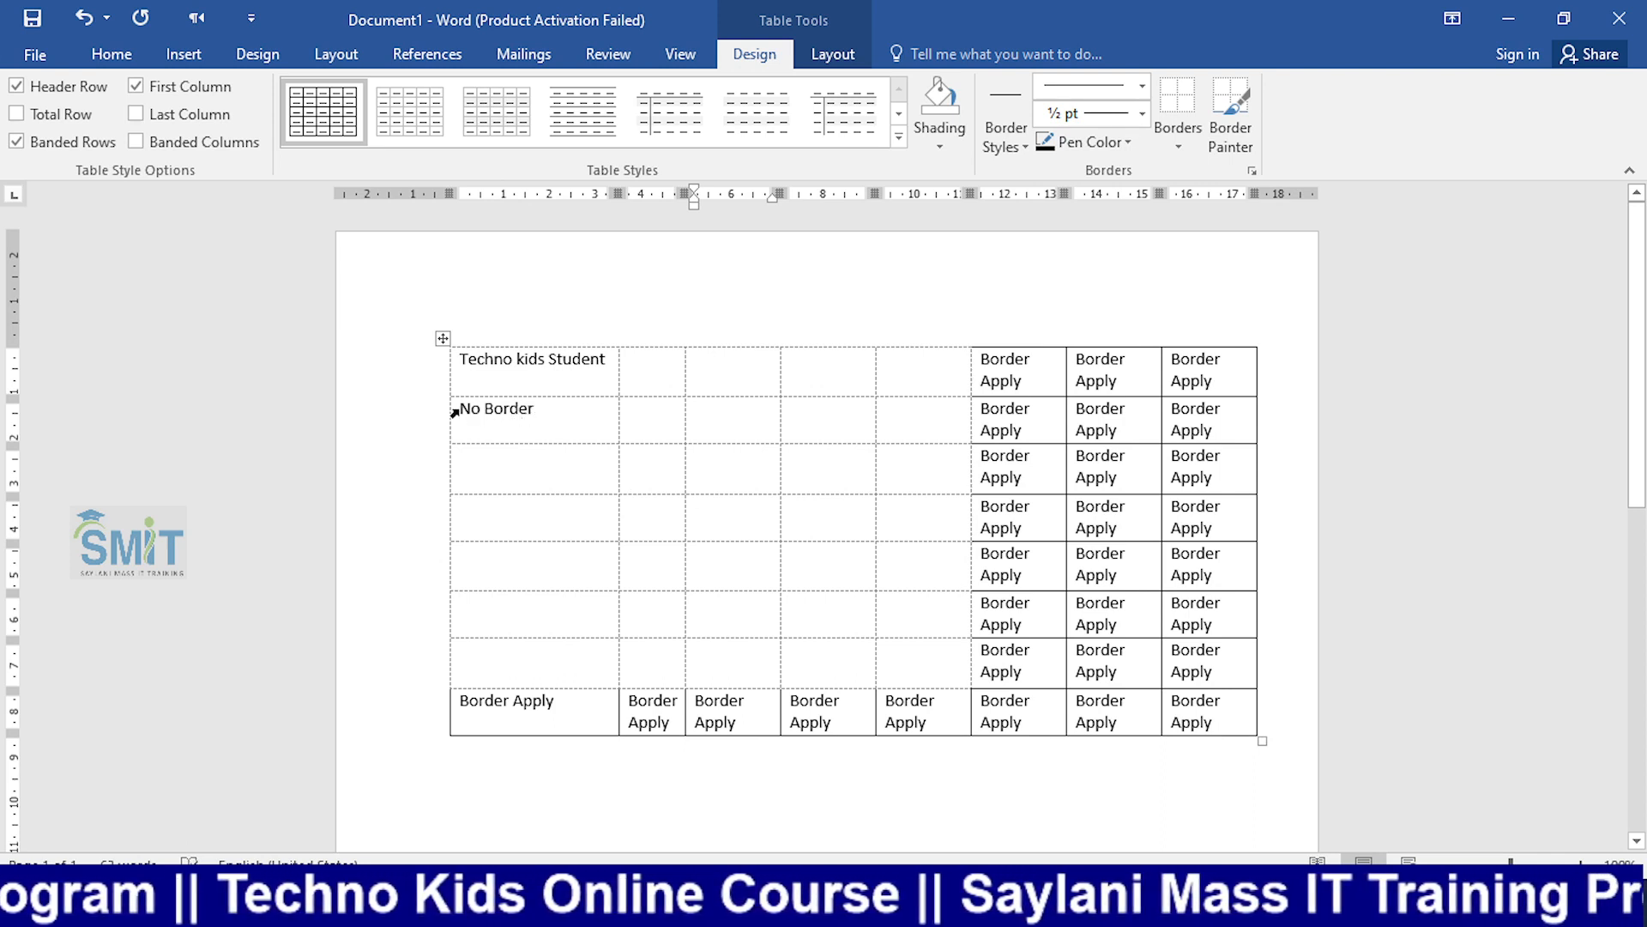
{"action": "left_click_drag", "start_coordinate": [461, 410], "coordinate": [536, 412]}
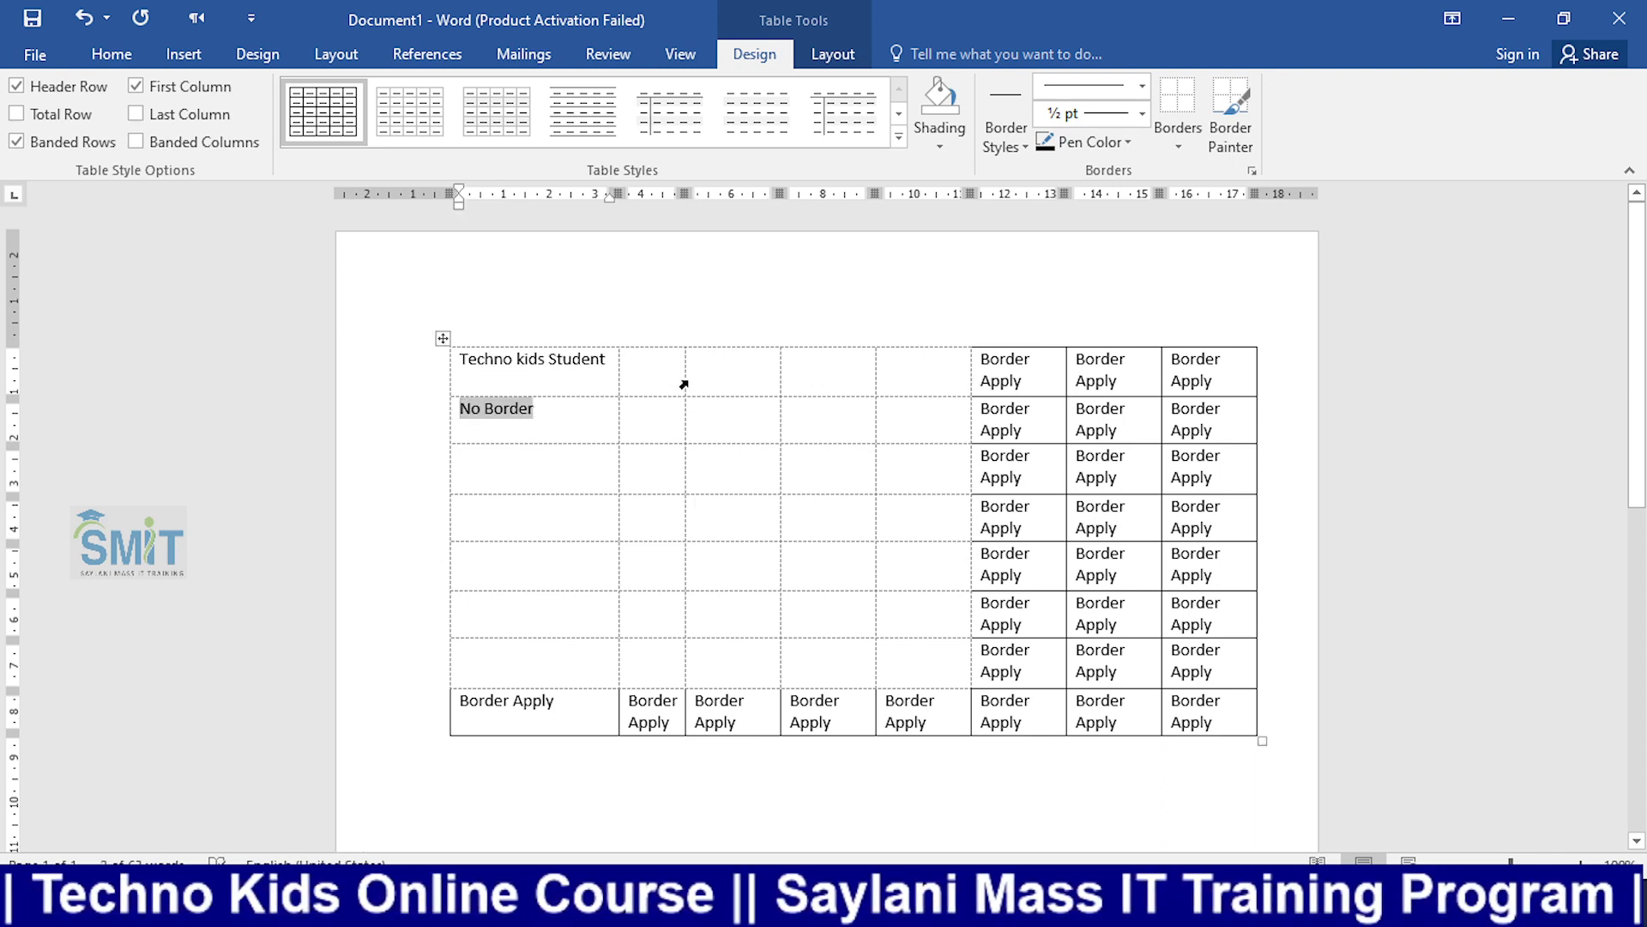
{"action": "left_click_drag", "start_coordinate": [652, 371], "coordinate": [914, 658]}
{"action": "type", "text": "No Border\tNo Border\tNo Border\tNo Border No Border\tNo Border\tNo Border\tNo Border No Border\tNo Border\tNo Border\tNo Border No Border\tNo Border\tNo Border\tNo Border No Border\tNo Border\tNo Border\tNo Border No Border\tNo Border\tNo Border\tNo Border No Border\tNo Border\tNo Border\tNo Border"}
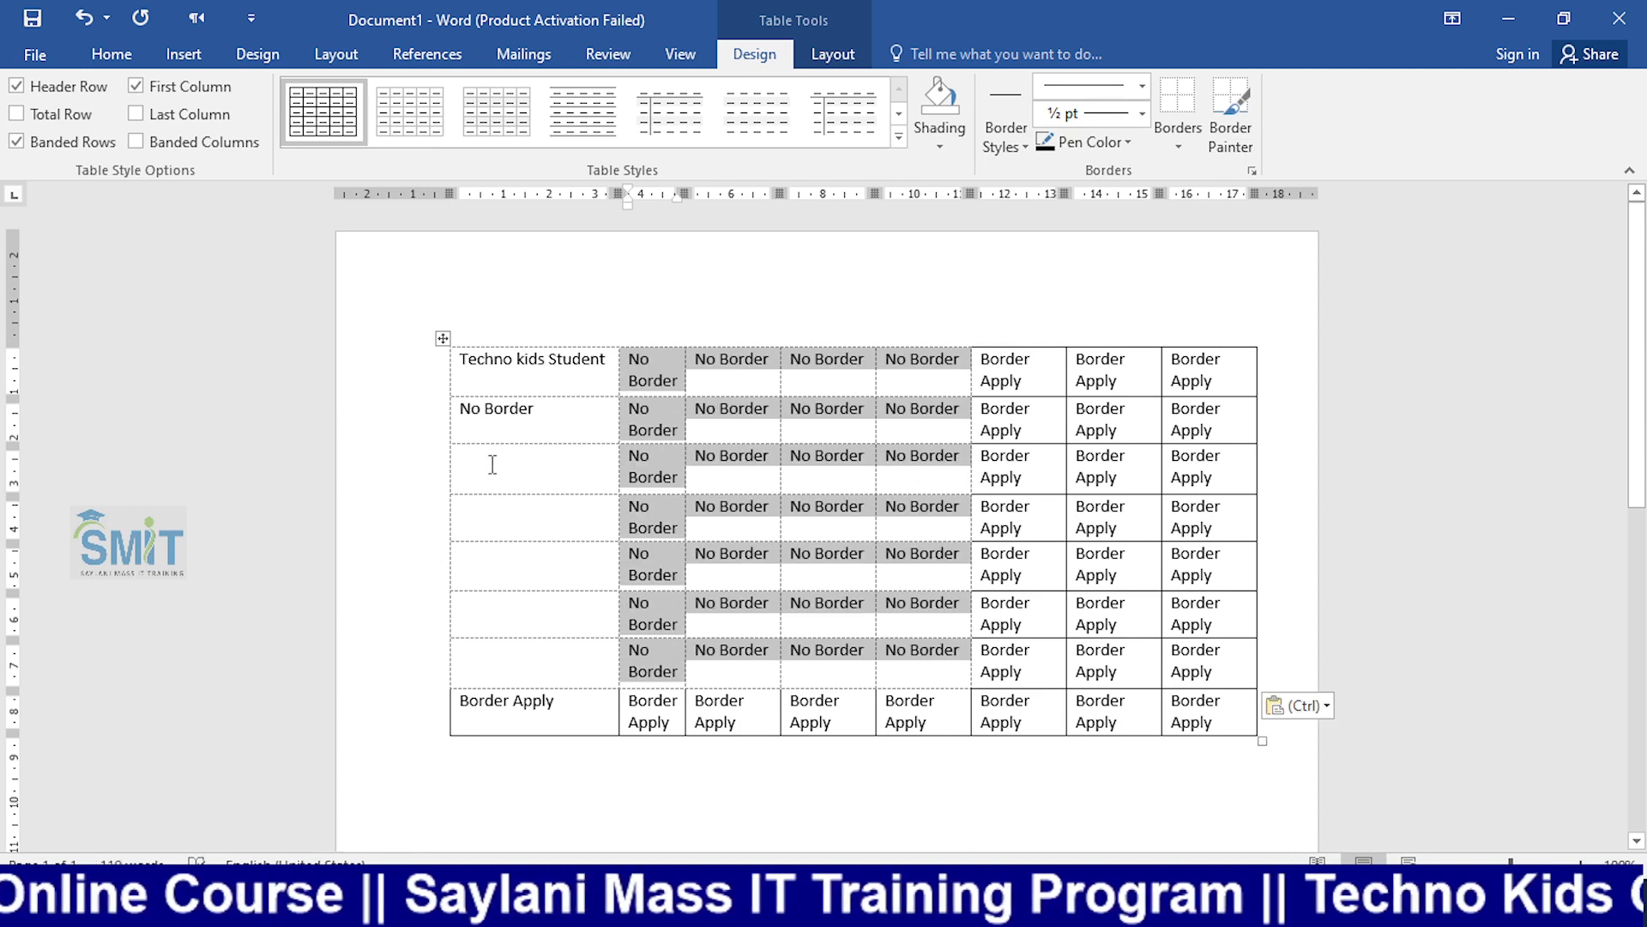
{"action": "left_click_drag", "start_coordinate": [568, 493], "coordinate": [549, 661]}
{"action": "type", "text": "No Border No Border No Border No Border No Border"}
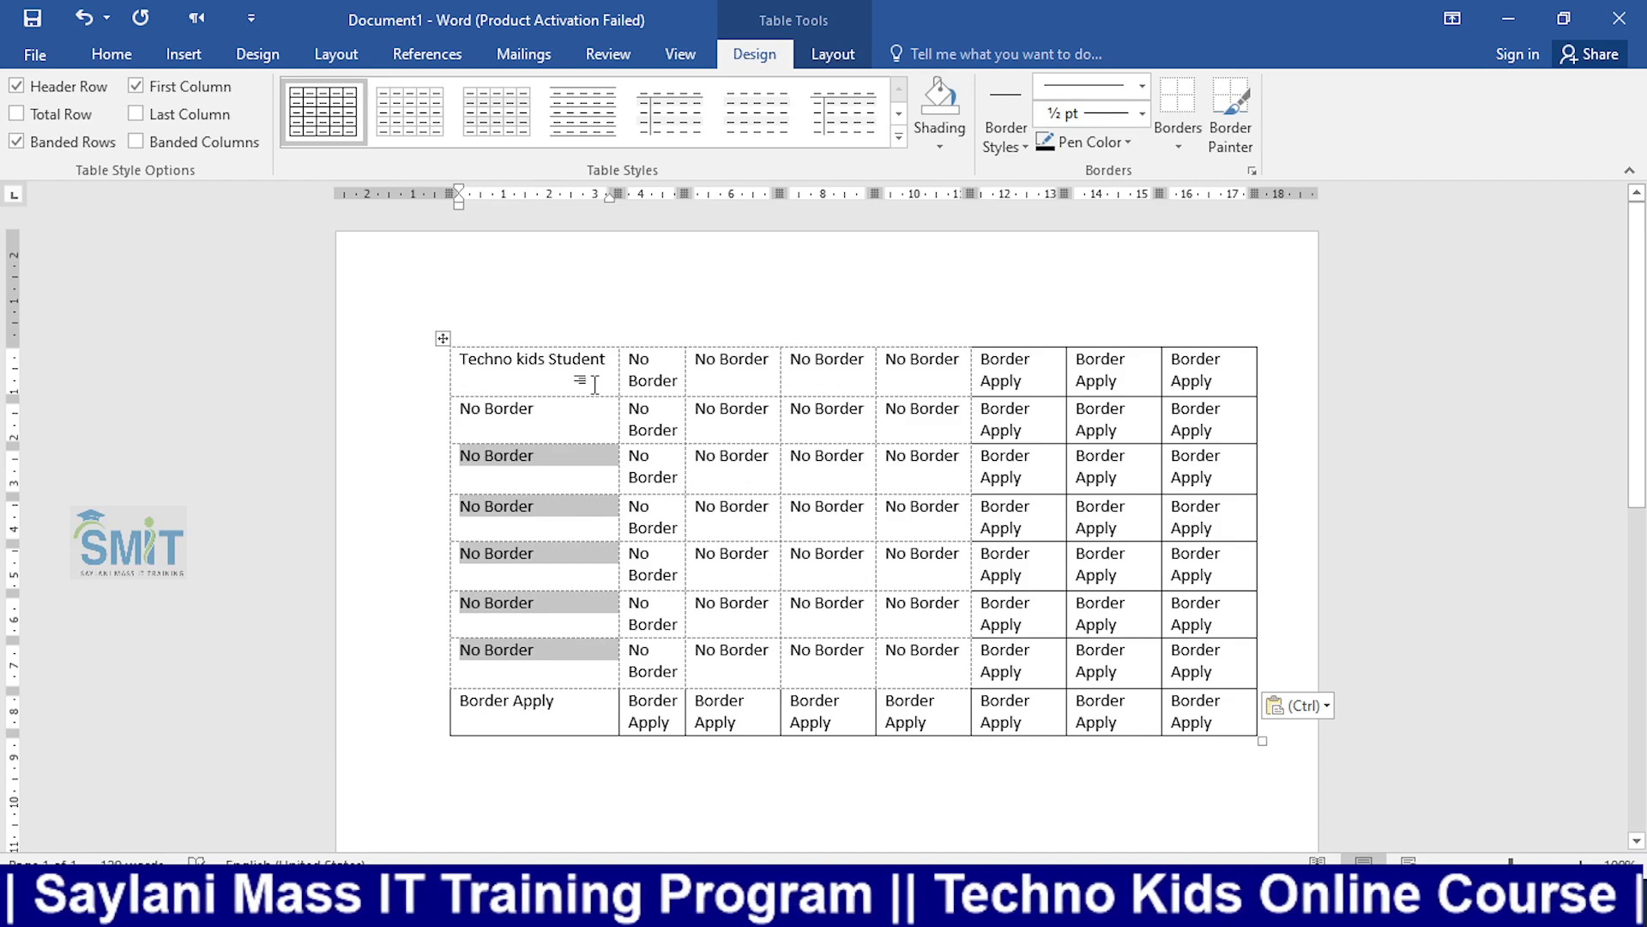
Step: Check the labelled table in print preview, and switch to Excel to preview how Sheet2 prints
{"action": "key", "text": "ctrl+p"}
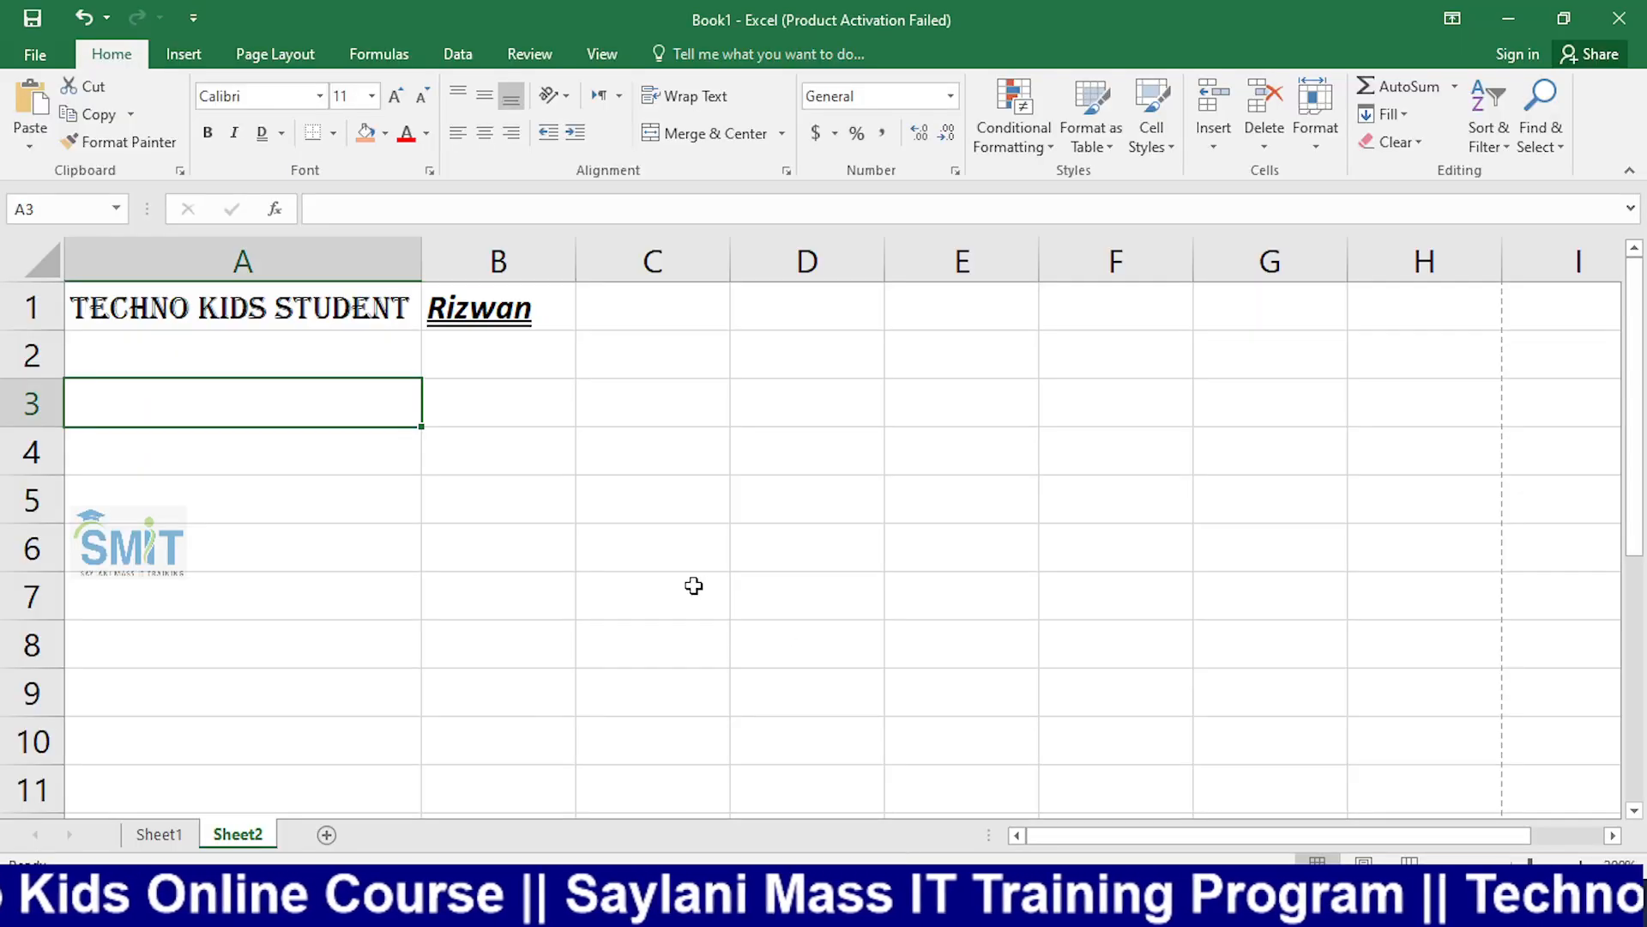
{"action": "left_click", "coordinate": [691, 585]}
{"action": "key", "text": "ctrl+p"}
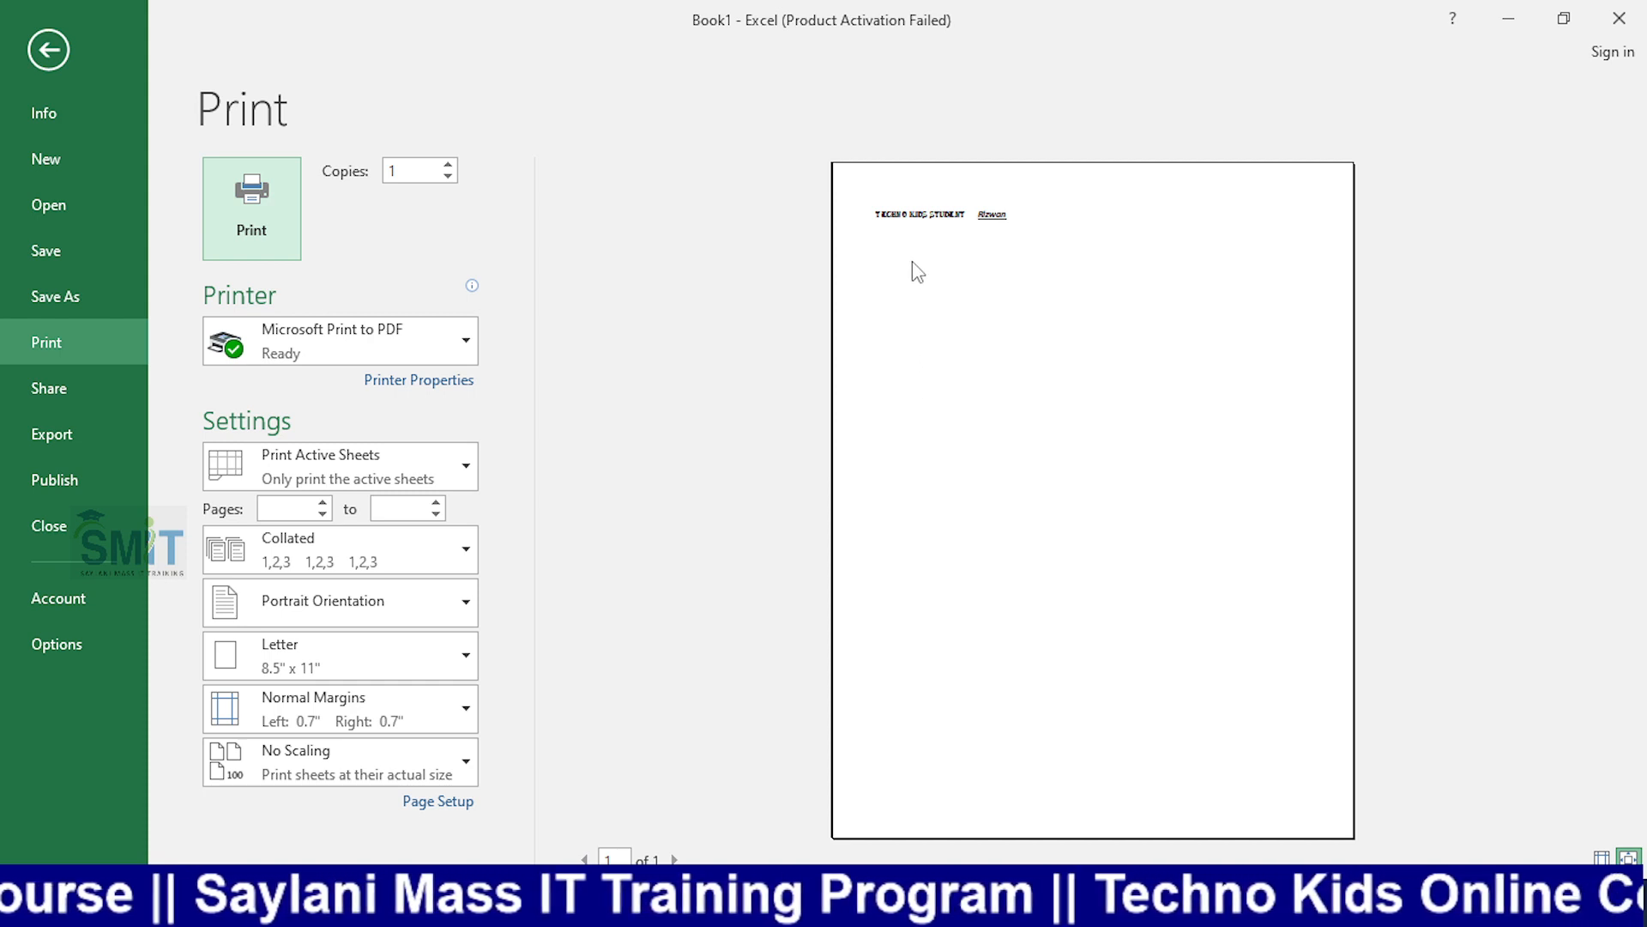
Step: Enlarge Sheet2's print preview to examine its lines, and return to the sheet to compare with cells A1 and B1
{"action": "left_click", "coordinate": [906, 323]}
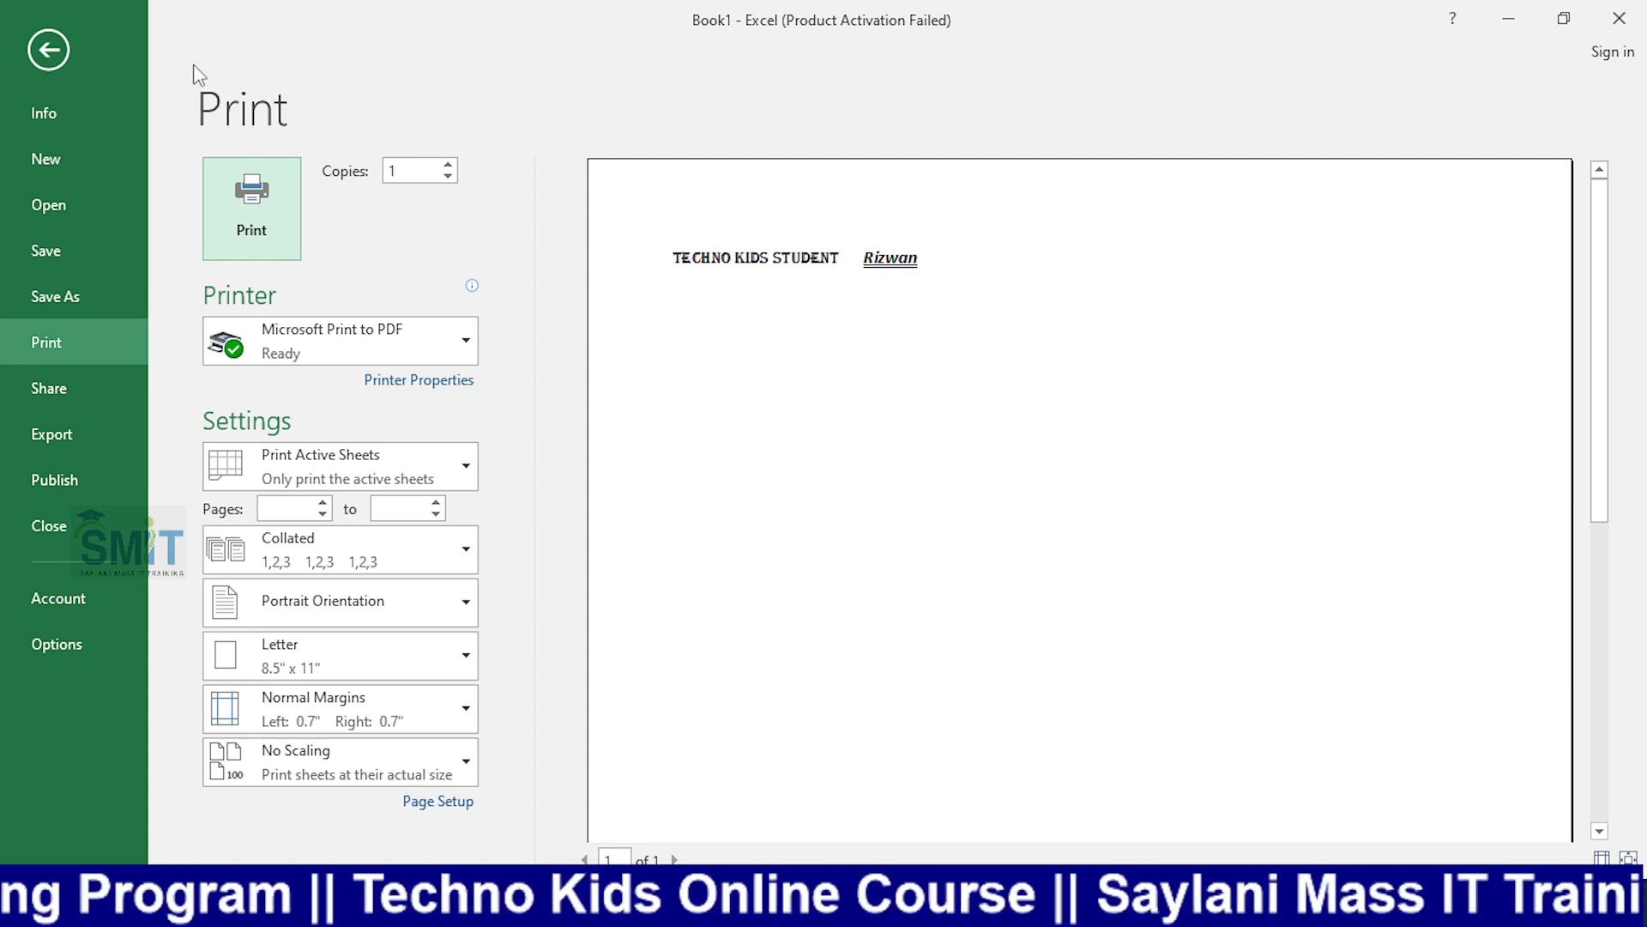
{"action": "left_click", "coordinate": [87, 54]}
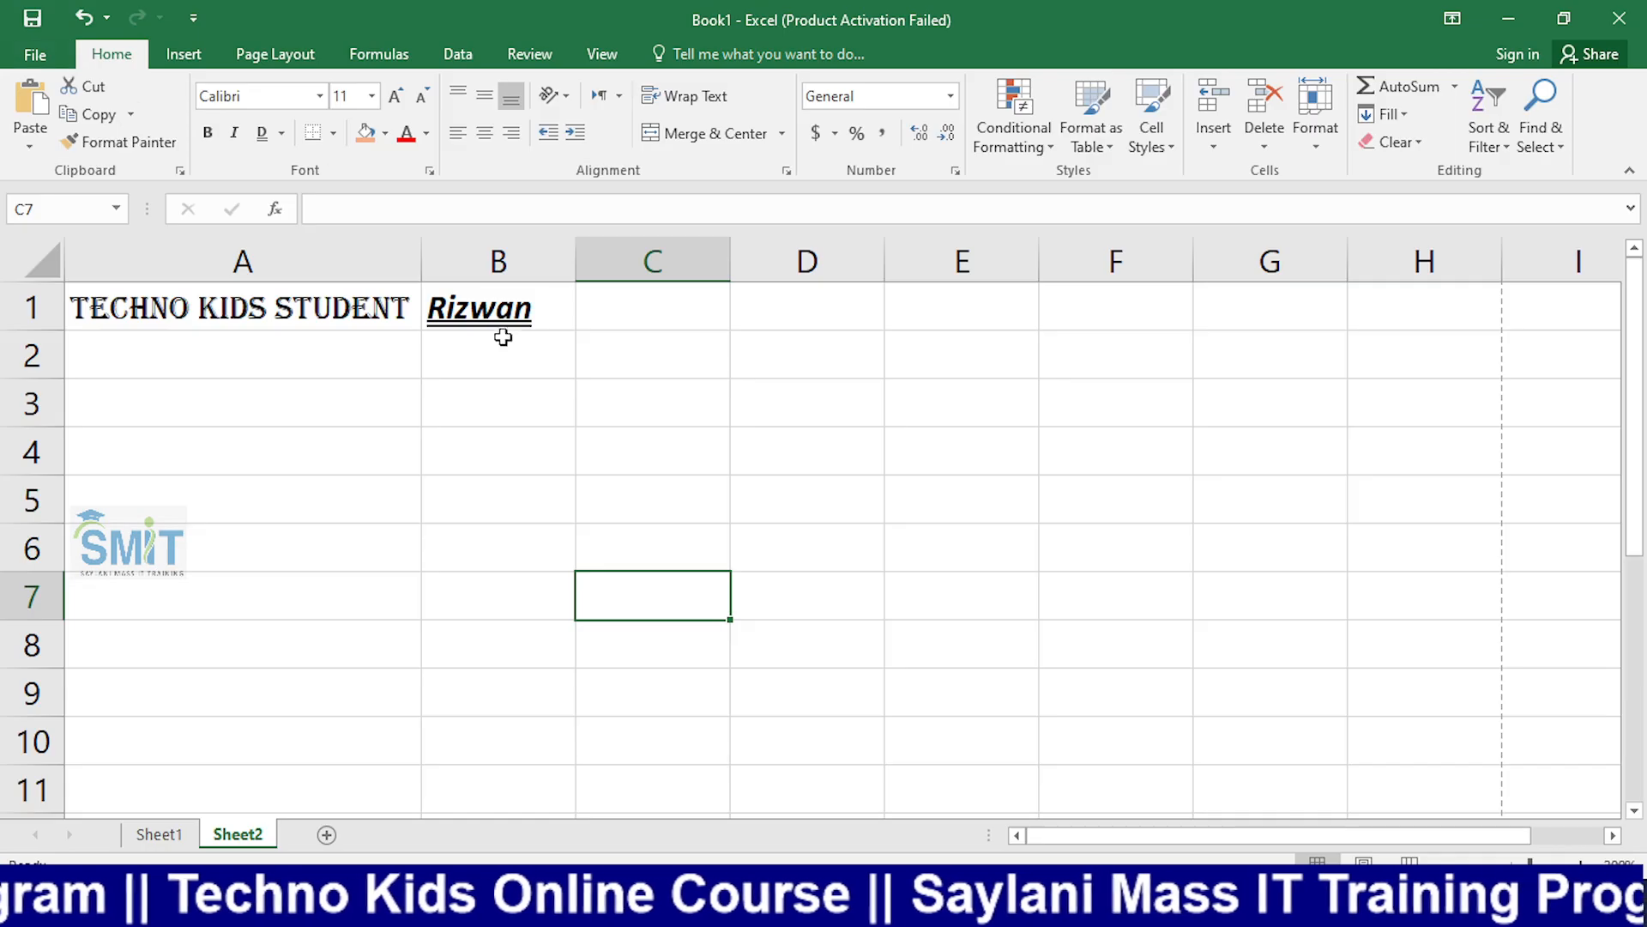
{"action": "left_click_drag", "start_coordinate": [177, 302], "coordinate": [494, 303]}
{"action": "left_click", "coordinate": [196, 311]}
{"action": "left_click", "coordinate": [480, 308]}
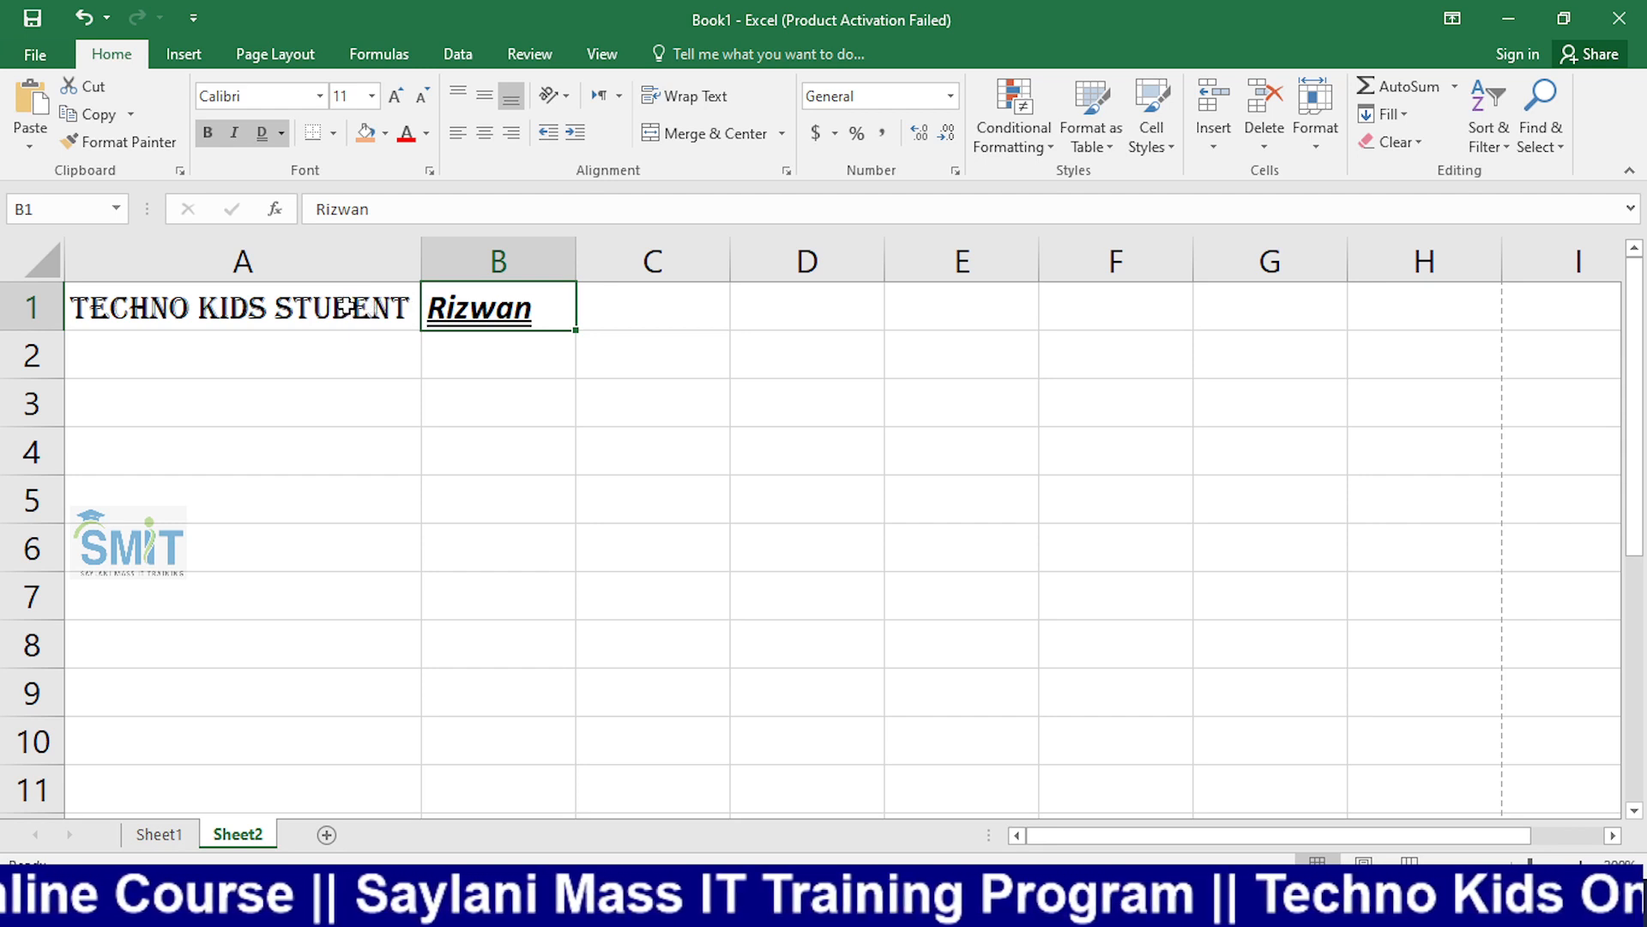
{"action": "left_click", "coordinate": [370, 383]}
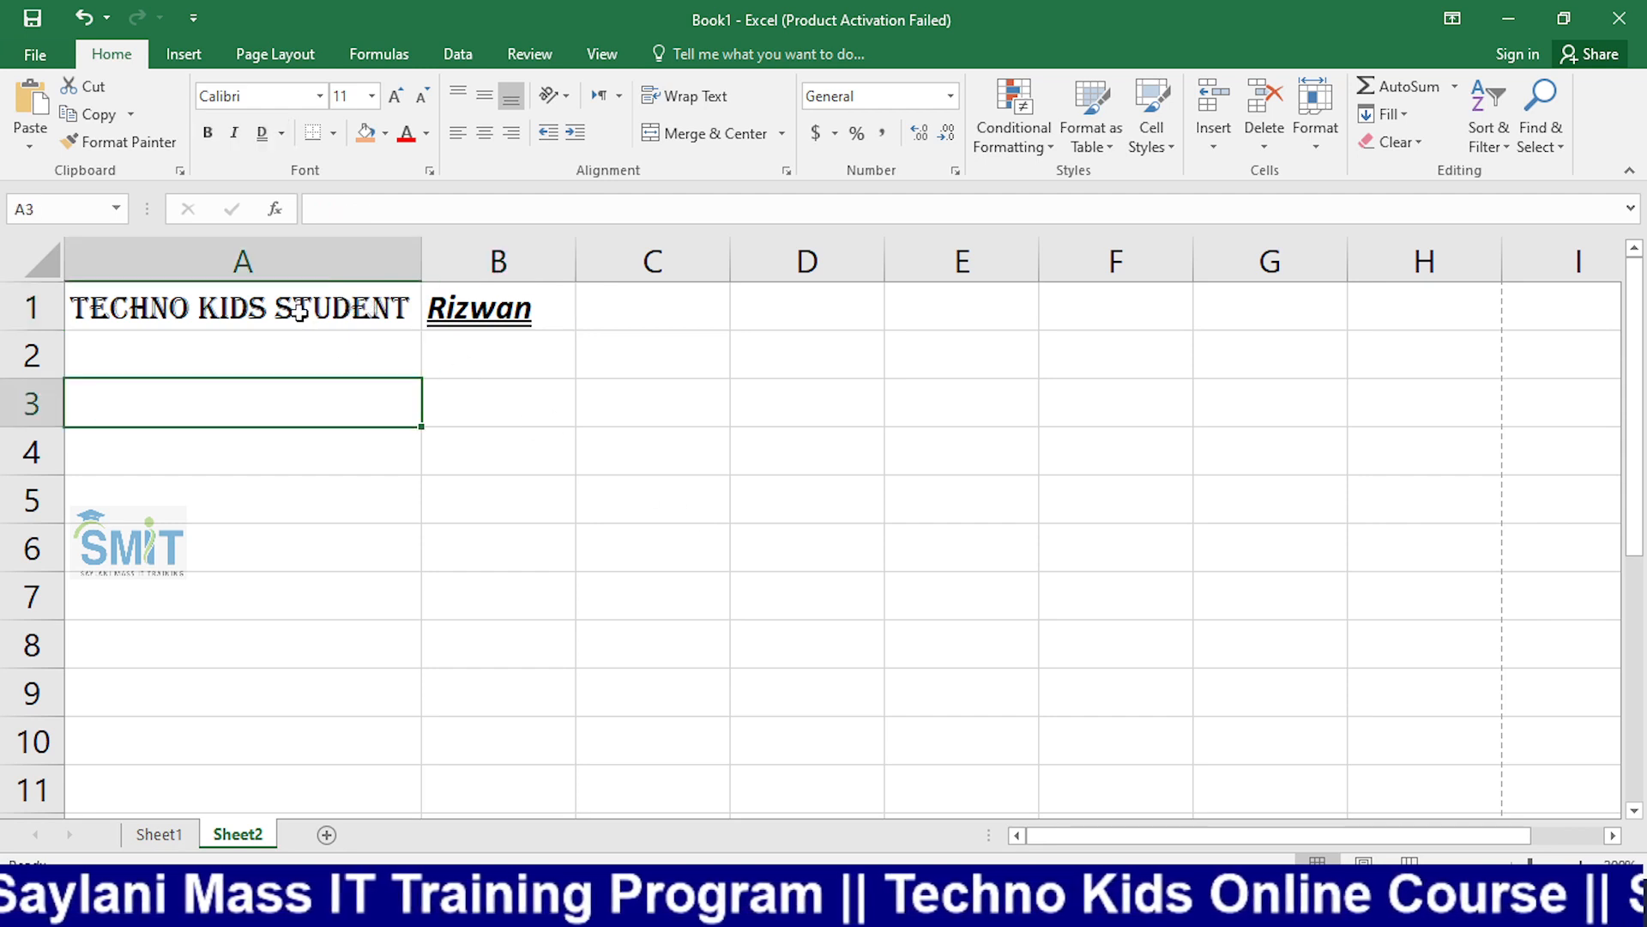
Step: Apply All Borders to cells A1:B1 and check the bordered cells in print preview
{"action": "left_click_drag", "start_coordinate": [296, 309], "coordinate": [481, 309]}
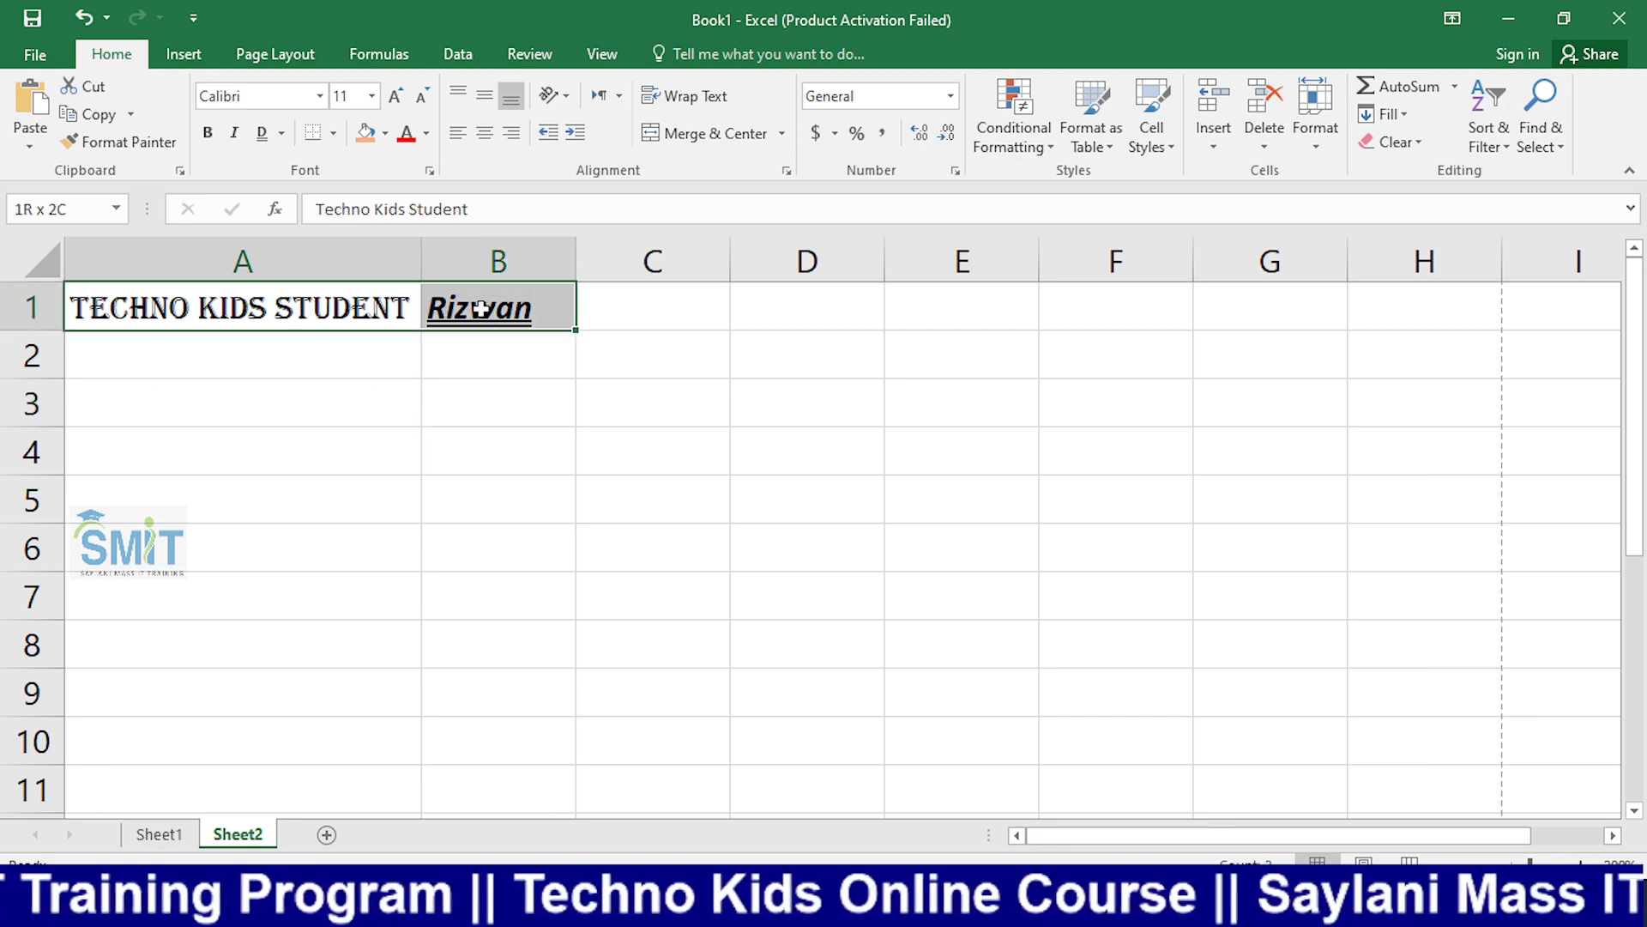
{"action": "left_click", "coordinate": [335, 134]}
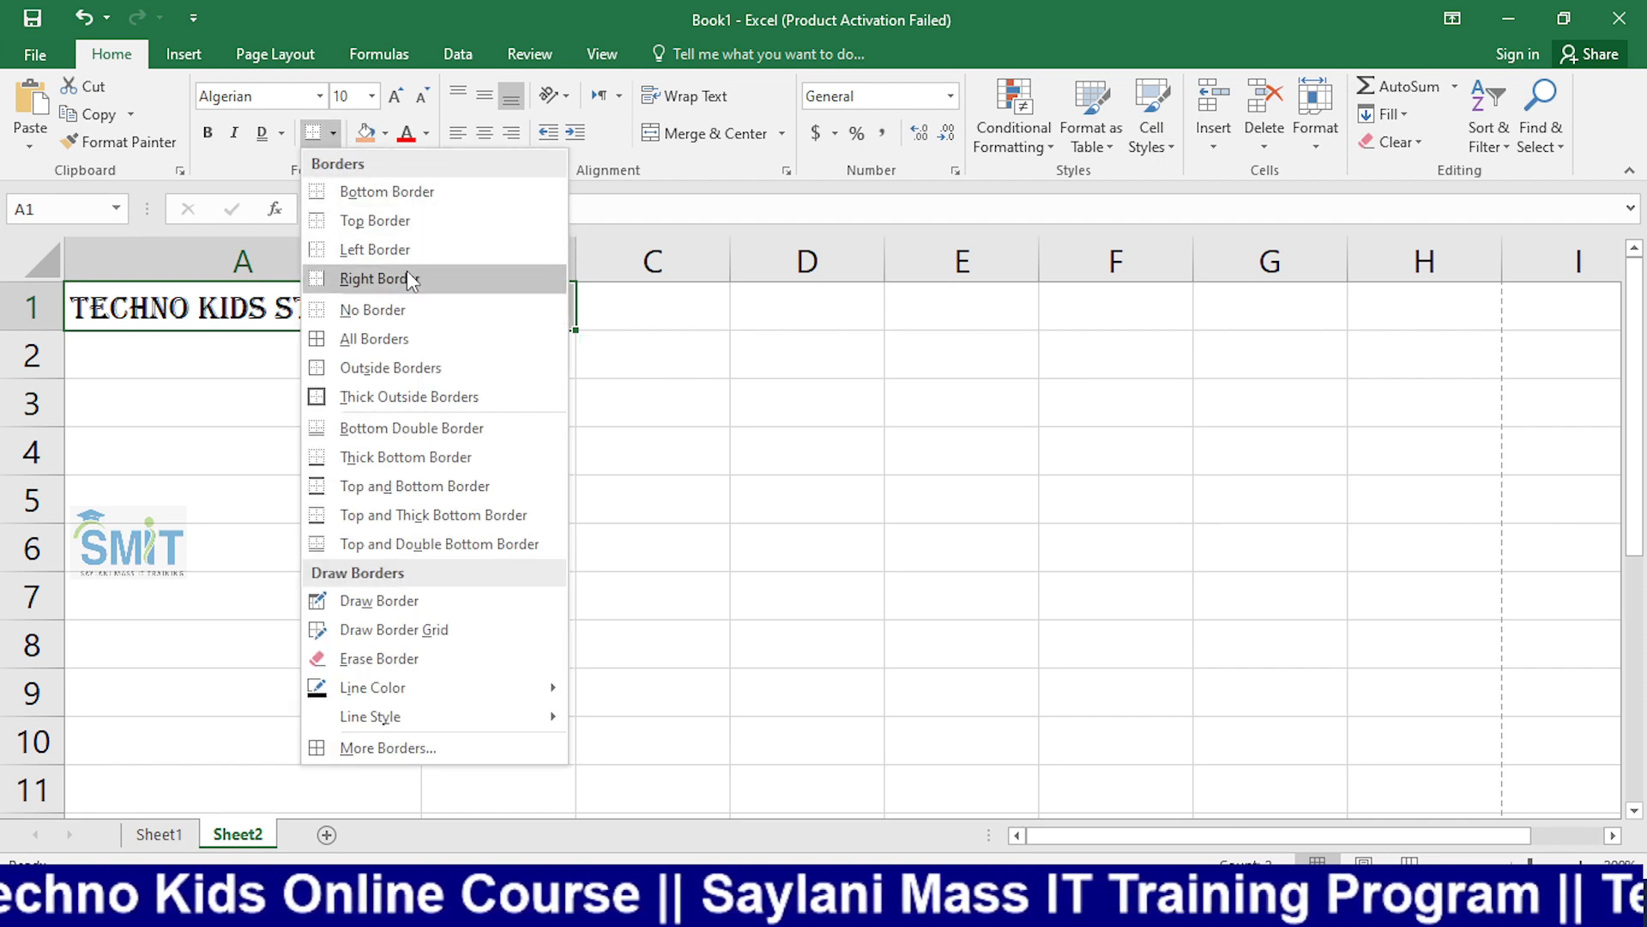
{"action": "left_click", "coordinate": [429, 339]}
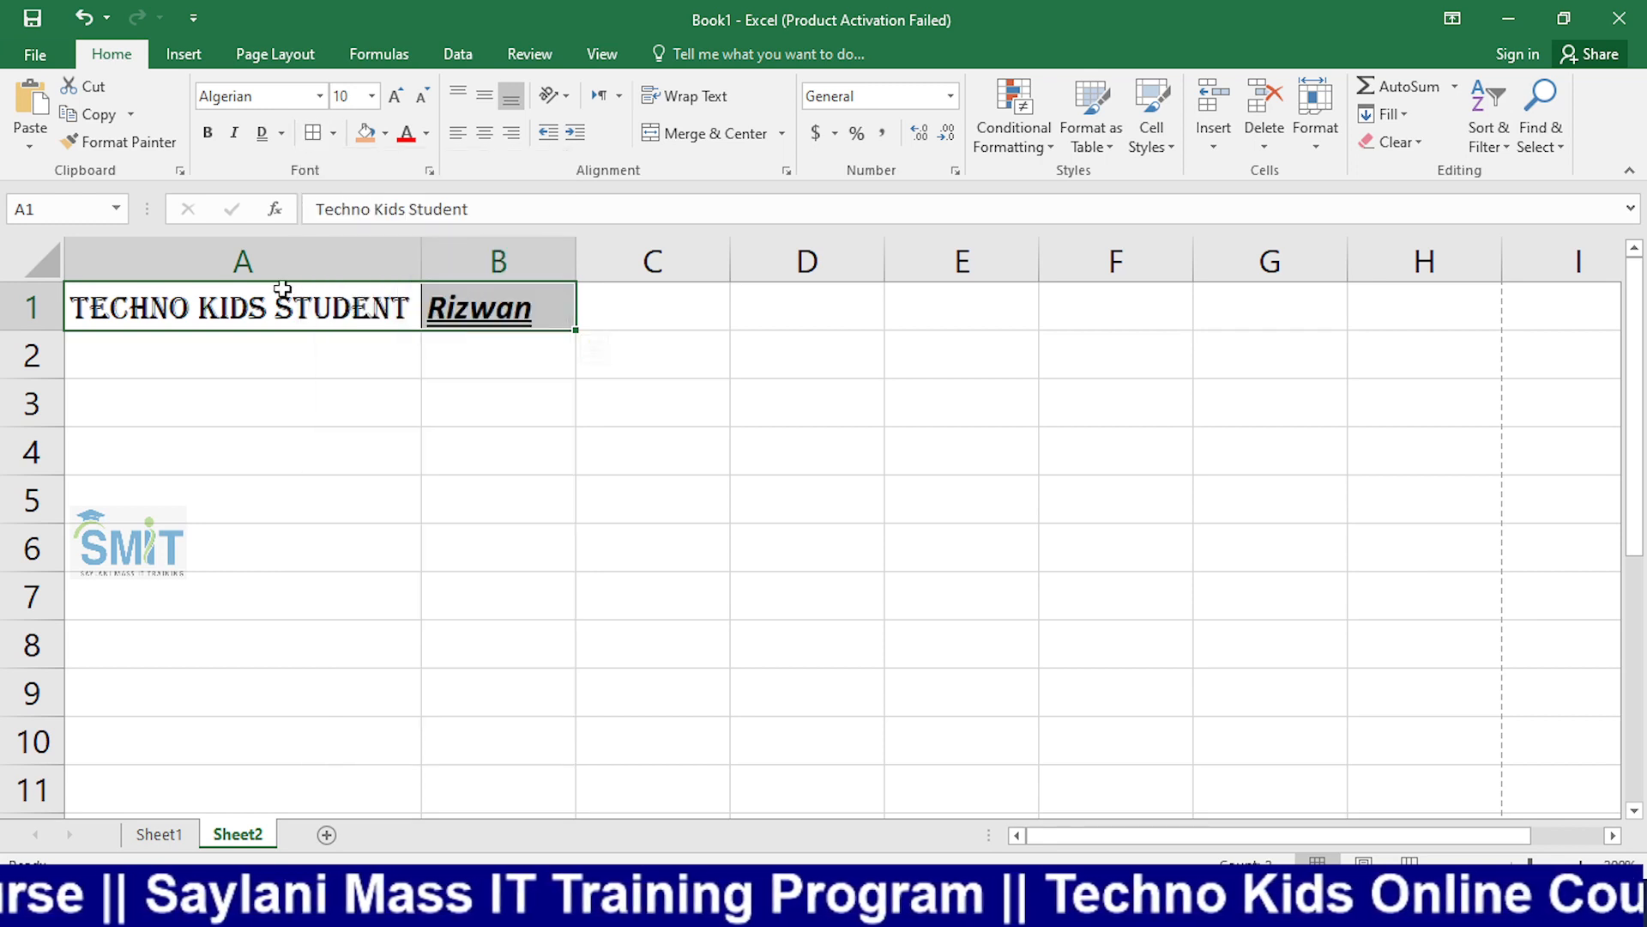
{"action": "left_click", "coordinate": [505, 398]}
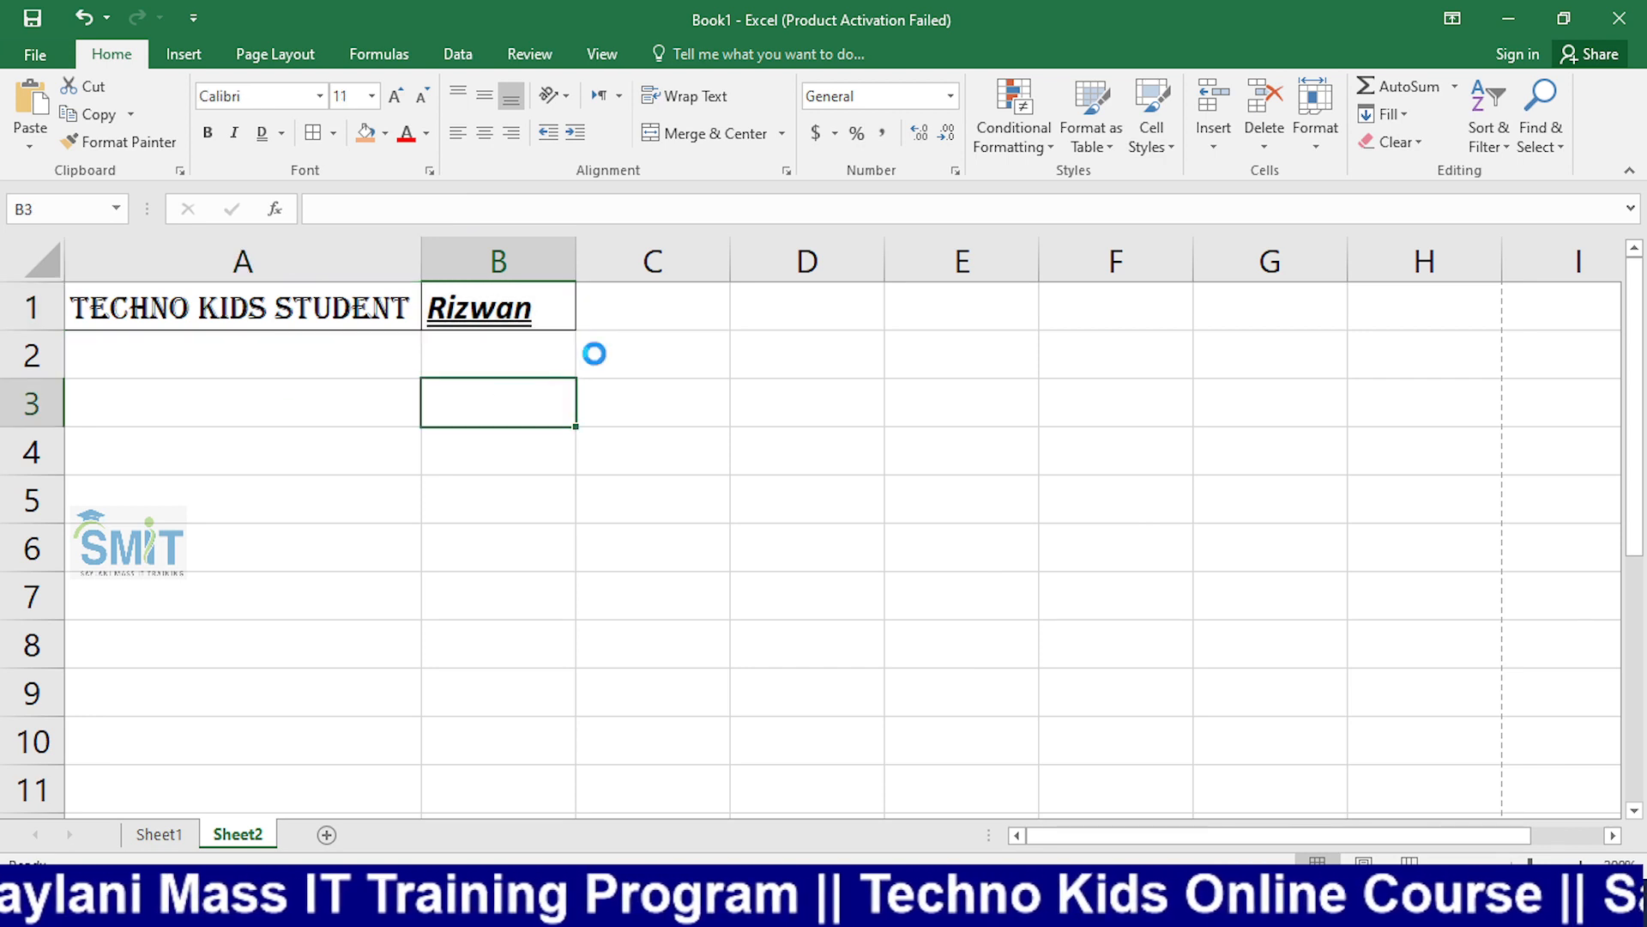
{"action": "key", "text": "ctrl+p"}
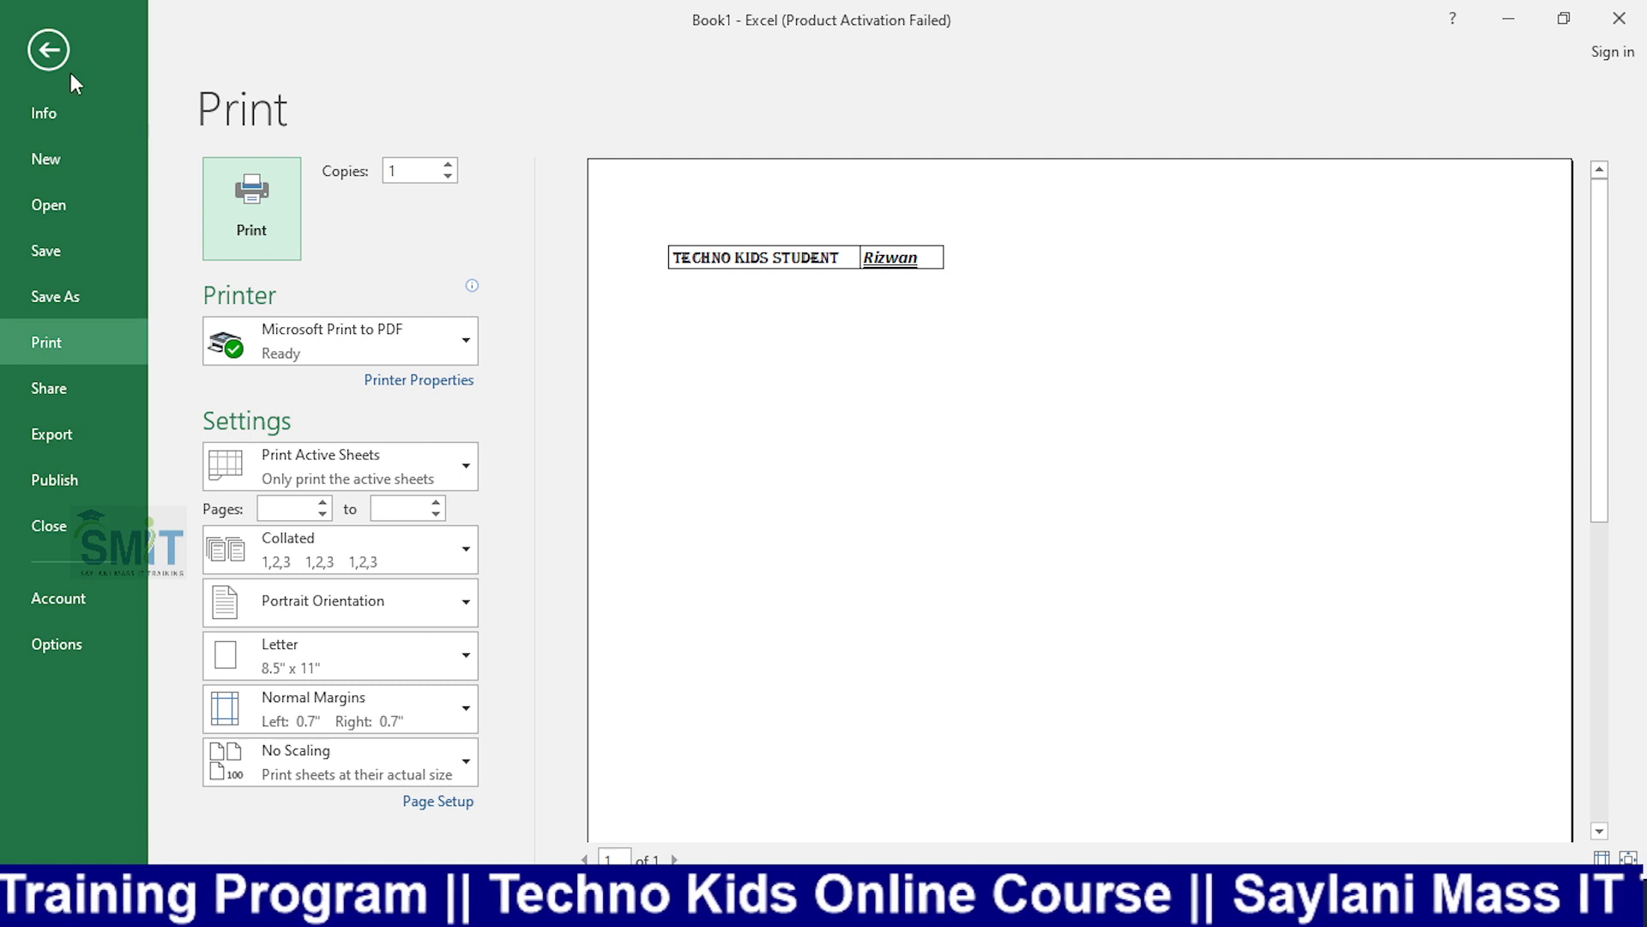
{"action": "left_click", "coordinate": [48, 50]}
Step: Apply All Borders to the range A1:B10 and check how the bordered grid prints in print preview
{"action": "left_click", "coordinate": [305, 446]}
{"action": "left_click_drag", "start_coordinate": [258, 308], "coordinate": [503, 738]}
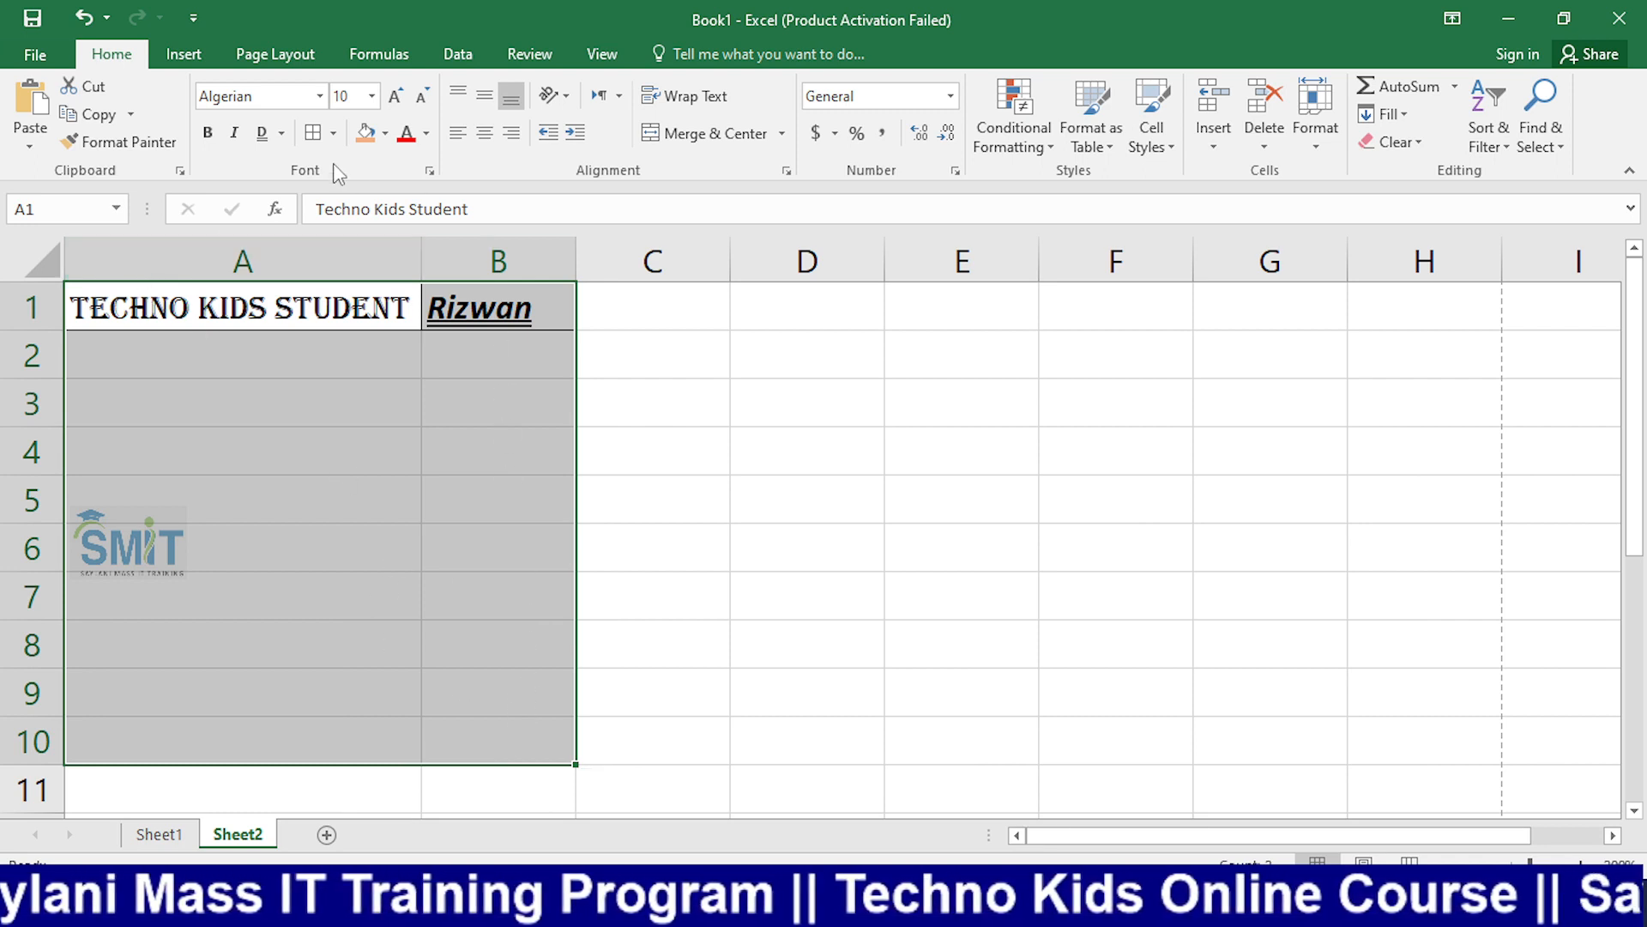
{"action": "left_click", "coordinate": [340, 133]}
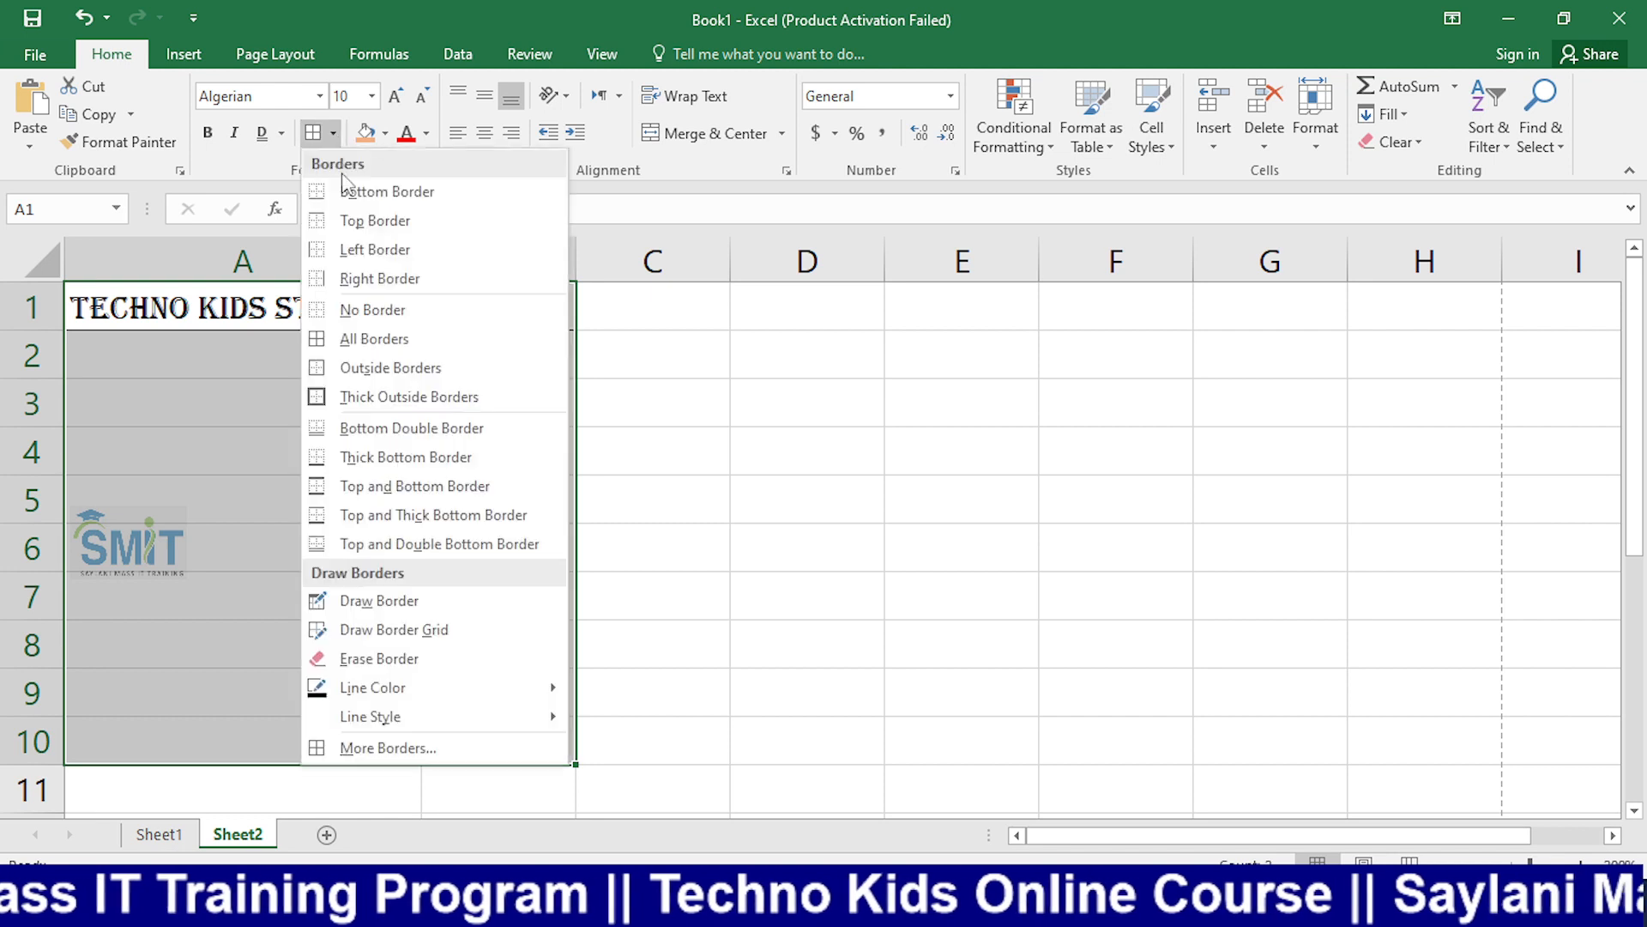
{"action": "left_click", "coordinate": [398, 333]}
{"action": "left_click", "coordinate": [702, 432]}
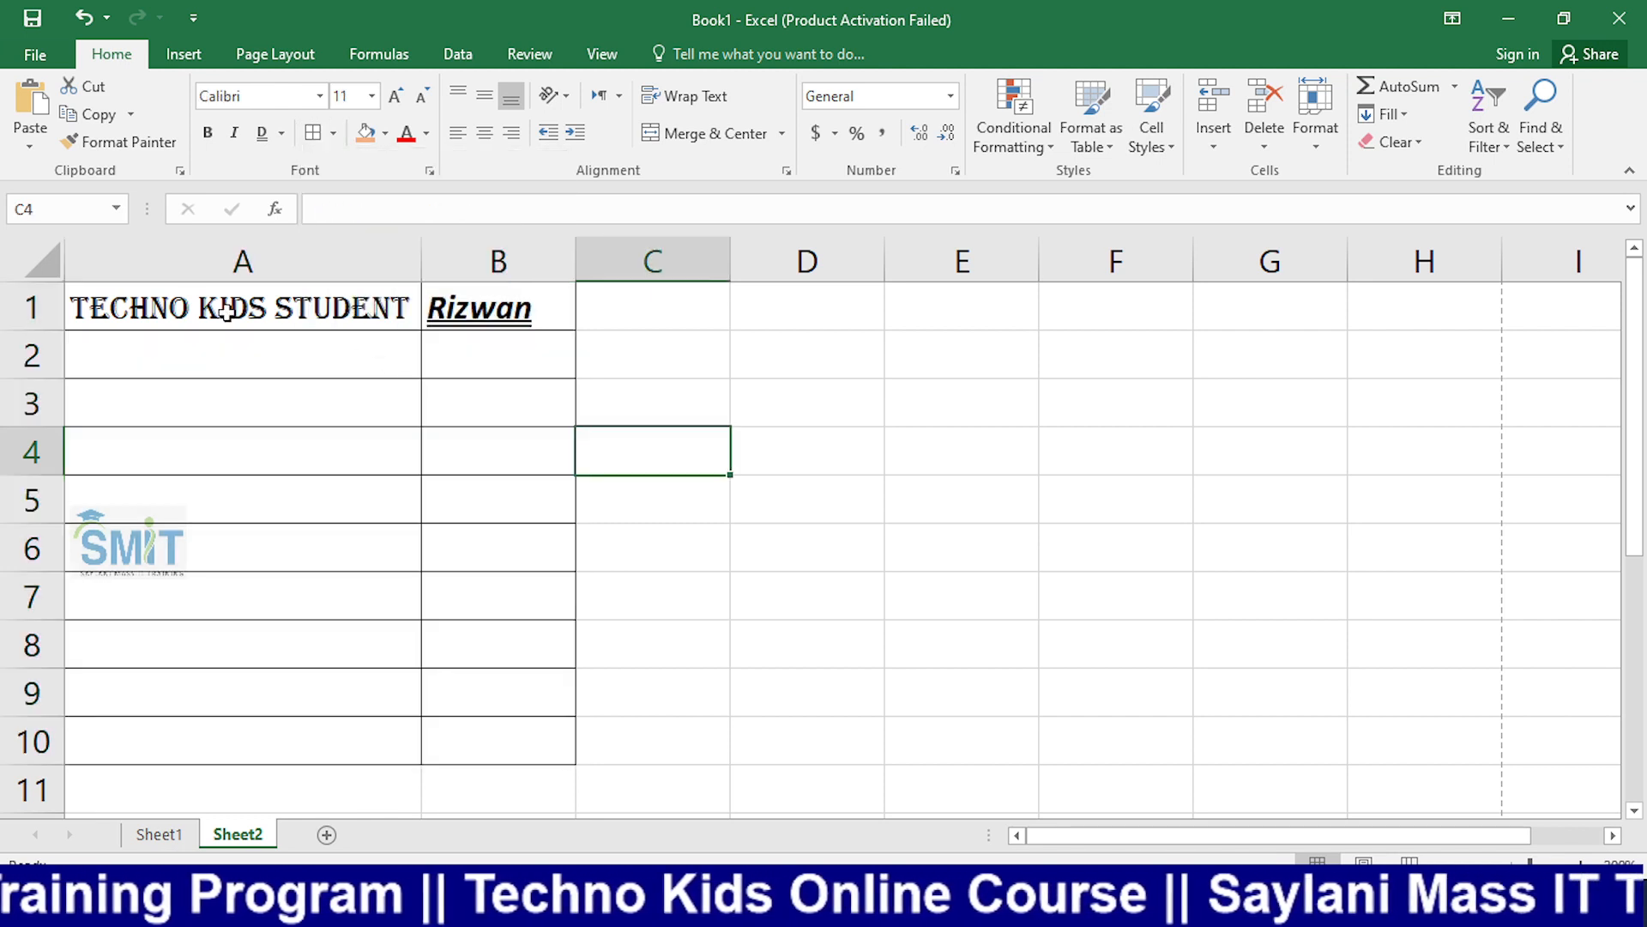
{"action": "left_click_drag", "start_coordinate": [226, 311], "coordinate": [533, 746]}
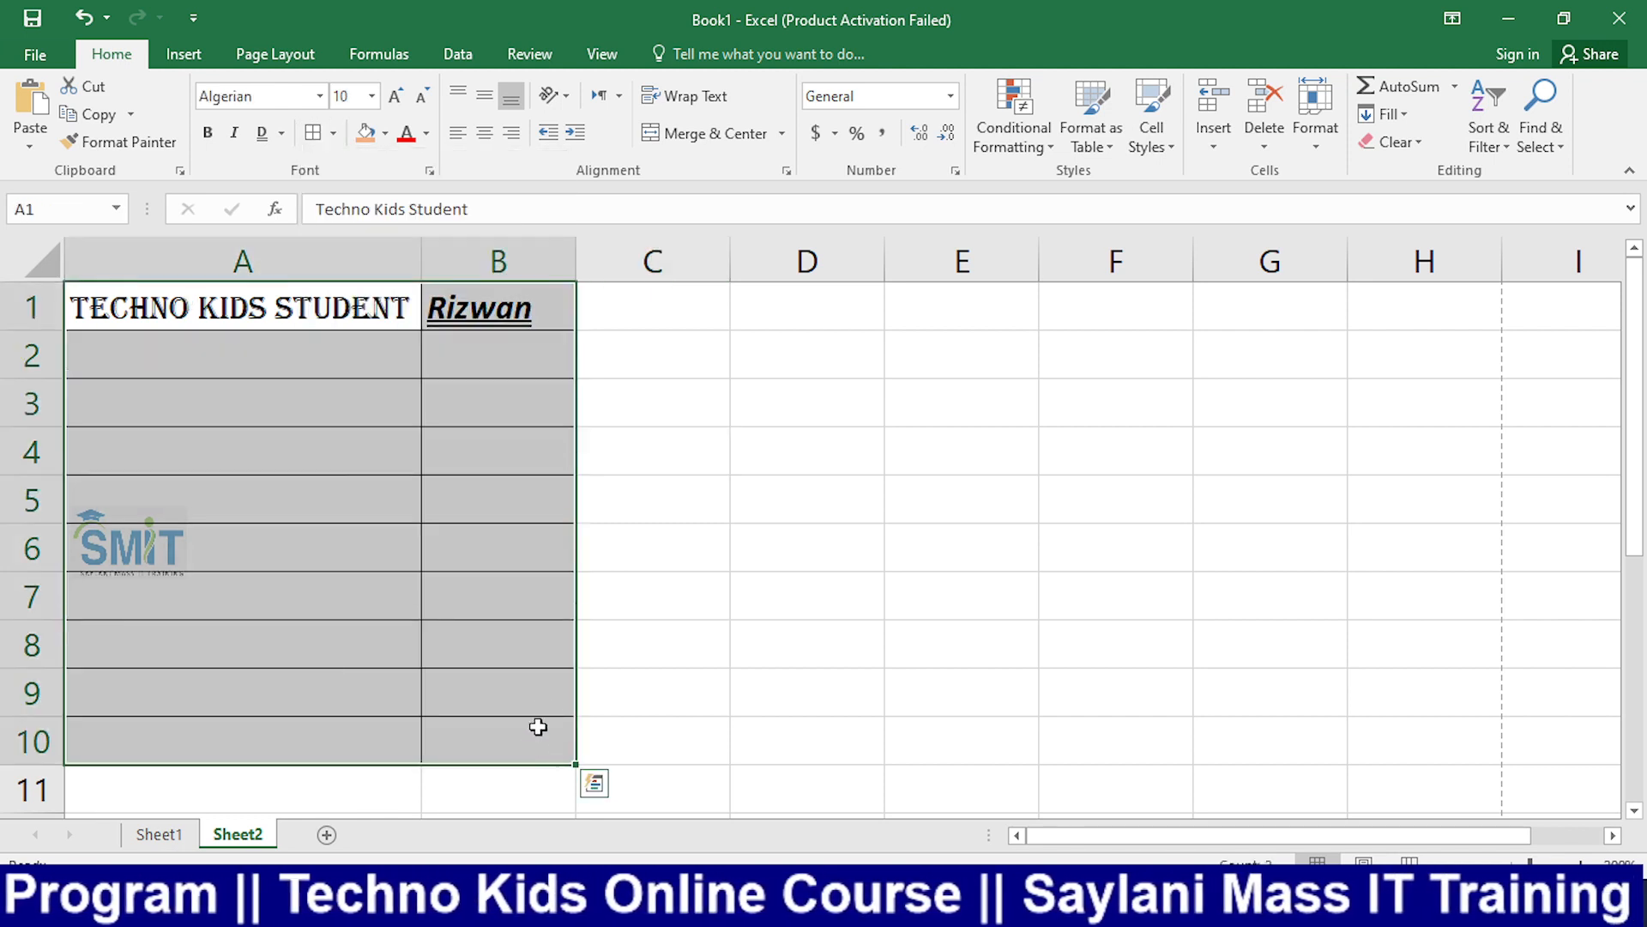
{"action": "key", "text": "ctrl+p"}
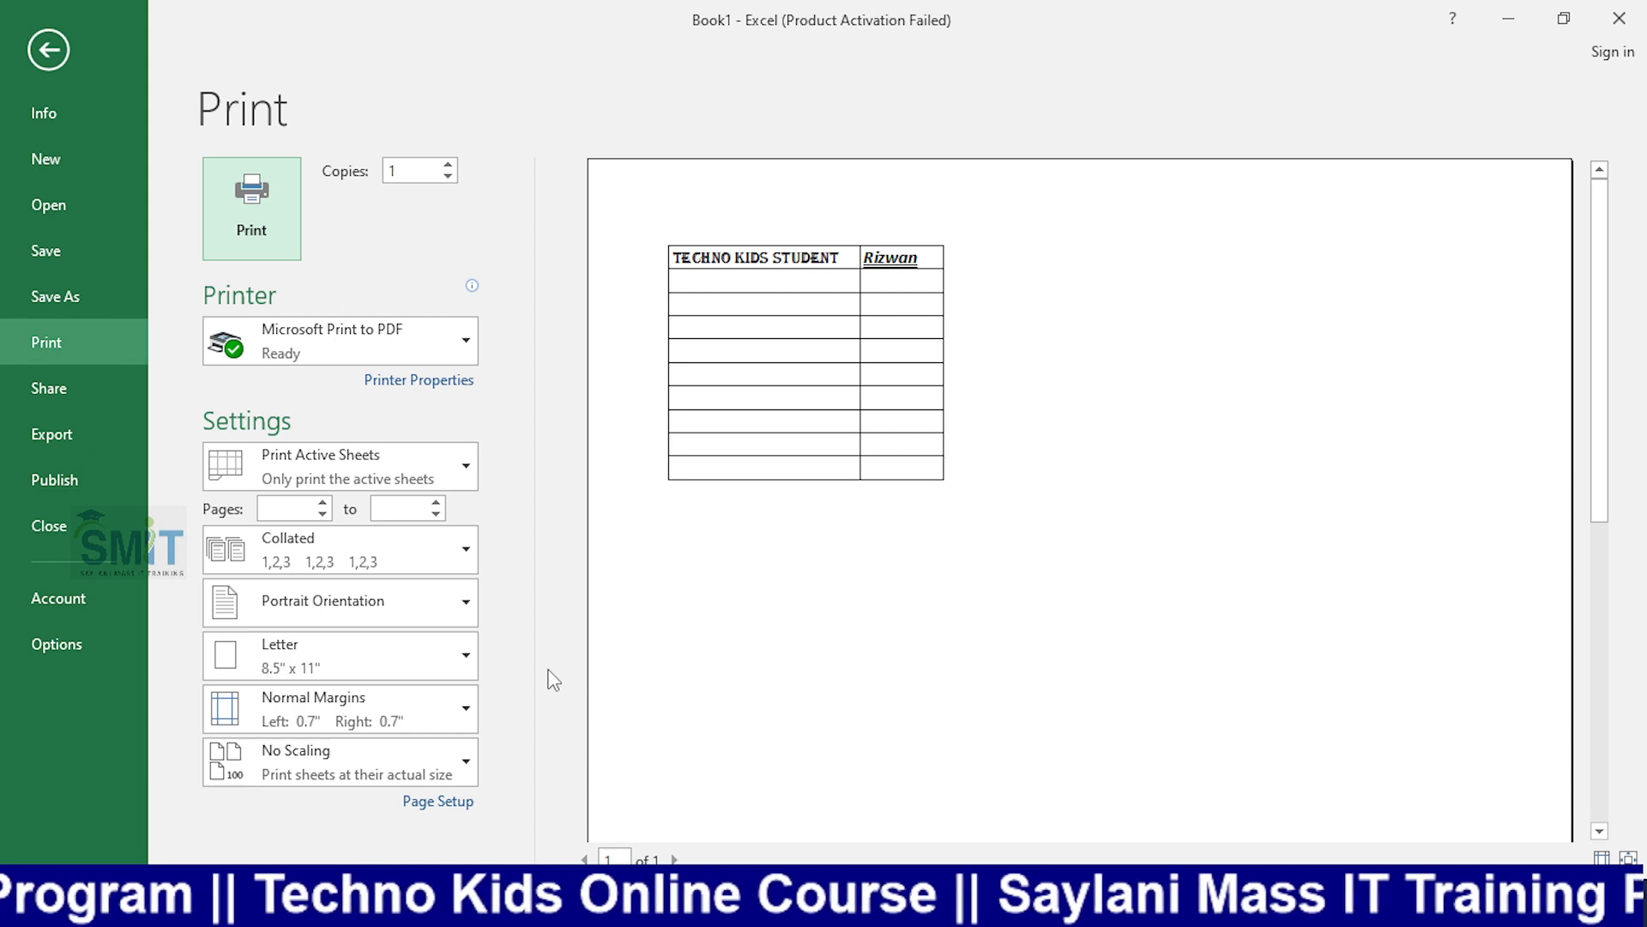
{"action": "left_click", "coordinate": [36, 48]}
{"action": "left_click", "coordinate": [541, 403]}
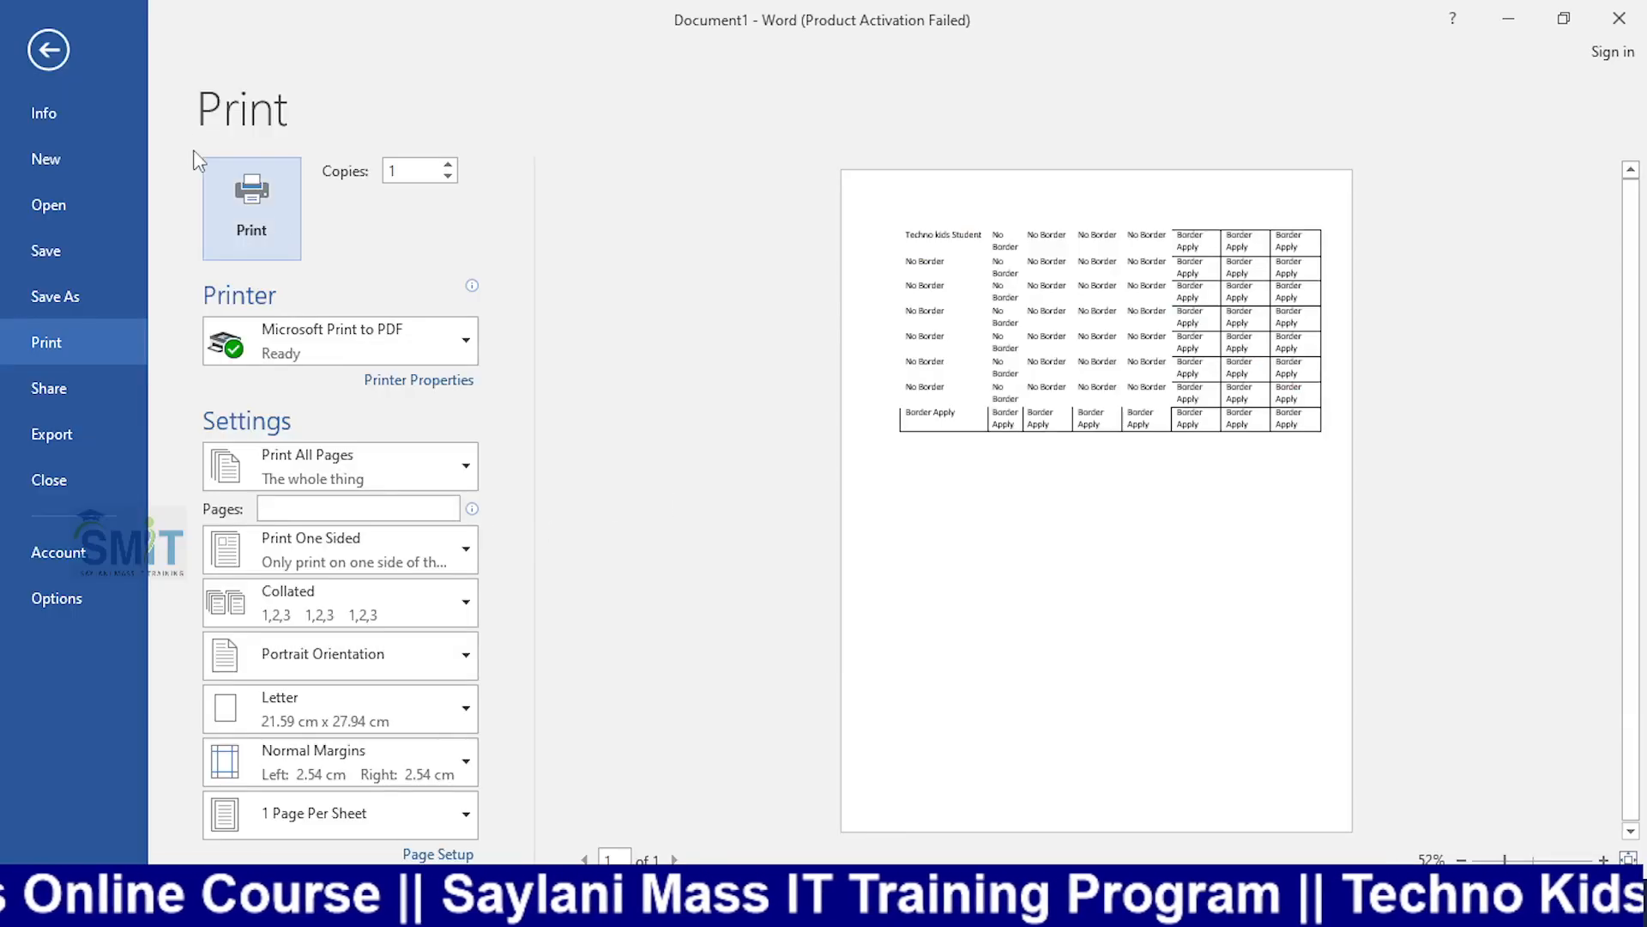
Step: Switch to Word, leave the print preview and shade the first "Border Apply" cell in the table's second row orange
{"action": "left_click", "coordinate": [36, 47]}
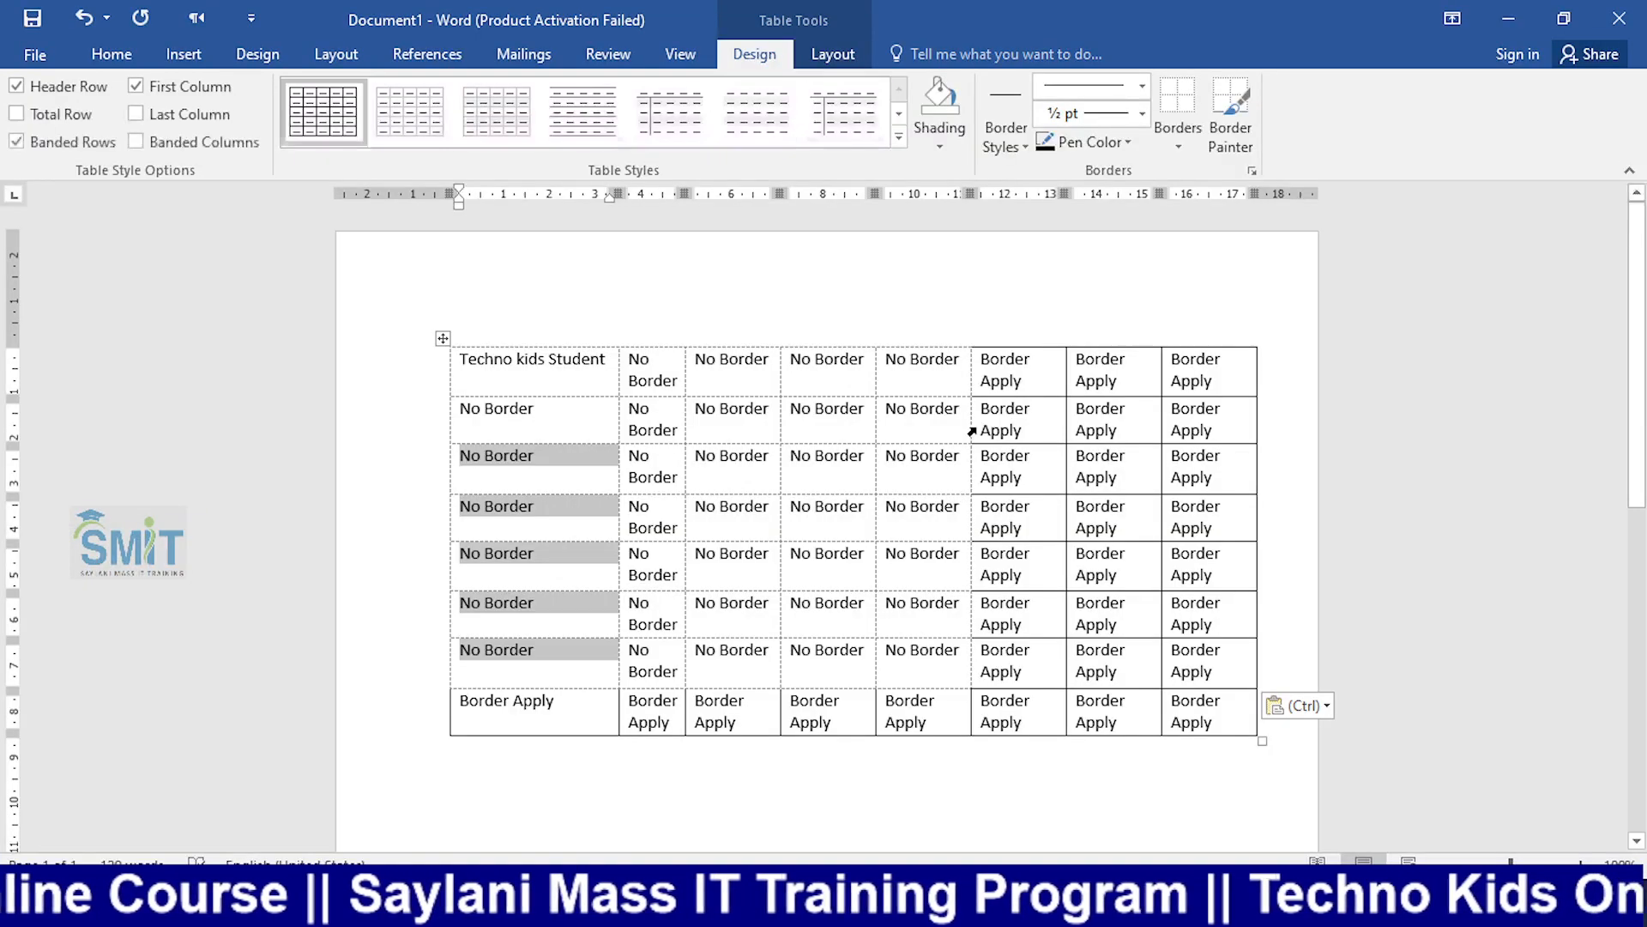
{"action": "left_click", "coordinate": [1023, 424]}
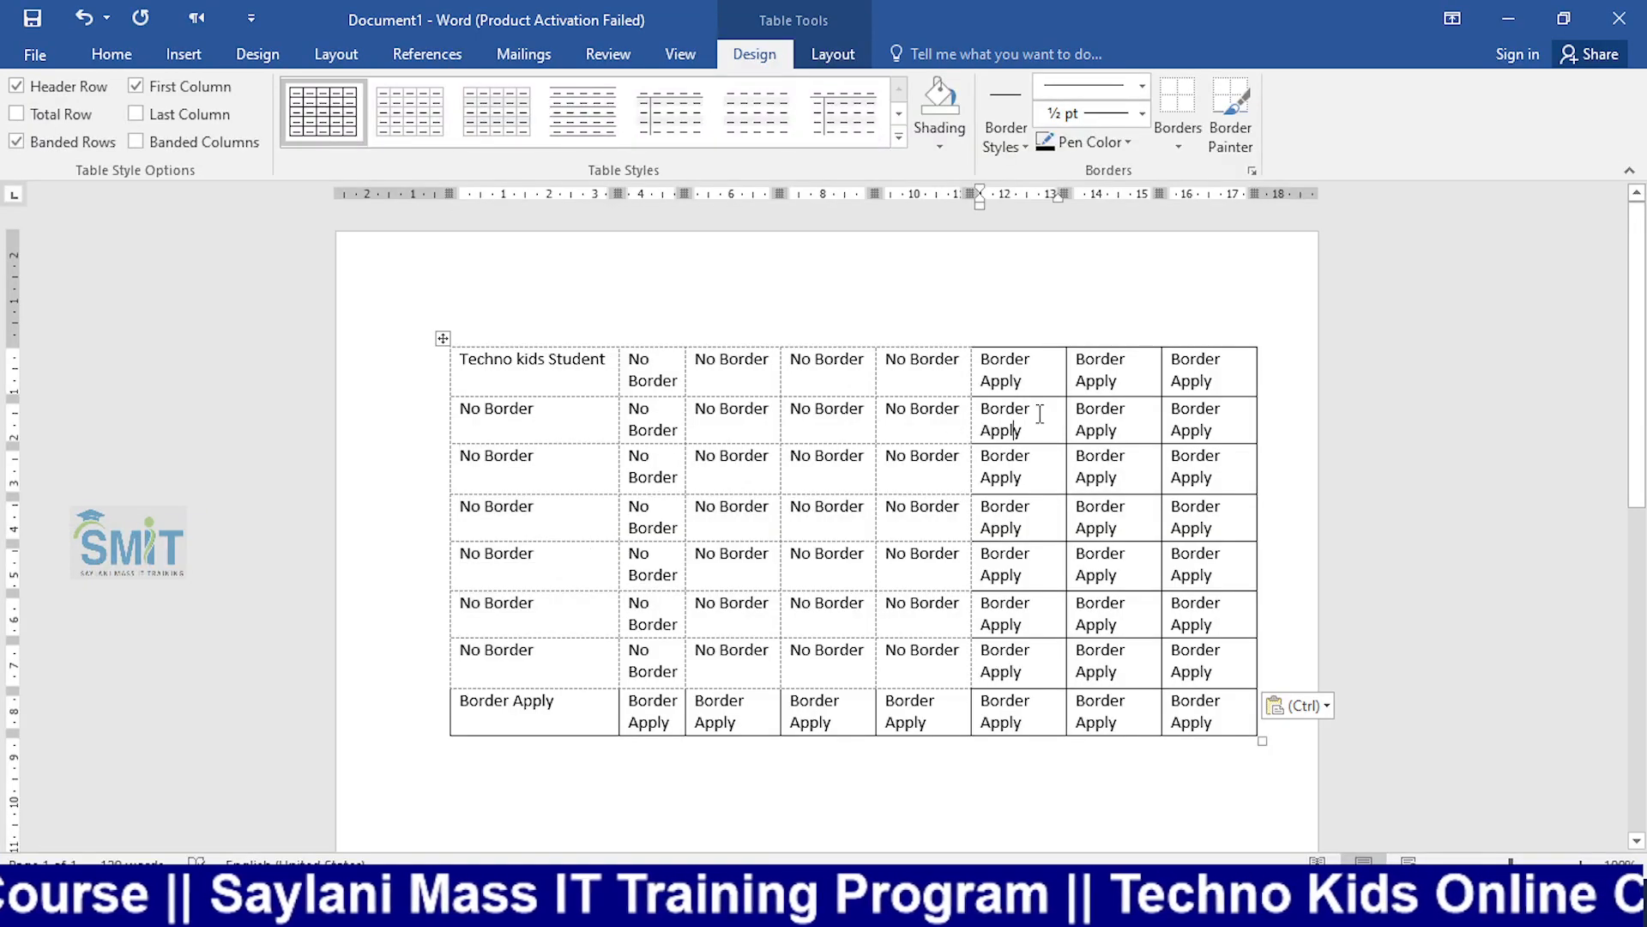
{"action": "left_click", "coordinate": [944, 144]}
{"action": "left_click", "coordinate": [1026, 196]}
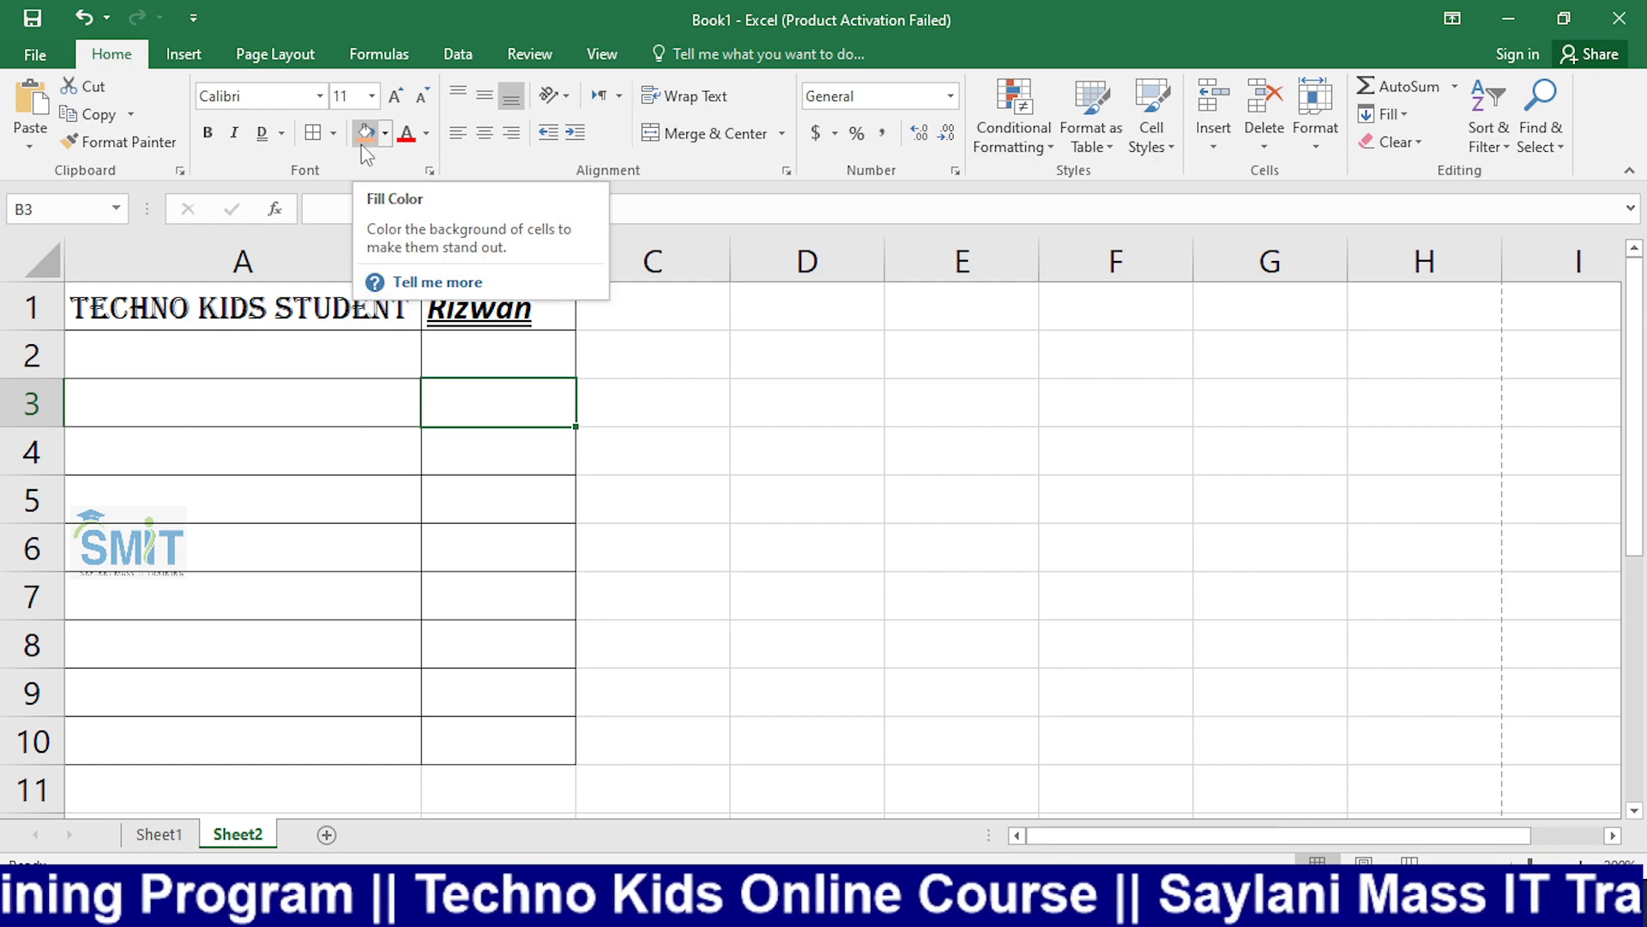
{"action": "key", "text": "alt+Tab"}
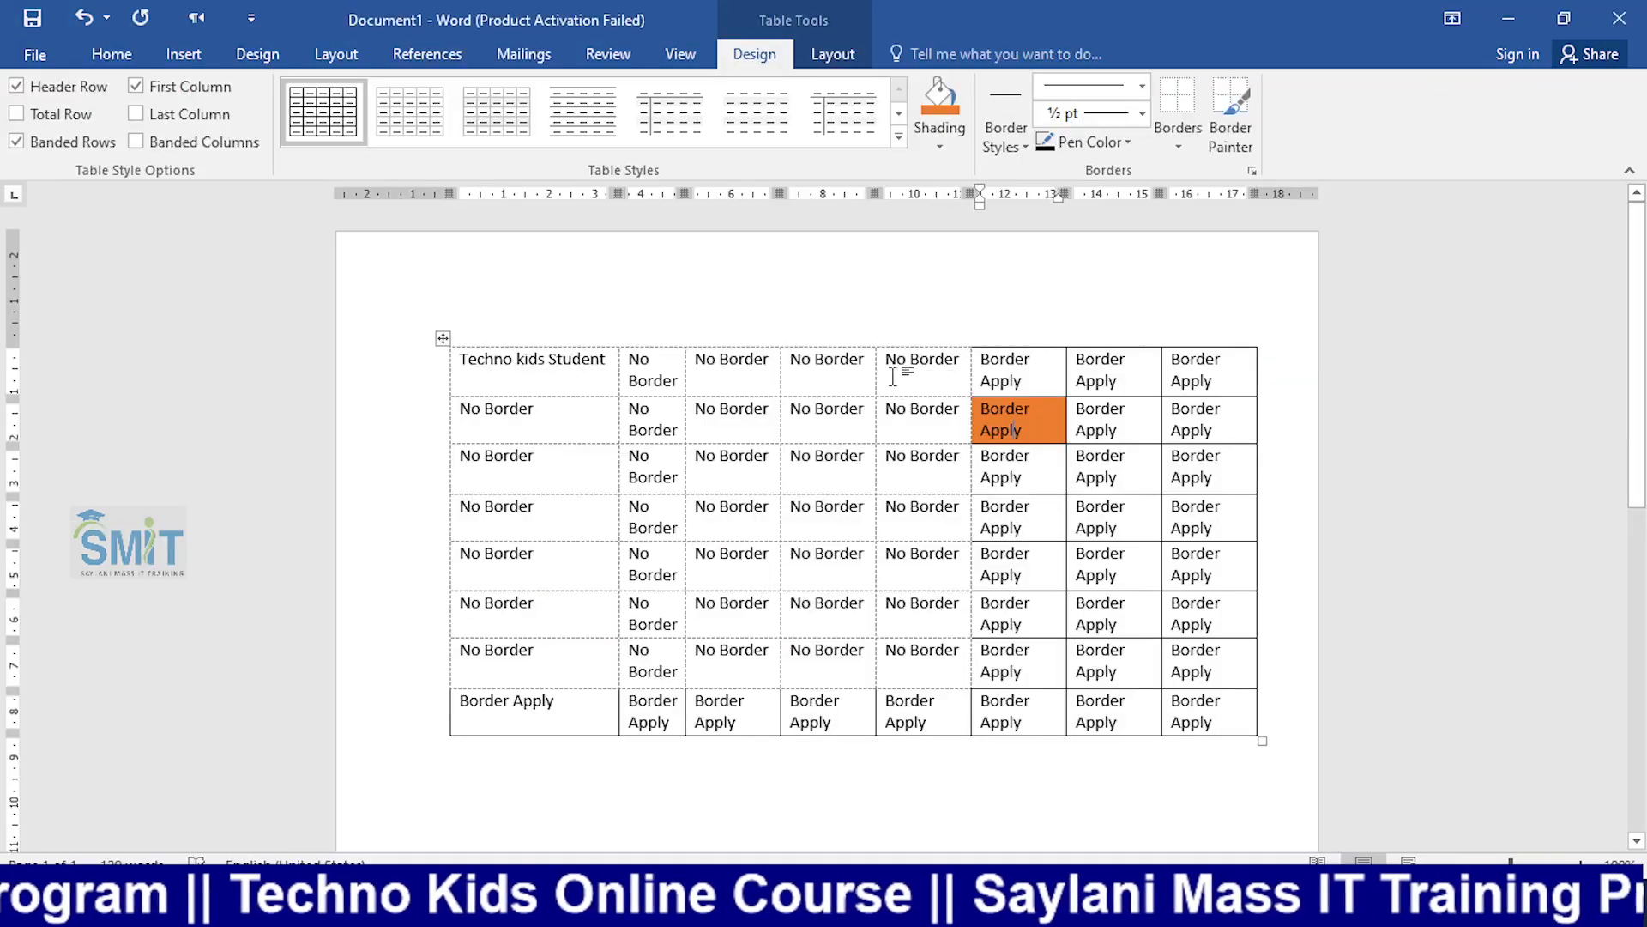
Step: Switch to Excel and fill cells B3 and A1 with orange and cell B1 with gold
{"action": "key", "text": "alt+Tab"}
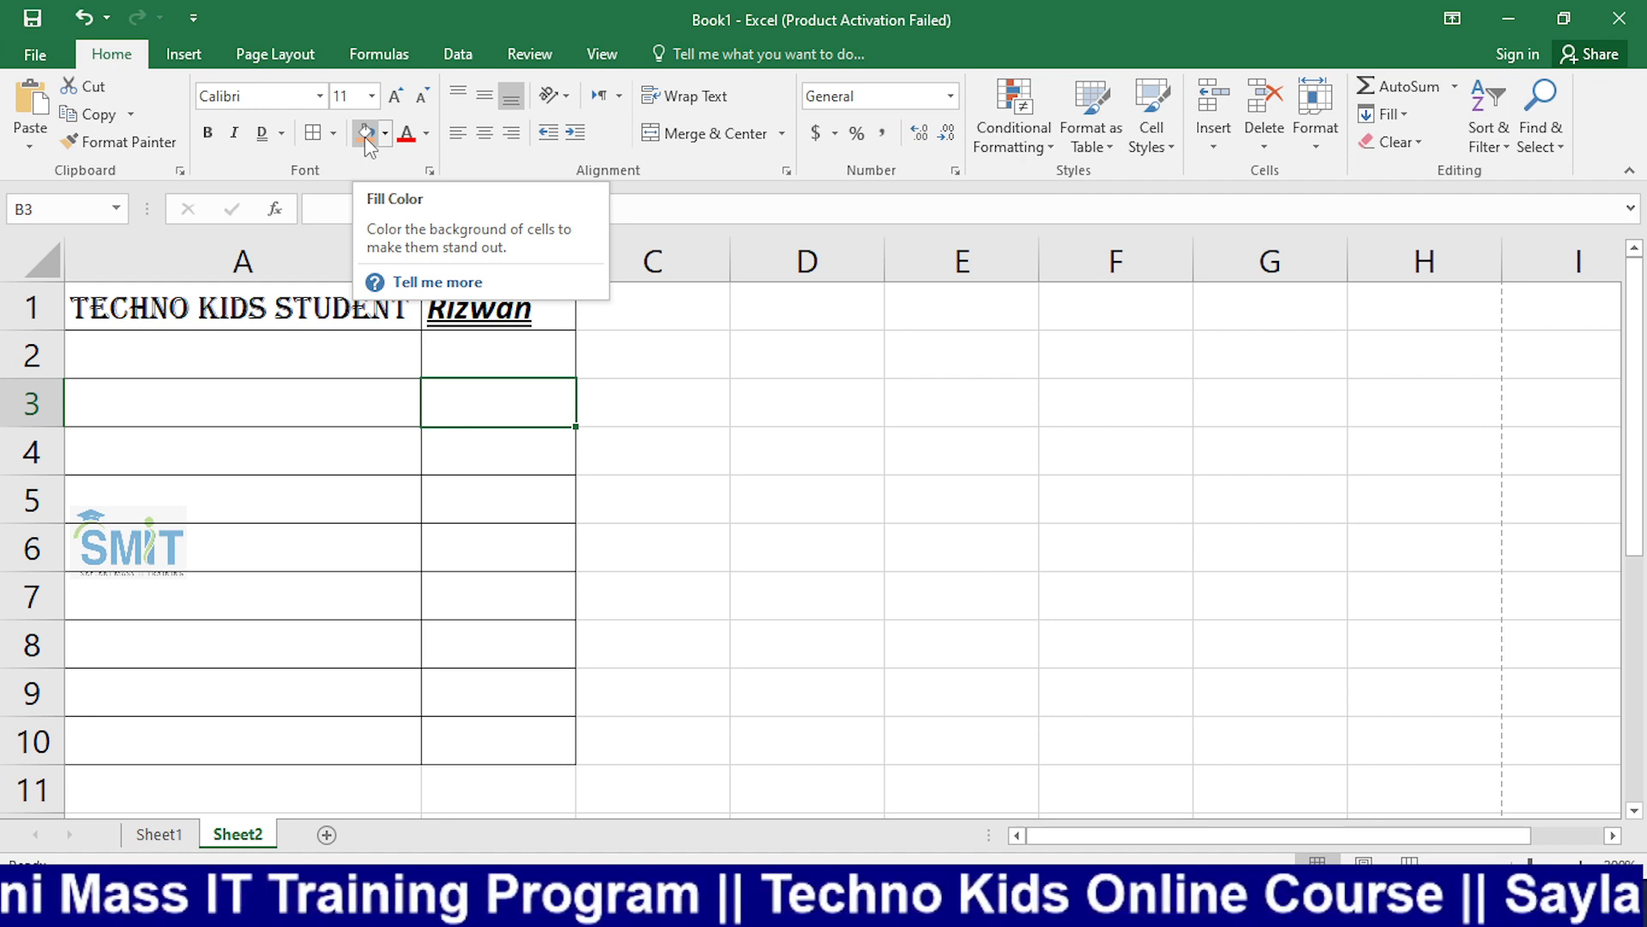
{"action": "left_click", "coordinate": [387, 136]}
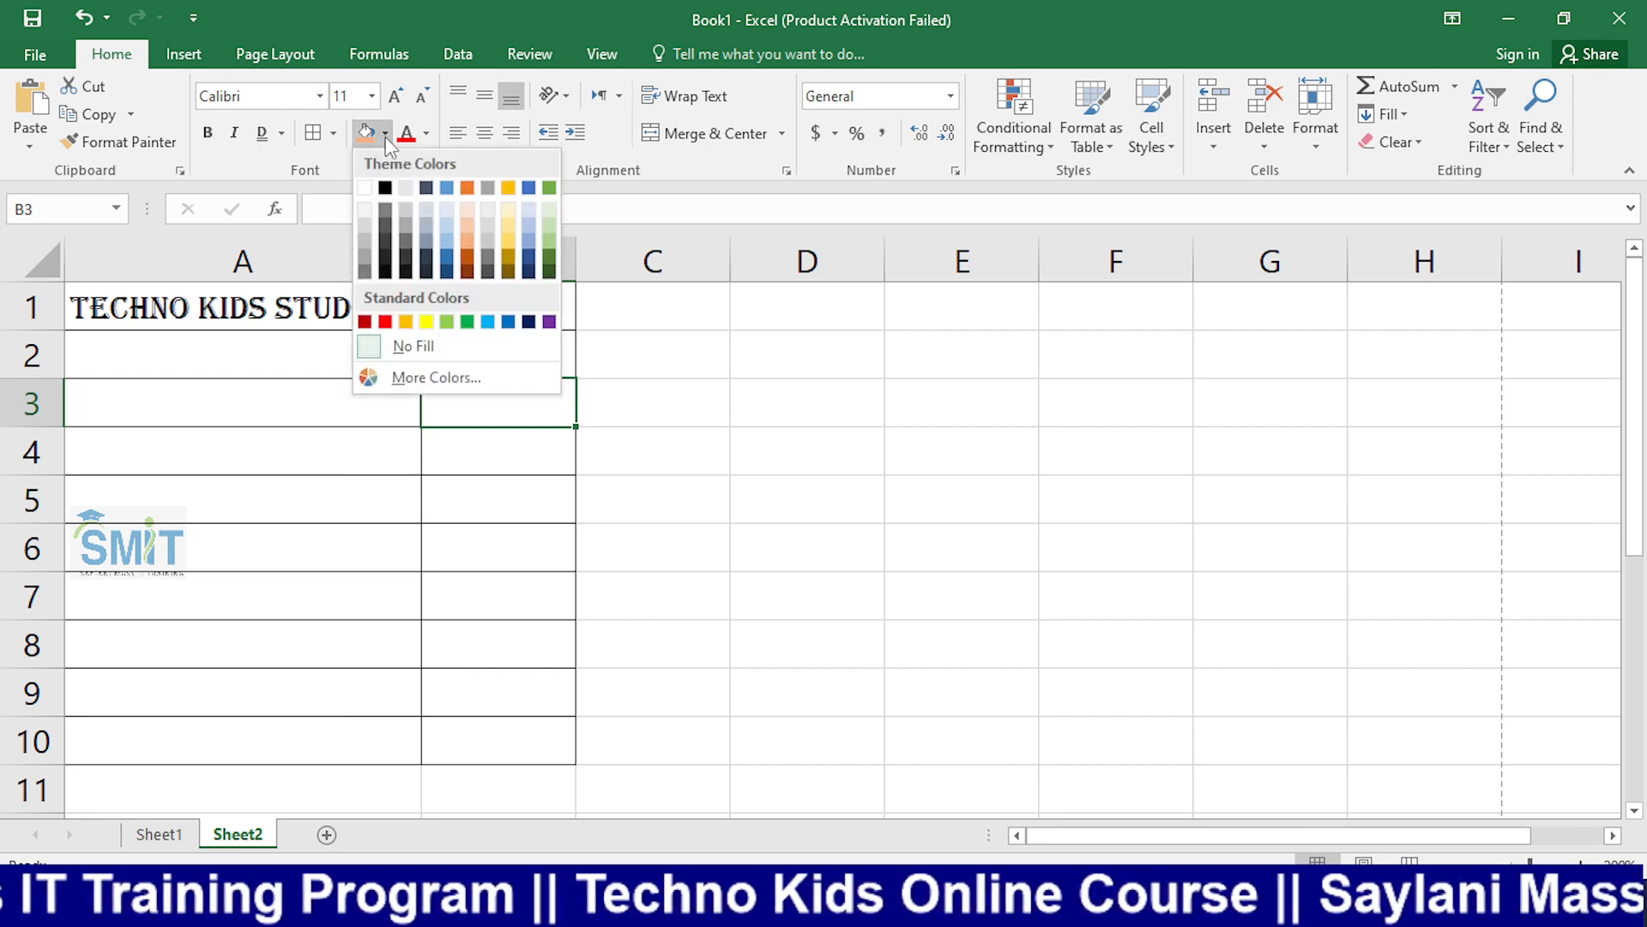
{"action": "left_click", "coordinate": [467, 187]}
{"action": "left_click", "coordinate": [240, 307]}
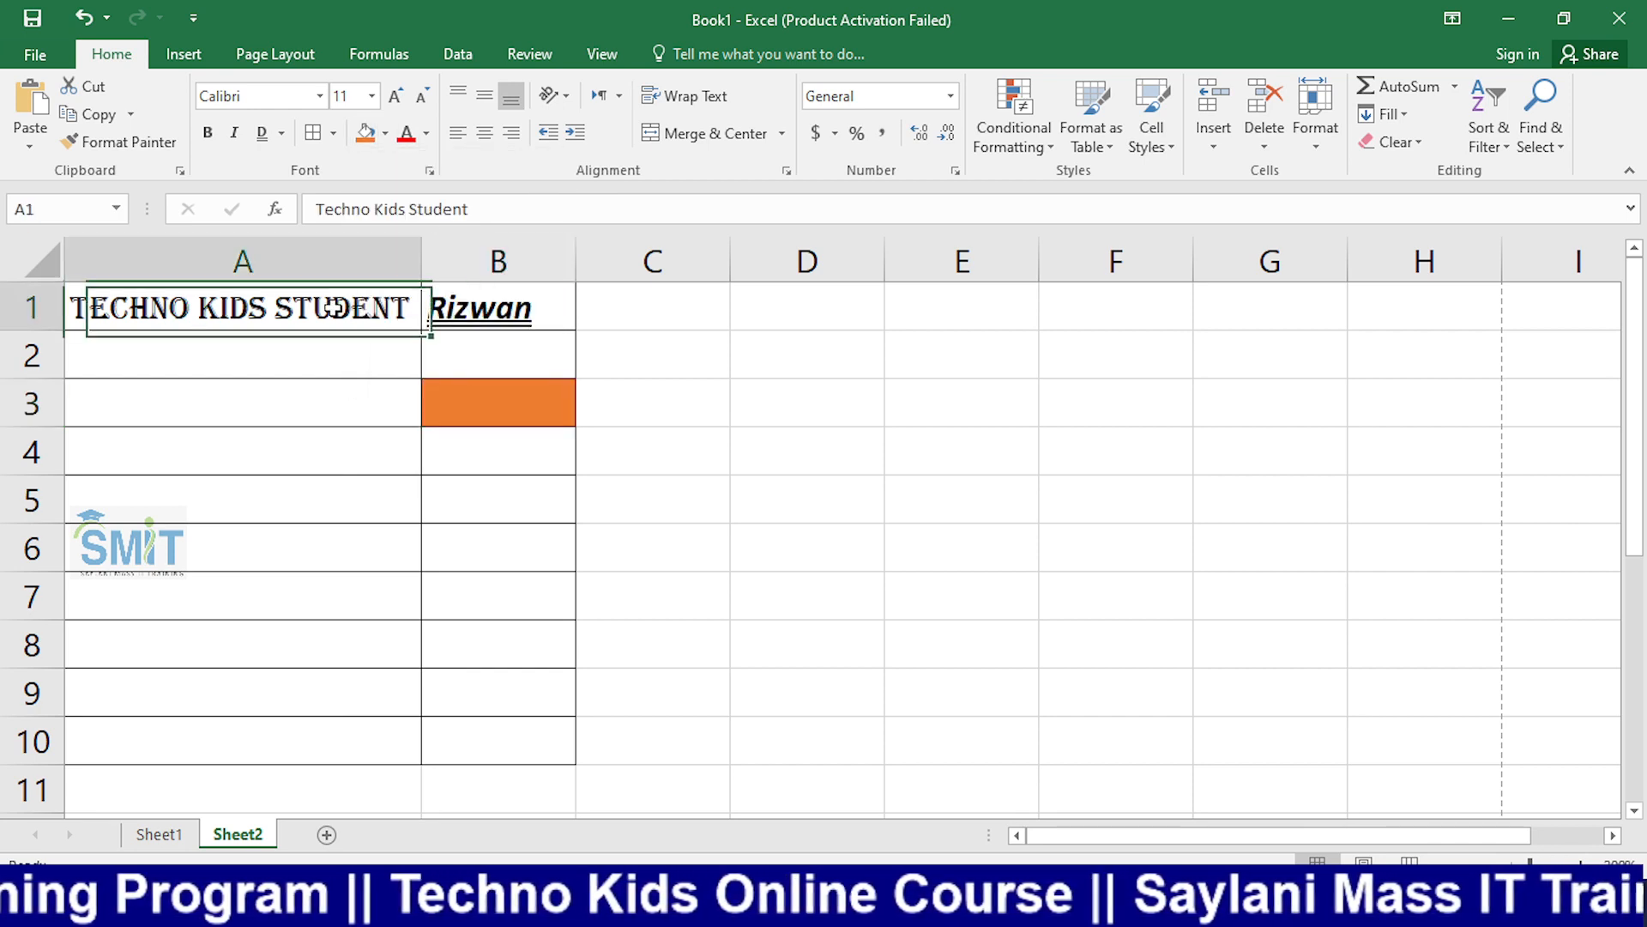
{"action": "left_click", "coordinate": [365, 133]}
{"action": "key", "text": "Right"}
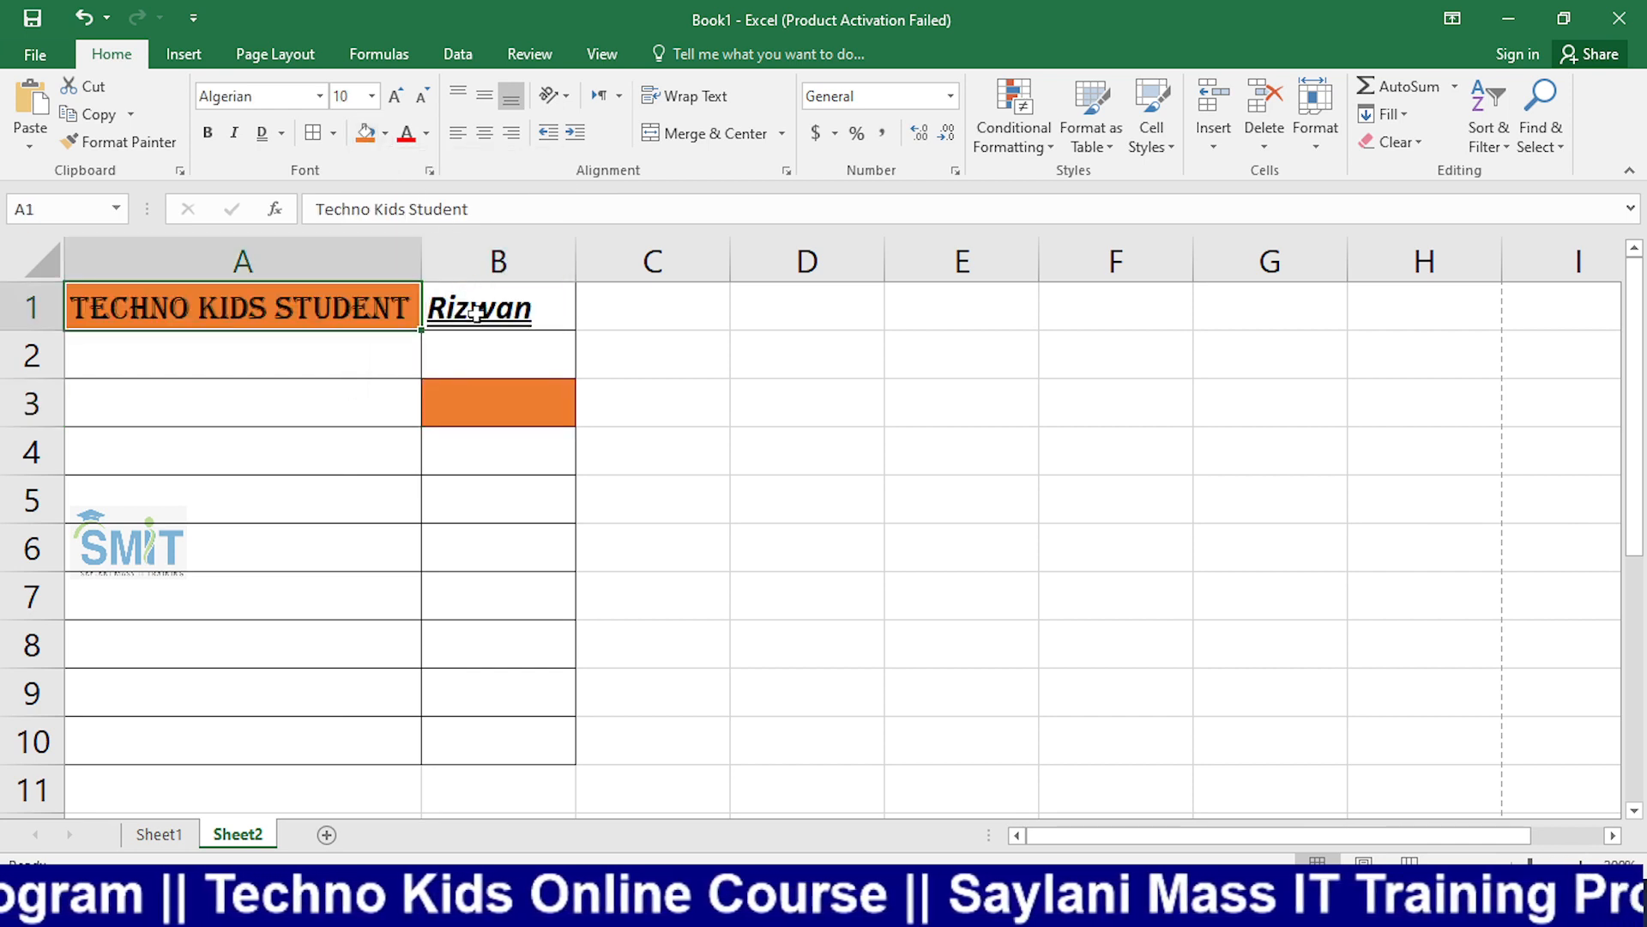
{"action": "left_click", "coordinate": [385, 135]}
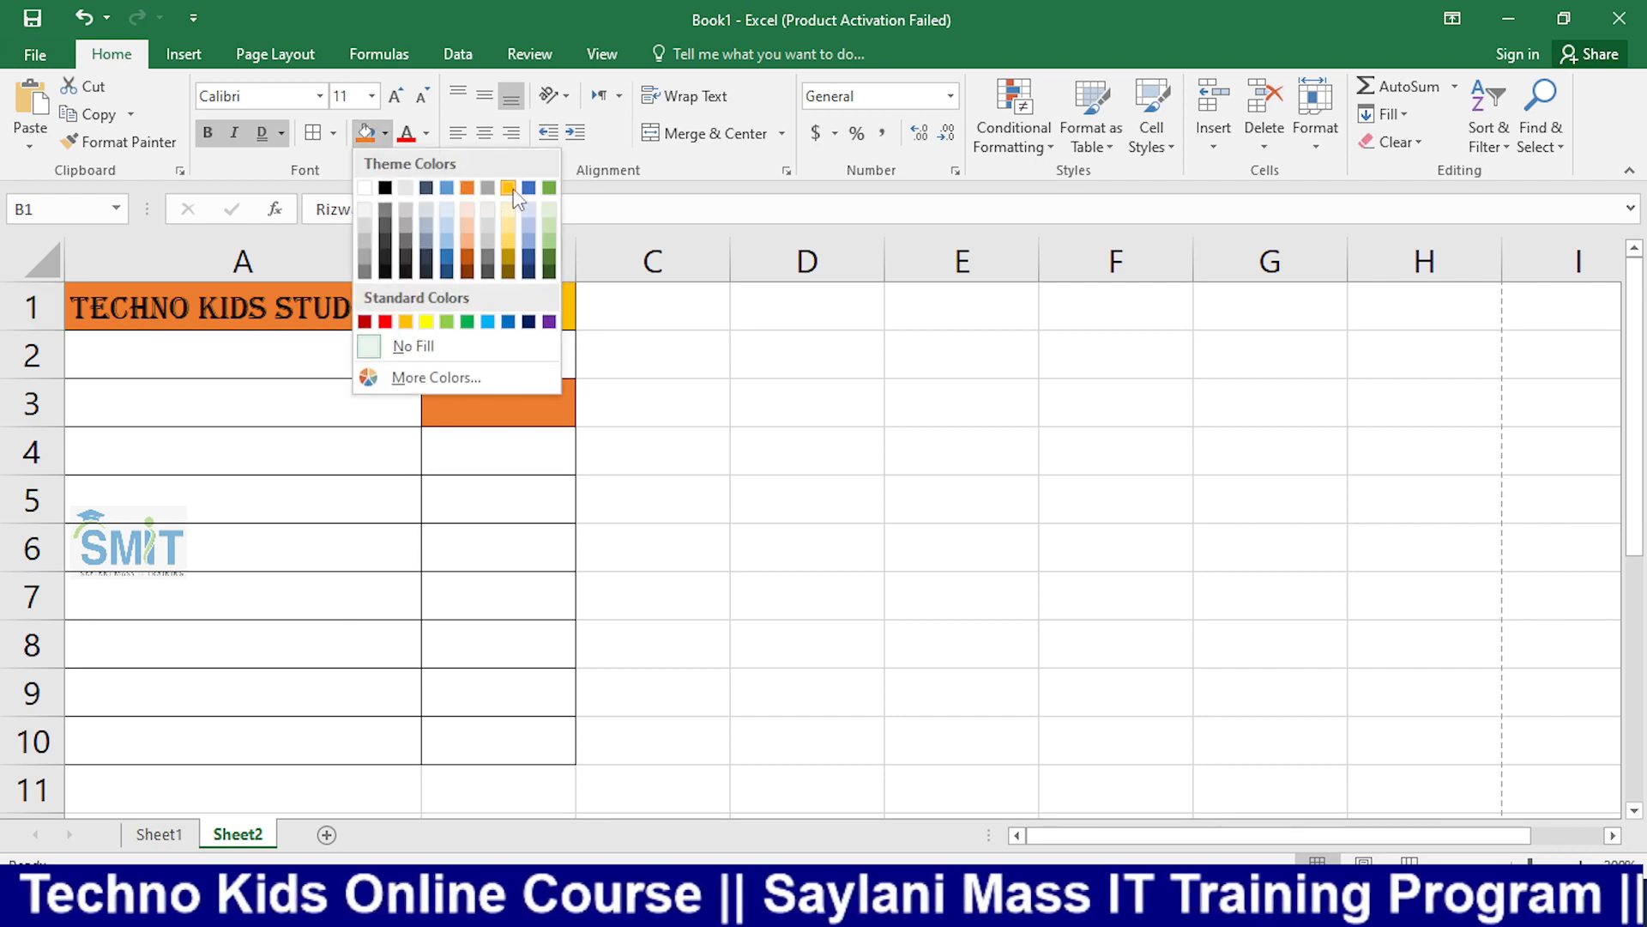
{"action": "left_click", "coordinate": [507, 189]}
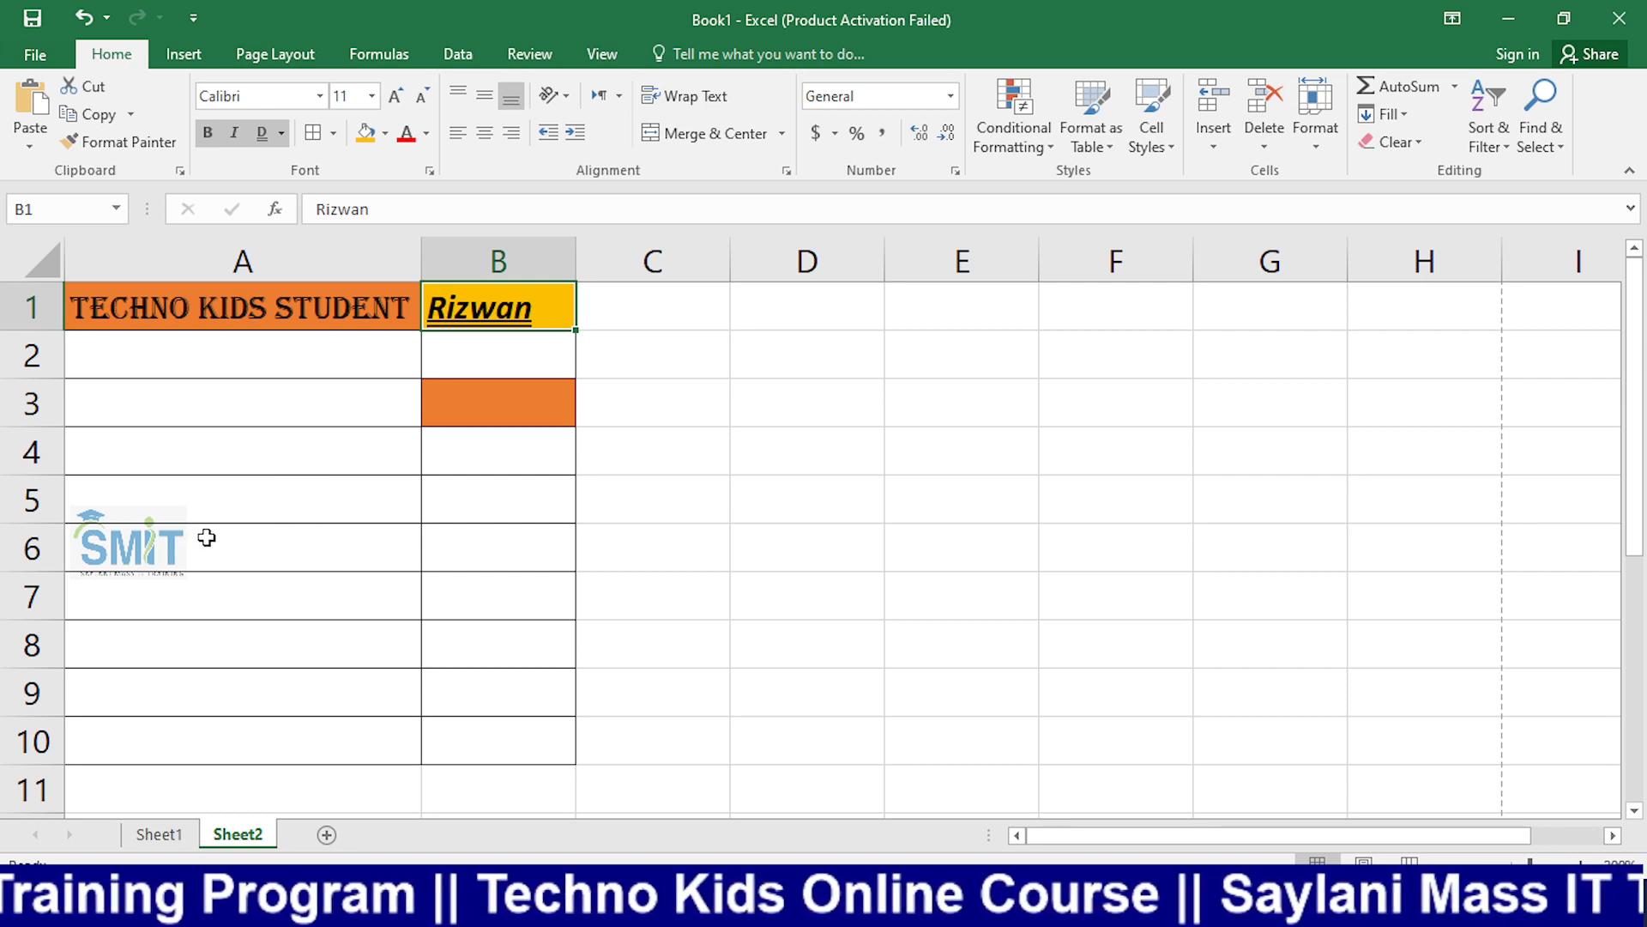
Step: Fill cells A6:B6 with the blue theme color
{"action": "left_click_drag", "start_coordinate": [180, 545], "coordinate": [448, 551]}
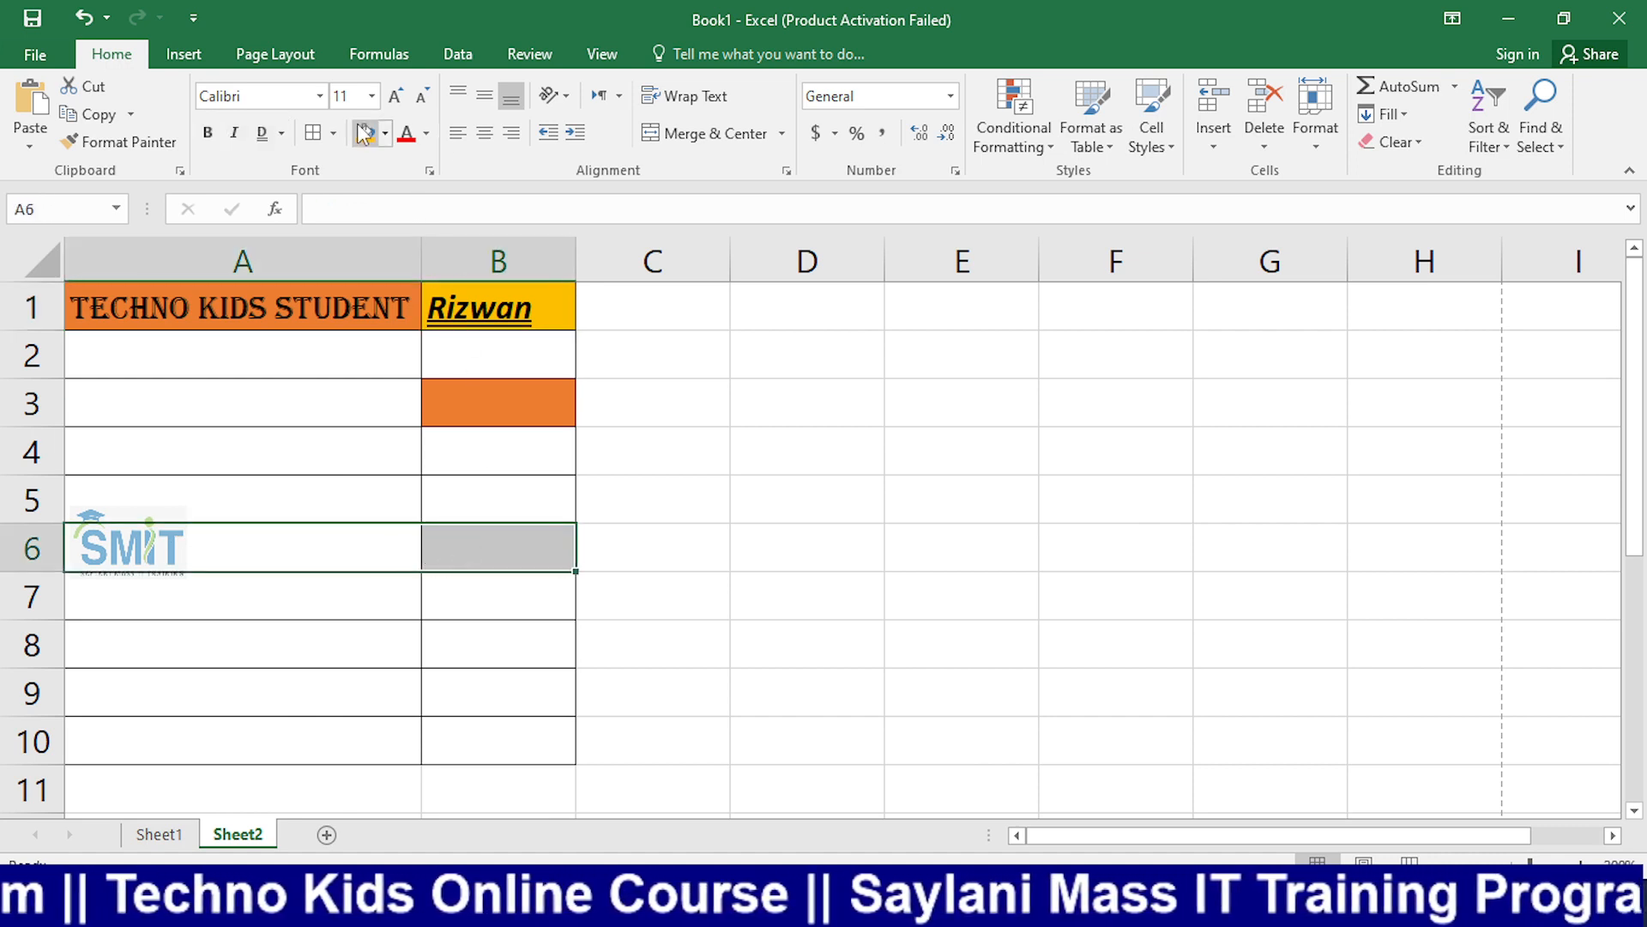
{"action": "left_click", "coordinate": [385, 133]}
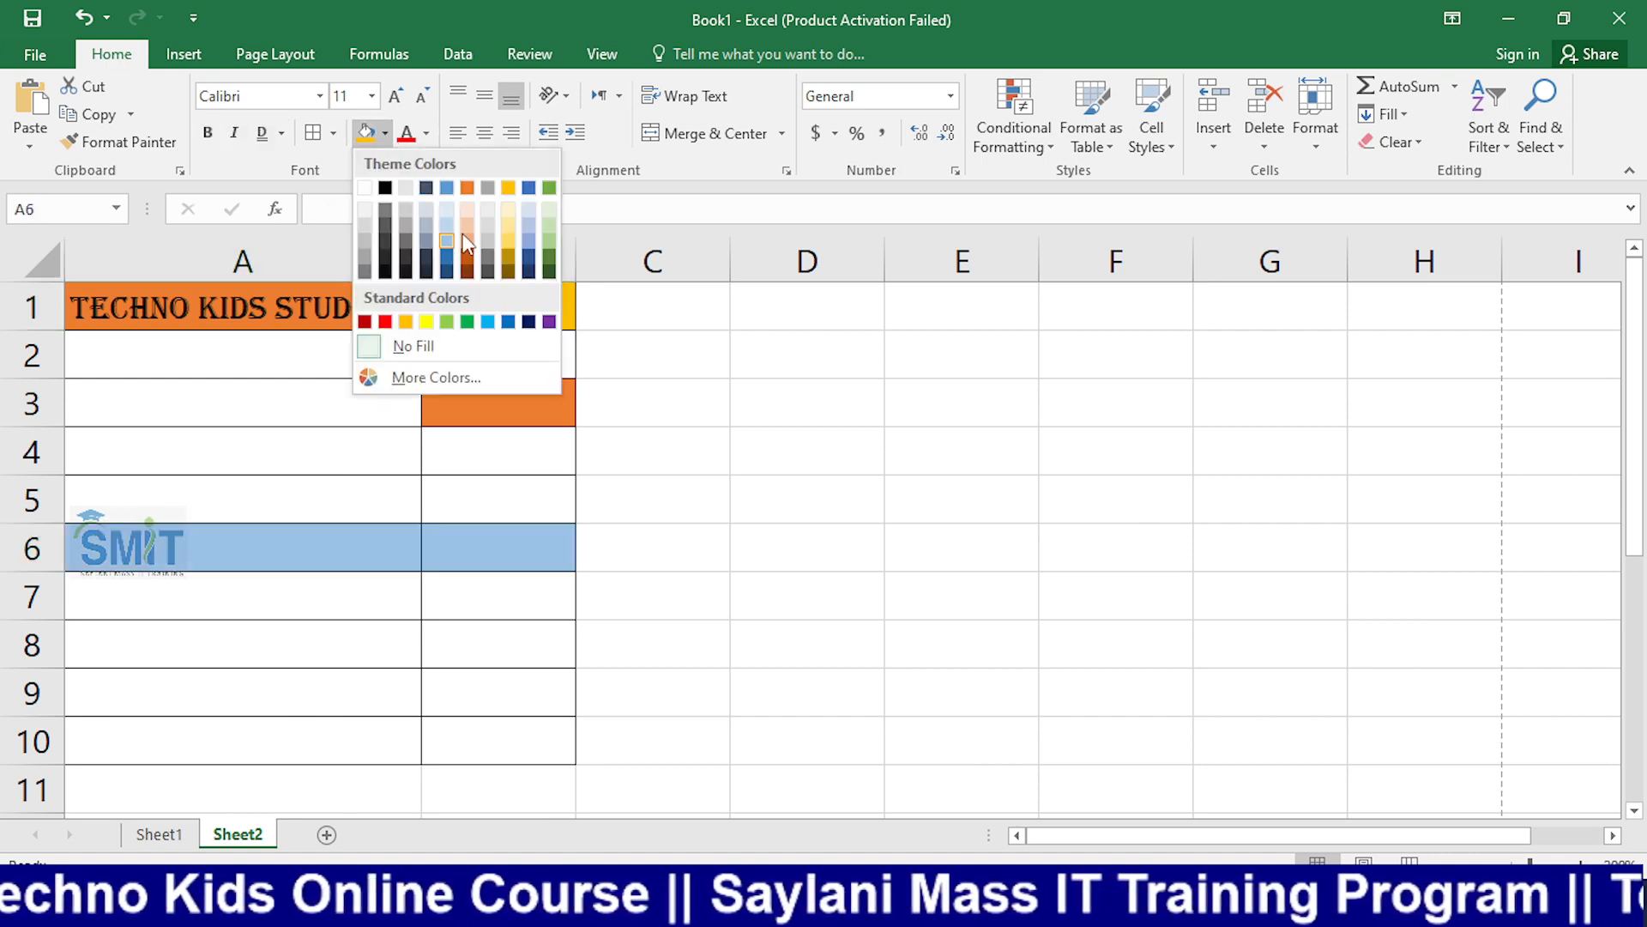
{"action": "left_click", "coordinate": [448, 189]}
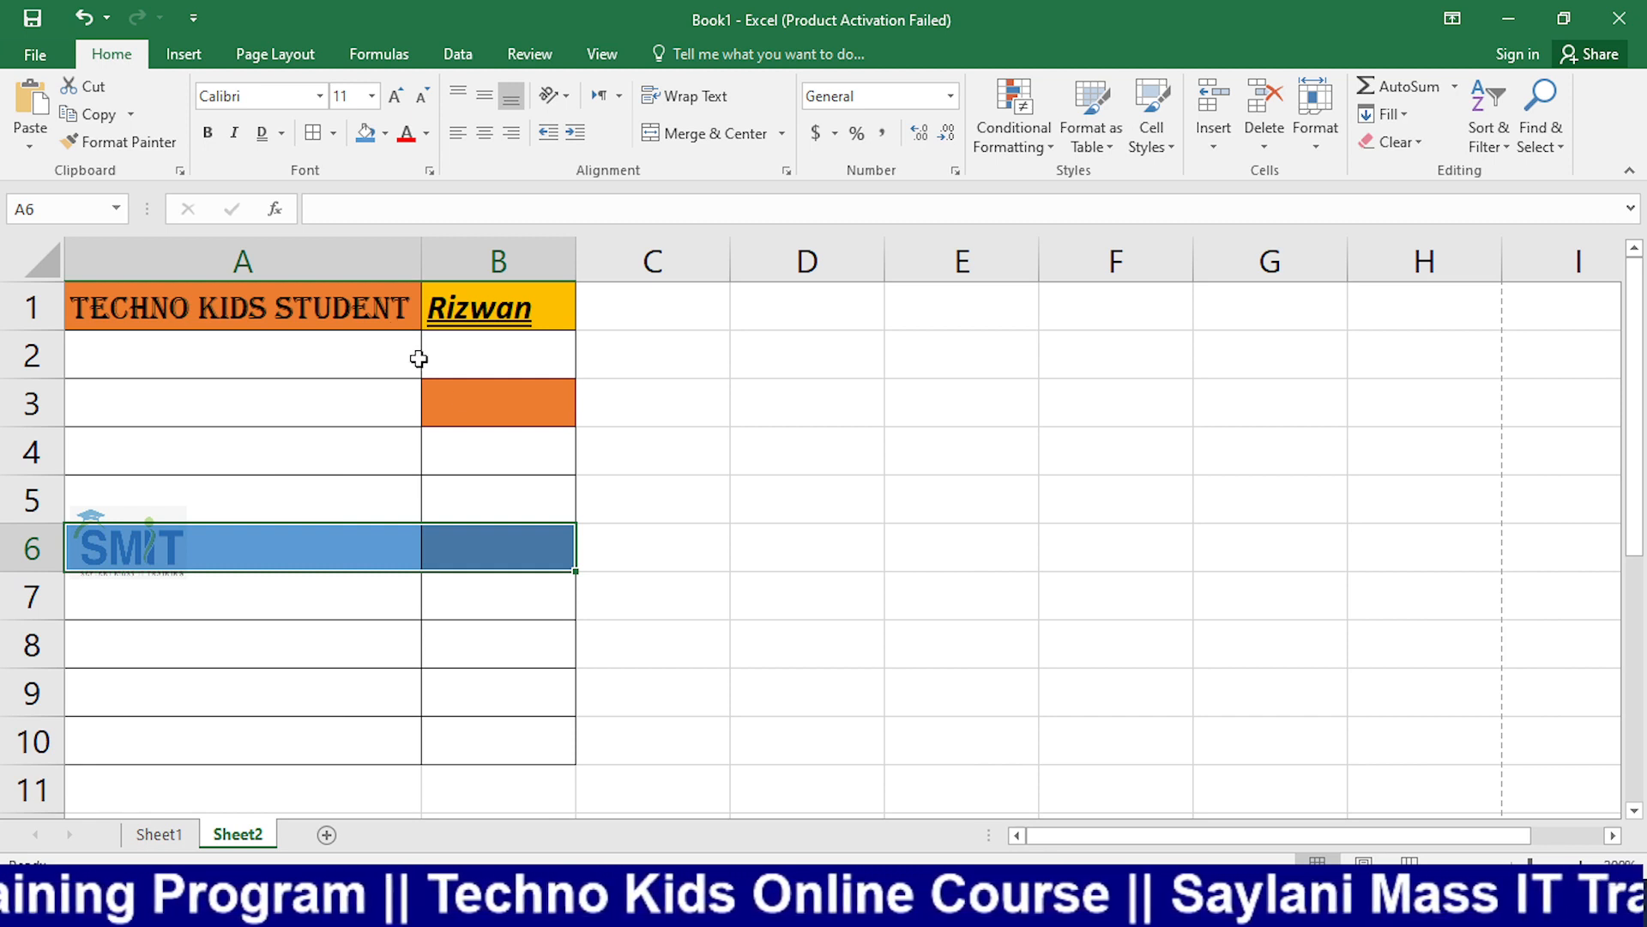
{"action": "left_click", "coordinate": [377, 512]}
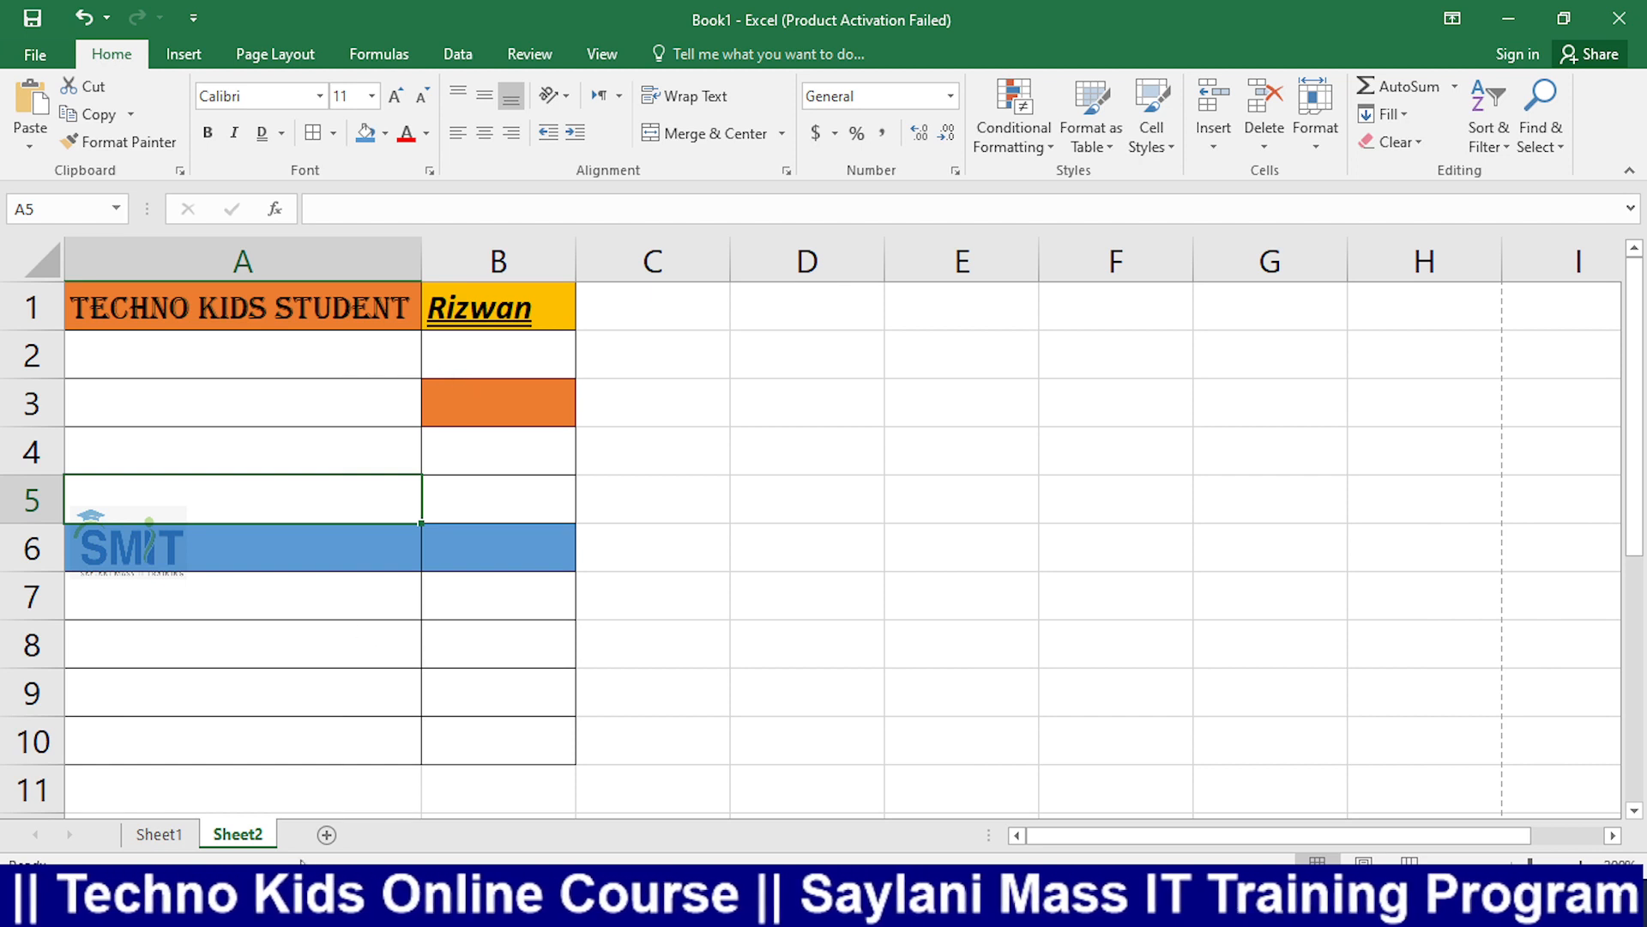
Step: Add a new worksheet and enter 2 in cell A1 and 4 in cell A2
{"action": "left_click", "coordinate": [328, 842]}
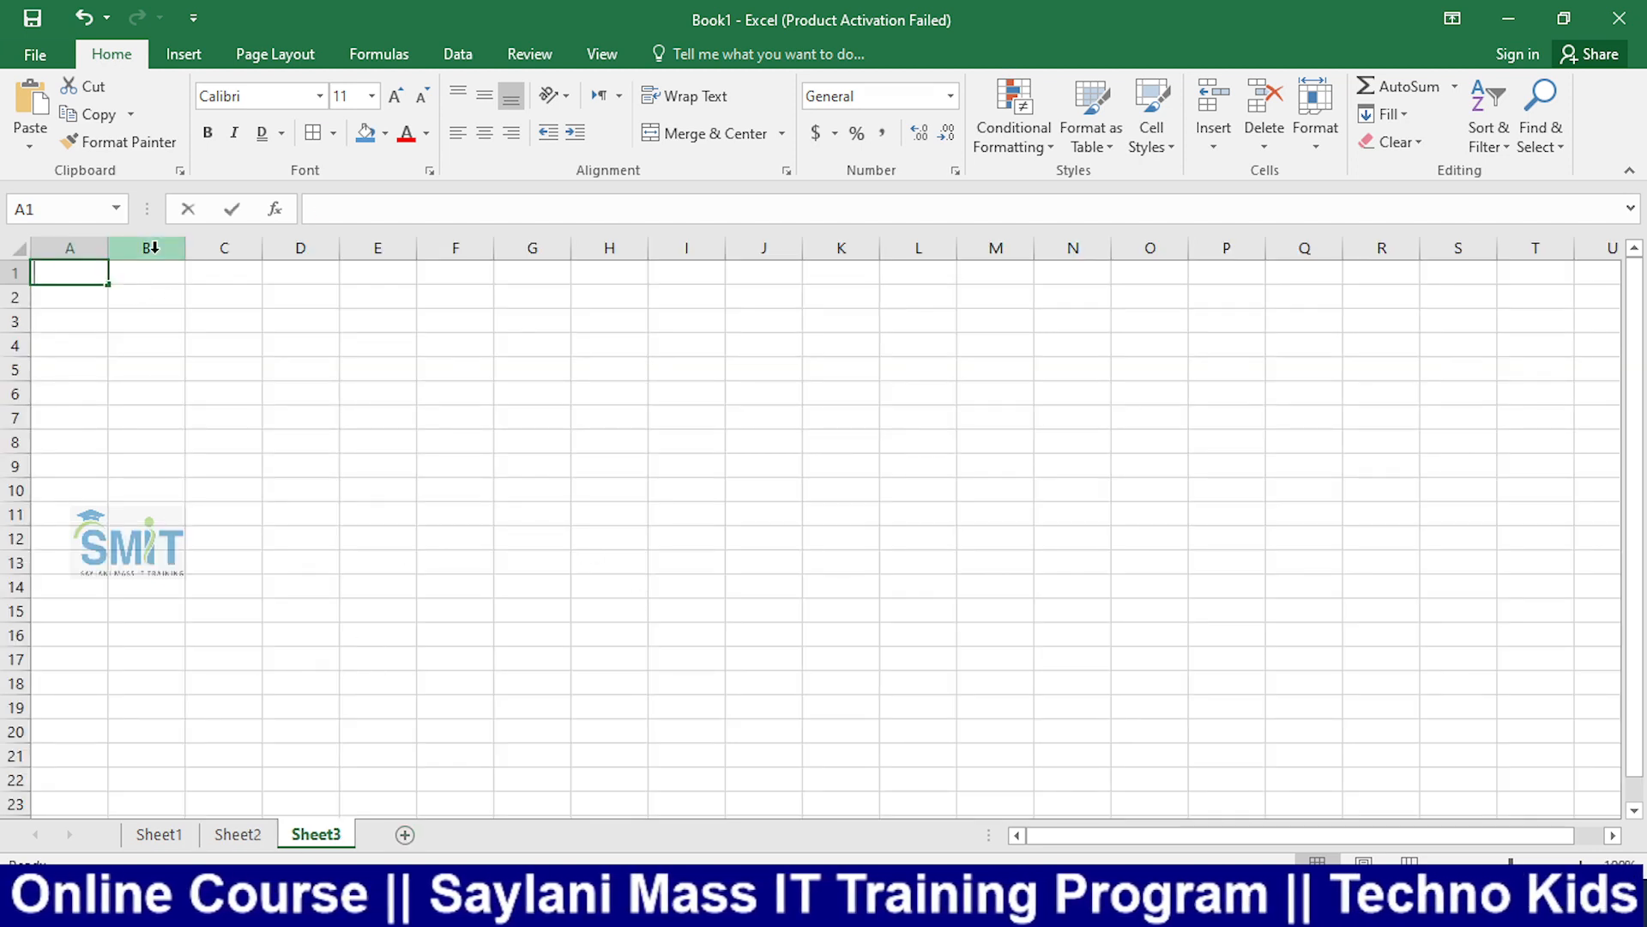
{"action": "type", "text": "2"}
{"action": "key", "text": "Return"}
{"action": "type", "text": "4"}
{"action": "key", "text": "Return"}
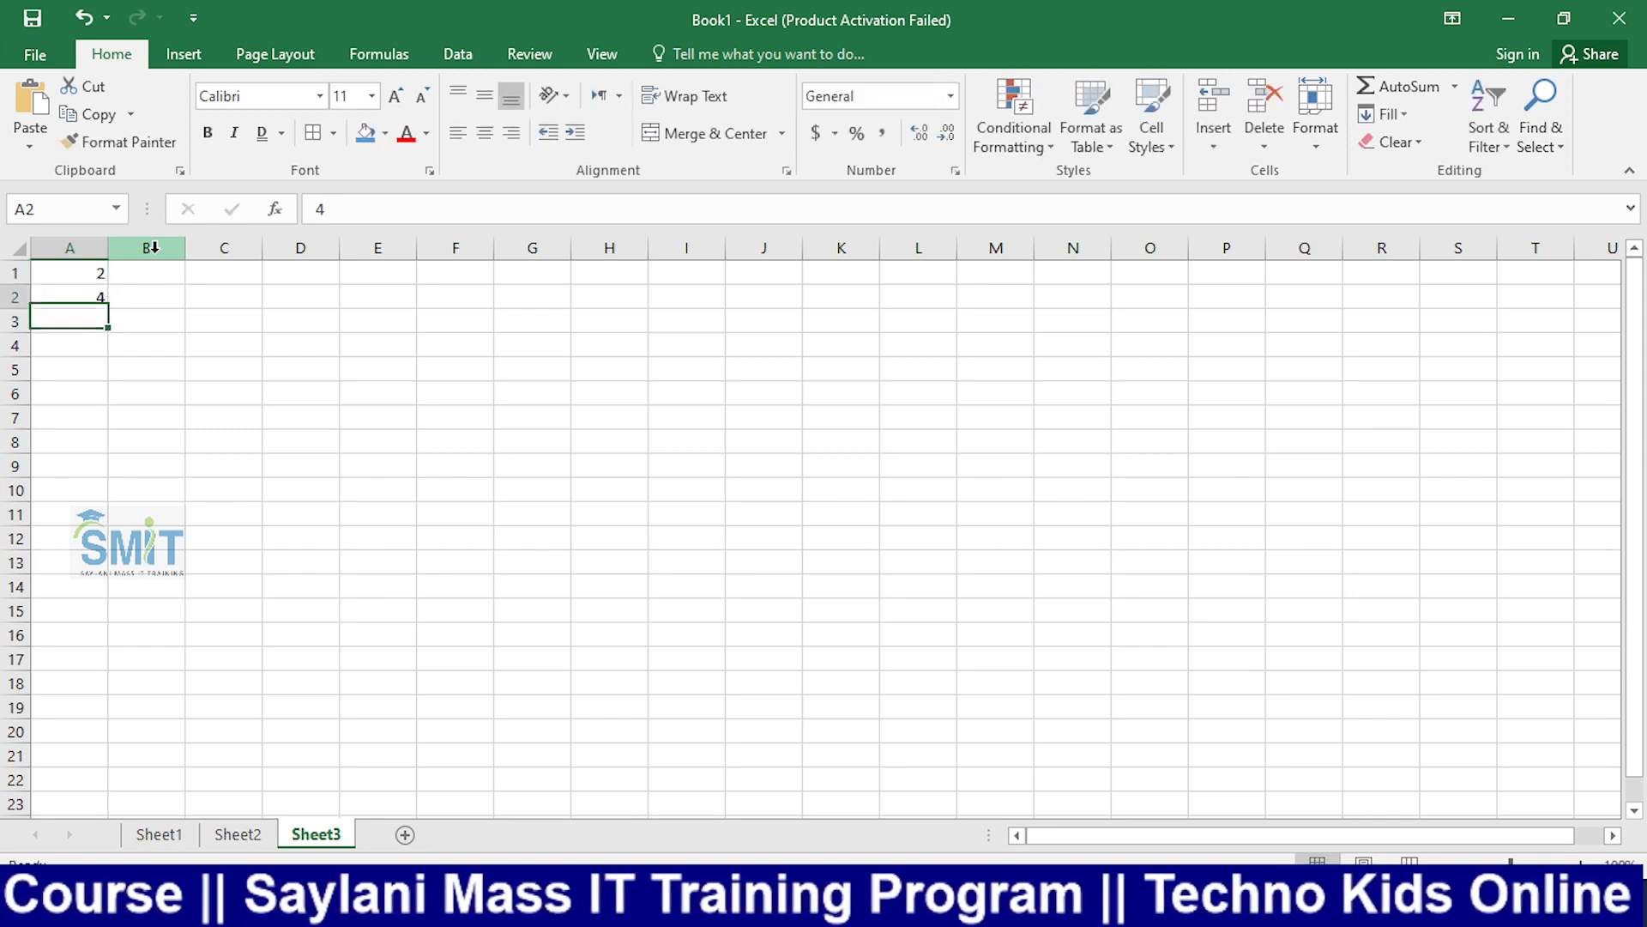
Step: Enter 3 in cell B1 and 6 in cell B2 of the new sheet
{"action": "key", "text": "Up"}
{"action": "key", "text": "Right"}
{"action": "key", "text": "Up"}
{"action": "type", "text": "36"}
{"action": "key", "text": "Return"}
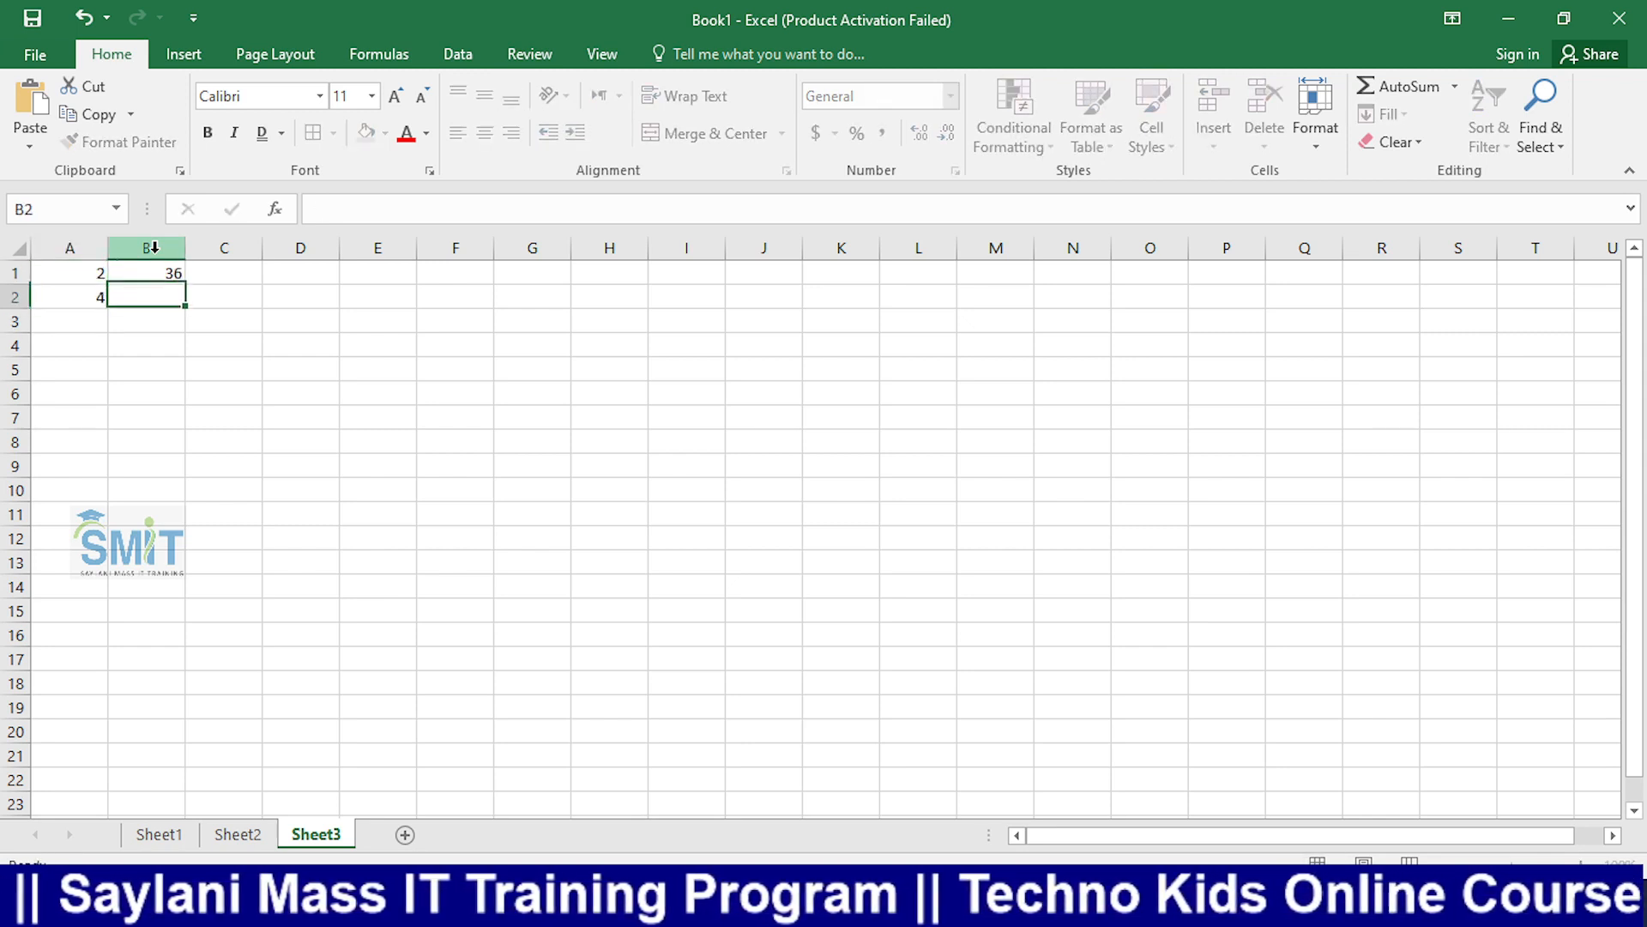
{"action": "key", "text": "Up"}
{"action": "type", "text": "3"}
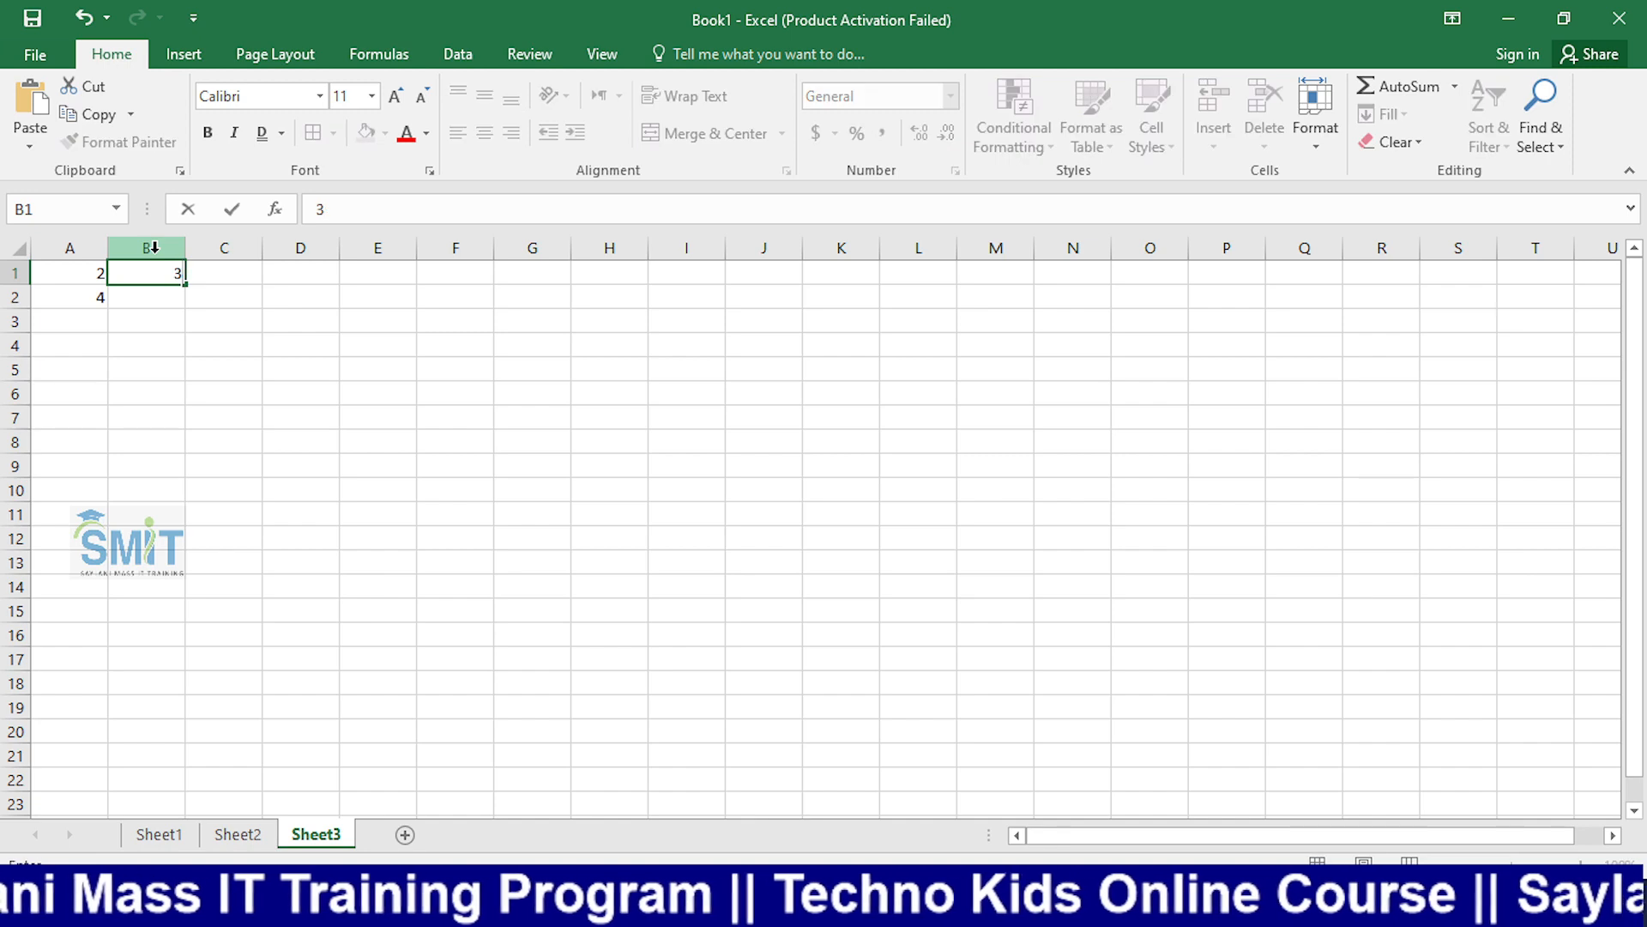
{"action": "key", "text": "Return"}
{"action": "type", "text": "6"}
{"action": "key", "text": "Return"}
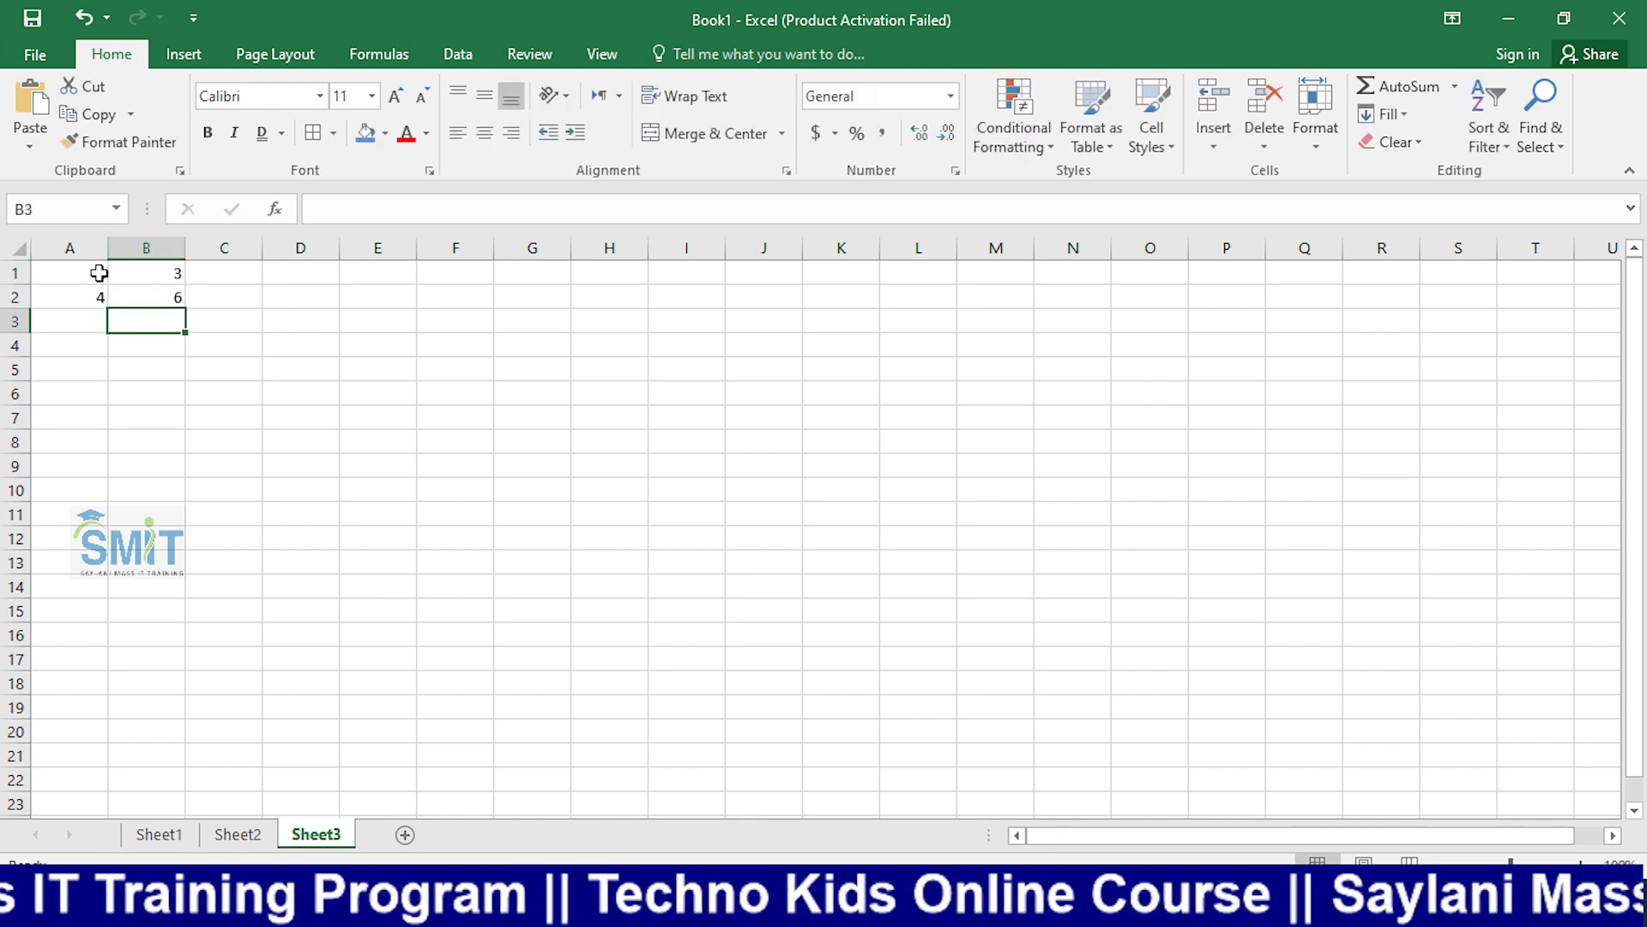
{"action": "scroll", "coordinate": [1367, 725], "scroll_direction": "up", "scroll_amount": 5, "text": "ctrl"}
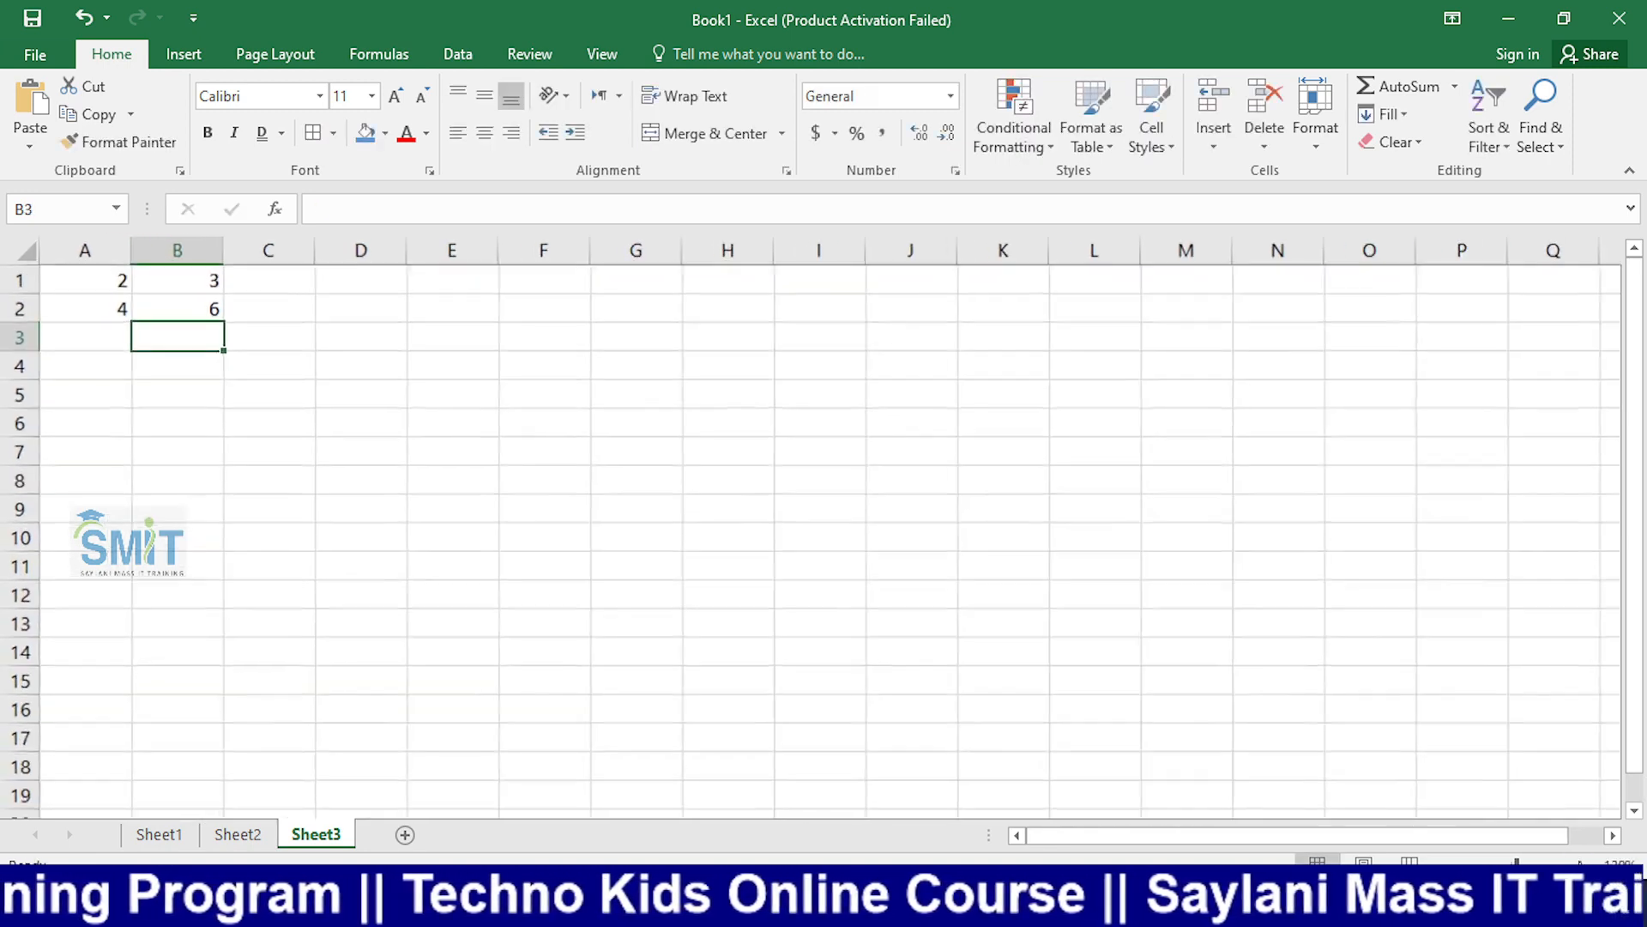
Step: Autofill the number series from A1:B2 across the range A1:I10 to build multiplication tables
{"action": "scroll", "coordinate": [342, 367], "scroll_direction": "up", "scroll_amount": 1, "text": "ctrl"}
{"action": "left_click_drag", "start_coordinate": [172, 294], "coordinate": [192, 313]}
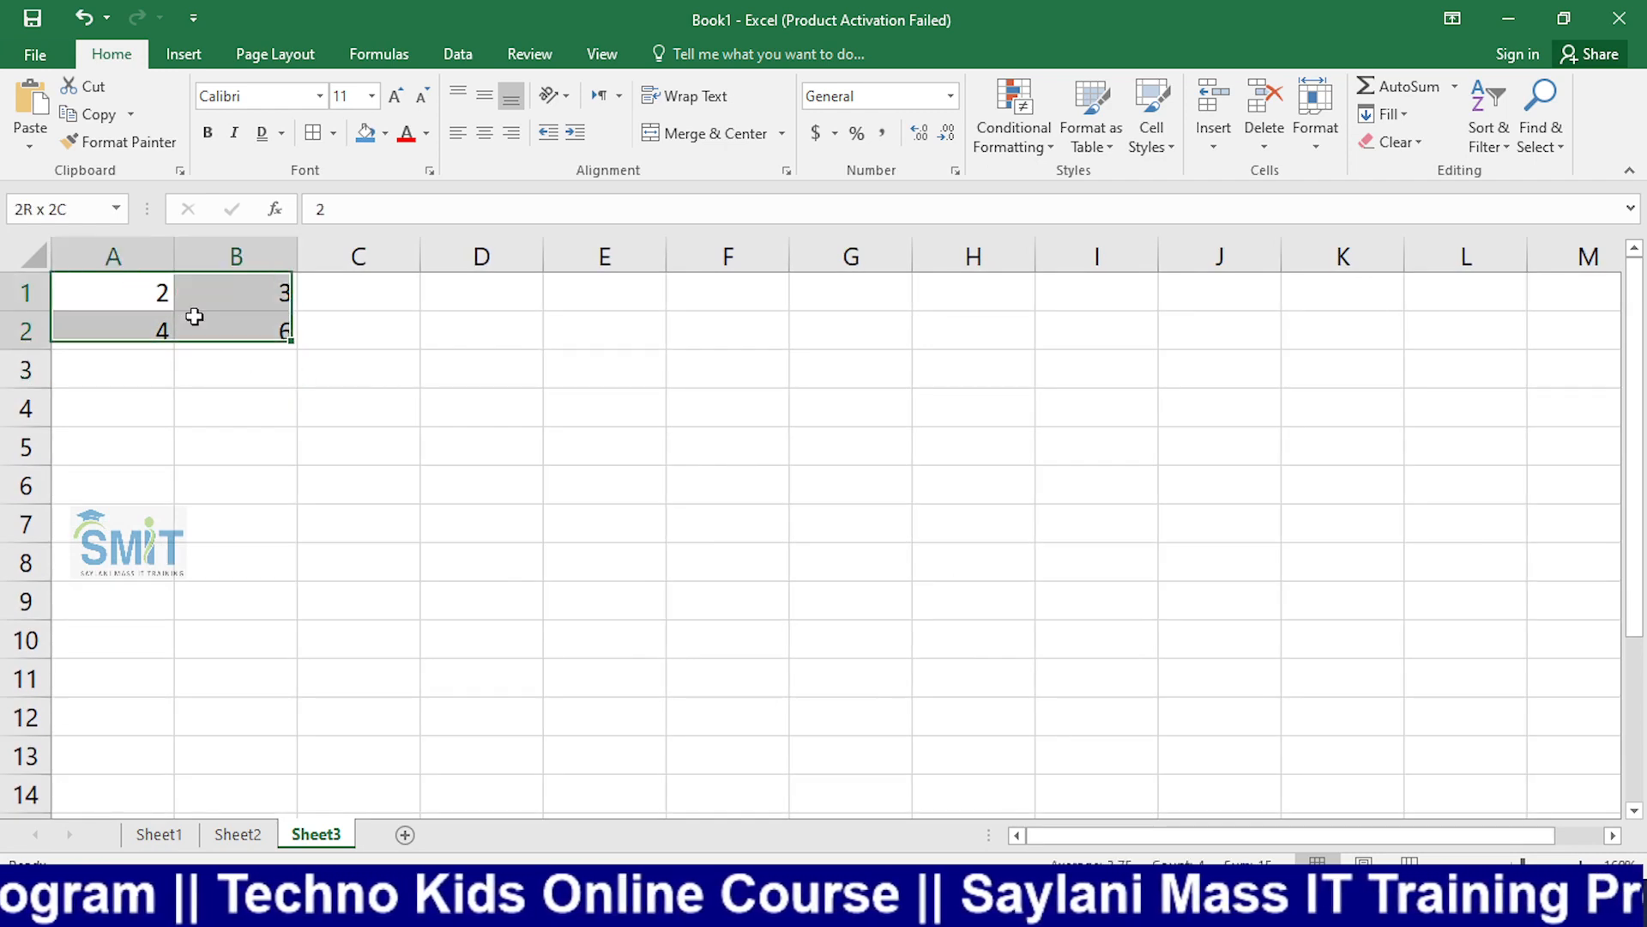
{"action": "left_click_drag", "start_coordinate": [300, 350], "coordinate": [1148, 661]}
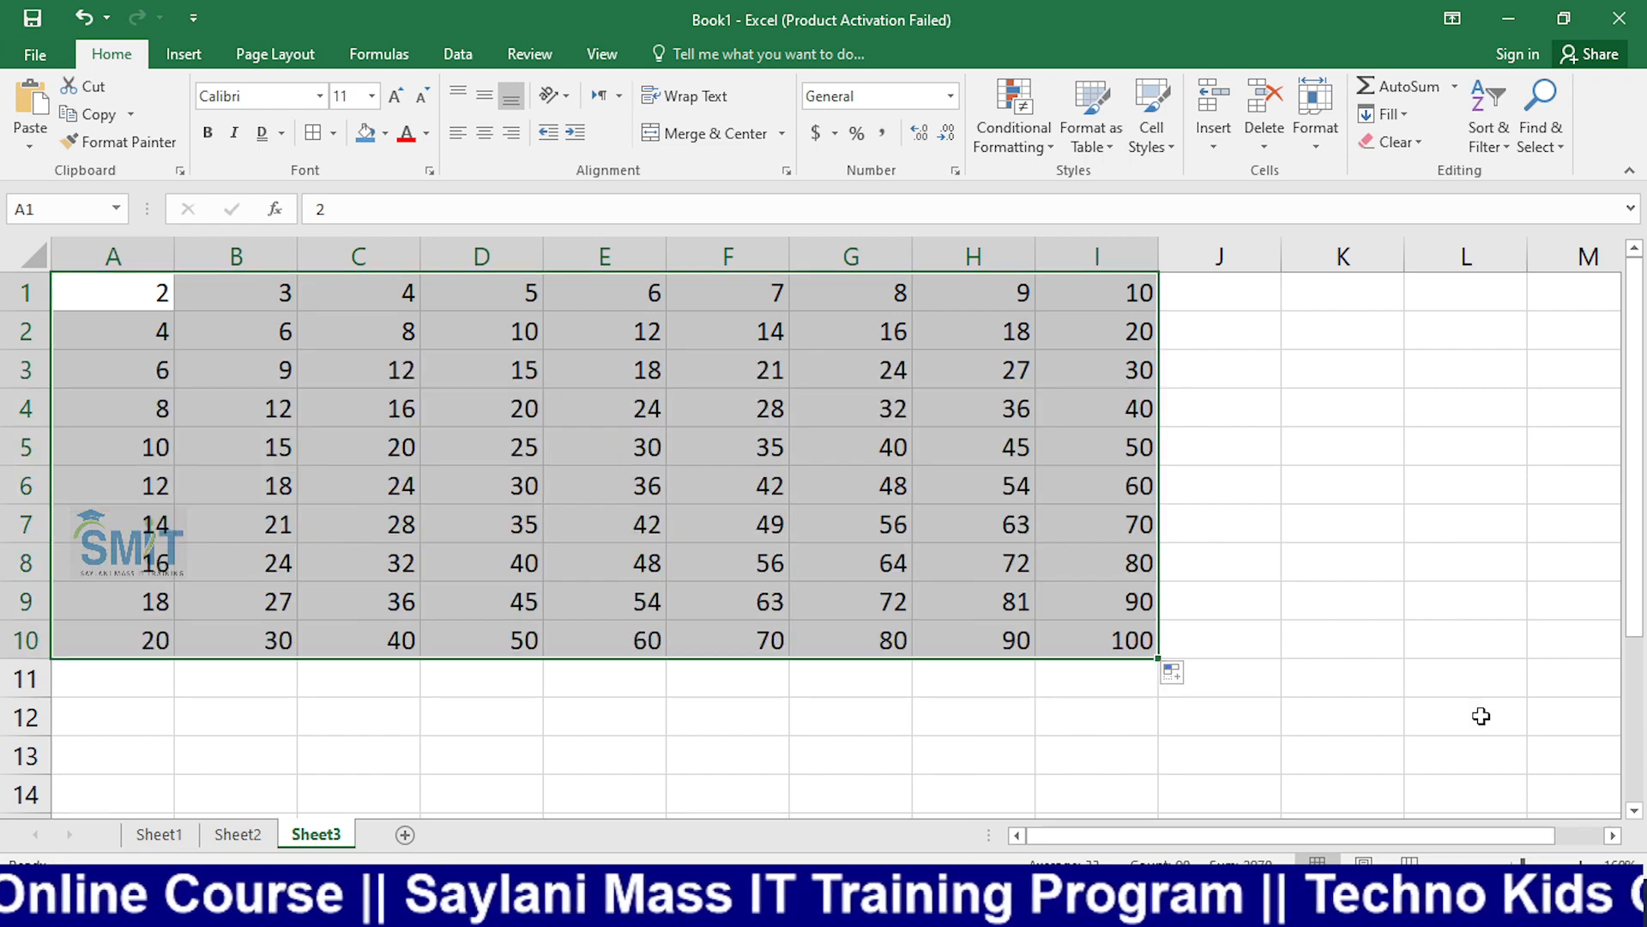
{"action": "scroll", "coordinate": [1507, 612], "scroll_direction": "up", "scroll_amount": 2}
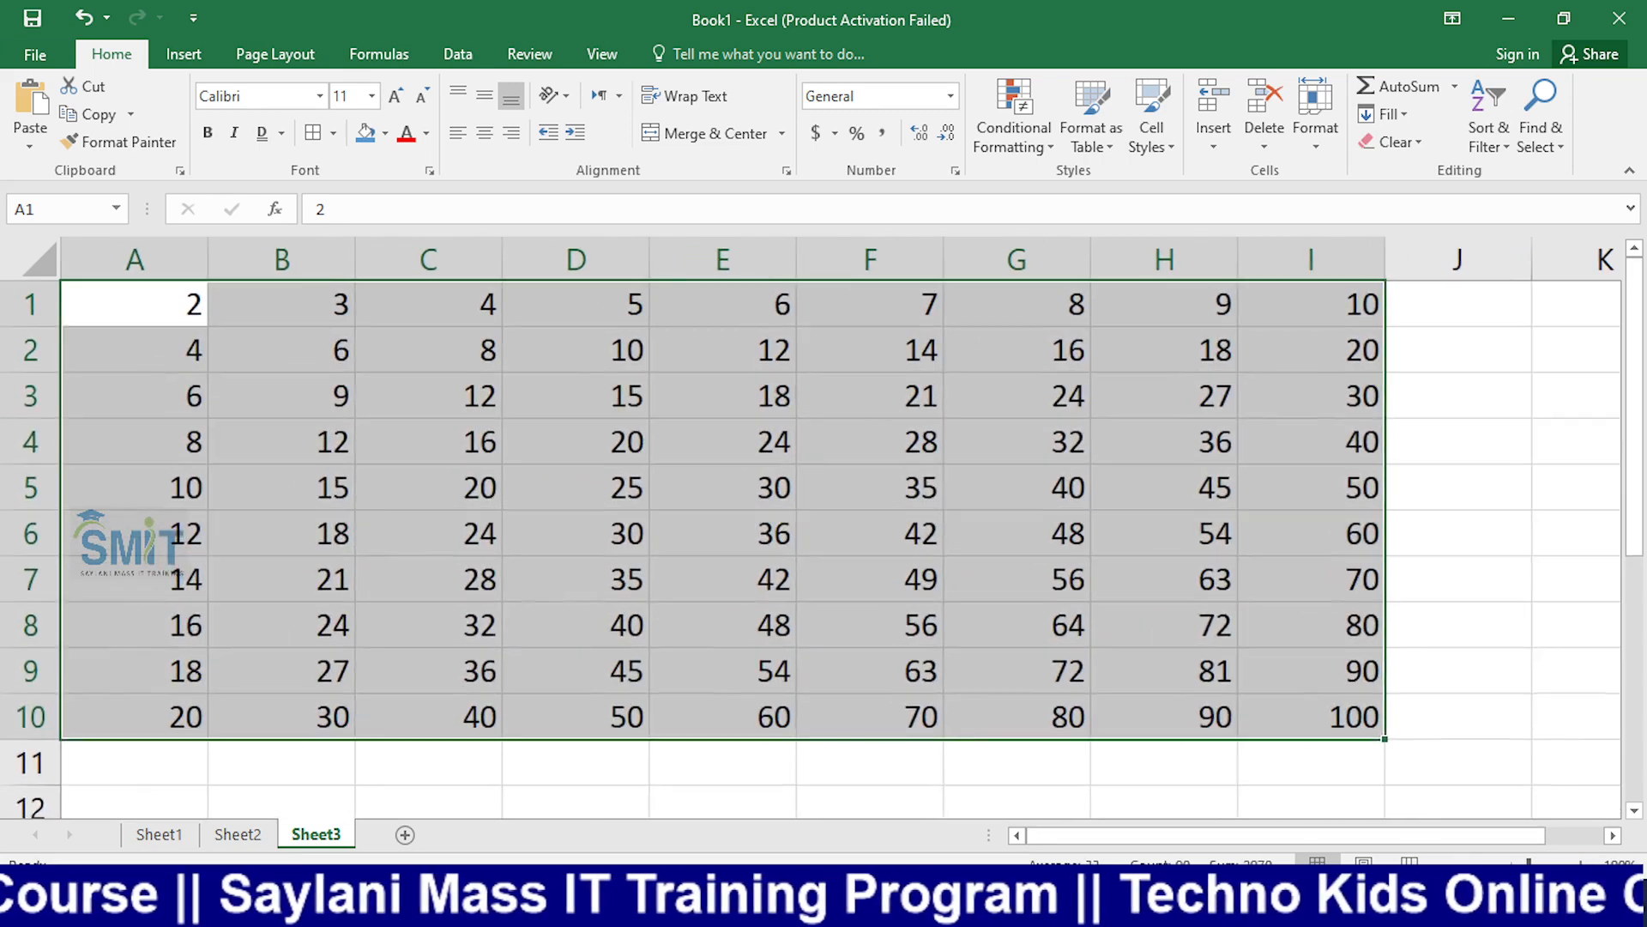
Step: Preview how the multiplication tables print without borders, and return to the sheet
{"action": "left_click", "coordinate": [1504, 613]}
{"action": "key", "text": "ctrl+p"}
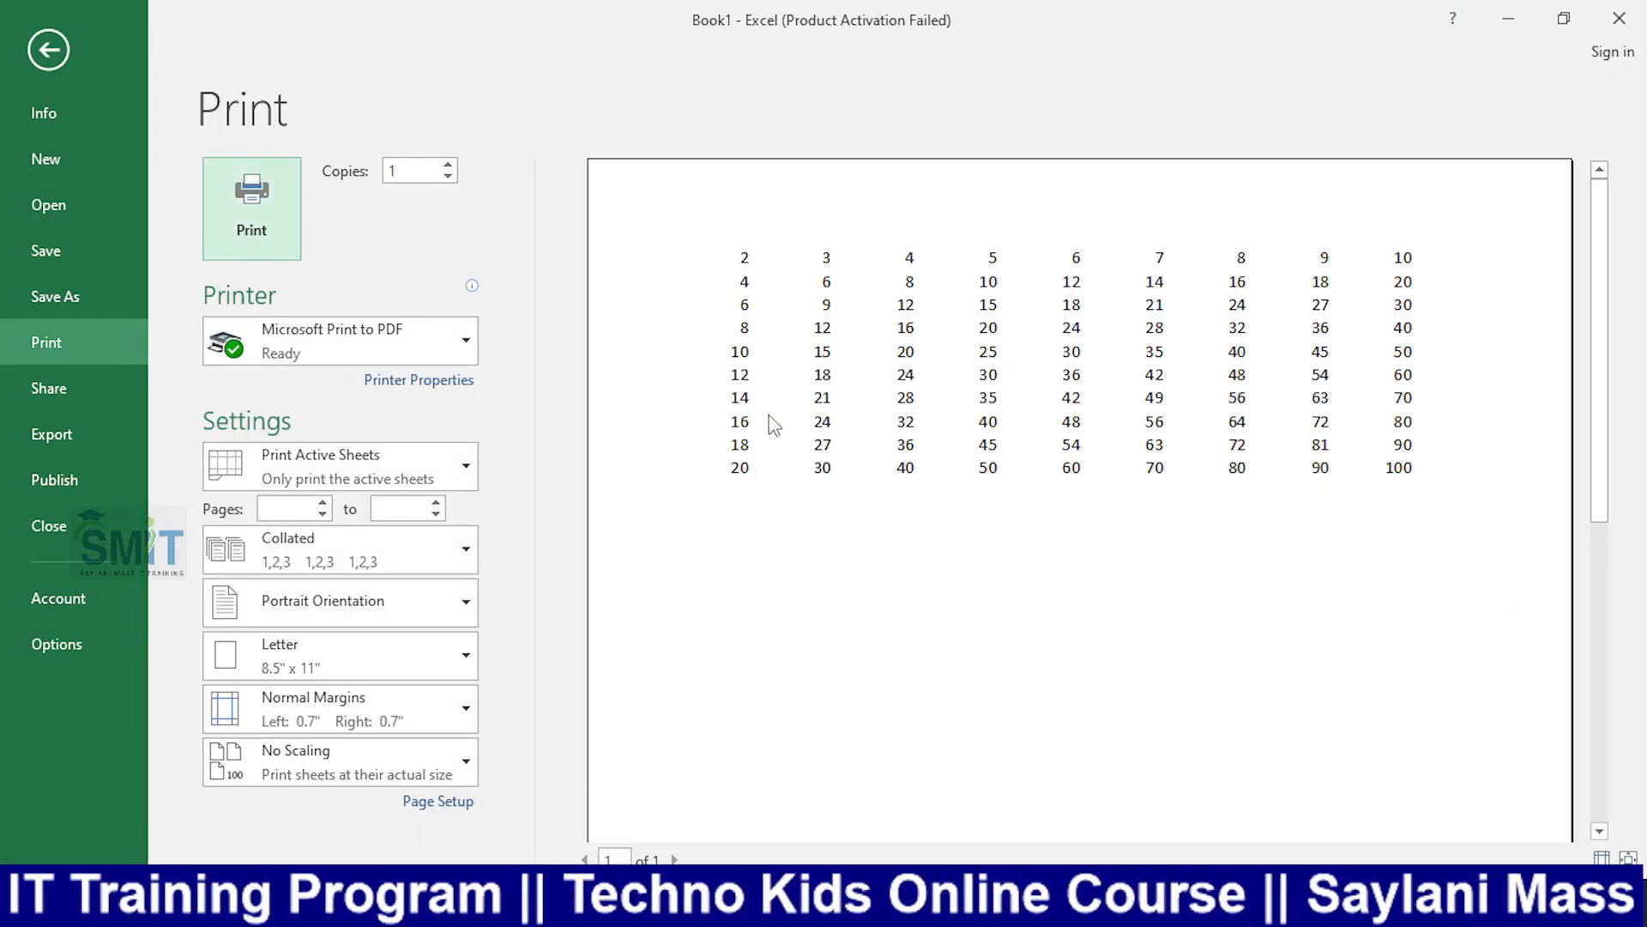
{"action": "key", "text": "Escape"}
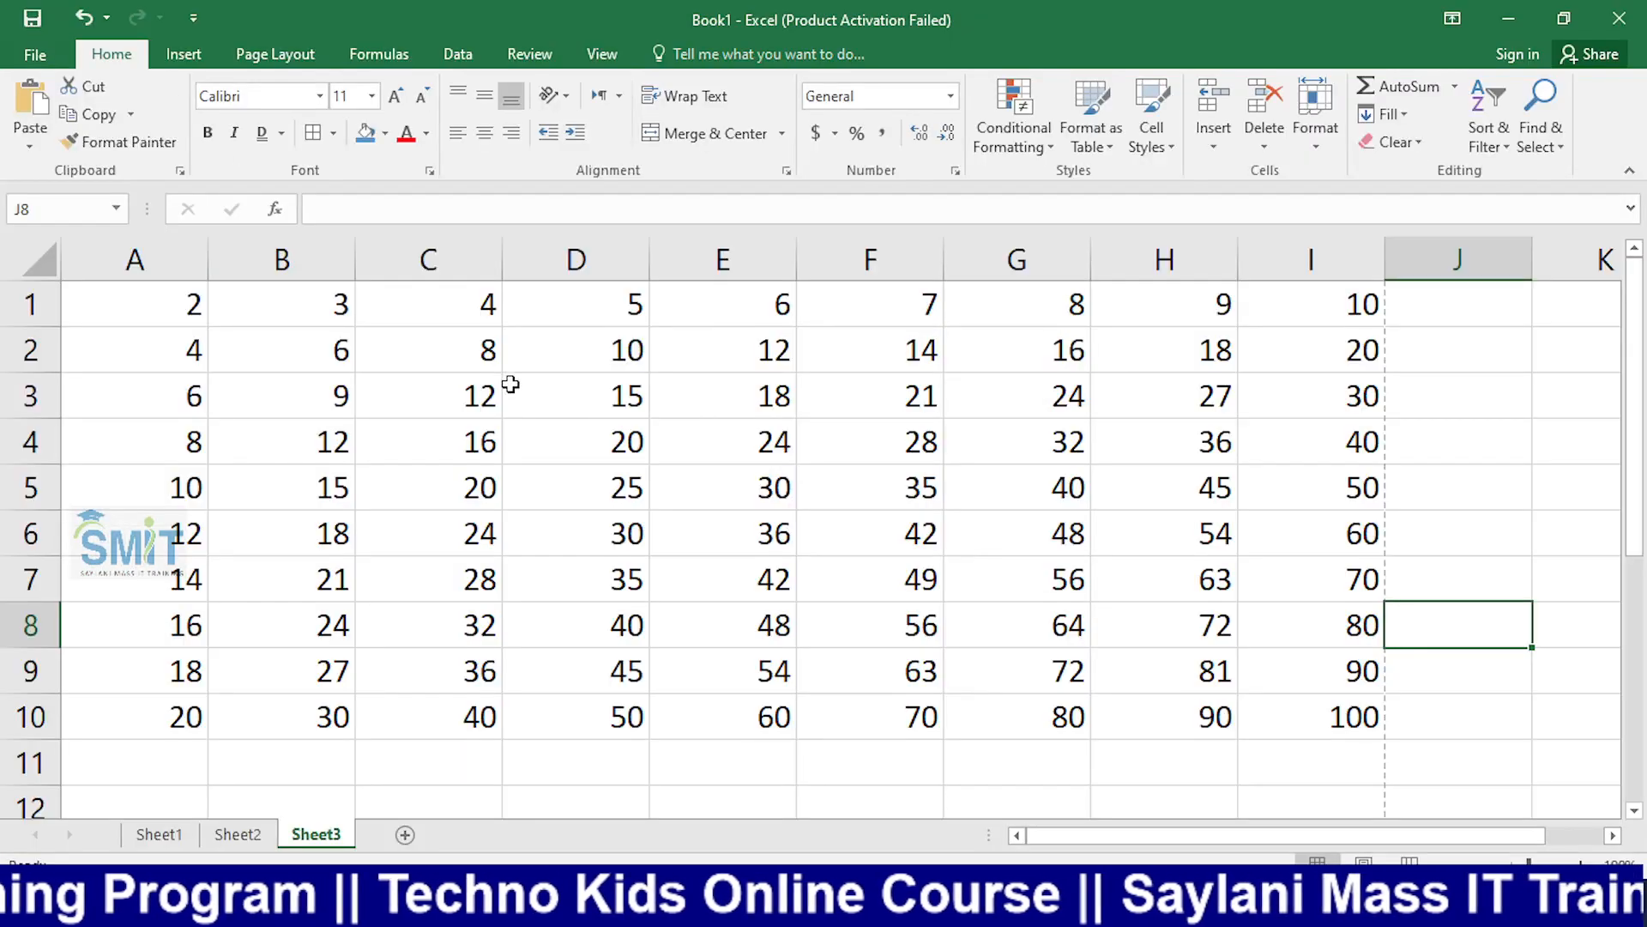
Step: Apply All Borders to the range A1:I10
{"action": "left_click_drag", "start_coordinate": [176, 313], "coordinate": [1306, 708]}
{"action": "left_click", "coordinate": [333, 133]}
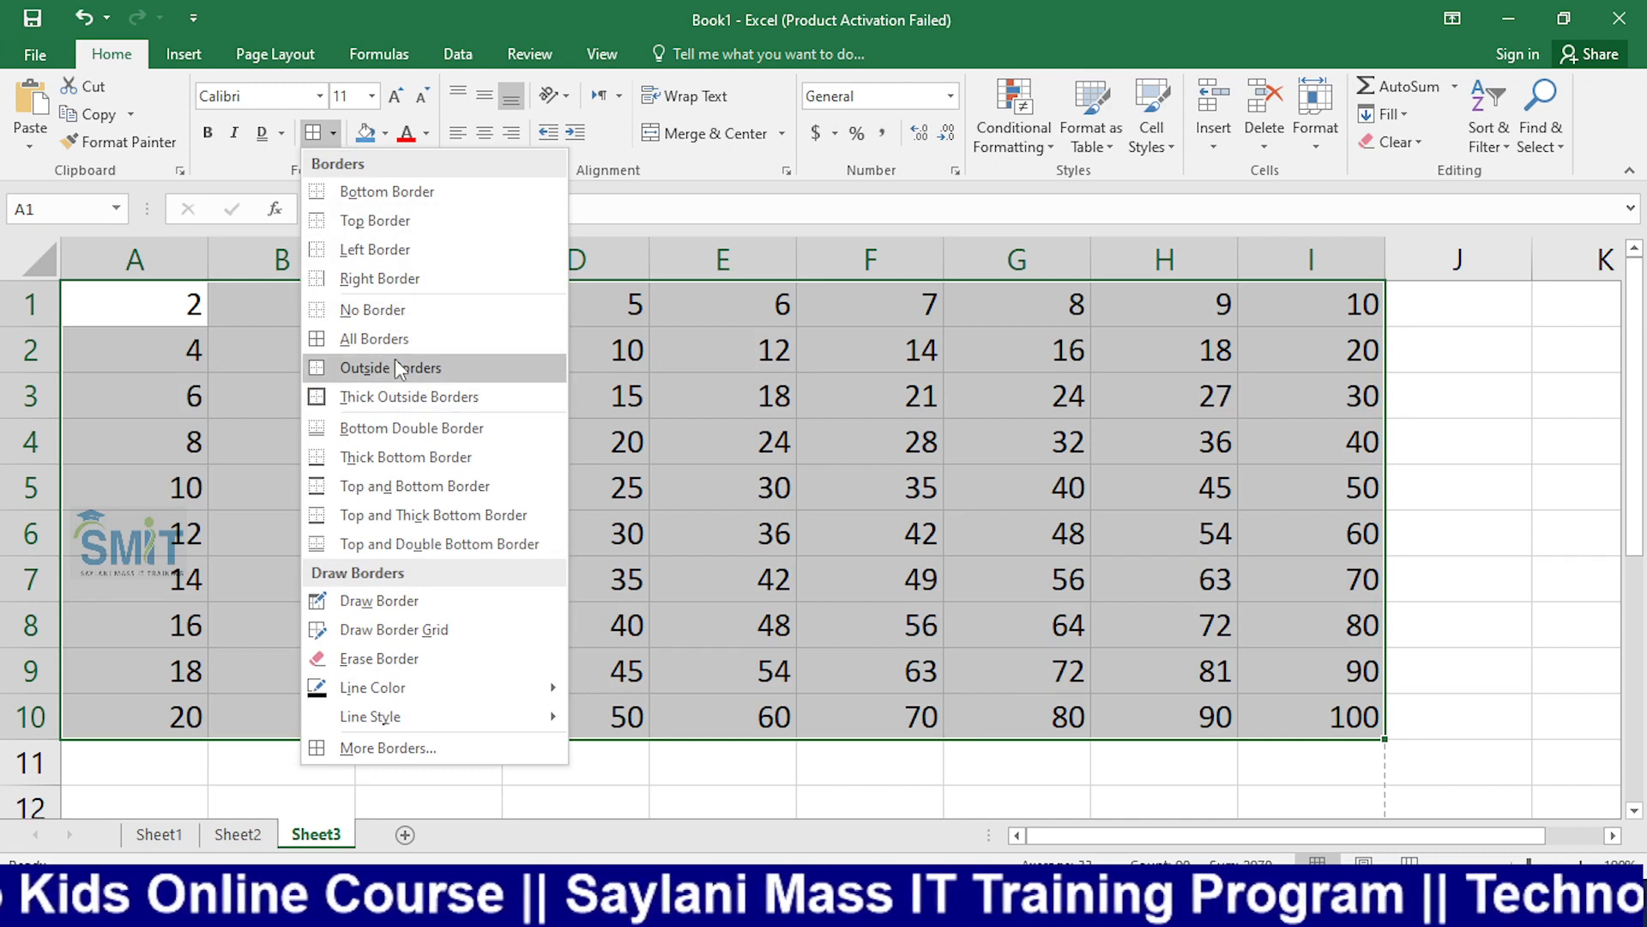
{"action": "left_click", "coordinate": [386, 339]}
{"action": "left_click", "coordinate": [862, 455]}
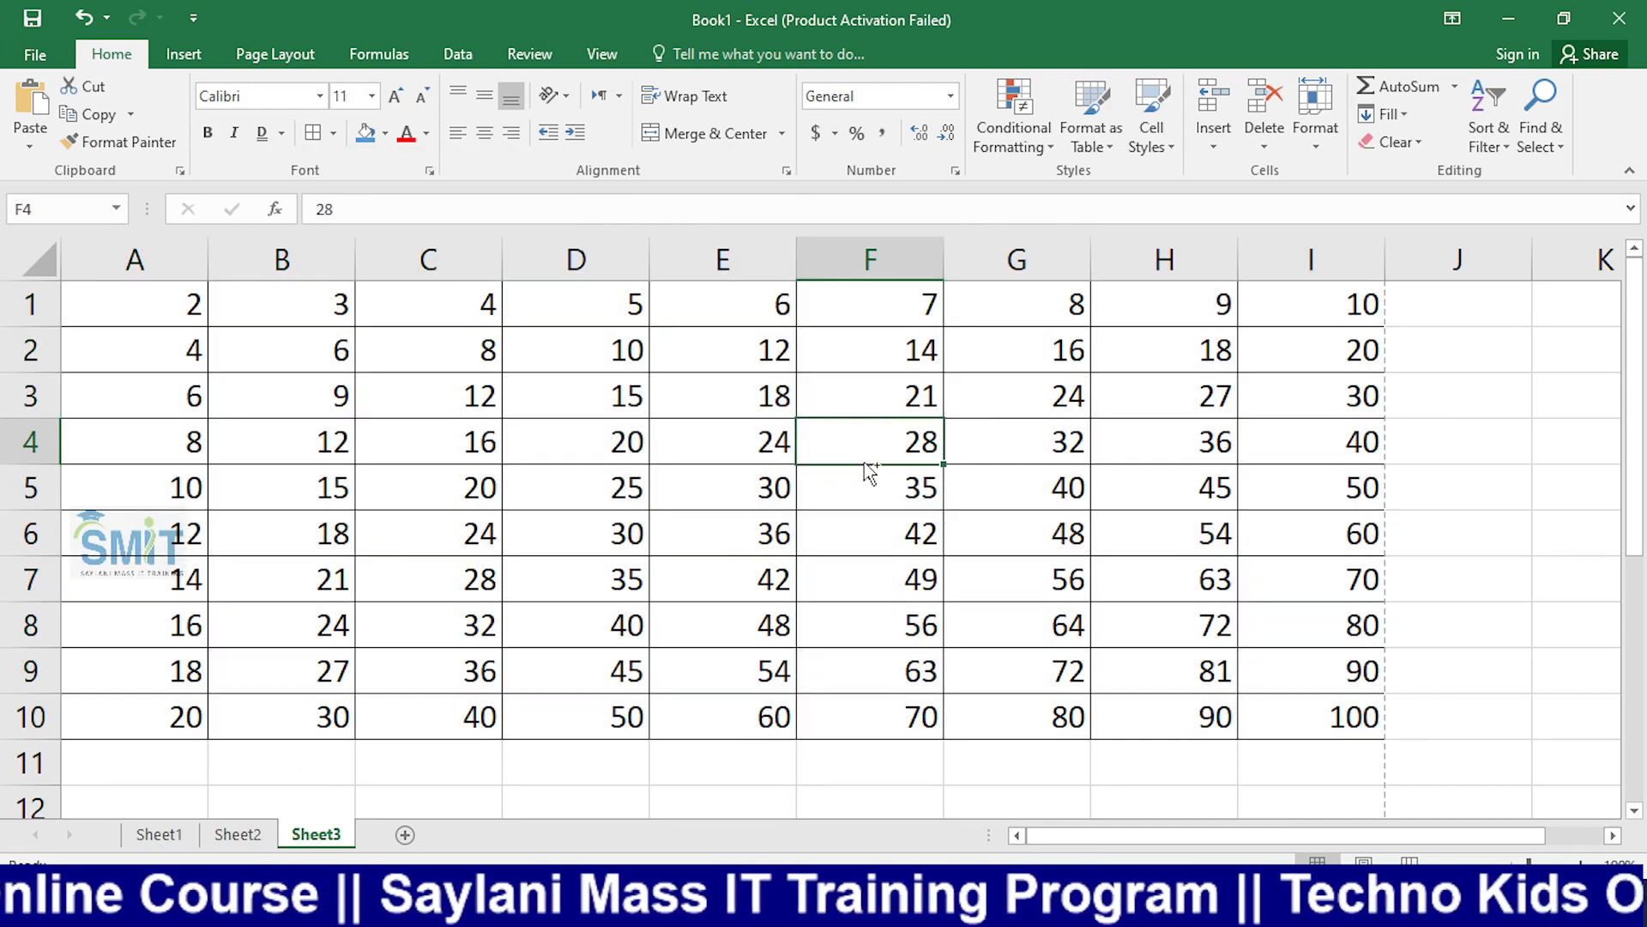
Step: Check the bordered multiplication tables in the print preview and return to the sheet
{"action": "key", "text": "ctrl+p"}
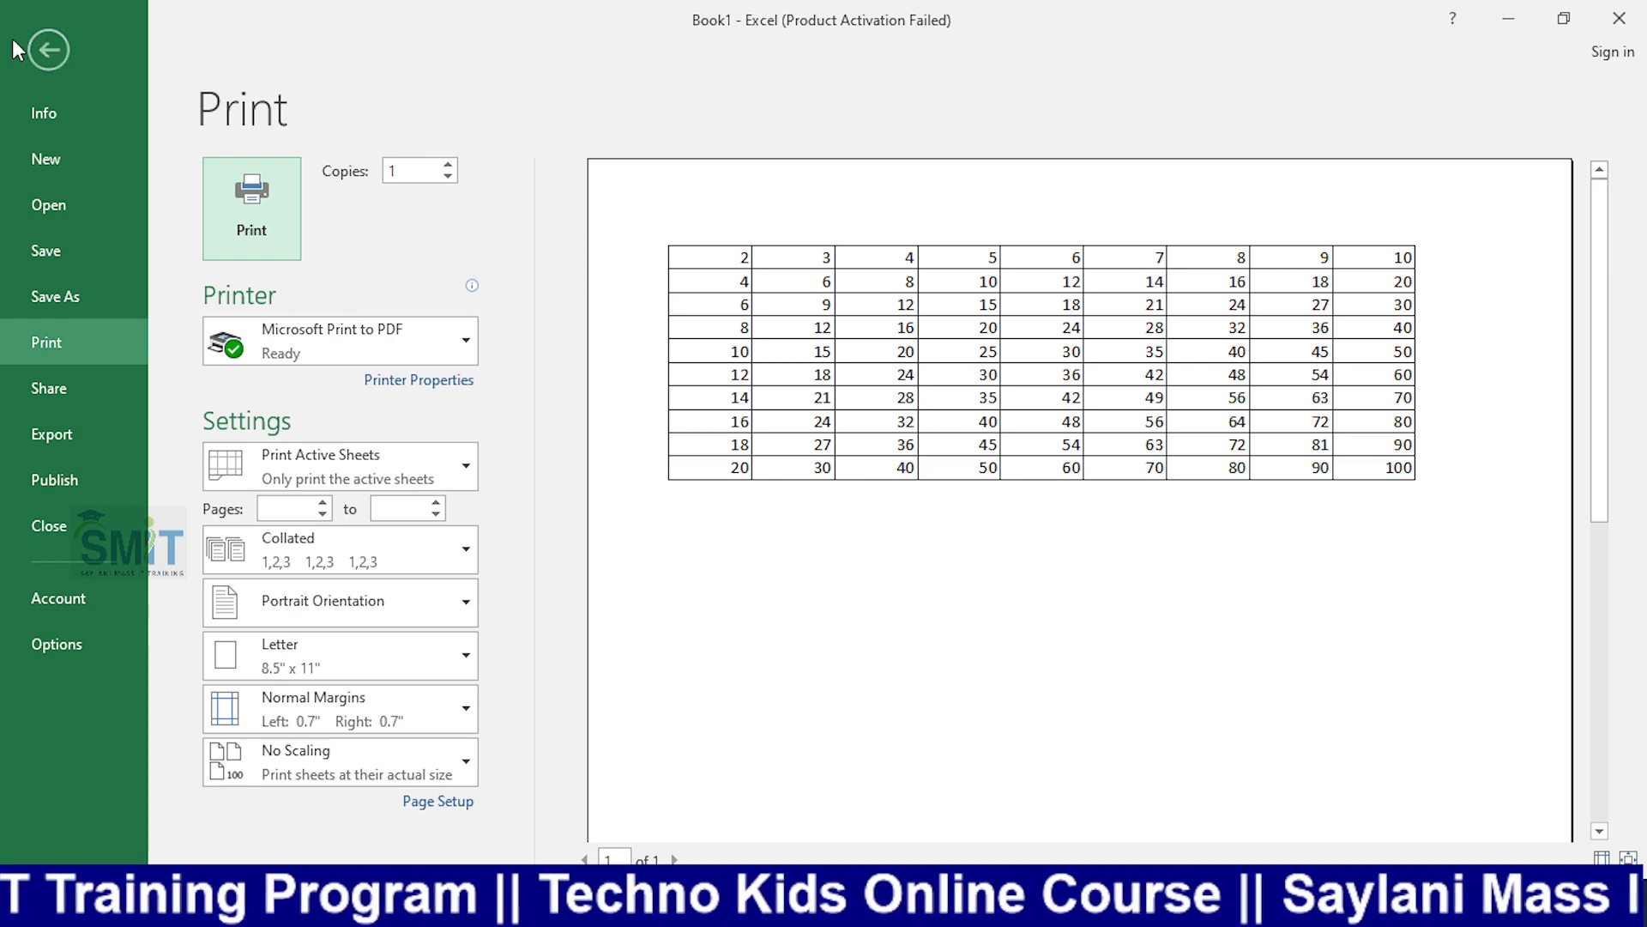
{"action": "left_click", "coordinate": [48, 49]}
{"action": "left_click", "coordinate": [107, 382]}
Step: Fill cells A1:A10 with the blue theme color and cells B1:B10 with gold
{"action": "left_click_drag", "start_coordinate": [135, 320], "coordinate": [148, 719]}
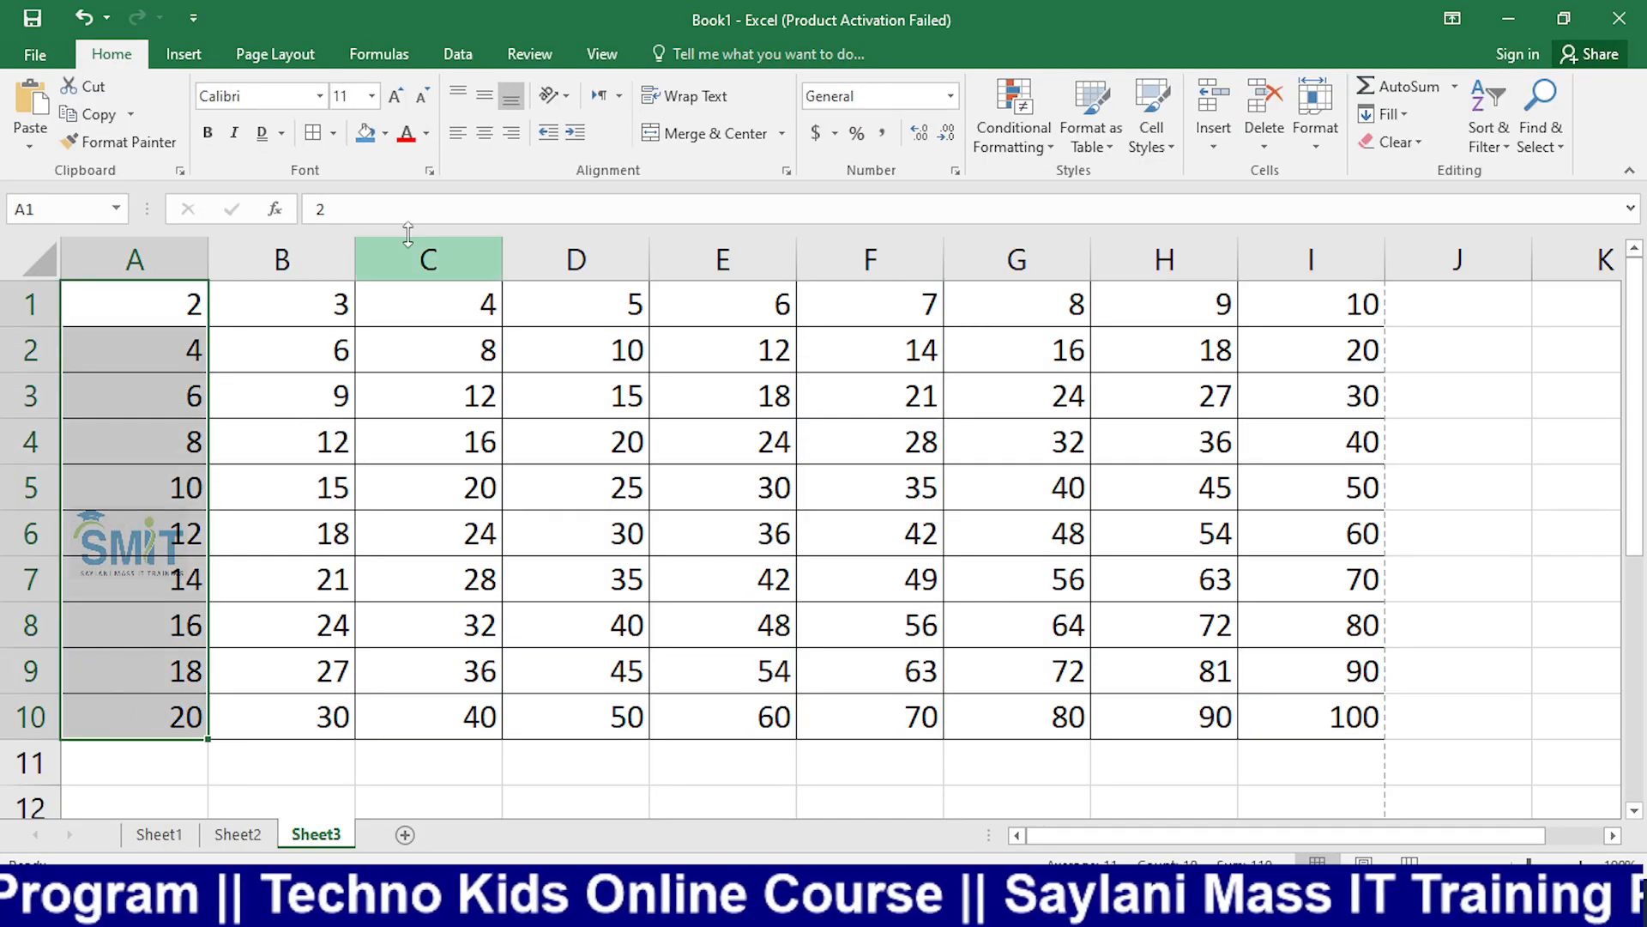
{"action": "left_click", "coordinate": [385, 133]}
{"action": "left_click", "coordinate": [439, 189]}
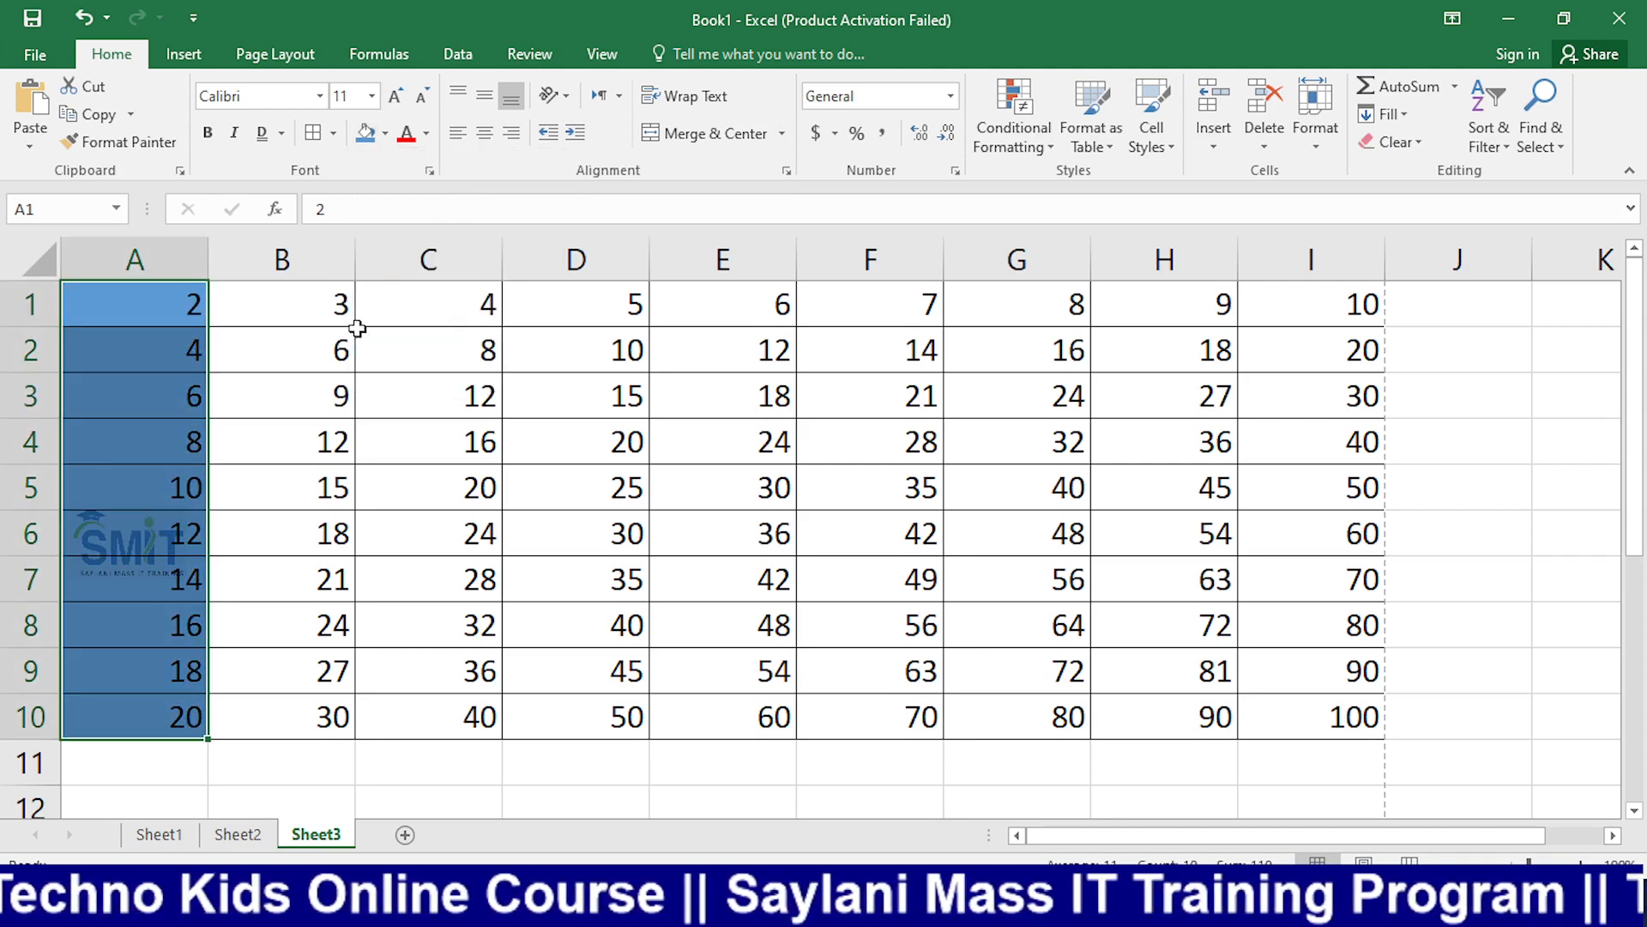
{"action": "left_click_drag", "start_coordinate": [357, 327], "coordinate": [326, 714]}
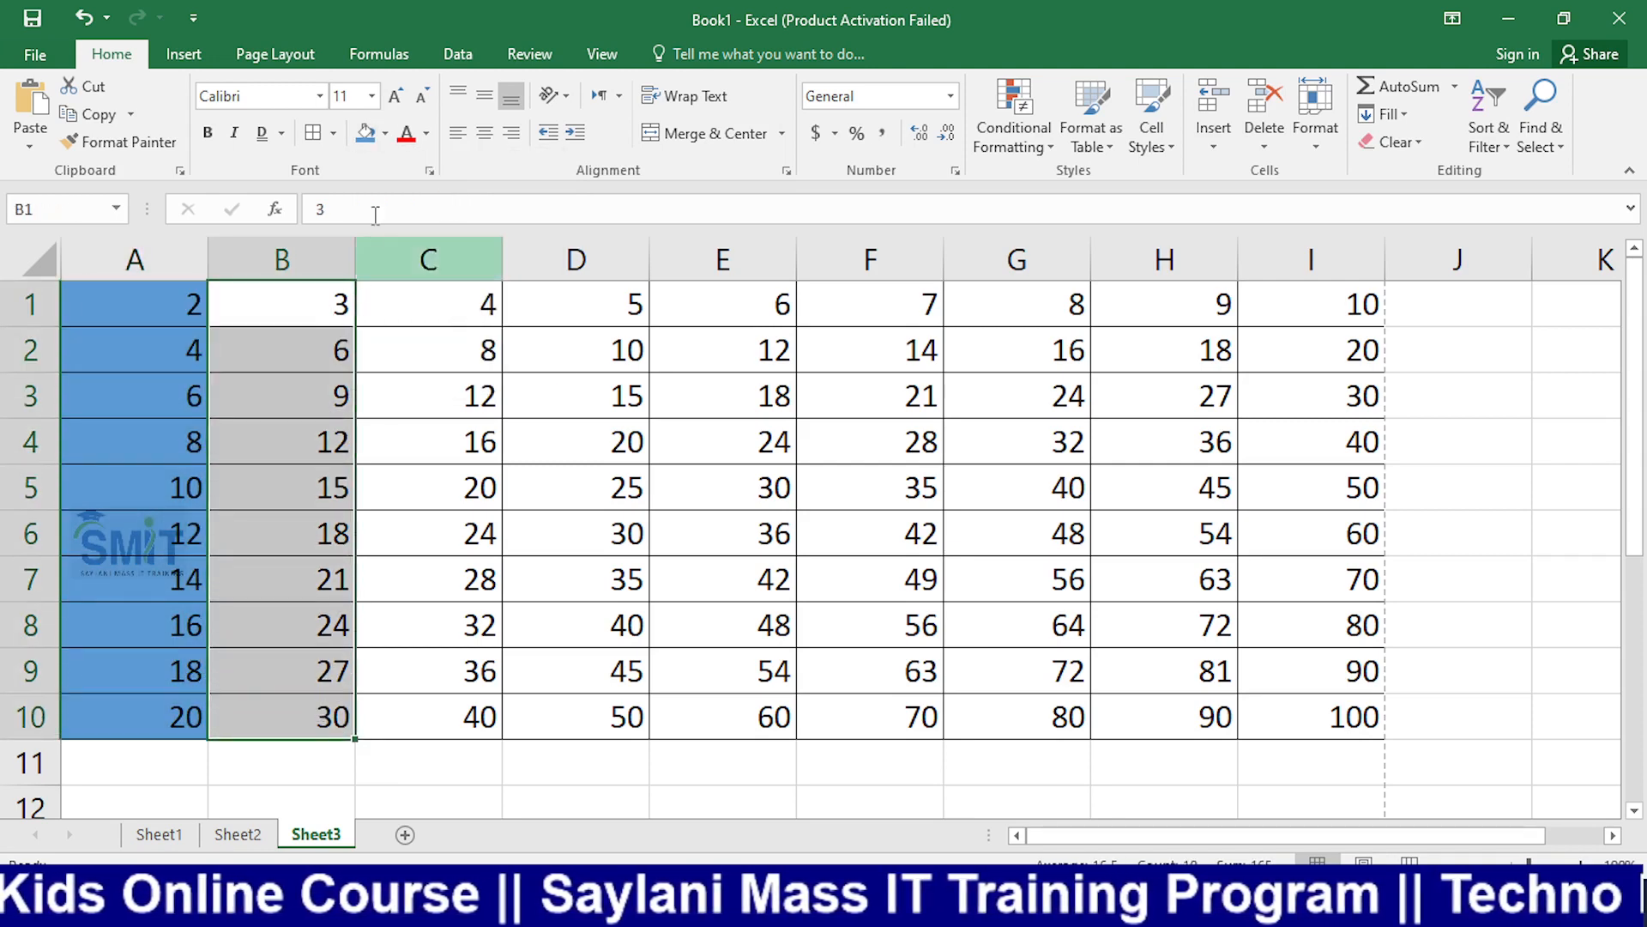
{"action": "left_click", "coordinate": [385, 133]}
{"action": "left_click", "coordinate": [497, 184]}
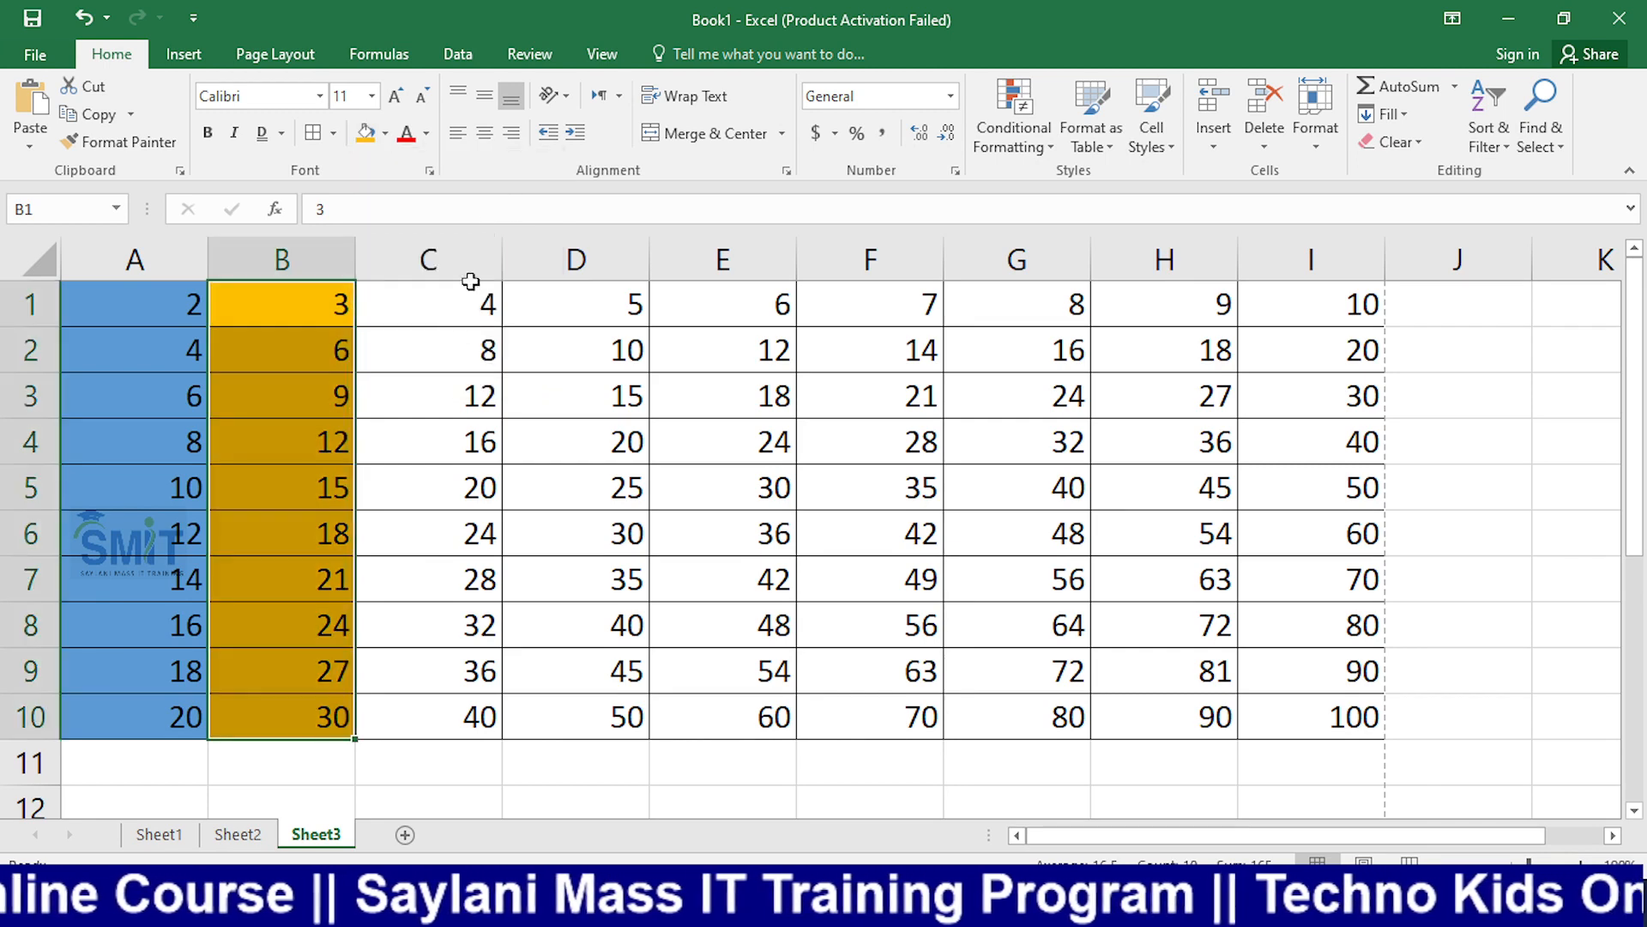
Step: Fill cells C1:C10 with the gray theme color and cells D1:D10 with the green theme color
{"action": "left_click_drag", "start_coordinate": [473, 311], "coordinate": [481, 717]}
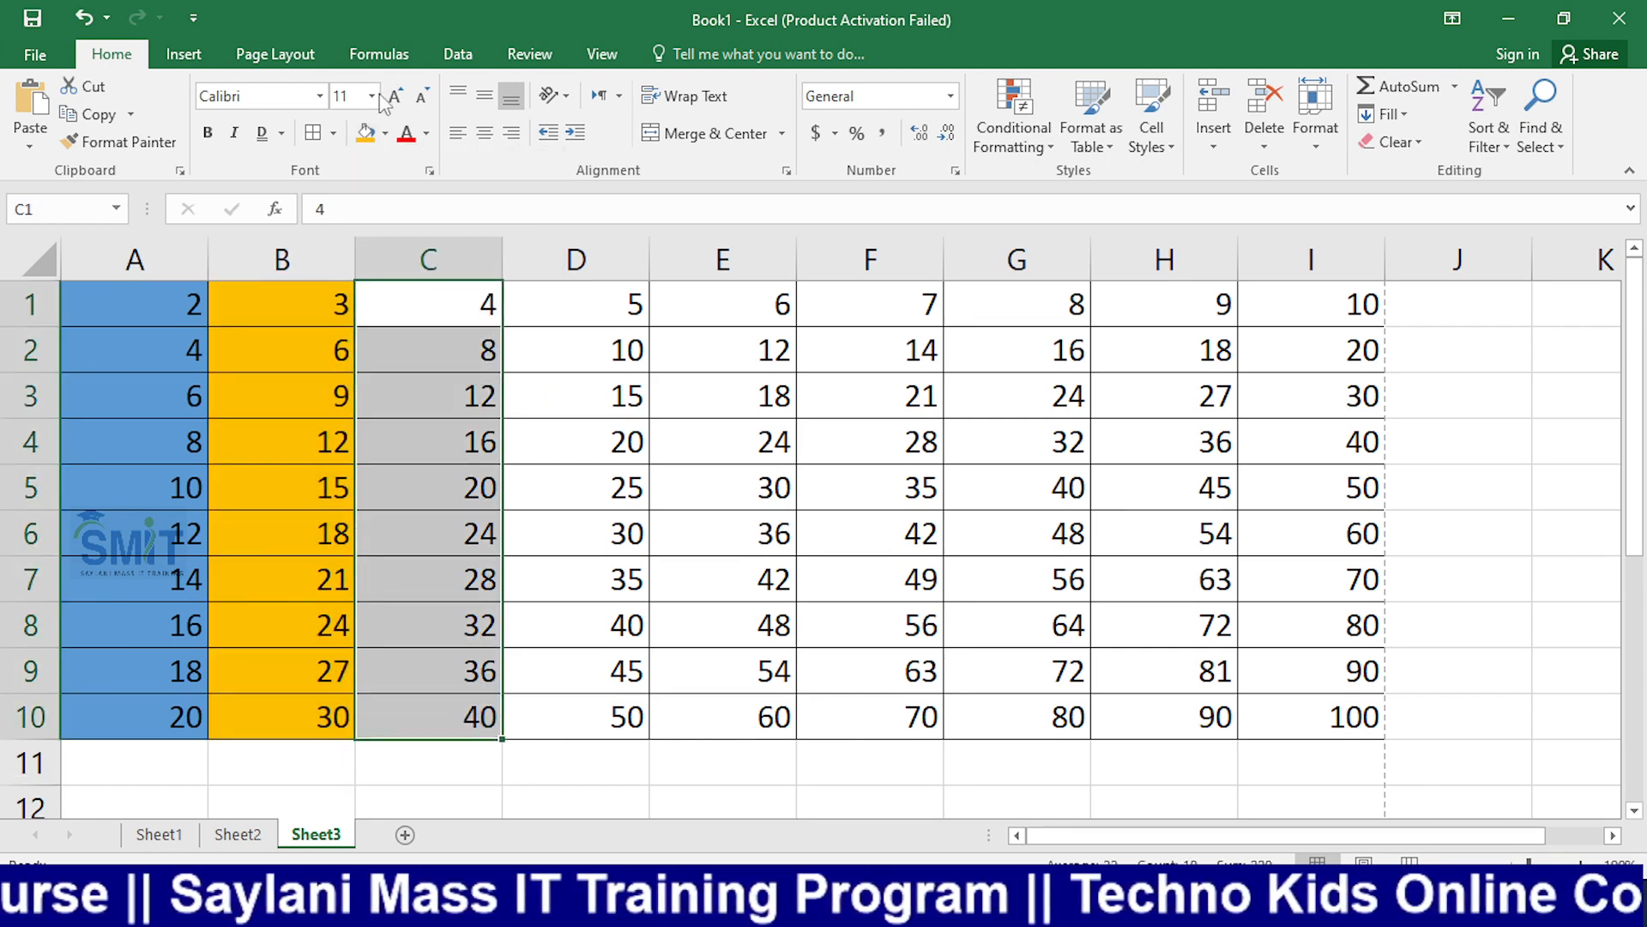
{"action": "left_click", "coordinate": [385, 133]}
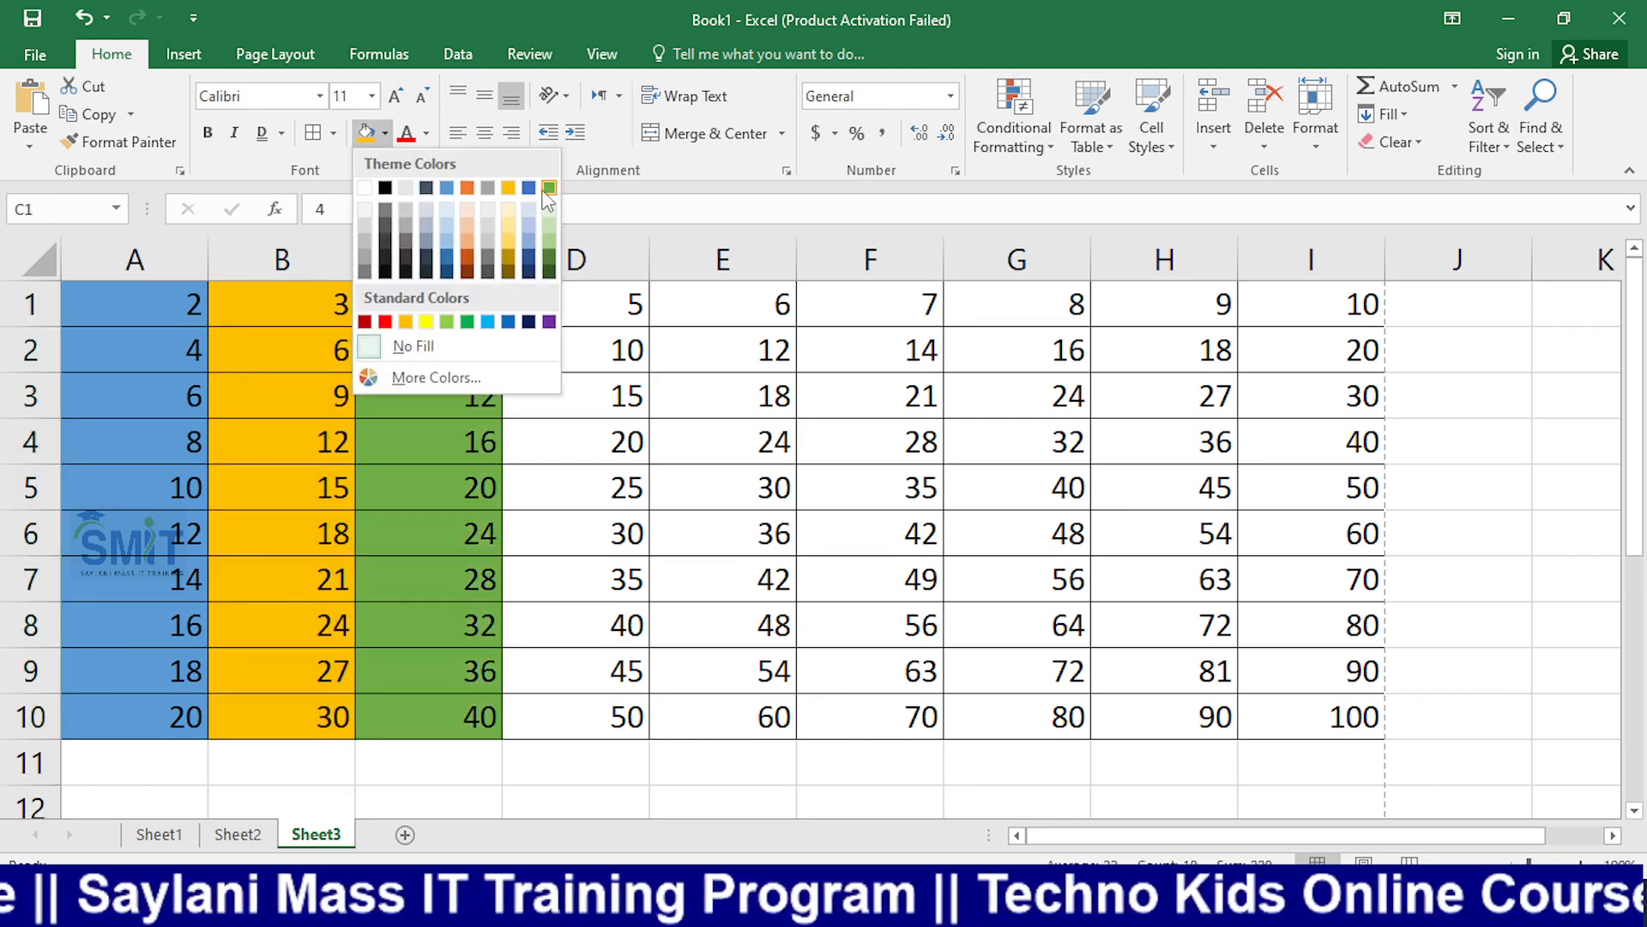
{"action": "left_click", "coordinate": [485, 191]}
{"action": "left_click_drag", "start_coordinate": [592, 300], "coordinate": [619, 714]}
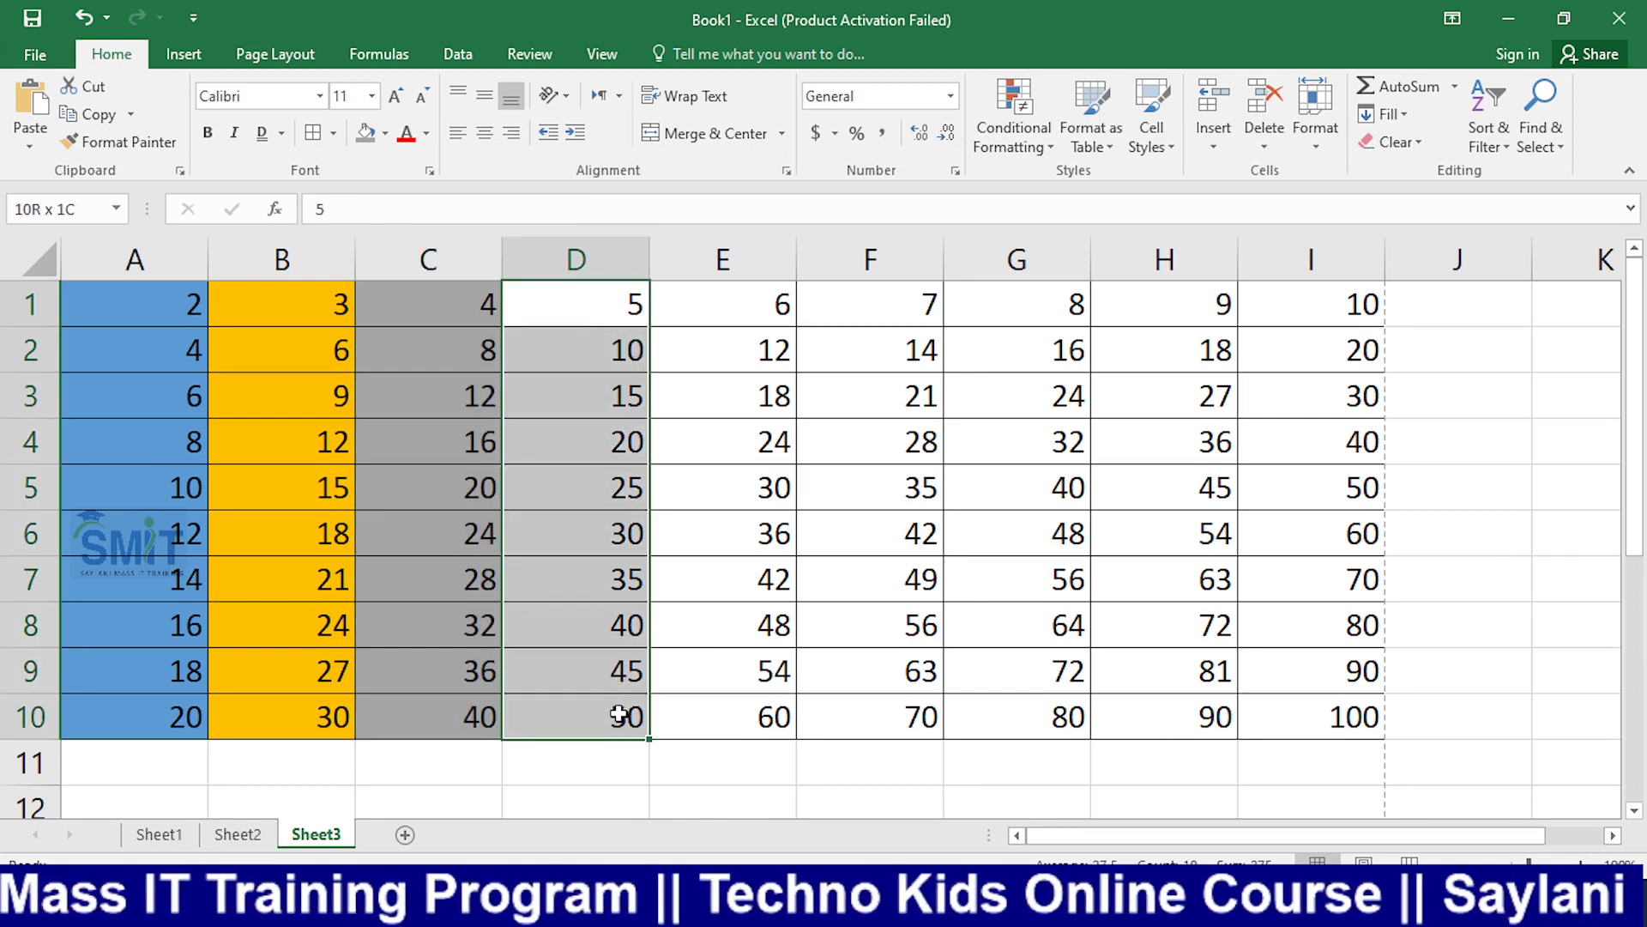
{"action": "left_click", "coordinate": [385, 135]}
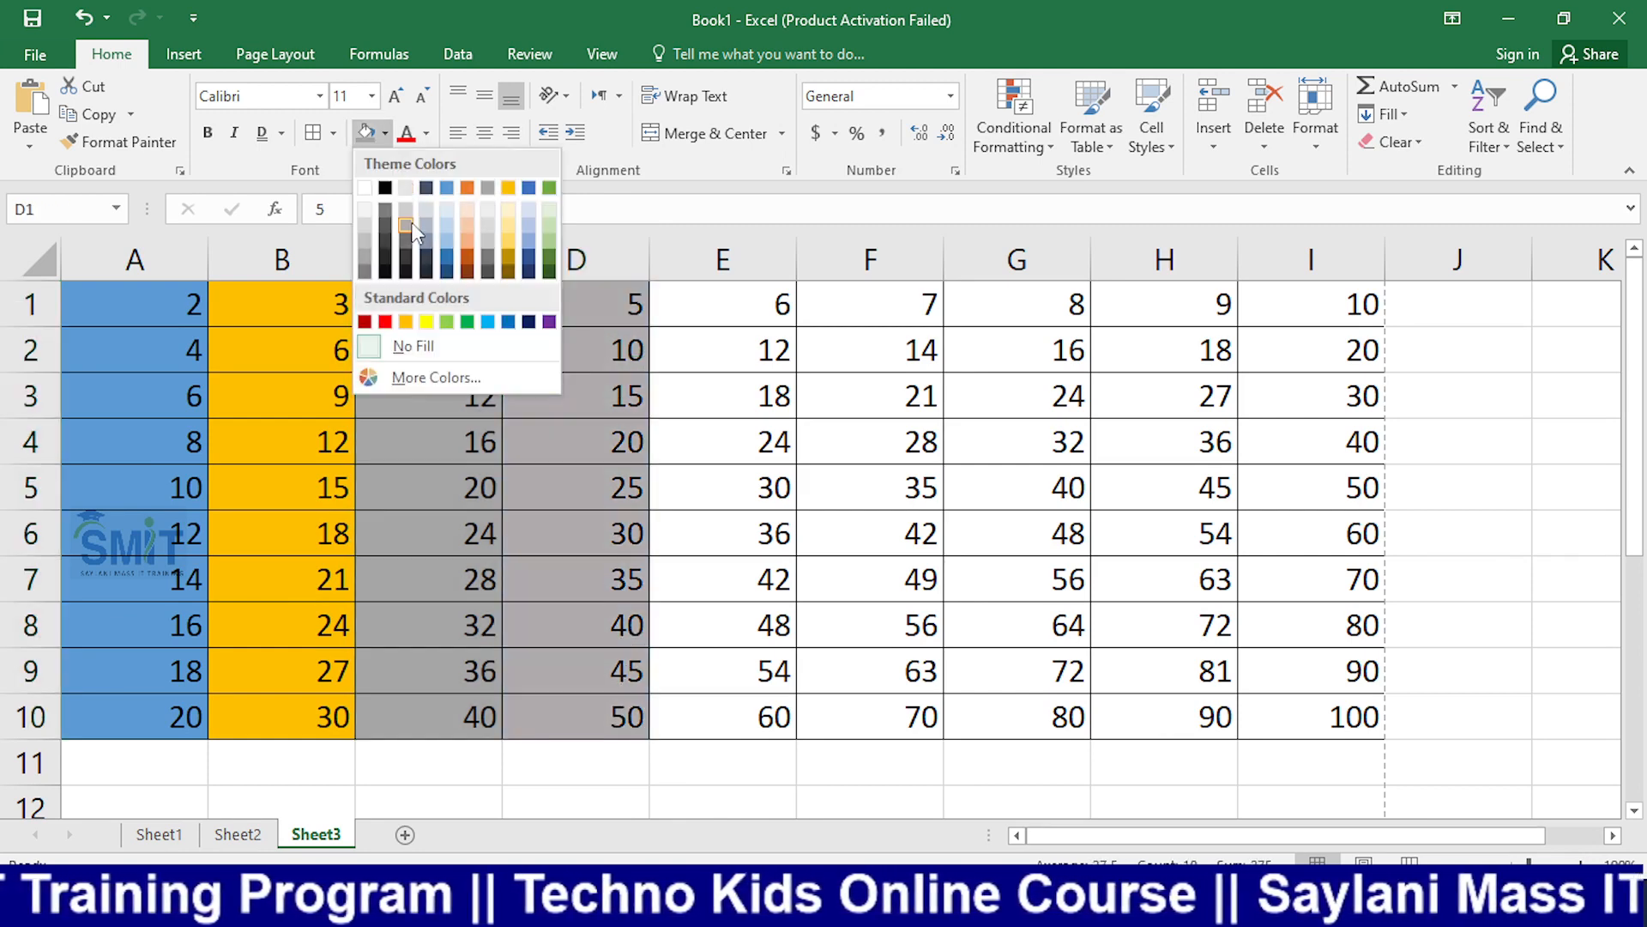
{"action": "left_click", "coordinate": [547, 188]}
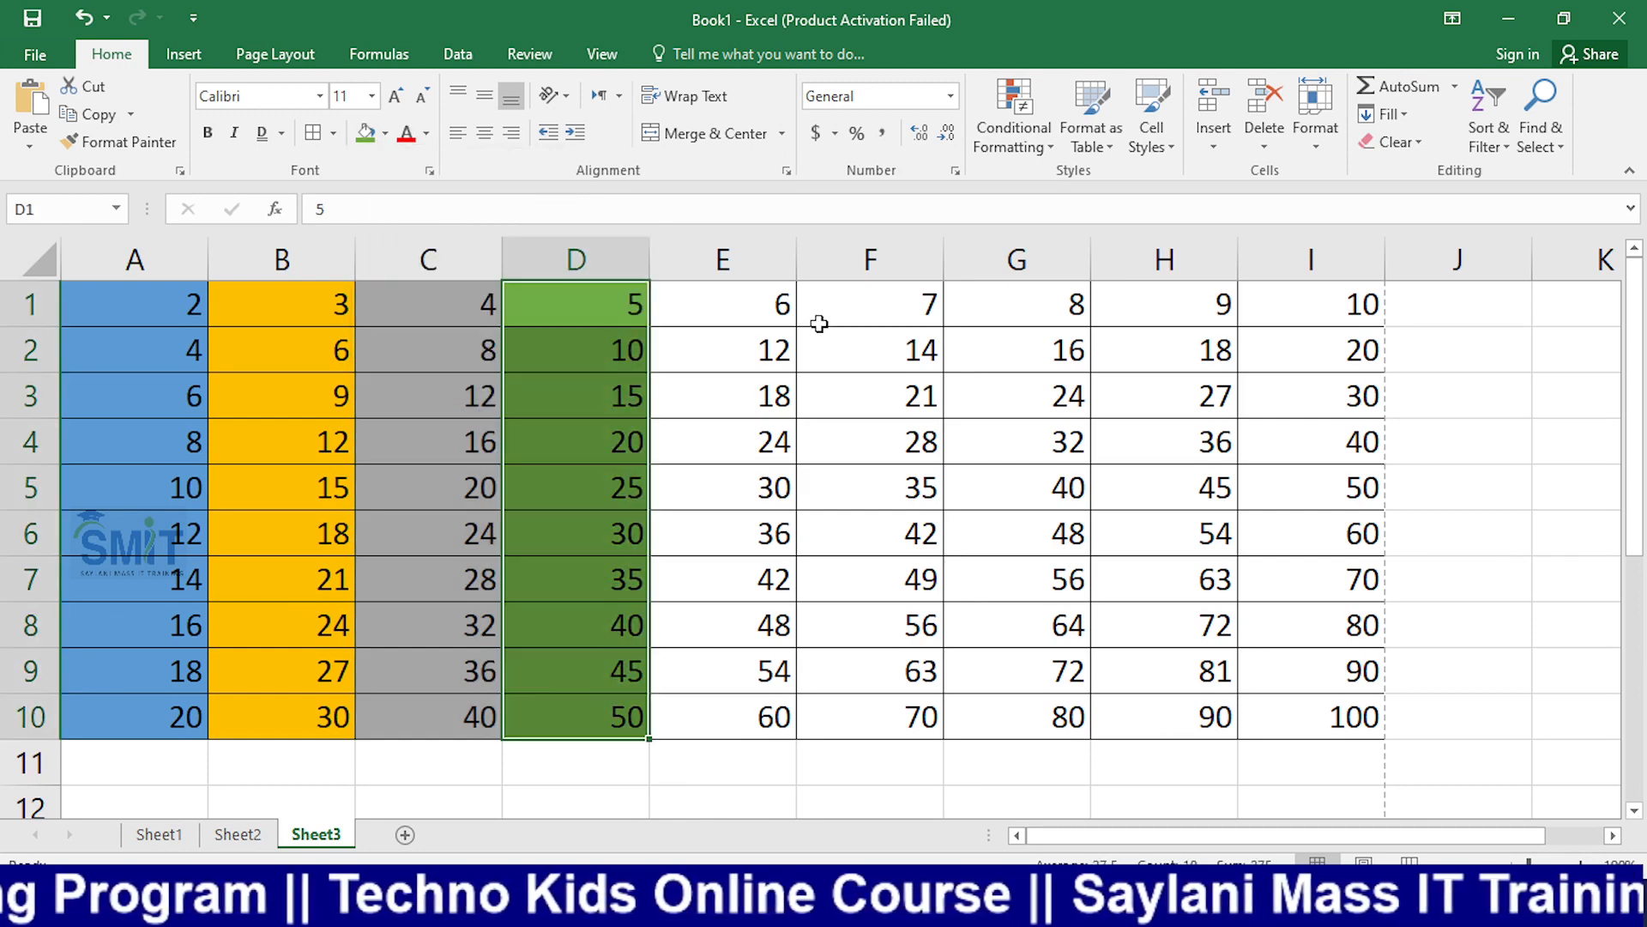
Step: Fill cells E1:E10 with standard light green and cells F1:F10 with standard yellow
{"action": "left_click_drag", "start_coordinate": [779, 307], "coordinate": [753, 706]}
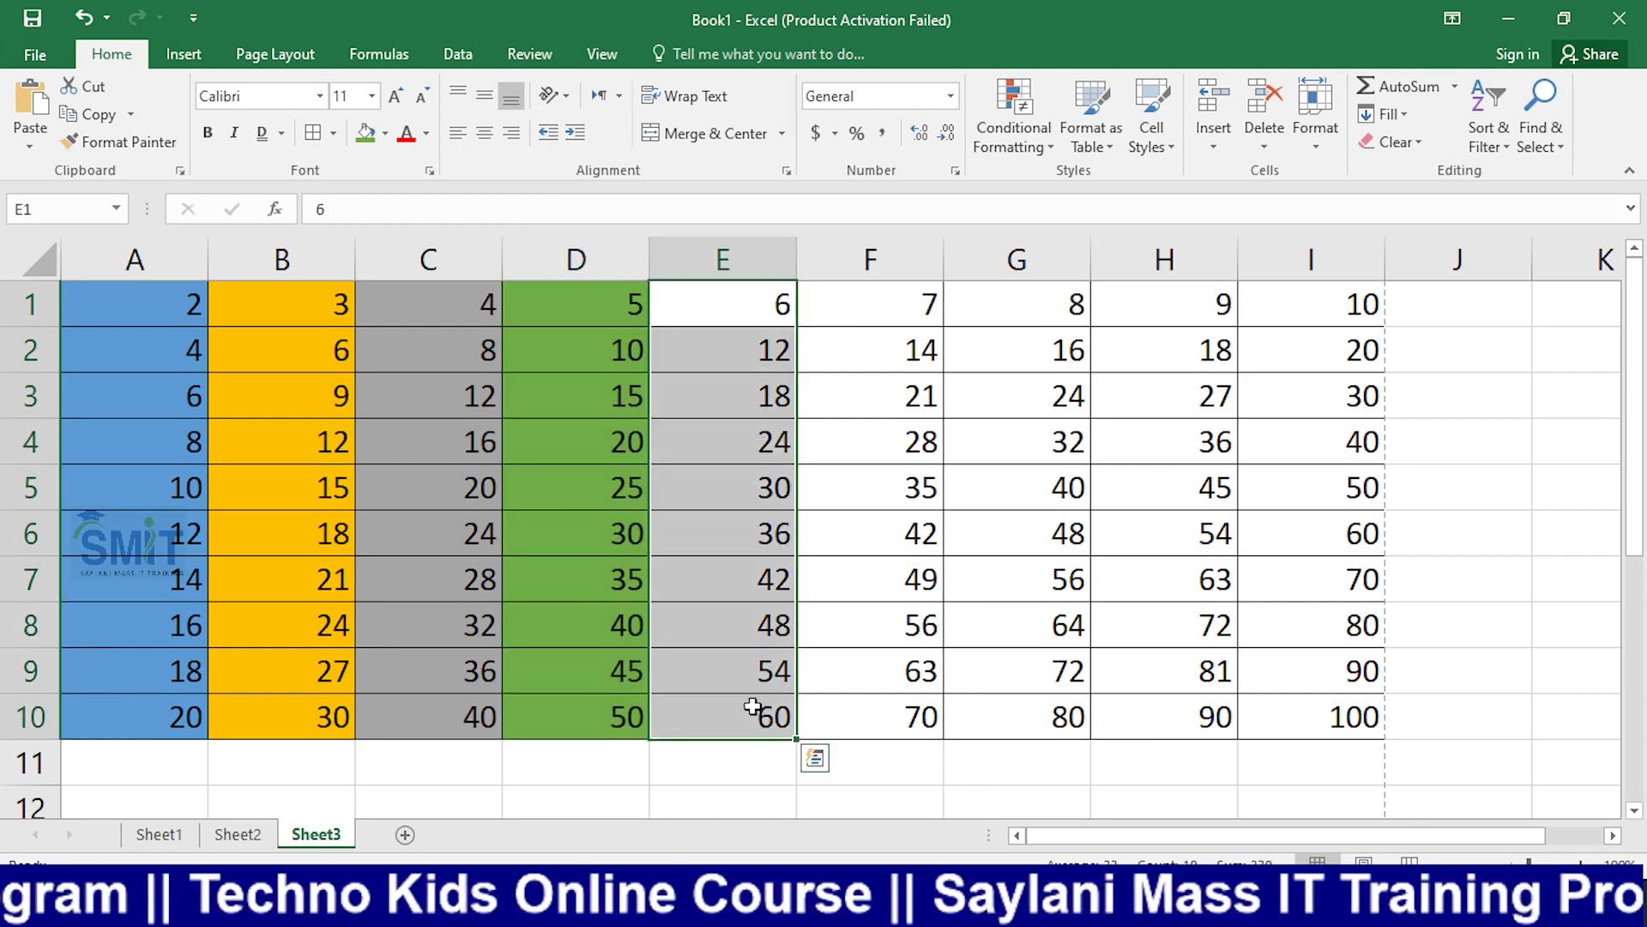
{"action": "left_click", "coordinate": [386, 134]}
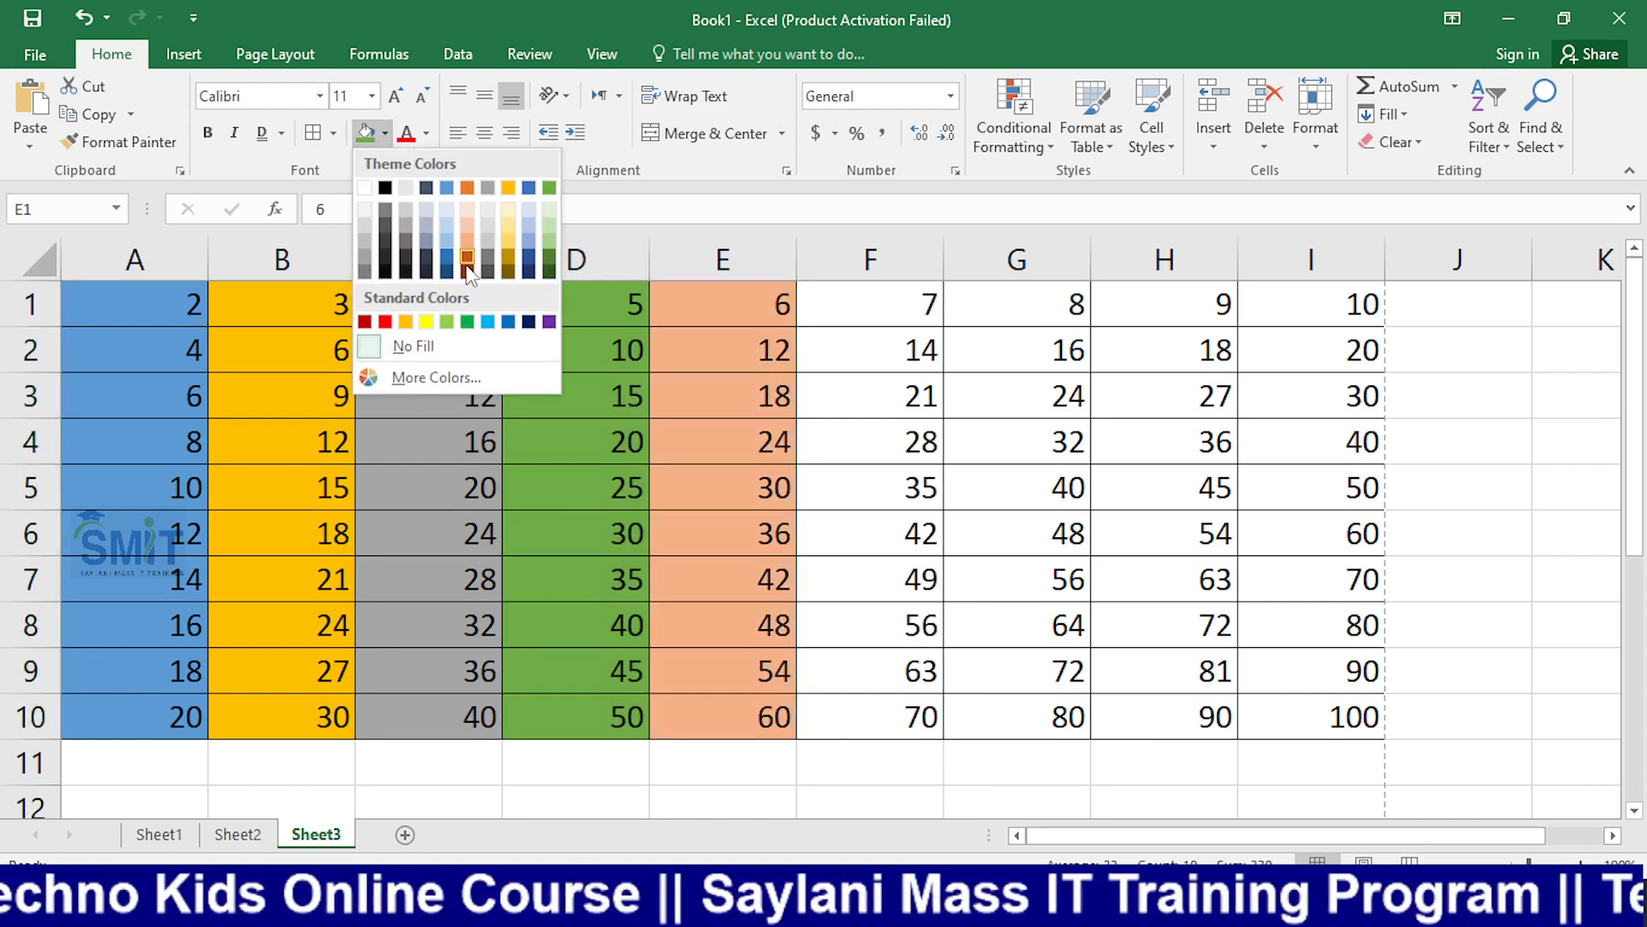
{"action": "left_click", "coordinate": [447, 323]}
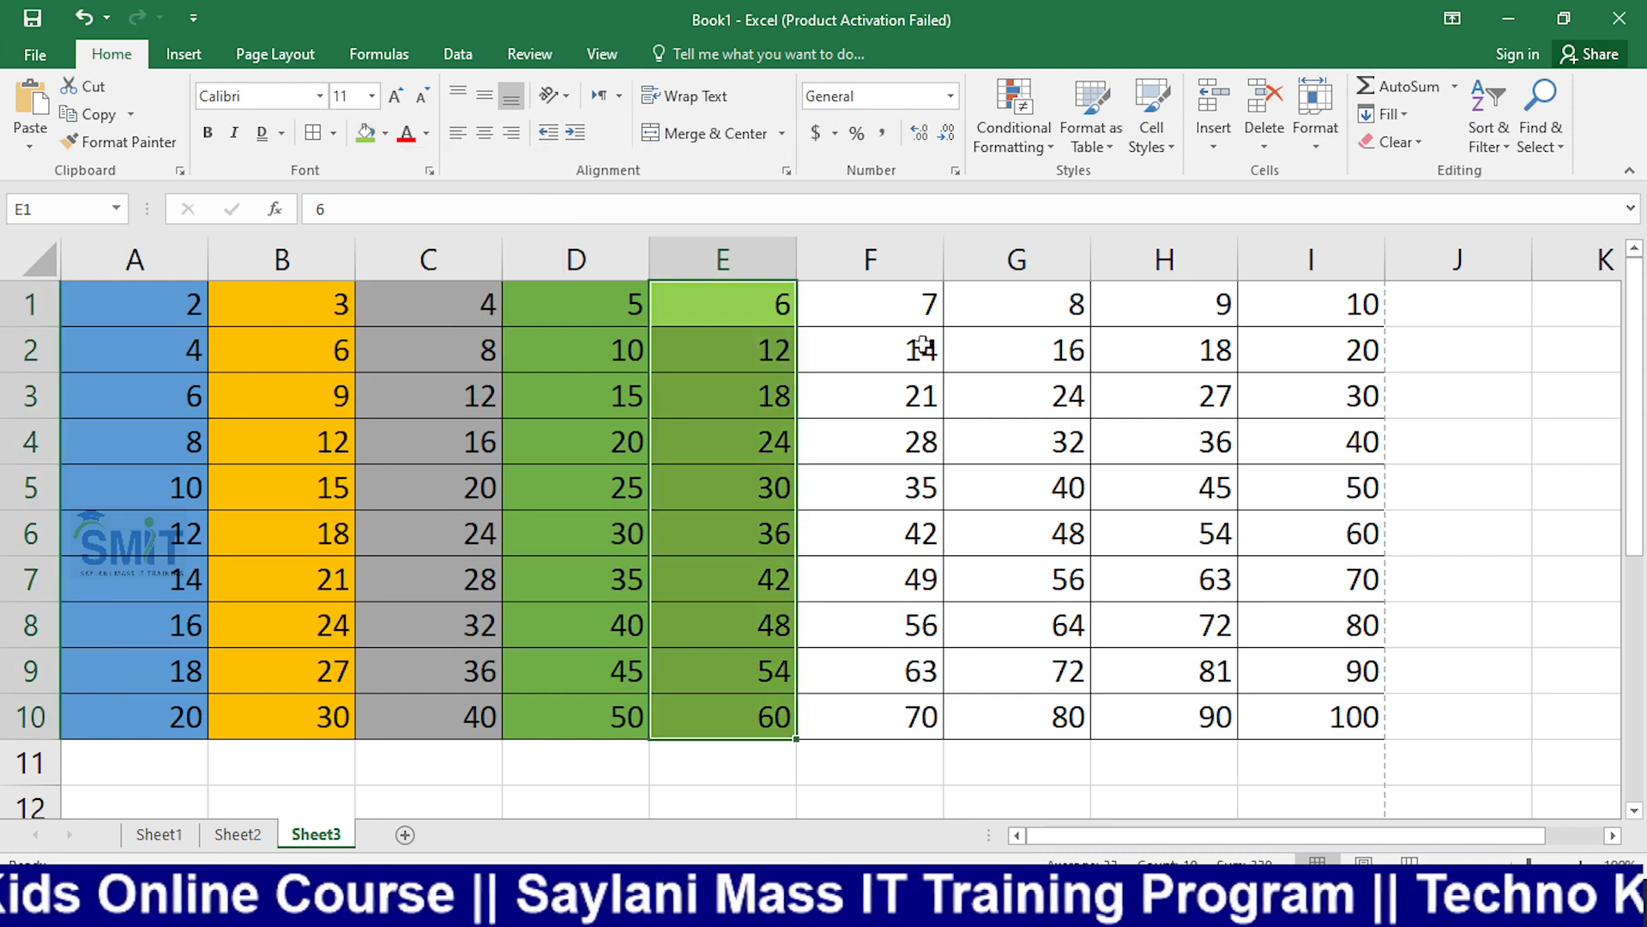
{"action": "left_click_drag", "start_coordinate": [909, 309], "coordinate": [912, 724]}
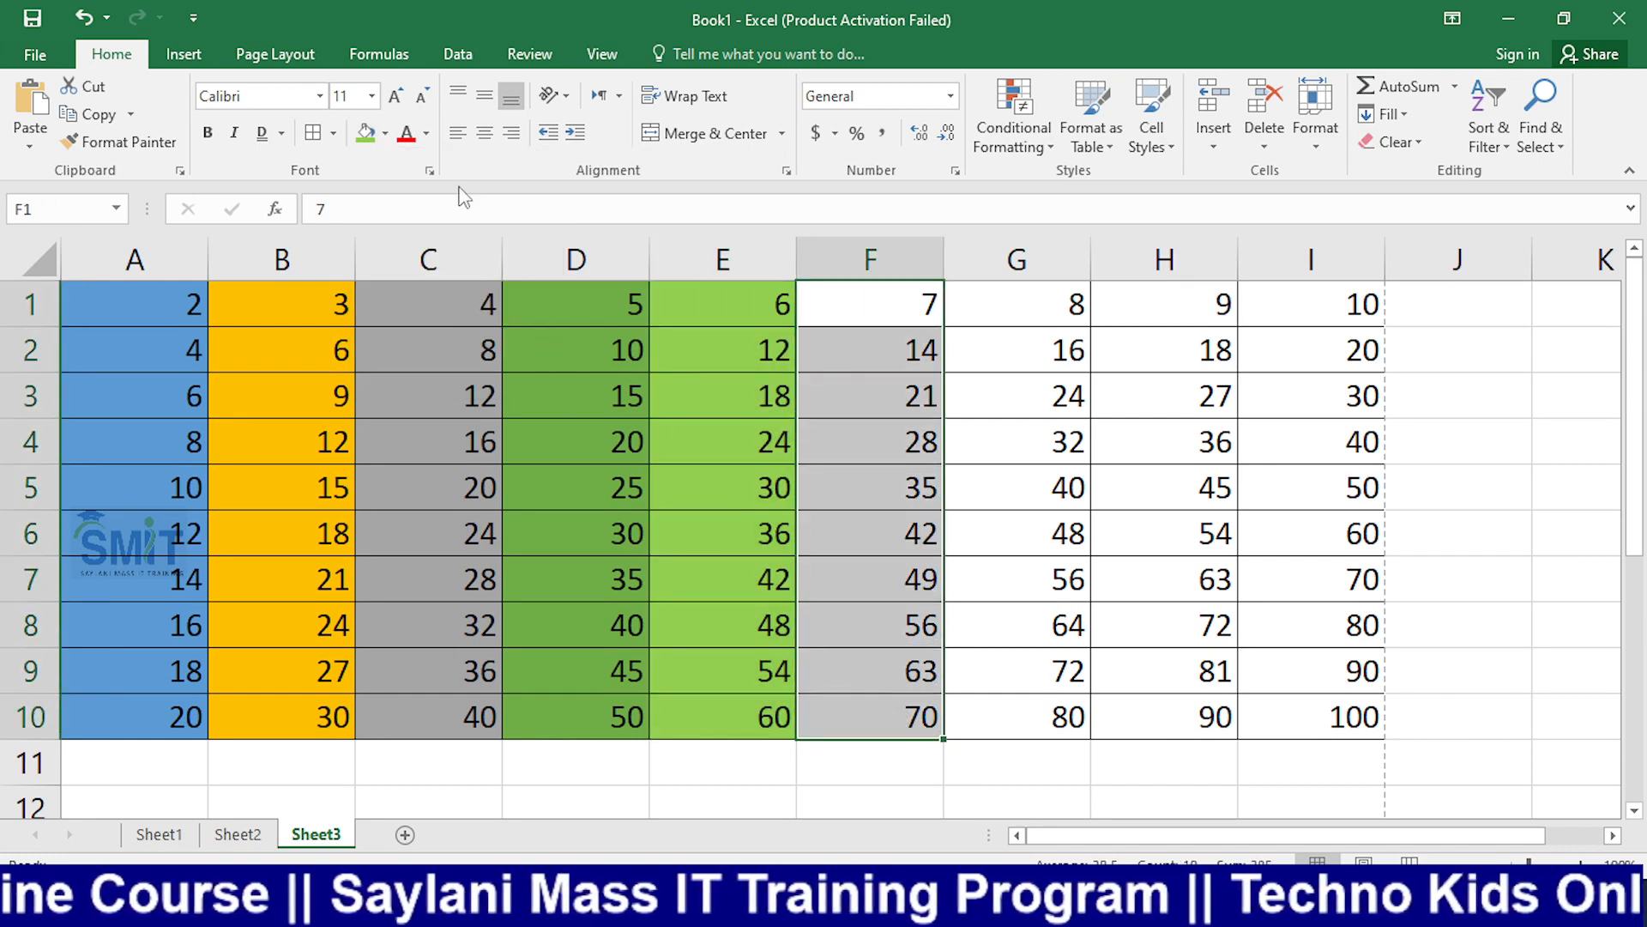
{"action": "left_click", "coordinate": [385, 134]}
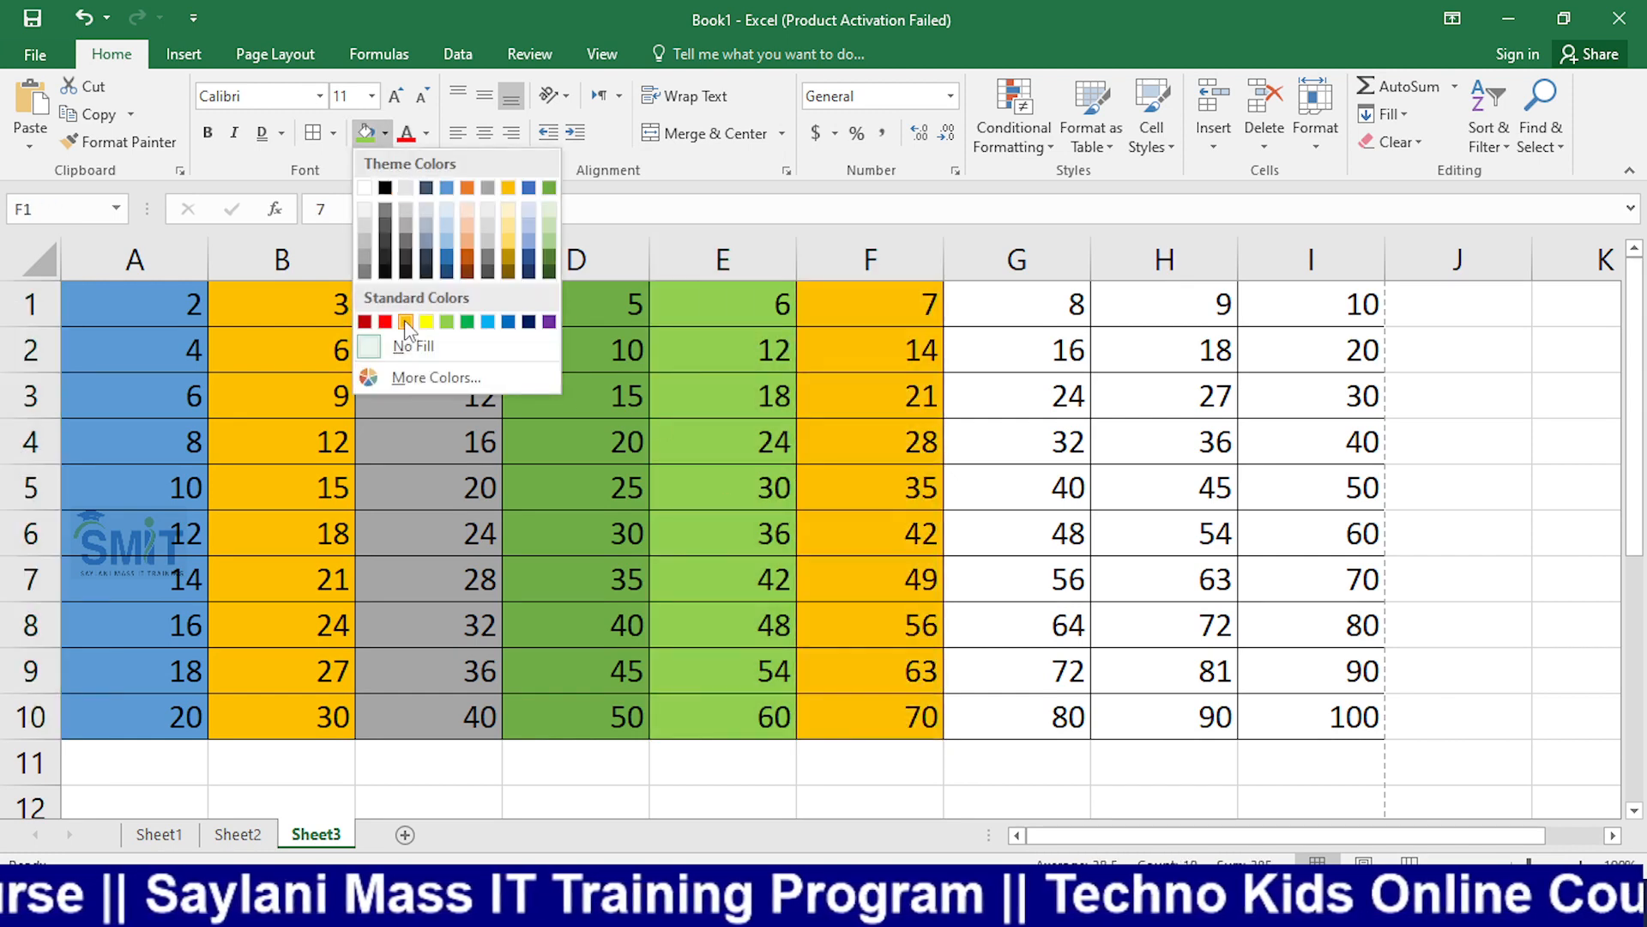
{"action": "left_click", "coordinate": [427, 321]}
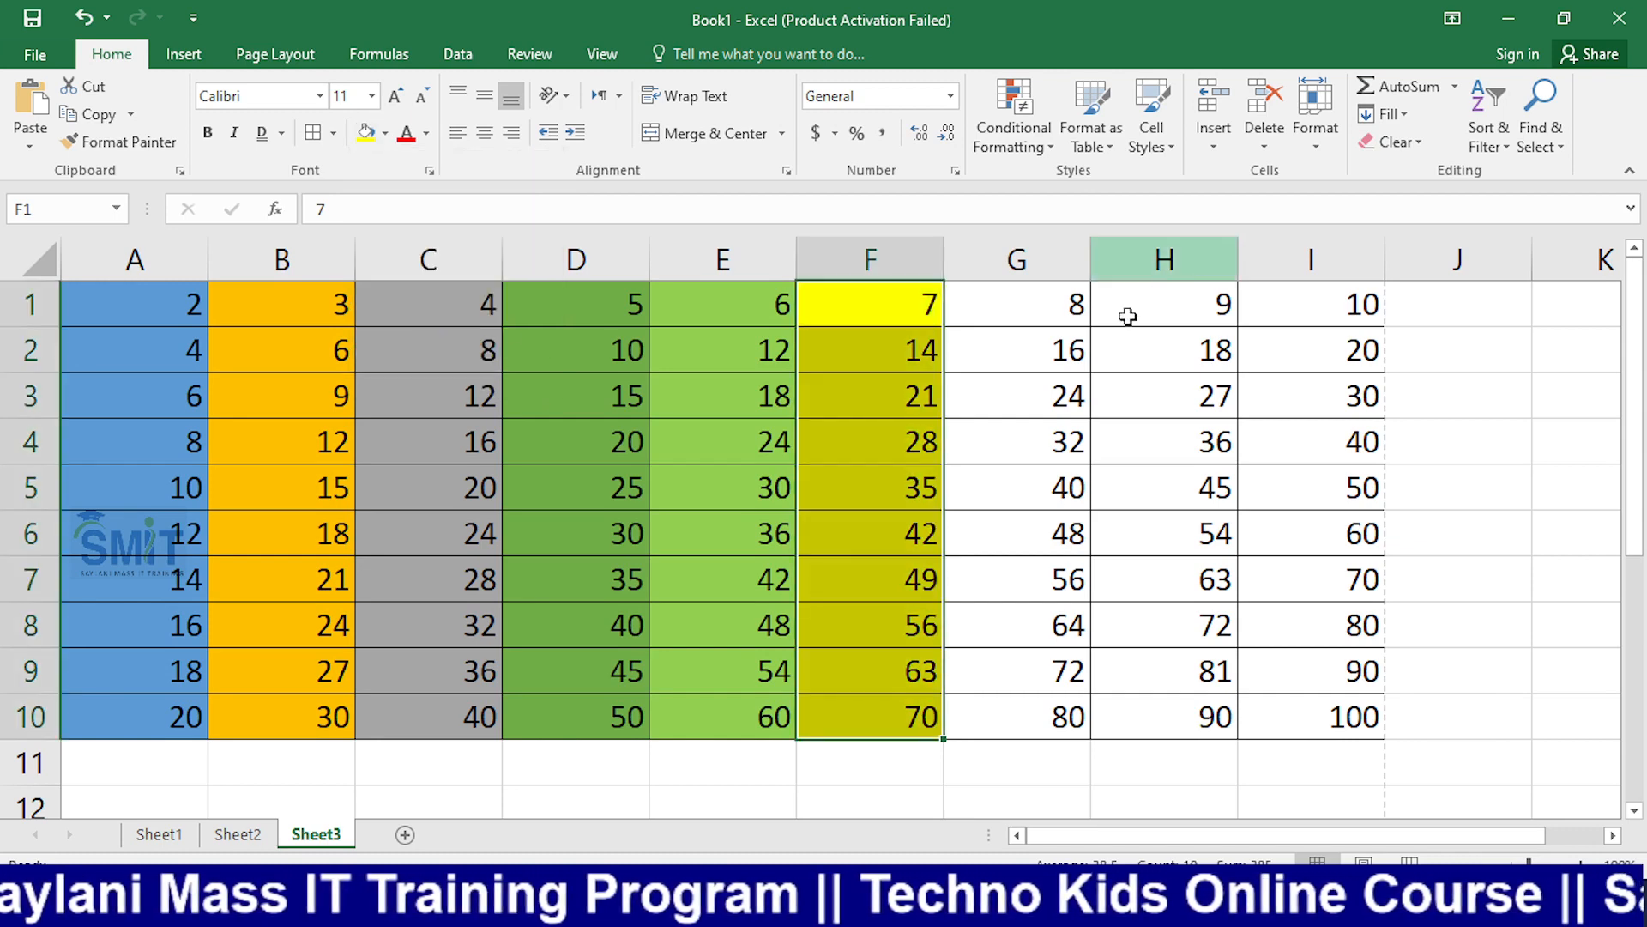
Step: Fill cells G1:G10 with the dark blue-gray theme color and cells H1:H10 with black
{"action": "left_click_drag", "start_coordinate": [1072, 305], "coordinate": [1090, 715]}
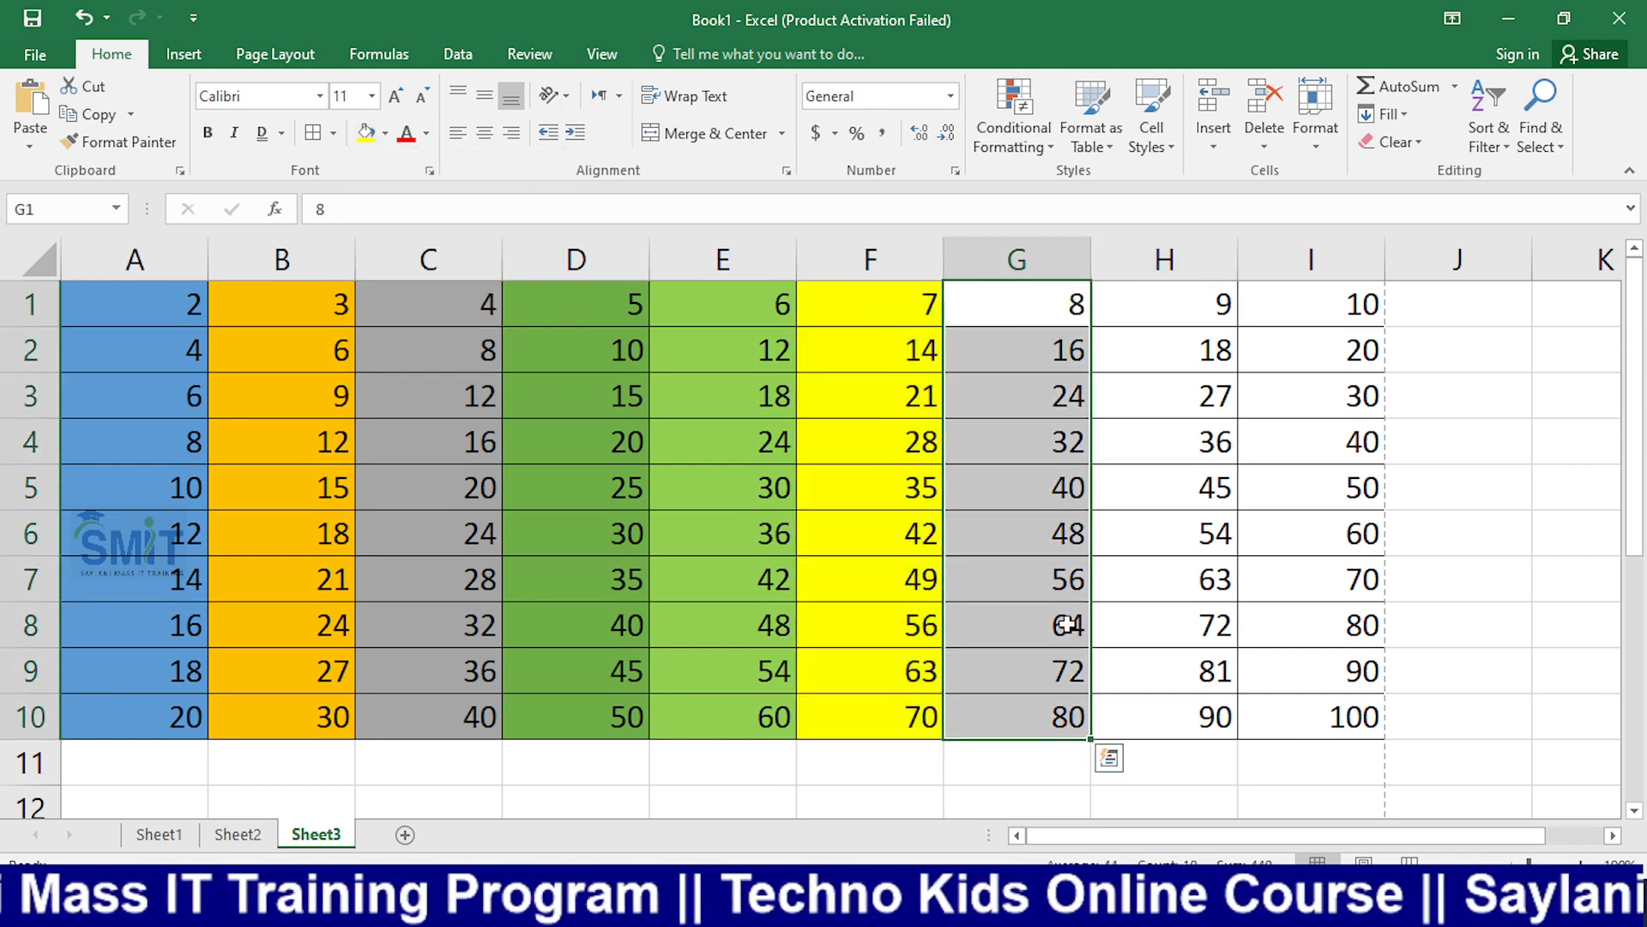
{"action": "left_click", "coordinate": [385, 134]}
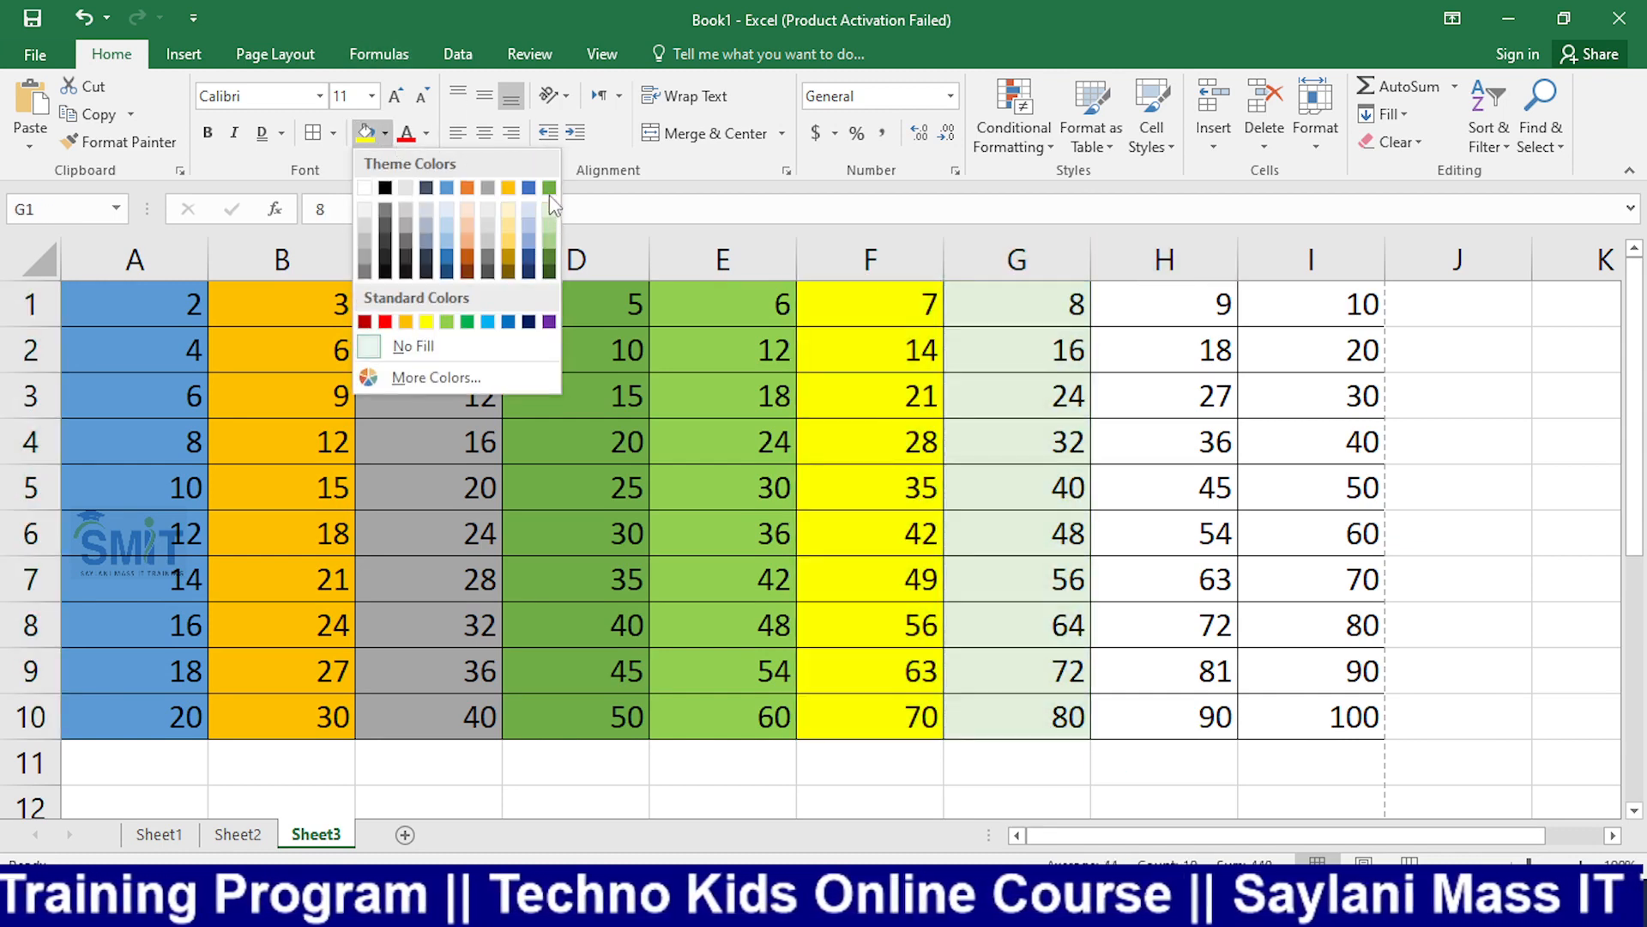
{"action": "left_click", "coordinate": [427, 189]}
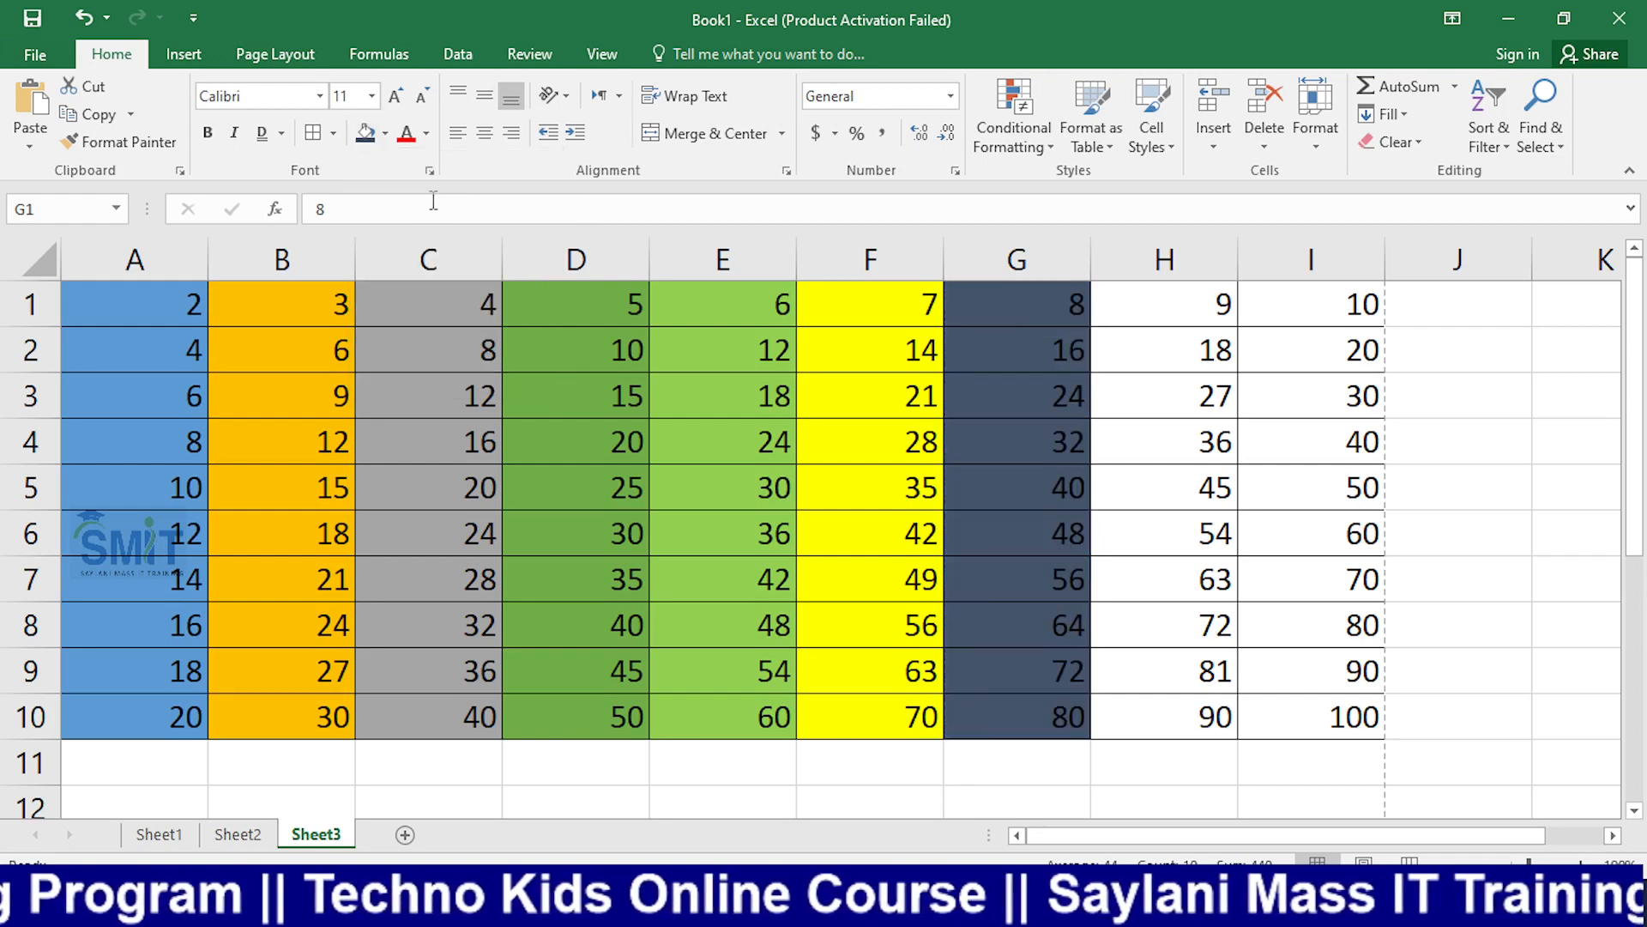
{"action": "left_click", "coordinate": [1201, 446]}
{"action": "left_click_drag", "start_coordinate": [1188, 313], "coordinate": [1213, 717]}
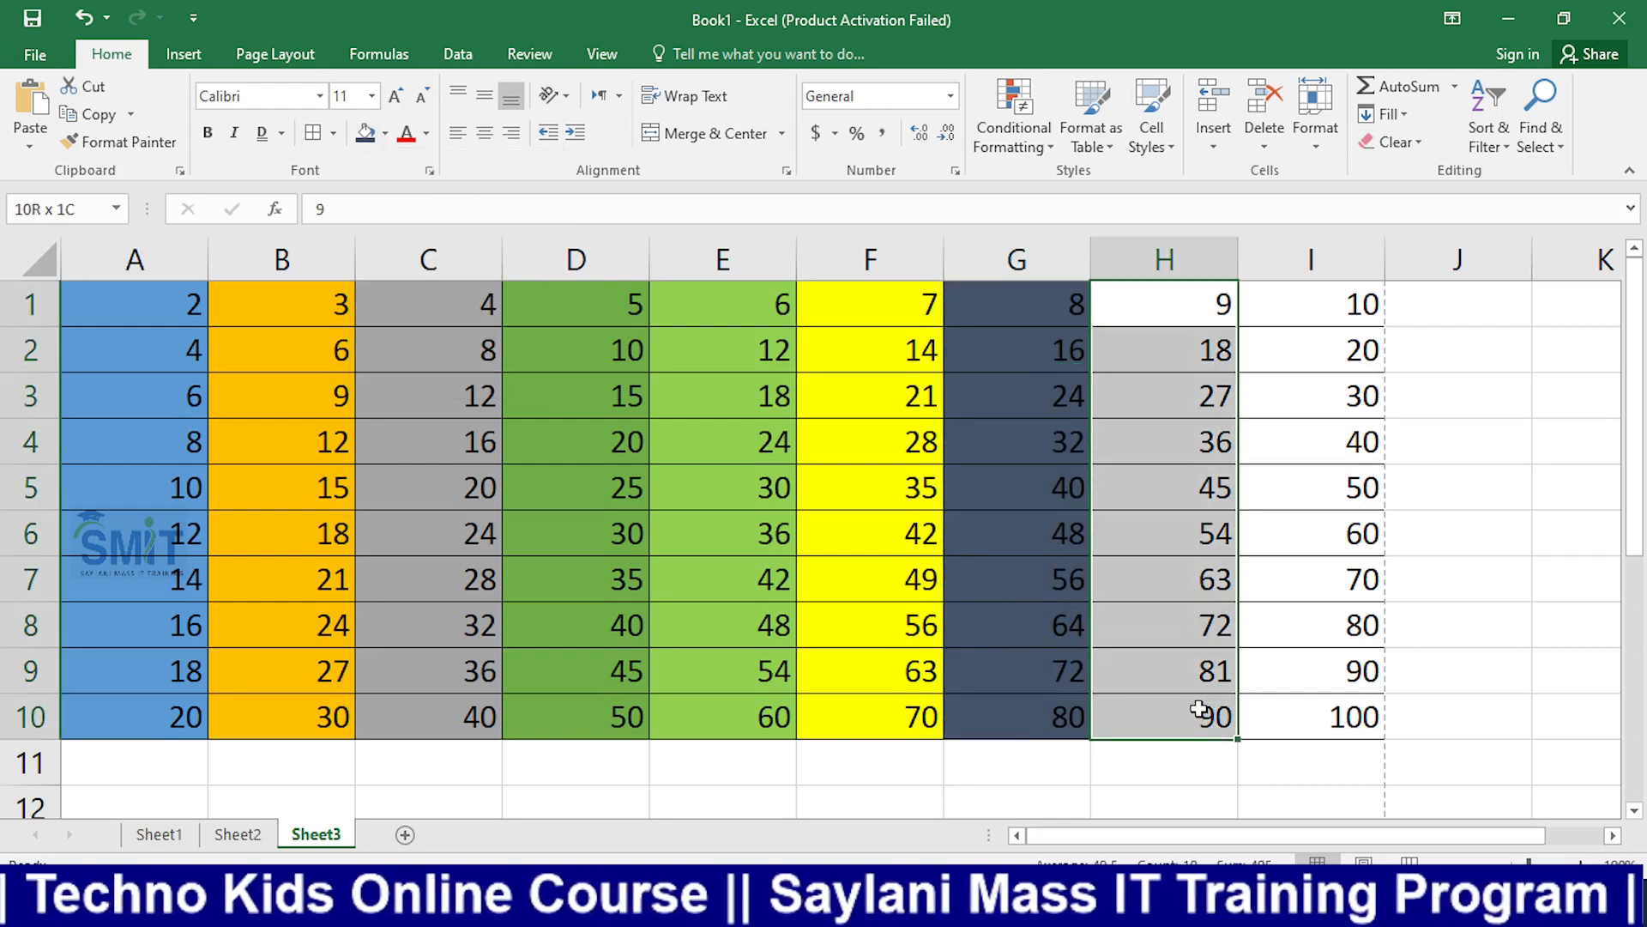
{"action": "left_click", "coordinate": [386, 135]}
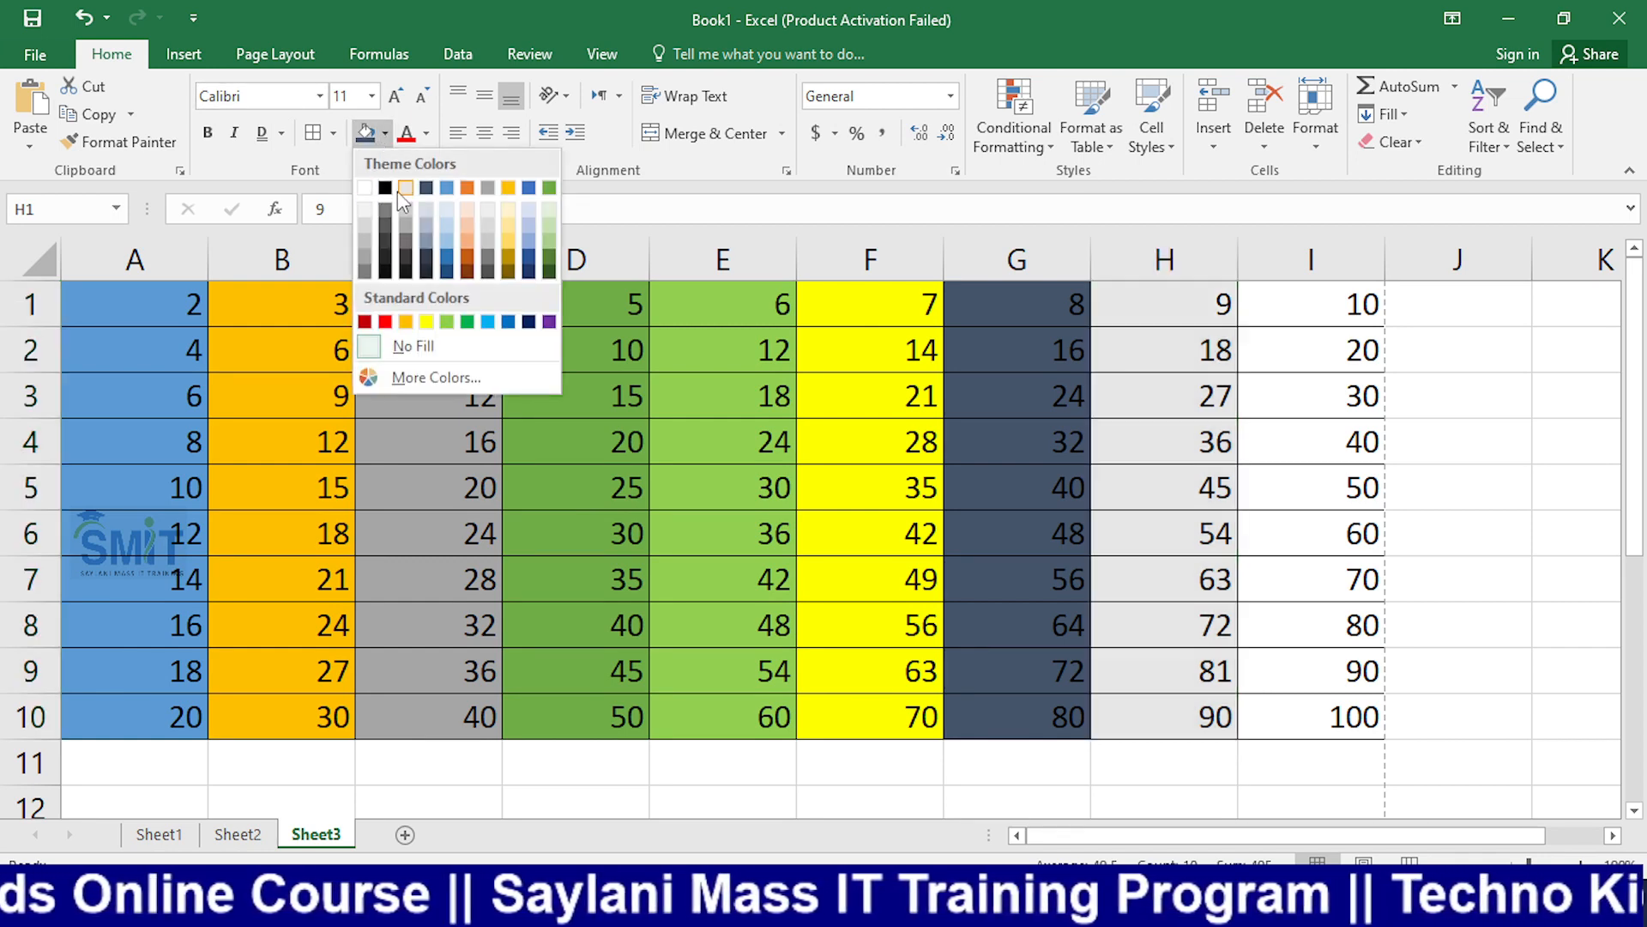
{"action": "left_click", "coordinate": [392, 187]}
{"action": "left_click", "coordinate": [1148, 384]}
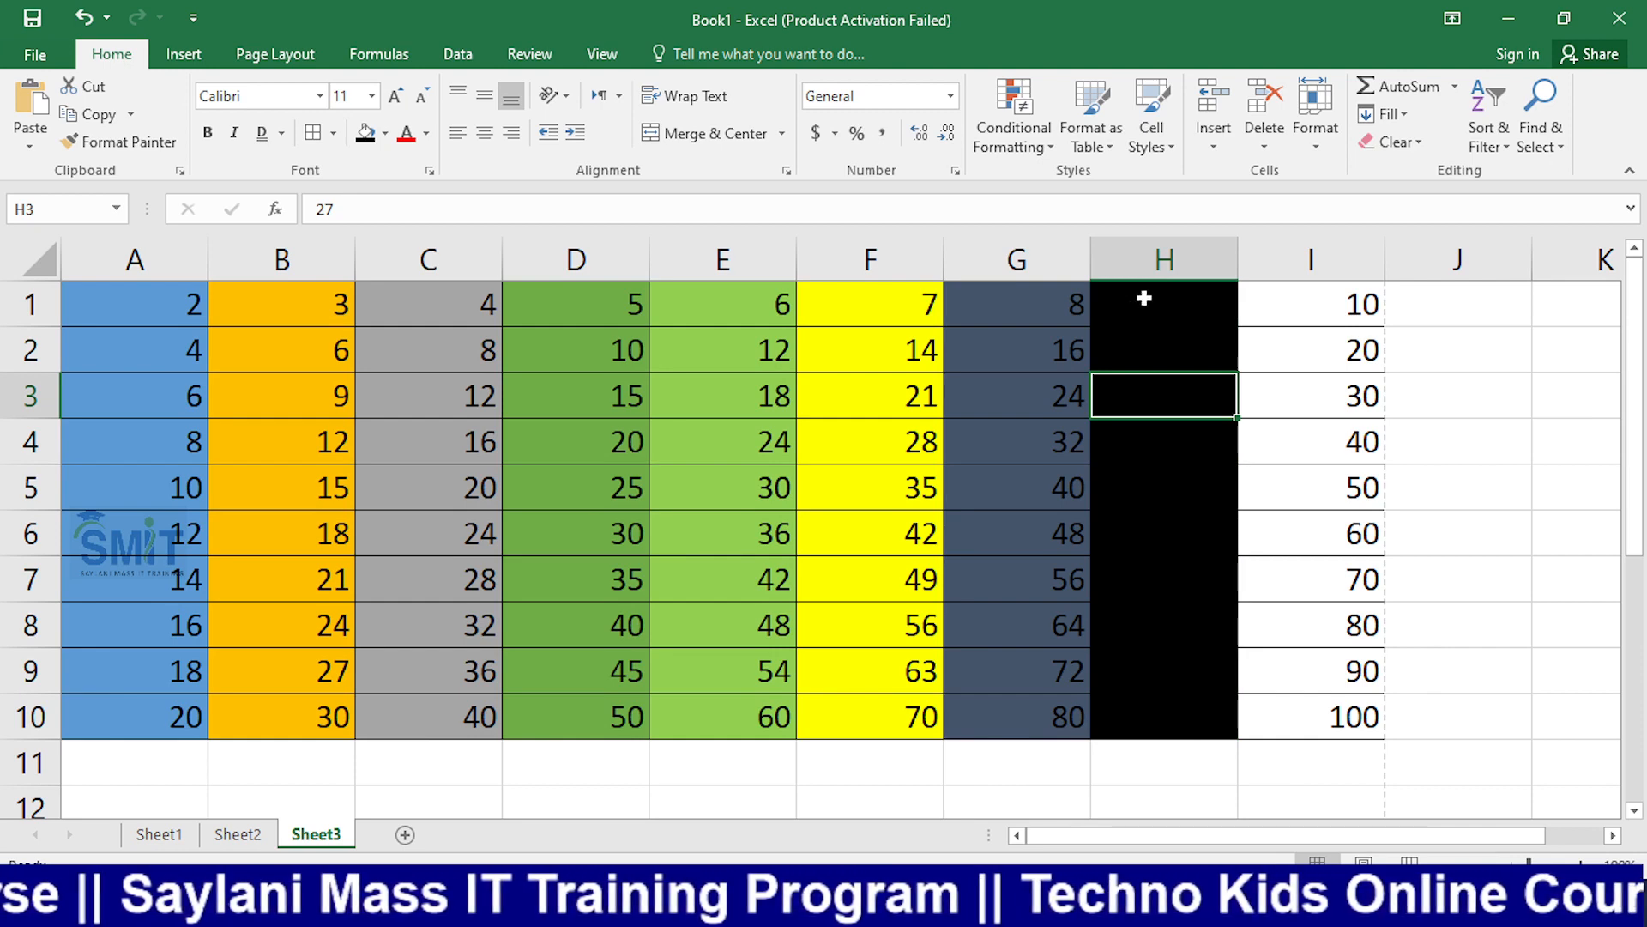
Step: Inspect the hidden values of cells H1 and H2 in the black column through the formula bar
{"action": "left_click", "coordinate": [1450, 355]}
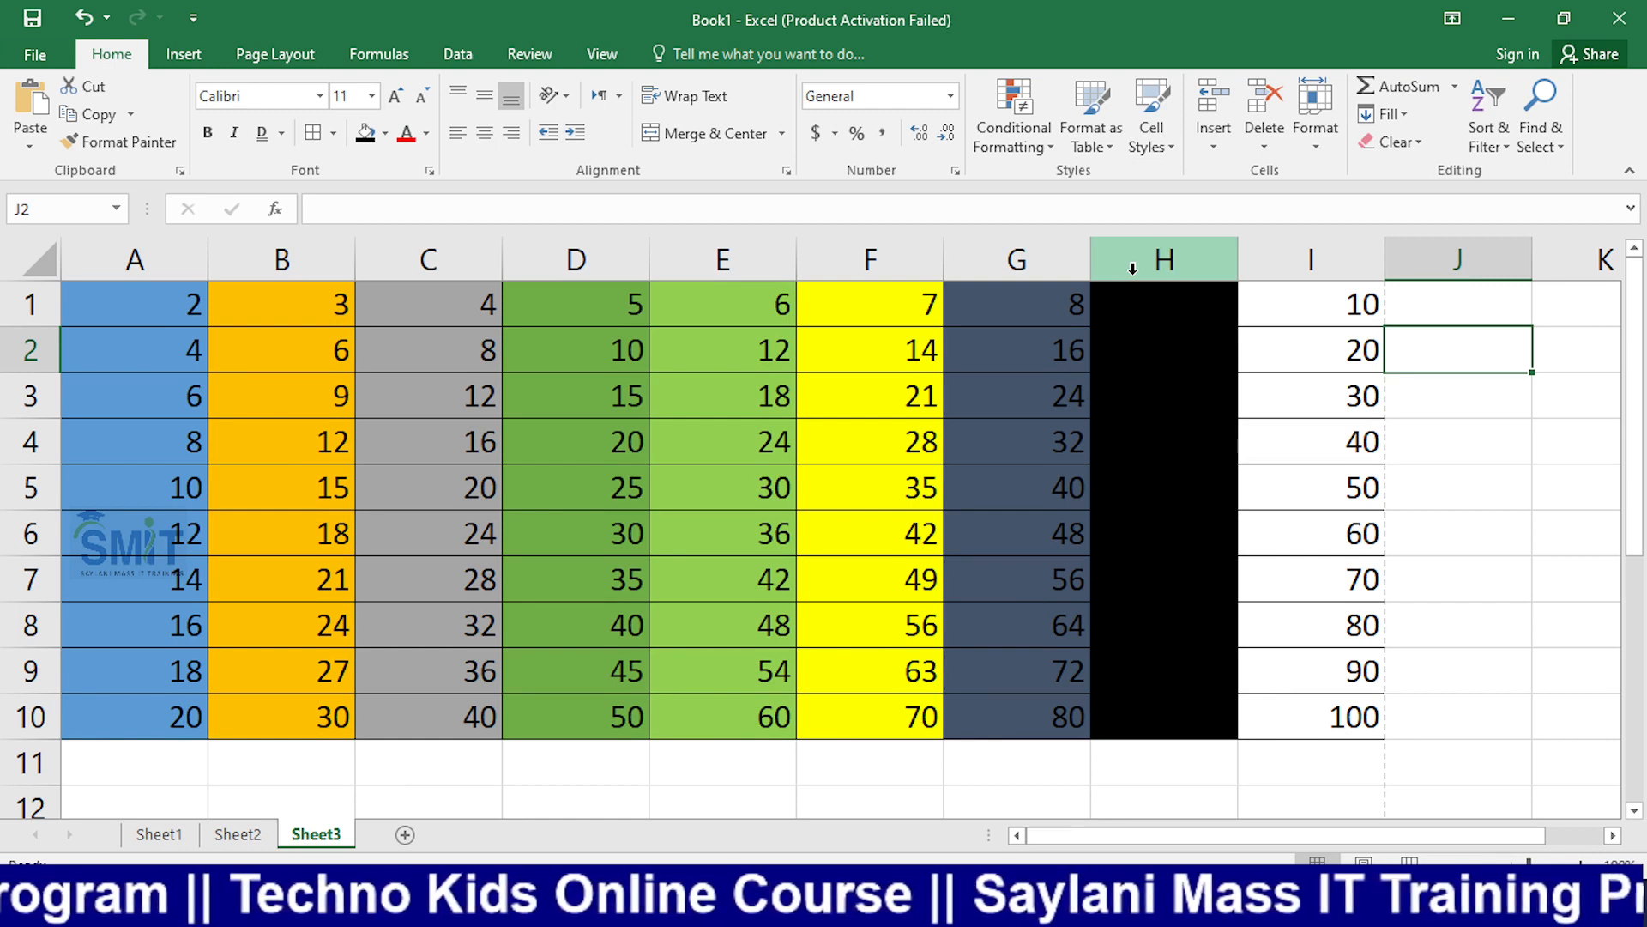
{"action": "left_click", "coordinate": [1154, 331]}
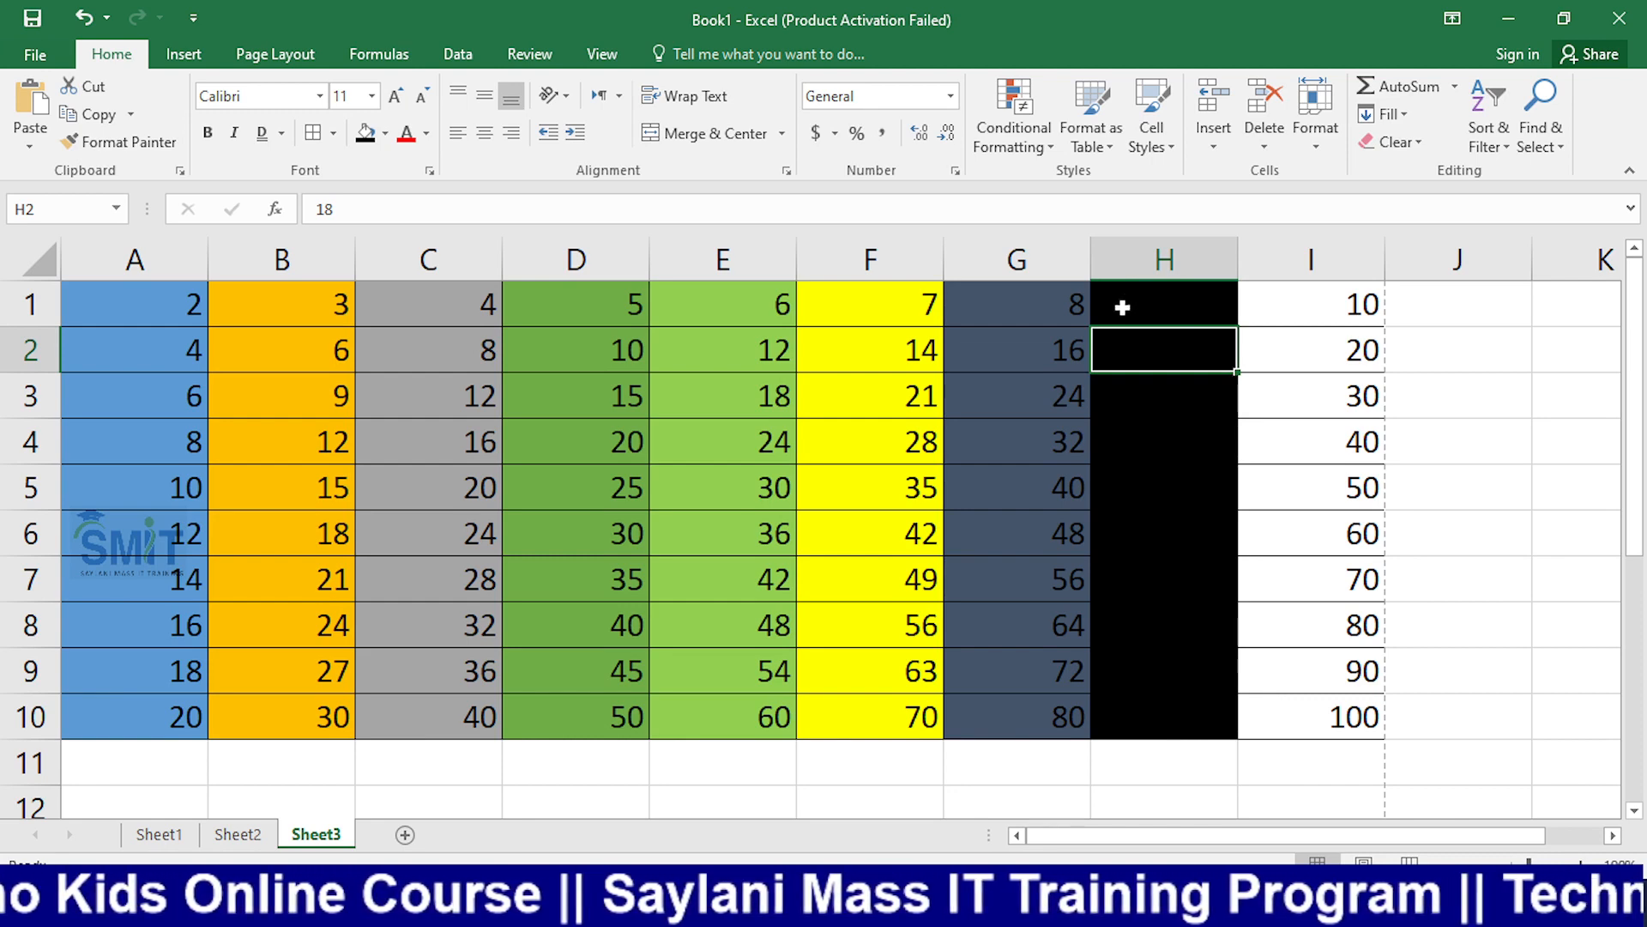
{"action": "left_click", "coordinate": [1130, 311]}
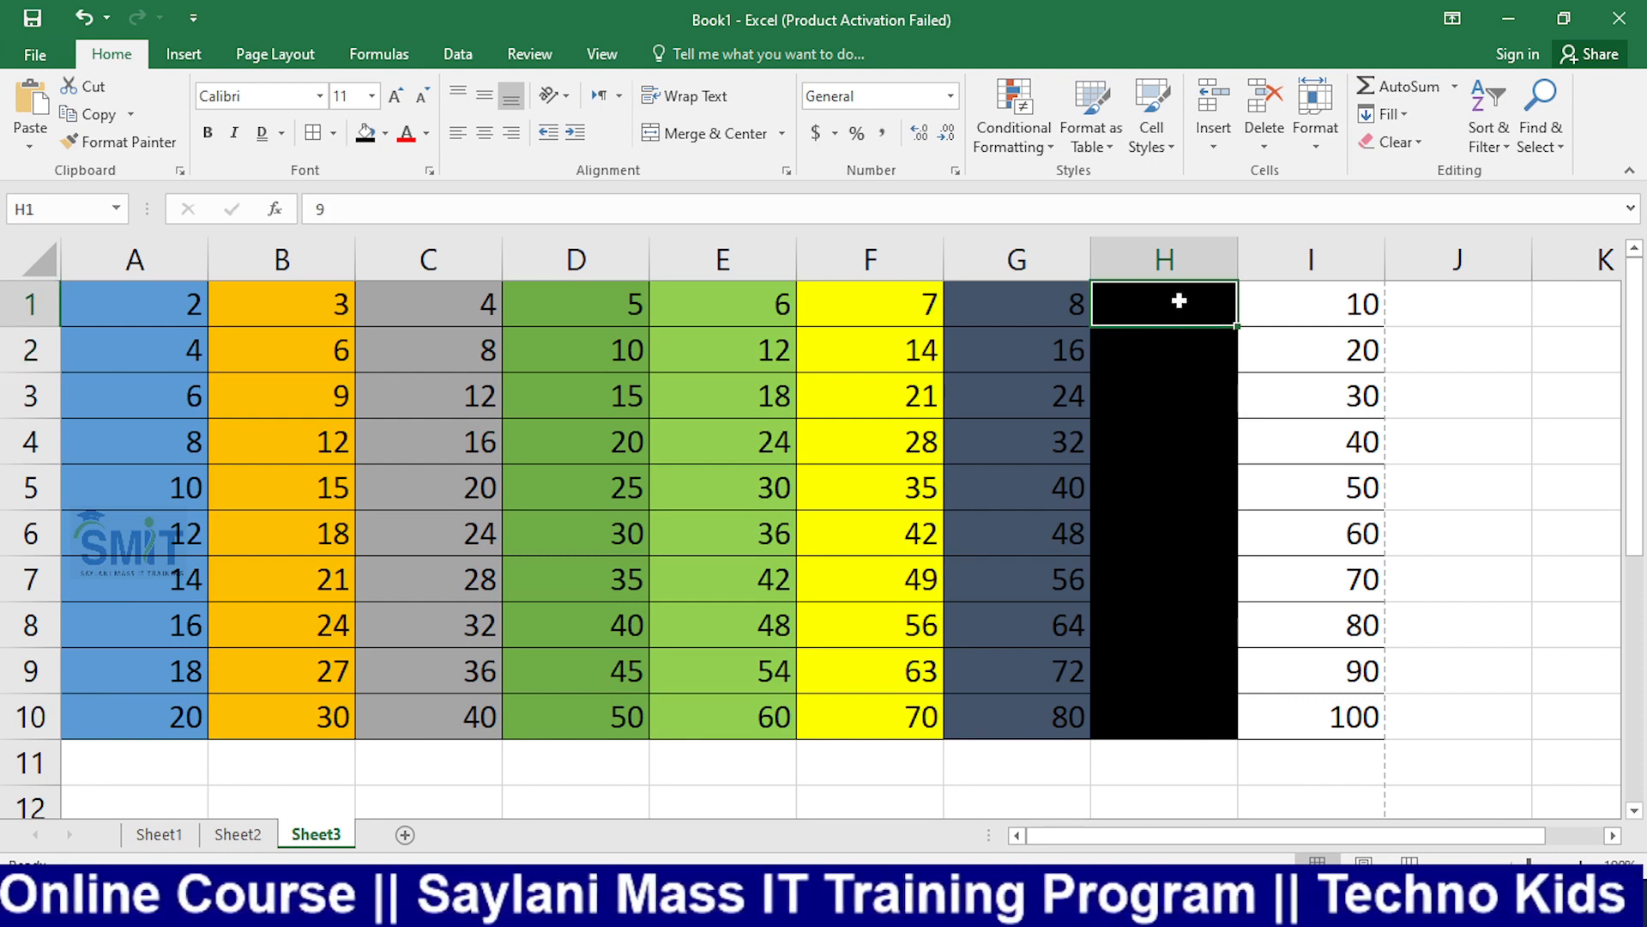
{"action": "left_click_drag", "start_coordinate": [359, 209], "coordinate": [302, 213]}
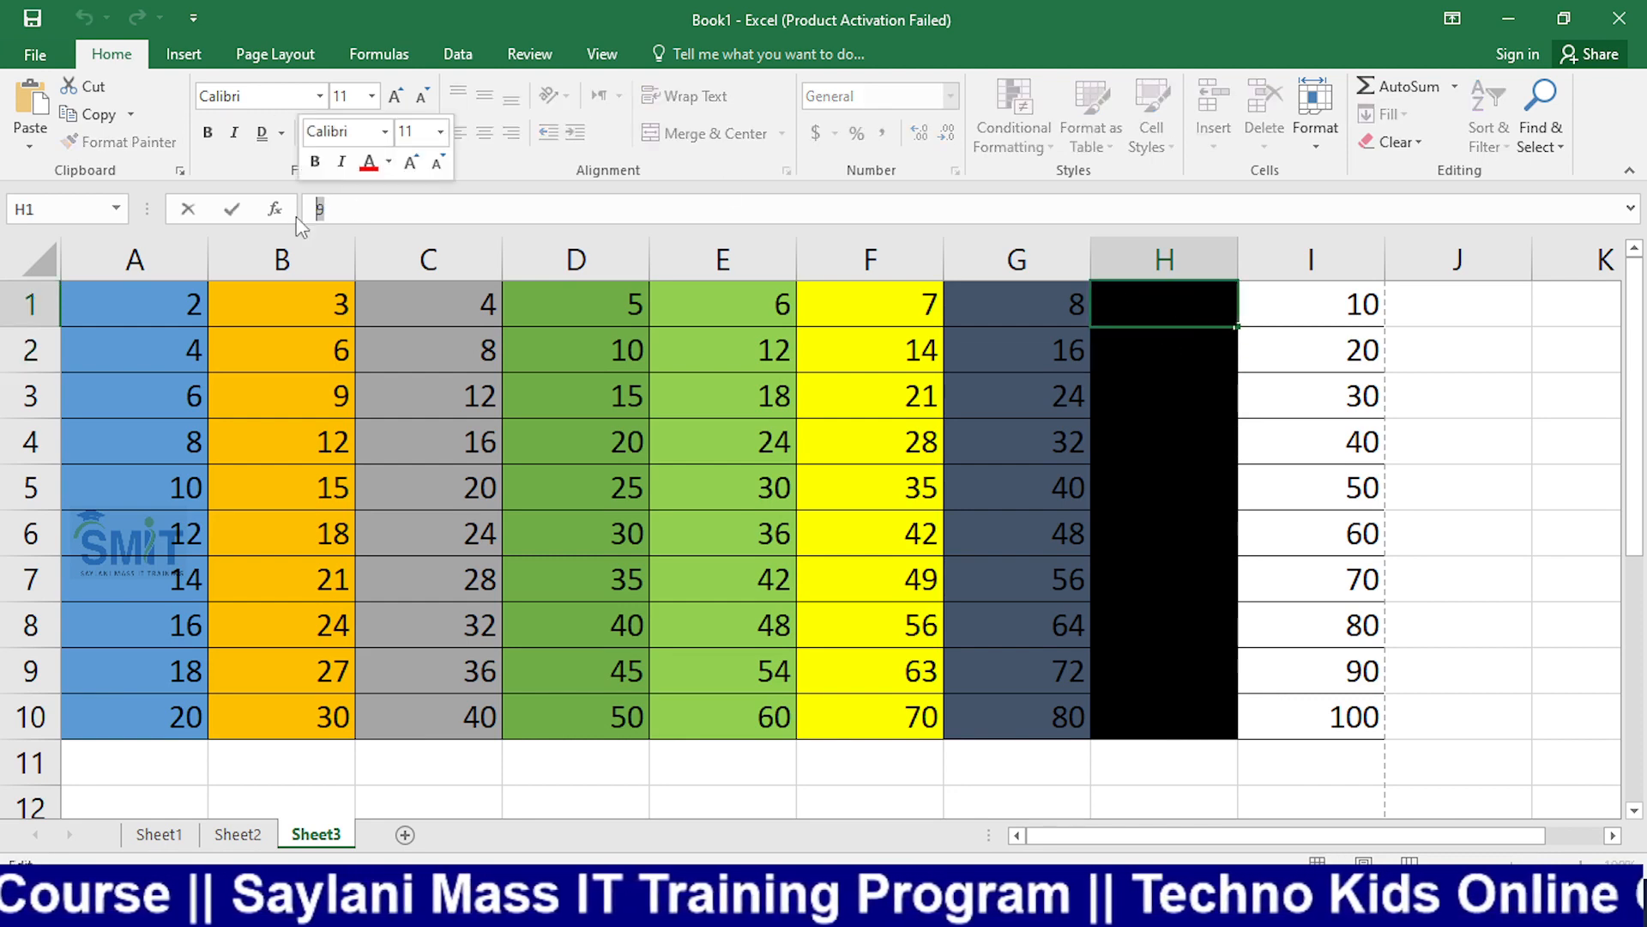
{"action": "key", "text": "Escape"}
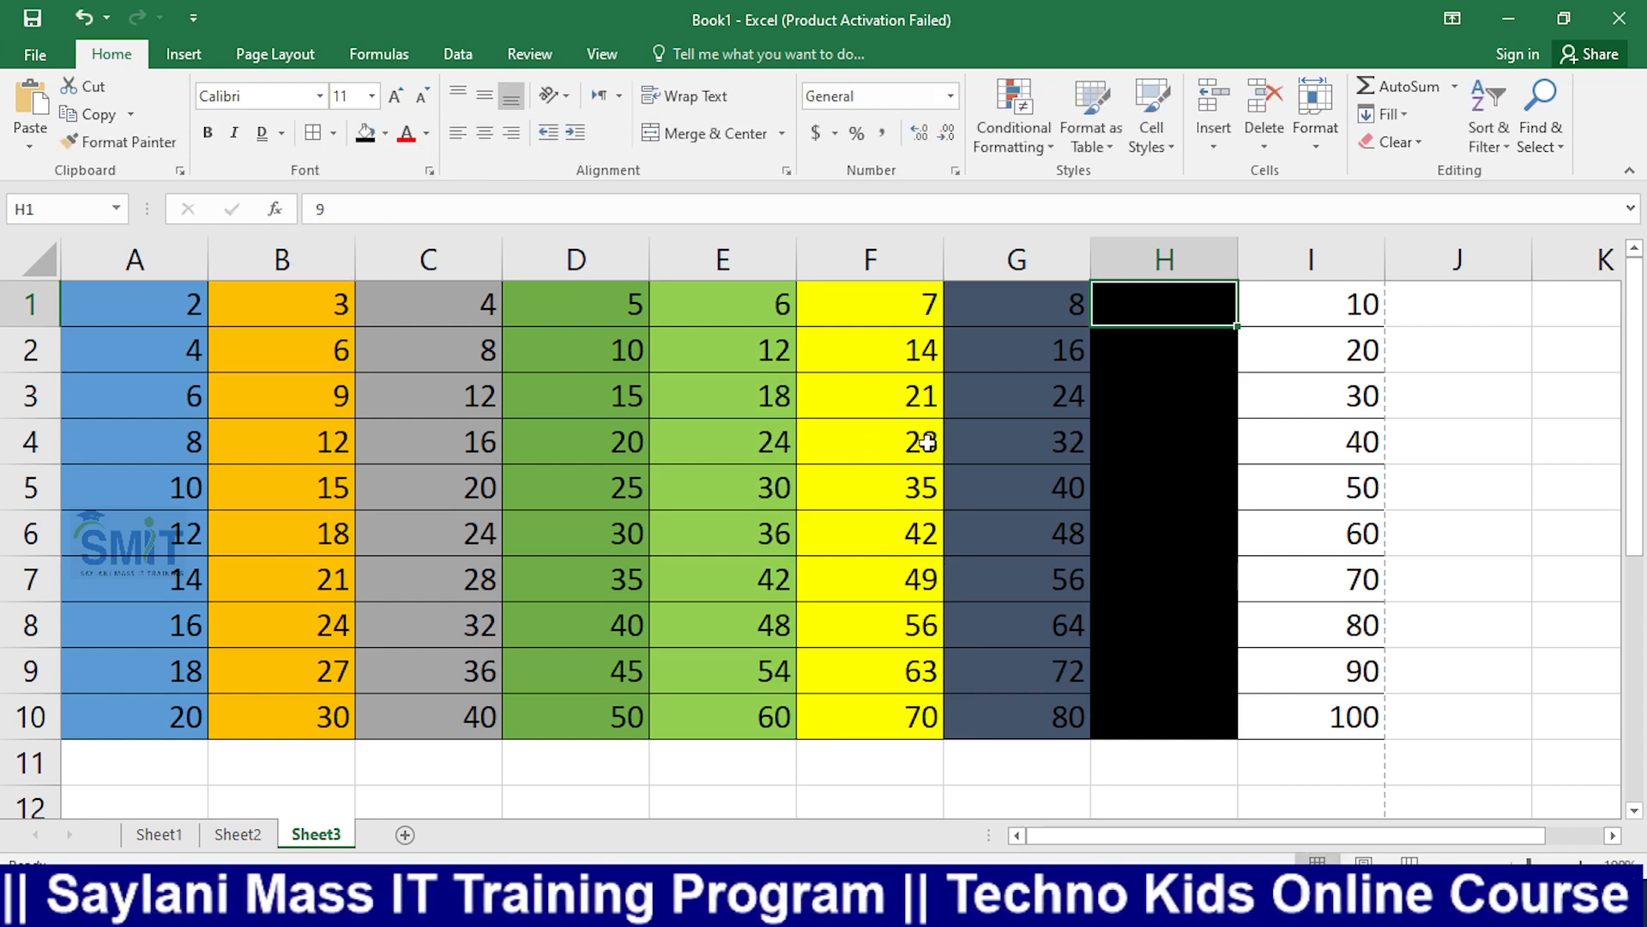
{"action": "left_click", "coordinate": [1113, 368]}
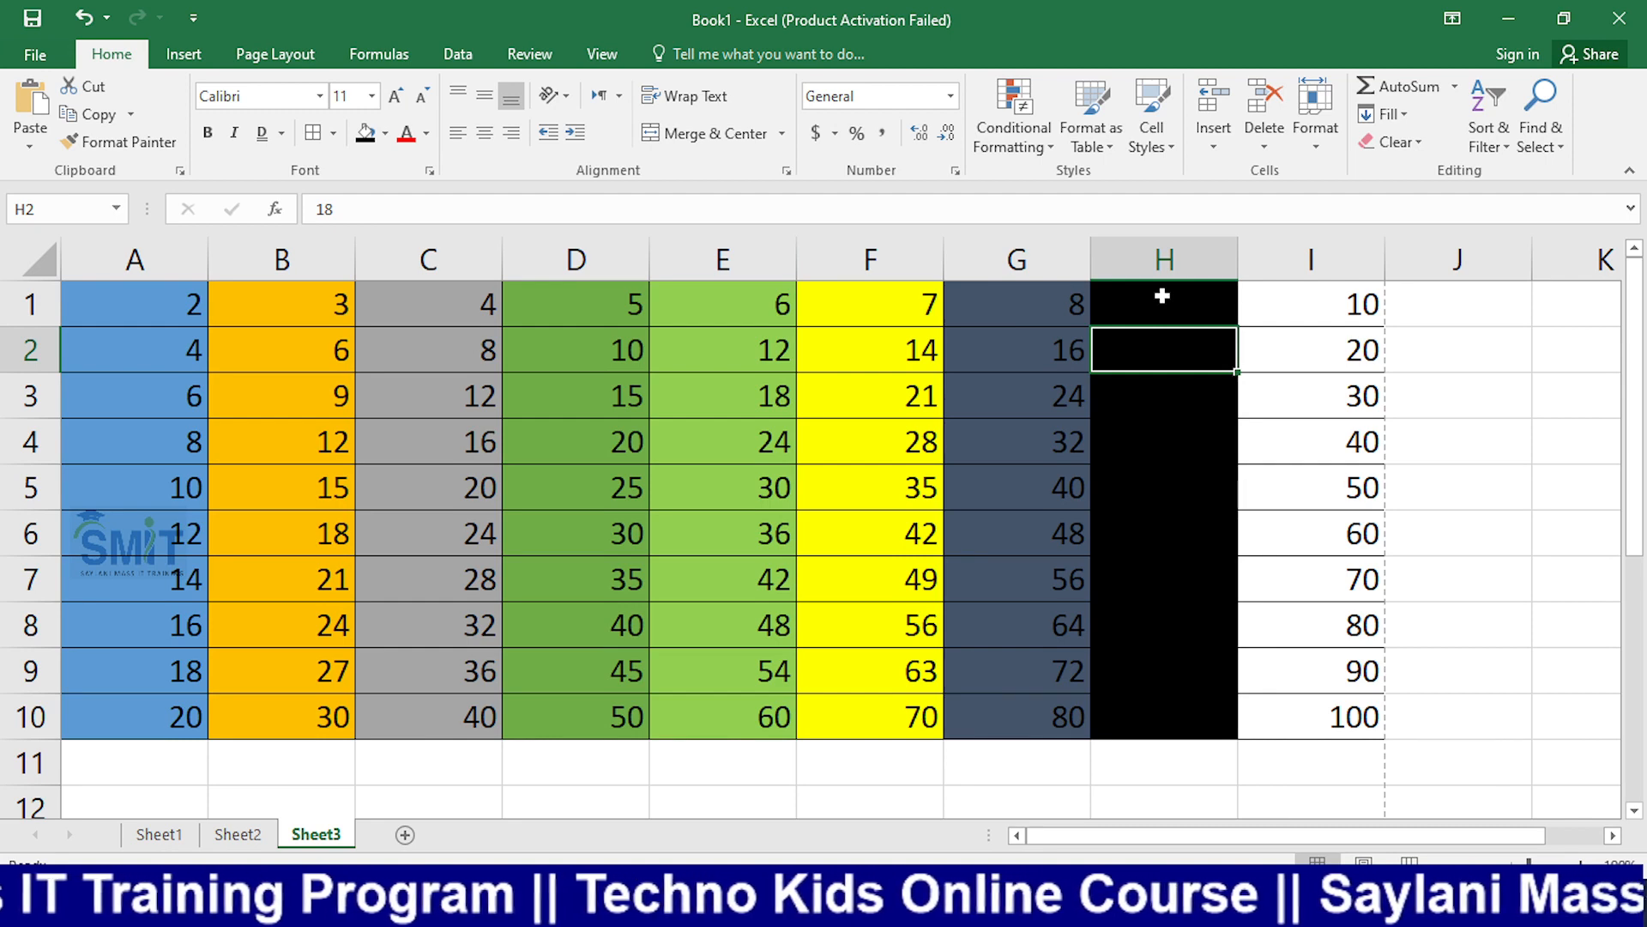
Step: Set the font color of the black-filled cells H1:H10 to white
{"action": "left_click_drag", "start_coordinate": [1162, 296], "coordinate": [1176, 712]}
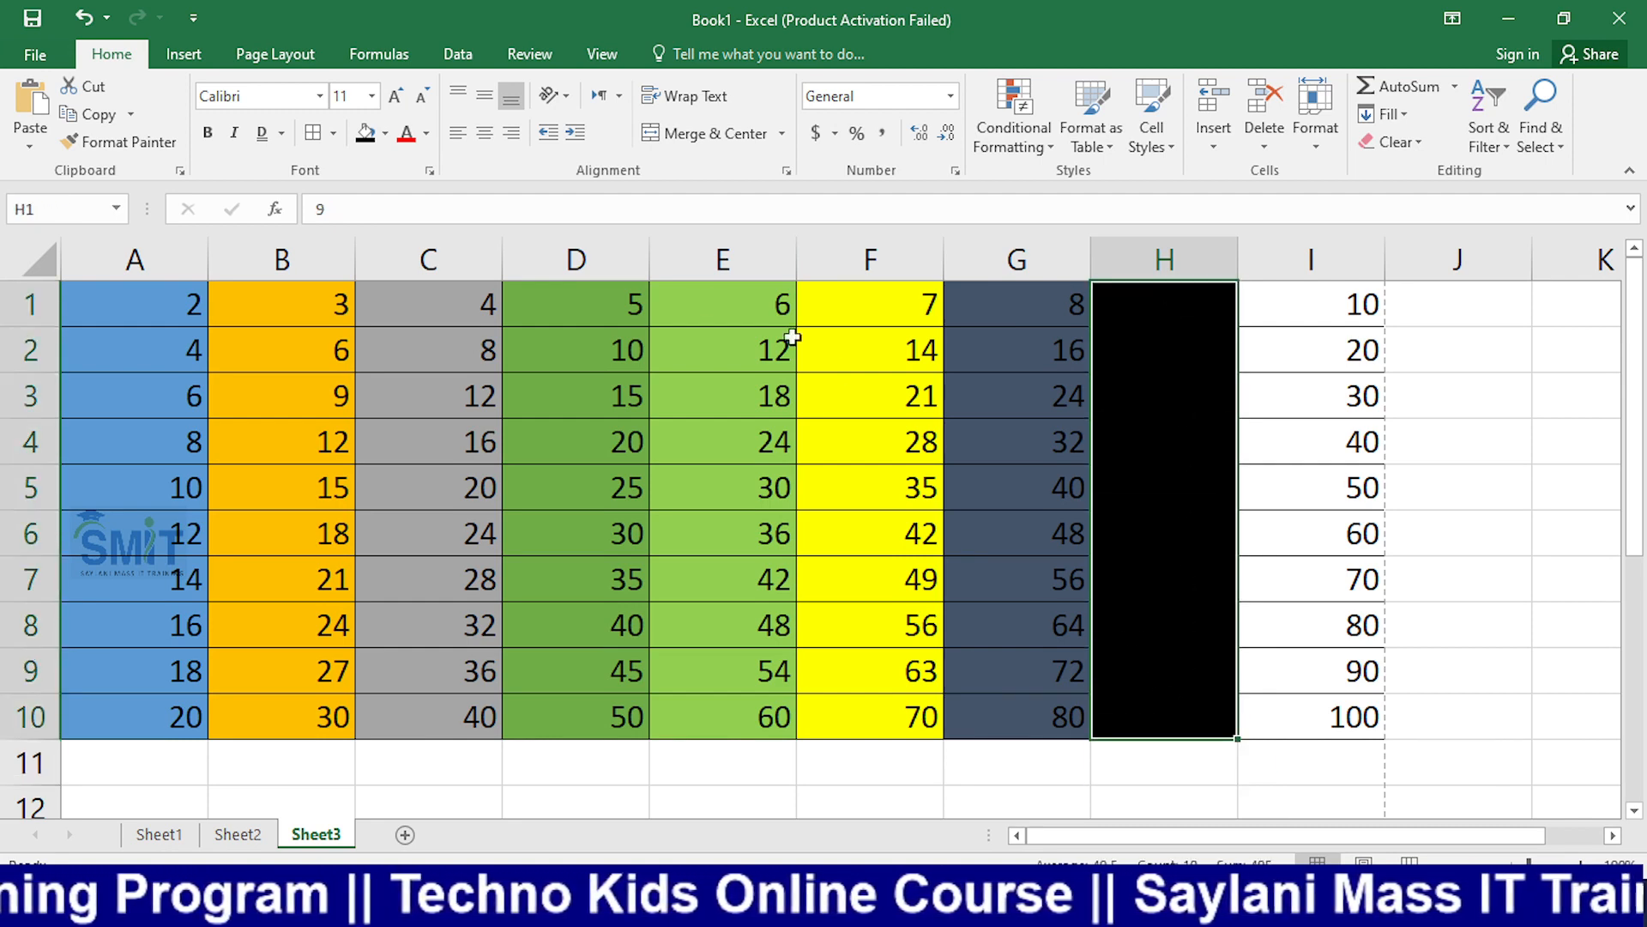
{"action": "left_click", "coordinate": [427, 133]}
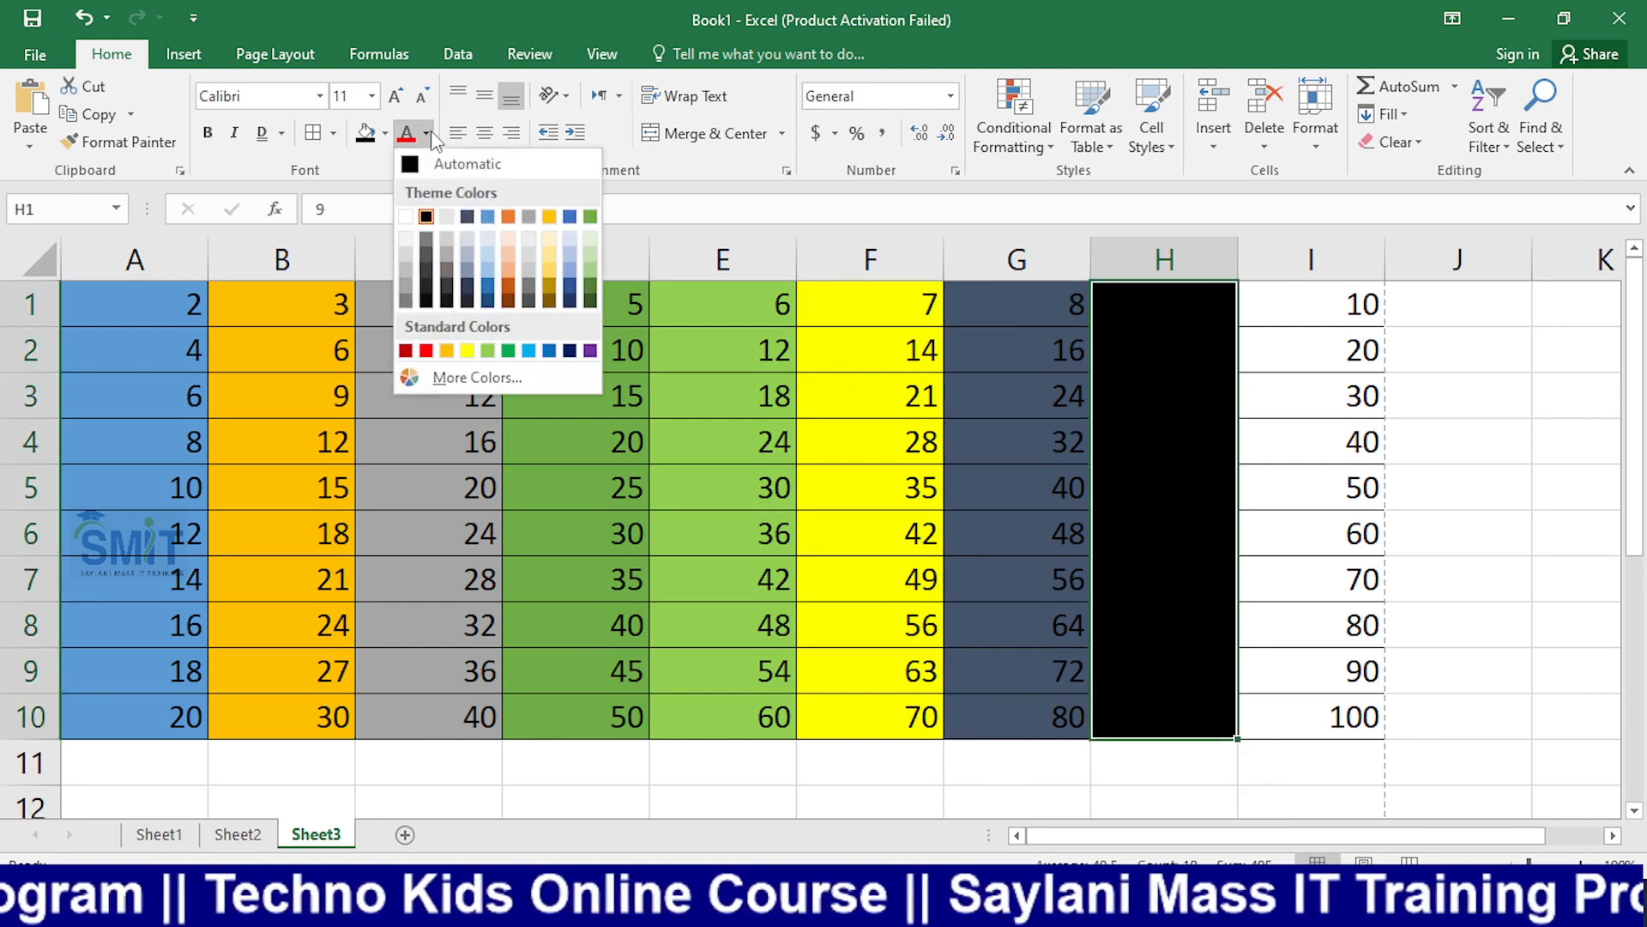
{"action": "left_click", "coordinate": [405, 219]}
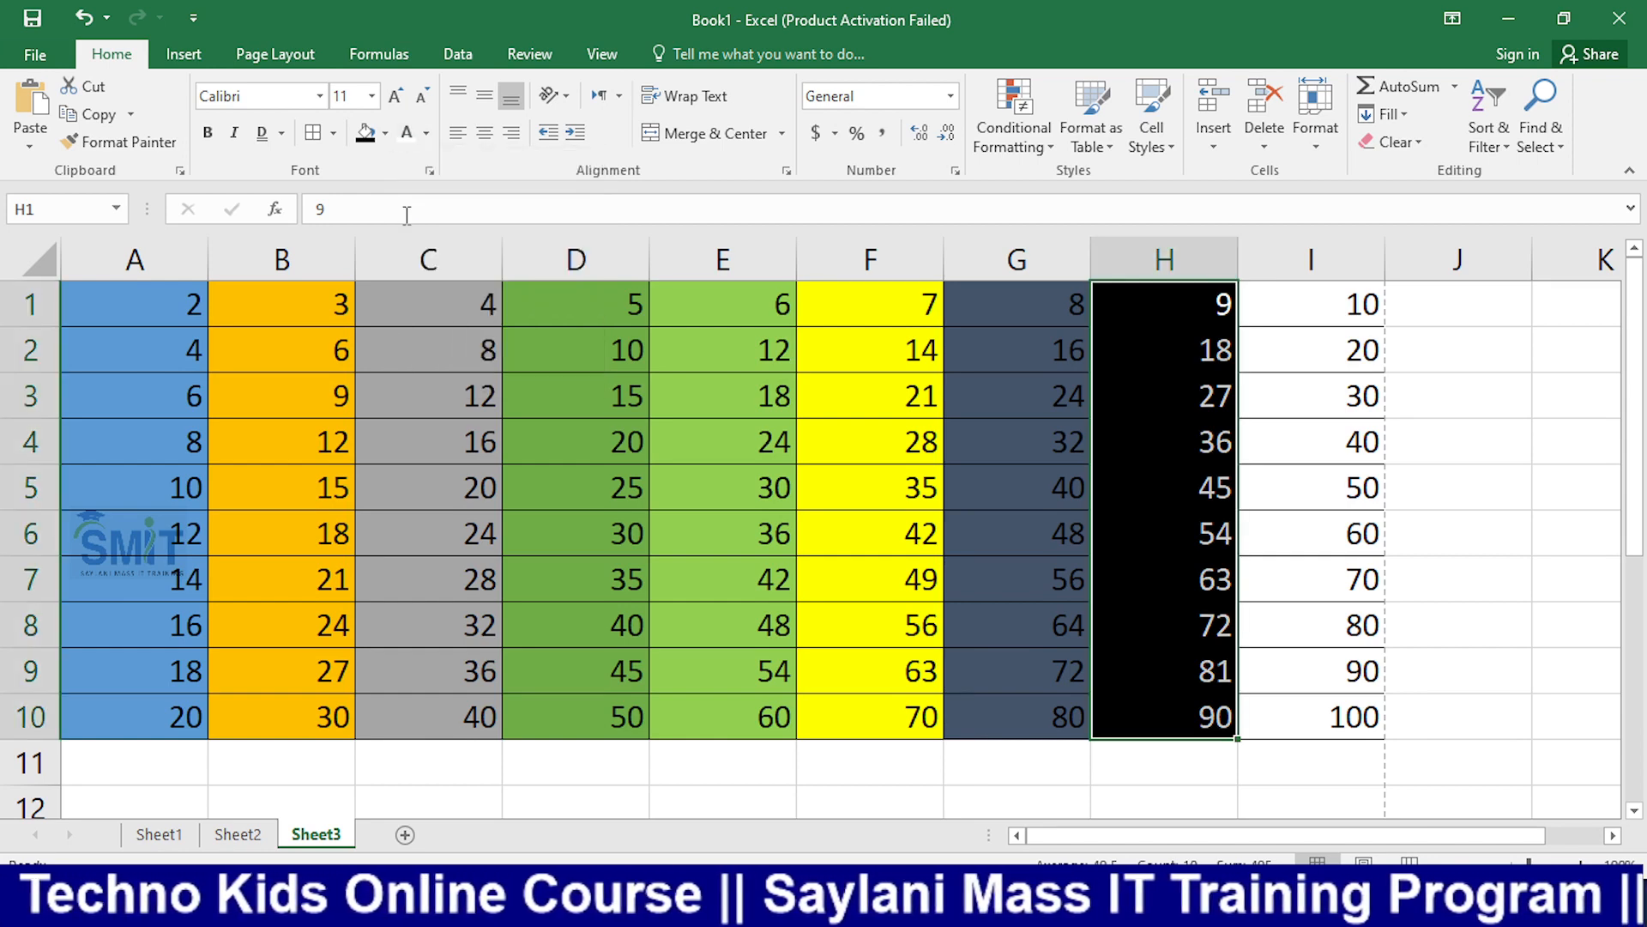
{"action": "left_click", "coordinate": [870, 492]}
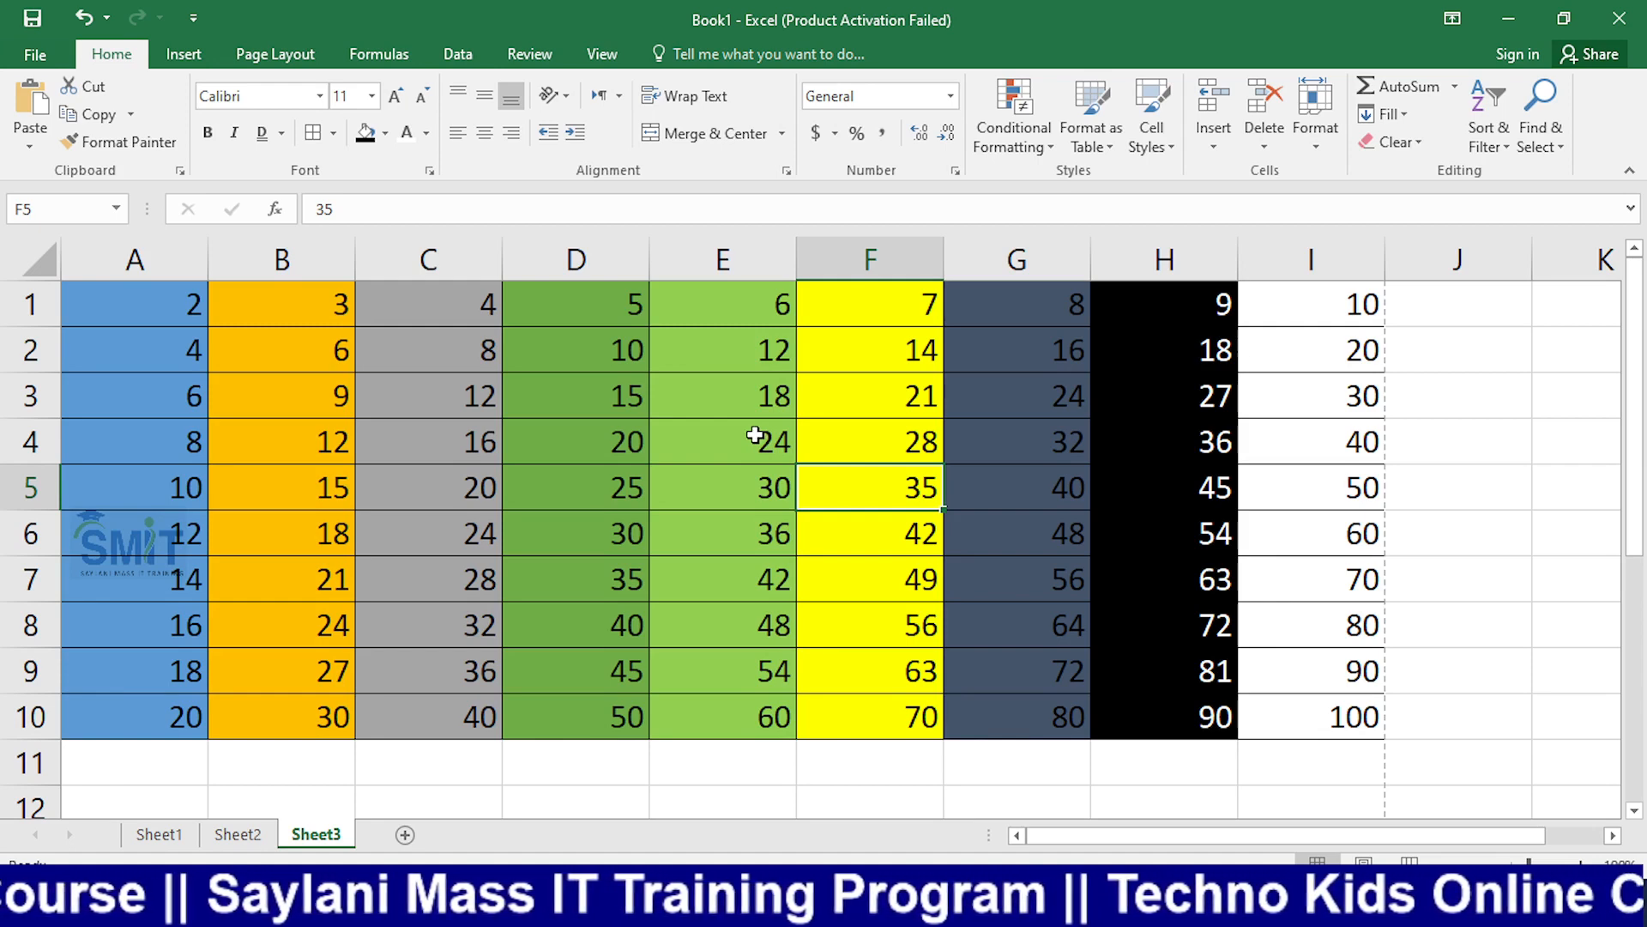
Step: Set the font color of cells I1:I10 to the orange theme color
{"action": "left_click_drag", "start_coordinate": [1287, 312], "coordinate": [1313, 706]}
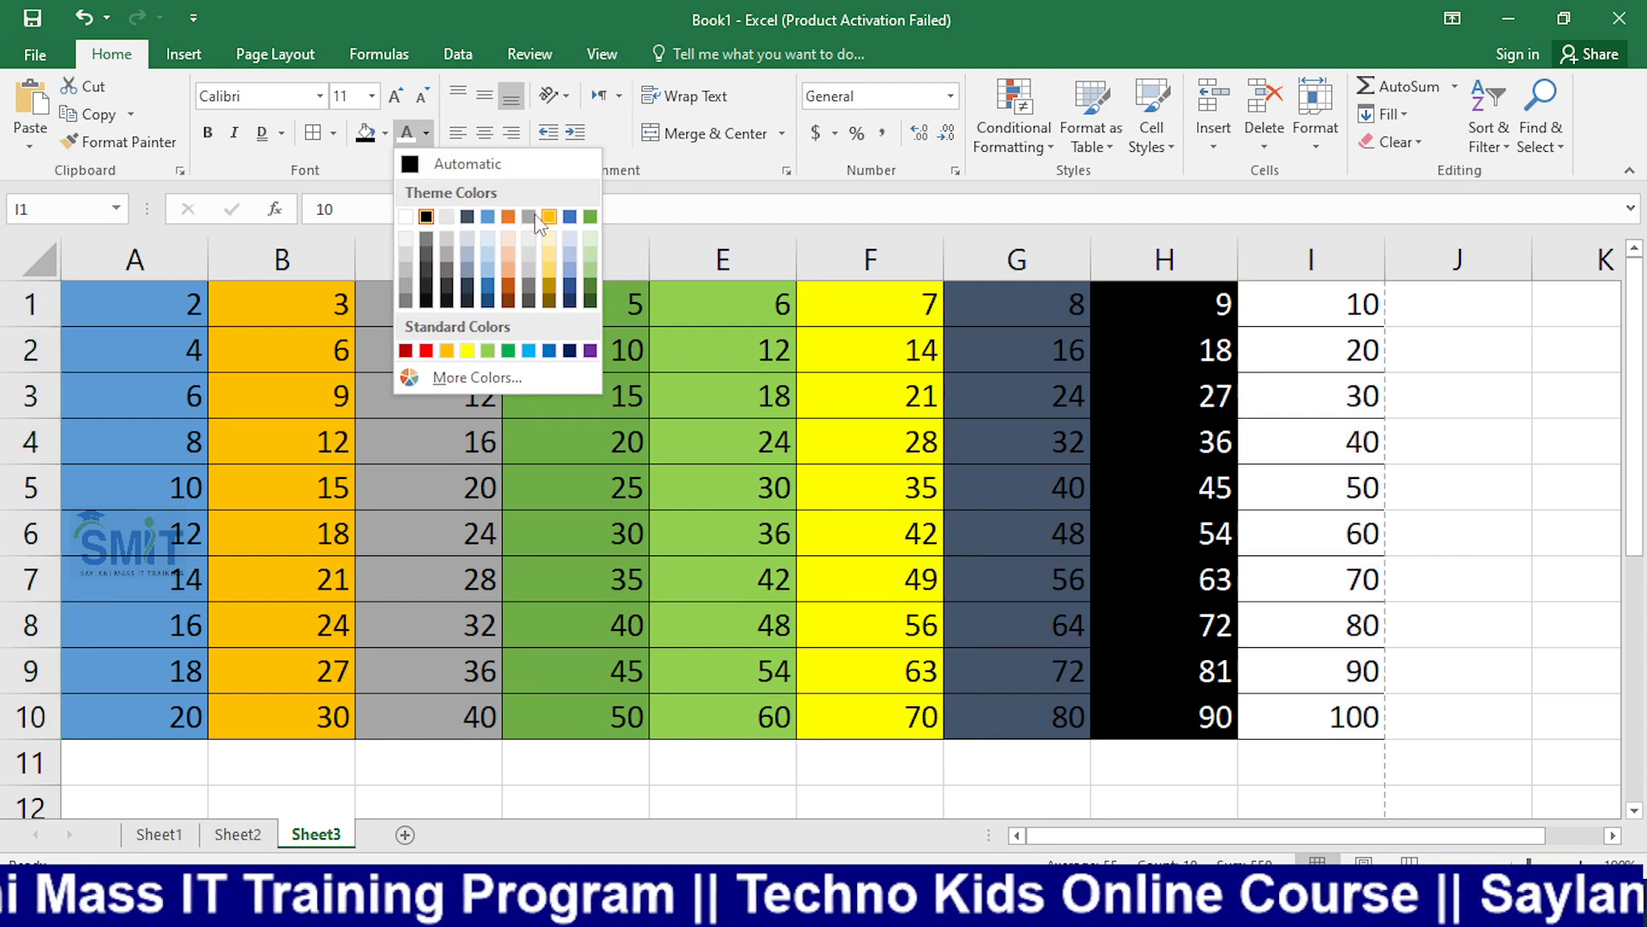
{"action": "left_click", "coordinate": [508, 216]}
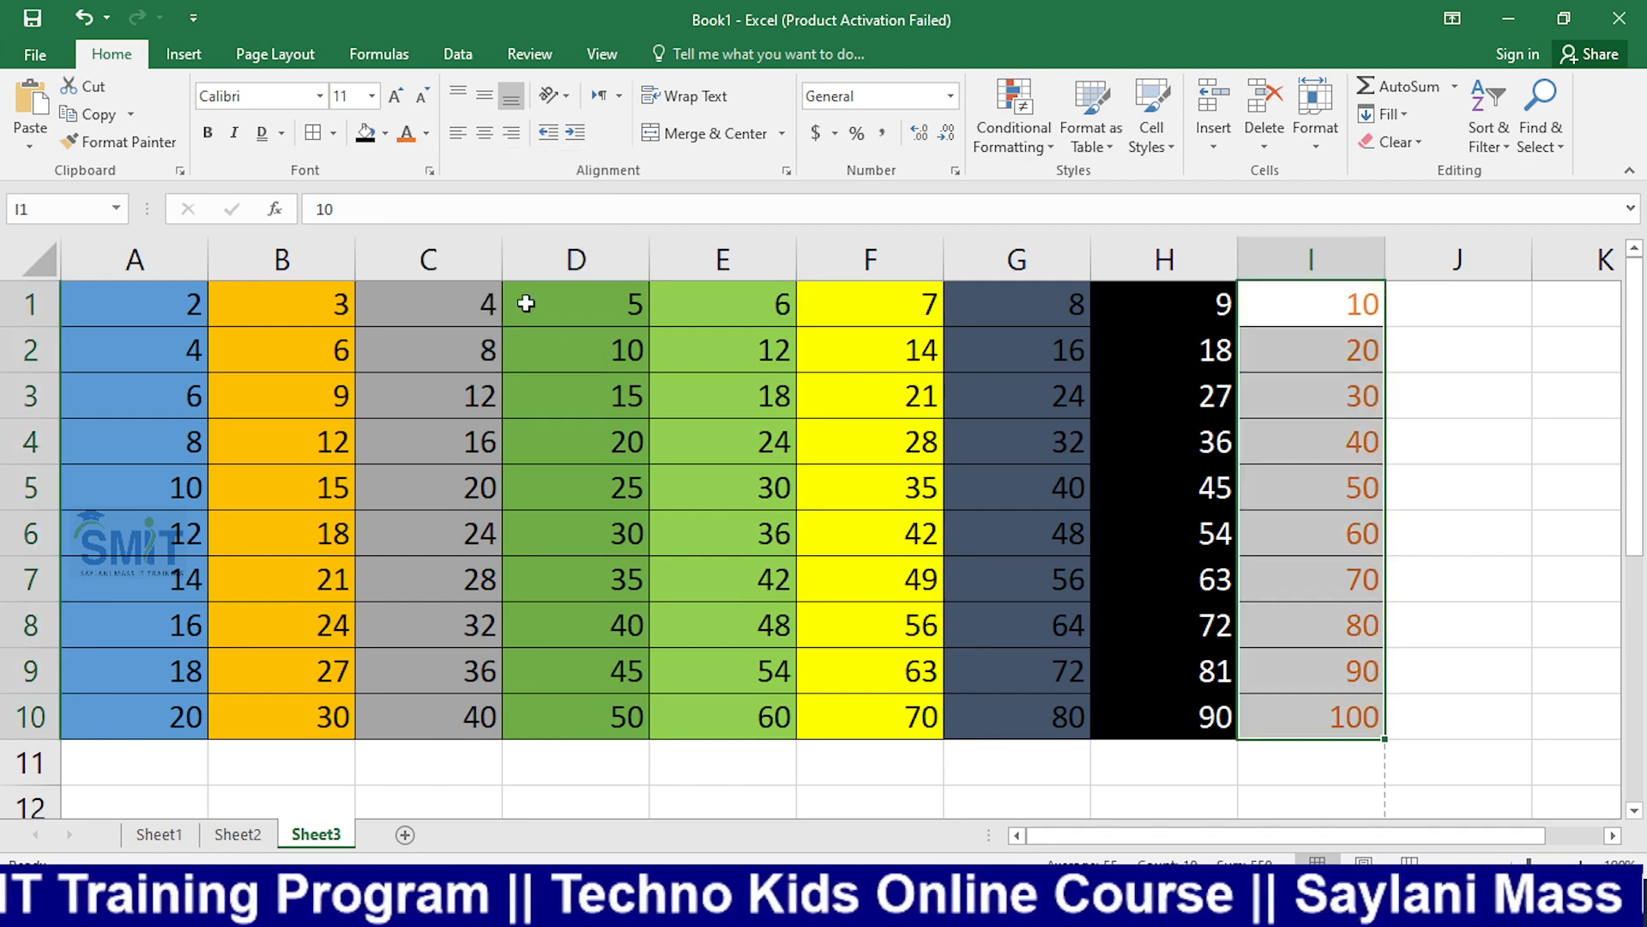
{"action": "left_click", "coordinate": [592, 343]}
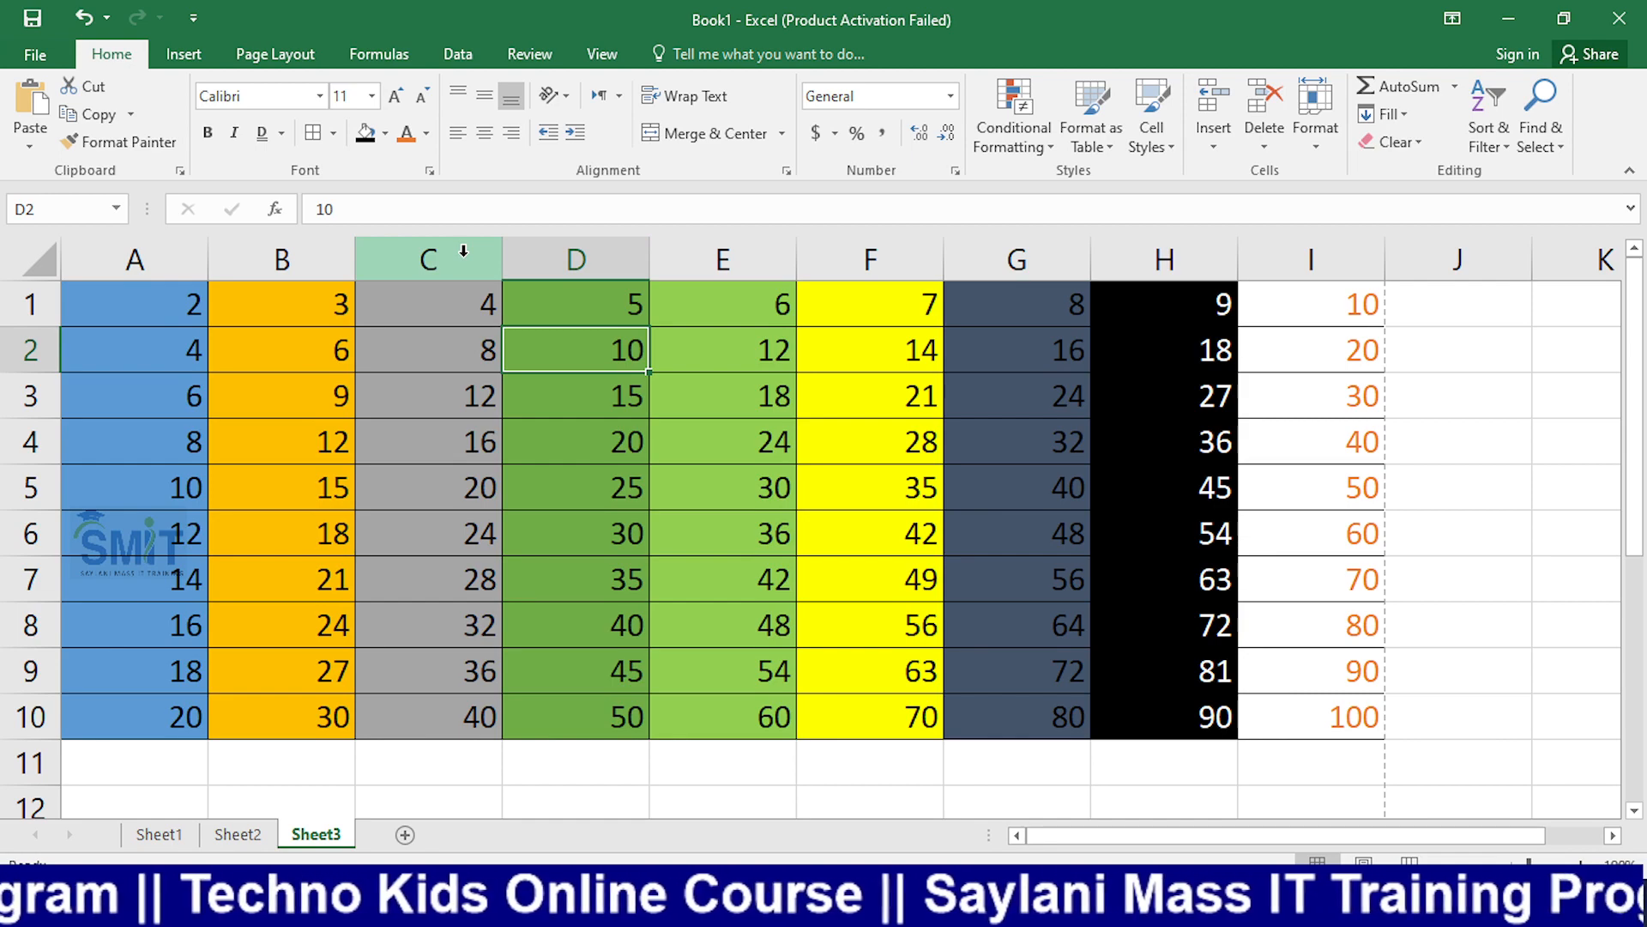
Step: Switch to OBS and change the live scene to Camera
{"action": "key", "text": "alt+Tab"}
{"action": "key", "text": "alt+Tab"}
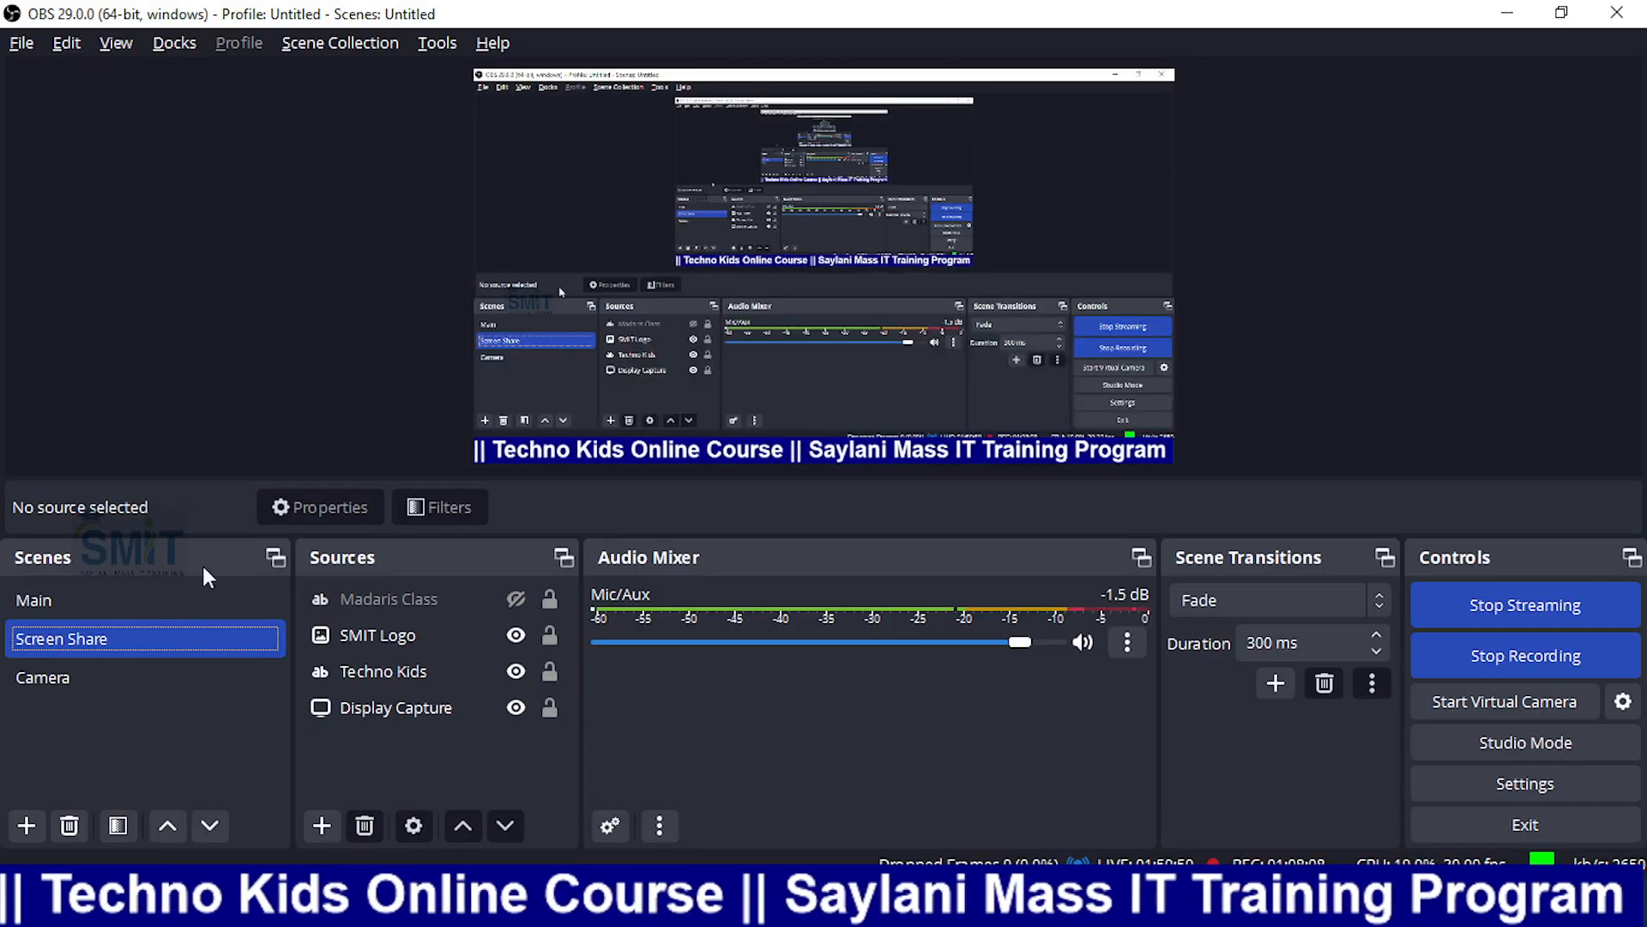
{"action": "left_click", "coordinate": [175, 682]}
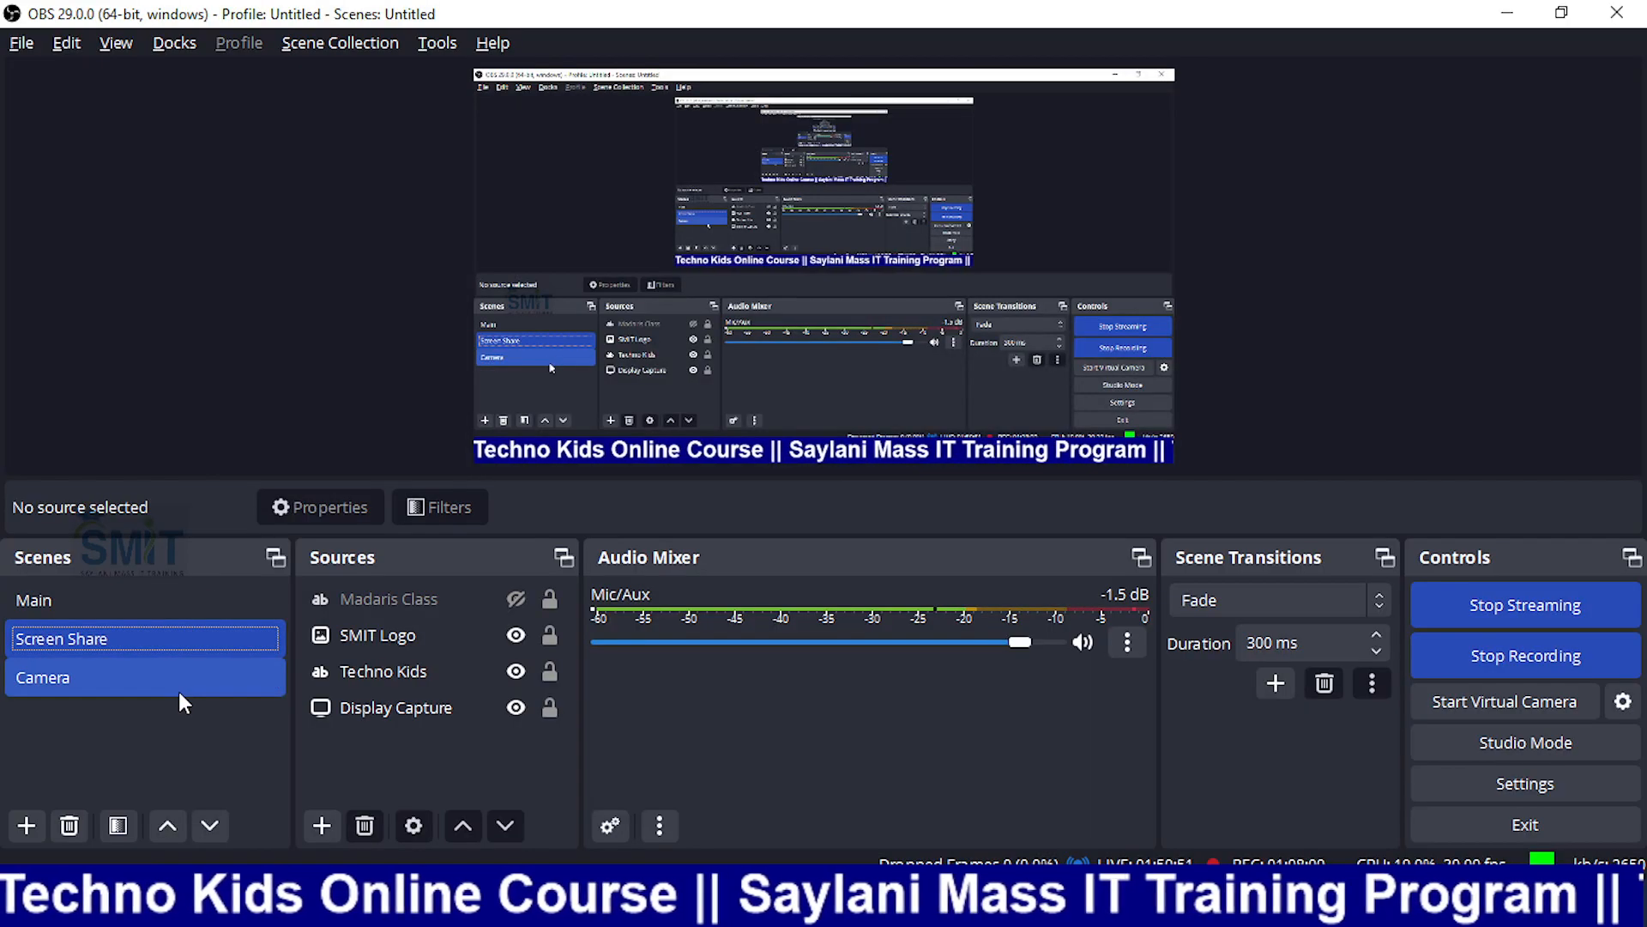
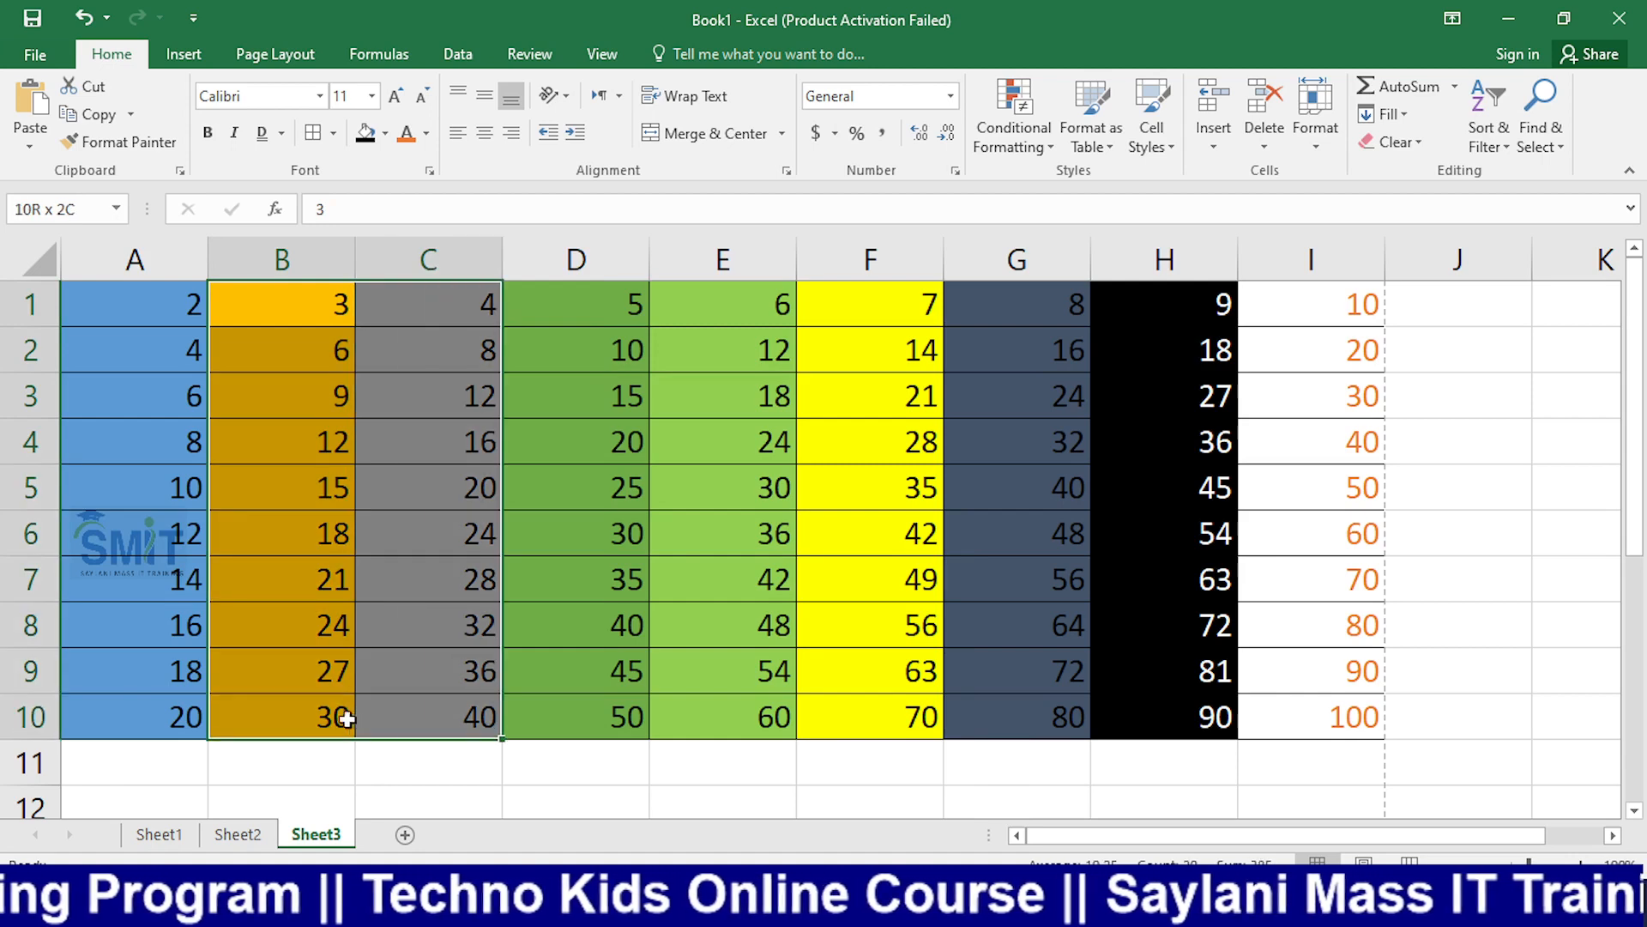
Step: Set the font color of cells B1:B10 to the blue theme color
{"action": "left_click", "coordinate": [426, 133]}
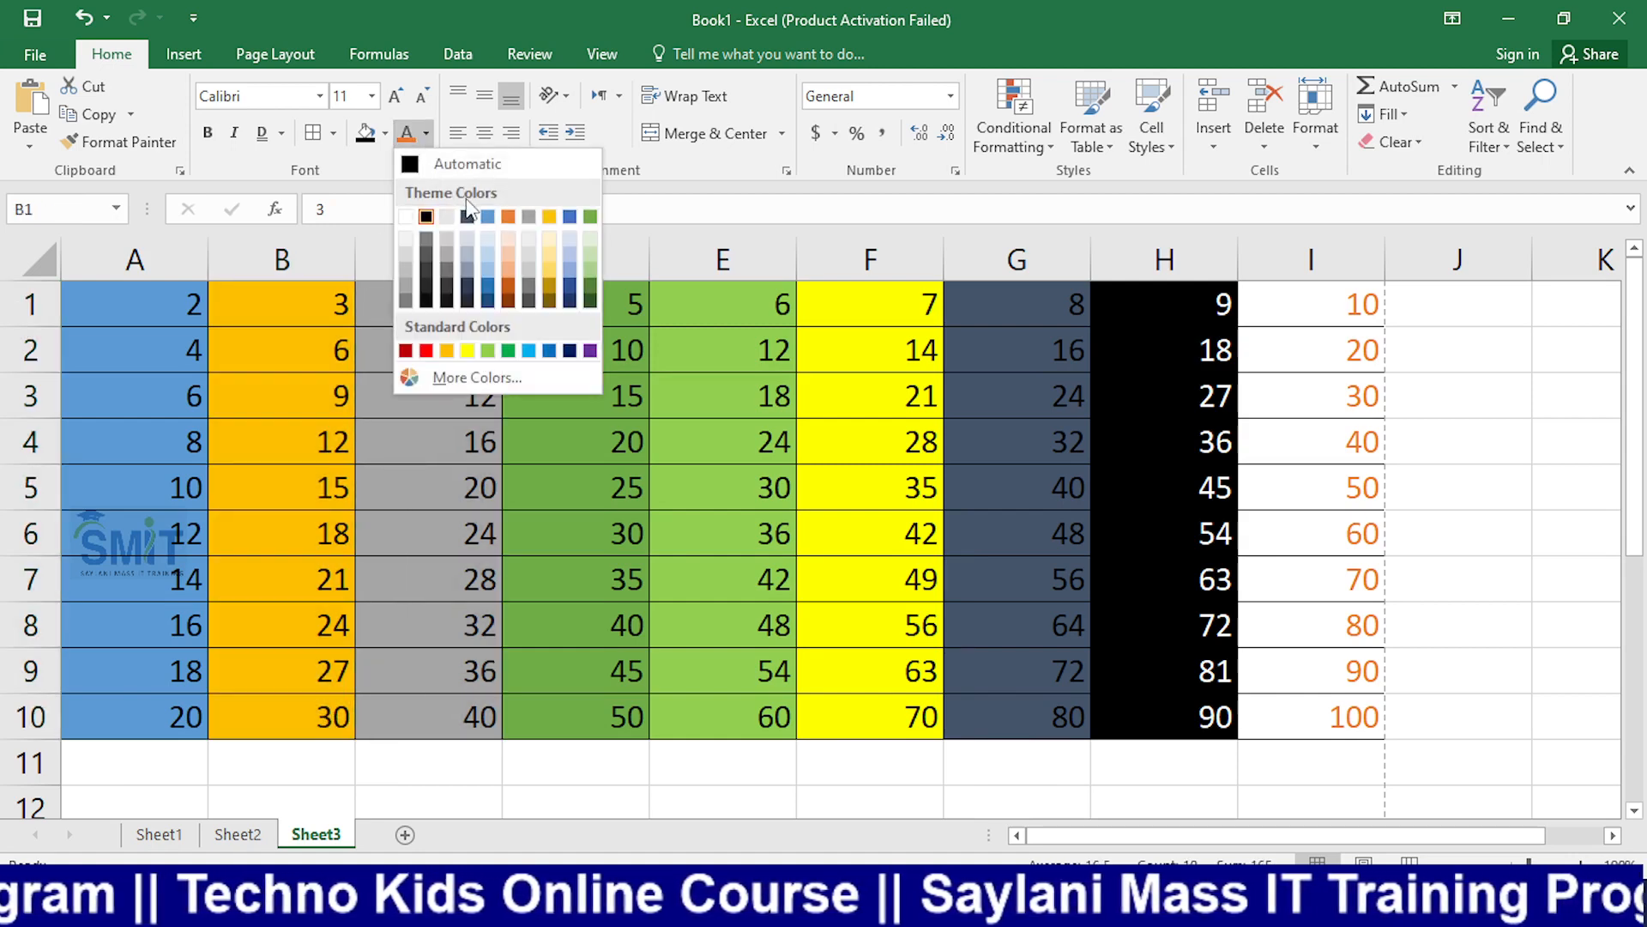
{"action": "left_click", "coordinate": [487, 206]}
{"action": "left_click", "coordinate": [412, 390]}
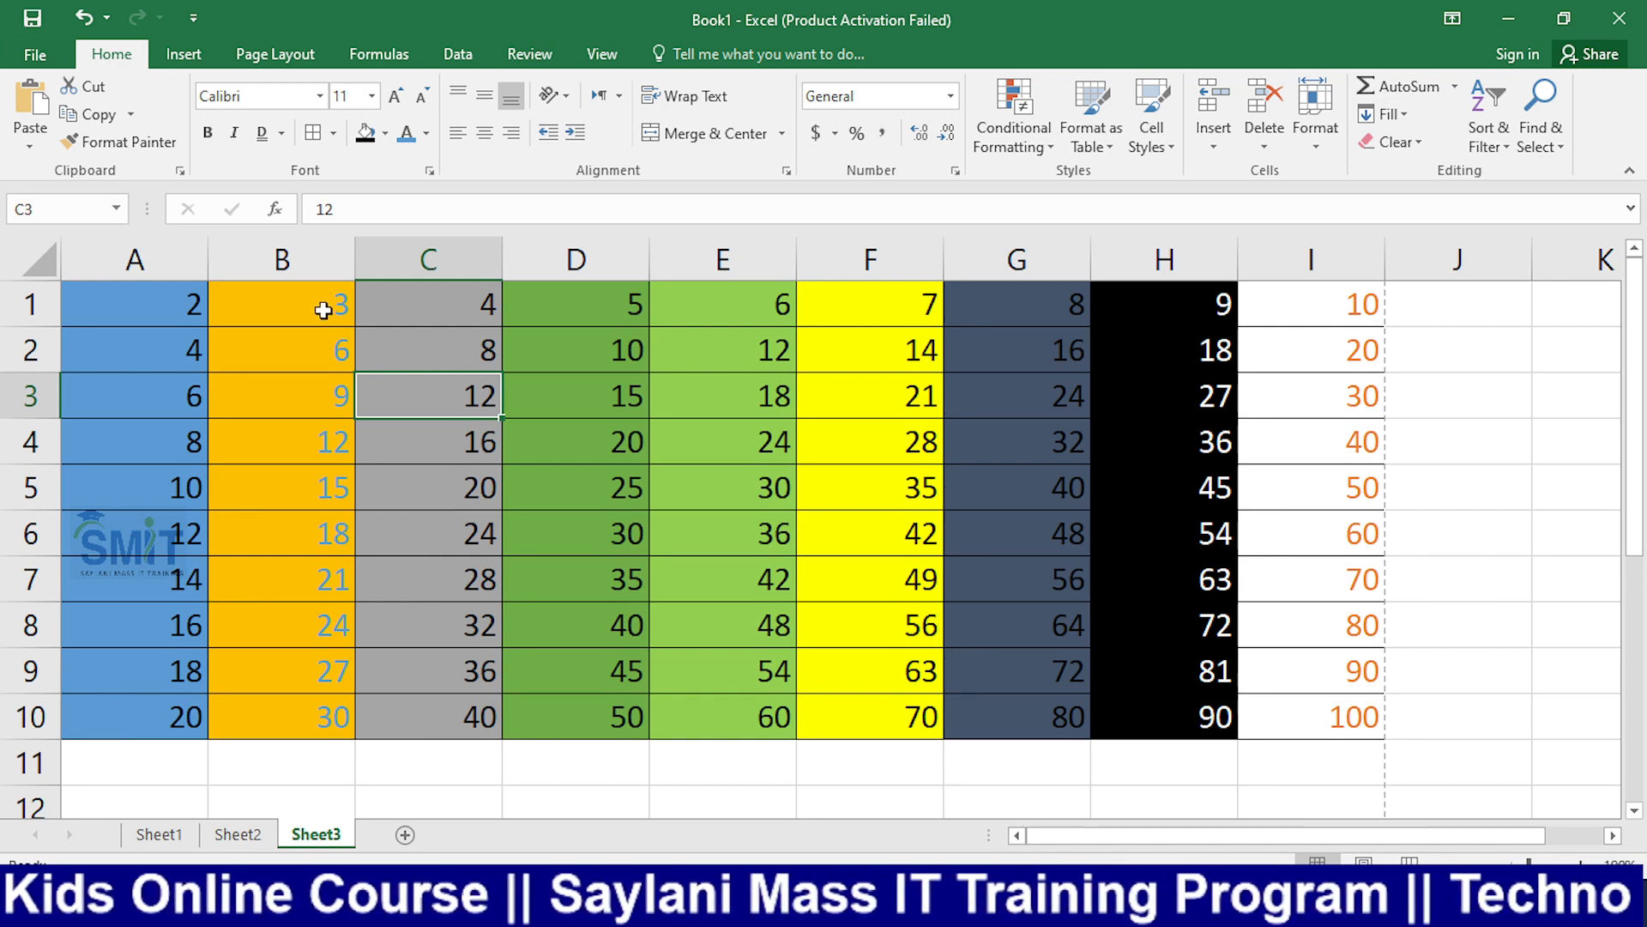
Step: Copy the fill and font formatting of cells B1:B10 onto cells I1:I10 with Format Painter
{"action": "left_click_drag", "start_coordinate": [324, 308], "coordinate": [338, 710]}
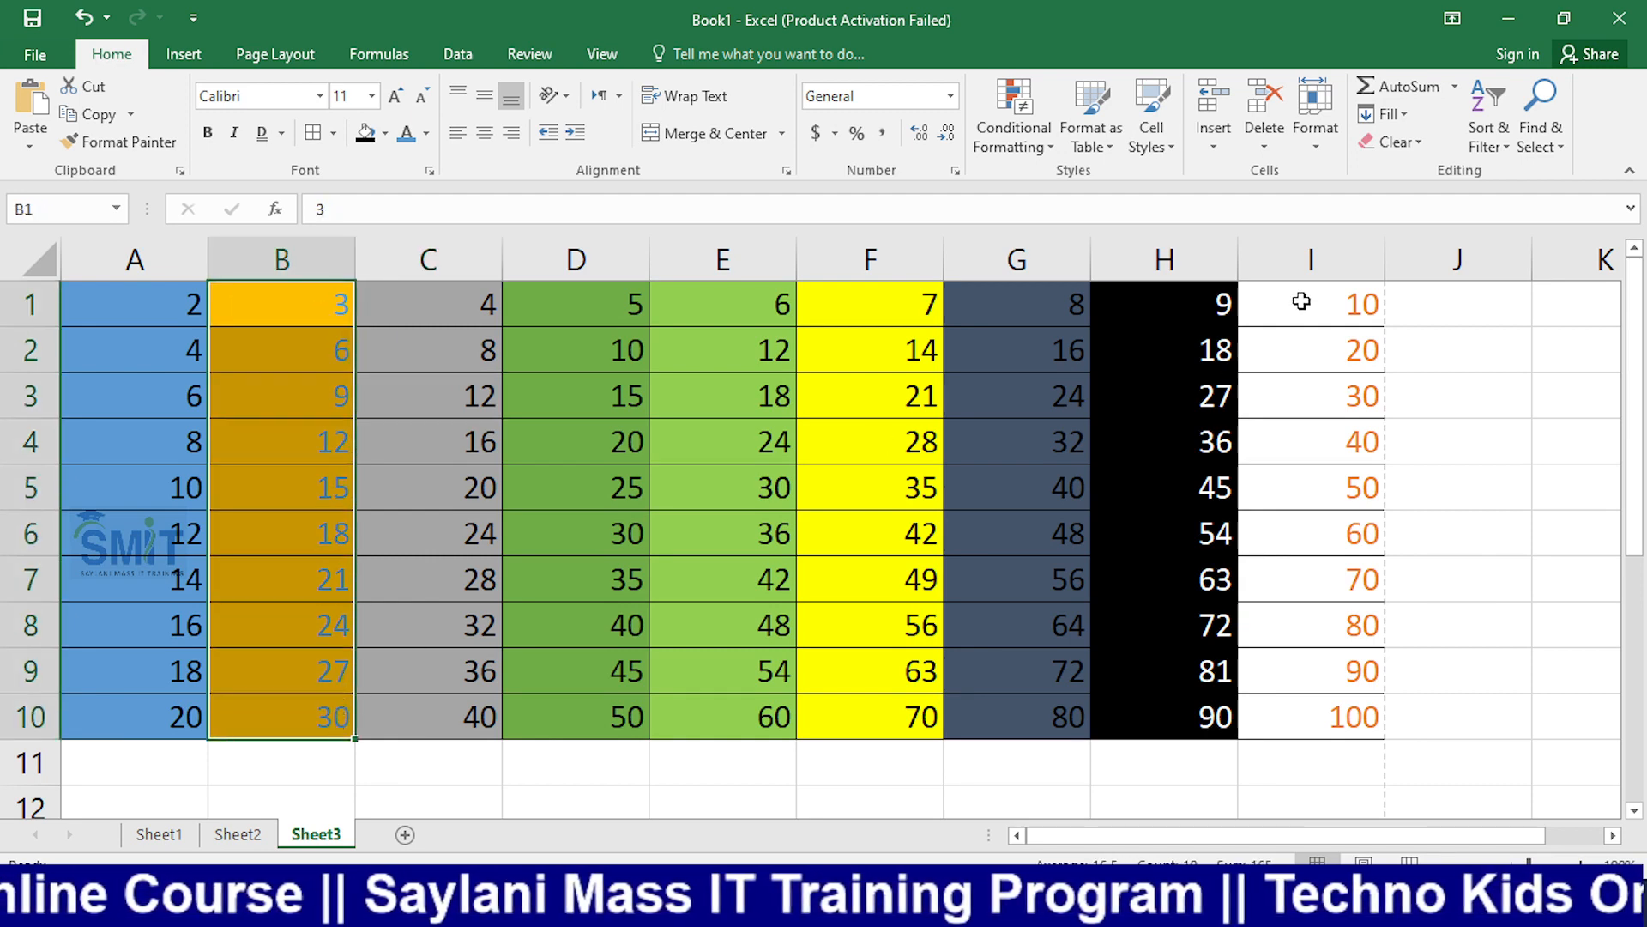
{"action": "left_click_drag", "start_coordinate": [1345, 305], "coordinate": [1338, 716]}
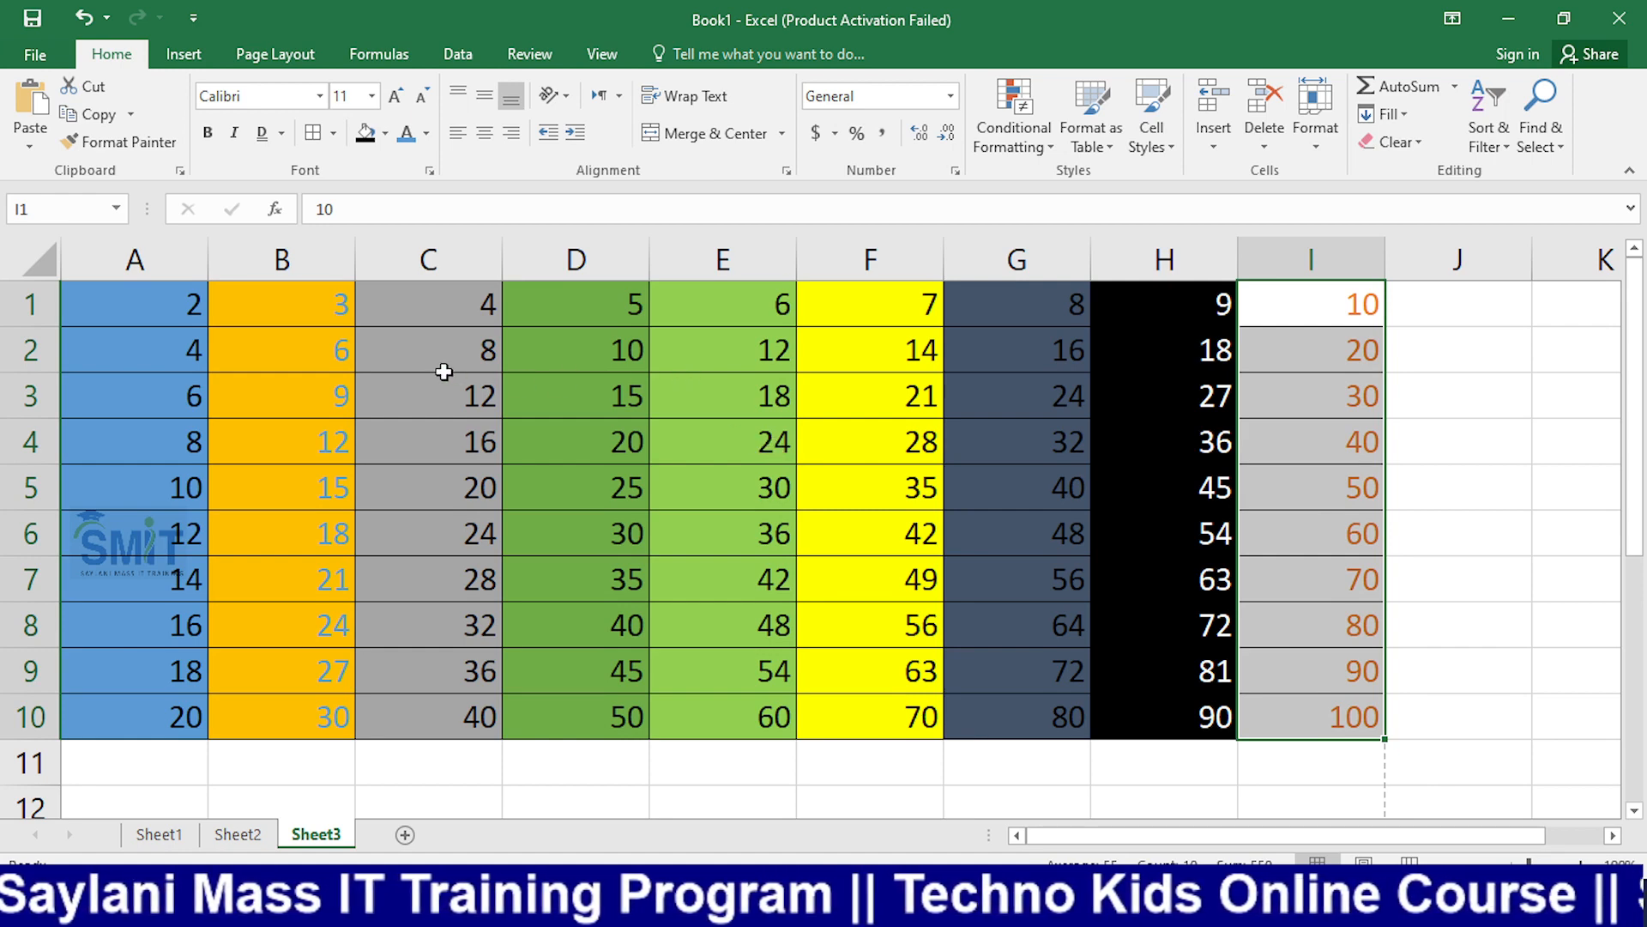
{"action": "left_click", "coordinate": [443, 371]}
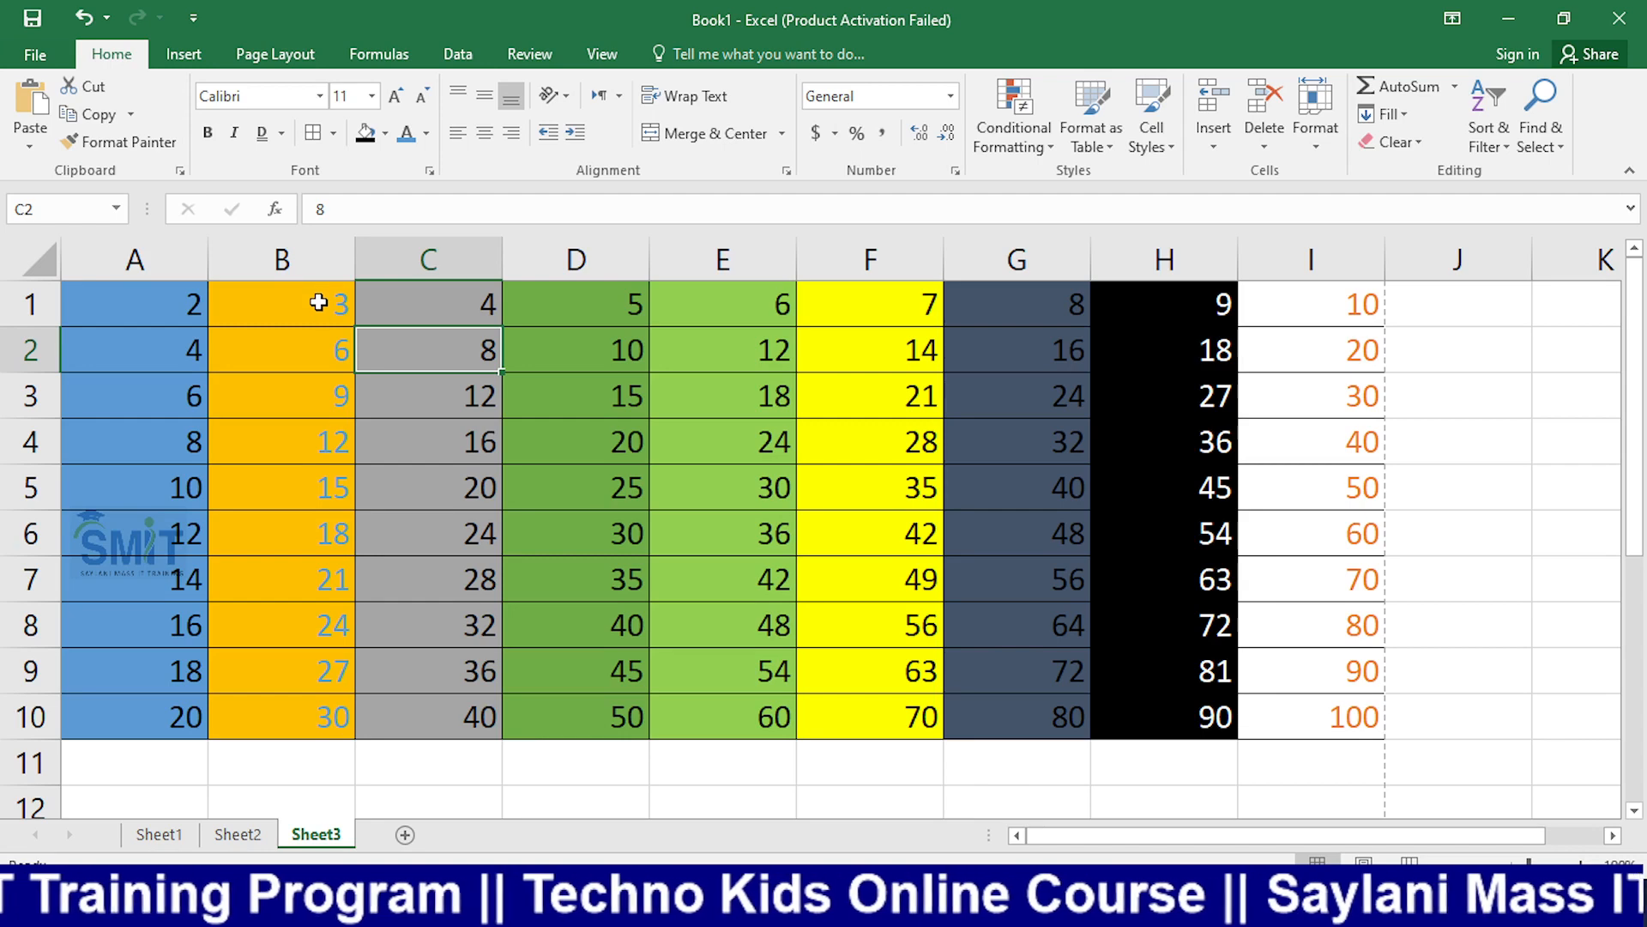
{"action": "mouse_move", "coordinate": [324, 301]}
{"action": "left_mouse_down"}
{"action": "mouse_move", "coordinate": [348, 541]}
{"action": "mouse_move", "coordinate": [323, 720]}
{"action": "left_mouse_up"}
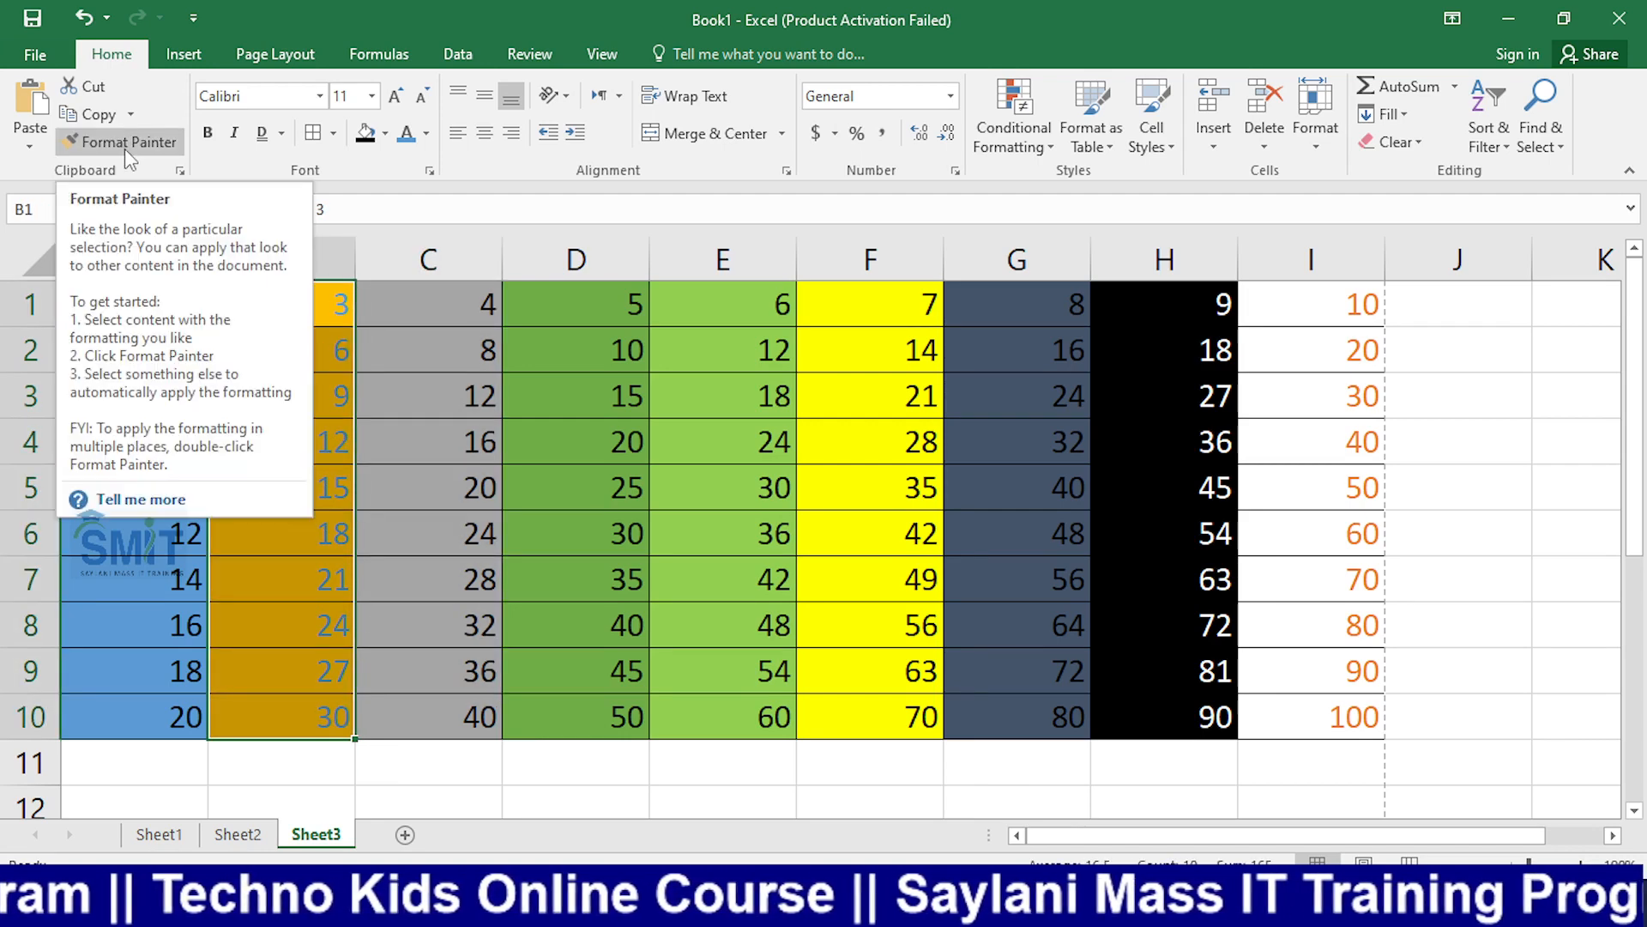
{"action": "left_click", "coordinate": [125, 144]}
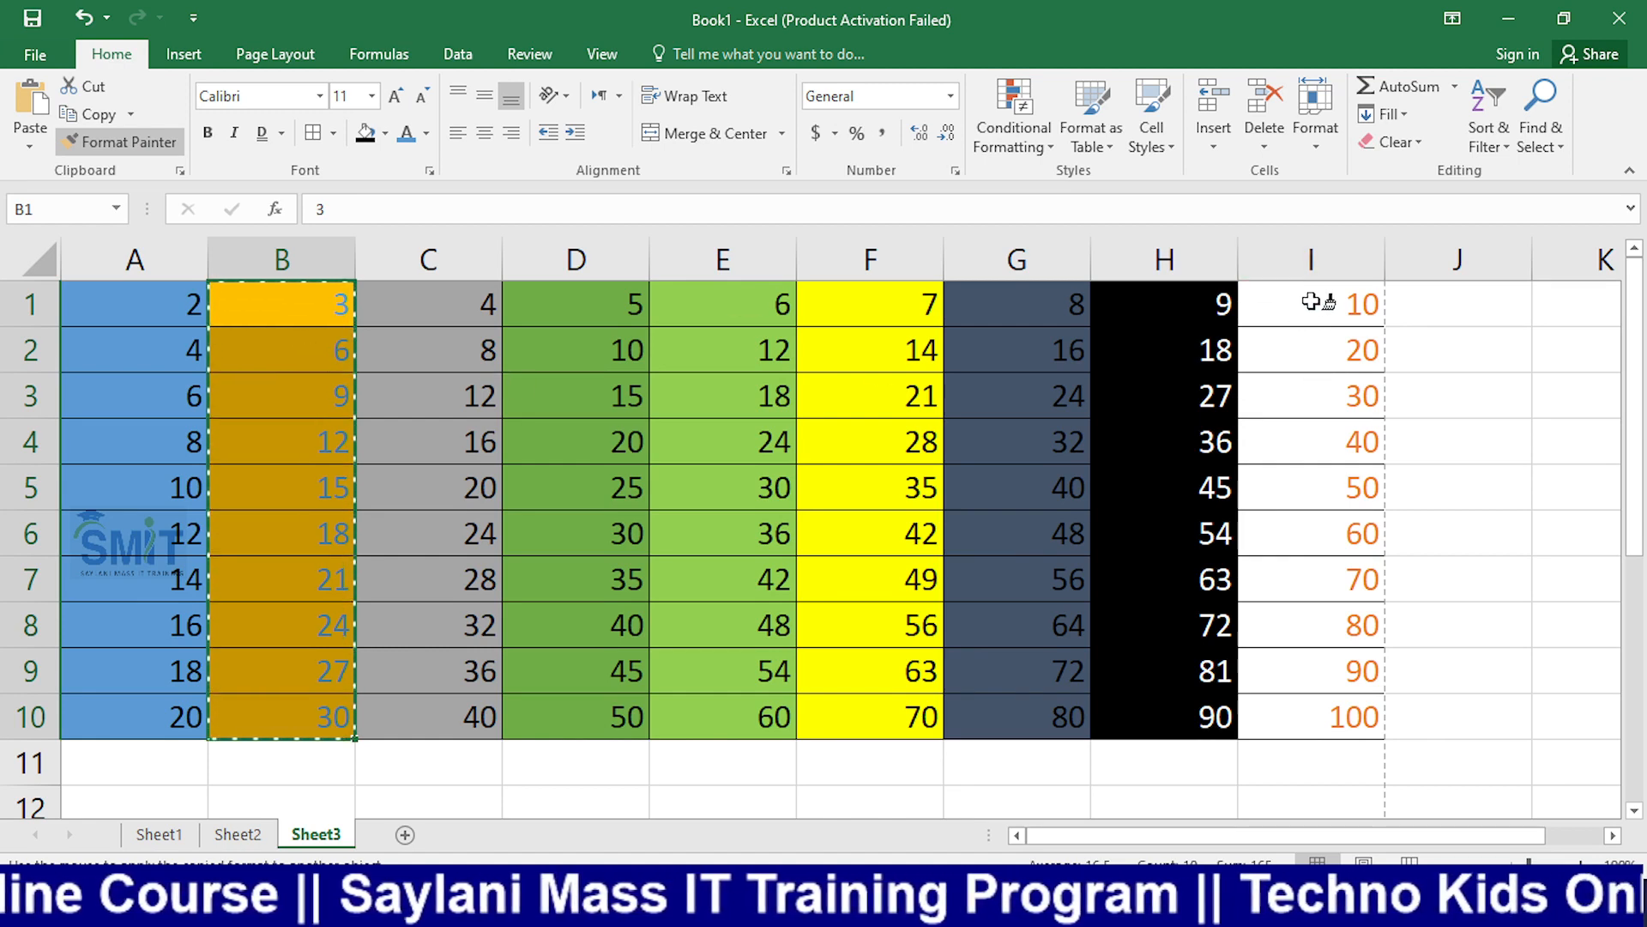
{"action": "mouse_move", "coordinate": [1335, 305]}
{"action": "left_mouse_down"}
{"action": "mouse_move", "coordinate": [1360, 633]}
{"action": "mouse_move", "coordinate": [1338, 712]}
{"action": "left_mouse_up"}
{"action": "left_click", "coordinate": [1448, 570]}
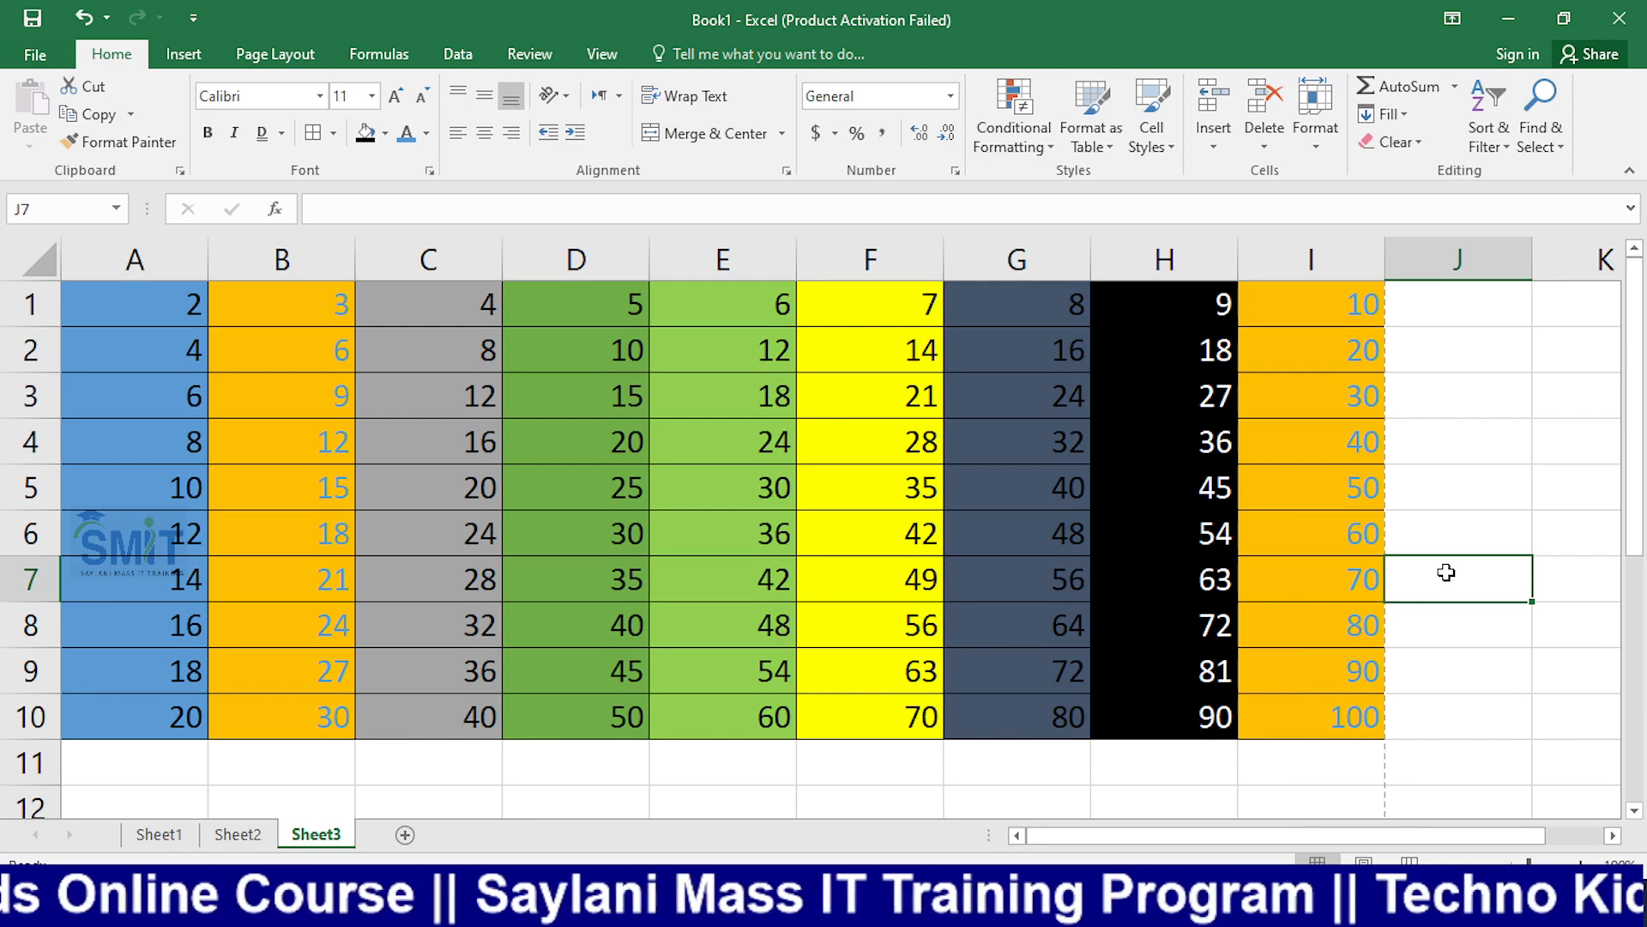
Step: Switch to OBS to show the Camera scene, restore the Screen Share scene and return to Excel
{"action": "key", "text": "alt+Tab"}
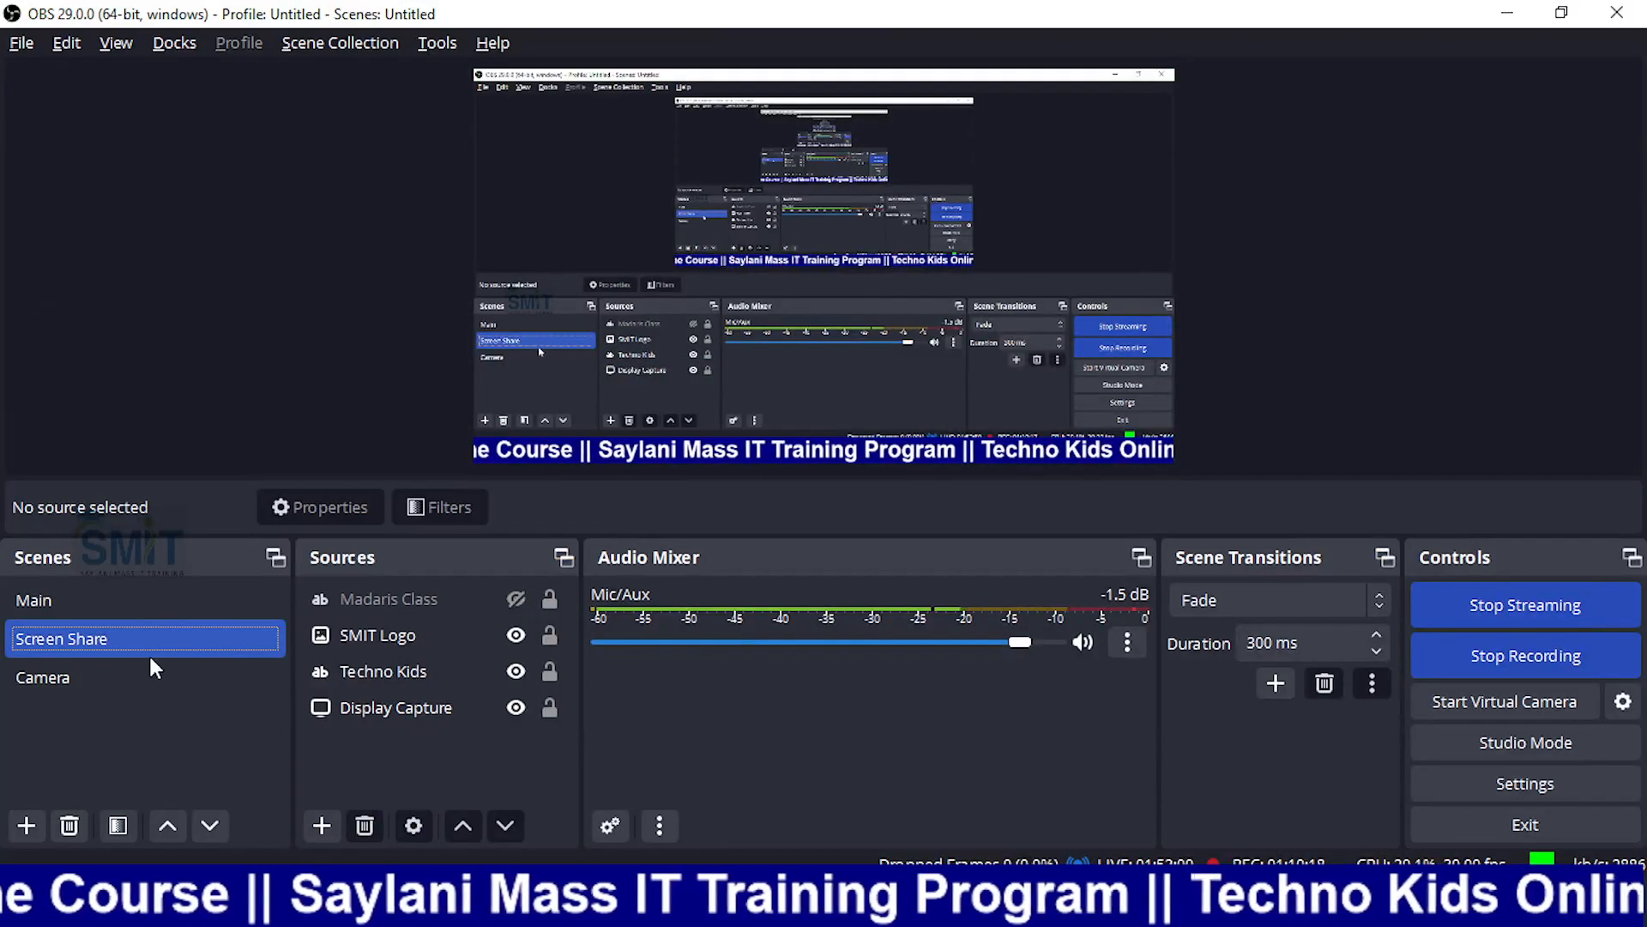
{"action": "left_click", "coordinate": [137, 674]}
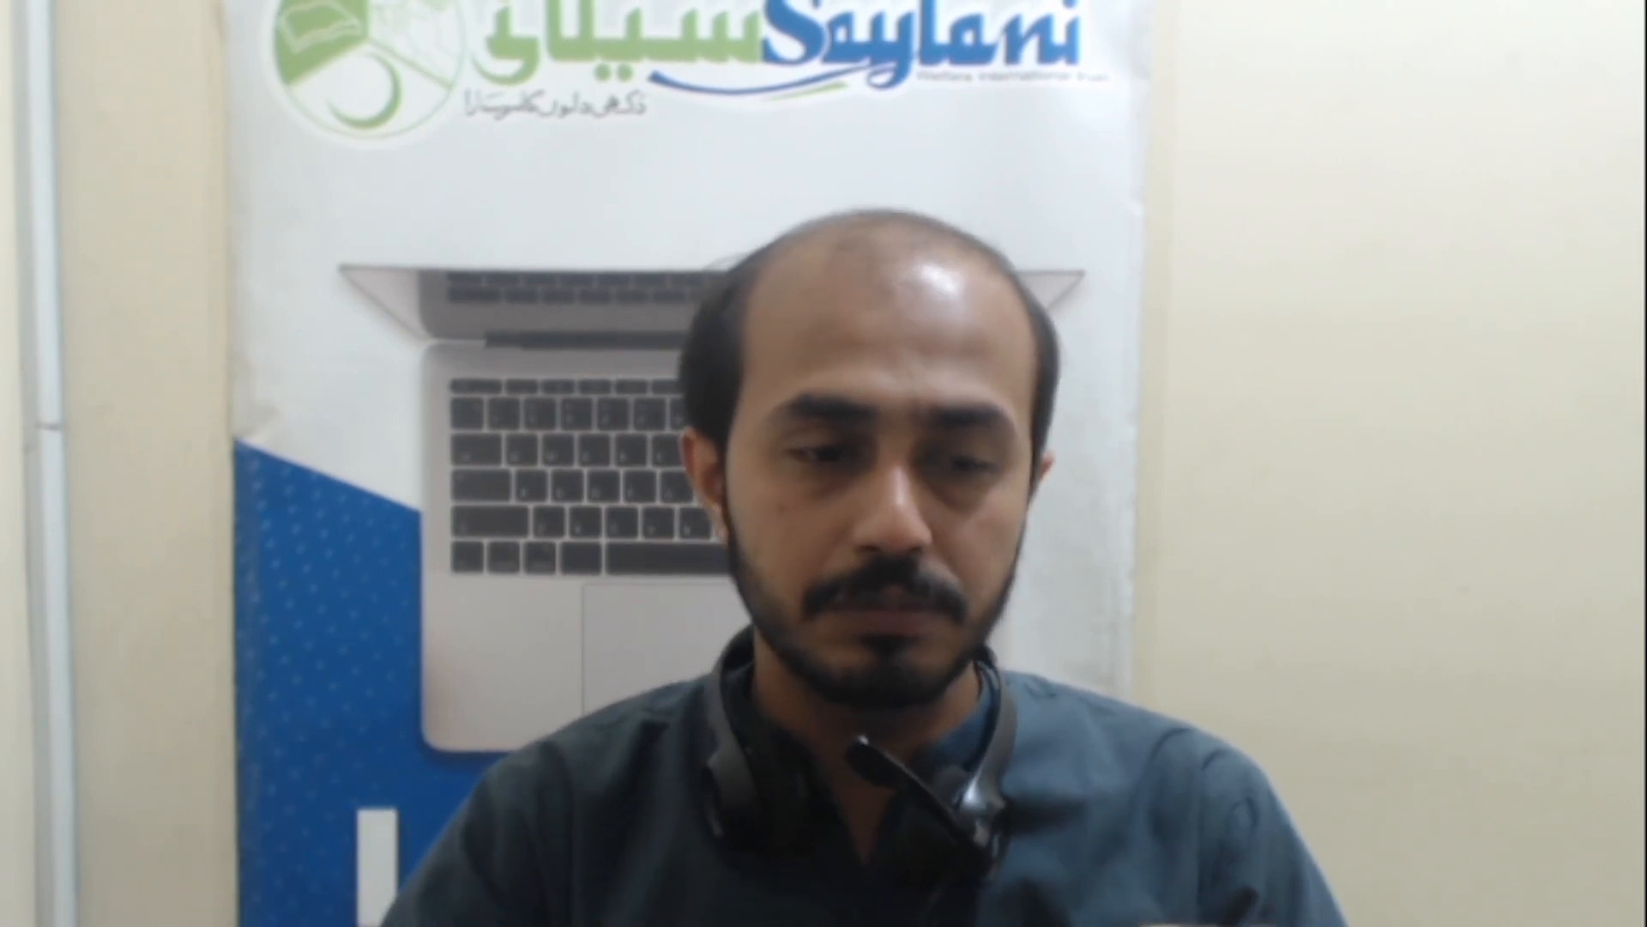
{"action": "left_click", "coordinate": [113, 636]}
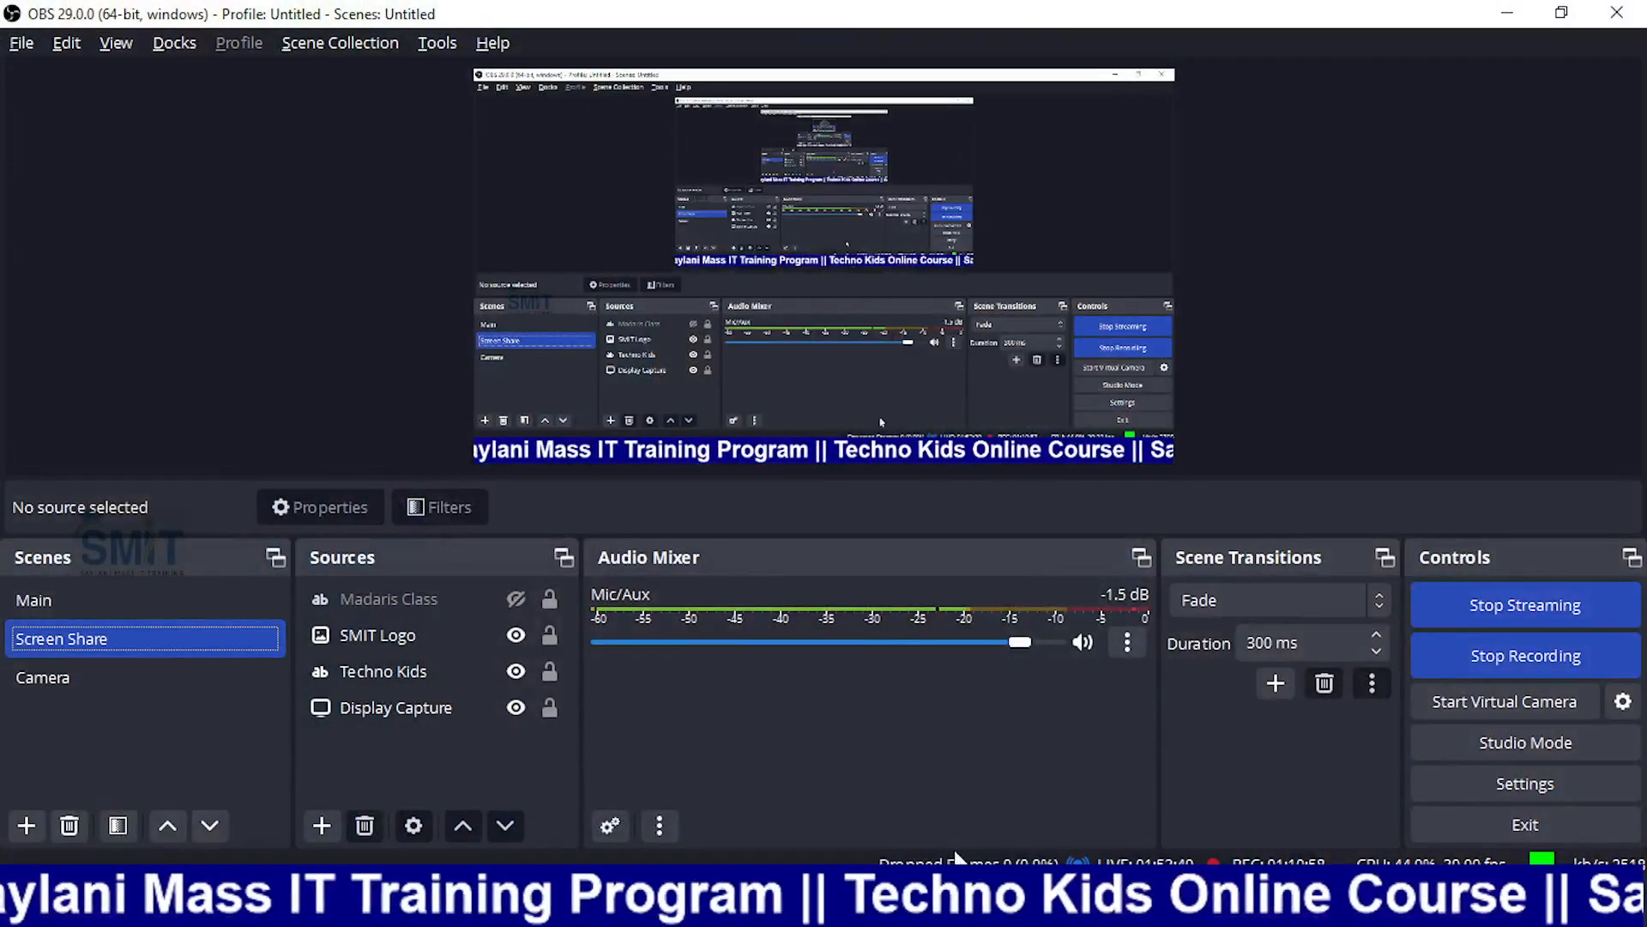
{"action": "left_click", "coordinate": [935, 907]}
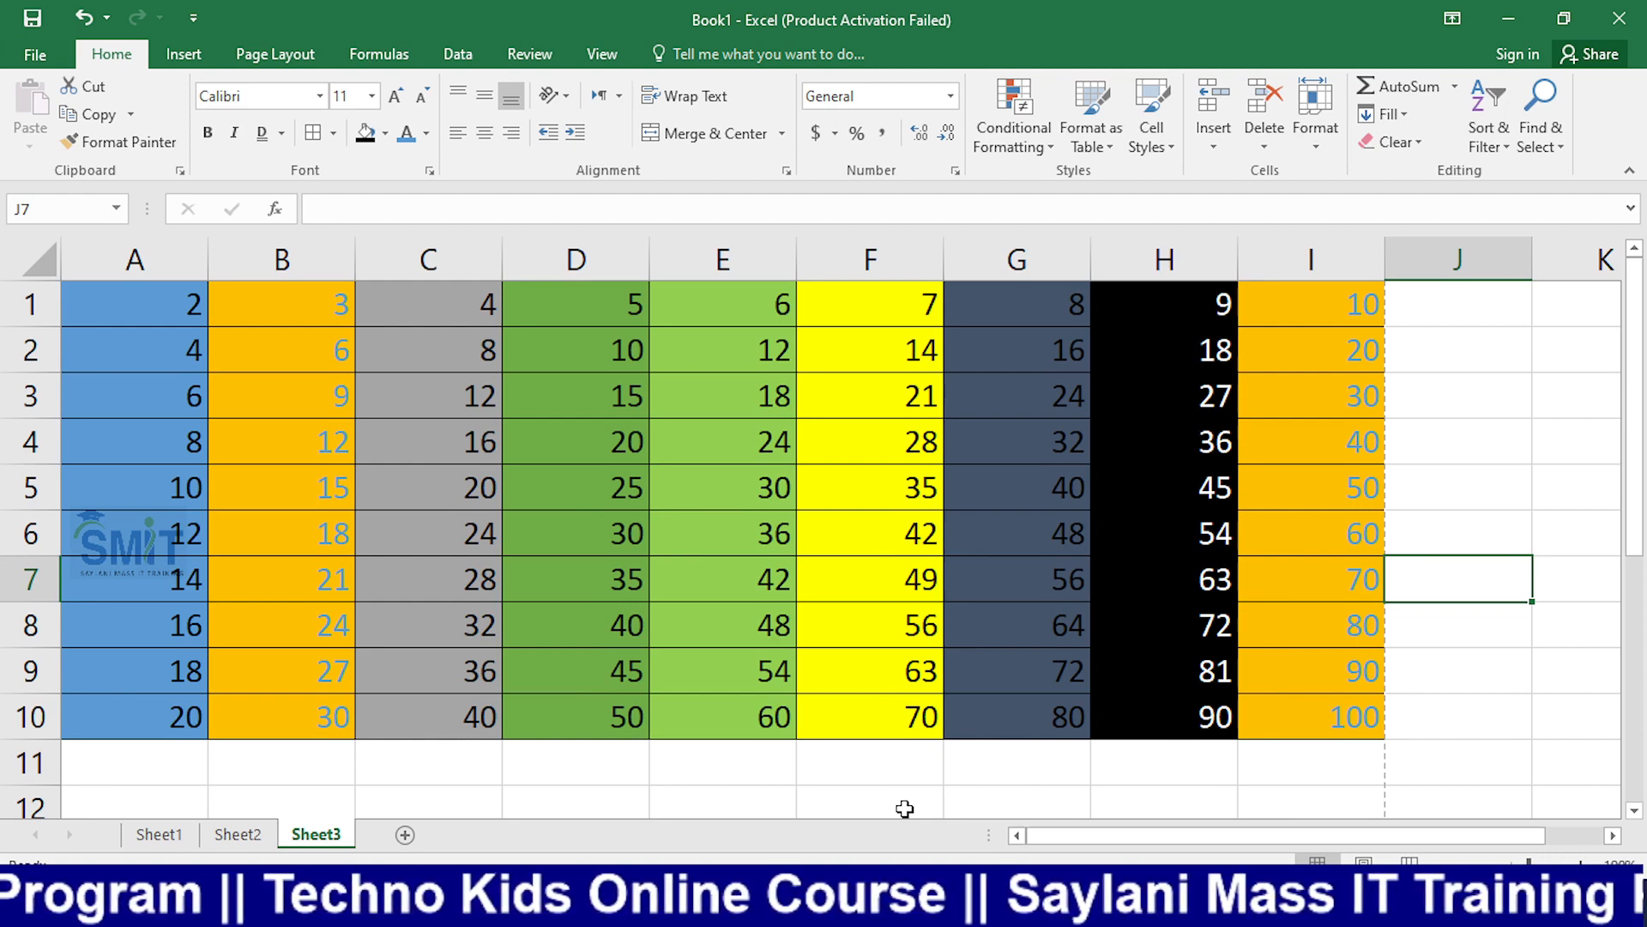
Step: Select cells I1 and E10 alternately to compare their positions in the table, ending on E10
{"action": "left_click", "coordinate": [1313, 316]}
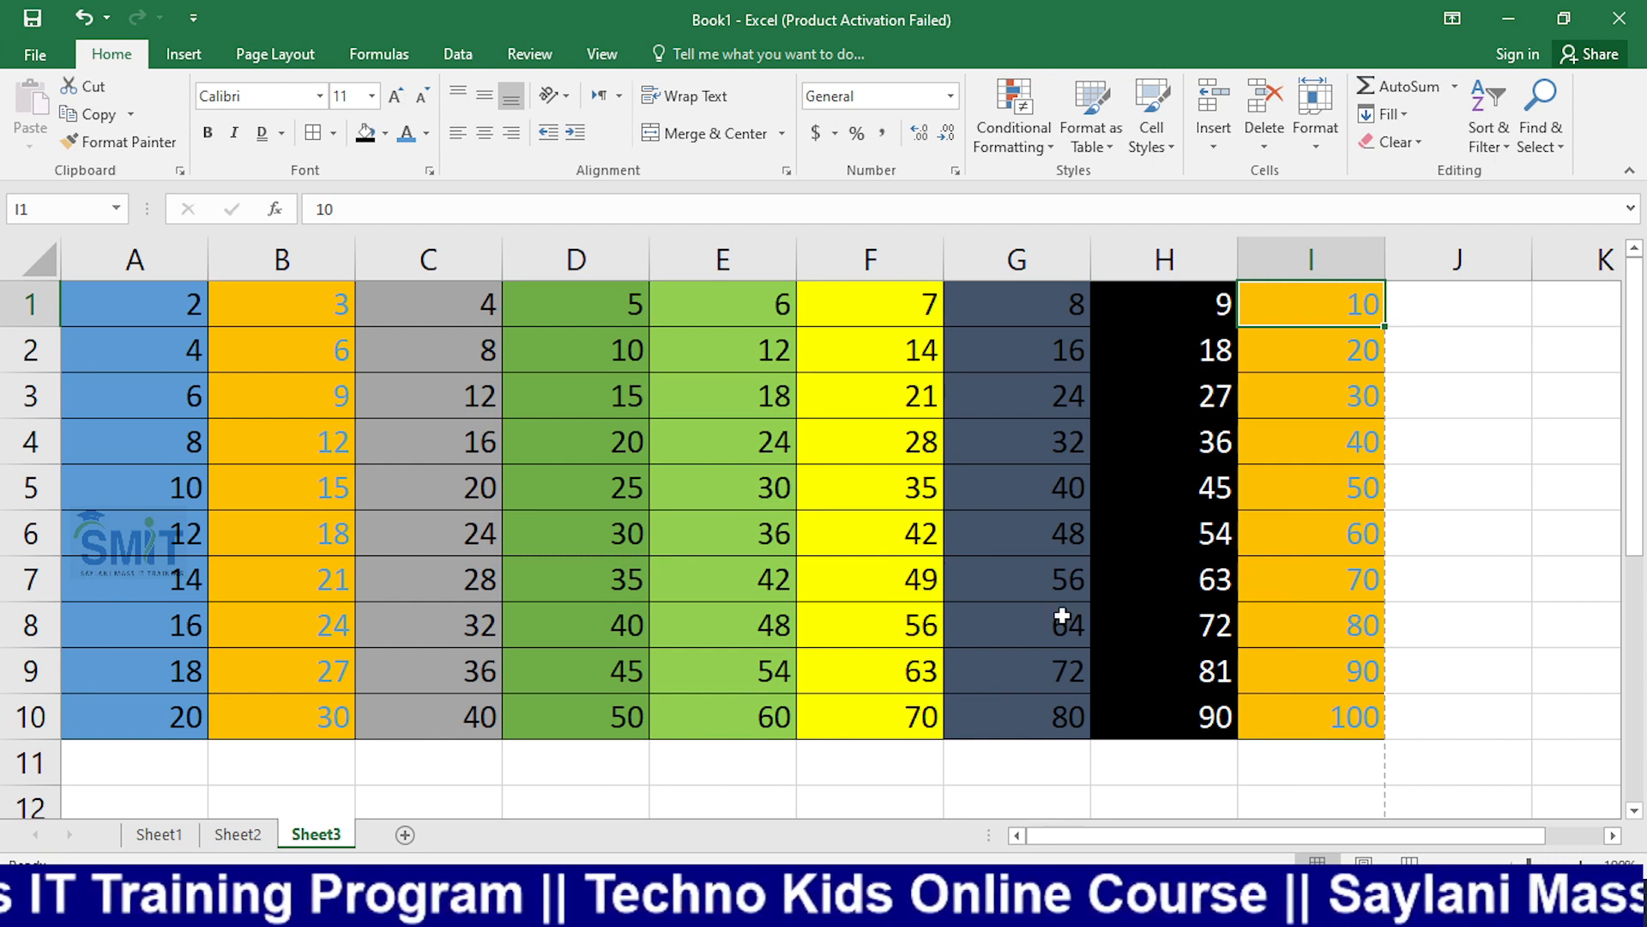
{"action": "left_click", "coordinate": [779, 719]}
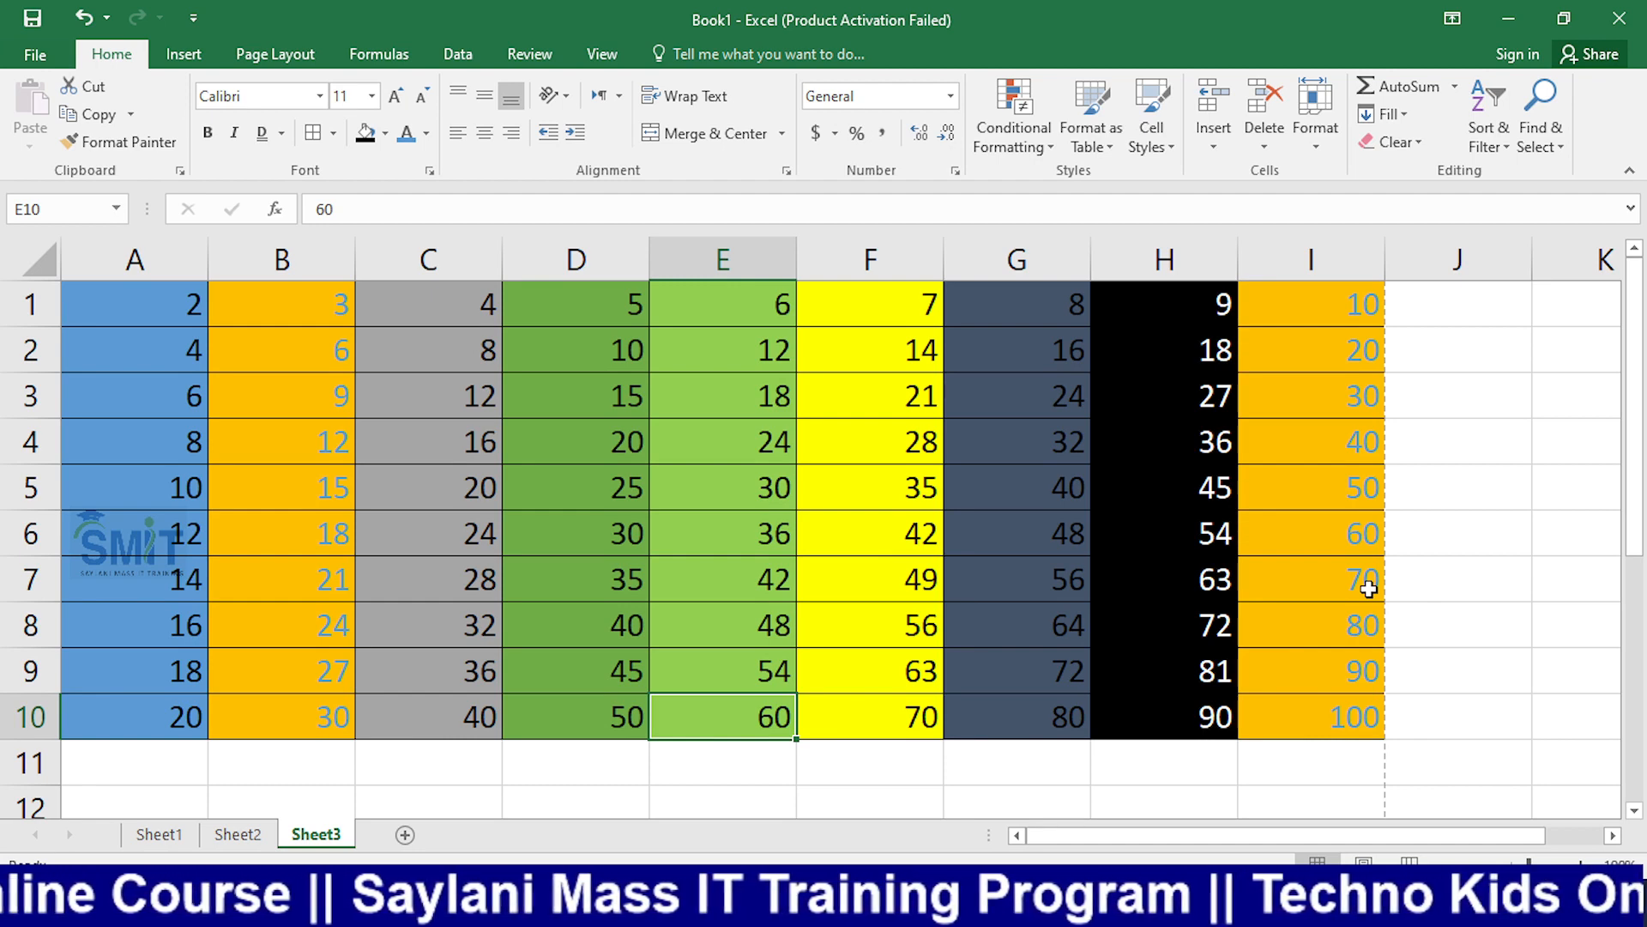
{"action": "left_click", "coordinate": [1332, 305]}
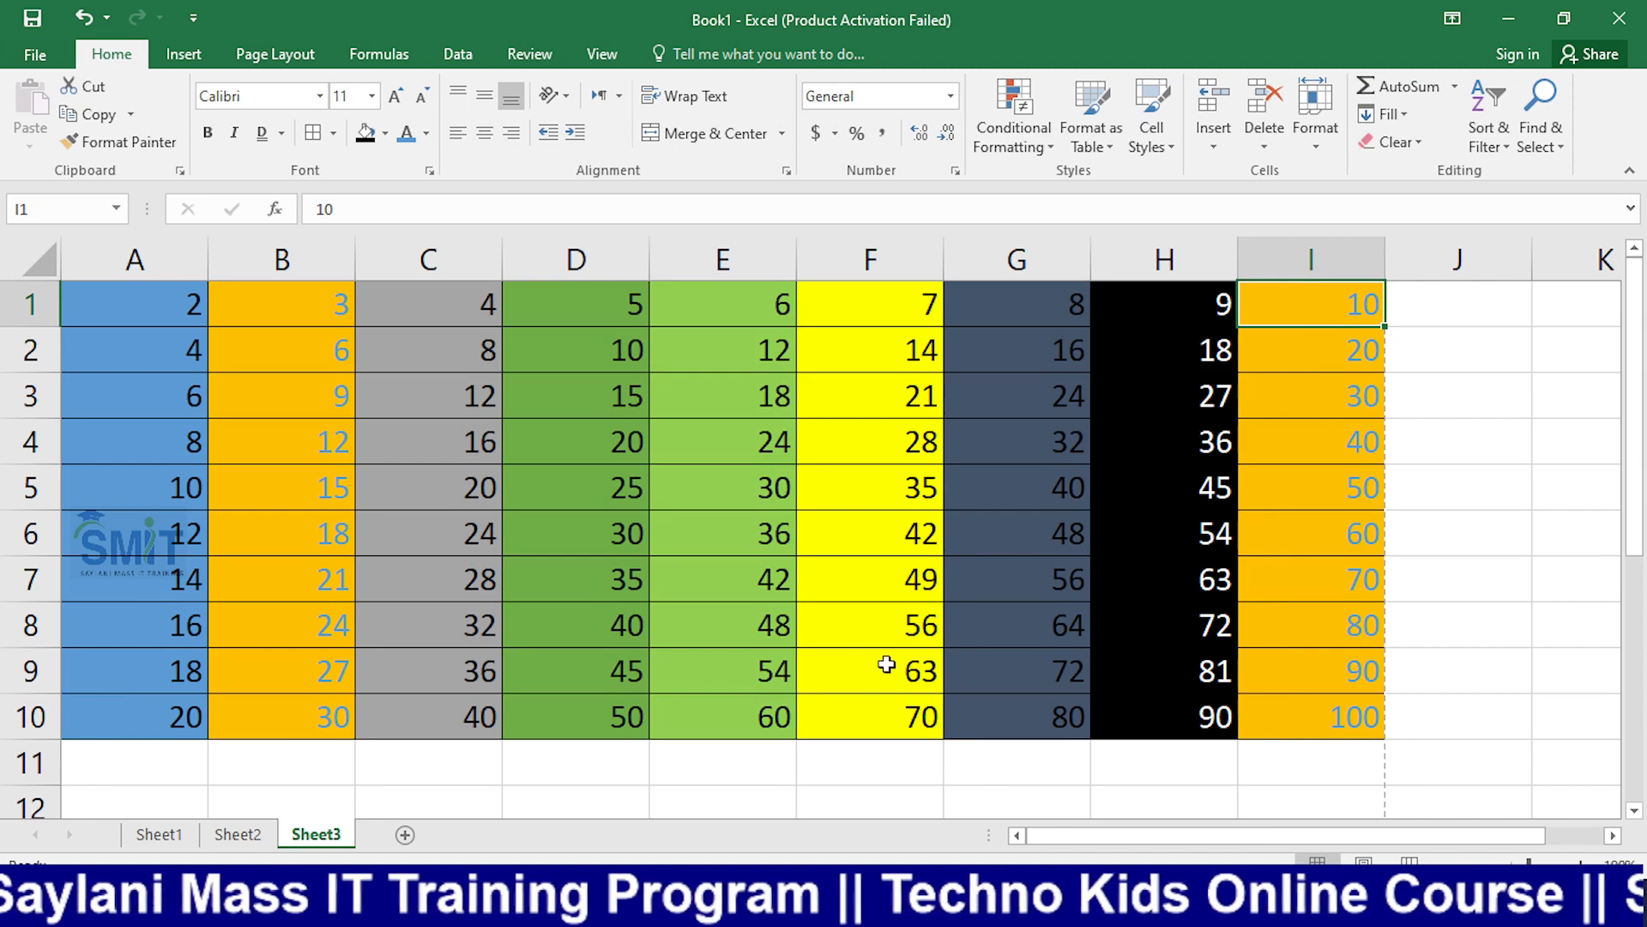
{"action": "left_click", "coordinate": [774, 708]}
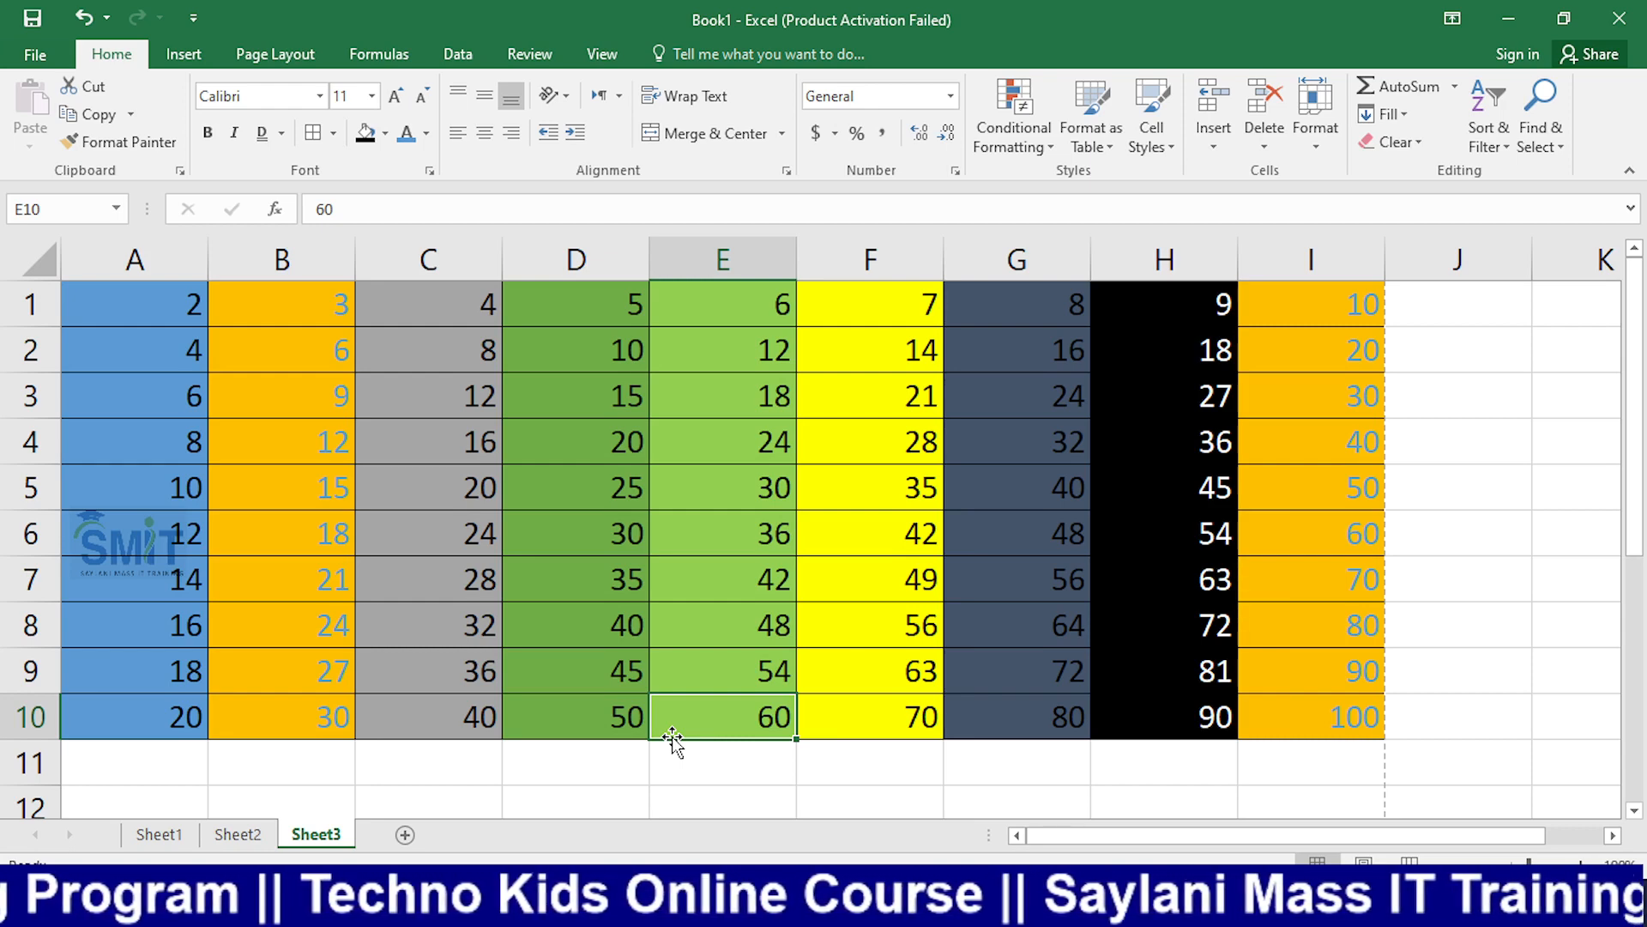
Step: Move the active cell one cell at a time from E10 across to column G, along that column and back to E10
{"action": "key", "text": "Right"}
{"action": "key", "text": "Right"}
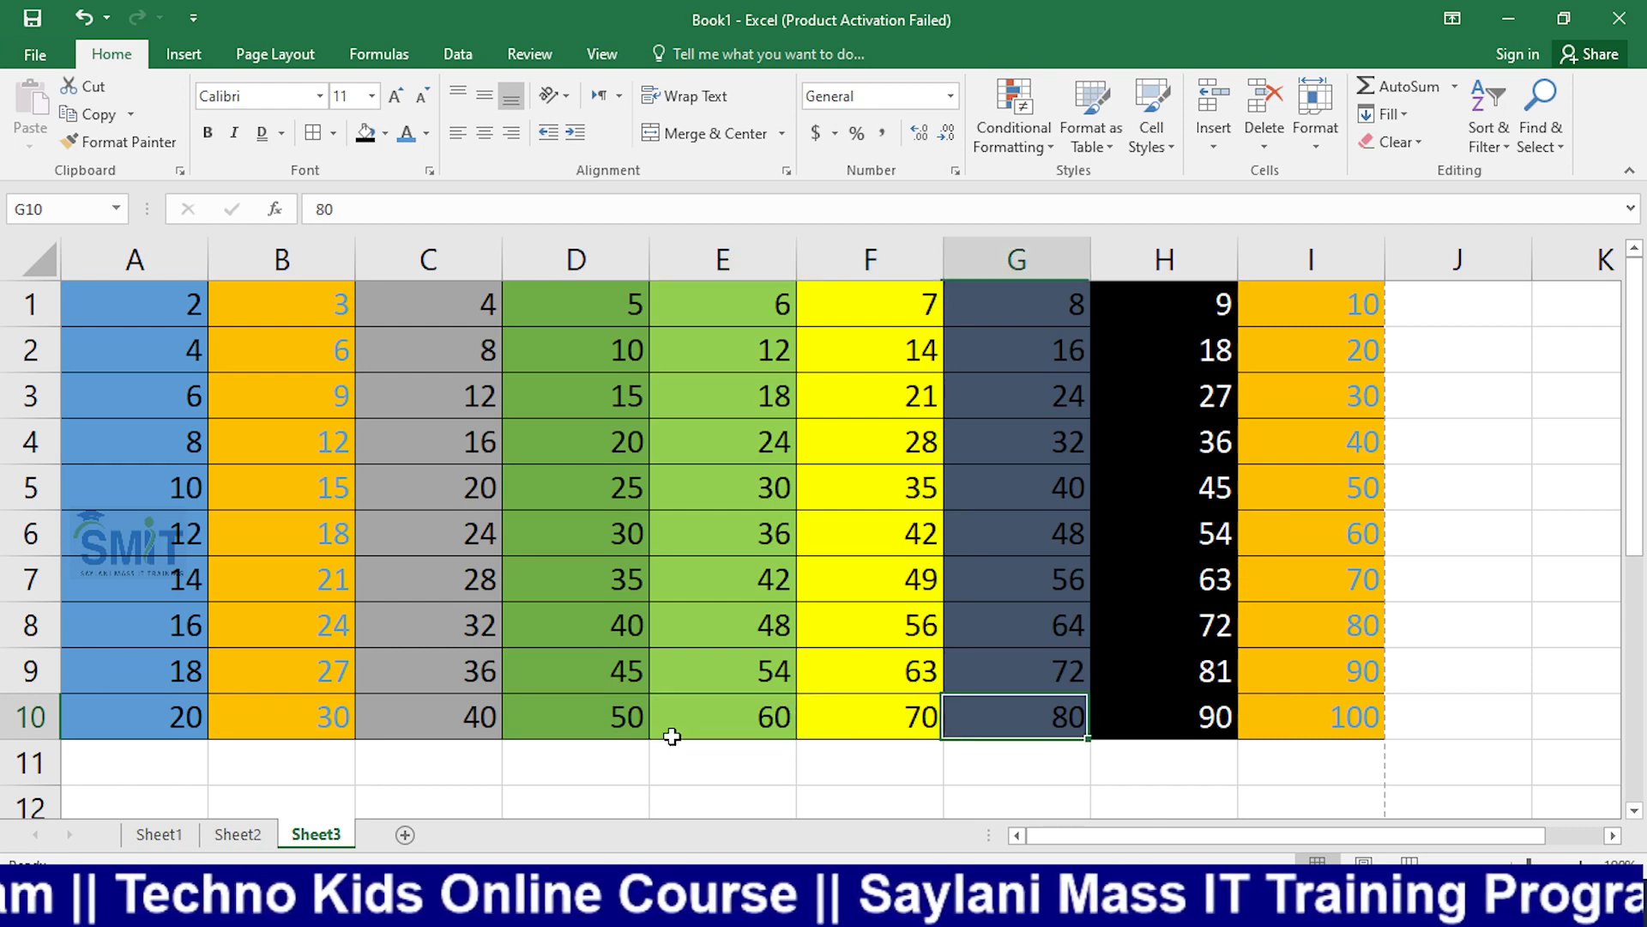
{"action": "key", "text": "Up"}
{"action": "key", "text": "Up"}
{"action": "key", "text": "Up"}
{"action": "key", "text": "Up"}
{"action": "key", "text": "Up"}
{"action": "key", "text": "Down"}
{"action": "key", "text": "Down"}
{"action": "key", "text": "Down"}
{"action": "key", "text": "Down"}
{"action": "key", "text": "Down"}
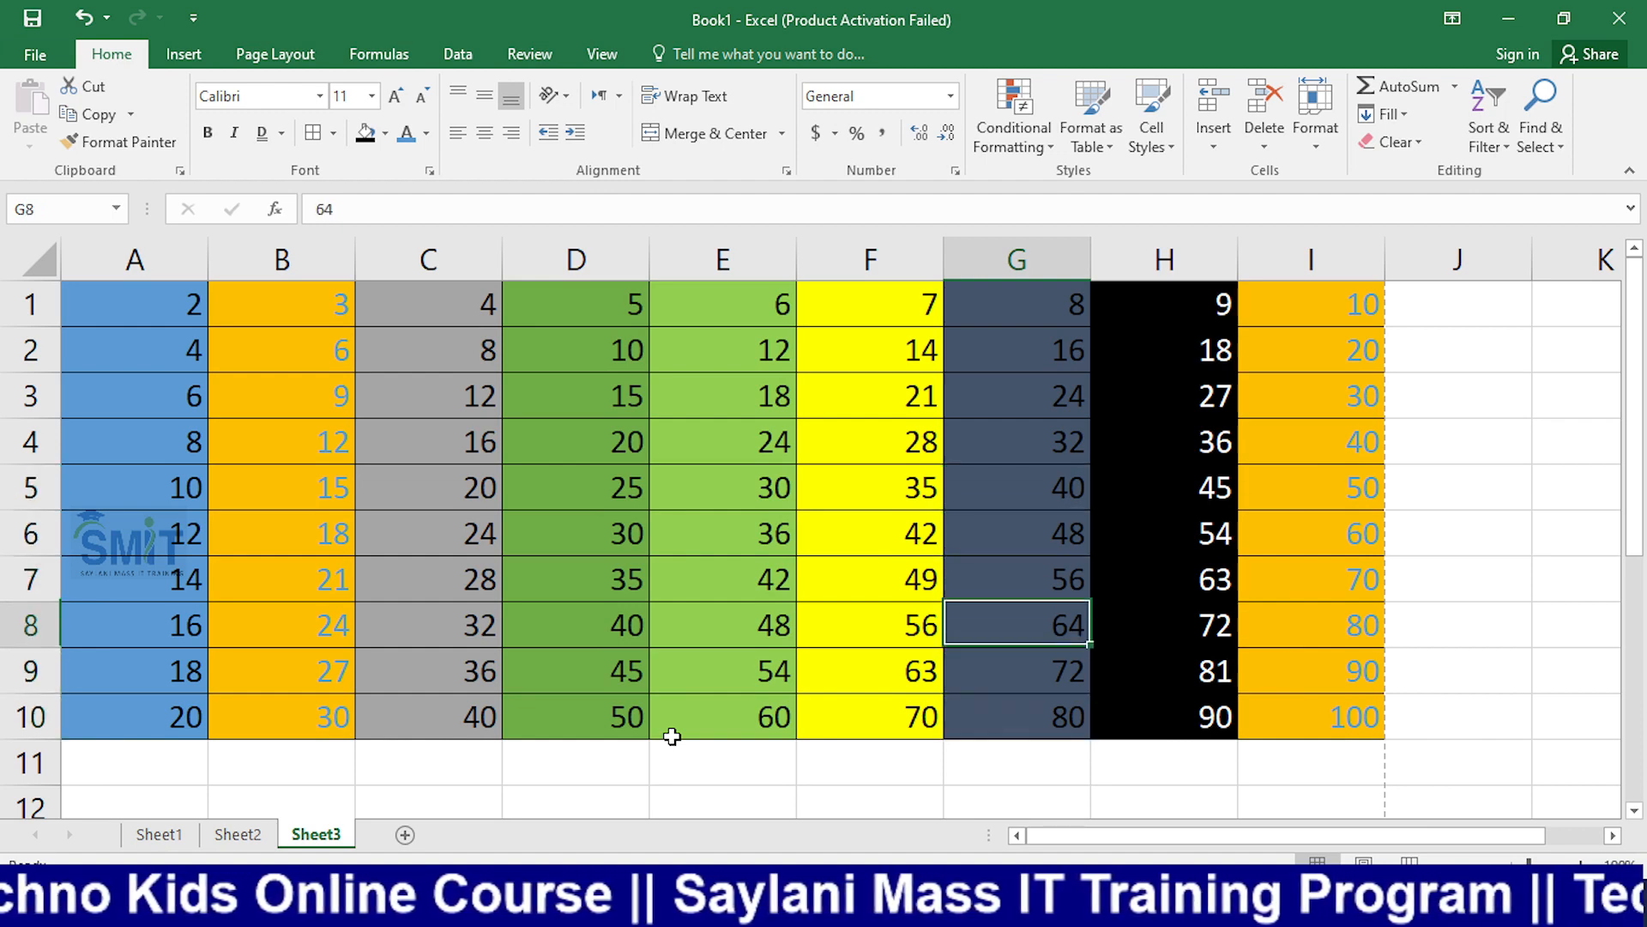
{"action": "key", "text": "Left"}
{"action": "key", "text": "Left"}
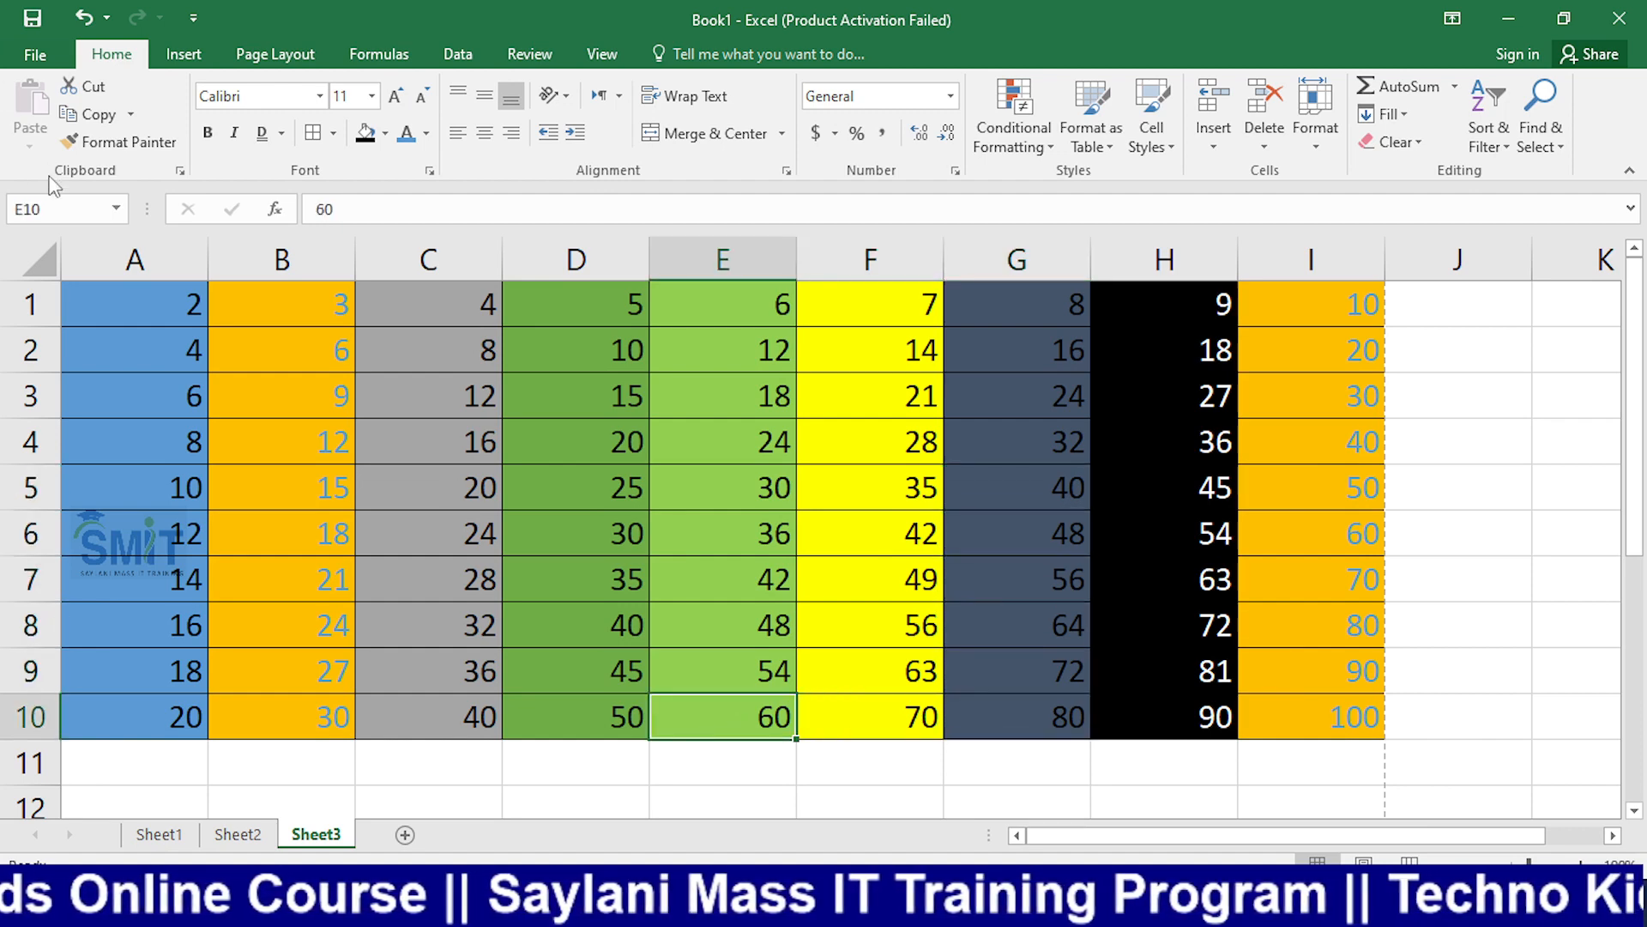
Step: Jump directly to cell I10 by entering its cell reference
{"action": "left_click", "coordinate": [56, 208]}
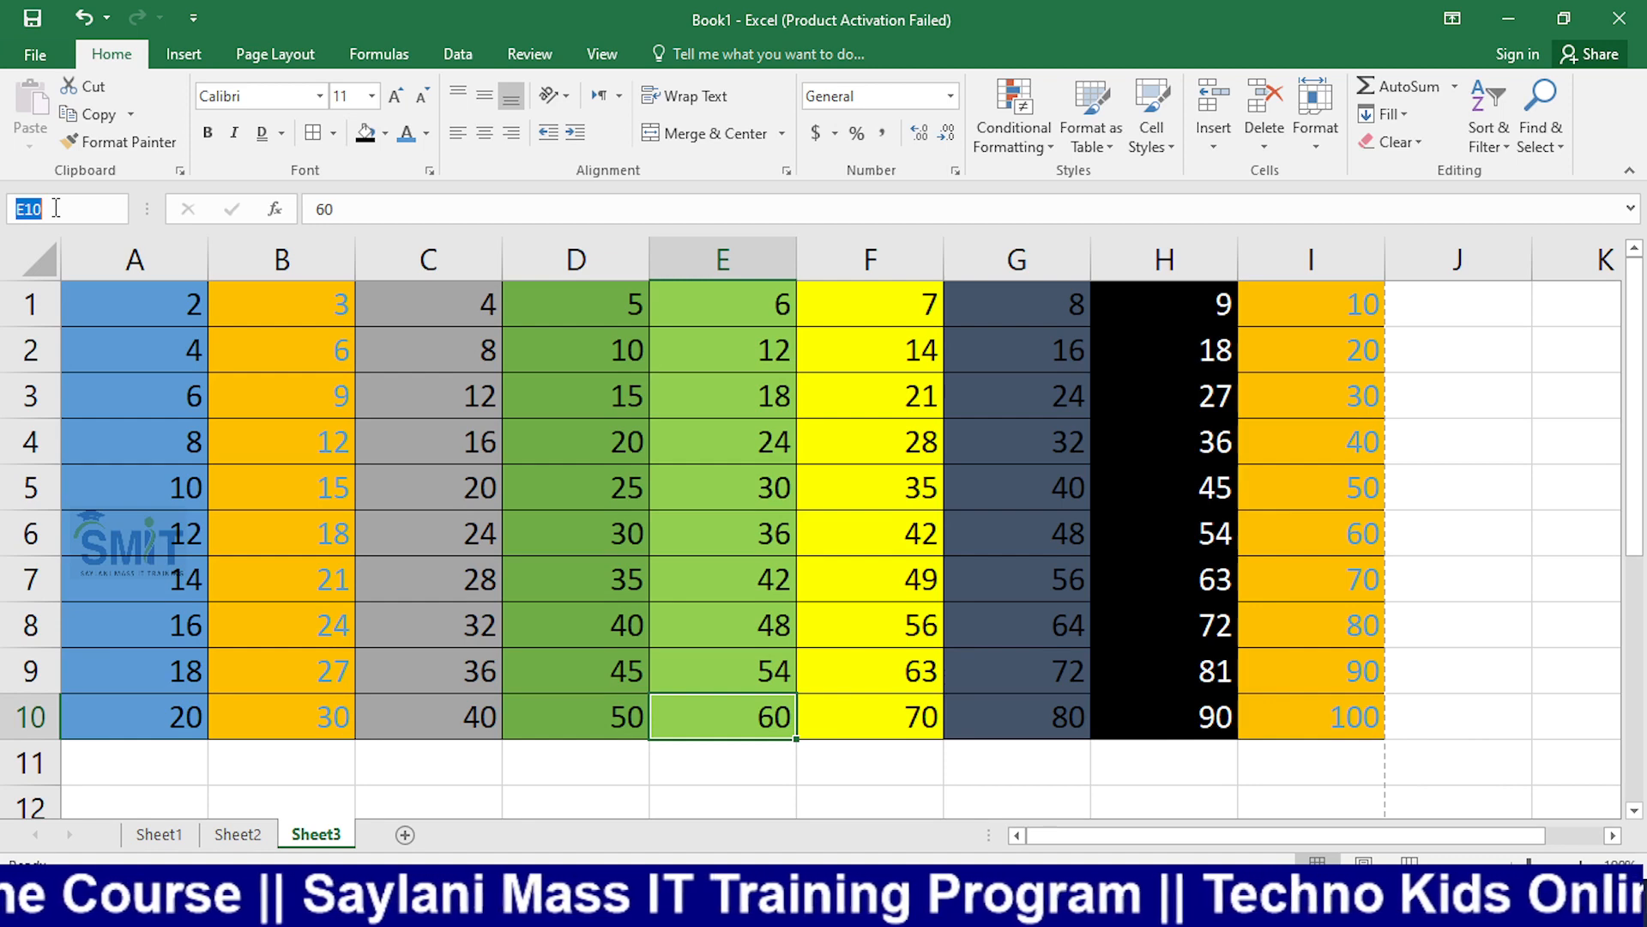
{"action": "type", "text": "i10"}
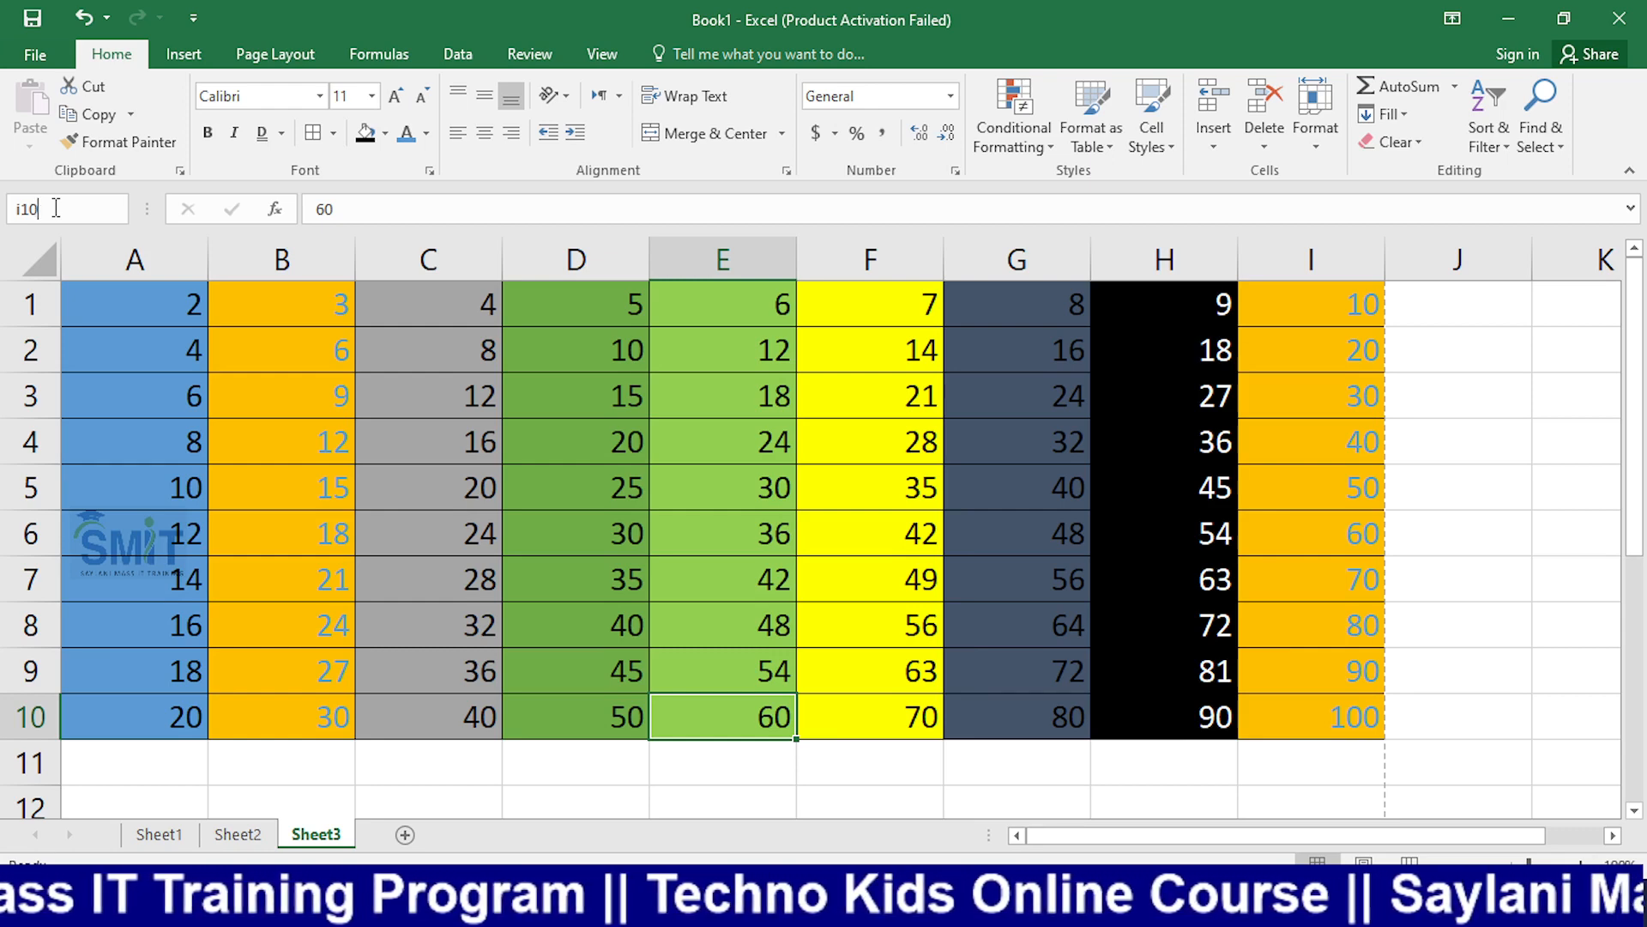
{"action": "key", "text": "Return"}
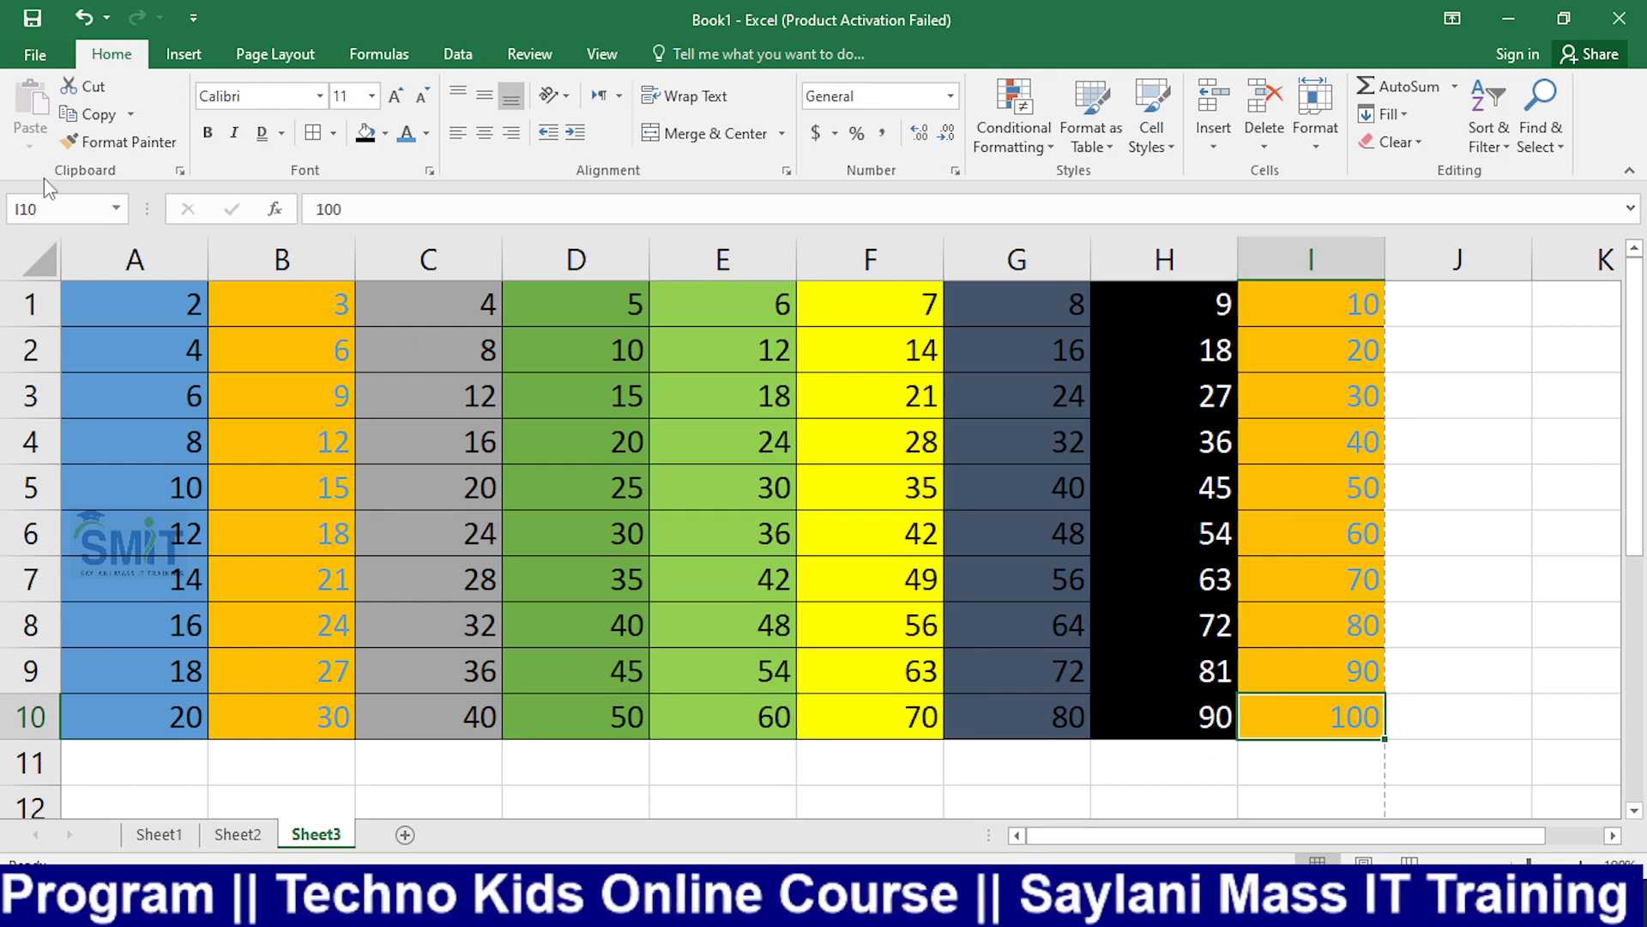
Step: Jump to cell I1 by shortening the current cell reference
{"action": "left_click", "coordinate": [70, 204]}
{"action": "left_click", "coordinate": [71, 207]}
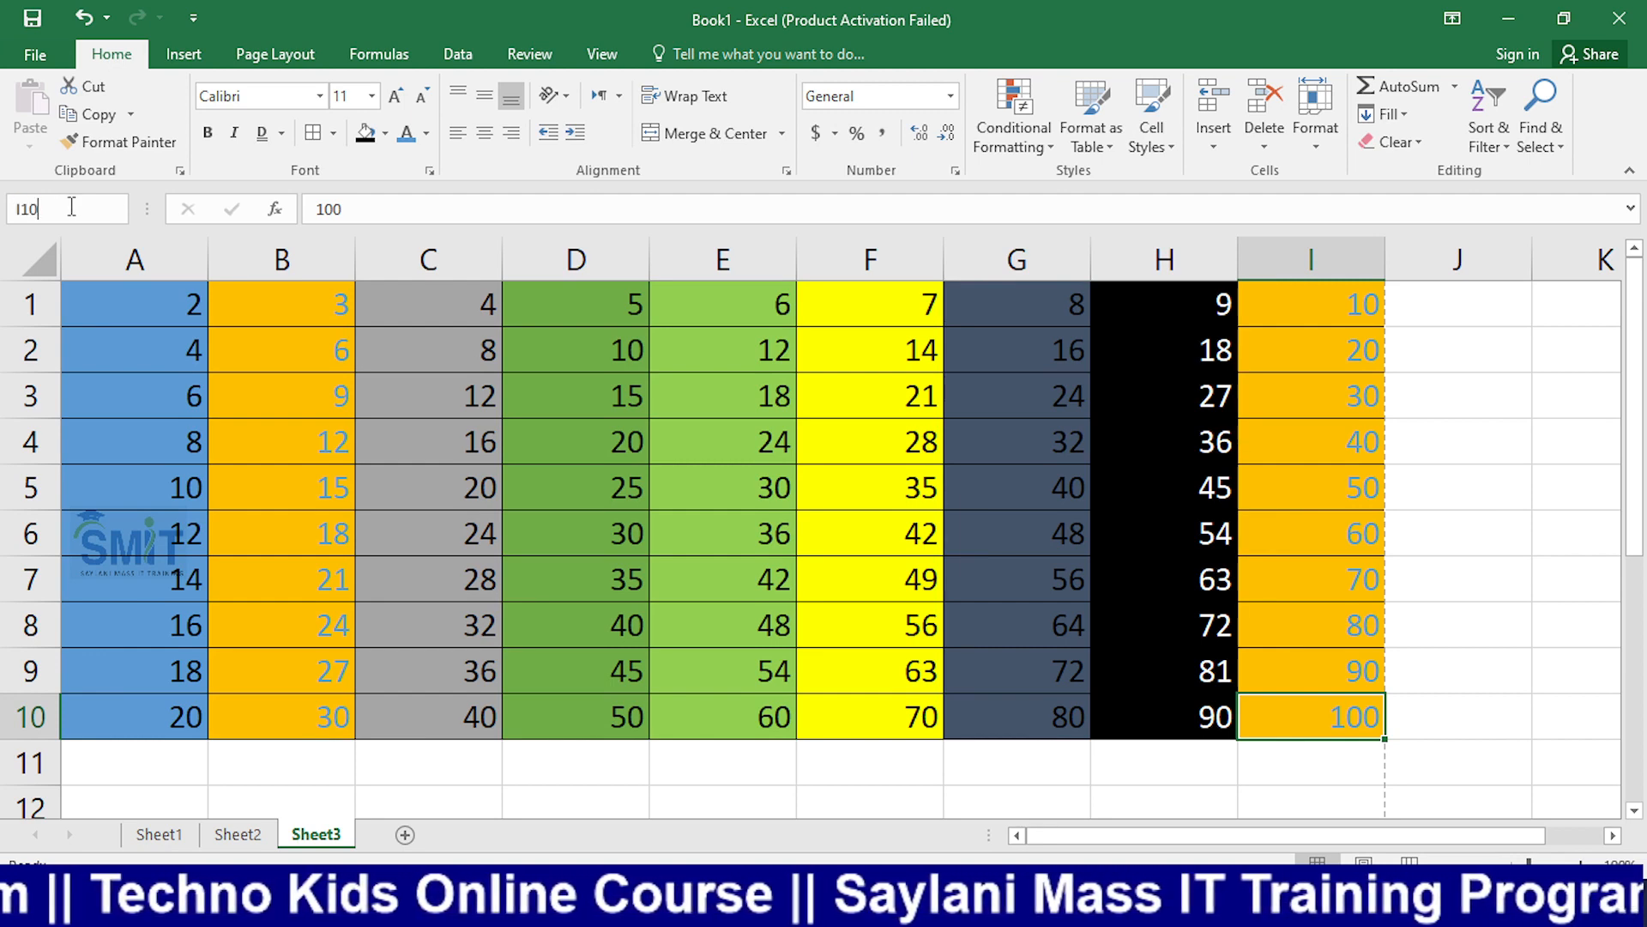
{"action": "key", "text": "BackSpace"}
{"action": "key", "text": "Return"}
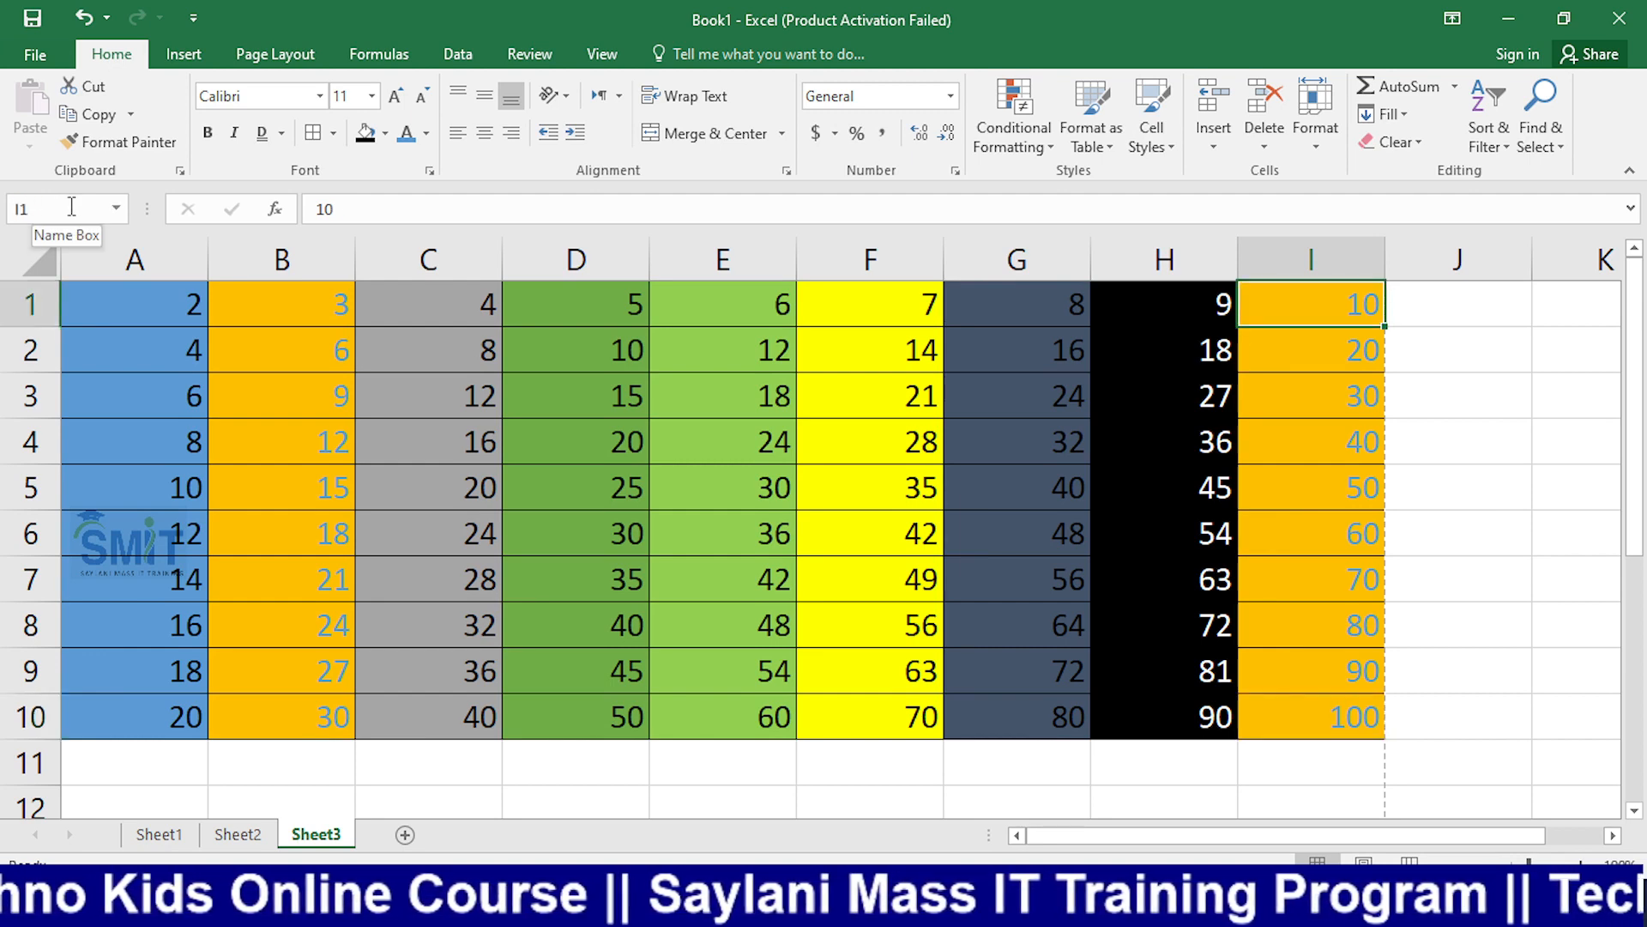
{"action": "key", "text": "BackSpace"}
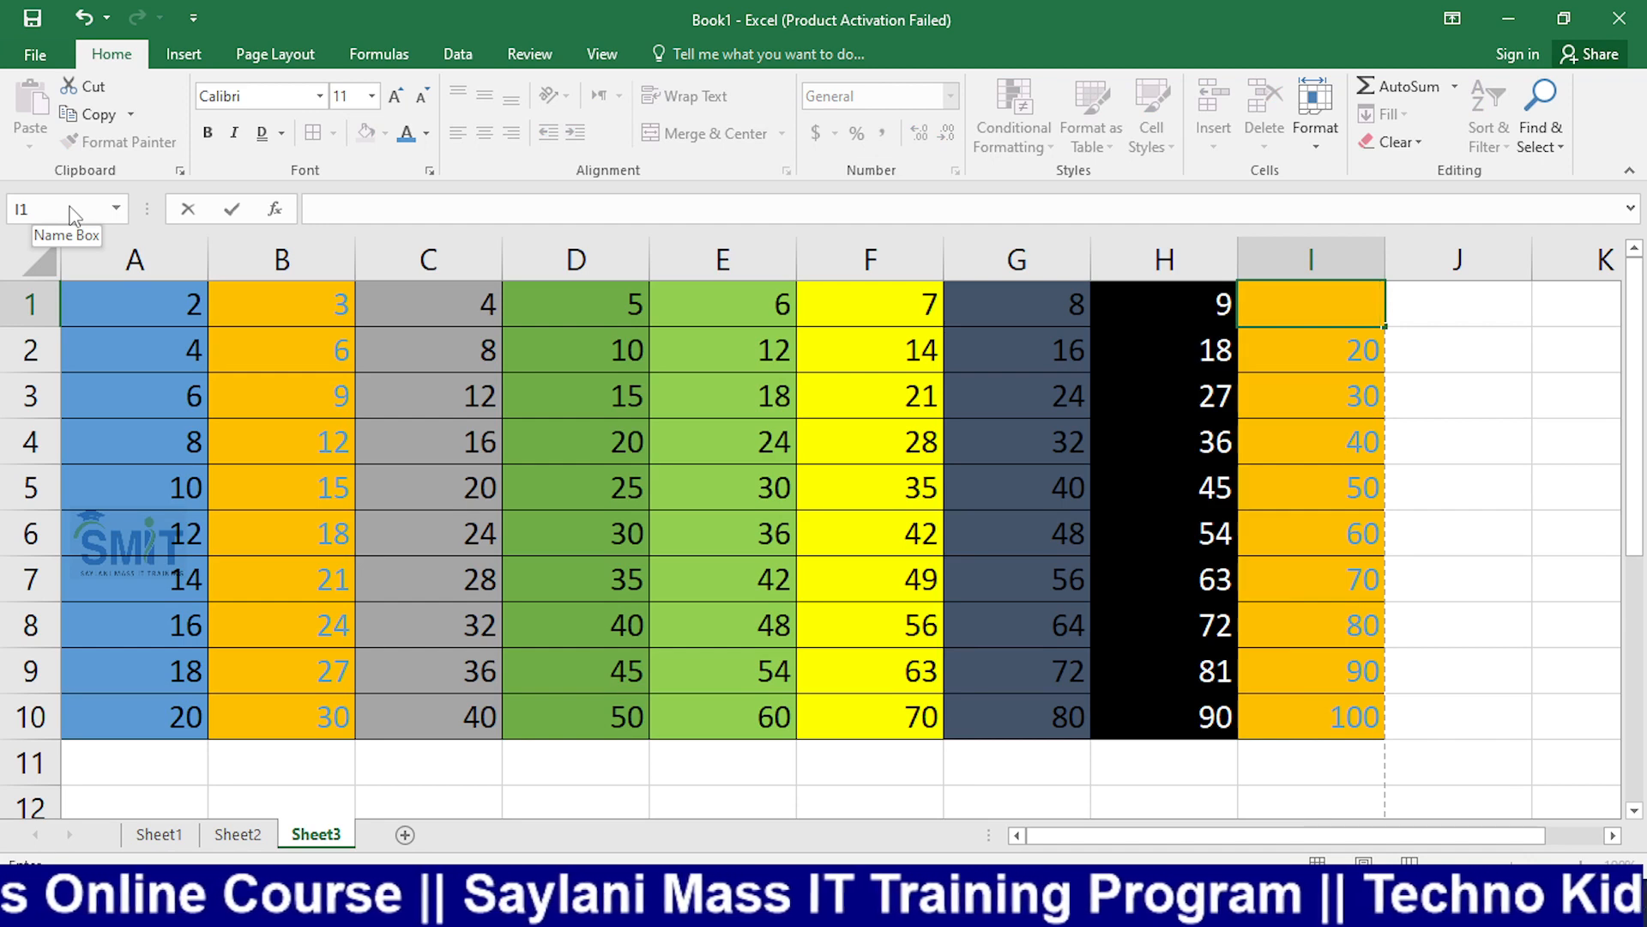
{"action": "key", "text": "Escape"}
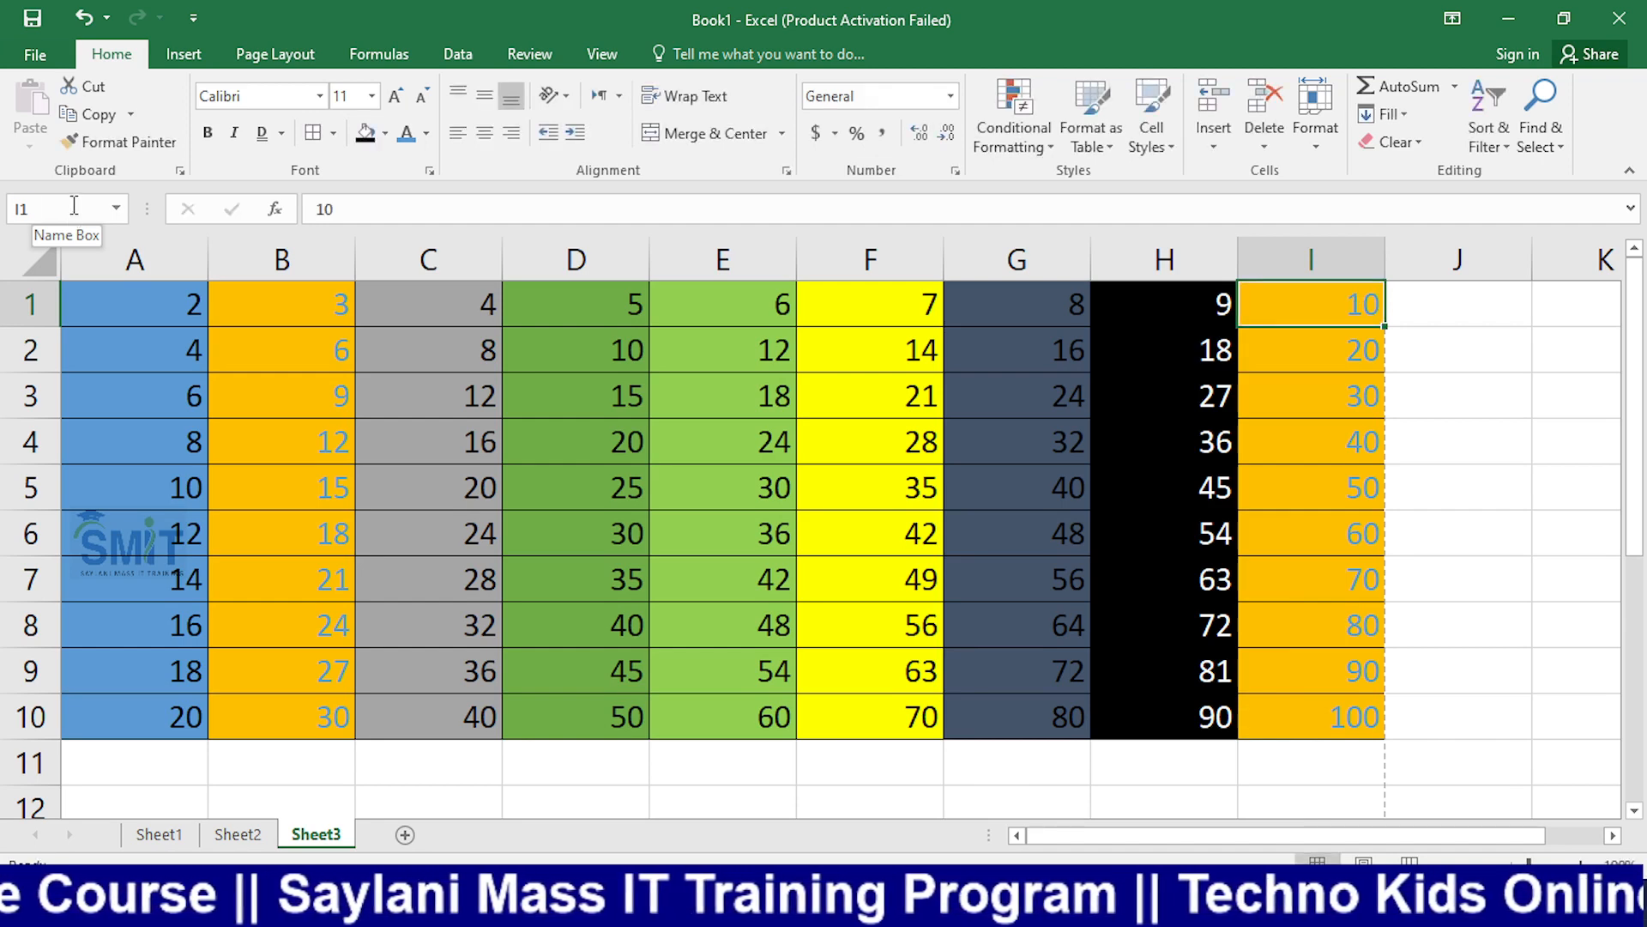
Step: Jump to cell A1 and on to cell E5 by entering their cell references
{"action": "left_click", "coordinate": [73, 207]}
{"action": "type", "text": "a1"}
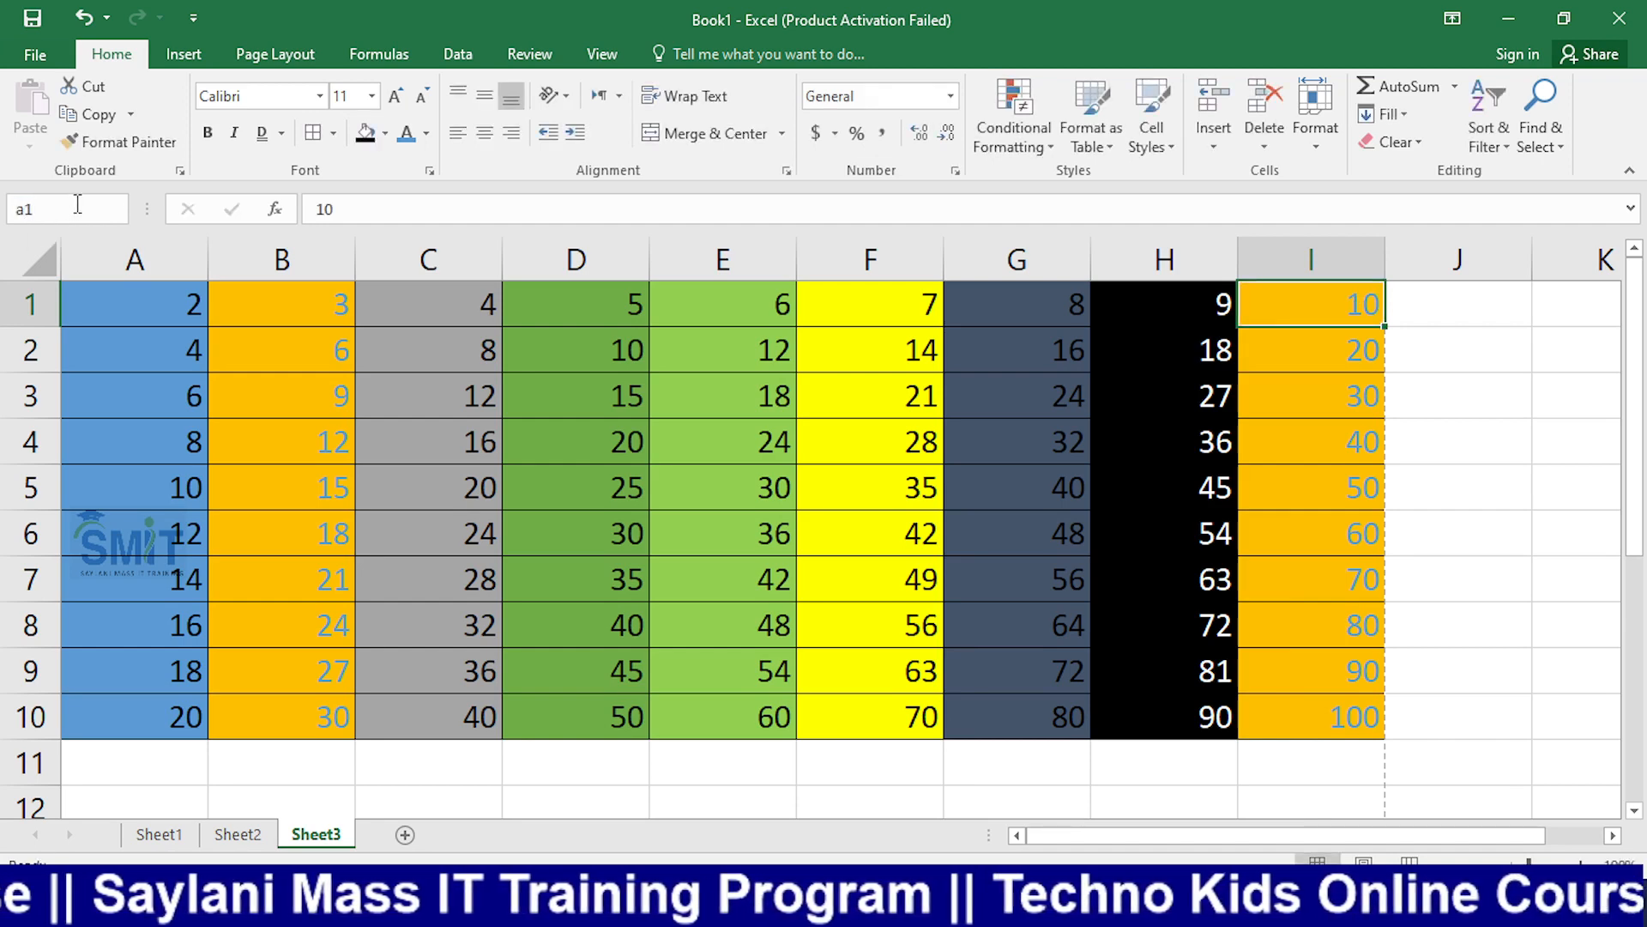
{"action": "key", "text": "Return"}
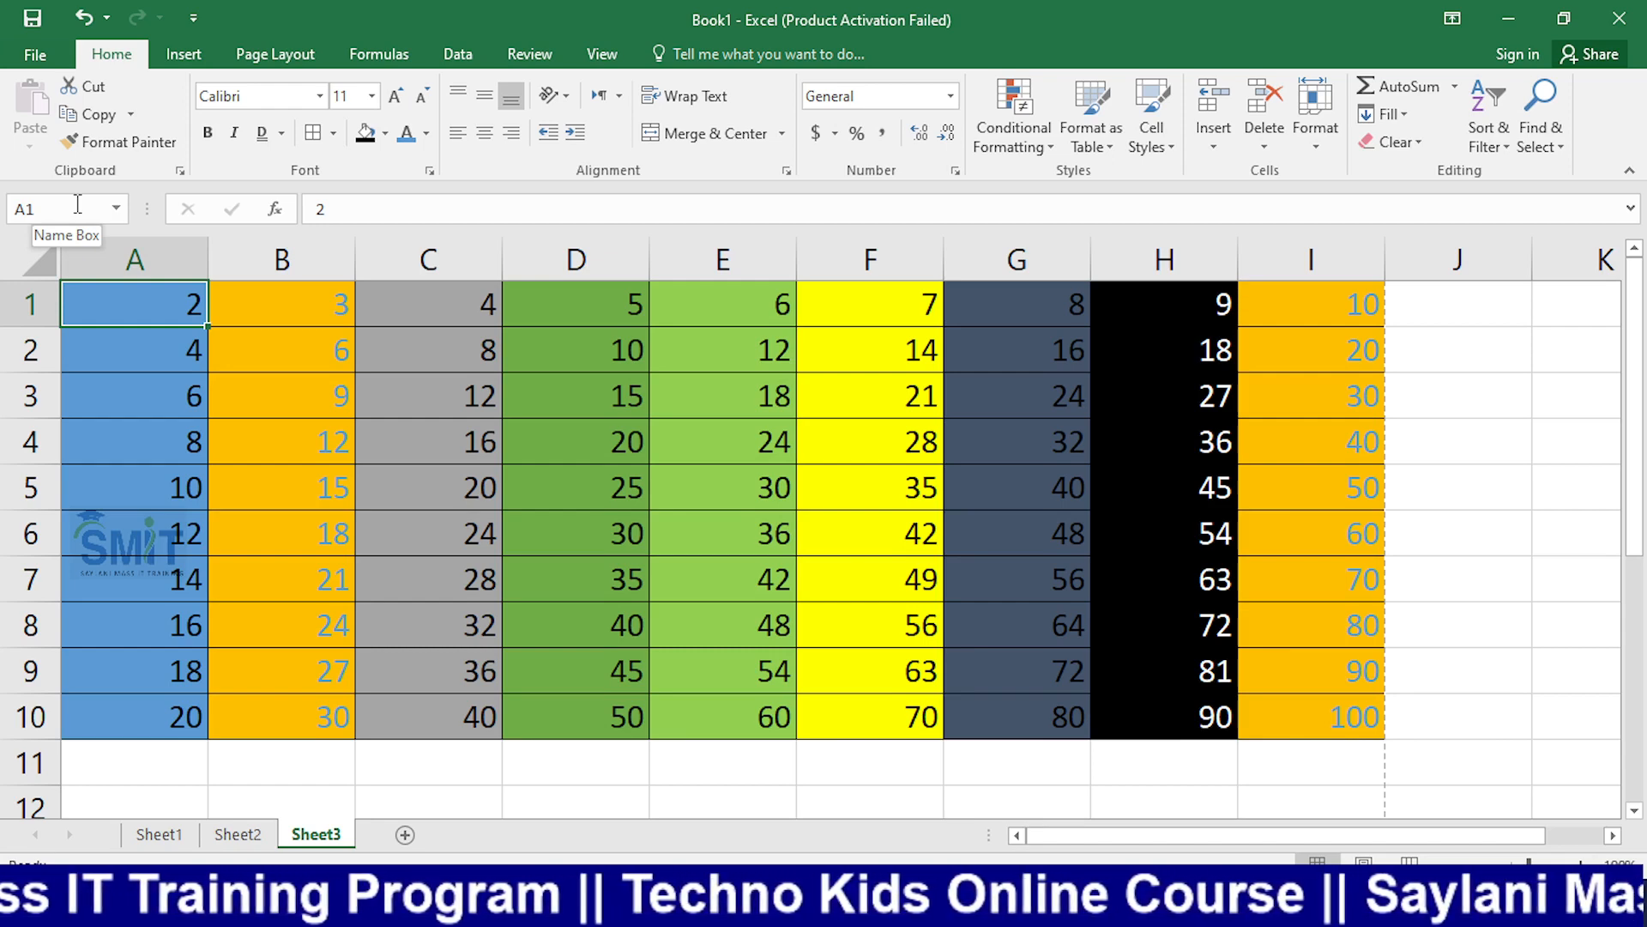
{"action": "left_click", "coordinate": [77, 204]}
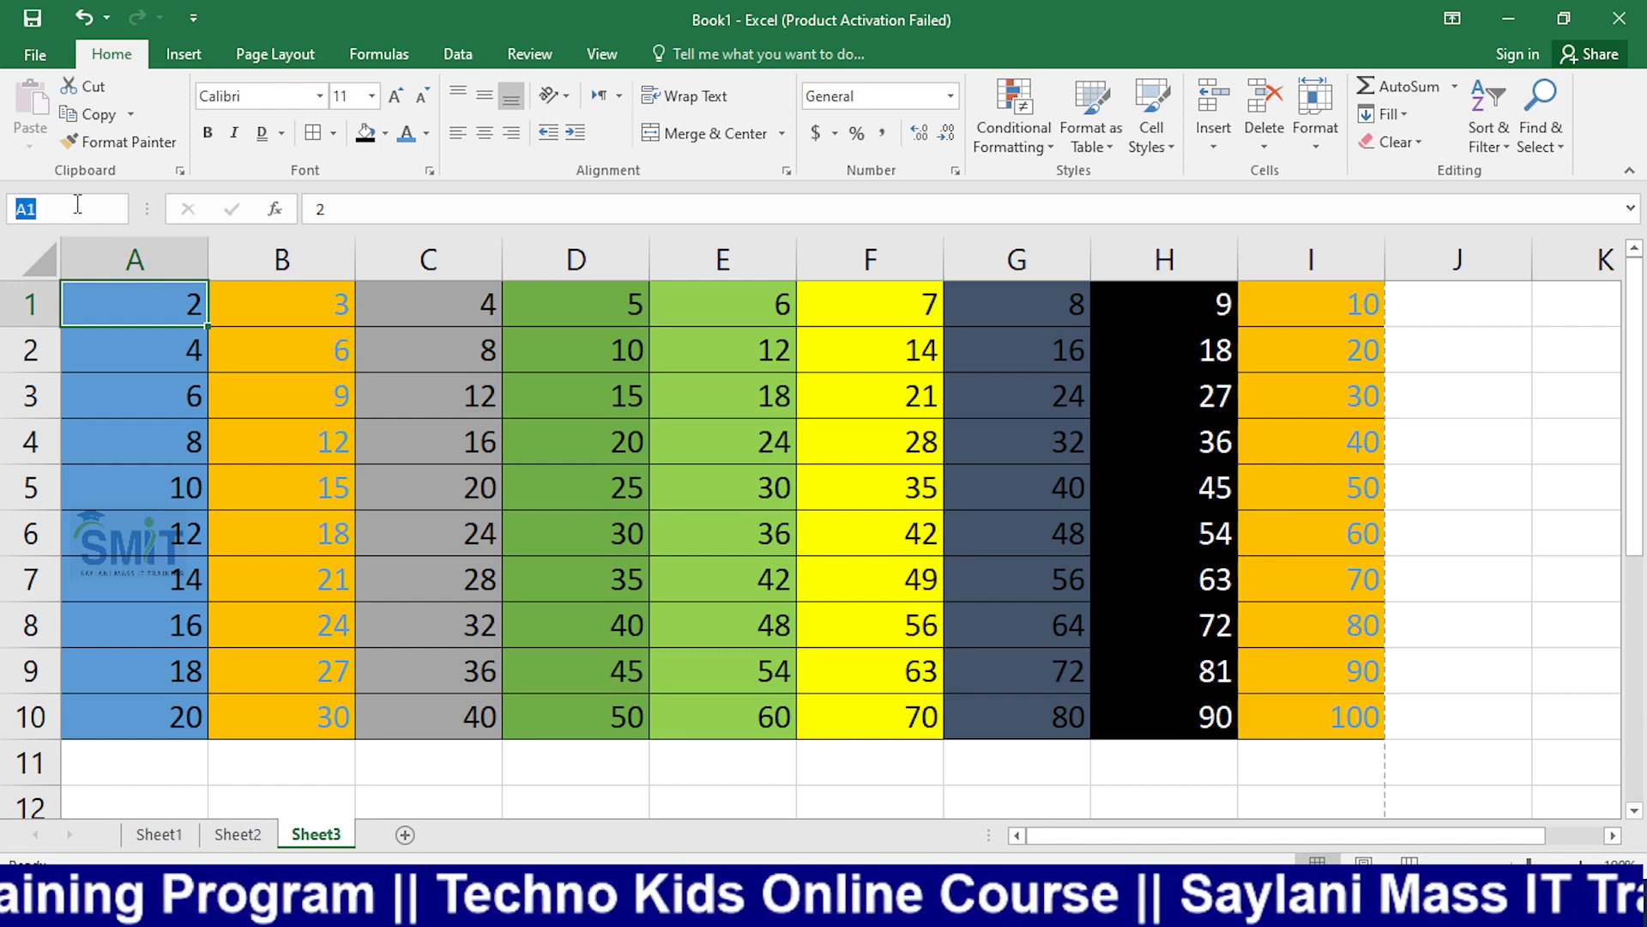
{"action": "type", "text": "e5"}
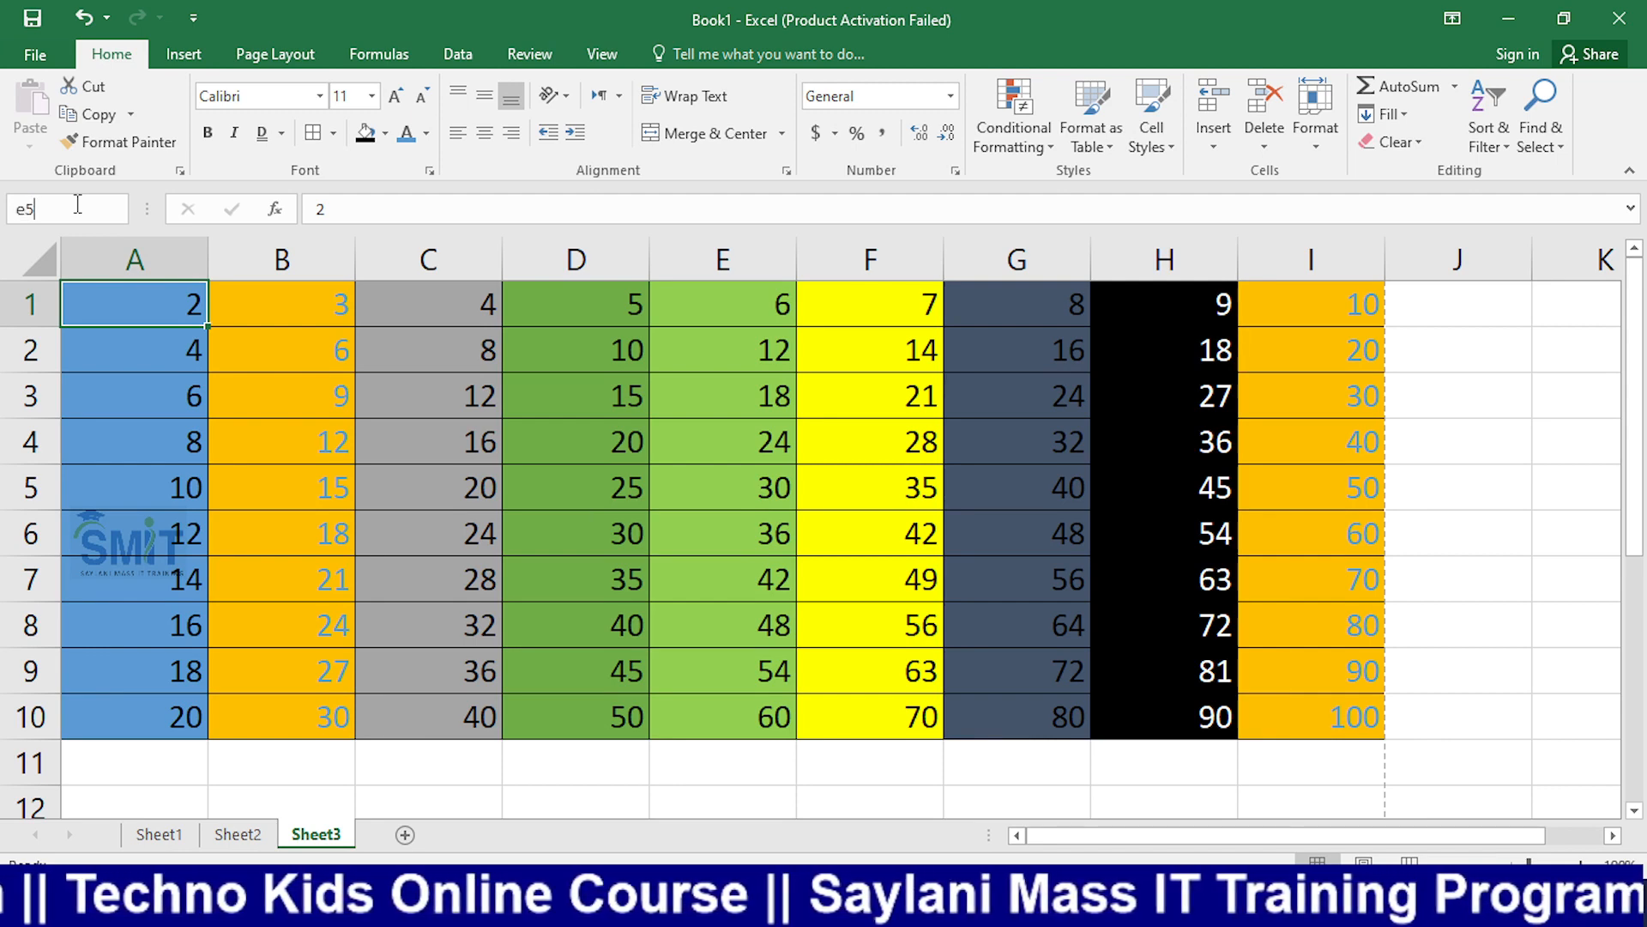
{"action": "key", "text": "Return"}
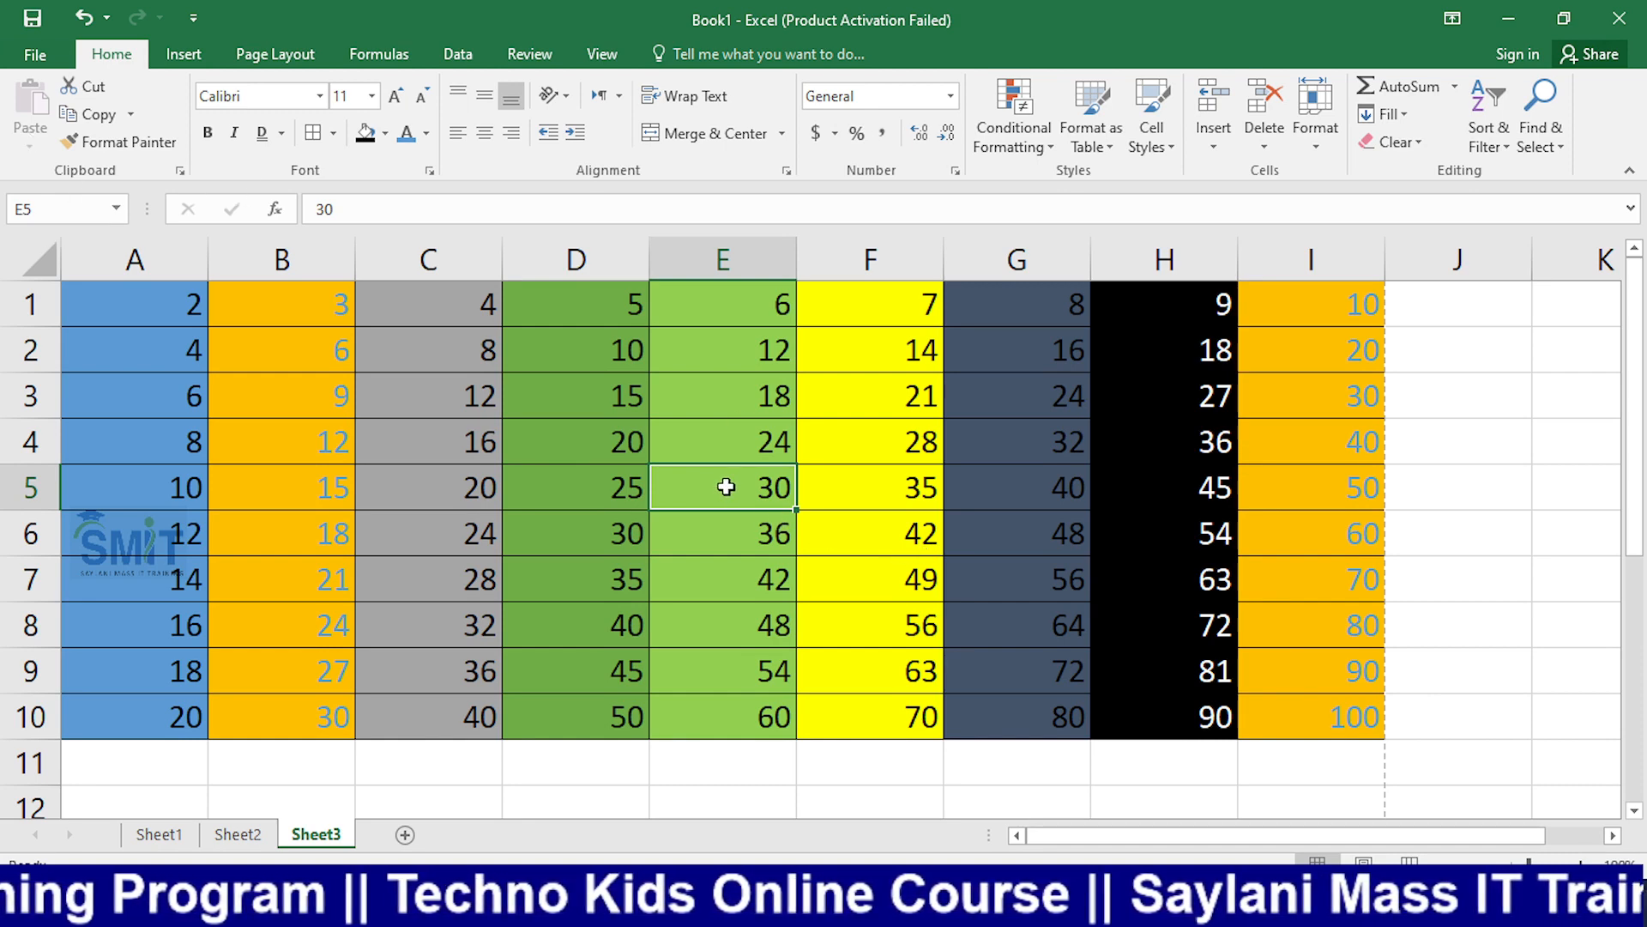
Step: Edit cell E5 in place to 35 and undo the change
{"action": "double_click", "coordinate": [775, 487]}
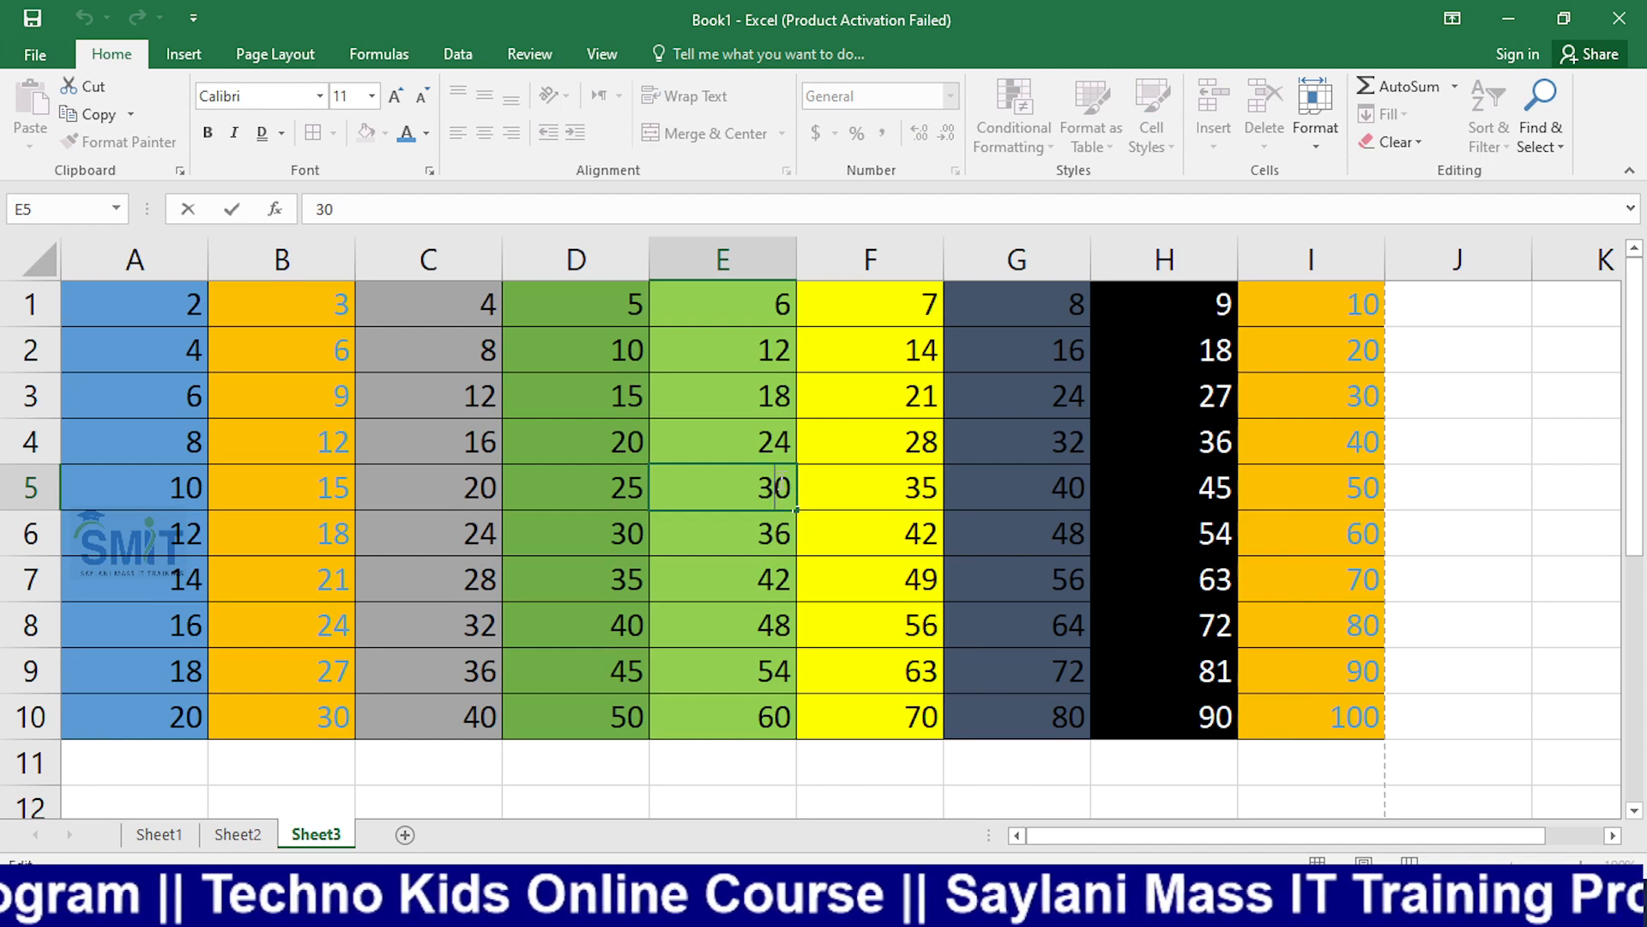
{"action": "key", "text": "Escape"}
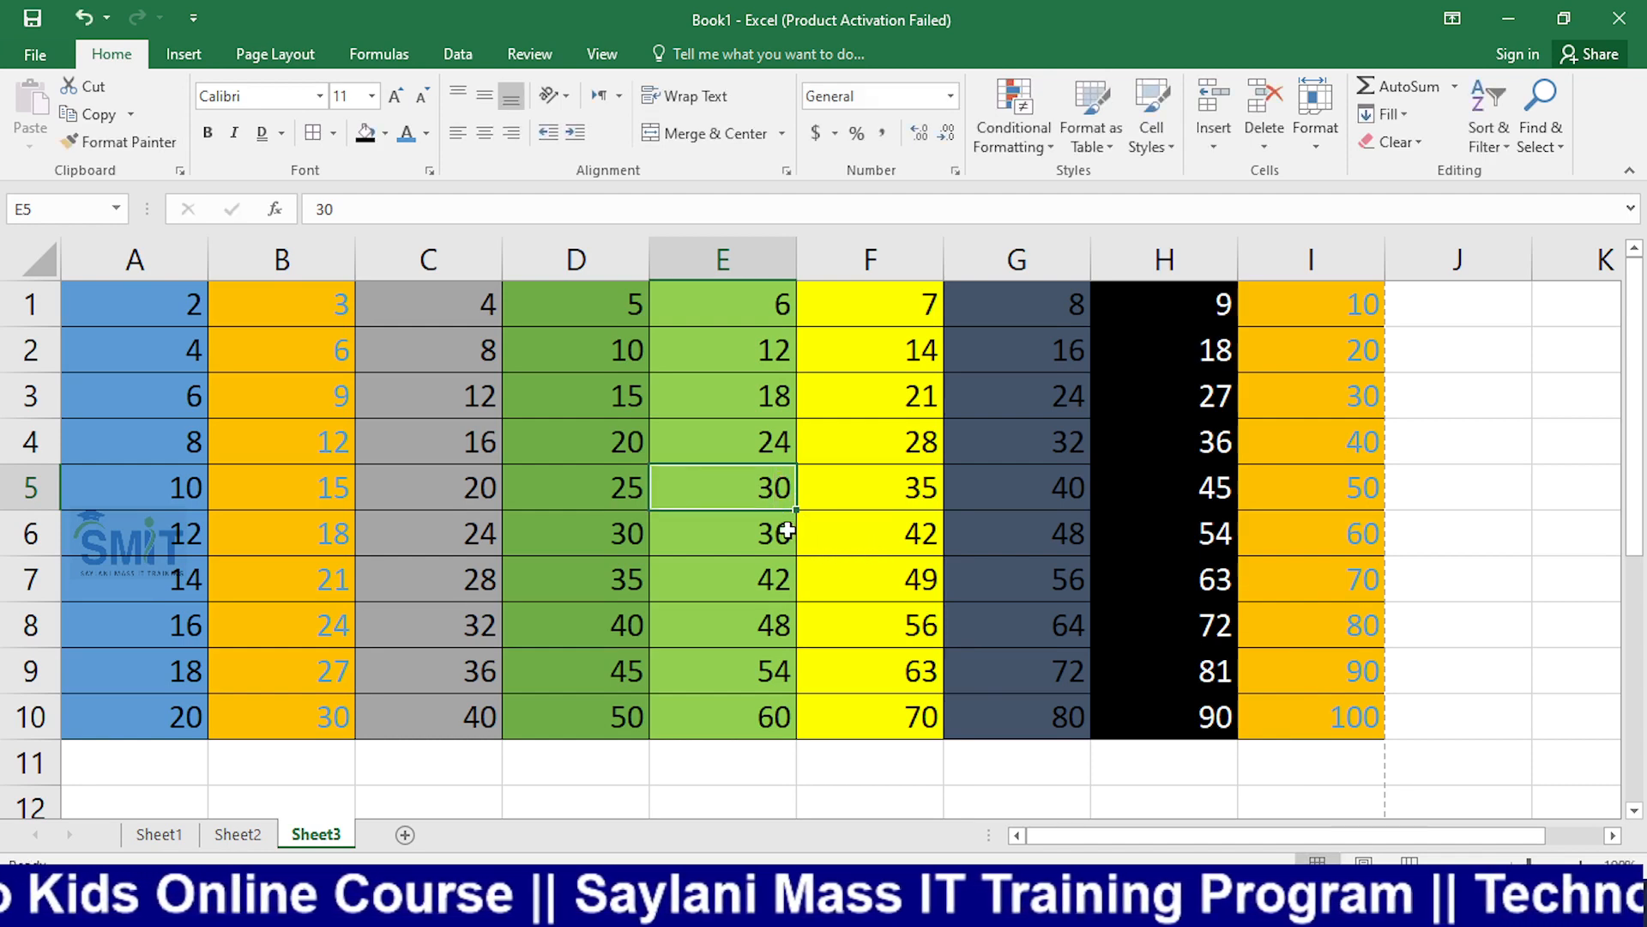
{"action": "key", "text": "F2"}
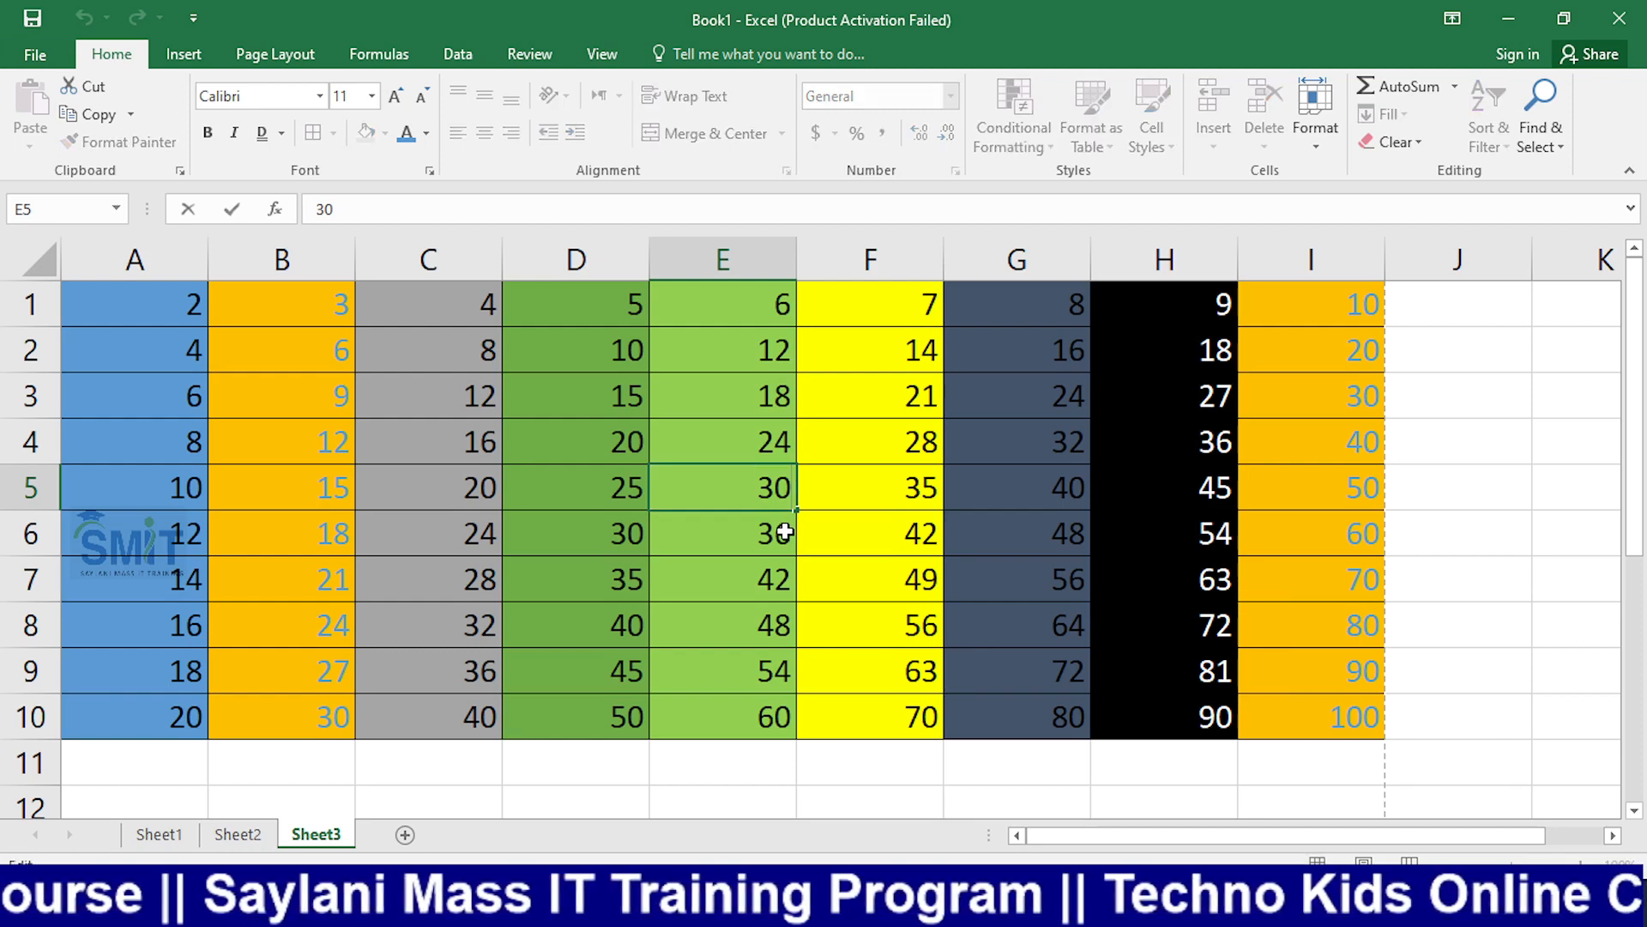
{"action": "key", "text": "BackSpace"}
{"action": "type", "text": "5"}
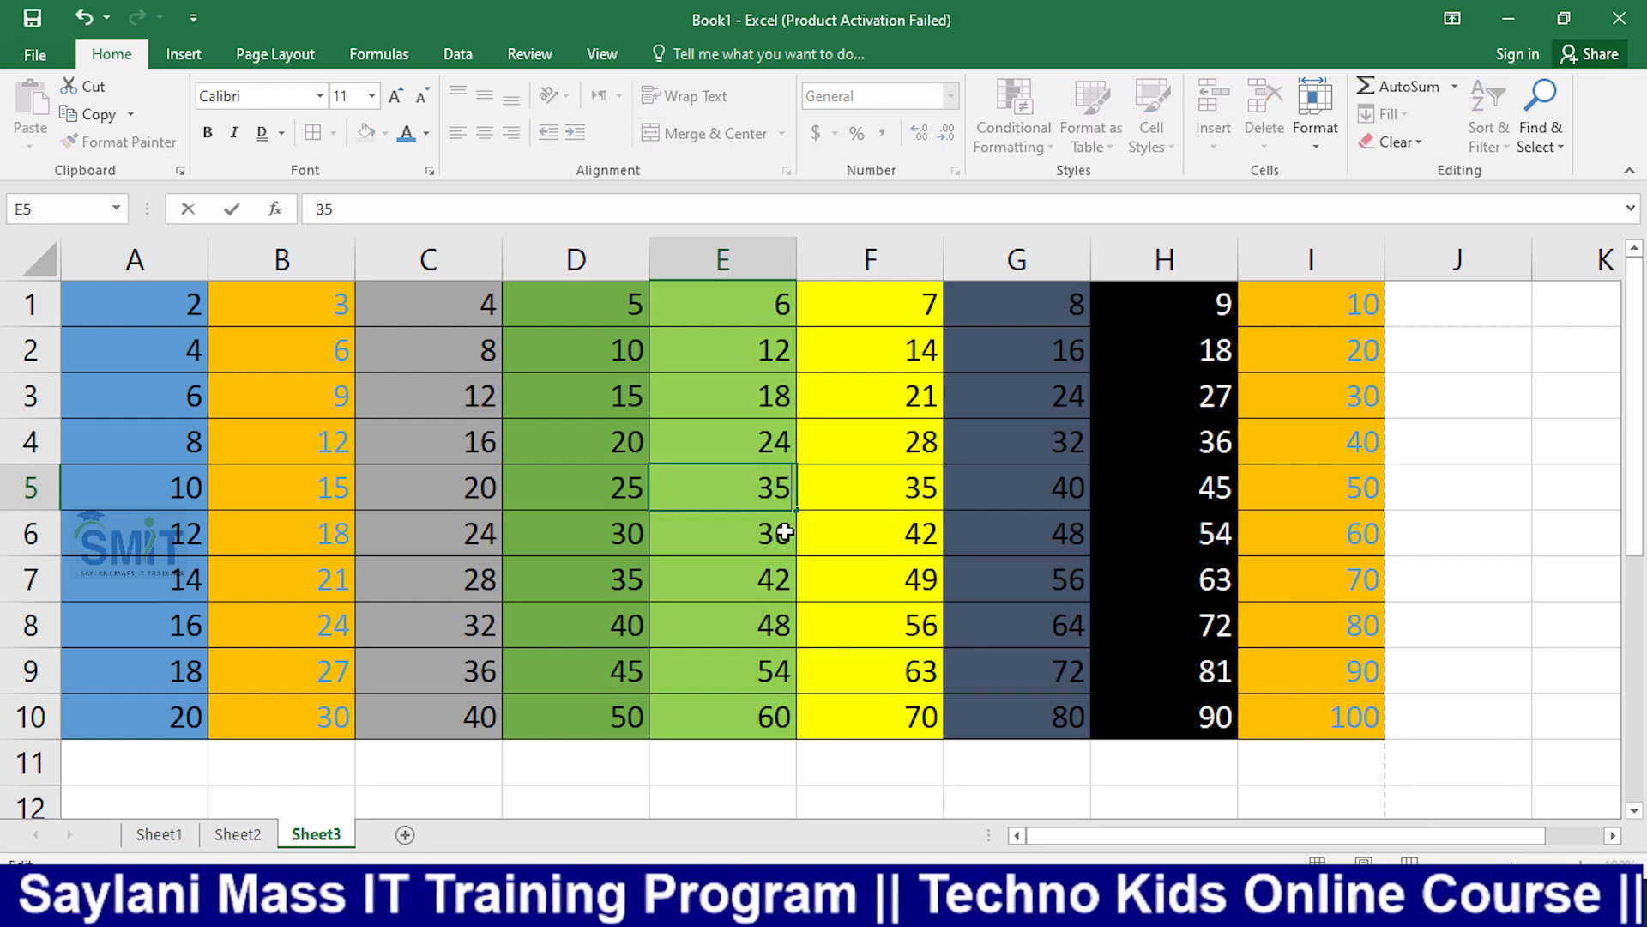
{"action": "key", "text": "Return"}
{"action": "key", "text": "Up"}
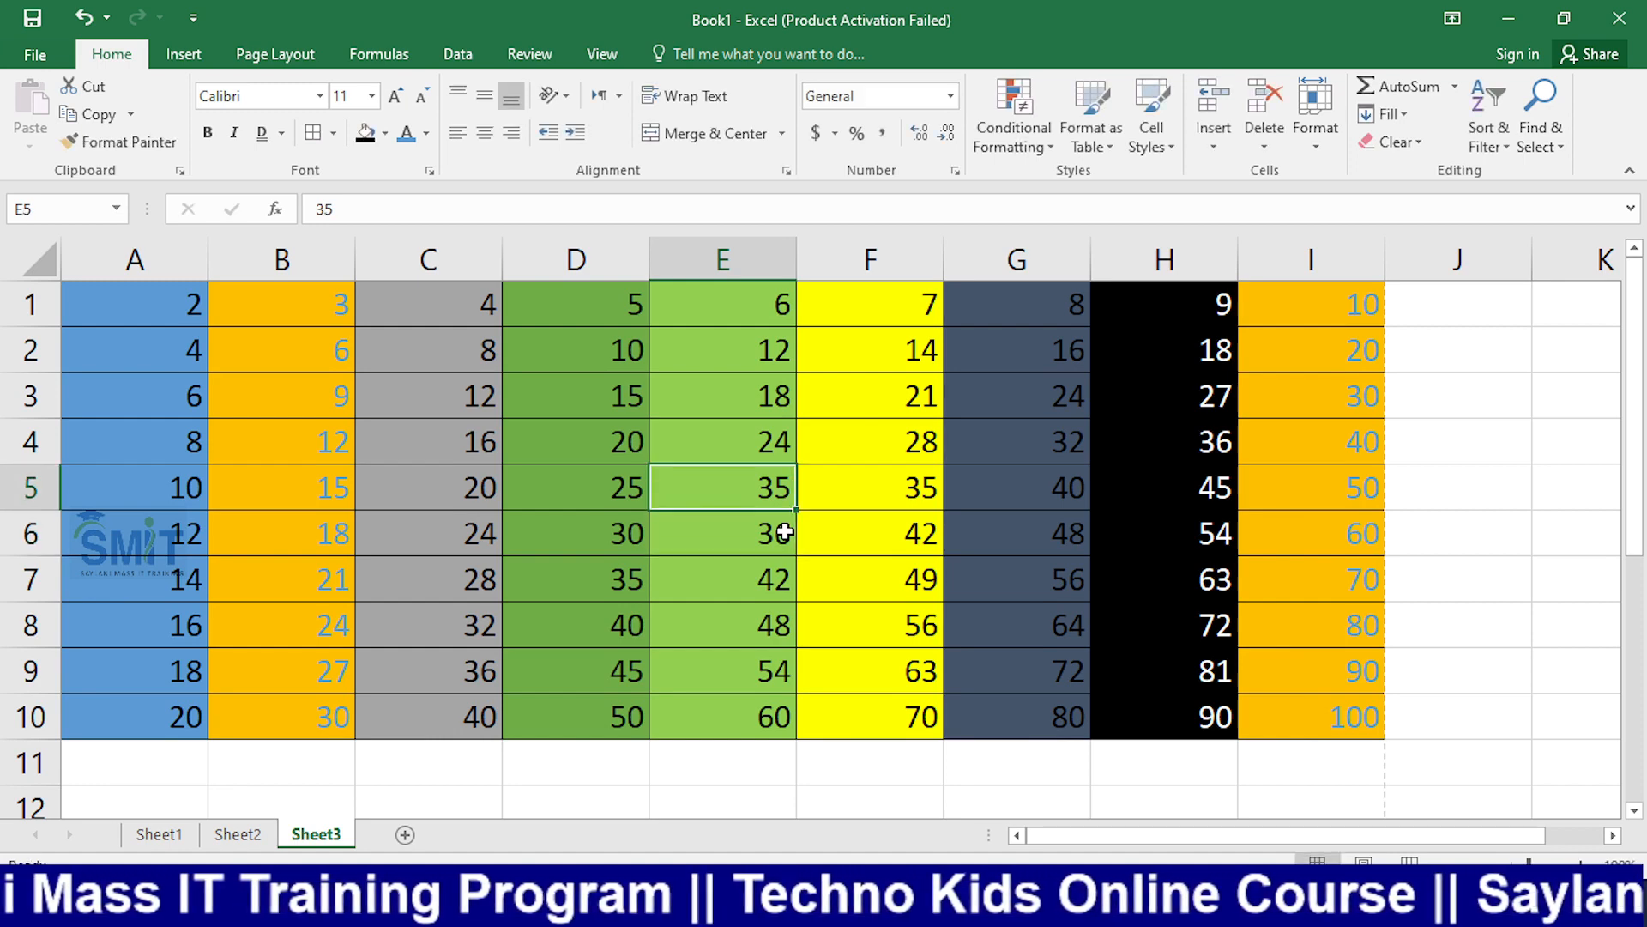
{"action": "key", "text": "ctrl+z"}
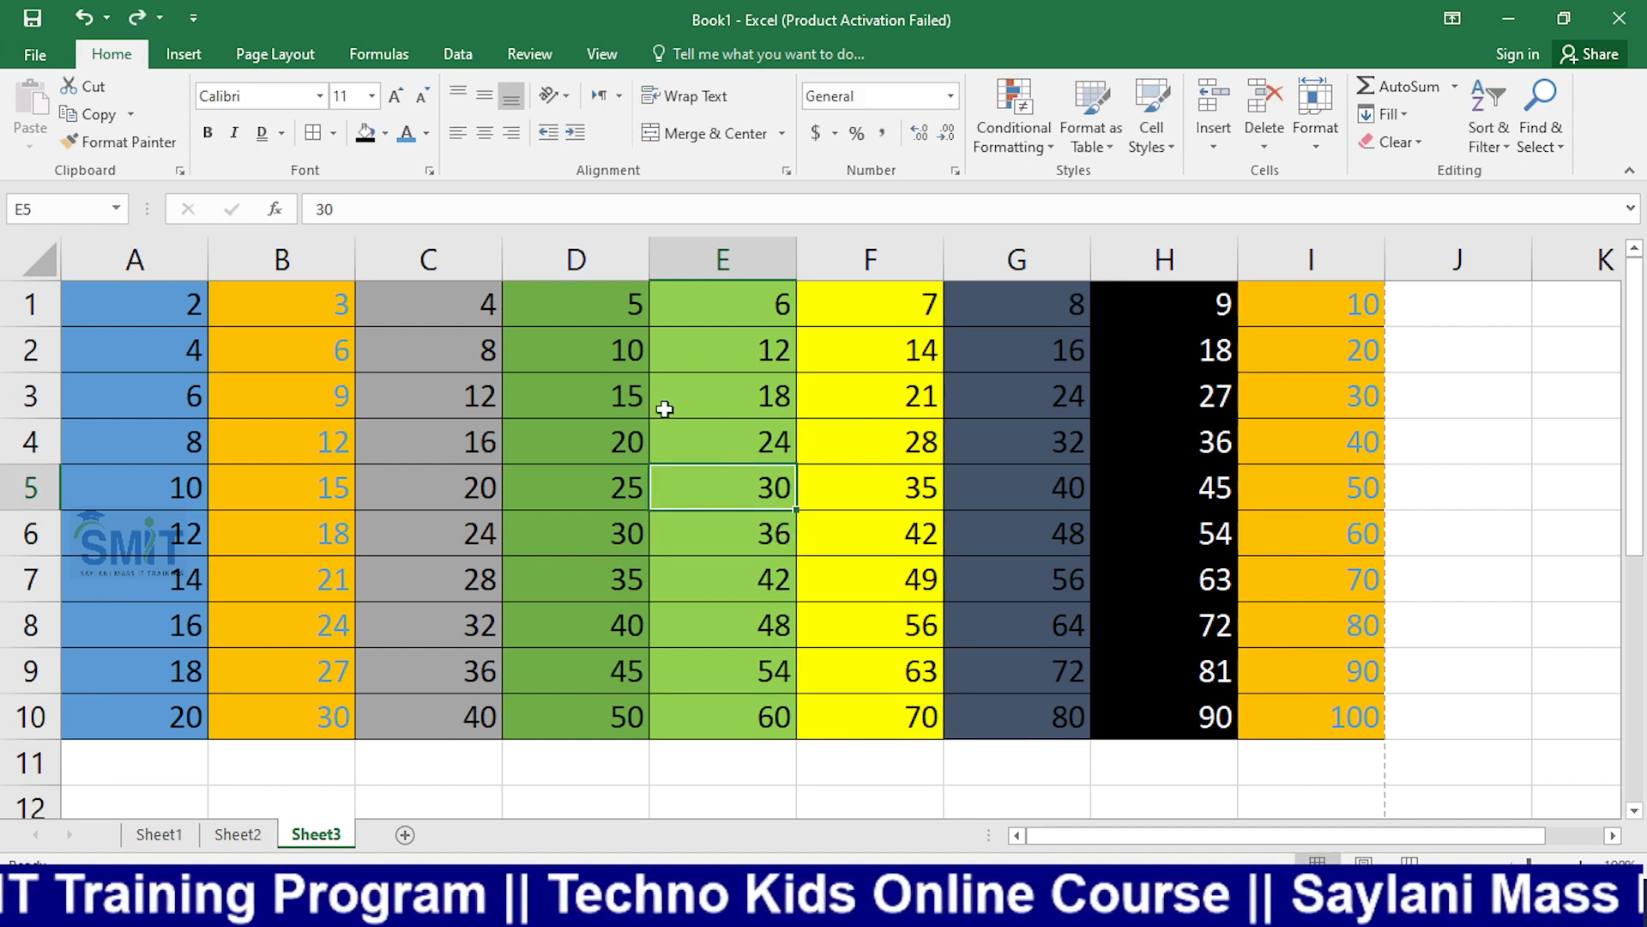
Step: Change the last digit of cell E5 again to make it 35, and undo that edit too
{"action": "double_click", "coordinate": [777, 491]}
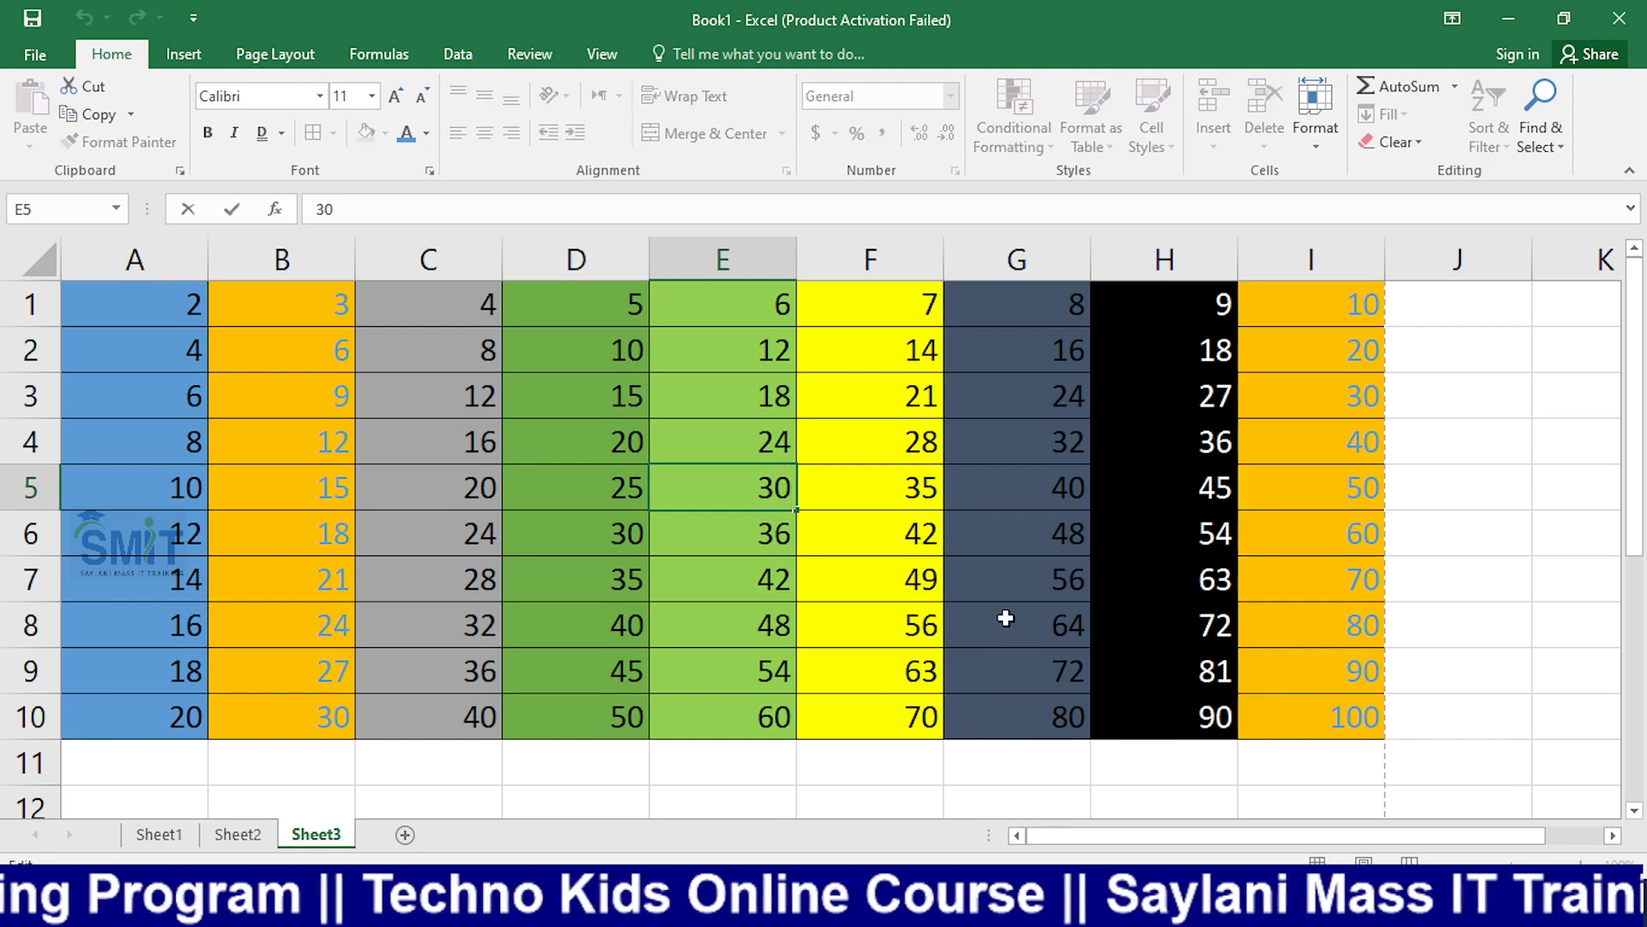
{"action": "key", "text": "BackSpace"}
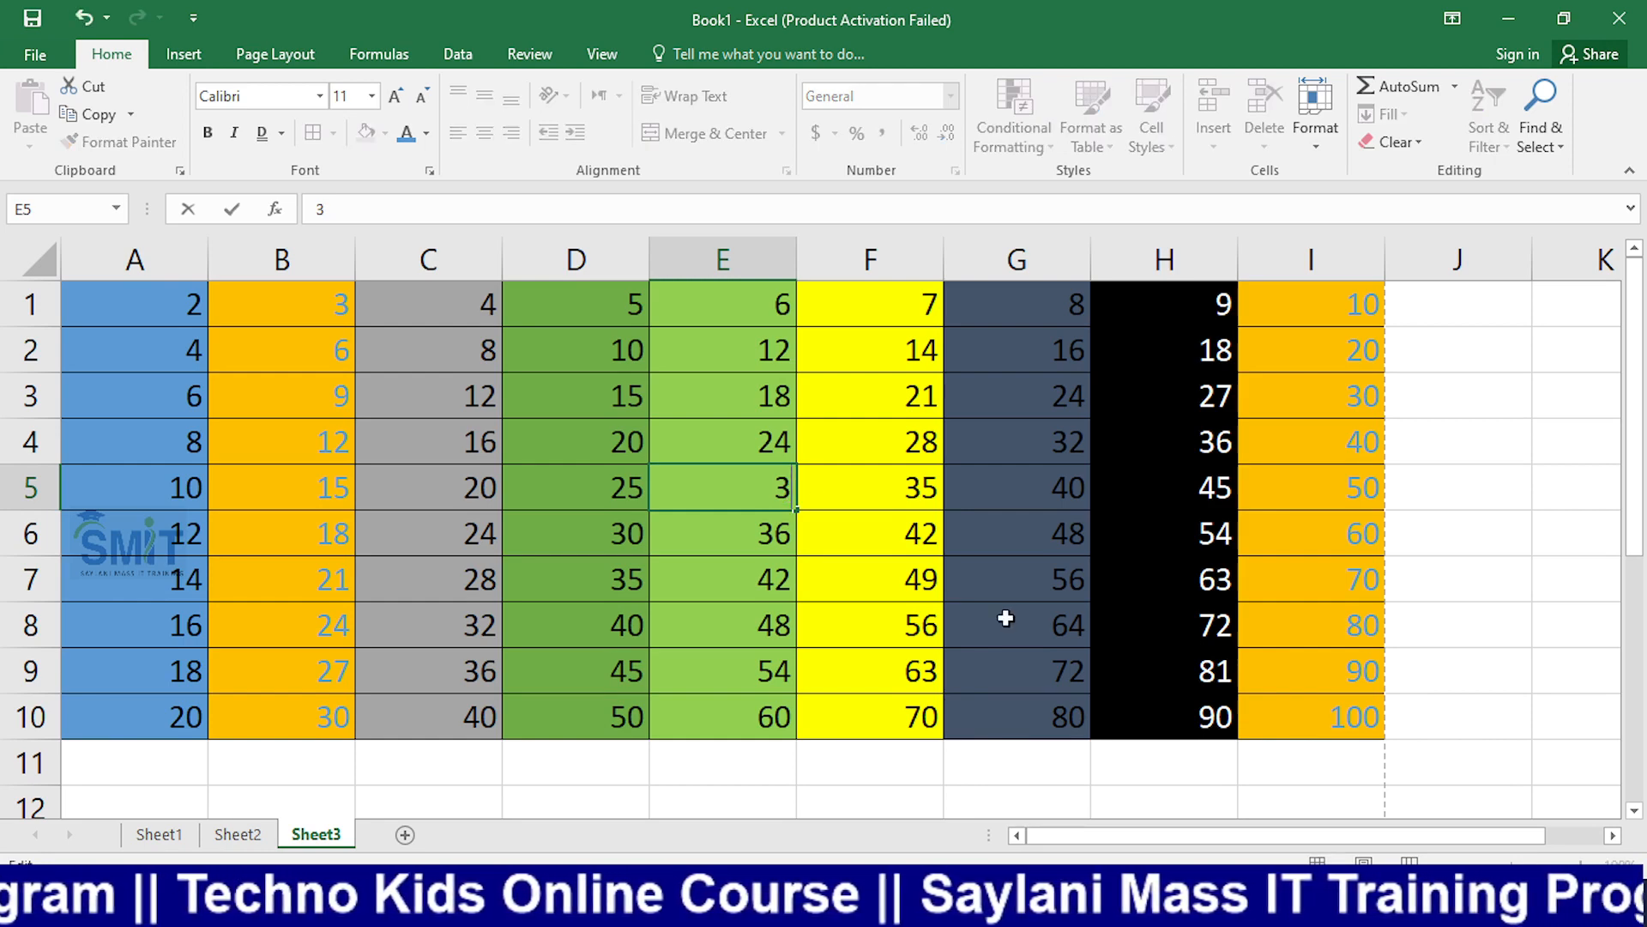
{"action": "type", "text": "5"}
{"action": "key", "text": "Return"}
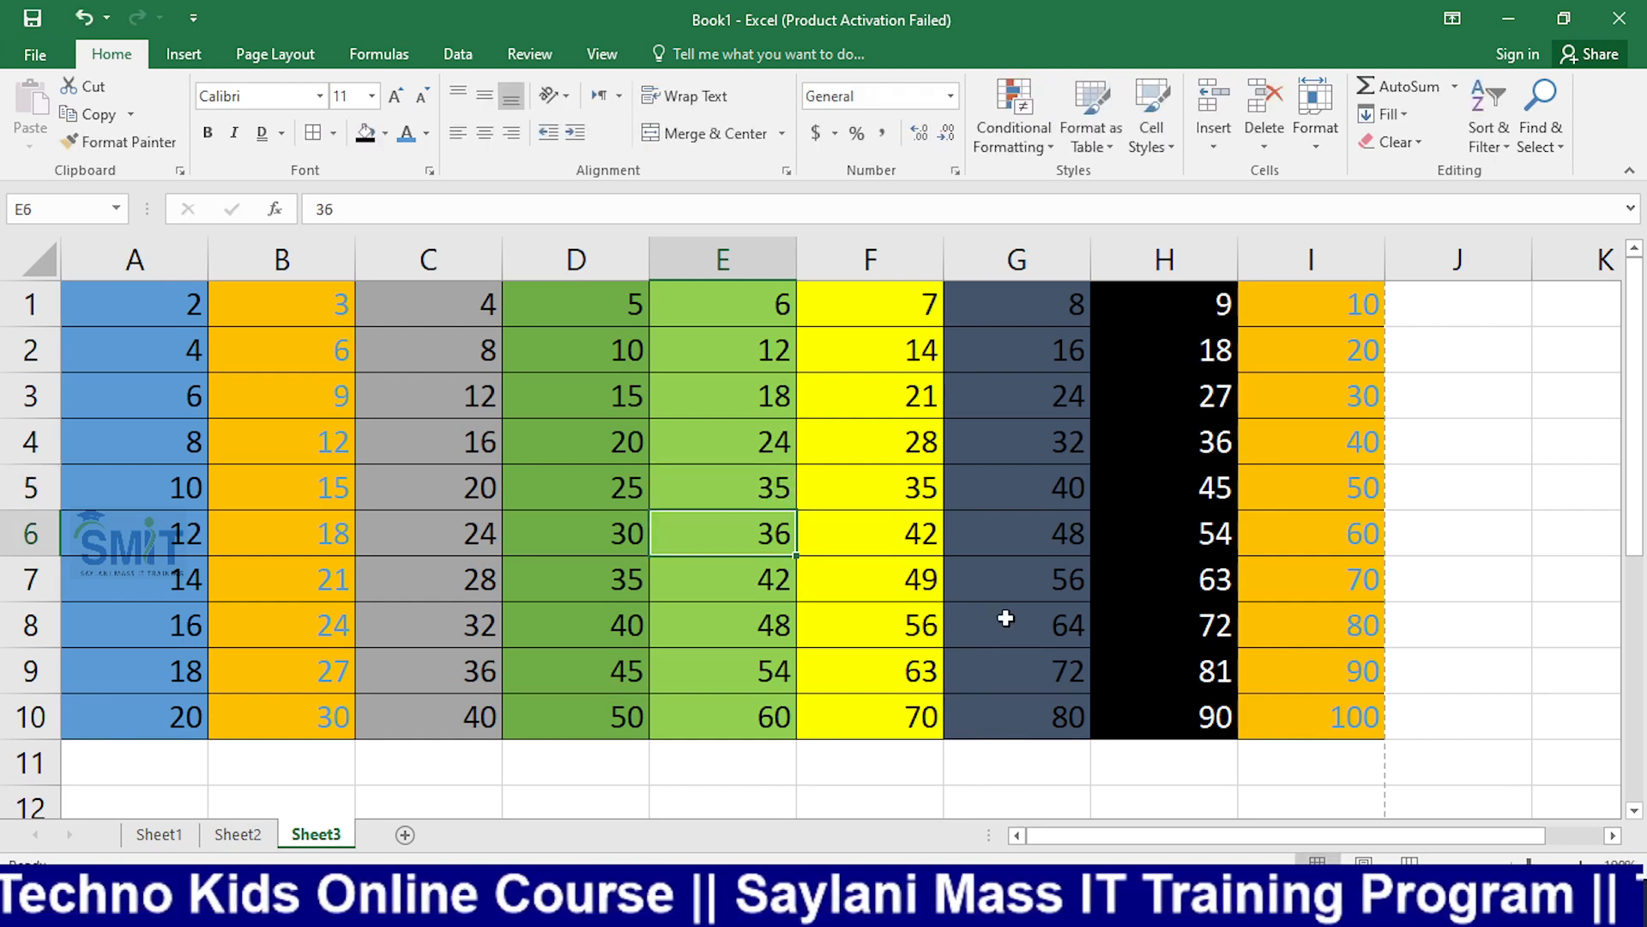
{"action": "key", "text": "ctrl+z"}
{"action": "key", "text": "Up"}
{"action": "key", "text": "Down"}
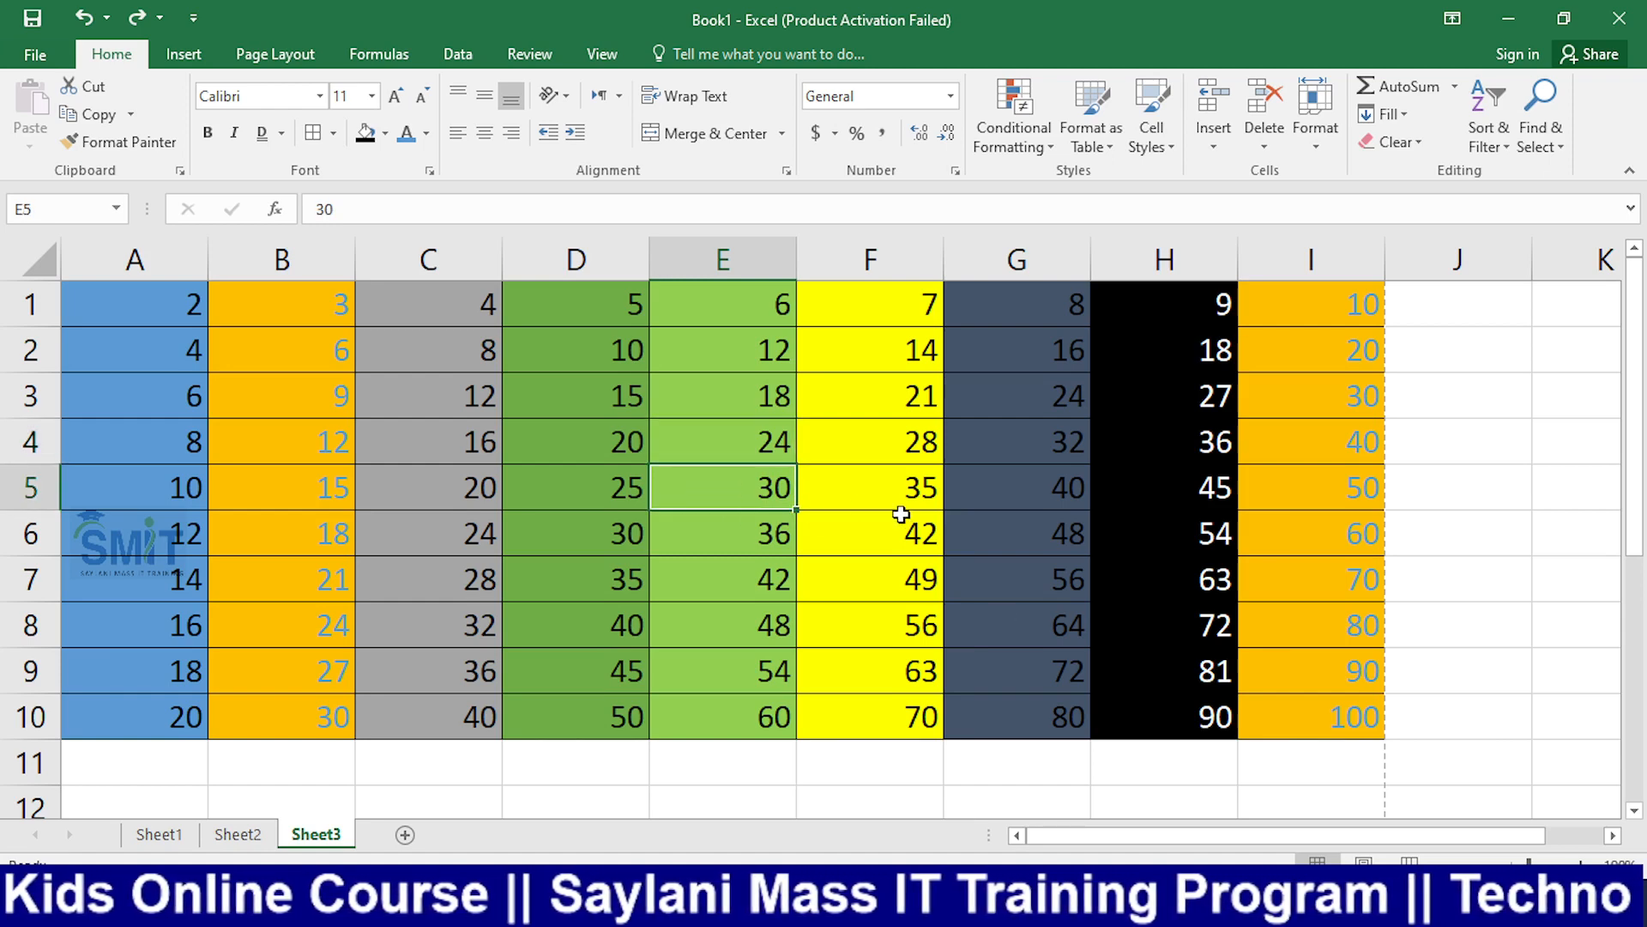
Step: Set the value of cell E5 to 35
{"action": "left_click", "coordinate": [393, 206]}
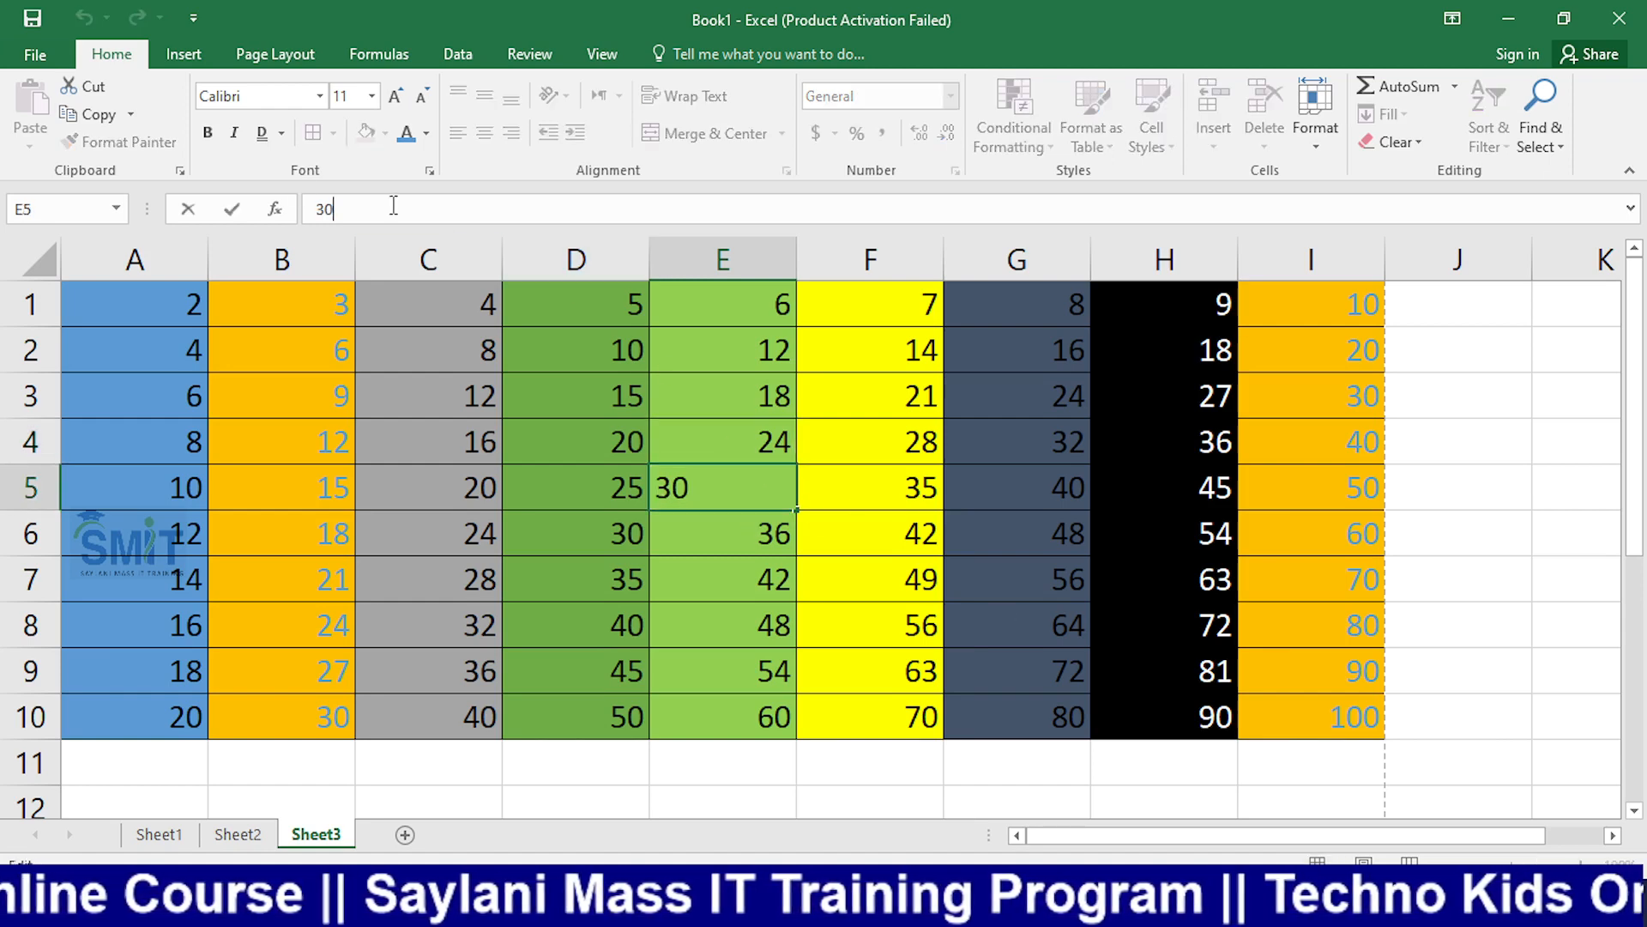
{"action": "key", "text": "BackSpace"}
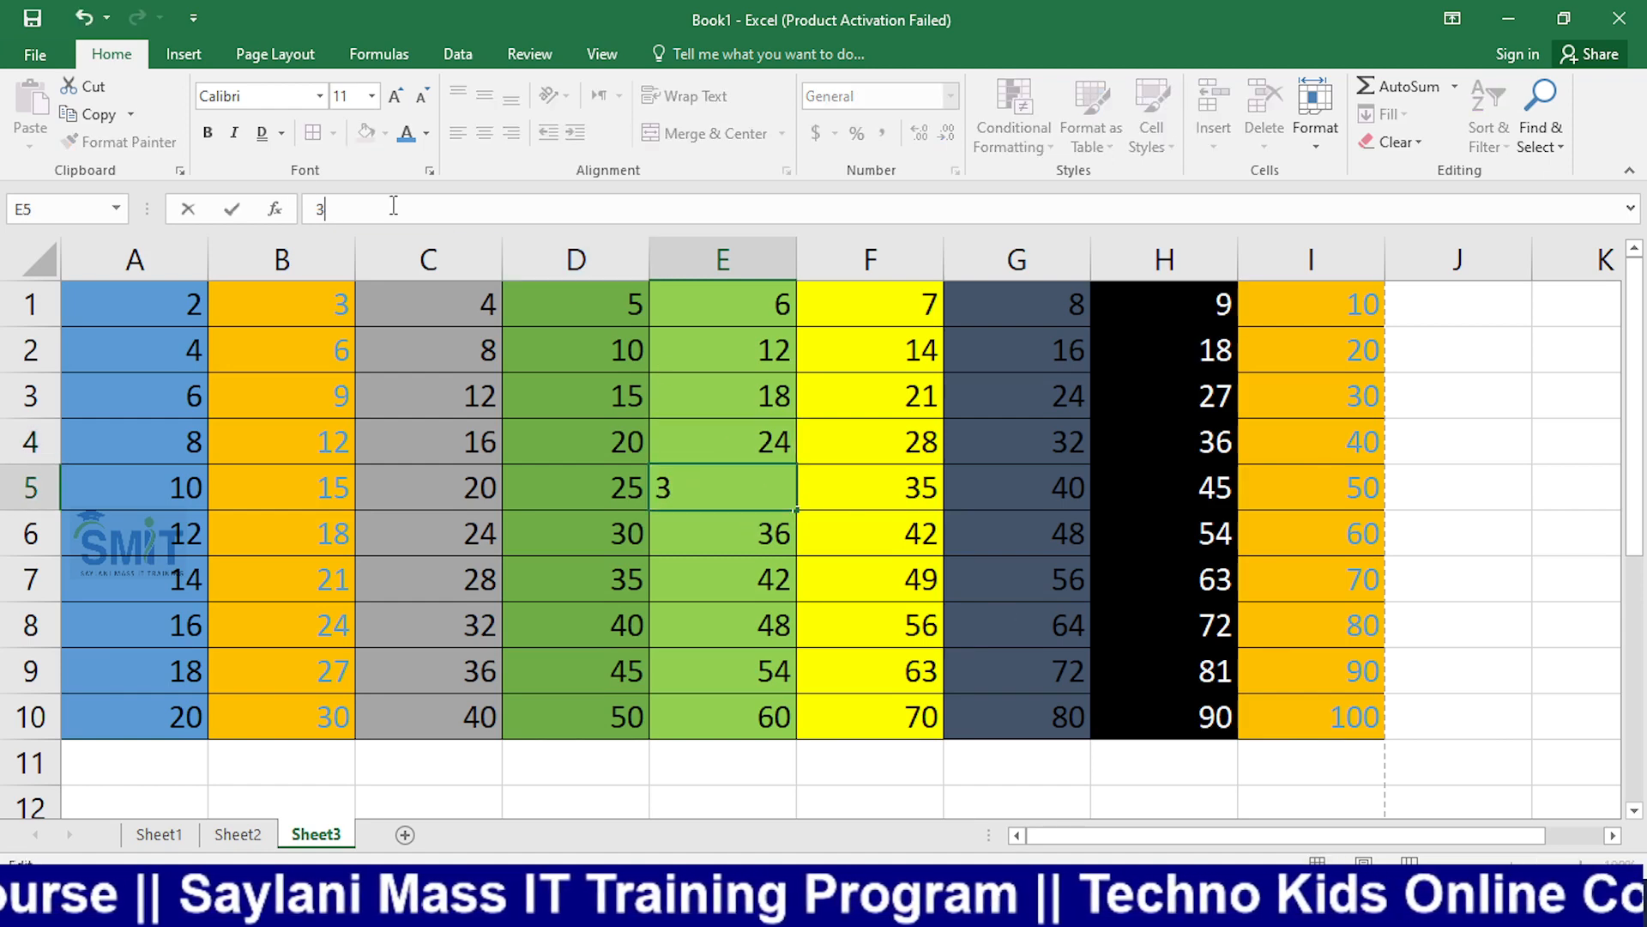
{"action": "type", "text": "5"}
{"action": "key", "text": "Return"}
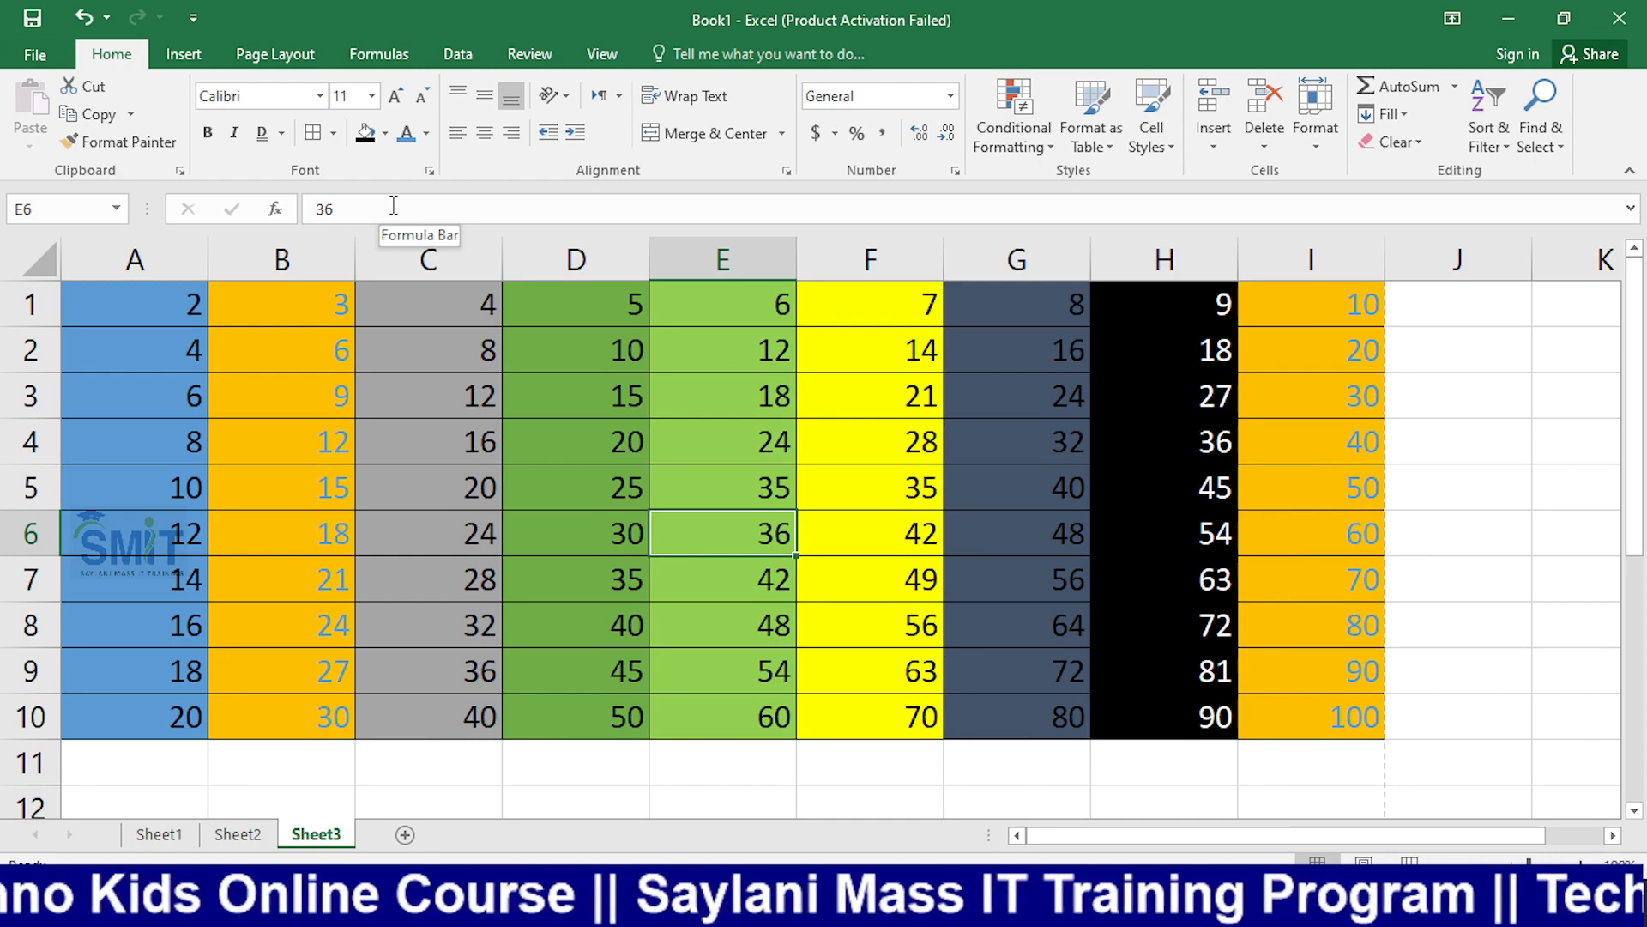
Step: Switch from Excel to OBS
{"action": "key", "text": "alt+Tab"}
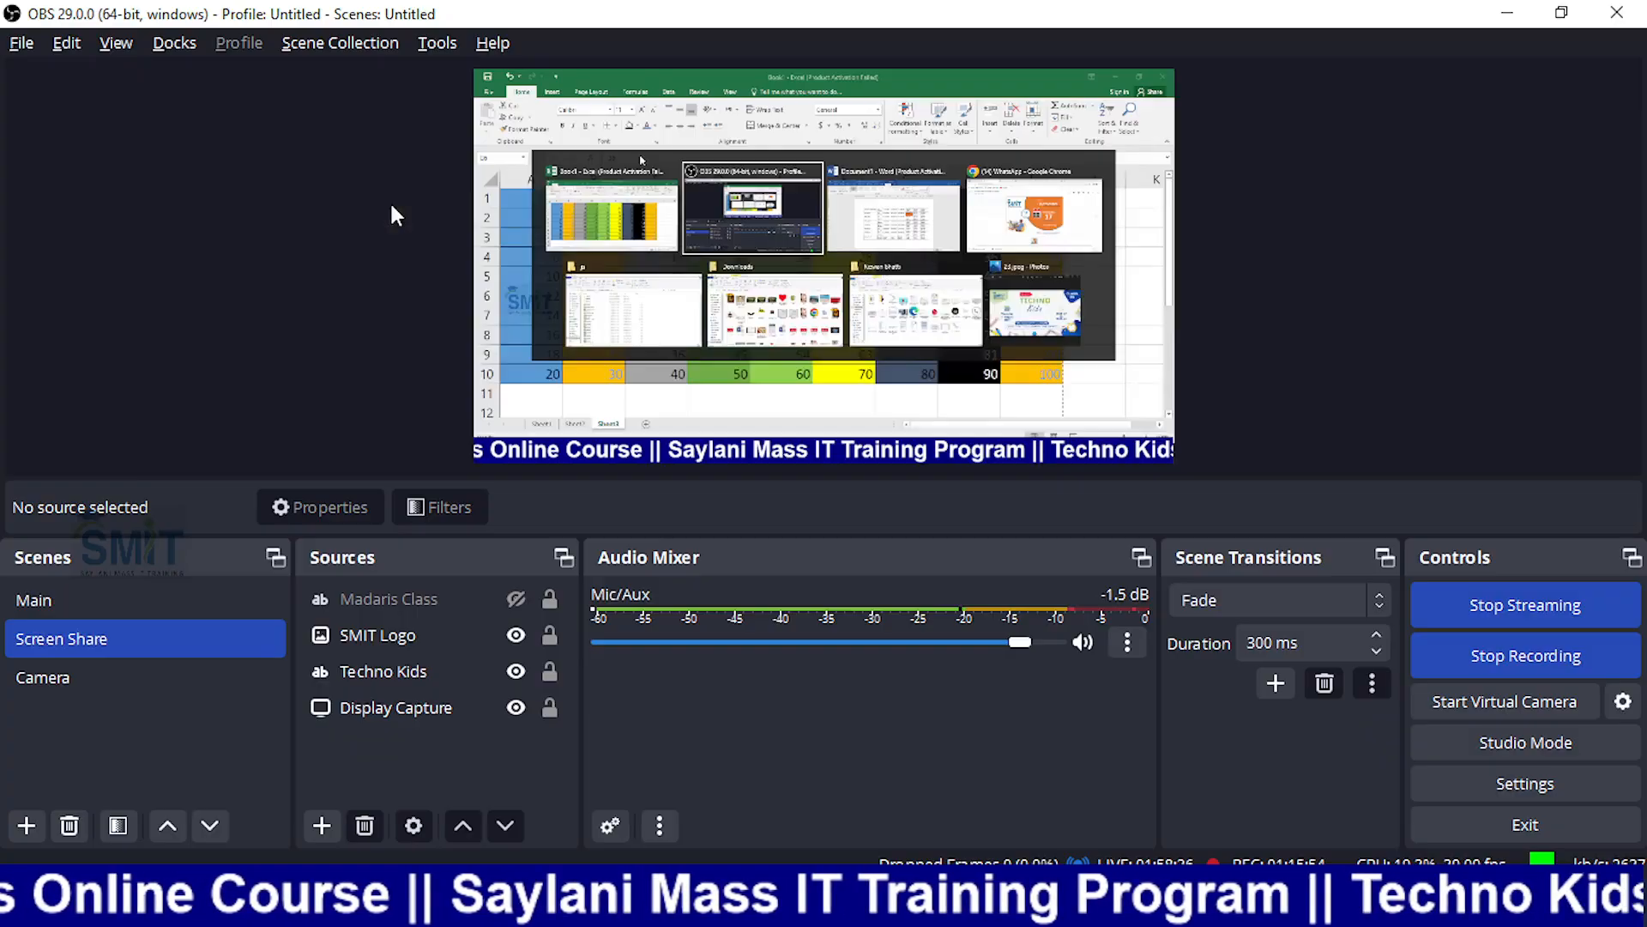
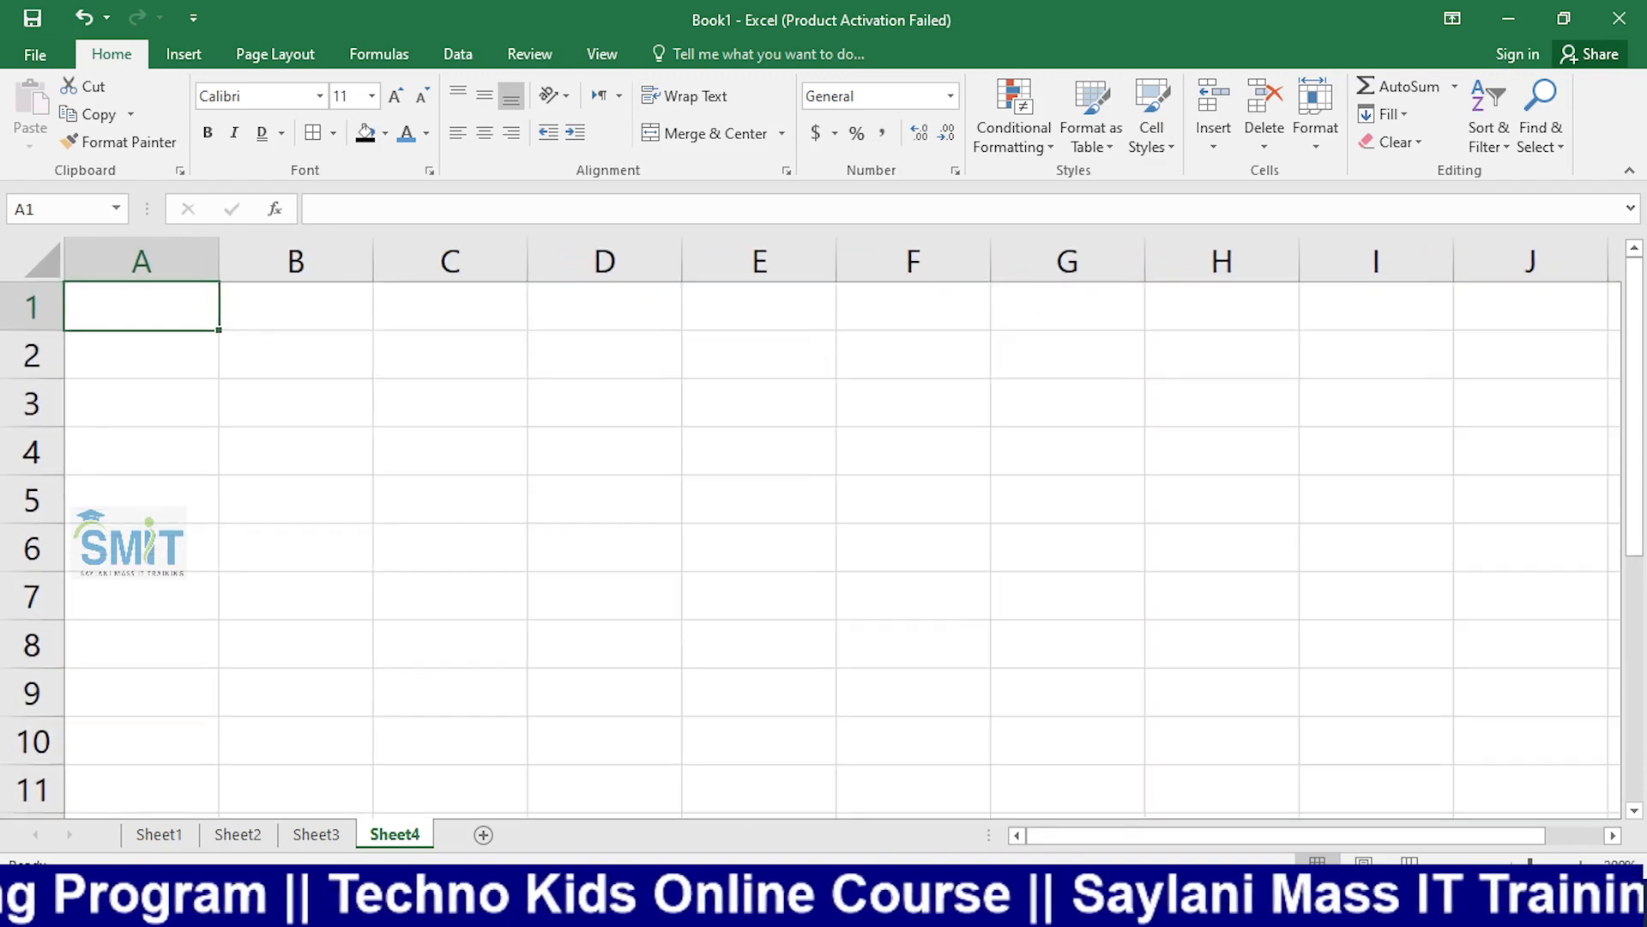
Step: Enter 10, 20 and 30 in cells C3 to C5 of Sheet4
{"action": "left_click", "coordinate": [469, 416]}
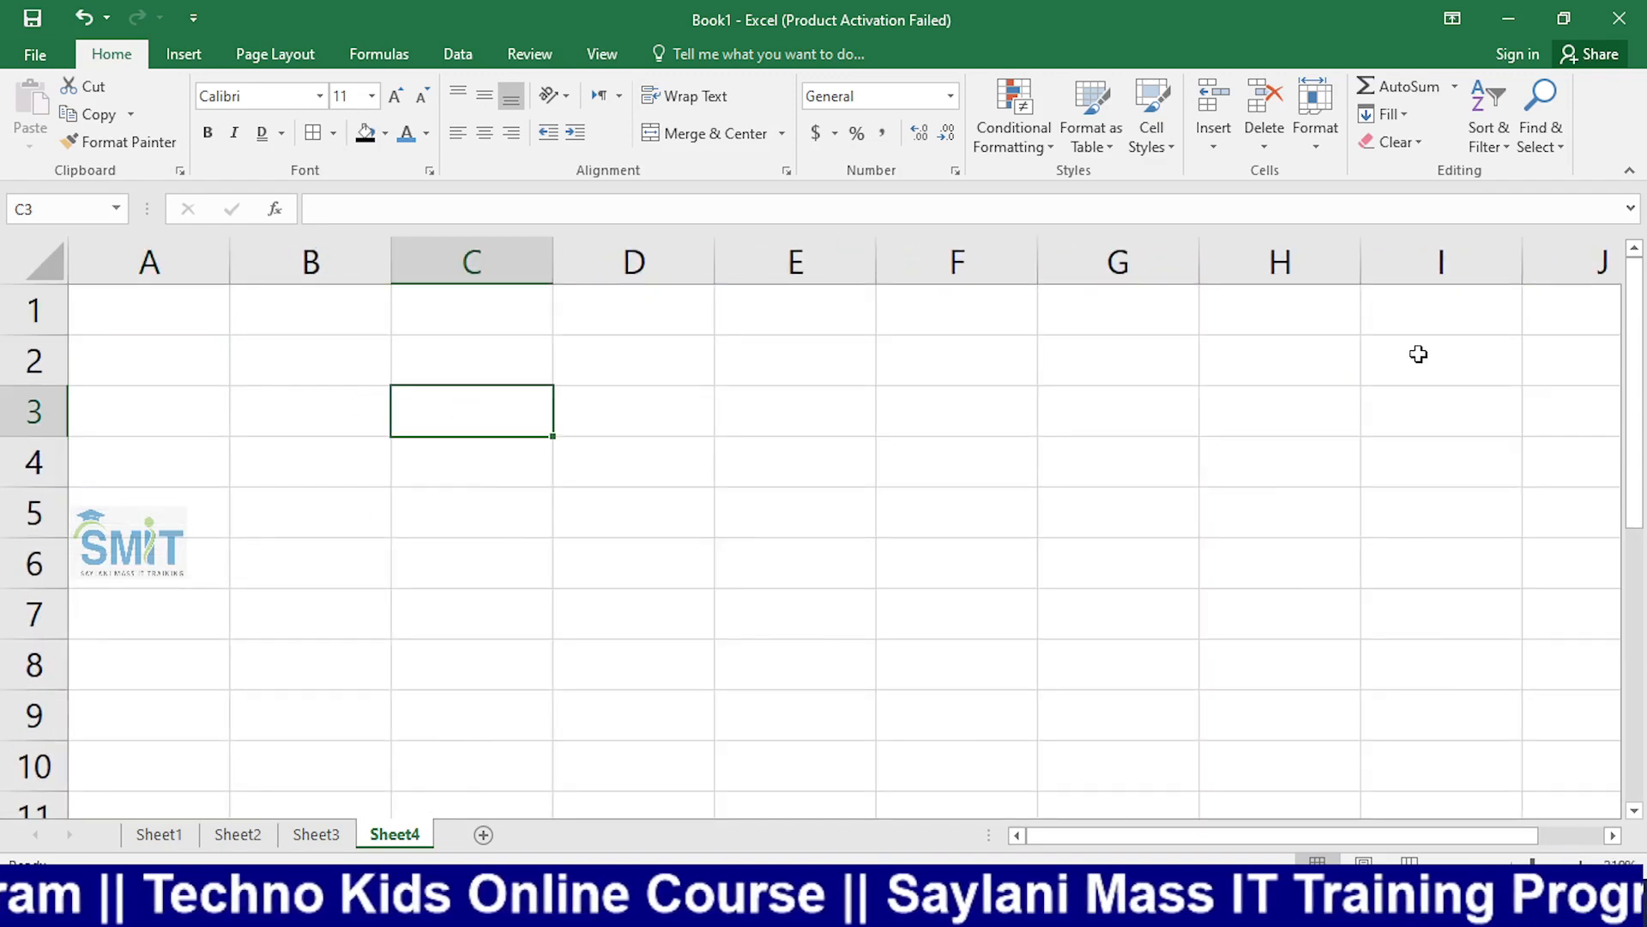
{"action": "type", "text": "10"}
{"action": "key", "text": "Return"}
{"action": "type", "text": "20"}
{"action": "key", "text": "Return"}
{"action": "type", "text": "30"}
{"action": "key", "text": "Return"}
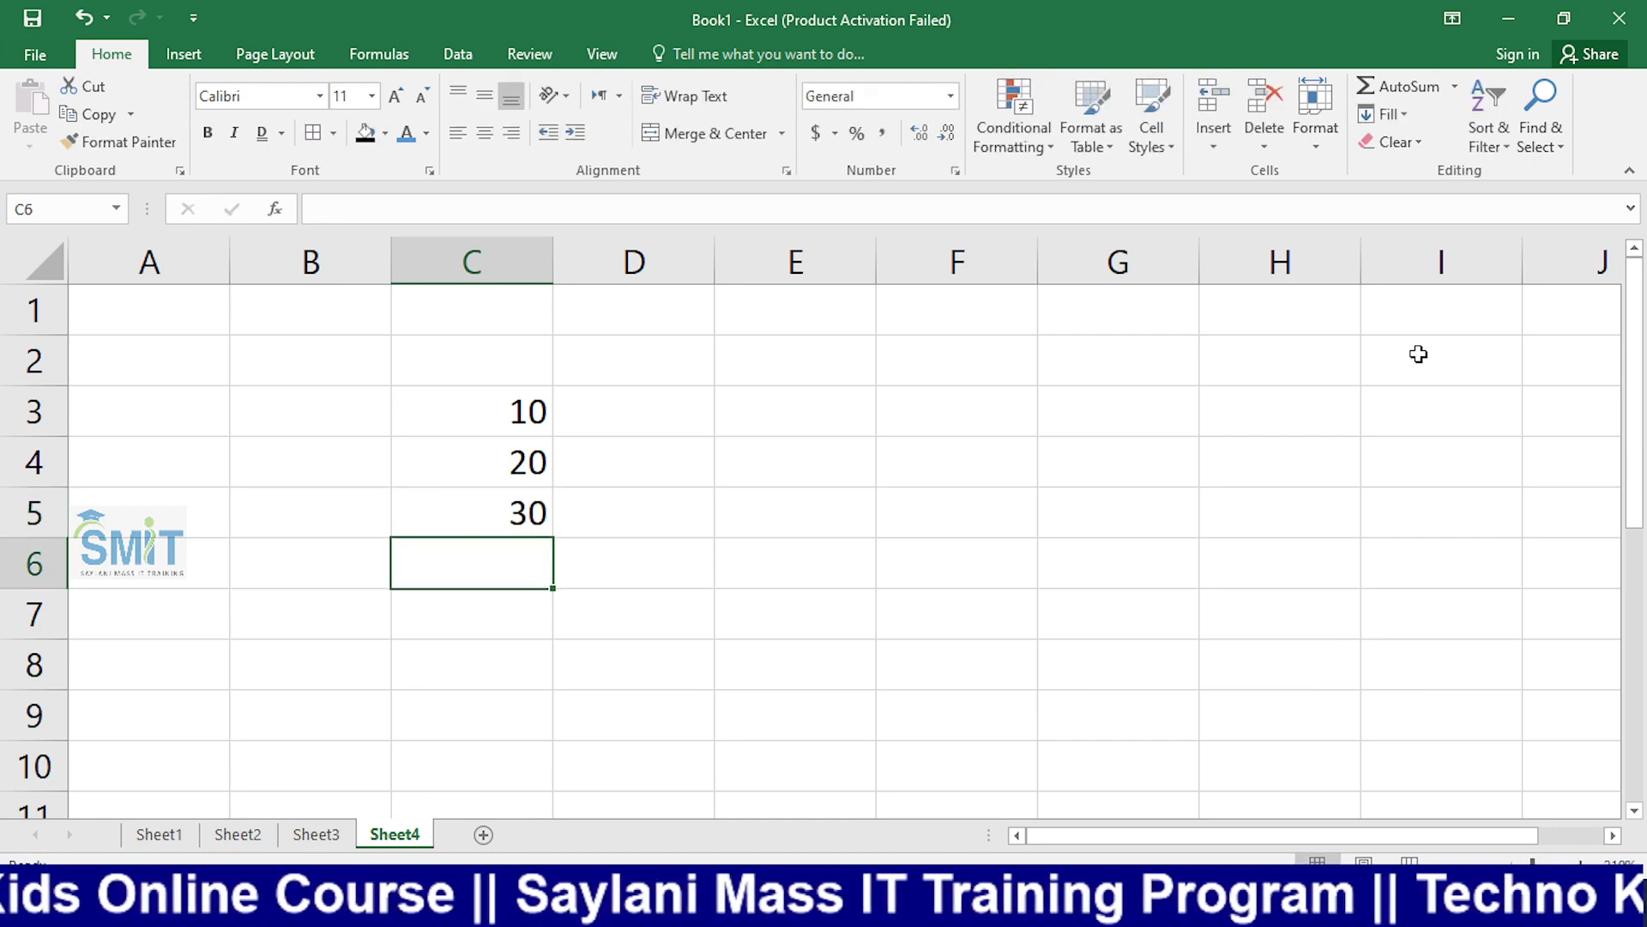
Step: Overwrite cells C4 and C5 with 55 and 64
{"action": "key", "text": "Up"}
{"action": "key", "text": "Up"}
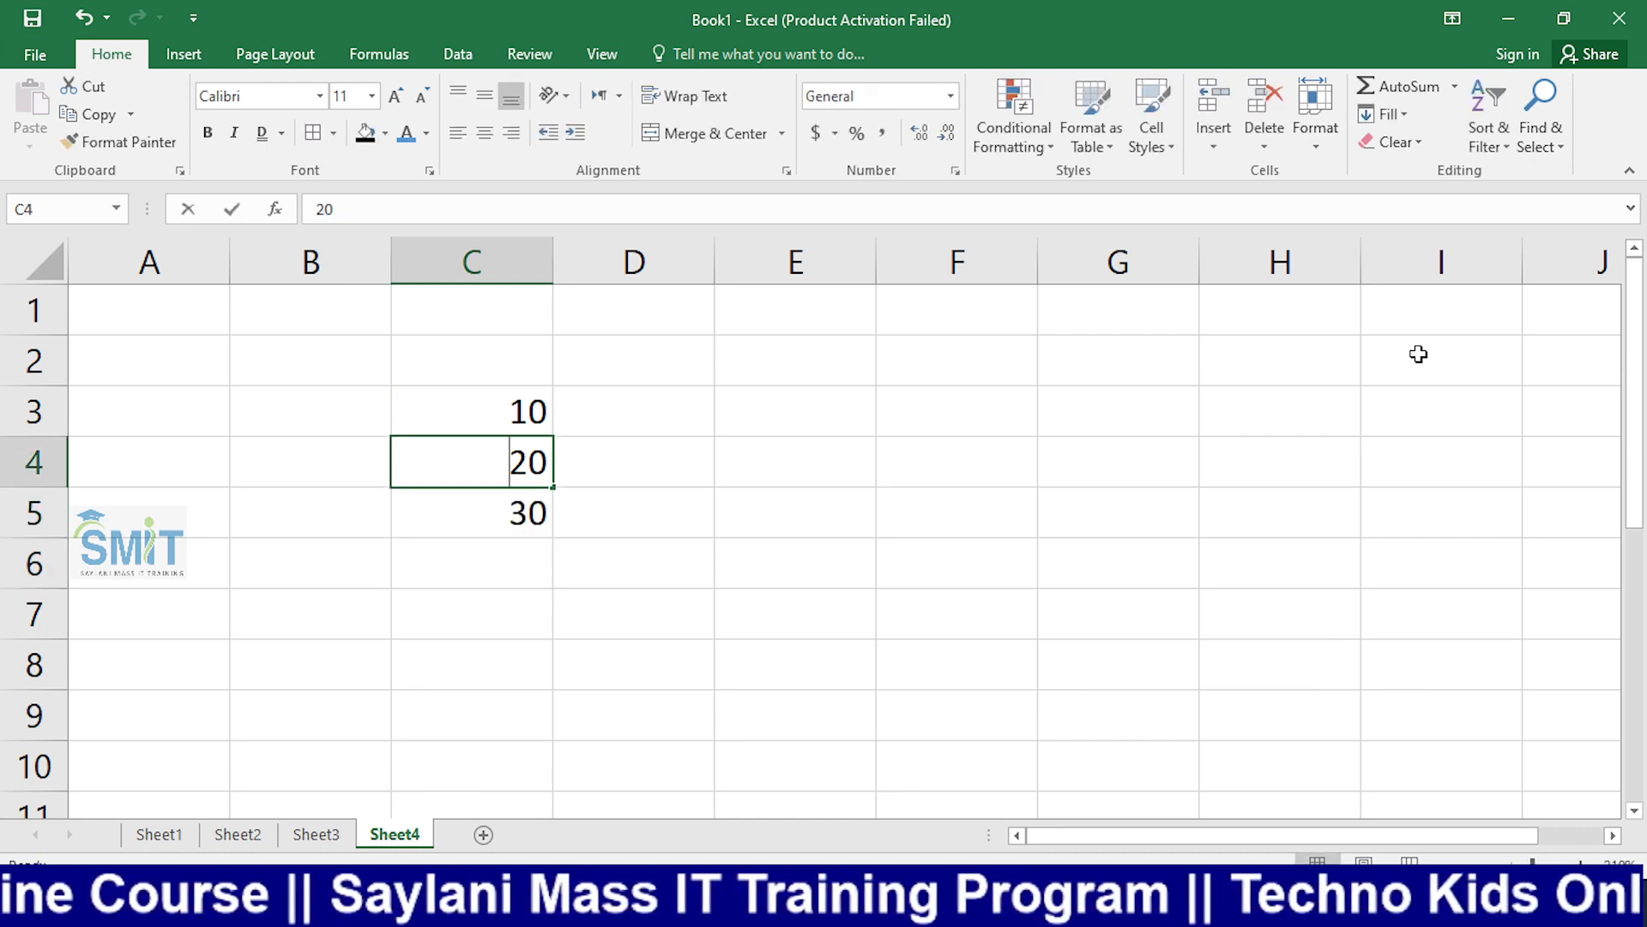
{"action": "type", "text": "55"}
{"action": "key", "text": "Return"}
{"action": "type", "text": "64"}
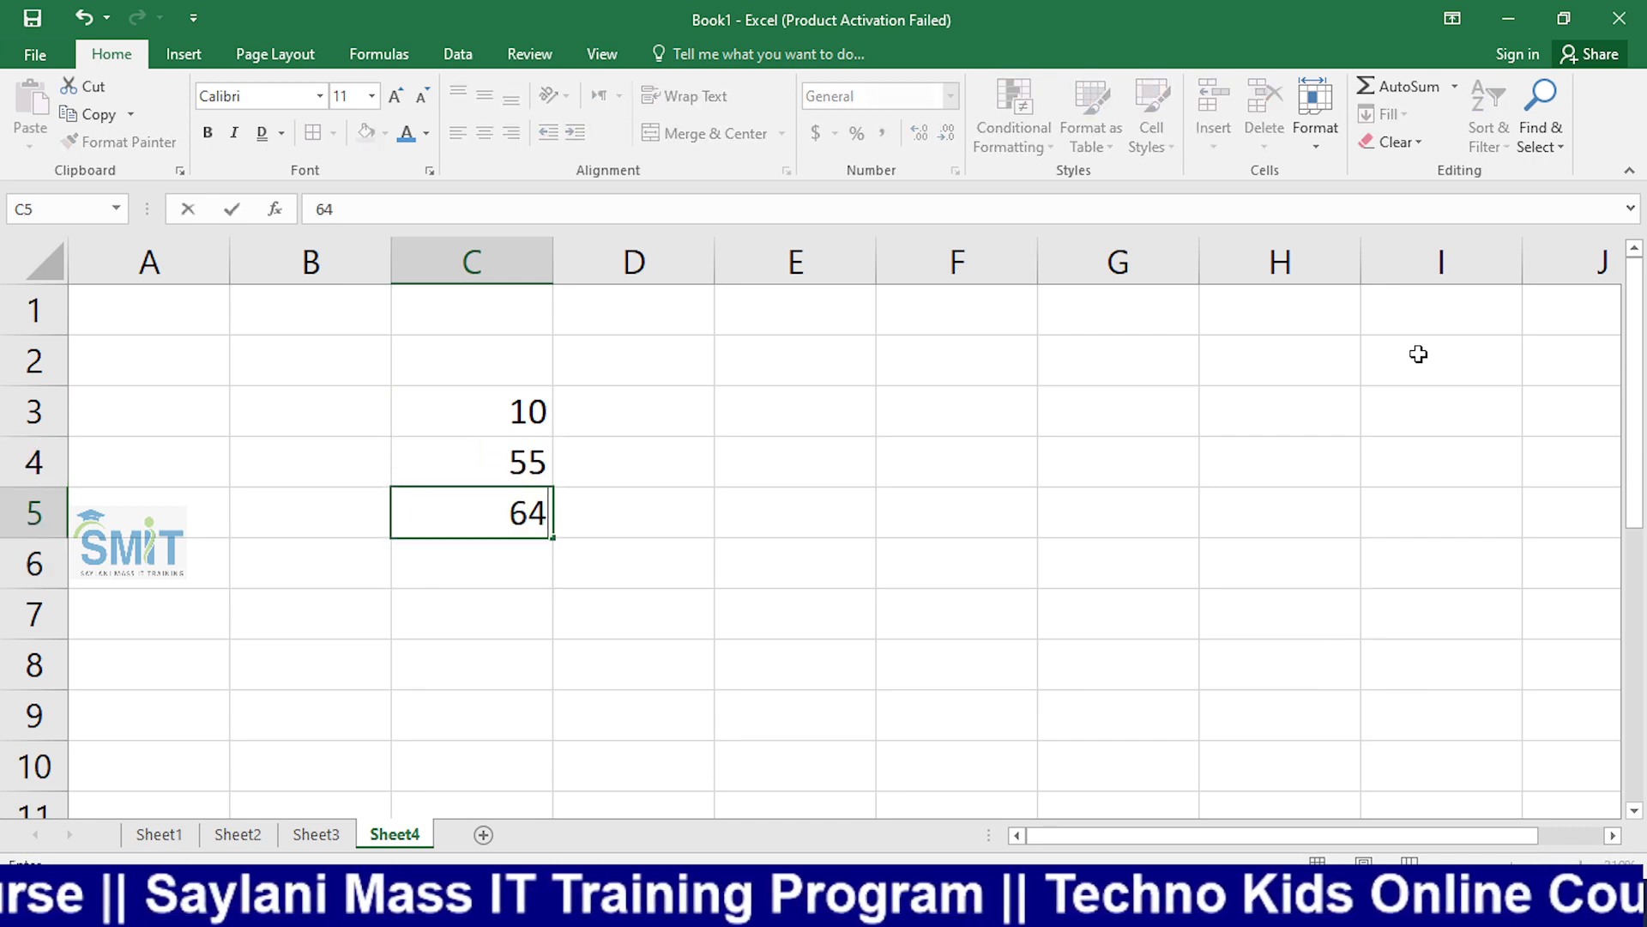
{"action": "key", "text": "Return"}
Step: Extend the number list with 70, 99 and 40 in cells C6 to C8
{"action": "type", "text": "70"}
{"action": "key", "text": "Return"}
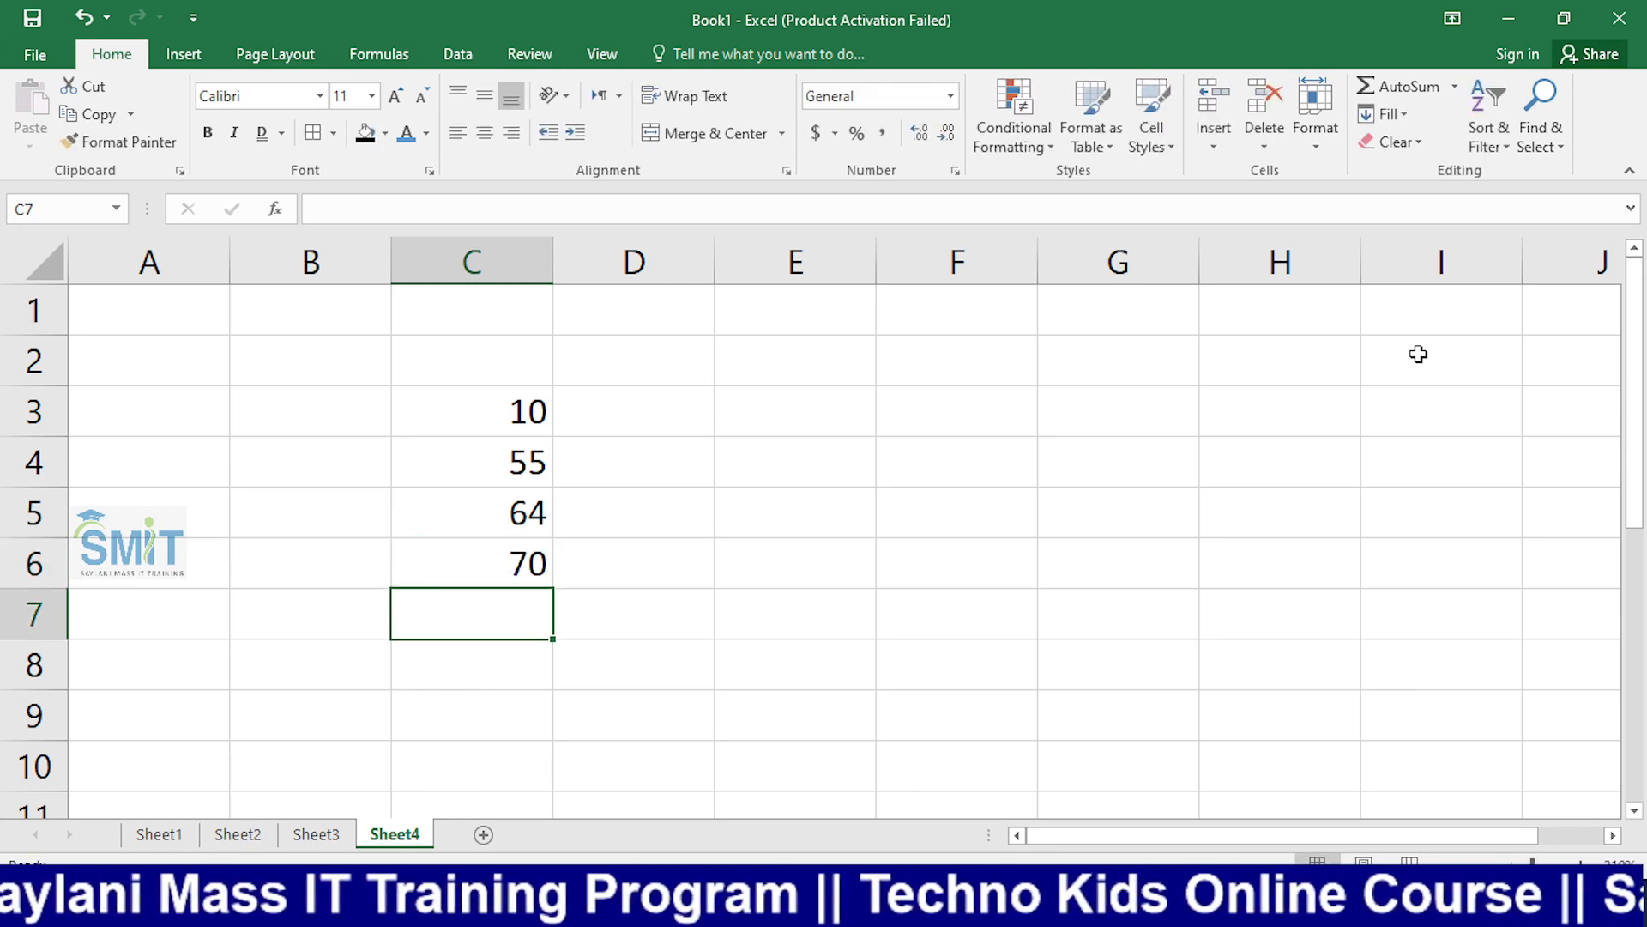
{"action": "type", "text": "99"}
{"action": "key", "text": "Return"}
{"action": "type", "text": "40"}
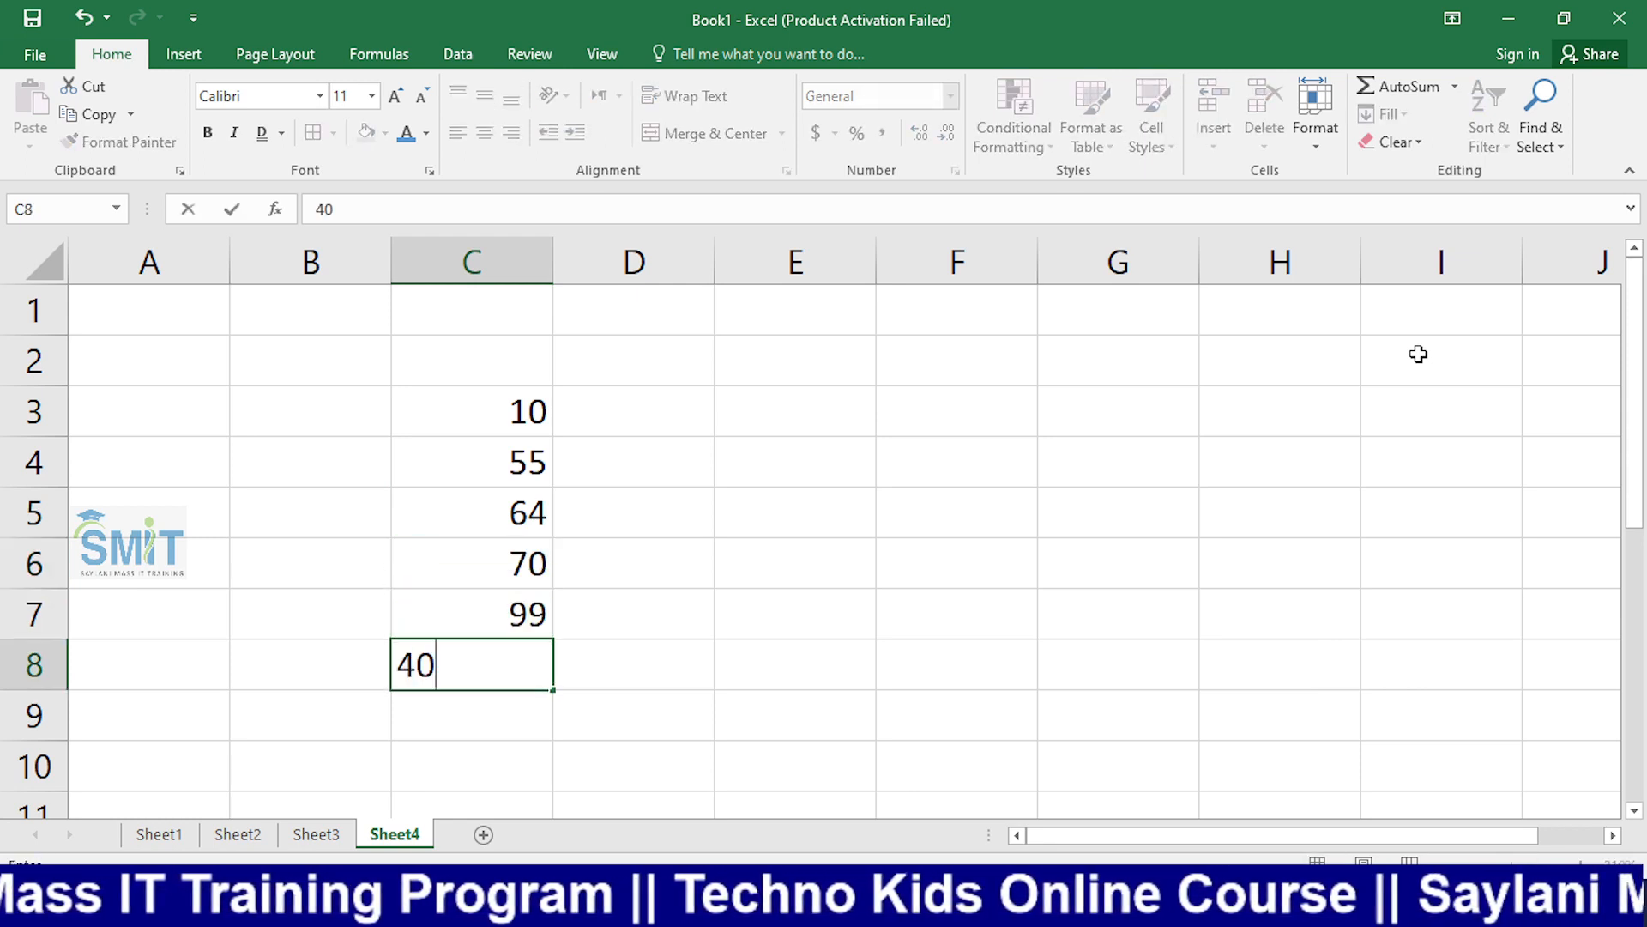
{"action": "key", "text": "Return"}
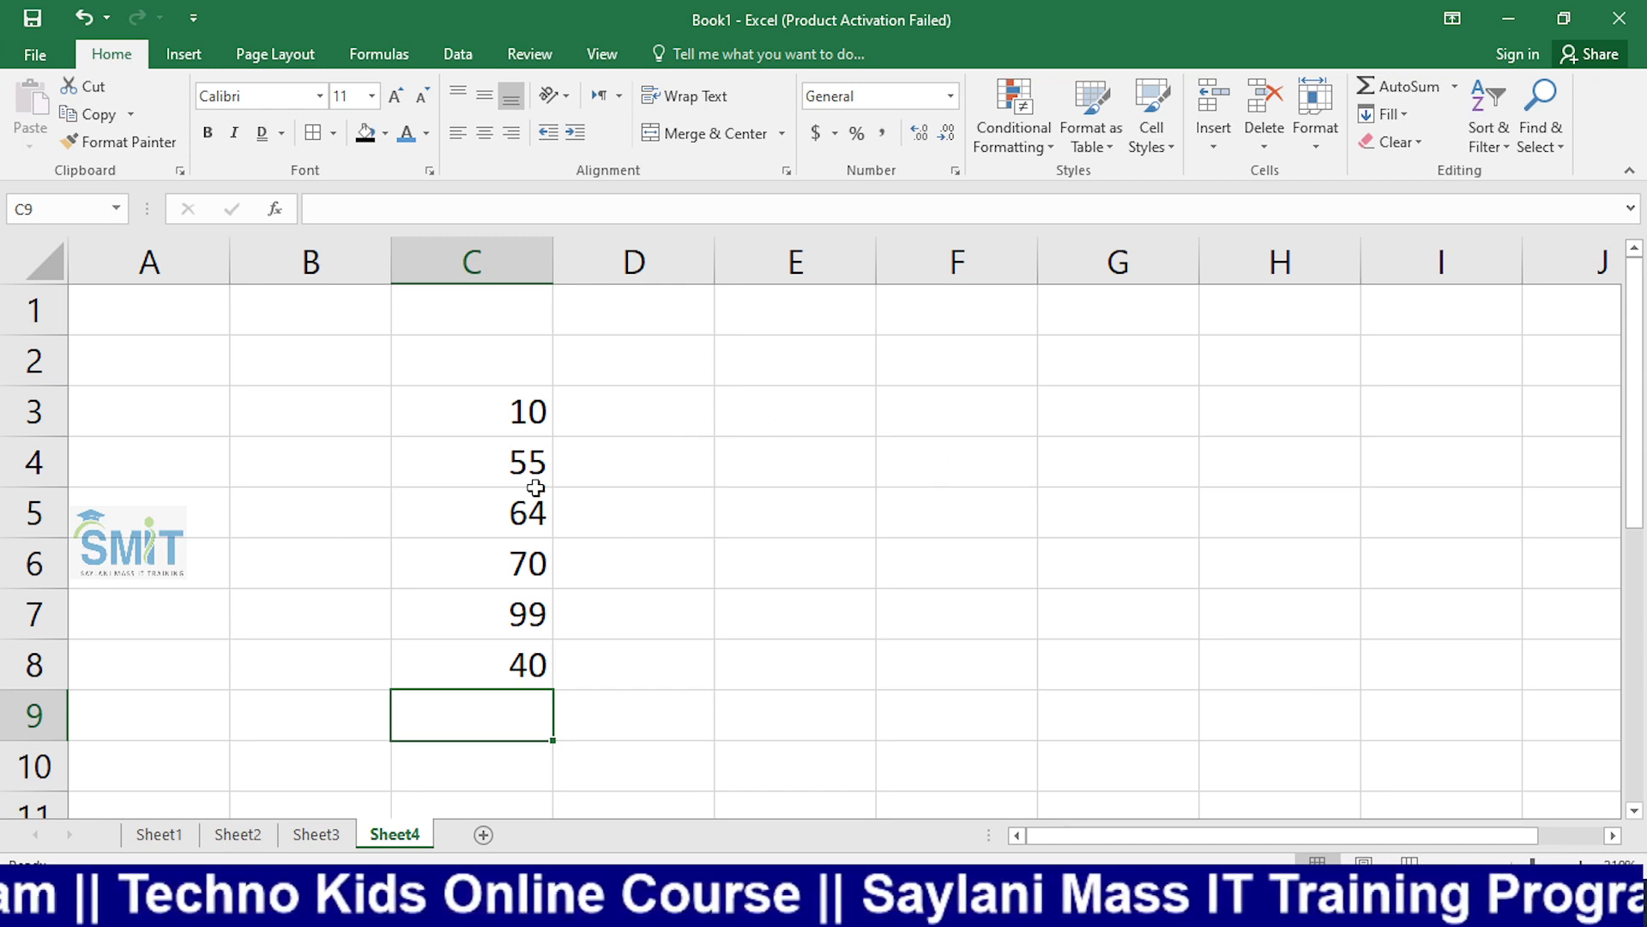
Step: Select the numbers in C3:C8 and the empty cell E3 alternately, ending on E3
{"action": "left_click_drag", "start_coordinate": [508, 412], "coordinate": [526, 663]}
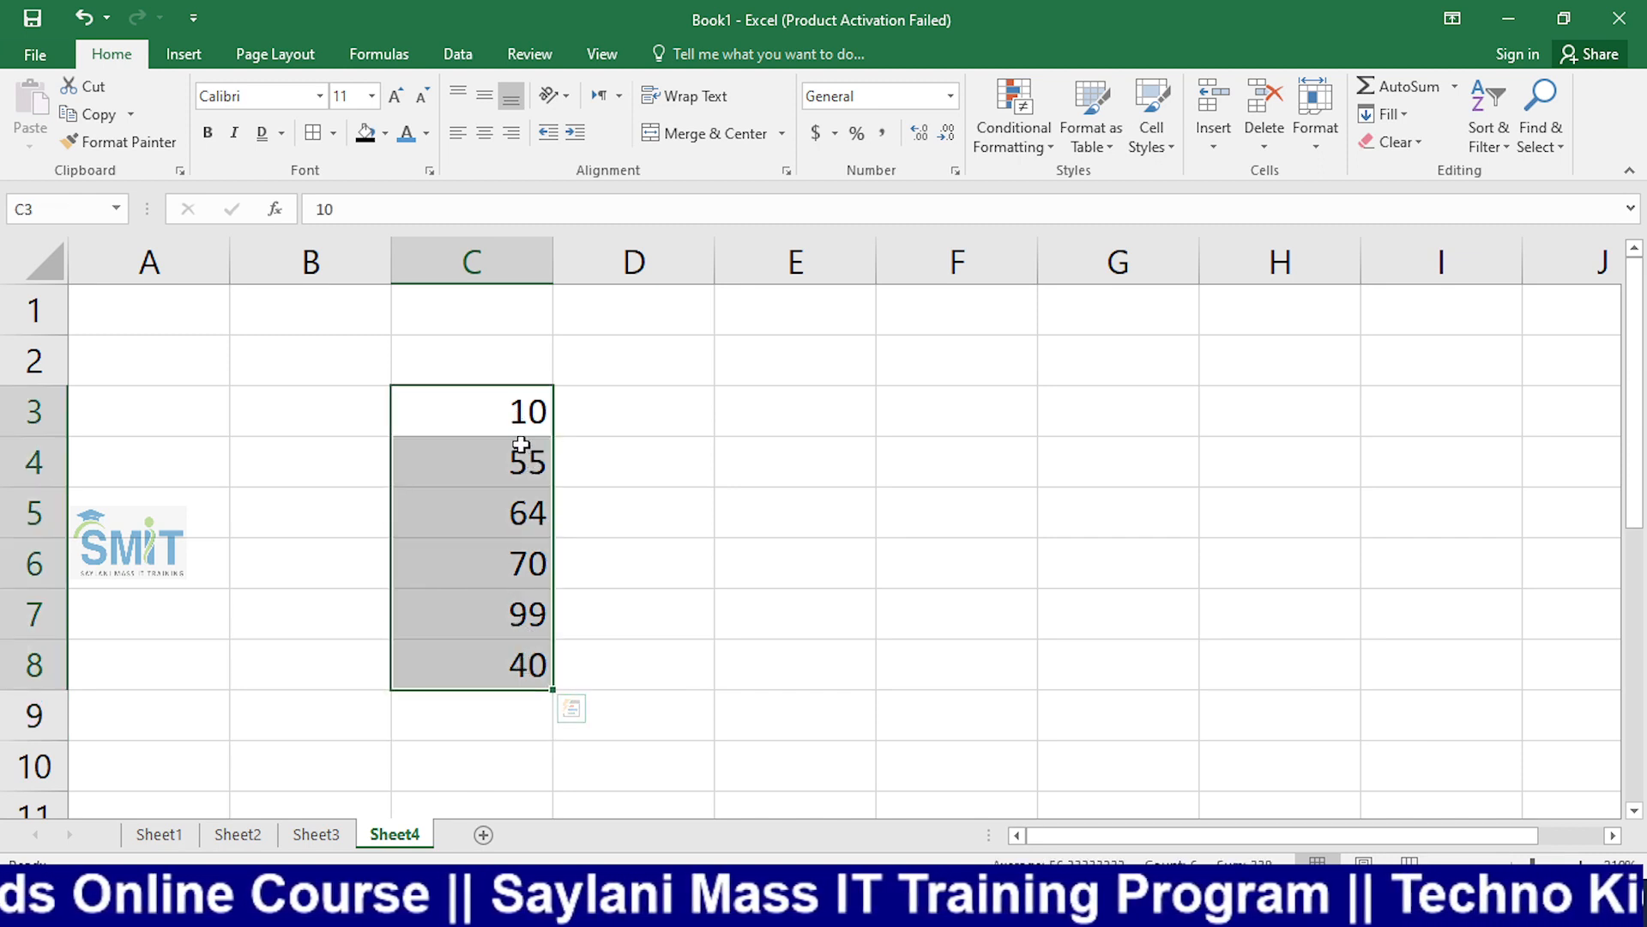
{"action": "left_click", "coordinate": [786, 418]}
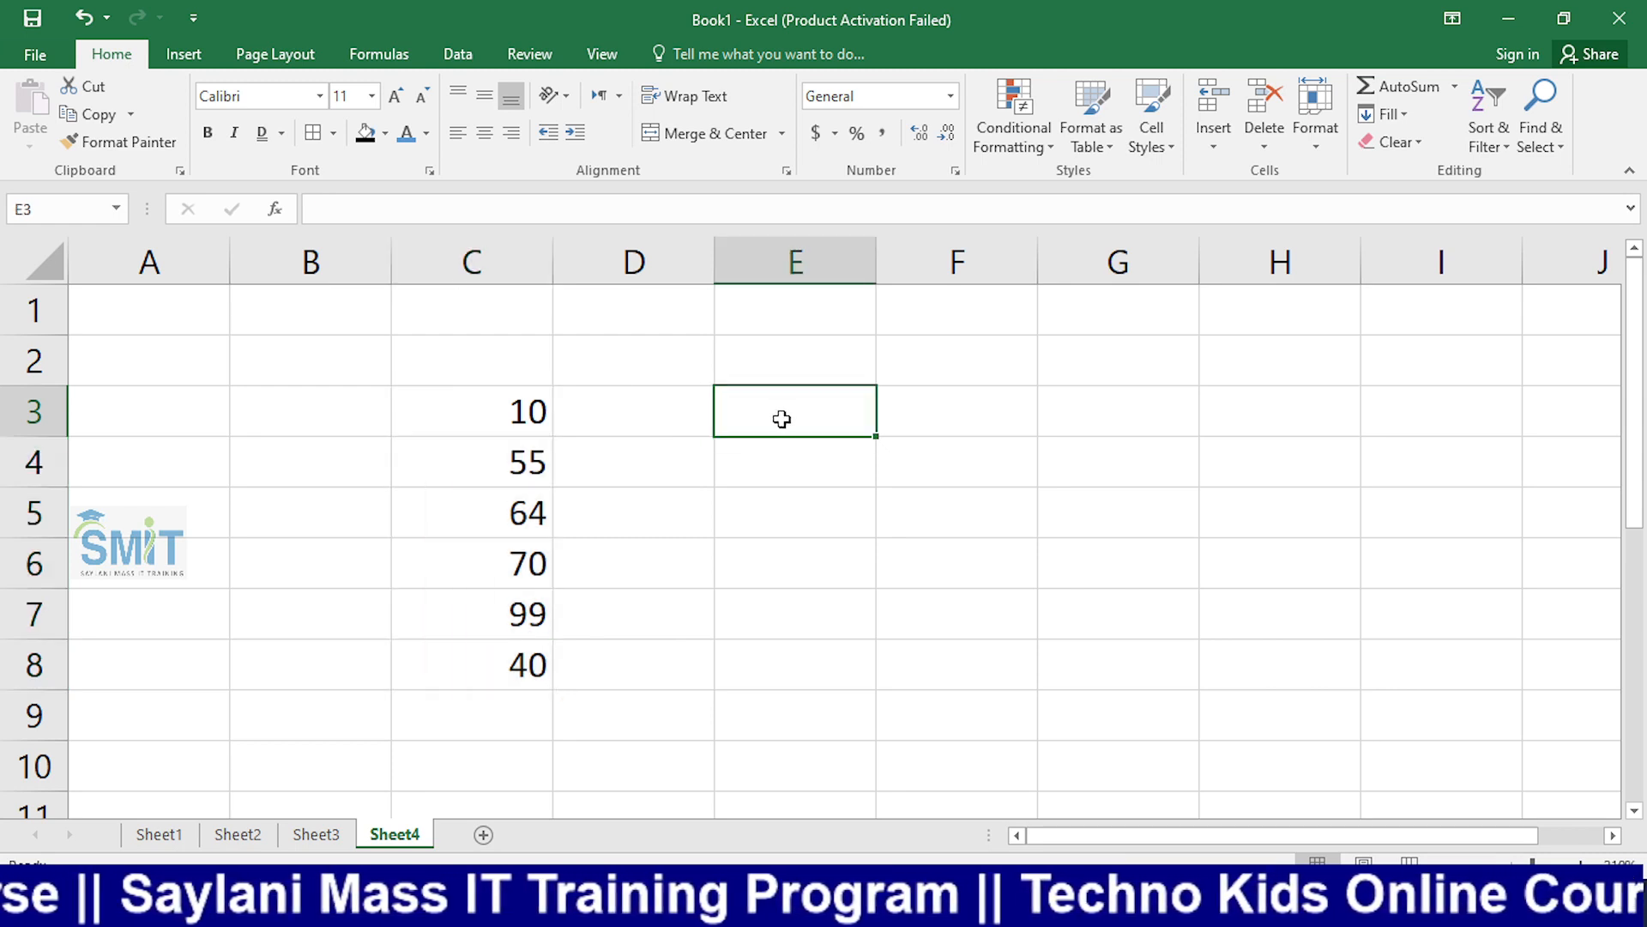
{"action": "left_click_drag", "start_coordinate": [528, 412], "coordinate": [526, 657]}
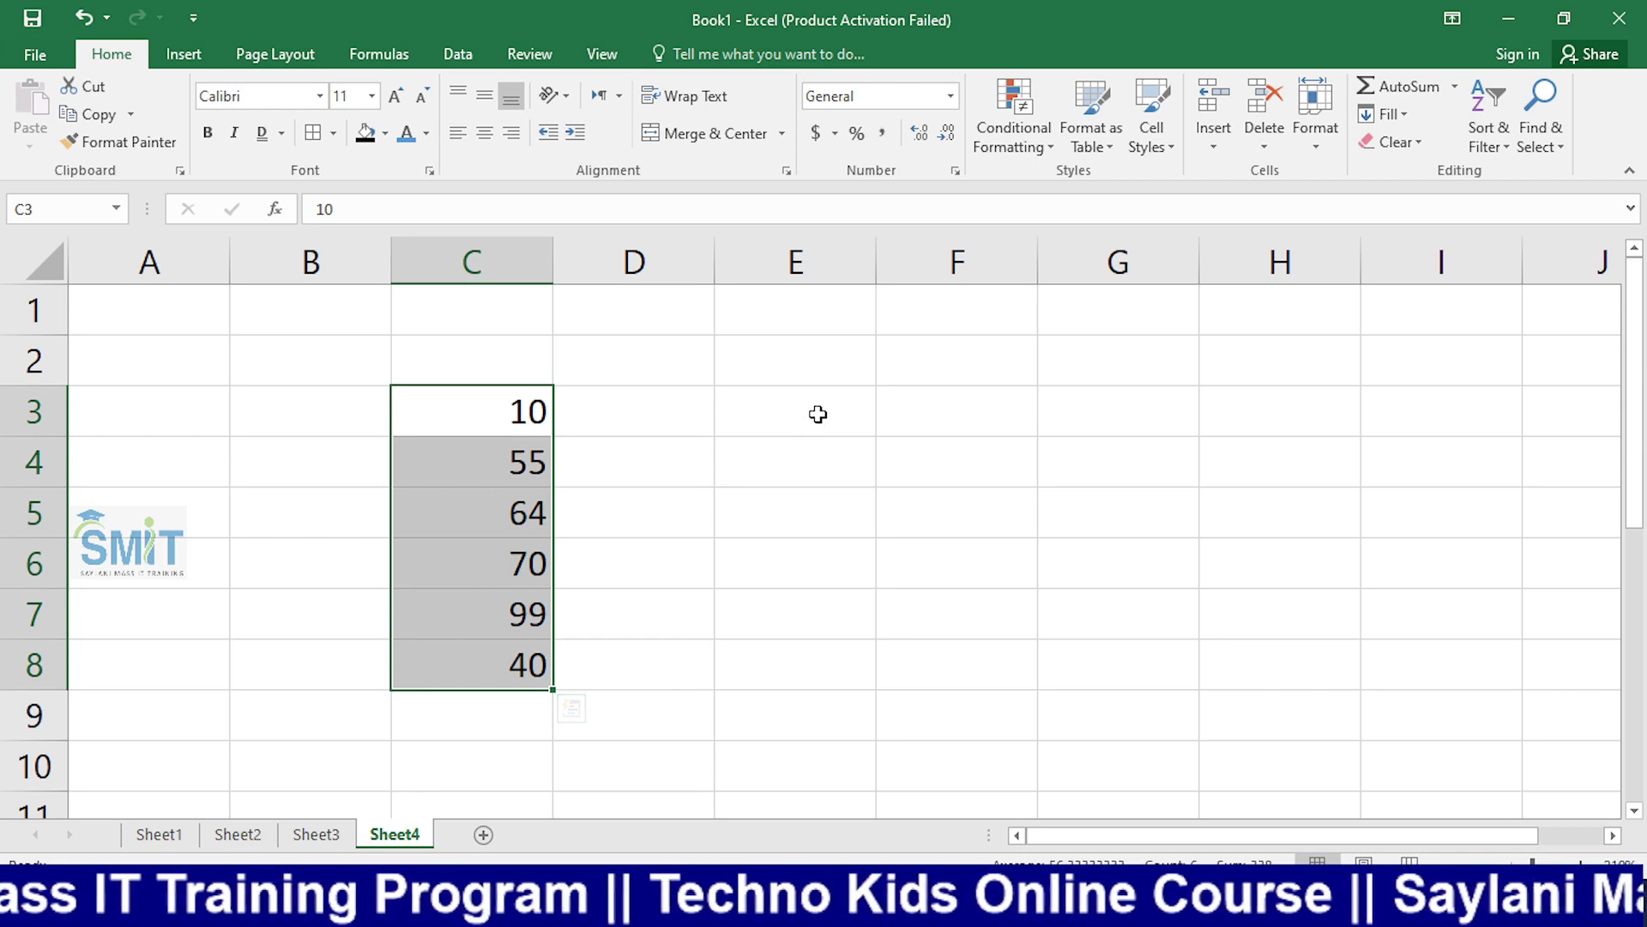
{"action": "left_click", "coordinate": [816, 414]}
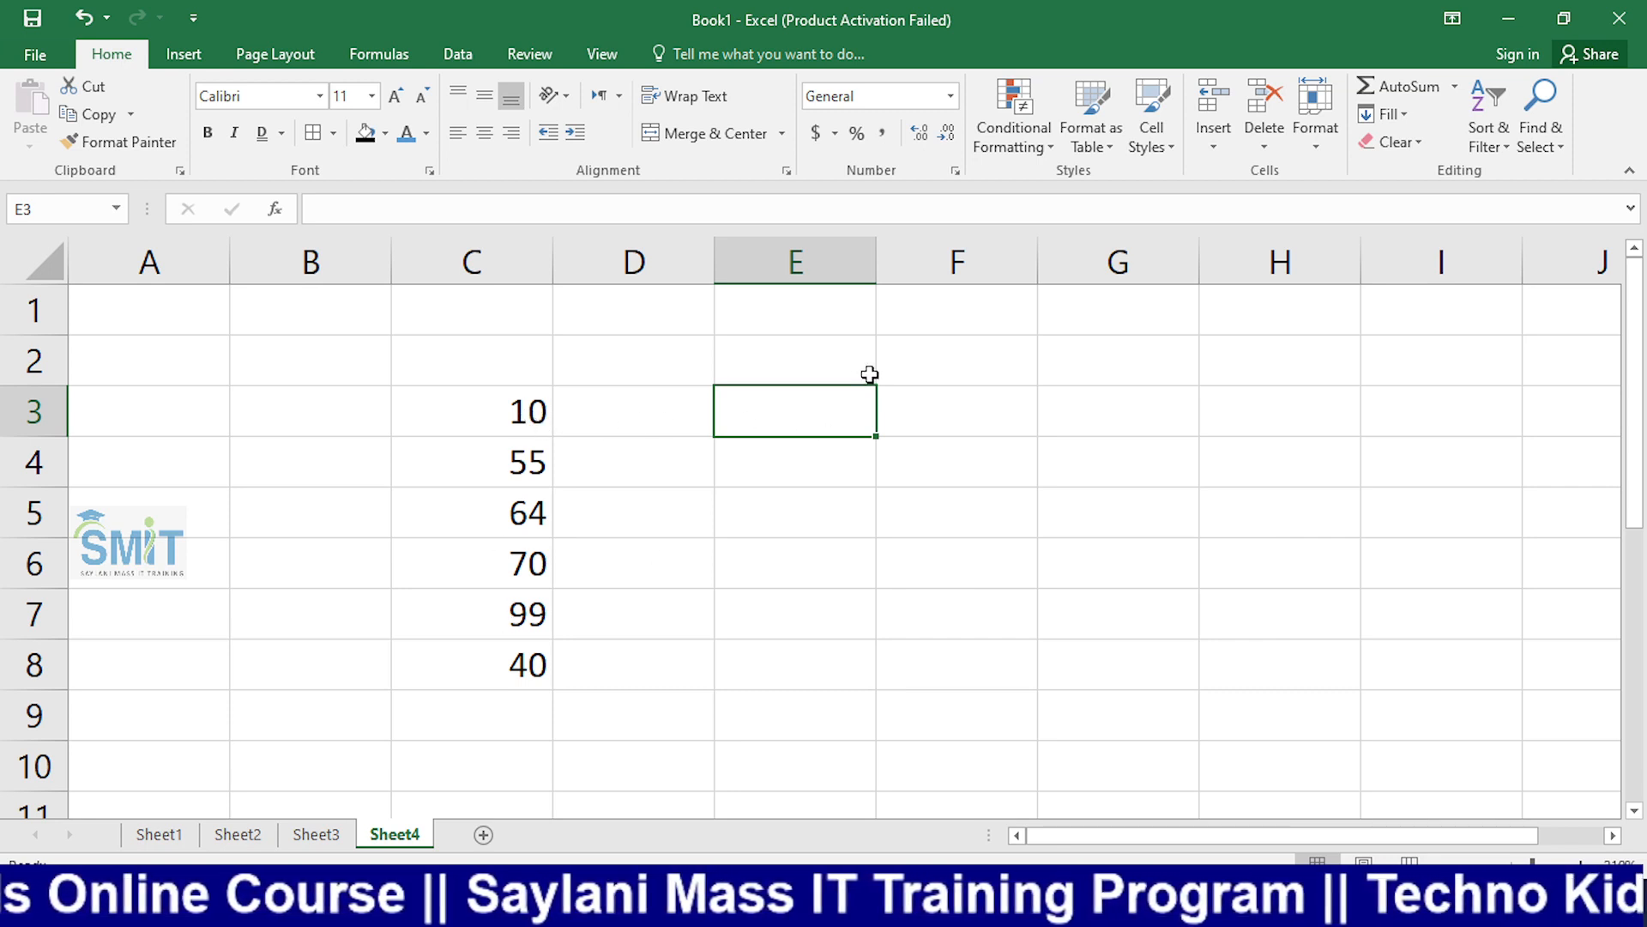
Step: Fill the empty cell E3 with the blue theme colour
{"action": "left_click", "coordinate": [385, 133]}
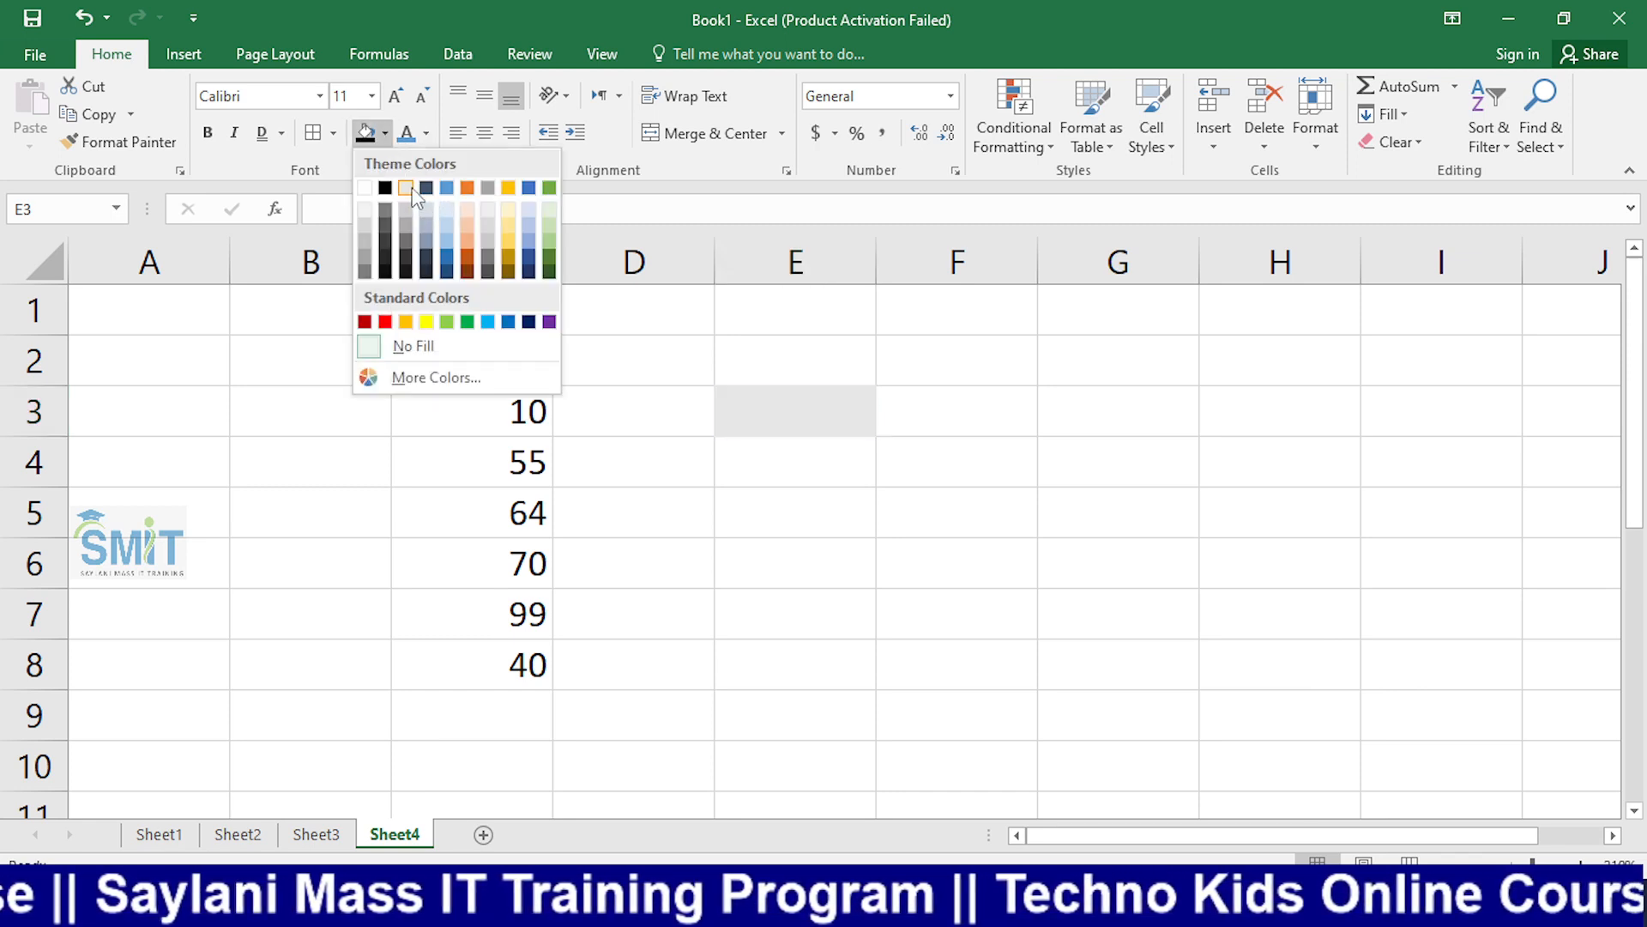
{"action": "left_click", "coordinate": [446, 189]}
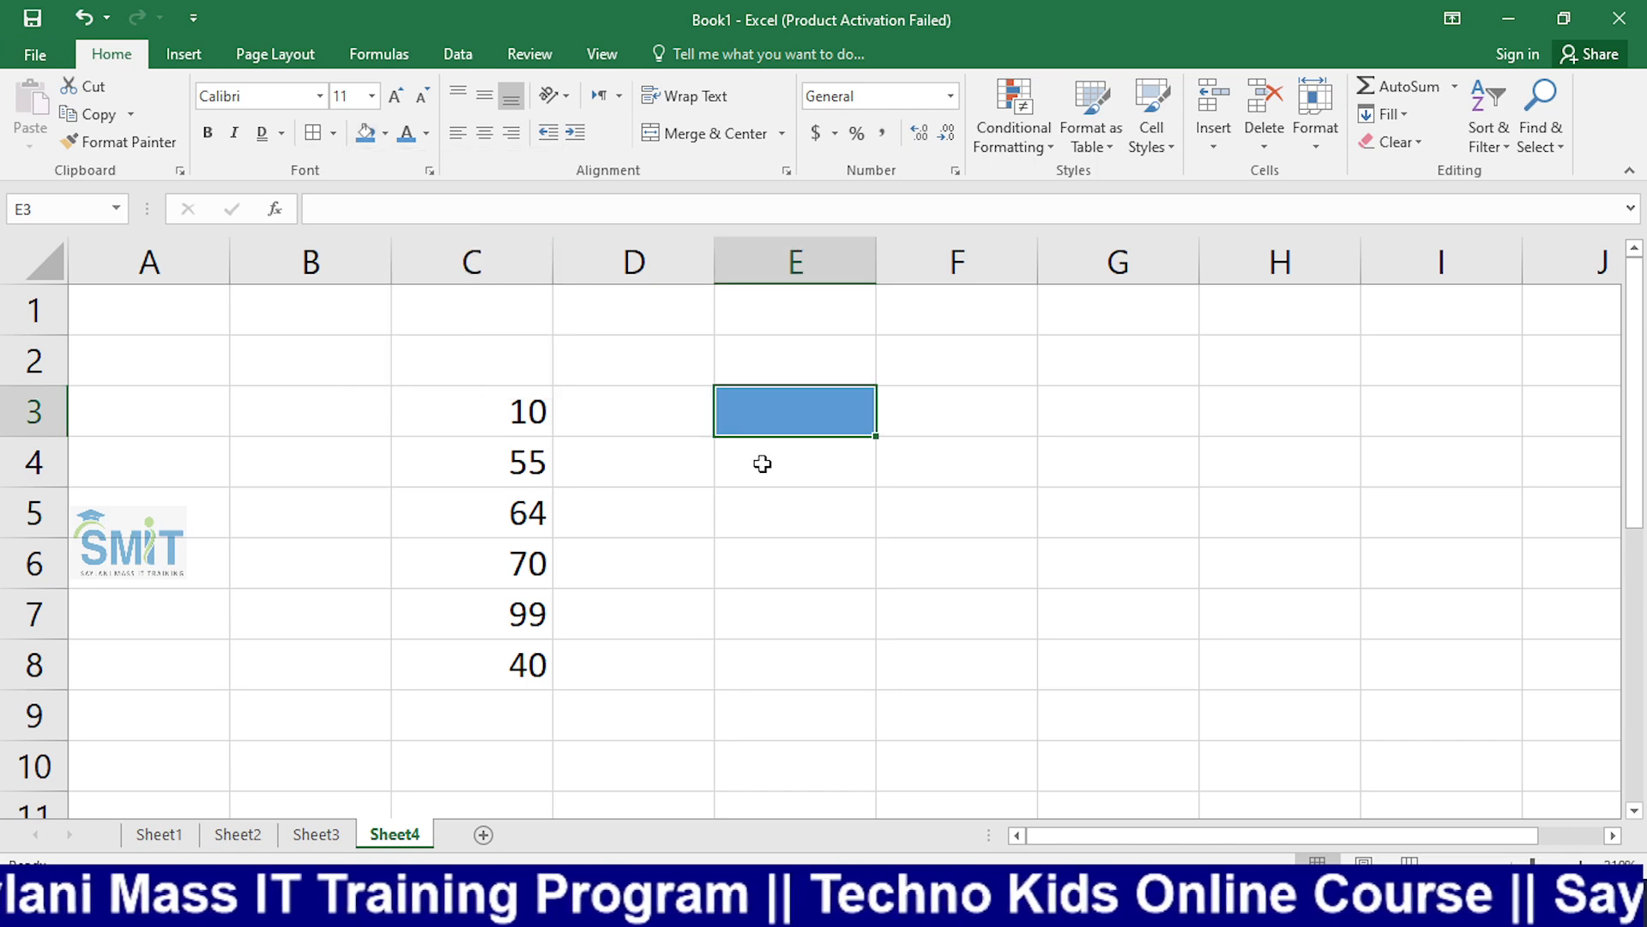
{"action": "left_click", "coordinate": [760, 458]}
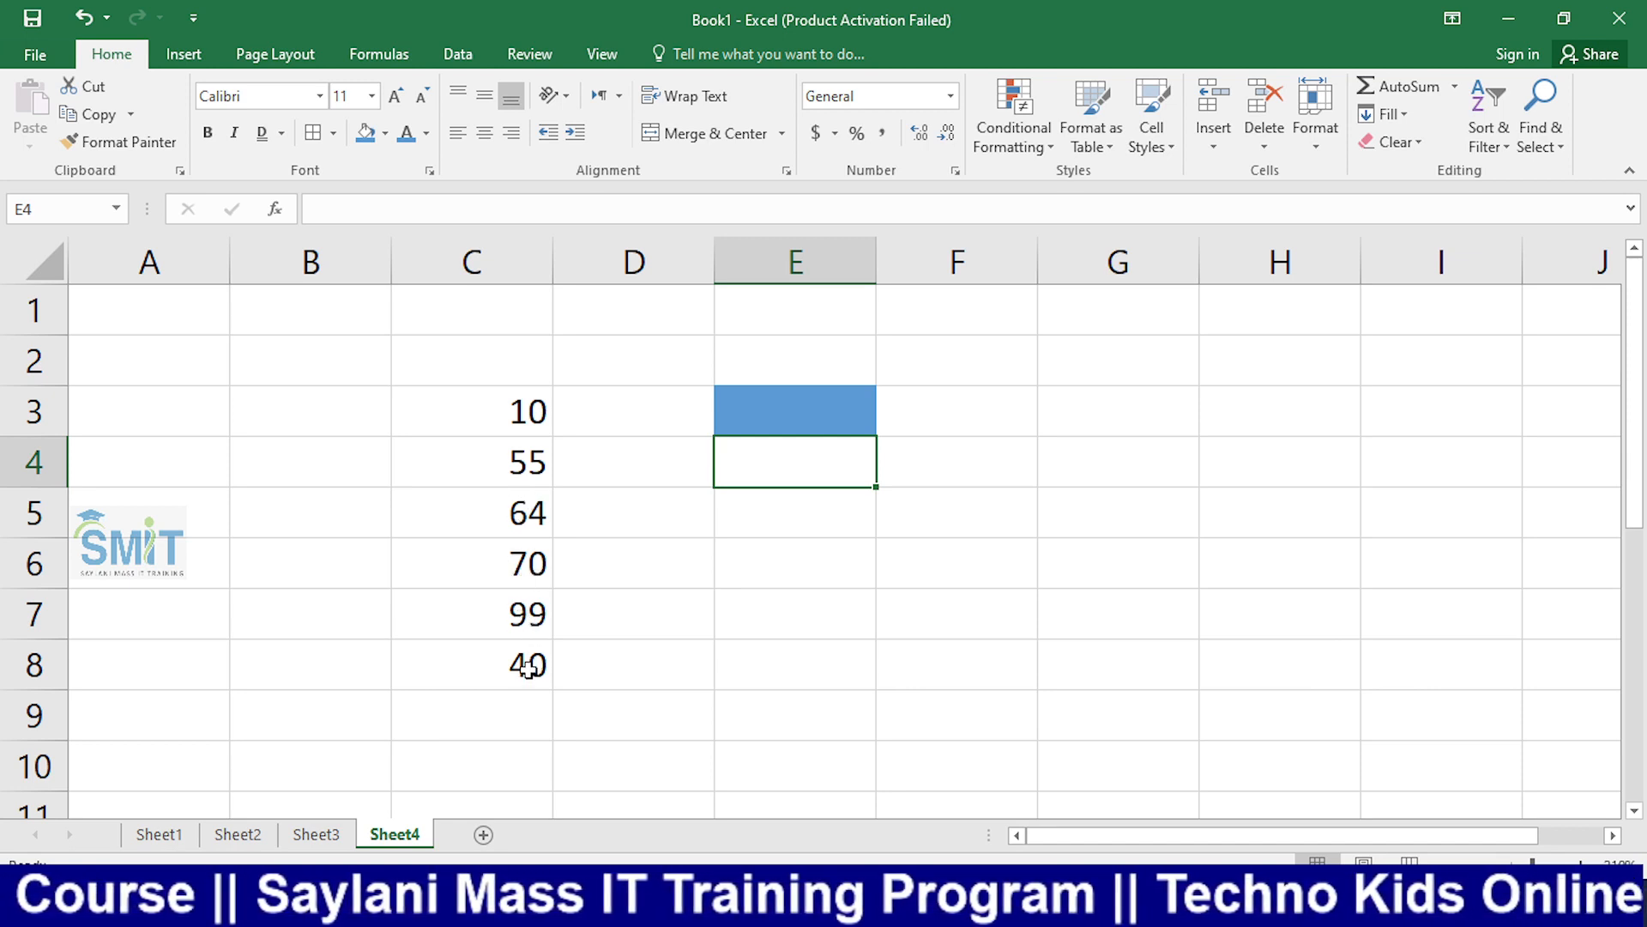
{"action": "left_click", "coordinate": [785, 402]}
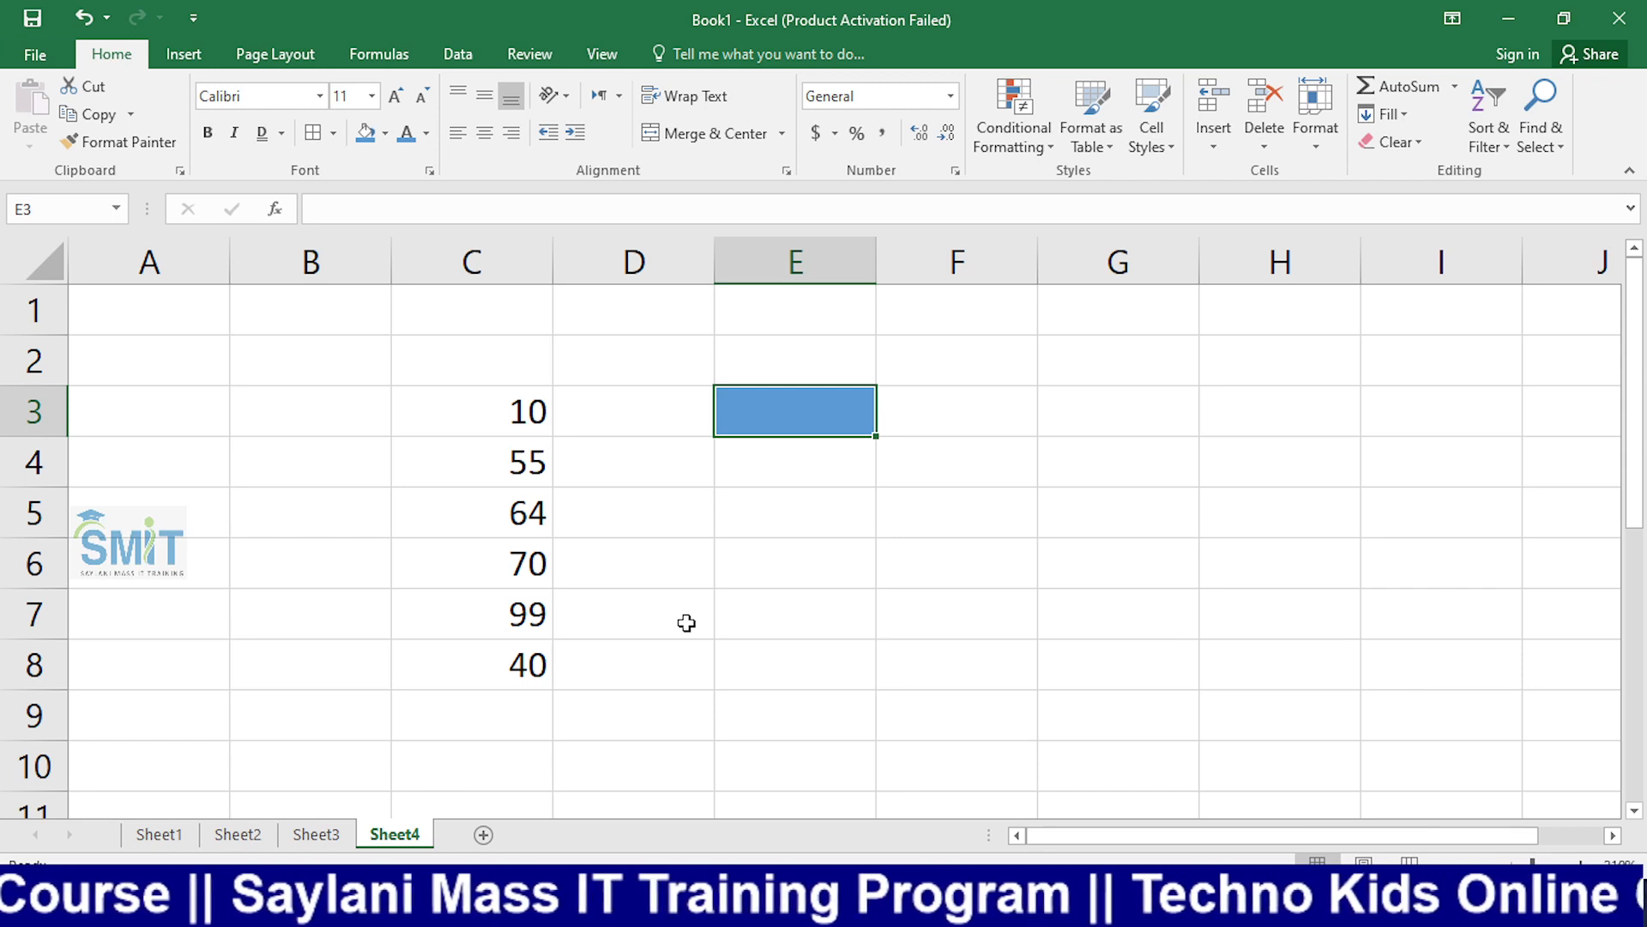
{"action": "type", "text": "Ans"}
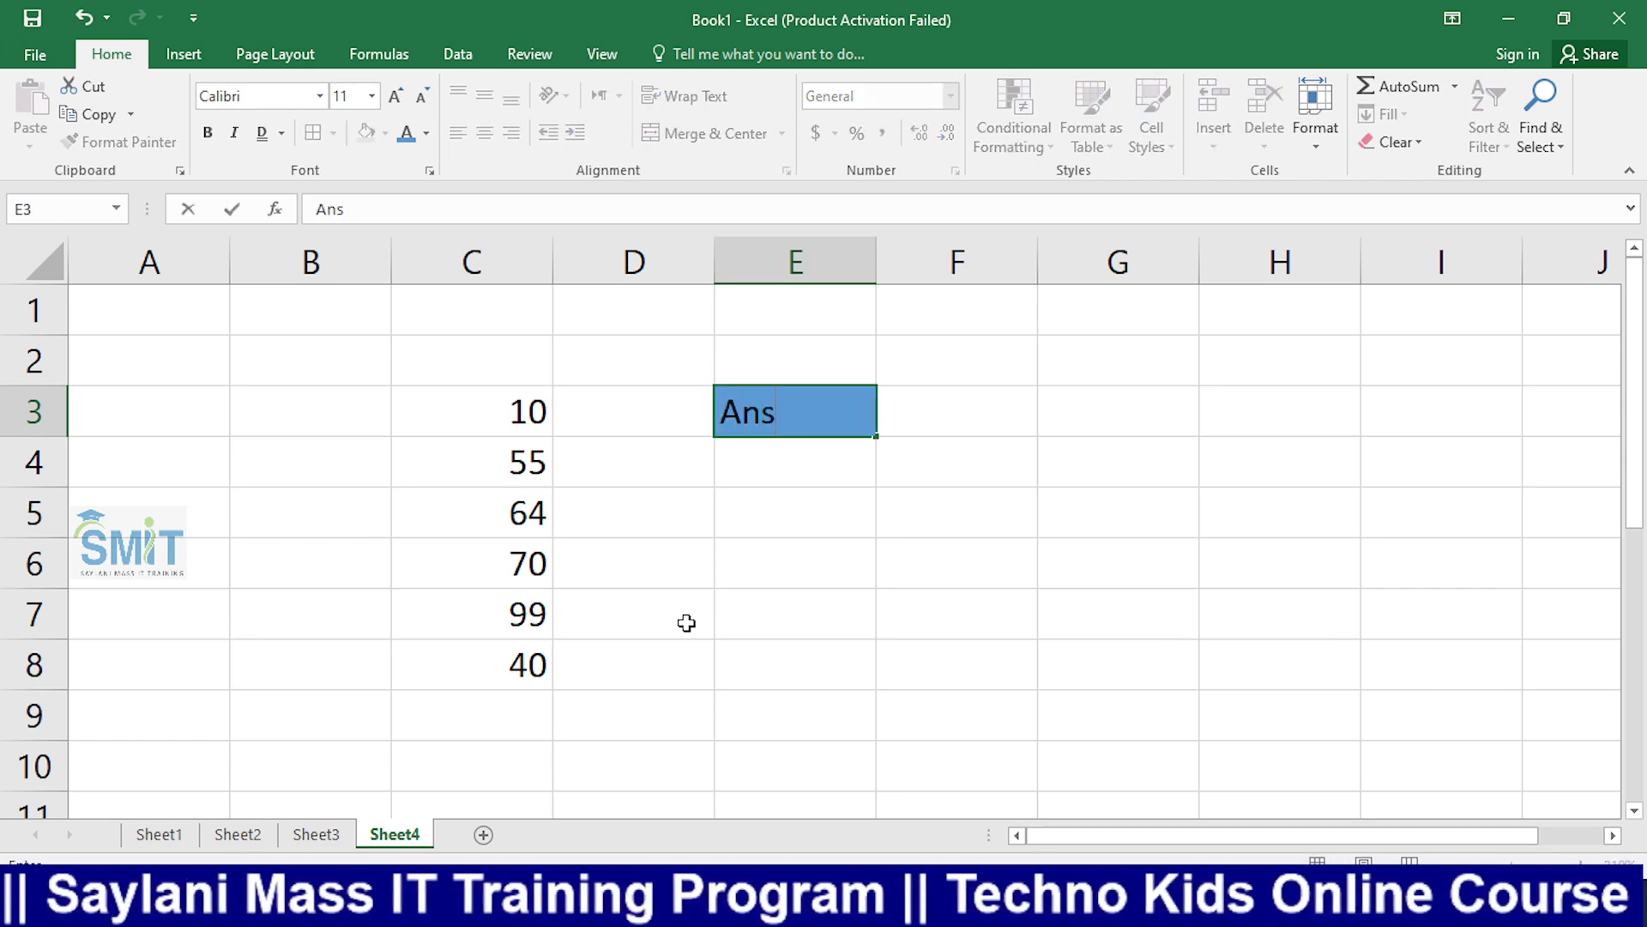
{"action": "type", "text": "wer mjy"}
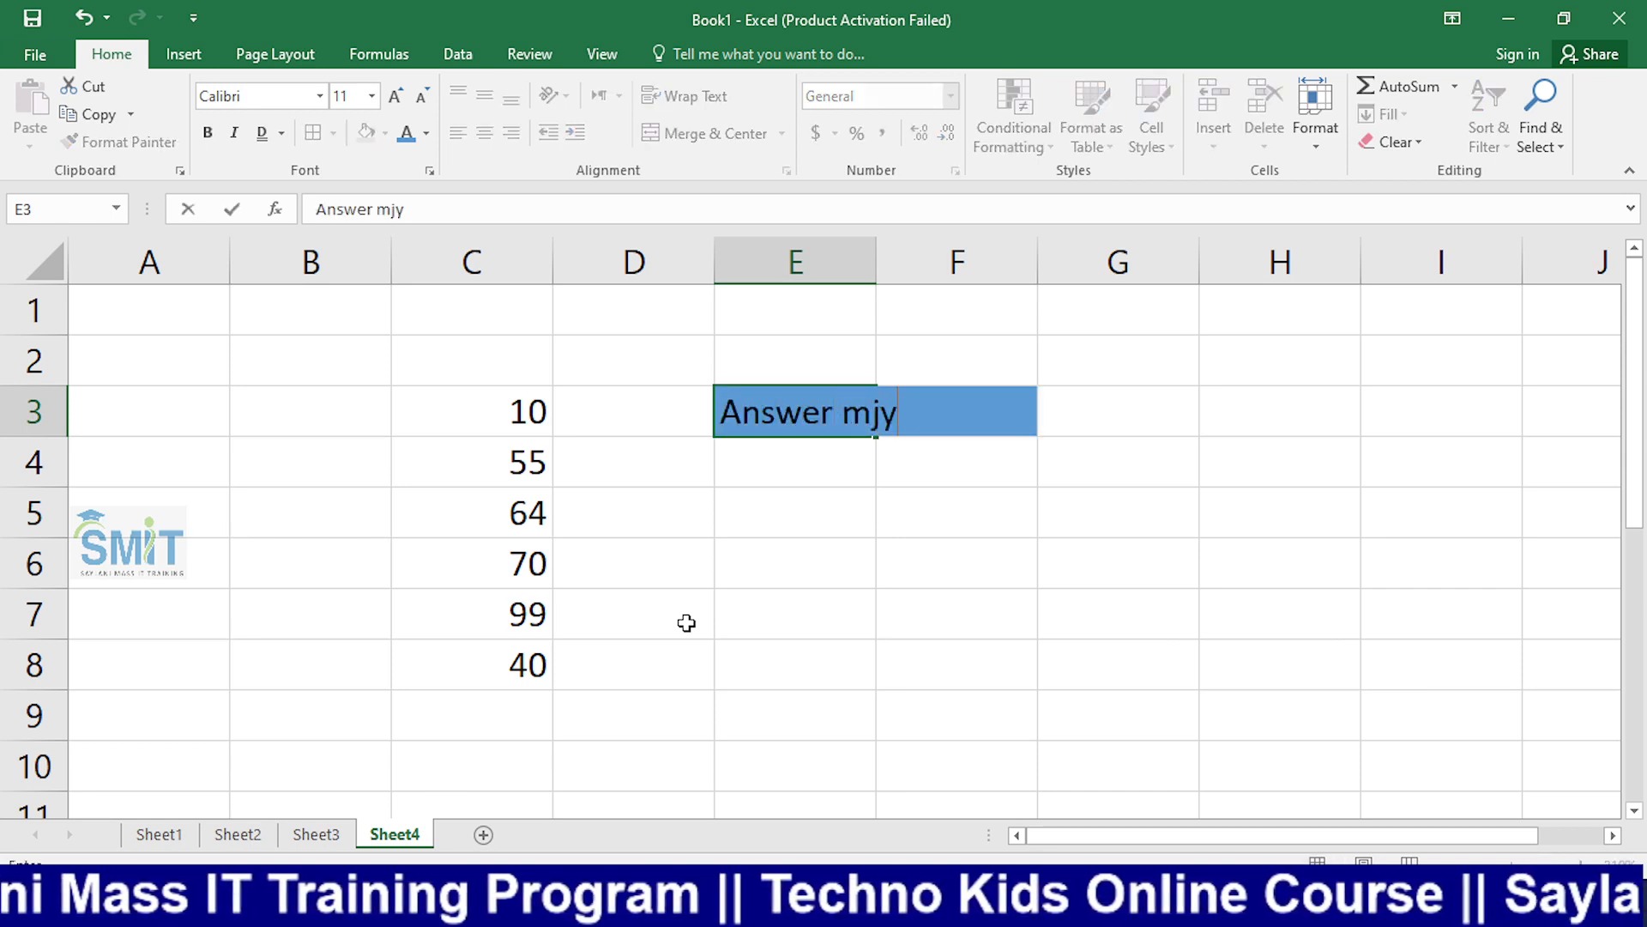
{"action": "type", "text": " is cell "}
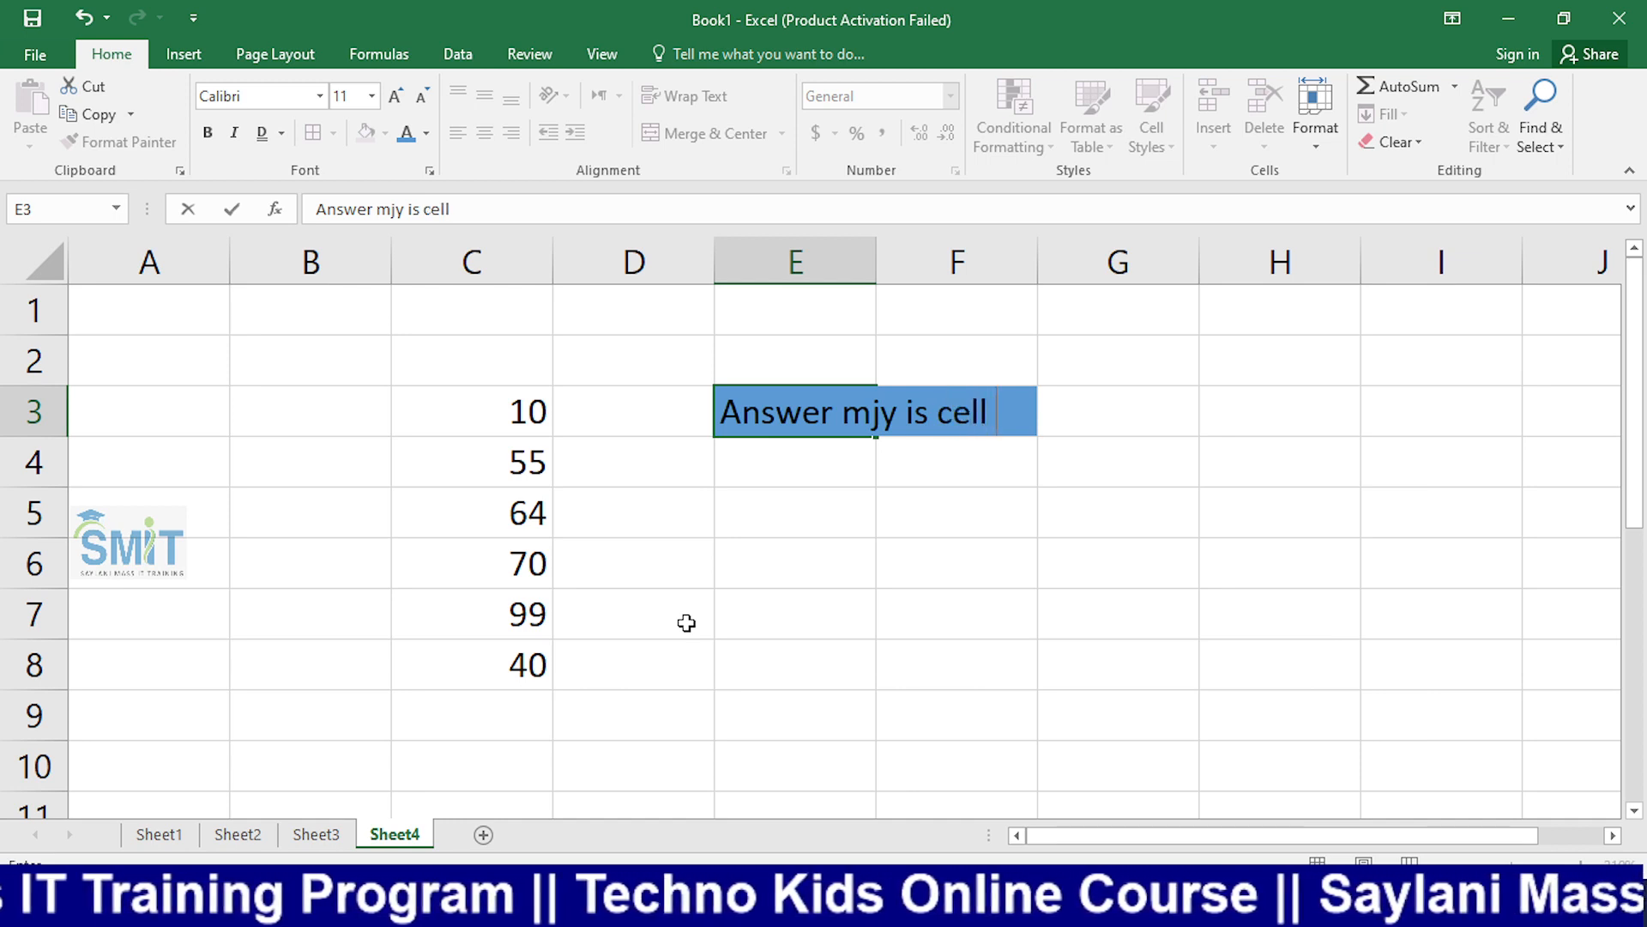
{"action": "type", "text": "pr cah"}
{"action": "key", "text": "BackSpace"}
{"action": "key", "text": "BackSpace"}
{"action": "type", "text": "haiye"}
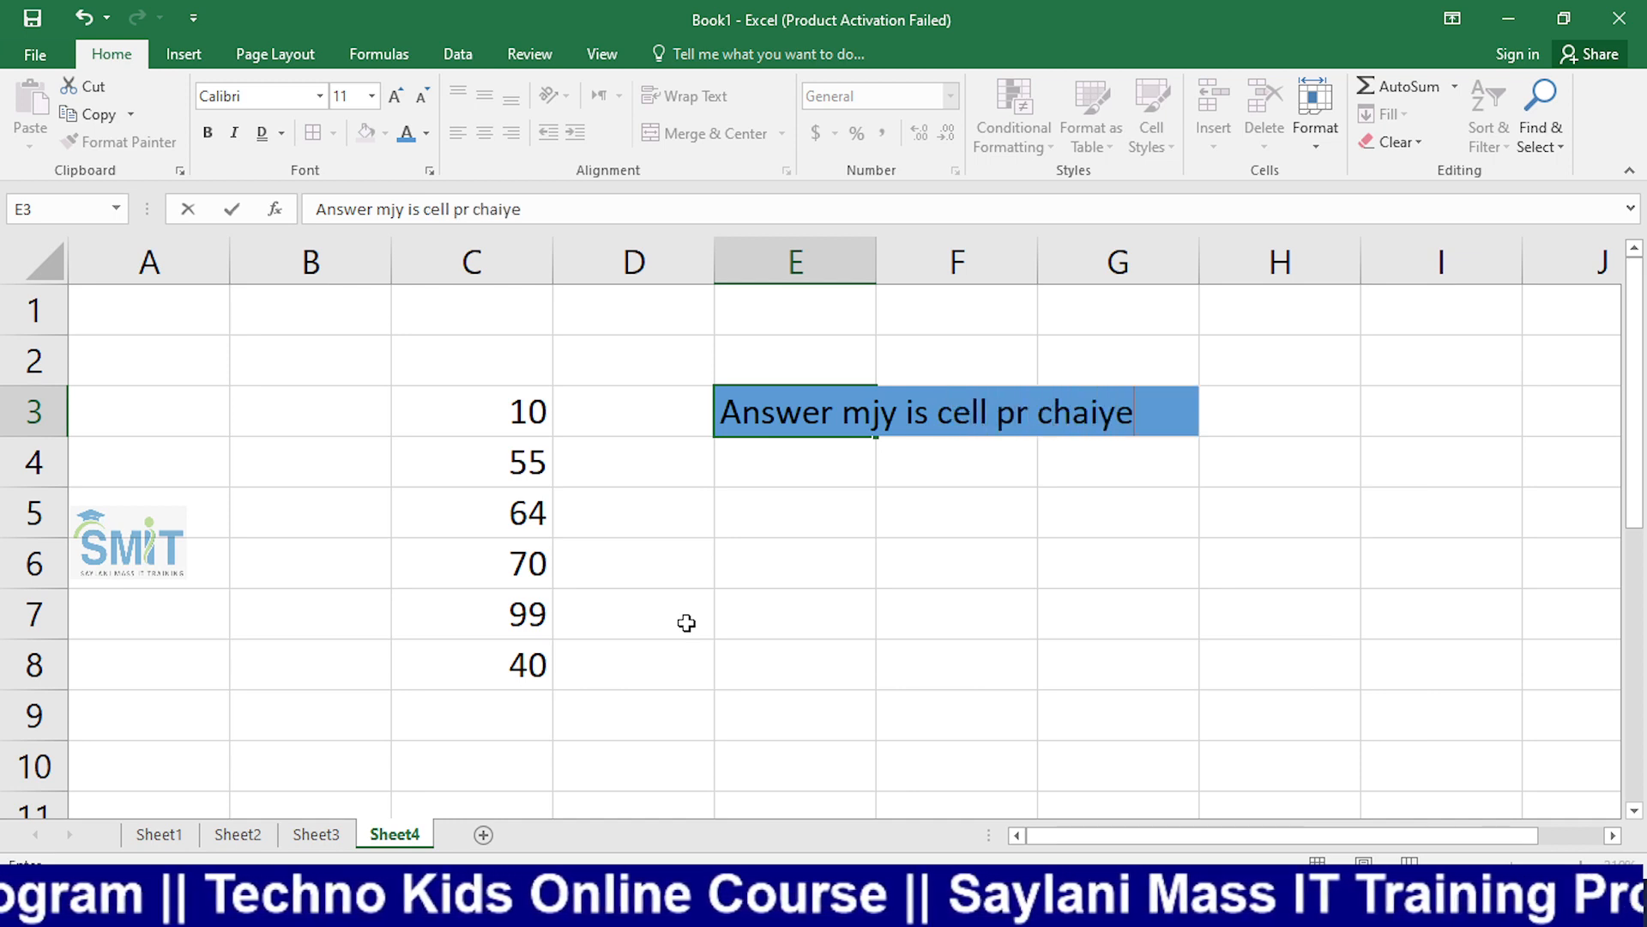
{"action": "type", "text": " us k"}
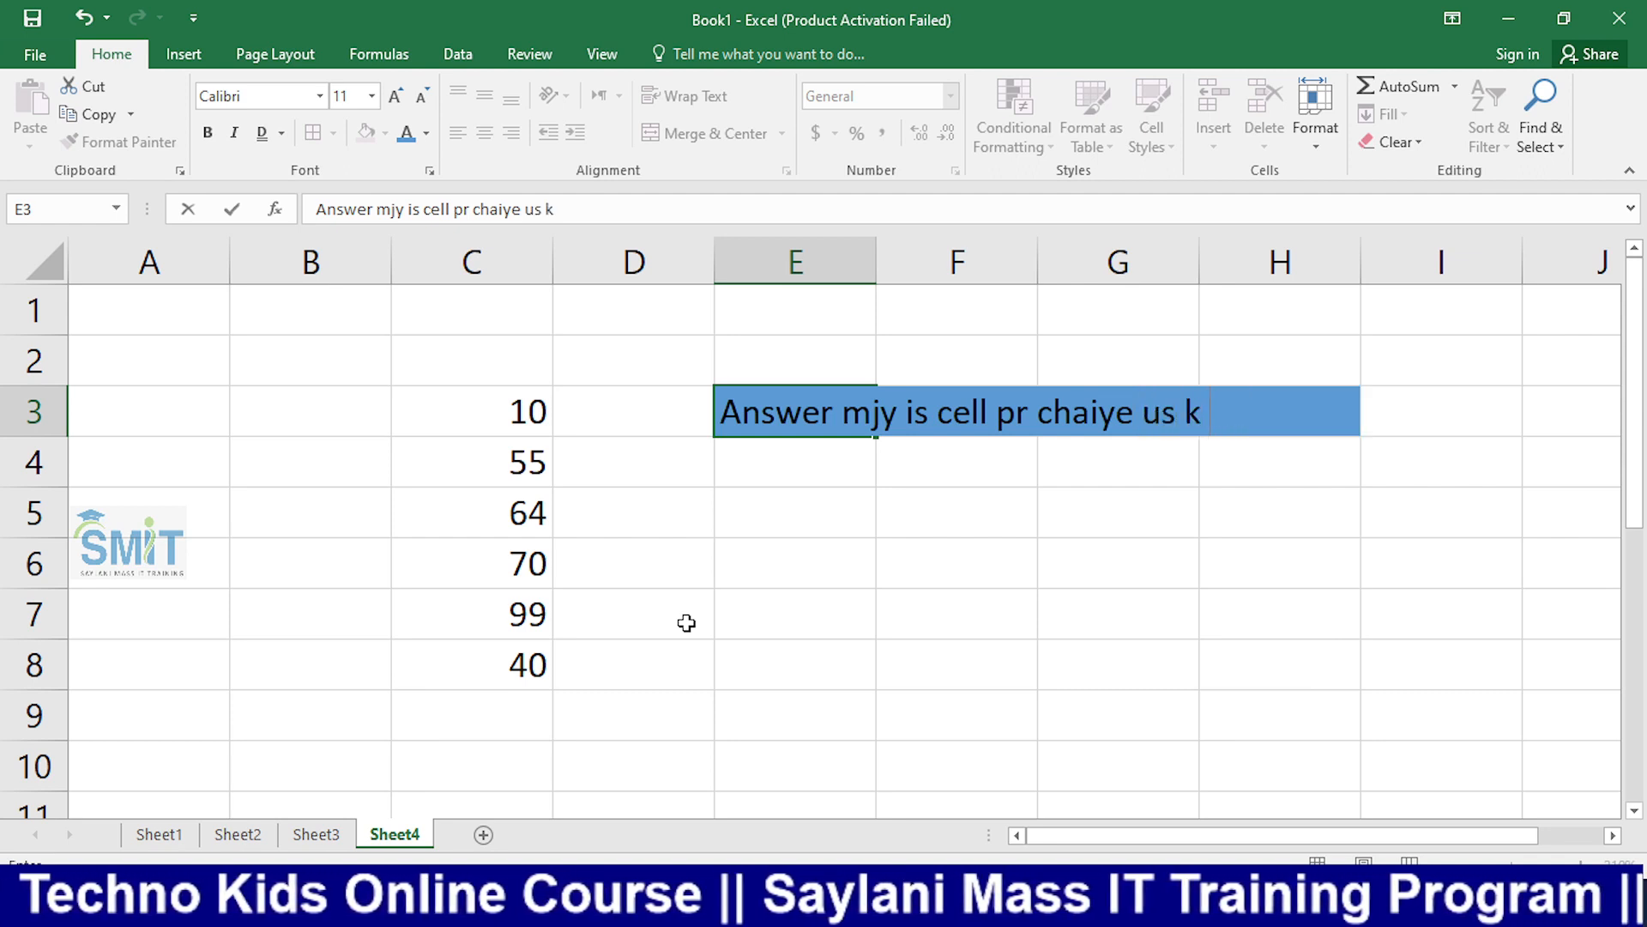
{"action": "type", "text": " liye ky"}
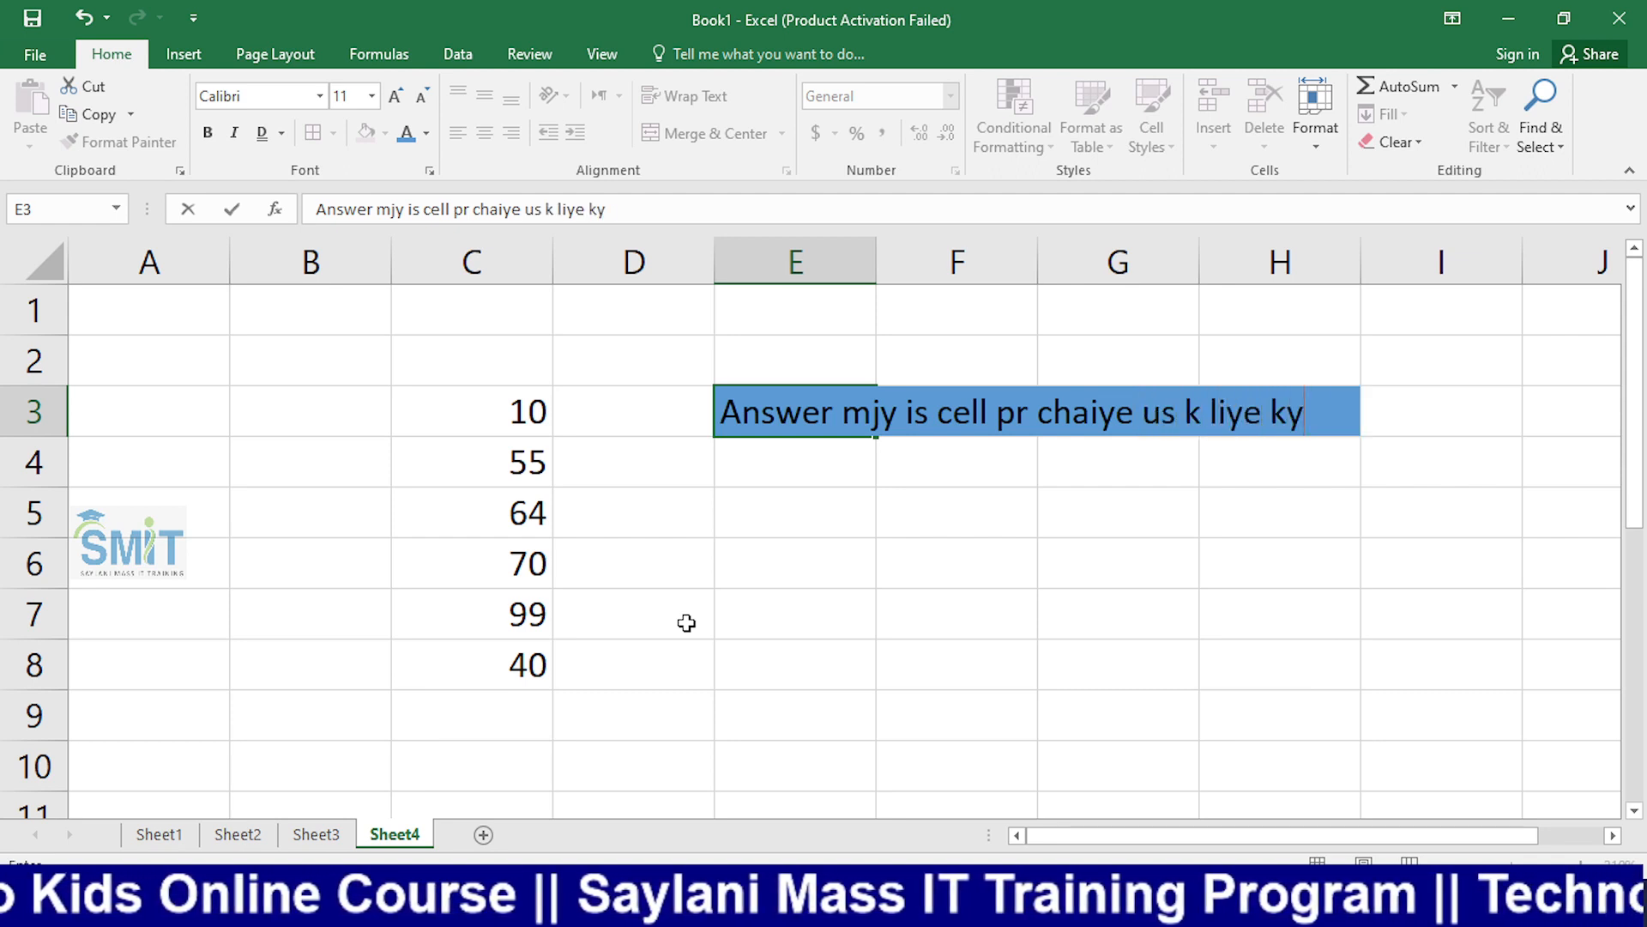
{"action": "type", "text": "a krna h"}
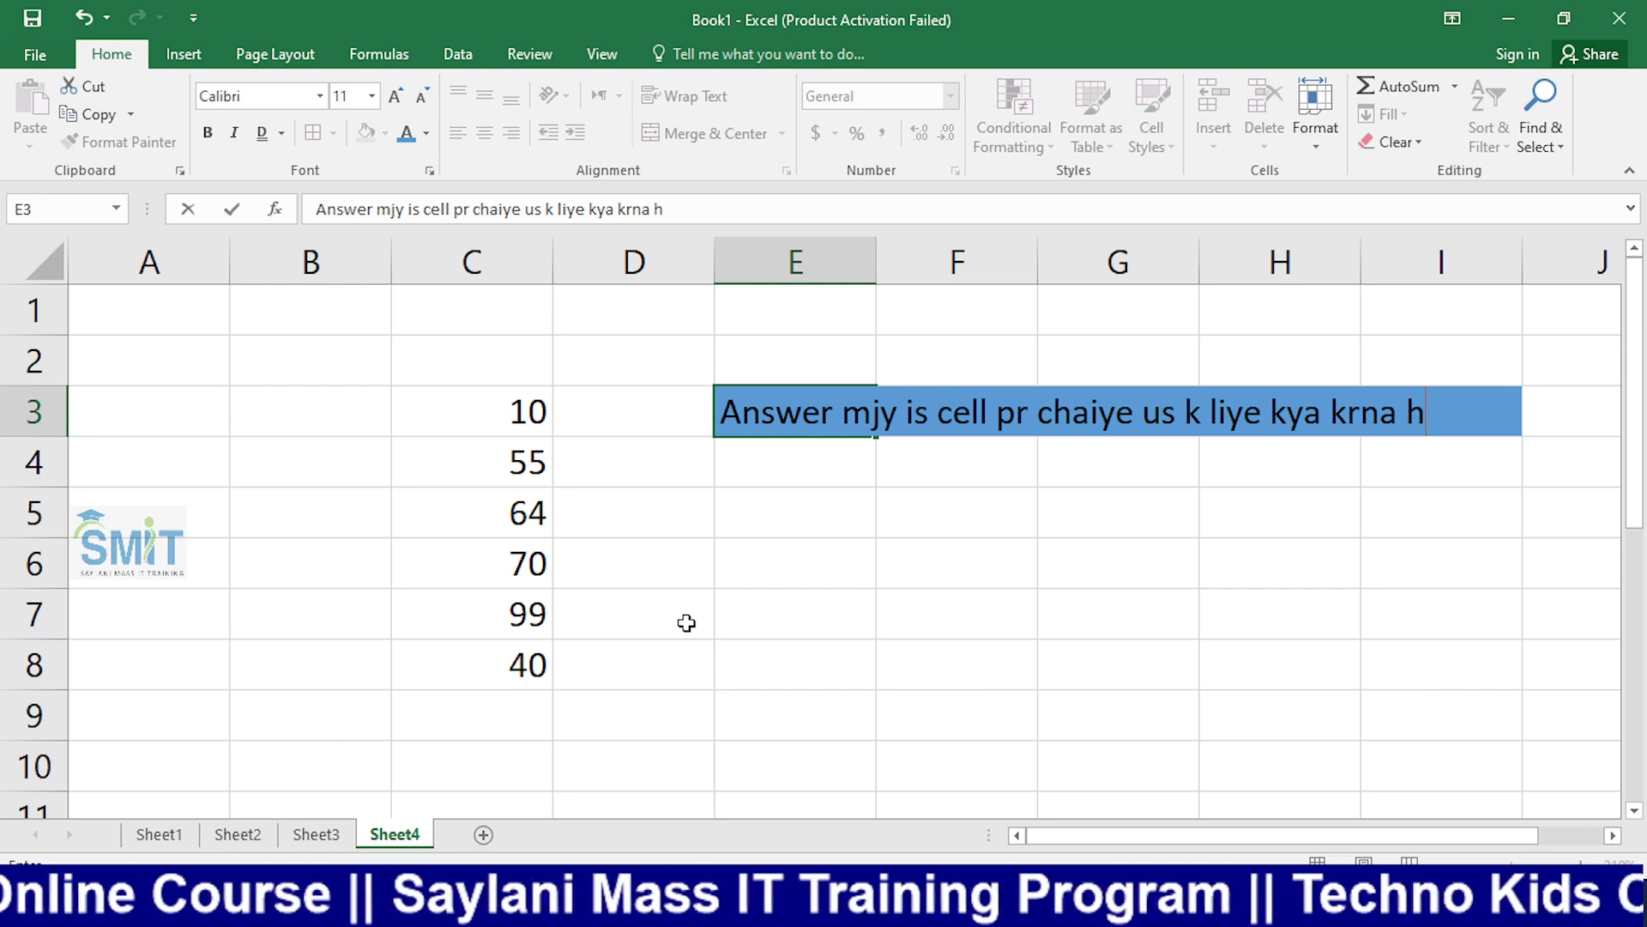
{"action": "type", "text": "oga?"}
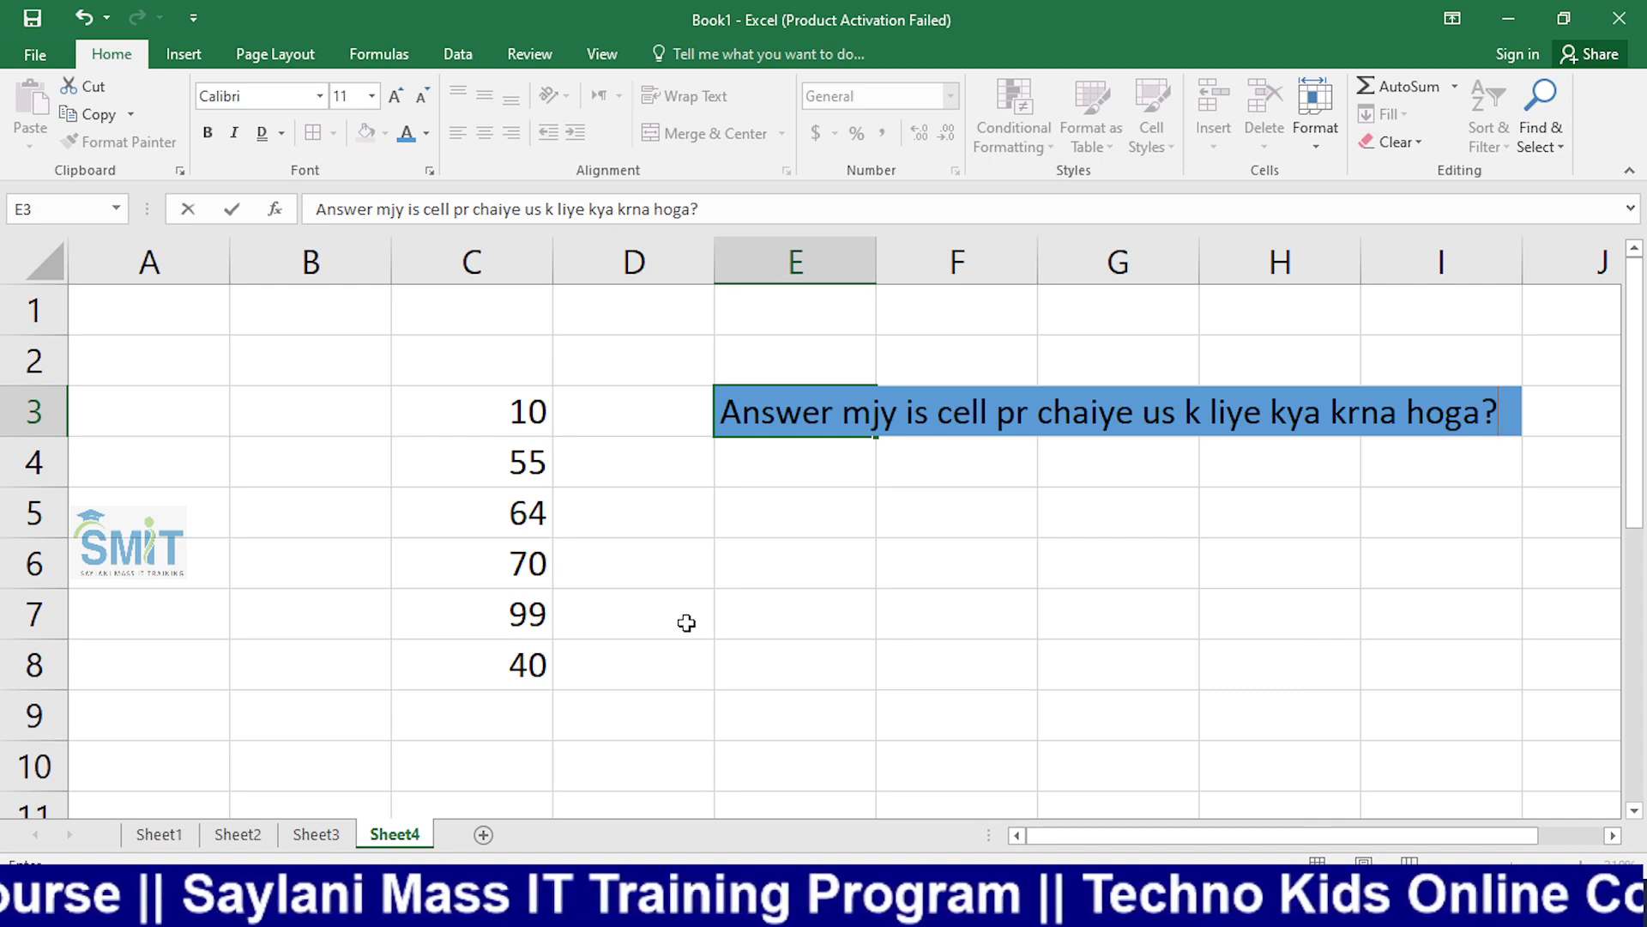
{"action": "key", "text": "Escape"}
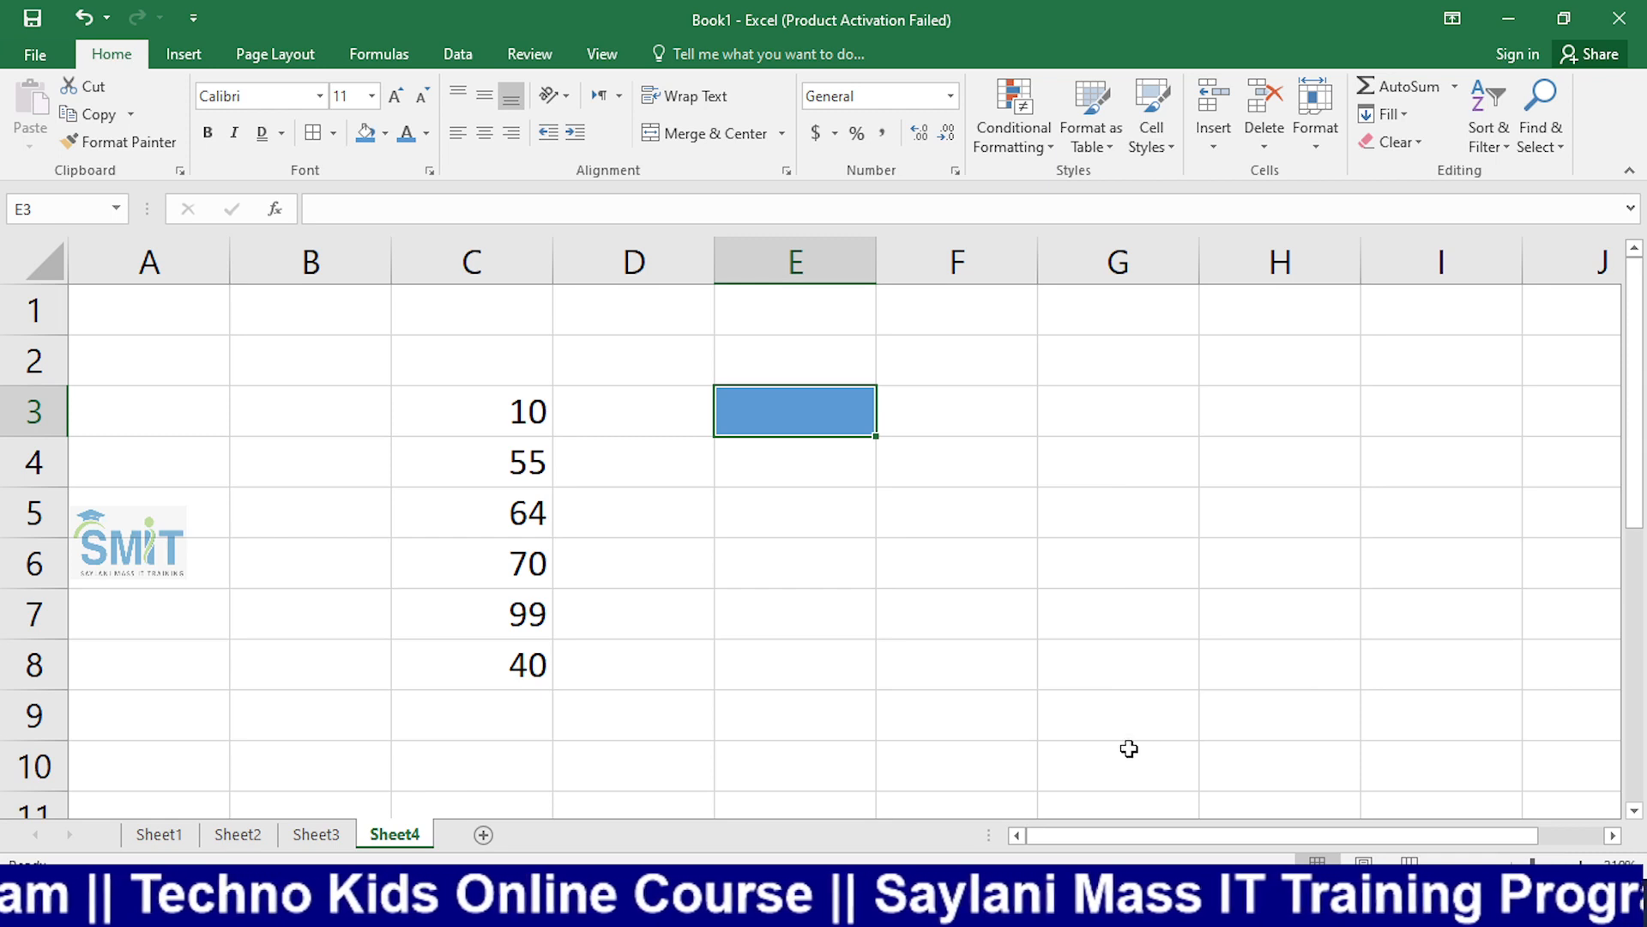
Step: Enter the formula =10+55+64+70+99+40 in cell E3
{"action": "type", "text": "="}
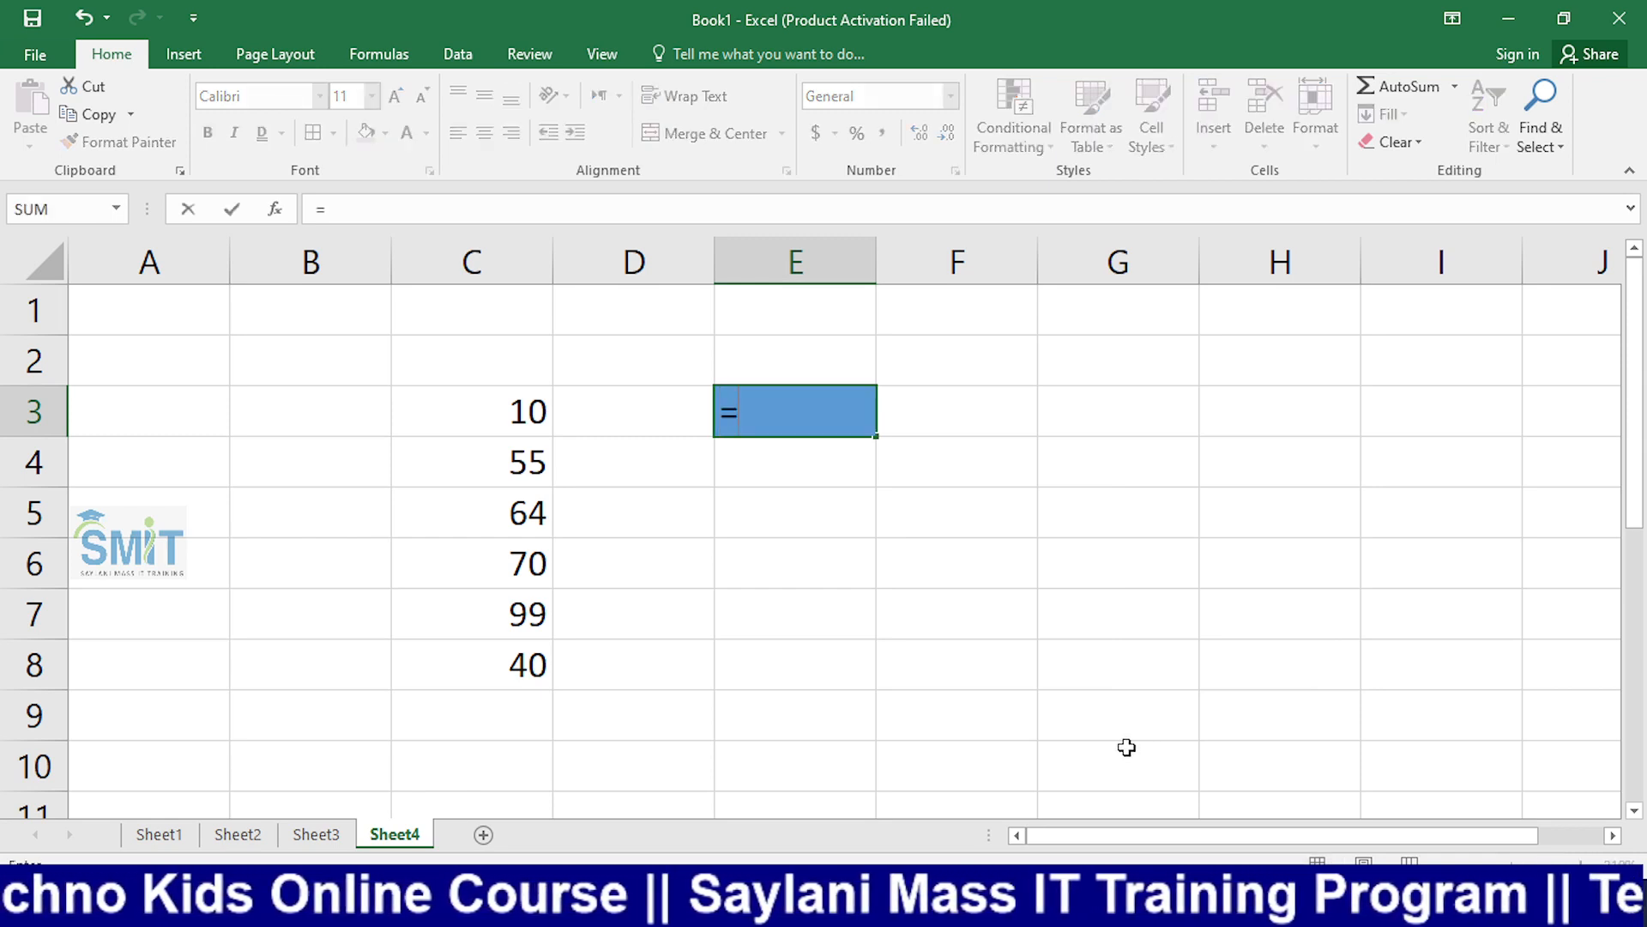
{"action": "type", "text": "10+55"}
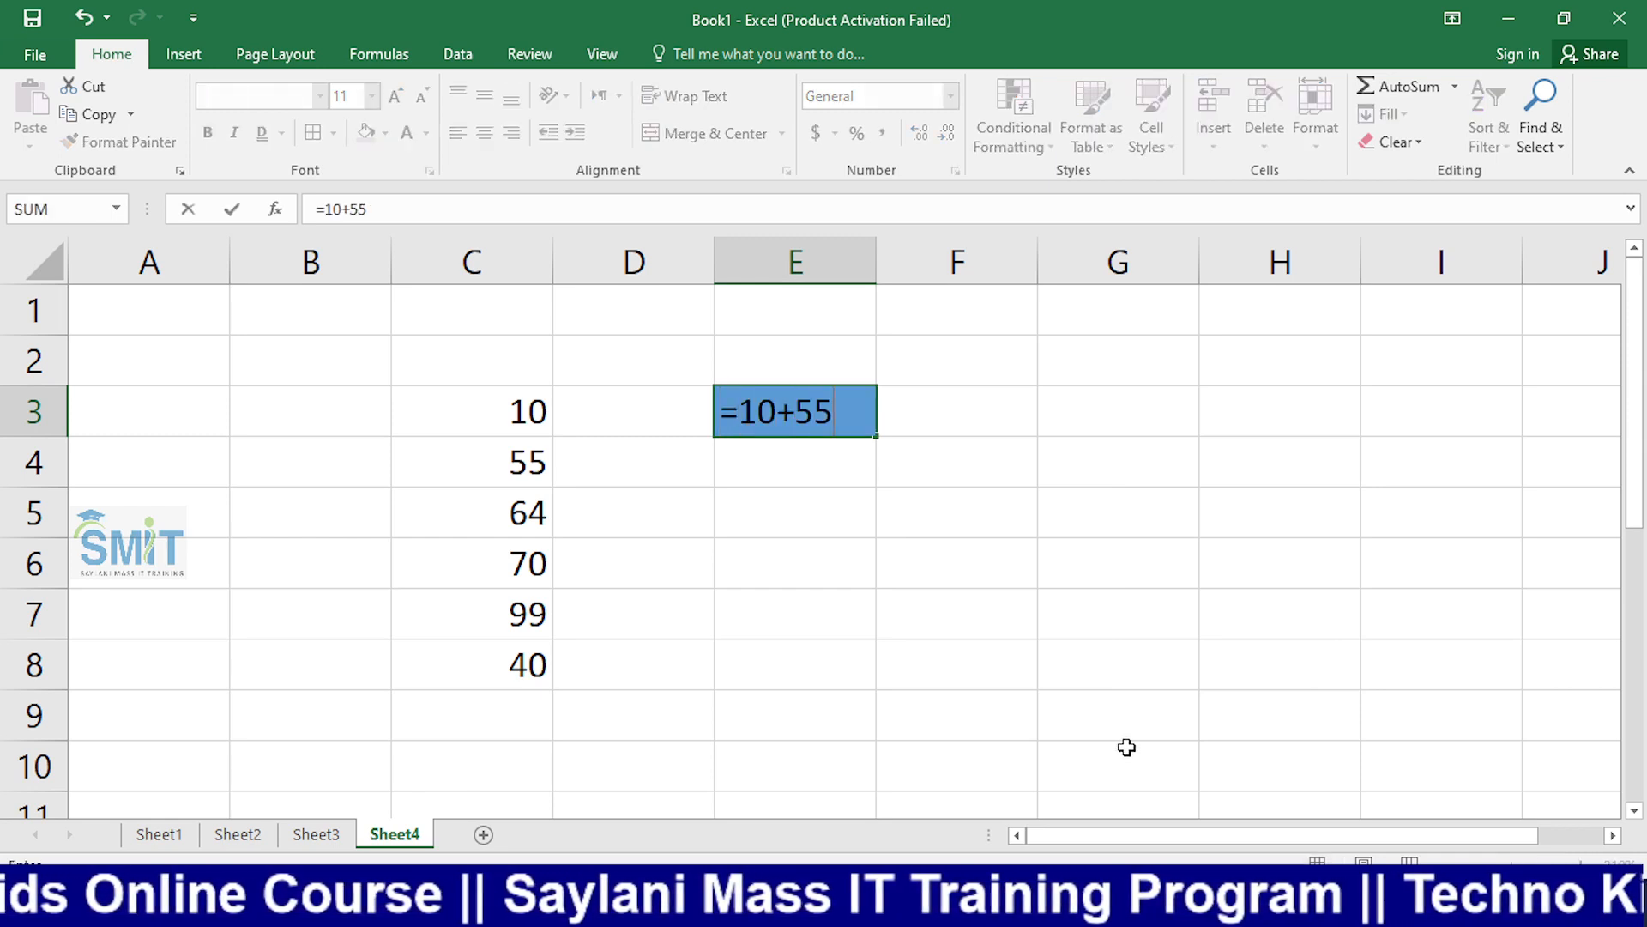
{"action": "type", "text": "+64+"}
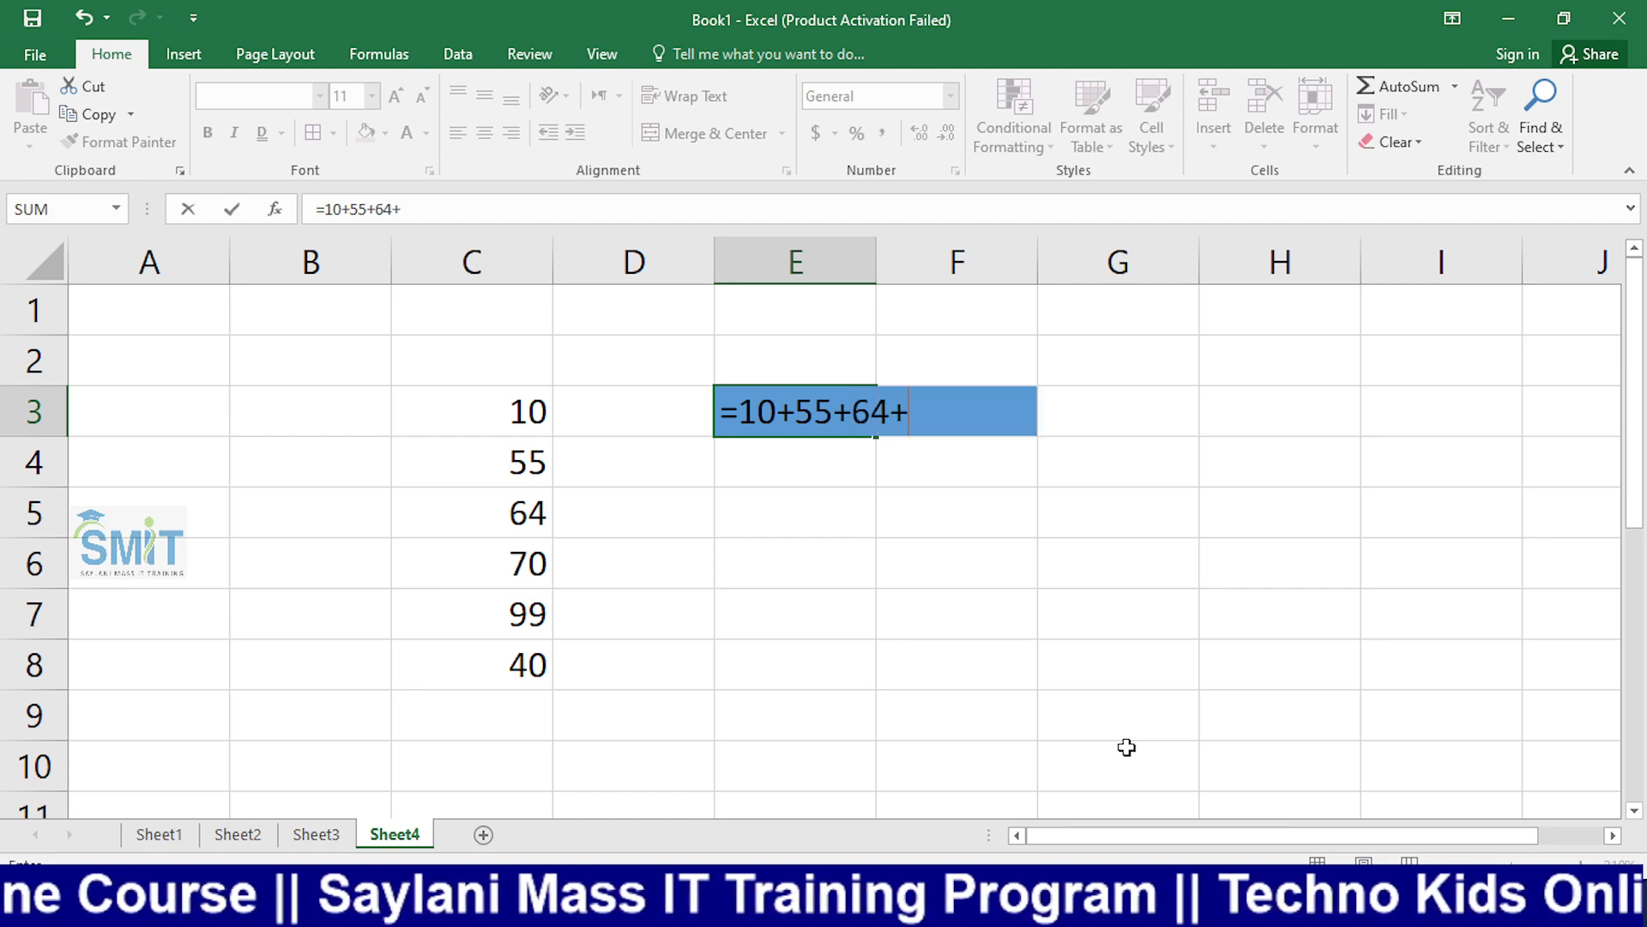
{"action": "type", "text": "7"}
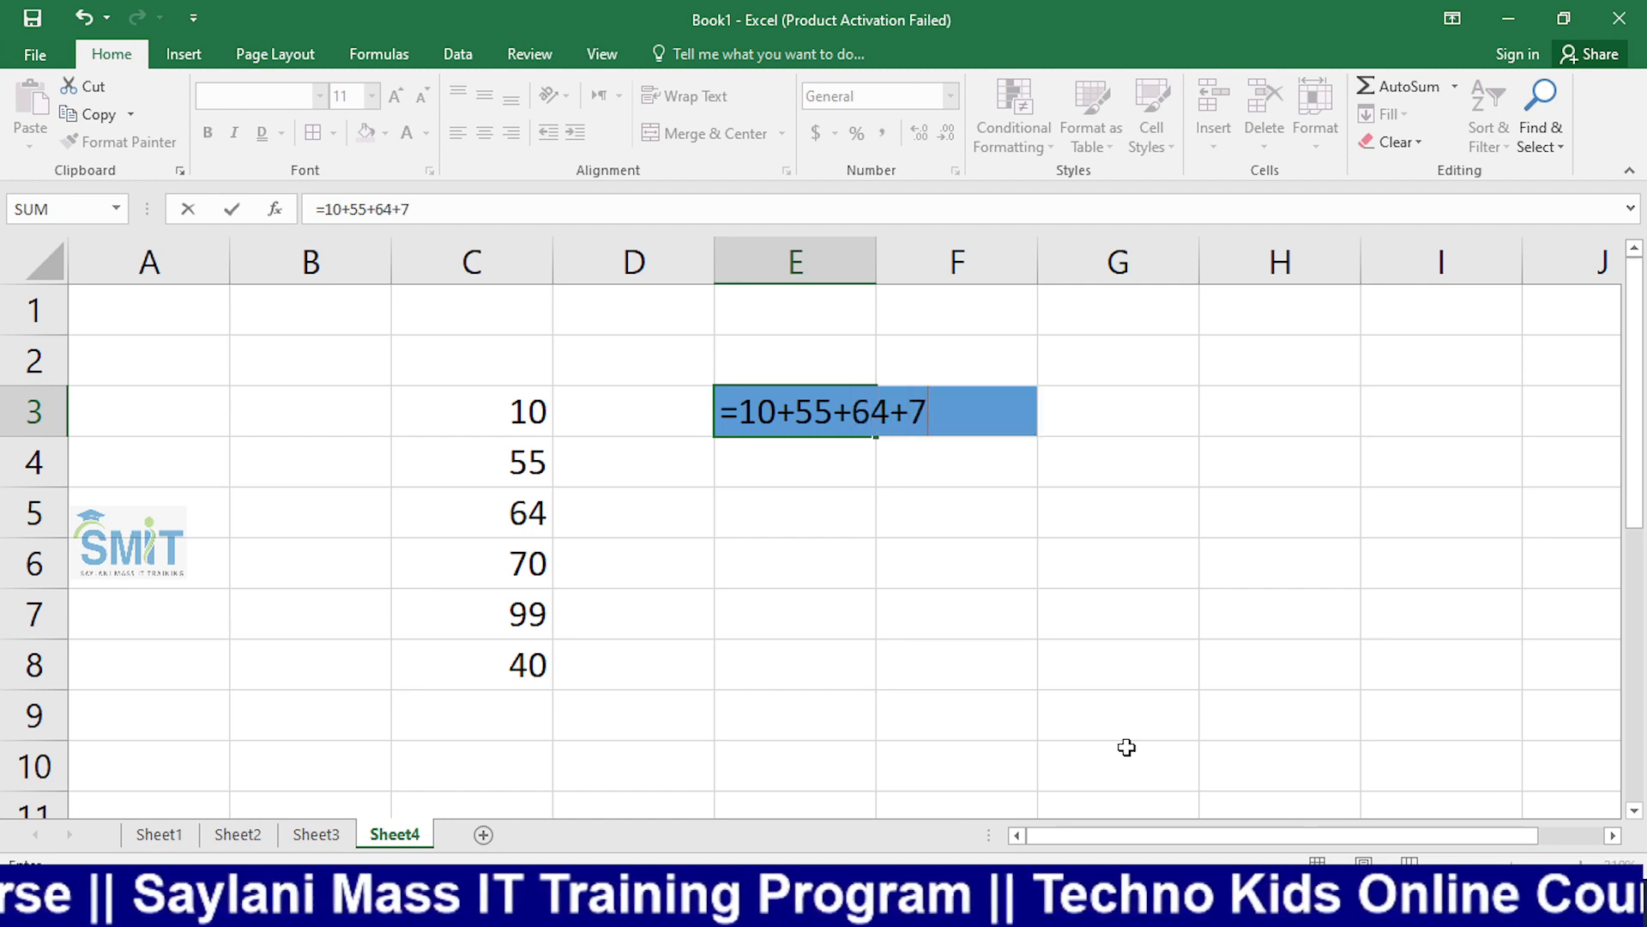
{"action": "type", "text": "0+99+40"}
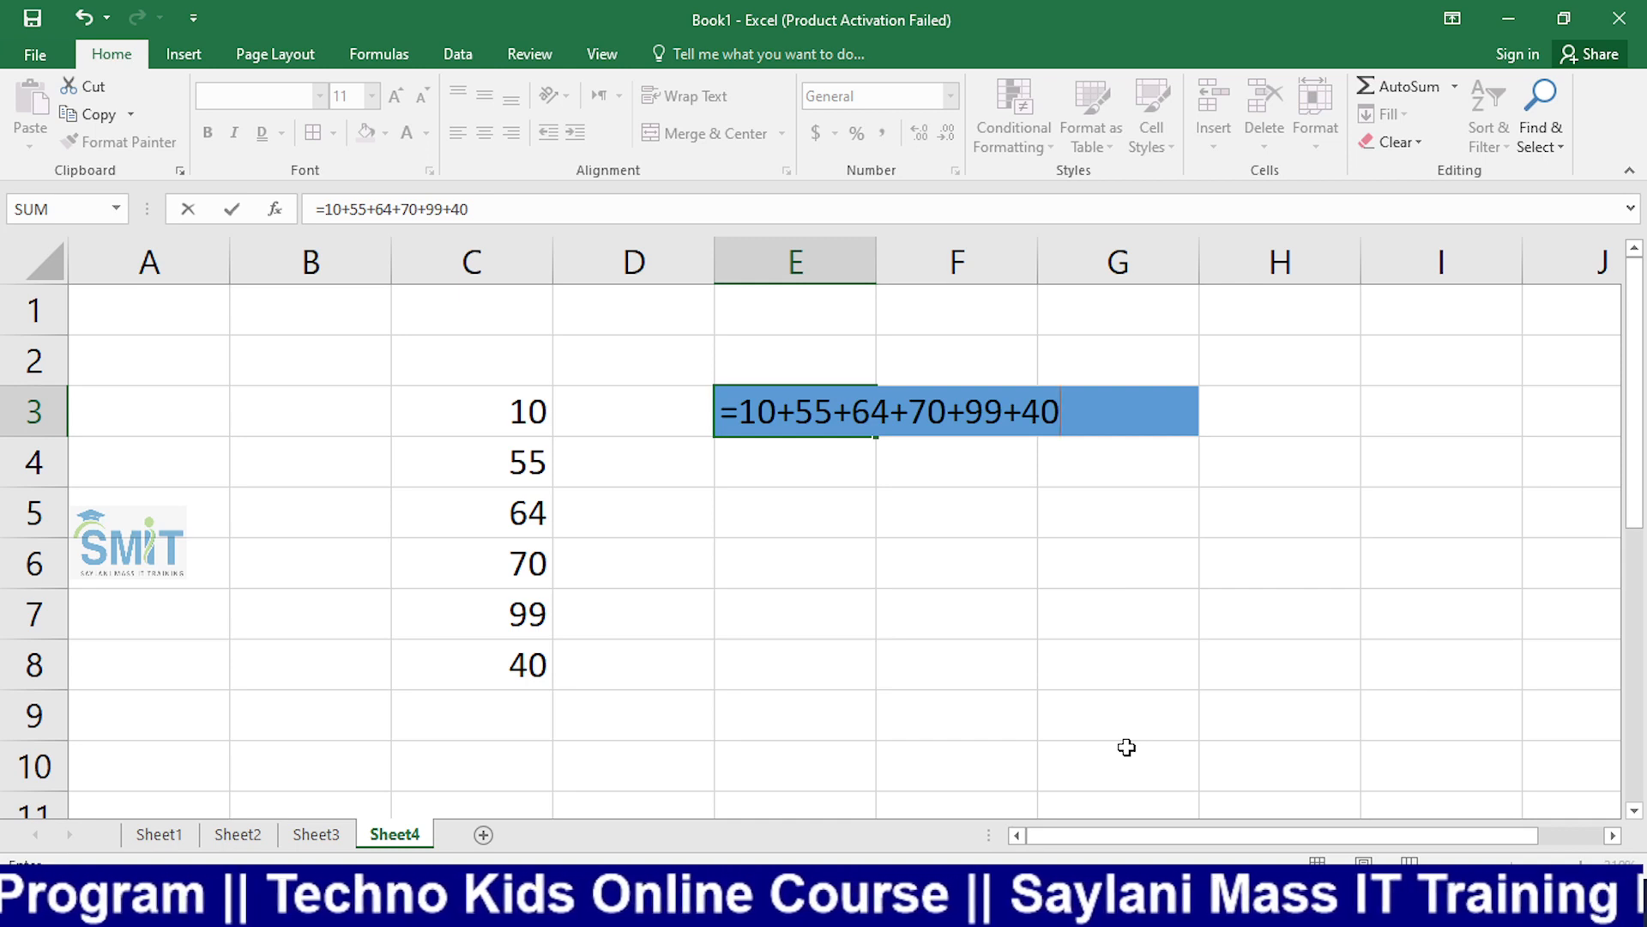
{"action": "key", "text": "Return"}
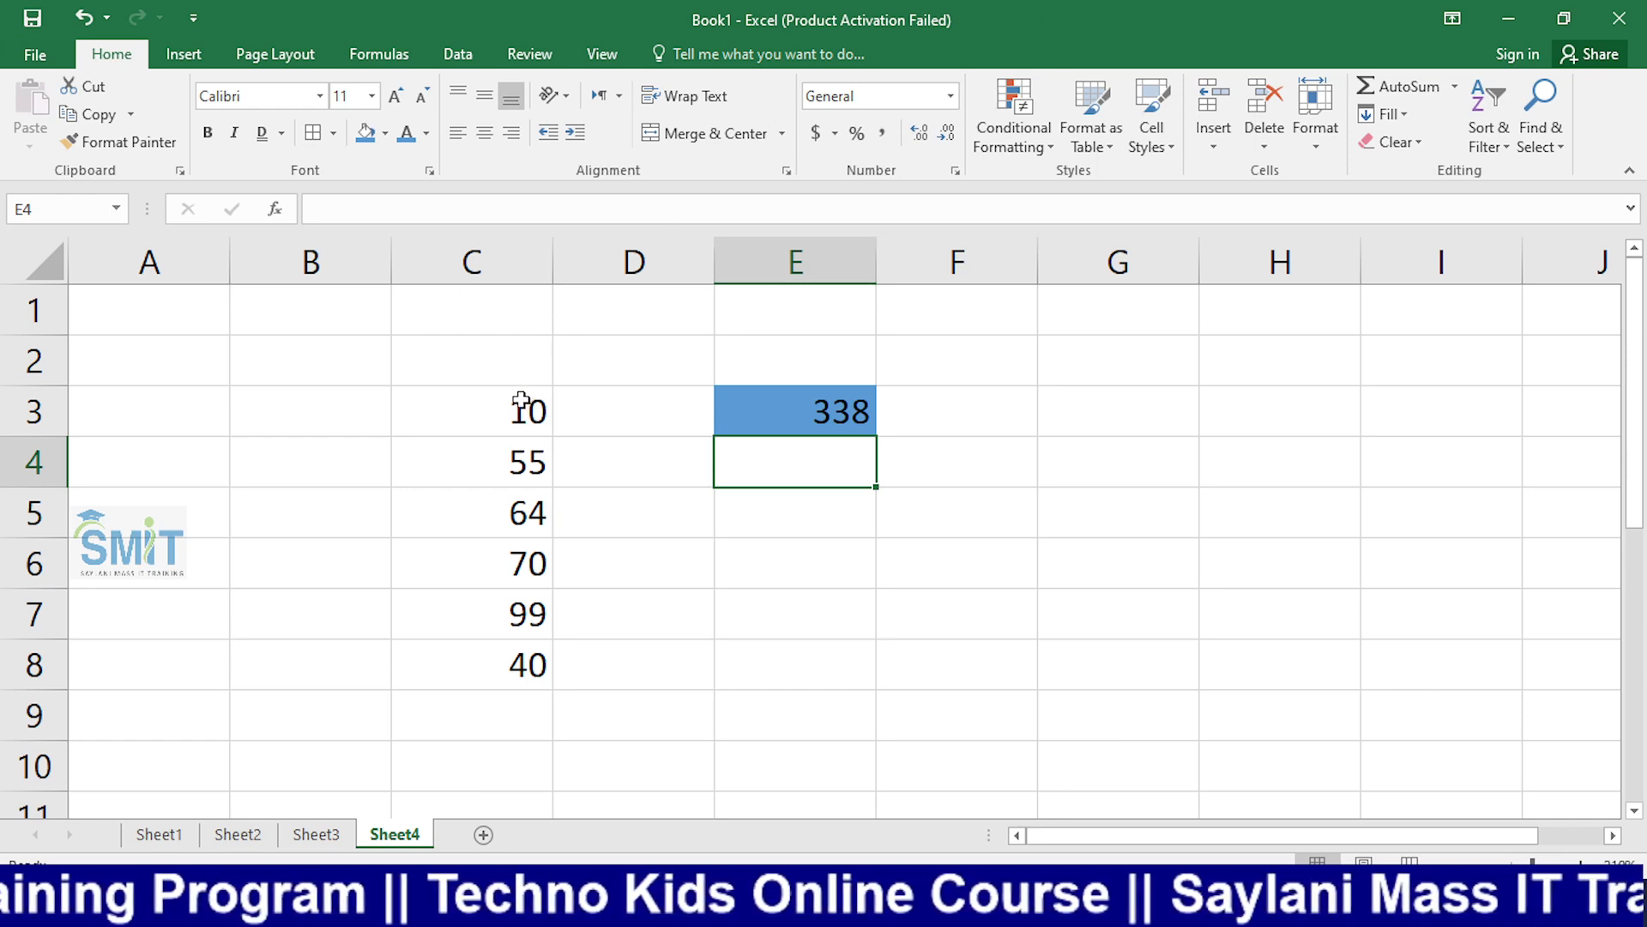
Step: Select the number list C3:C8 and the wider range B3:C8 repeatedly, ending on B3:C8
{"action": "left_click_drag", "start_coordinate": [507, 407], "coordinate": [508, 662]}
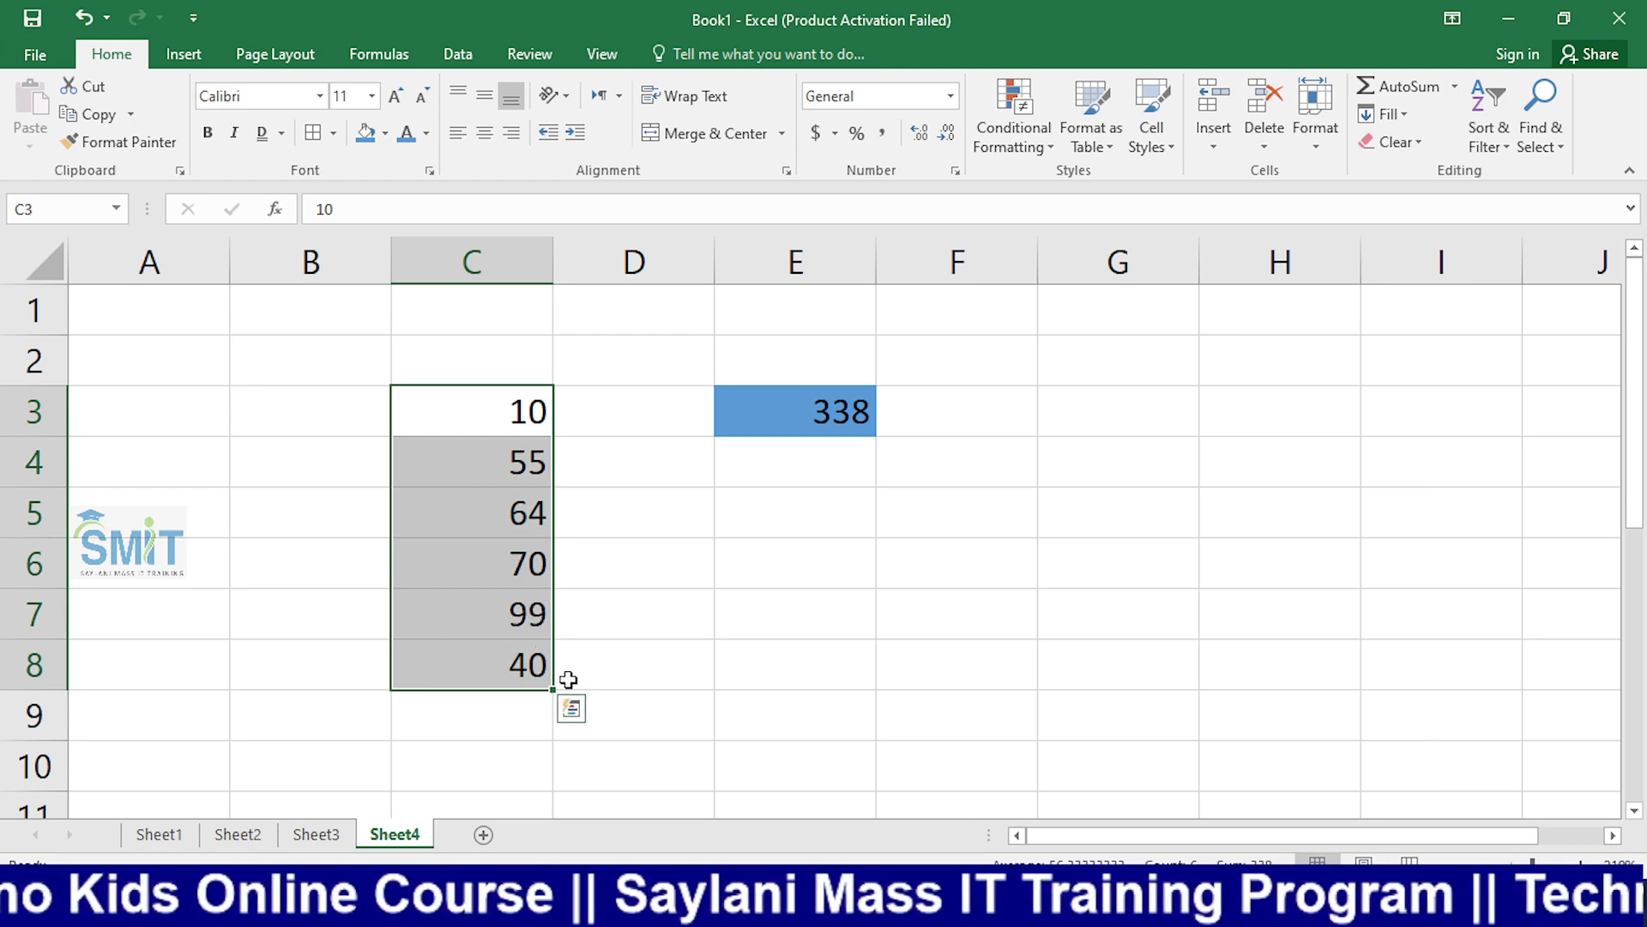
{"action": "left_click", "coordinate": [460, 413]}
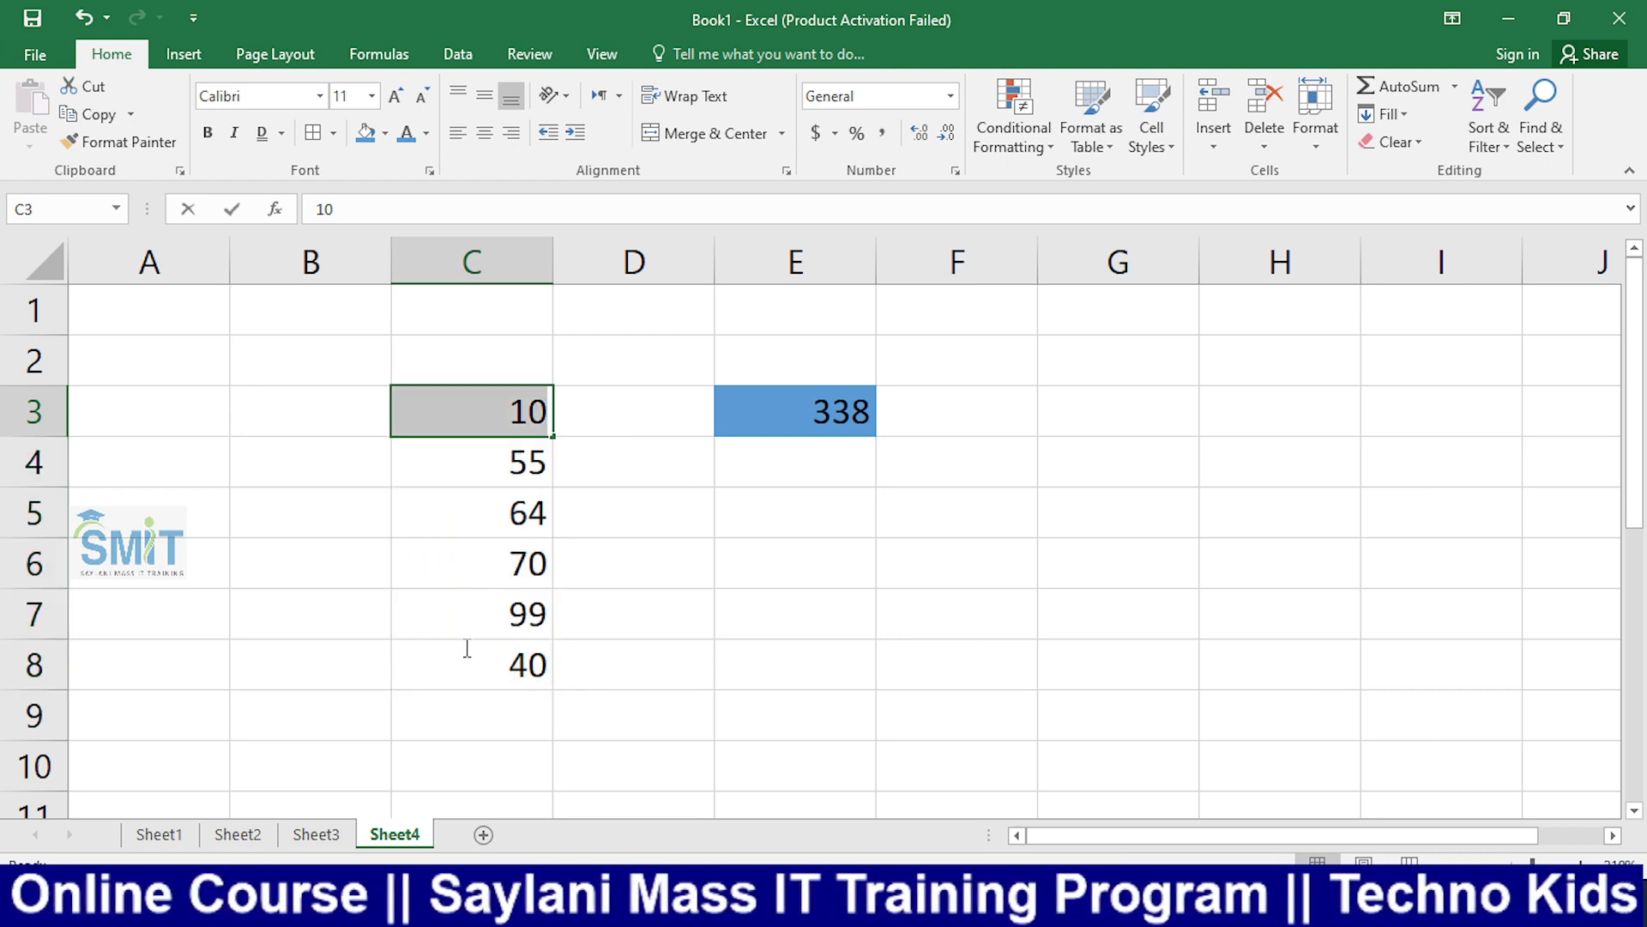
{"action": "left_click", "coordinate": [503, 507]}
{"action": "left_click_drag", "start_coordinate": [471, 419], "coordinate": [296, 658]}
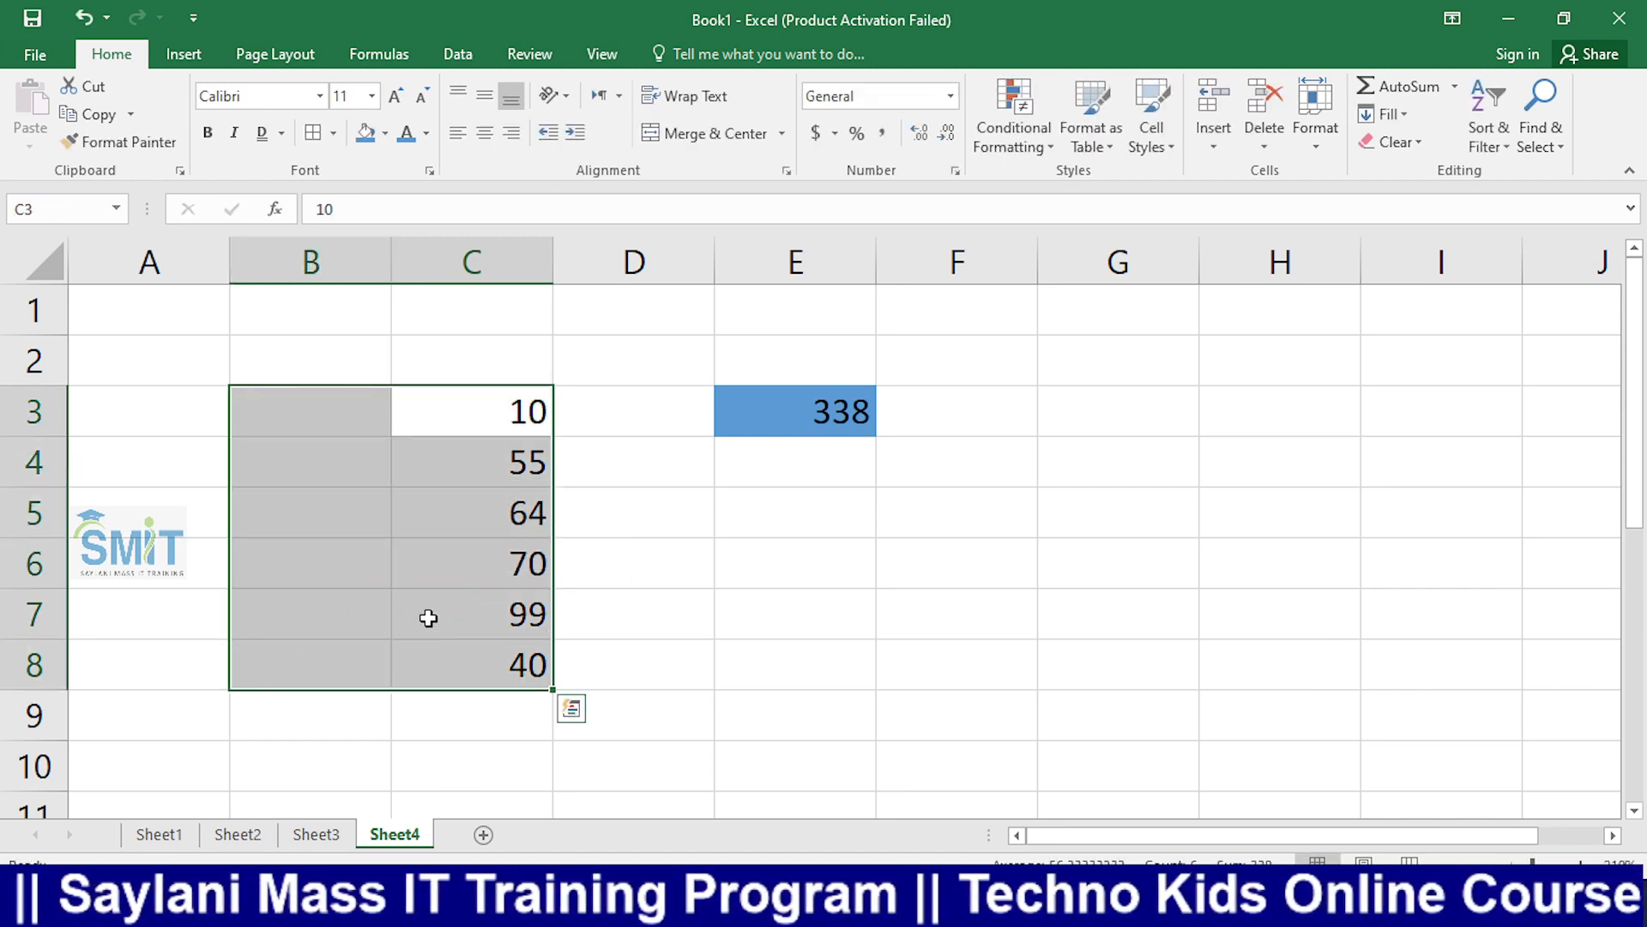
{"action": "left_click", "coordinate": [456, 441]}
{"action": "left_click_drag", "start_coordinate": [471, 414], "coordinate": [296, 663]}
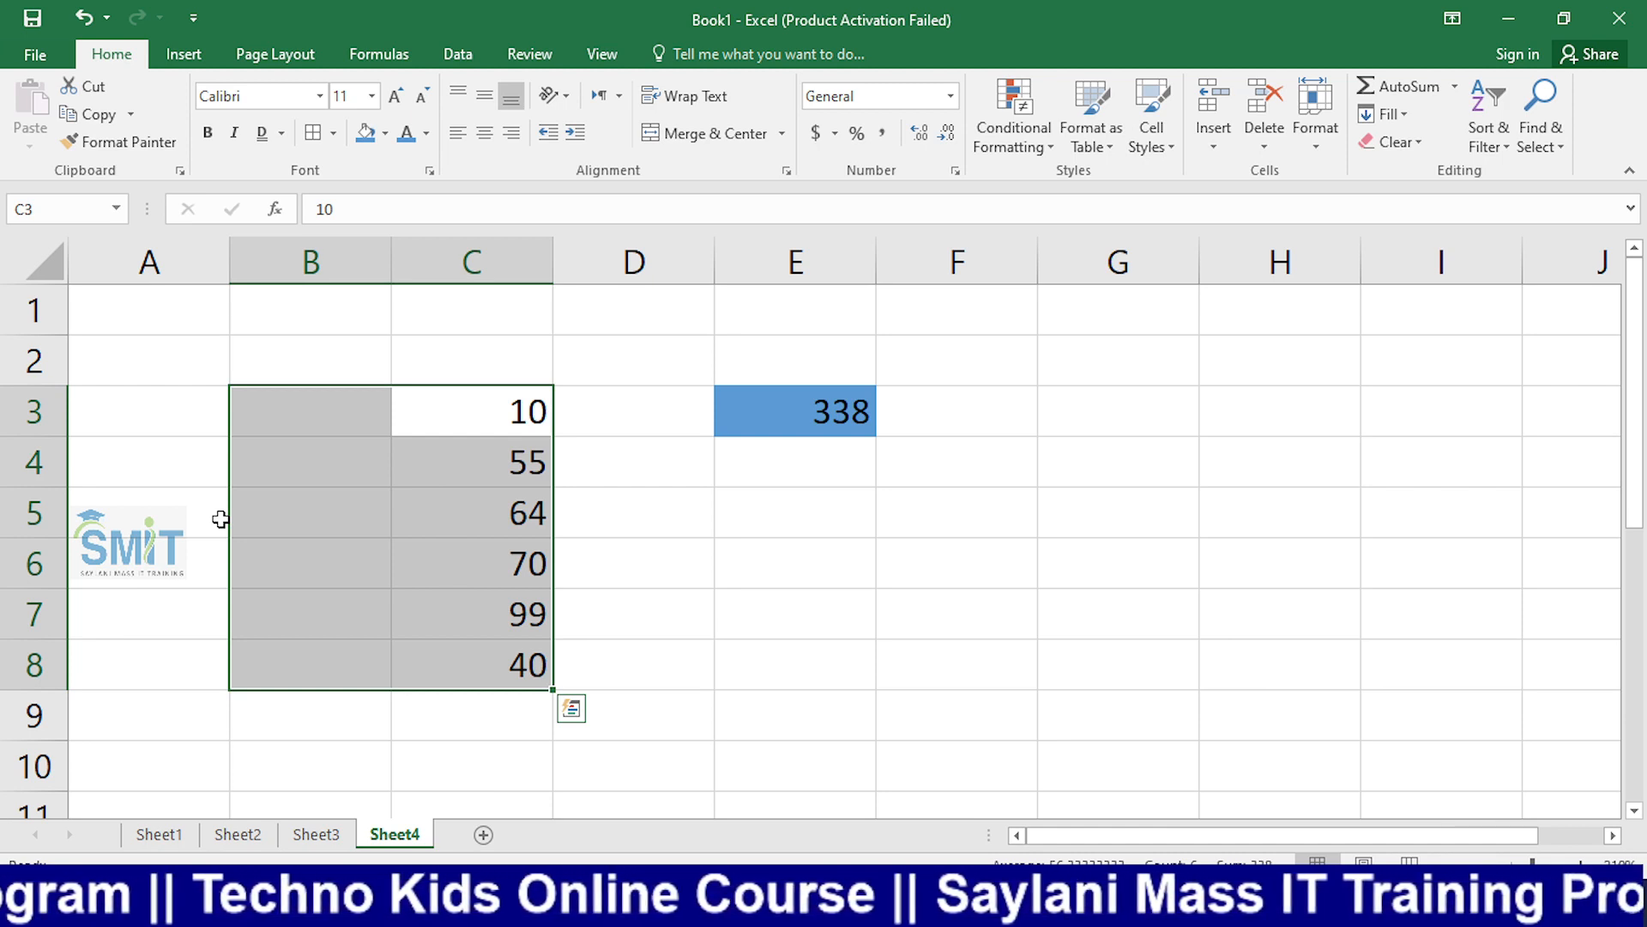
Step: Fill the numbers from C3:C8 across into B3:B8
{"action": "left_click", "coordinate": [633, 562]}
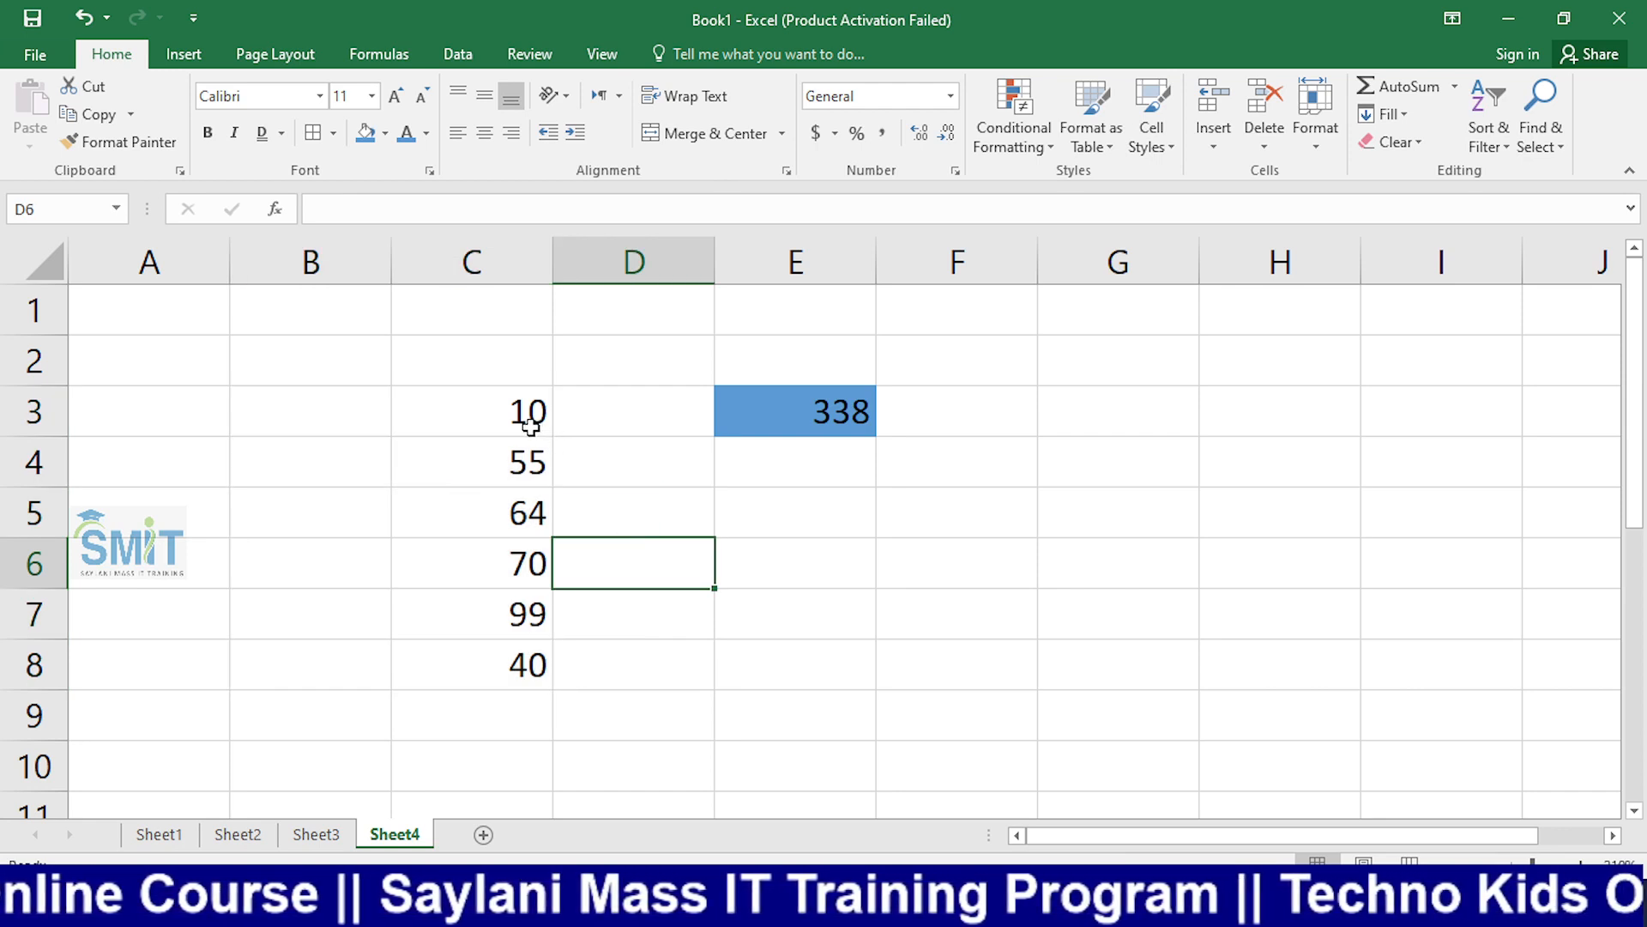
{"action": "left_click_drag", "start_coordinate": [530, 426], "coordinate": [257, 676]}
{"action": "left_click", "coordinate": [802, 656]}
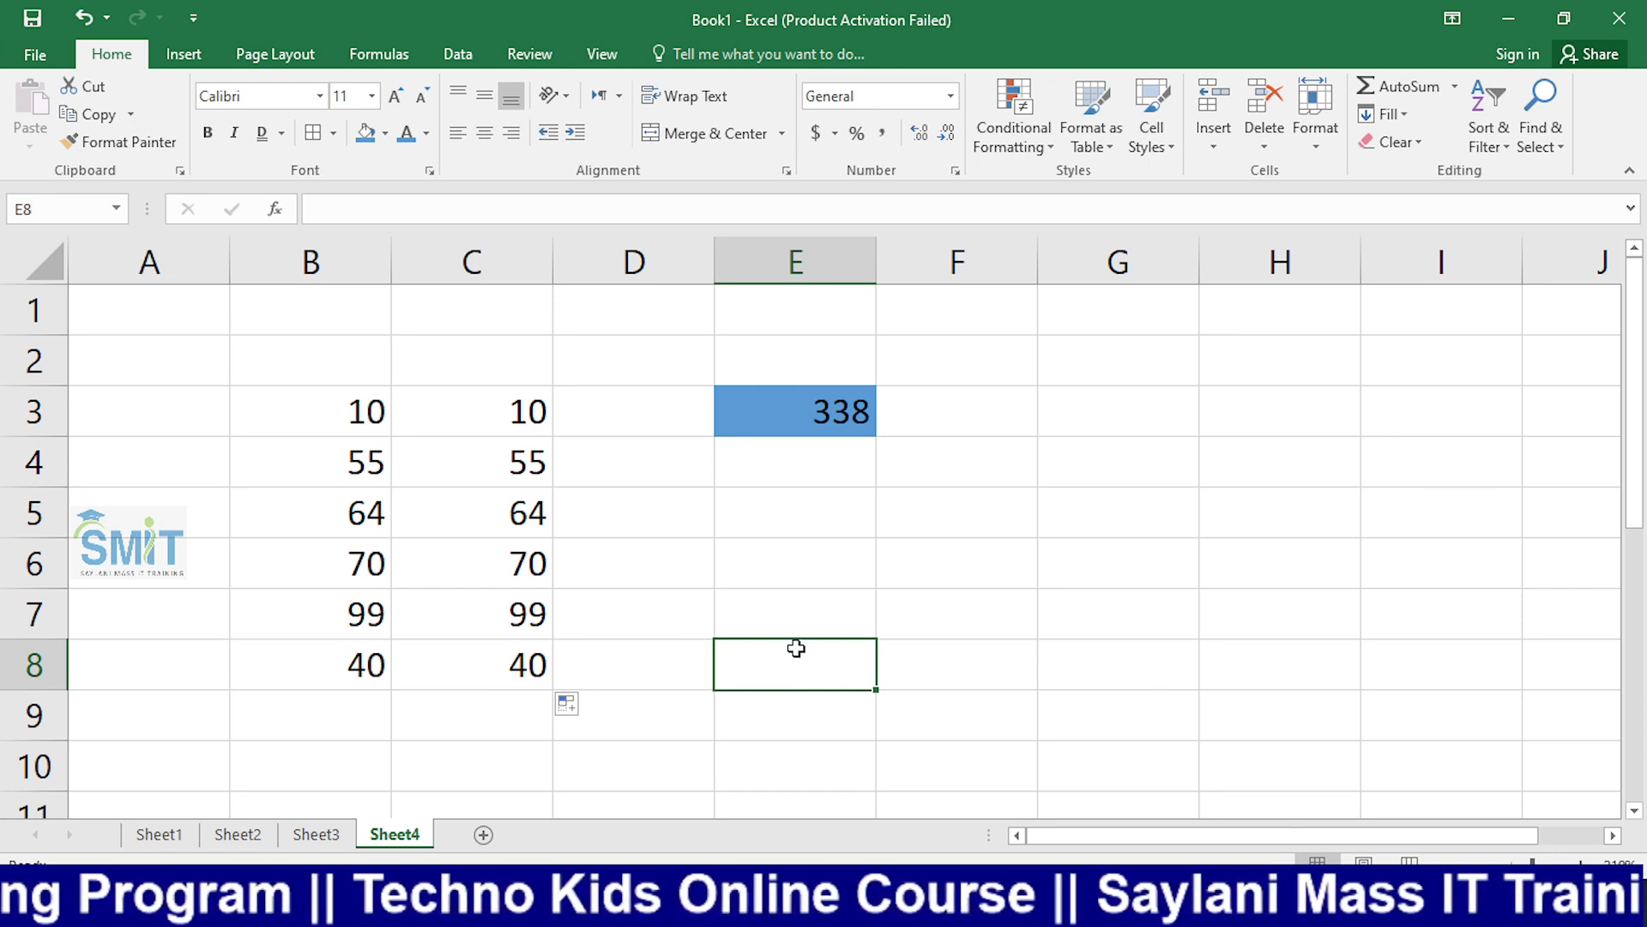
Step: Select the numbers in C3:C8 and extend the selection in column C down to row 15
{"action": "left_click_drag", "start_coordinate": [520, 411], "coordinate": [522, 656]}
{"action": "scroll", "coordinate": [563, 516], "scroll_direction": "down", "scroll_amount": 1}
{"action": "scroll", "coordinate": [564, 516], "scroll_direction": "up", "scroll_amount": 1}
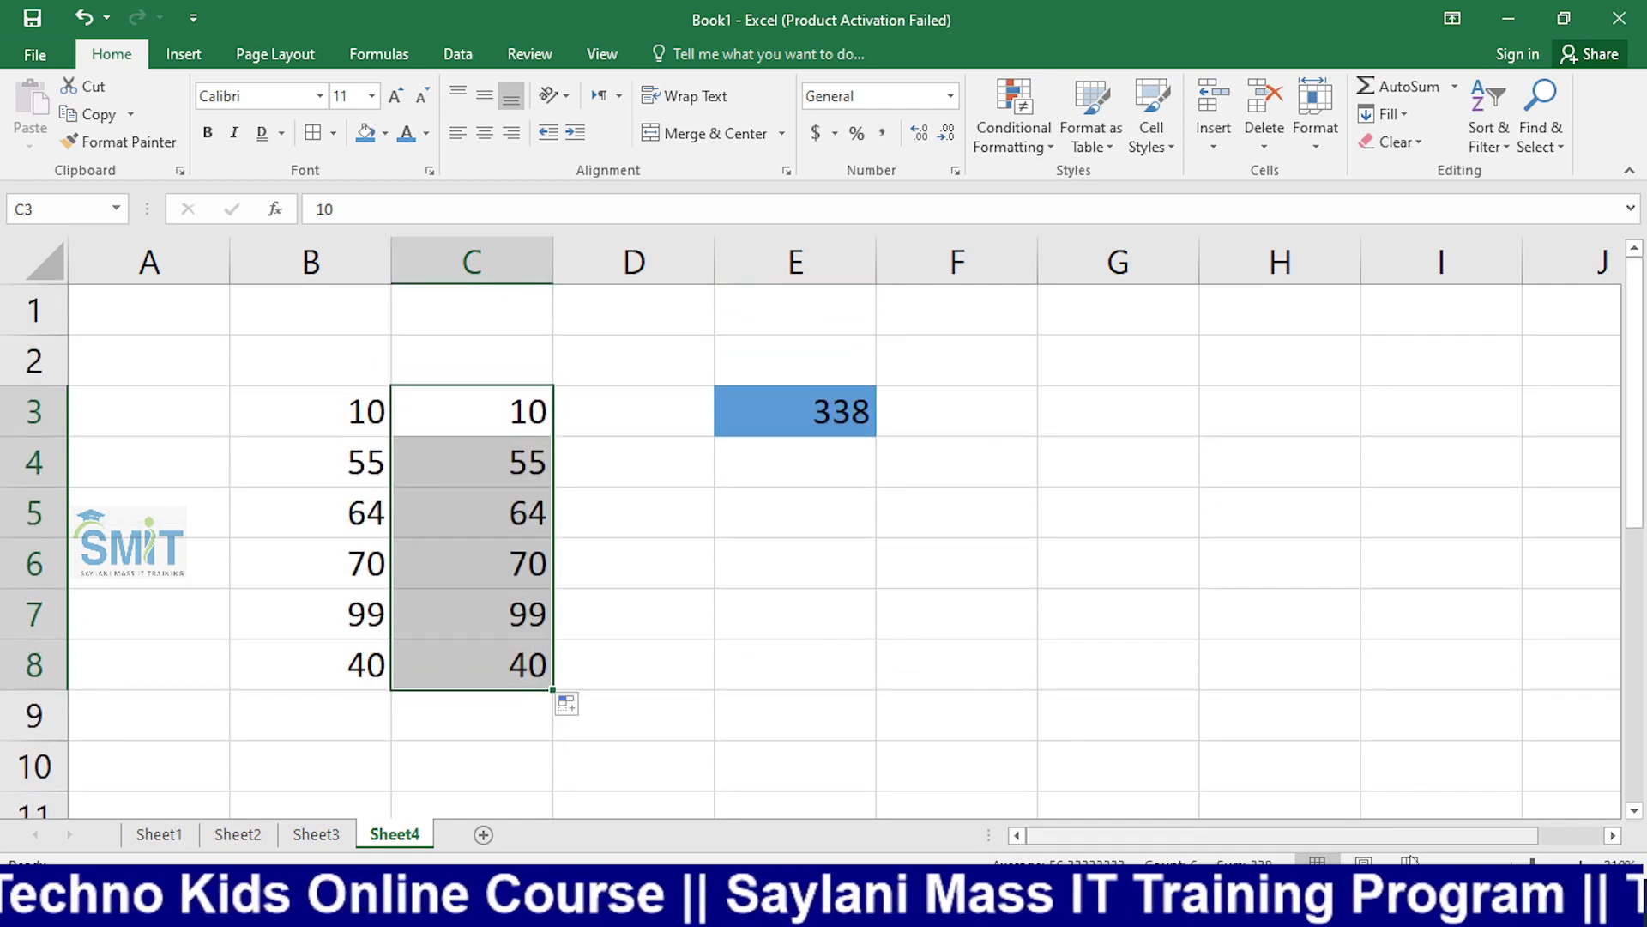
{"action": "scroll", "coordinate": [784, 647], "scroll_direction": "down", "scroll_amount": 3, "text": "ctrl"}
{"action": "scroll", "coordinate": [784, 647], "scroll_direction": "down", "scroll_amount": 1}
{"action": "scroll", "coordinate": [784, 647], "scroll_direction": "up", "scroll_amount": 1}
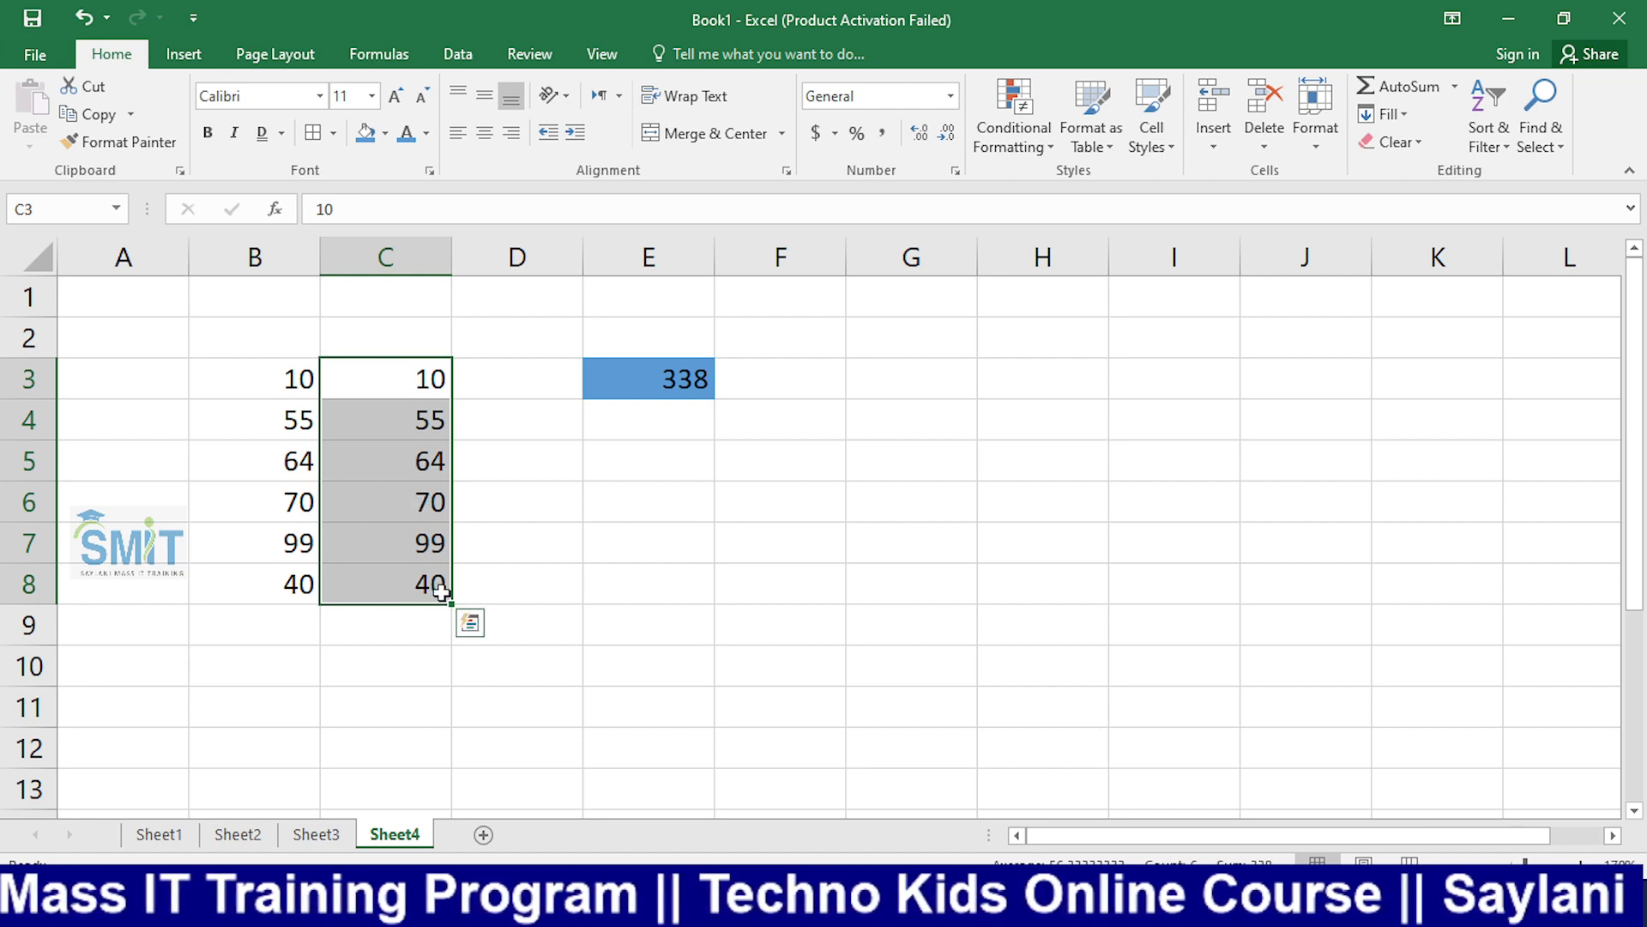
{"action": "key", "text": "shift+Up"}
{"action": "left_click_drag", "start_coordinate": [404, 439], "coordinate": [407, 764]}
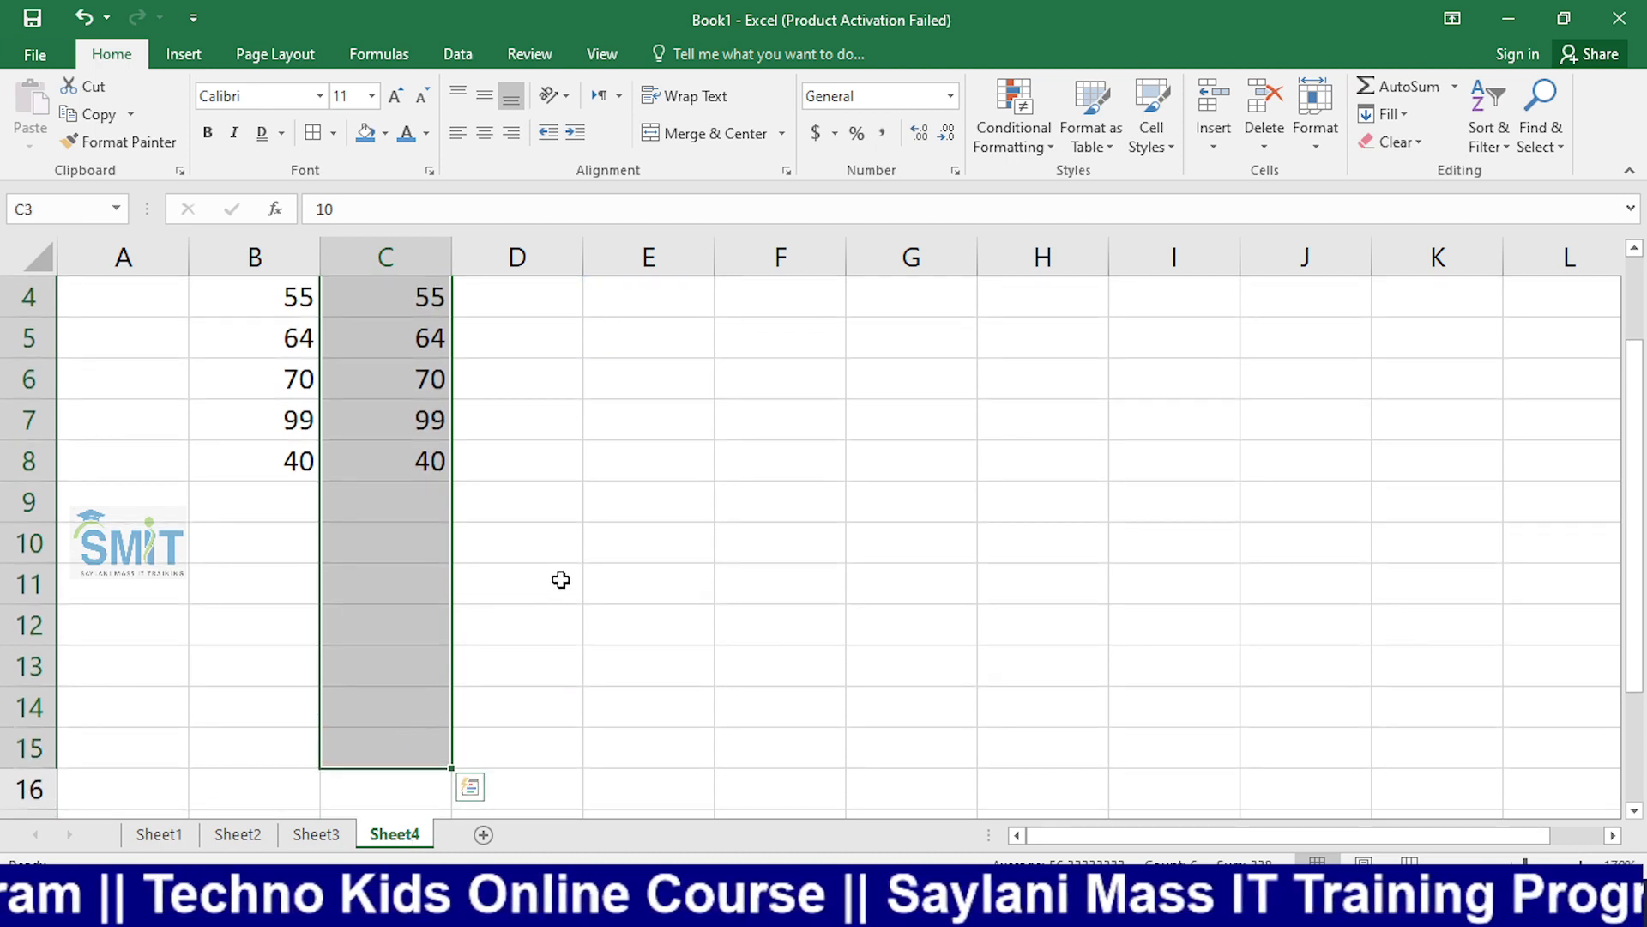
Step: Select the numbers in column B and the list C3:C8 in turn, ending on C3:C8
{"action": "scroll", "coordinate": [561, 580], "scroll_direction": "up", "scroll_amount": 1}
{"action": "left_click", "coordinate": [177, 422]}
{"action": "left_click_drag", "start_coordinate": [267, 378], "coordinate": [272, 539]}
{"action": "left_click_drag", "start_coordinate": [392, 383], "coordinate": [398, 580]}
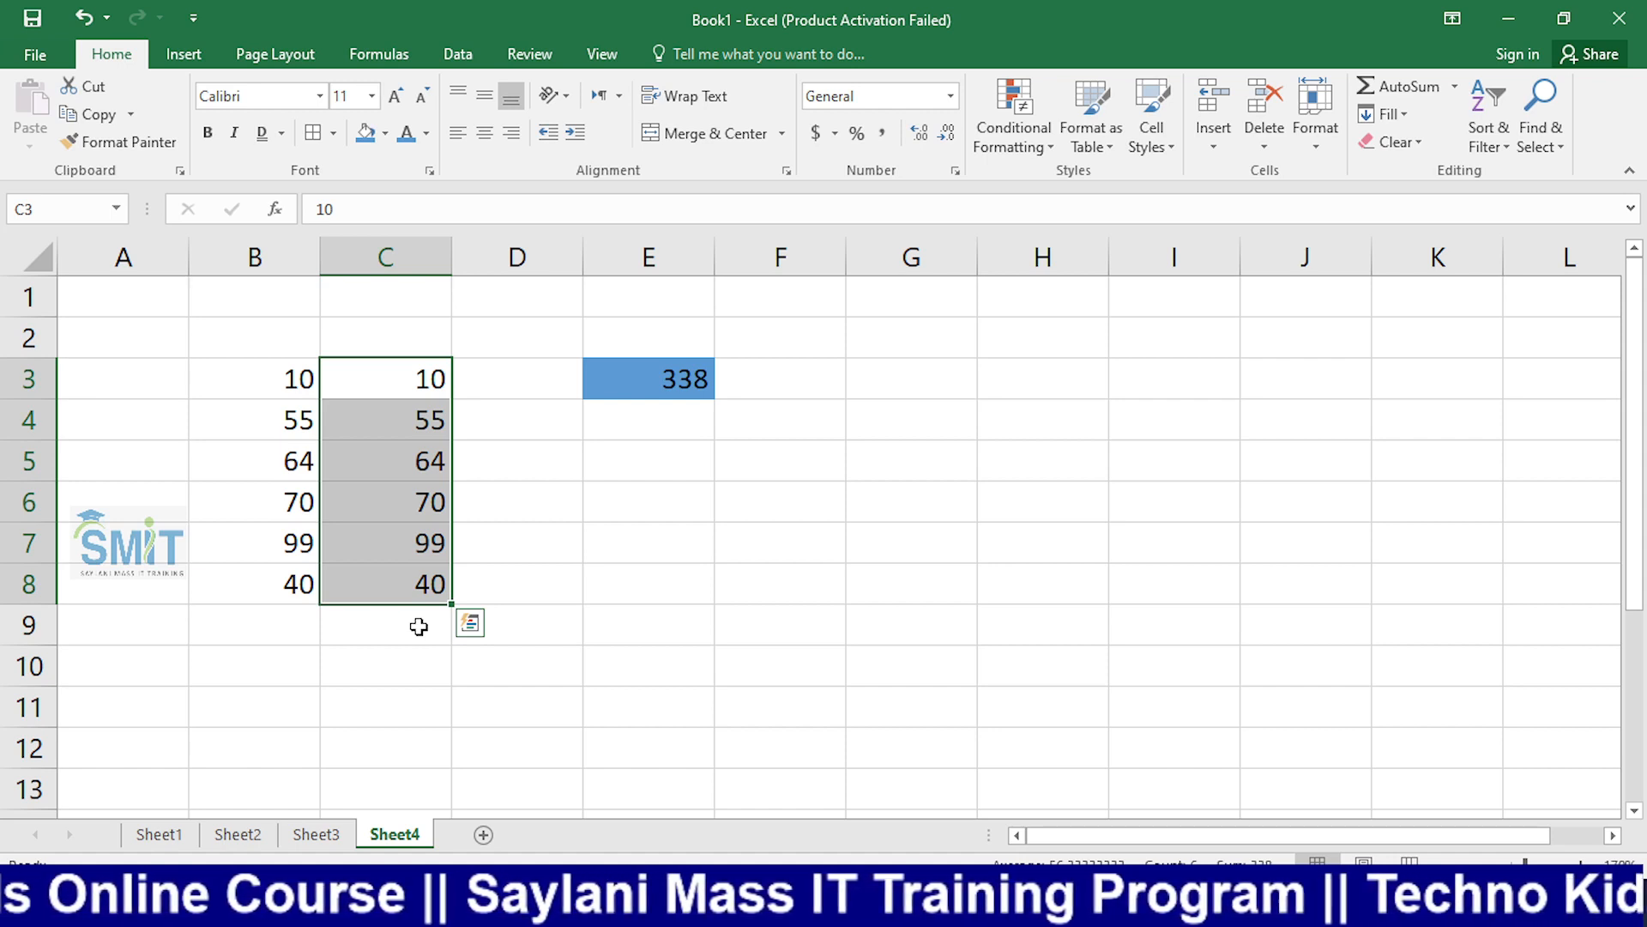
{"action": "left_click", "coordinate": [419, 627]}
{"action": "left_click_drag", "start_coordinate": [420, 394], "coordinate": [404, 564]}
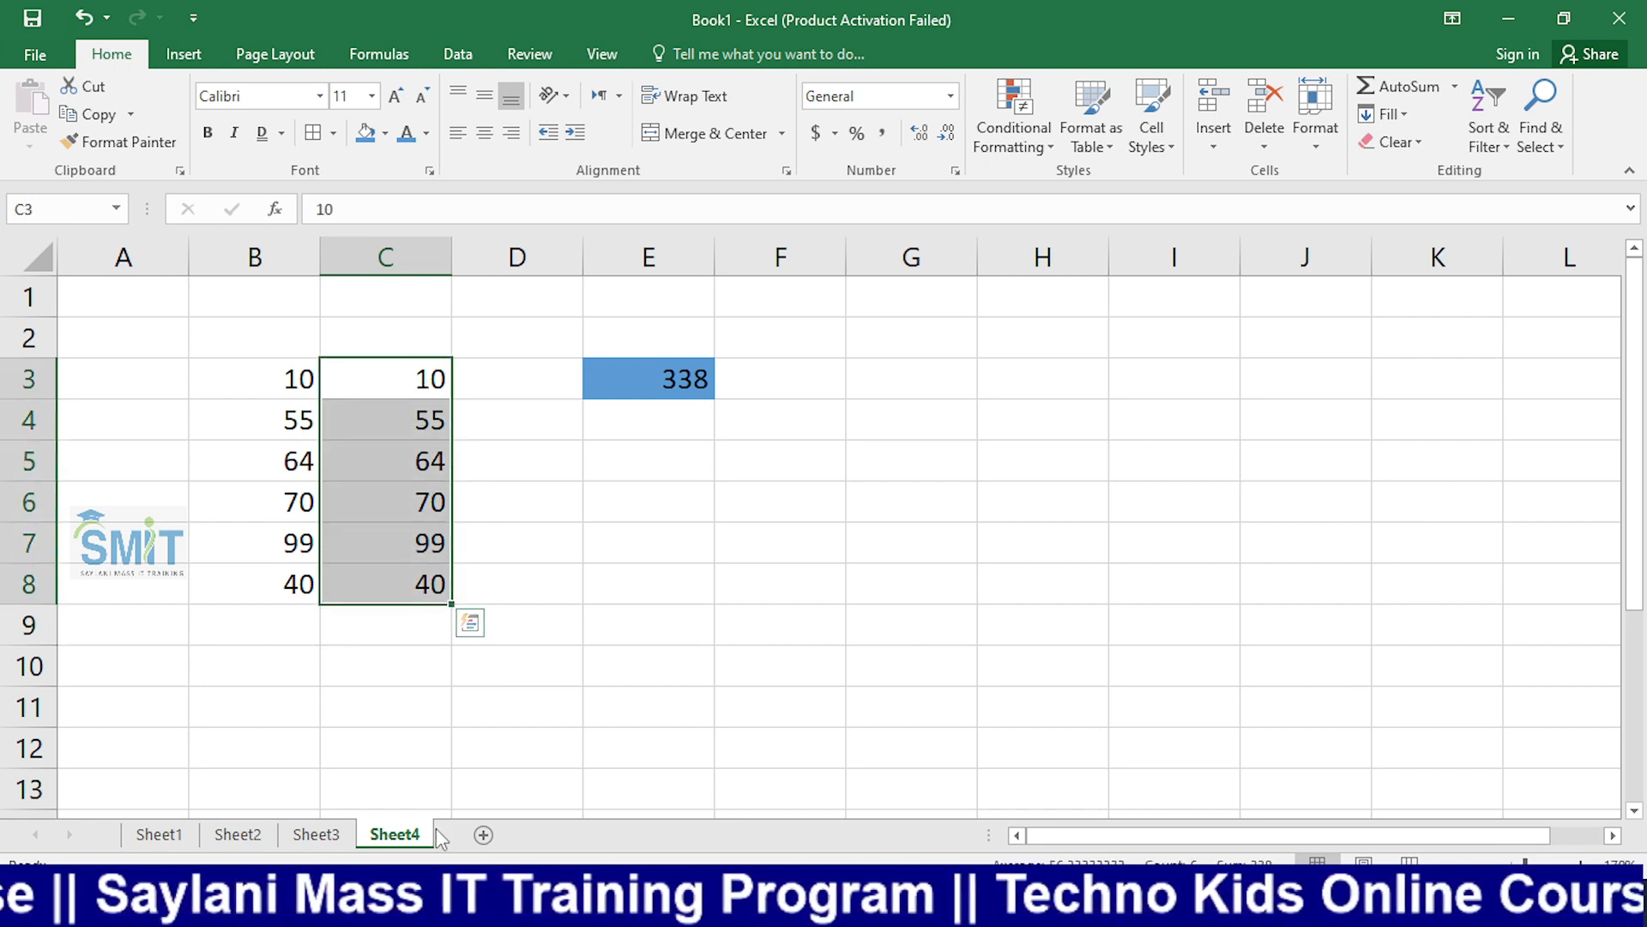
Step: Enter the text "kya vlue ayege yaha pr" in cell D9
{"action": "left_click", "coordinate": [538, 628]}
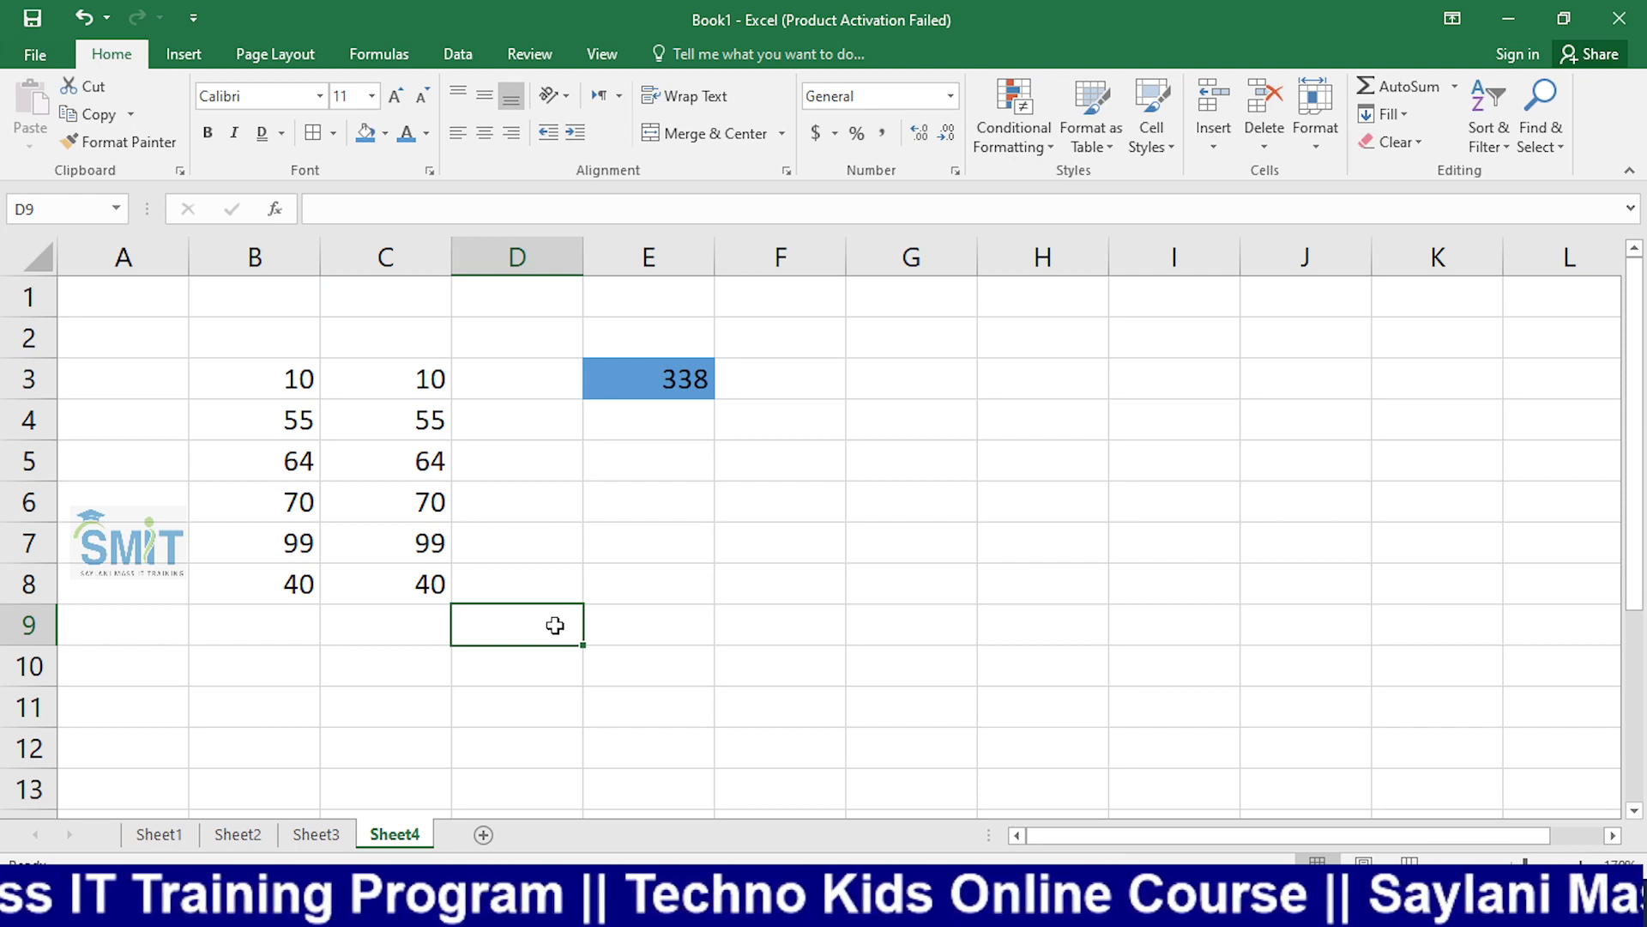
{"action": "type", "text": "kya vlue ayege "}
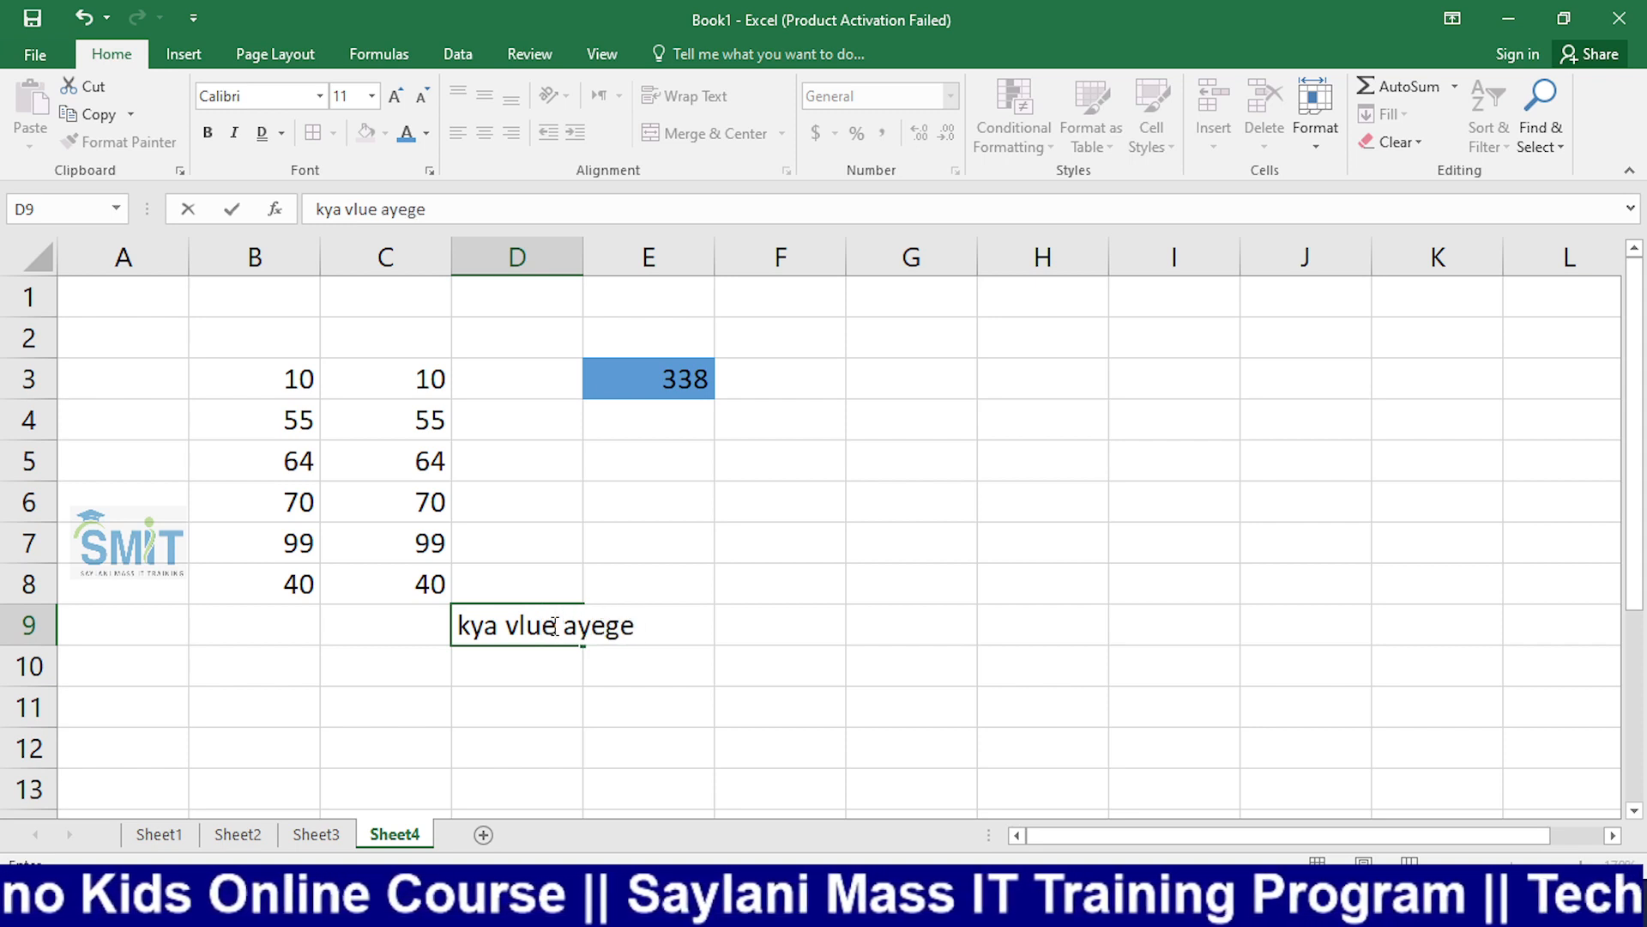
{"action": "type", "text": "ya"}
{"action": "type", "text": "ha pr"}
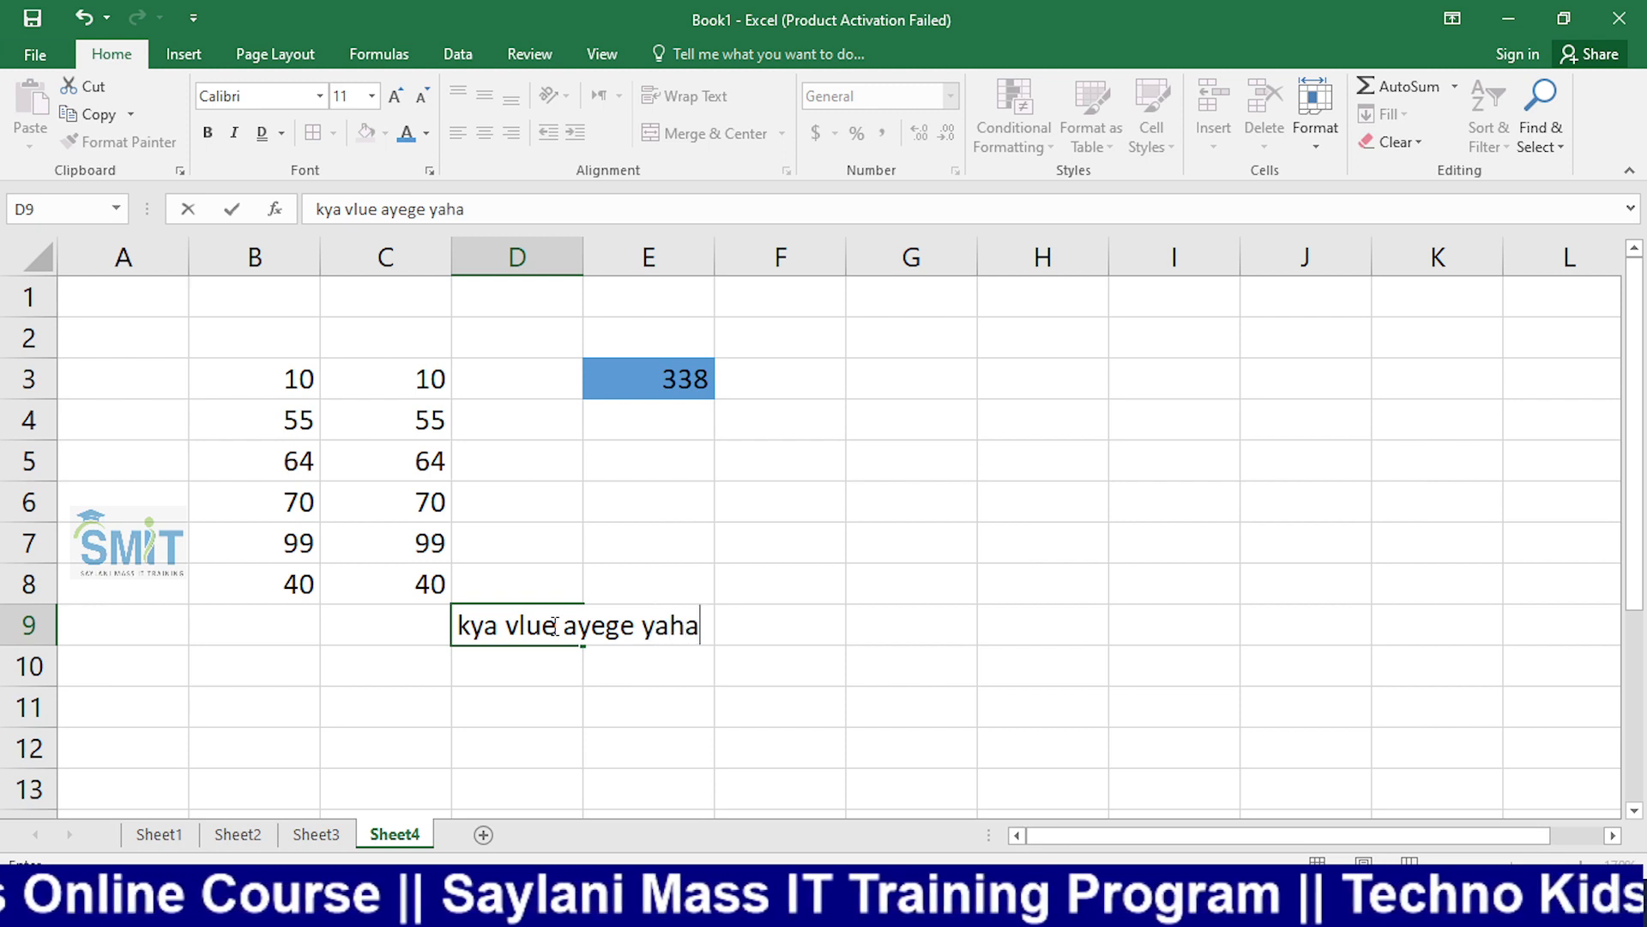
{"action": "key", "text": "Return"}
Step: Fill the text from cell D9 down into D10 and D11
{"action": "left_click", "coordinate": [554, 626]}
{"action": "left_click_drag", "start_coordinate": [584, 644], "coordinate": [584, 725]}
{"action": "left_click", "coordinate": [897, 699]}
Step: Correct the text in cell D9 to "kya value ayege yaha pr"
{"action": "left_click_drag", "start_coordinate": [413, 629], "coordinate": [426, 698]}
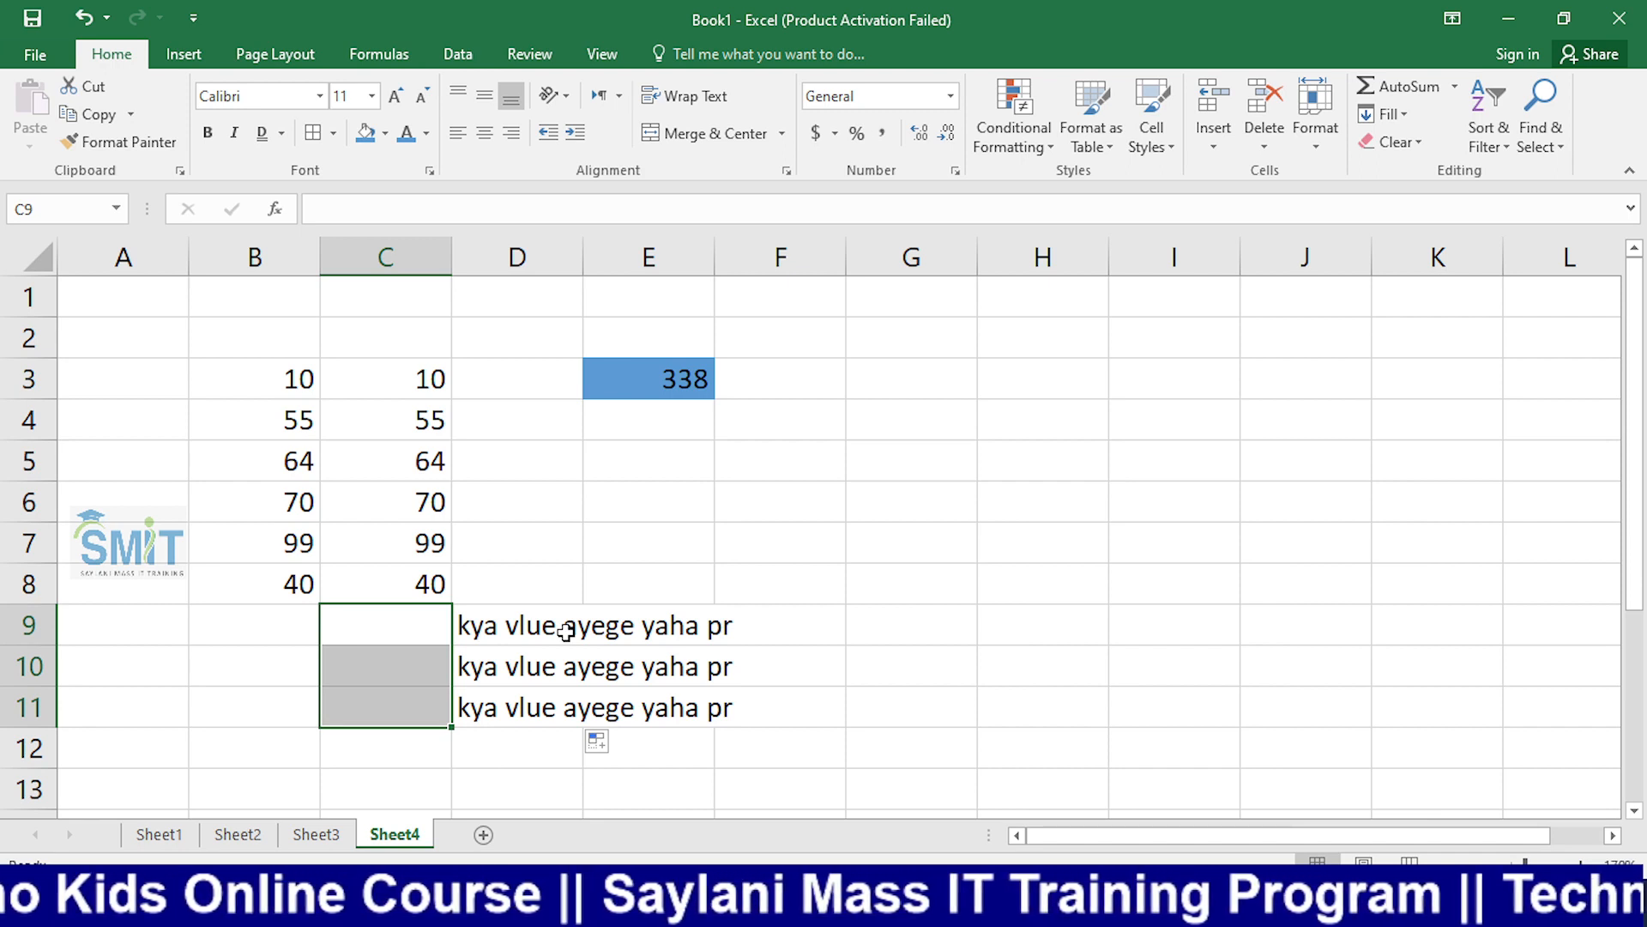
{"action": "left_click", "coordinate": [514, 624]}
{"action": "left_click", "coordinate": [353, 209]}
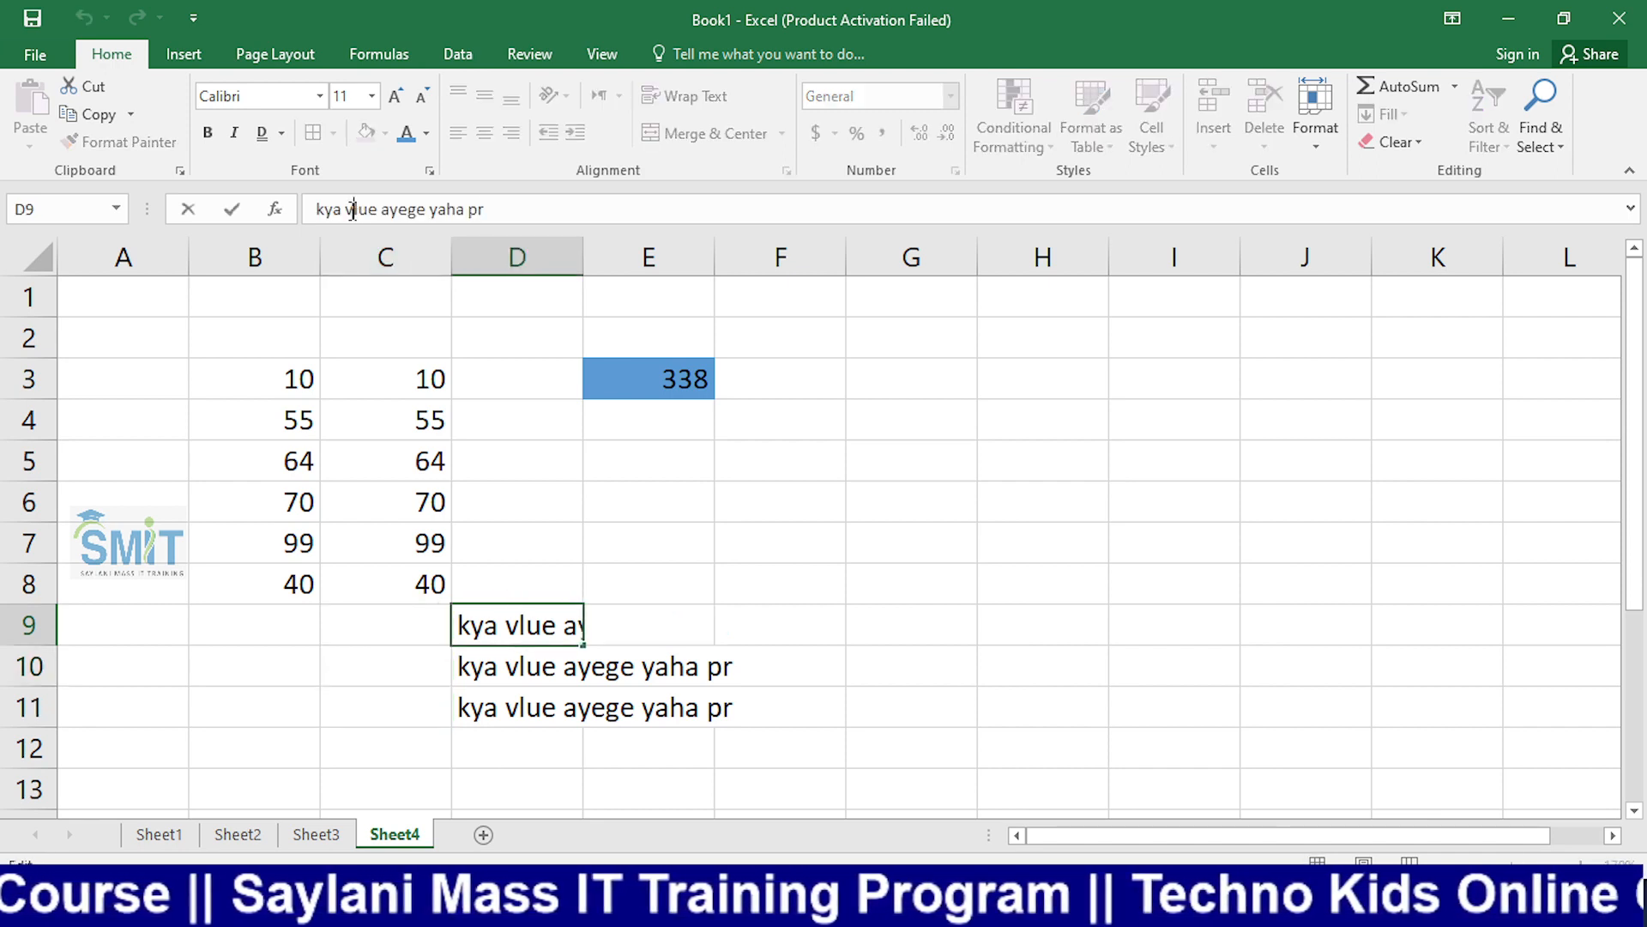
{"action": "type", "text": "a"}
{"action": "key", "text": "Return"}
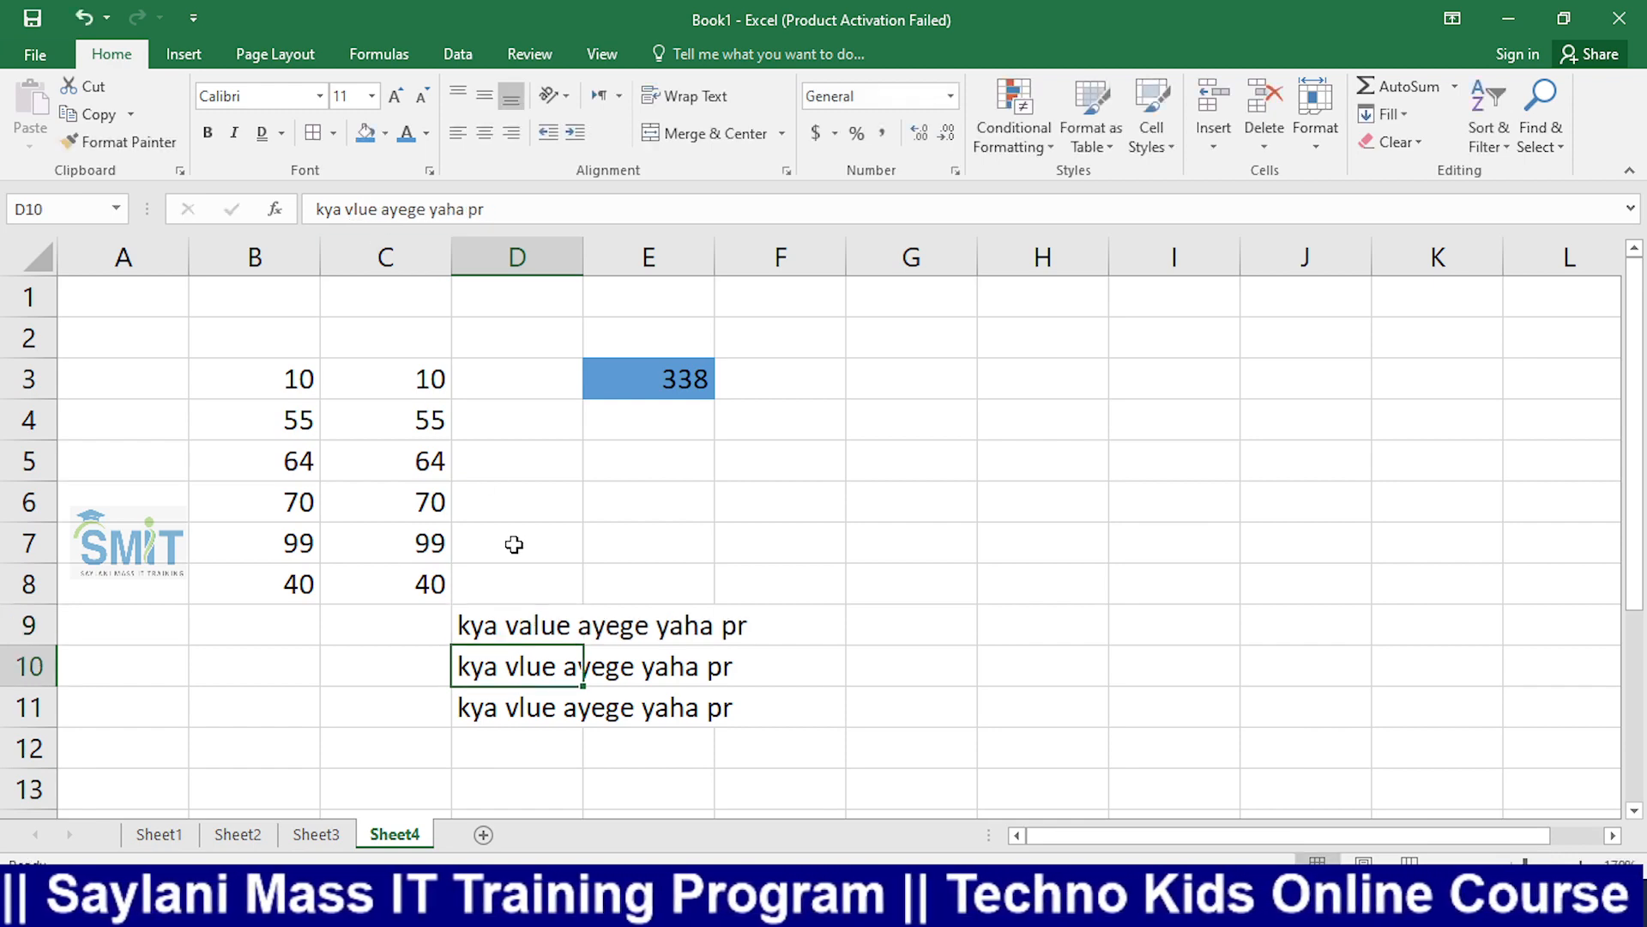
Step: Fill the corrected text from D9 down through D11
{"action": "left_click", "coordinate": [540, 624]}
{"action": "left_click_drag", "start_coordinate": [583, 644], "coordinate": [588, 725]}
{"action": "left_click", "coordinate": [975, 605]}
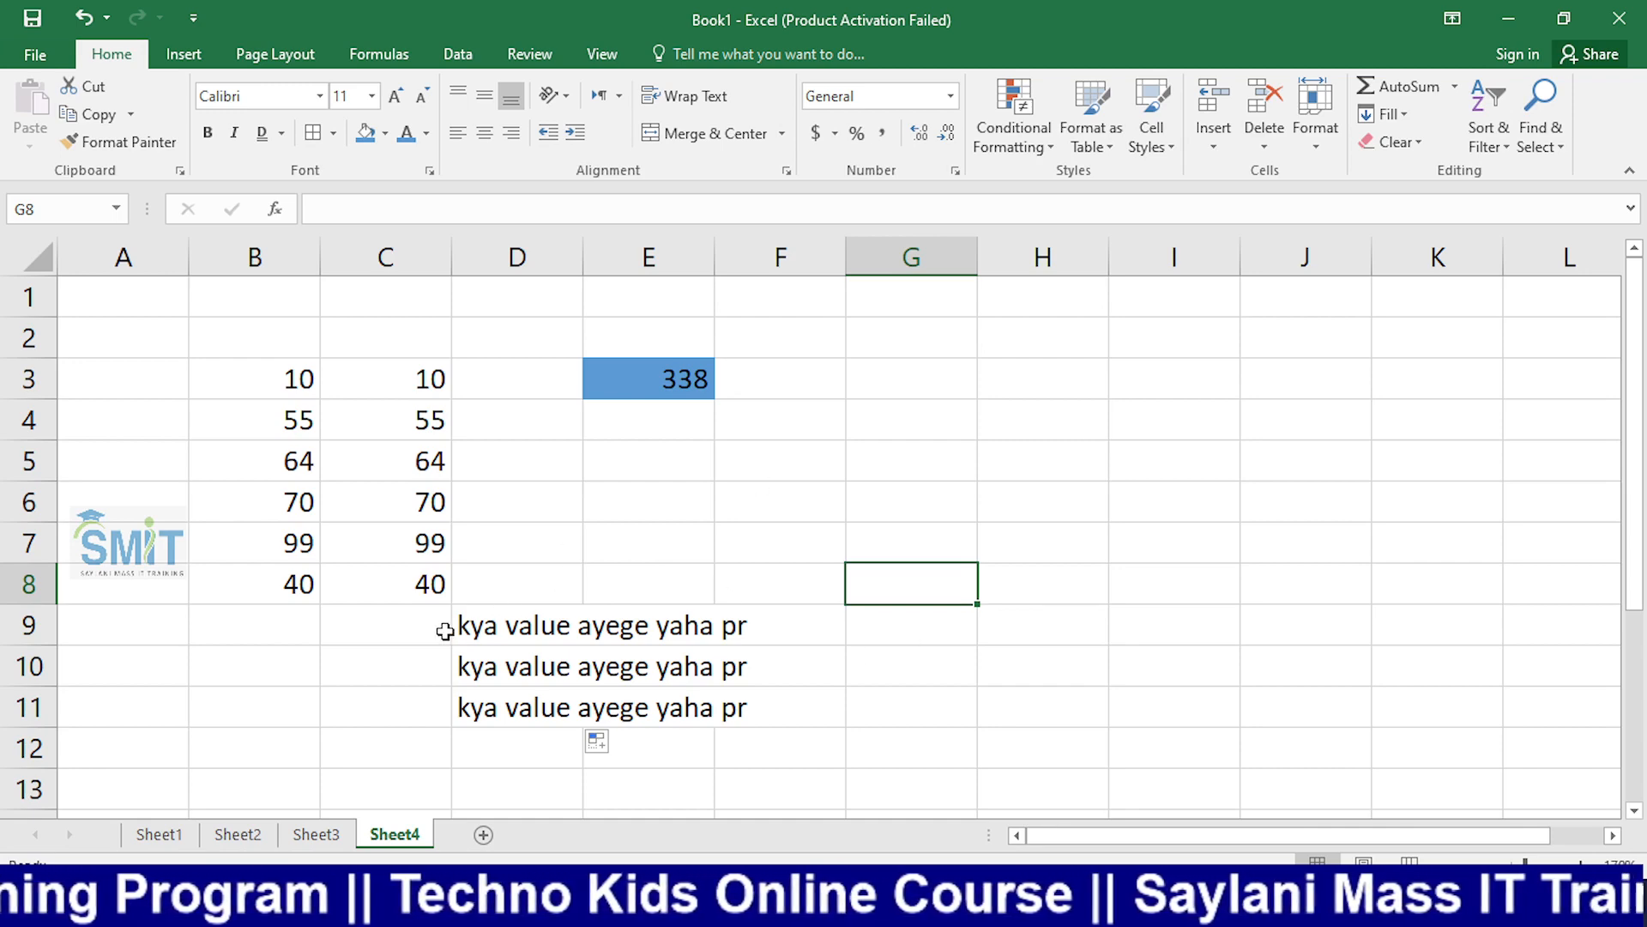
Step: Select the empty cells C9:C12 below the number list, ending with only C9 selected
{"action": "left_click_drag", "start_coordinate": [434, 632], "coordinate": [436, 730]}
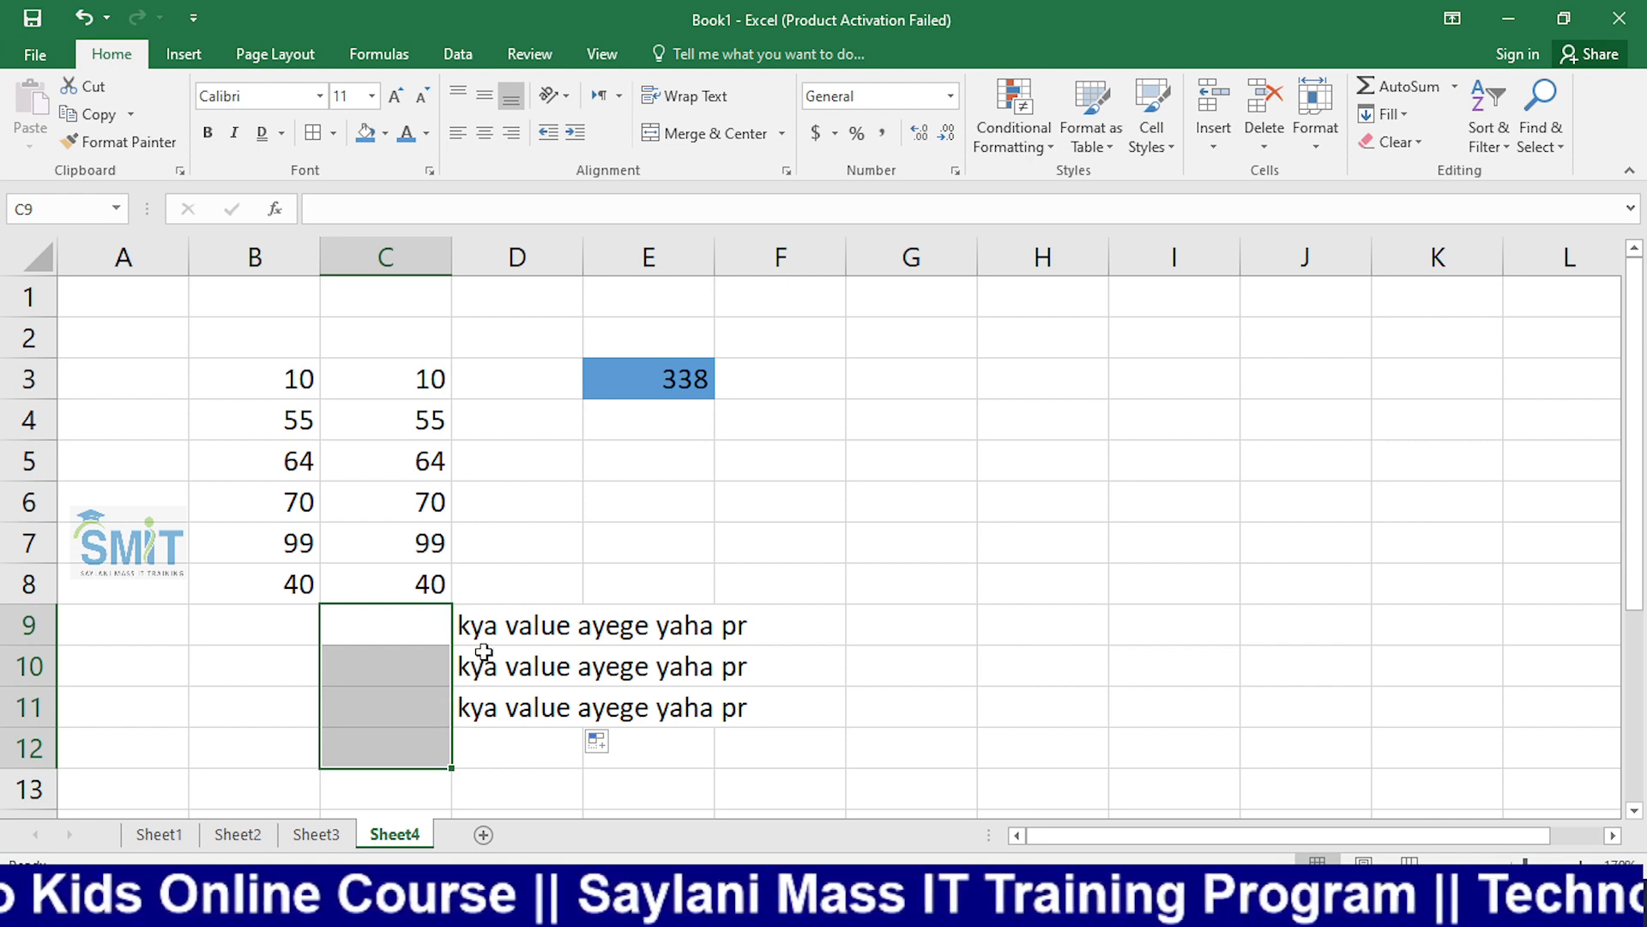
{"action": "left_click", "coordinate": [437, 586]}
{"action": "left_click", "coordinate": [442, 633]}
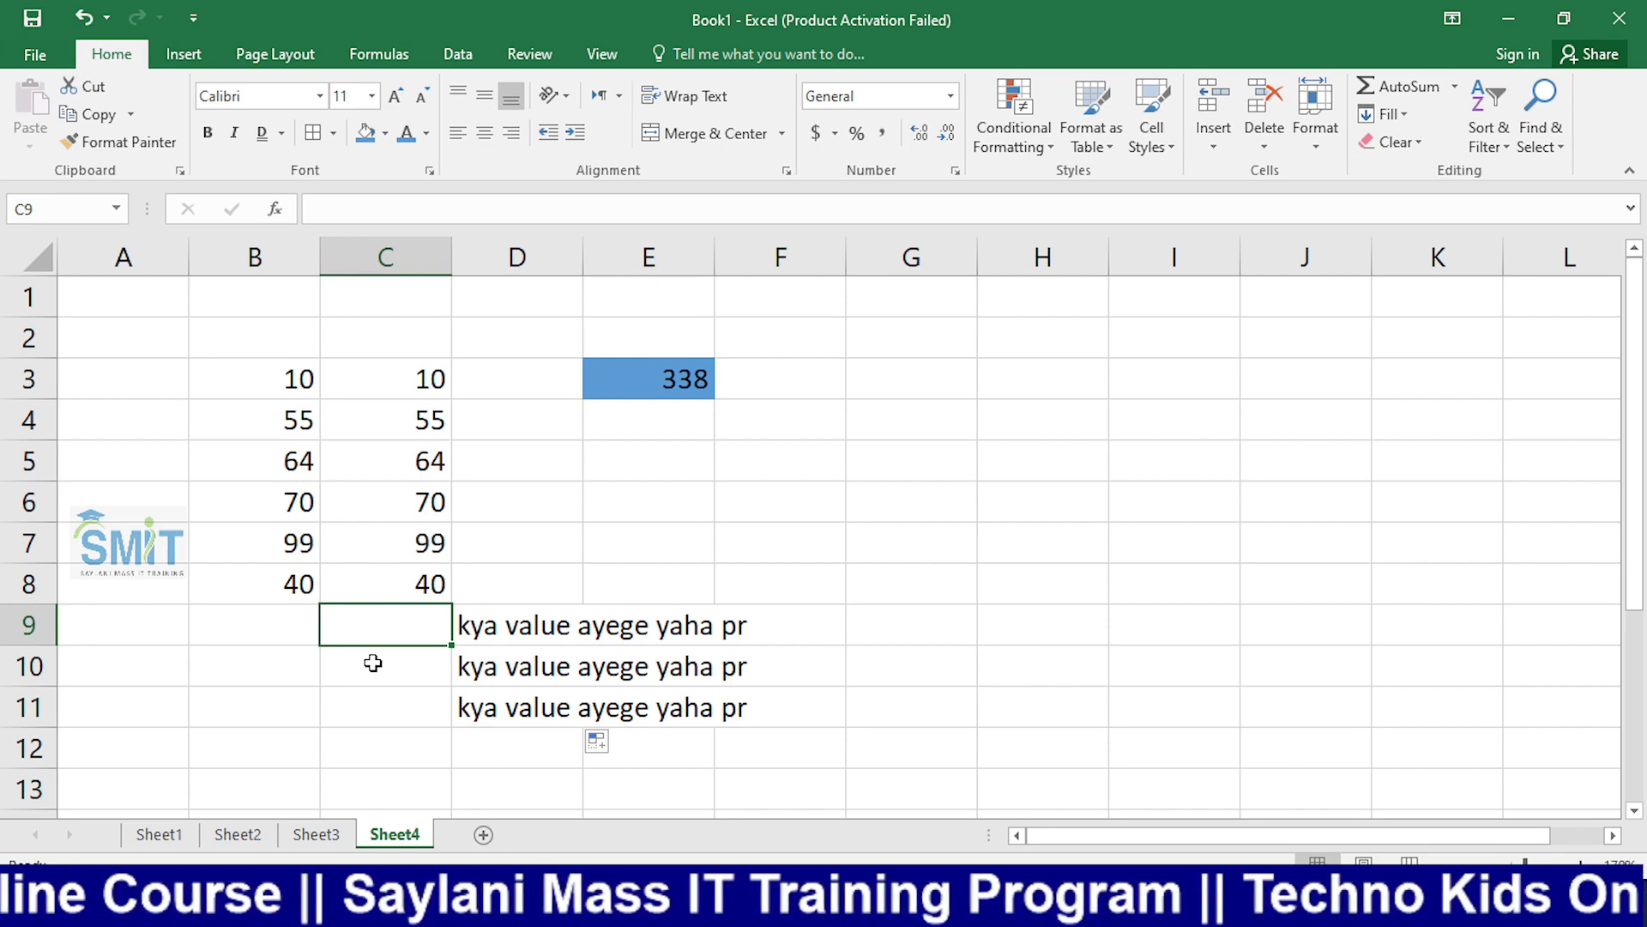
Step: Switch to OBS and make the Camera scene active
{"action": "key", "text": "alt+Tab"}
{"action": "left_click", "coordinate": [159, 674]}
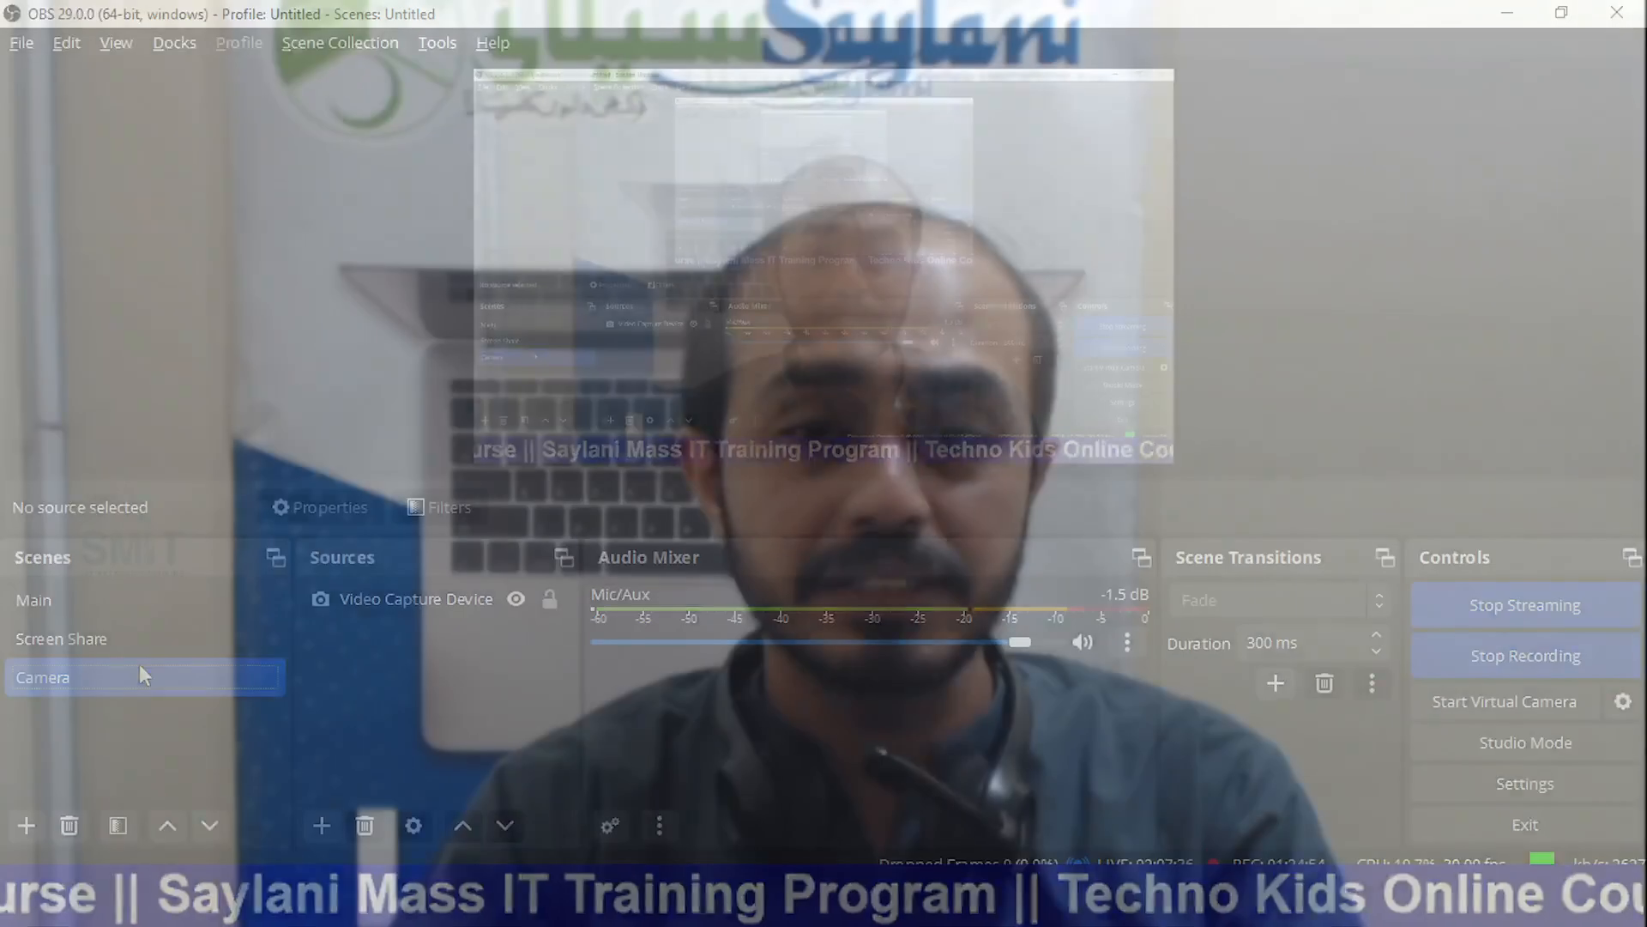
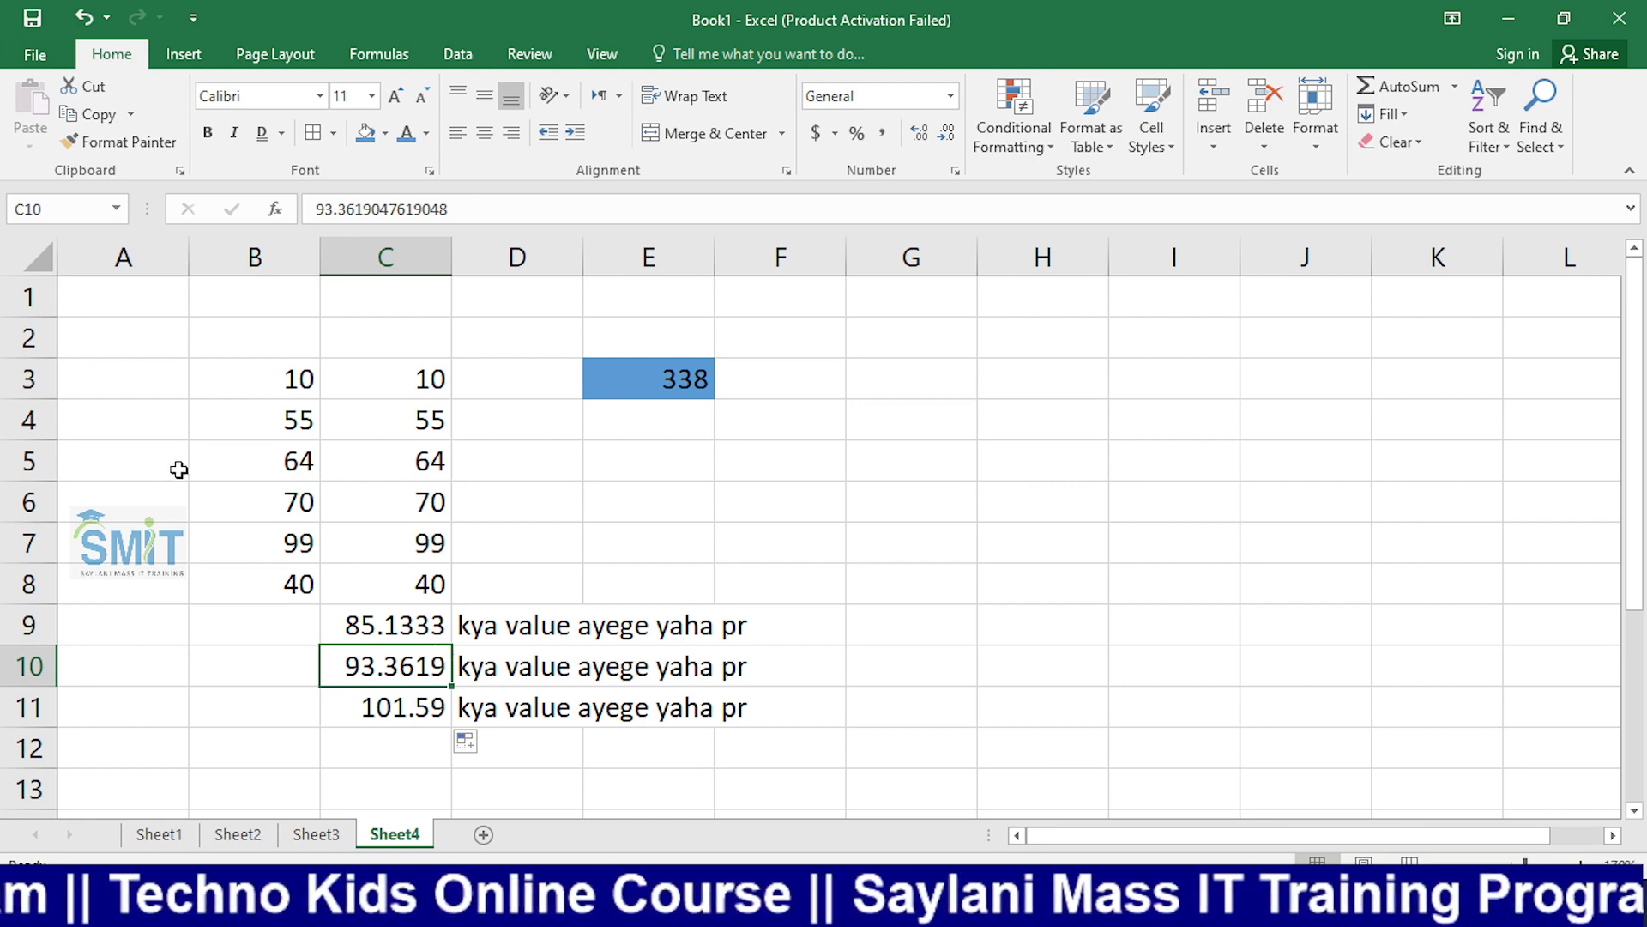
Step: Clear the filled numbers and sample text from the range C9:F11
{"action": "left_click_drag", "start_coordinate": [399, 373], "coordinate": [393, 420]}
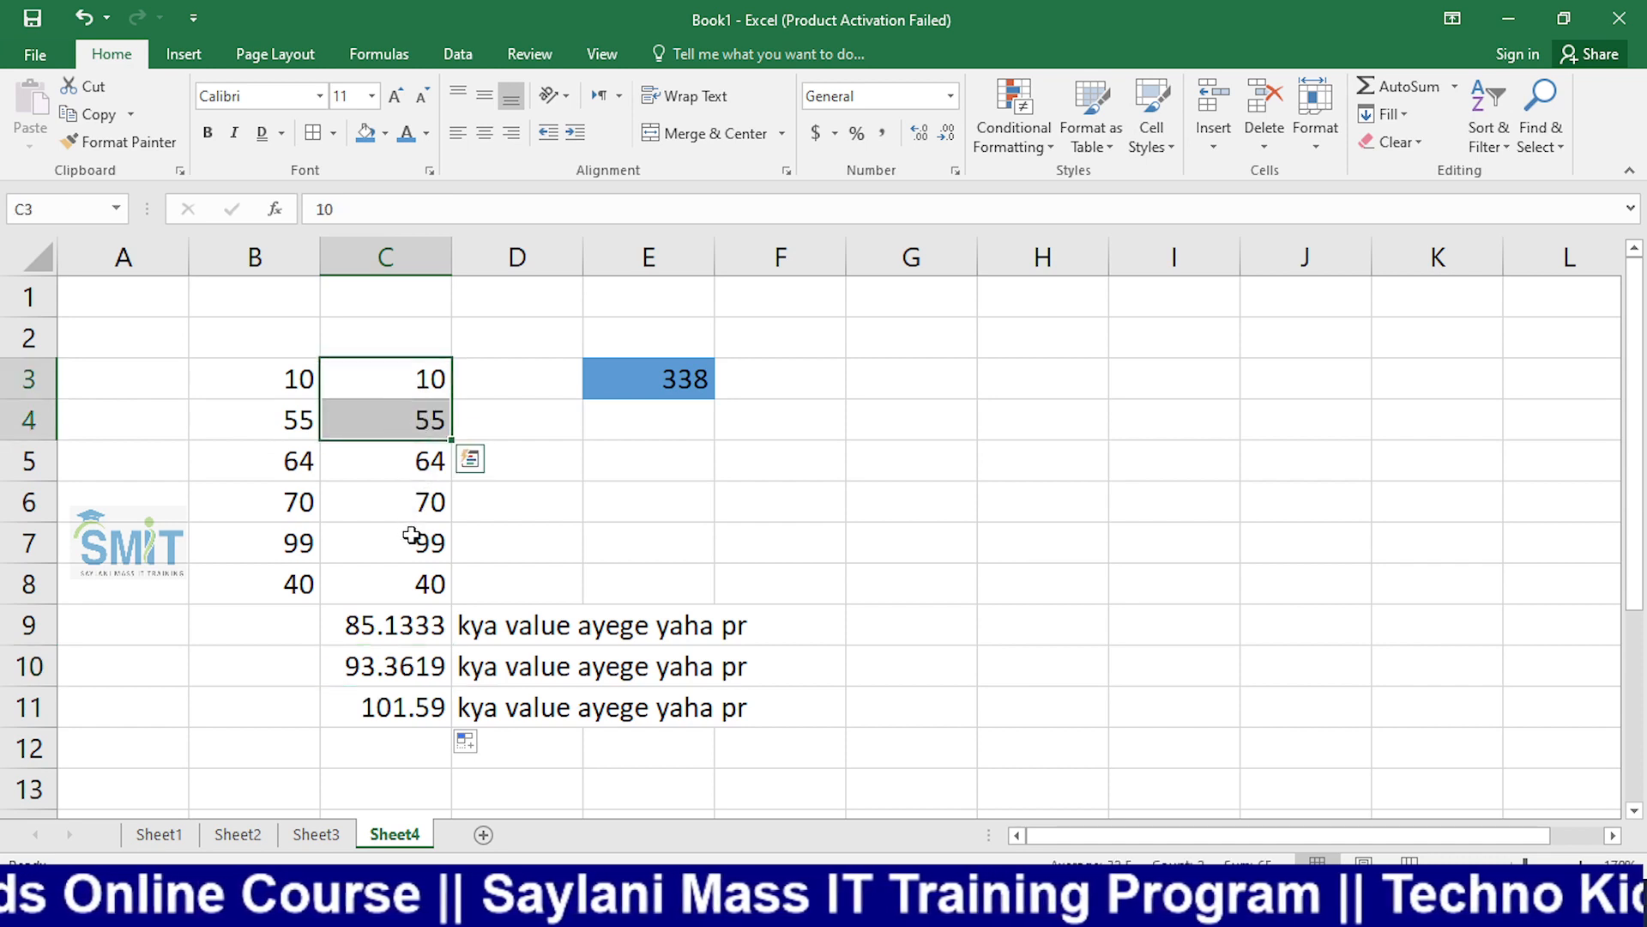
{"action": "left_click_drag", "start_coordinate": [425, 624], "coordinate": [838, 712]}
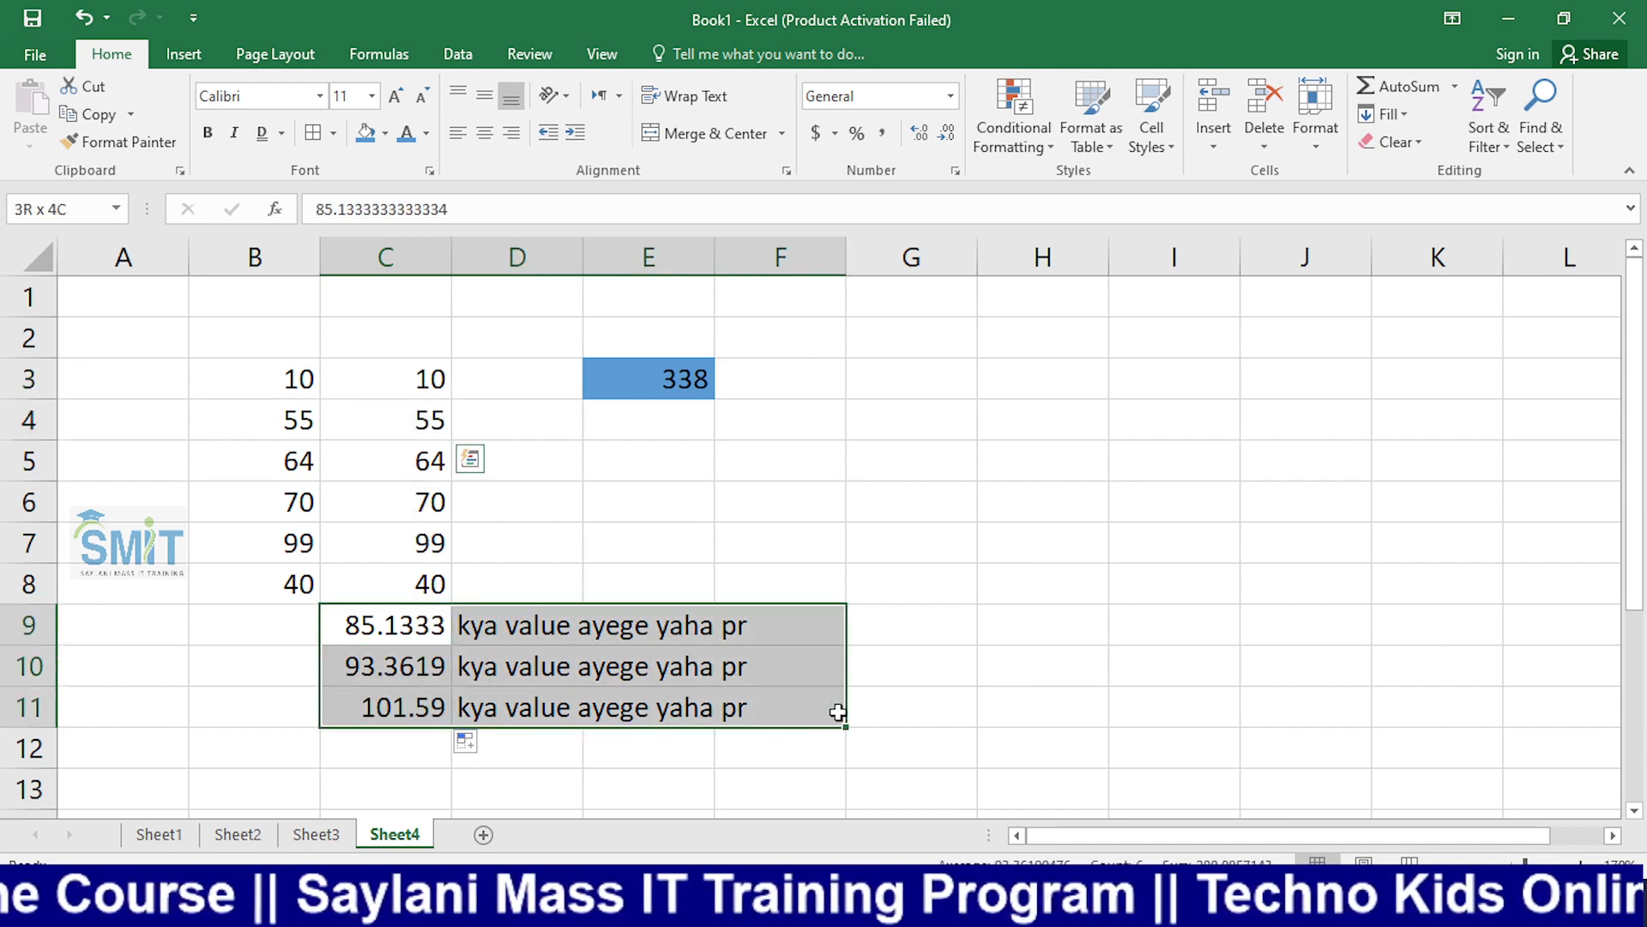
{"action": "key", "text": "Delete"}
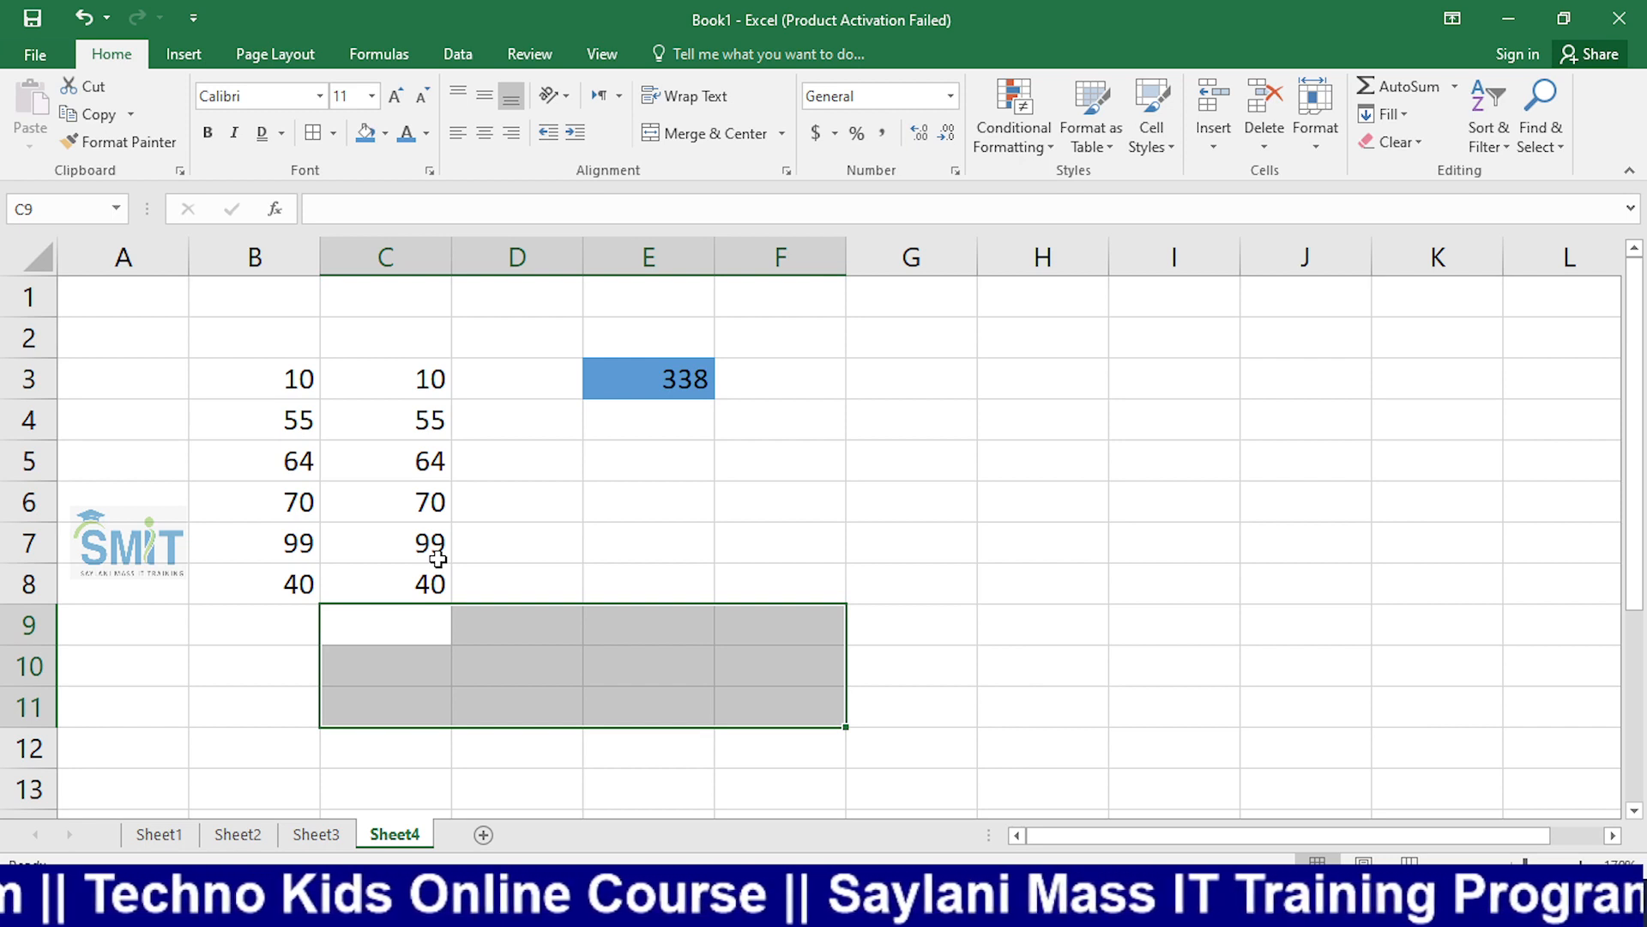
Step: Enter 10 in cell G3 and 5 in cell G4
{"action": "left_click", "coordinate": [918, 393]}
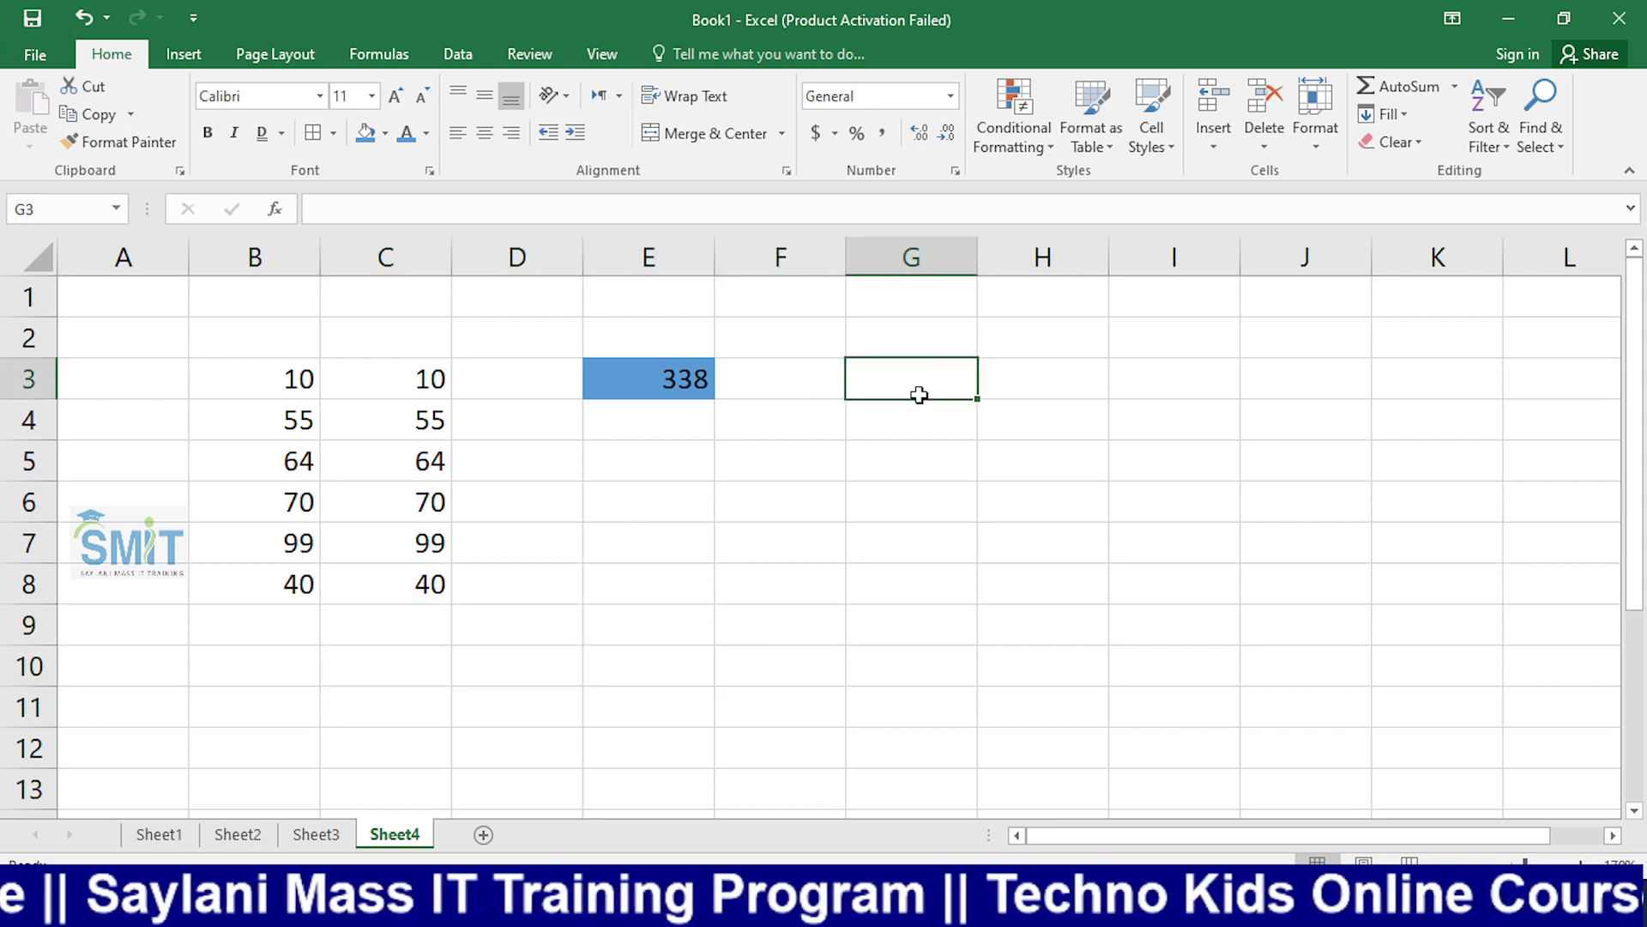
{"action": "type", "text": "10"}
{"action": "key", "text": "Return"}
{"action": "type", "text": "5"}
{"action": "key", "text": "Return"}
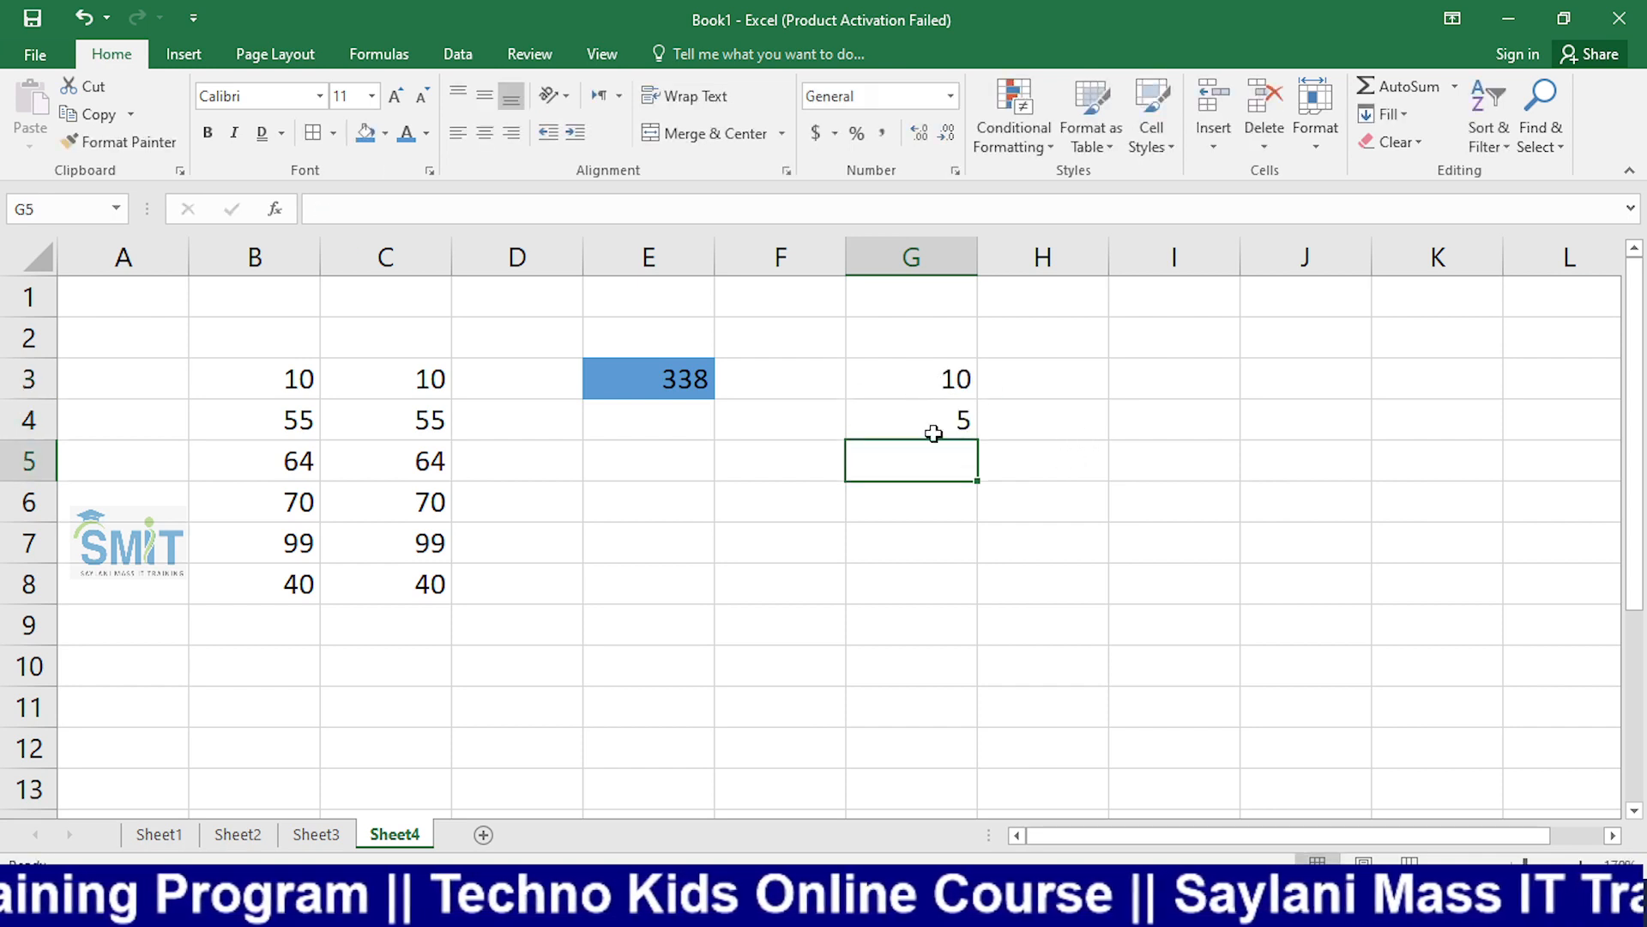
Step: Fill the descending series from G3:G4 down to G11, and clear the whole series again
{"action": "left_click", "coordinate": [922, 380]}
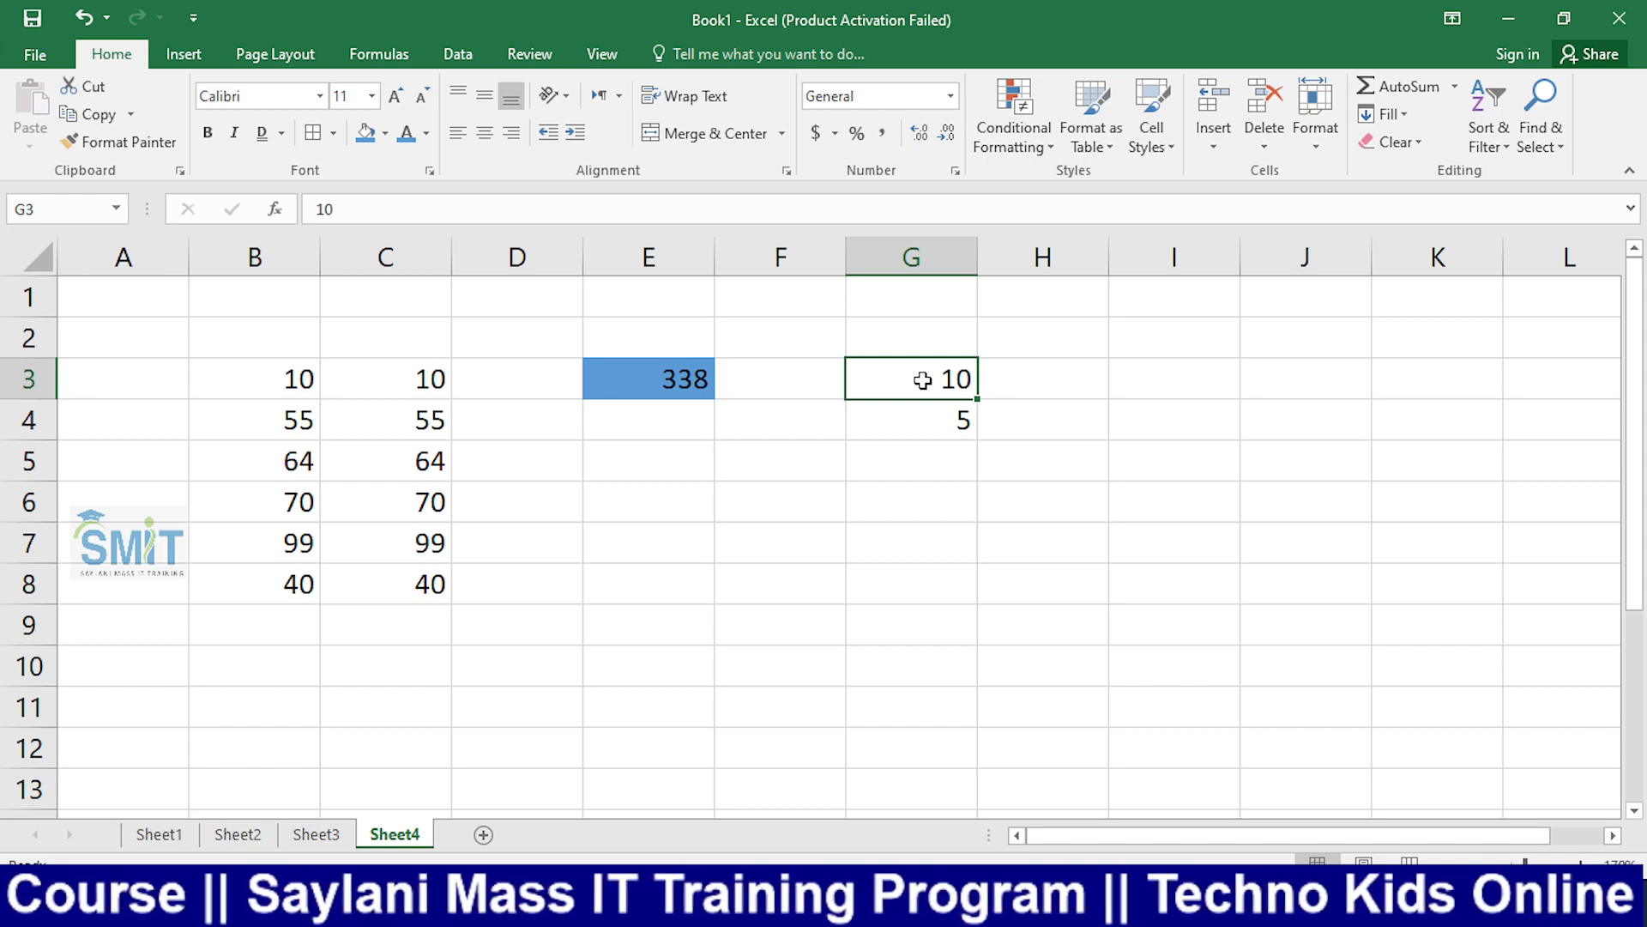
{"action": "left_click_drag", "start_coordinate": [923, 394], "coordinate": [983, 712]}
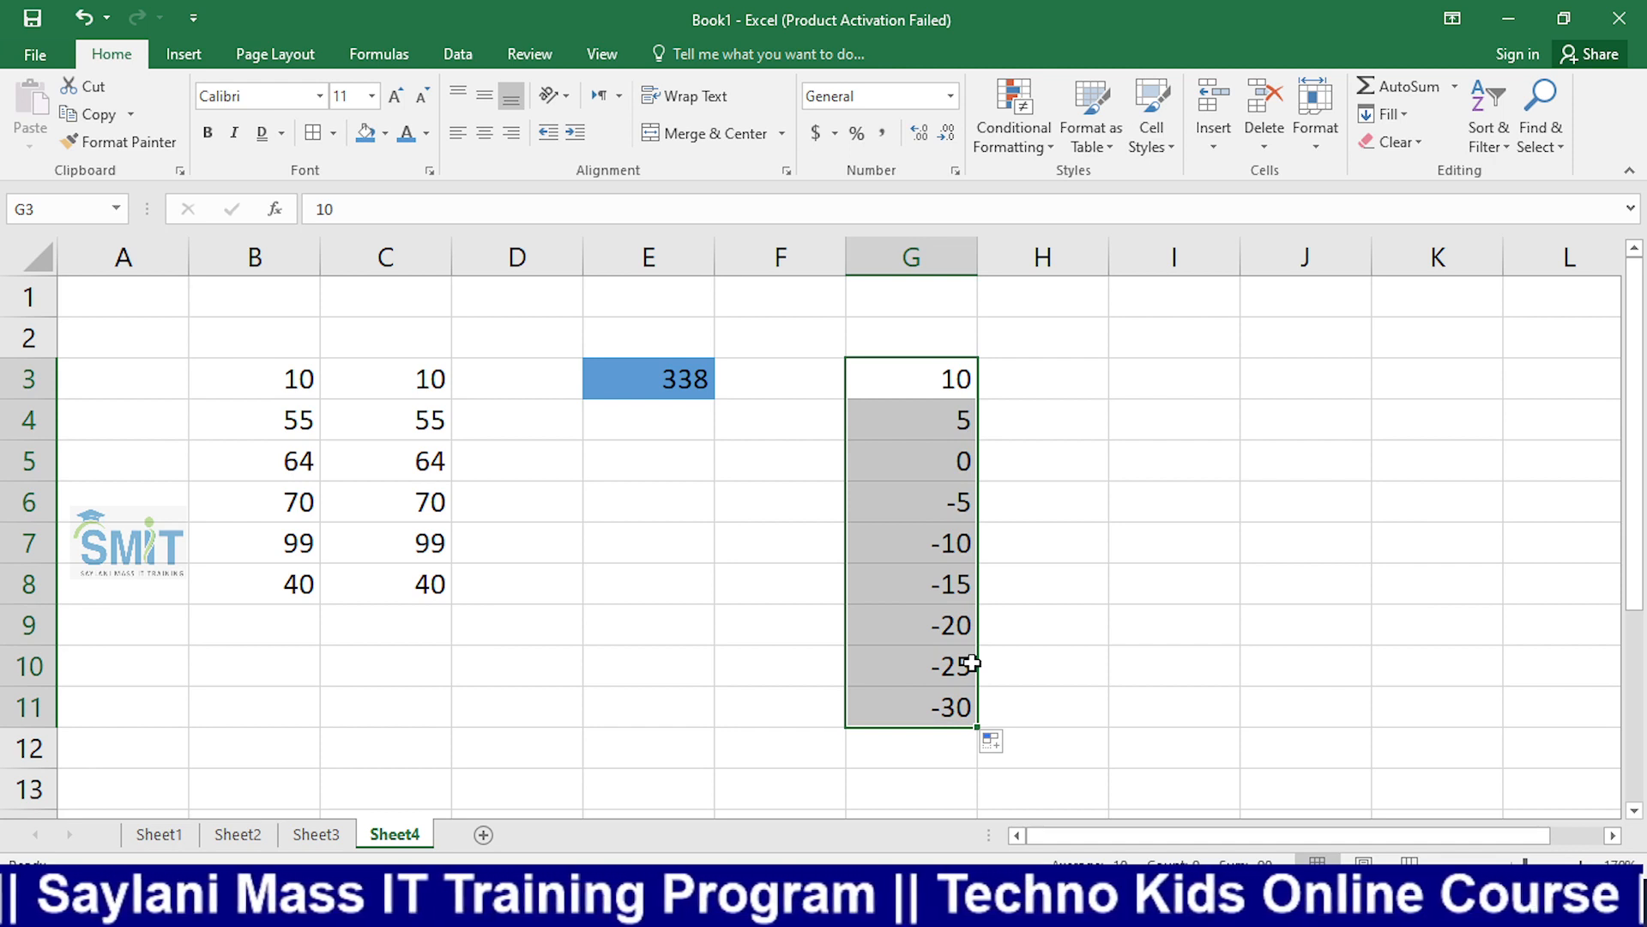
{"action": "key", "text": "Delete"}
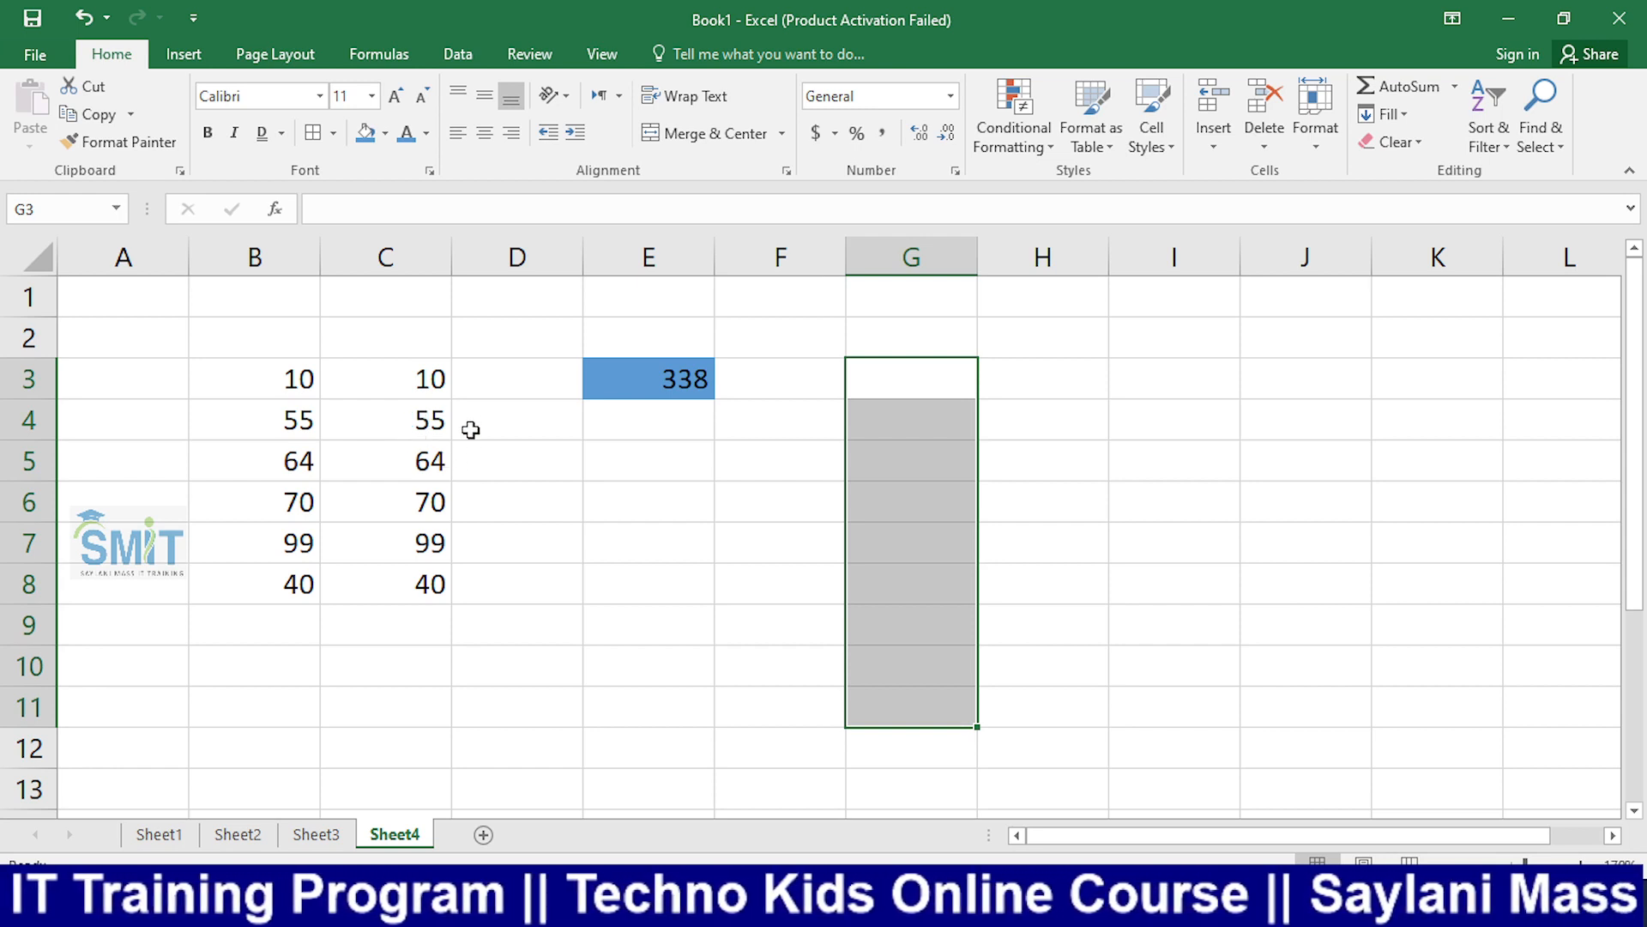
Step: Enter the formula =10+55+64+70+99+40 in cell B9 to add the column B numbers as typed values
{"action": "left_click_drag", "start_coordinate": [299, 626], "coordinate": [388, 625]}
{"action": "left_click", "coordinate": [278, 616]}
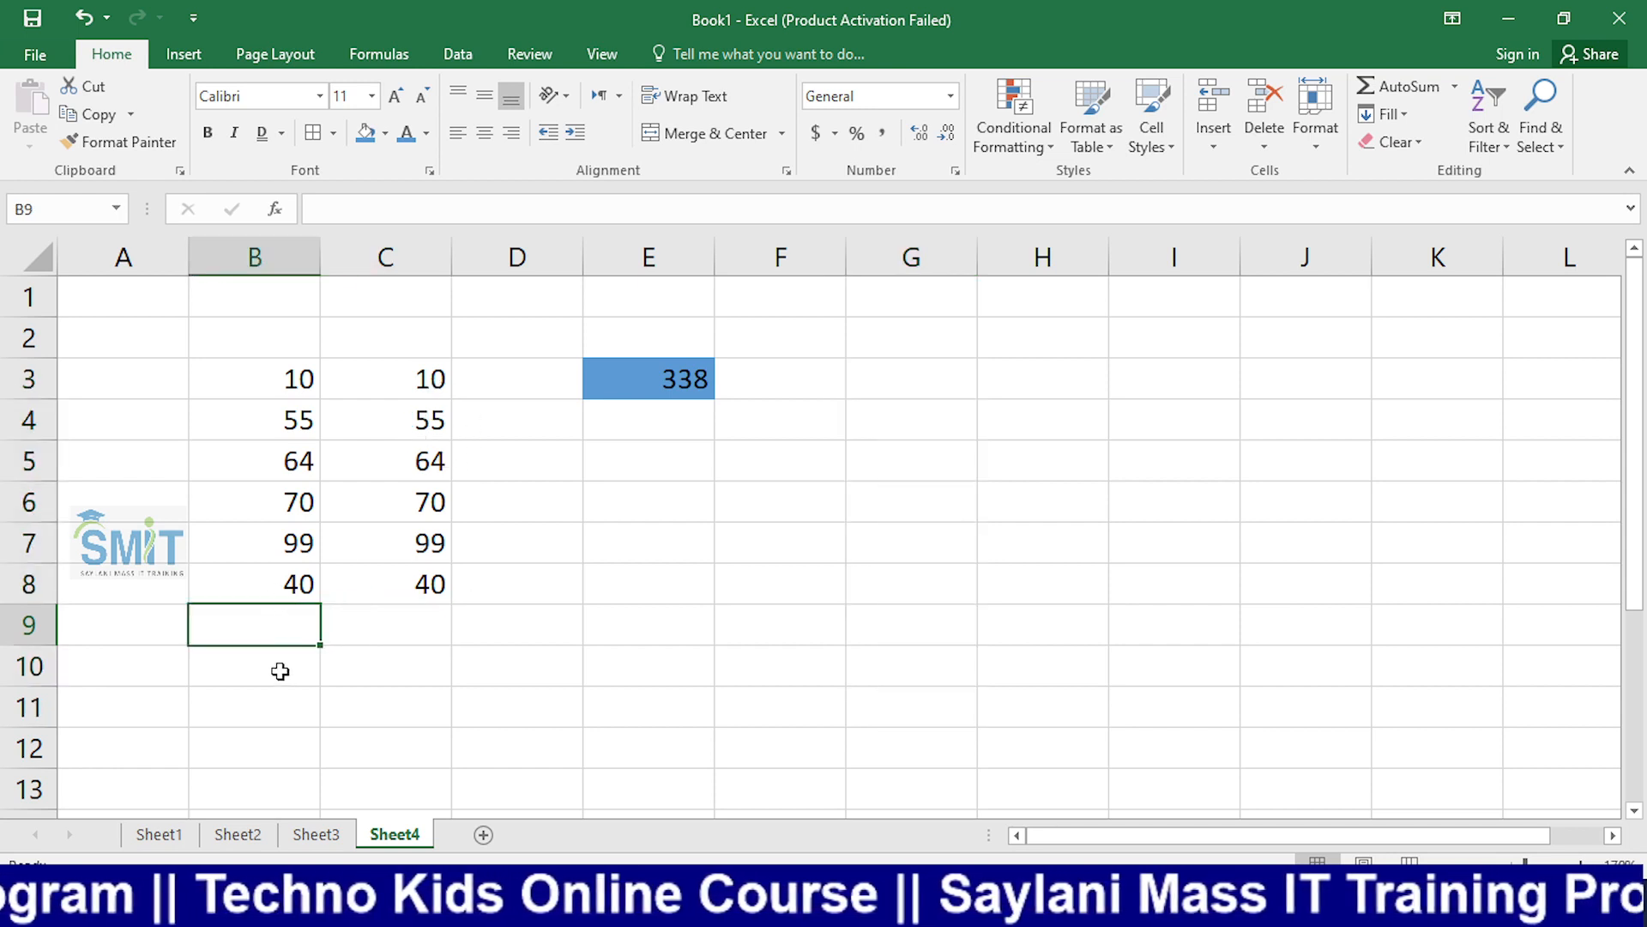
{"action": "type", "text": "="}
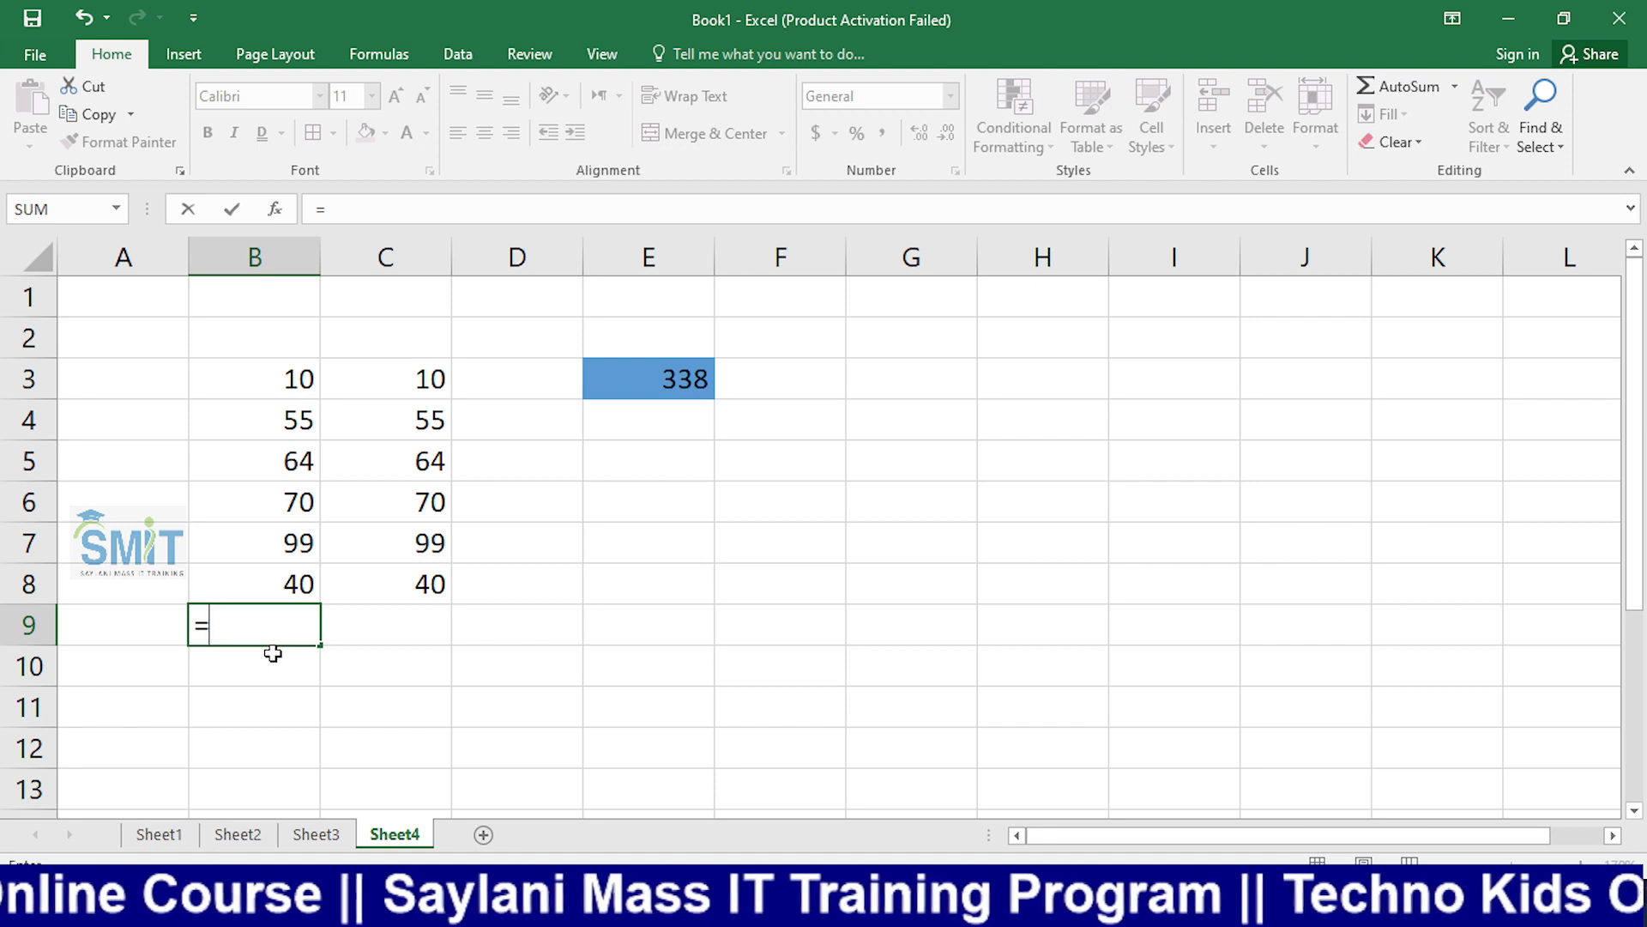
{"action": "type", "text": "10+55"}
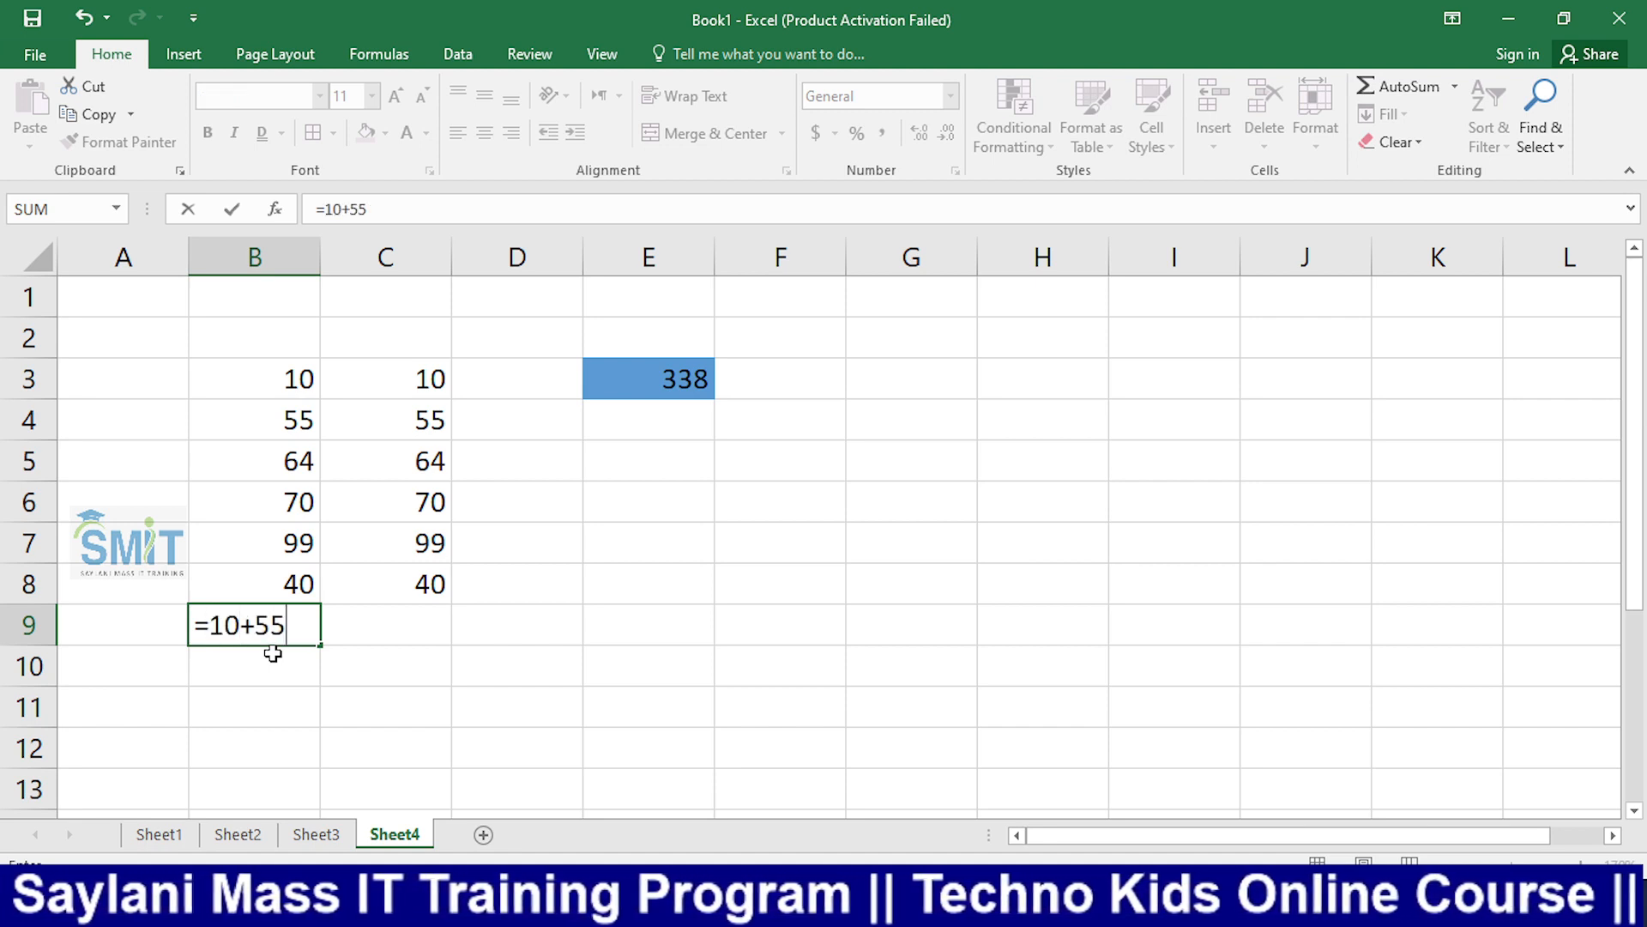
{"action": "type", "text": "+64+"}
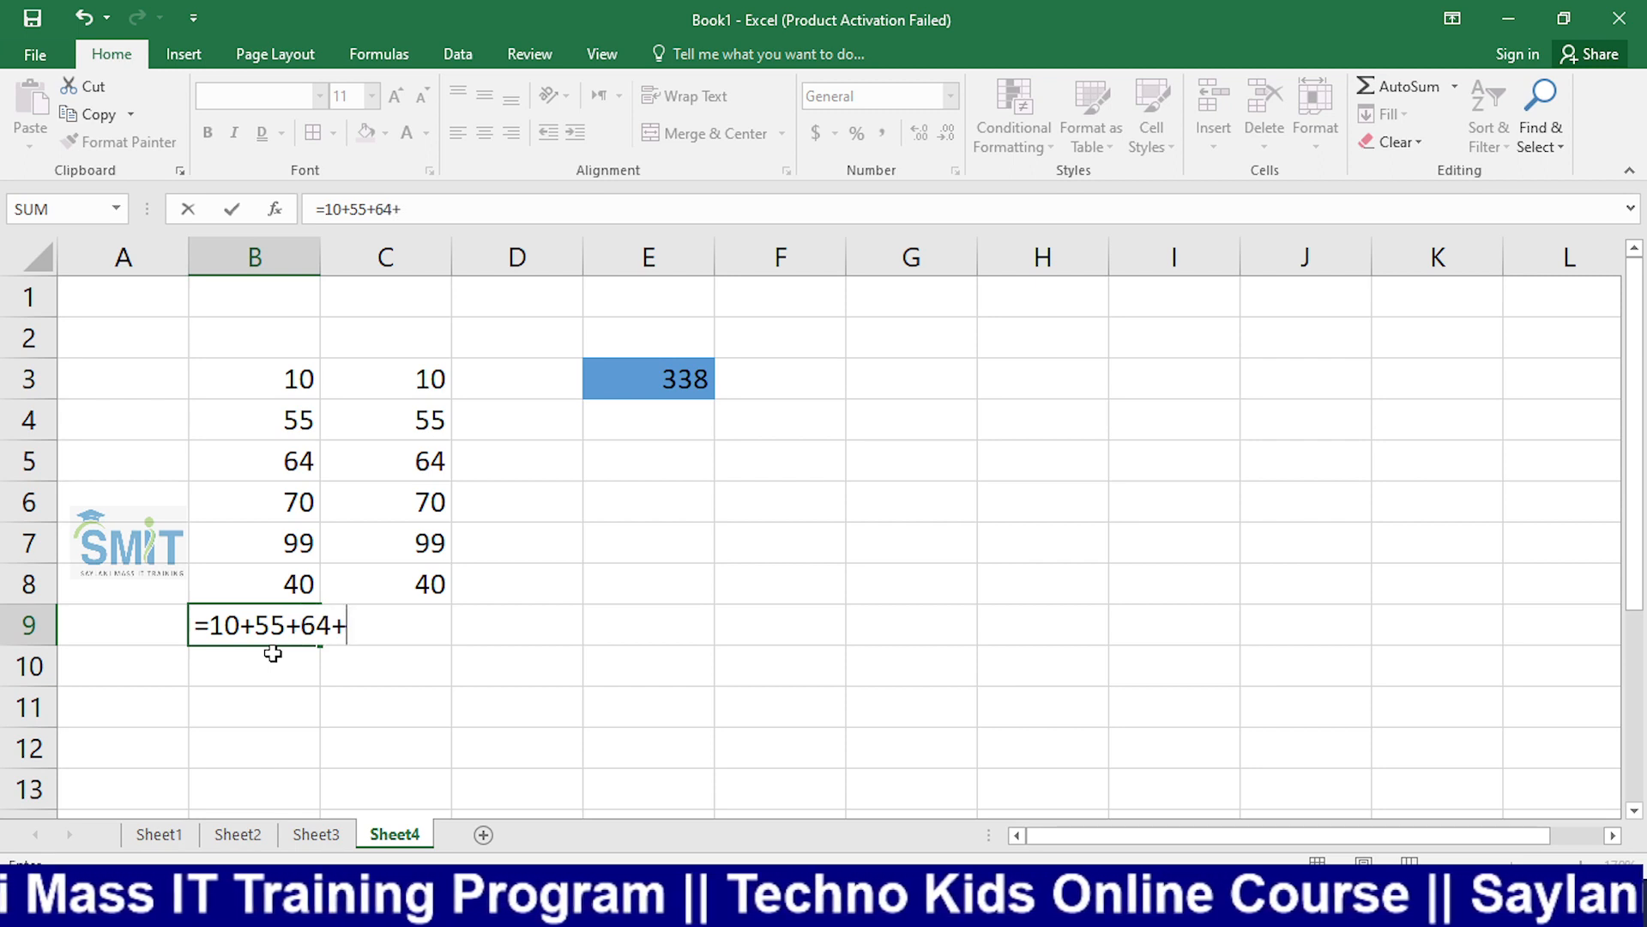
{"action": "type", "text": "70+"}
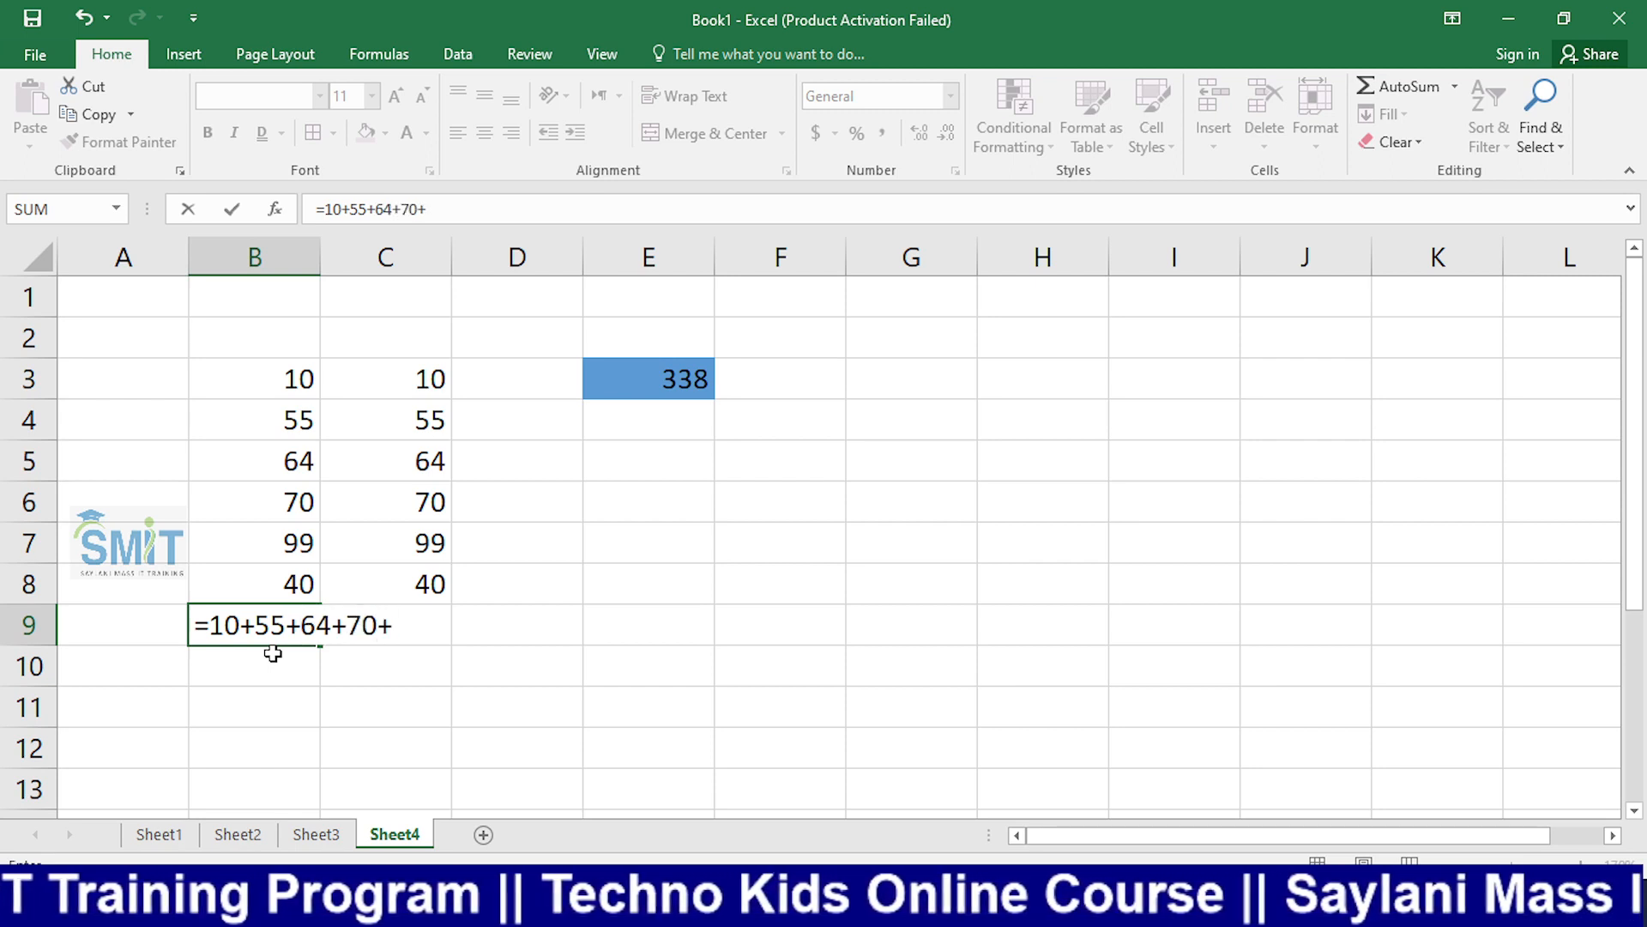
{"action": "type", "text": "99+40"}
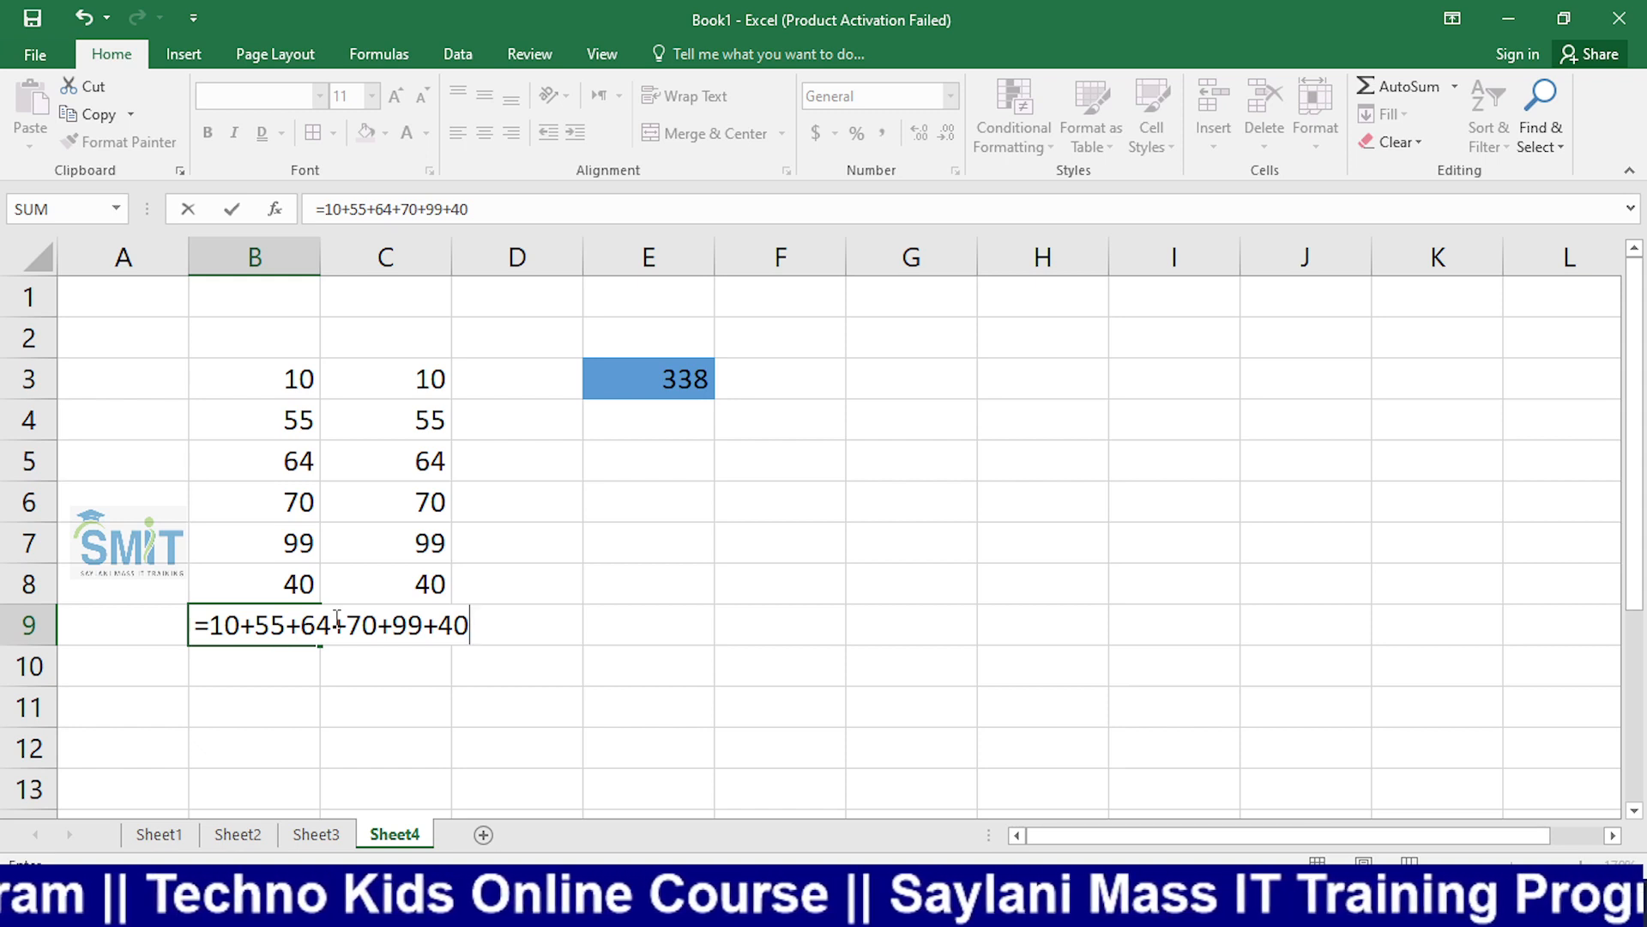
{"action": "key", "text": "Return"}
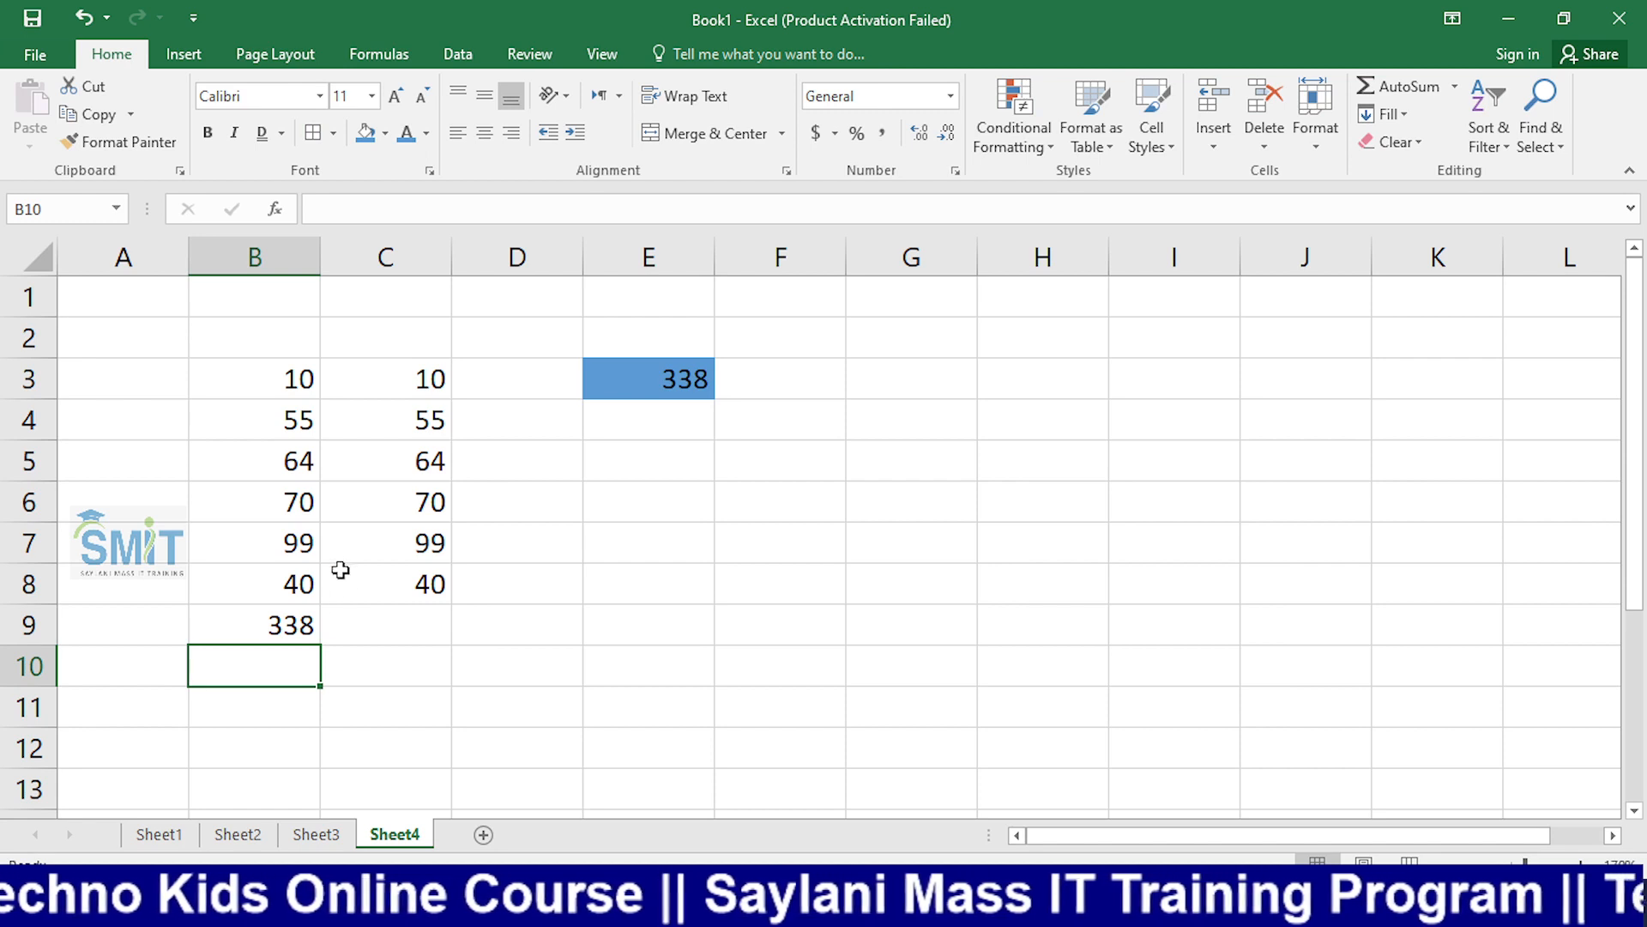
{"action": "left_click", "coordinate": [427, 636]}
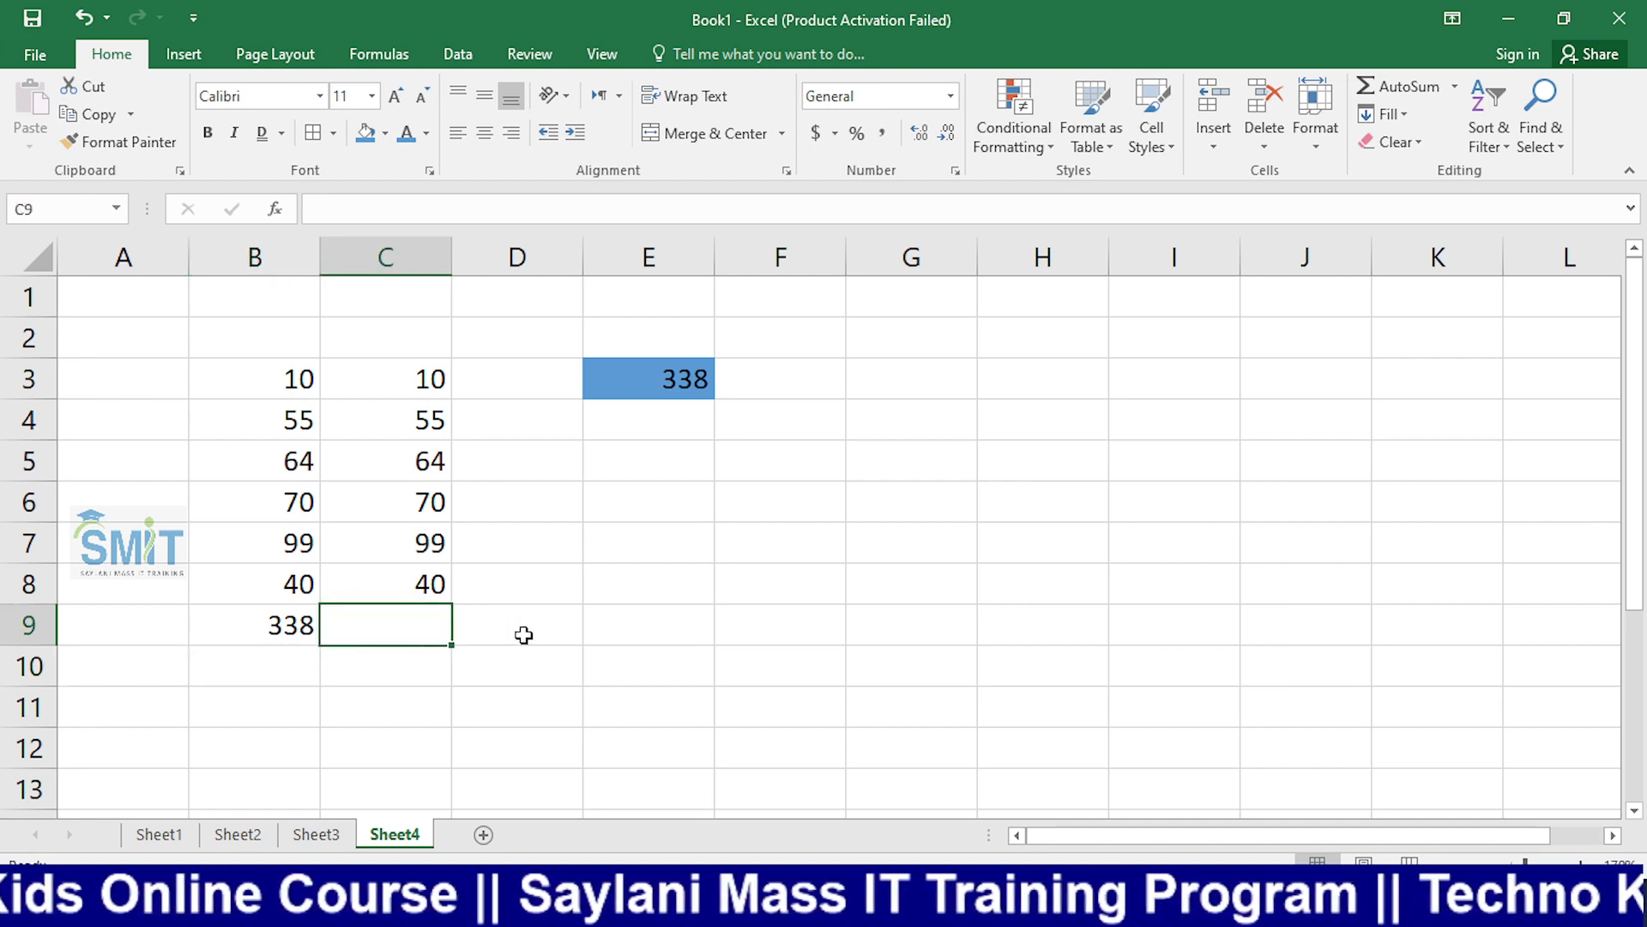
{"action": "type", "text": "="}
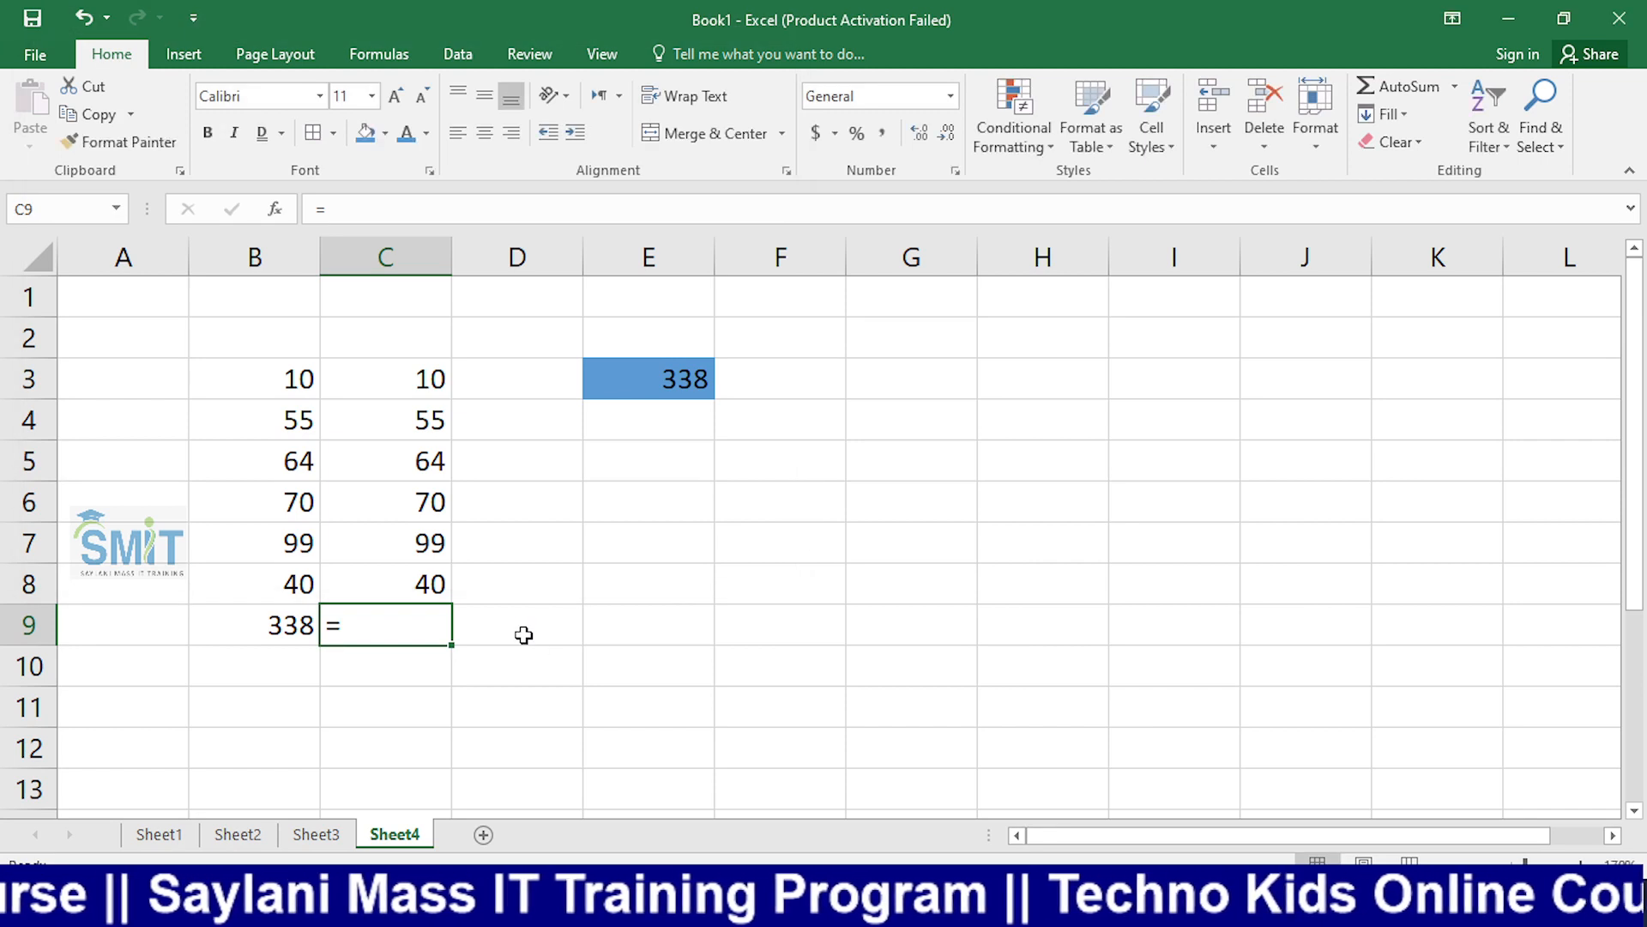
{"action": "key", "text": "Down"}
{"action": "key", "text": "Up"}
{"action": "key", "text": "Delete"}
Step: Inspect the typed-number formula inside cell B9 and leave it as it is
{"action": "key", "text": "Left"}
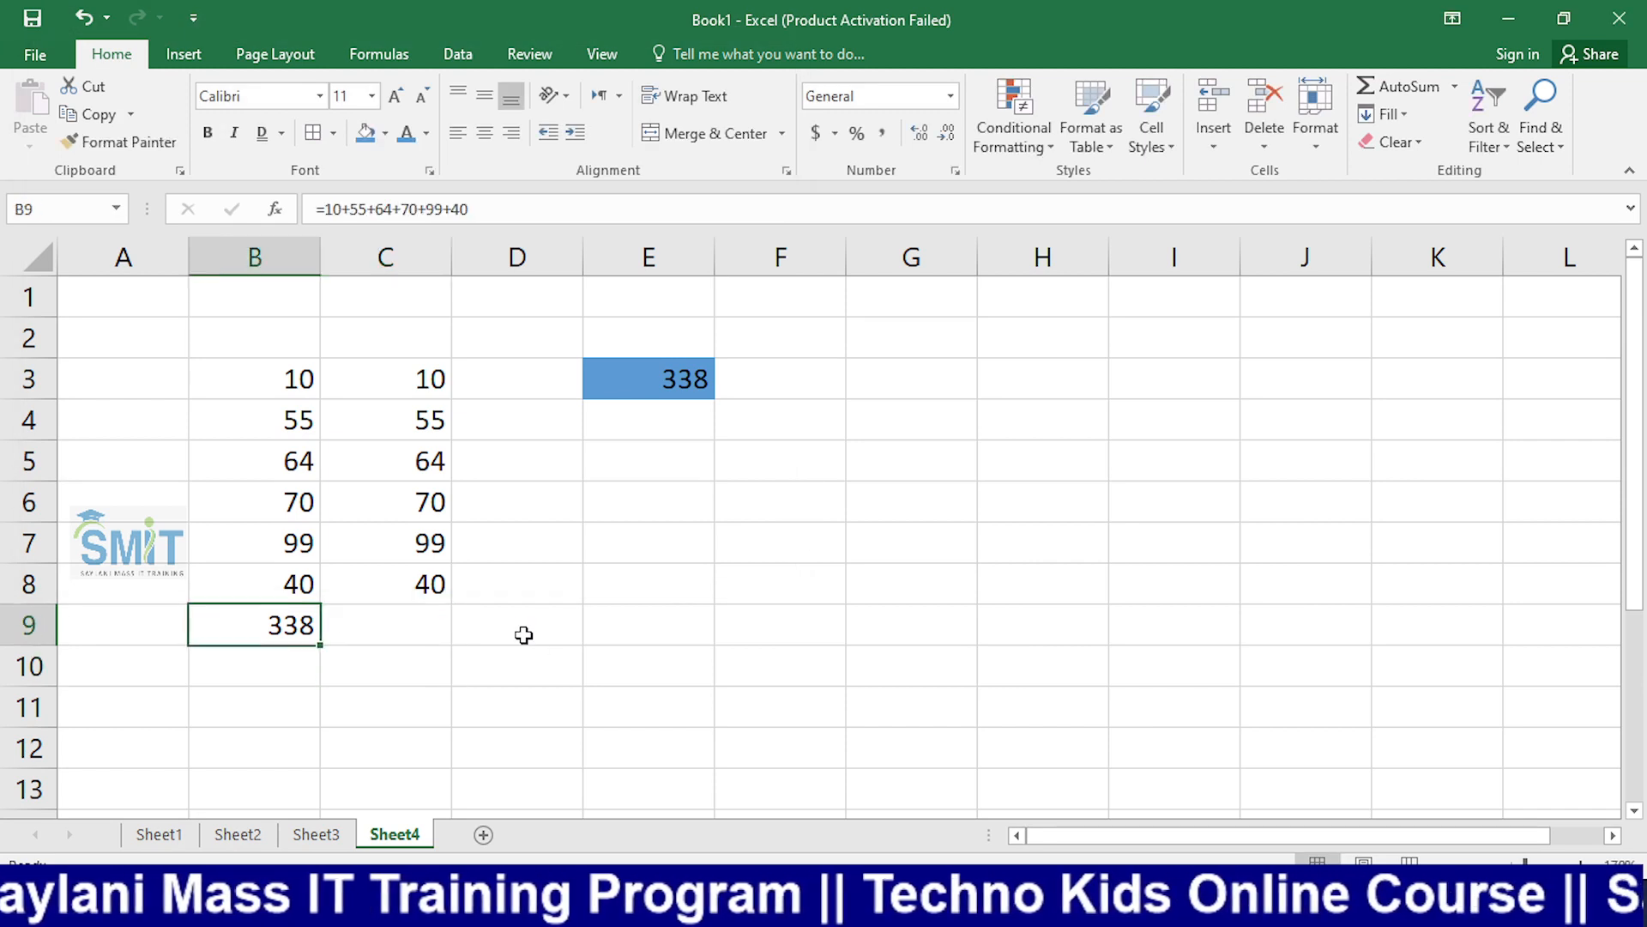
{"action": "double_click", "coordinate": [224, 619]}
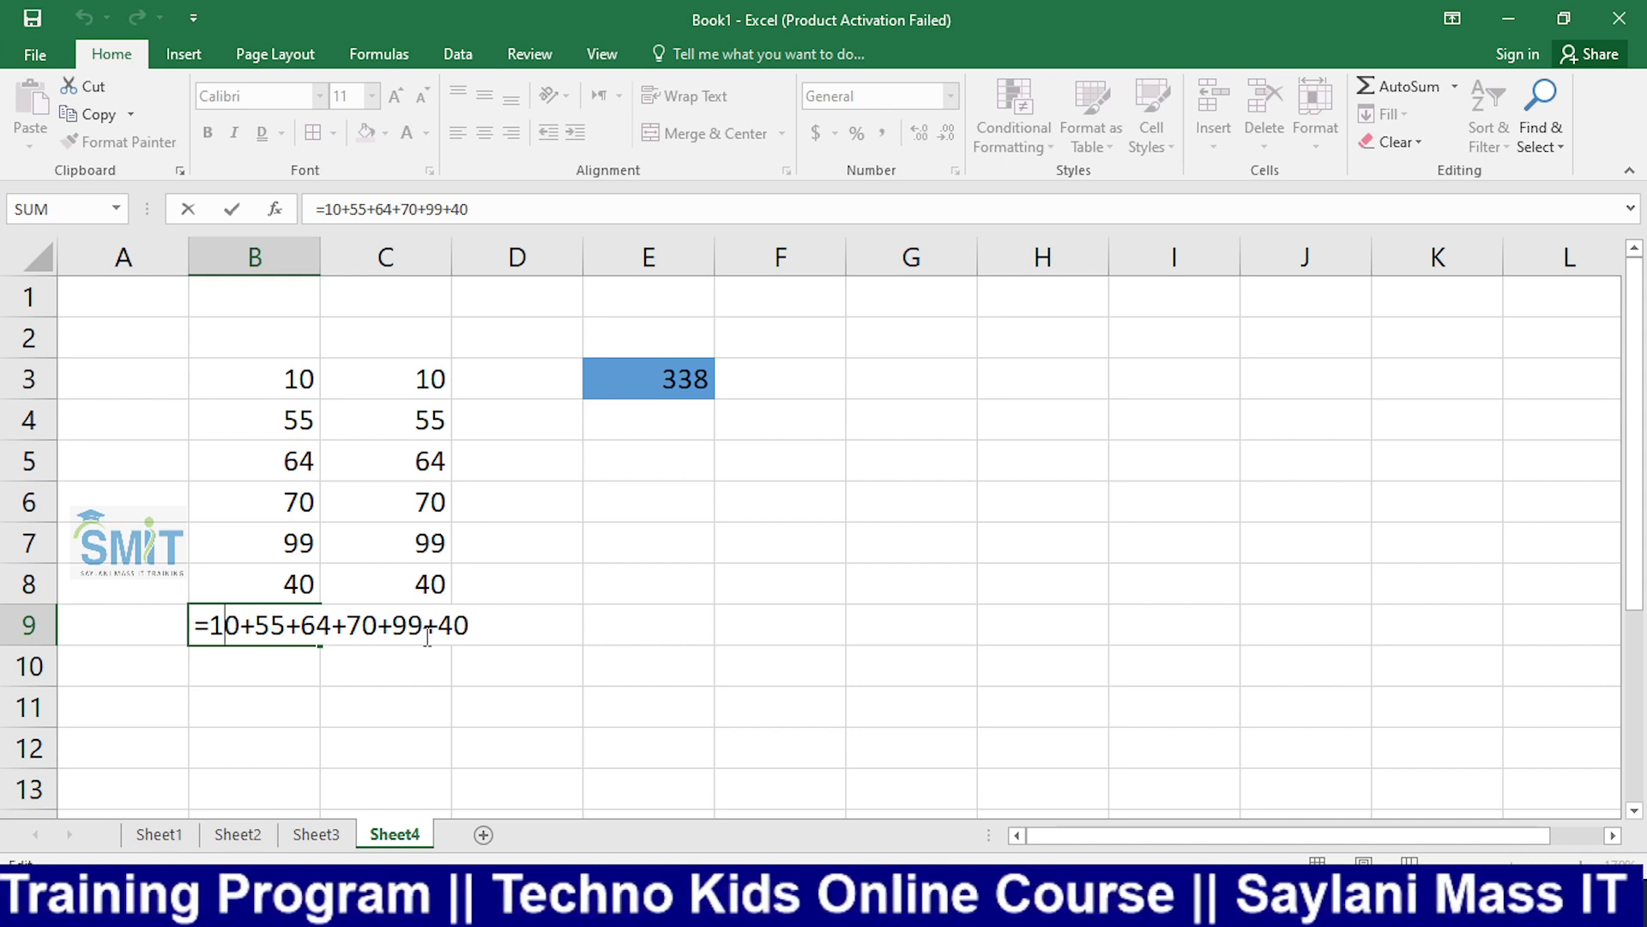
{"action": "key", "text": "ctrl+Return"}
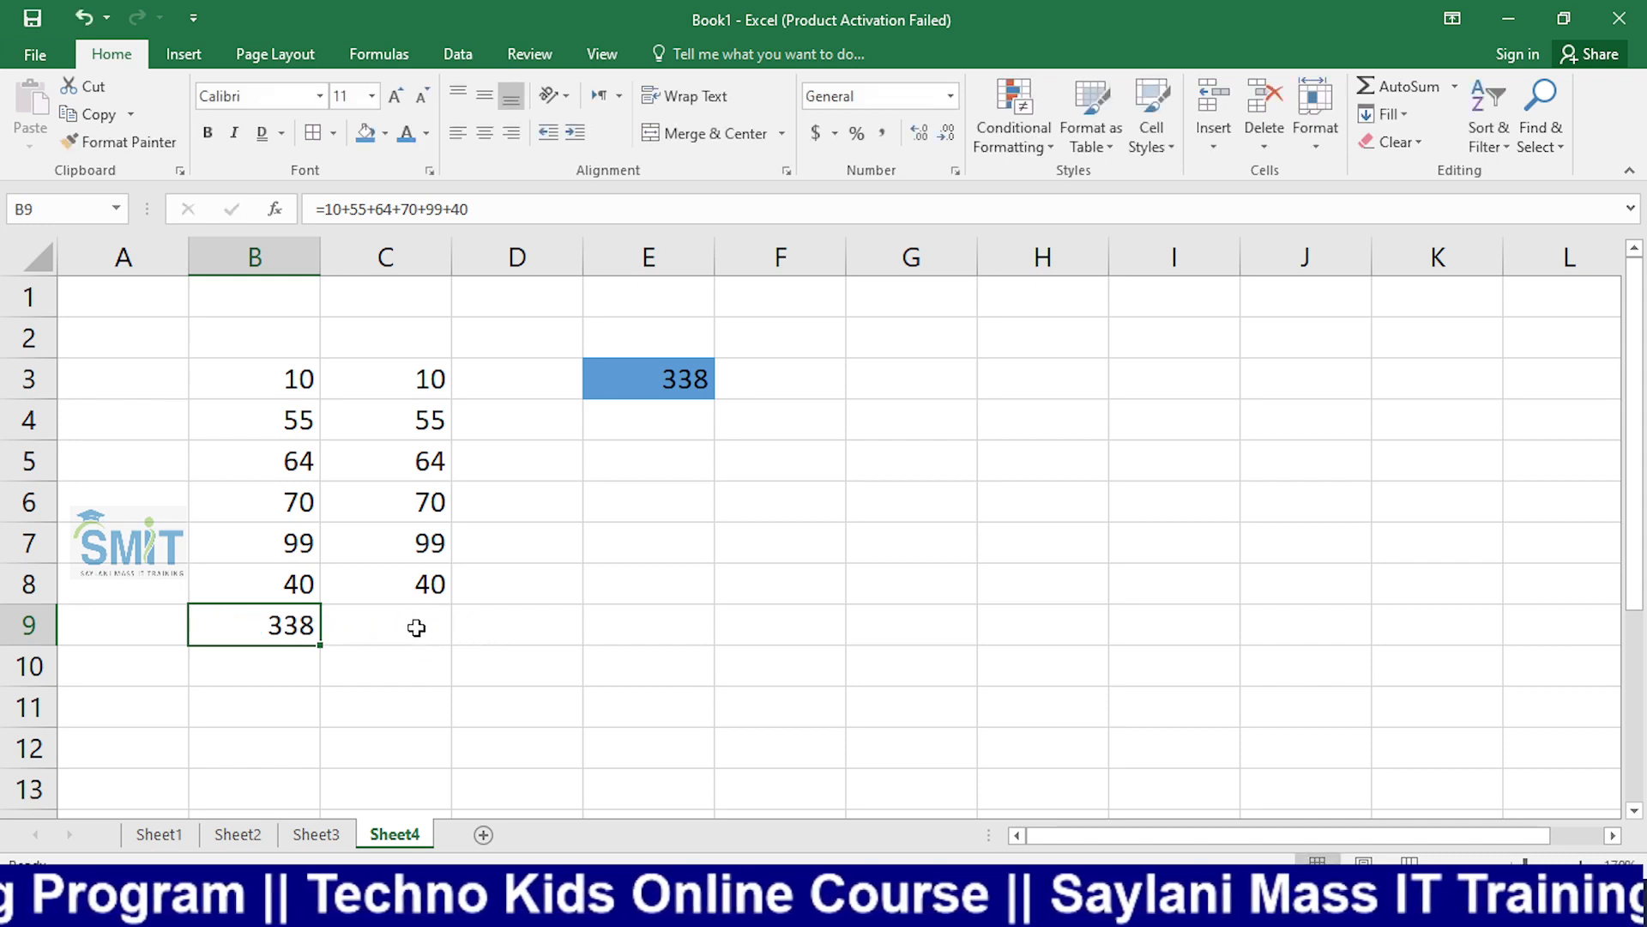
Step: Add the column C numbers in C9 by cell reference with the formula =C3+C4+C5+C6+C7+C8
{"action": "left_click", "coordinate": [416, 626]}
{"action": "type", "text": "="}
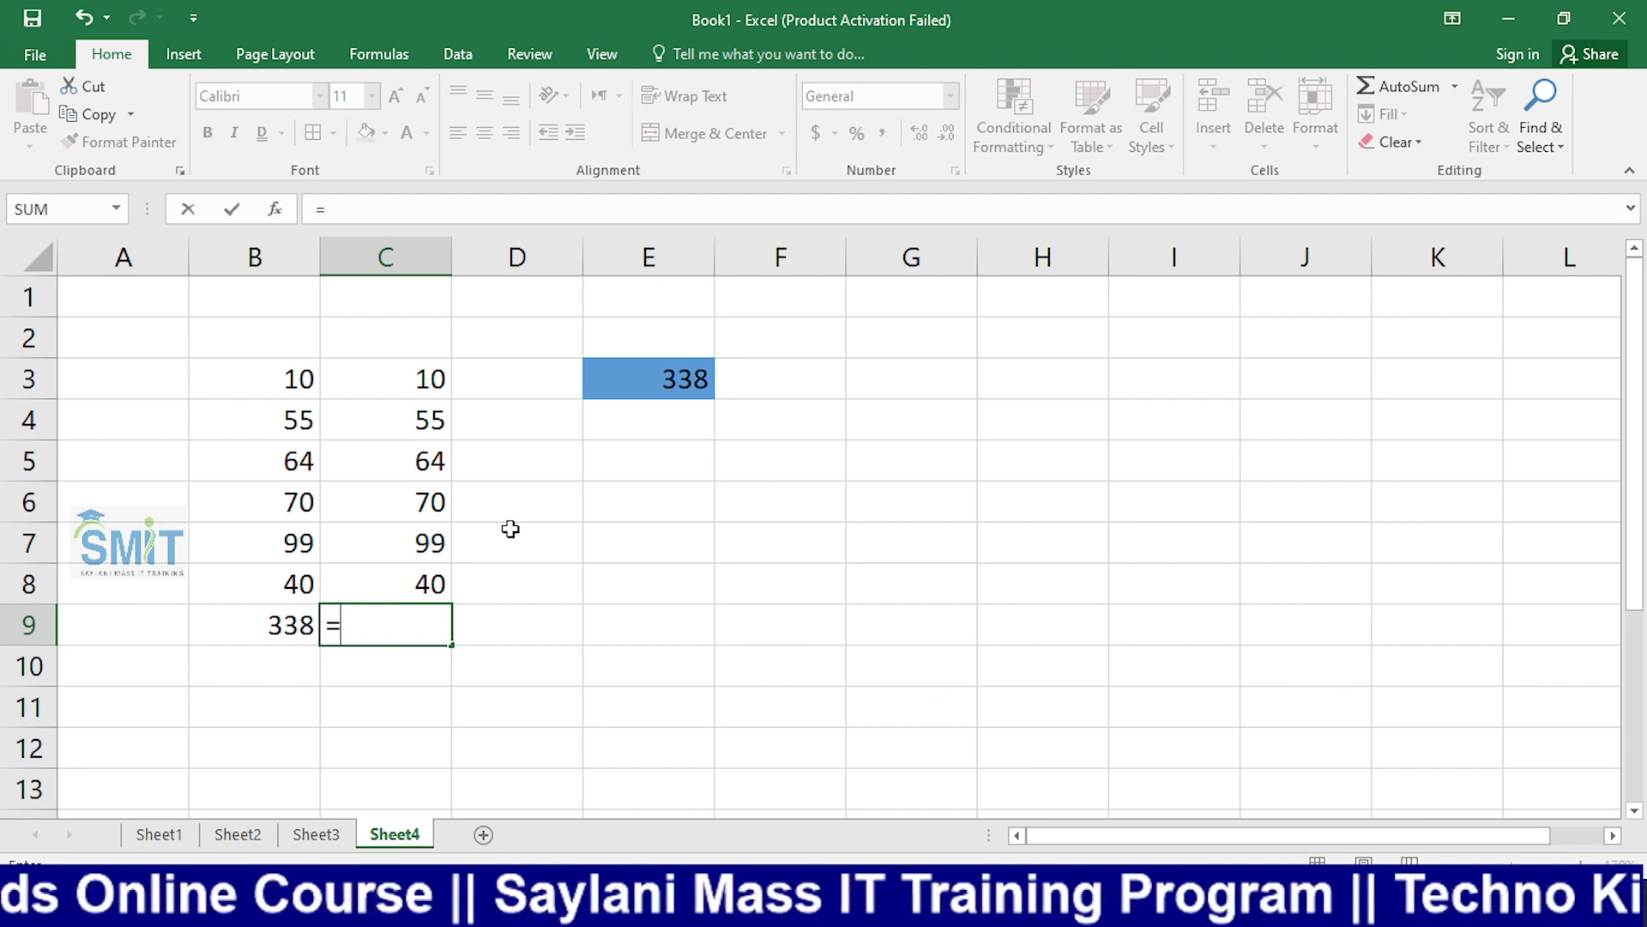
{"action": "left_click", "coordinate": [414, 384]}
{"action": "type", "text": "+"}
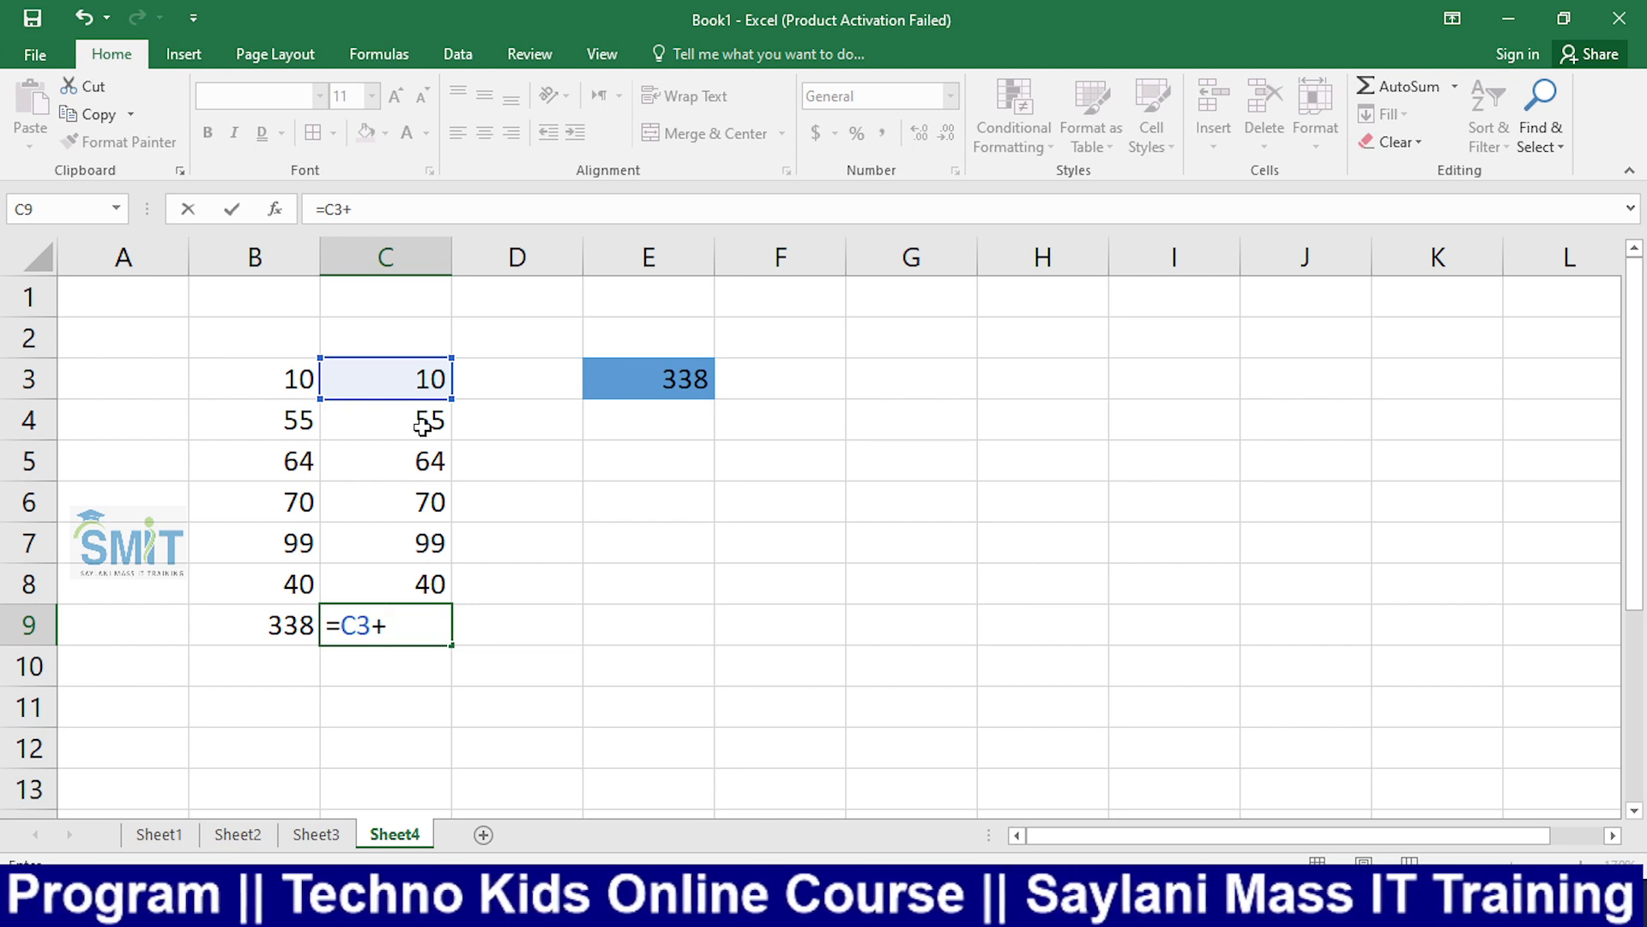
{"action": "left_click", "coordinate": [422, 428]}
{"action": "type", "text": "+"}
{"action": "left_click", "coordinate": [416, 468]}
{"action": "type", "text": "+"}
{"action": "left_click", "coordinate": [420, 499]}
{"action": "type", "text": "+"}
{"action": "left_click", "coordinate": [426, 541]}
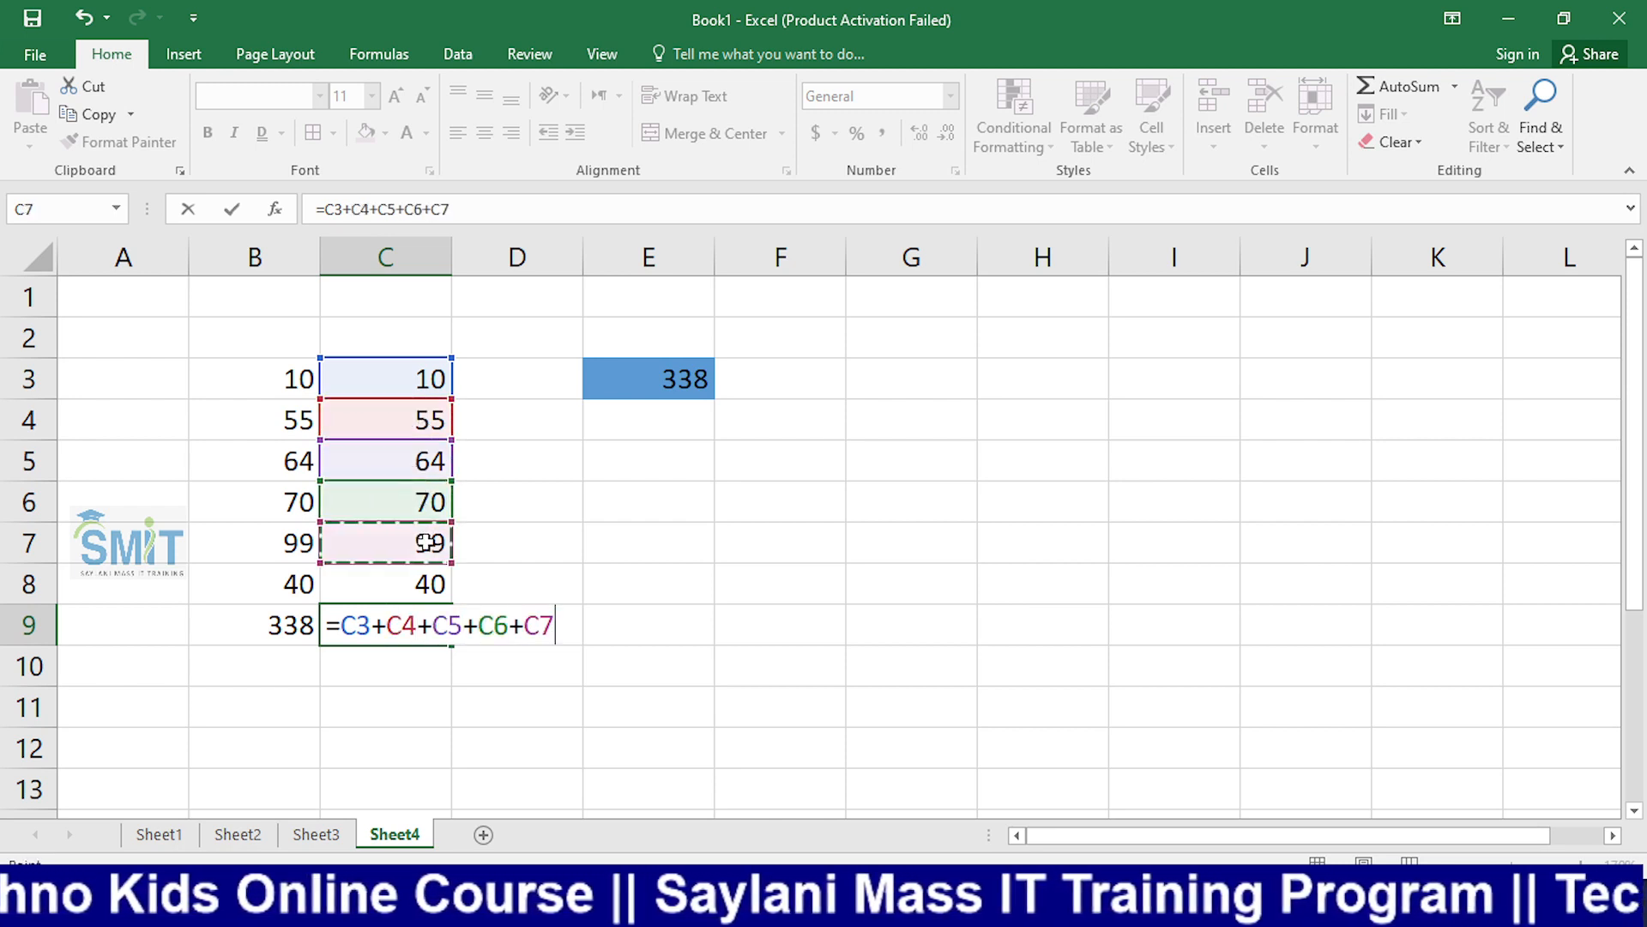
{"action": "type", "text": "+"}
{"action": "left_click", "coordinate": [431, 583]}
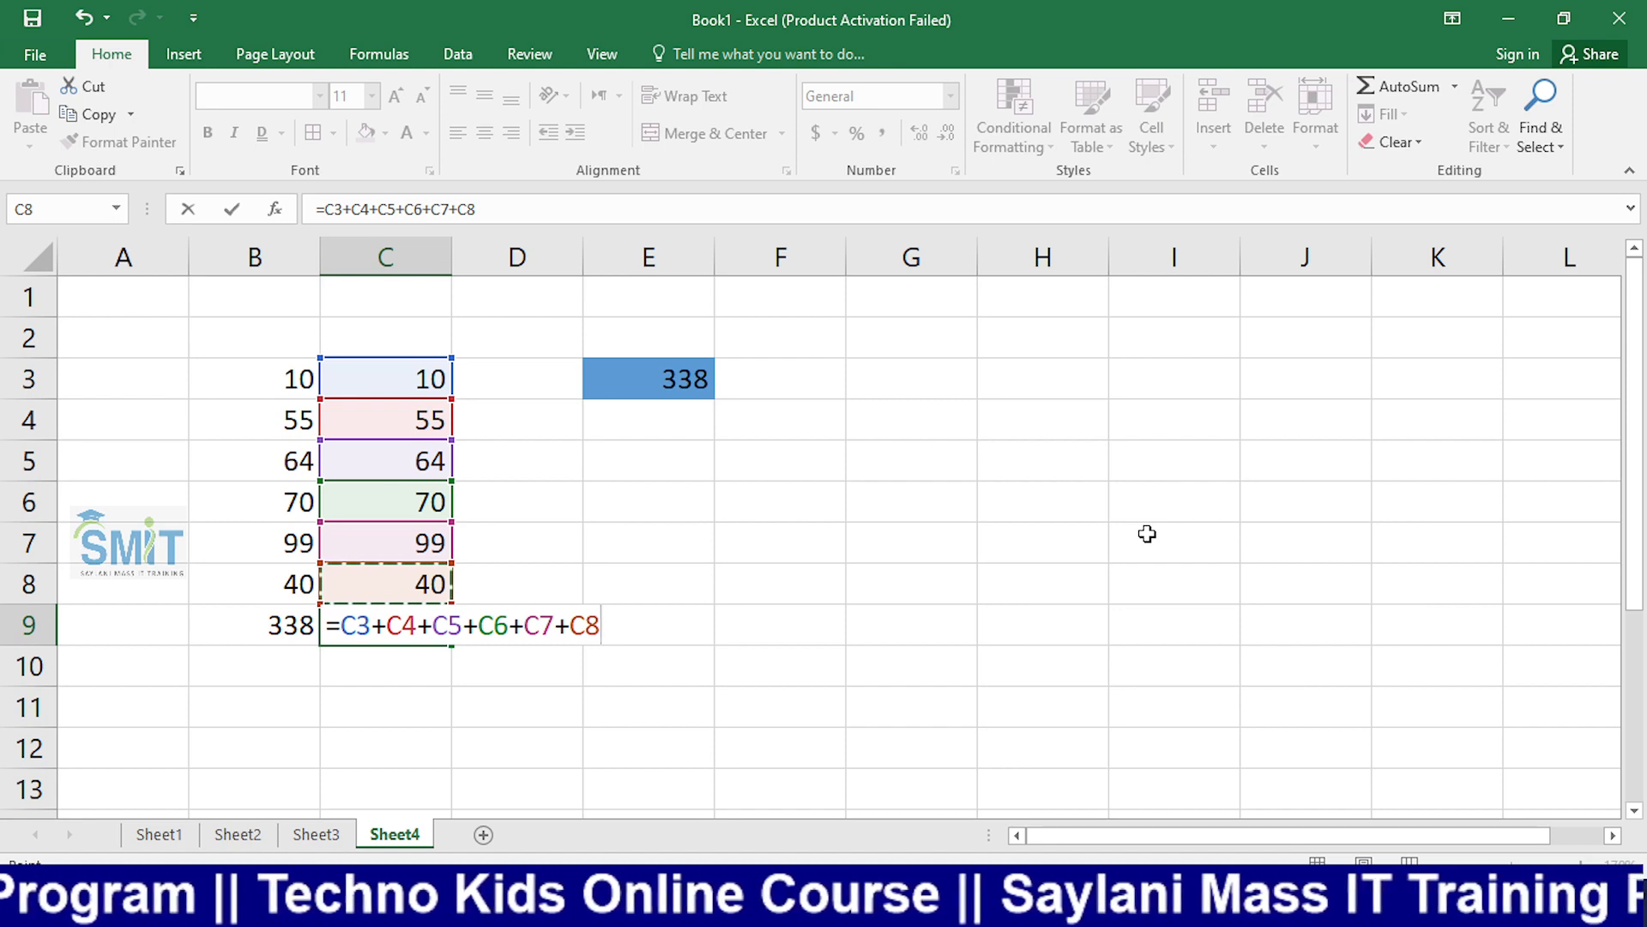
{"action": "key", "text": "Return"}
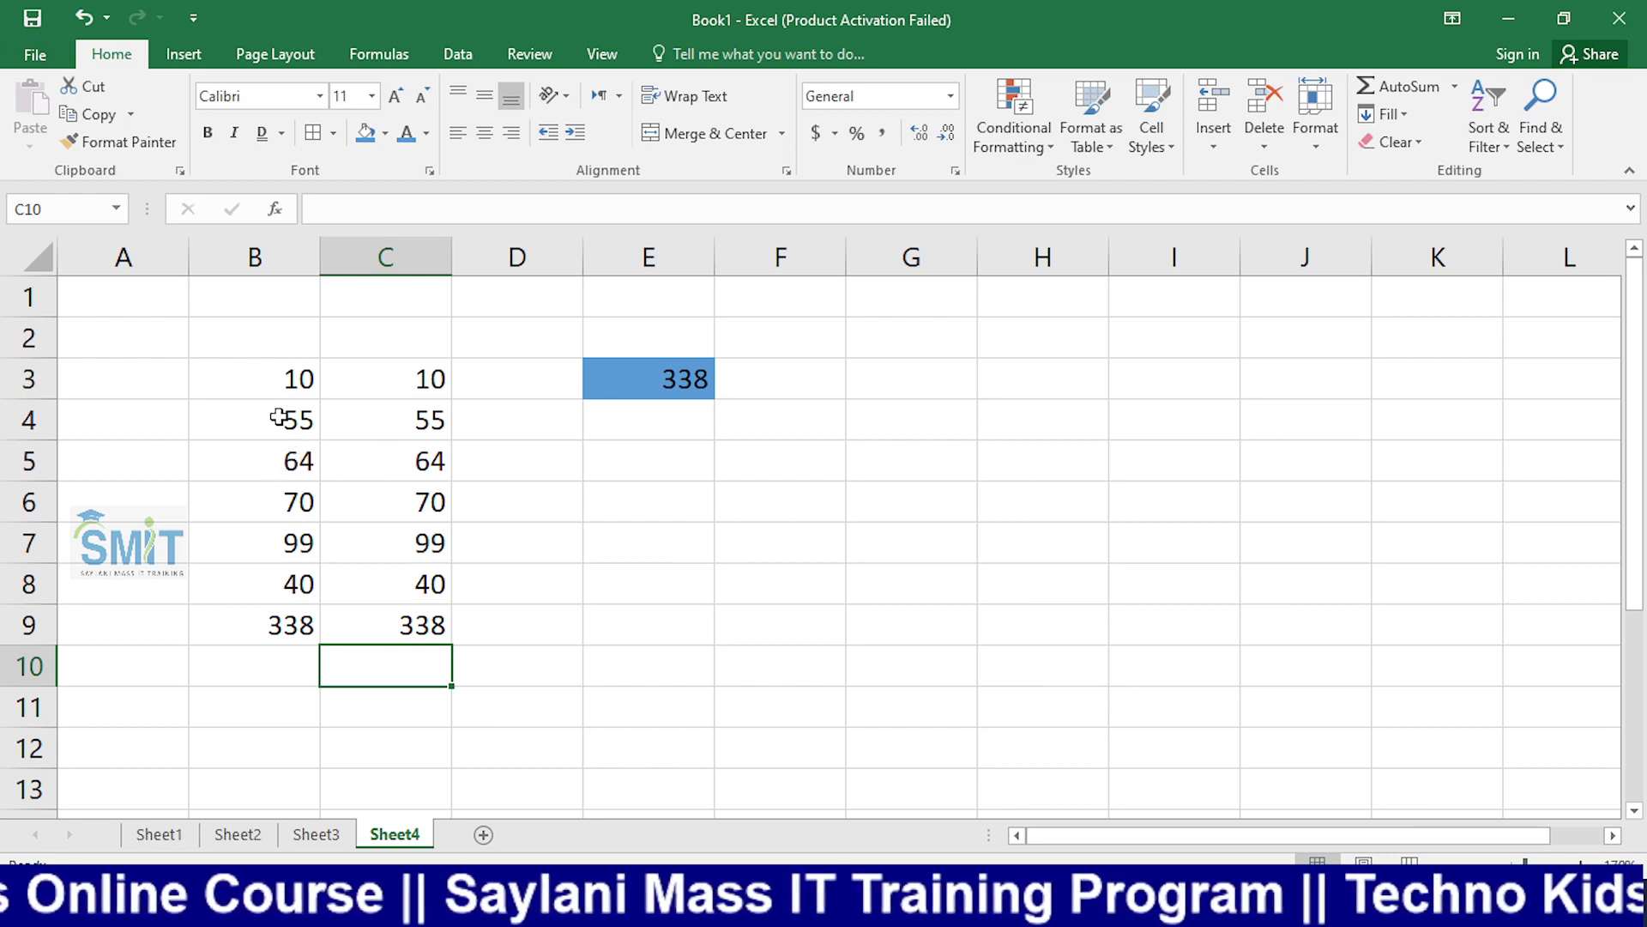
Step: Replace the number in cell B5 with 66
{"action": "left_click", "coordinate": [283, 462]}
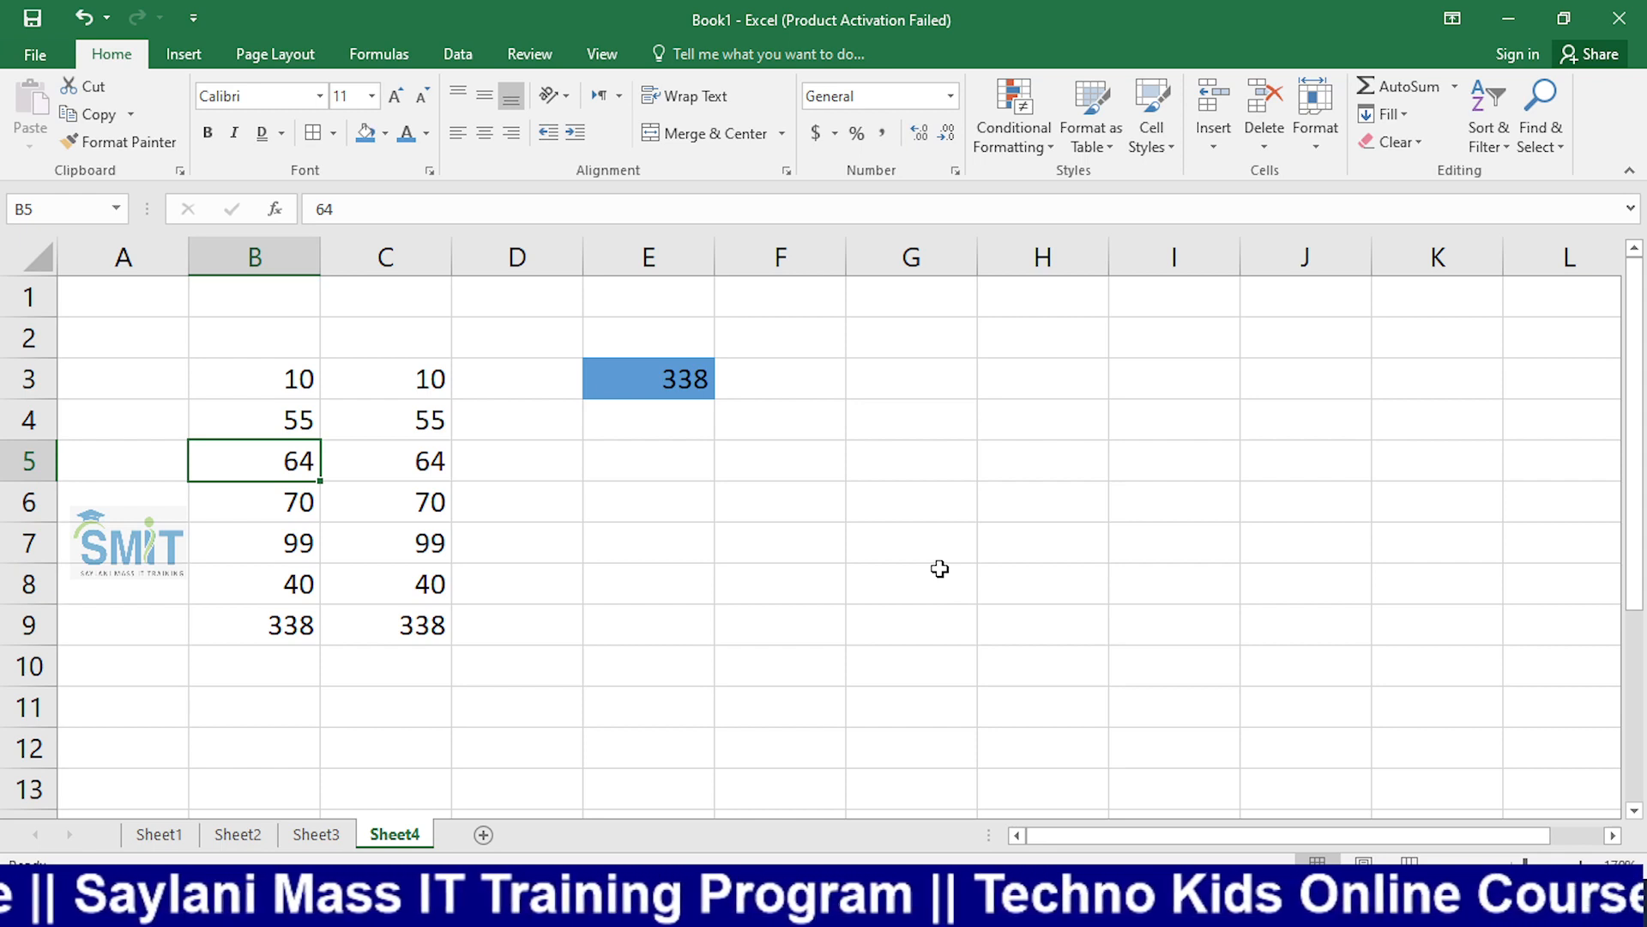
{"action": "key", "text": "Down"}
{"action": "key", "text": "Up"}
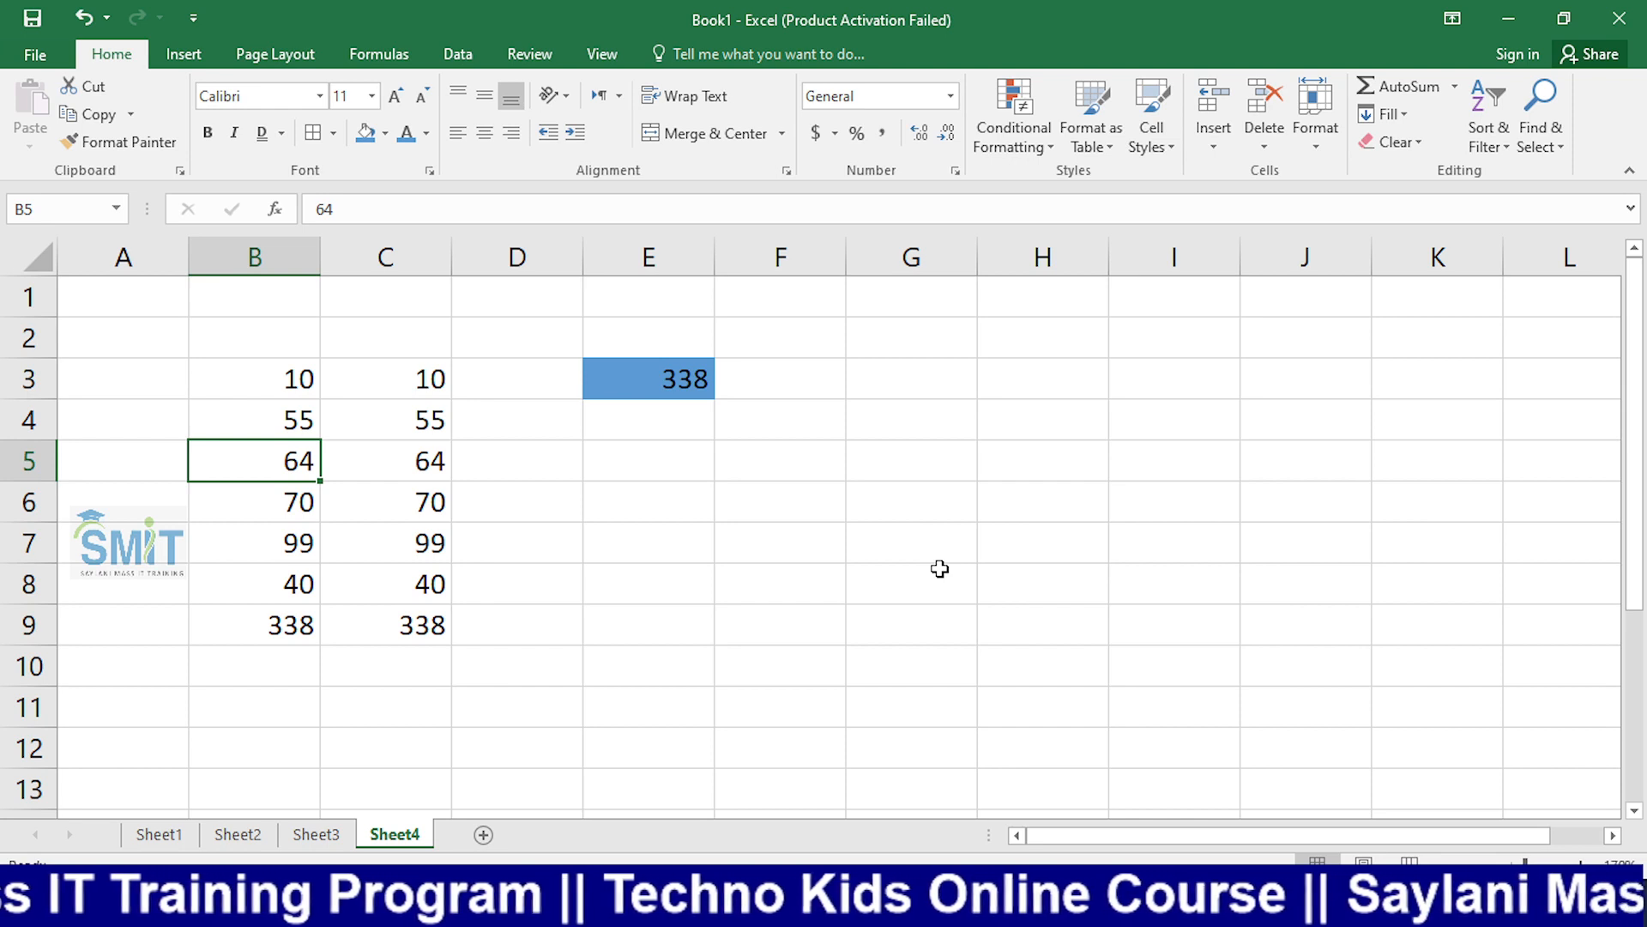
{"action": "type", "text": "66"}
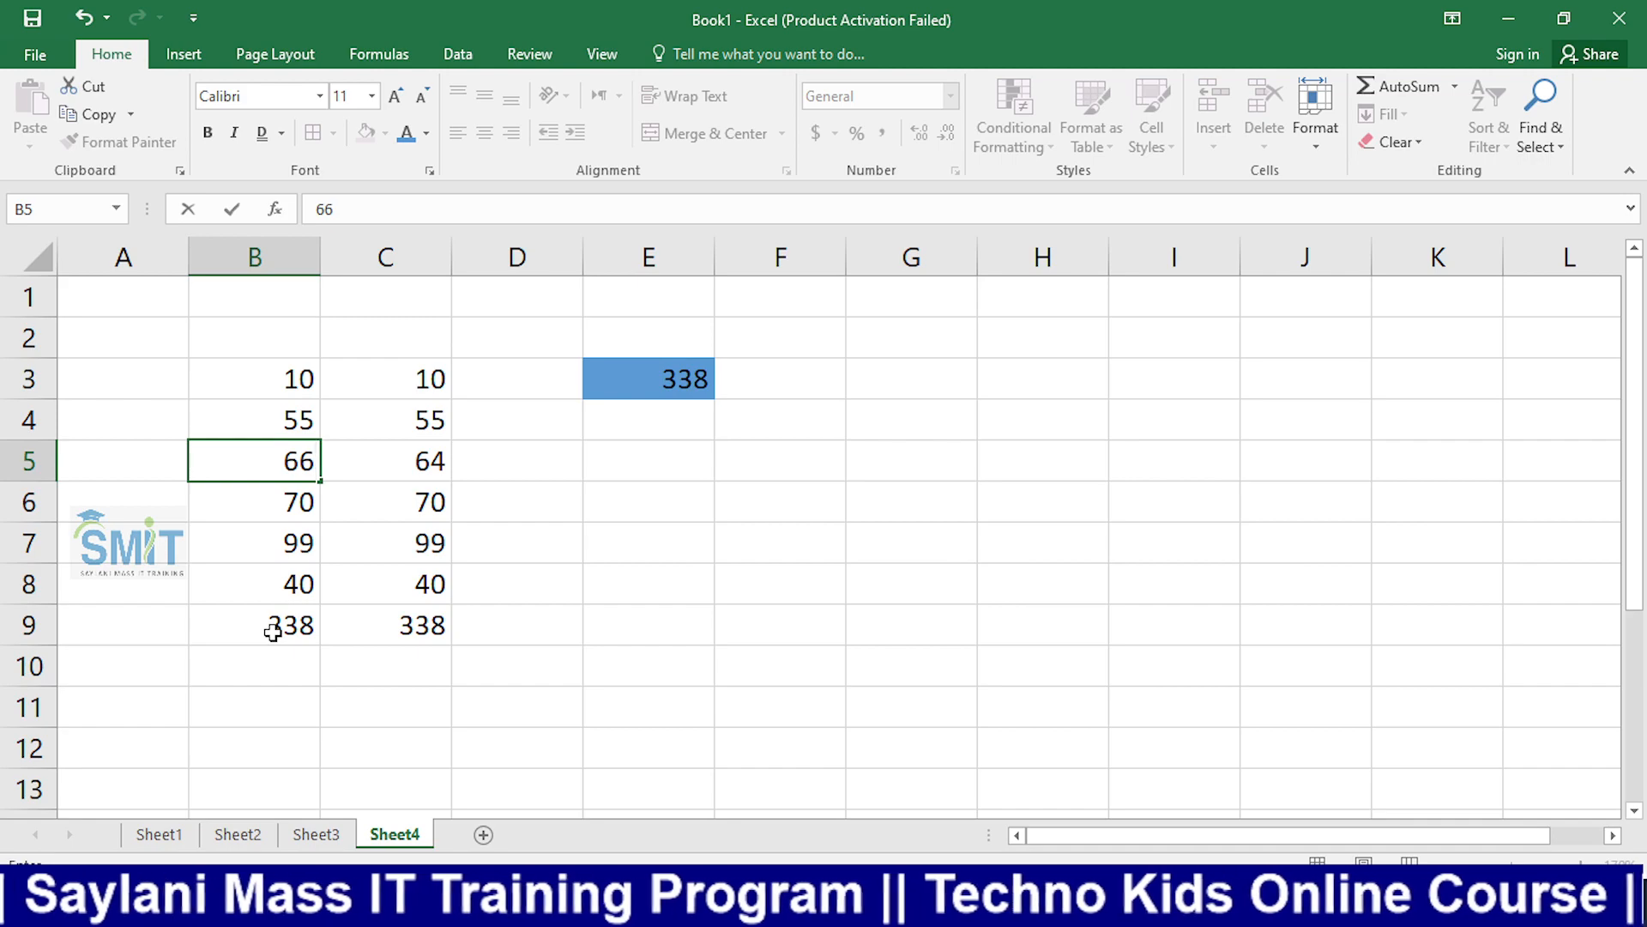
Step: Switch to OBS and activate the Camera scene again
{"action": "key", "text": "alt+Tab"}
{"action": "left_click", "coordinate": [93, 683]}
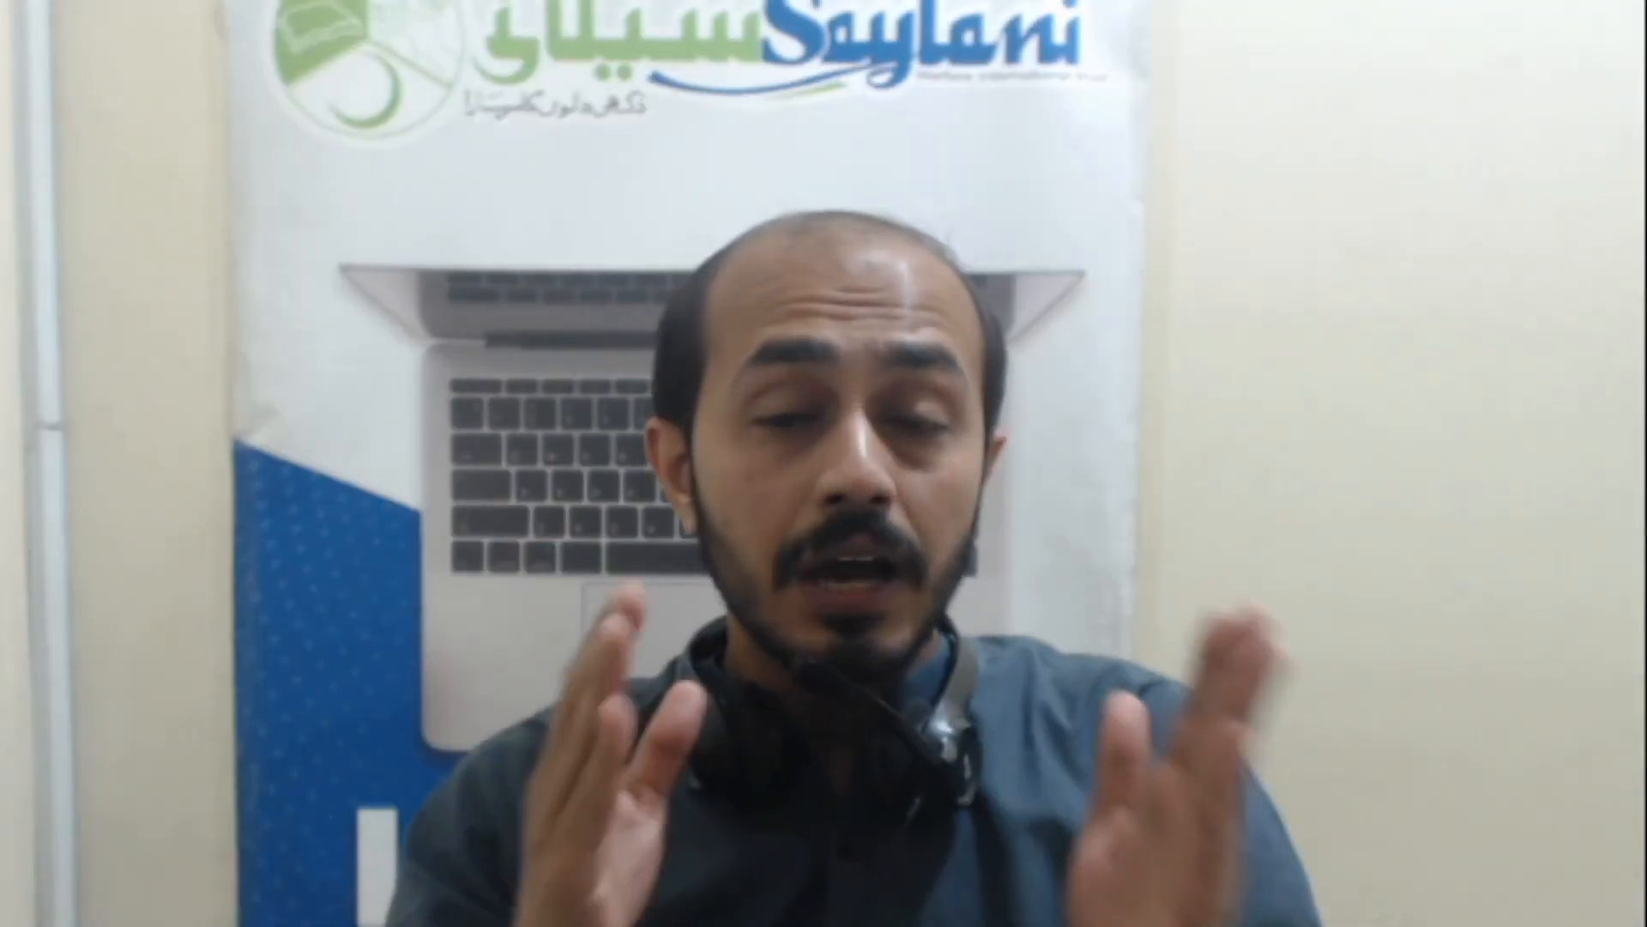